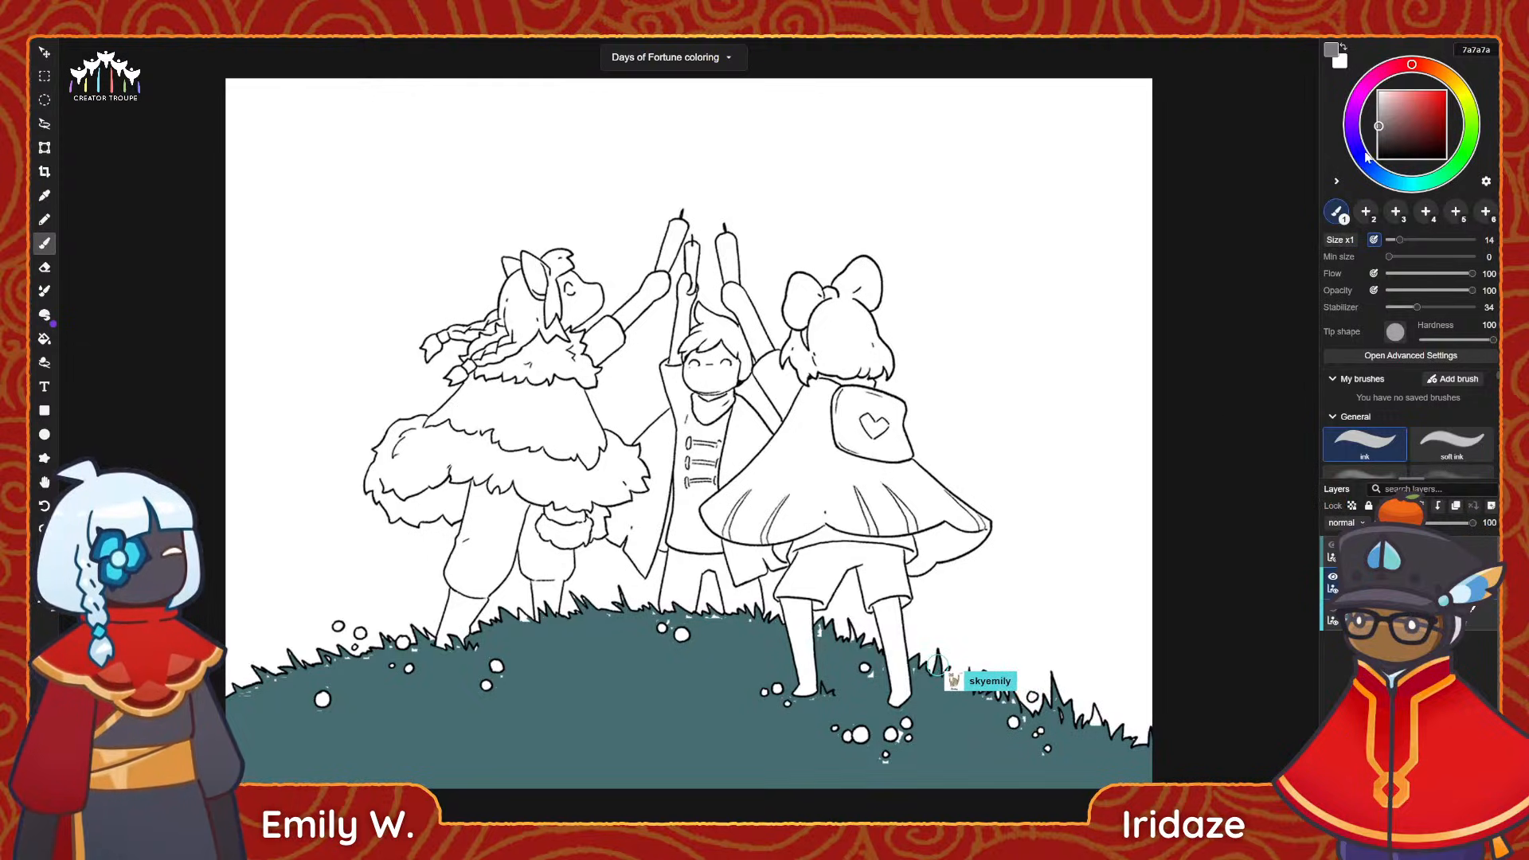
Fill the left figure's cape, fur trim, tail and legs with light grey dadada.
{"action": "left_click", "coordinate": [1378, 101]}
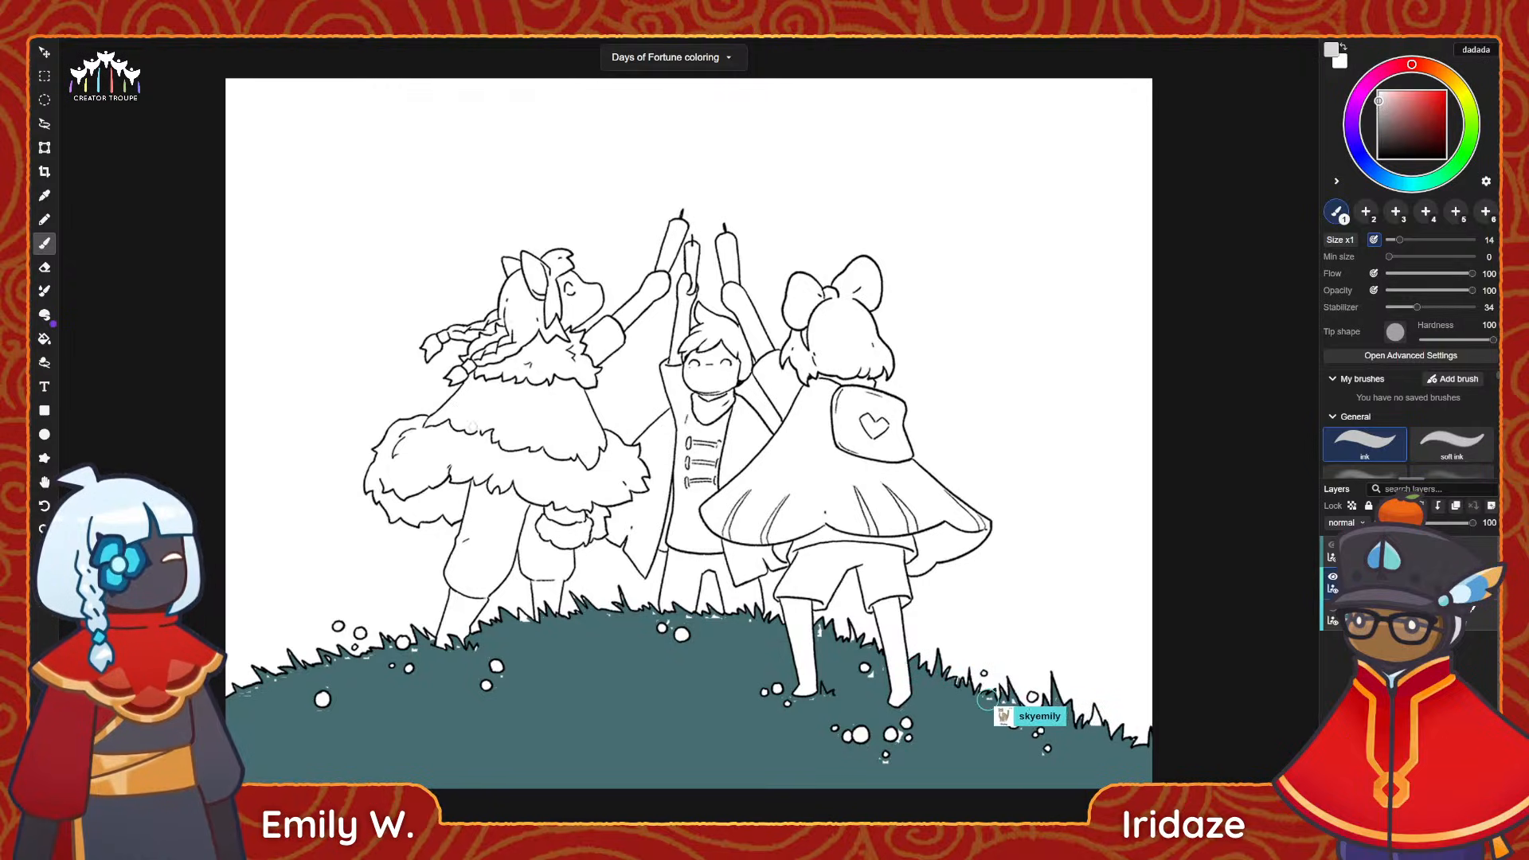
{"action": "scroll", "coordinate": [469, 416], "scroll_direction": "up", "scroll_amount": 1, "text": "alt"}
{"action": "scroll", "coordinate": [470, 415], "scroll_direction": "up", "scroll_amount": 1, "text": "alt"}
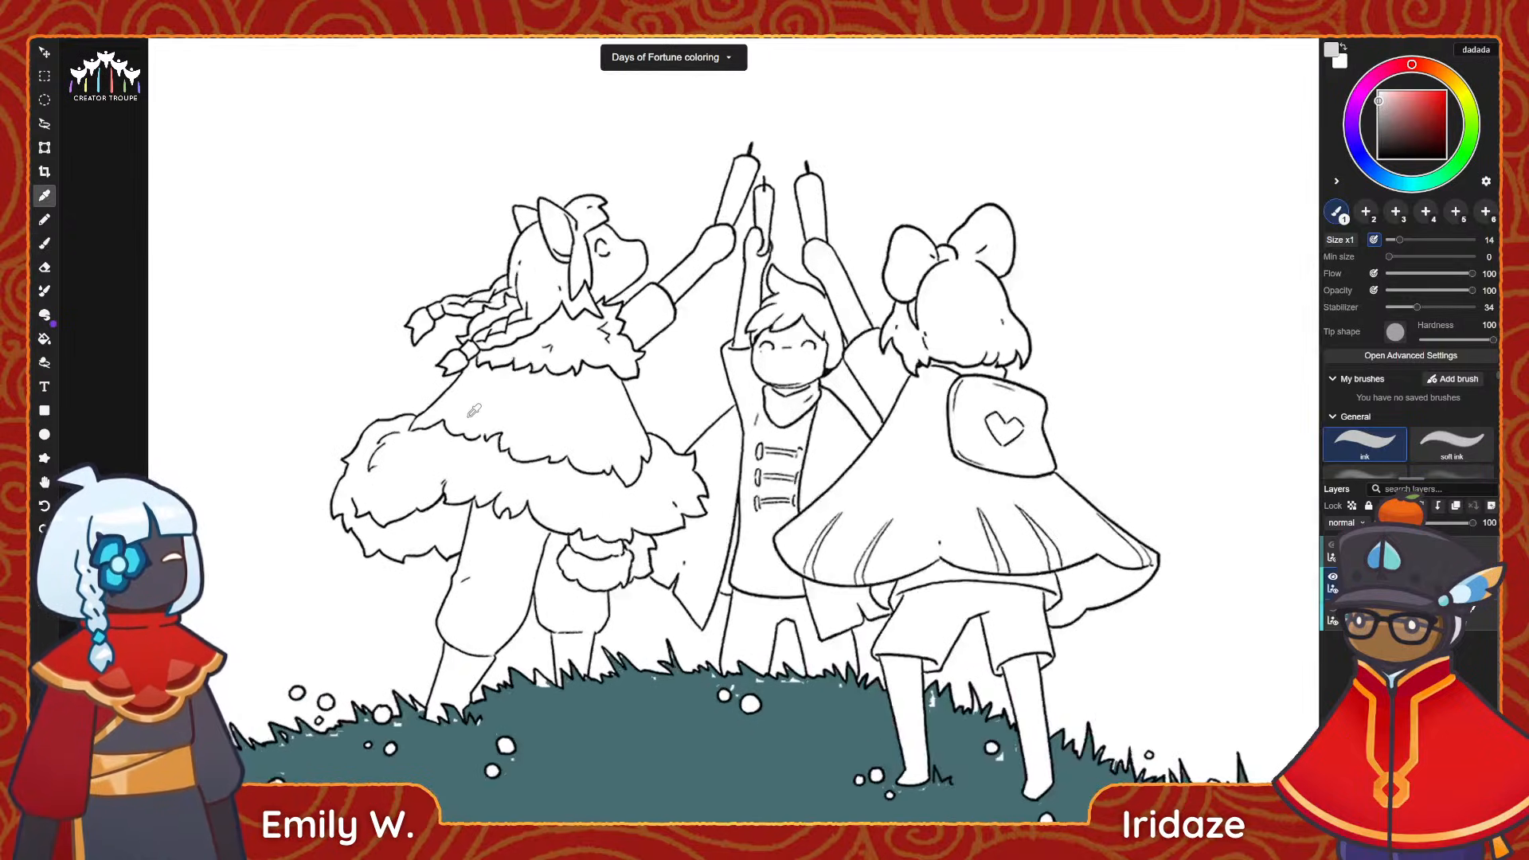
{"action": "key", "text": "space"}
{"action": "mouse_move", "coordinate": [465, 413]}
{"action": "left_mouse_down"}
{"action": "mouse_move", "coordinate": [490, 422]}
{"action": "mouse_move", "coordinate": [498, 391]}
{"action": "left_mouse_up"}
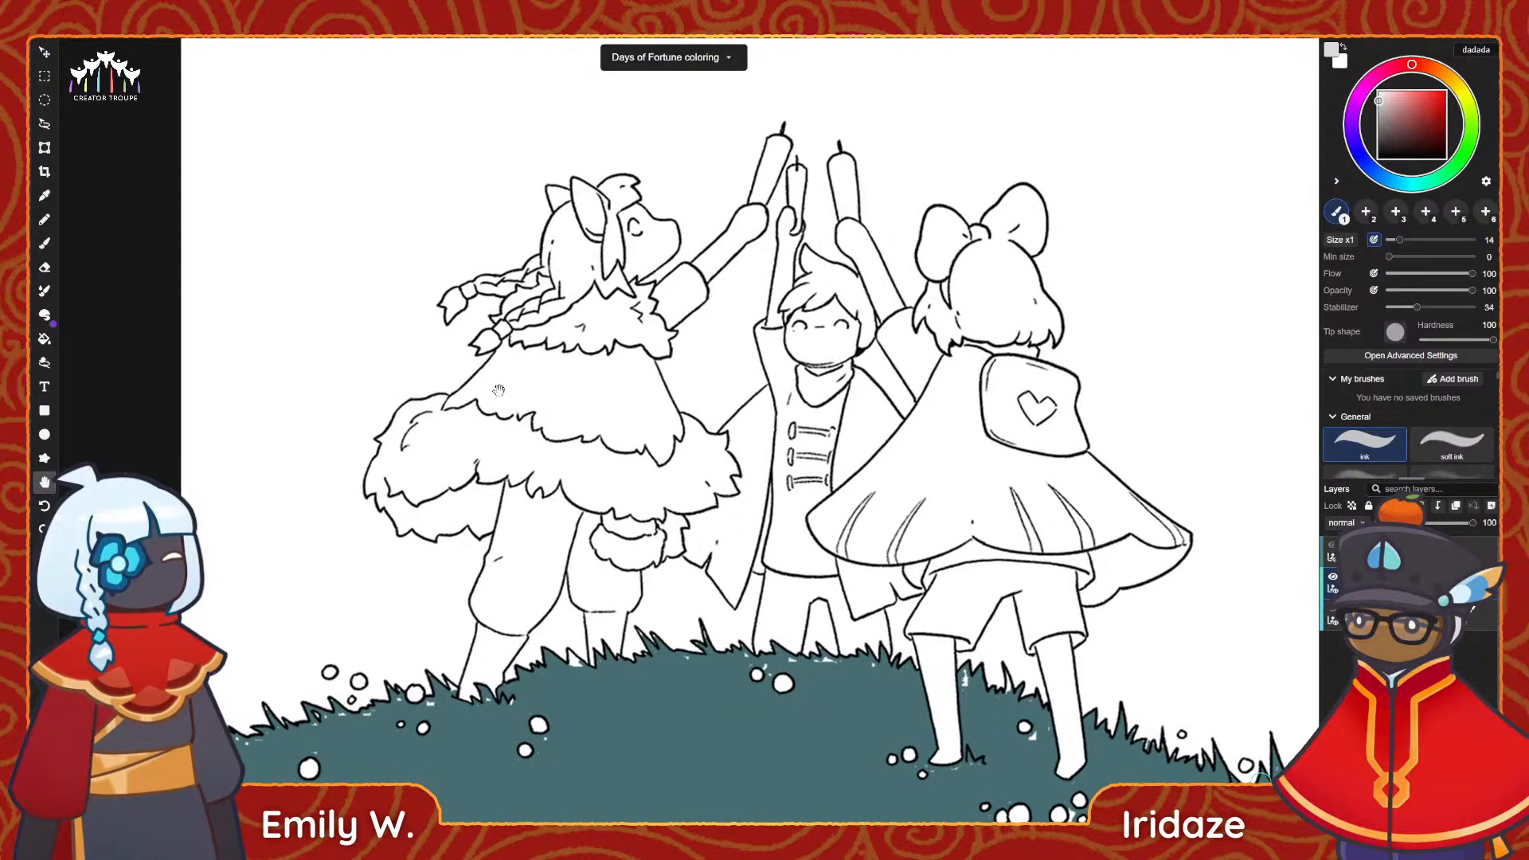
{"action": "scroll", "coordinate": [499, 390], "scroll_direction": "up", "scroll_amount": 3}
{"action": "scroll", "coordinate": [568, 327], "scroll_direction": "down", "scroll_amount": 2}
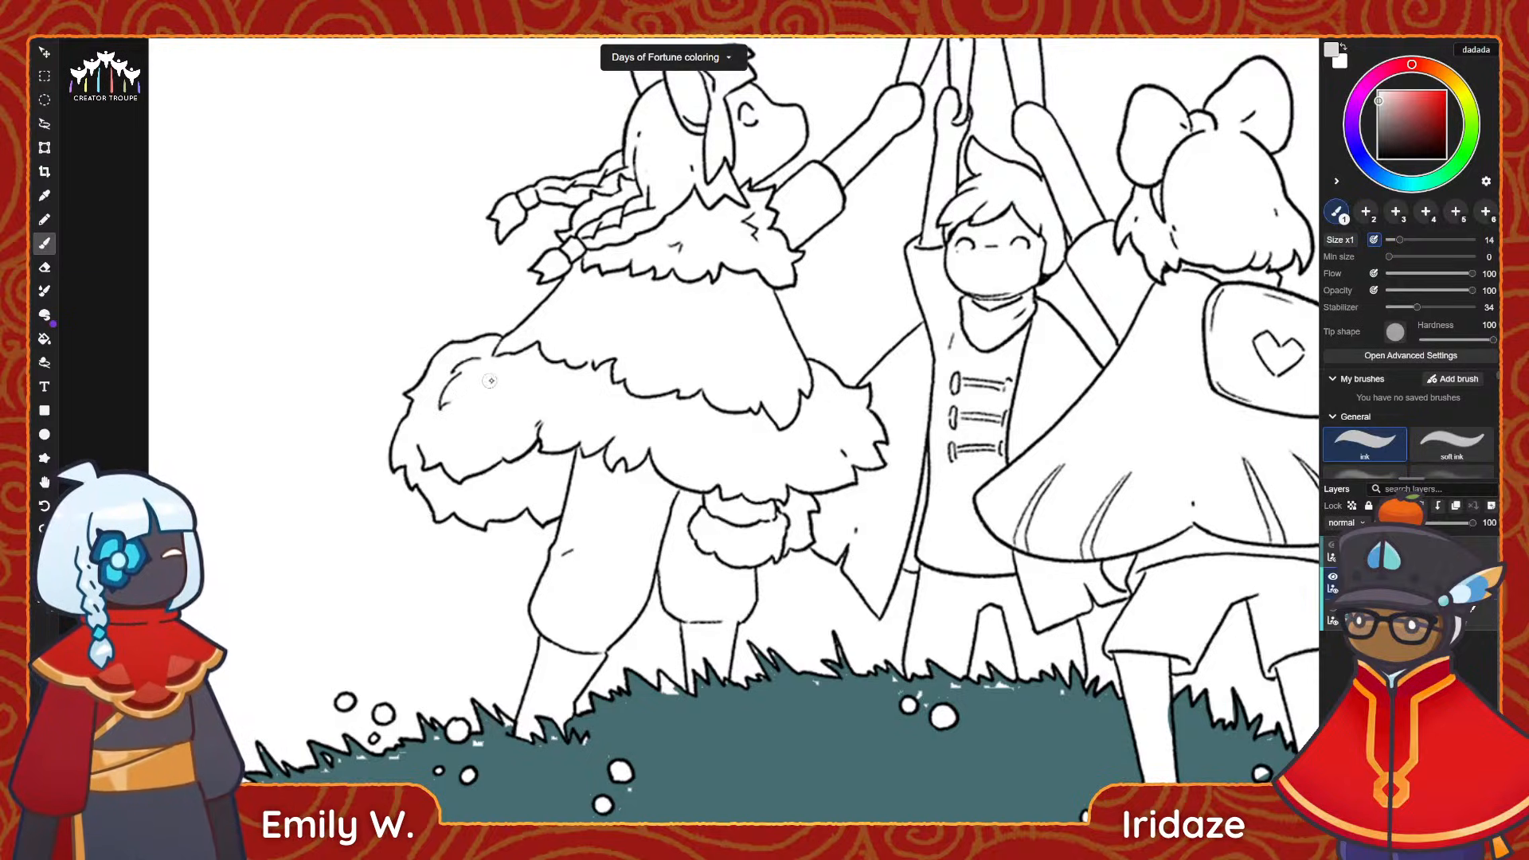
{"action": "key", "text": "g"}
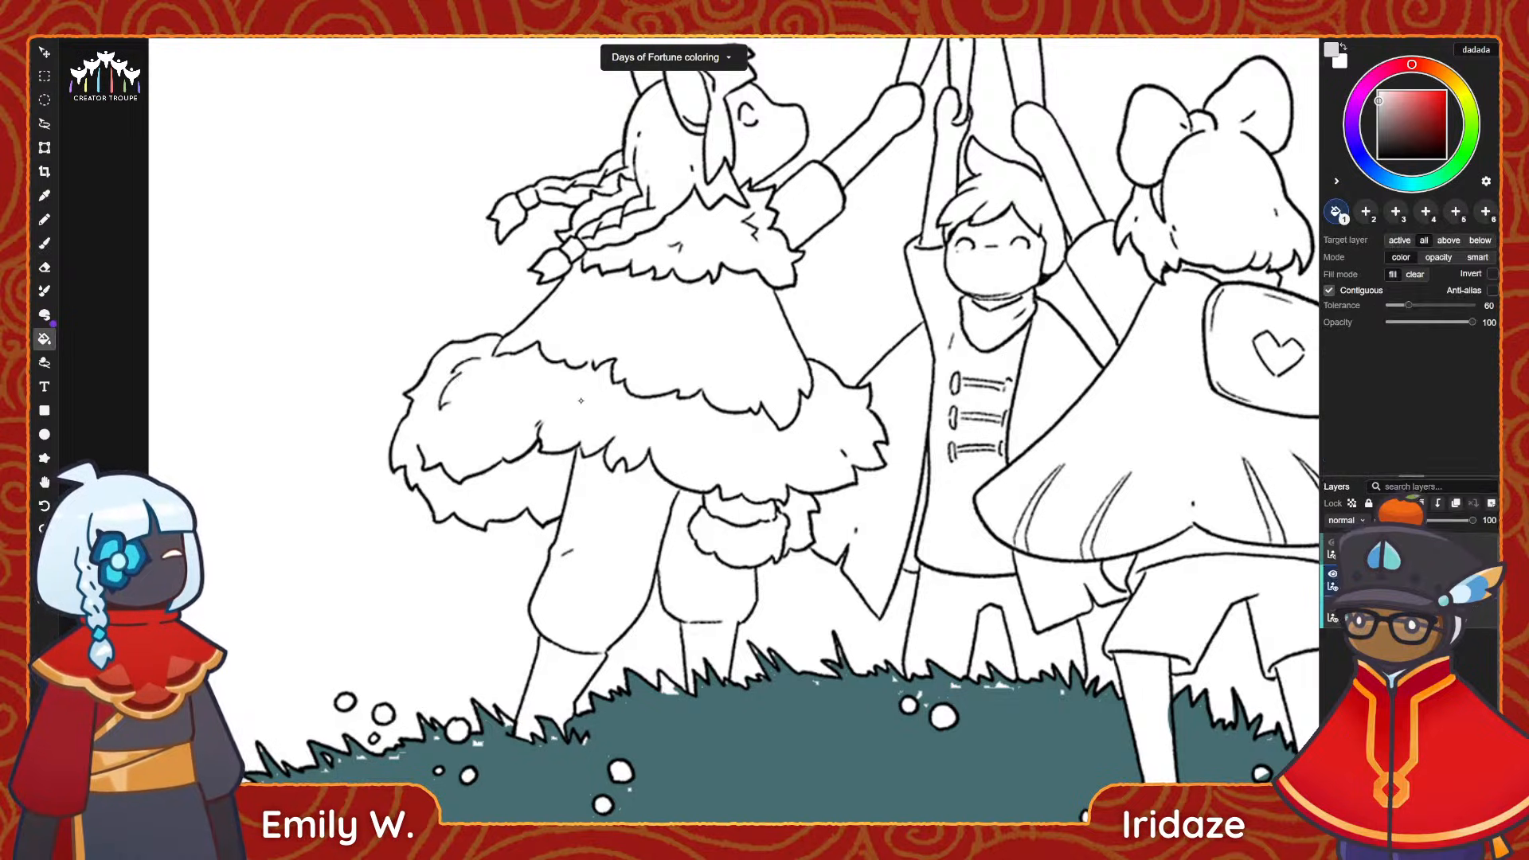
{"action": "left_click", "coordinate": [562, 404]}
{"action": "left_click", "coordinate": [629, 498]}
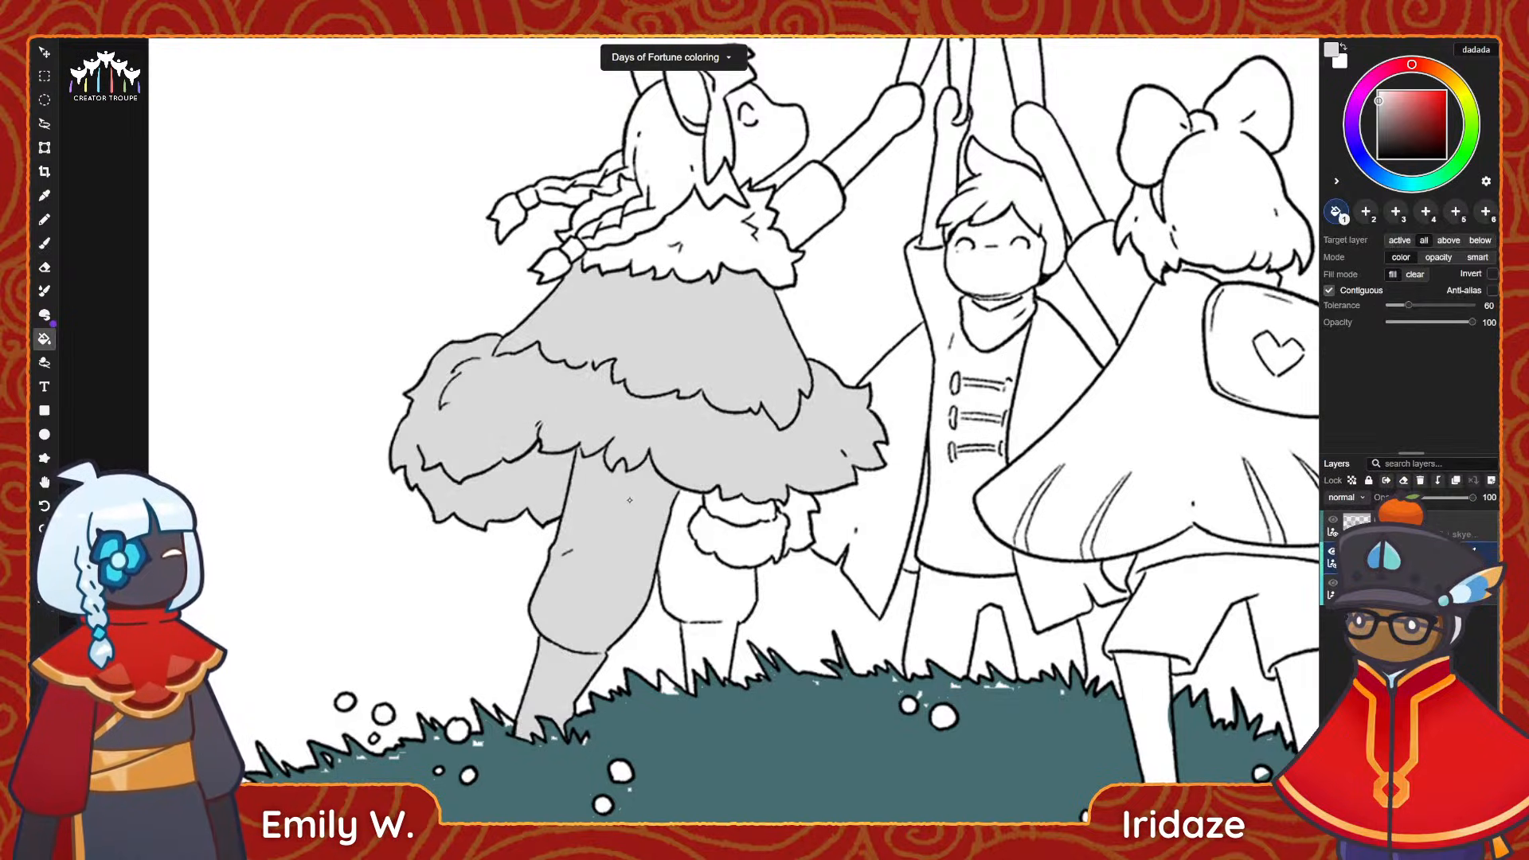
{"action": "left_click", "coordinate": [708, 598]}
{"action": "left_click", "coordinate": [734, 532]}
{"action": "left_click", "coordinate": [801, 513]}
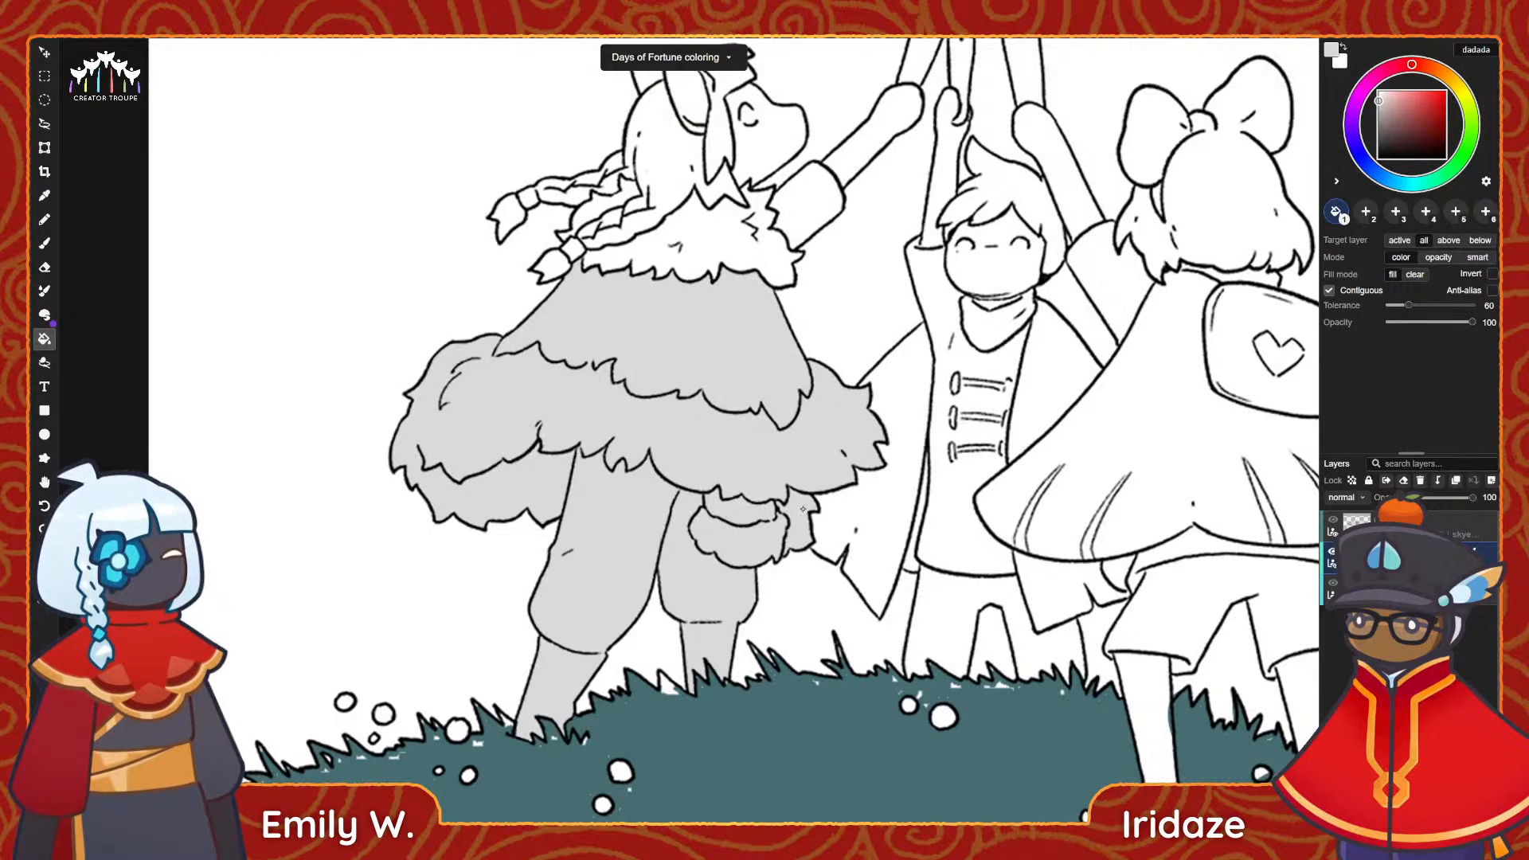
Fill the left figure's fur collar, hair, face, ears and raised arm with the same light grey.
{"action": "left_click", "coordinate": [728, 231]}
{"action": "left_click", "coordinate": [627, 181]}
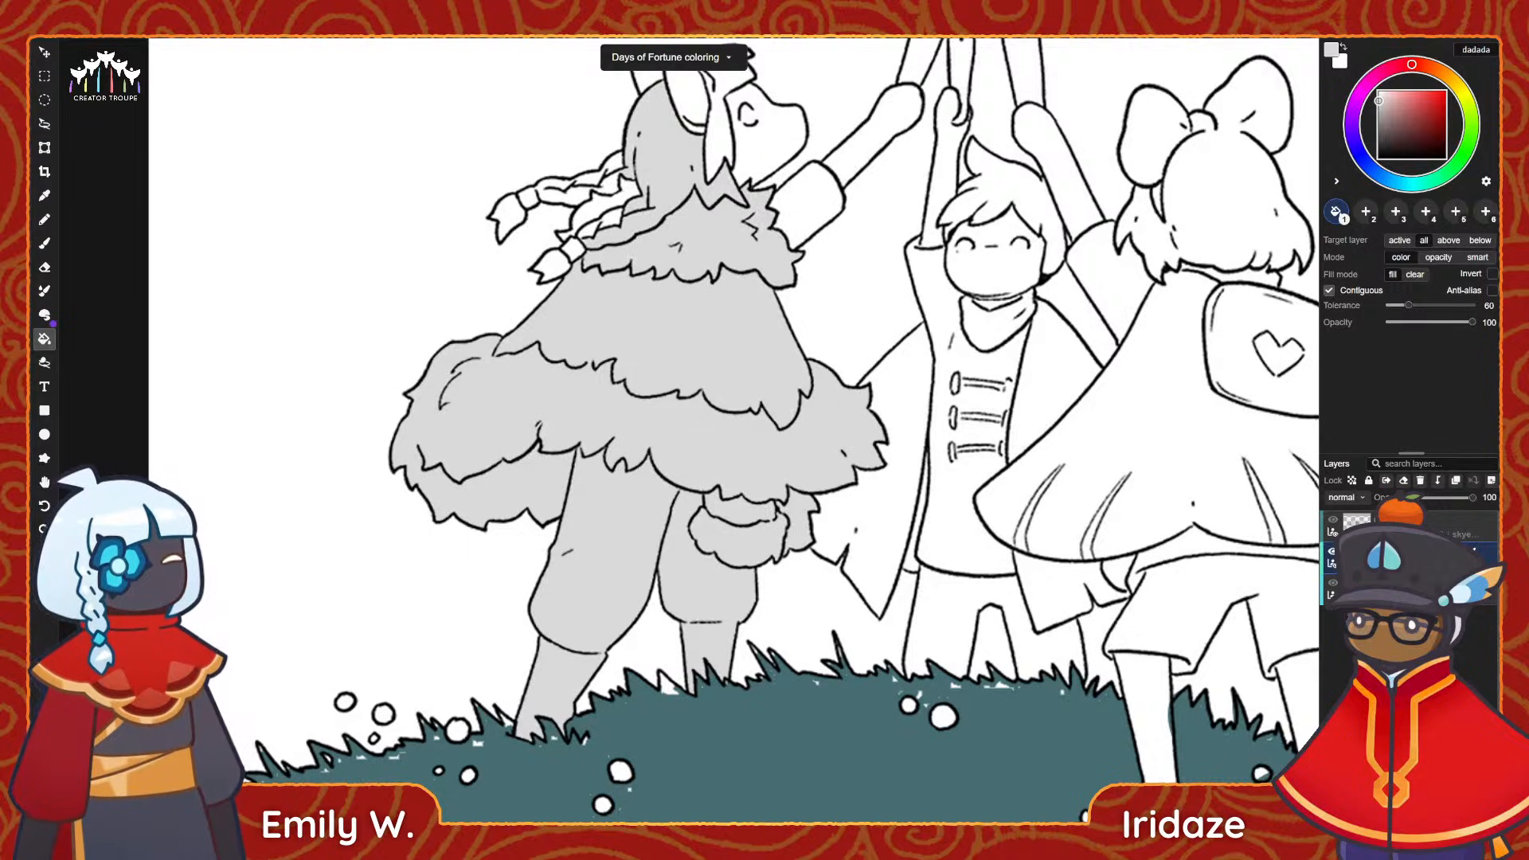
{"action": "left_click", "coordinate": [603, 216]}
{"action": "left_click", "coordinate": [752, 156]}
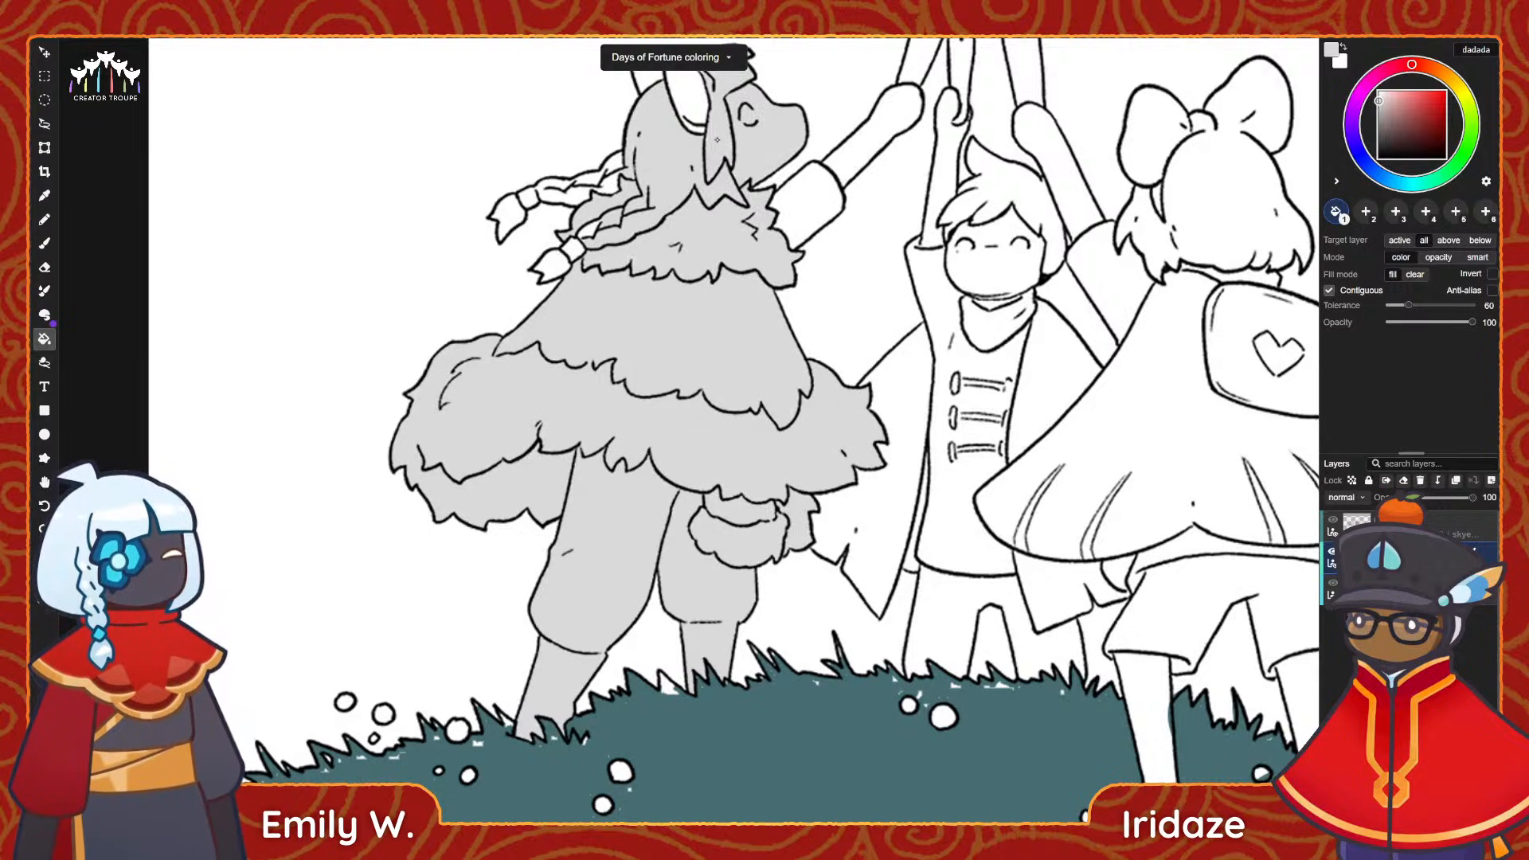
{"action": "scroll", "coordinate": [716, 183], "scroll_direction": "up", "scroll_amount": 3}
{"action": "left_click", "coordinate": [643, 210]}
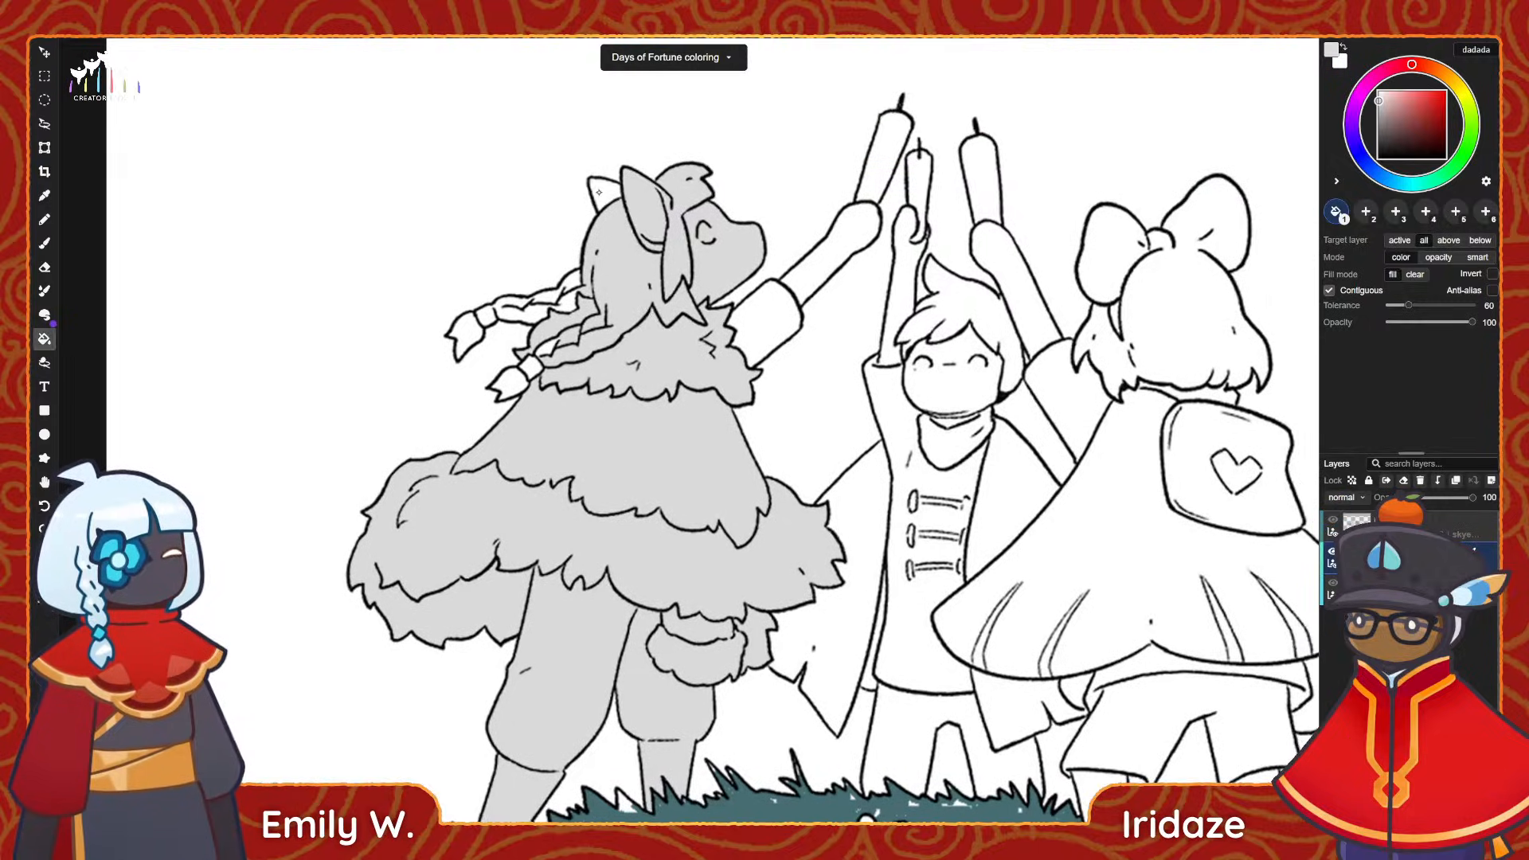
{"action": "left_click", "coordinate": [605, 194]}
{"action": "left_click", "coordinate": [764, 318]}
{"action": "left_click", "coordinate": [828, 257]}
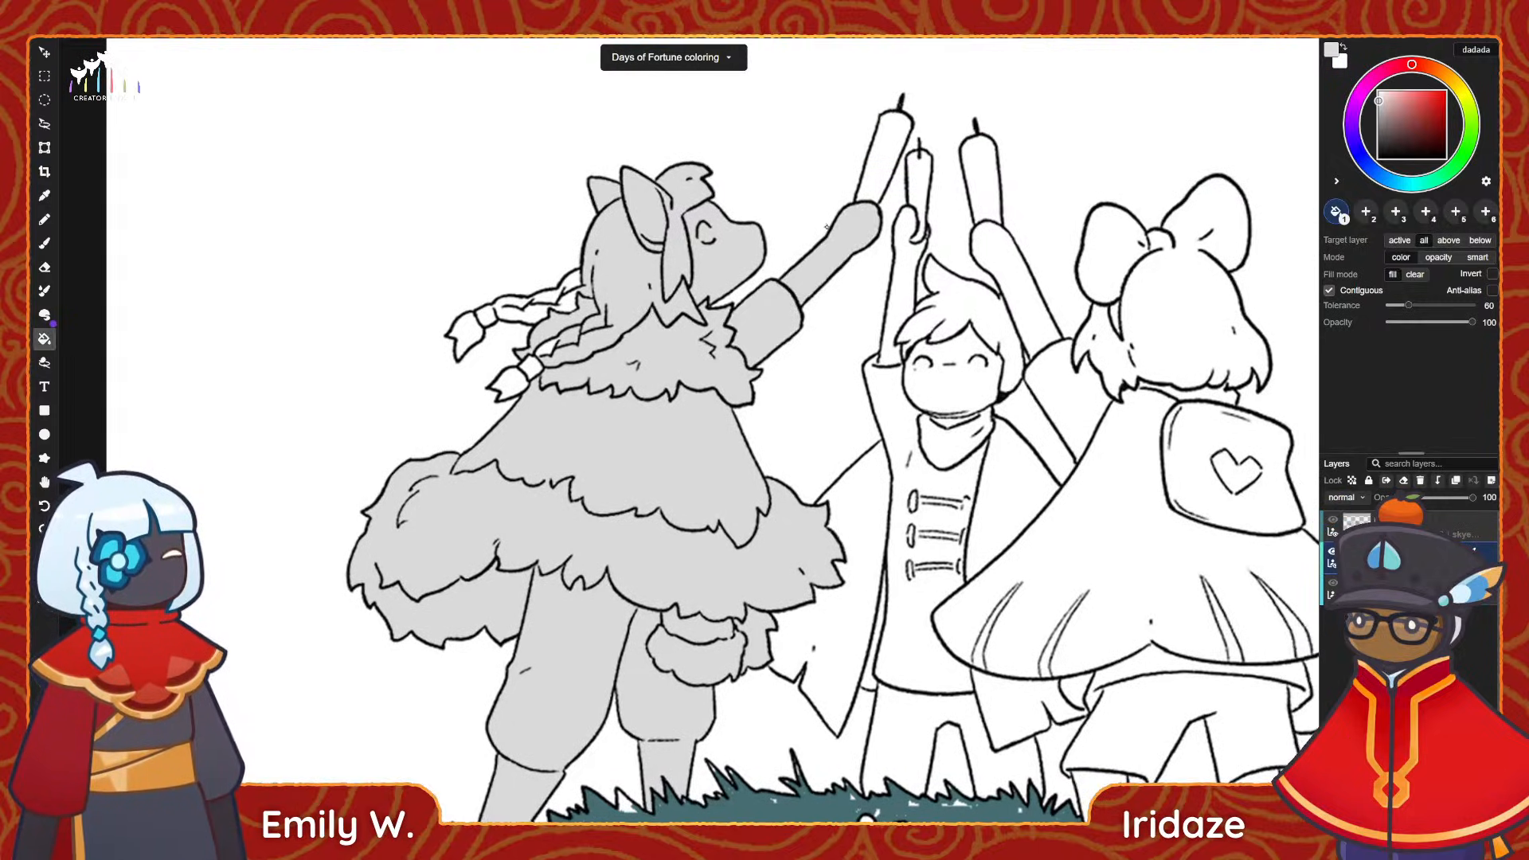
Fill the remaining white sections of the left figure's two braids with light grey.
{"action": "left_click", "coordinate": [473, 327]}
{"action": "left_click", "coordinate": [546, 306]}
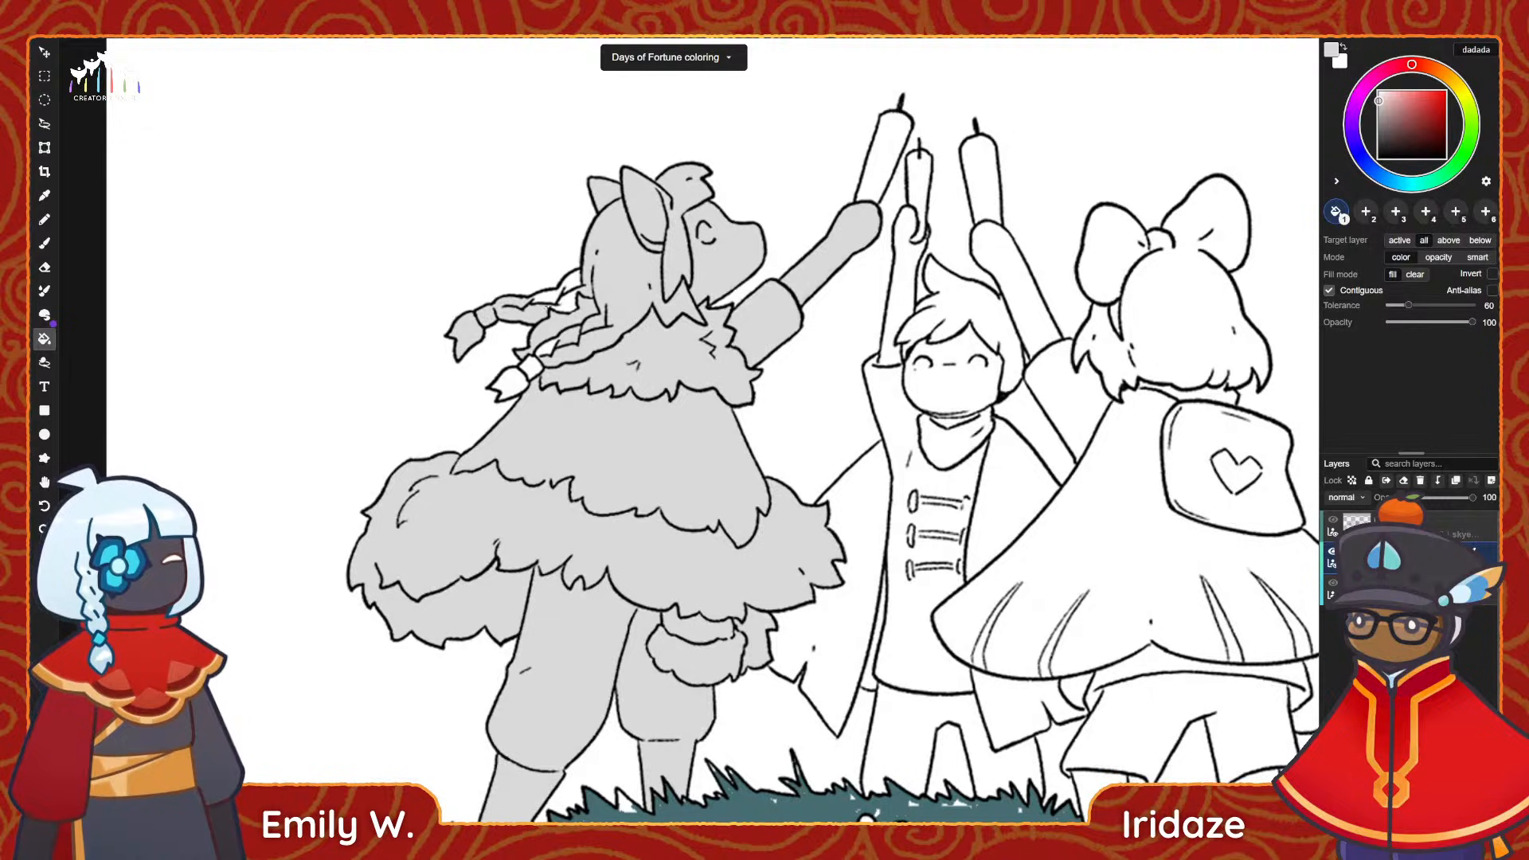
{"action": "left_click", "coordinate": [561, 302]}
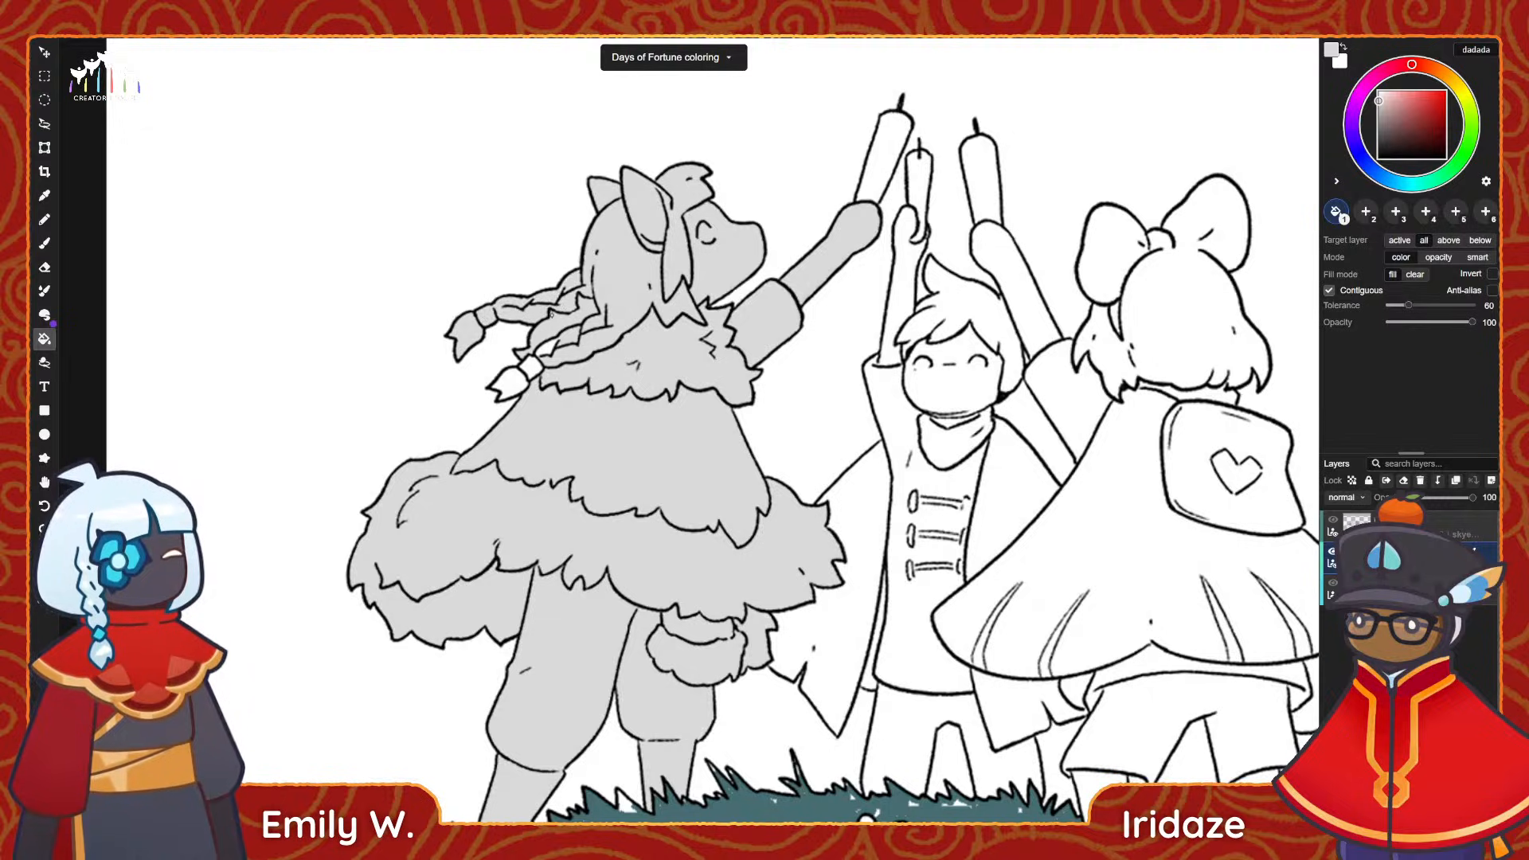
{"action": "left_click", "coordinate": [519, 381]}
{"action": "left_click_drag", "start_coordinate": [554, 446], "coordinate": [528, 401]}
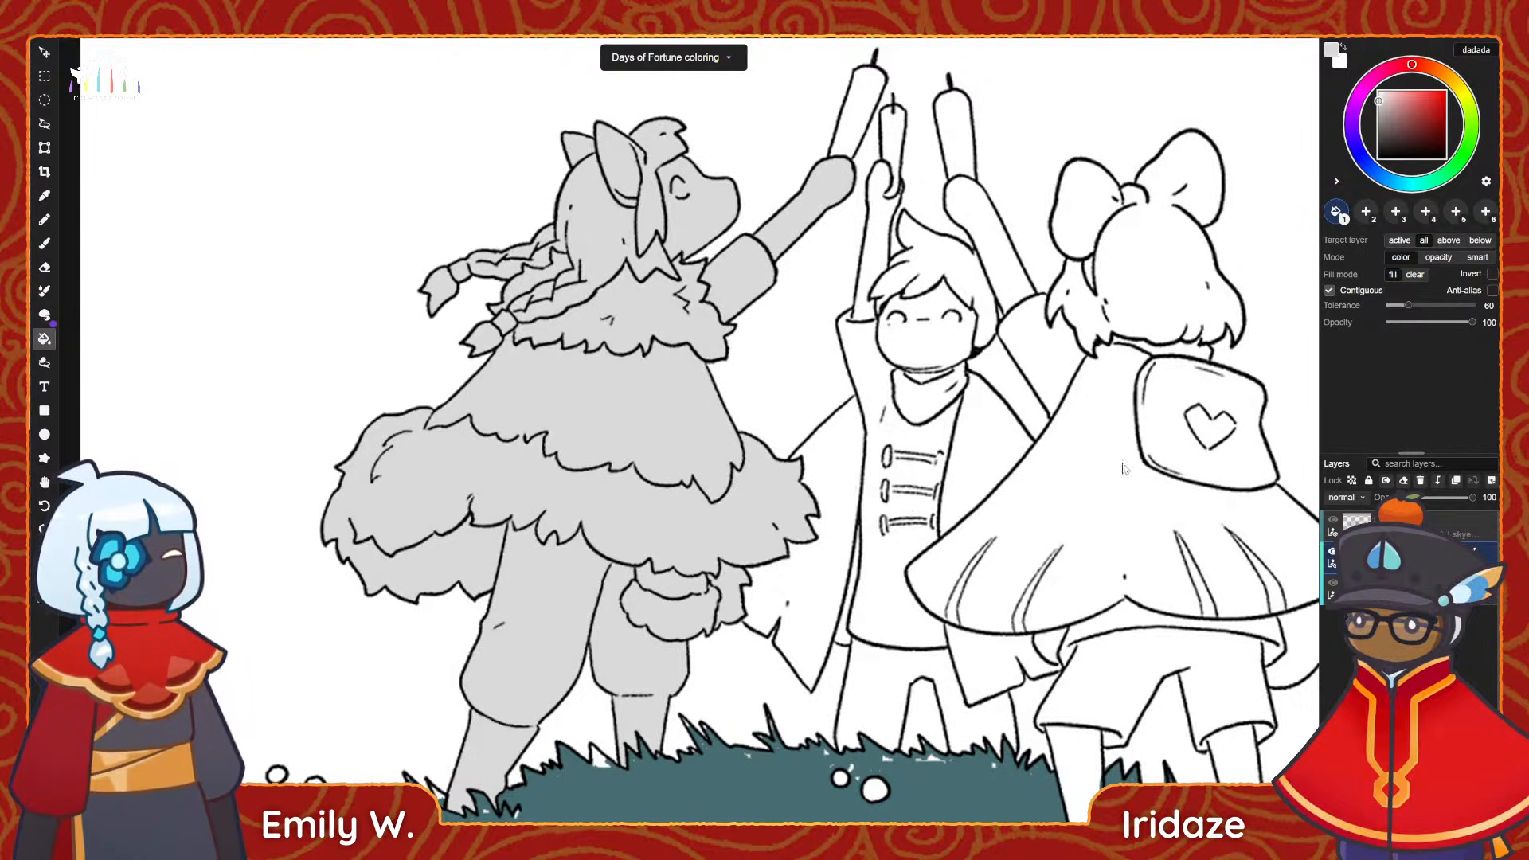
Switch to the Brush tool and set its size to 16.
{"action": "key", "text": "b"}
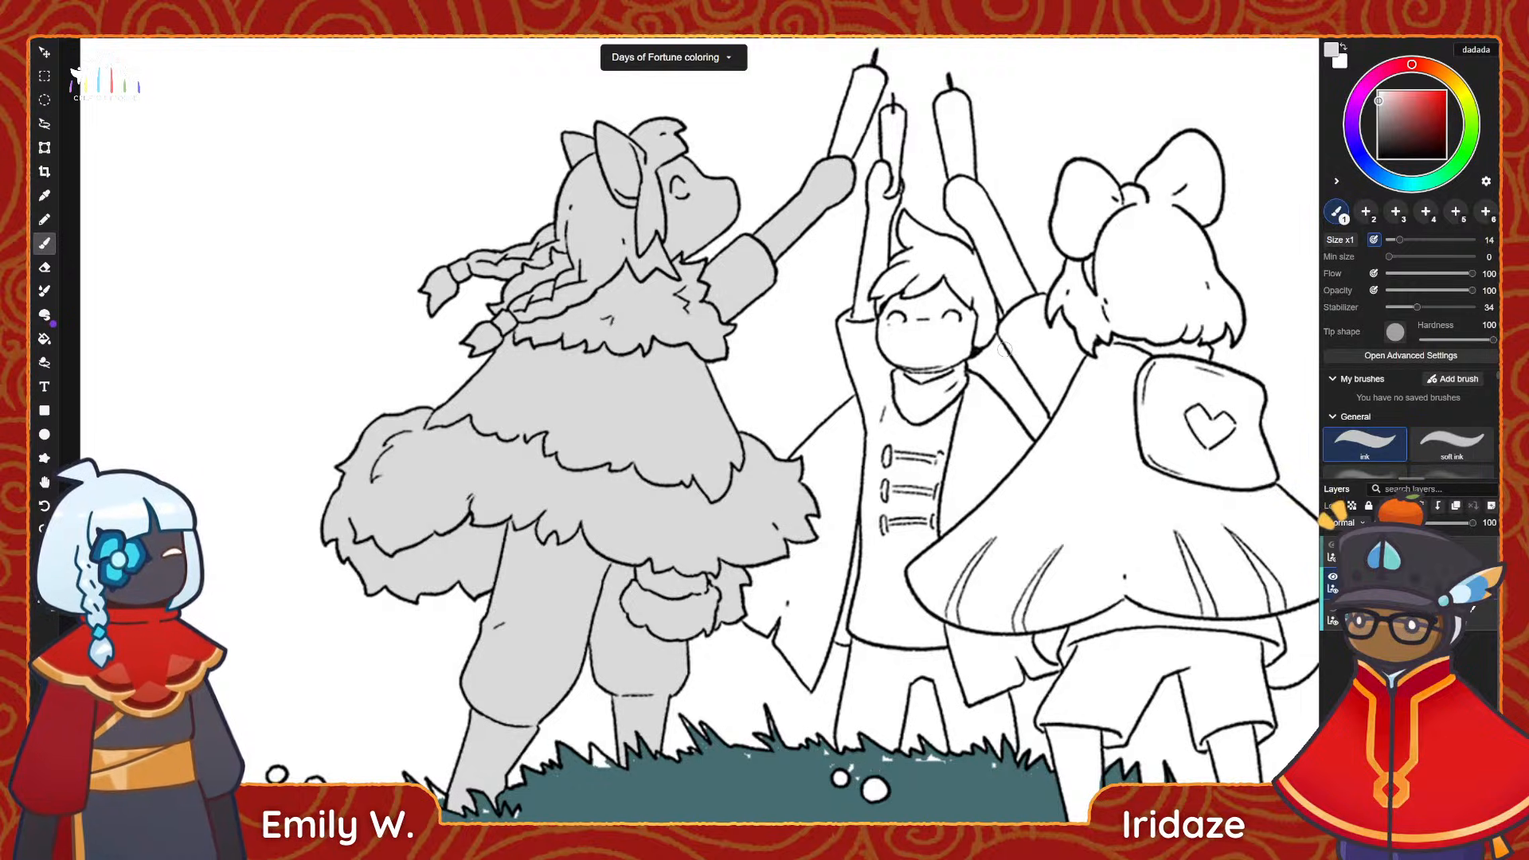
{"action": "key", "text": "bracketright"}
{"action": "key", "text": "bracketright"}
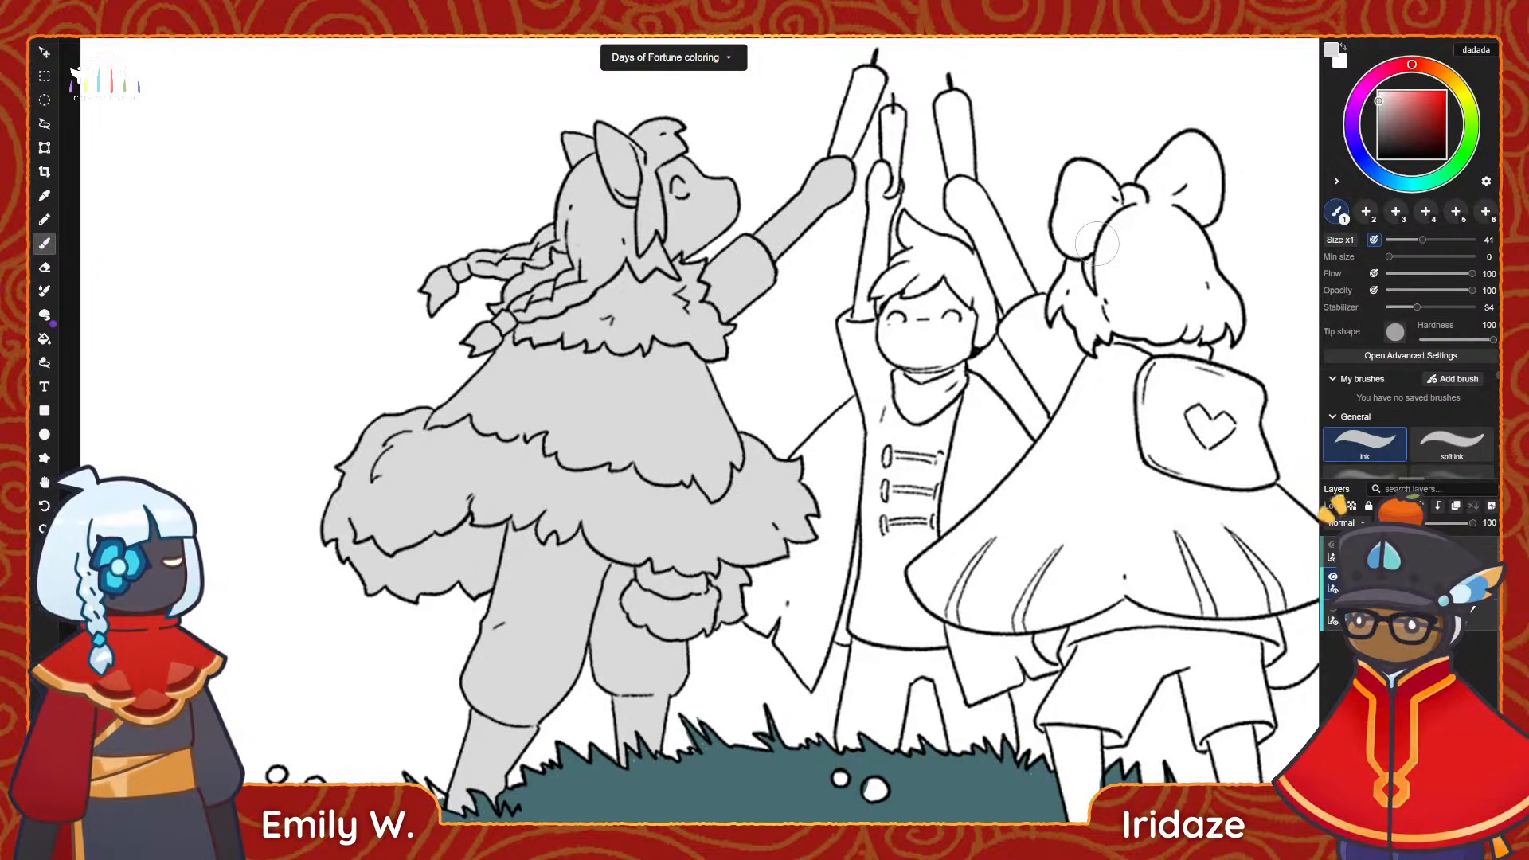
{"action": "key", "text": "["}
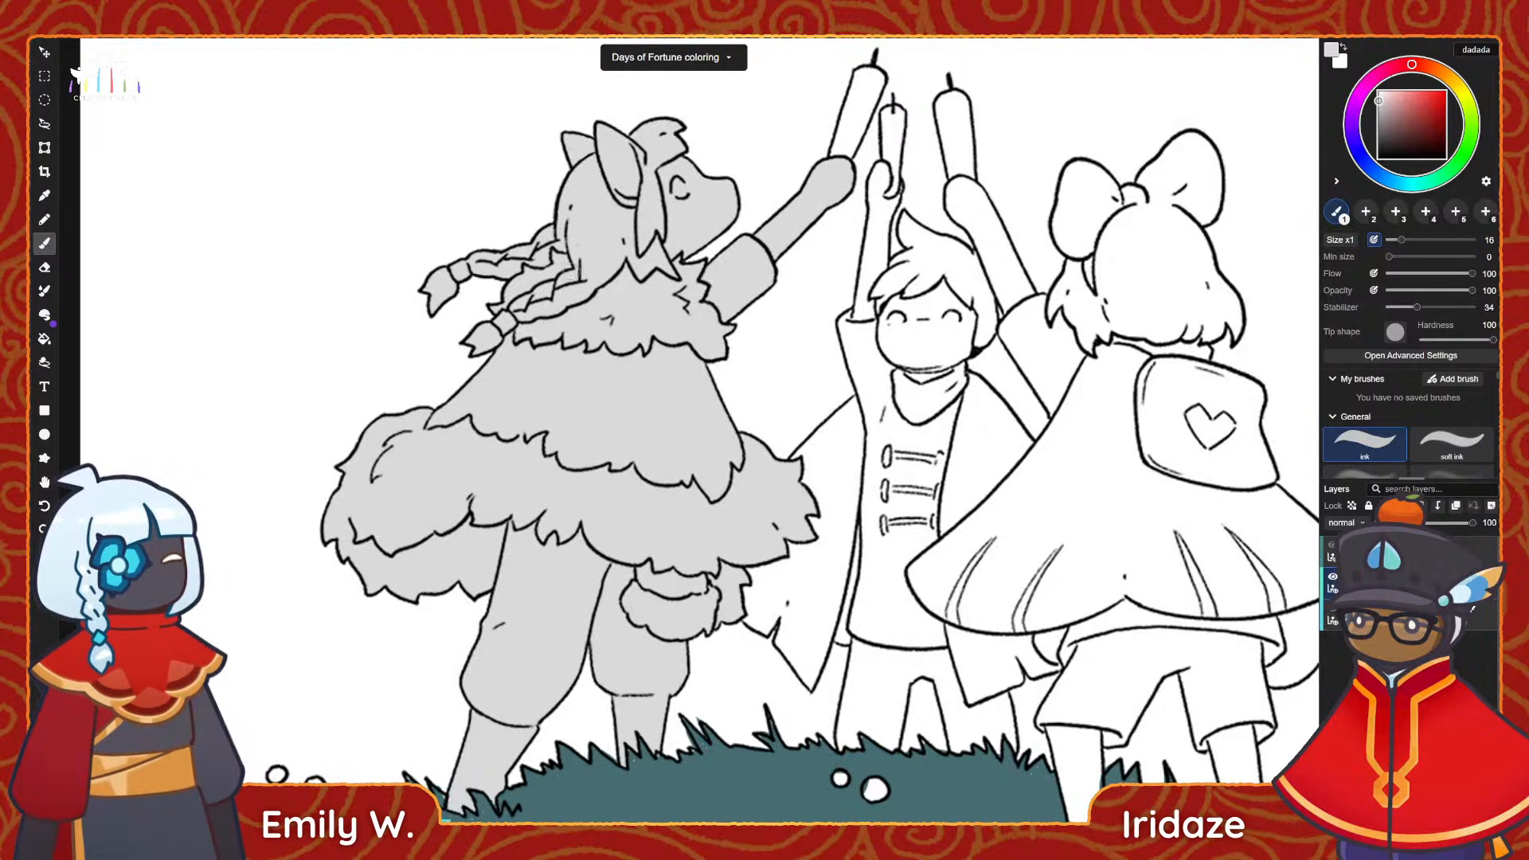
Take over the topmost listed layer from the collaborator who owns it.
{"action": "left_click", "coordinate": [1331, 558]}
{"action": "left_click", "coordinate": [1331, 558]}
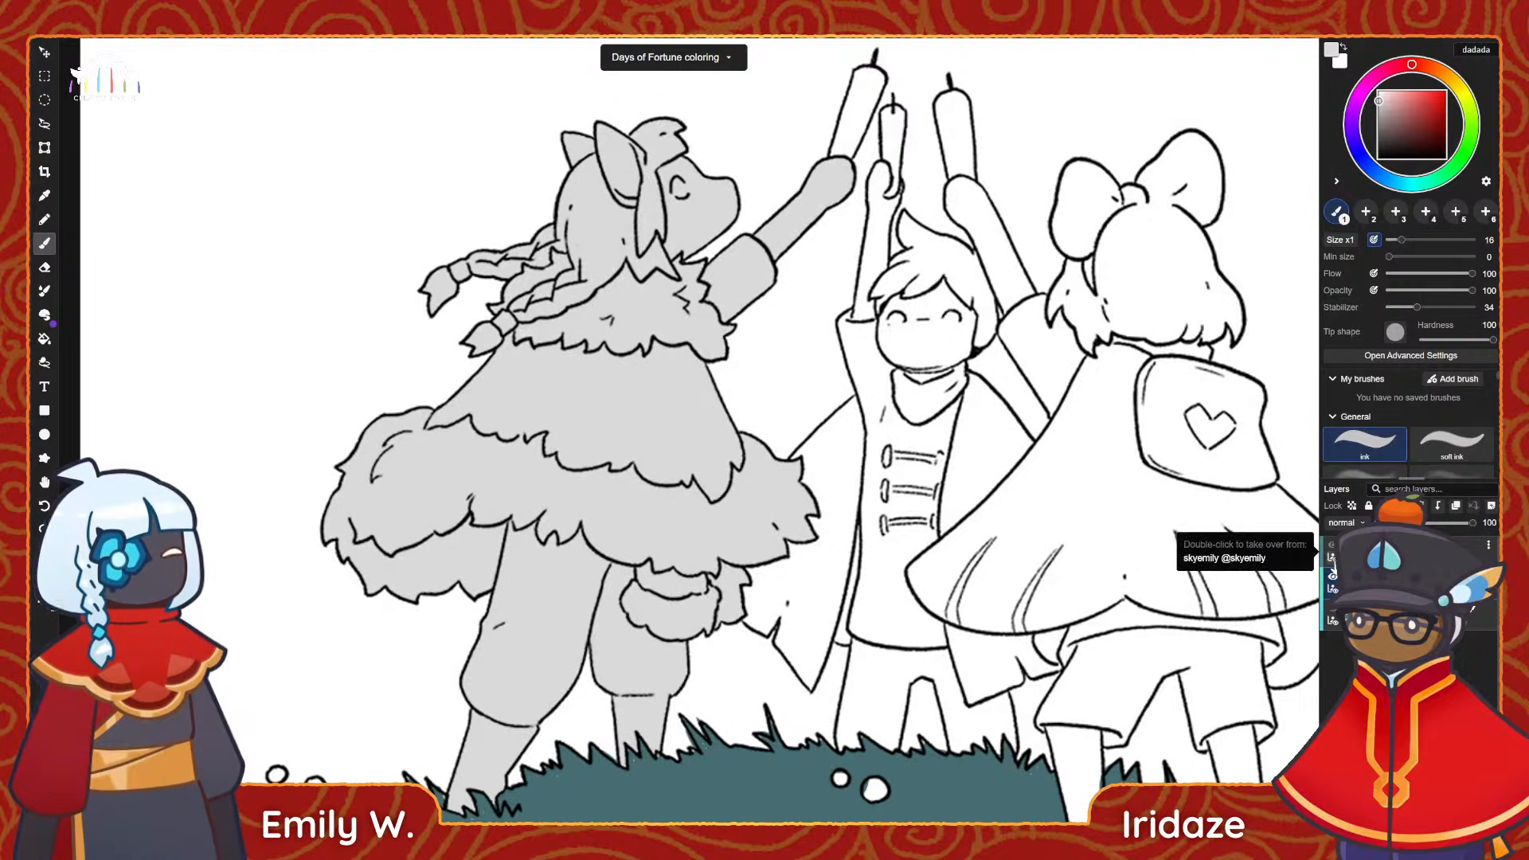
{"action": "left_click", "coordinate": [1331, 558]}
{"action": "left_click", "coordinate": [1331, 558]}
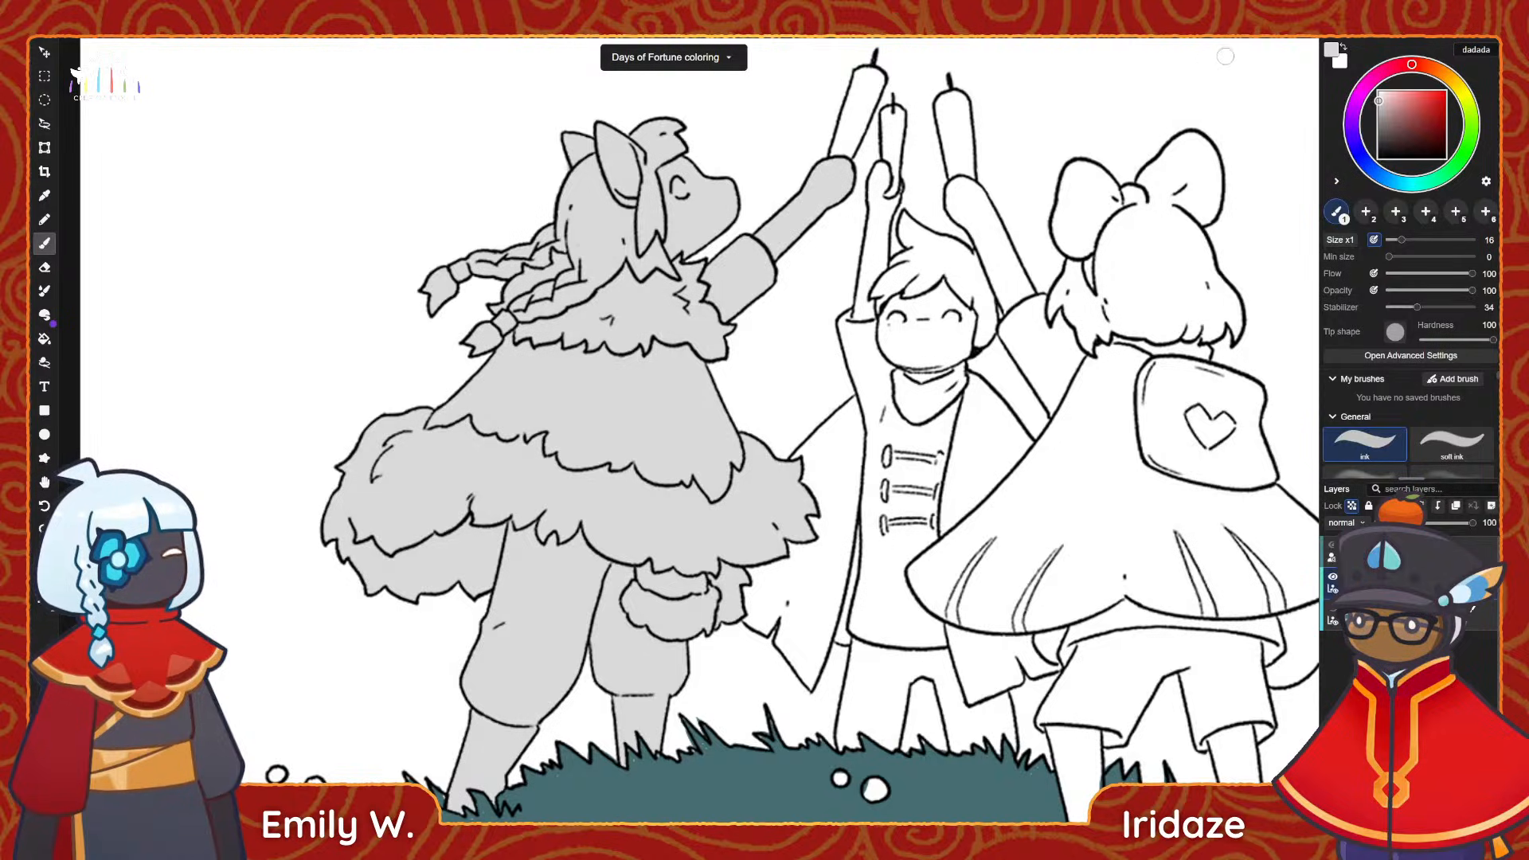
Set the colour to mid grey acacac and add a new layer for the middle figure's base colour.
{"action": "left_click", "coordinate": [1379, 113]}
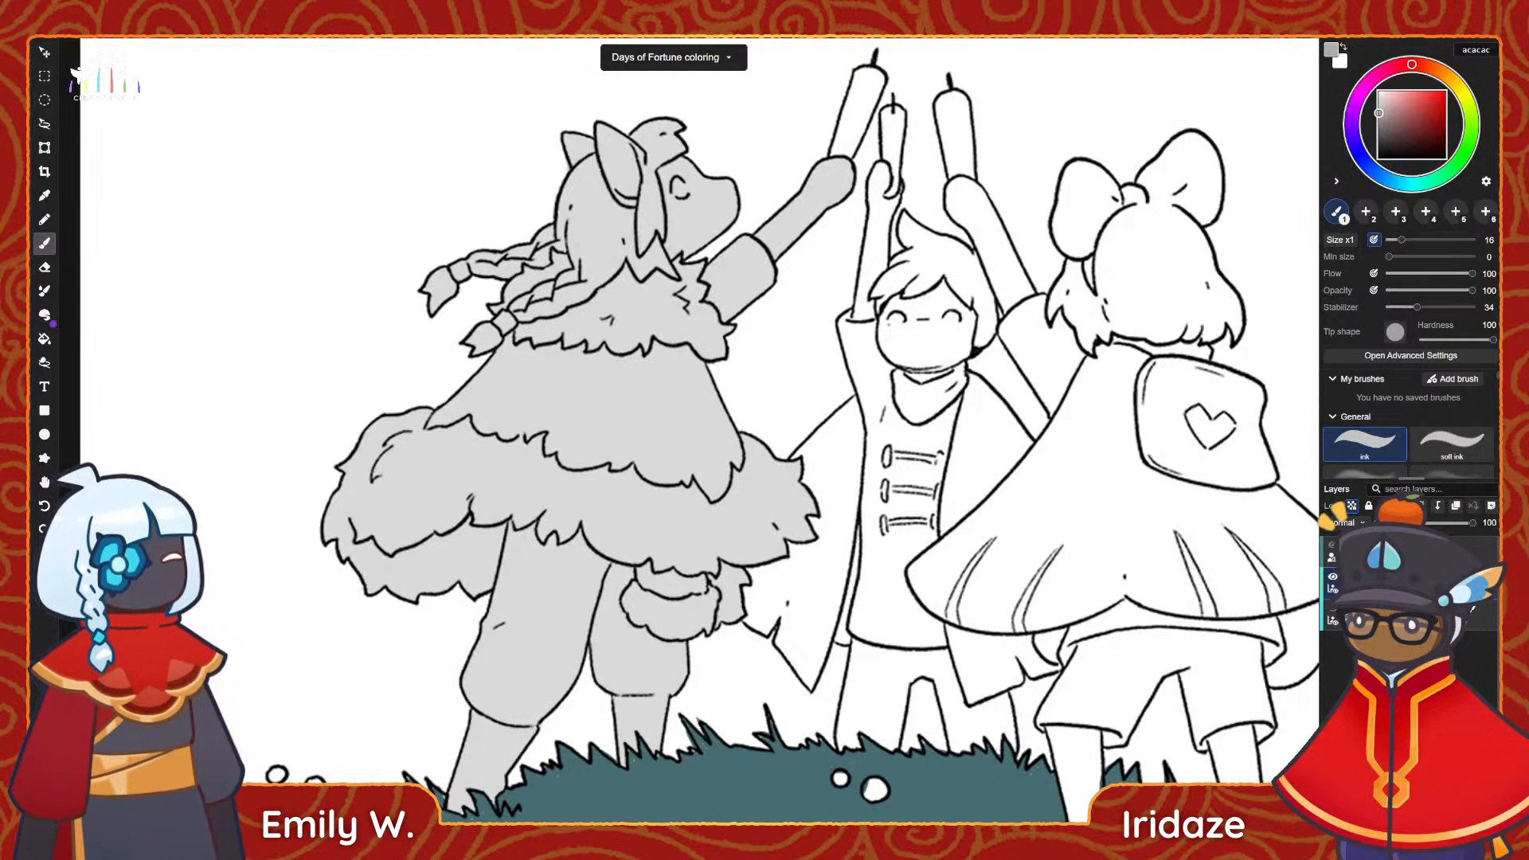
{"action": "key", "text": "g"}
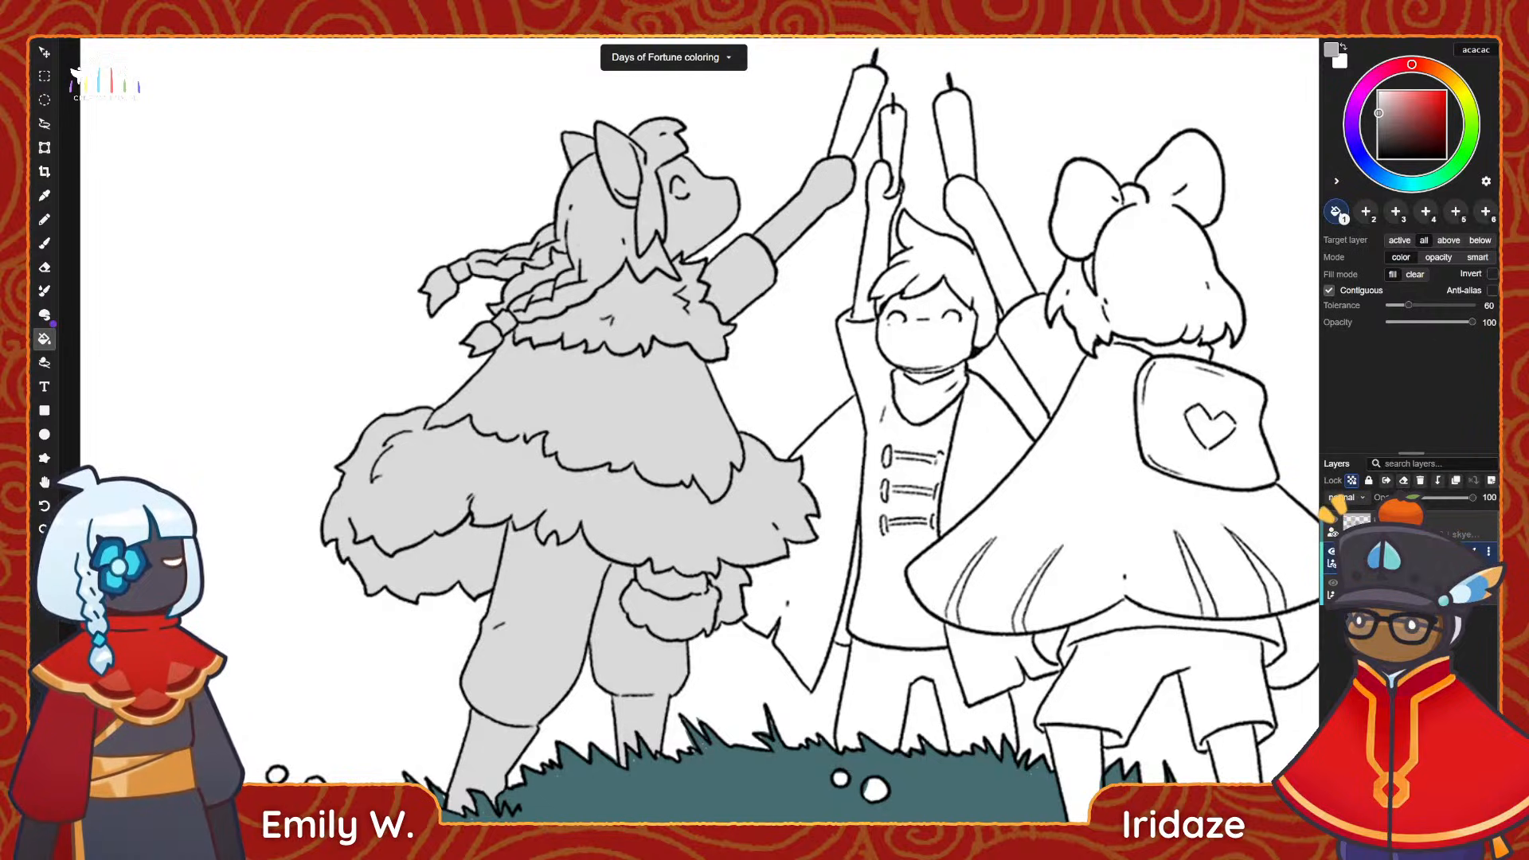
{"action": "left_click", "coordinate": [1410, 590]}
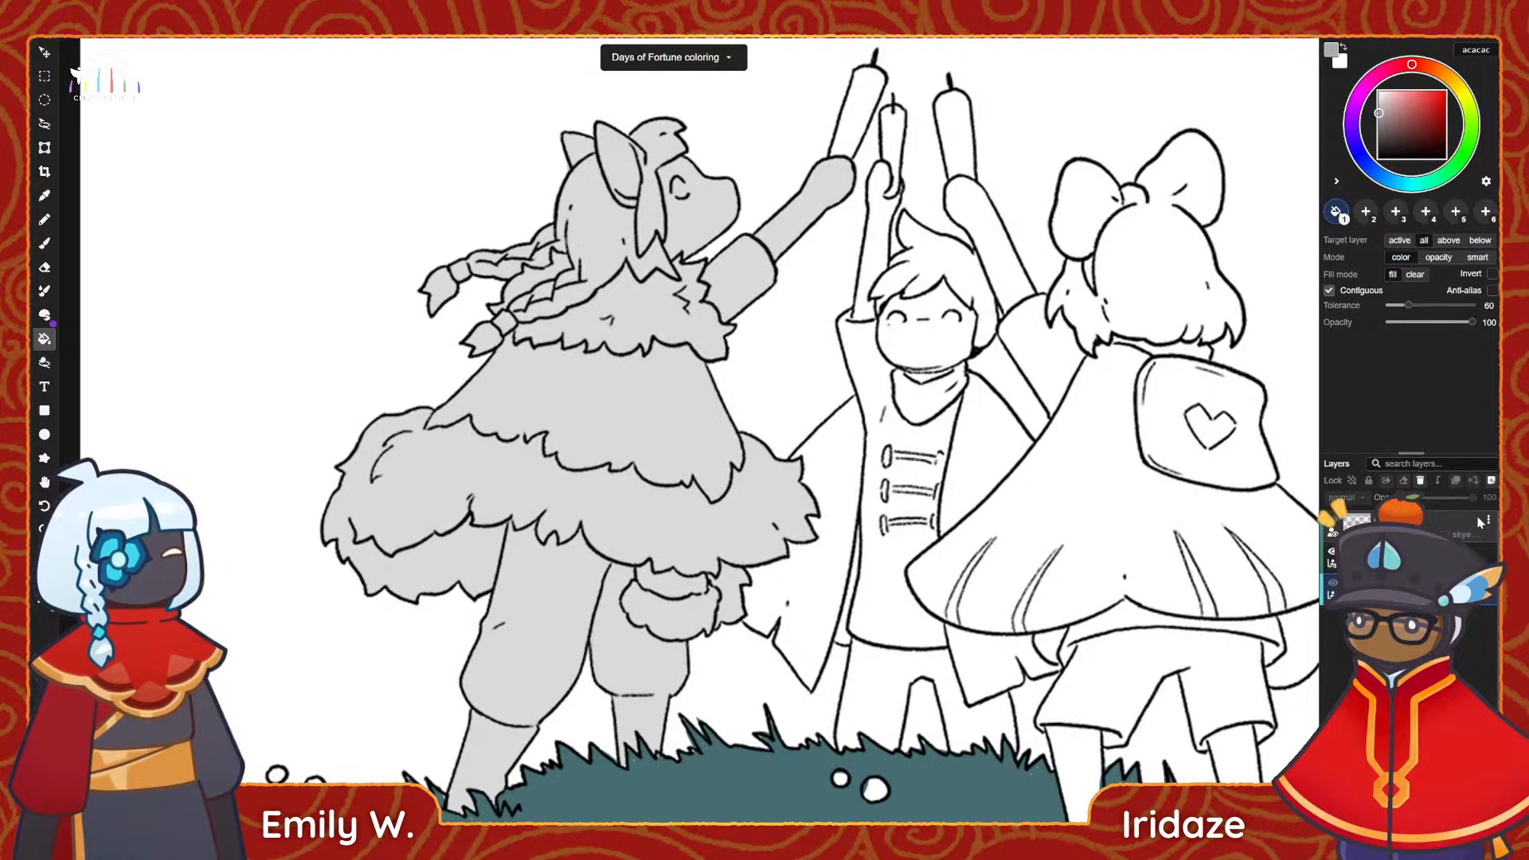
{"action": "left_click", "coordinate": [1493, 485]}
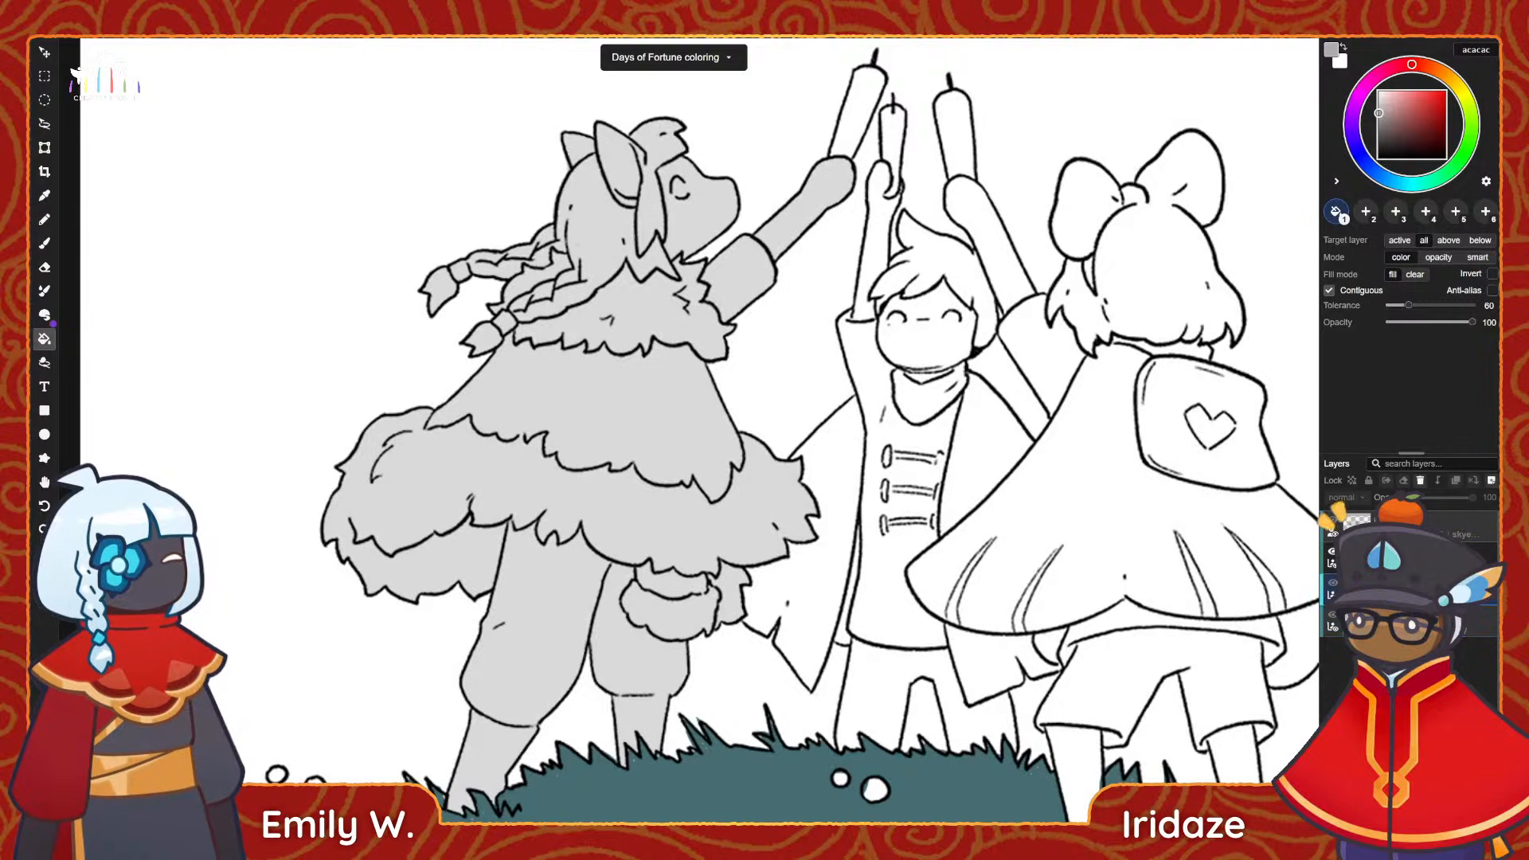
{"action": "left_click", "coordinate": [1492, 482]}
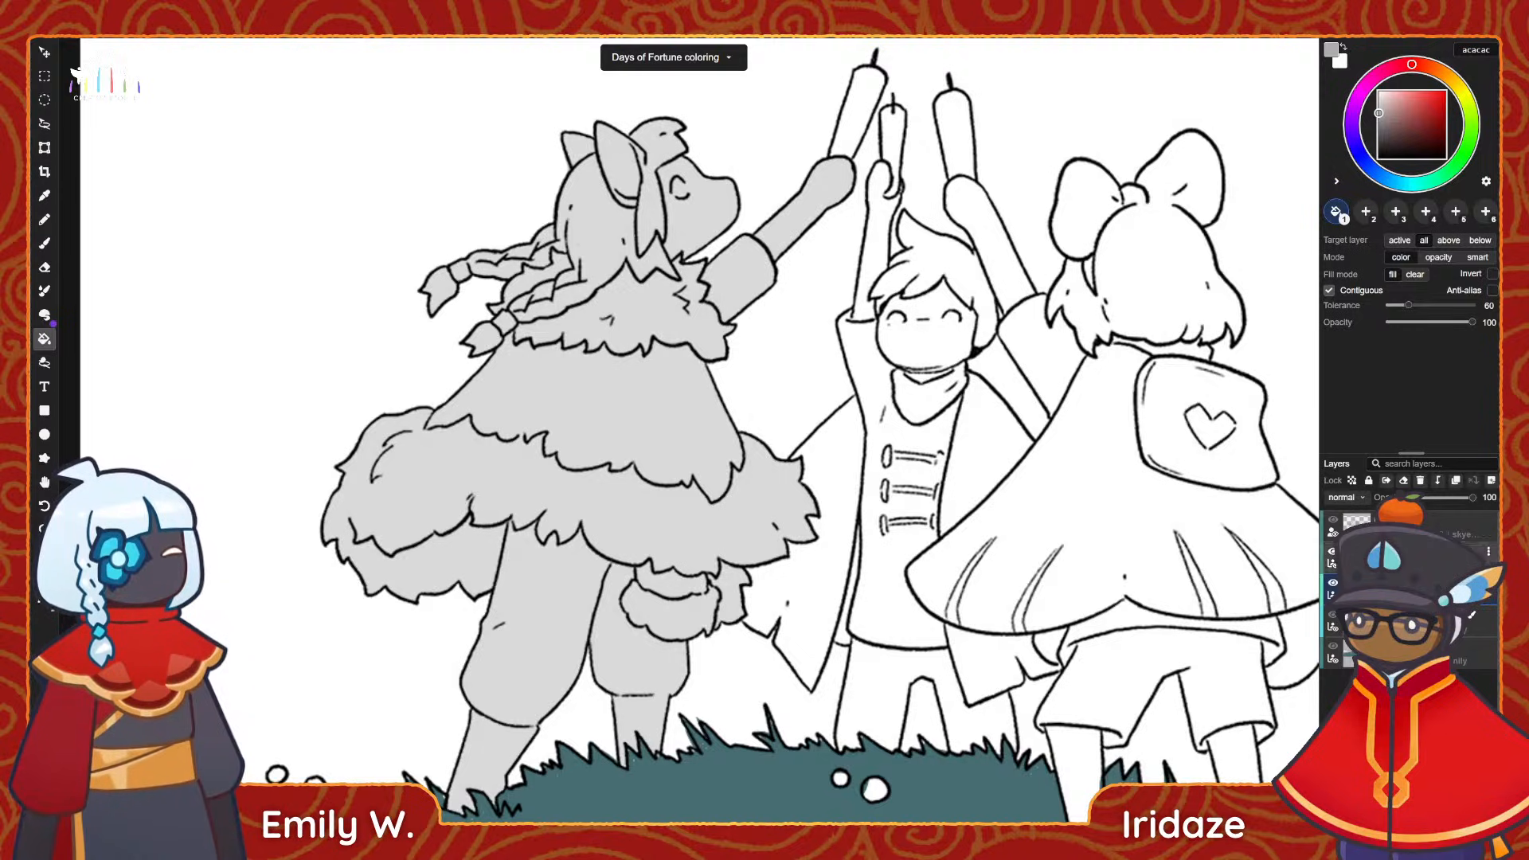
{"action": "left_click_drag", "start_coordinate": [1060, 508], "coordinate": [944, 502]}
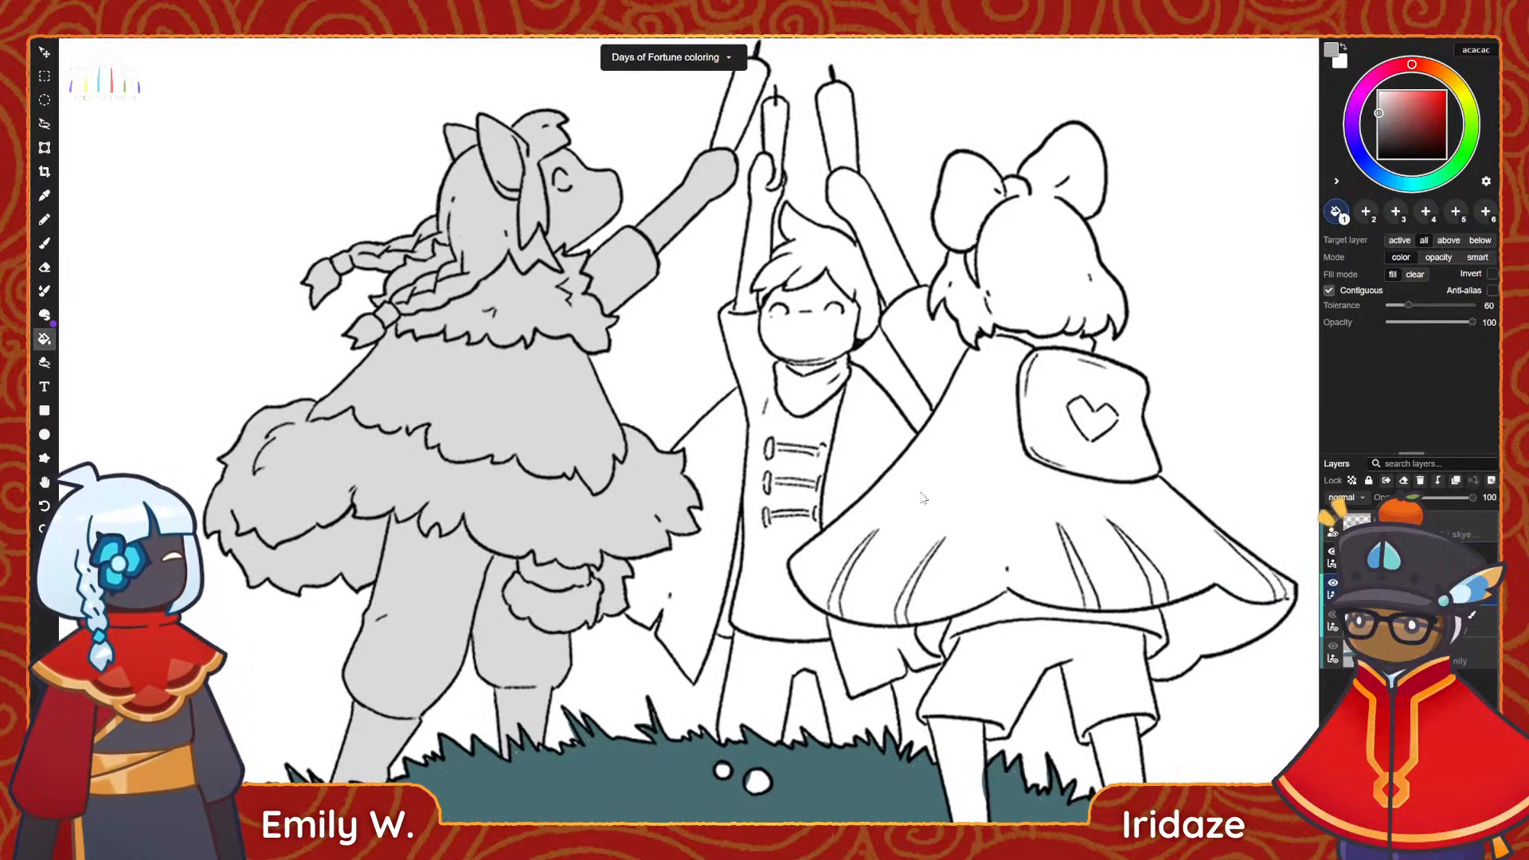
{"action": "key", "text": "b"}
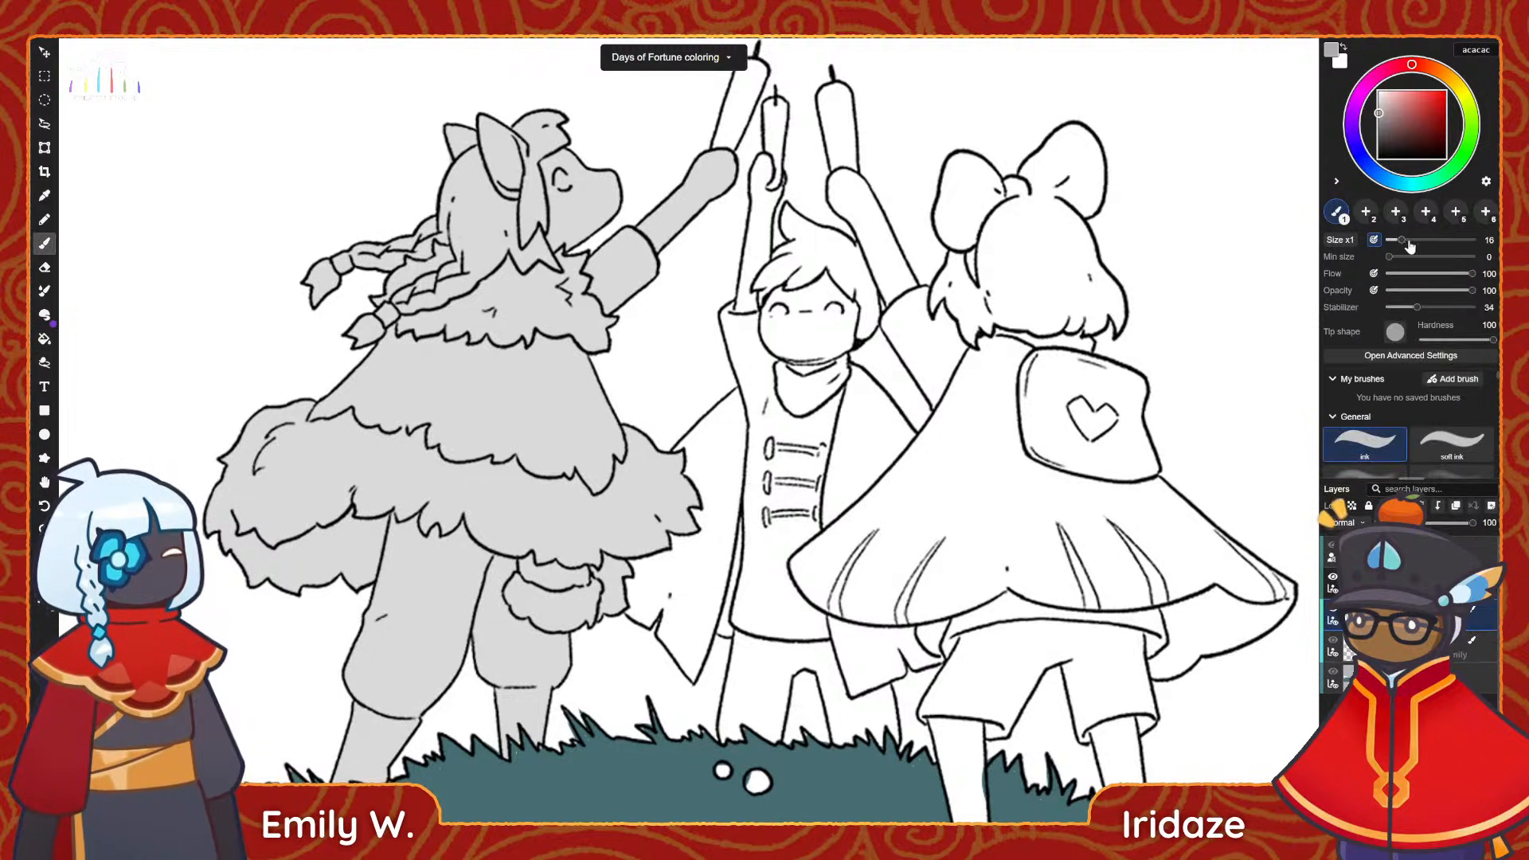
{"action": "left_click_drag", "start_coordinate": [687, 462], "coordinate": [702, 454]}
{"action": "key", "text": "ctrl+z"}
Fill both sides of the middle figure's cape, the buttoned top and the raised arm with mid grey acacac.
{"action": "key", "text": "g"}
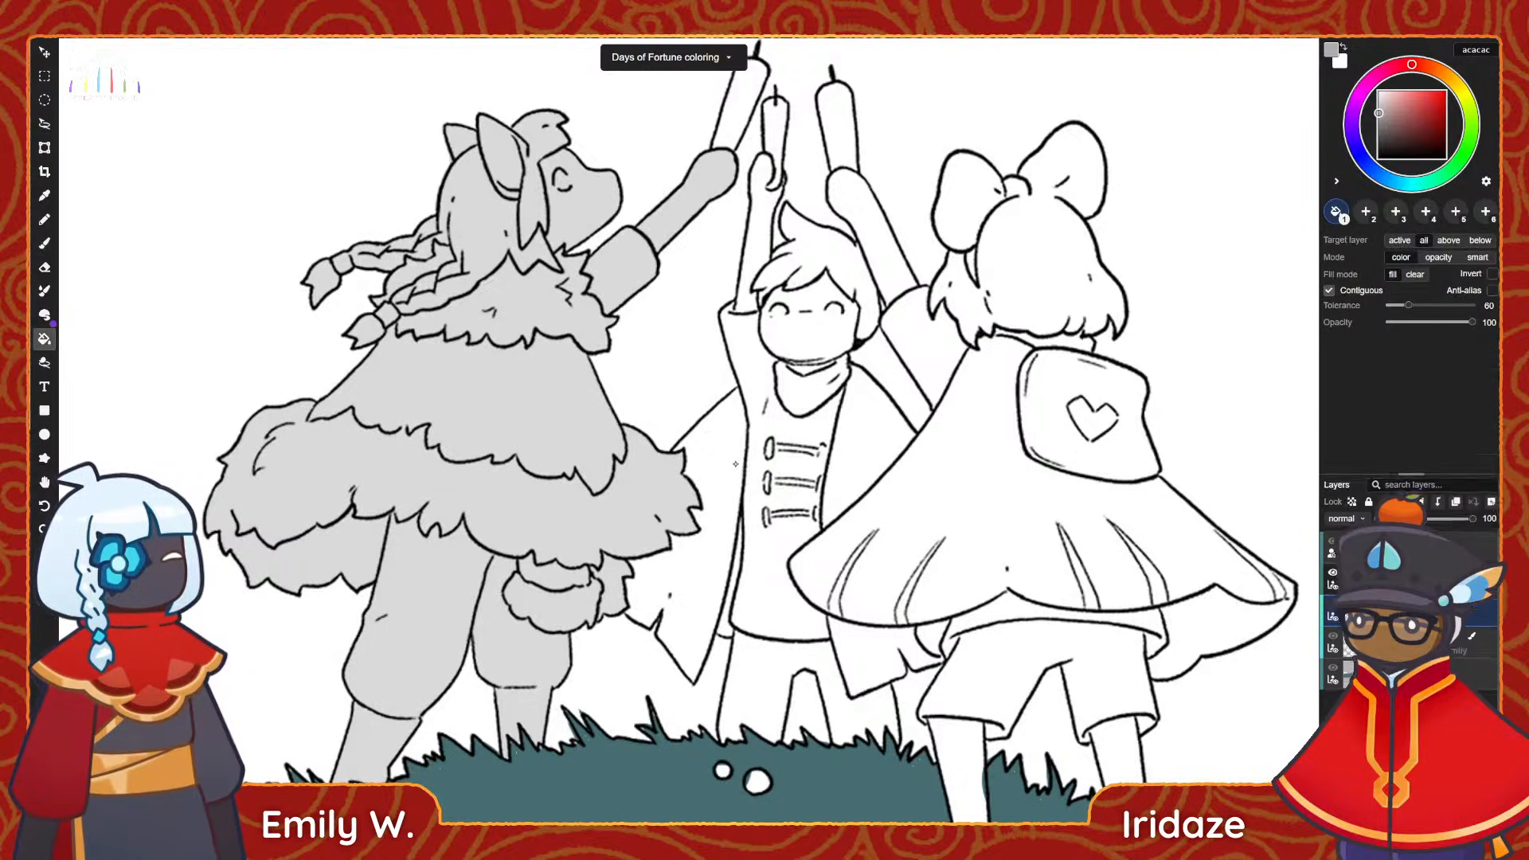
{"action": "left_click", "coordinate": [725, 483]}
{"action": "left_click", "coordinate": [791, 433]}
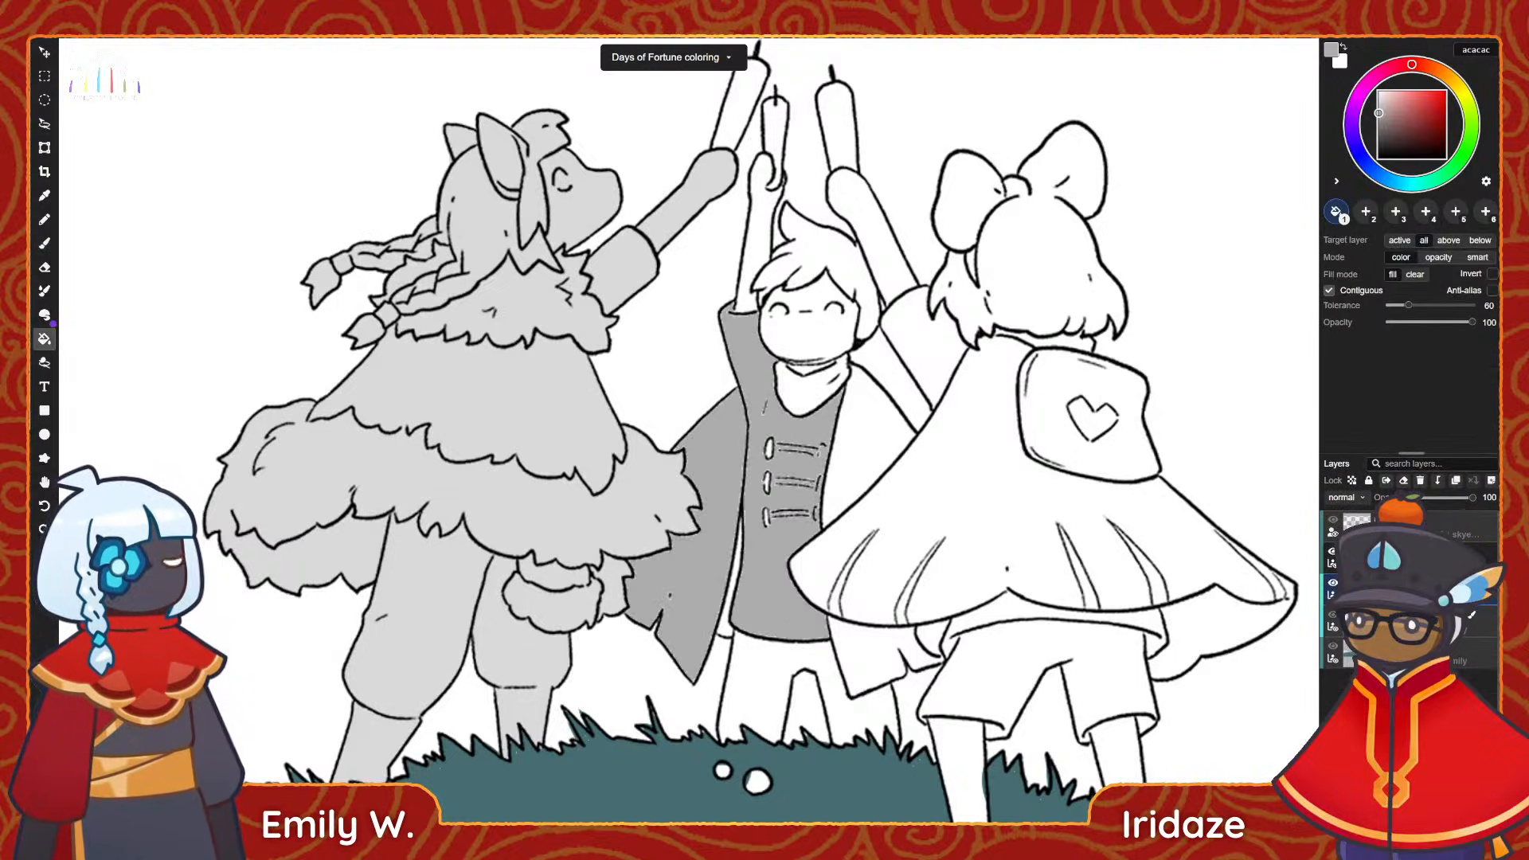
{"action": "left_click", "coordinate": [874, 430]}
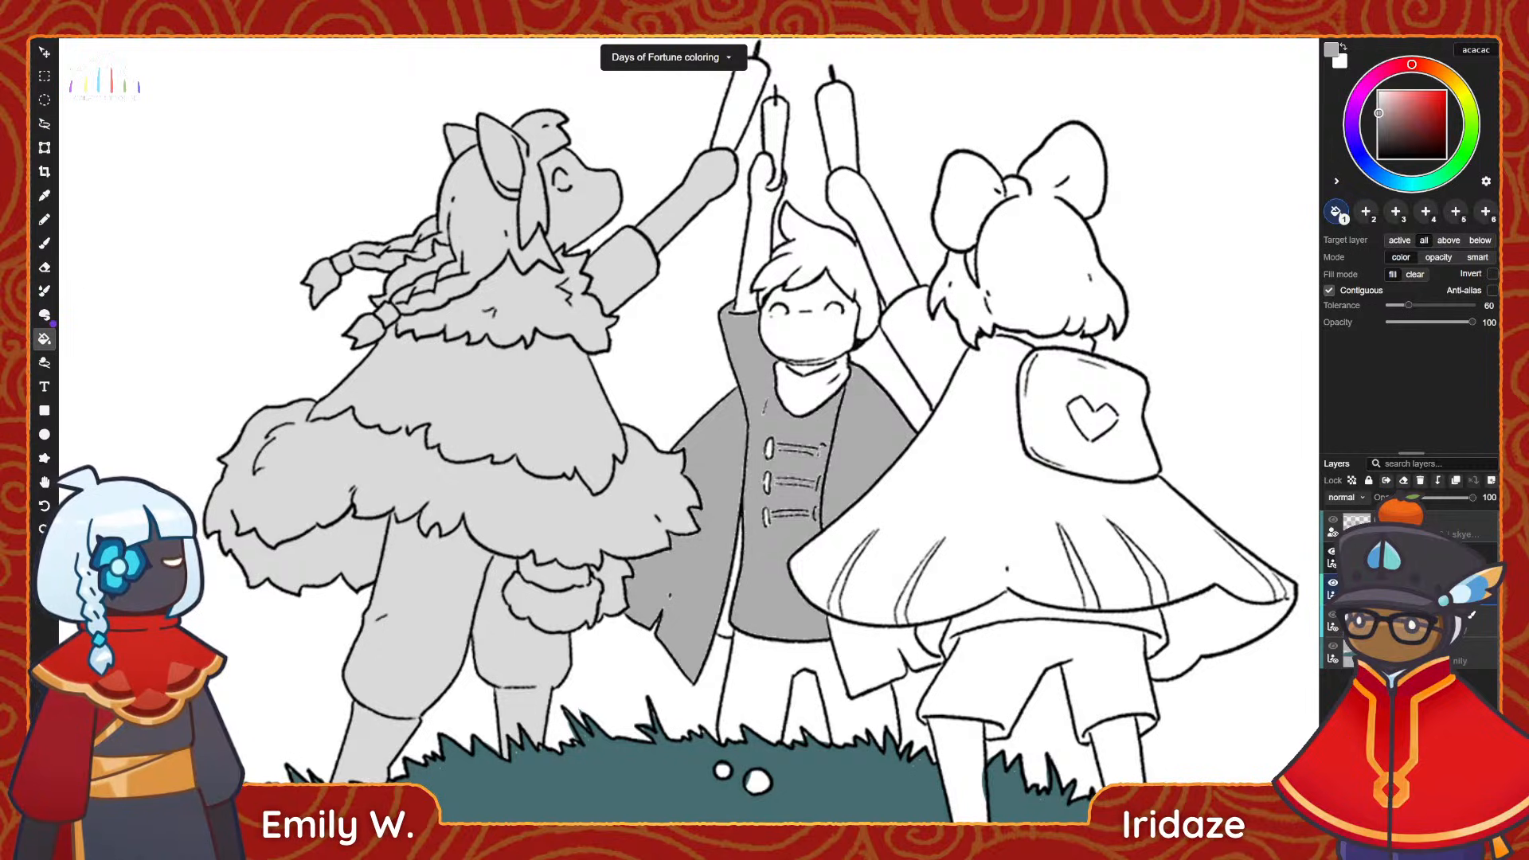
{"action": "left_click", "coordinate": [767, 203]}
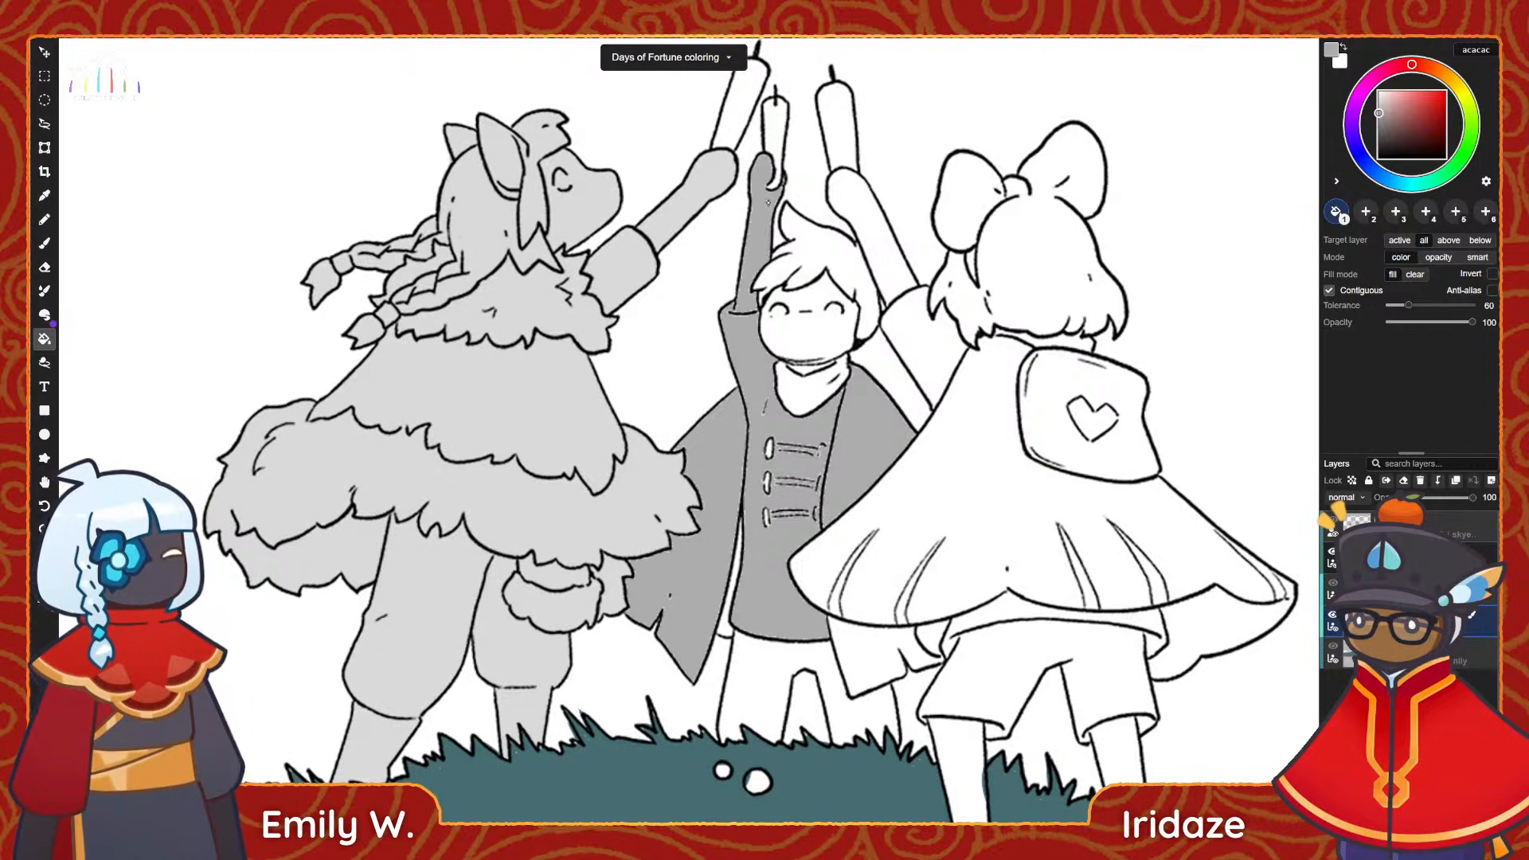
Fill the middle figure's candle, hair, face, scarf and trousers with mid grey, including the small gap at the cape's hem.
{"action": "left_click", "coordinate": [775, 144]}
{"action": "left_click", "coordinate": [797, 239]}
{"action": "left_click", "coordinate": [806, 330]}
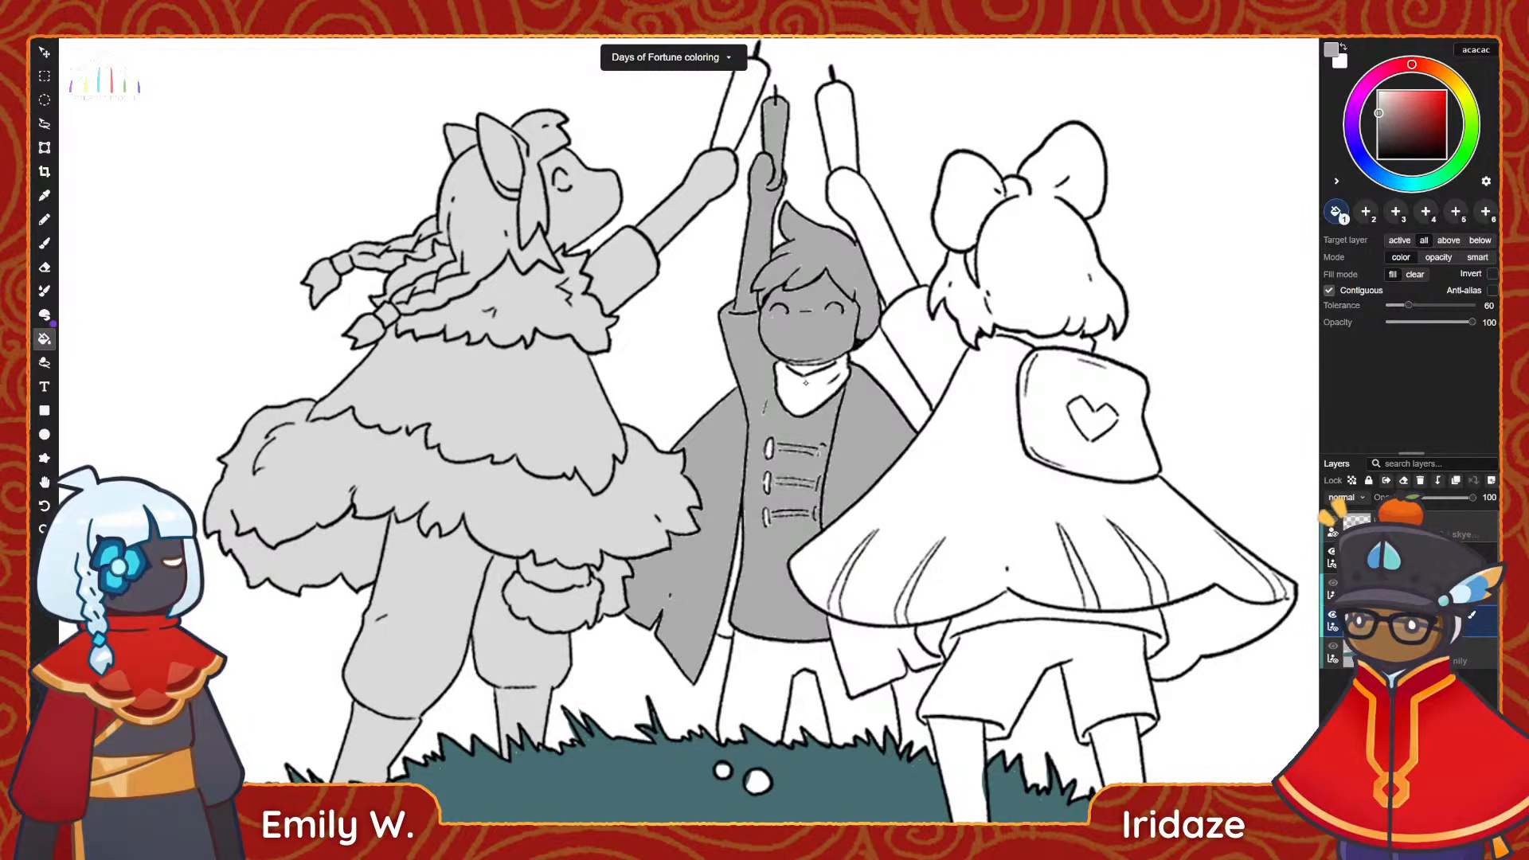
{"action": "left_click", "coordinate": [814, 388]}
{"action": "left_click", "coordinate": [806, 369]}
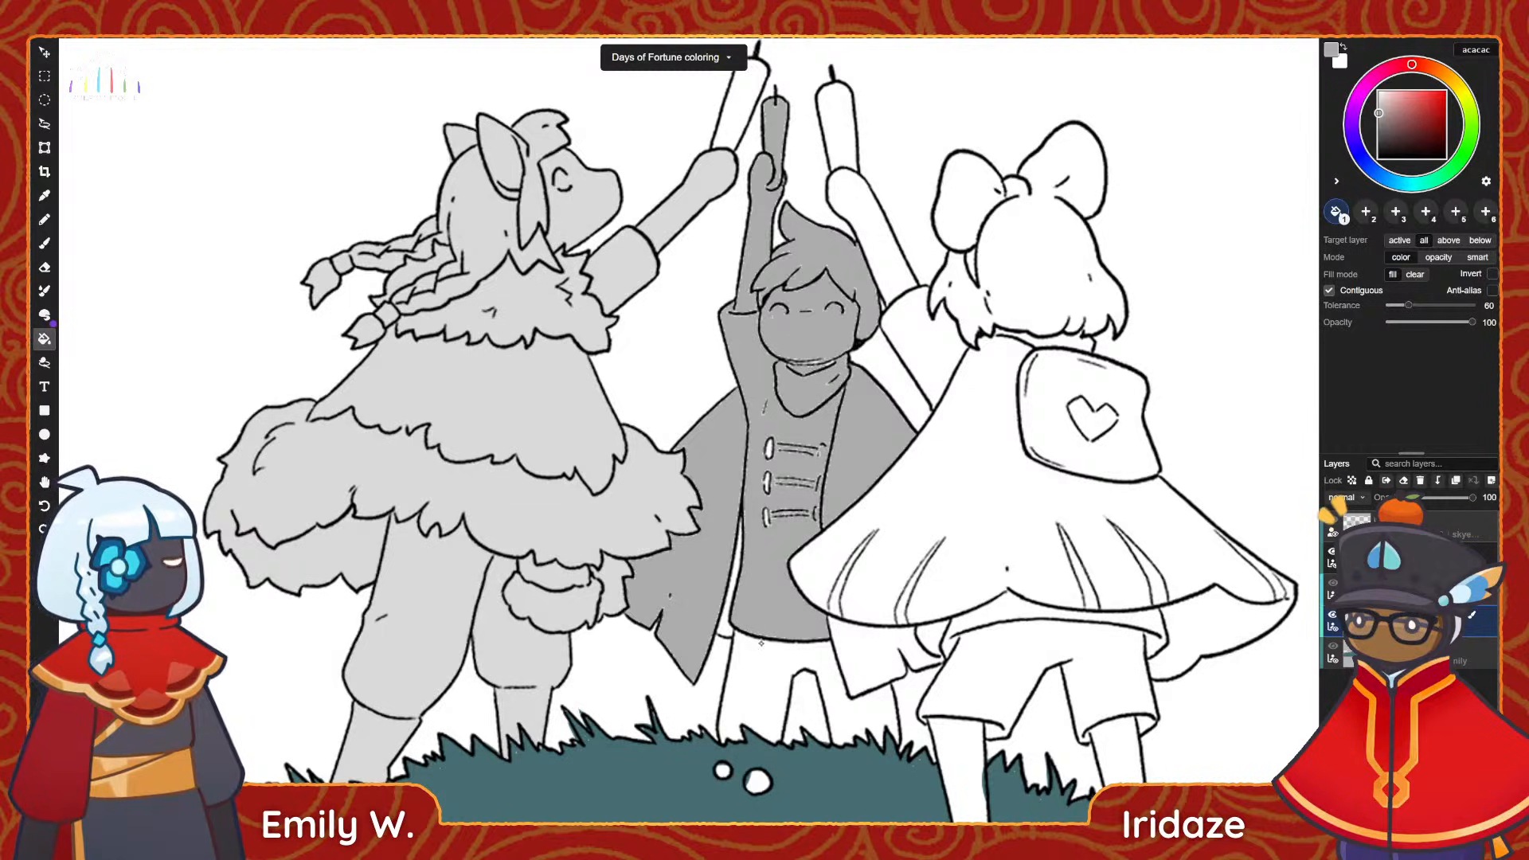
{"action": "left_click", "coordinate": [777, 665]}
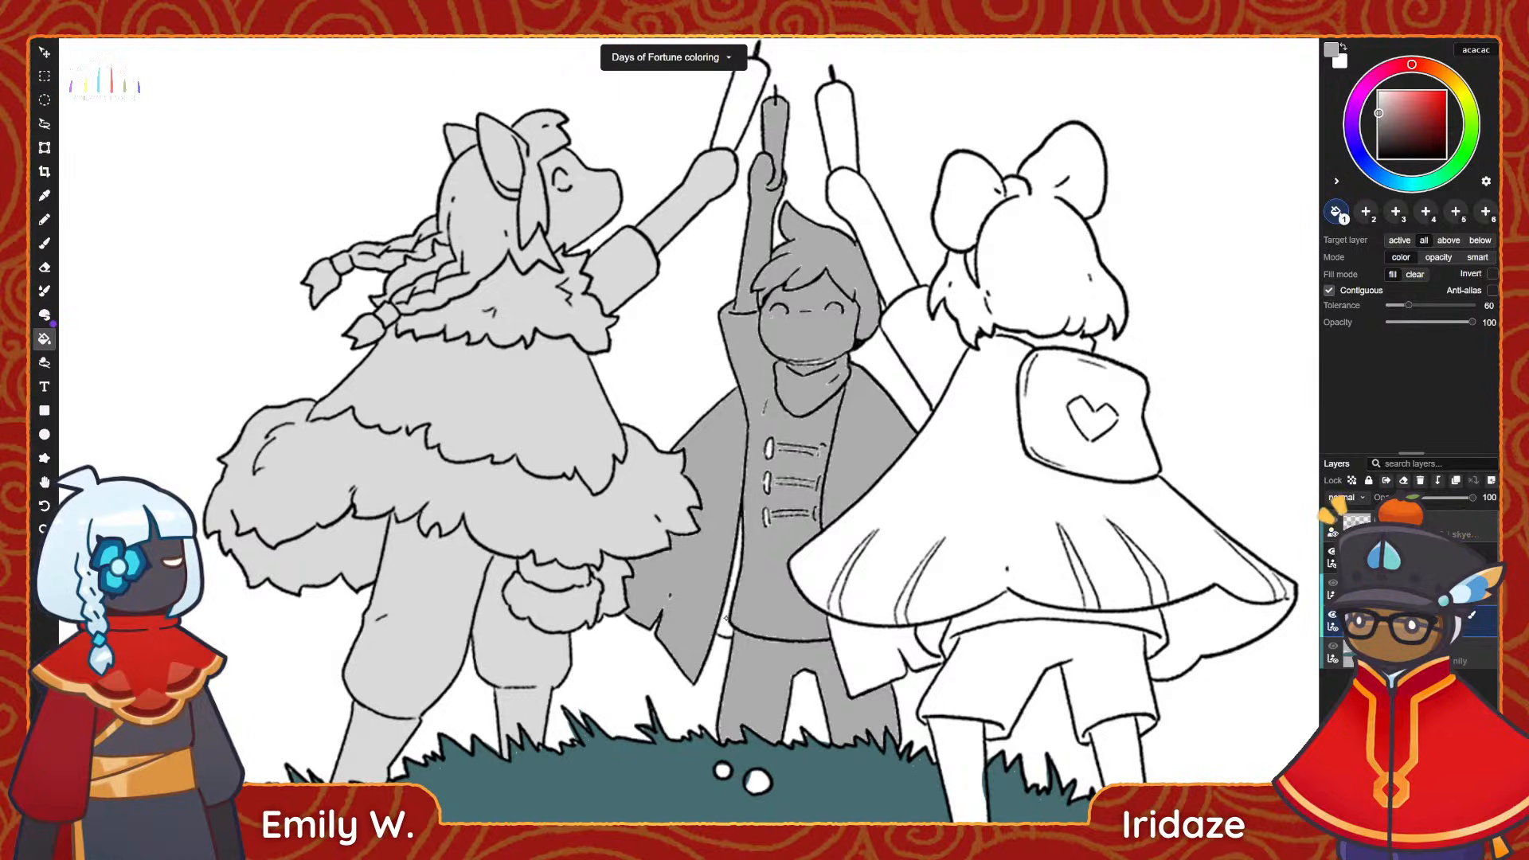
{"action": "left_click", "coordinate": [721, 637]}
Set the brush size to 20 and touch up the middle figure's grey base around the hair and raised arm.
{"action": "key", "text": "b"}
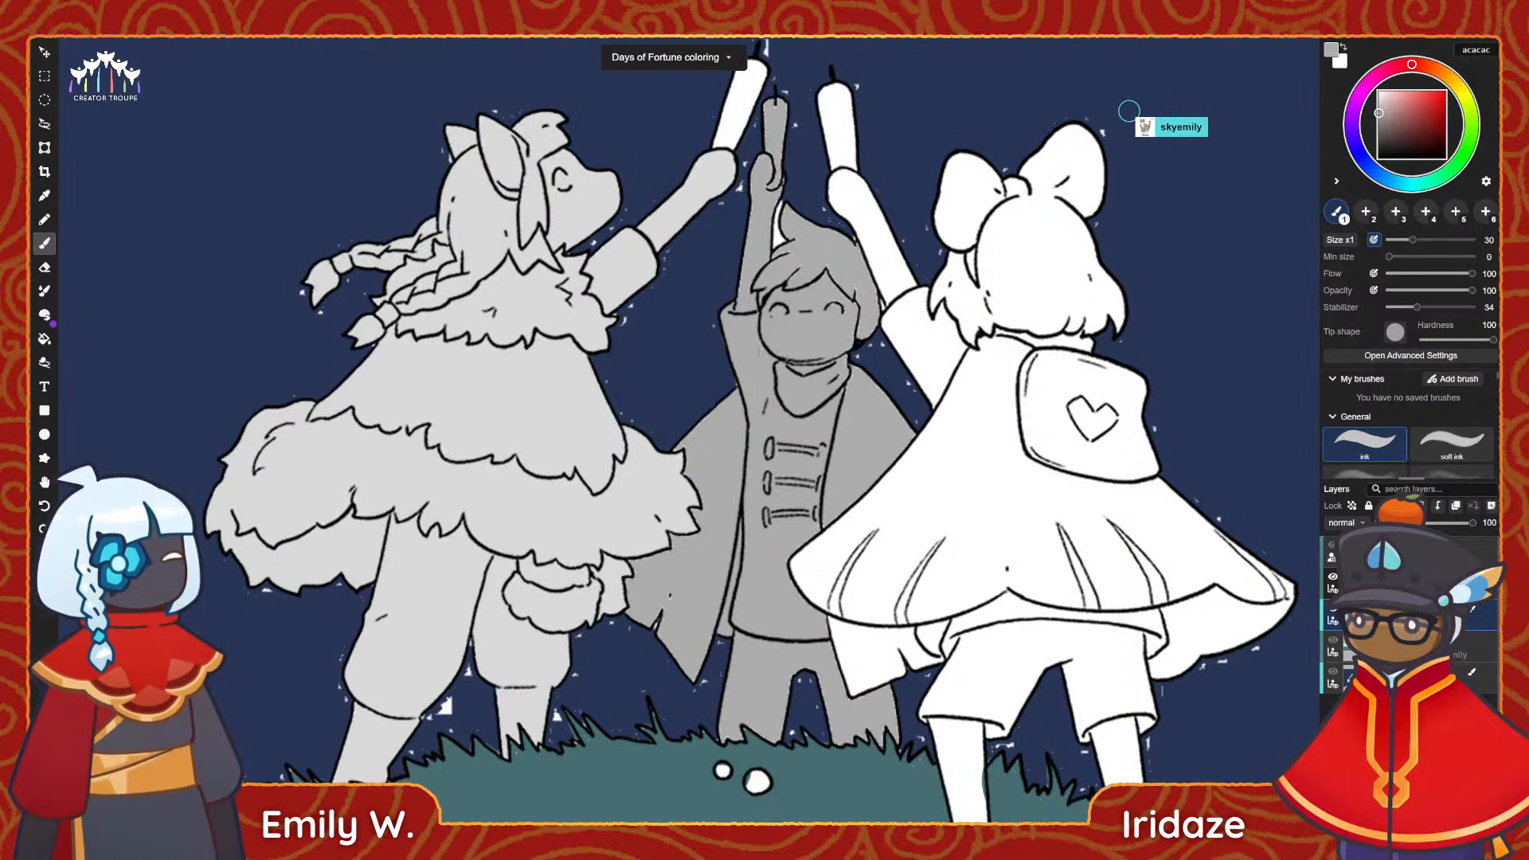
{"action": "key", "text": "["}
{"action": "key", "text": "["}
{"action": "key", "text": "["}
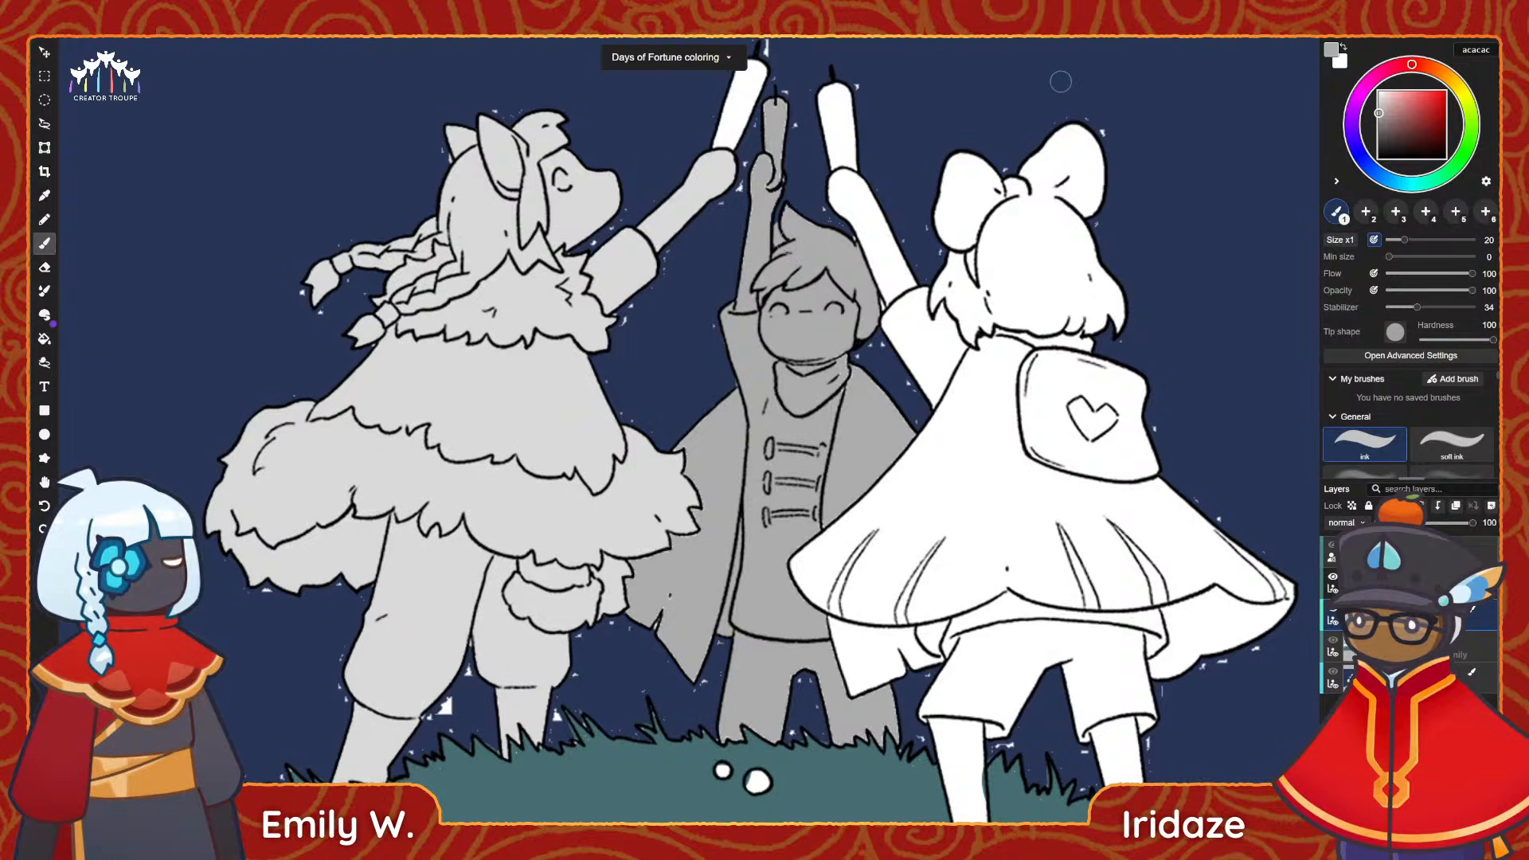
{"action": "key", "text": "e"}
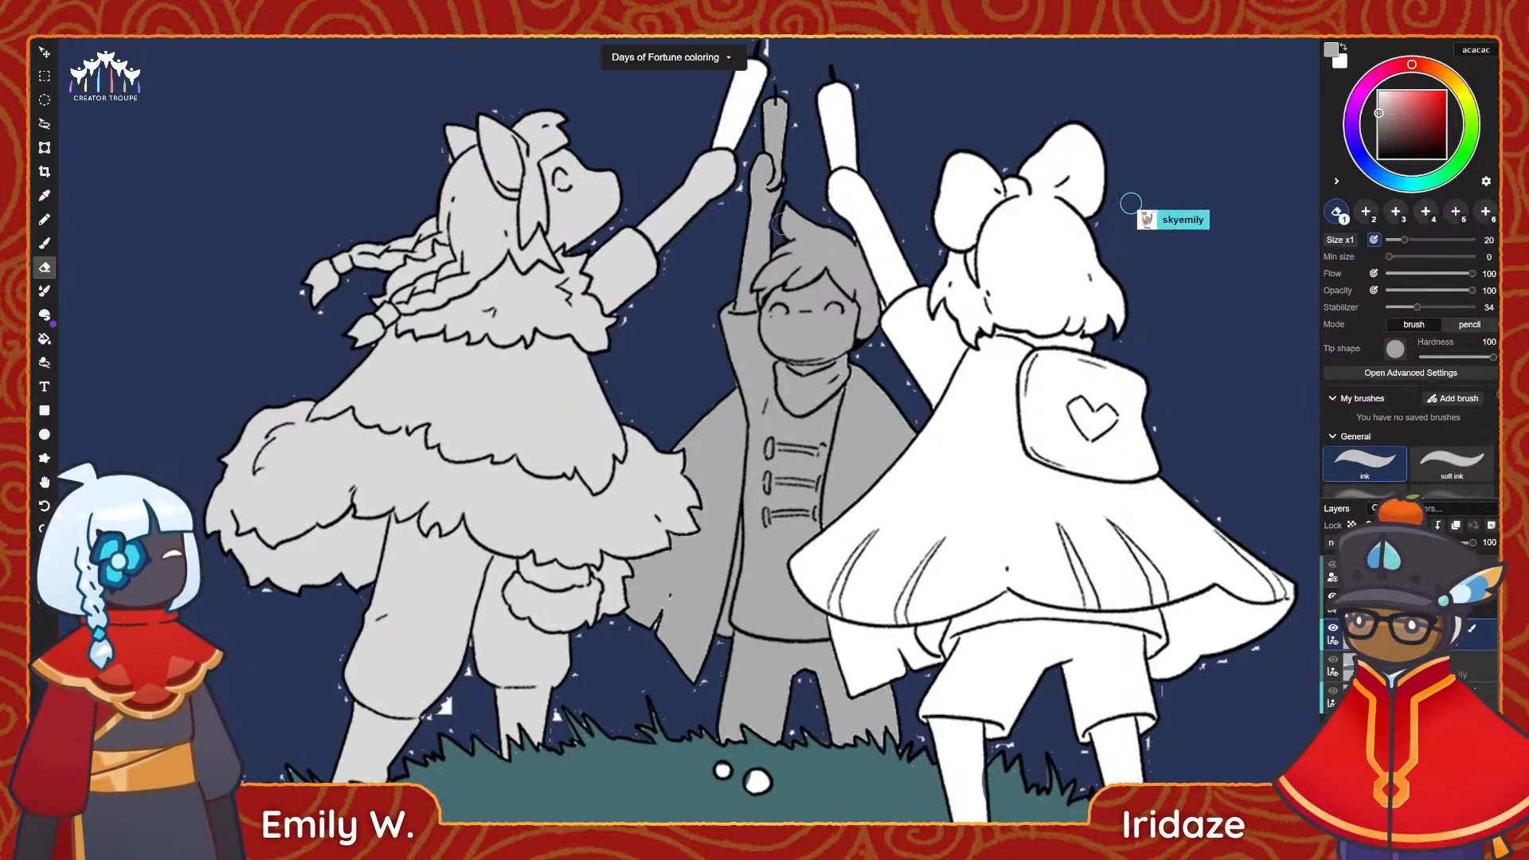
{"action": "key", "text": "b"}
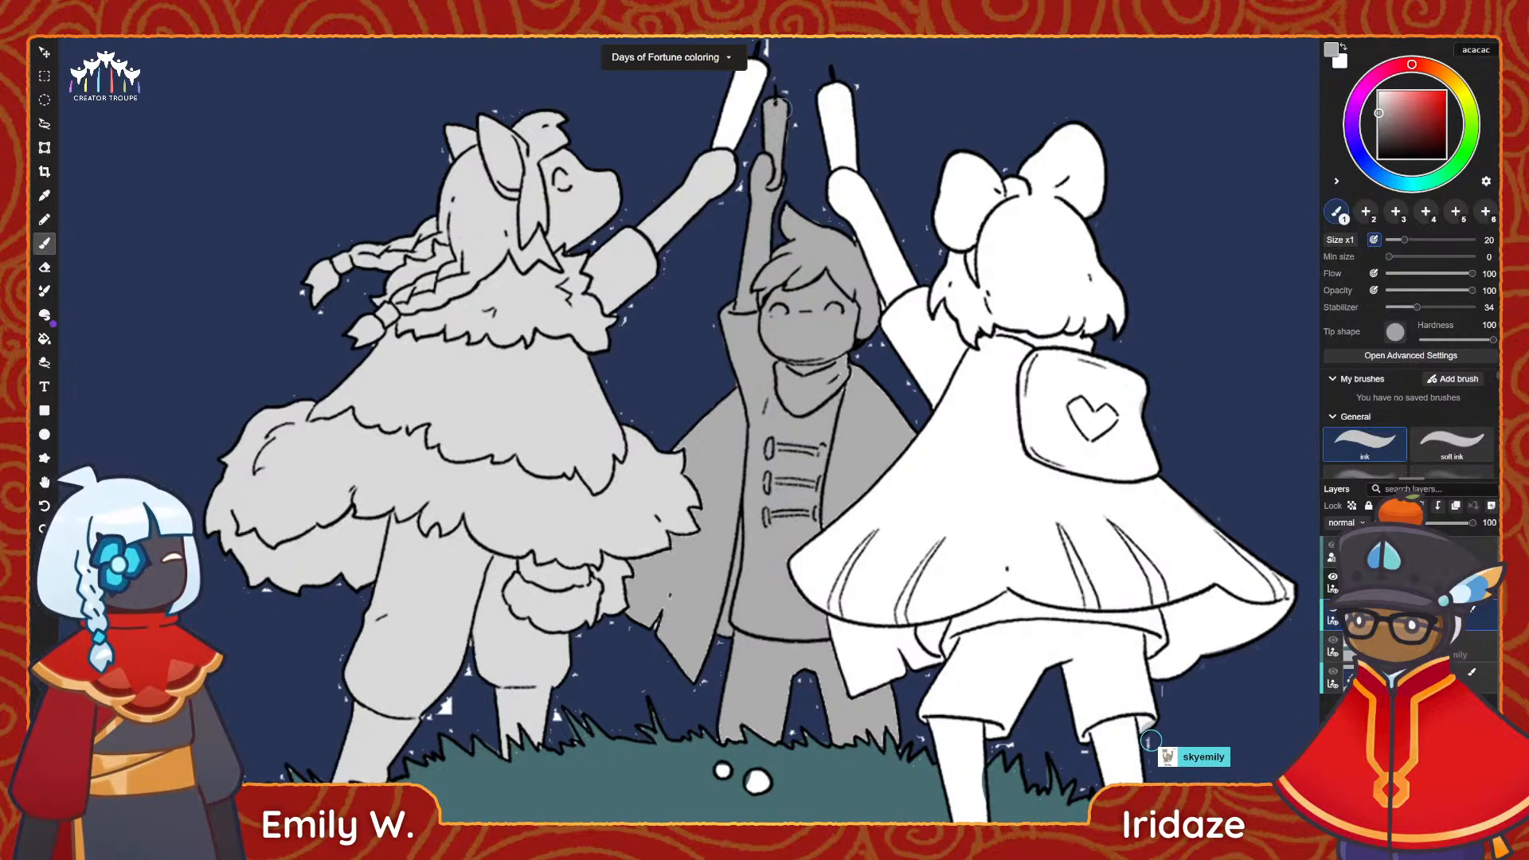
{"action": "middle_click_drag", "start_coordinate": [783, 109], "coordinate": [741, 79]}
Clean up the edges of the middle figure's grey base from the raised arm down to the shoulder, alternating brush and eraser.
{"action": "key", "text": "e"}
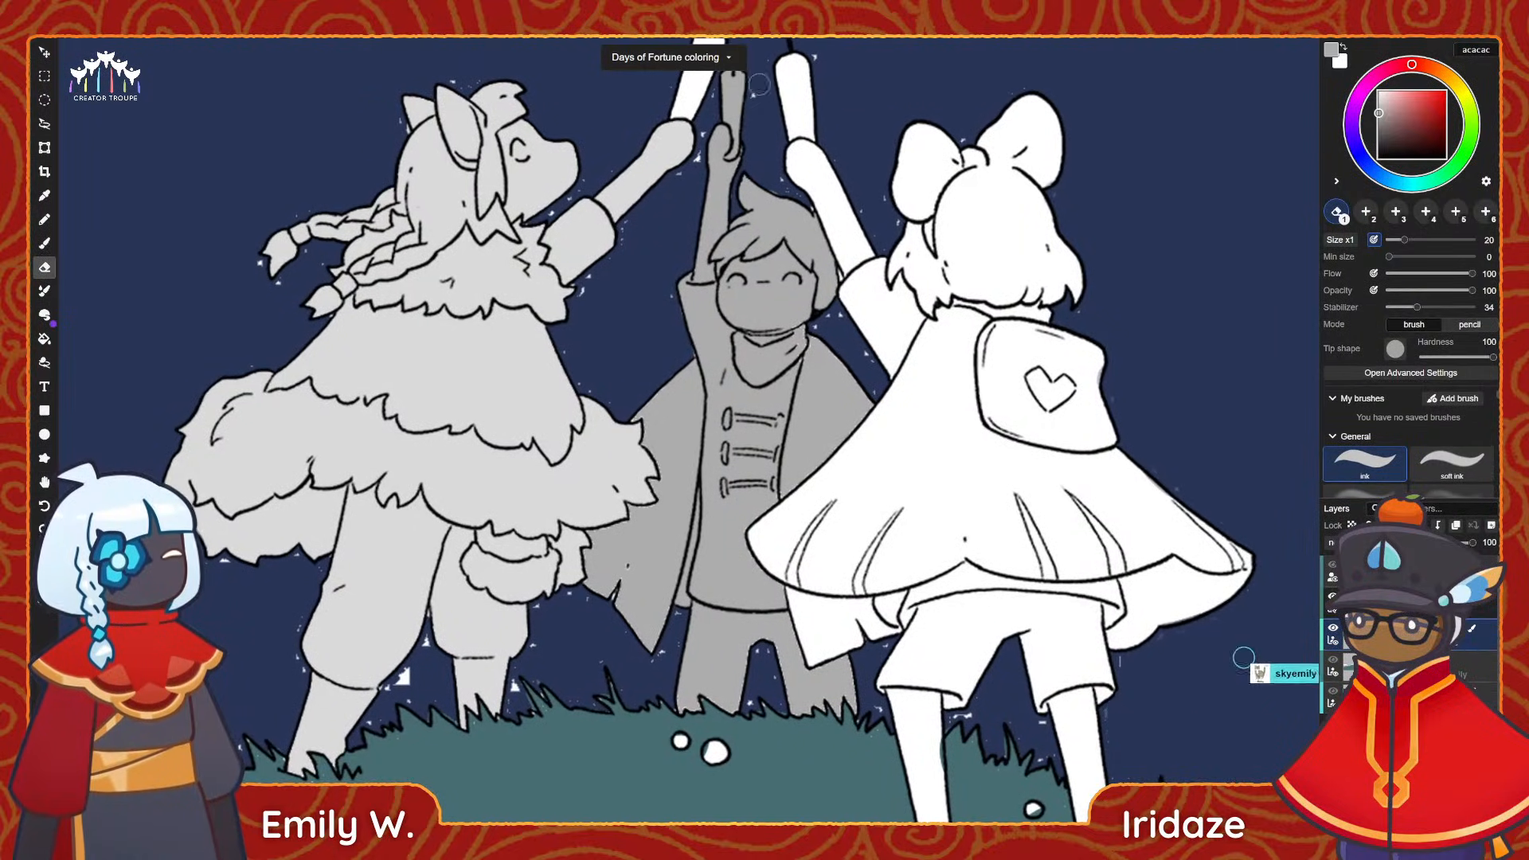
{"action": "key", "text": "b"}
{"action": "middle_click_drag", "start_coordinate": [693, 350], "coordinate": [628, 238]}
{"action": "key", "text": "e"}
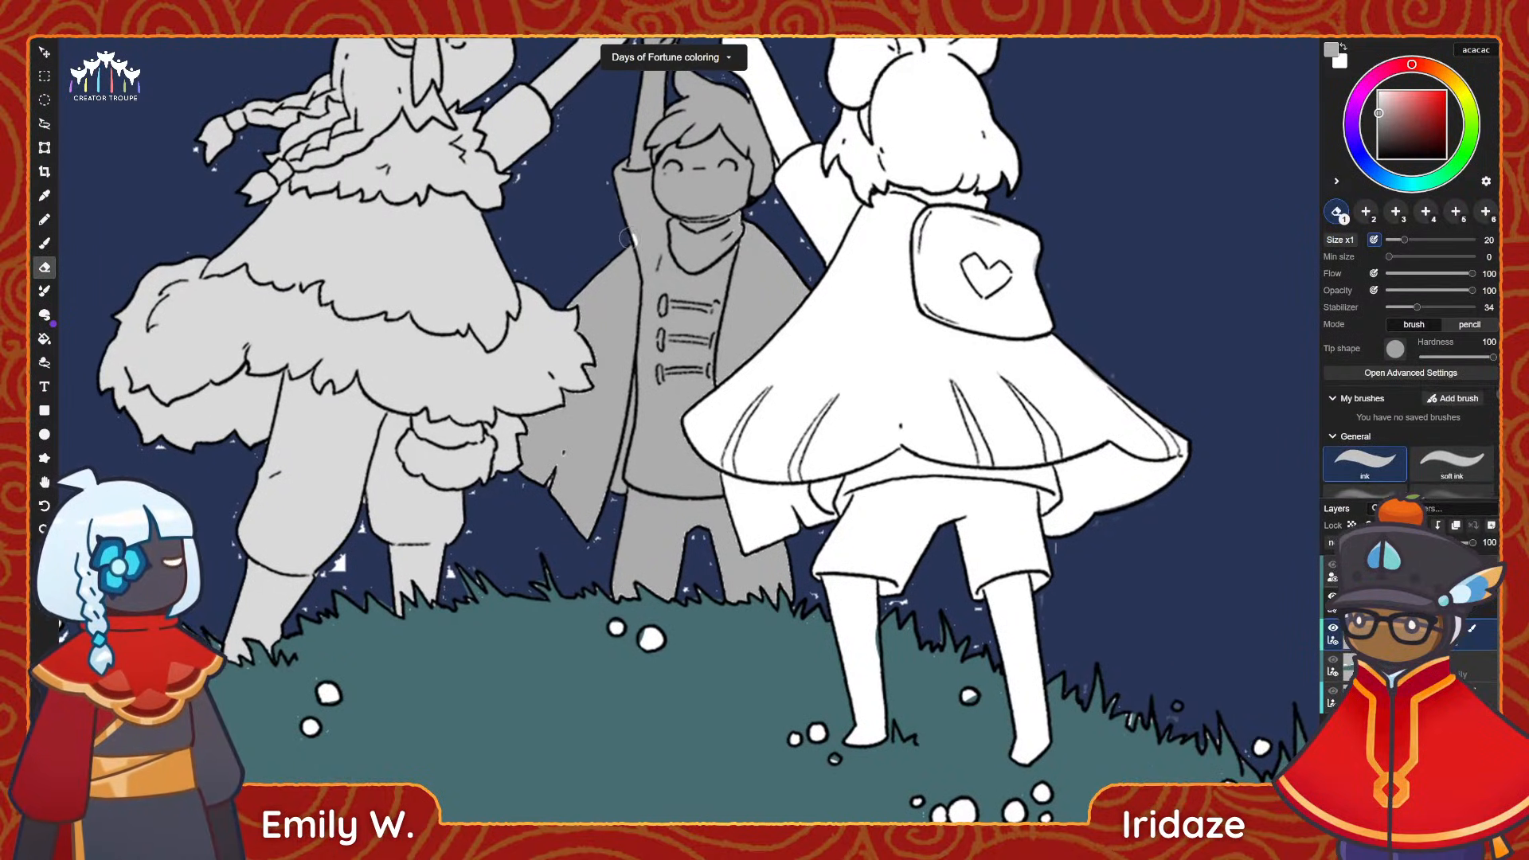
{"action": "key", "text": "b"}
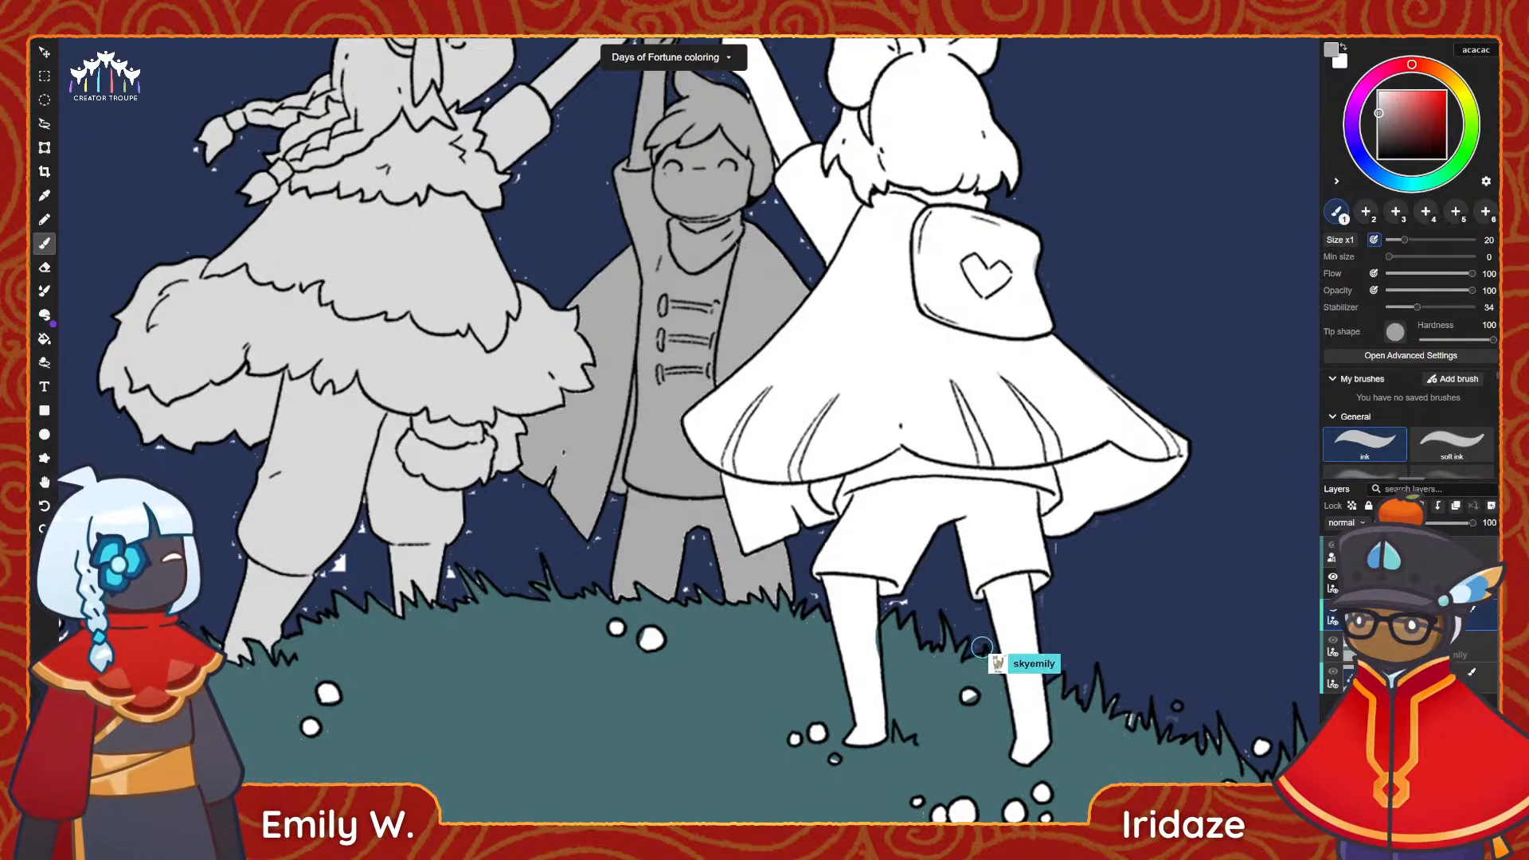
{"action": "key", "text": "e"}
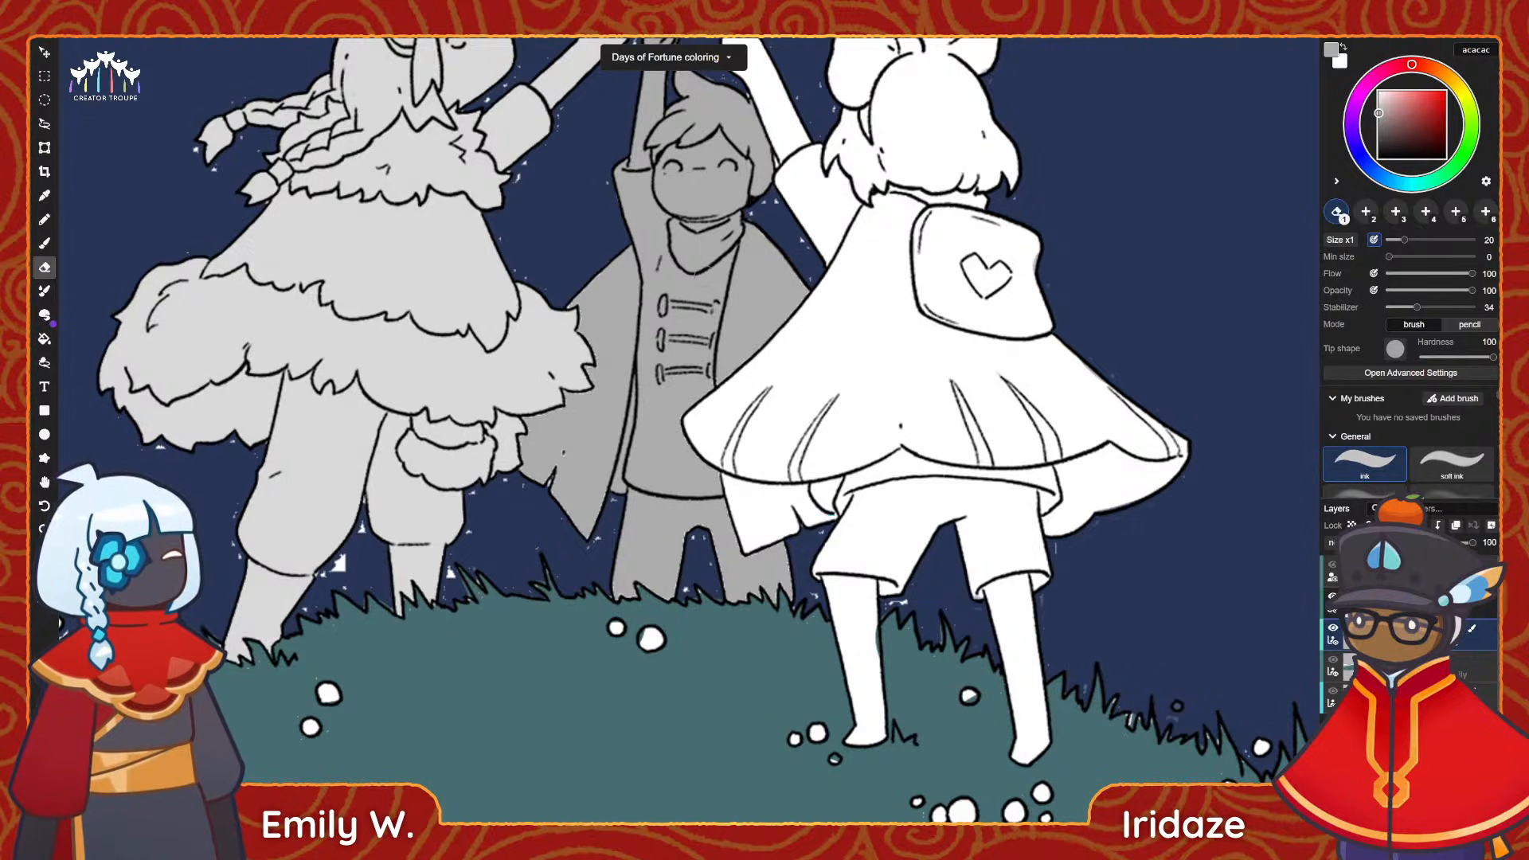
{"action": "scroll", "coordinate": [675, 492], "scroll_direction": "up", "scroll_amount": 5}
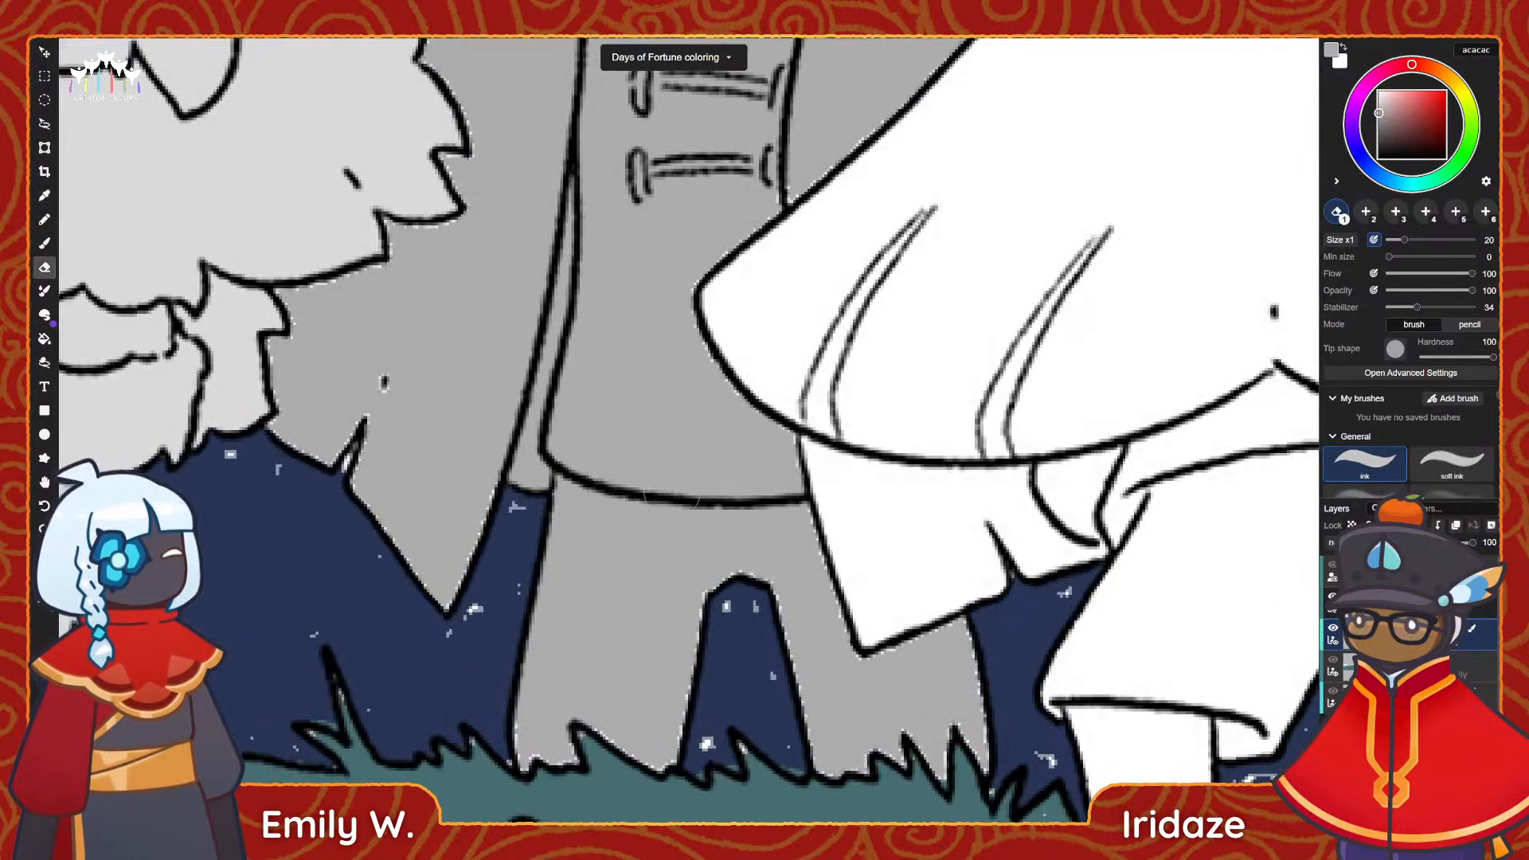
Paint mid grey acacac into the unfilled gaps along the middle figure's cape edge, including the tear in its hem.
{"action": "key", "text": "b"}
{"action": "middle_click_drag", "start_coordinate": [410, 265], "coordinate": [502, 322]}
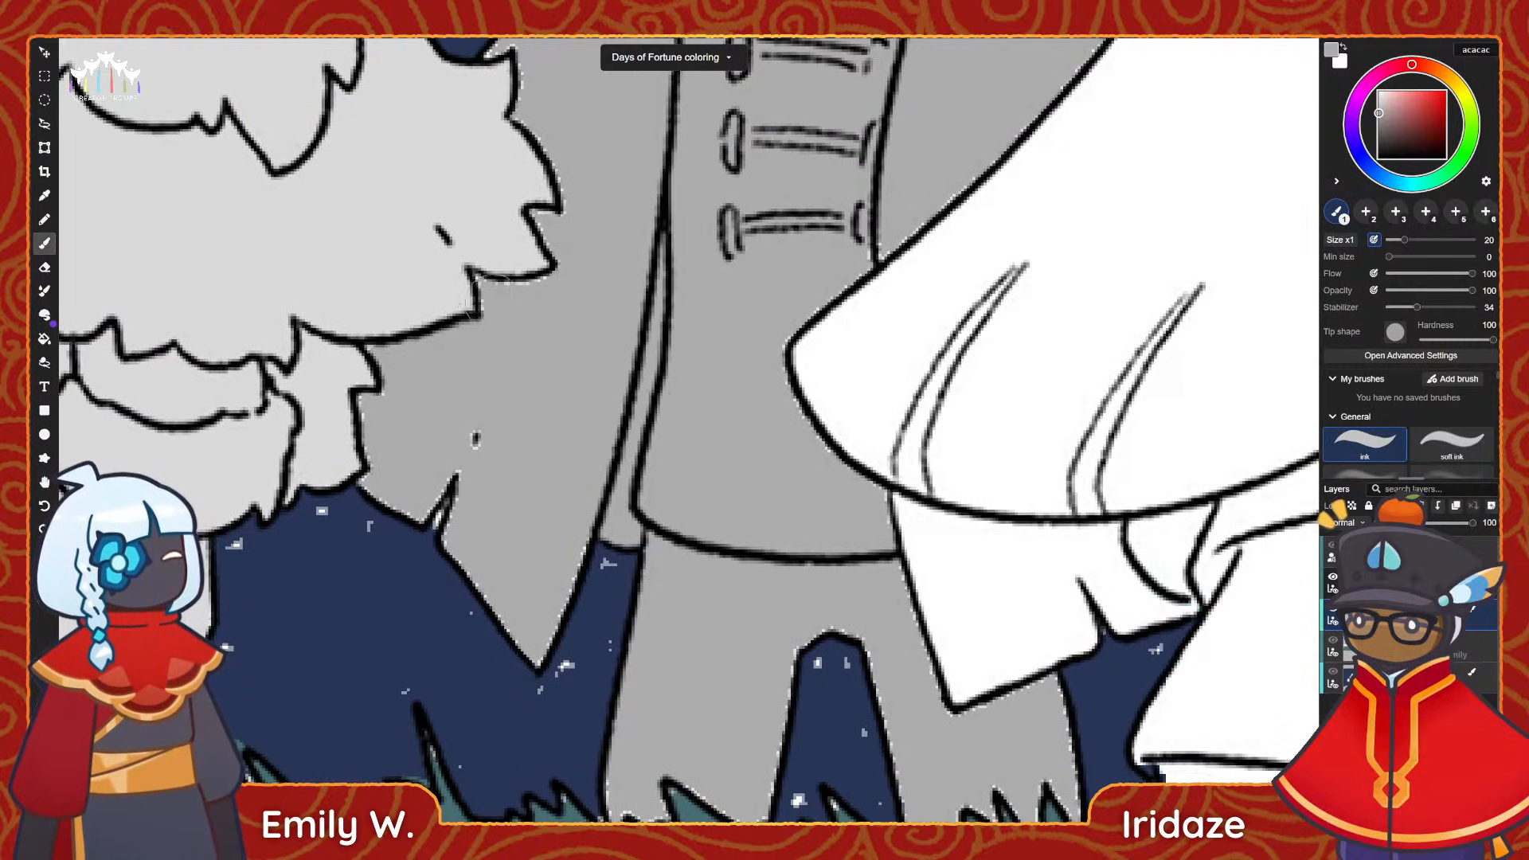
{"action": "middle_click_drag", "start_coordinate": [571, 143], "coordinate": [571, 223]}
{"action": "mouse_move", "coordinate": [507, 193]}
{"action": "left_mouse_down"}
{"action": "mouse_move", "coordinate": [517, 137]}
{"action": "mouse_move", "coordinate": [492, 129]}
{"action": "left_mouse_up"}
{"action": "middle_click_drag", "start_coordinate": [534, 150], "coordinate": [477, 229]}
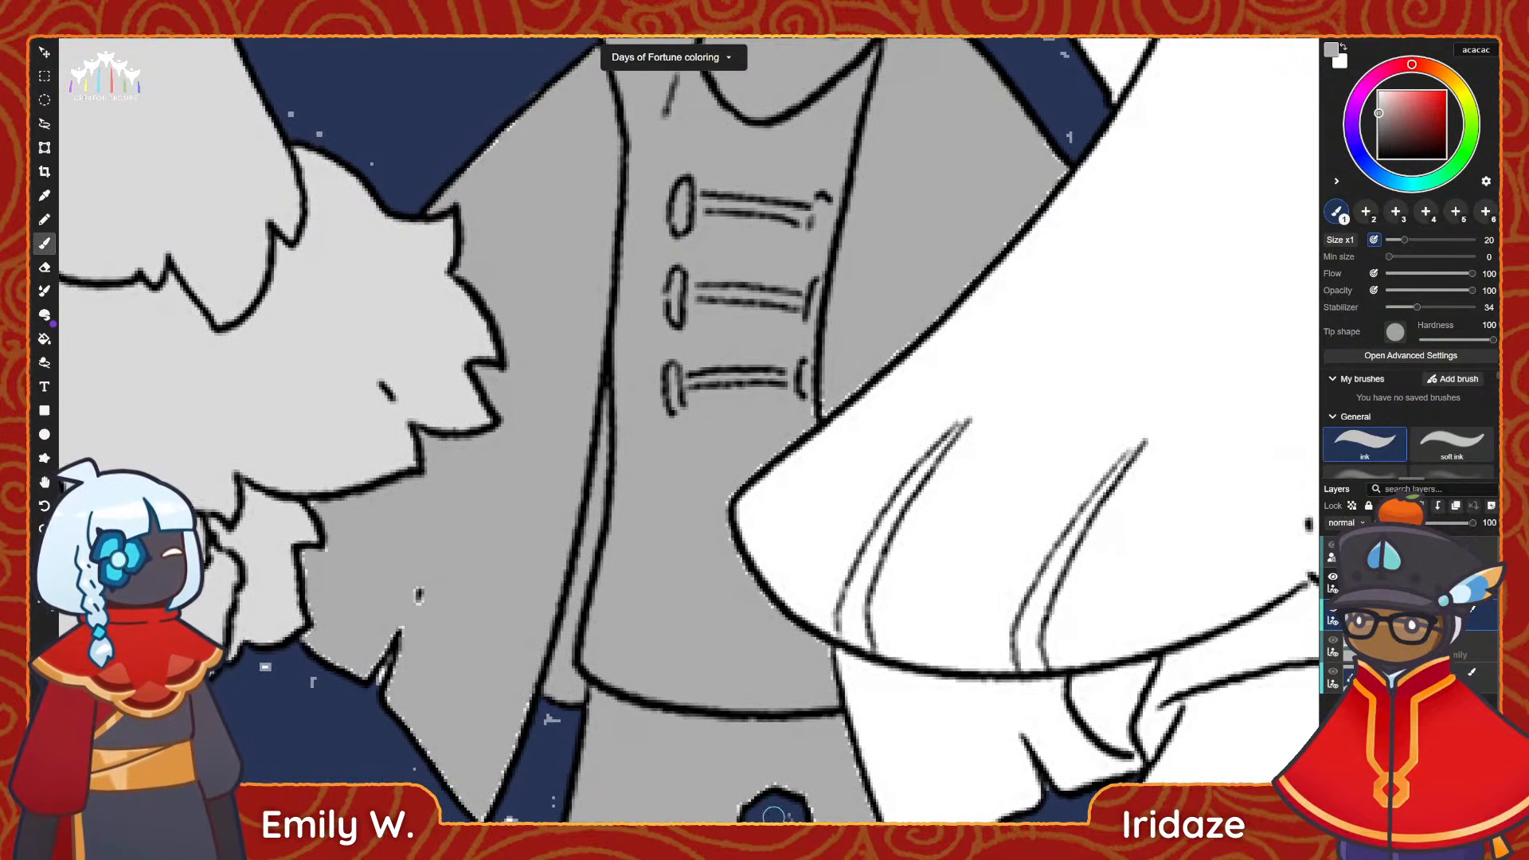
{"action": "middle_click_drag", "start_coordinate": [477, 335], "coordinate": [526, 175]}
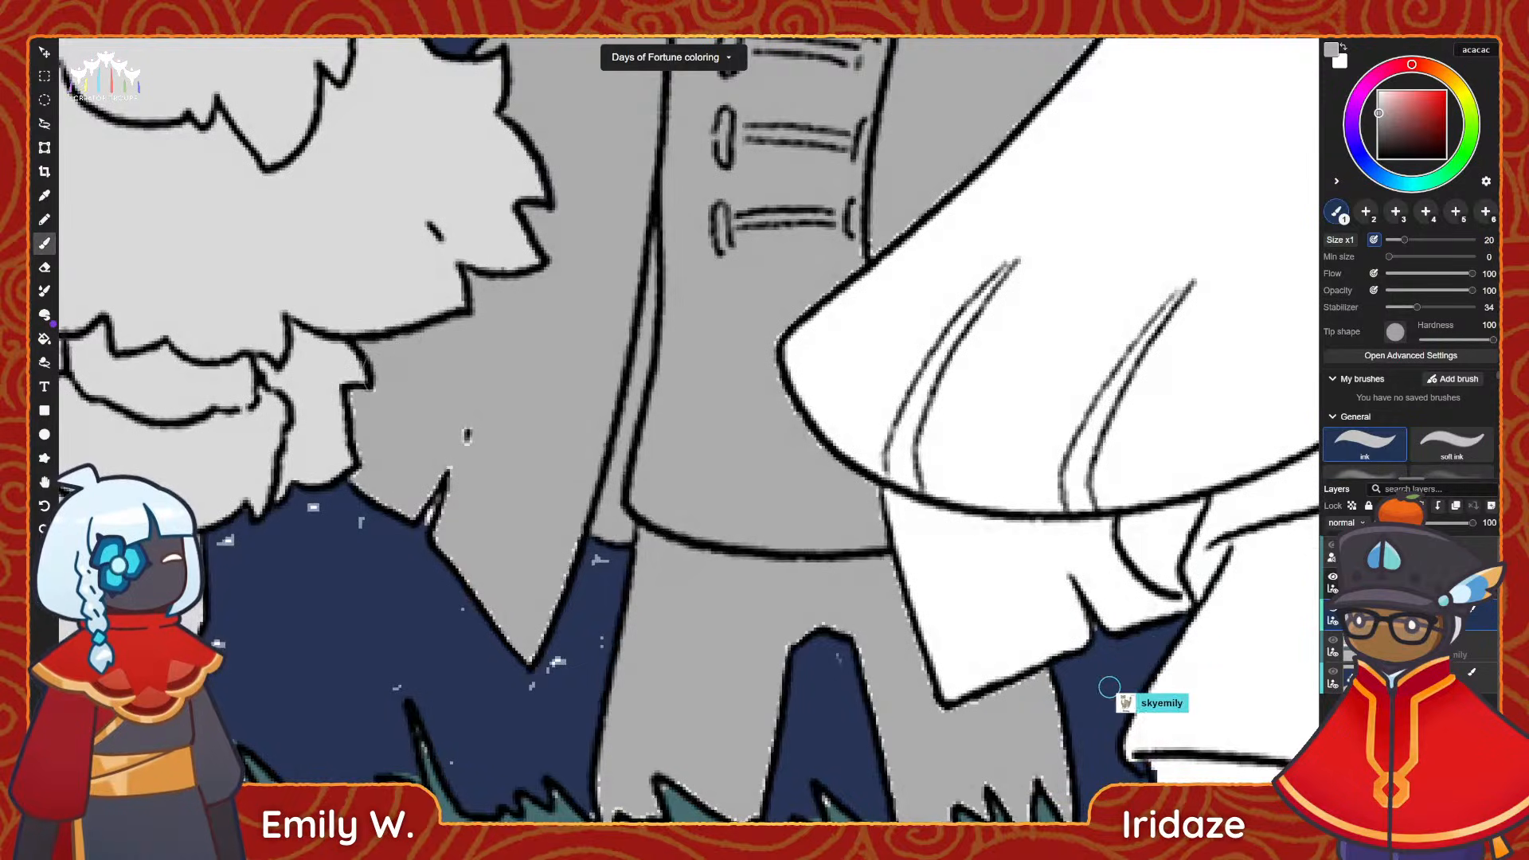
{"action": "left_click_drag", "start_coordinate": [428, 508], "coordinate": [440, 489]}
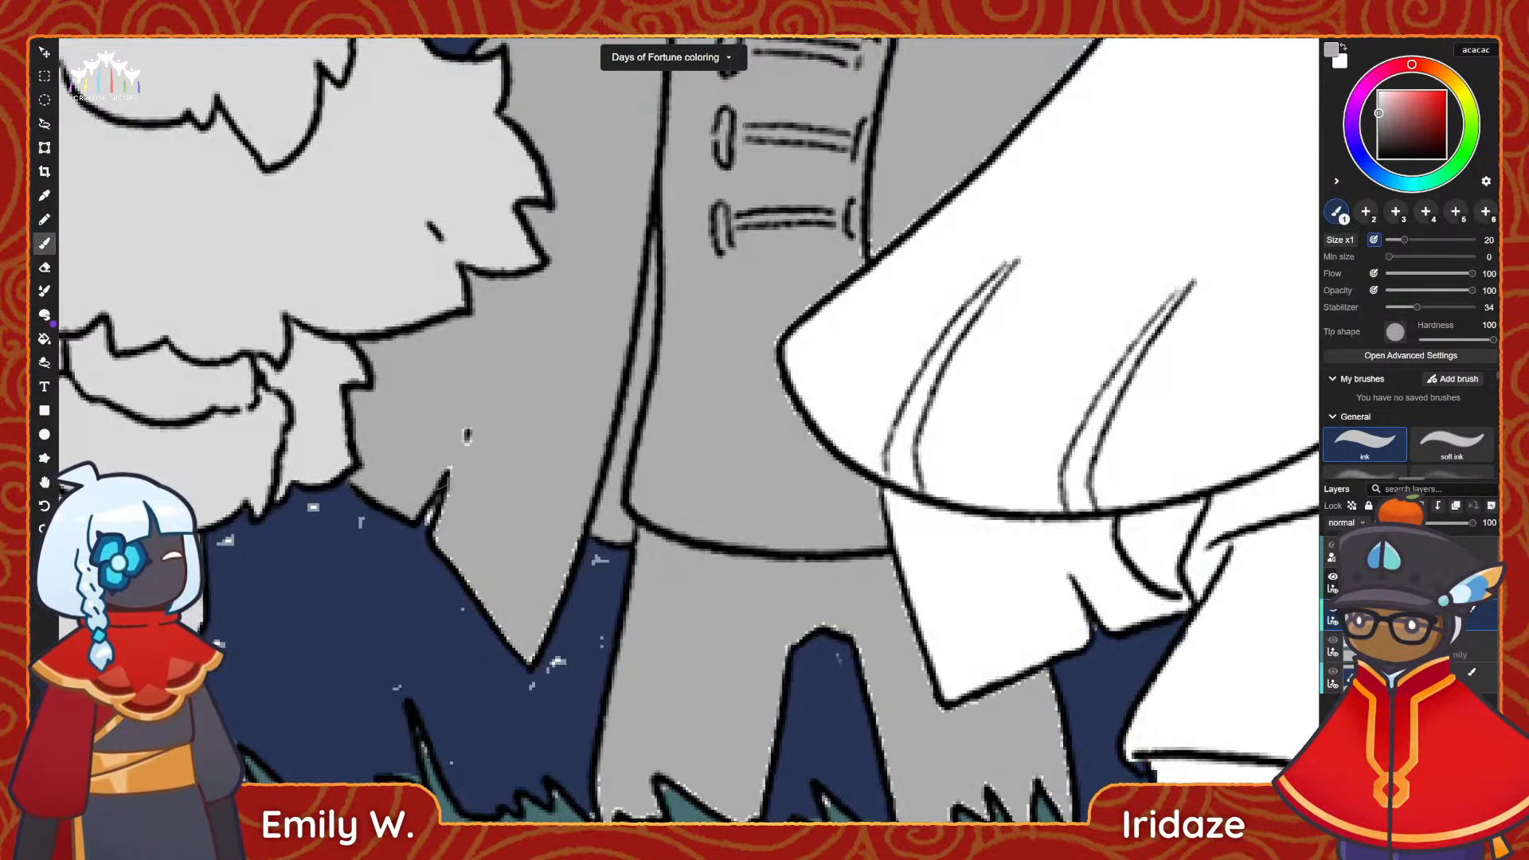
{"action": "middle_click_drag", "start_coordinate": [458, 541], "coordinate": [410, 414]}
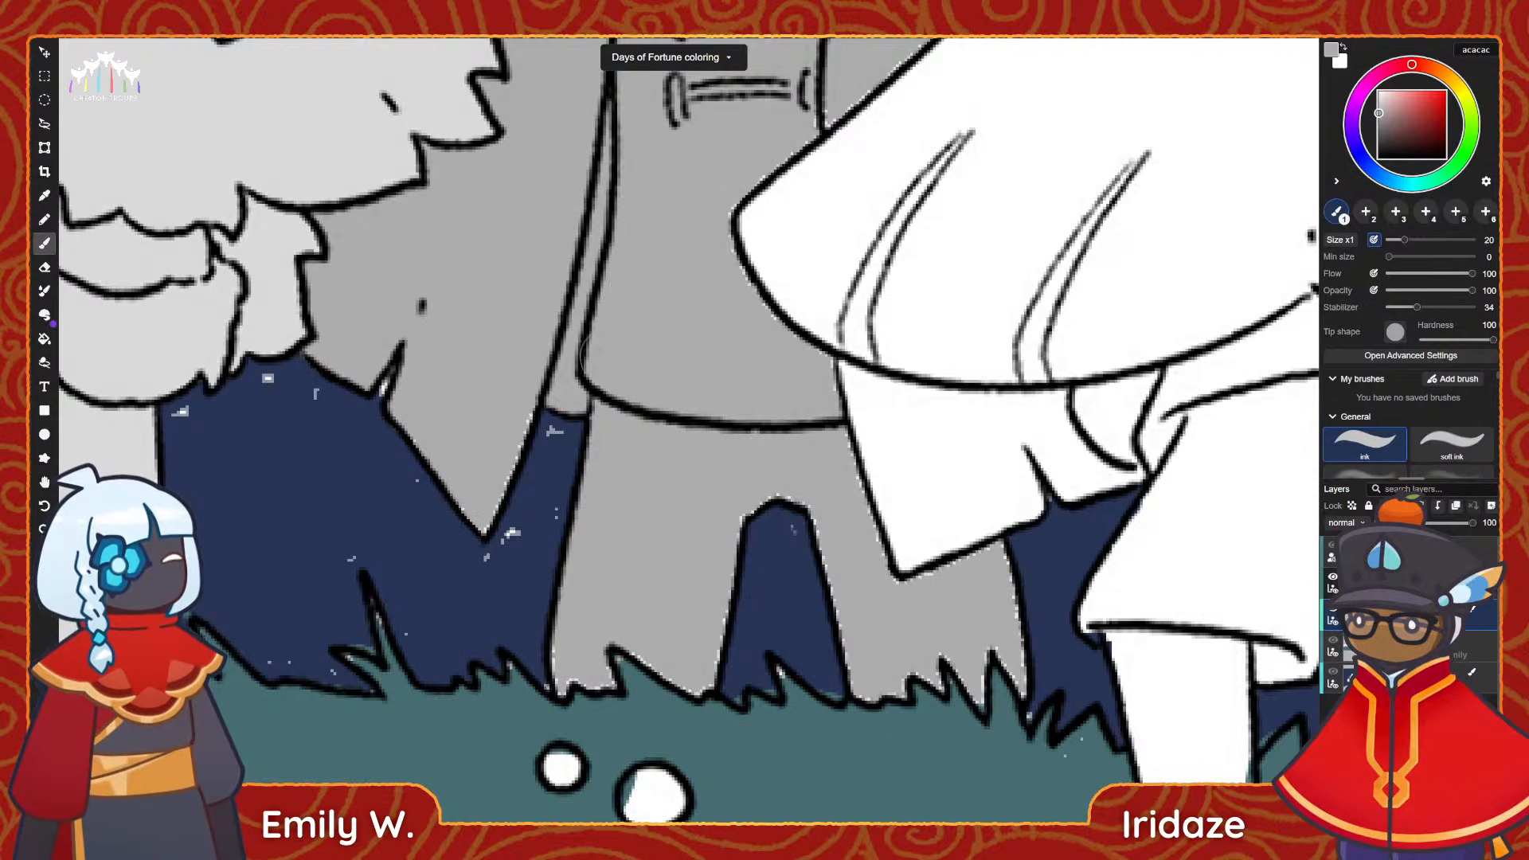
Set the brush size to 9 and refine the cape's pointed lower corner, erasing the grey that spills past the outline.
{"action": "key", "text": "bracketleft"}
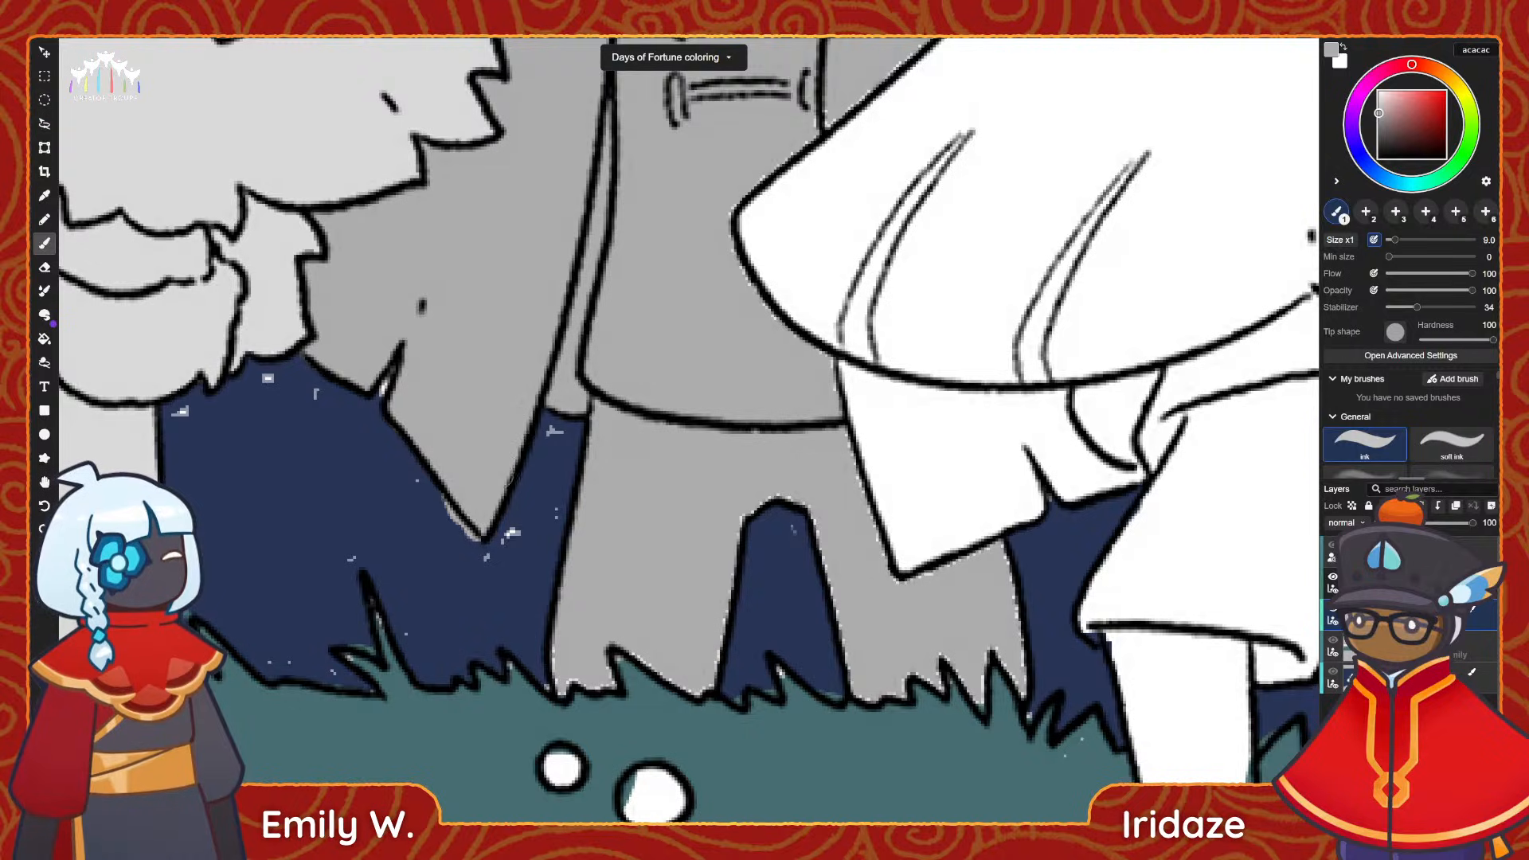
{"action": "key", "text": "e"}
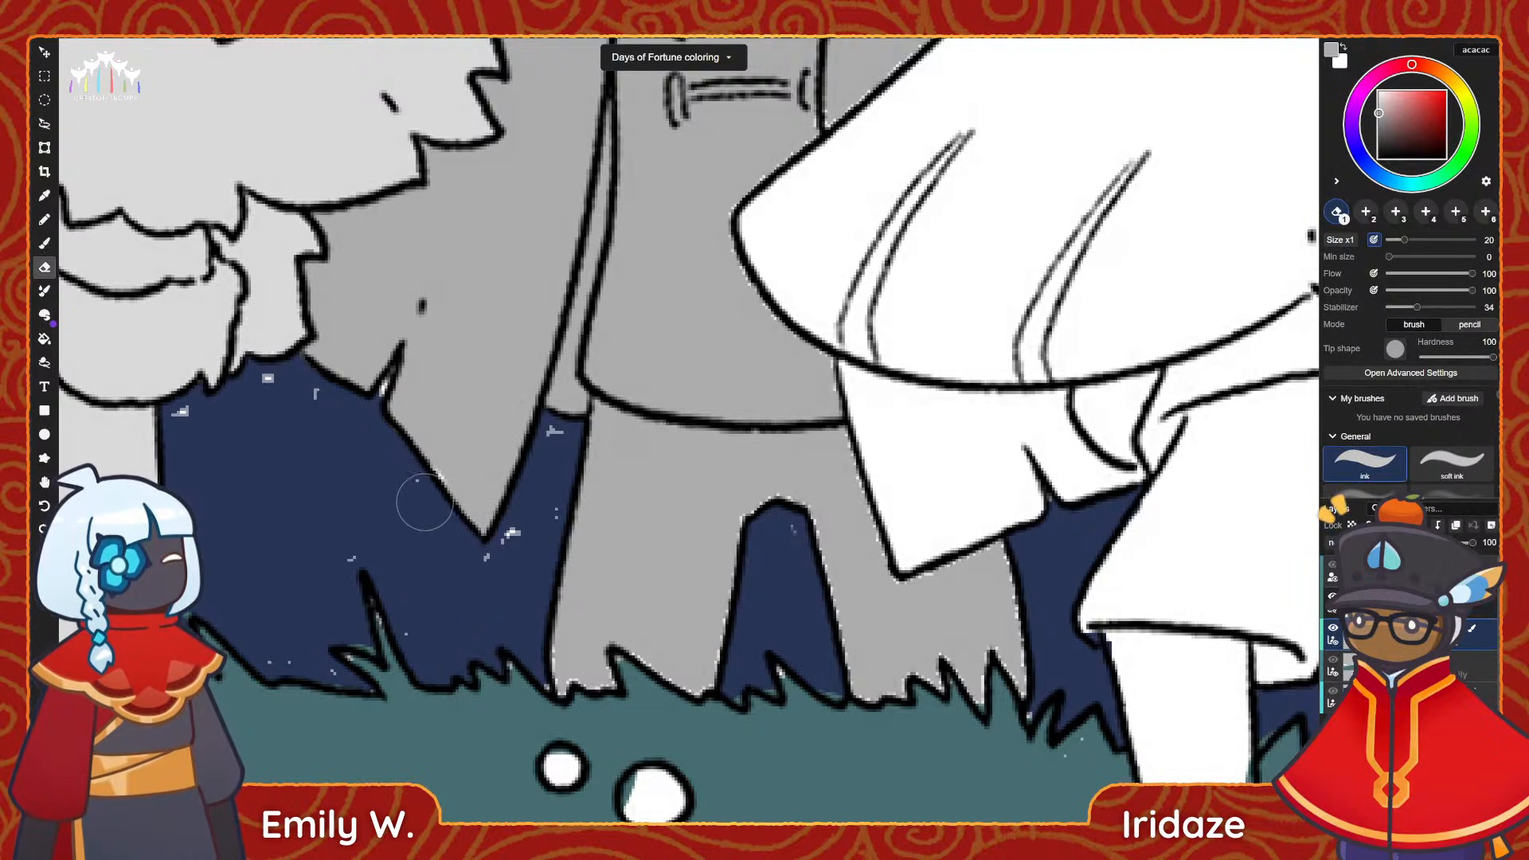
{"action": "key", "text": "b"}
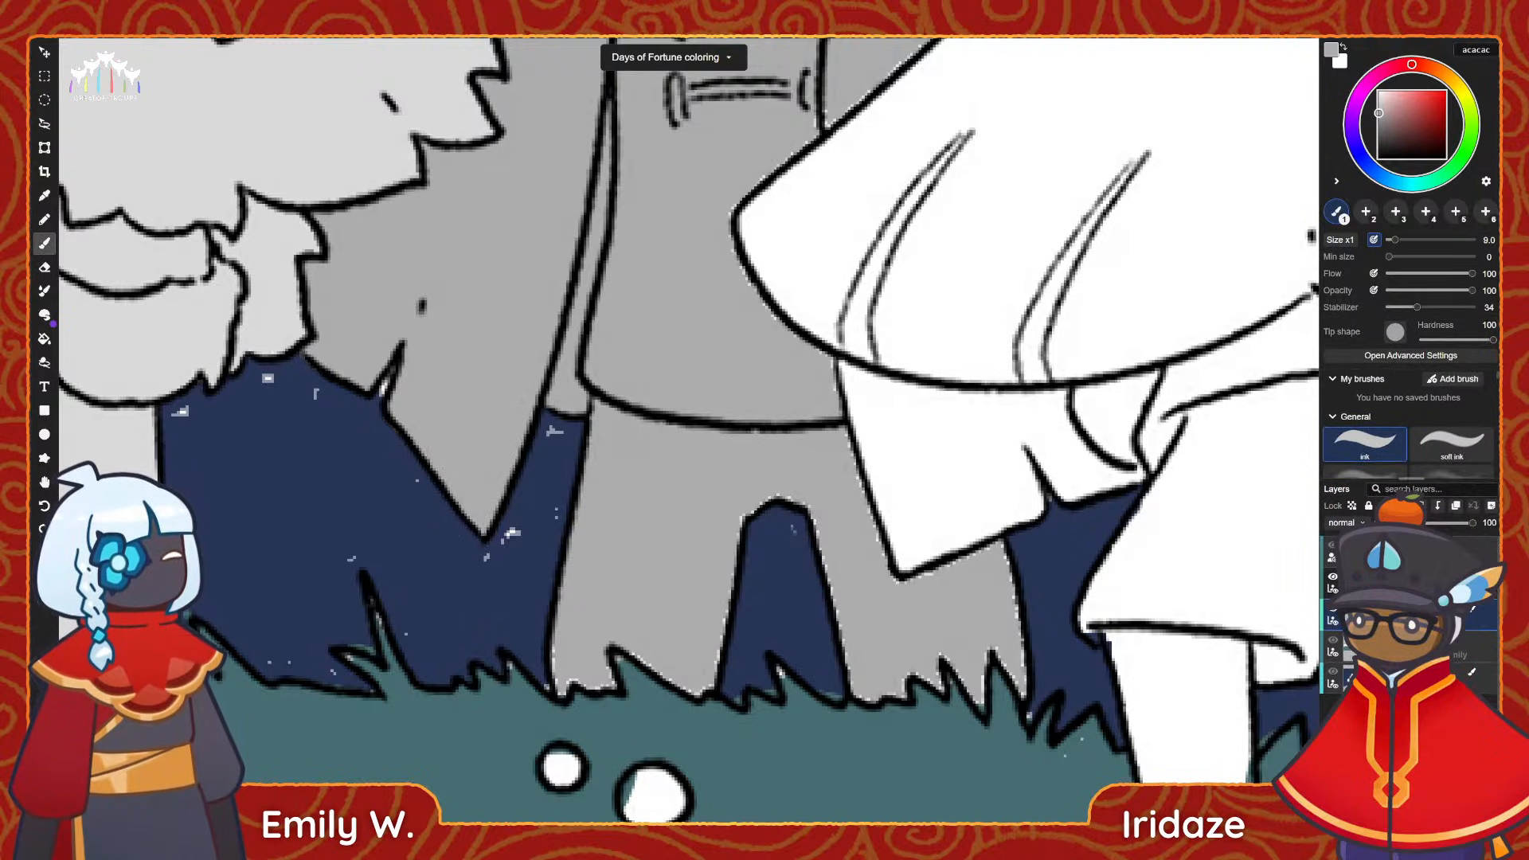
{"action": "mouse_move", "coordinate": [496, 454]}
{"action": "left_mouse_down"}
{"action": "mouse_move", "coordinate": [366, 430]}
{"action": "mouse_move", "coordinate": [304, 375]}
{"action": "left_mouse_up"}
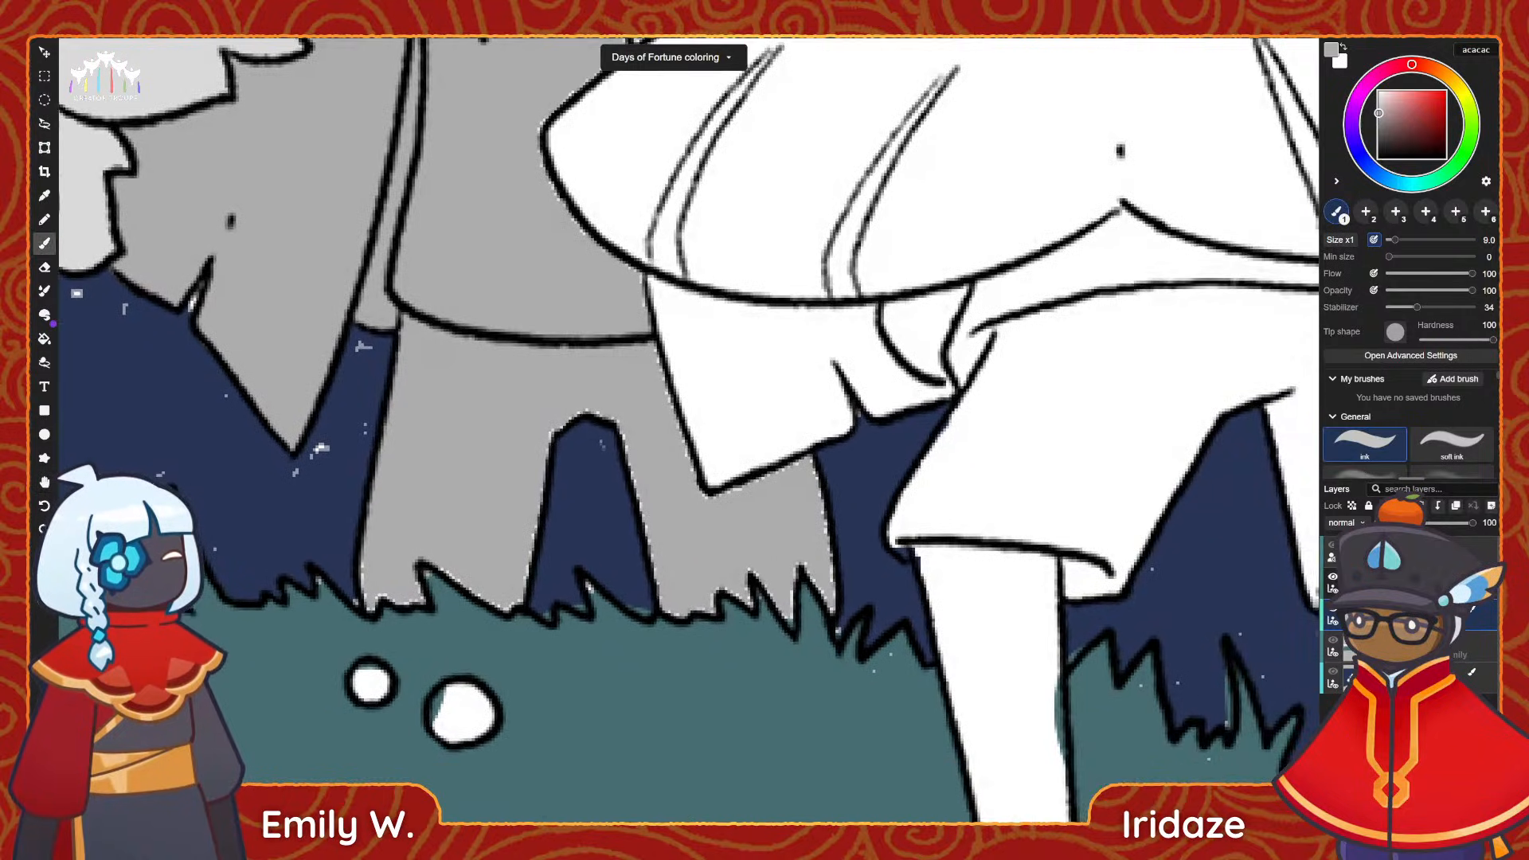
Paint grey into the gaps where the middle figure's trouser leg meets the grass and erase the overspill.
{"action": "left_click_drag", "start_coordinate": [371, 607], "coordinate": [491, 589]}
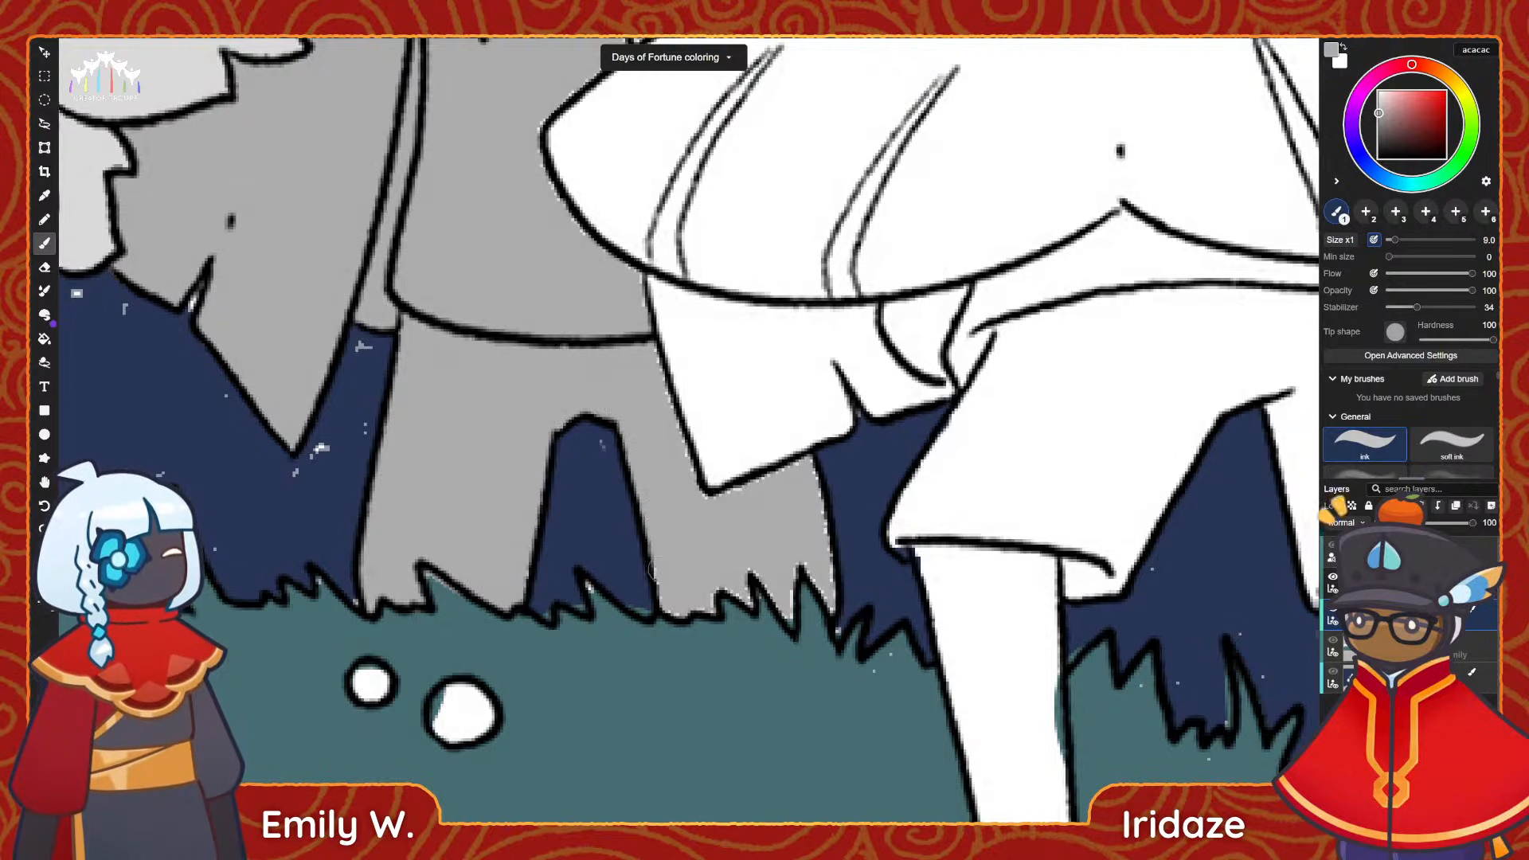
{"action": "key", "text": "e"}
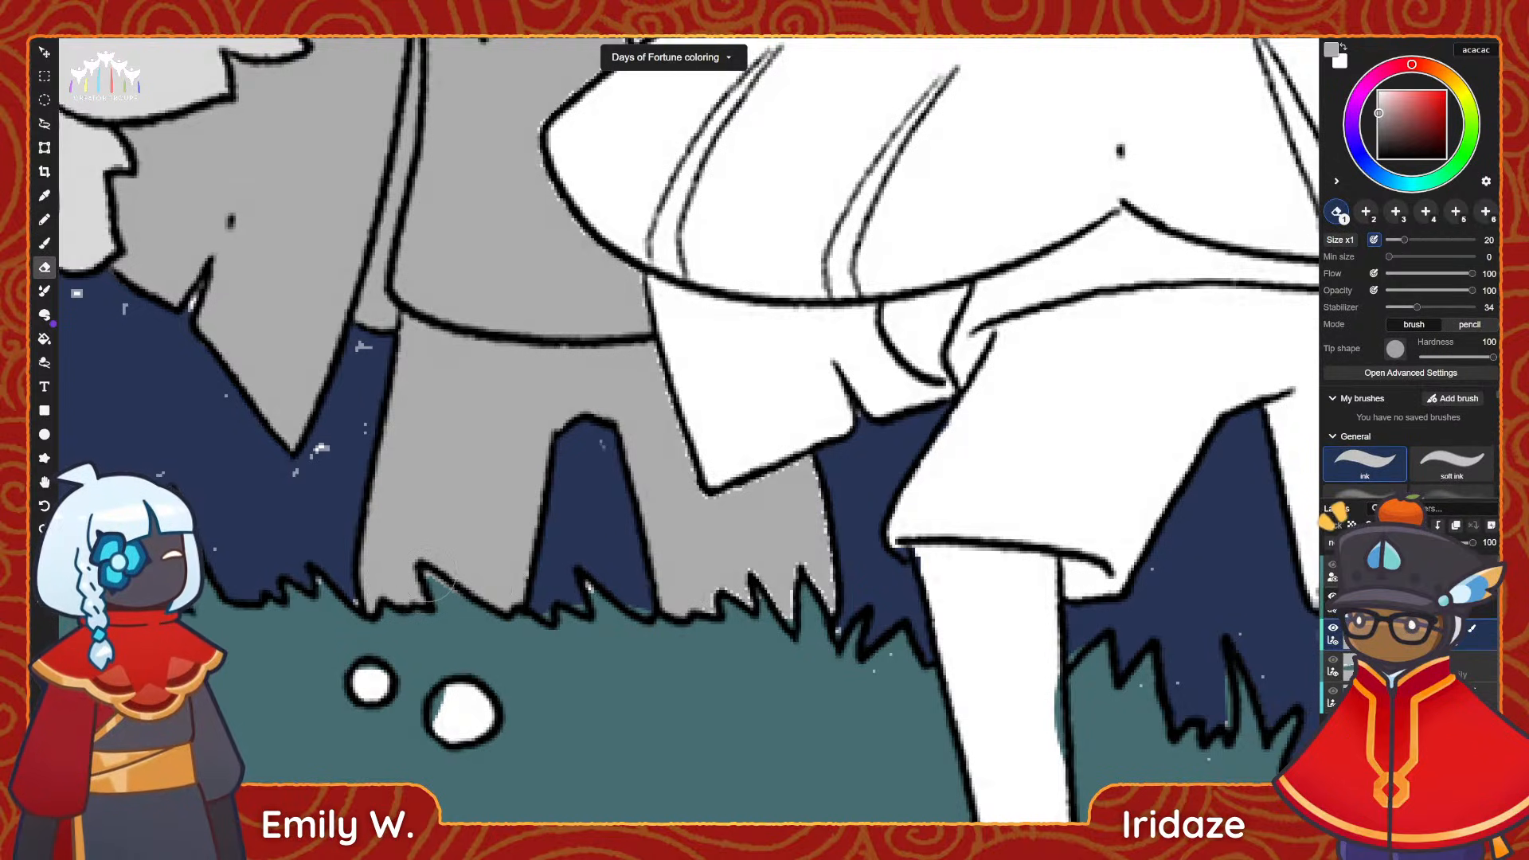
{"action": "left_click_drag", "start_coordinate": [592, 589], "coordinate": [405, 545]}
Fill the gaps in the other trouser leg along the grass and under the hanging white cloth, erasing spill over the grass.
{"action": "key", "text": "b"}
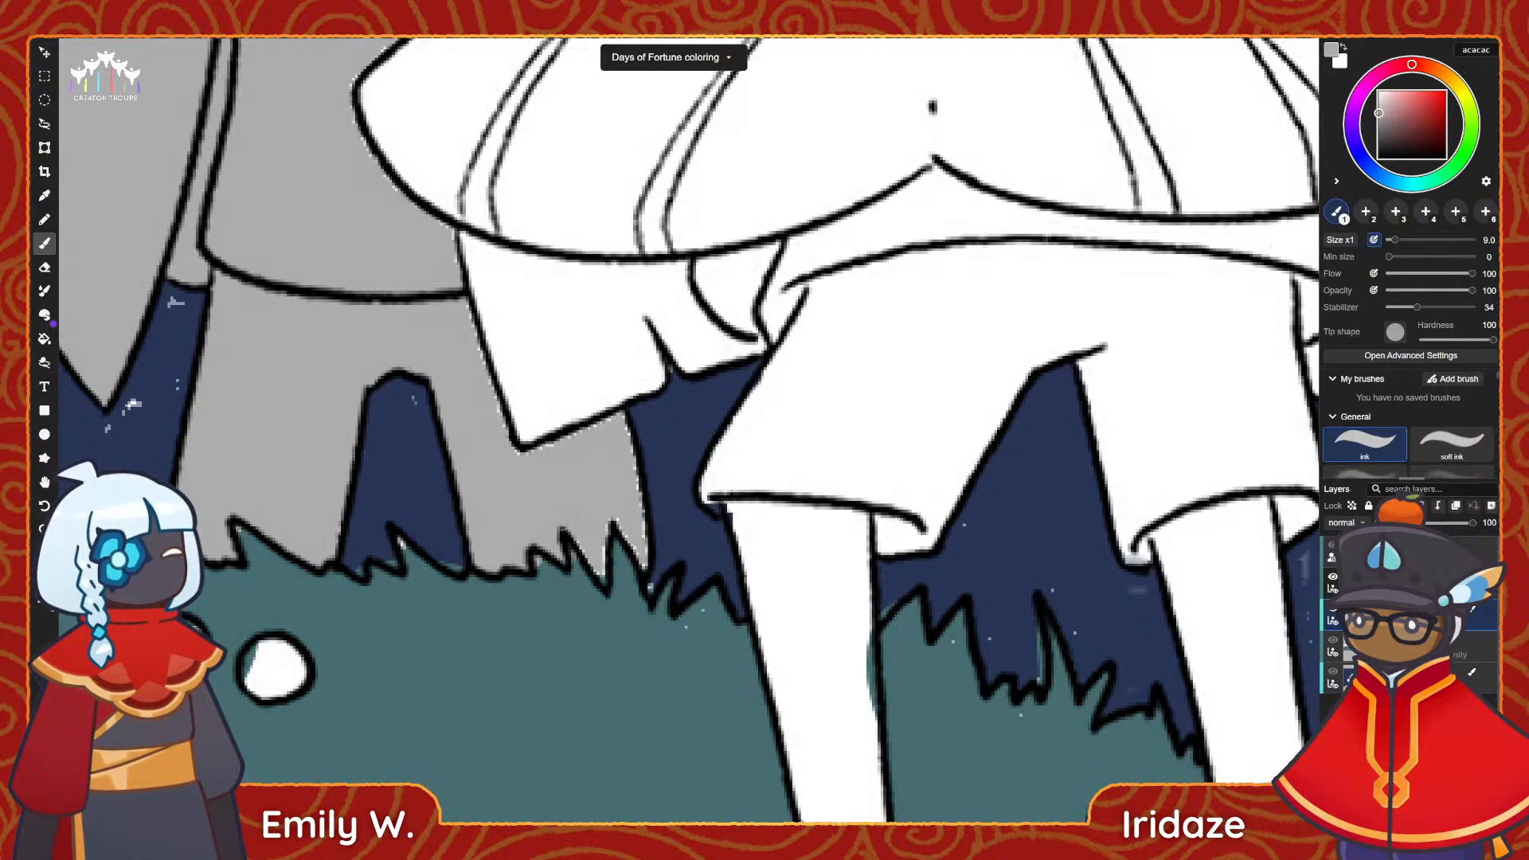
{"action": "mouse_move", "coordinate": [605, 551]}
{"action": "left_mouse_down"}
{"action": "mouse_move", "coordinate": [604, 570]}
{"action": "mouse_move", "coordinate": [644, 563]}
{"action": "left_mouse_up"}
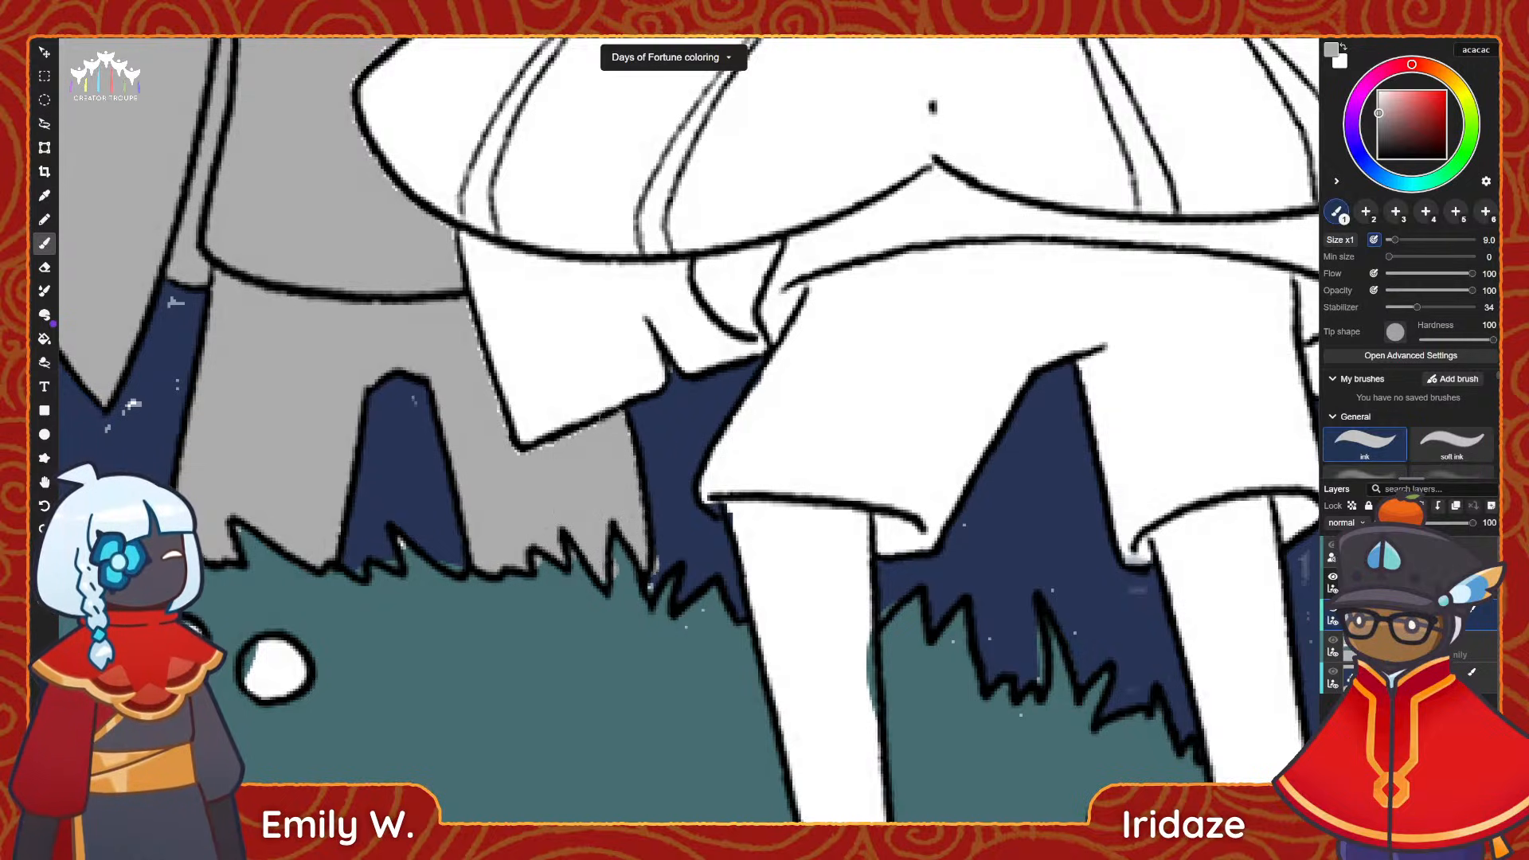
{"action": "key", "text": "e"}
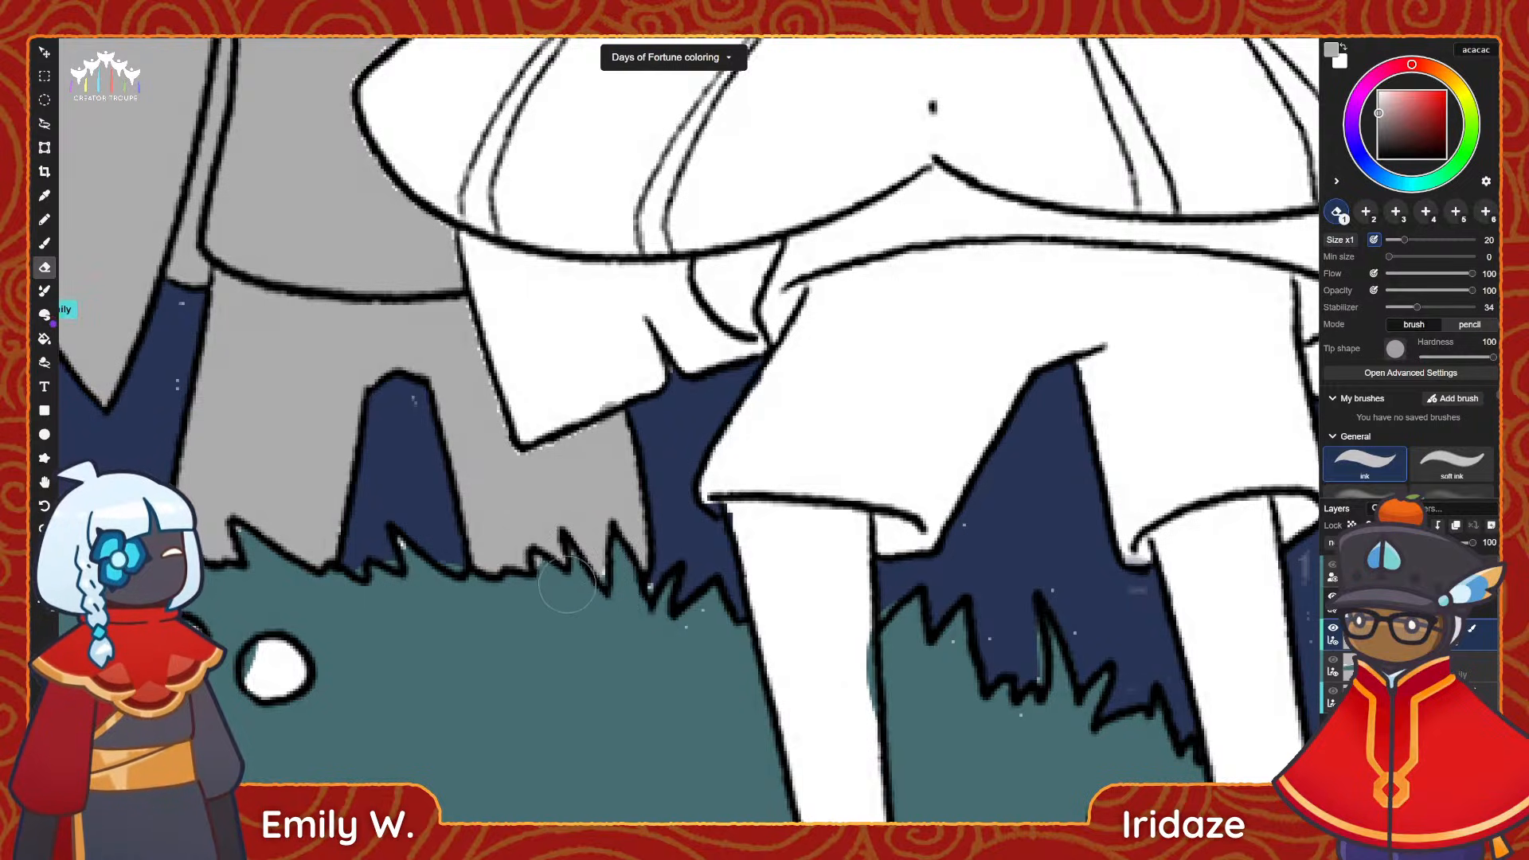
{"action": "left_click", "coordinate": [44, 243]}
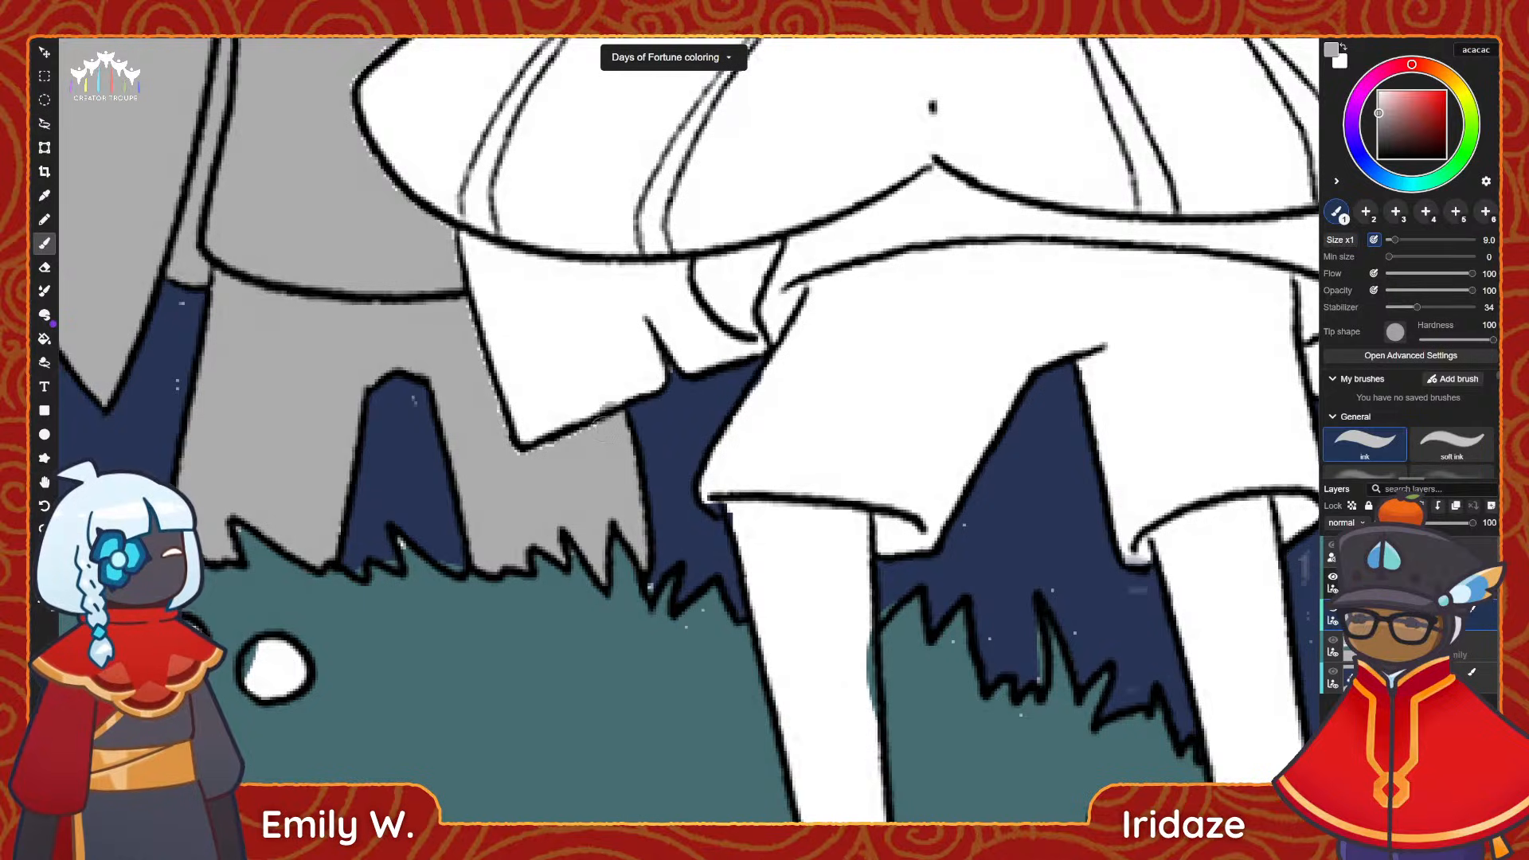
{"action": "left_click_drag", "start_coordinate": [605, 428], "coordinate": [523, 454]}
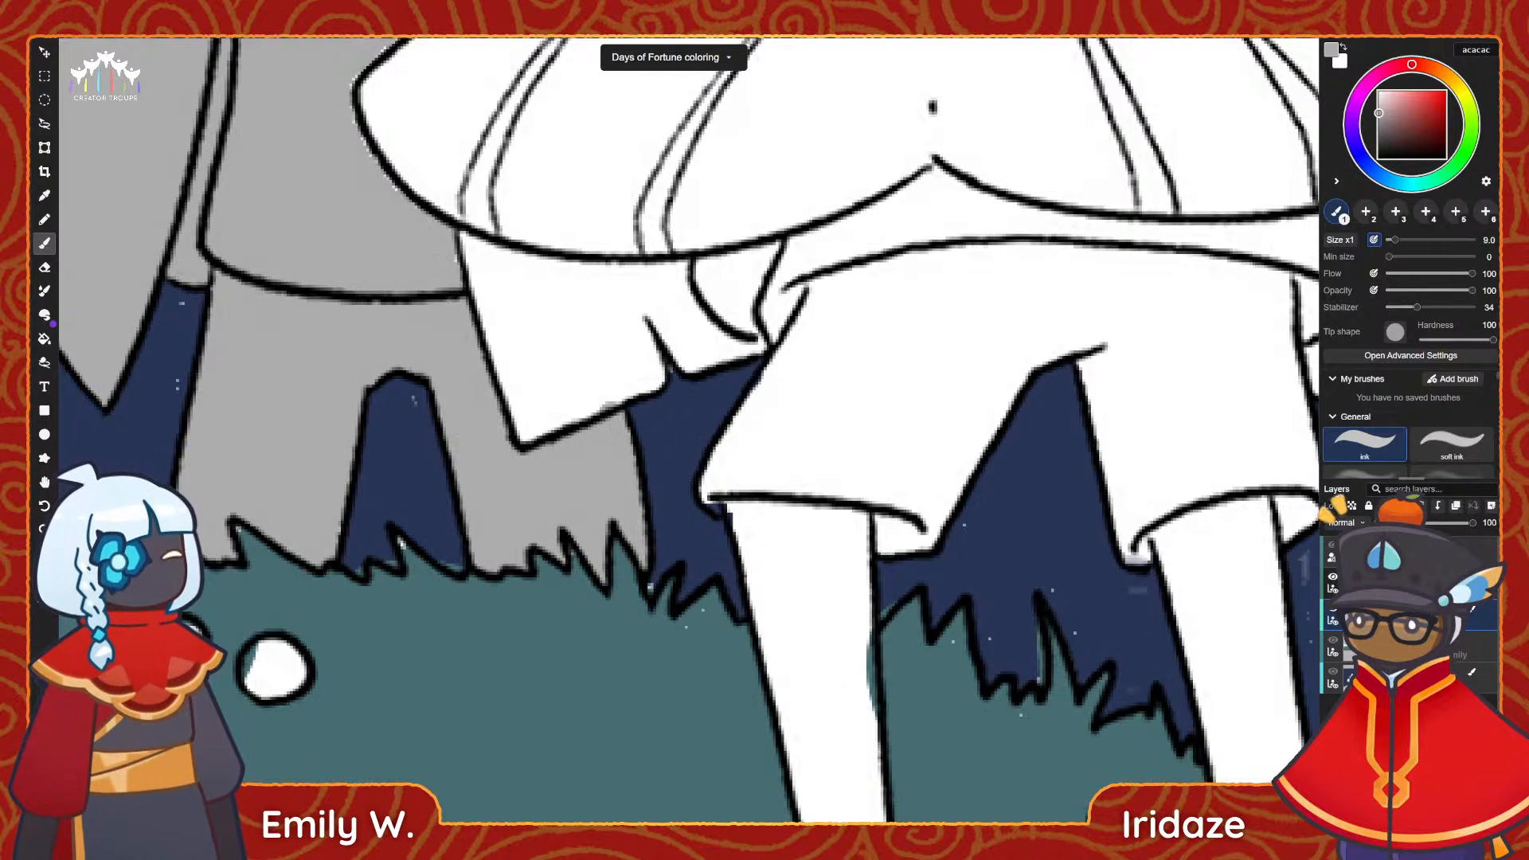
{"action": "middle_click_drag", "start_coordinate": [431, 294], "coordinate": [463, 421]}
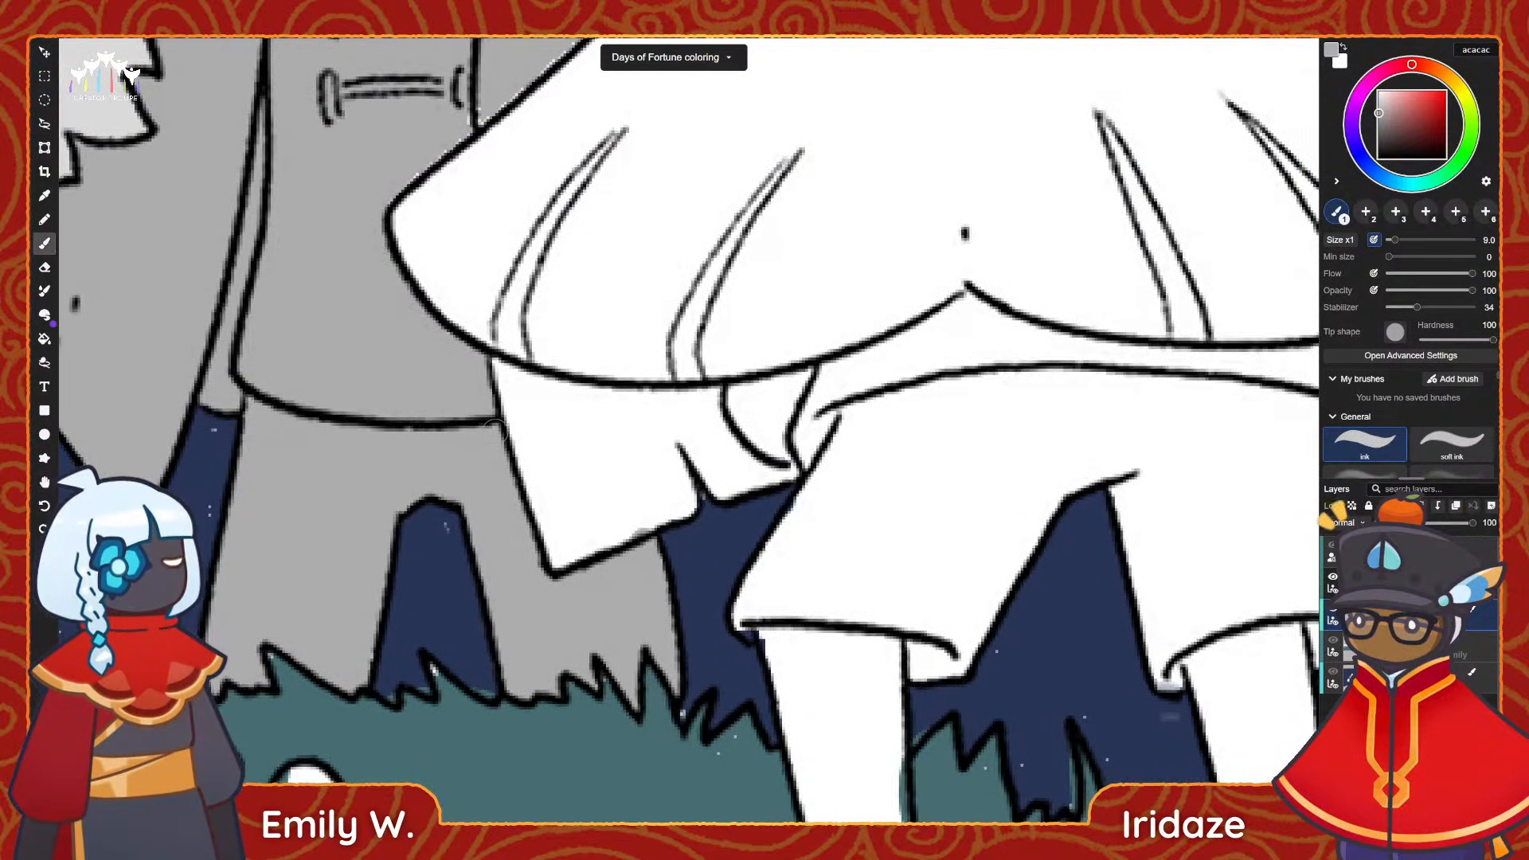
Paint mid grey up to the outline where the middle figure's coat and cape meet the white cape in front.
{"action": "key", "text": "e"}
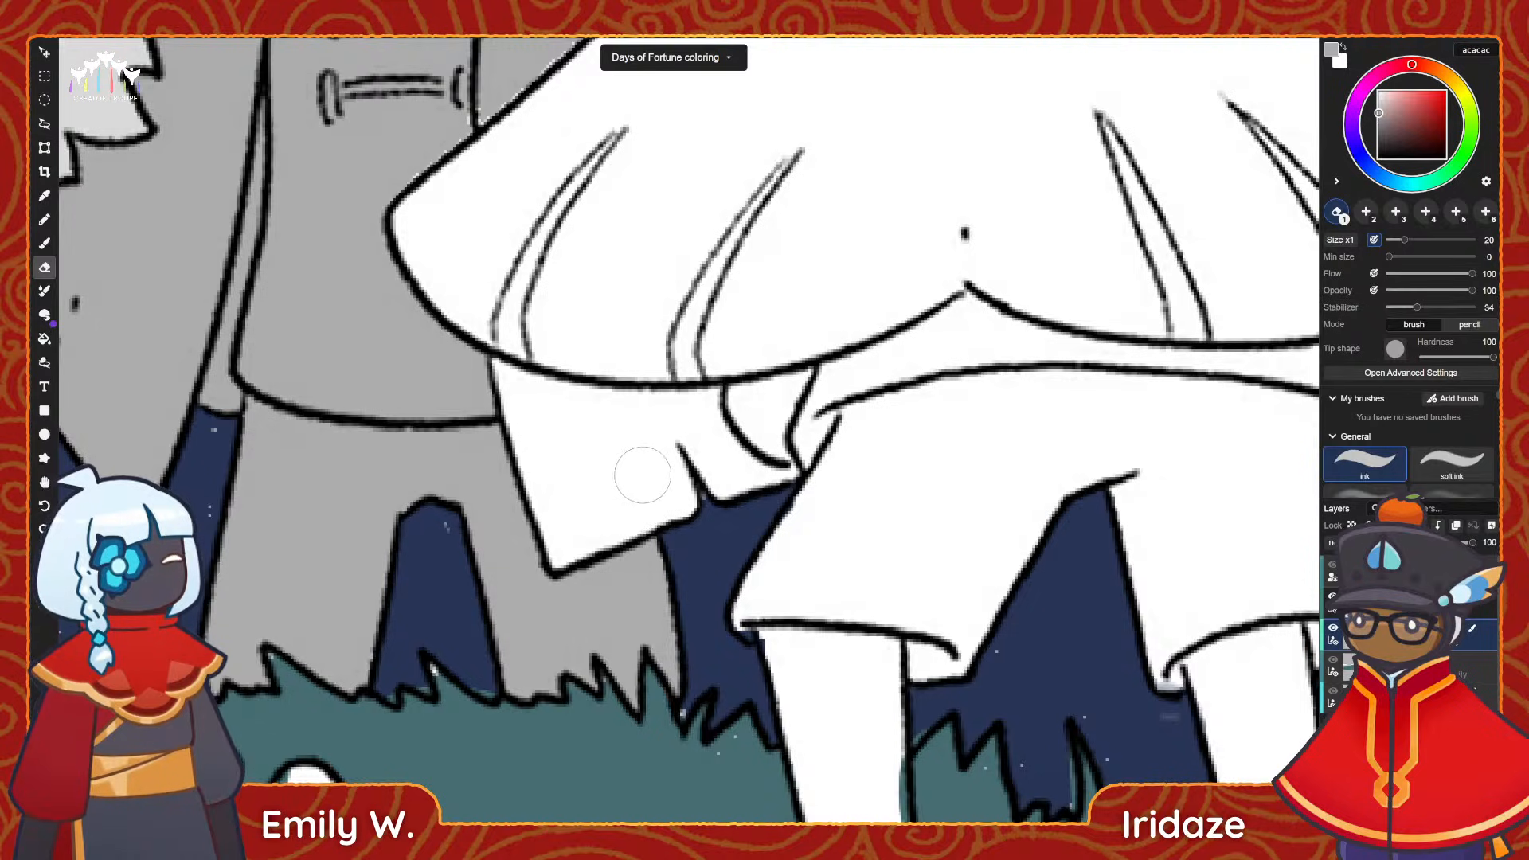
{"action": "key", "text": "b"}
{"action": "scroll", "coordinate": [420, 385], "scroll_direction": "up", "scroll_amount": 3}
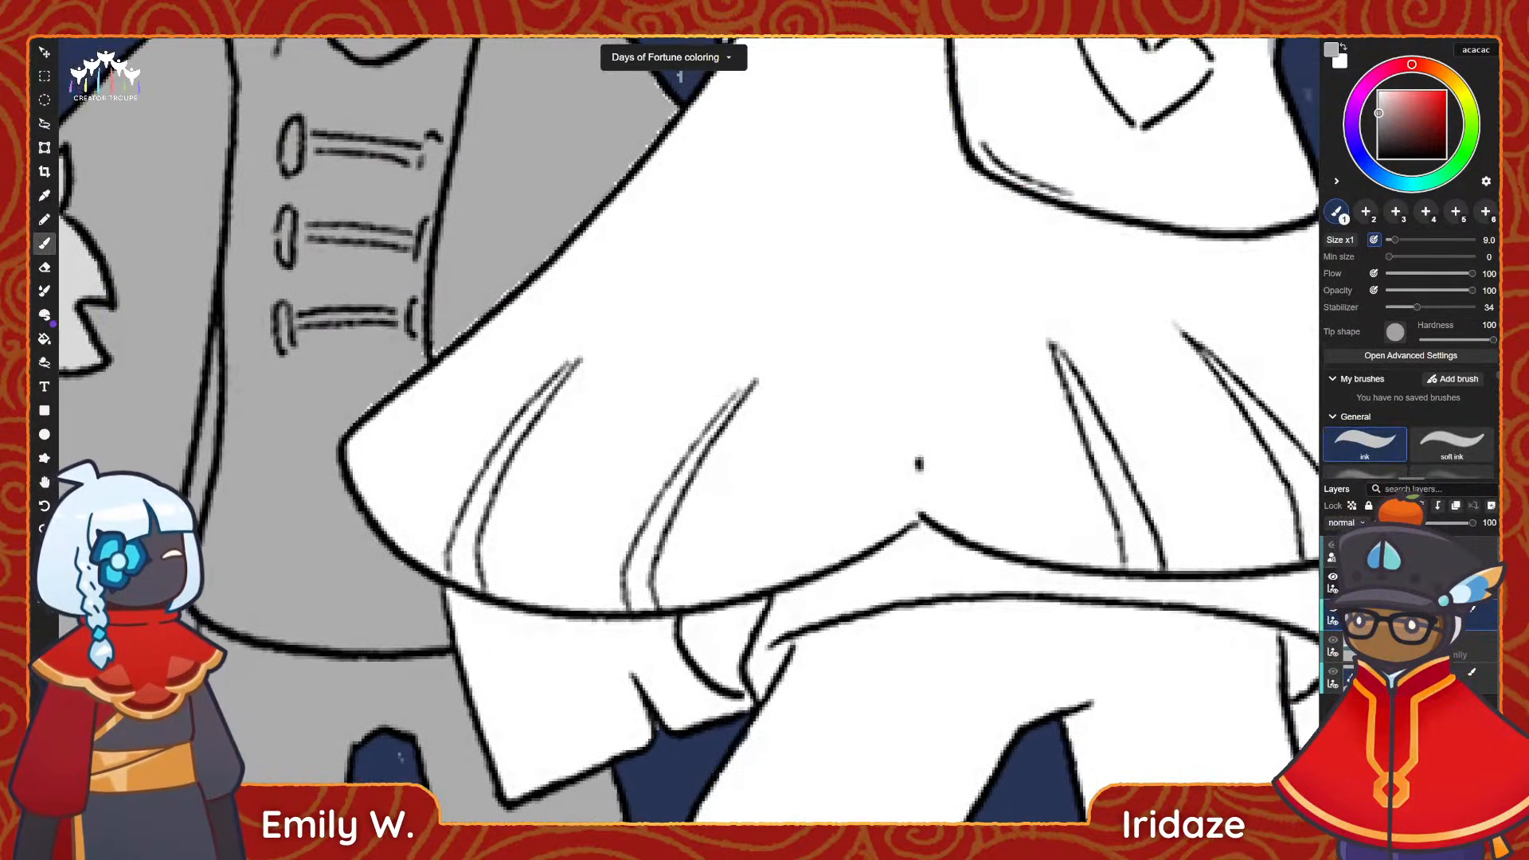
{"action": "left_click_drag", "start_coordinate": [451, 347], "coordinate": [490, 313]}
{"action": "middle_click_drag", "start_coordinate": [500, 279], "coordinate": [394, 376]}
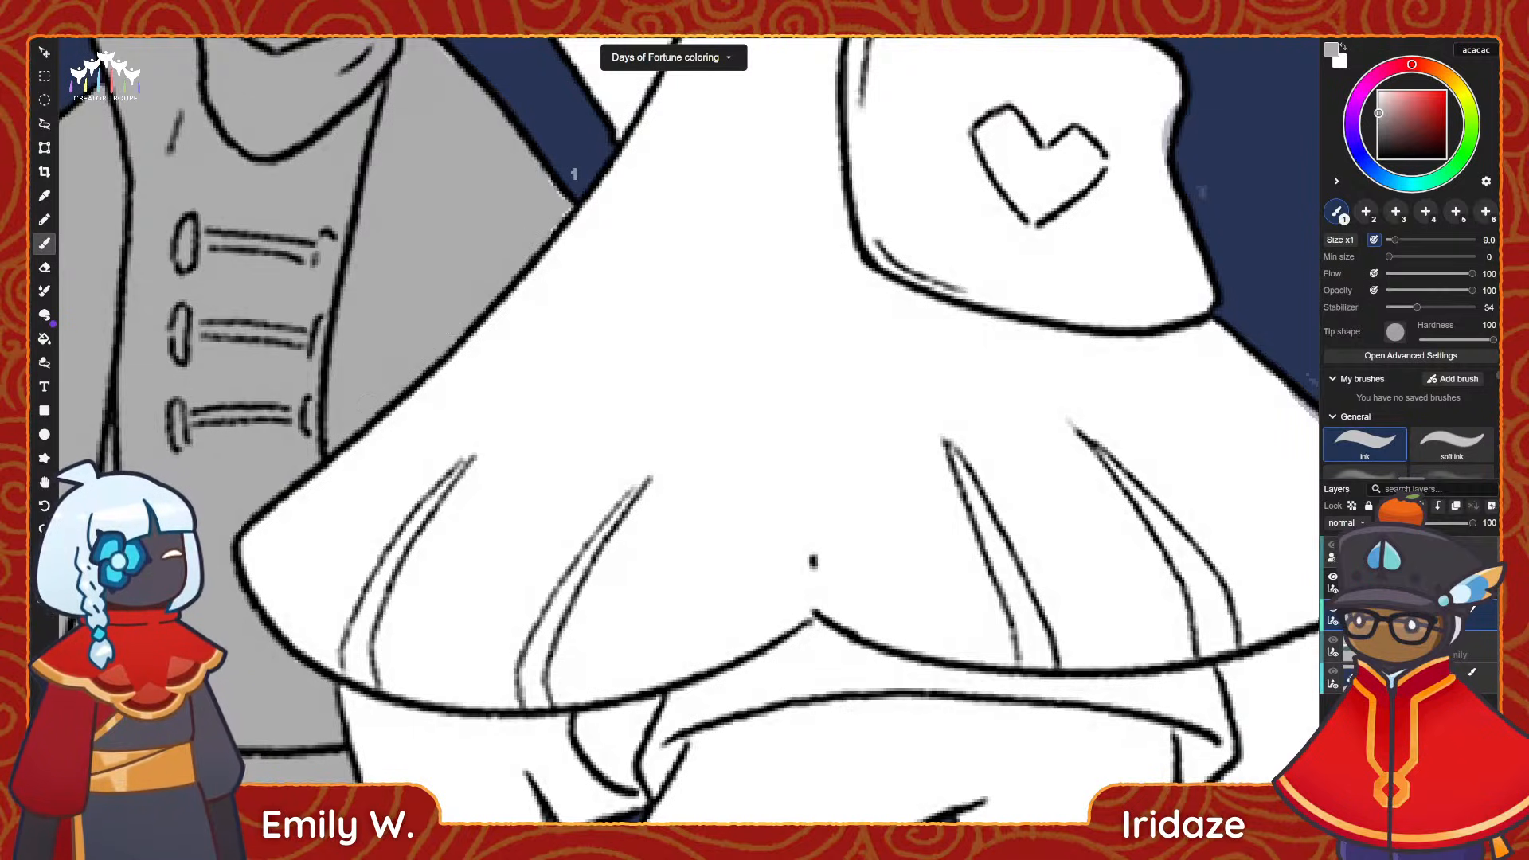
{"action": "mouse_move", "coordinate": [353, 42]}
{"action": "middle_mouse_down"}
{"action": "mouse_move", "coordinate": [385, 328]}
{"action": "mouse_move", "coordinate": [509, 473]}
{"action": "middle_mouse_up"}
Erase stray grey outside the outlines of the middle figure's shoulder, hair tuft and raised arm.
{"action": "key", "text": "e"}
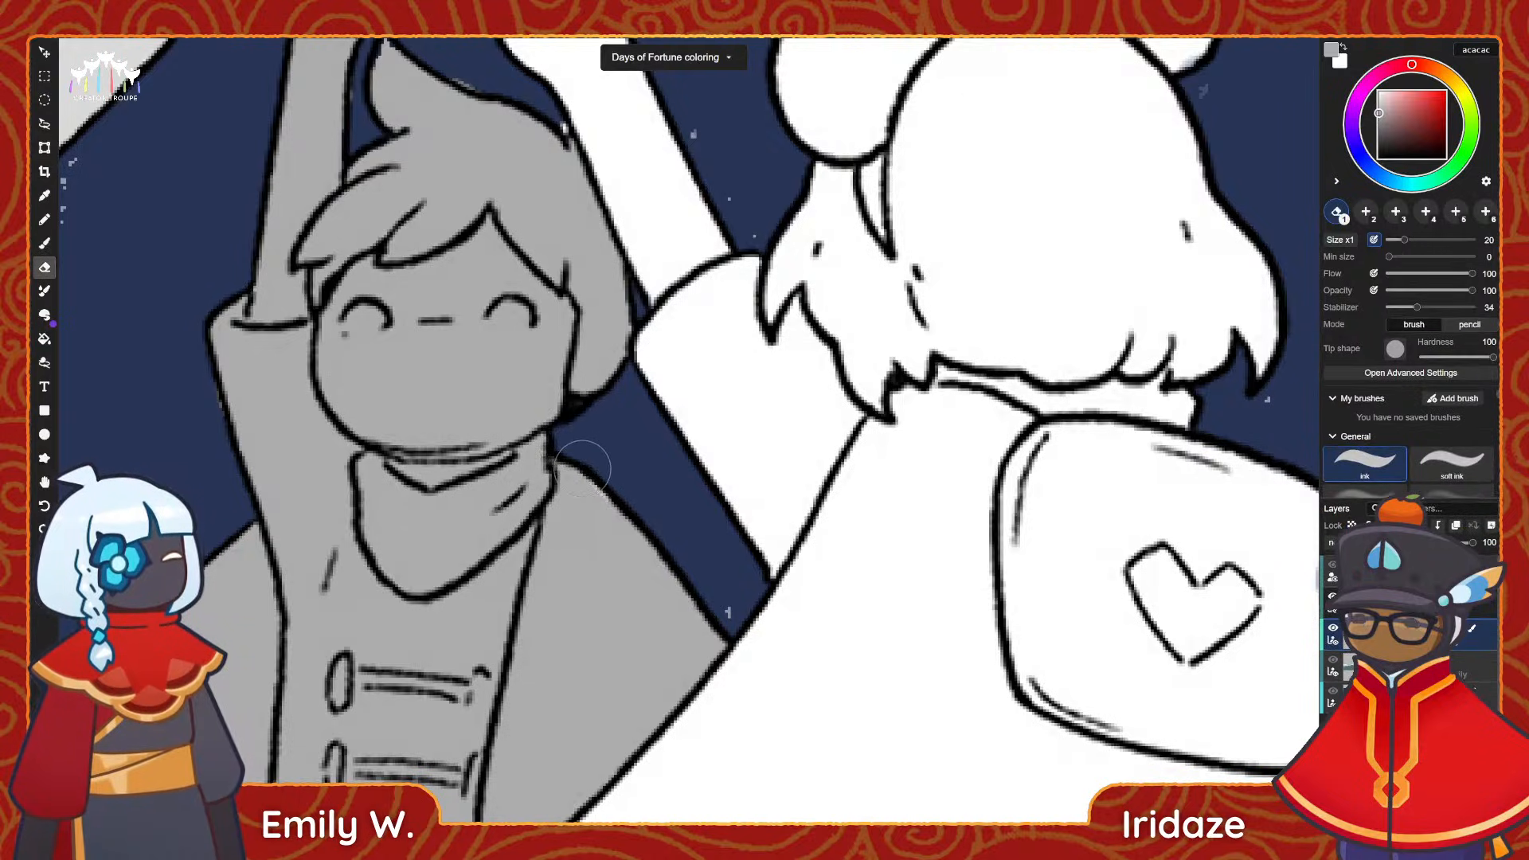
{"action": "key", "text": "space"}
{"action": "key", "text": "space"}
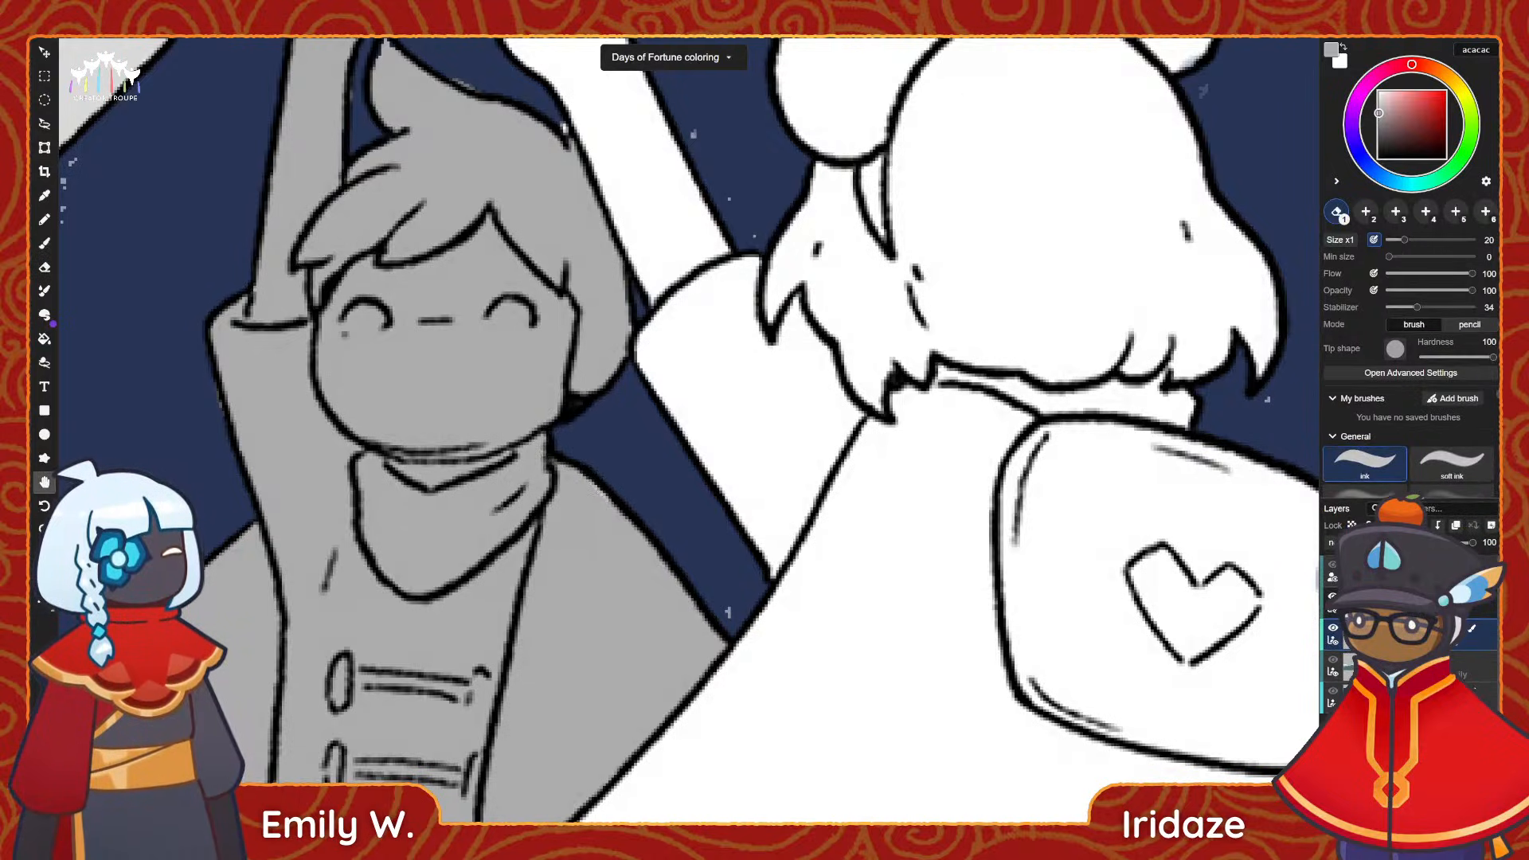
{"action": "left_click_drag", "start_coordinate": [414, 74], "coordinate": [404, 231]}
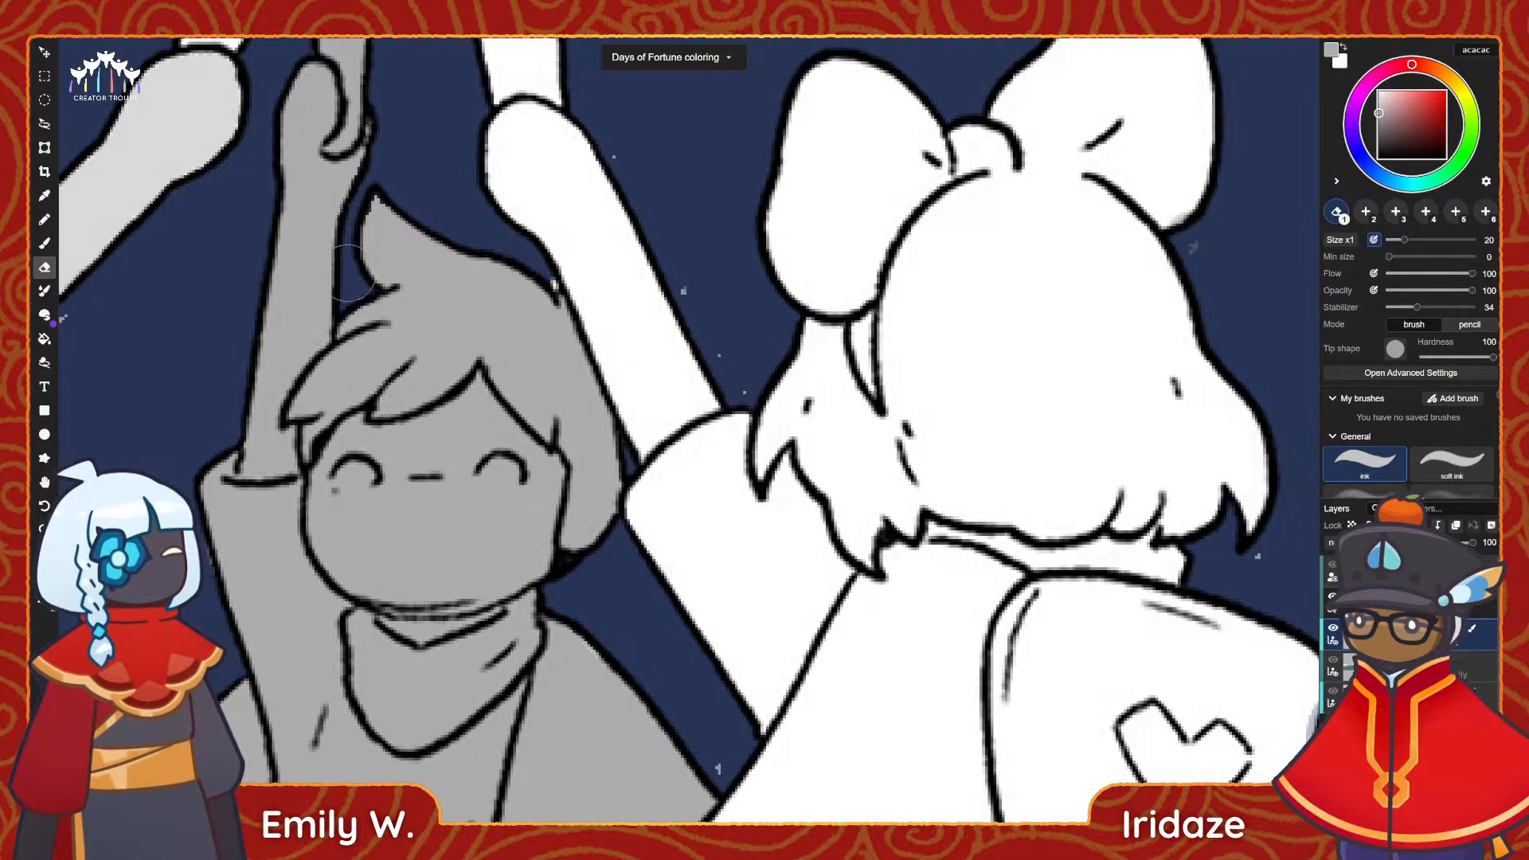
{"action": "scroll", "coordinate": [266, 405], "scroll_direction": "down", "scroll_amount": 4, "text": "alt"}
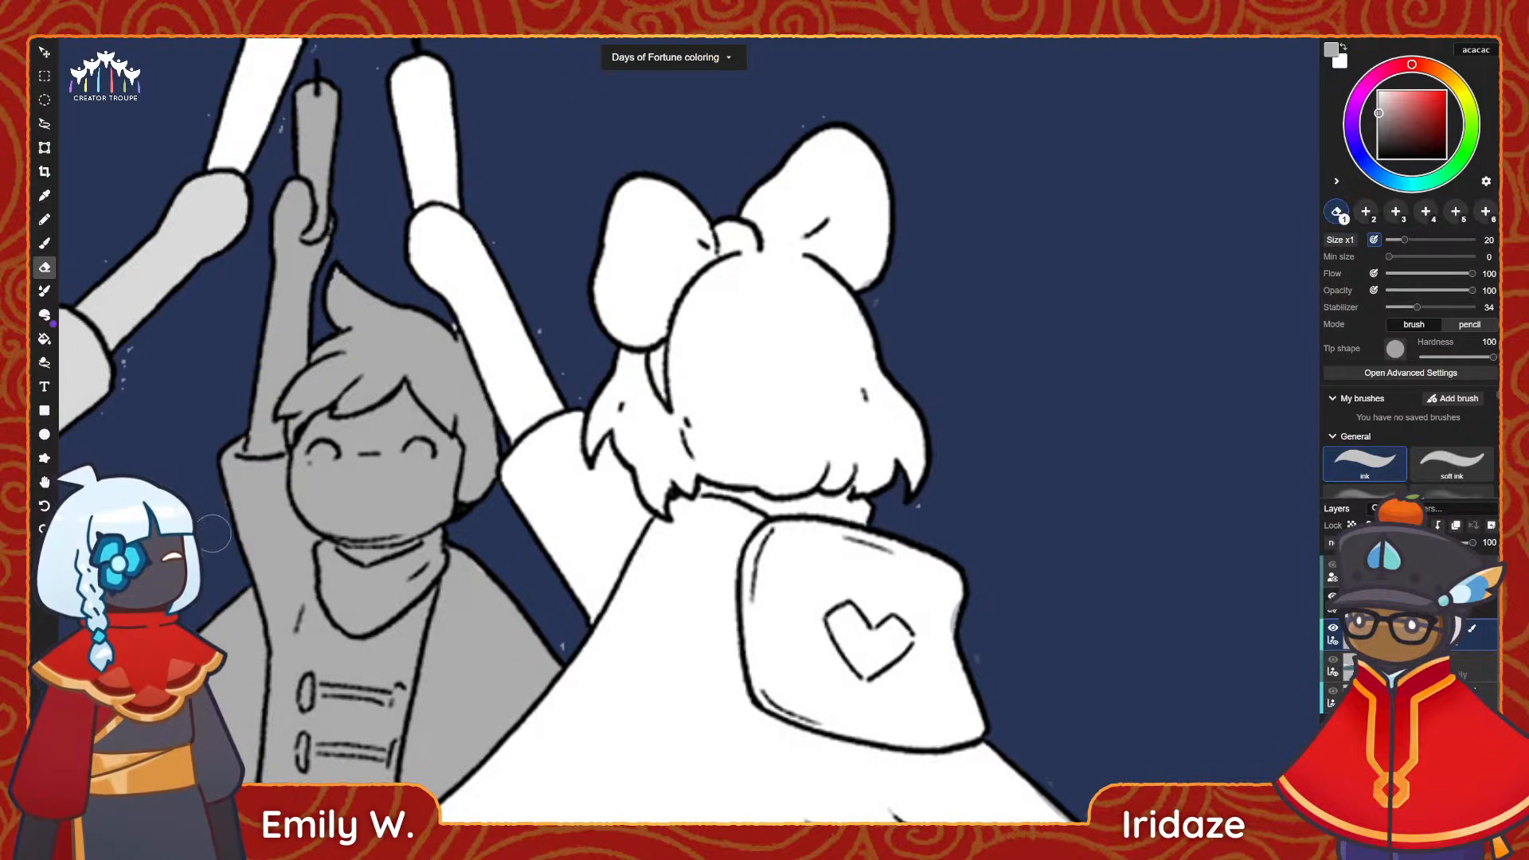
{"action": "scroll", "coordinate": [285, 166], "scroll_direction": "down", "scroll_amount": 6, "text": "alt"}
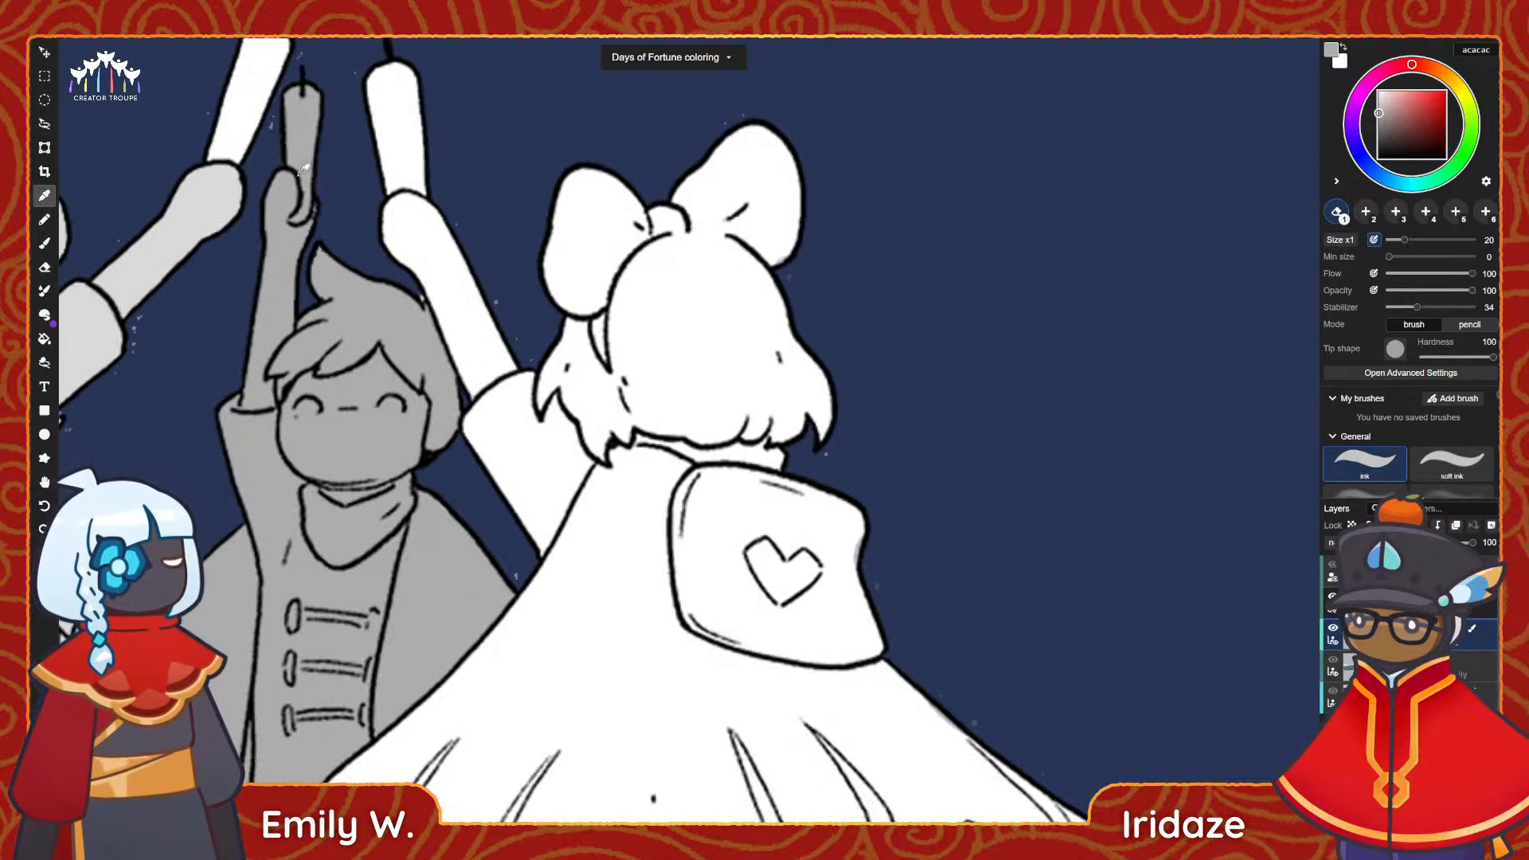
{"action": "key", "text": "space"}
{"action": "left_click_drag", "start_coordinate": [307, 327], "coordinate": [415, 358]}
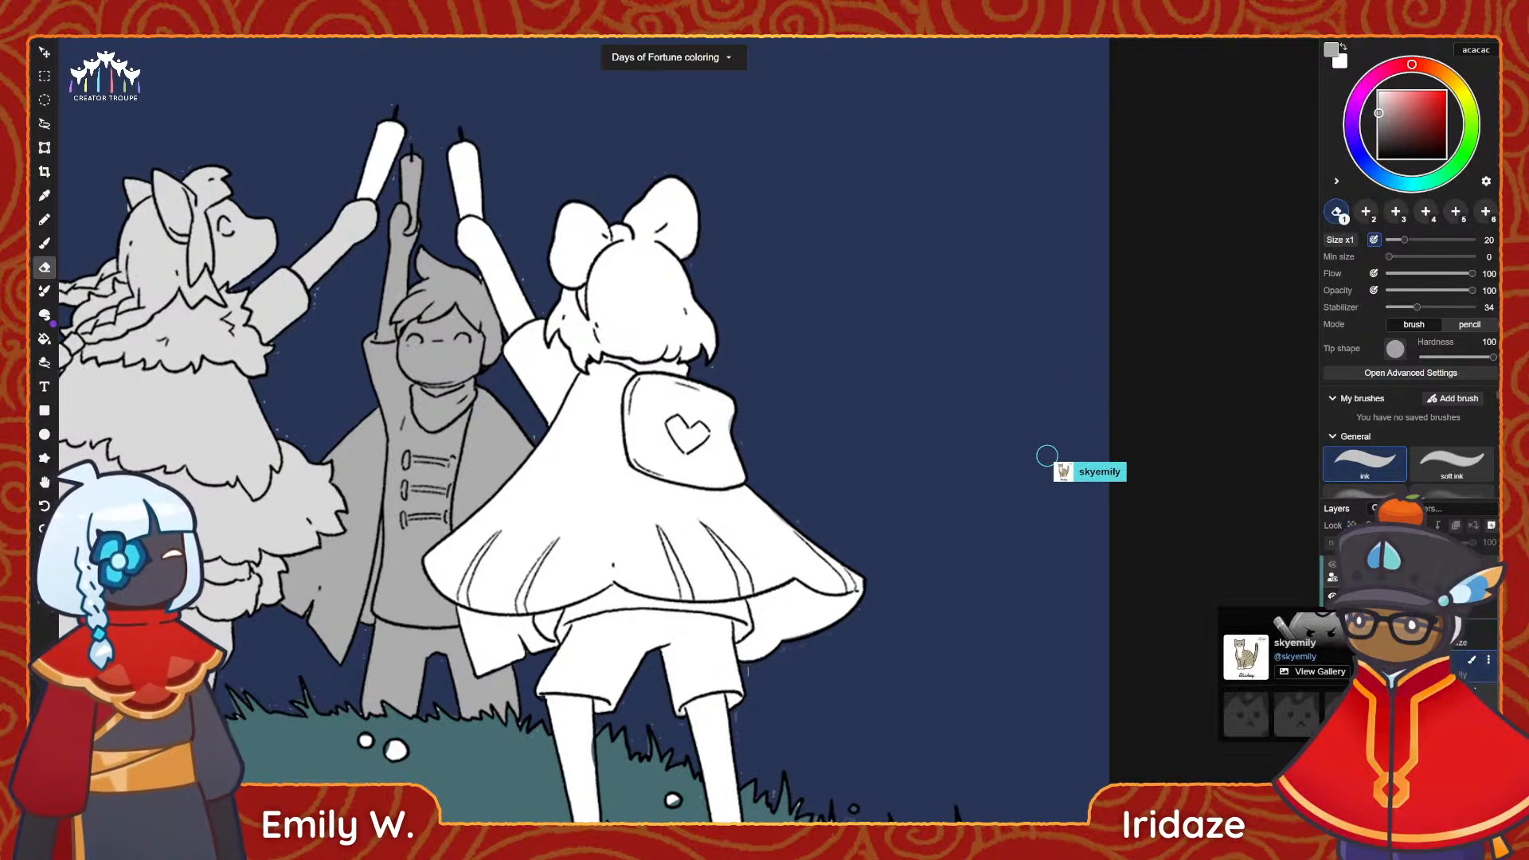
Fill the front girl's hair, bow, candle, raised arm and sleeve with light pinkish grey on her own layer.
{"action": "left_click", "coordinate": [1455, 668]}
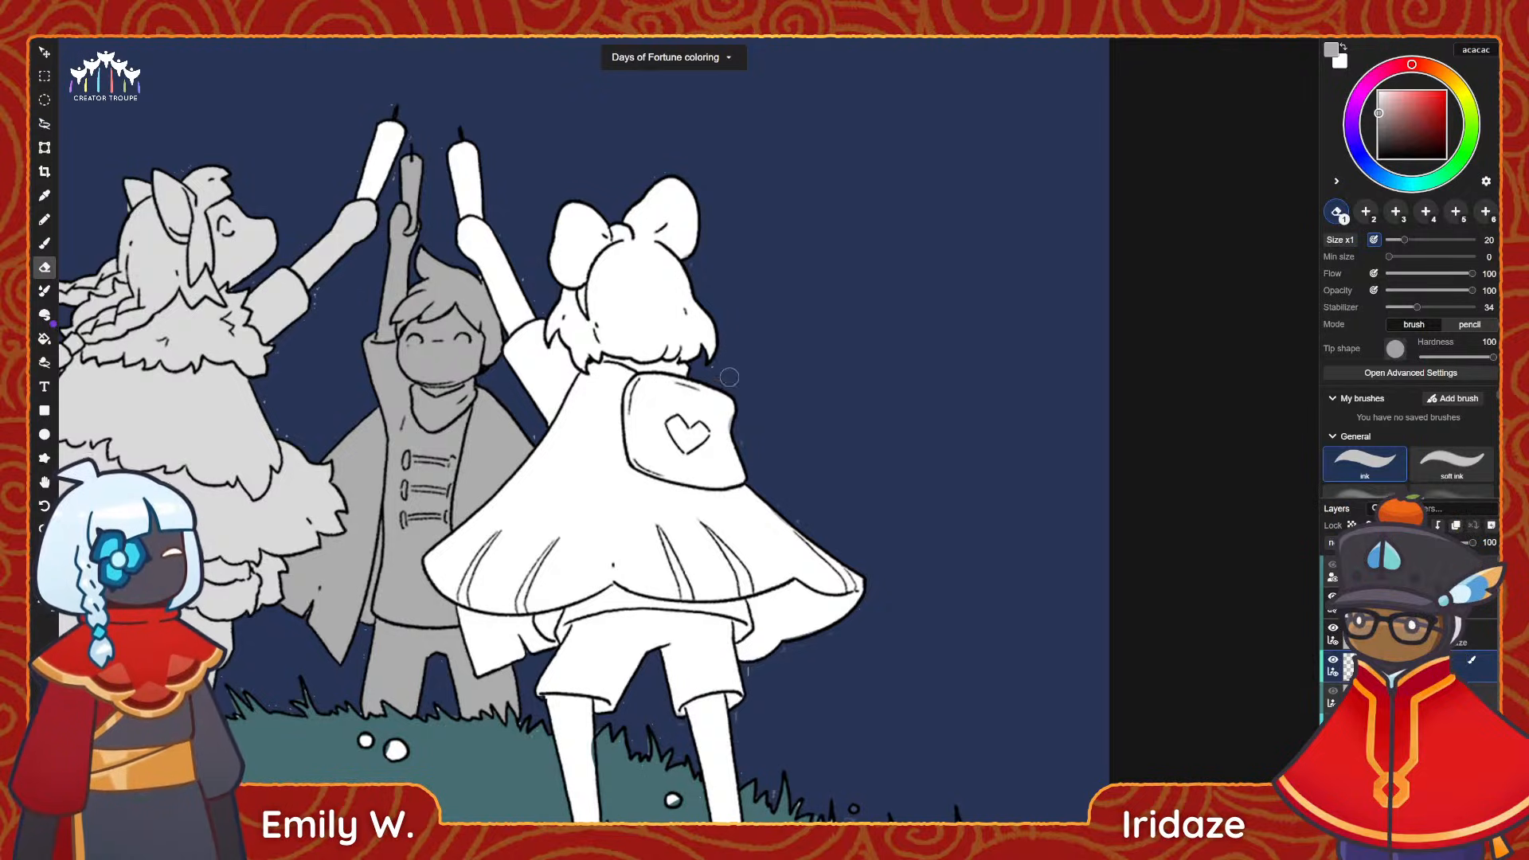
{"action": "key", "text": "g"}
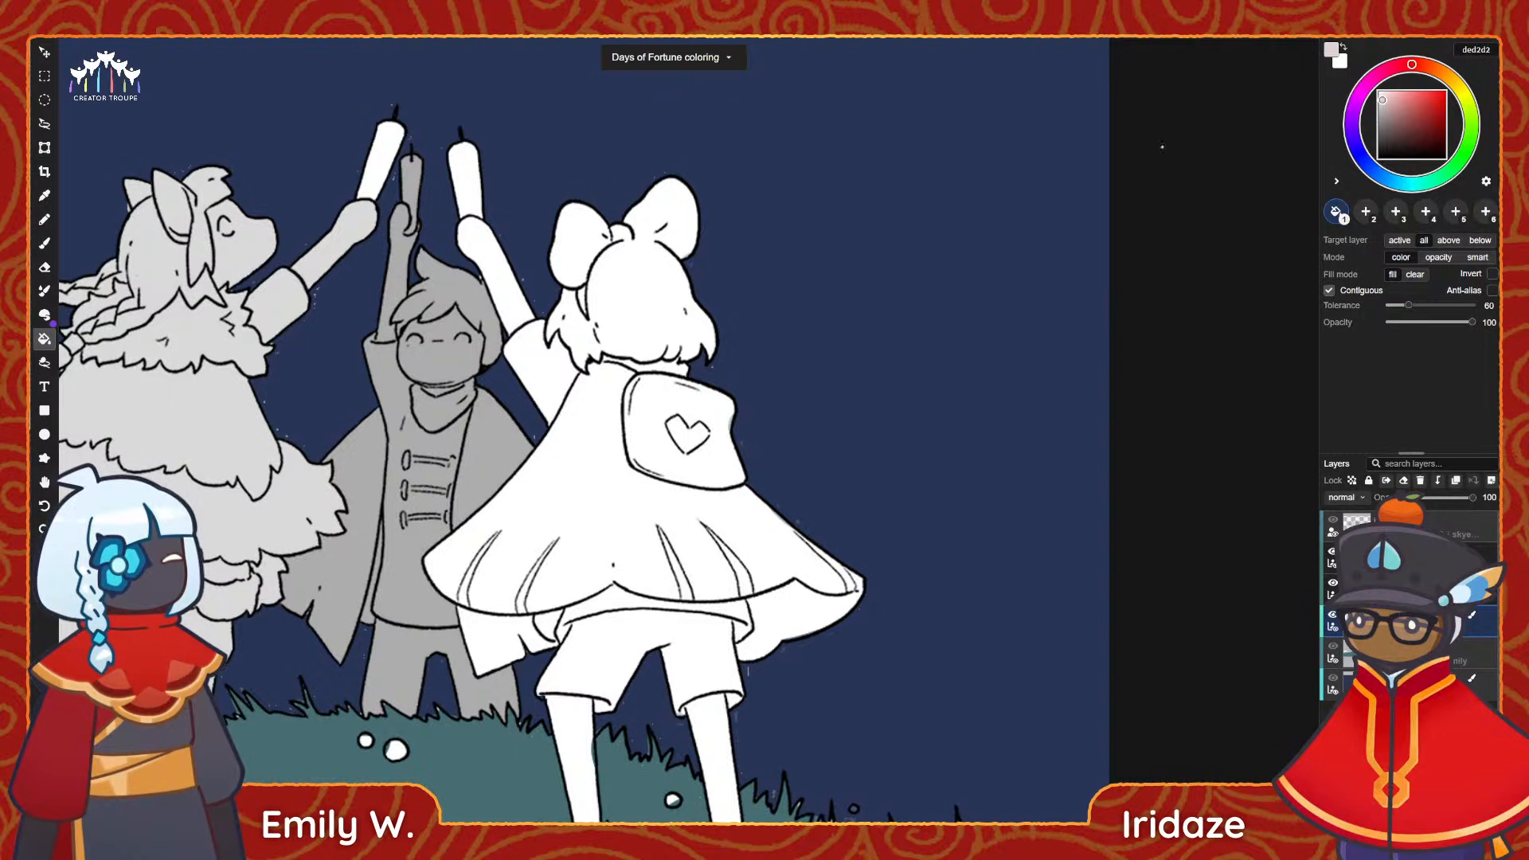
{"action": "left_click", "coordinate": [633, 335]}
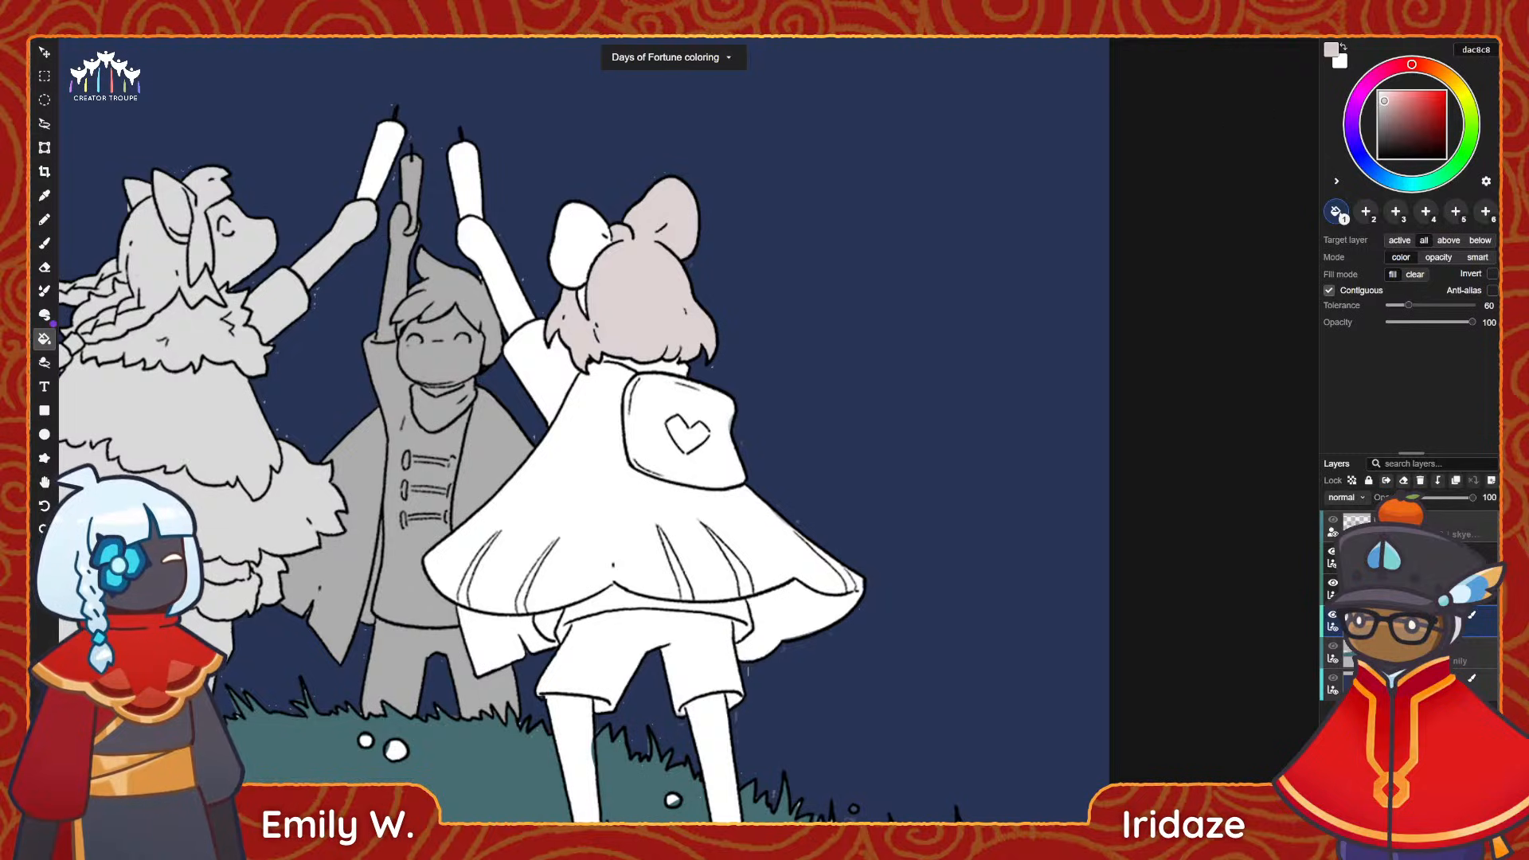
{"action": "left_click", "coordinate": [580, 239]}
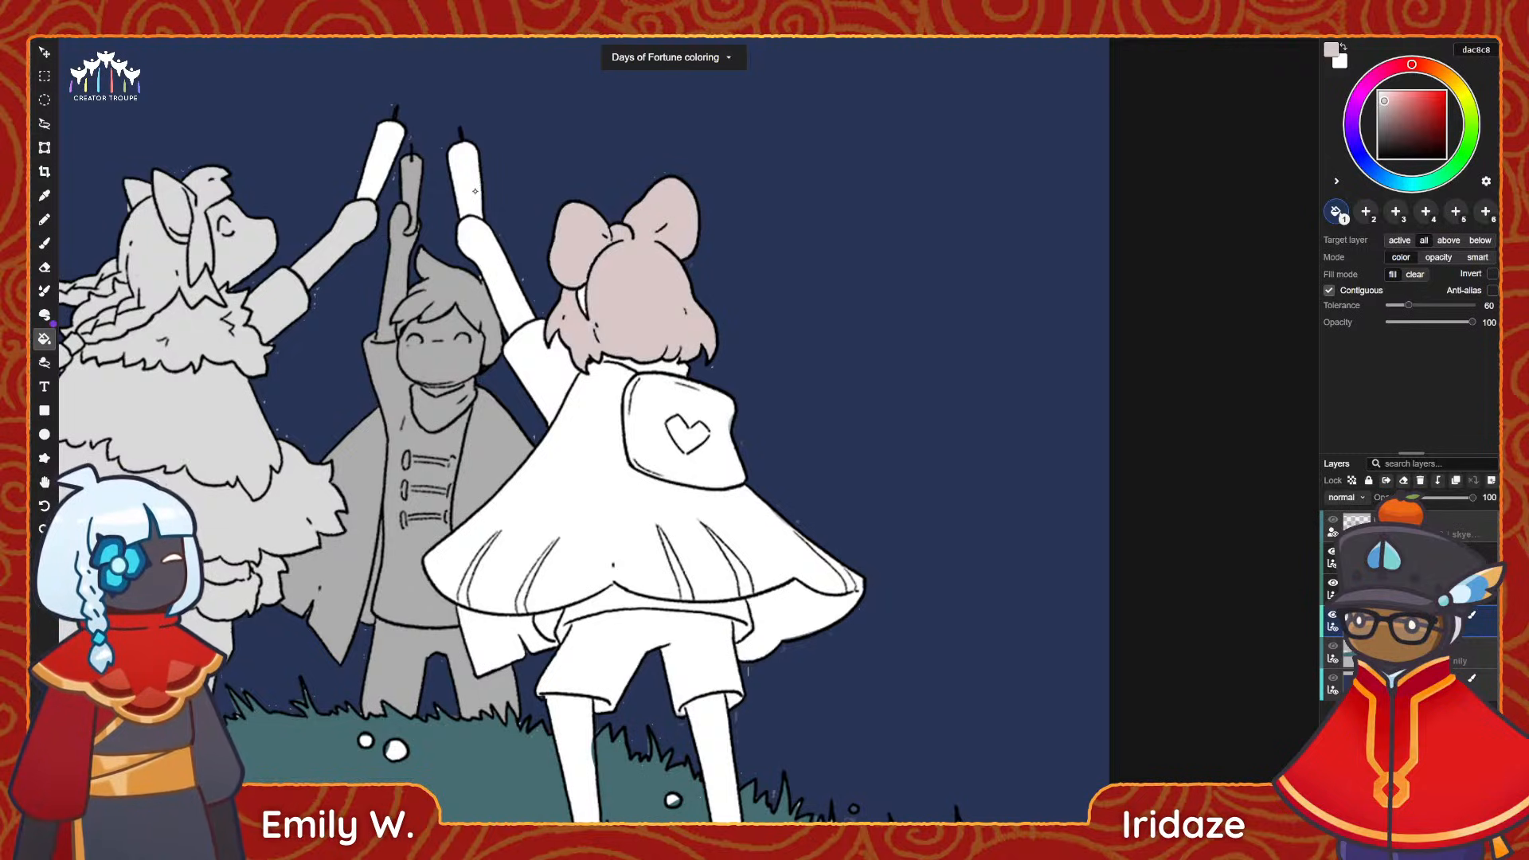
{"action": "left_click", "coordinate": [464, 171]}
{"action": "left_click", "coordinate": [509, 311]}
{"action": "left_click", "coordinate": [519, 344]}
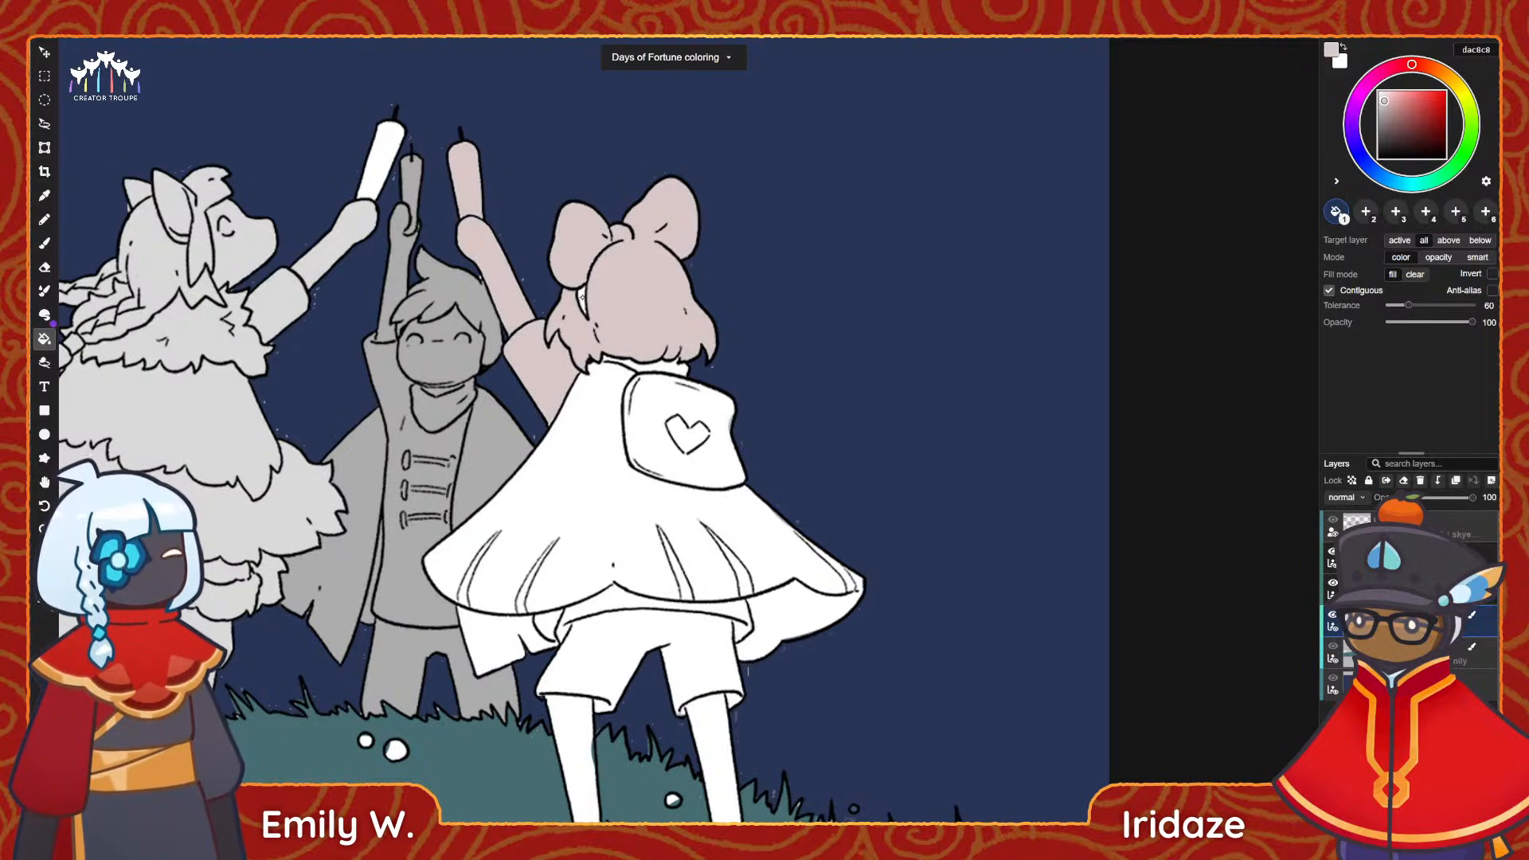
Fill the front girl's cape, collar and backpack with the same light pinkish grey.
{"action": "left_click", "coordinate": [583, 411]}
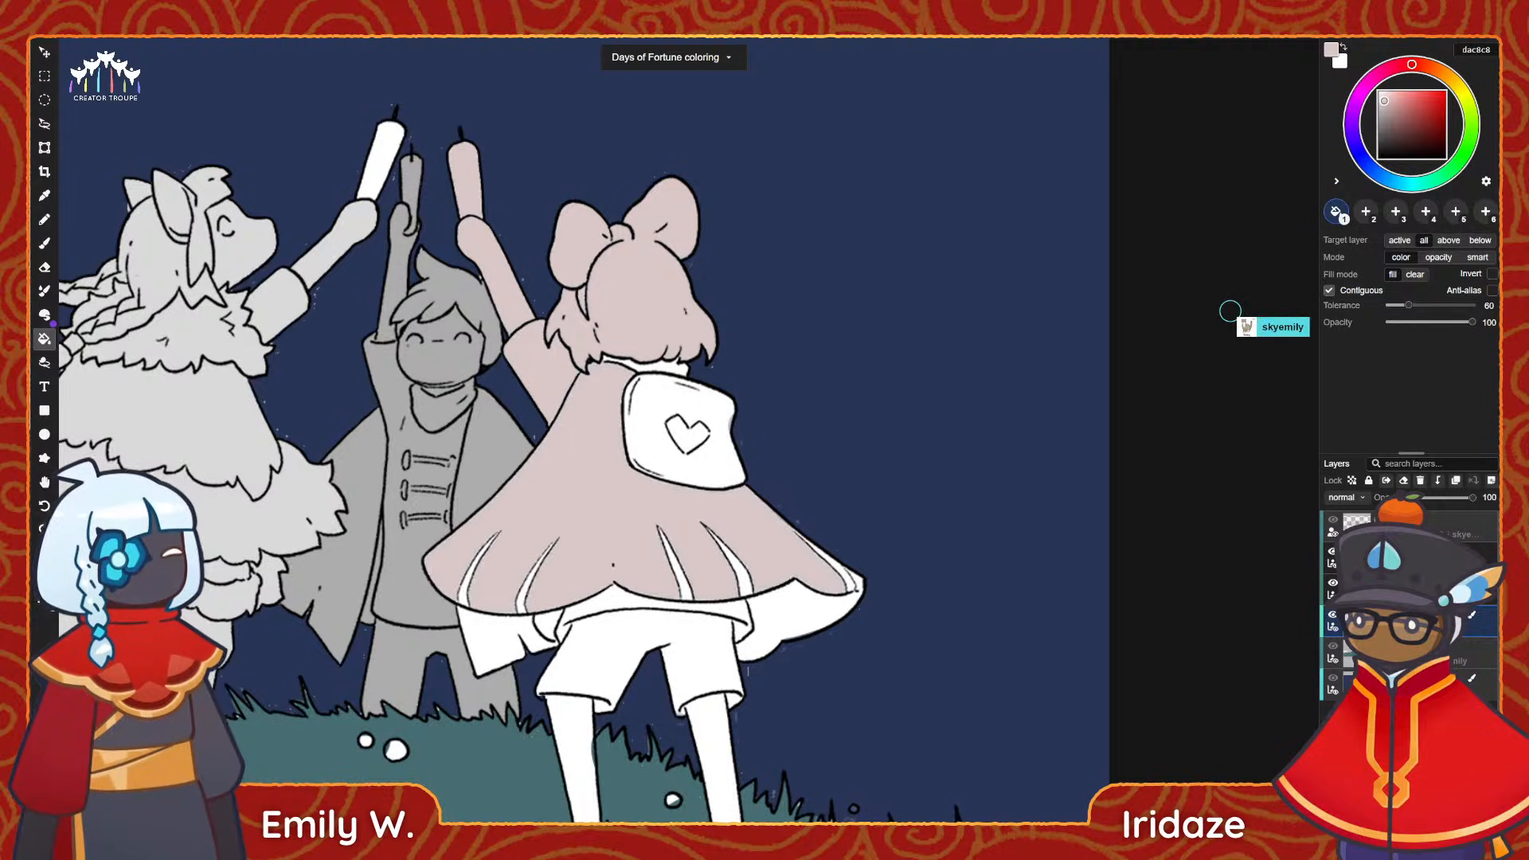
{"action": "left_click", "coordinate": [643, 370]}
{"action": "left_click", "coordinate": [655, 418]}
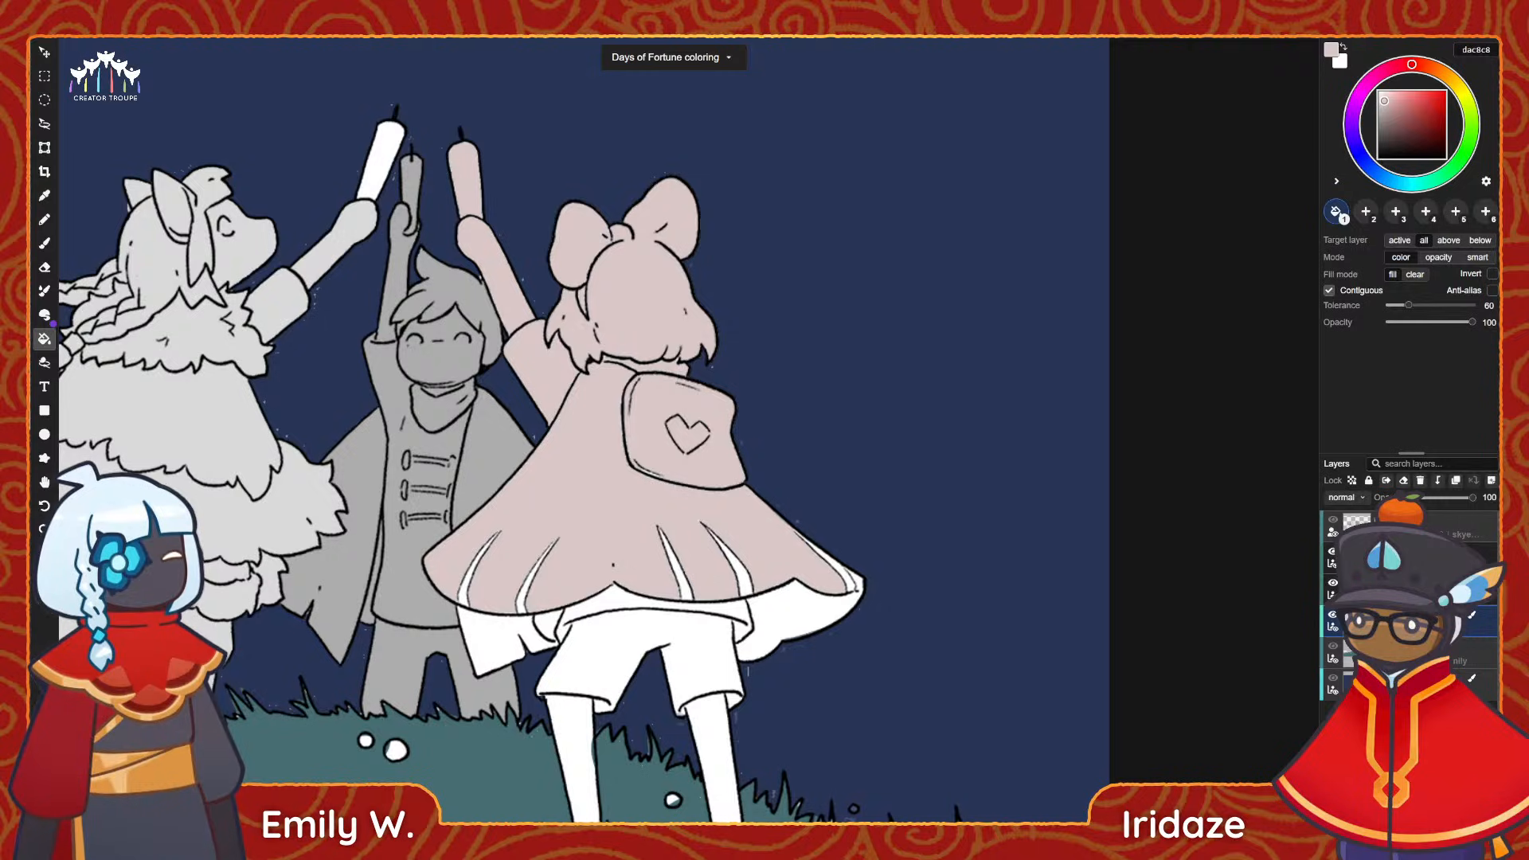
Fill the cloth beneath the girl's cape, her shorts and the narrow cape folds with light pinkish grey.
{"action": "scroll", "coordinate": [657, 368], "scroll_direction": "down", "scroll_amount": 3}
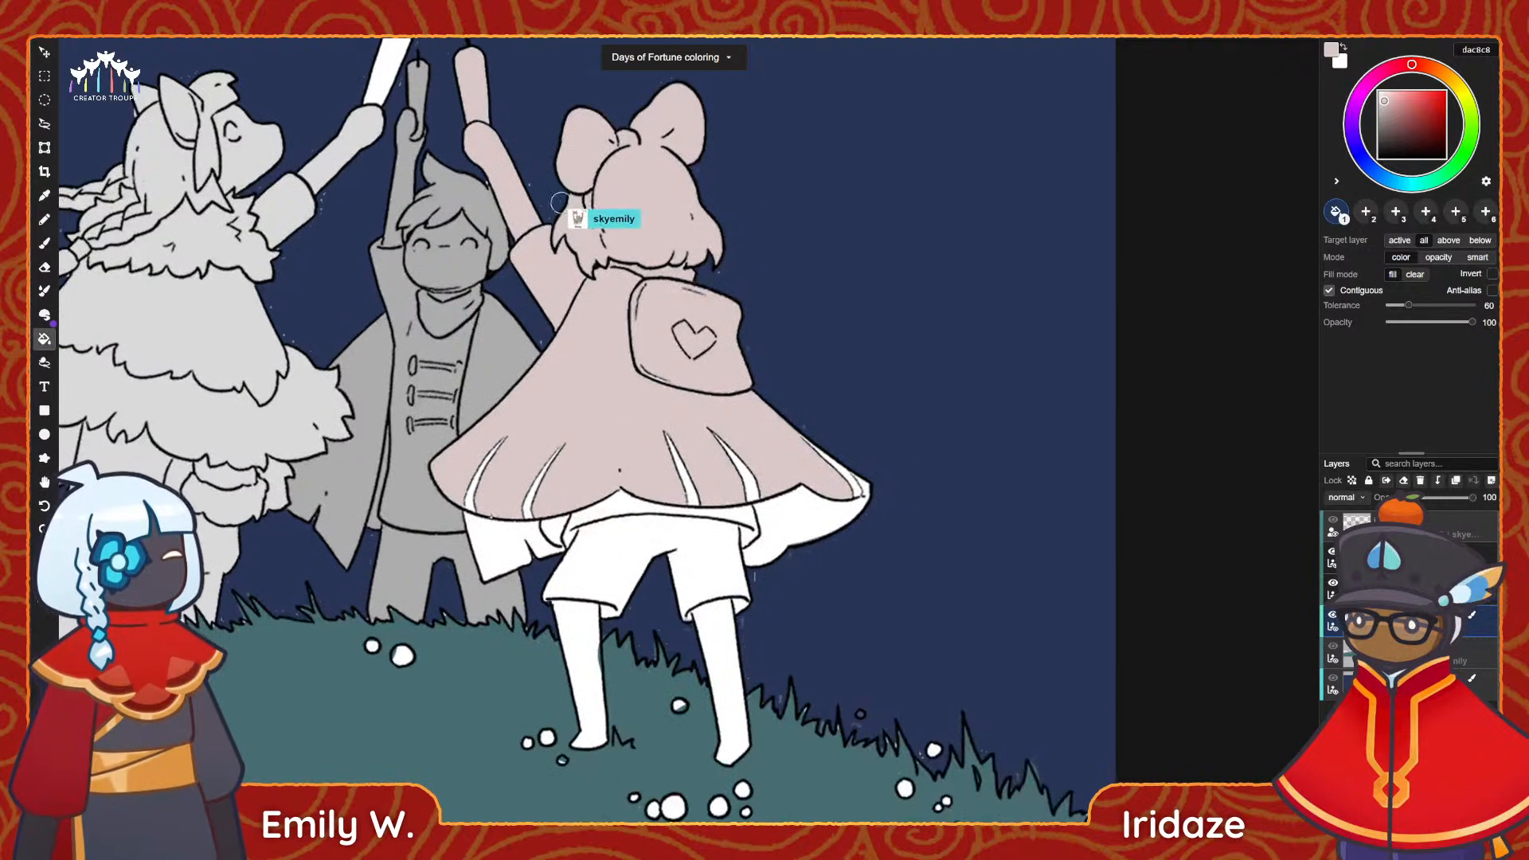
{"action": "left_click", "coordinate": [578, 522]}
{"action": "left_click", "coordinate": [815, 513]}
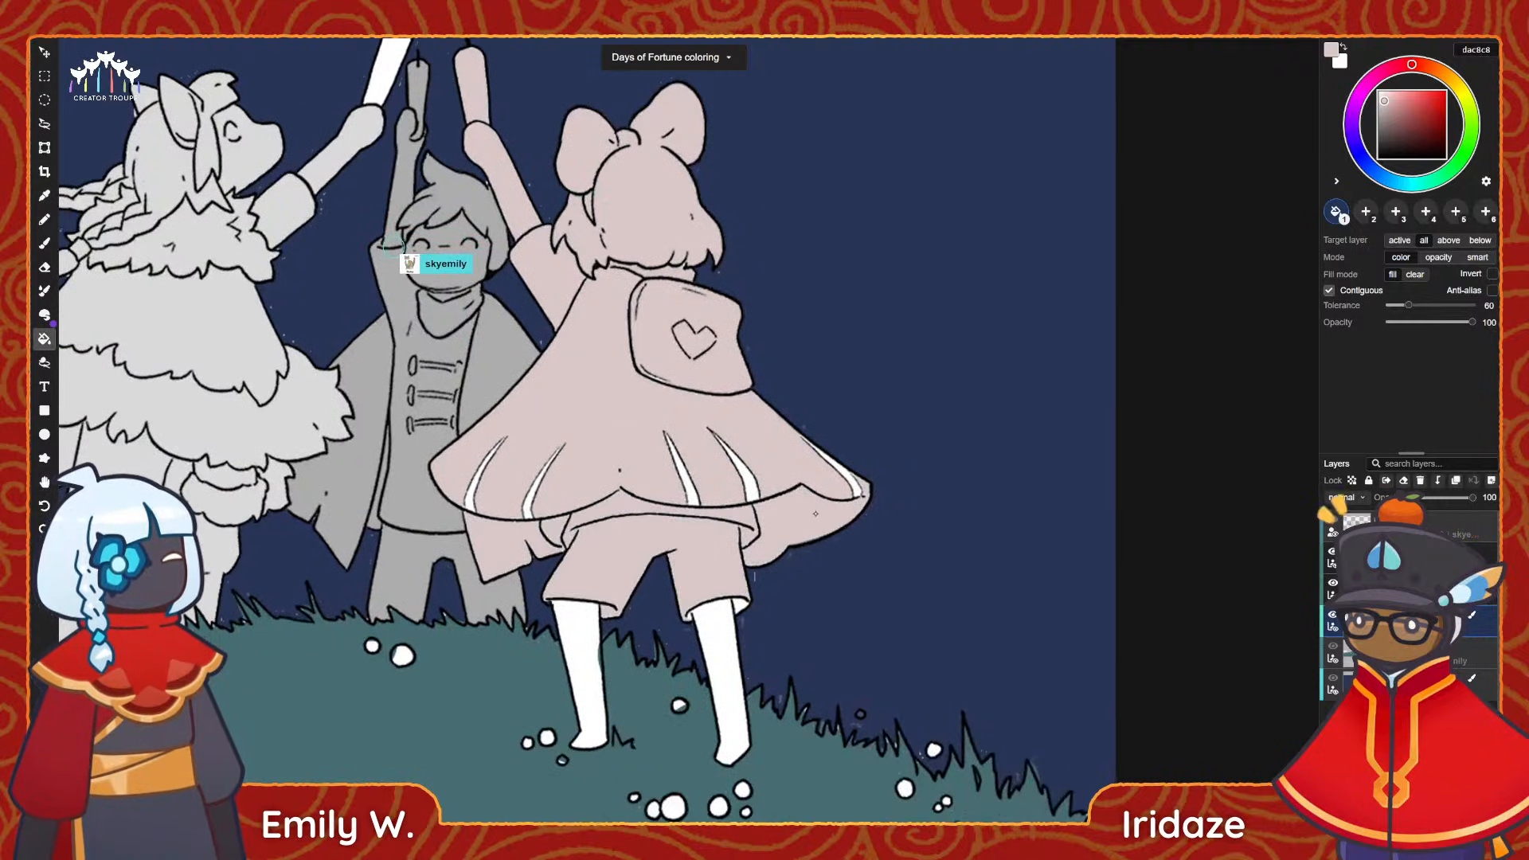
{"action": "left_click", "coordinate": [690, 489]}
{"action": "left_click", "coordinate": [751, 487]}
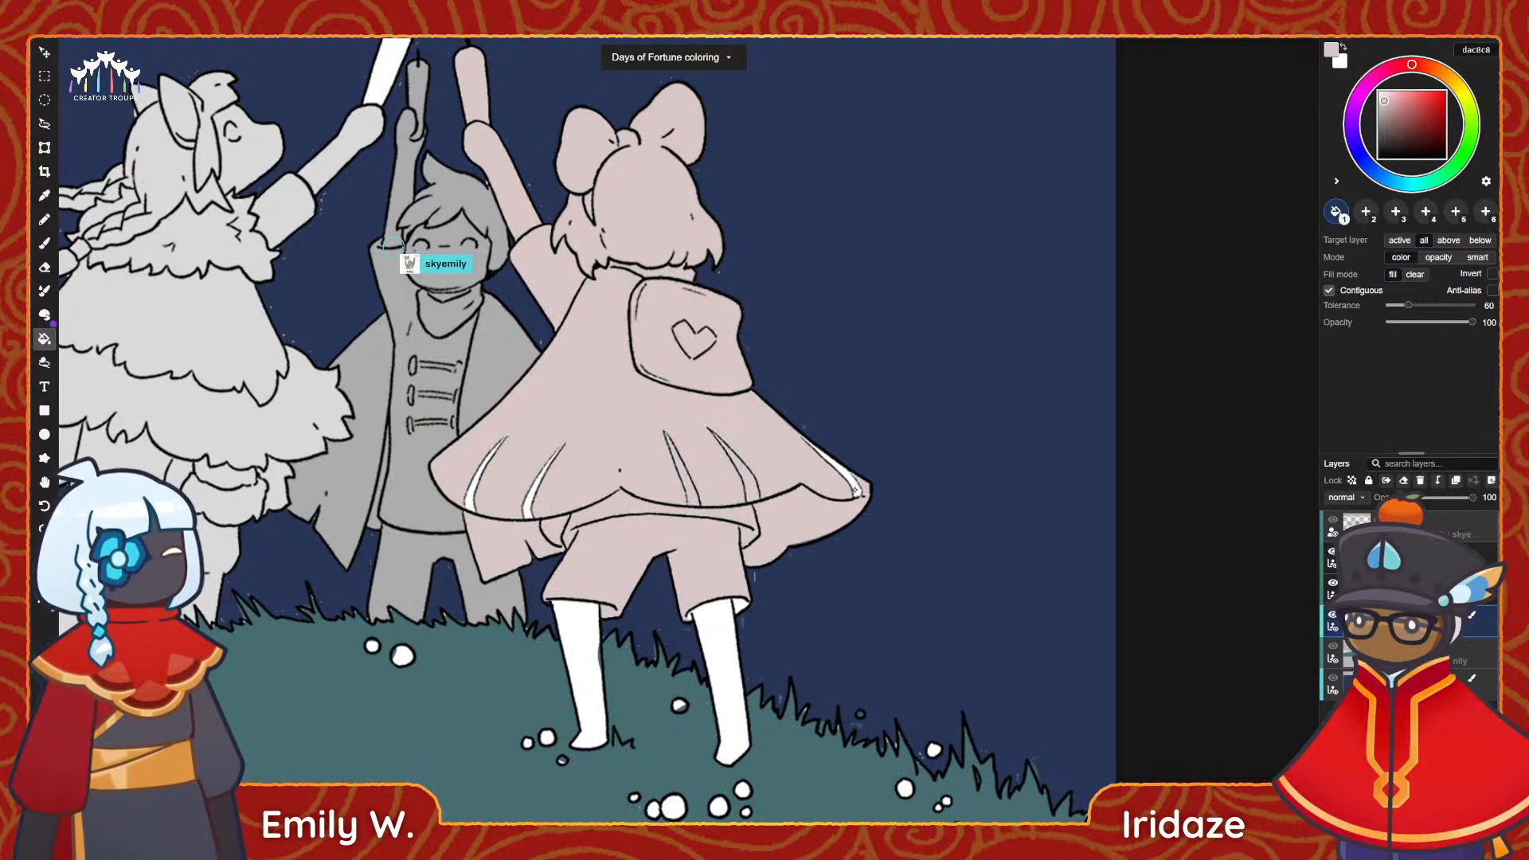
{"action": "left_click", "coordinate": [528, 490]}
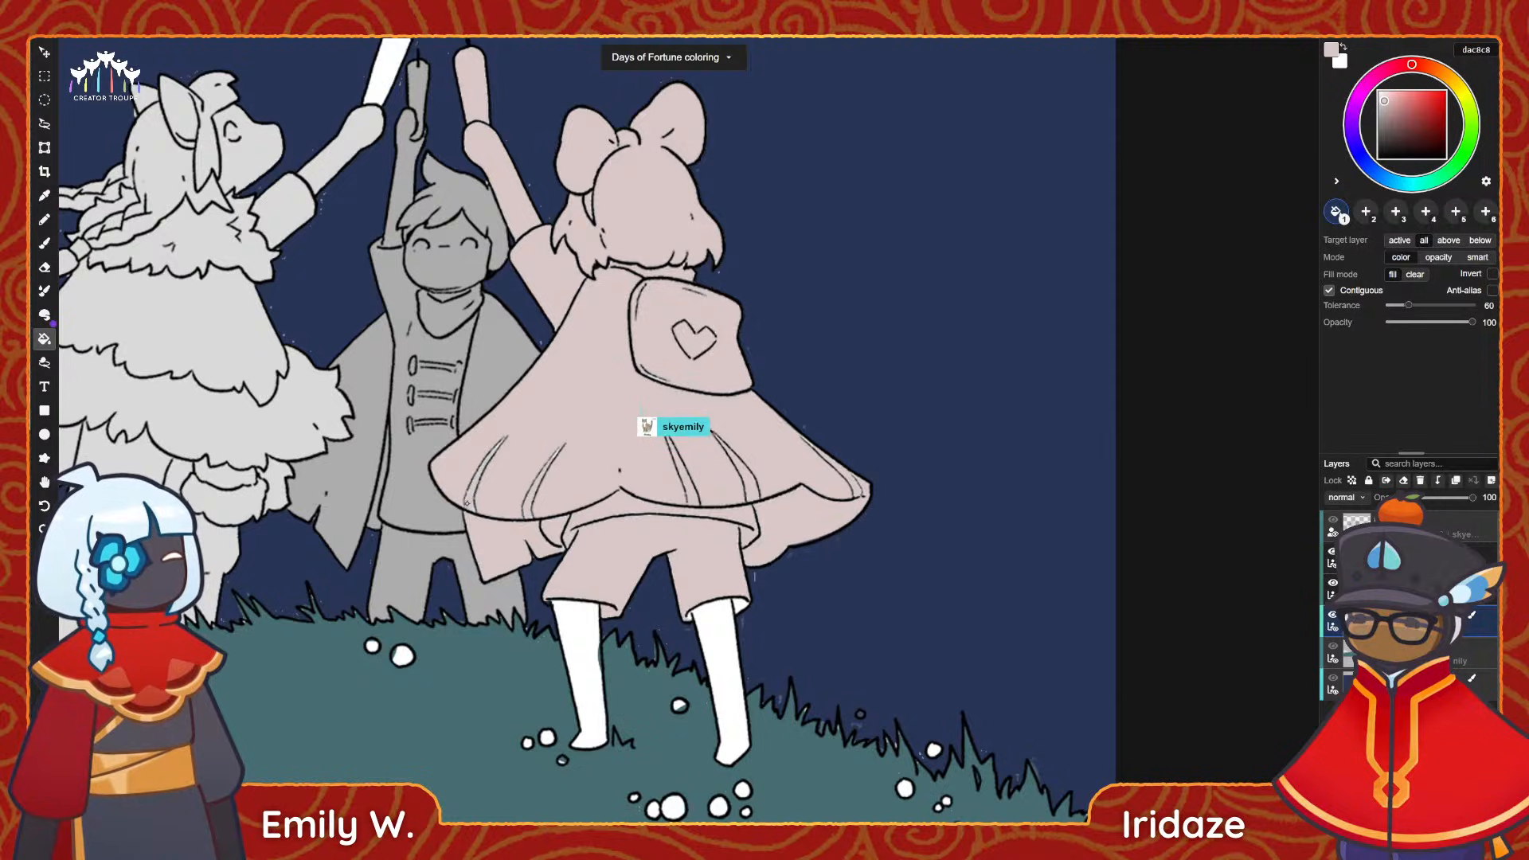
Fill both of the girl's legs and the remaining white sliver at her shorts cuff with light pinkish grey.
{"action": "left_click", "coordinate": [577, 677]}
{"action": "left_click", "coordinate": [722, 677]}
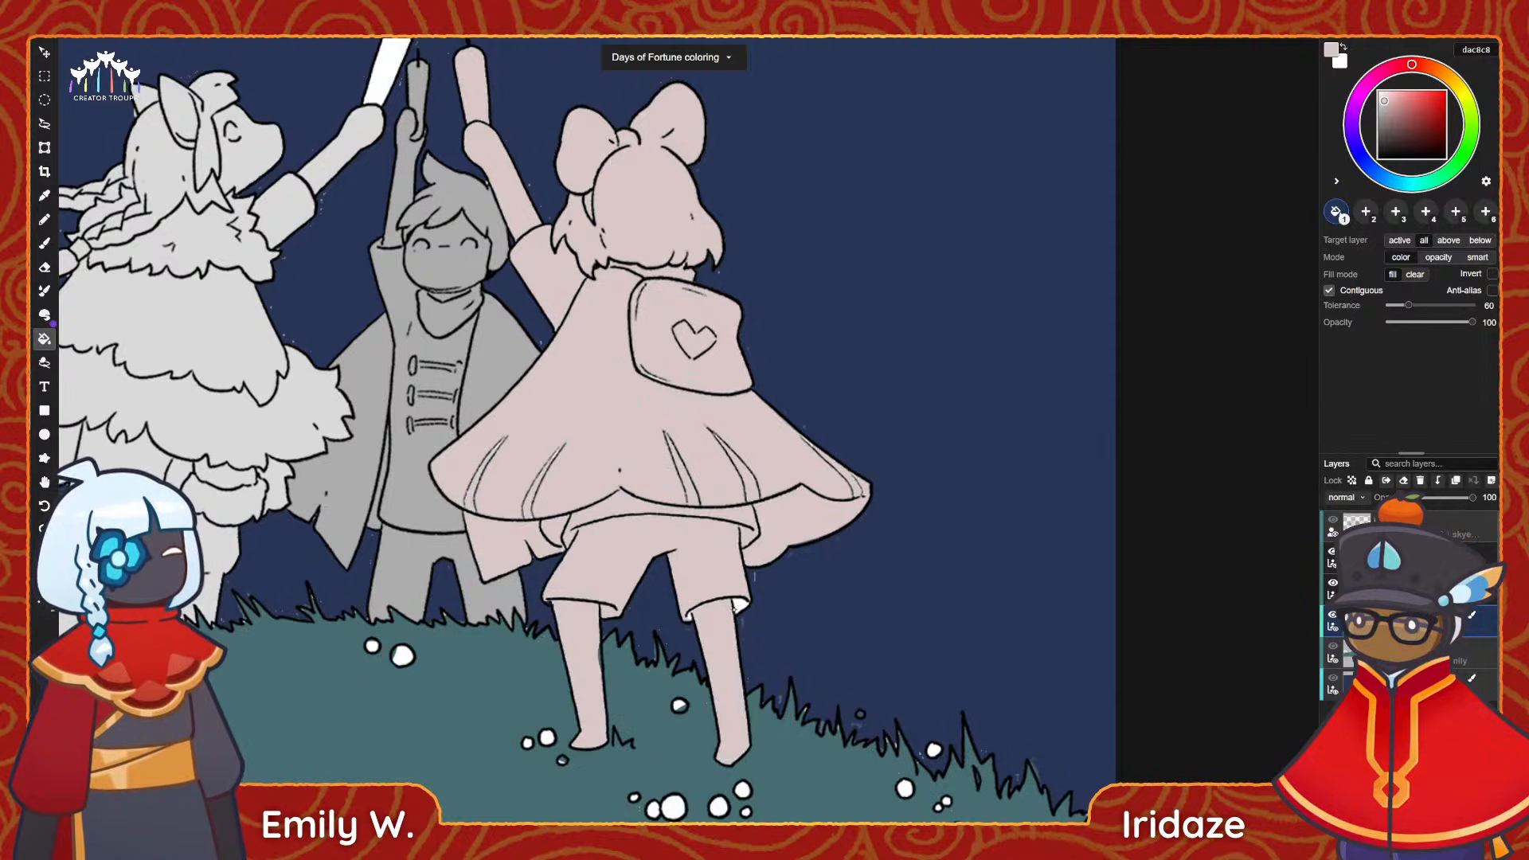
{"action": "left_click", "coordinate": [741, 604]}
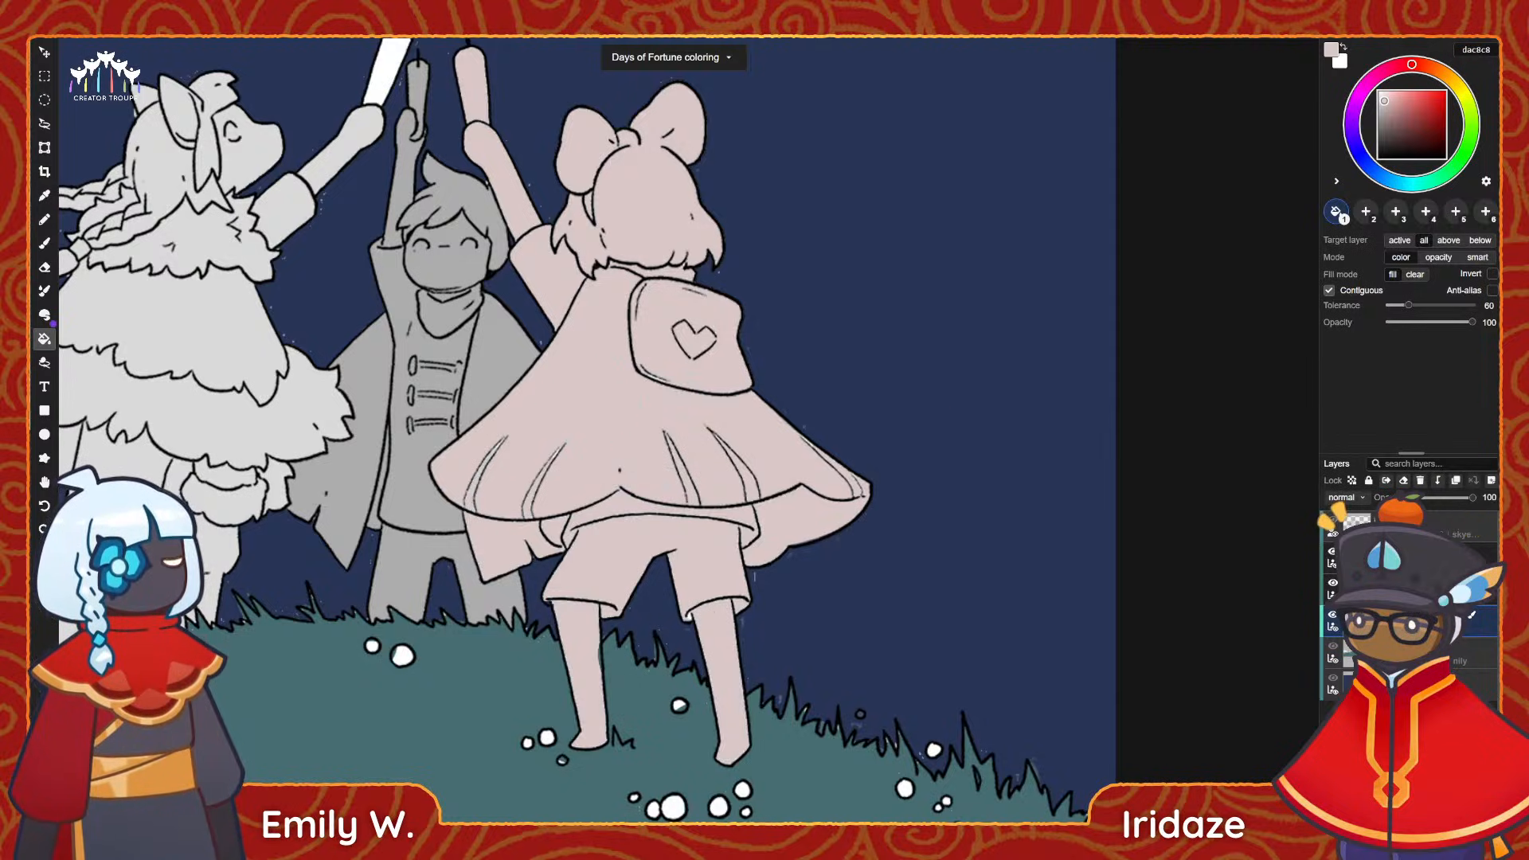
Hide the line art and paint over the white gaps along the cape's folds and hem with a size 27 brush.
{"action": "key", "text": "b"}
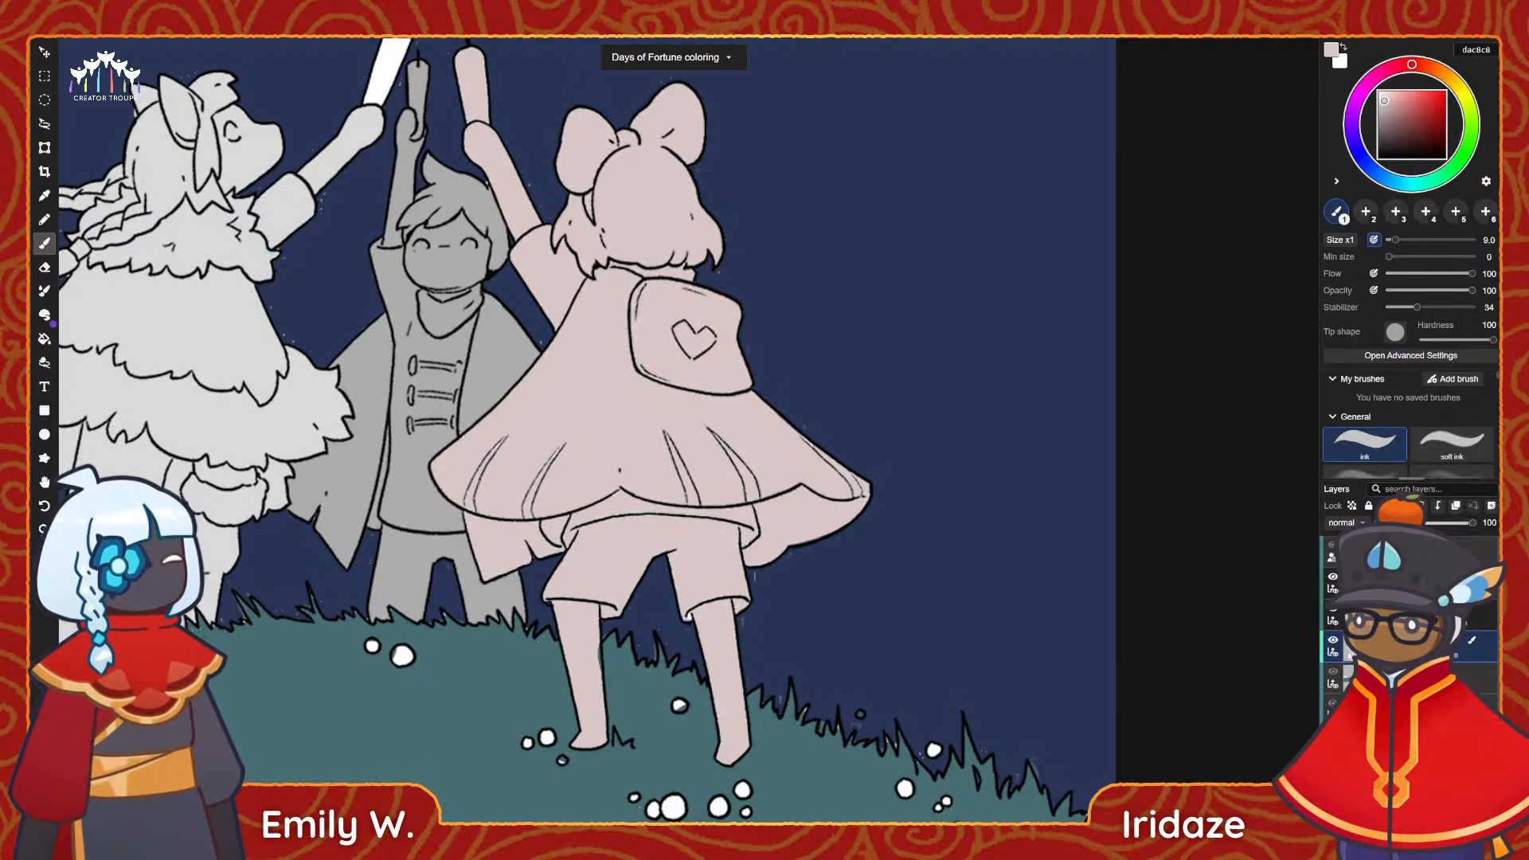
{"action": "scroll", "coordinate": [582, 570], "scroll_direction": "up", "scroll_amount": 5}
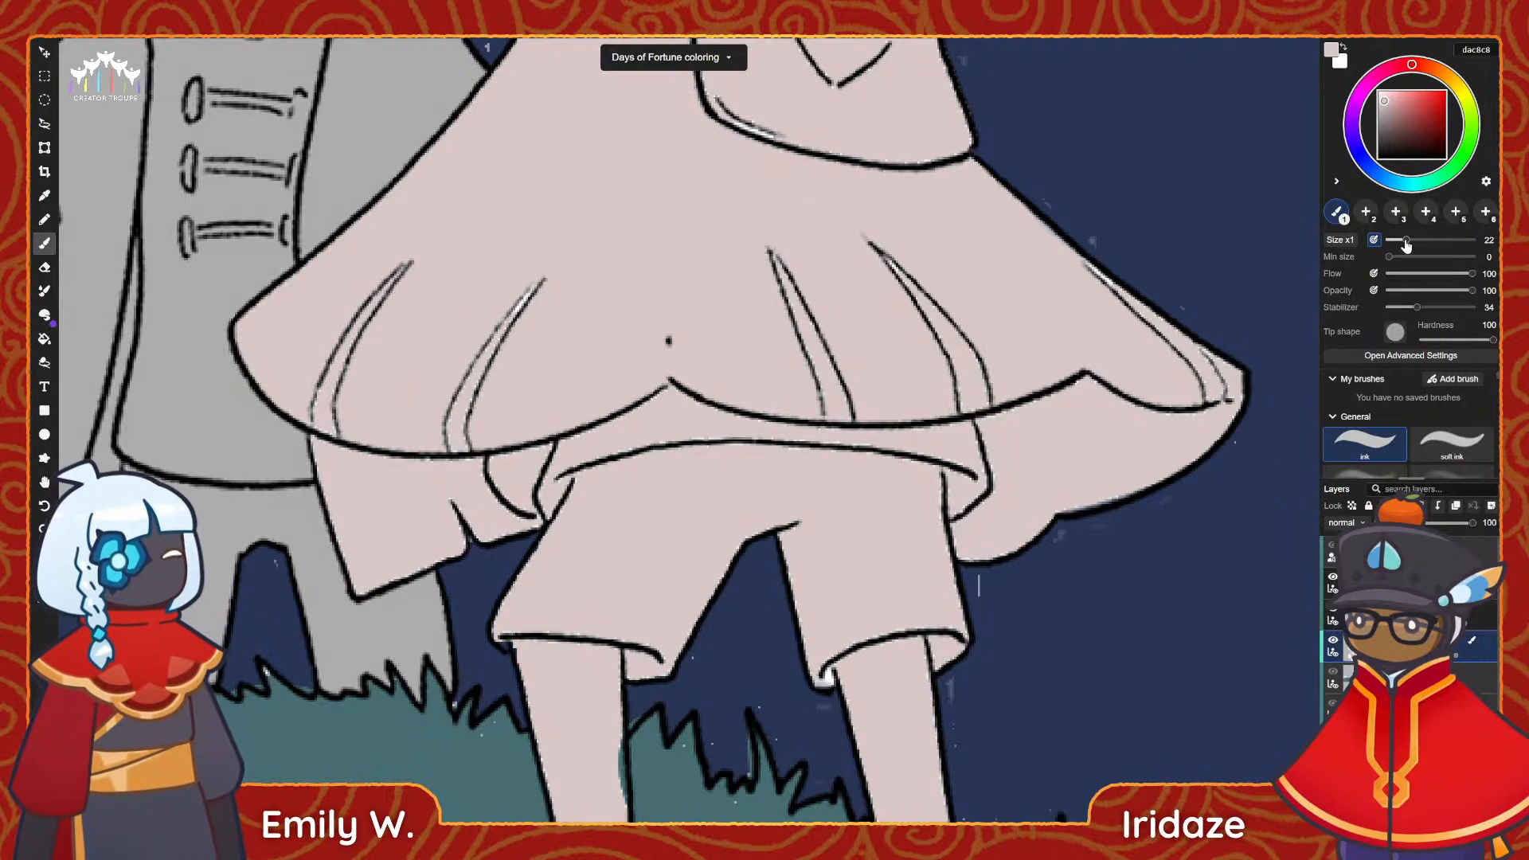
{"action": "left_click_drag", "start_coordinate": [1405, 242], "coordinate": [1410, 241]}
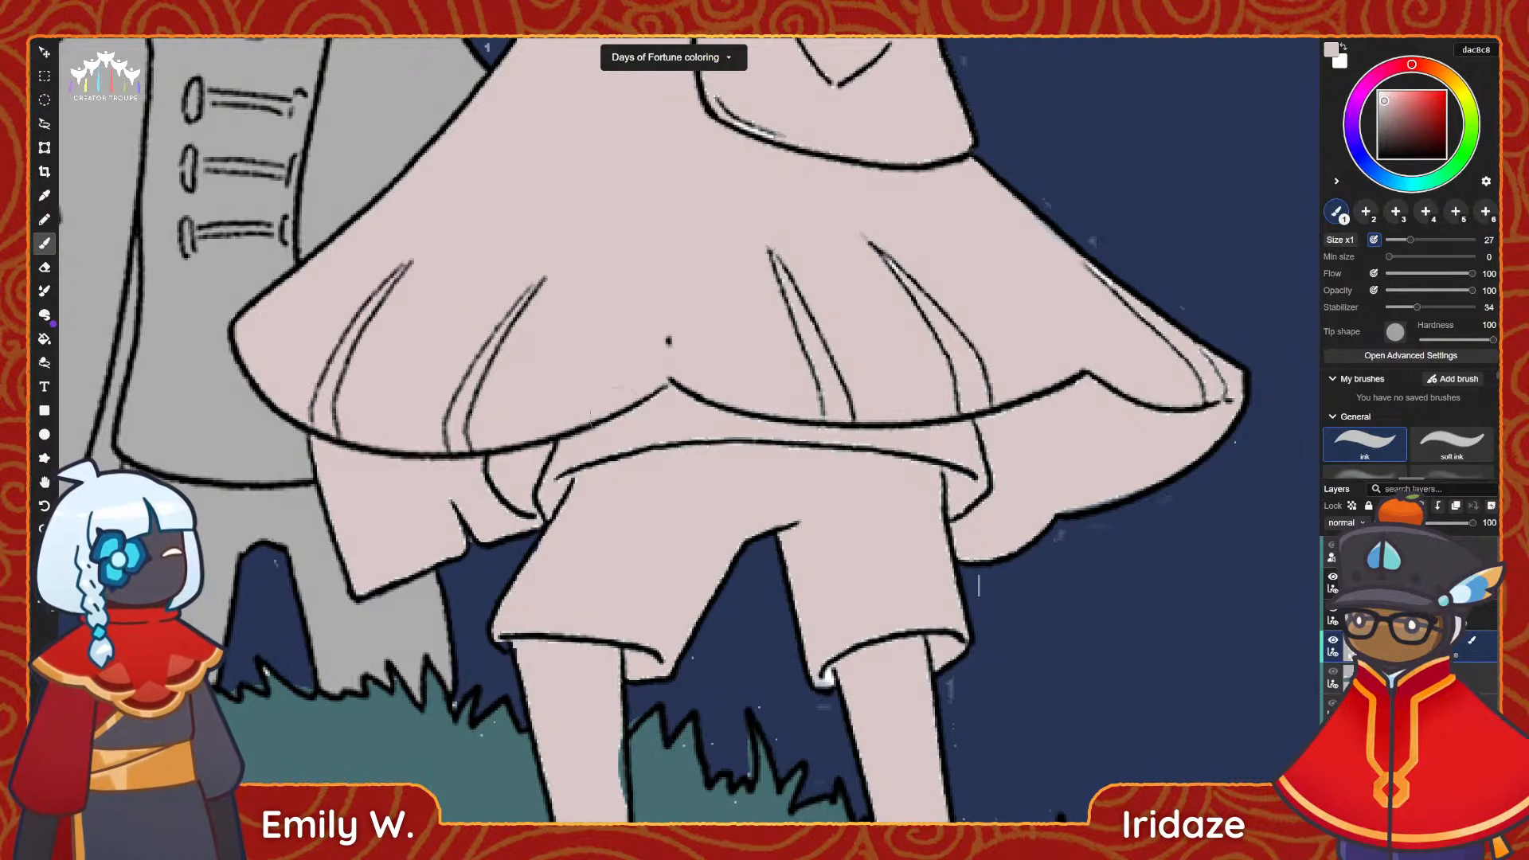
{"action": "key", "text": "space"}
{"action": "left_click_drag", "start_coordinate": [891, 417], "coordinate": [673, 431]}
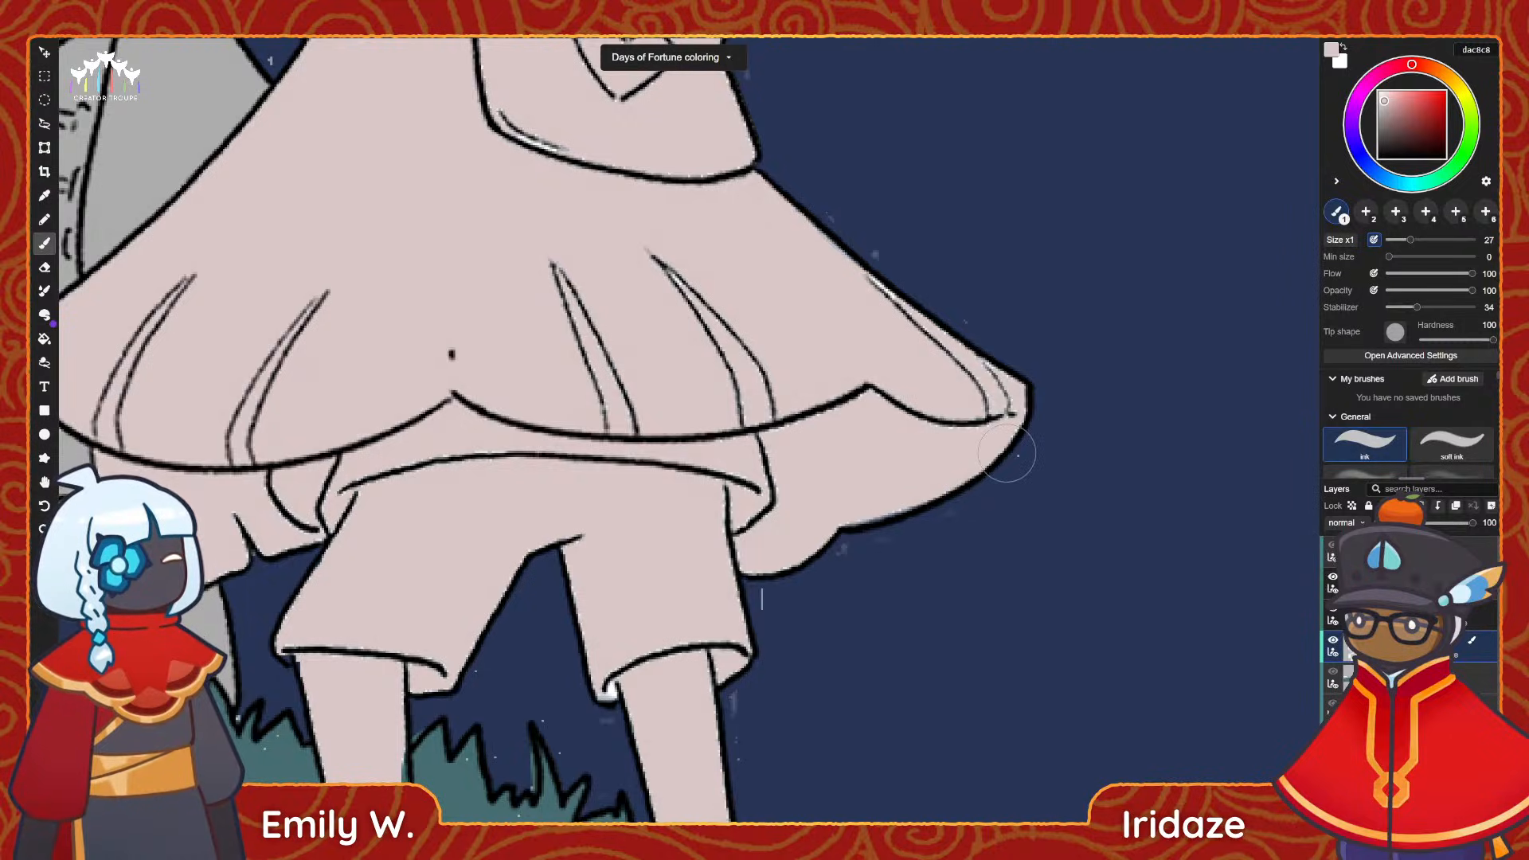
{"action": "left_click", "coordinate": [1331, 559]}
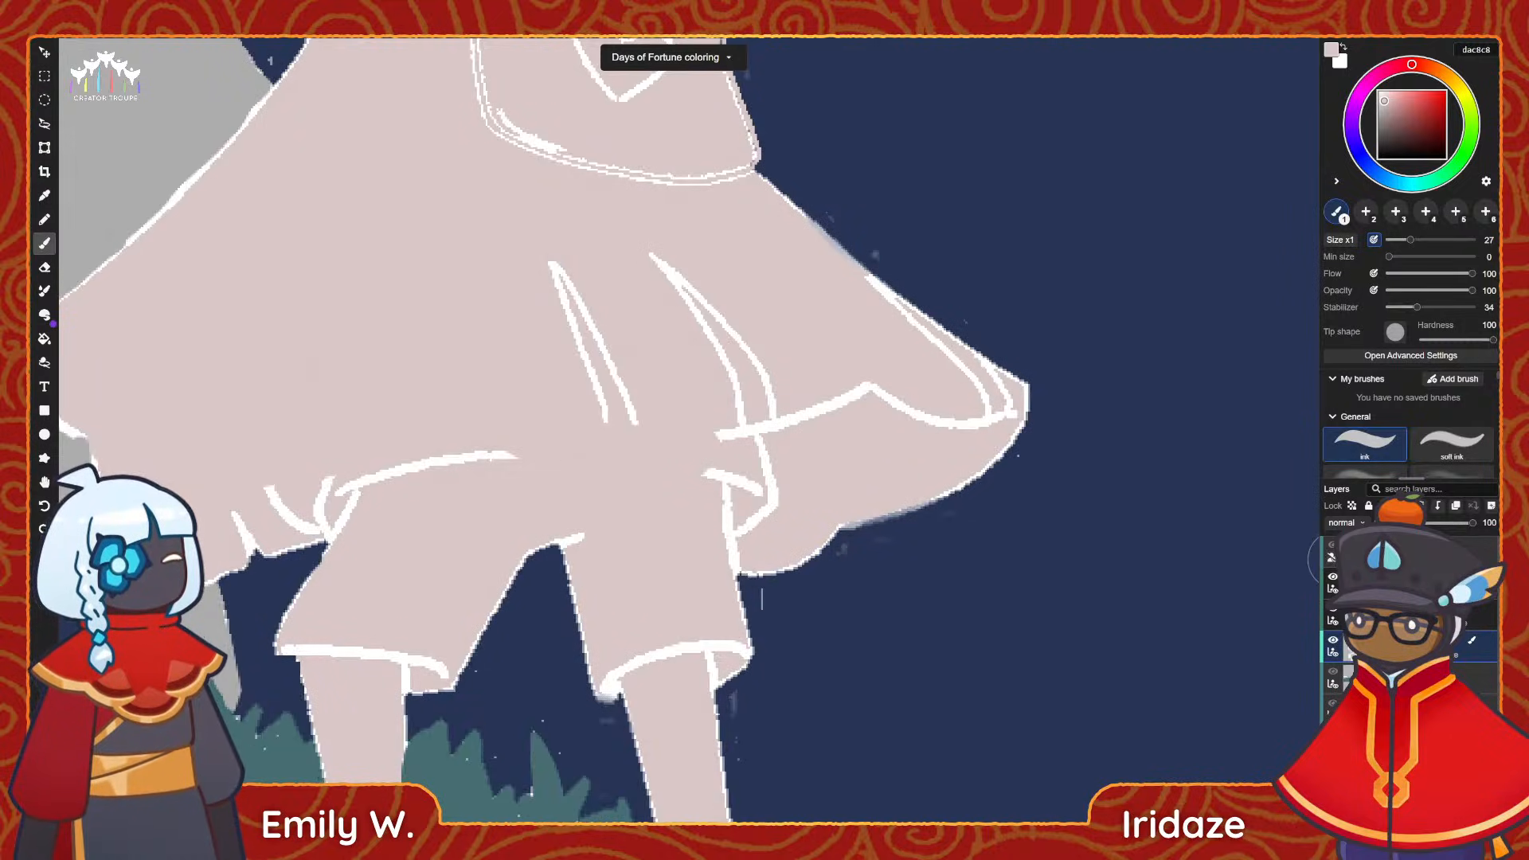
{"action": "mouse_move", "coordinate": [627, 250]}
{"action": "left_mouse_down"}
{"action": "mouse_move", "coordinate": [547, 239]}
{"action": "mouse_move", "coordinate": [740, 422]}
{"action": "mouse_move", "coordinate": [661, 263]}
{"action": "mouse_move", "coordinate": [731, 453]}
{"action": "mouse_move", "coordinate": [765, 486]}
{"action": "left_mouse_up"}
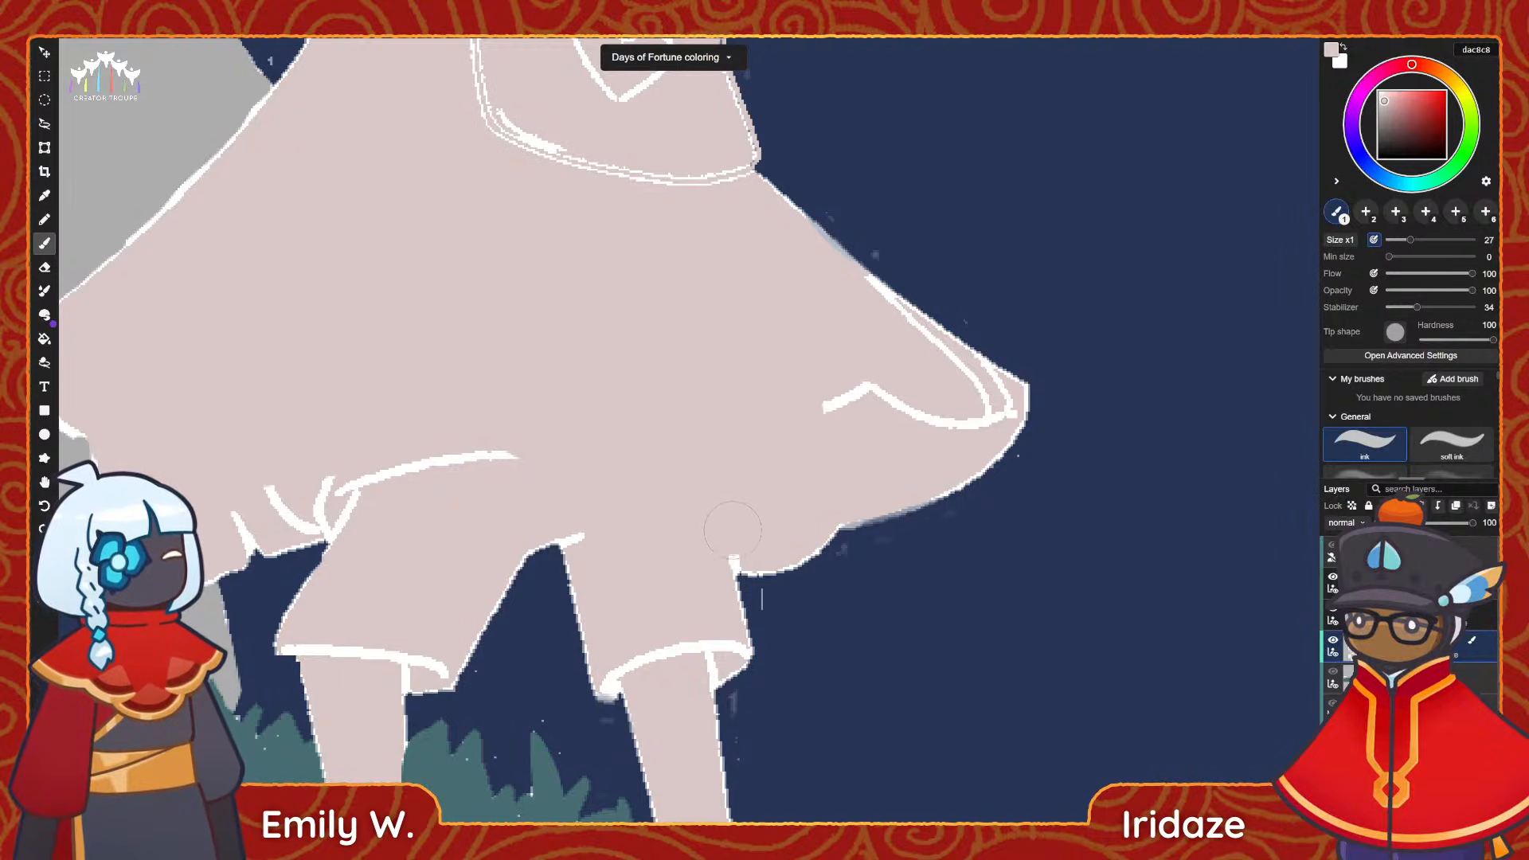
{"action": "mouse_move", "coordinate": [862, 435]}
{"action": "left_mouse_down"}
{"action": "mouse_move", "coordinate": [963, 414]}
{"action": "mouse_move", "coordinate": [955, 377]}
{"action": "mouse_move", "coordinate": [864, 307]}
{"action": "left_mouse_up"}
Paint over the white gaps at the shorts' waistband, the gathered cloth beside it and the first leg's cuff.
{"action": "key", "text": "space"}
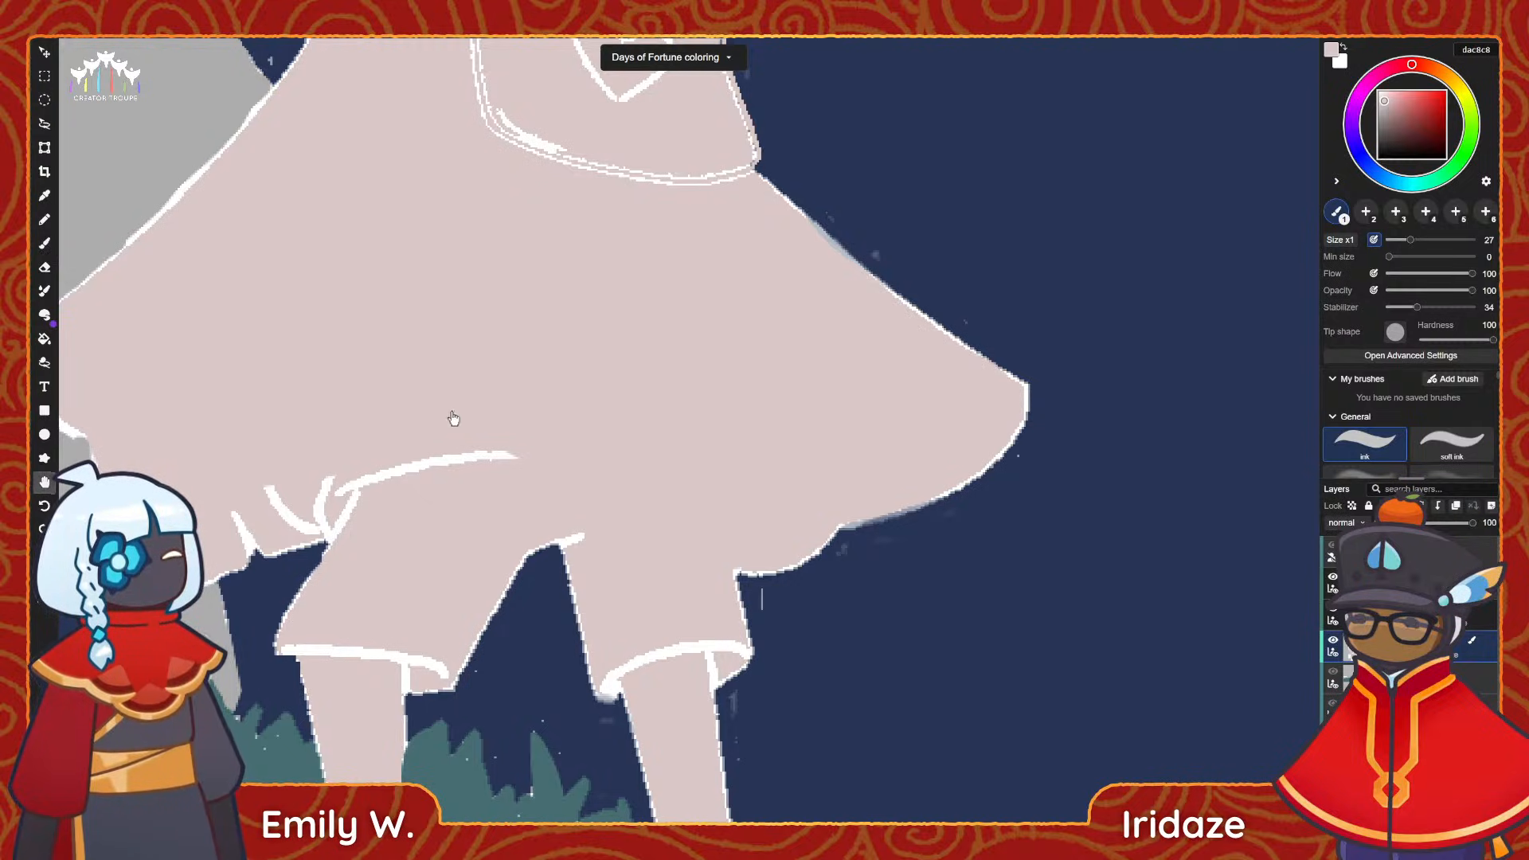
{"action": "left_click_drag", "start_coordinate": [452, 416], "coordinate": [585, 393]}
{"action": "mouse_move", "coordinate": [671, 422]}
{"action": "left_mouse_down"}
{"action": "mouse_move", "coordinate": [503, 436]}
{"action": "mouse_move", "coordinate": [350, 481]}
{"action": "mouse_move", "coordinate": [384, 517]}
{"action": "mouse_move", "coordinate": [425, 487]}
{"action": "mouse_move", "coordinate": [538, 460]}
{"action": "left_mouse_up"}
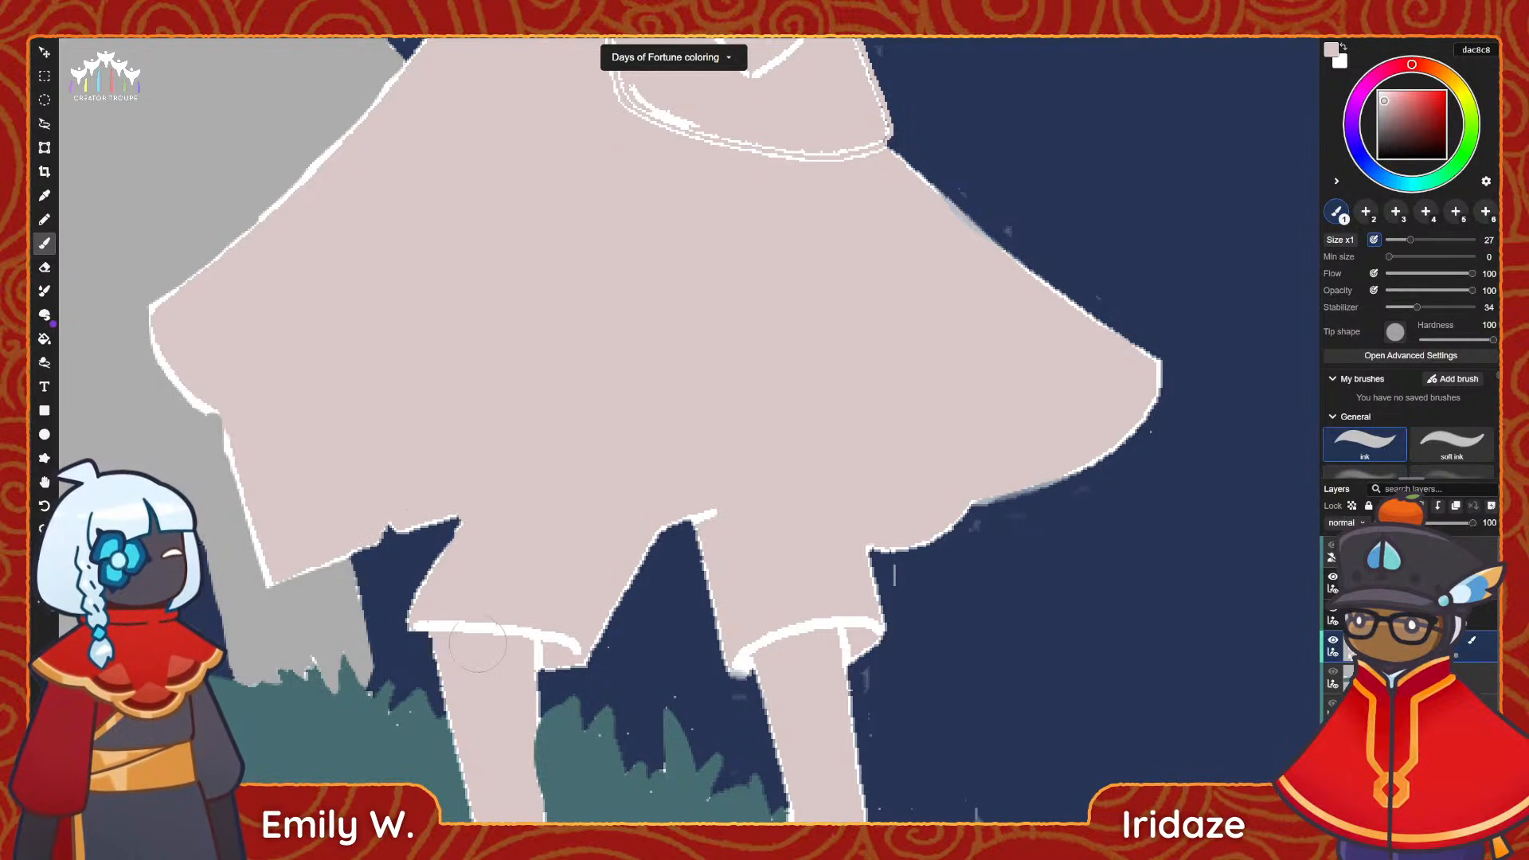
{"action": "mouse_move", "coordinate": [478, 644]}
{"action": "left_mouse_down"}
{"action": "mouse_move", "coordinate": [436, 629]}
{"action": "mouse_move", "coordinate": [509, 646]}
{"action": "left_mouse_up"}
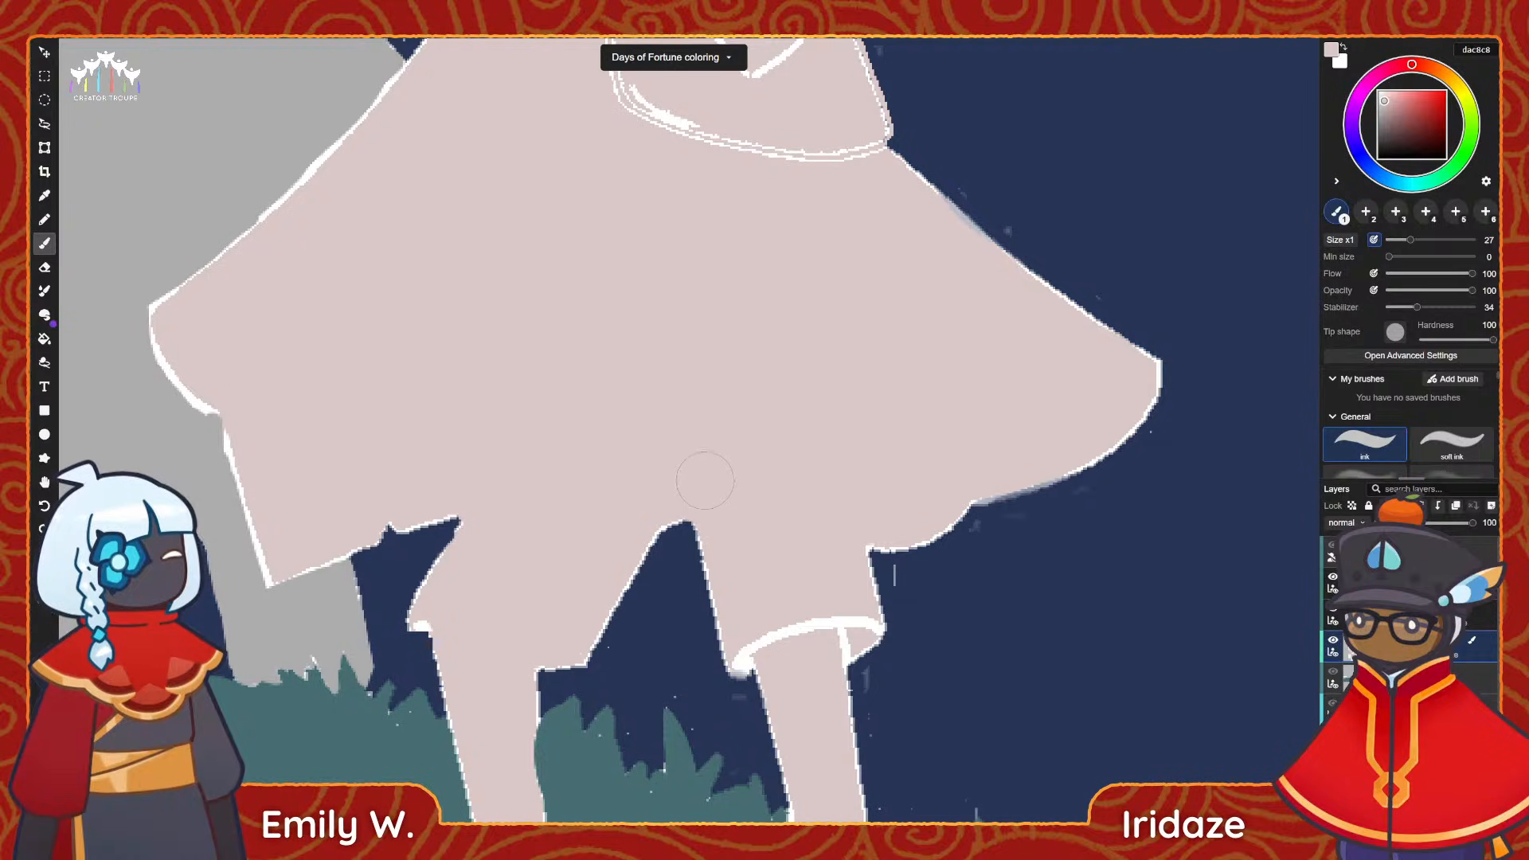
Paint over the white gaps on the other leg's cuff, touching up its corners with a size 12 brush.
{"action": "key", "text": "space"}
{"action": "mouse_move", "coordinate": [773, 632]}
{"action": "left_mouse_down"}
{"action": "mouse_move", "coordinate": [797, 628]}
{"action": "mouse_move", "coordinate": [742, 552]}
{"action": "mouse_move", "coordinate": [761, 566]}
{"action": "left_mouse_up"}
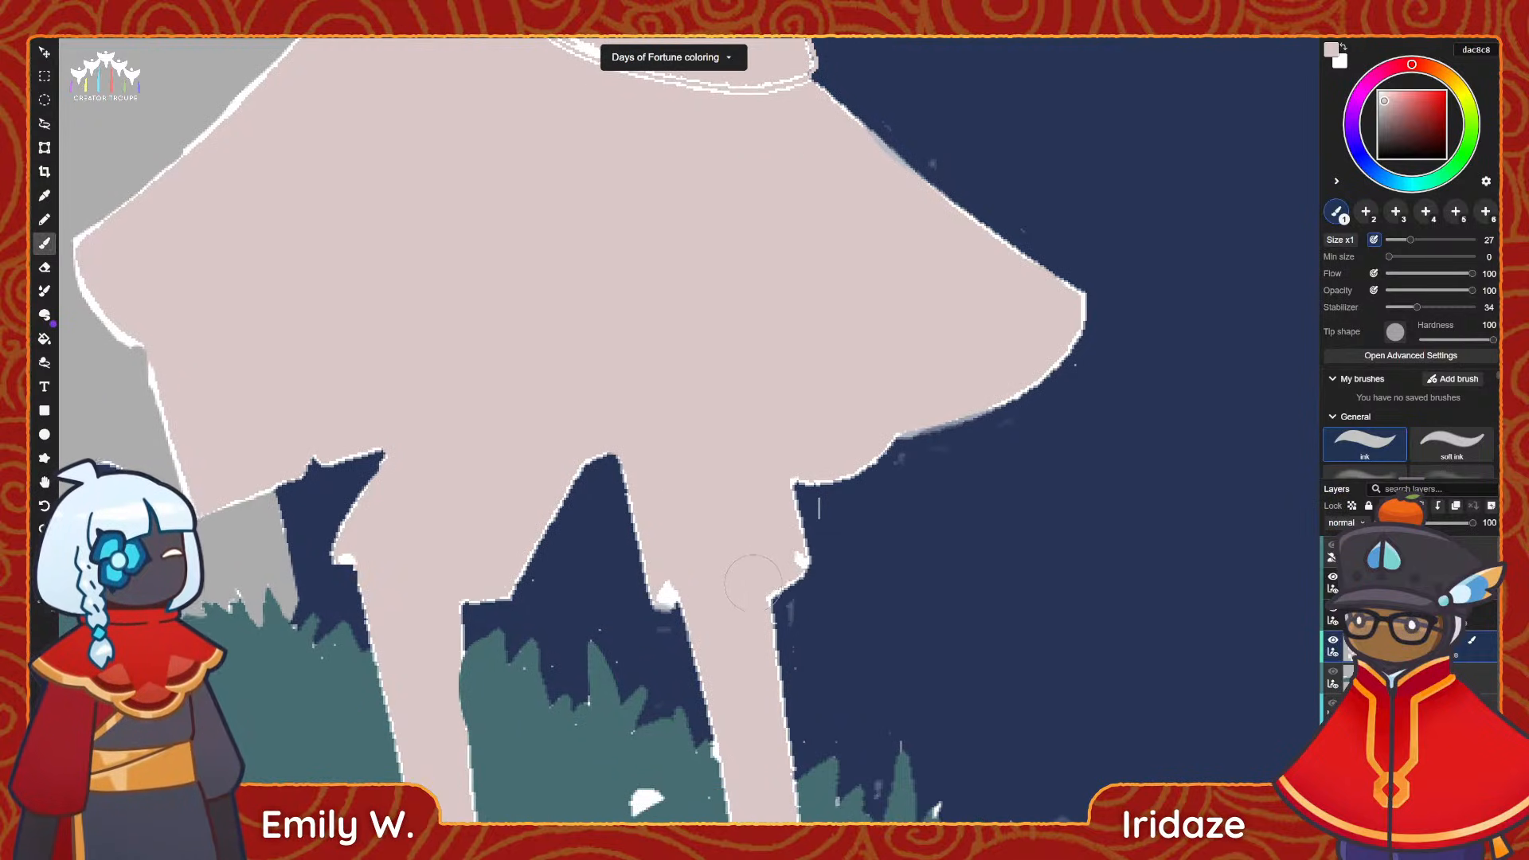
{"action": "key", "text": "bracketleft"}
{"action": "key", "text": "bracketleft"}
{"action": "left_click_drag", "start_coordinate": [669, 598], "coordinate": [661, 588]}
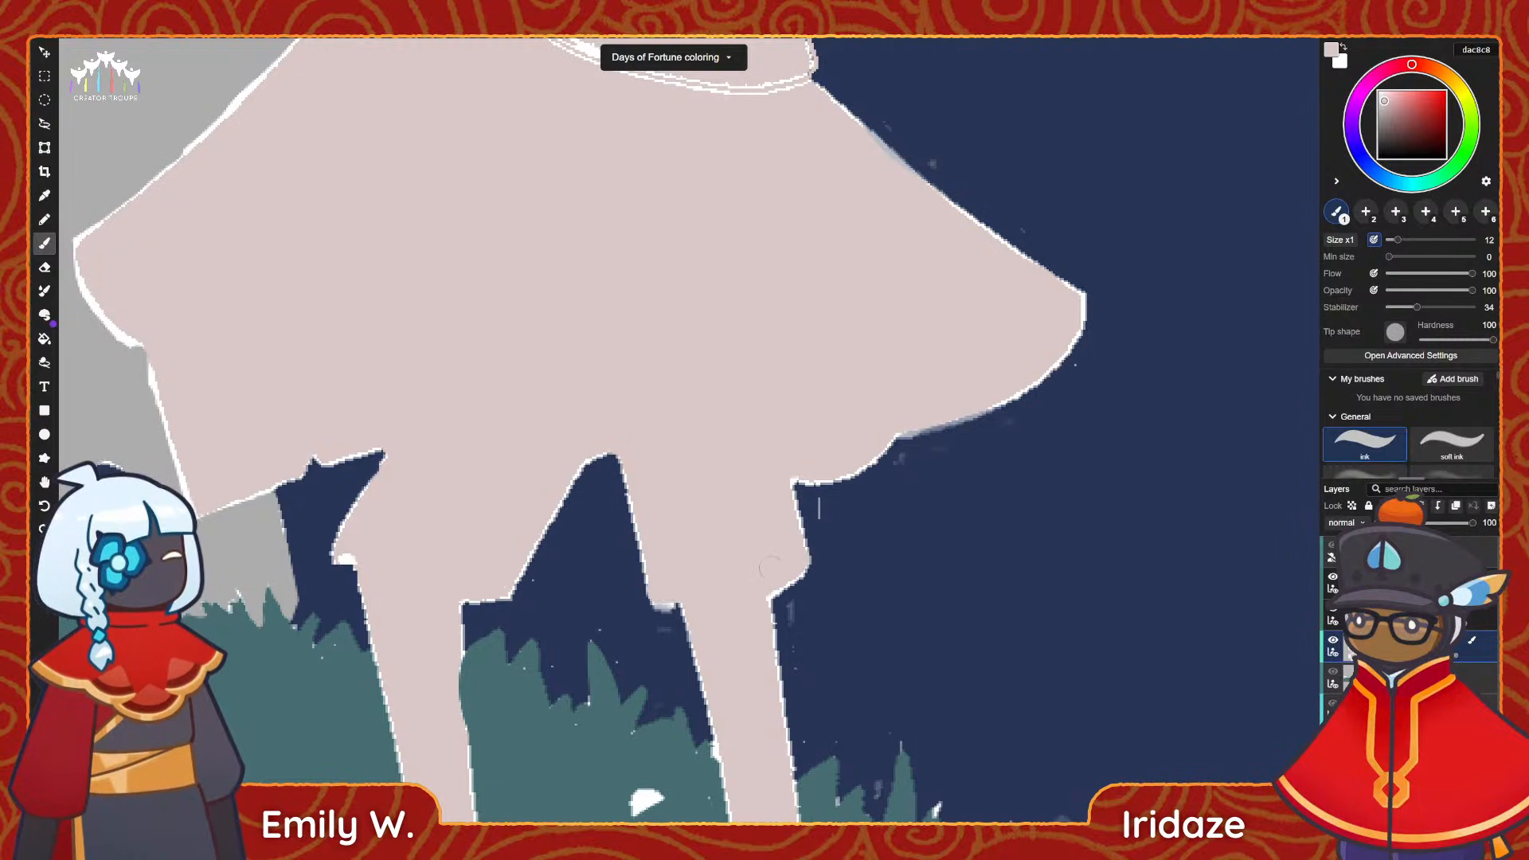
Paint over the white outlines of the backpack and its heart with a size 16 brush.
{"action": "scroll", "coordinate": [599, 361], "scroll_direction": "up", "scroll_amount": 3}
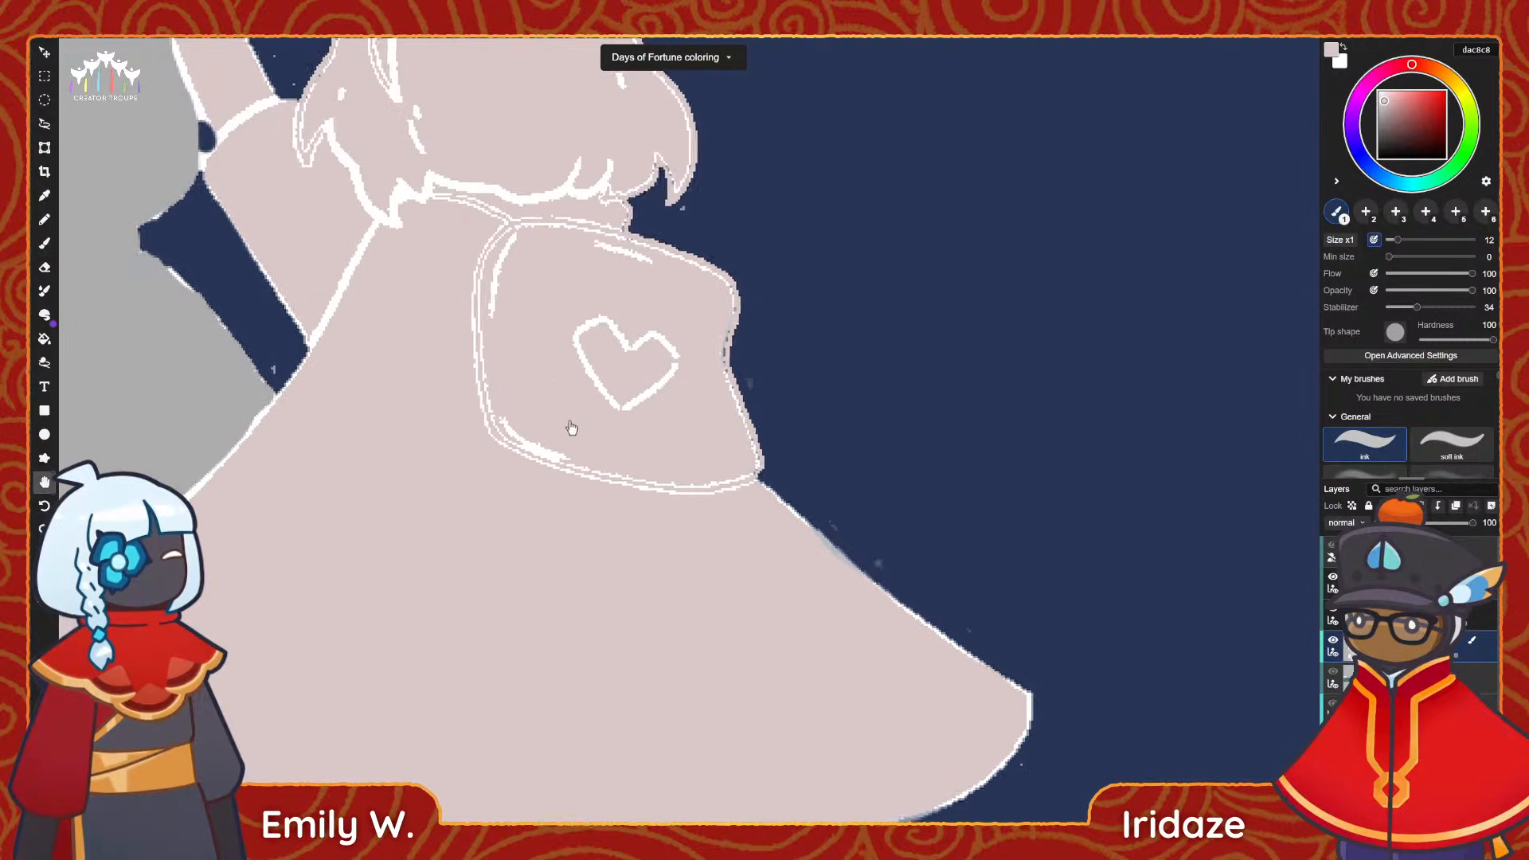
{"action": "key", "text": "]"}
{"action": "mouse_move", "coordinate": [525, 211]}
{"action": "left_mouse_down"}
{"action": "mouse_move", "coordinate": [479, 307]}
{"action": "mouse_move", "coordinate": [484, 355]}
{"action": "left_mouse_up"}
{"action": "left_click_drag", "start_coordinate": [510, 457], "coordinate": [669, 491]}
{"action": "left_click_drag", "start_coordinate": [581, 322], "coordinate": [611, 404]}
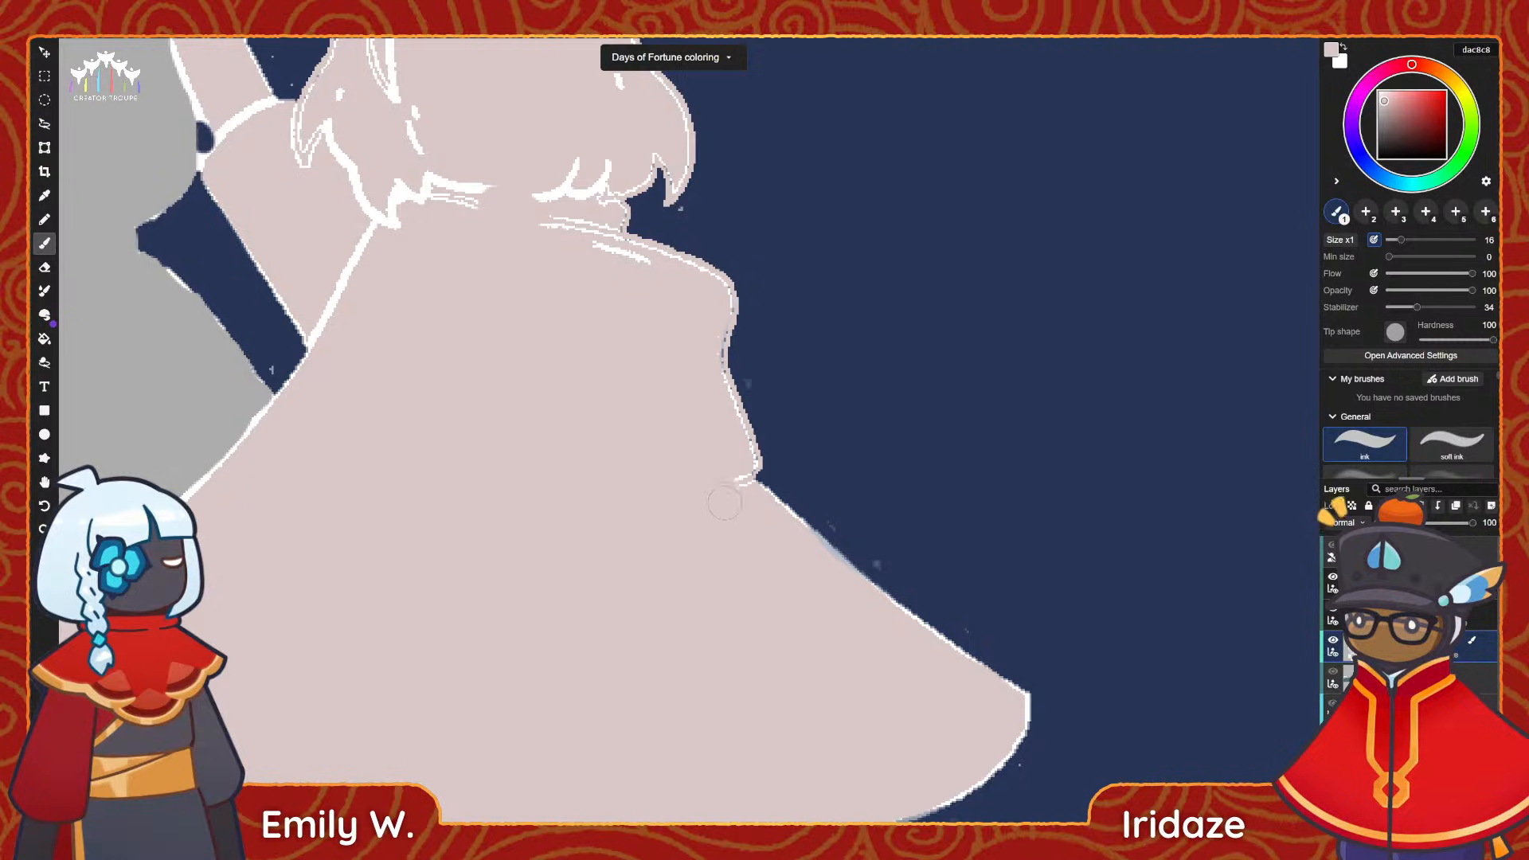
{"action": "mouse_move", "coordinate": [724, 503]}
{"action": "left_mouse_down"}
{"action": "mouse_move", "coordinate": [743, 456]}
{"action": "mouse_move", "coordinate": [710, 339]}
{"action": "left_mouse_up"}
{"action": "middle_click_drag", "start_coordinate": [686, 324], "coordinate": [643, 390]}
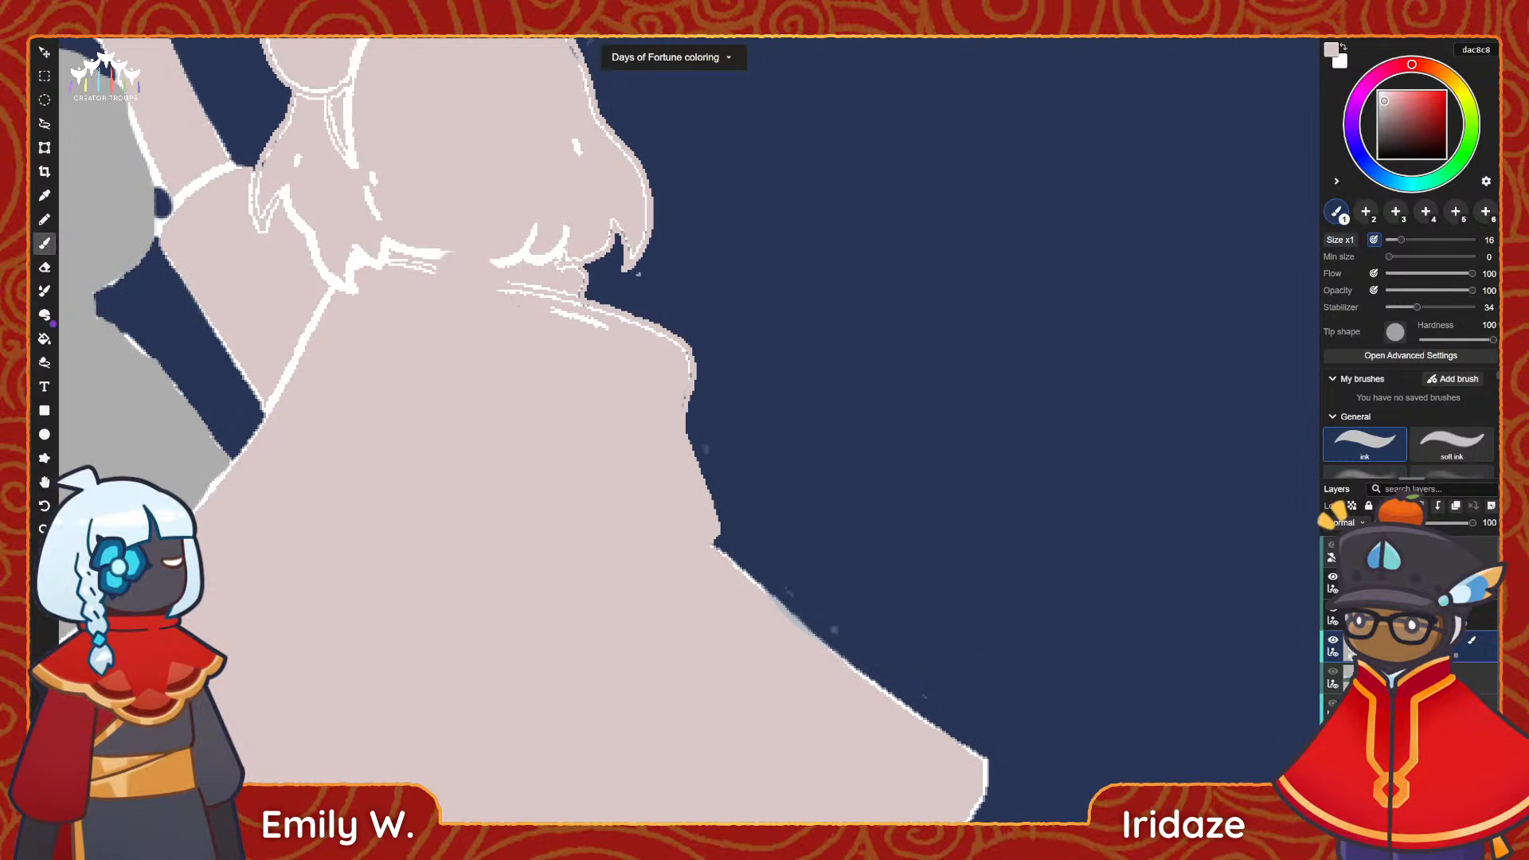
Paint over the white gaps at the collar, the hair's lower edge, the cape's shoulder and the inner hair and bow lines.
{"action": "mouse_move", "coordinate": [457, 256]}
{"action": "left_mouse_down"}
{"action": "mouse_move", "coordinate": [540, 279]}
{"action": "mouse_move", "coordinate": [560, 267]}
{"action": "mouse_move", "coordinate": [556, 315]}
{"action": "mouse_move", "coordinate": [635, 350]}
{"action": "left_mouse_up"}
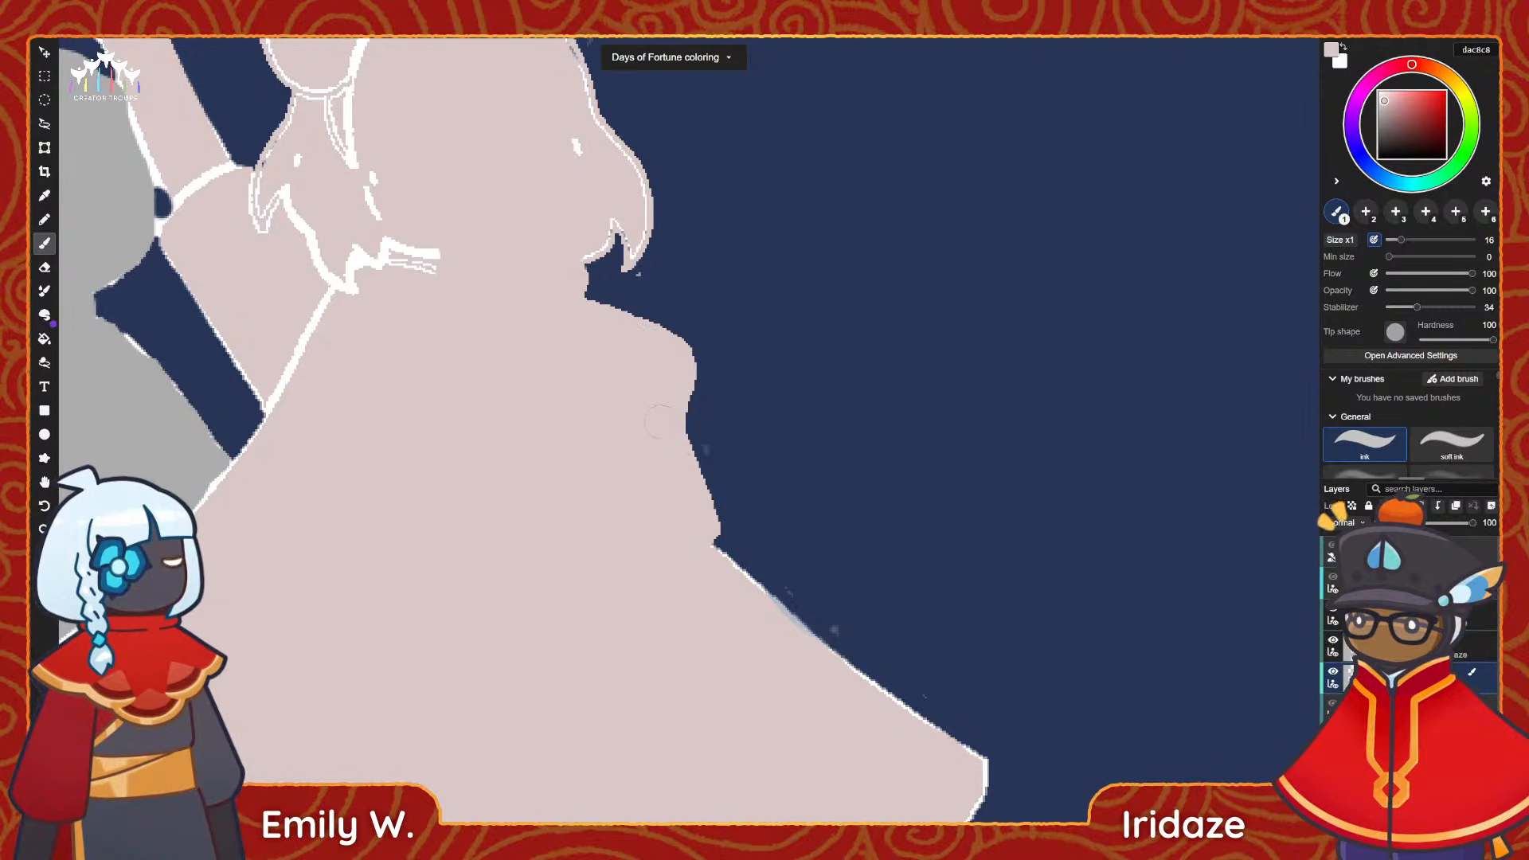
{"action": "mouse_move", "coordinate": [430, 281]}
{"action": "left_mouse_down"}
{"action": "mouse_move", "coordinate": [480, 323]}
{"action": "mouse_move", "coordinate": [431, 298]}
{"action": "mouse_move", "coordinate": [367, 397]}
{"action": "left_mouse_up"}
{"action": "mouse_move", "coordinate": [368, 312]}
{"action": "left_mouse_down"}
{"action": "mouse_move", "coordinate": [338, 253]}
{"action": "mouse_move", "coordinate": [312, 269]}
{"action": "mouse_move", "coordinate": [305, 235]}
{"action": "mouse_move", "coordinate": [396, 193]}
{"action": "mouse_move", "coordinate": [422, 252]}
{"action": "mouse_move", "coordinate": [388, 131]}
{"action": "mouse_move", "coordinate": [360, 155]}
{"action": "mouse_move", "coordinate": [385, 247]}
{"action": "mouse_move", "coordinate": [367, 316]}
{"action": "left_mouse_up"}
{"action": "mouse_move", "coordinate": [356, 269]}
{"action": "left_mouse_down"}
{"action": "mouse_move", "coordinate": [367, 230]}
{"action": "mouse_move", "coordinate": [385, 233]}
{"action": "left_mouse_up"}
{"action": "key", "text": "ctrl+z"}
{"action": "left_click_drag", "start_coordinate": [434, 182], "coordinate": [340, 244]}
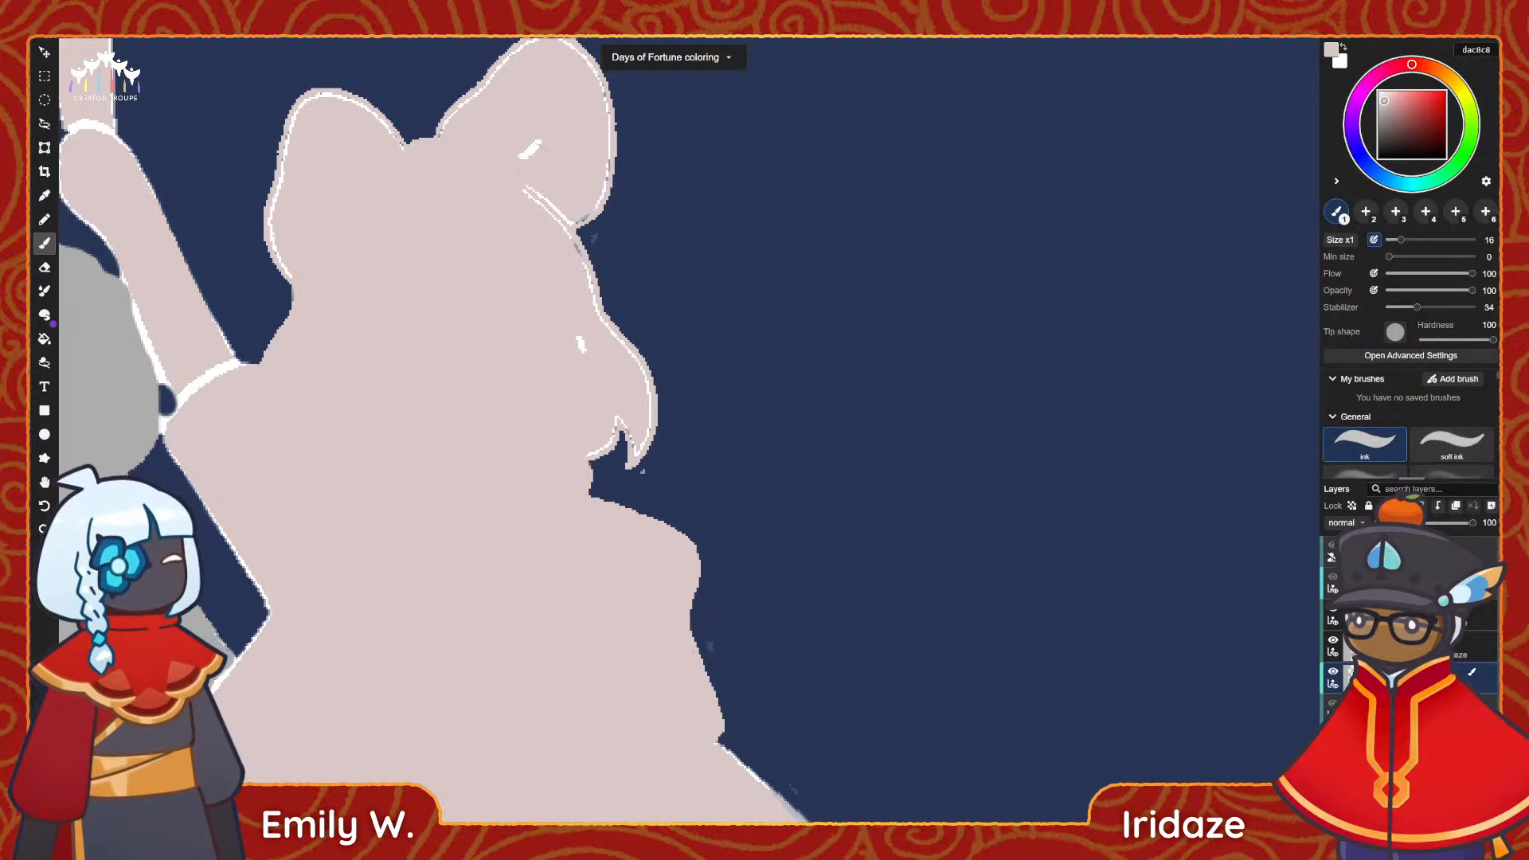
Cover the white gaps between bow and hair and along the outer hair lock, using a size 6 brush for the lock.
{"action": "left_click_drag", "start_coordinate": [554, 244], "coordinate": [585, 414]}
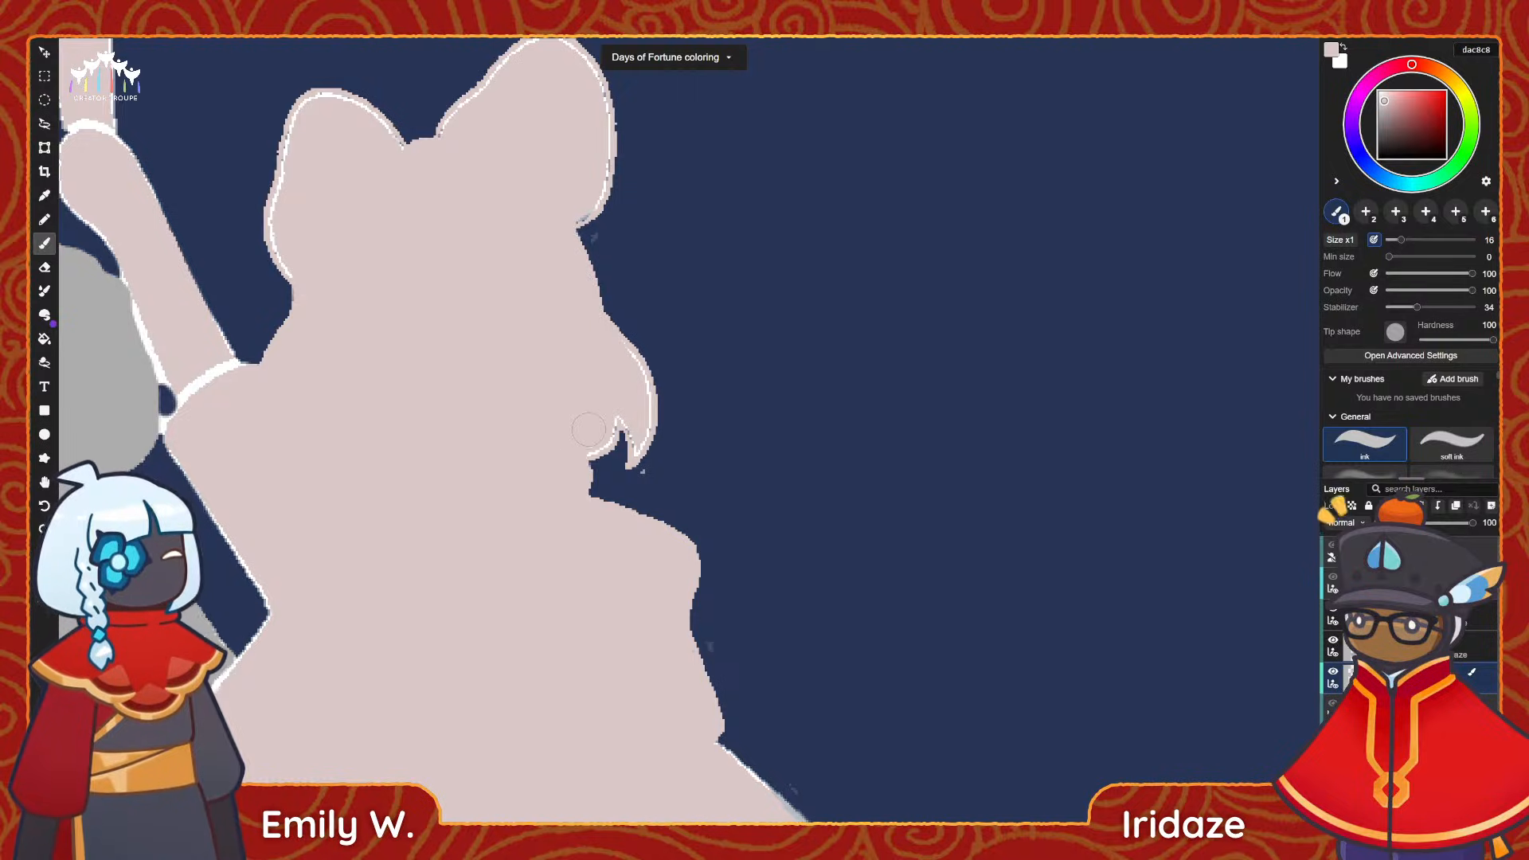
{"action": "left_click_drag", "start_coordinate": [588, 429], "coordinate": [601, 417]}
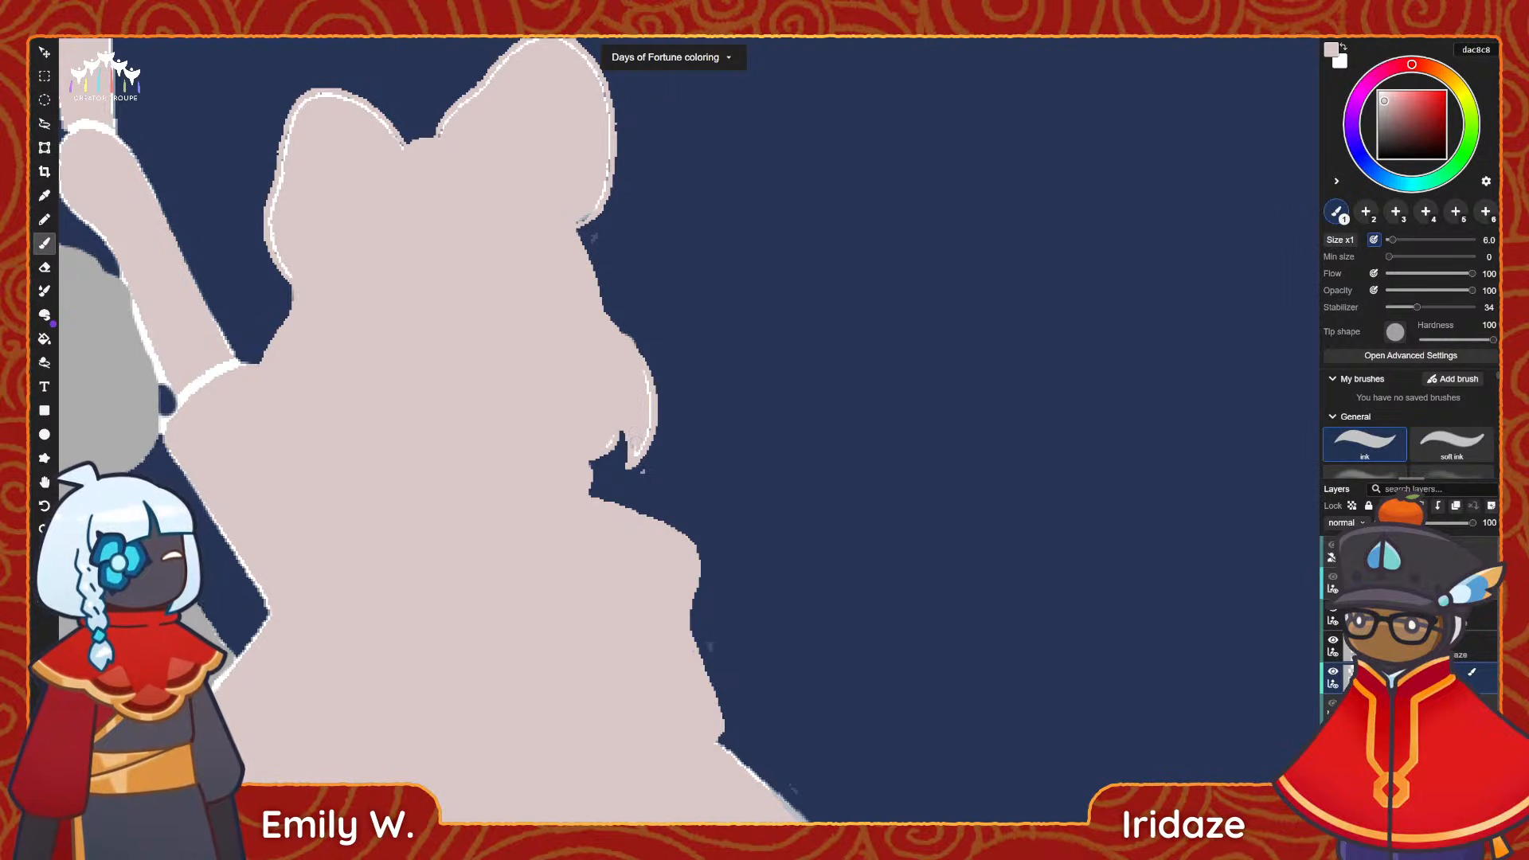
{"action": "left_click_drag", "start_coordinate": [637, 452], "coordinate": [638, 381]}
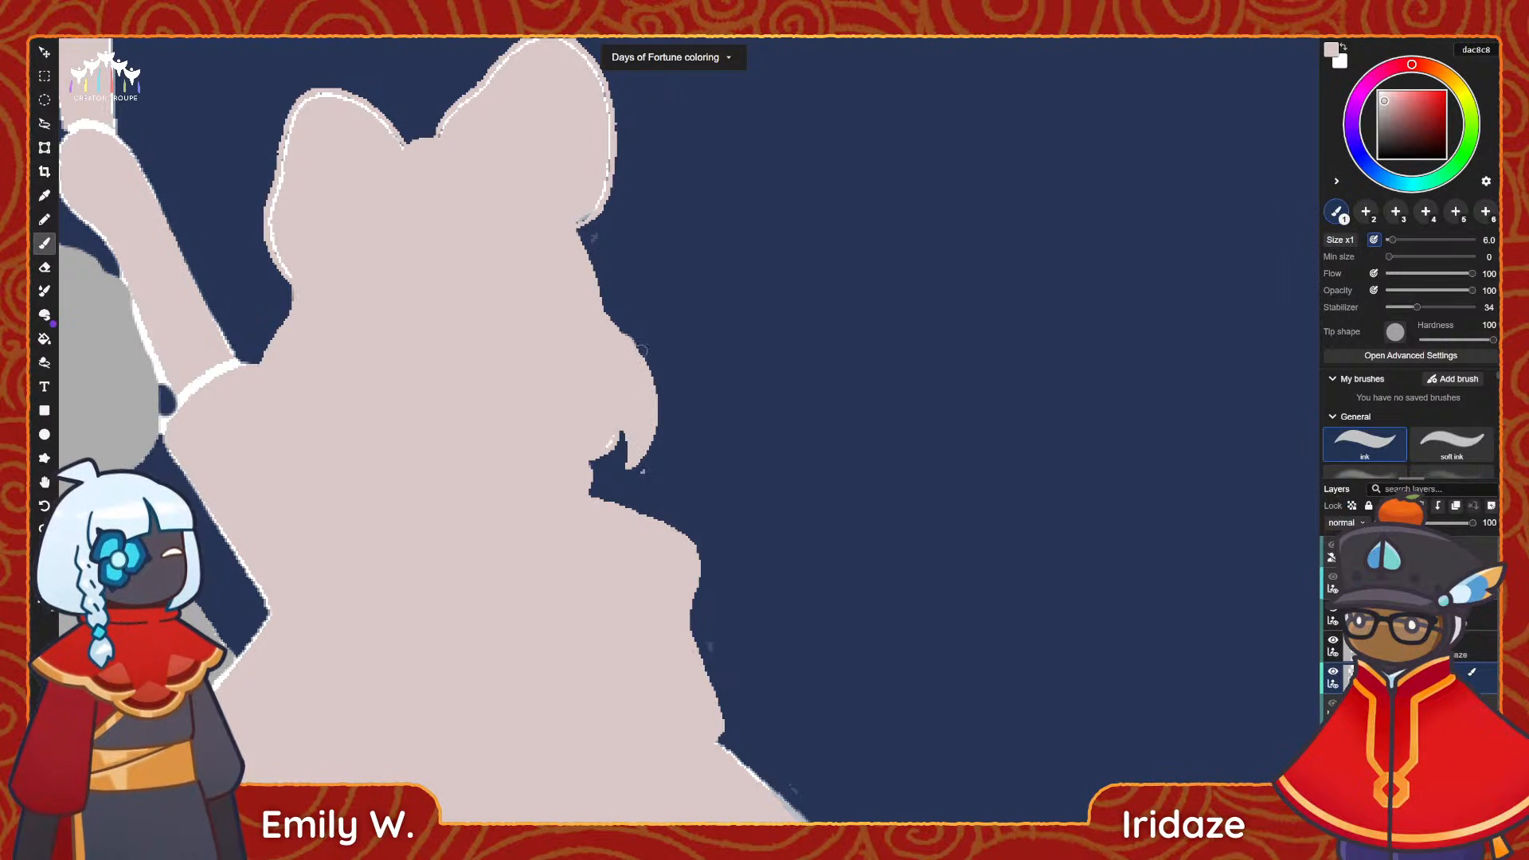
Paint over the white gap where the girl's raised arm meets her sleeve and show the line art again.
{"action": "key", "text": "e"}
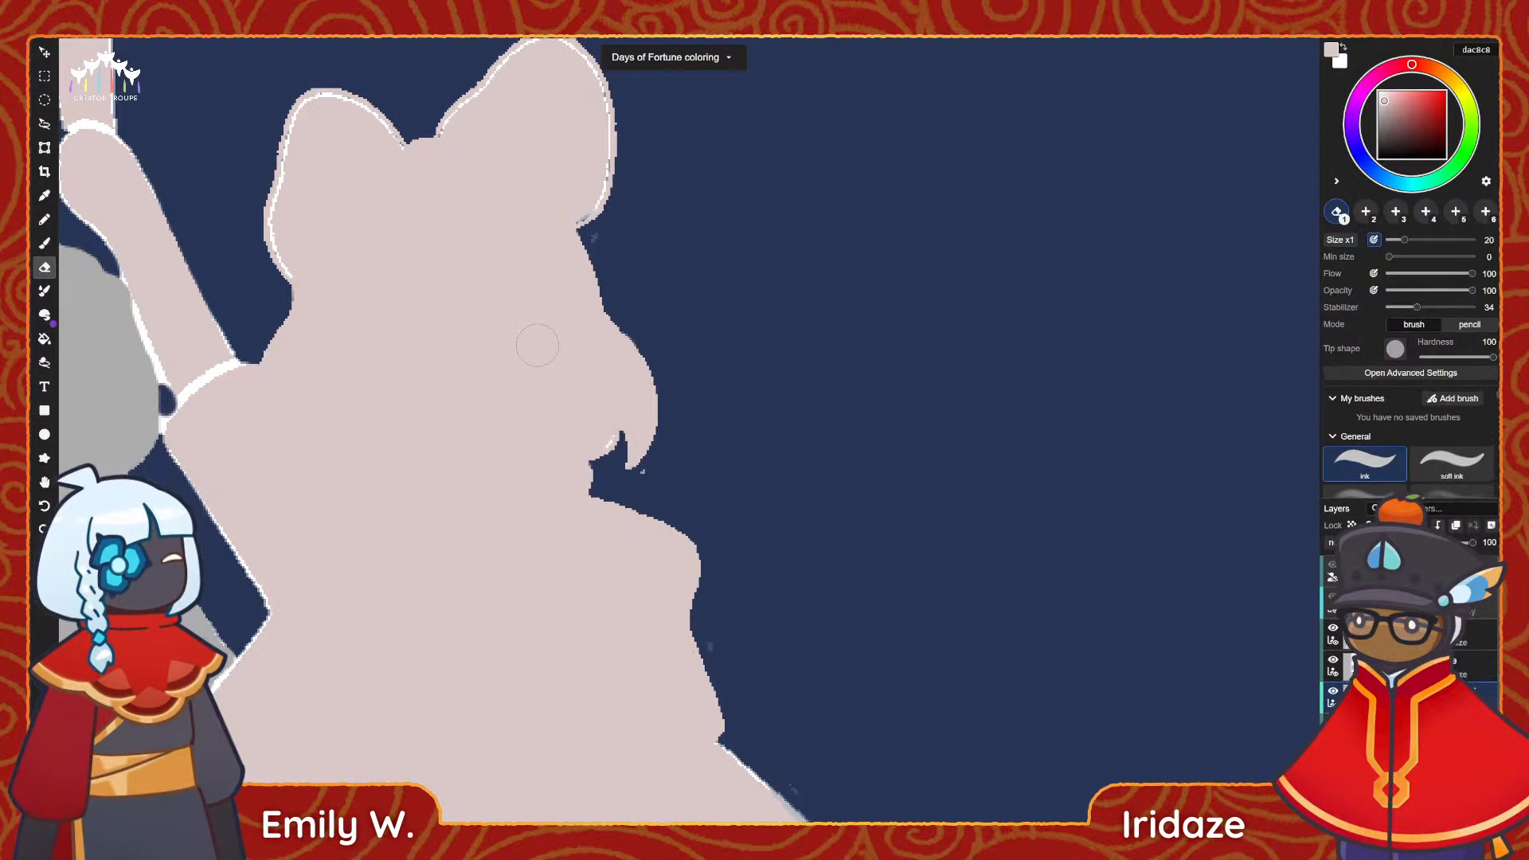
{"action": "key", "text": "b"}
{"action": "mouse_move", "coordinate": [116, 370]}
{"action": "left_mouse_down"}
{"action": "mouse_move", "coordinate": [310, 381]}
{"action": "mouse_move", "coordinate": [339, 368]}
{"action": "mouse_move", "coordinate": [242, 317]}
{"action": "left_mouse_up"}
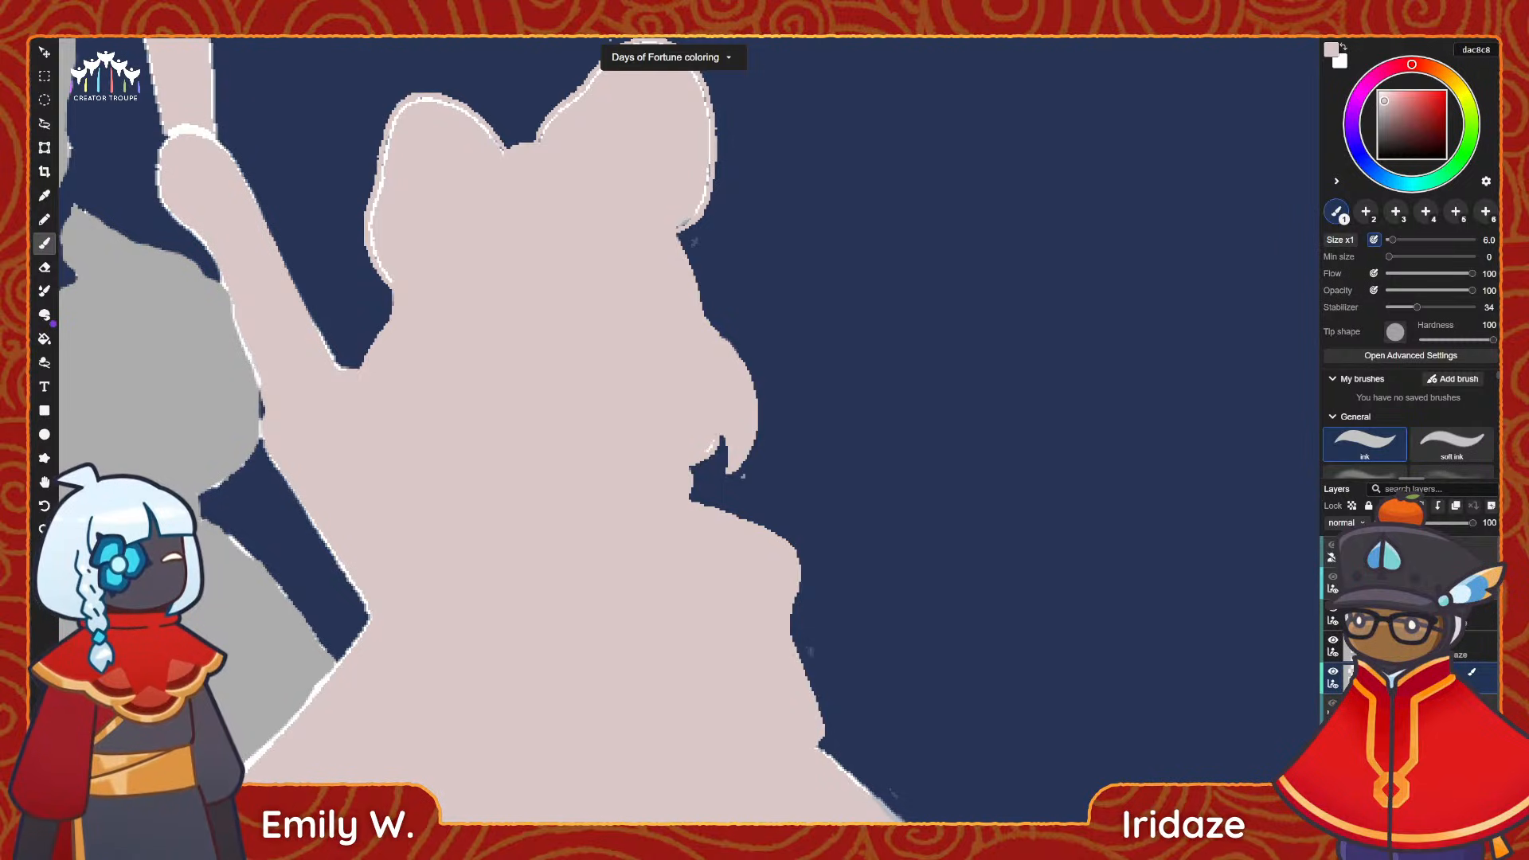
{"action": "left_click", "coordinate": [1331, 559]}
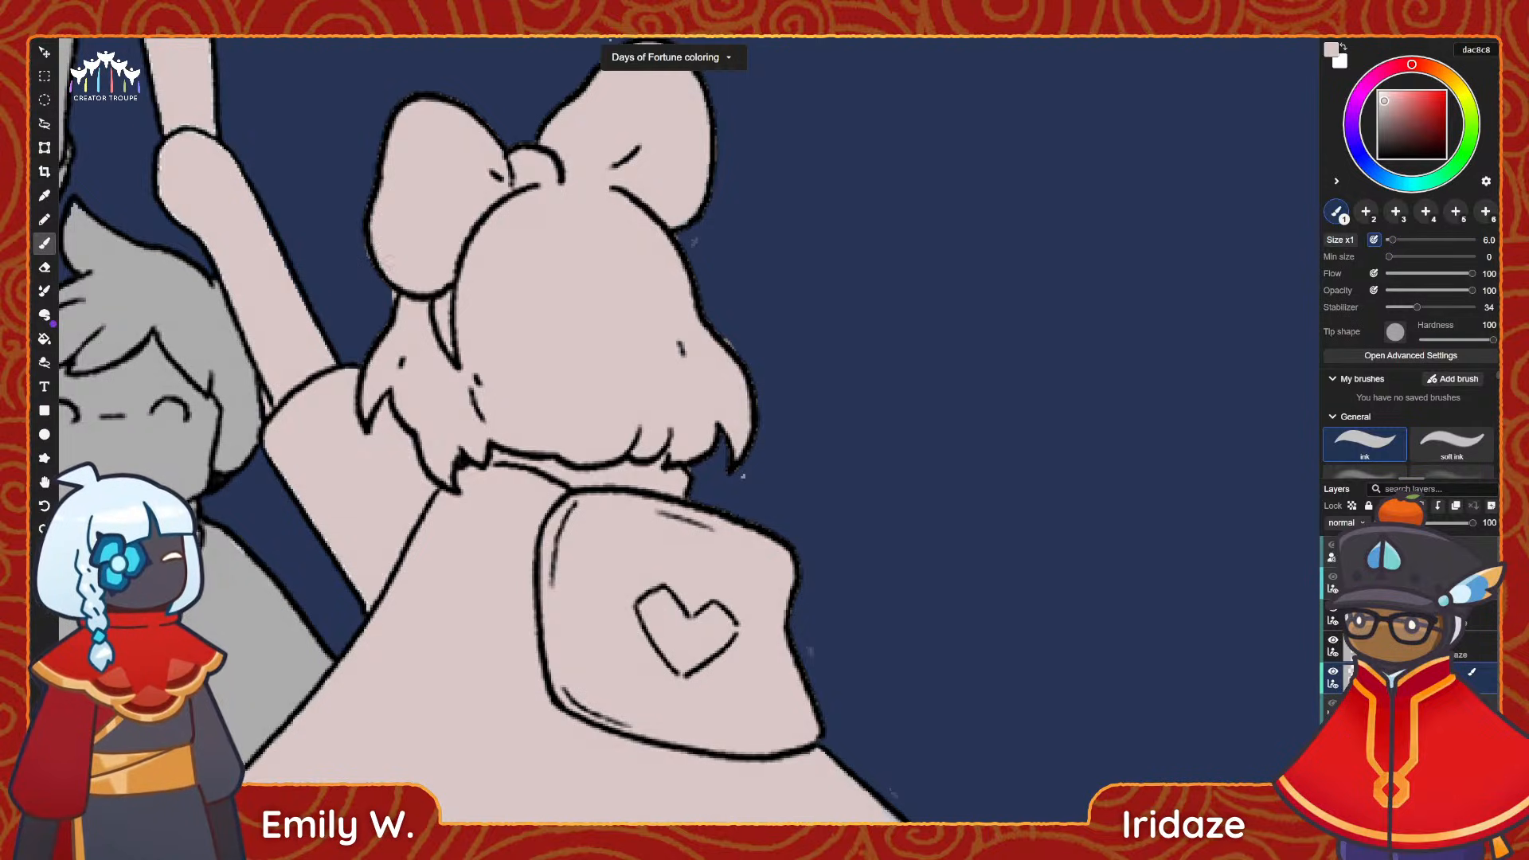
Examine the girl's pale pink base fill from bow to feet, first as a whole and then up close at the cape.
{"action": "left_click_drag", "start_coordinate": [526, 248], "coordinate": [484, 327]}
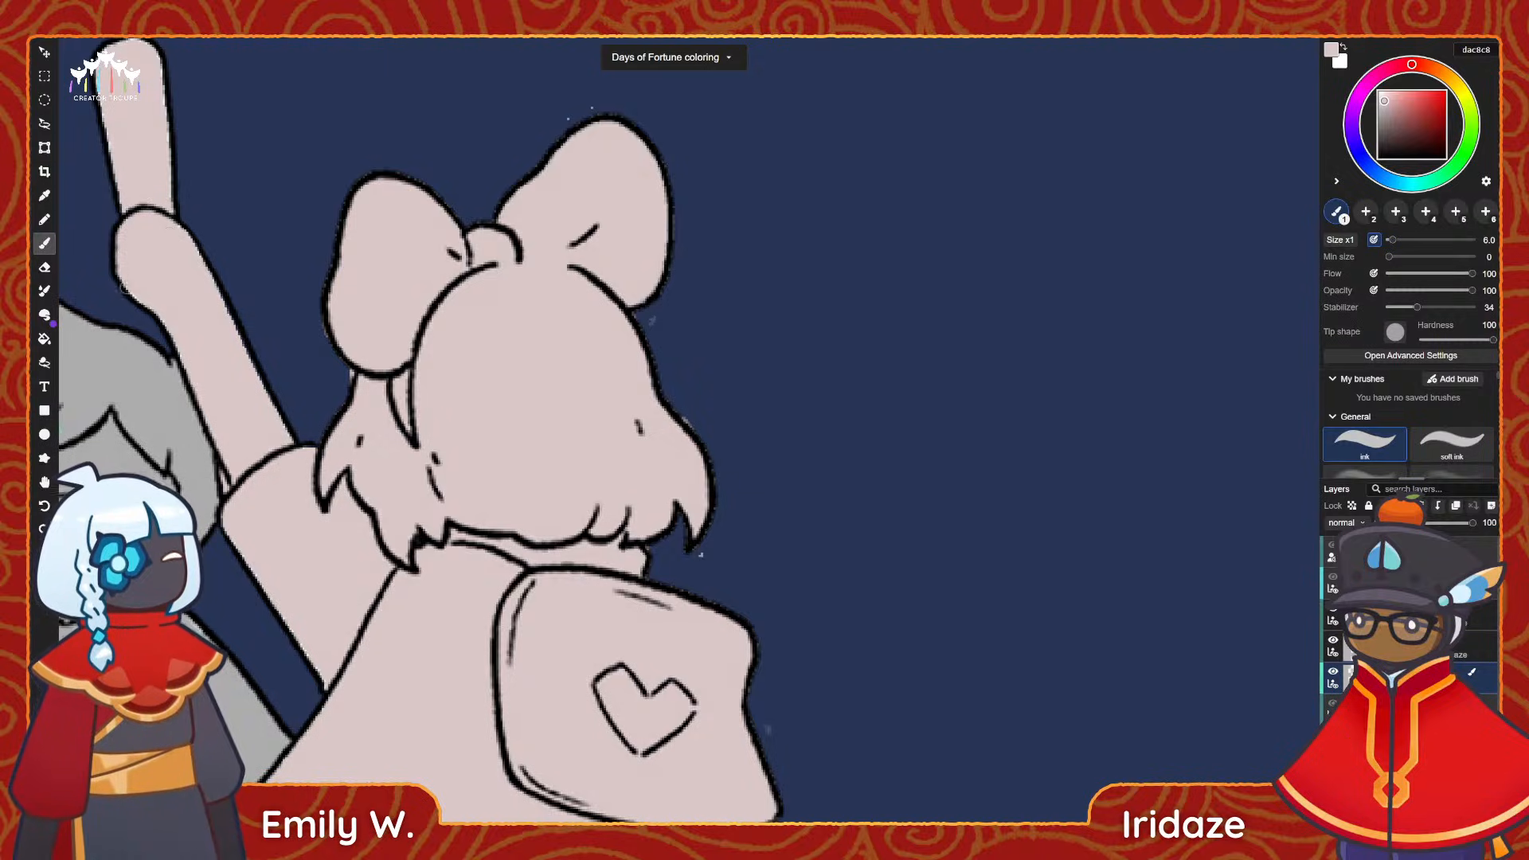
{"action": "key", "text": "e"}
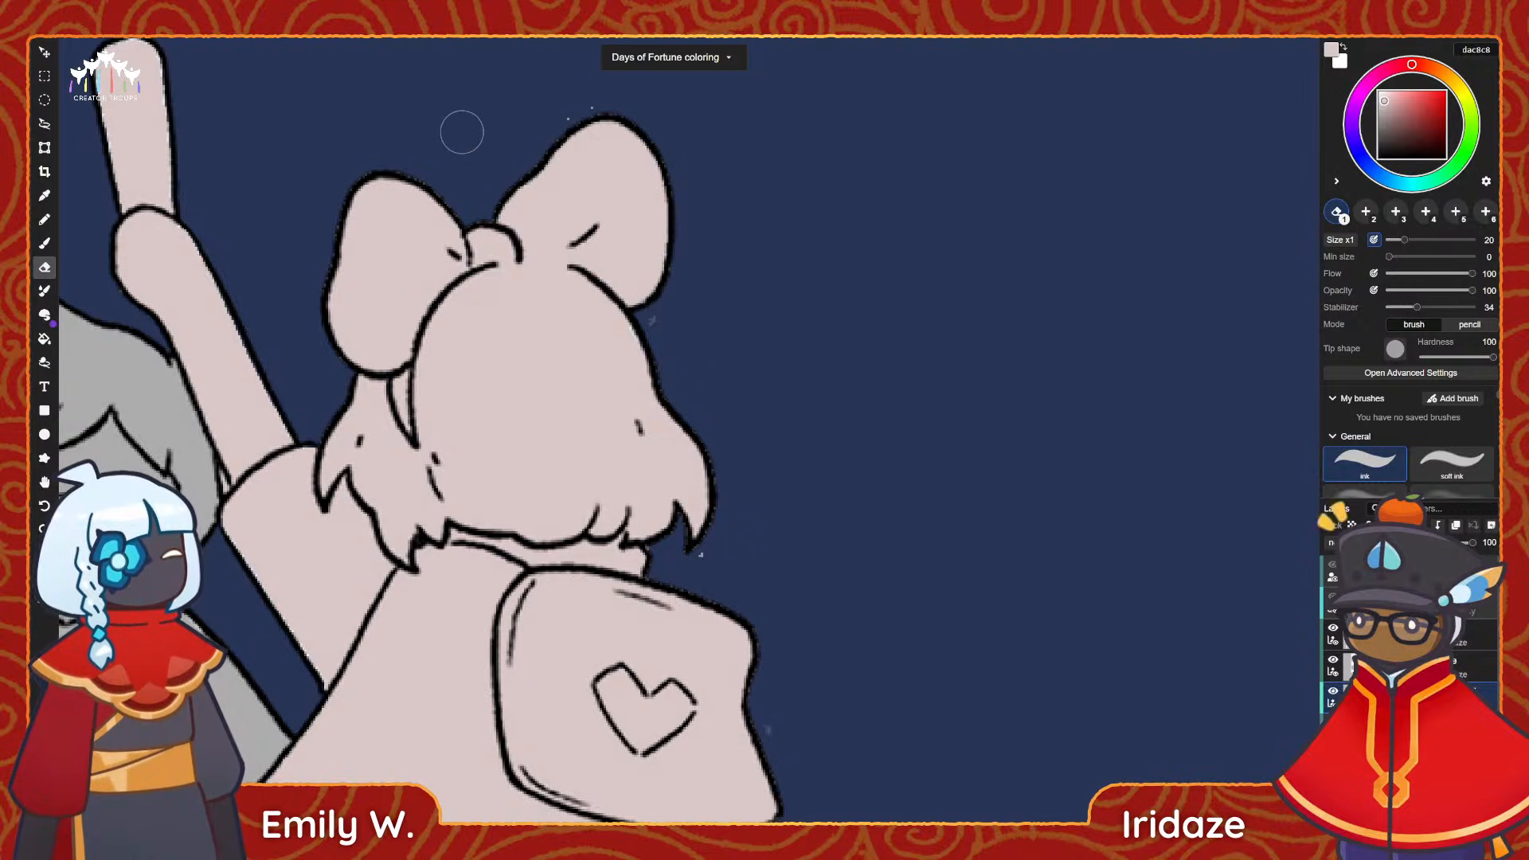
{"action": "scroll", "coordinate": [863, 700], "scroll_direction": "down", "scroll_amount": 6, "text": "alt"}
{"action": "mouse_move", "coordinate": [699, 707]}
{"action": "left_mouse_down"}
{"action": "mouse_move", "coordinate": [682, 559]}
{"action": "mouse_move", "coordinate": [647, 495]}
{"action": "left_mouse_up"}
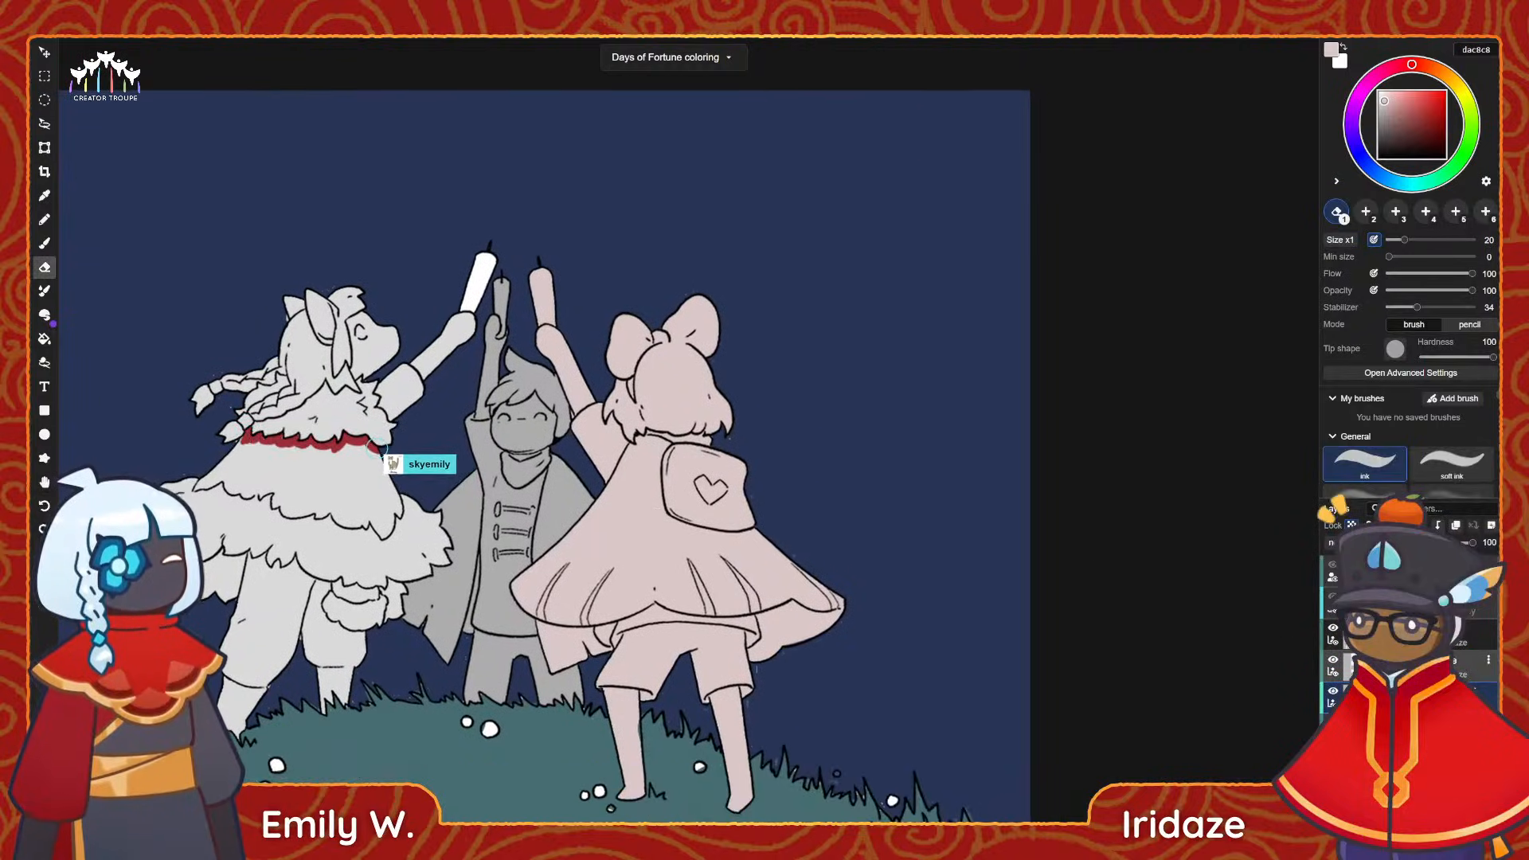
{"action": "mouse_move", "coordinate": [374, 450]}
{"action": "left_mouse_down"}
{"action": "mouse_move", "coordinate": [396, 511]}
{"action": "mouse_move", "coordinate": [382, 532]}
{"action": "left_mouse_up"}
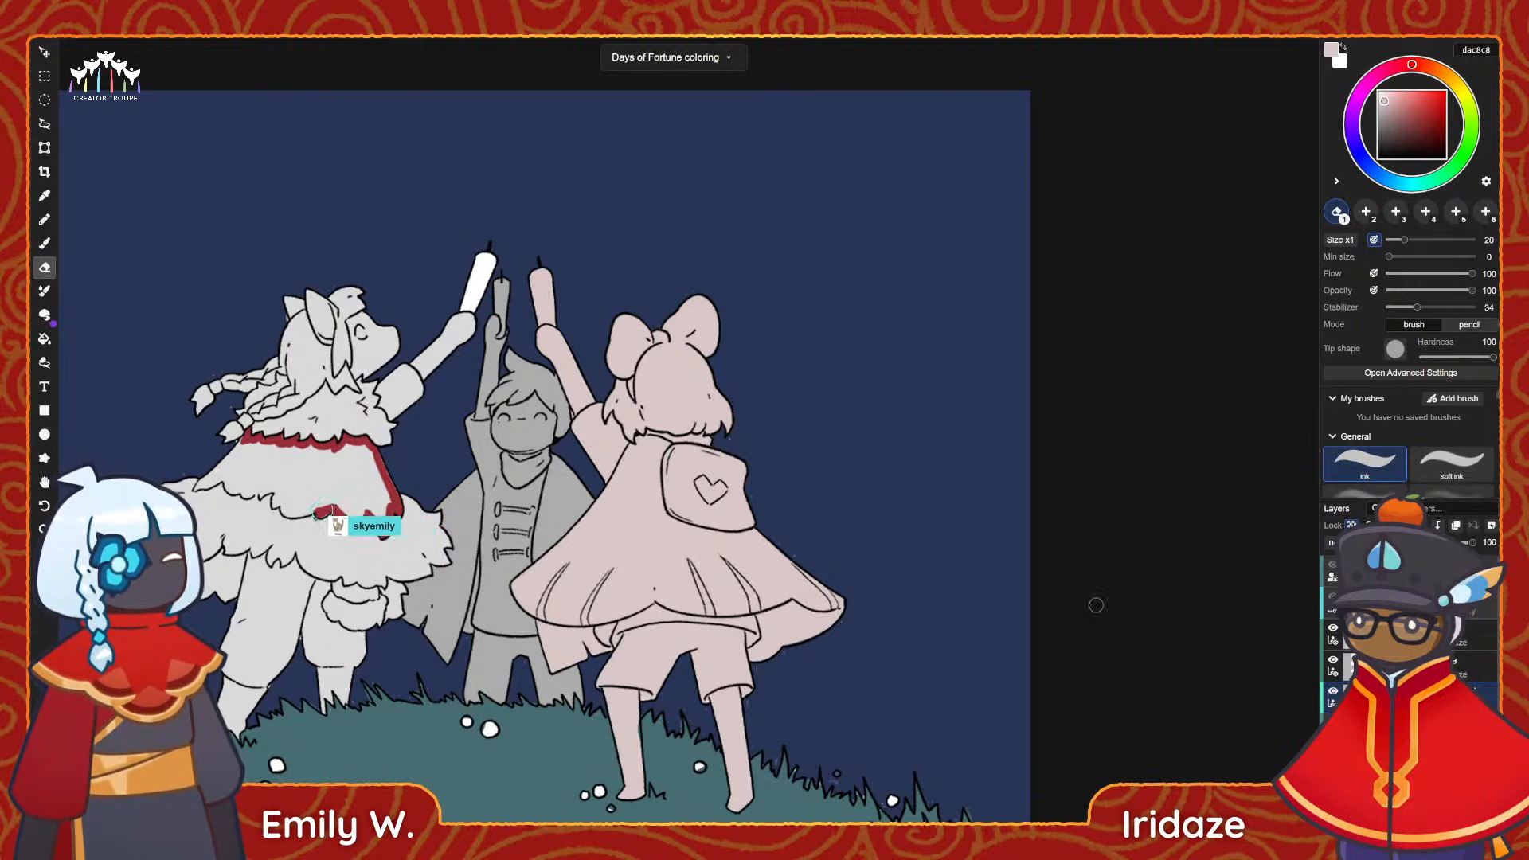
{"action": "key", "text": "space"}
{"action": "left_click_drag", "start_coordinate": [734, 607], "coordinate": [763, 545]}
{"action": "scroll", "coordinate": [764, 545], "scroll_direction": "up", "scroll_amount": 3, "text": "alt"}
{"action": "key", "text": "space"}
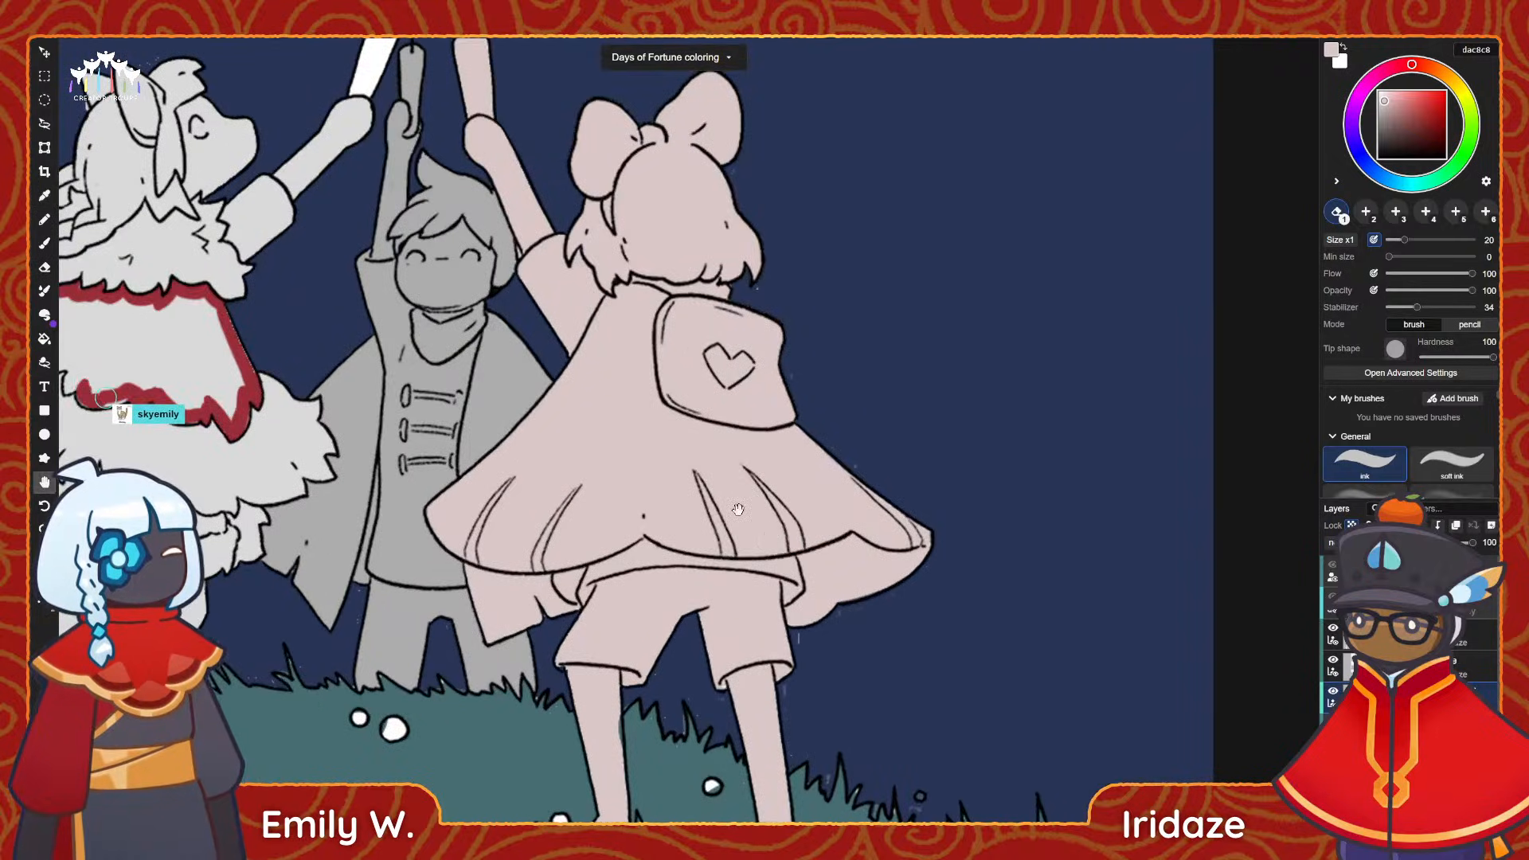
{"action": "scroll", "coordinate": [738, 509], "scroll_direction": "up", "scroll_amount": 3, "text": "alt"}
{"action": "key", "text": "e"}
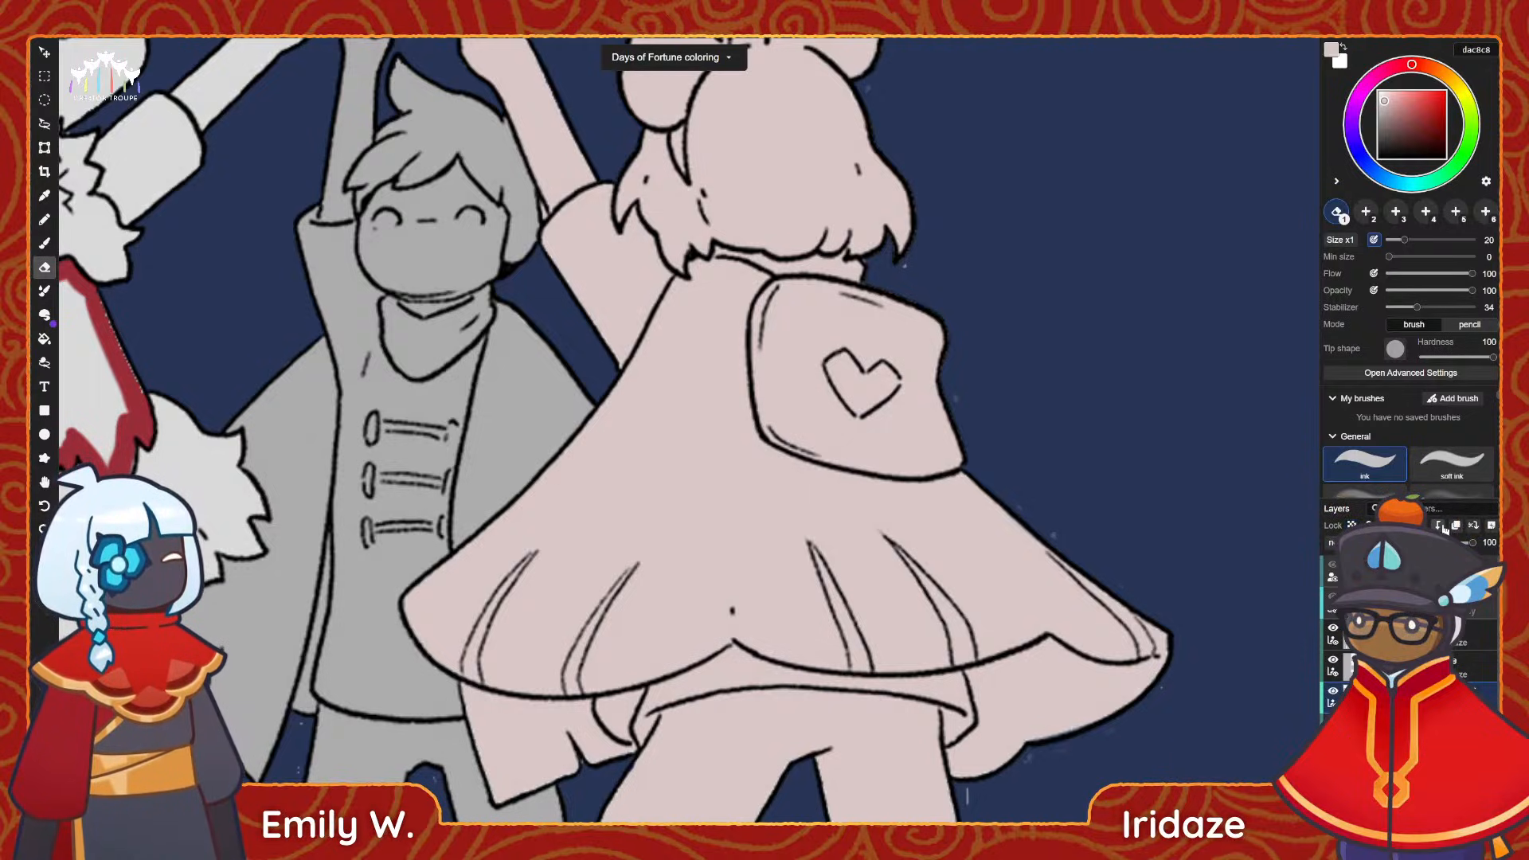
Paint the left part of the girl's cape light pink f7b4b4 with a size 30 brush and flow pressure sensitivity enabled.
{"action": "left_click", "coordinate": [1397, 94]}
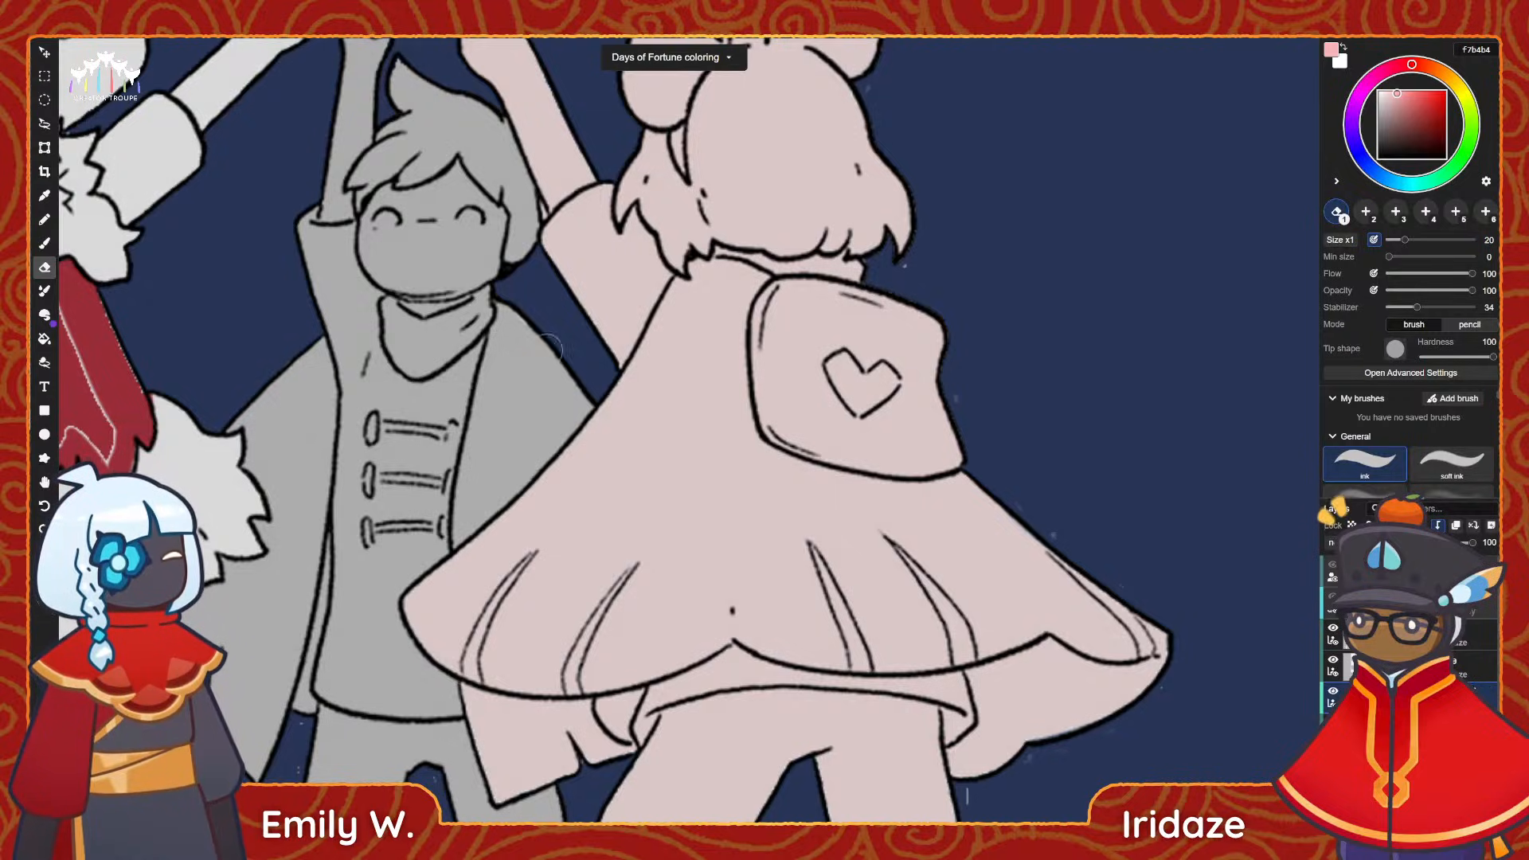
{"action": "key", "text": "b"}
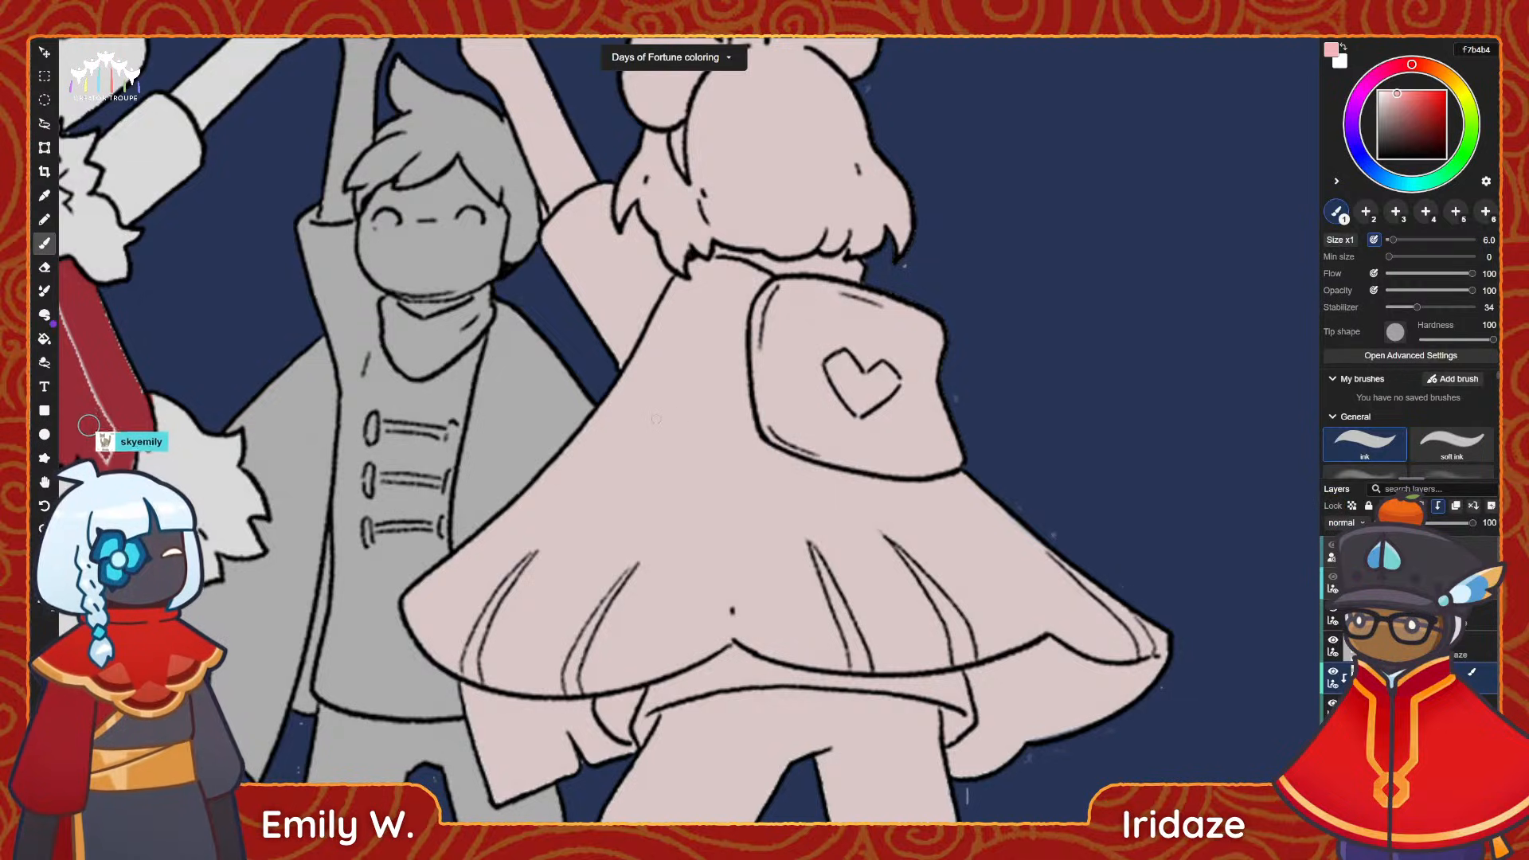
{"action": "left_click_drag", "start_coordinate": [1392, 239], "coordinate": [1414, 240]}
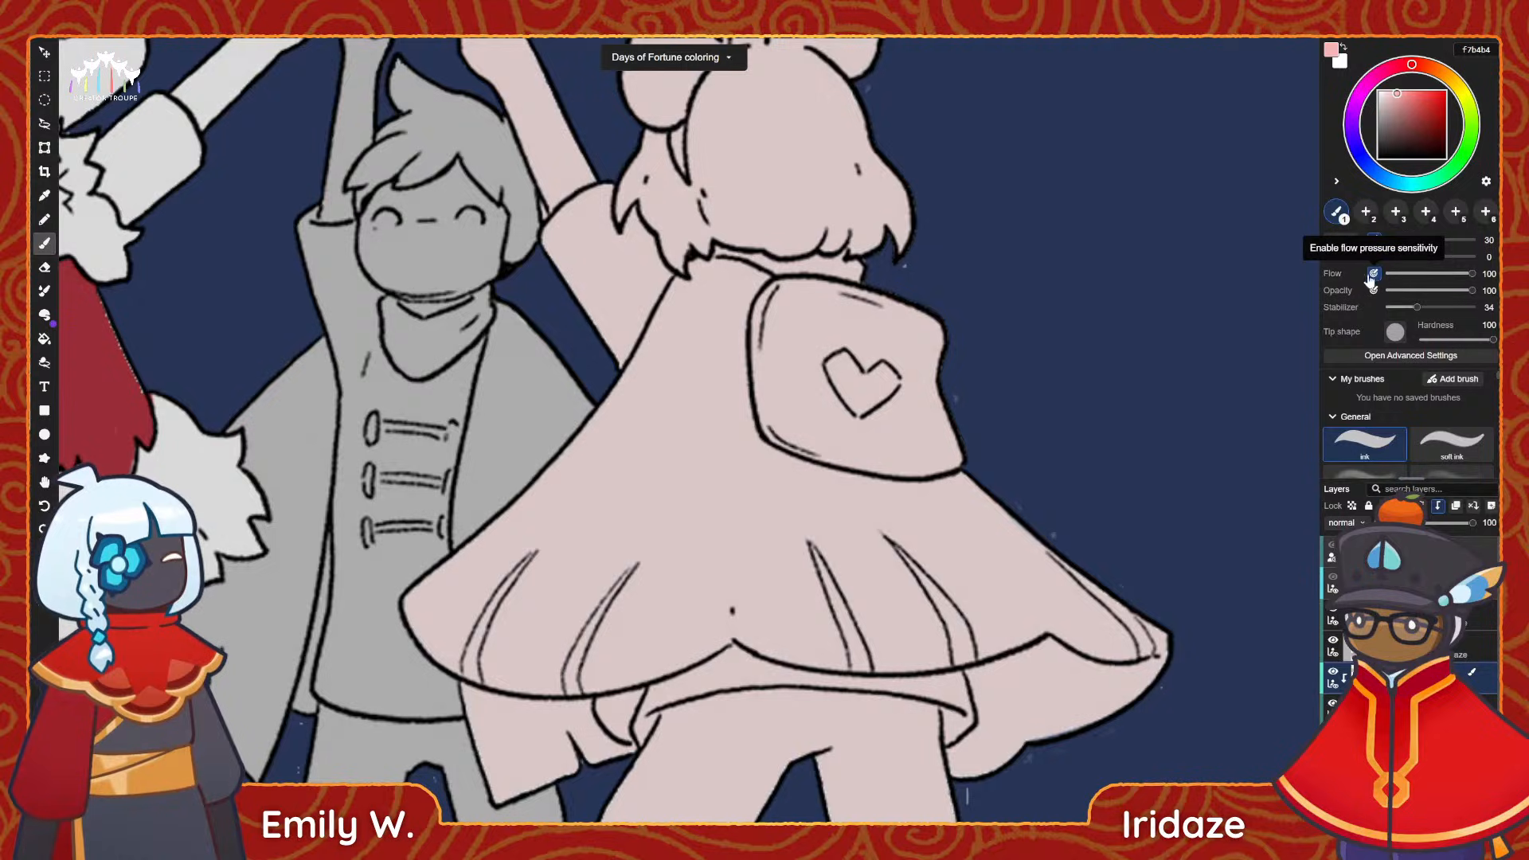
{"action": "mouse_move", "coordinate": [644, 395]}
{"action": "left_mouse_down"}
{"action": "mouse_move", "coordinate": [573, 510]}
{"action": "mouse_move", "coordinate": [510, 550]}
{"action": "left_mouse_up"}
{"action": "mouse_move", "coordinate": [603, 392]}
{"action": "left_mouse_down"}
{"action": "mouse_move", "coordinate": [427, 585]}
{"action": "mouse_move", "coordinate": [478, 645]}
{"action": "mouse_move", "coordinate": [526, 661]}
{"action": "mouse_move", "coordinate": [605, 494]}
{"action": "left_mouse_up"}
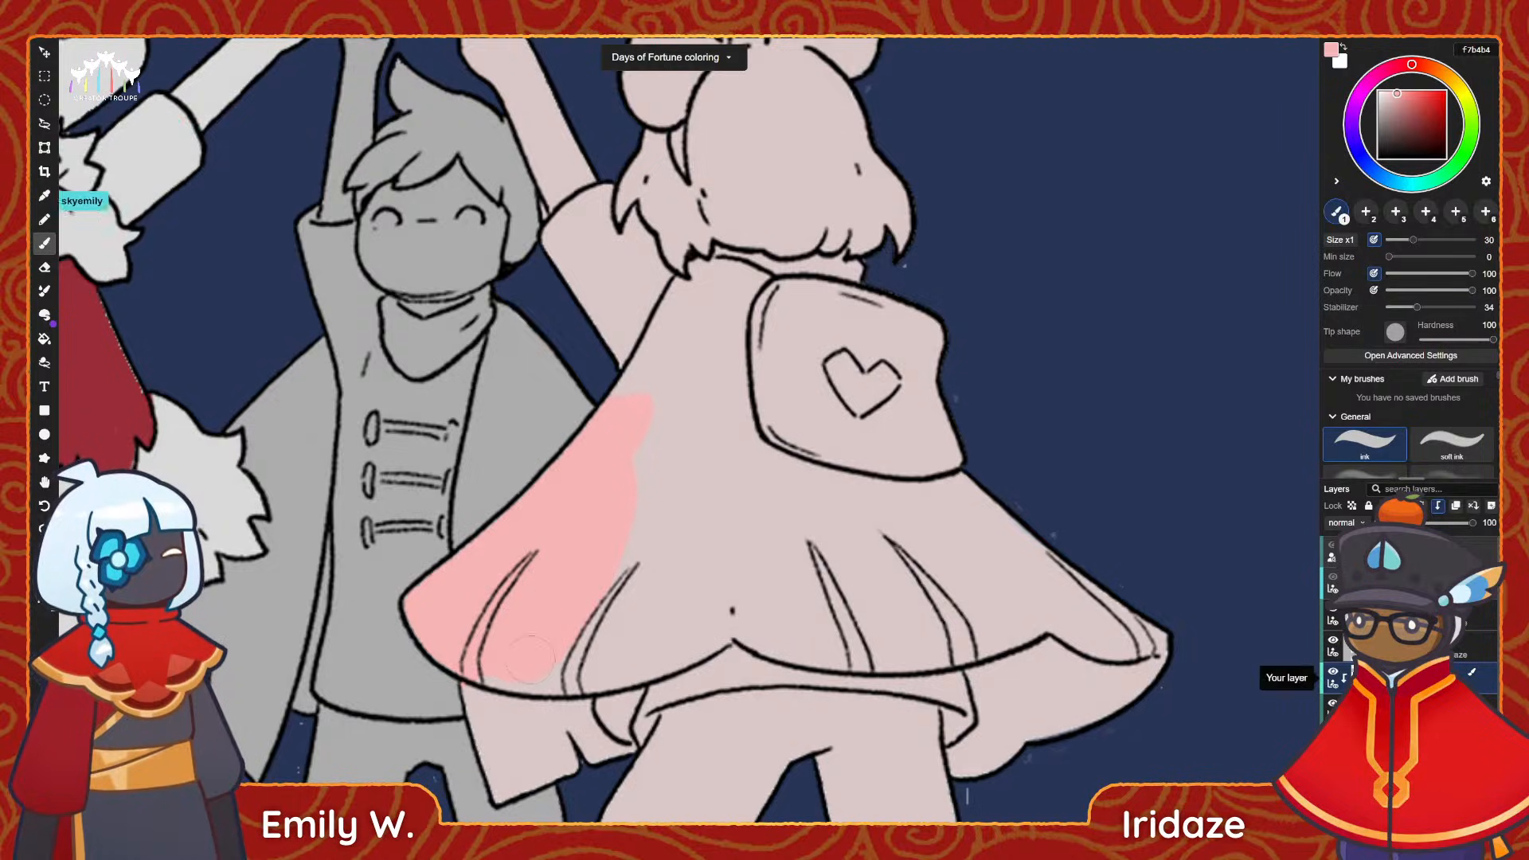
{"action": "mouse_move", "coordinate": [500, 630]}
{"action": "left_mouse_down"}
{"action": "mouse_move", "coordinate": [495, 668]}
{"action": "mouse_move", "coordinate": [617, 680]}
{"action": "mouse_move", "coordinate": [741, 605]}
{"action": "mouse_move", "coordinate": [629, 573]}
{"action": "mouse_move", "coordinate": [653, 453]}
{"action": "left_mouse_up"}
{"action": "mouse_move", "coordinate": [675, 365]}
{"action": "left_mouse_down"}
{"action": "mouse_move", "coordinate": [658, 374]}
{"action": "mouse_move", "coordinate": [685, 549]}
{"action": "mouse_move", "coordinate": [749, 573]}
{"action": "left_mouse_up"}
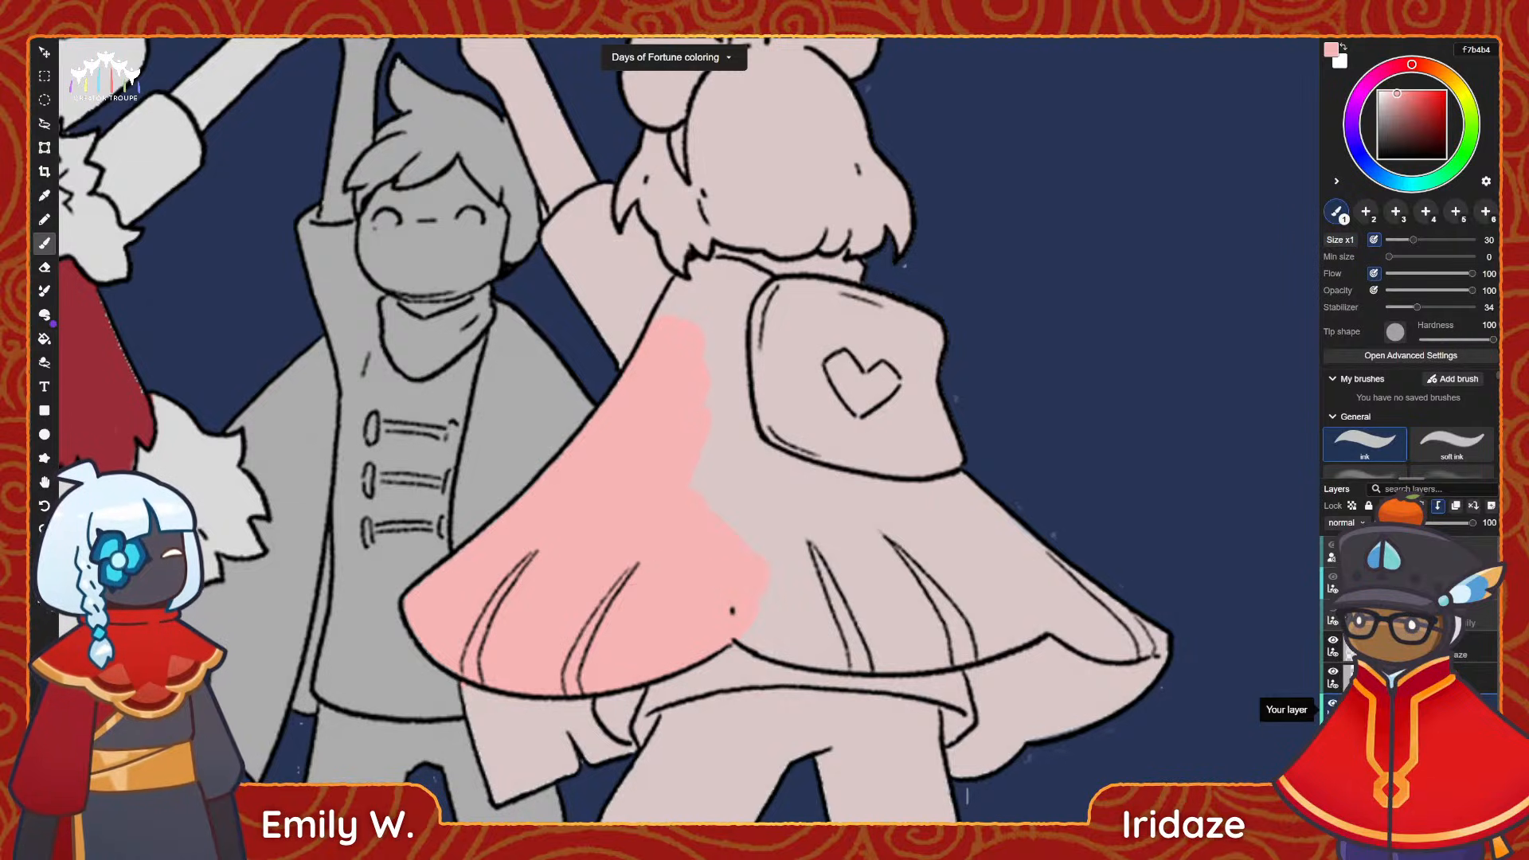
Fill the rest of the cape in light pink, from the collar and around the backpack to the right hem.
{"action": "left_click_drag", "start_coordinate": [720, 326], "coordinate": [729, 430]}
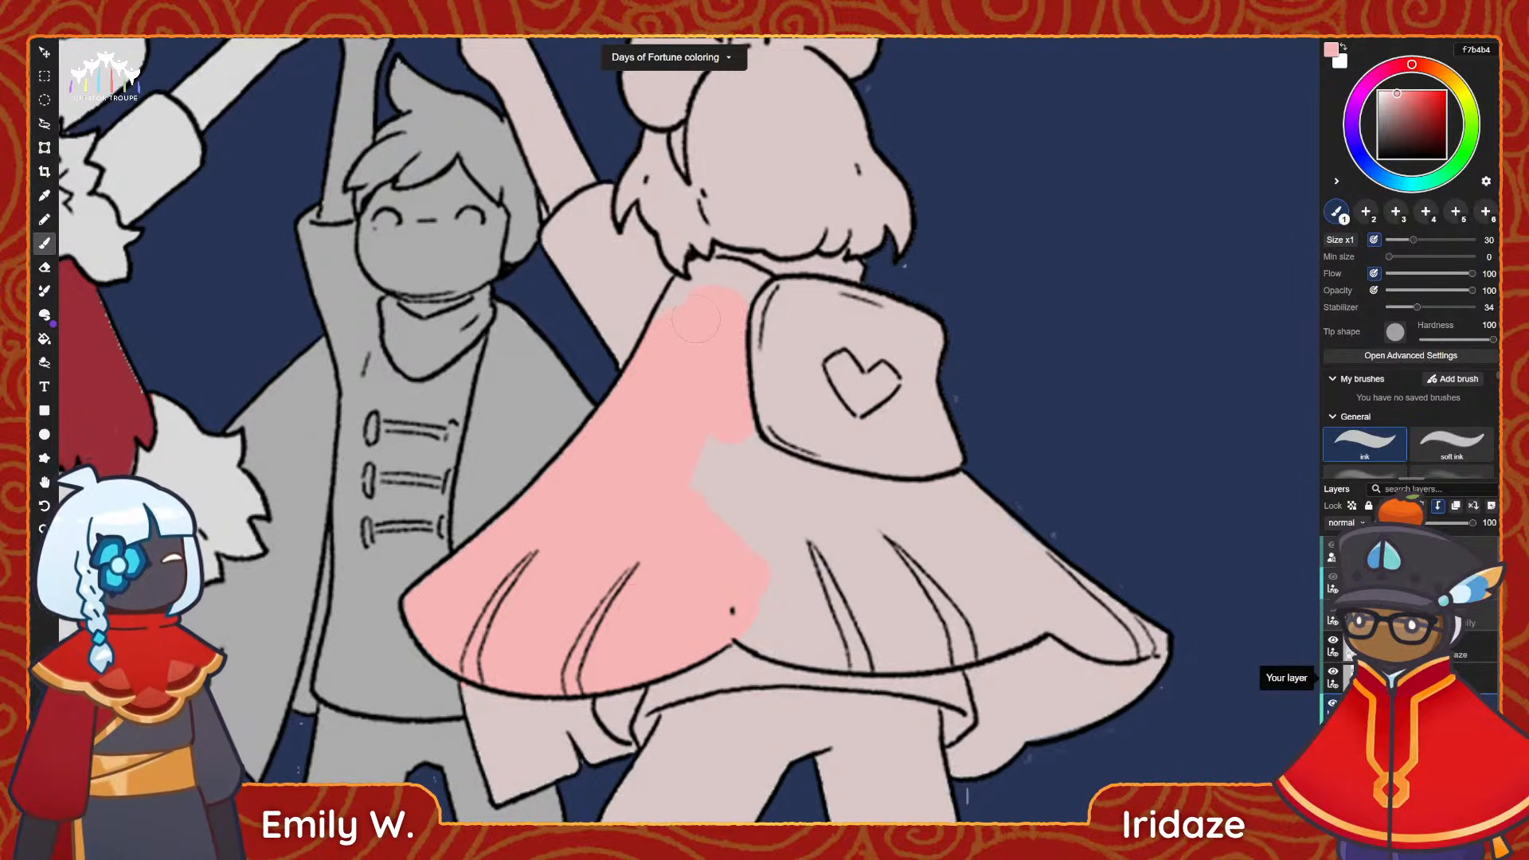
{"action": "mouse_move", "coordinate": [674, 317]}
{"action": "left_mouse_down"}
{"action": "mouse_move", "coordinate": [690, 291]}
{"action": "mouse_move", "coordinate": [749, 296]}
{"action": "left_mouse_up"}
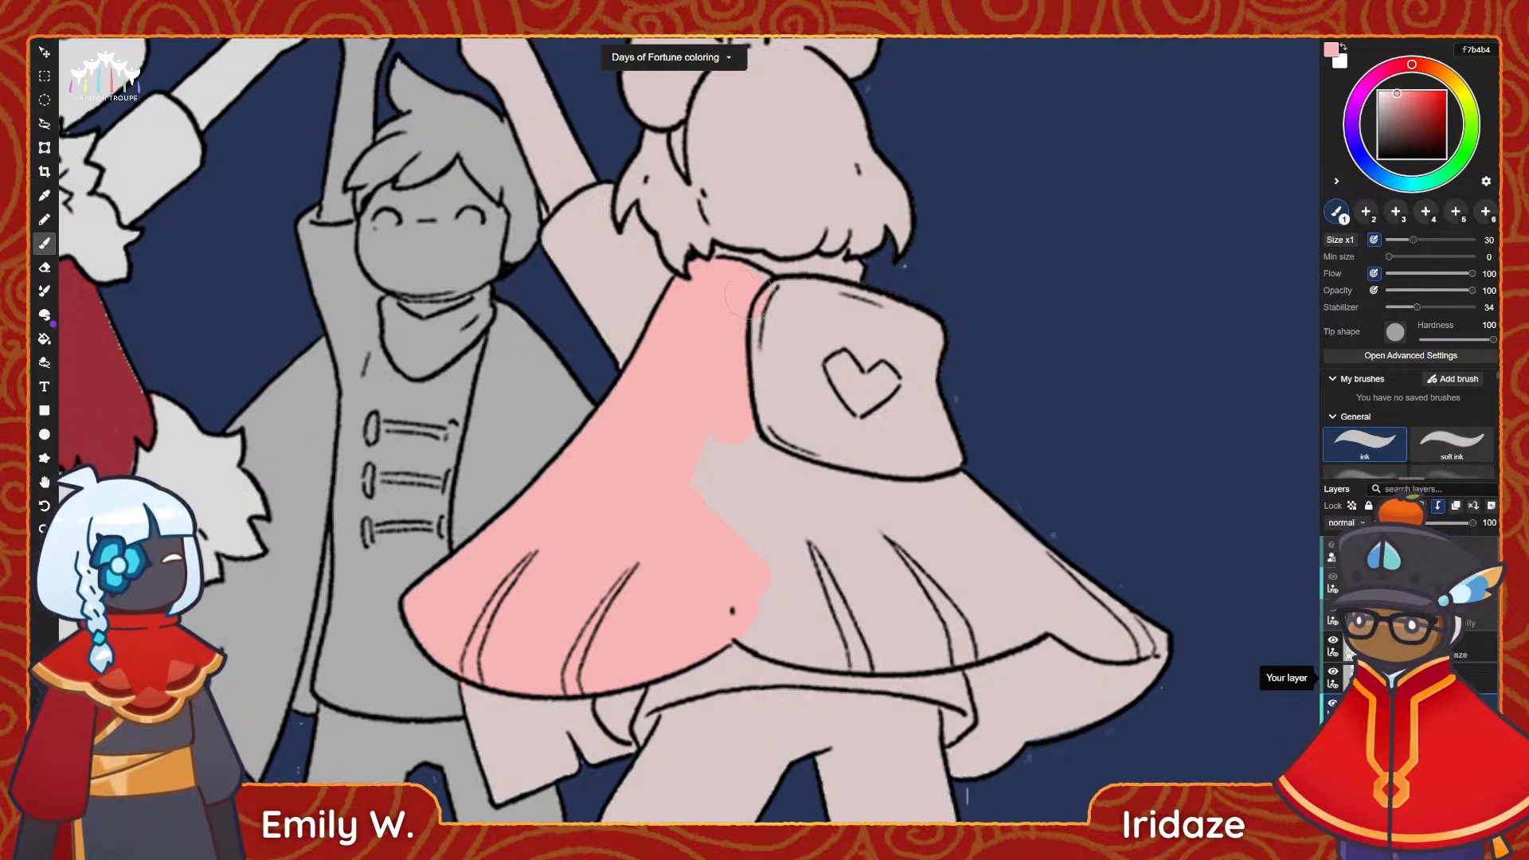
{"action": "mouse_move", "coordinate": [711, 437]}
{"action": "left_mouse_down"}
{"action": "mouse_move", "coordinate": [780, 533]}
{"action": "mouse_move", "coordinate": [808, 478]}
{"action": "mouse_move", "coordinate": [1049, 555]}
{"action": "left_mouse_up"}
{"action": "key", "text": "space"}
{"action": "mouse_move", "coordinate": [987, 548]}
{"action": "left_mouse_down"}
{"action": "mouse_move", "coordinate": [819, 529]}
{"action": "mouse_move", "coordinate": [740, 493]}
{"action": "left_mouse_up"}
{"action": "left_click_drag", "start_coordinate": [856, 542], "coordinate": [902, 555]}
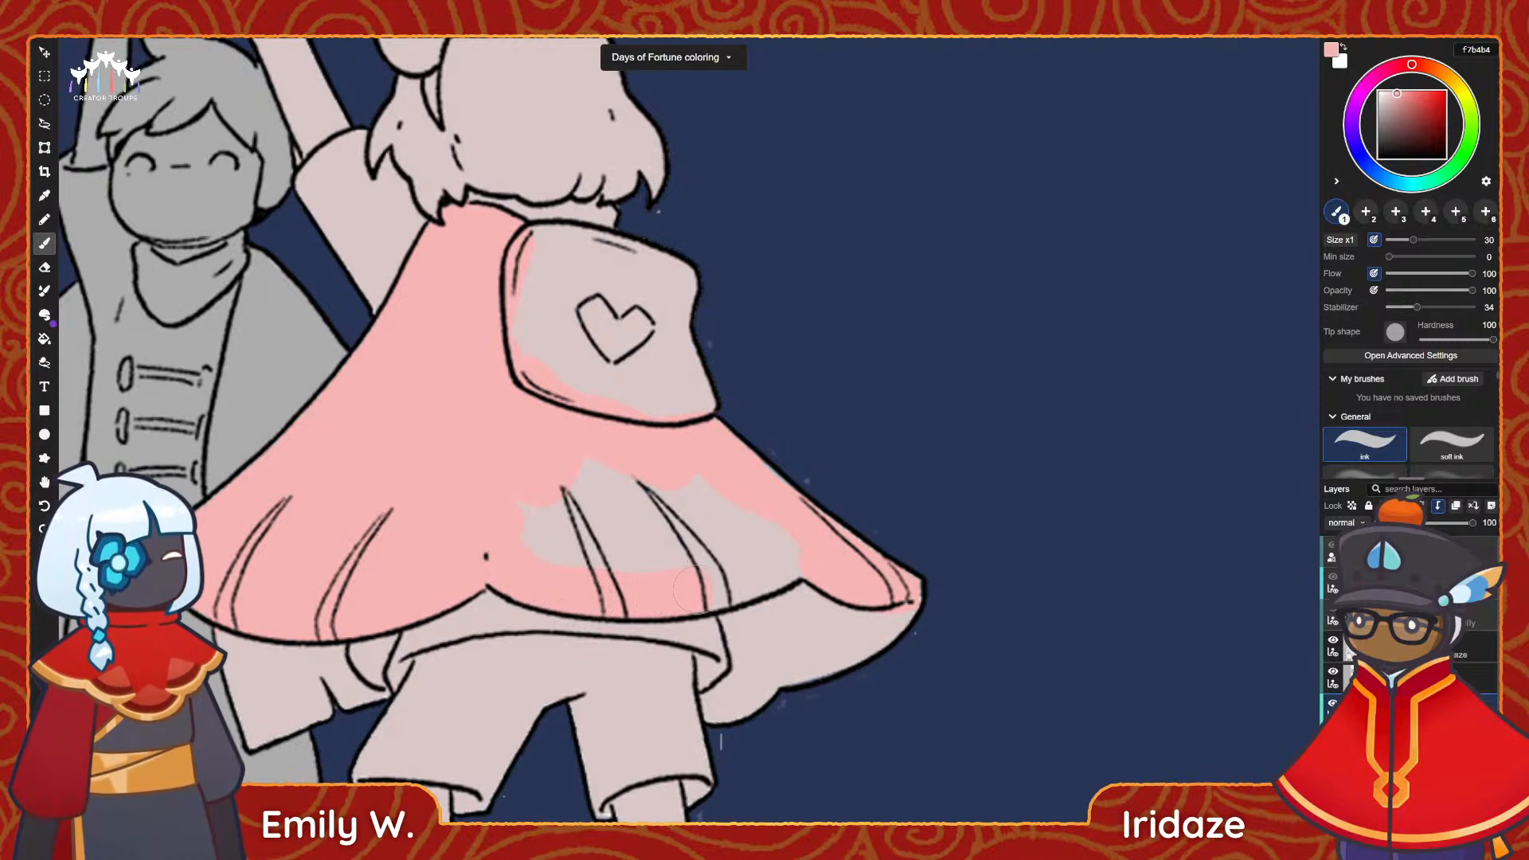
{"action": "mouse_move", "coordinate": [697, 589]}
{"action": "left_mouse_down"}
{"action": "mouse_move", "coordinate": [768, 562]}
{"action": "mouse_move", "coordinate": [621, 559]}
{"action": "mouse_move", "coordinate": [629, 526]}
{"action": "mouse_move", "coordinate": [605, 493]}
{"action": "mouse_move", "coordinate": [693, 482]}
{"action": "left_mouse_up"}
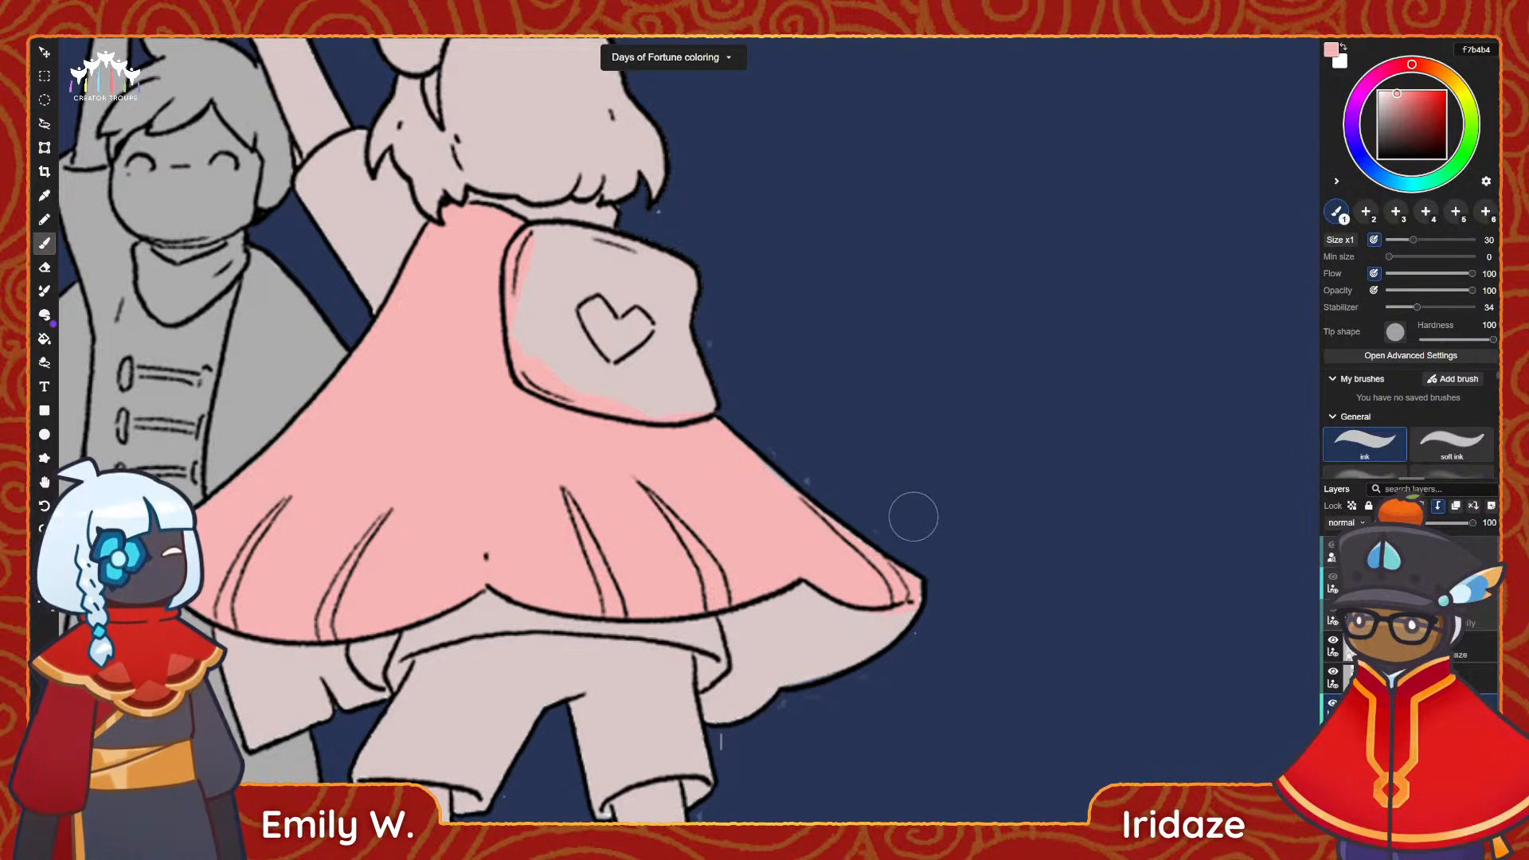
On the transparency-locked base layer, cover the pale gaps along the cape's right edge with the sampled cape pink, using a size 12 brush.
{"action": "left_click_drag", "start_coordinate": [780, 532], "coordinate": [721, 535], "text": "ctrl"}
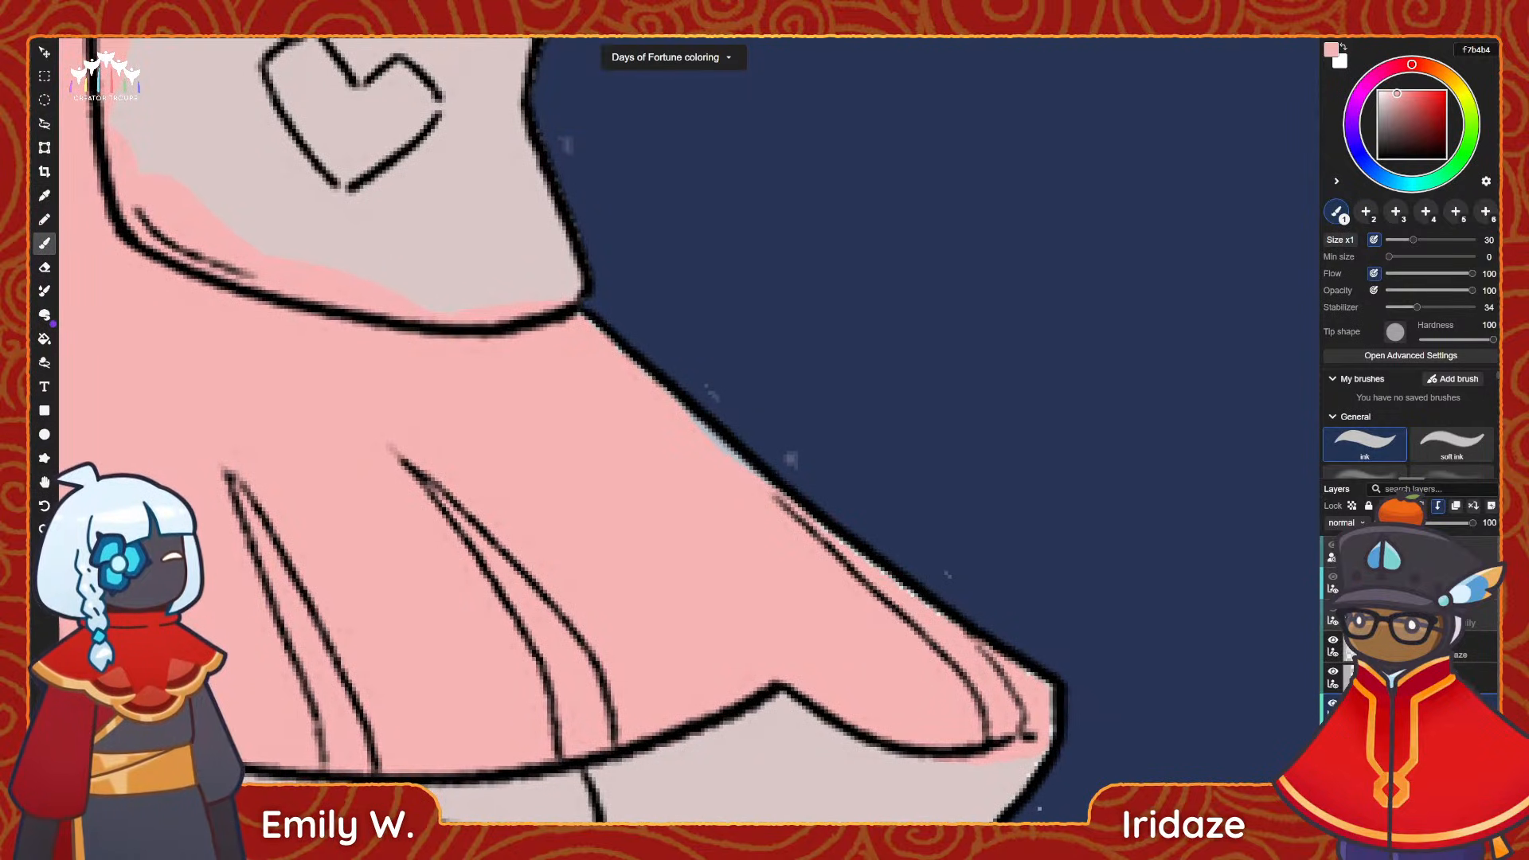
{"action": "left_click", "coordinate": [1409, 741]}
{"action": "key", "text": "i"}
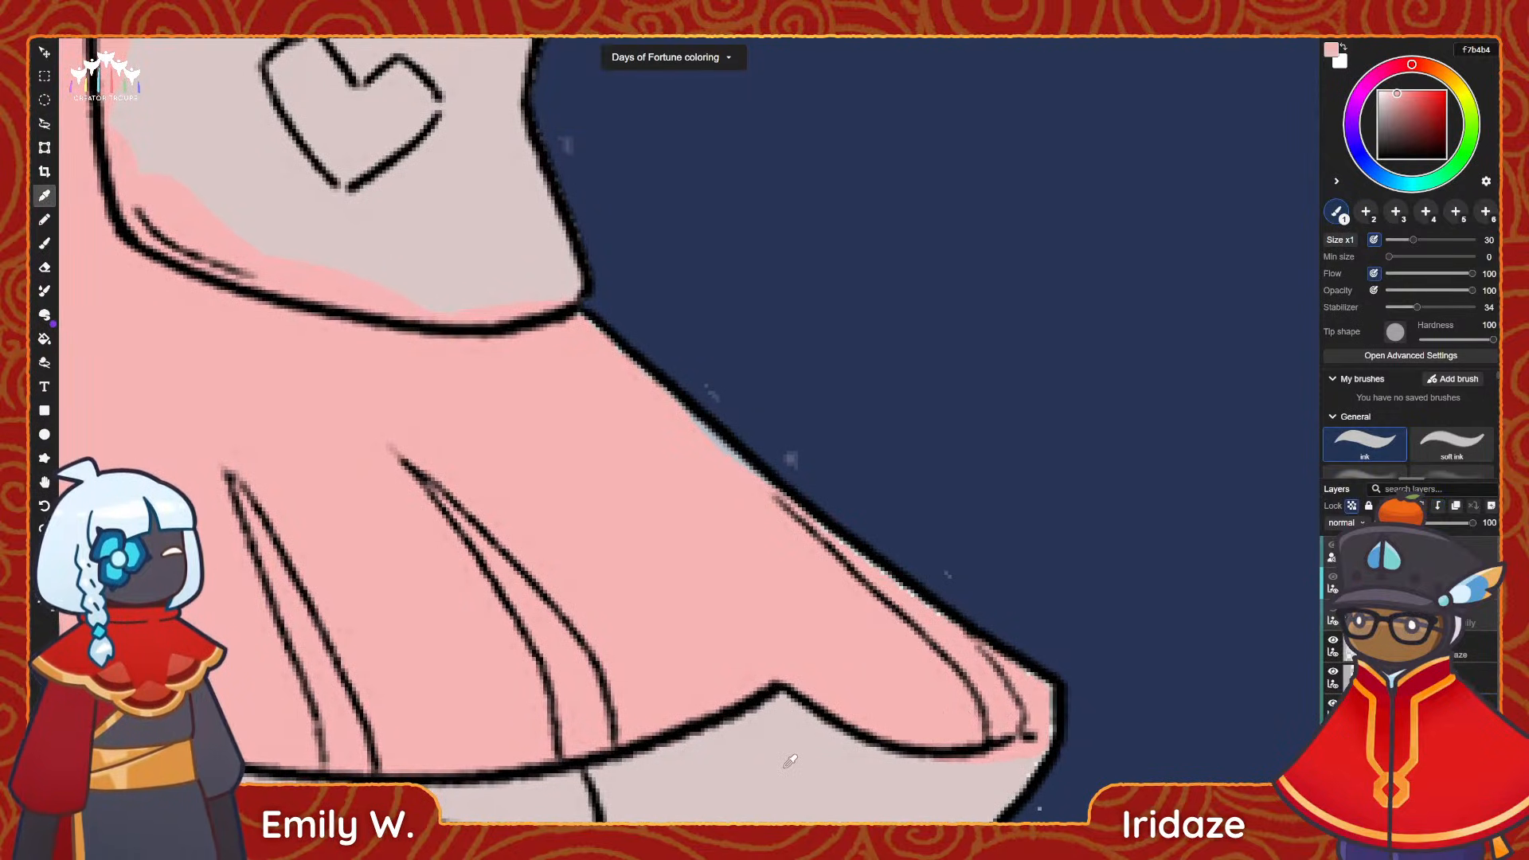
{"action": "left_click", "coordinate": [755, 571], "text": "alt"}
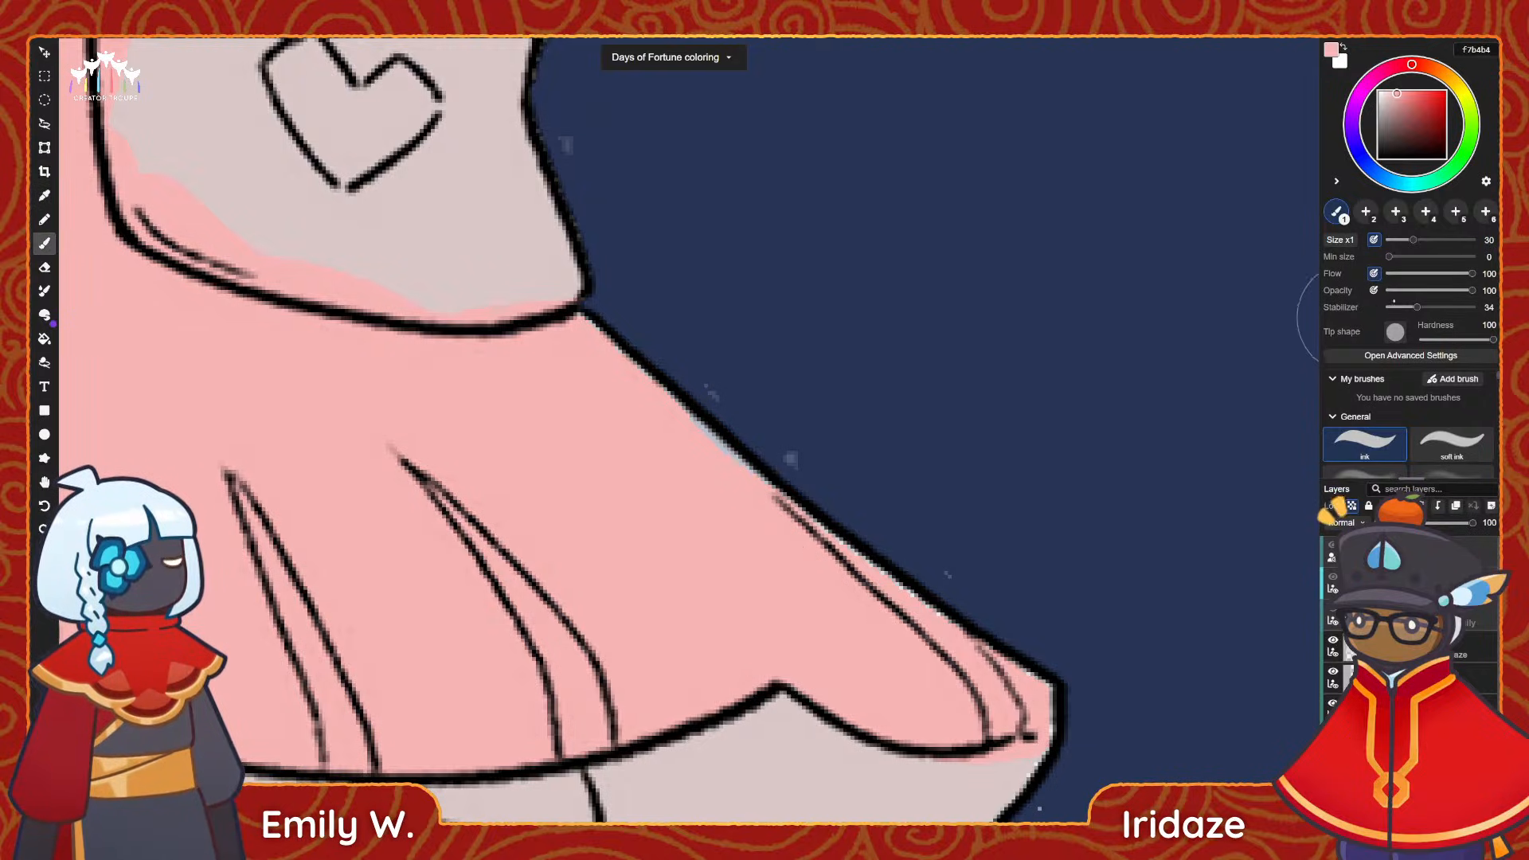
{"action": "left_click_drag", "start_coordinate": [1407, 240], "coordinate": [1397, 240]}
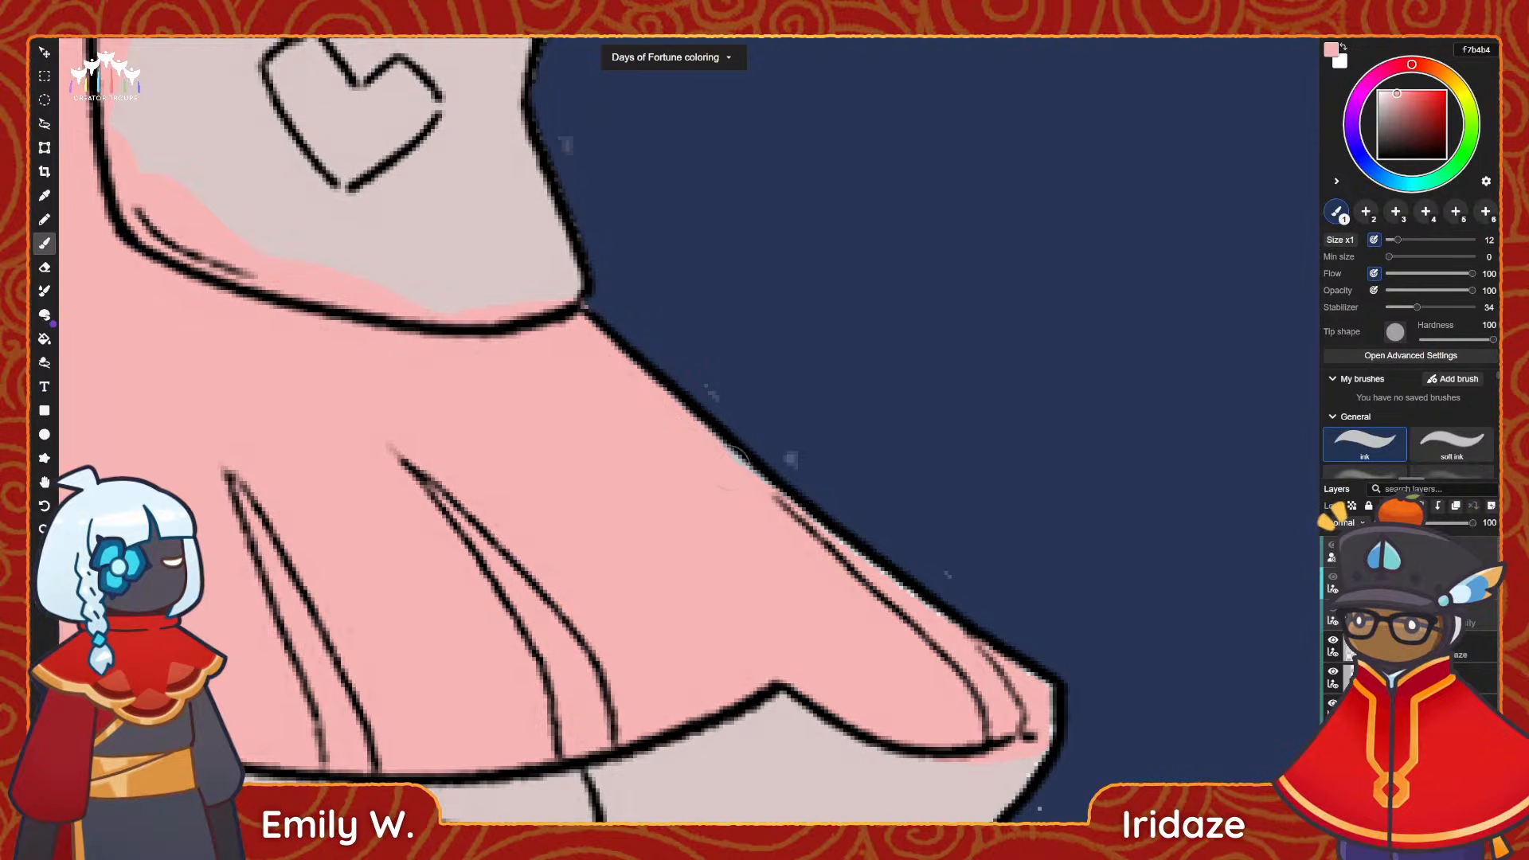
{"action": "left_click_drag", "start_coordinate": [769, 527], "coordinate": [653, 487]}
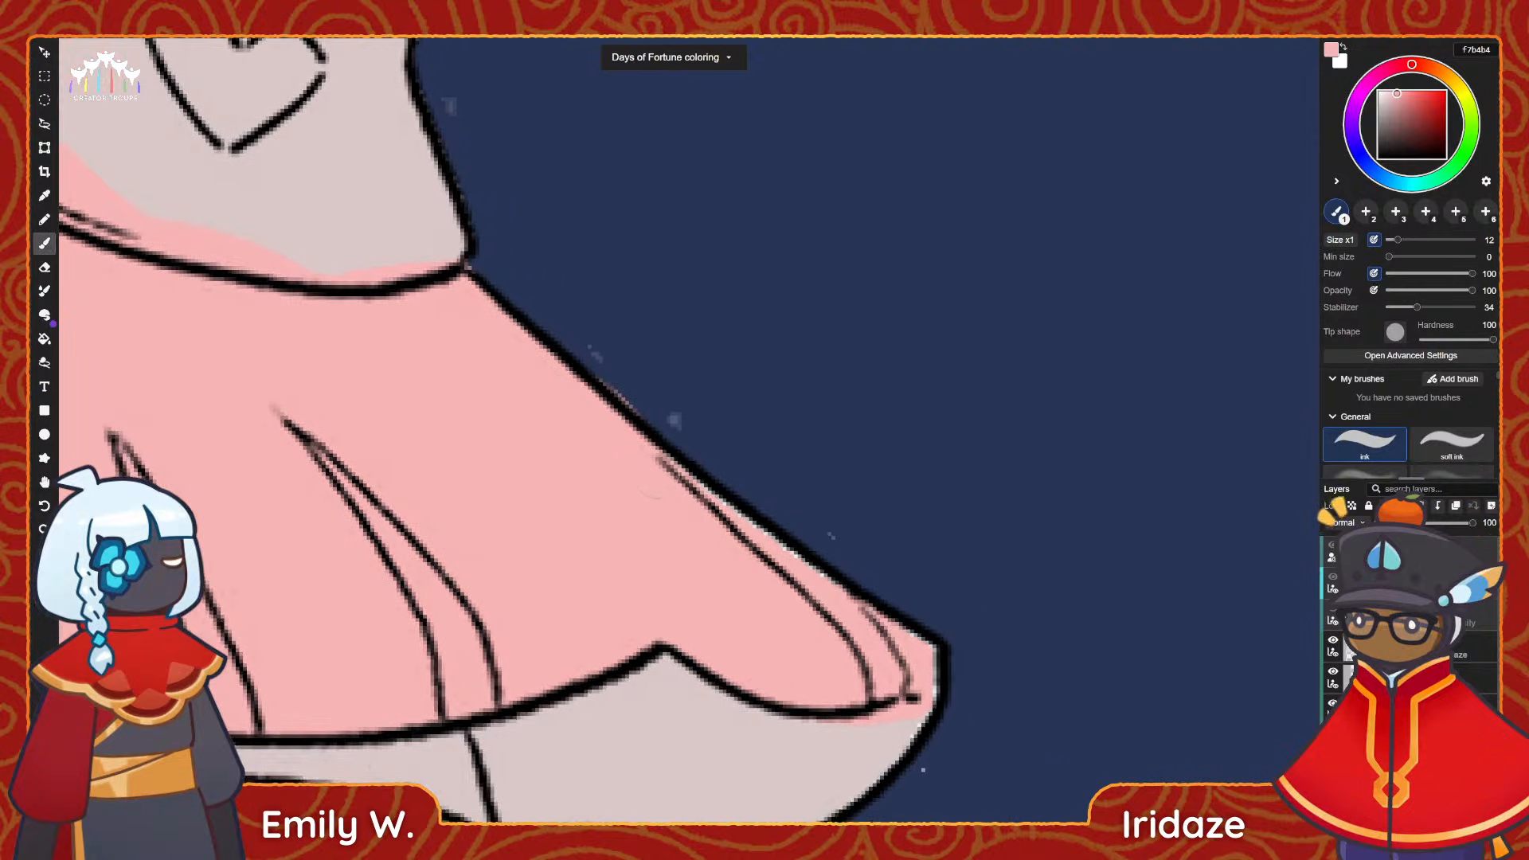
{"action": "mouse_move", "coordinate": [794, 574]}
{"action": "left_mouse_down"}
{"action": "mouse_move", "coordinate": [859, 633]}
{"action": "mouse_move", "coordinate": [910, 644]}
{"action": "mouse_move", "coordinate": [917, 677]}
{"action": "left_mouse_up"}
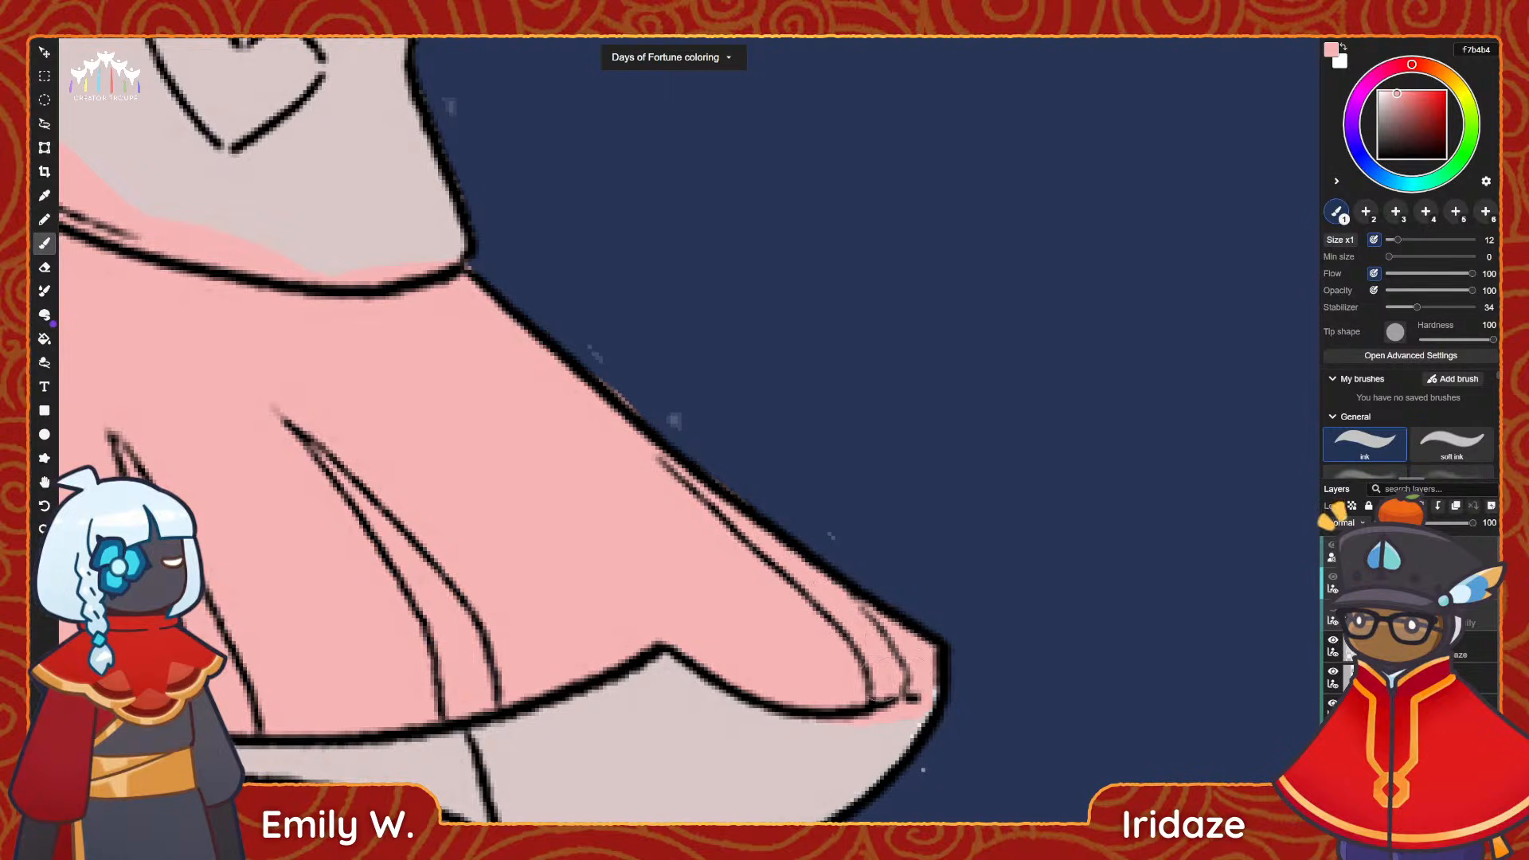
Erase the pink overspill beneath the cape's right tip on the cape colour layer.
{"action": "key", "text": "e"}
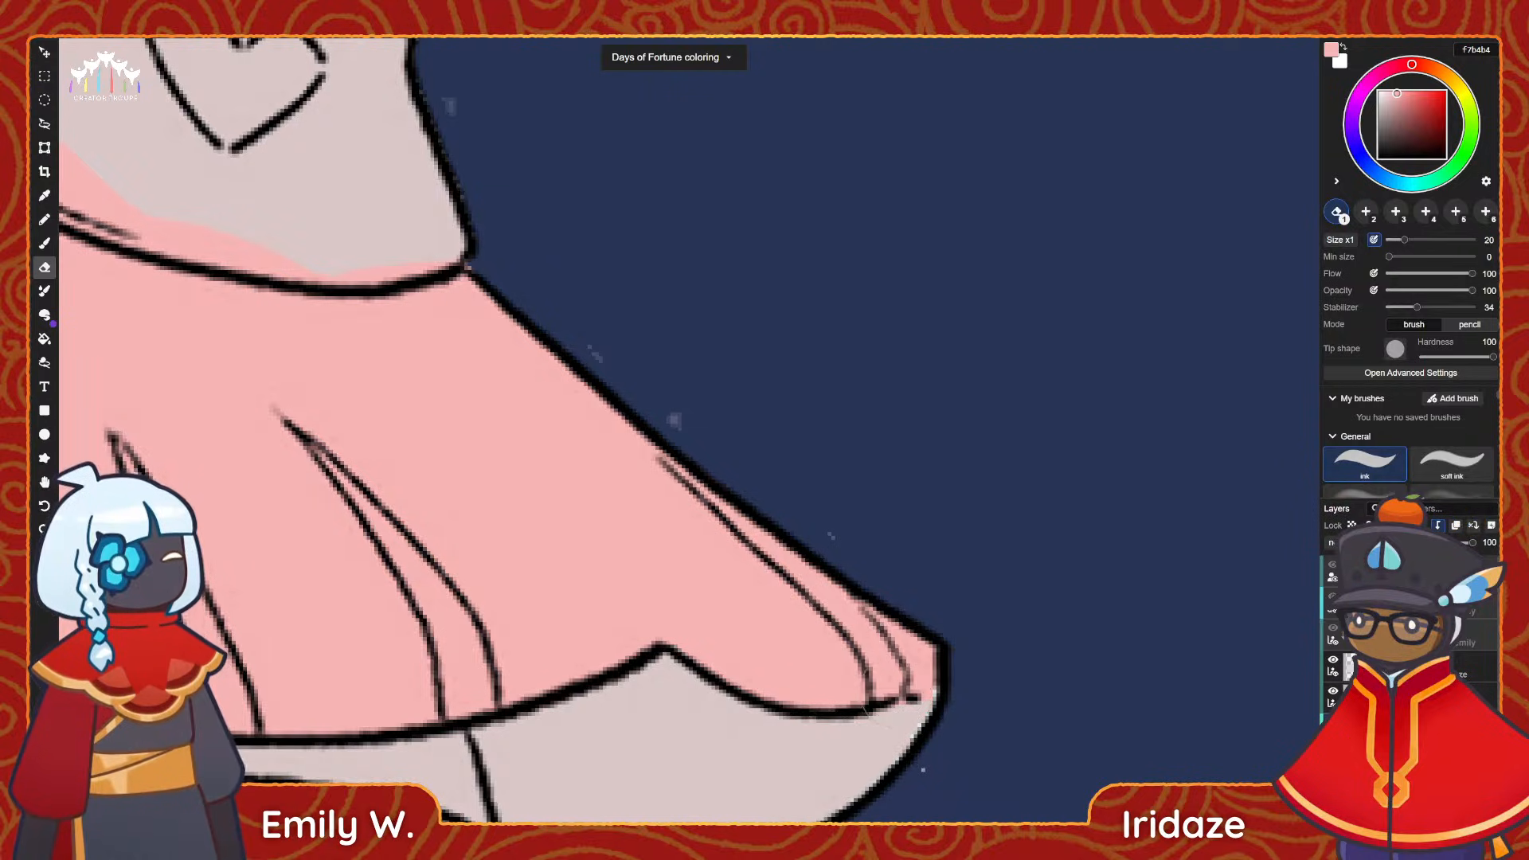
{"action": "scroll", "coordinate": [920, 607], "scroll_direction": "down", "scroll_amount": 3, "text": "alt"}
{"action": "key", "text": "space"}
{"action": "left_click_drag", "start_coordinate": [650, 584], "coordinate": [826, 564]}
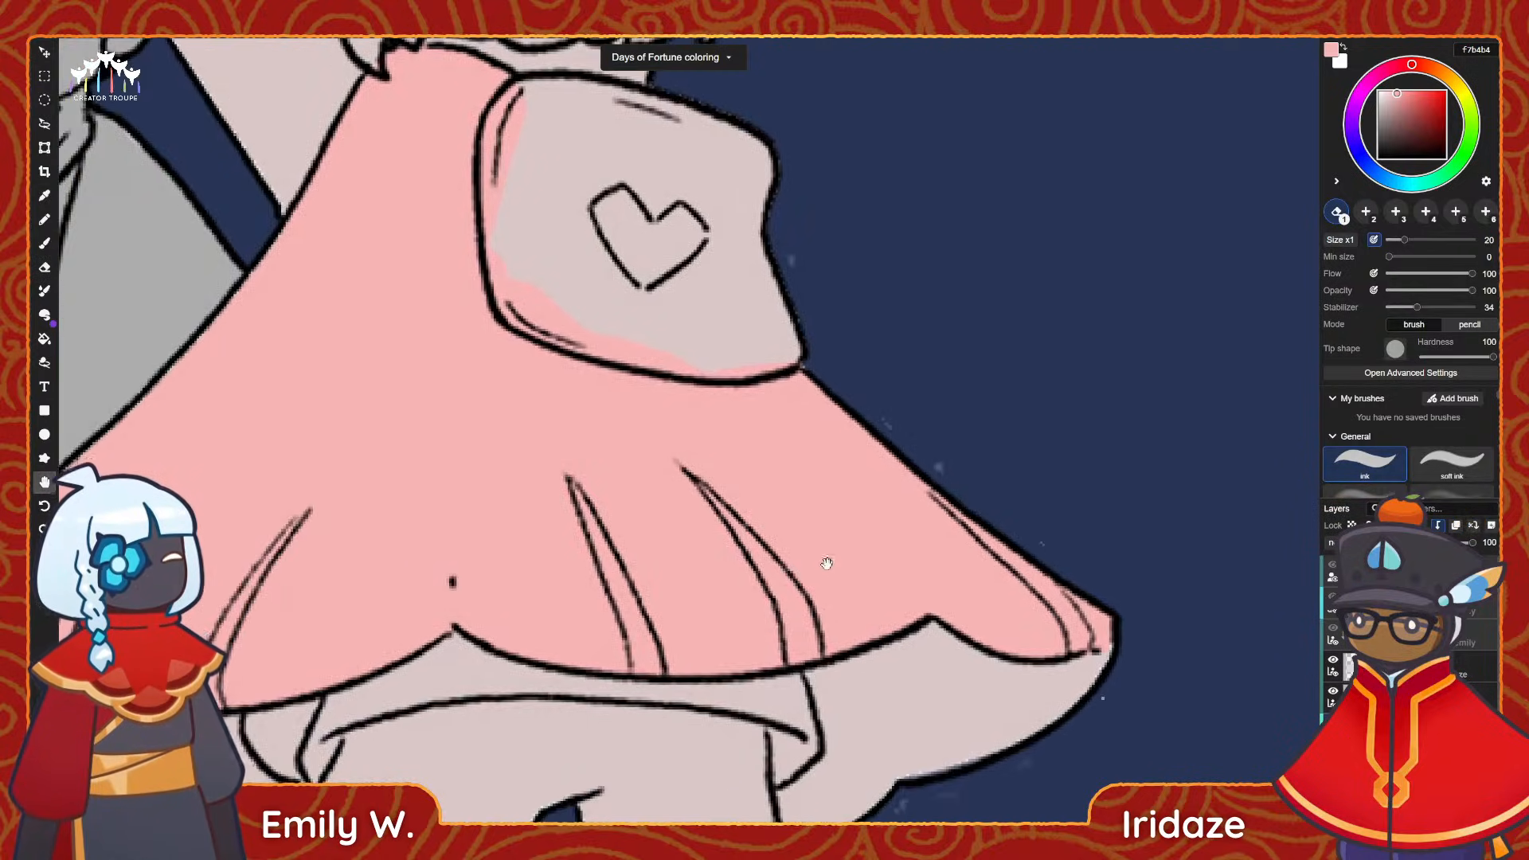
{"action": "scroll", "coordinate": [826, 563], "scroll_direction": "down", "scroll_amount": 1, "text": "alt"}
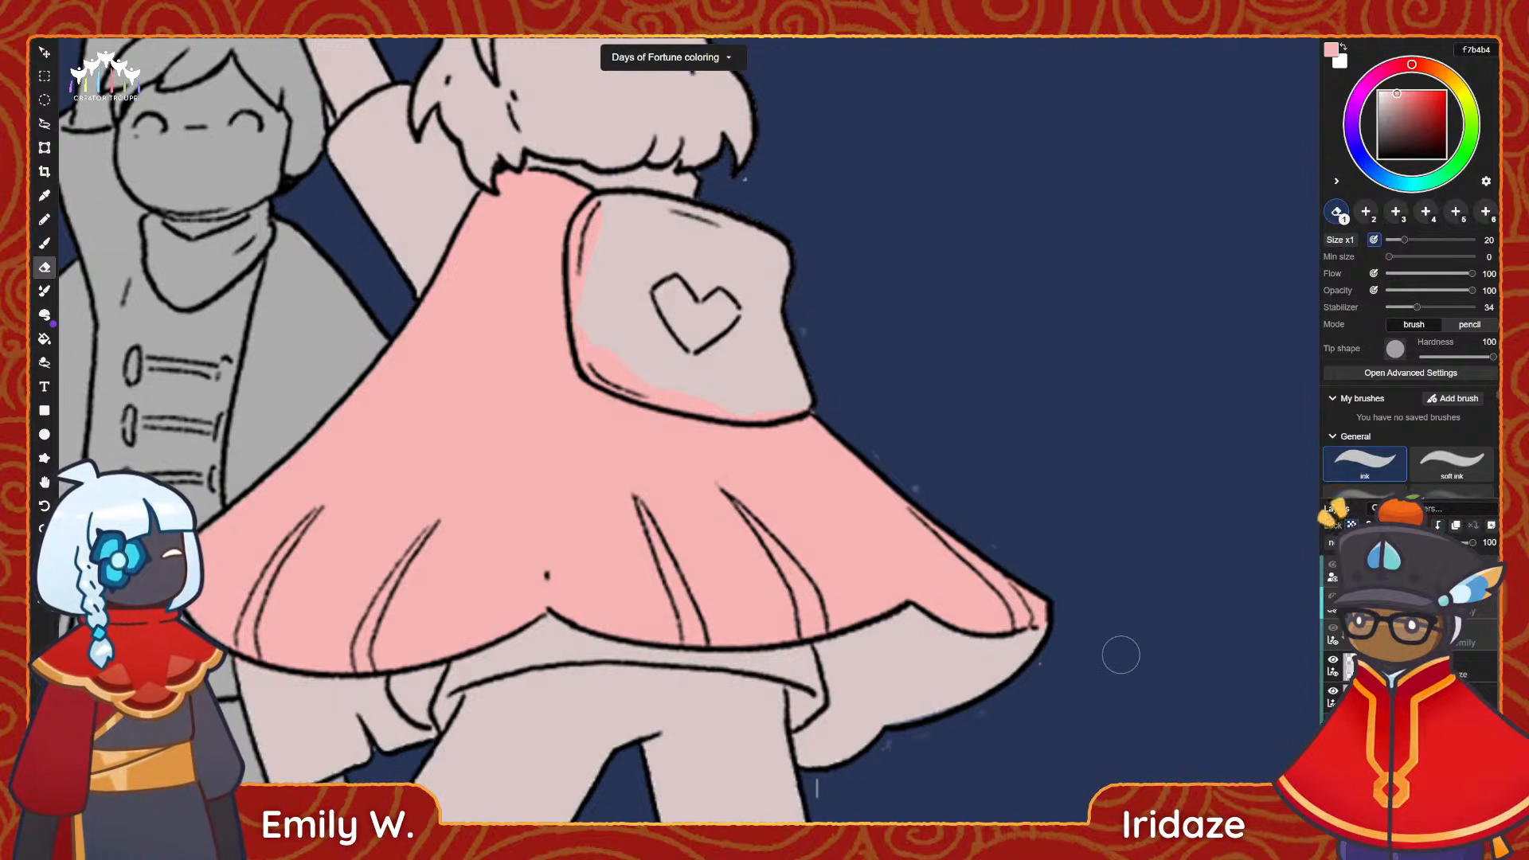
Sample the sleeve's pale pink and paint over the light gap where the raised sleeve meets the cape.
{"action": "key", "text": "b"}
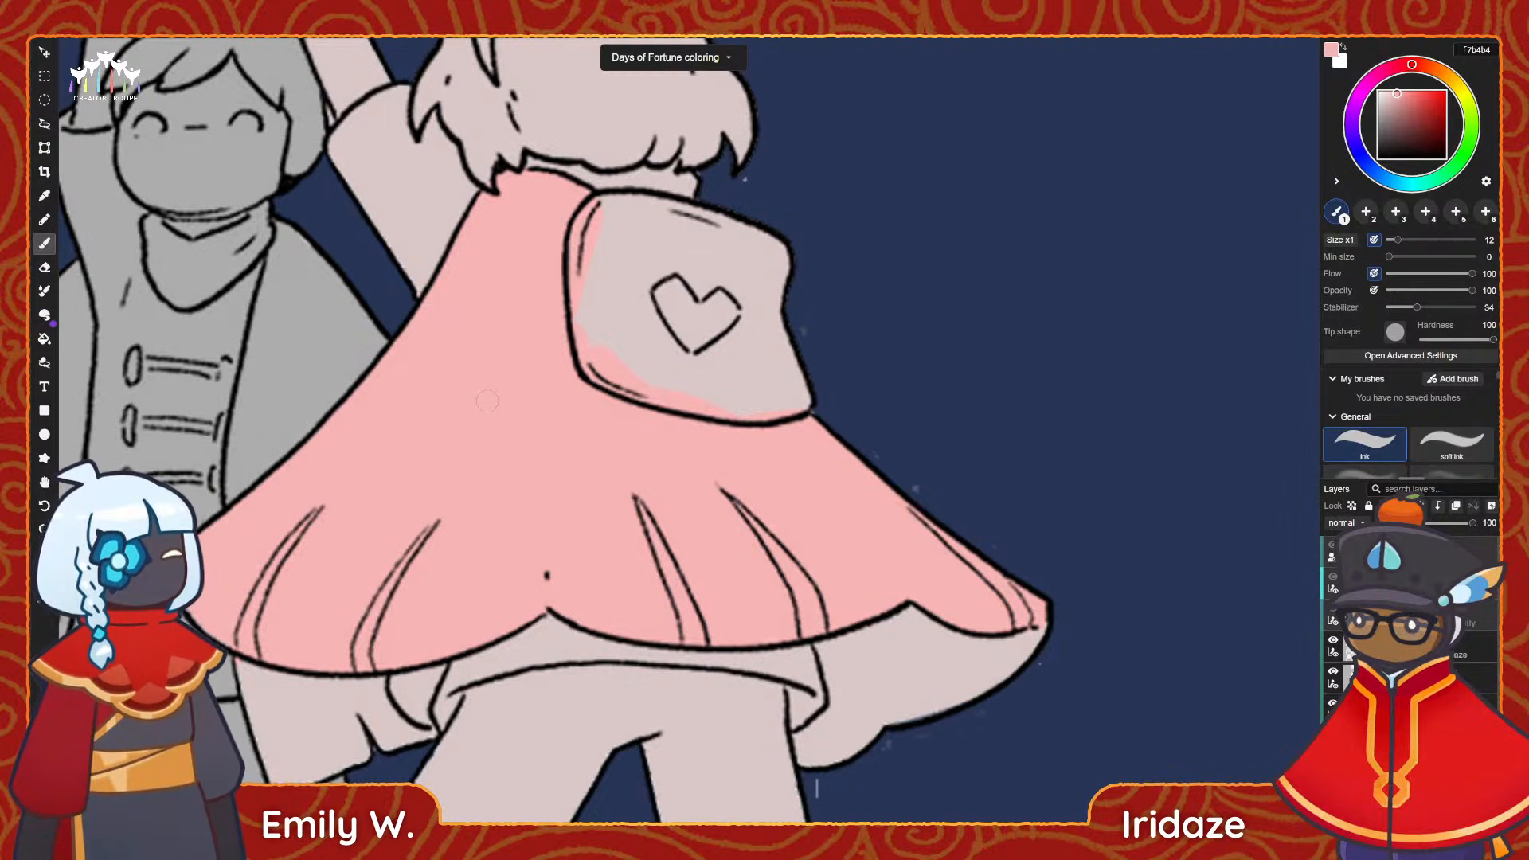
{"action": "key", "text": "i"}
{"action": "left_click", "coordinate": [421, 240]}
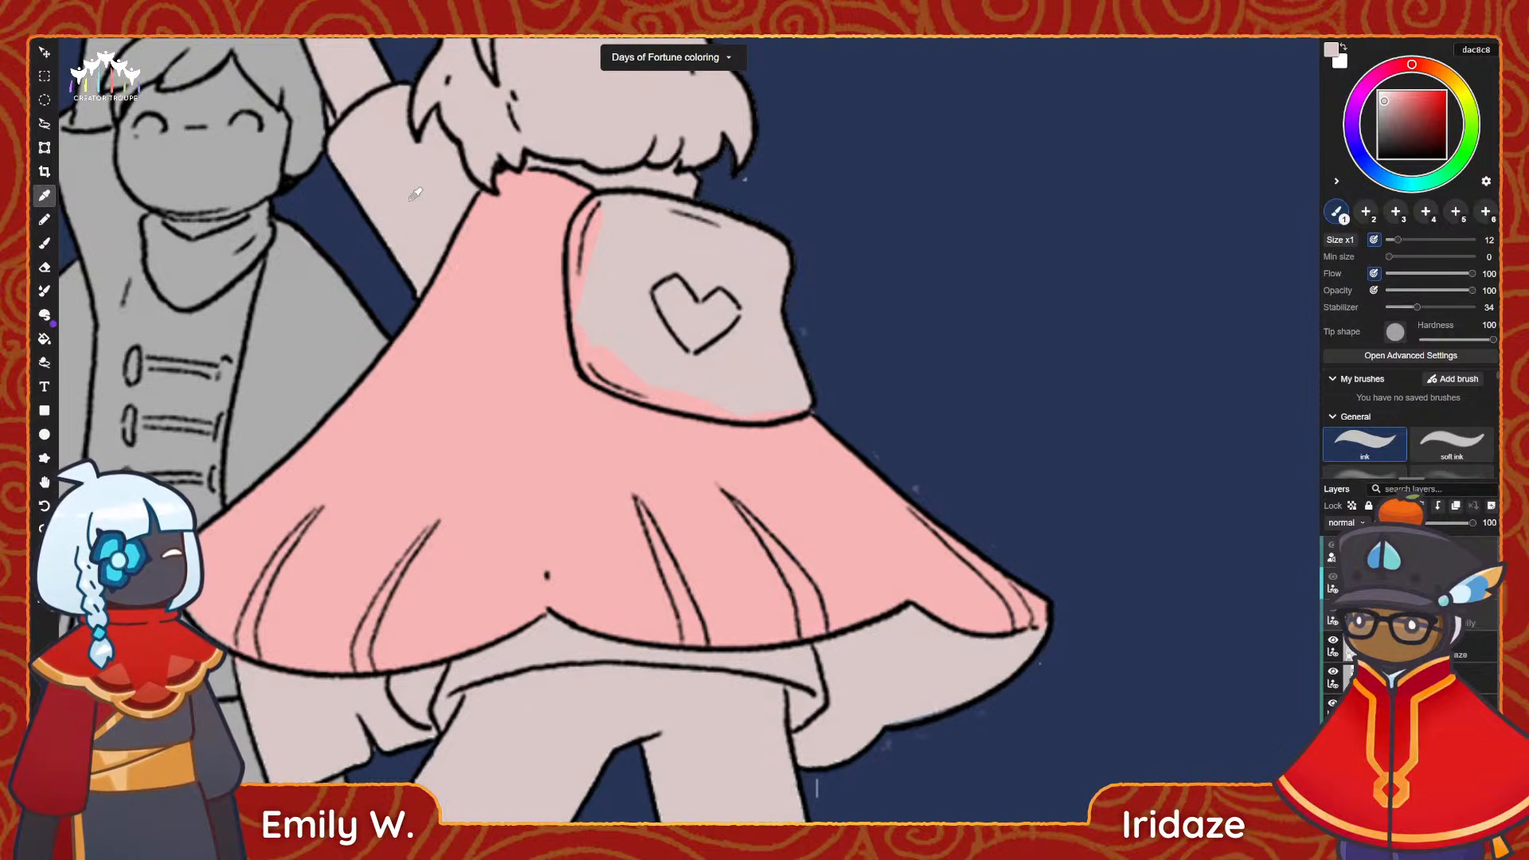
{"action": "key", "text": "b"}
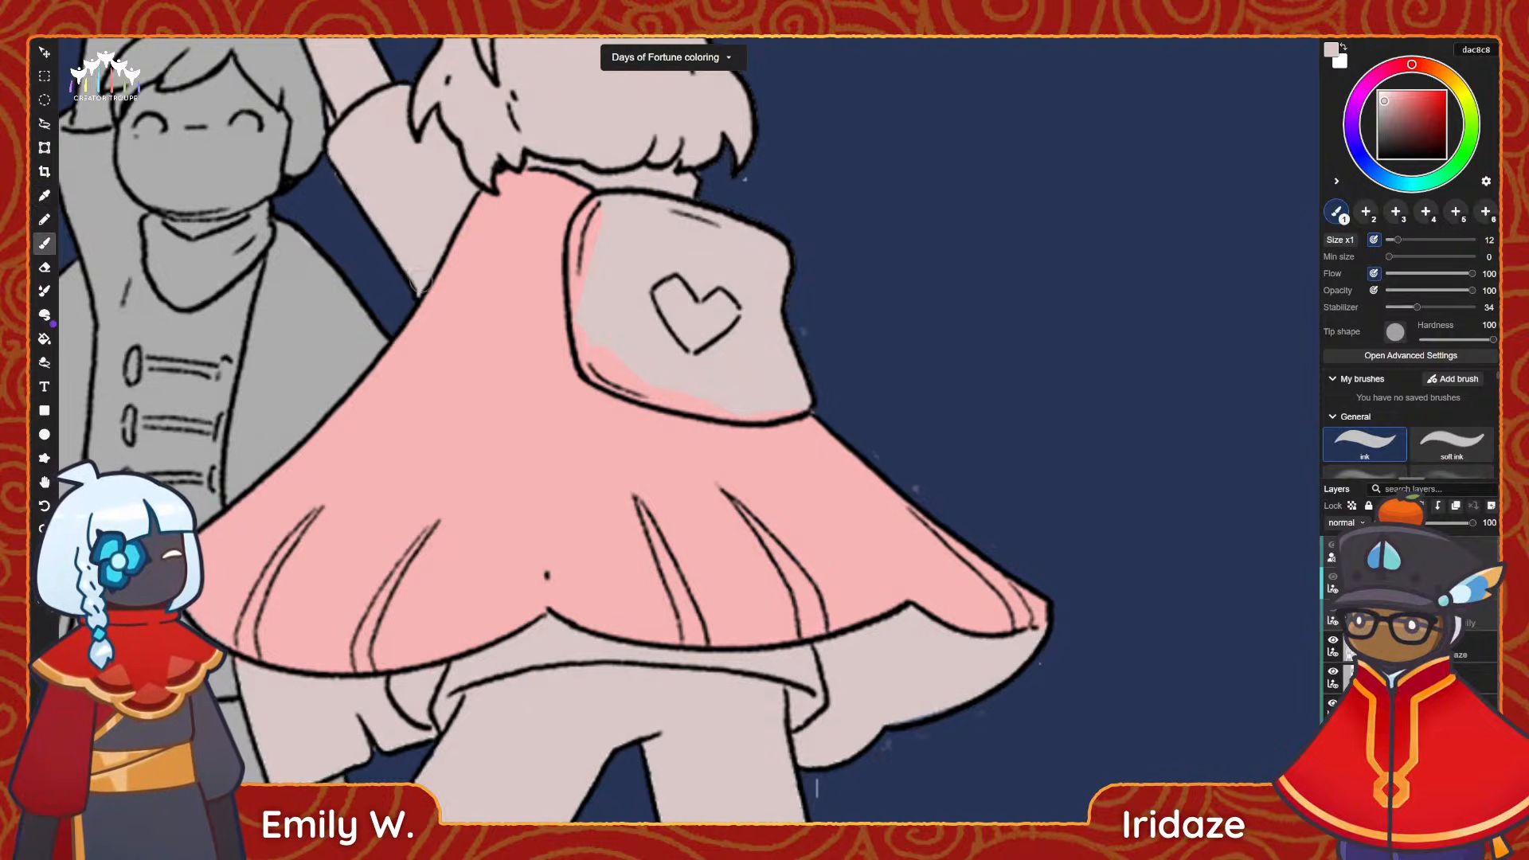
{"action": "key", "text": "e"}
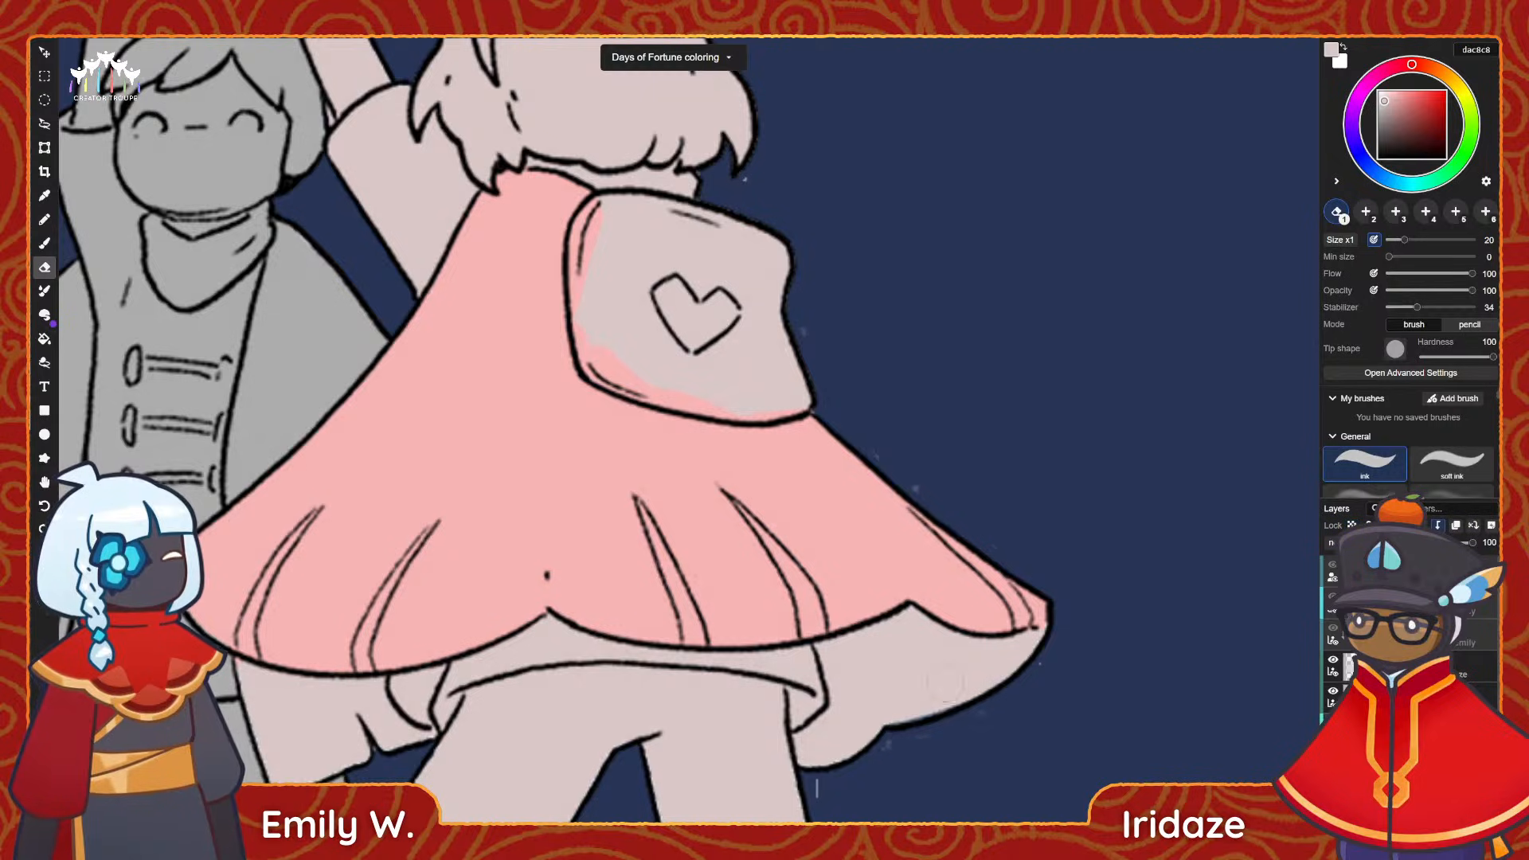
Add a new layer above the girl's base fill and clip it to the base.
{"action": "scroll", "coordinate": [701, 589], "scroll_direction": "down", "scroll_amount": 4, "text": "alt"}
{"action": "scroll", "coordinate": [728, 537], "scroll_direction": "up", "scroll_amount": 3, "text": "alt"}
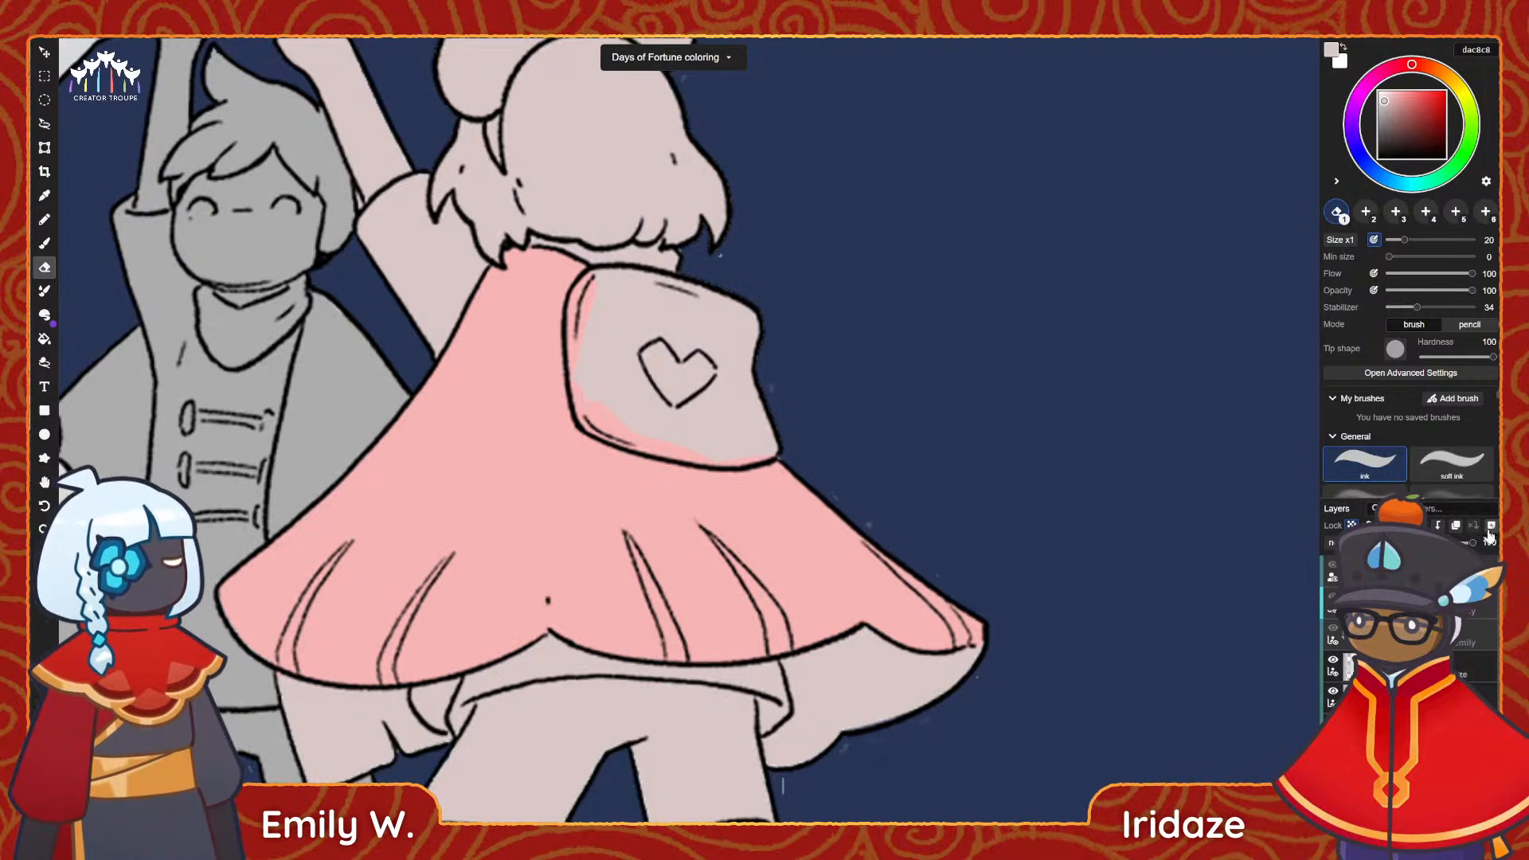
{"action": "left_click", "coordinate": [1440, 526]}
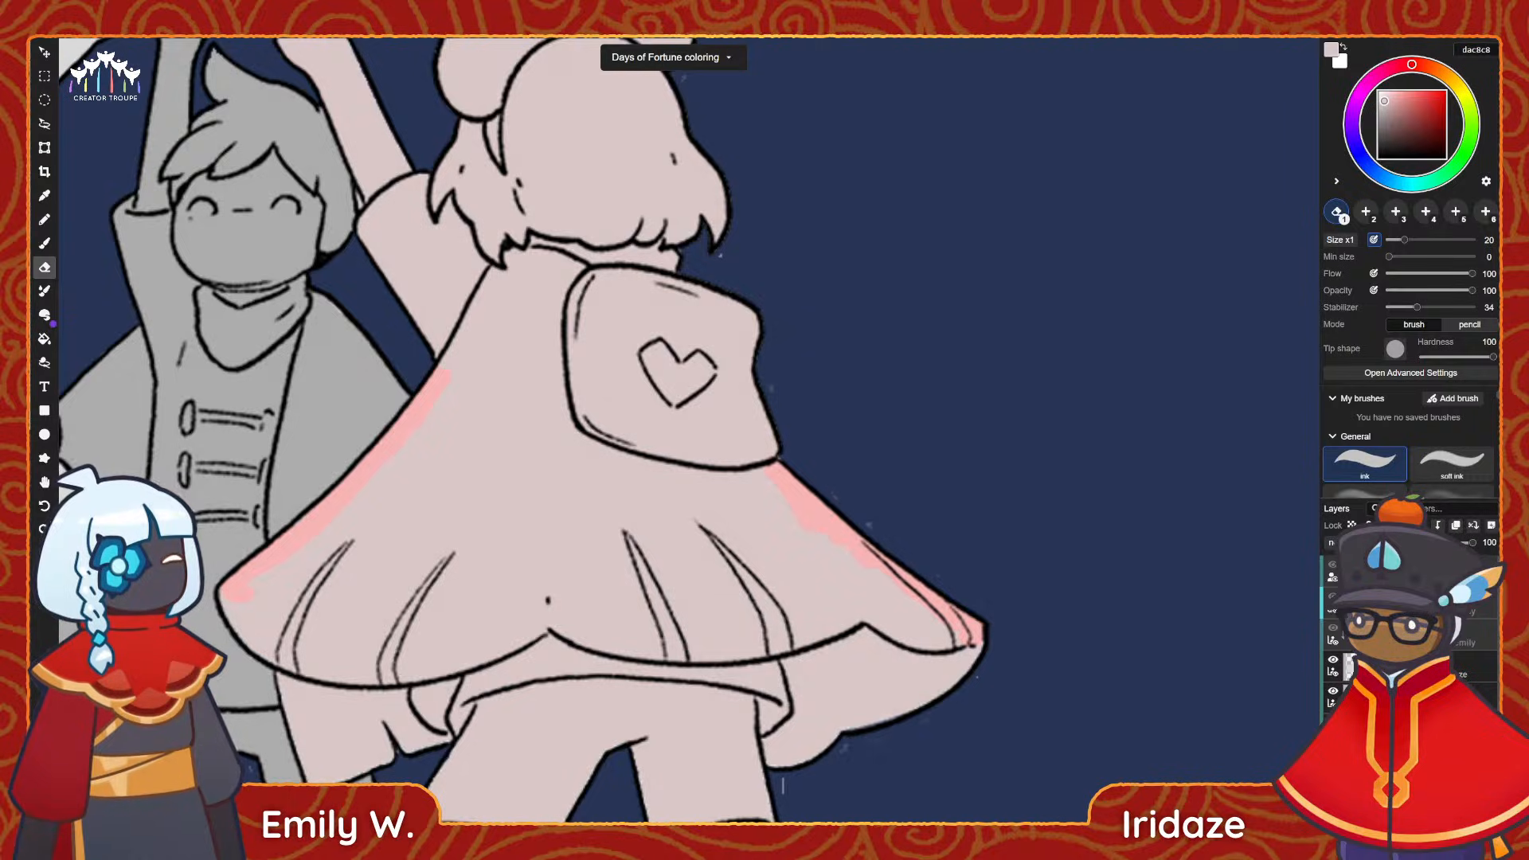
{"action": "left_click", "coordinate": [1438, 526]}
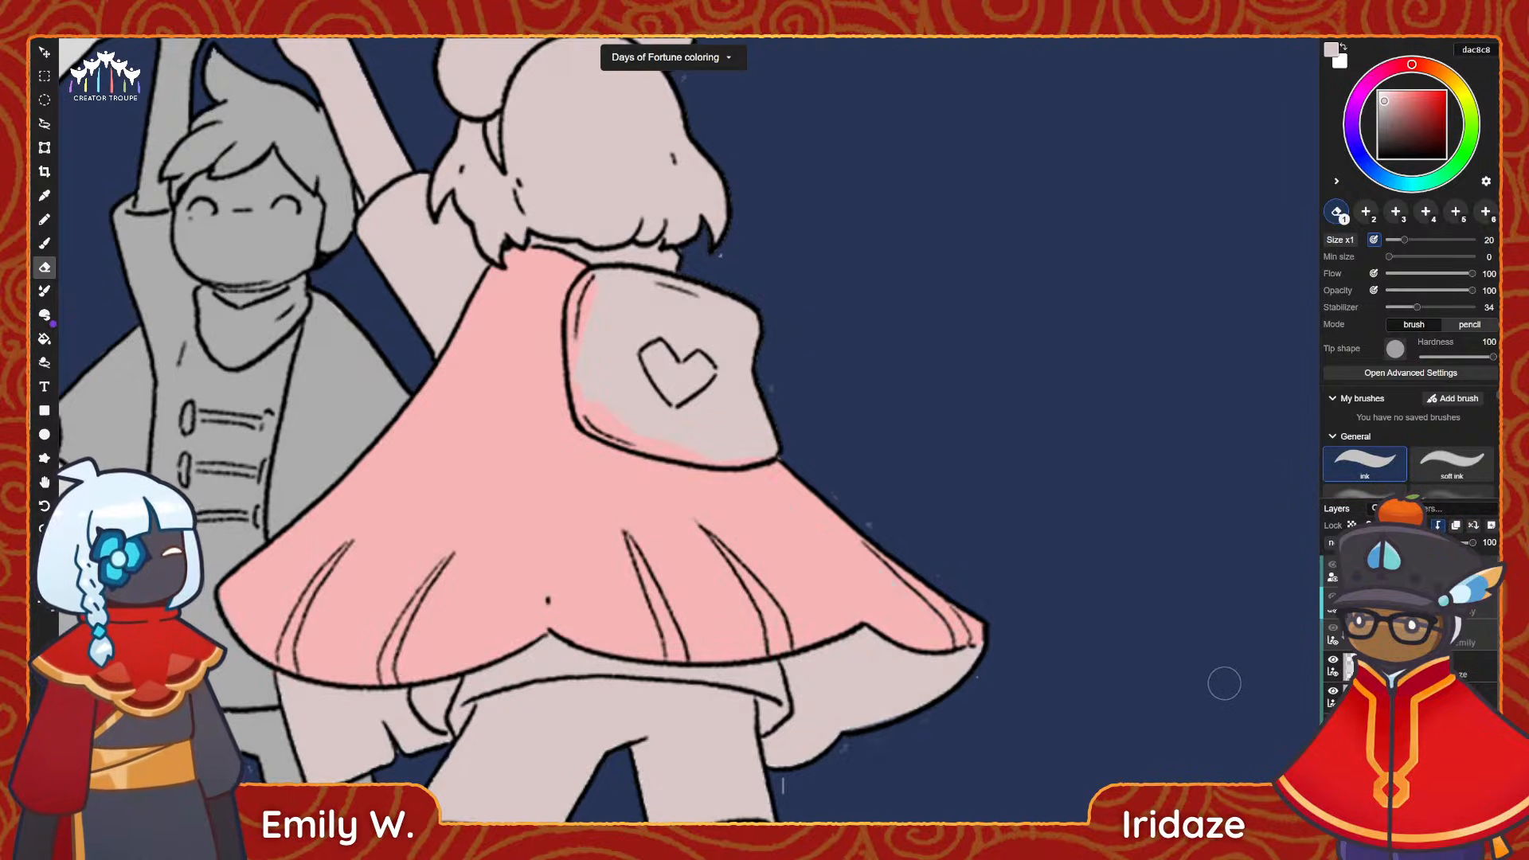
Paint the cape's inner lining under the right hem pale cream fffce3 with a size 18 brush.
{"action": "scroll", "coordinate": [991, 301], "scroll_direction": "down", "scroll_amount": 3}
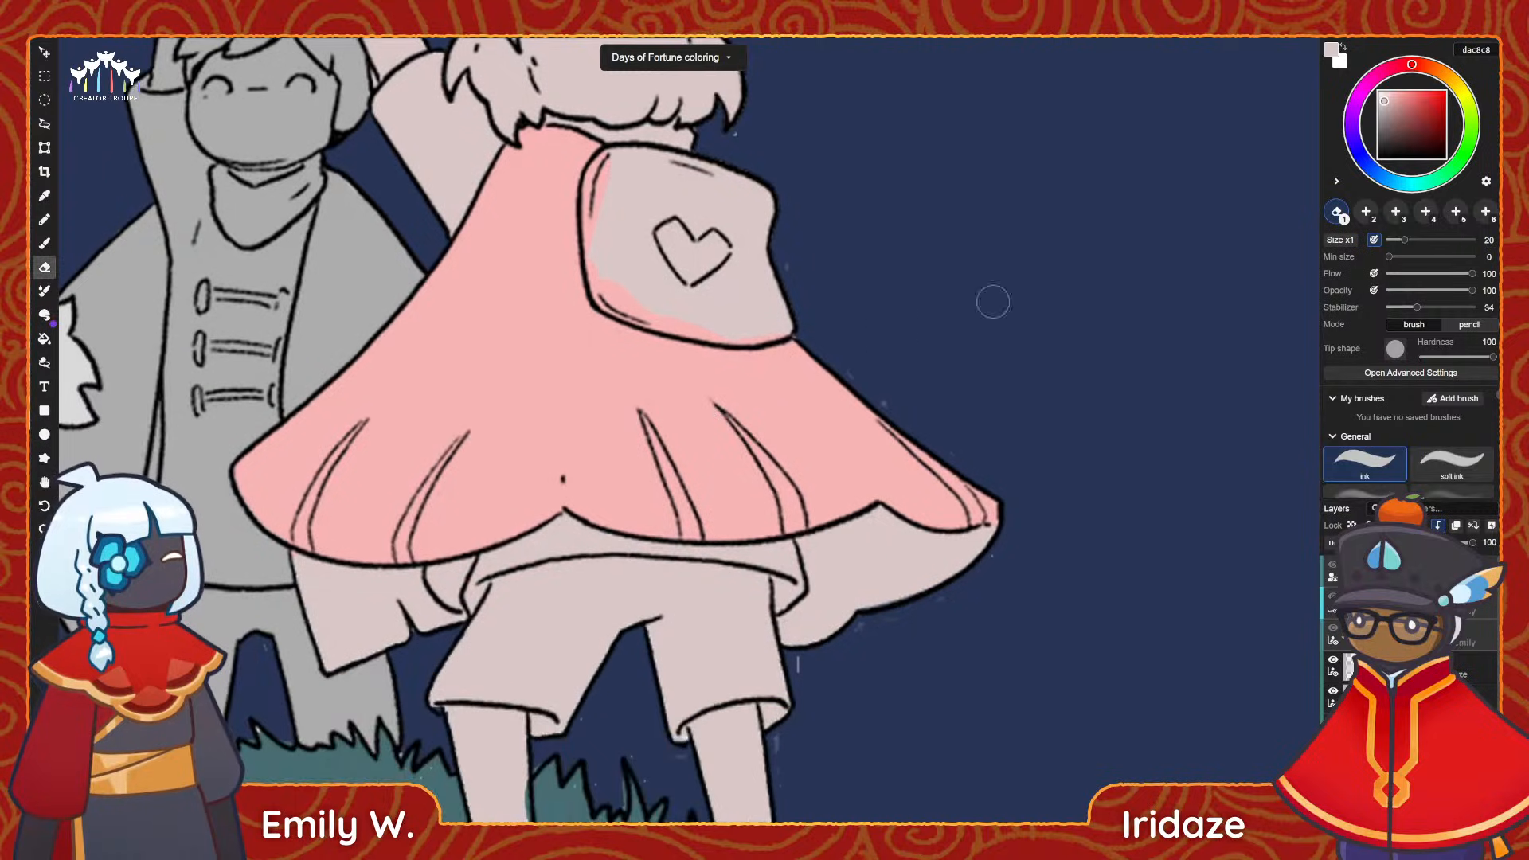
{"action": "left_click", "coordinate": [1459, 89]}
{"action": "left_click", "coordinate": [1387, 93]}
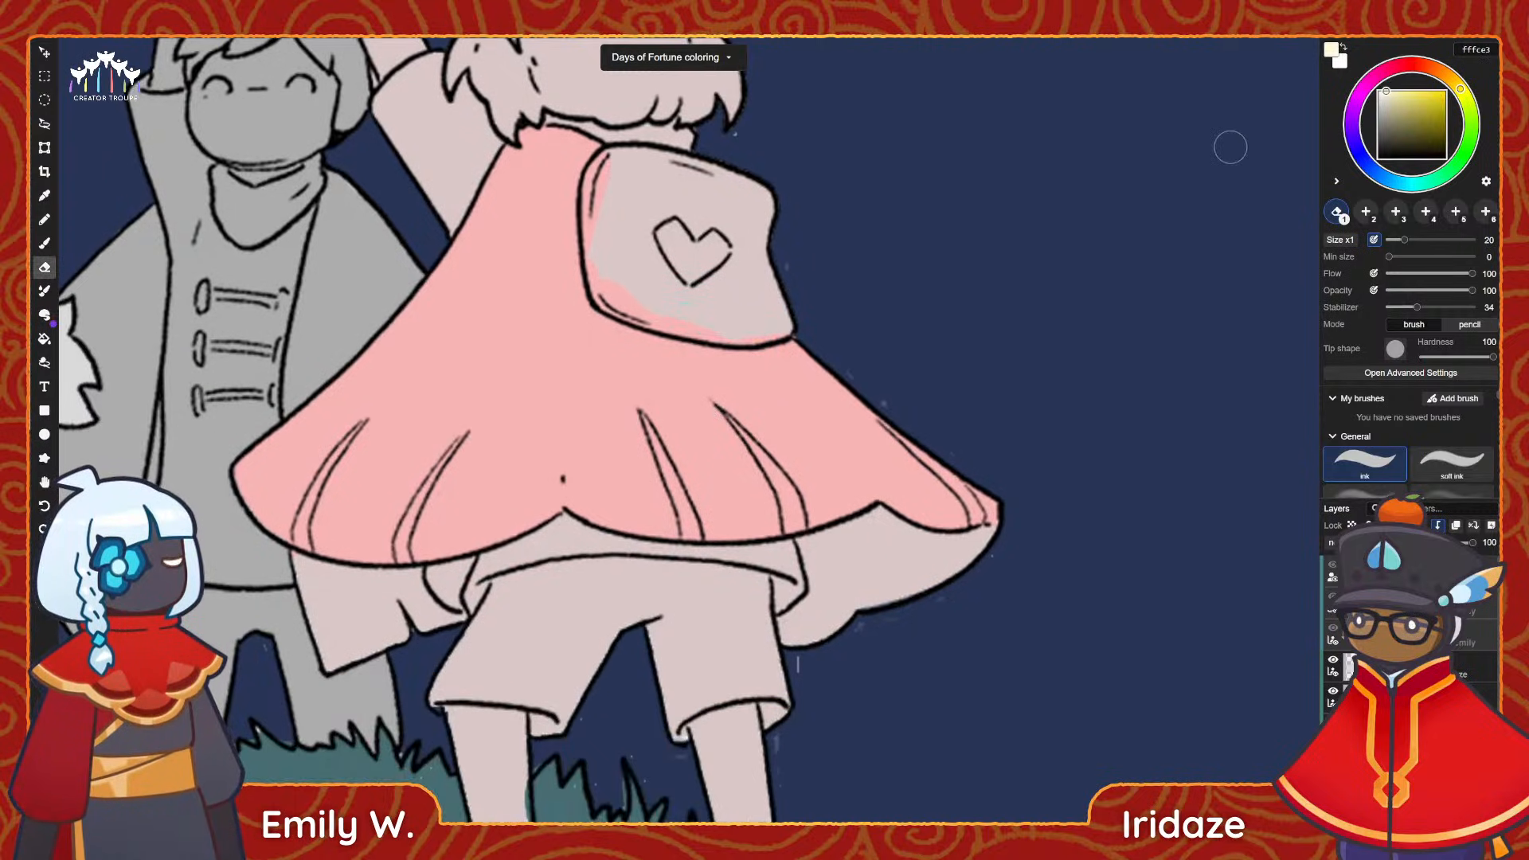
{"action": "key", "text": "b"}
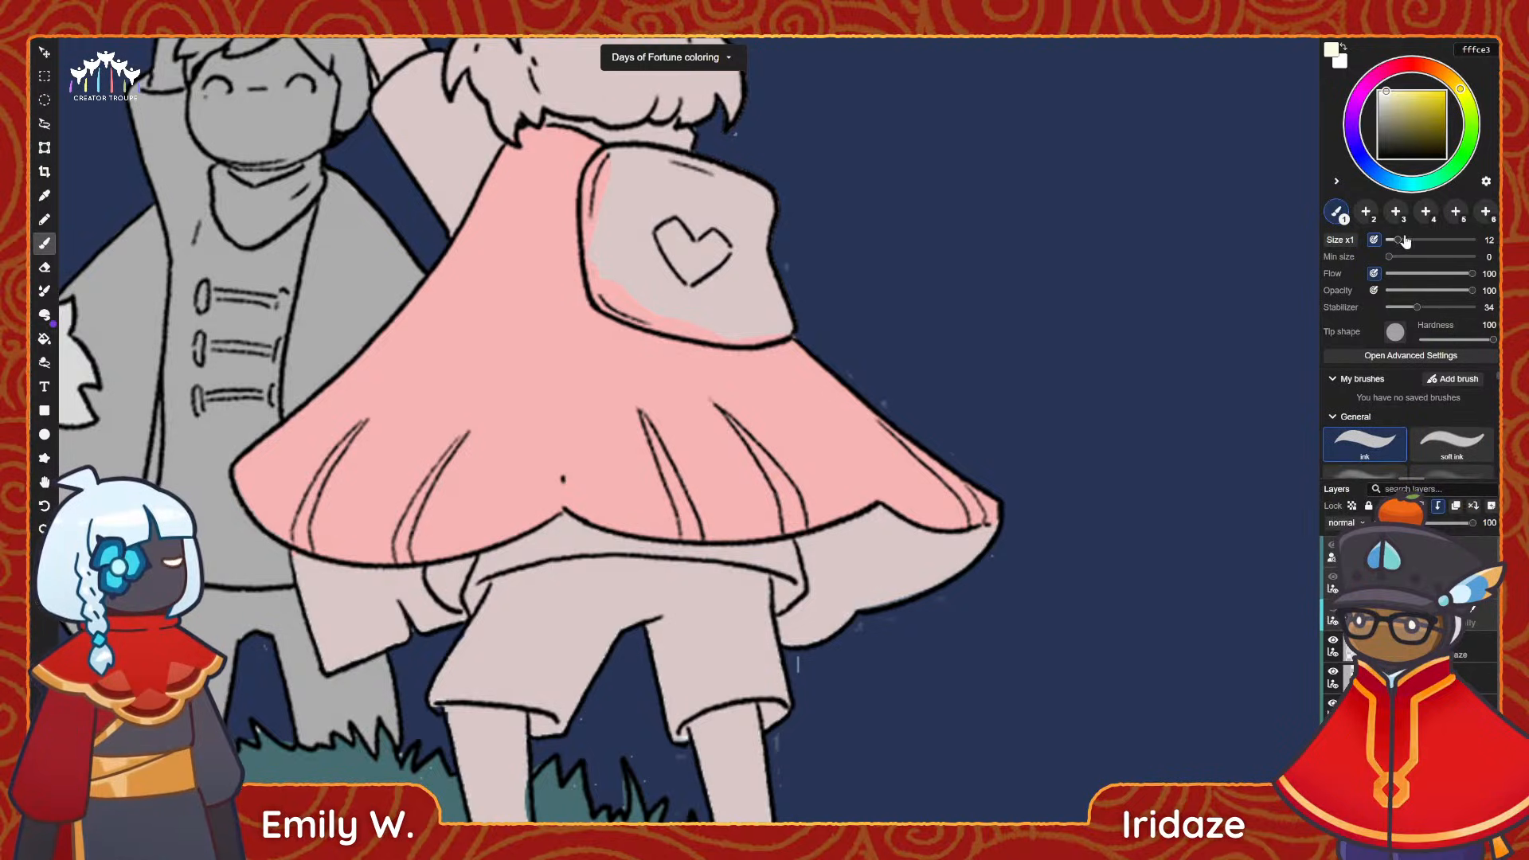
{"action": "left_click_drag", "start_coordinate": [1415, 241], "coordinate": [1422, 240]}
{"action": "mouse_move", "coordinate": [856, 613]}
{"action": "left_mouse_down"}
{"action": "mouse_move", "coordinate": [804, 637]}
{"action": "mouse_move", "coordinate": [940, 573]}
{"action": "mouse_move", "coordinate": [883, 550]}
{"action": "mouse_move", "coordinate": [932, 574]}
{"action": "mouse_move", "coordinate": [979, 552]}
{"action": "mouse_move", "coordinate": [884, 541]}
{"action": "left_mouse_up"}
{"action": "left_click", "coordinate": [1402, 240]}
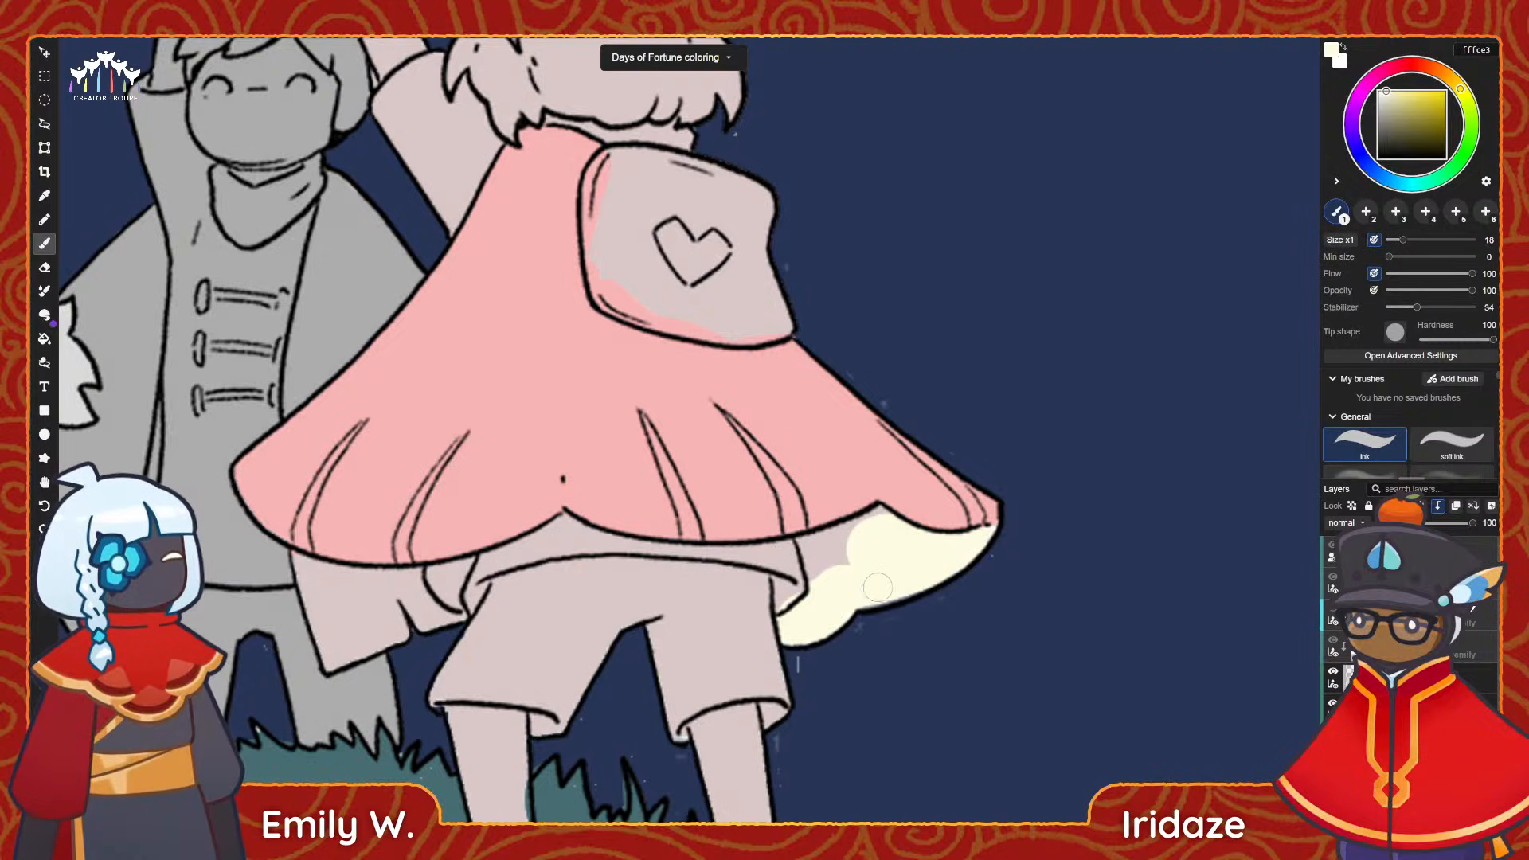
{"action": "mouse_move", "coordinate": [876, 587]}
{"action": "left_mouse_down"}
{"action": "mouse_move", "coordinate": [808, 550]}
{"action": "mouse_move", "coordinate": [813, 571]}
{"action": "mouse_move", "coordinate": [838, 544]}
{"action": "mouse_move", "coordinate": [803, 542]}
{"action": "mouse_move", "coordinate": [875, 519]}
{"action": "left_mouse_up"}
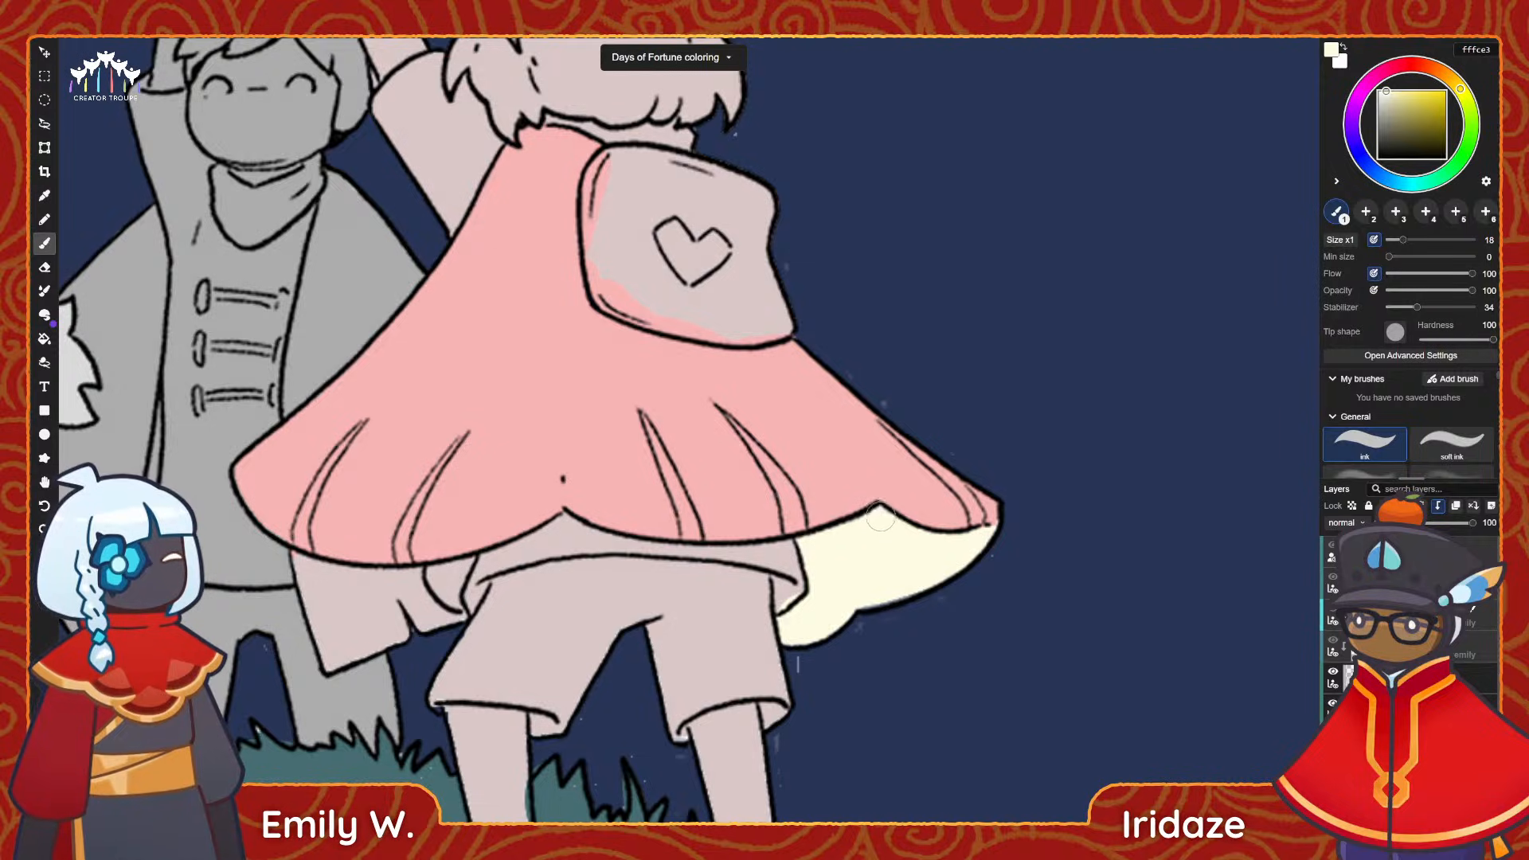
Paint the ragged cloth flap hanging below the cape's left hem in the same pale cream fffce3.
{"action": "mouse_move", "coordinate": [865, 584]}
{"action": "left_mouse_down"}
{"action": "mouse_move", "coordinate": [870, 603]}
{"action": "mouse_move", "coordinate": [890, 595]}
{"action": "left_mouse_up"}
{"action": "middle_click_drag", "start_coordinate": [867, 581], "coordinate": [965, 543]}
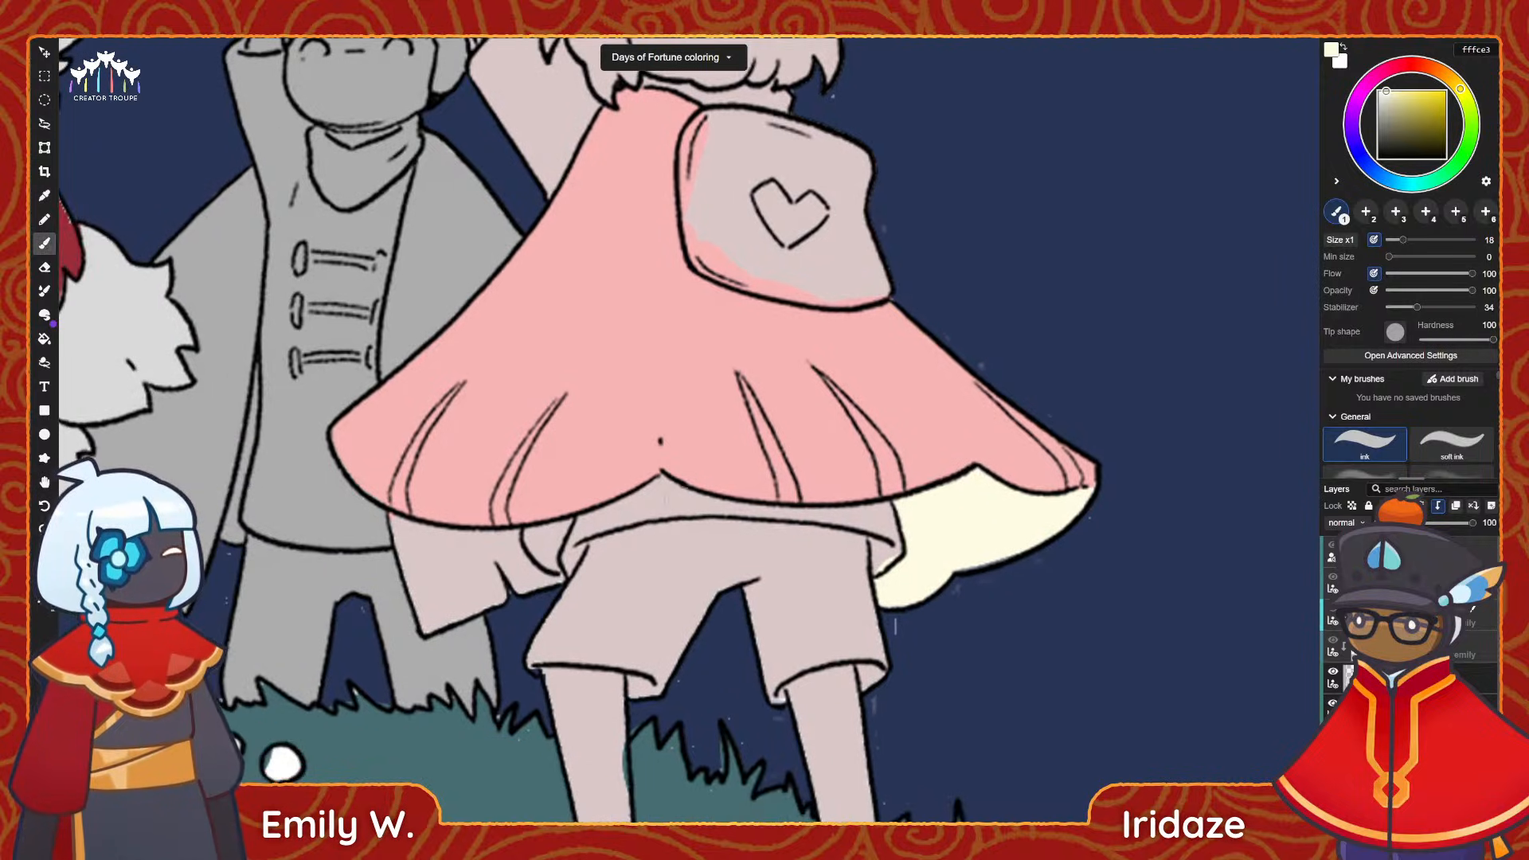
{"action": "mouse_move", "coordinate": [458, 587]}
{"action": "left_mouse_down"}
{"action": "mouse_move", "coordinate": [430, 617]}
{"action": "mouse_move", "coordinate": [394, 532]}
{"action": "mouse_move", "coordinate": [473, 542]}
{"action": "mouse_move", "coordinate": [402, 538]}
{"action": "mouse_move", "coordinate": [446, 606]}
{"action": "mouse_move", "coordinate": [490, 629]}
{"action": "mouse_move", "coordinate": [526, 567]}
{"action": "mouse_move", "coordinate": [551, 583]}
{"action": "mouse_move", "coordinate": [480, 543]}
{"action": "mouse_move", "coordinate": [504, 540]}
{"action": "left_mouse_up"}
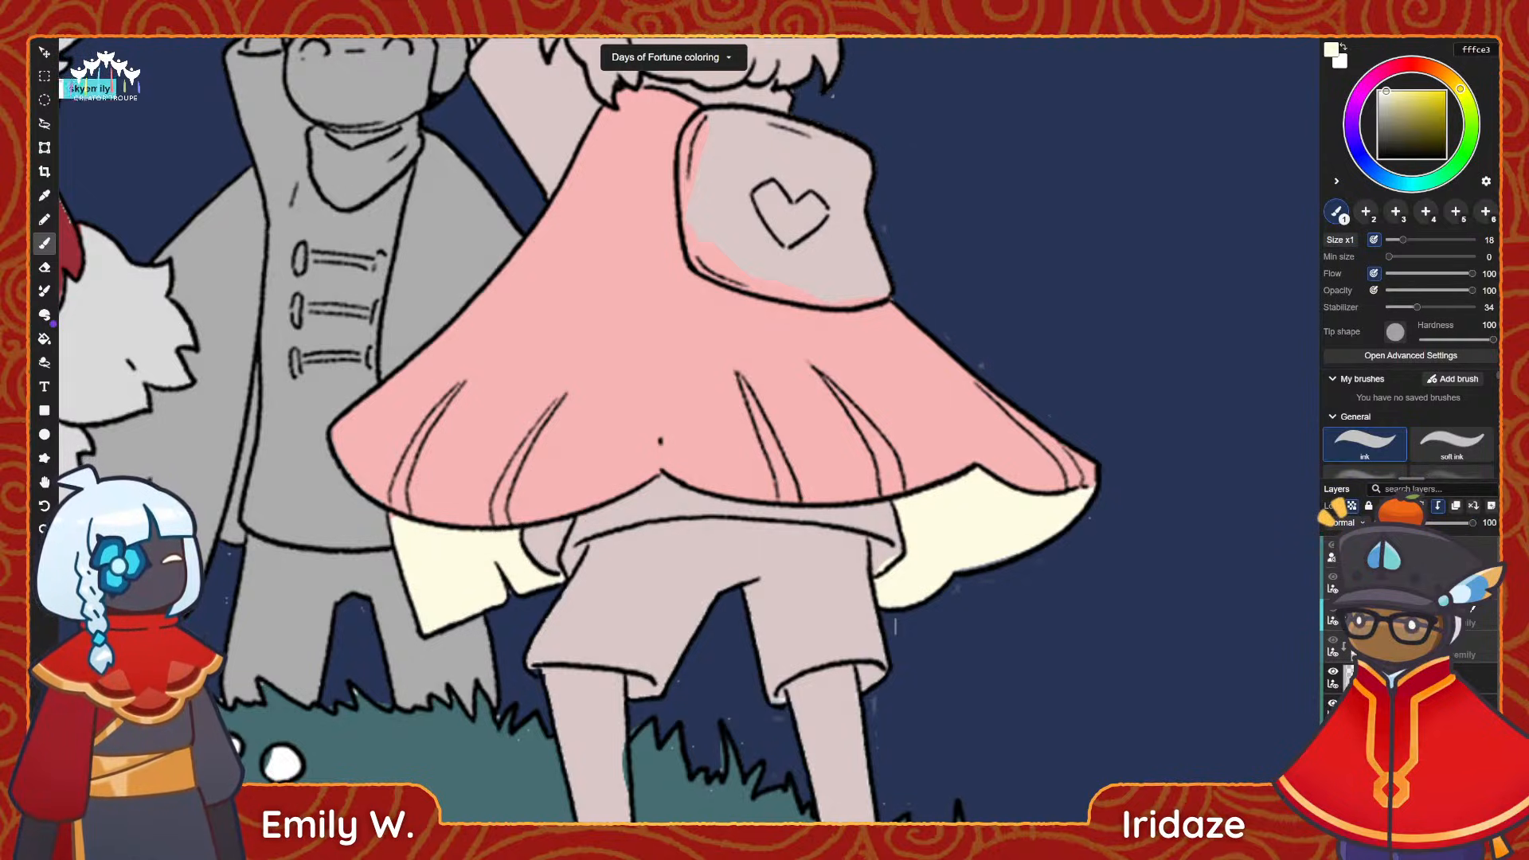
{"action": "key", "text": "e"}
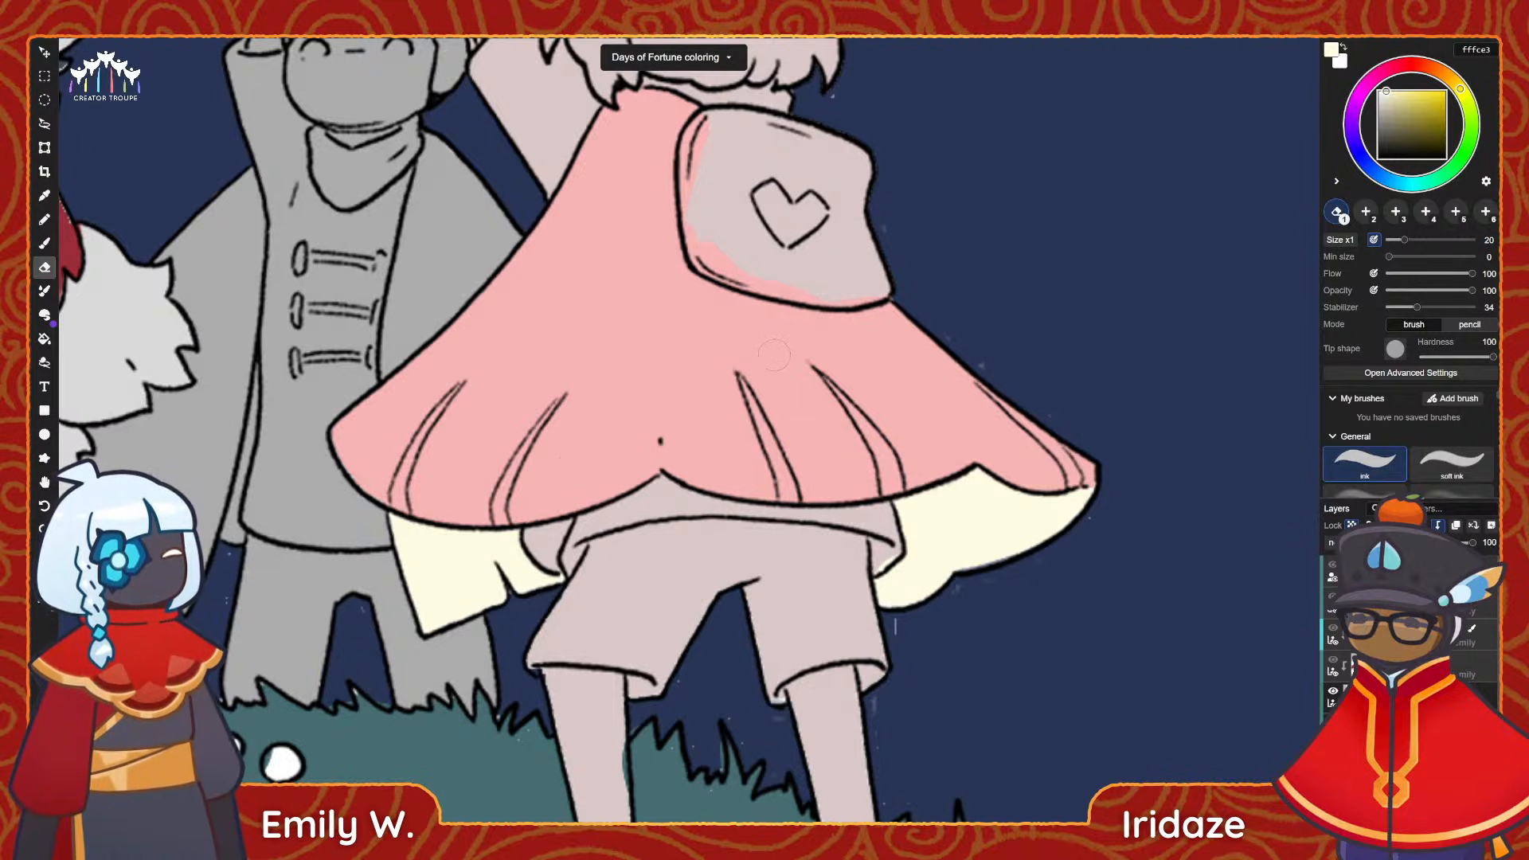
Shift the colour to warm cream ffeee3 and paint the two fold stripes on the cape's left side with the size 18 brush.
{"action": "middle_click_drag", "start_coordinate": [774, 354], "coordinate": [719, 422]}
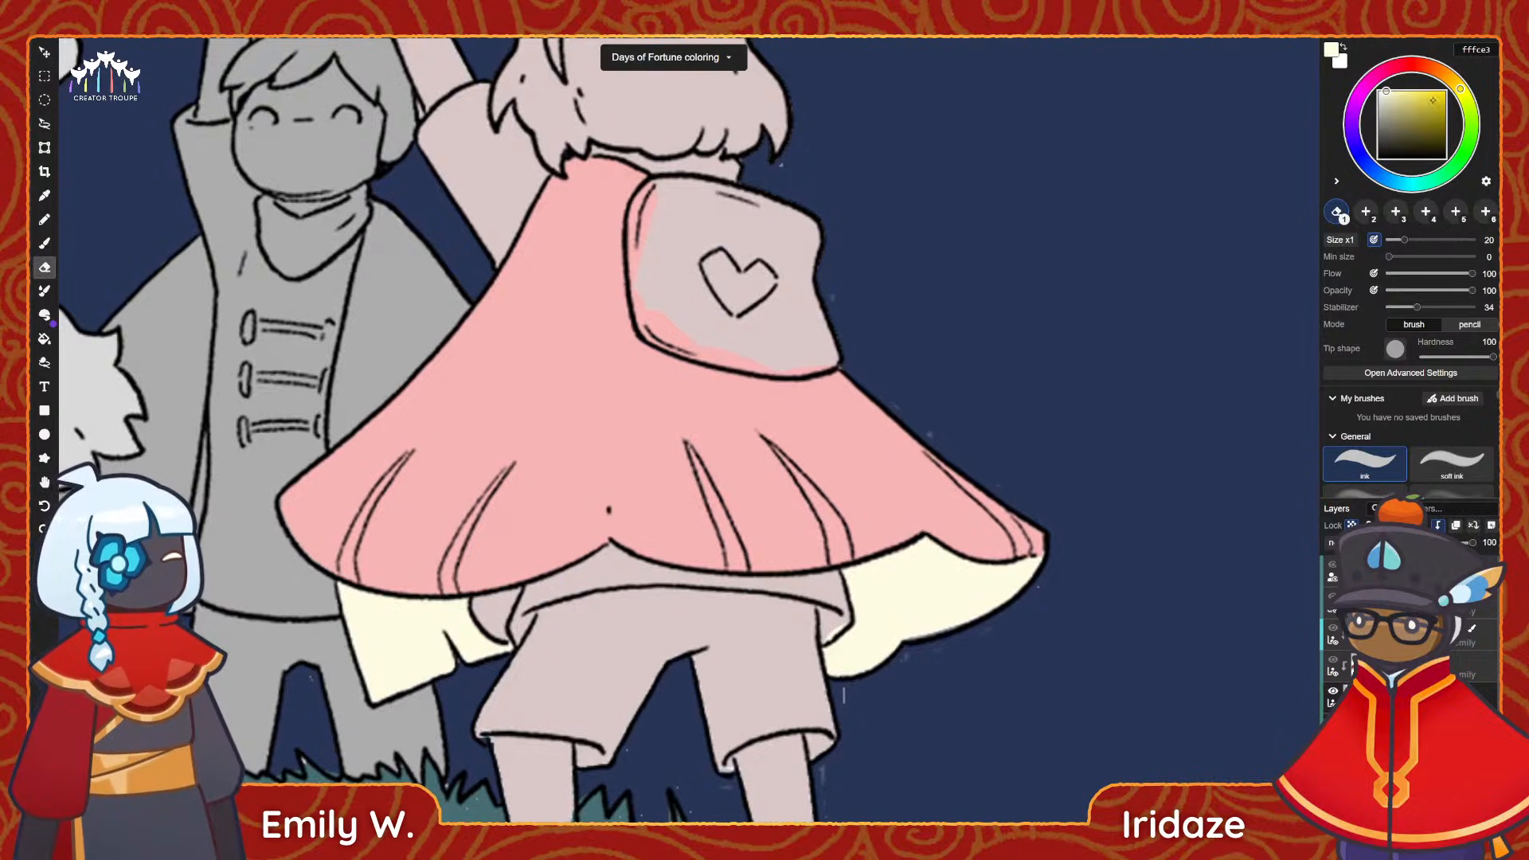
{"action": "left_click_drag", "start_coordinate": [1445, 75], "coordinate": [1434, 69]}
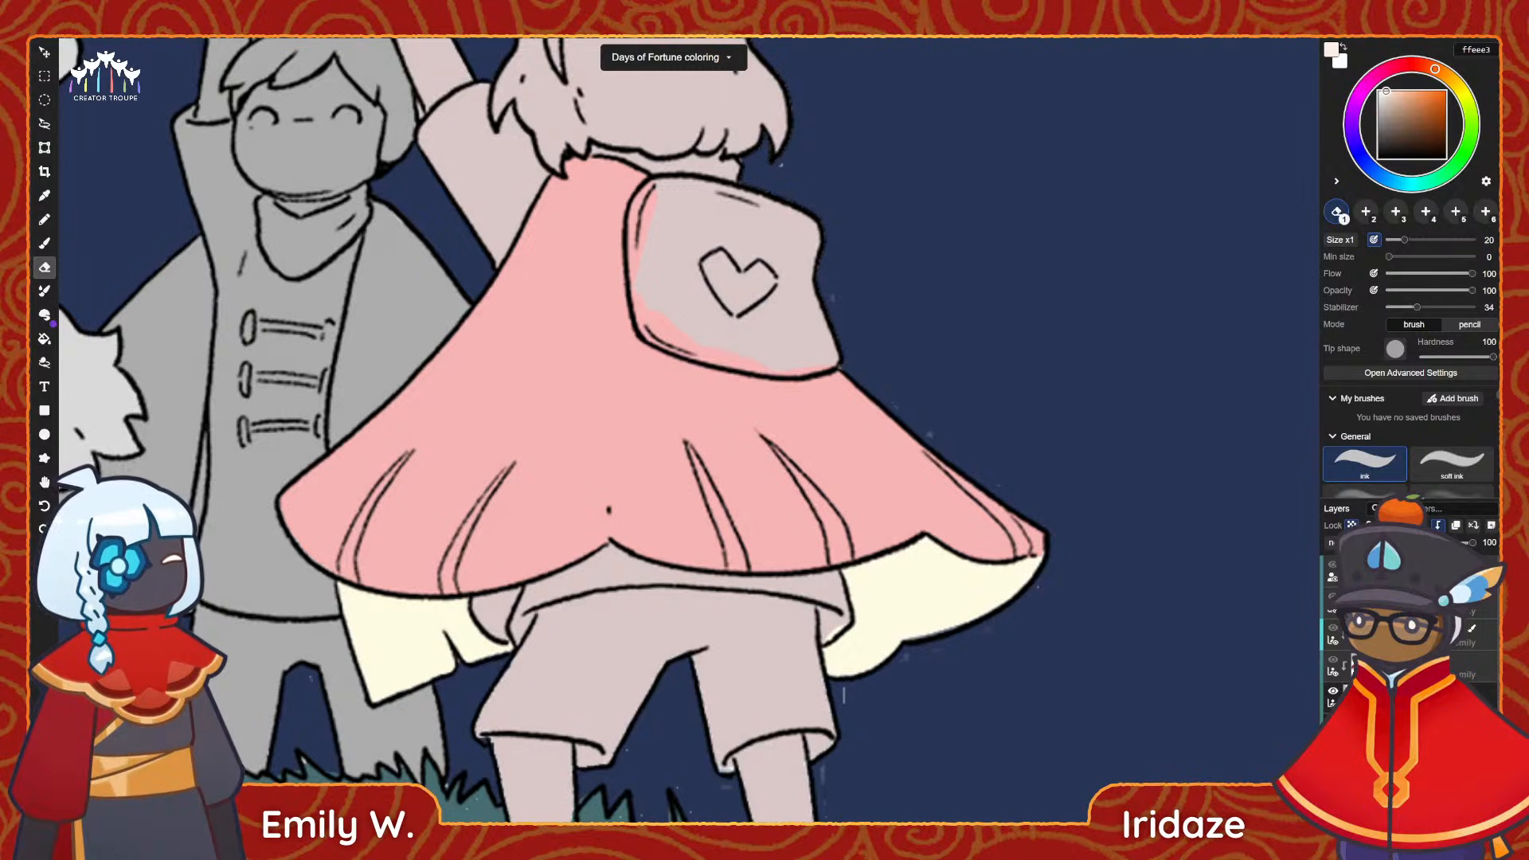
{"action": "key", "text": "b"}
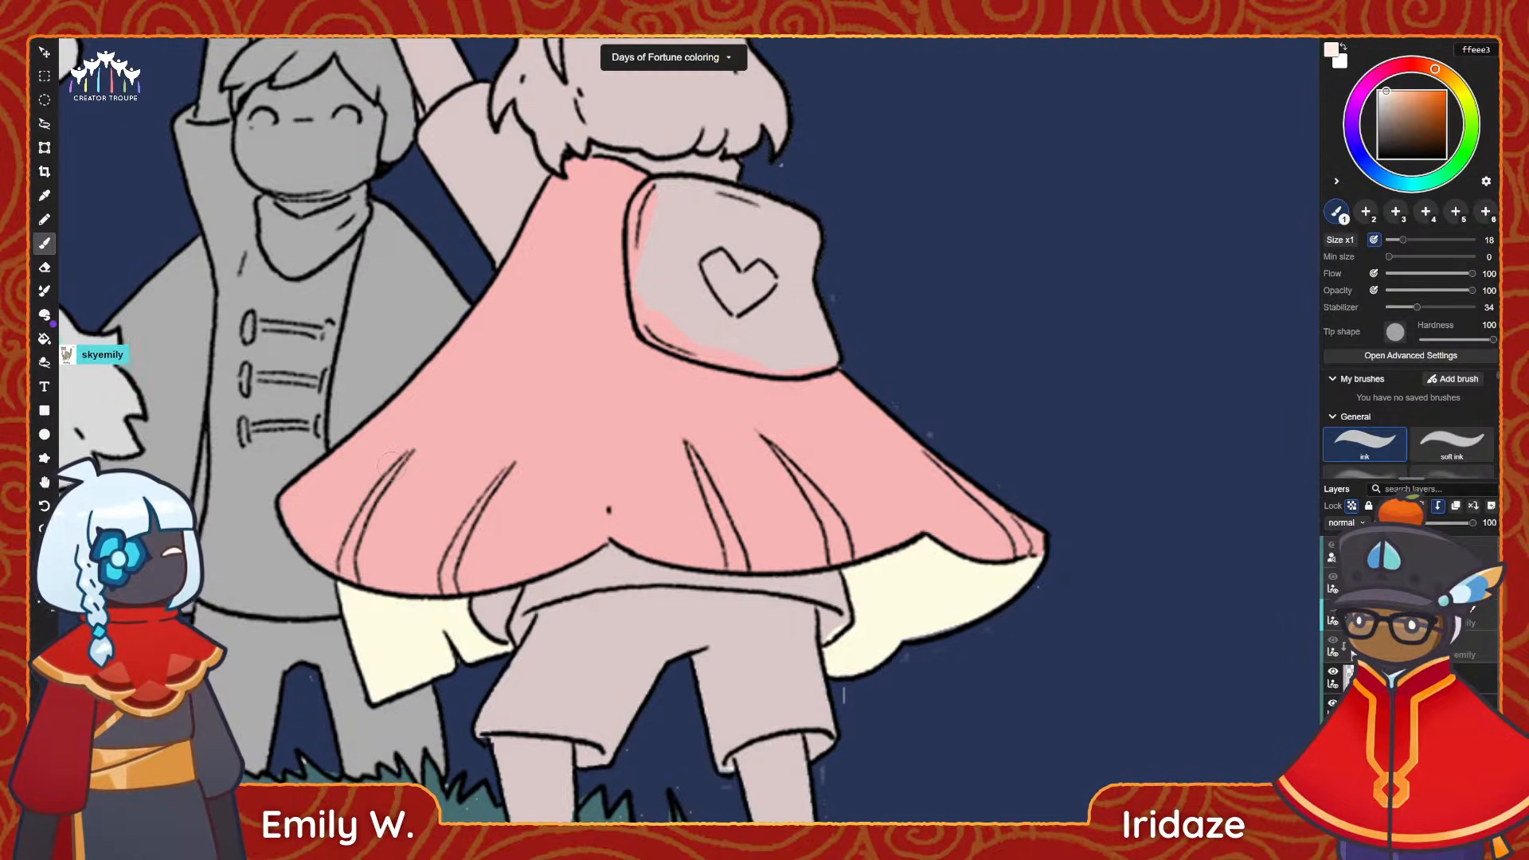
{"action": "left_click_drag", "start_coordinate": [388, 462], "coordinate": [350, 567]}
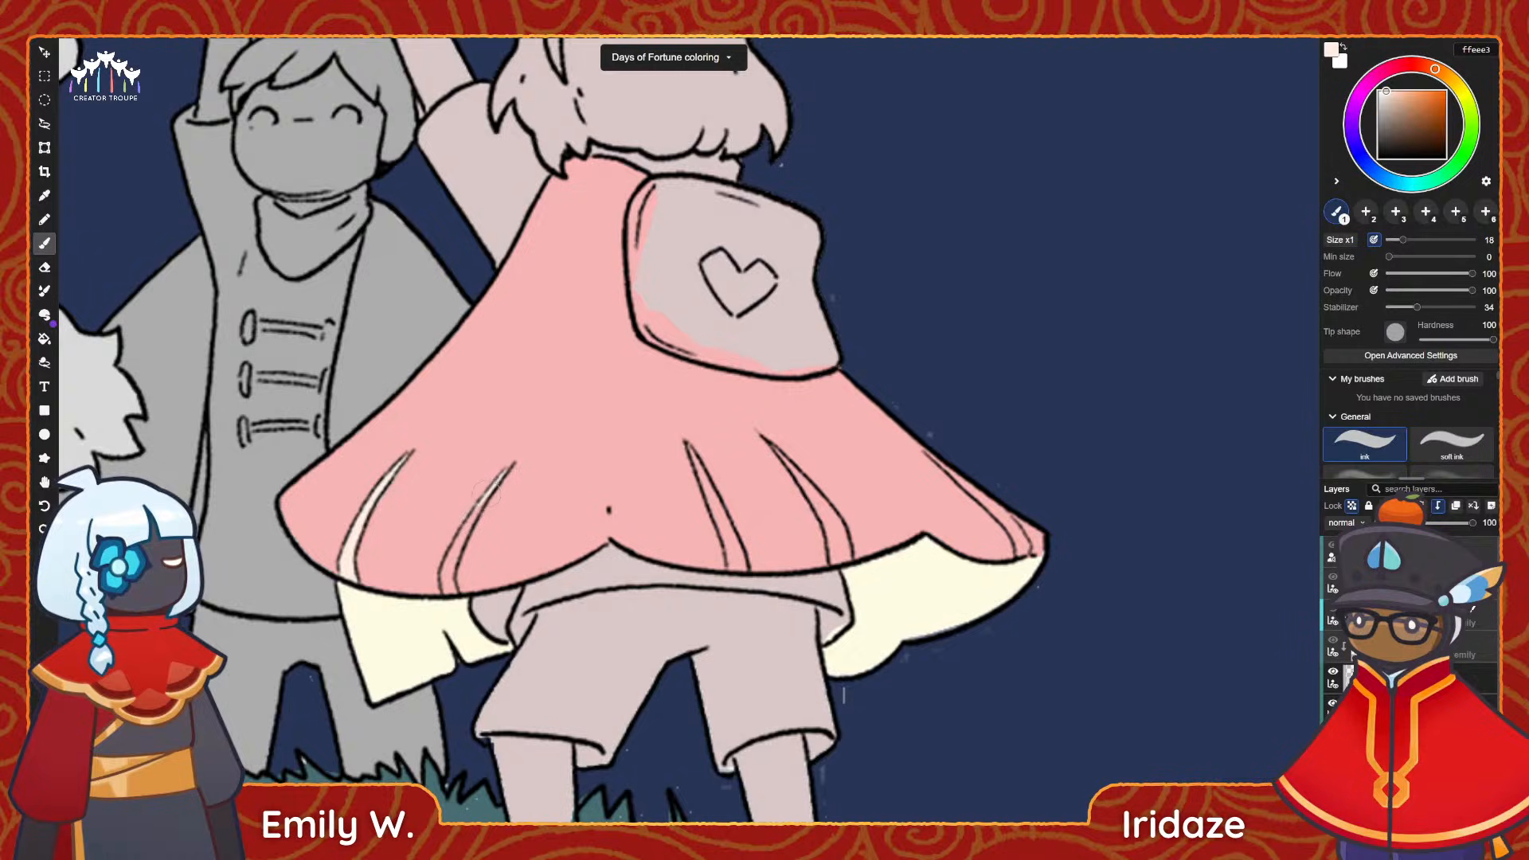
{"action": "left_click_drag", "start_coordinate": [485, 494], "coordinate": [447, 585]}
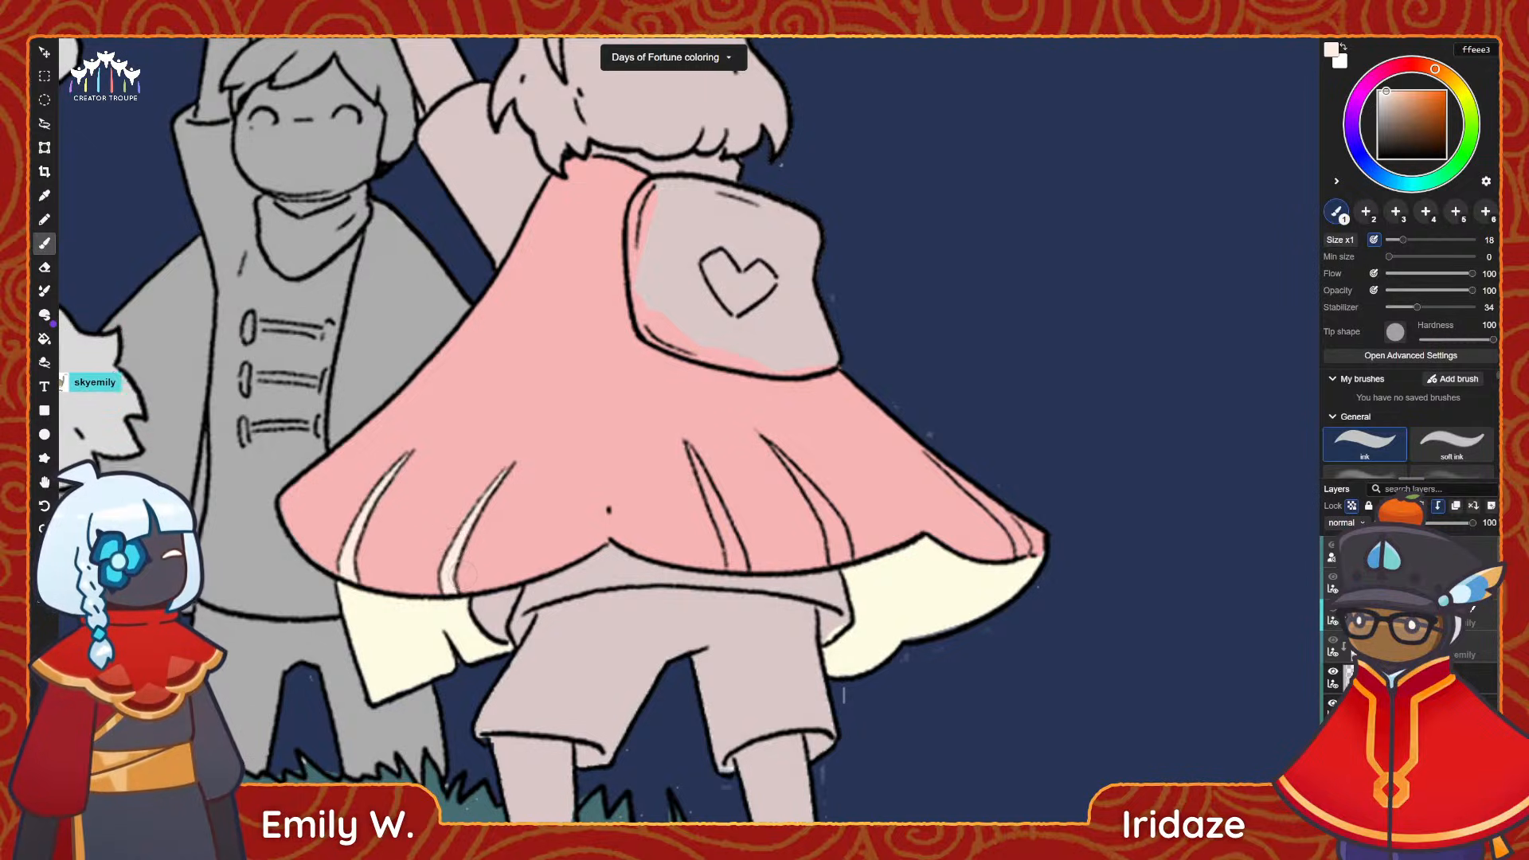
Paint the fold stripe just right of the cape's centre ffeee3, undoing the extra stroke at its lower end.
{"action": "left_click_drag", "start_coordinate": [504, 562], "coordinate": [406, 544]}
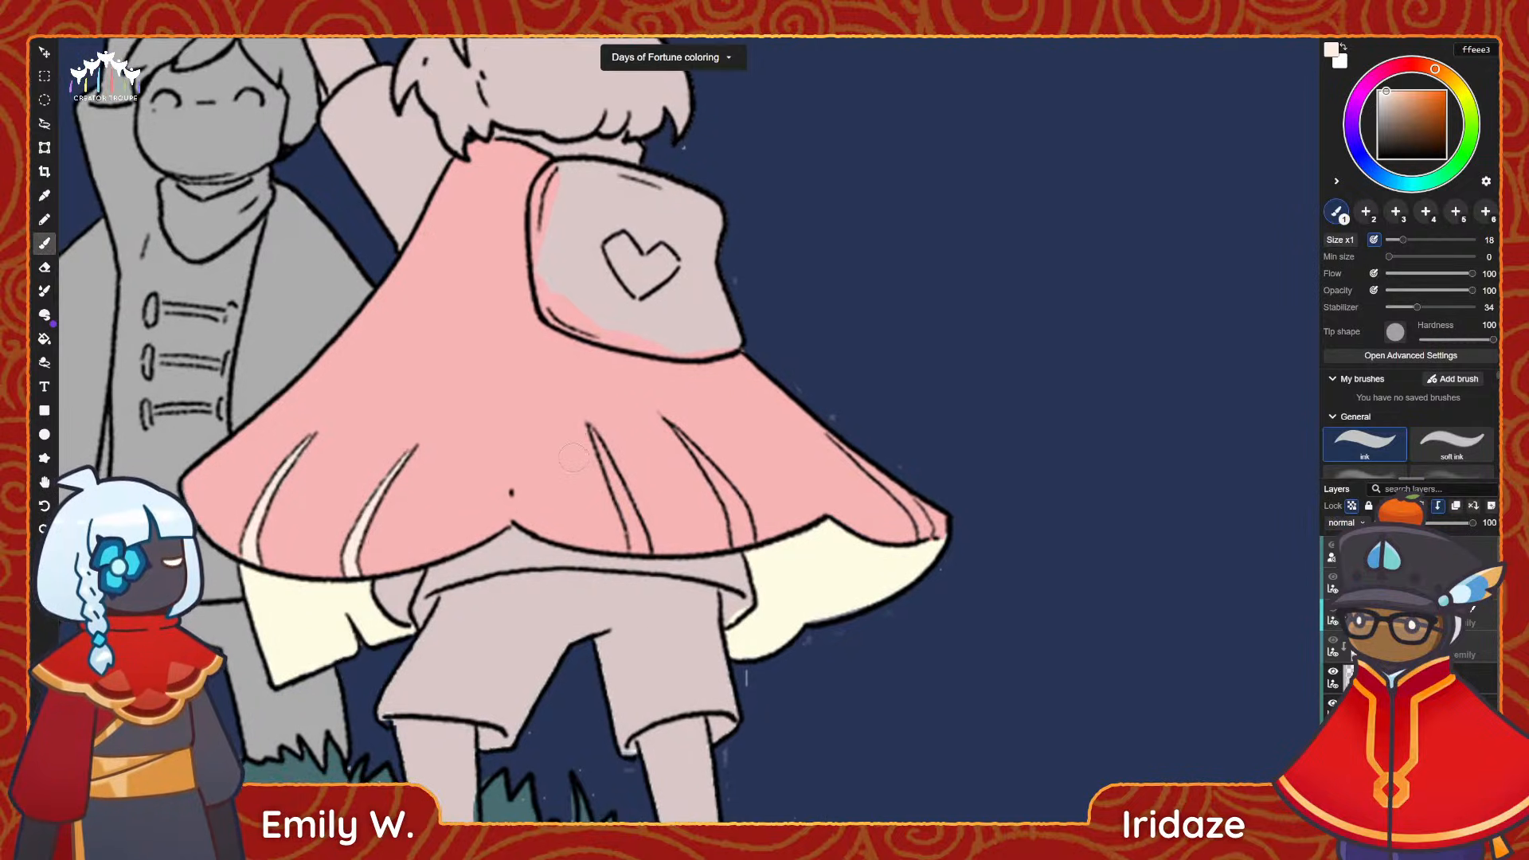
{"action": "left_click_drag", "start_coordinate": [591, 430], "coordinate": [631, 551]}
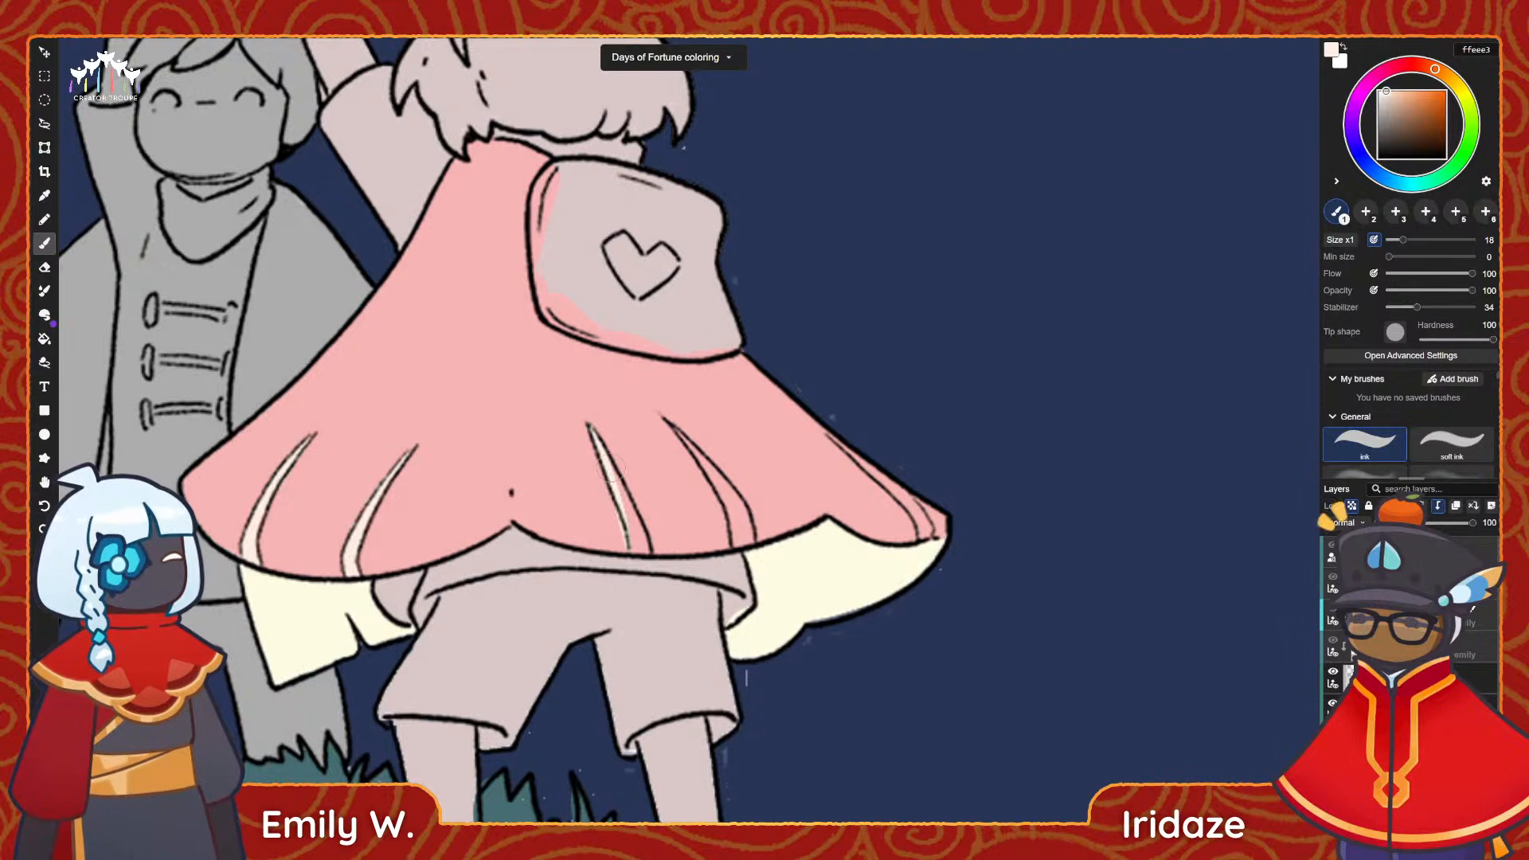
{"action": "left_click_drag", "start_coordinate": [609, 459], "coordinate": [637, 554]}
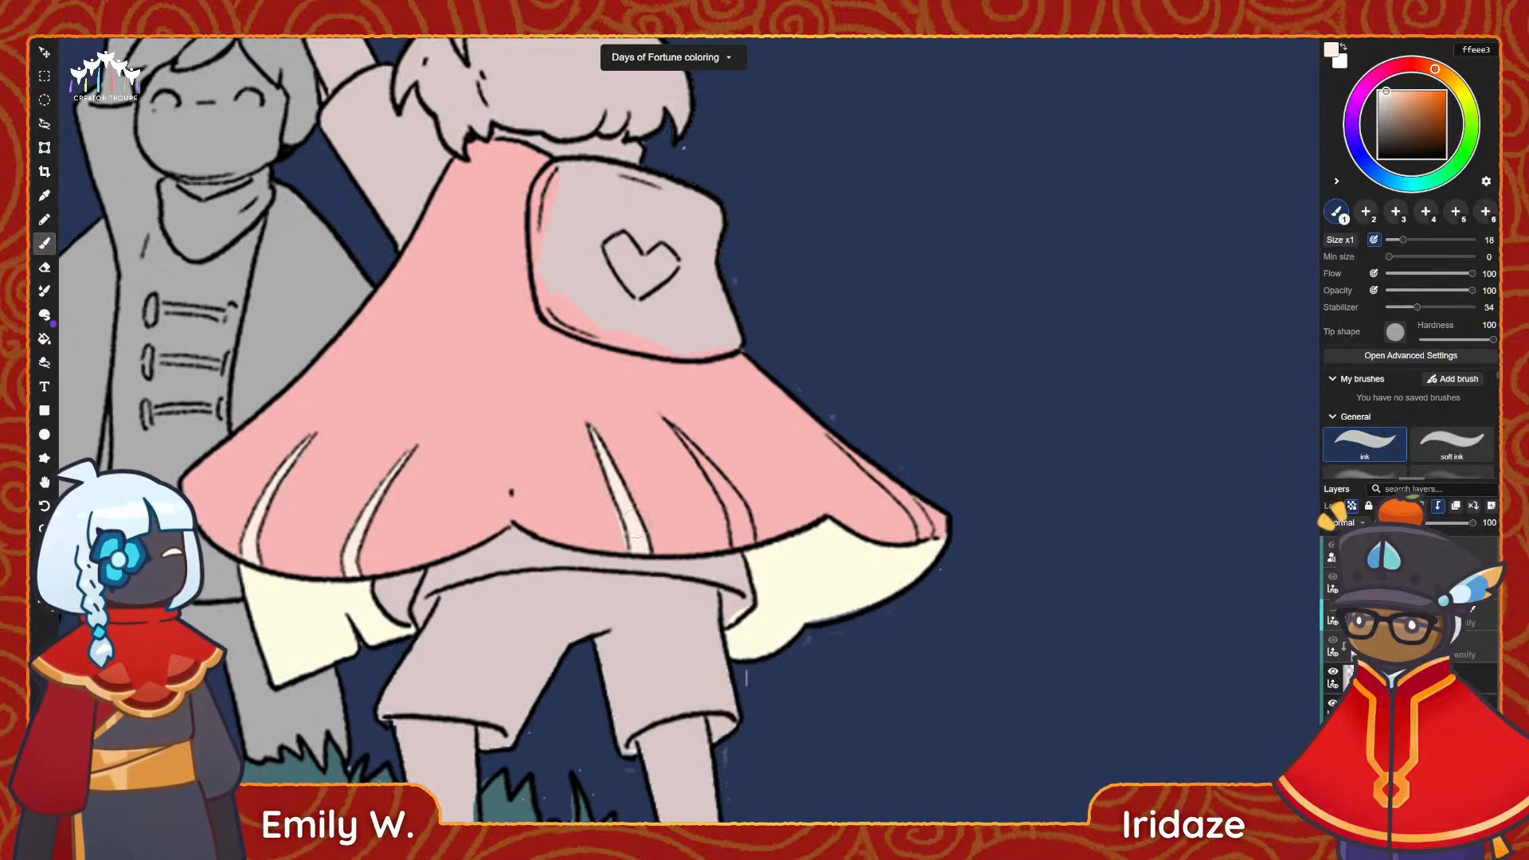
{"action": "key", "text": "e"}
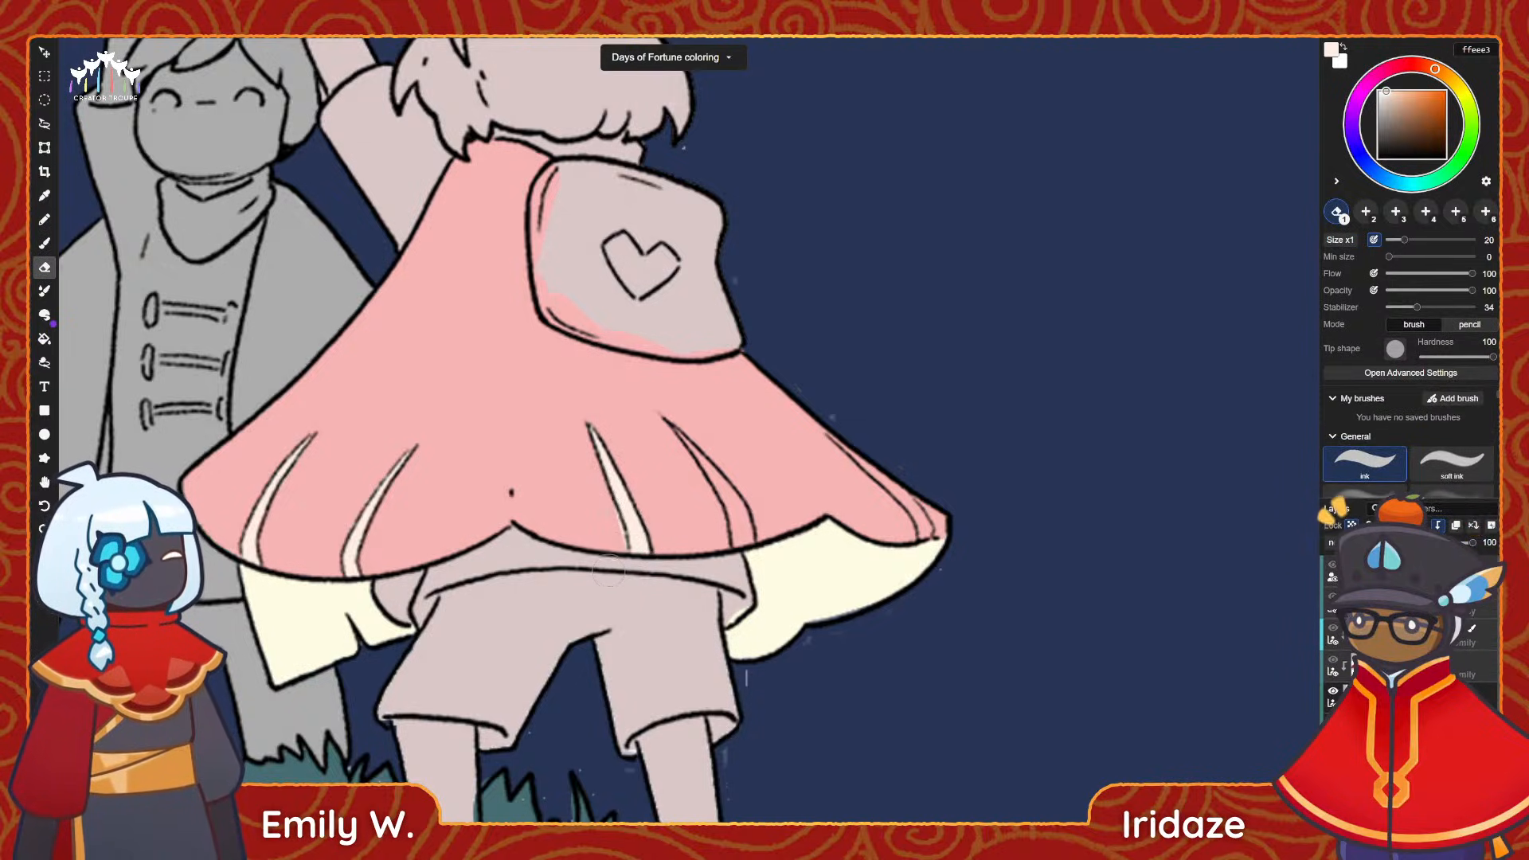
{"action": "key", "text": "b"}
{"action": "mouse_move", "coordinate": [601, 530]}
{"action": "left_mouse_down"}
{"action": "mouse_move", "coordinate": [681, 529]}
{"action": "mouse_move", "coordinate": [641, 549]}
{"action": "left_mouse_up"}
{"action": "key", "text": "ctrl+z"}
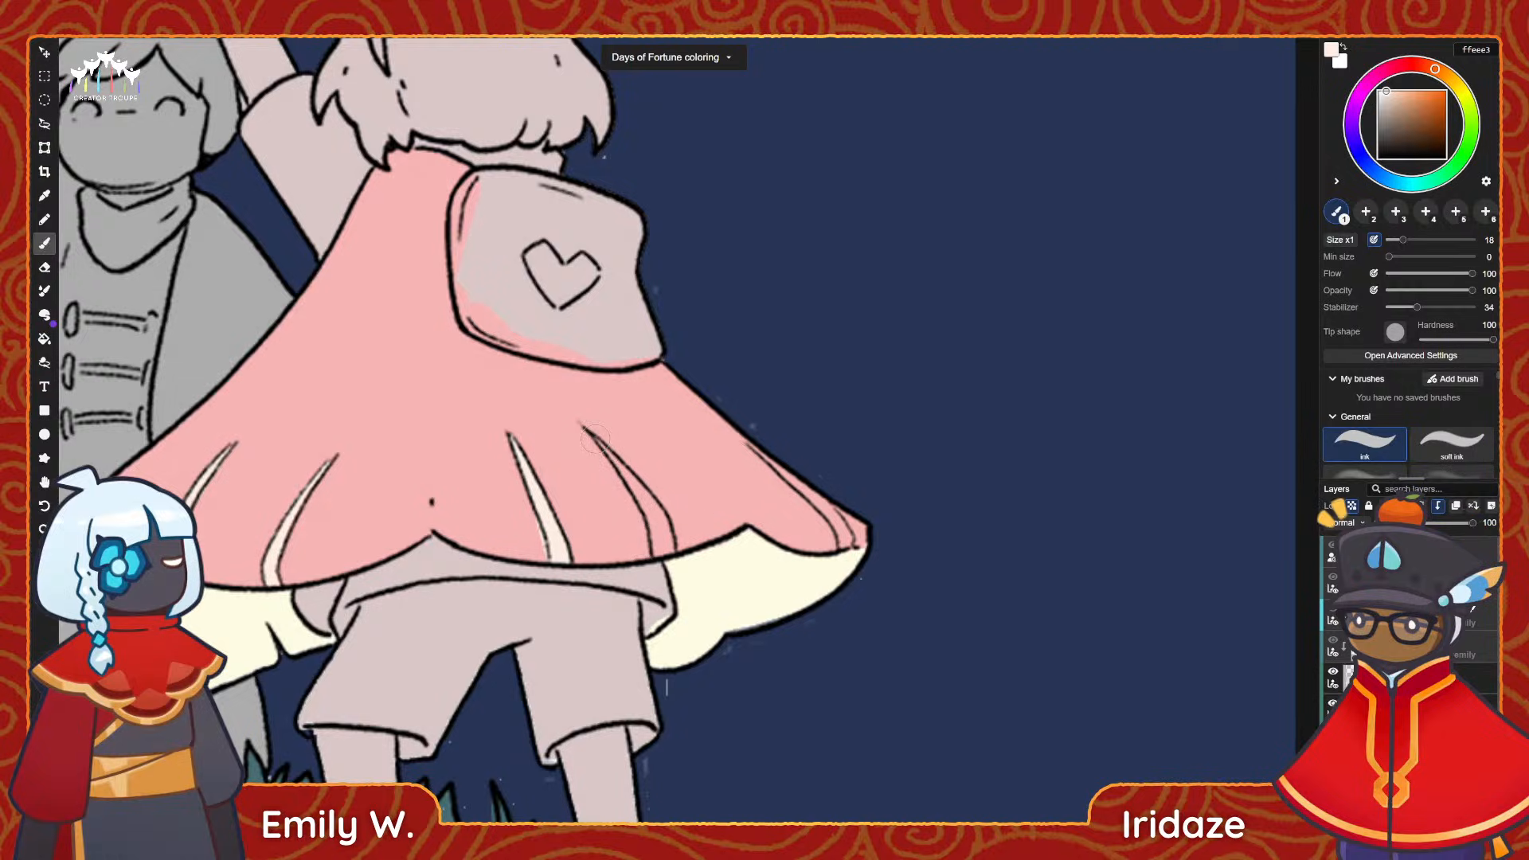
Fill the second fold stripe to the right of the cape's centre with ffeee3, down to the hem.
{"action": "left_click_drag", "start_coordinate": [613, 456], "coordinate": [657, 554]}
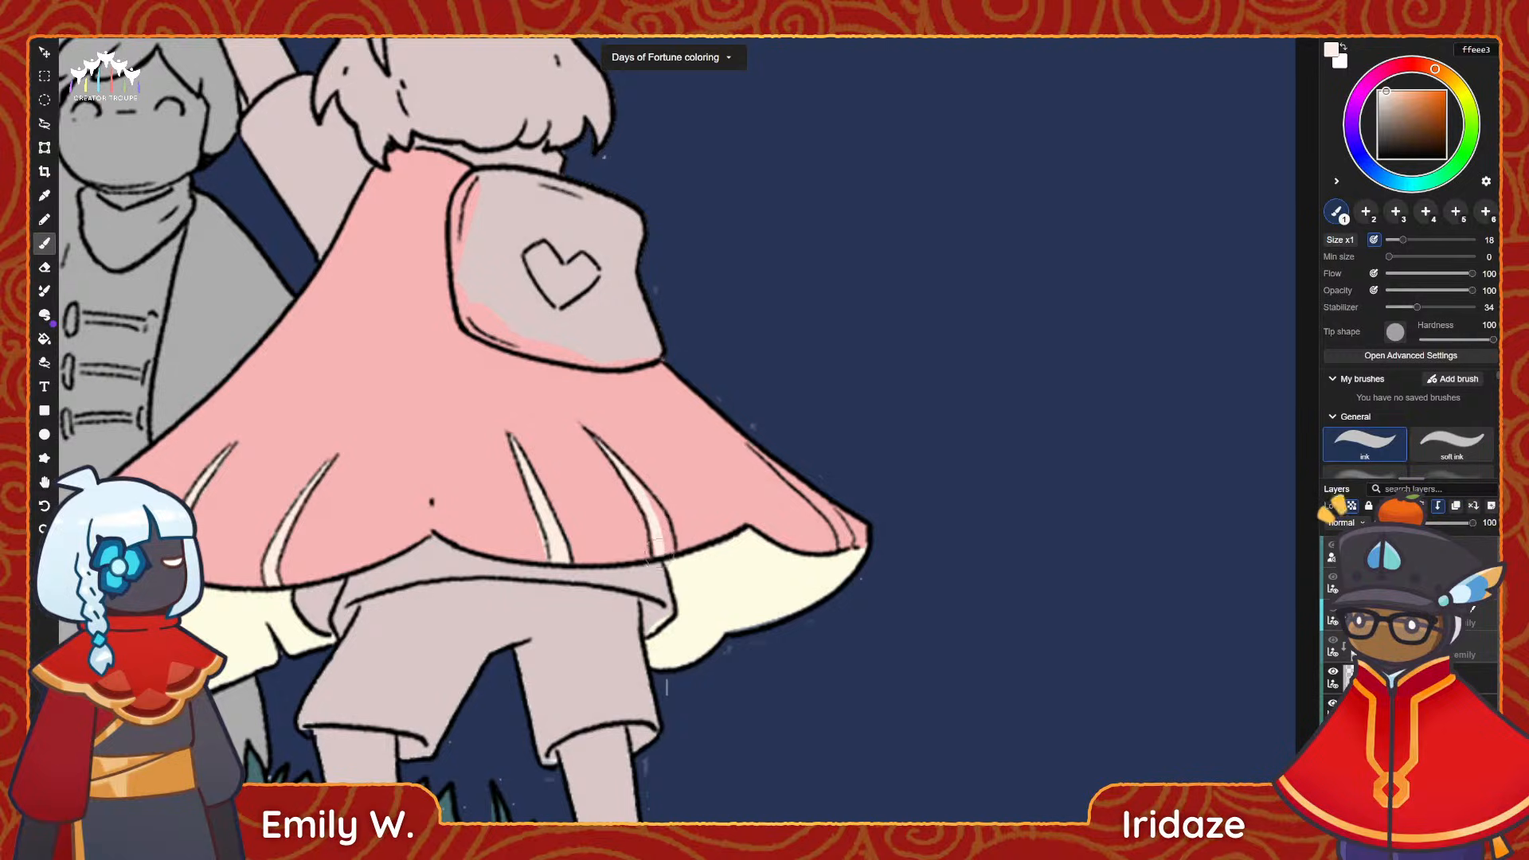
{"action": "left_click_drag", "start_coordinate": [649, 504], "coordinate": [671, 553]}
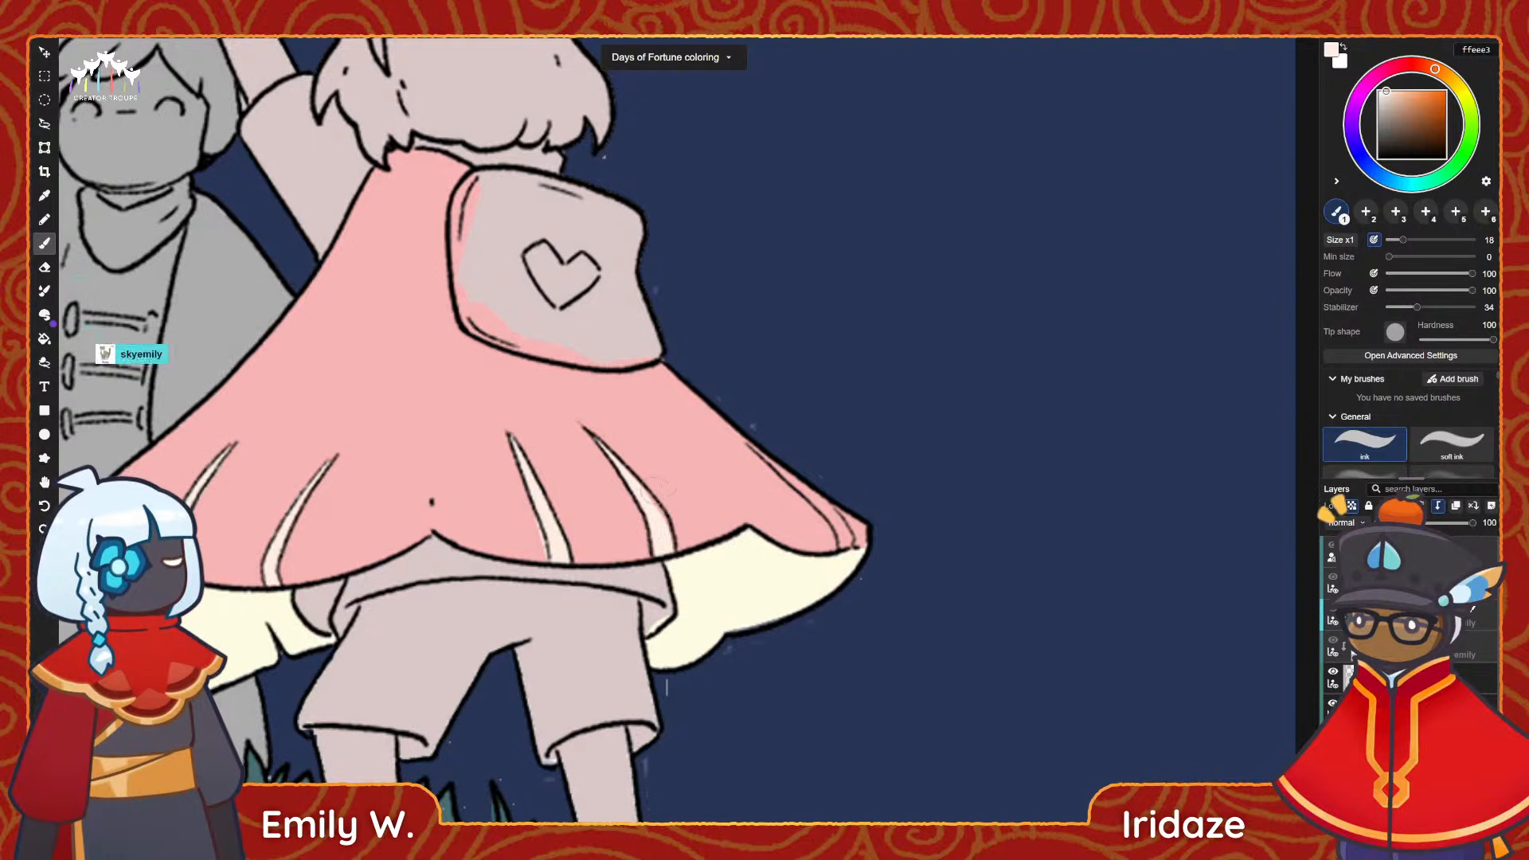
{"action": "left_click_drag", "start_coordinate": [641, 487], "coordinate": [668, 537]}
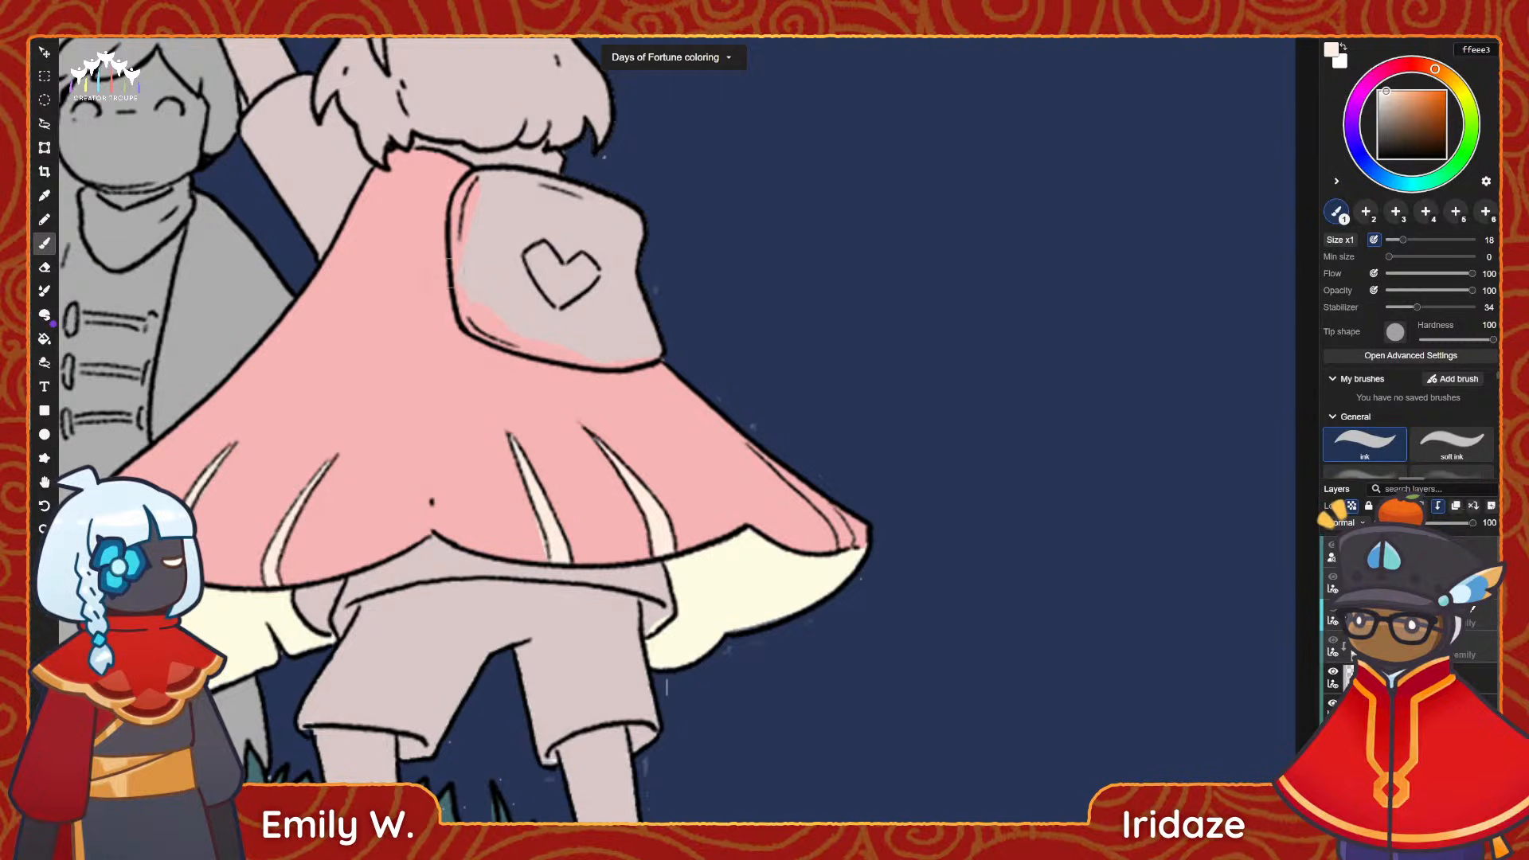
Sample the cream of a finished fold stripe and paint the narrow stripe along the cape's right edge with it.
{"action": "left_click", "coordinate": [386, 345], "text": "alt"}
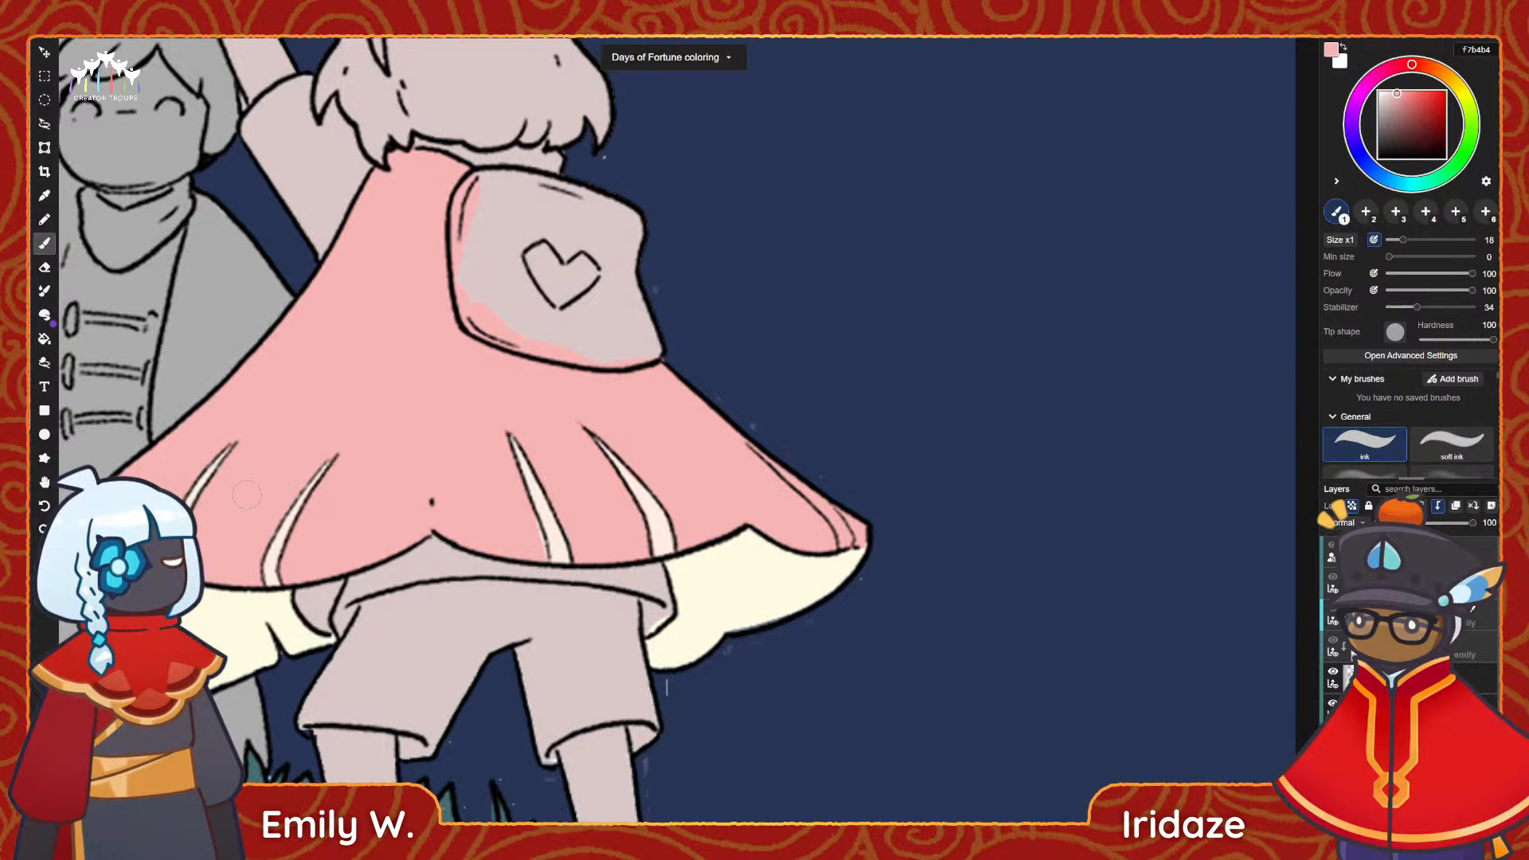
{"action": "key", "text": "i"}
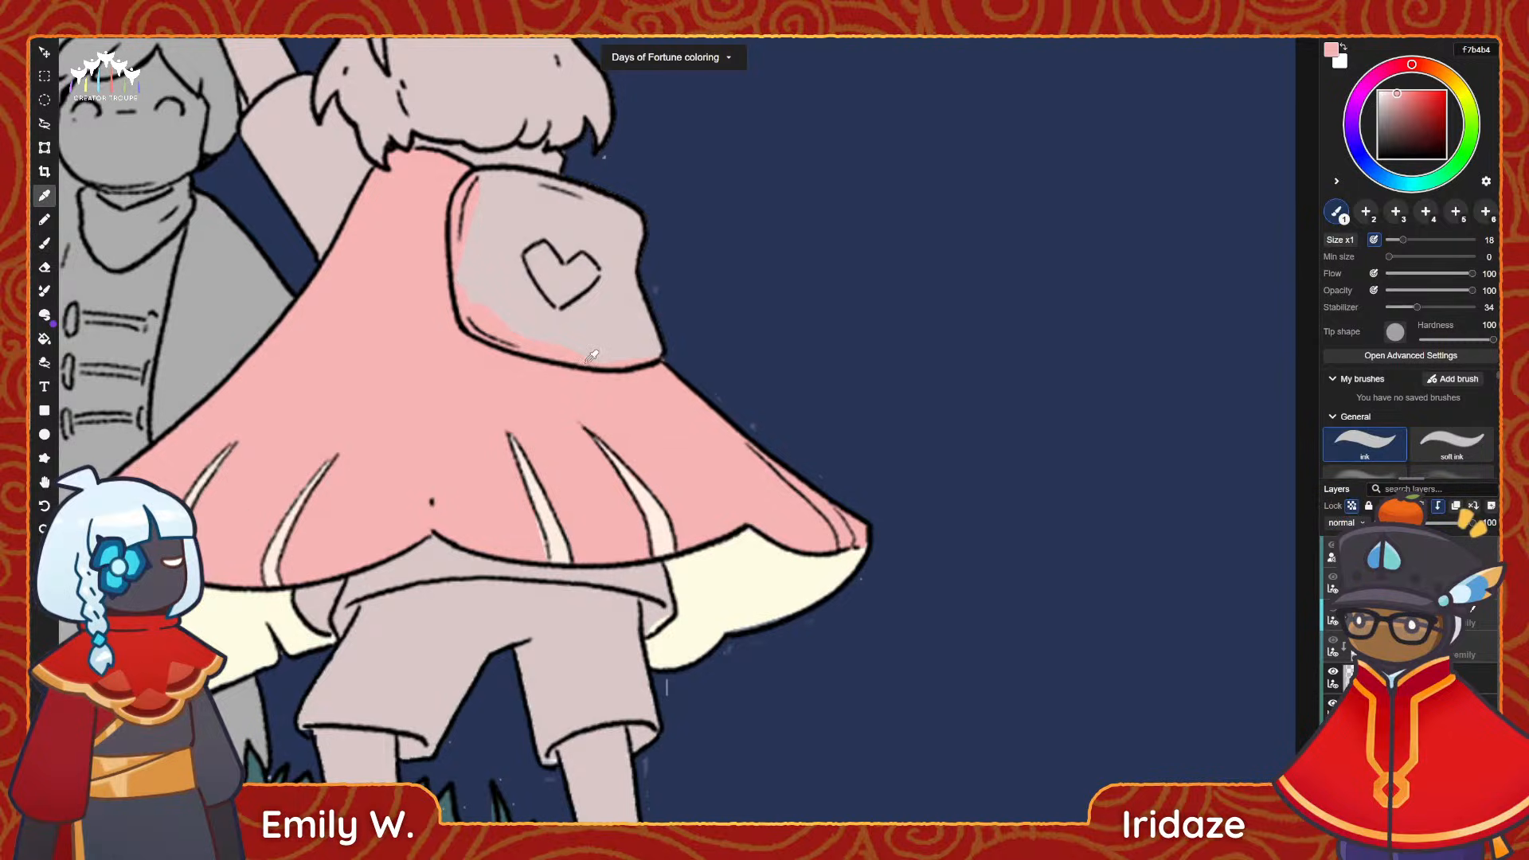
{"action": "left_click", "coordinate": [651, 513]}
{"action": "key", "text": "b"}
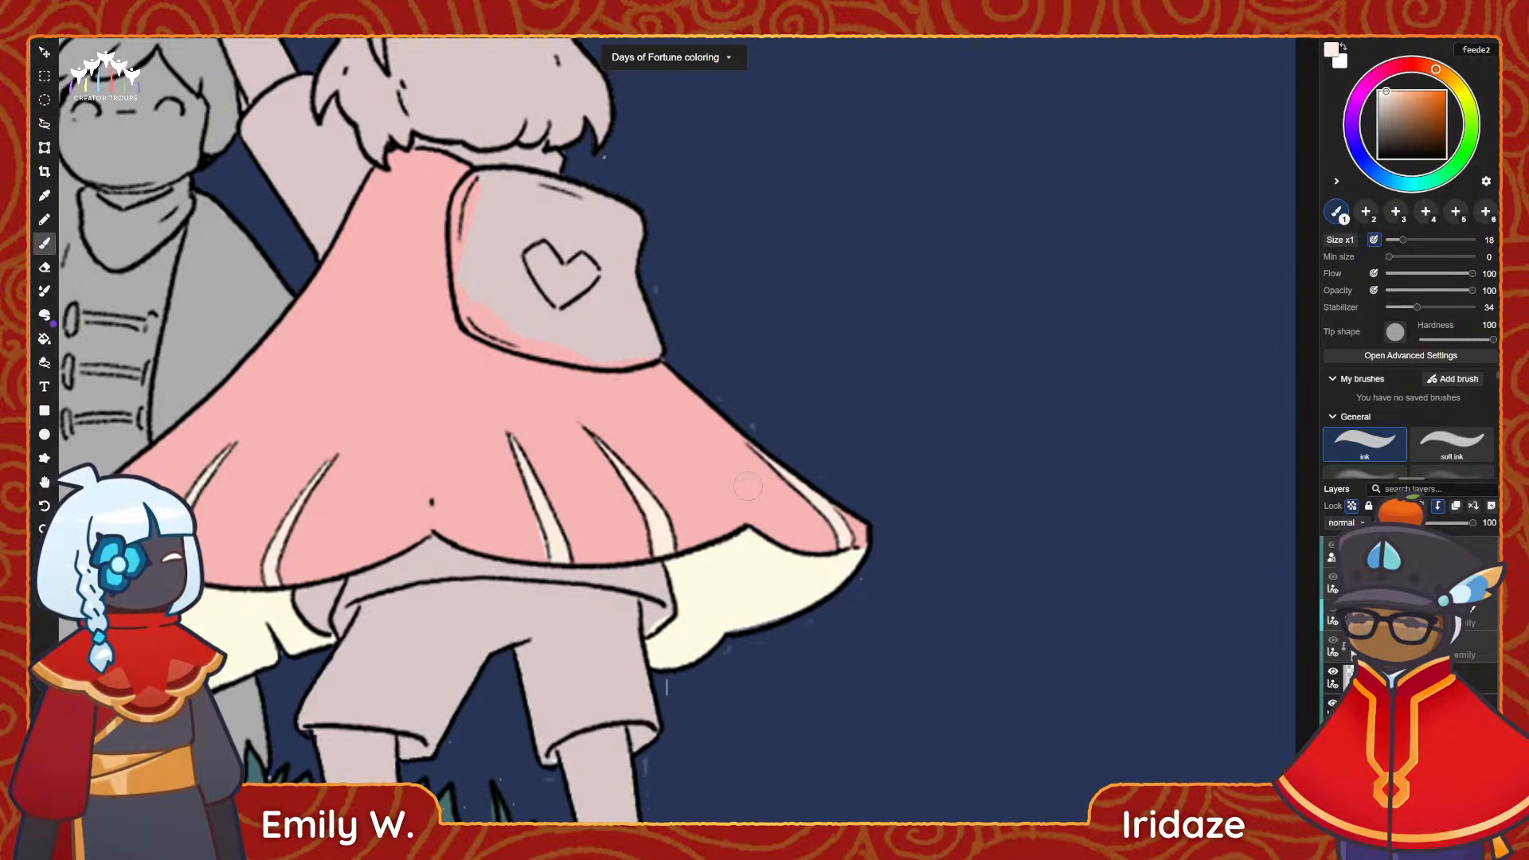
{"action": "left_click", "coordinate": [450, 486], "text": "alt"}
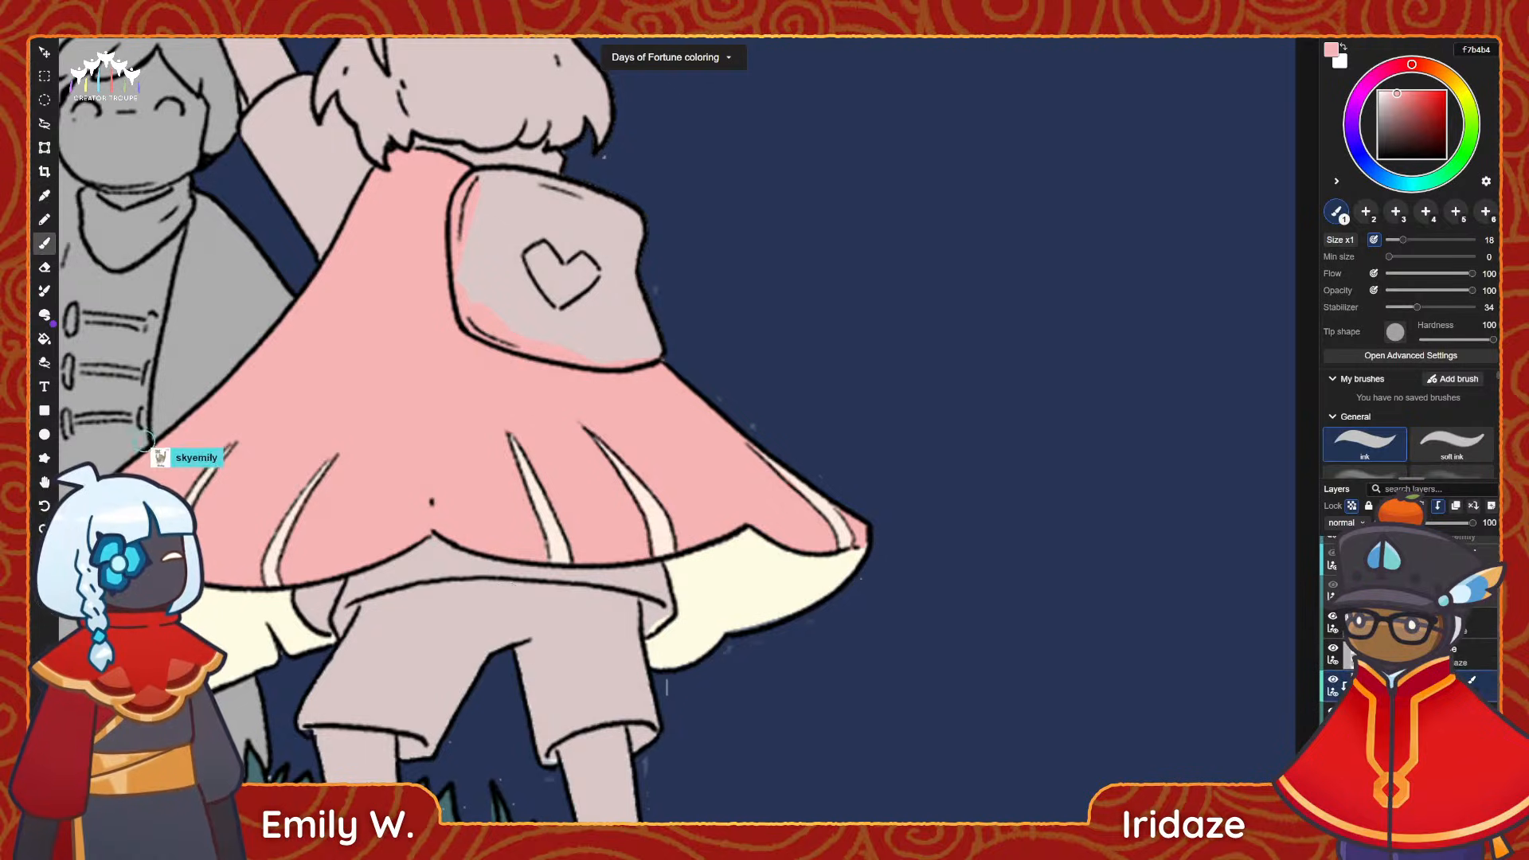
{"action": "scroll", "coordinate": [997, 605], "scroll_direction": "down", "scroll_amount": 4}
{"action": "scroll", "coordinate": [844, 557], "scroll_direction": "up", "scroll_amount": 2}
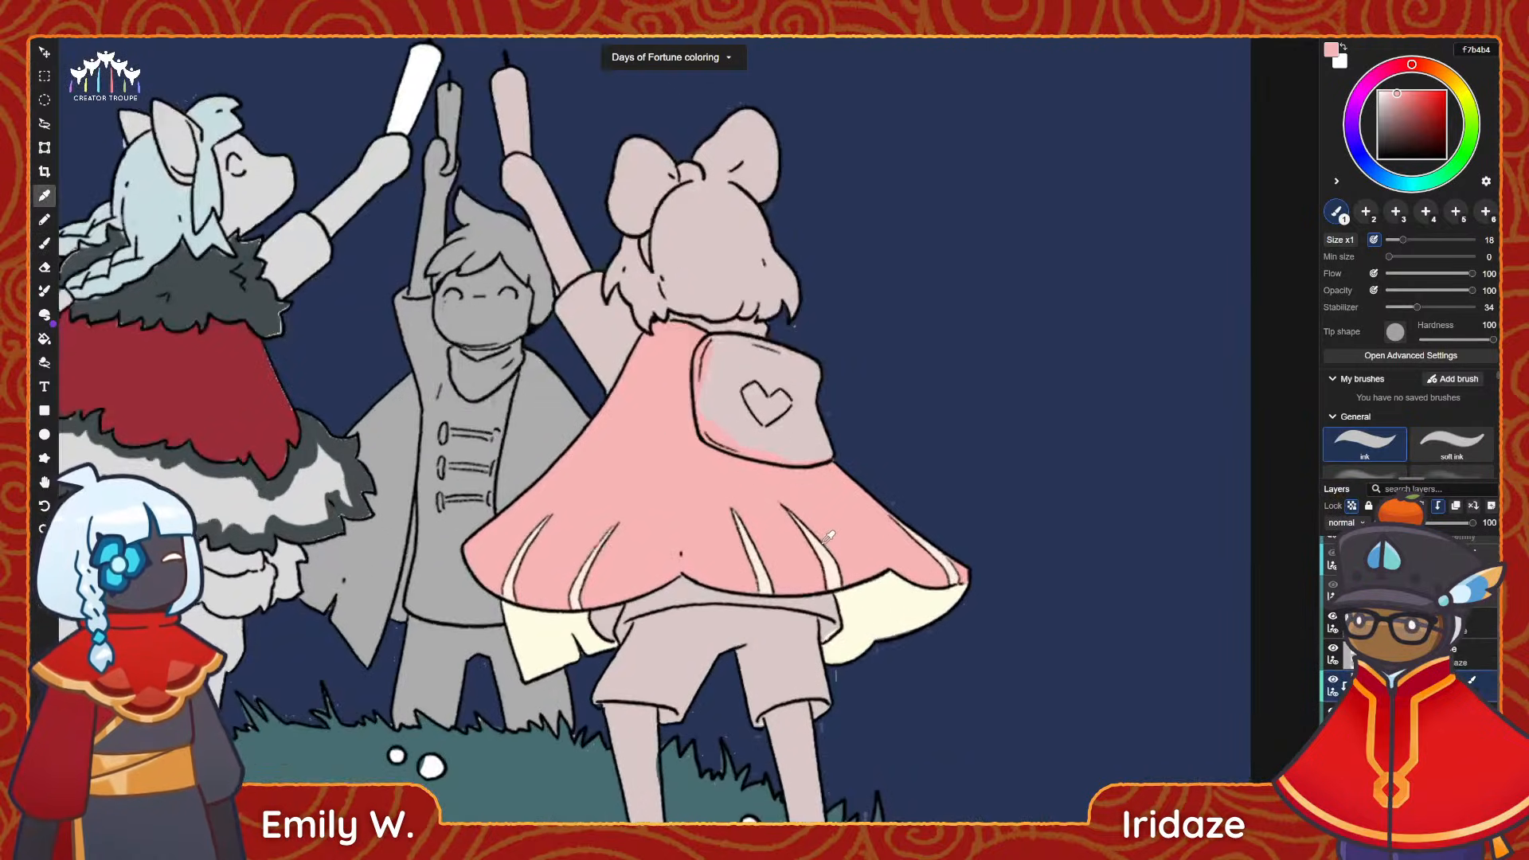
{"action": "scroll", "coordinate": [864, 573], "scroll_direction": "up", "scroll_amount": 1}
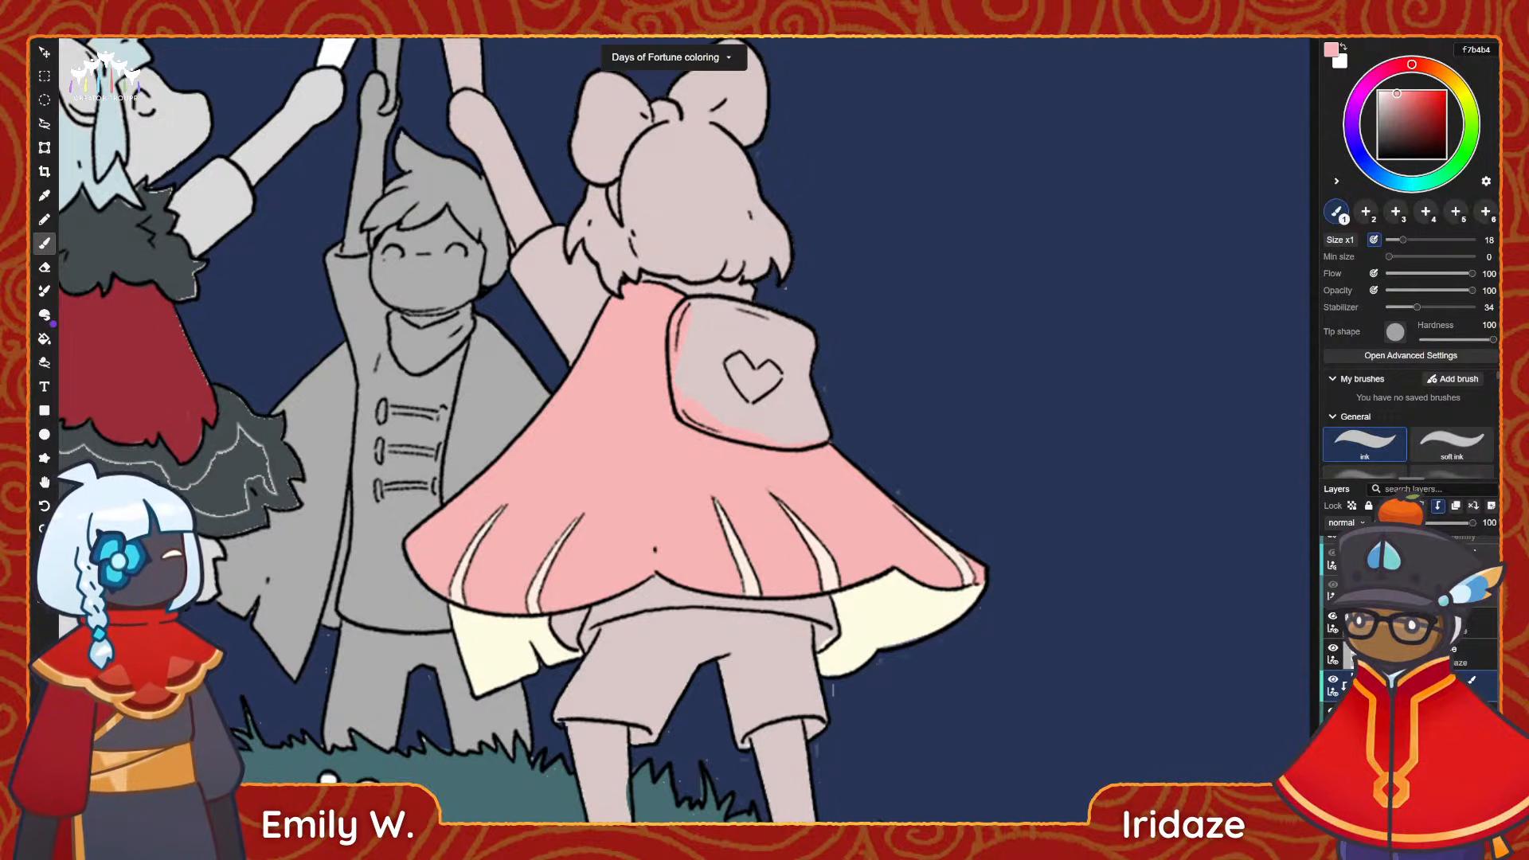
Erase the cream fill from the cloth flap below the cape's left hem with a size 20 eraser.
{"action": "scroll", "coordinate": [665, 770], "scroll_direction": "up", "scroll_amount": 2}
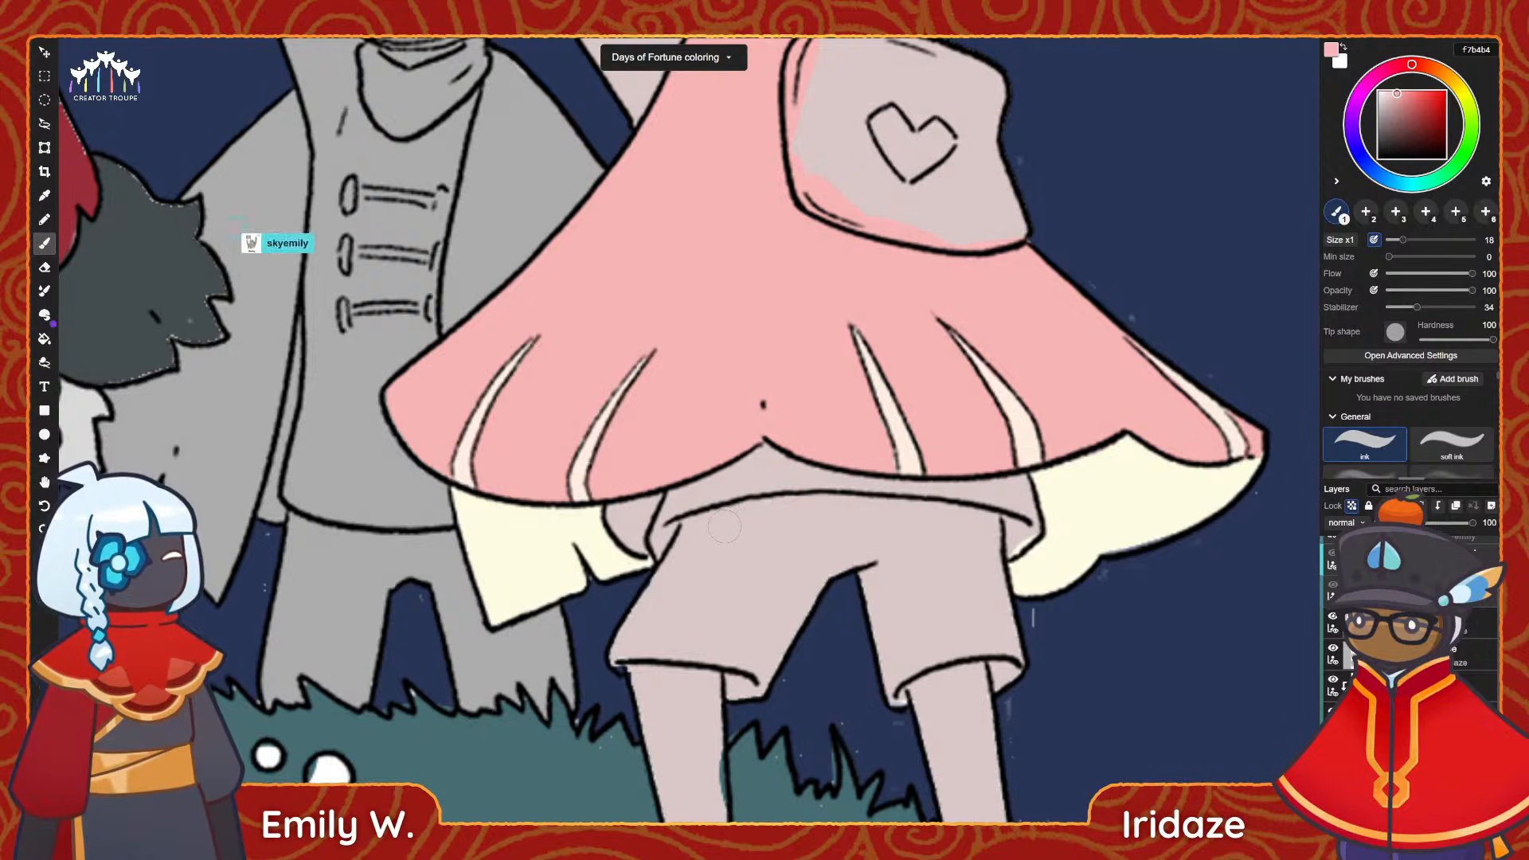
{"action": "key", "text": "e"}
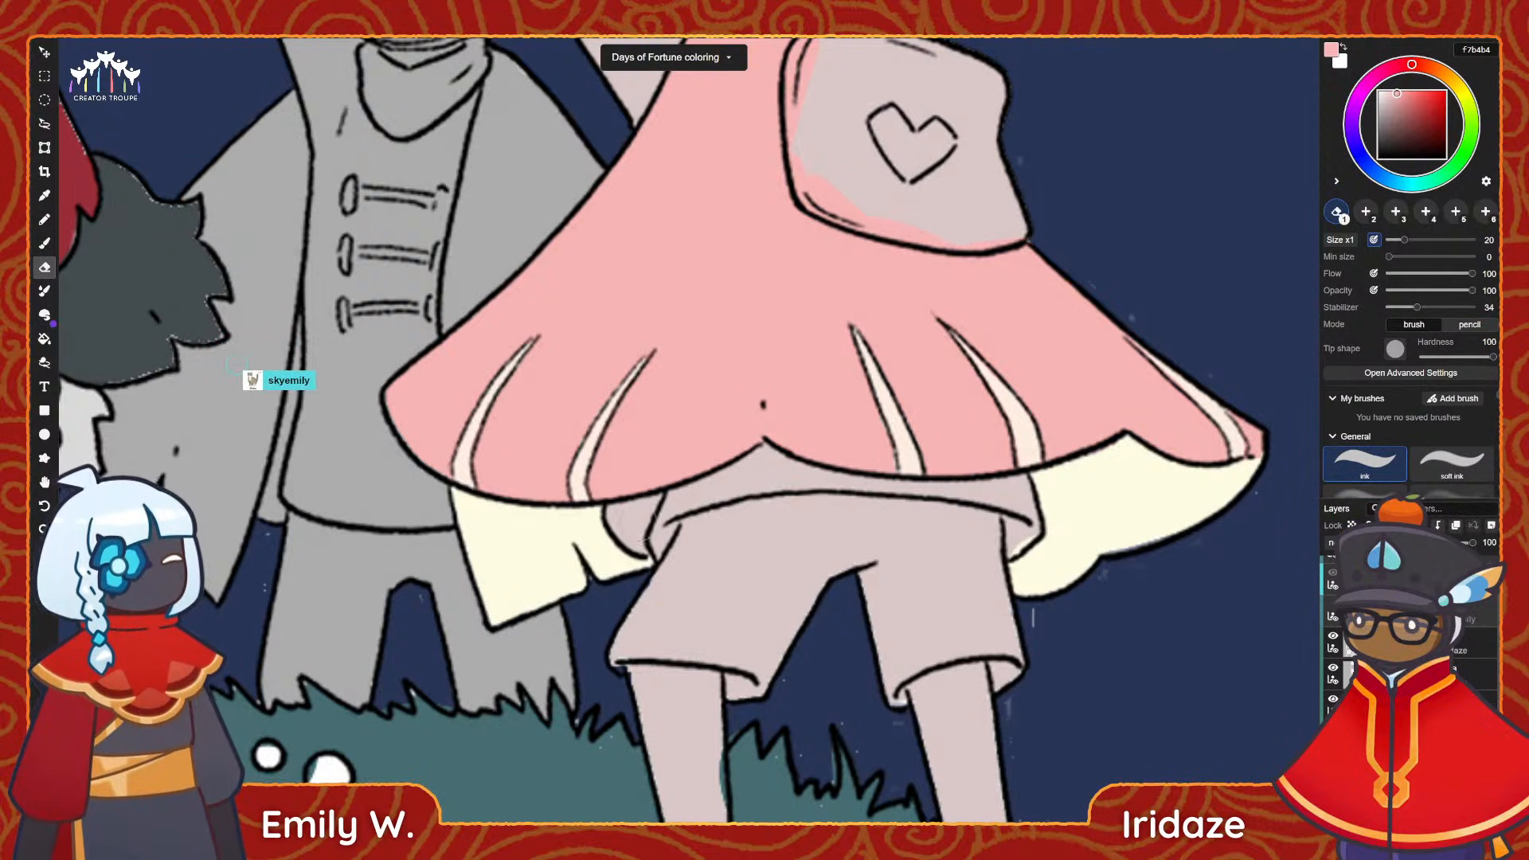
{"action": "mouse_move", "coordinate": [550, 595]}
{"action": "left_mouse_down"}
{"action": "mouse_move", "coordinate": [514, 601]}
{"action": "mouse_move", "coordinate": [535, 595]}
{"action": "mouse_move", "coordinate": [489, 576]}
{"action": "mouse_move", "coordinate": [547, 565]}
{"action": "mouse_move", "coordinate": [529, 573]}
{"action": "mouse_move", "coordinate": [476, 527]}
{"action": "mouse_move", "coordinate": [569, 529]}
{"action": "mouse_move", "coordinate": [562, 558]}
{"action": "mouse_move", "coordinate": [625, 566]}
{"action": "mouse_move", "coordinate": [587, 532]}
{"action": "left_mouse_up"}
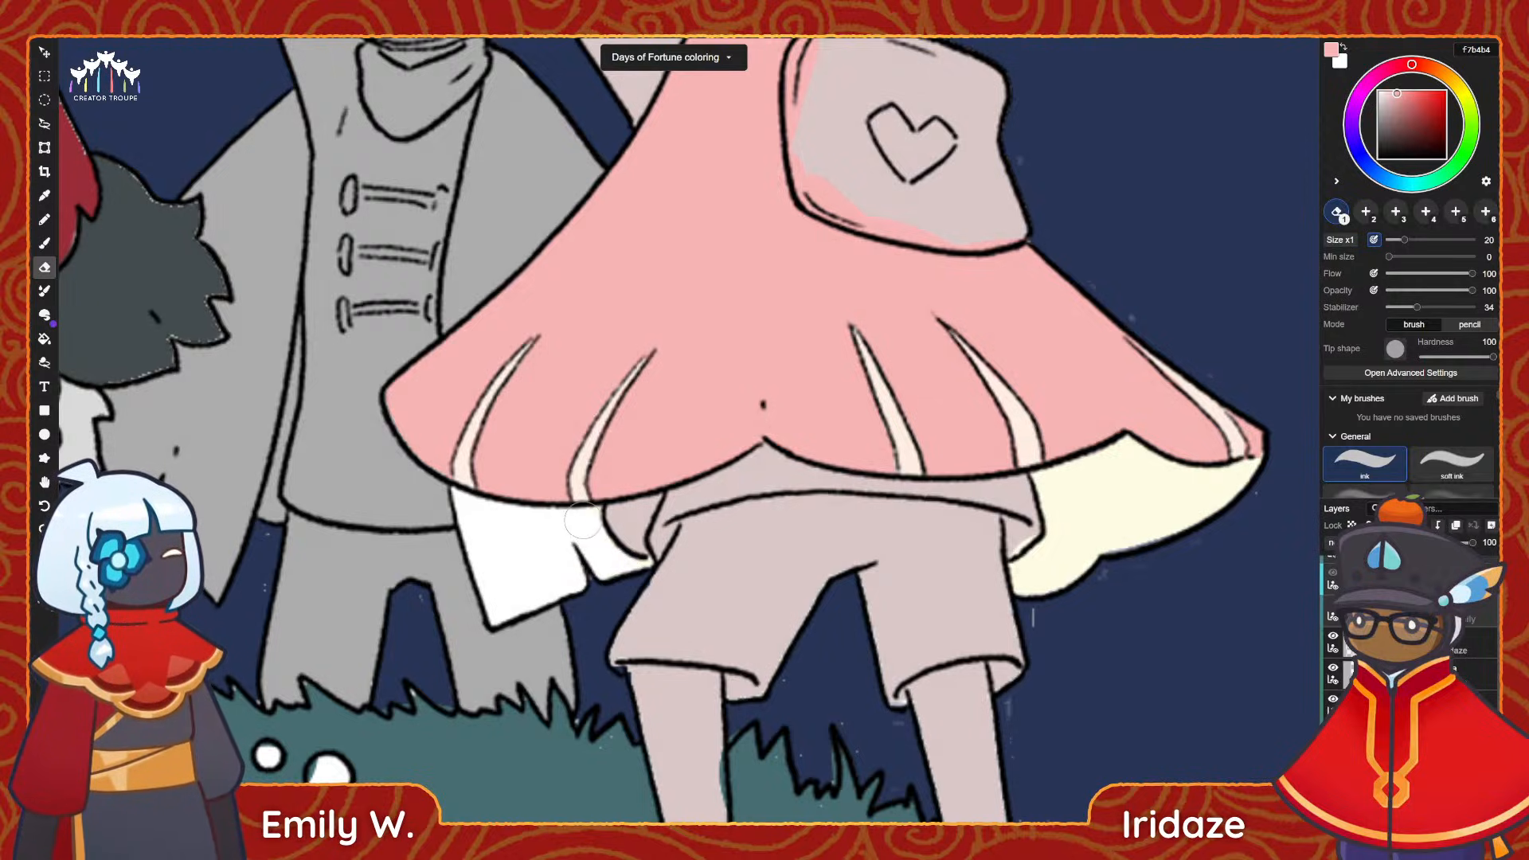
{"action": "left_click_drag", "start_coordinate": [633, 572], "coordinate": [636, 564]}
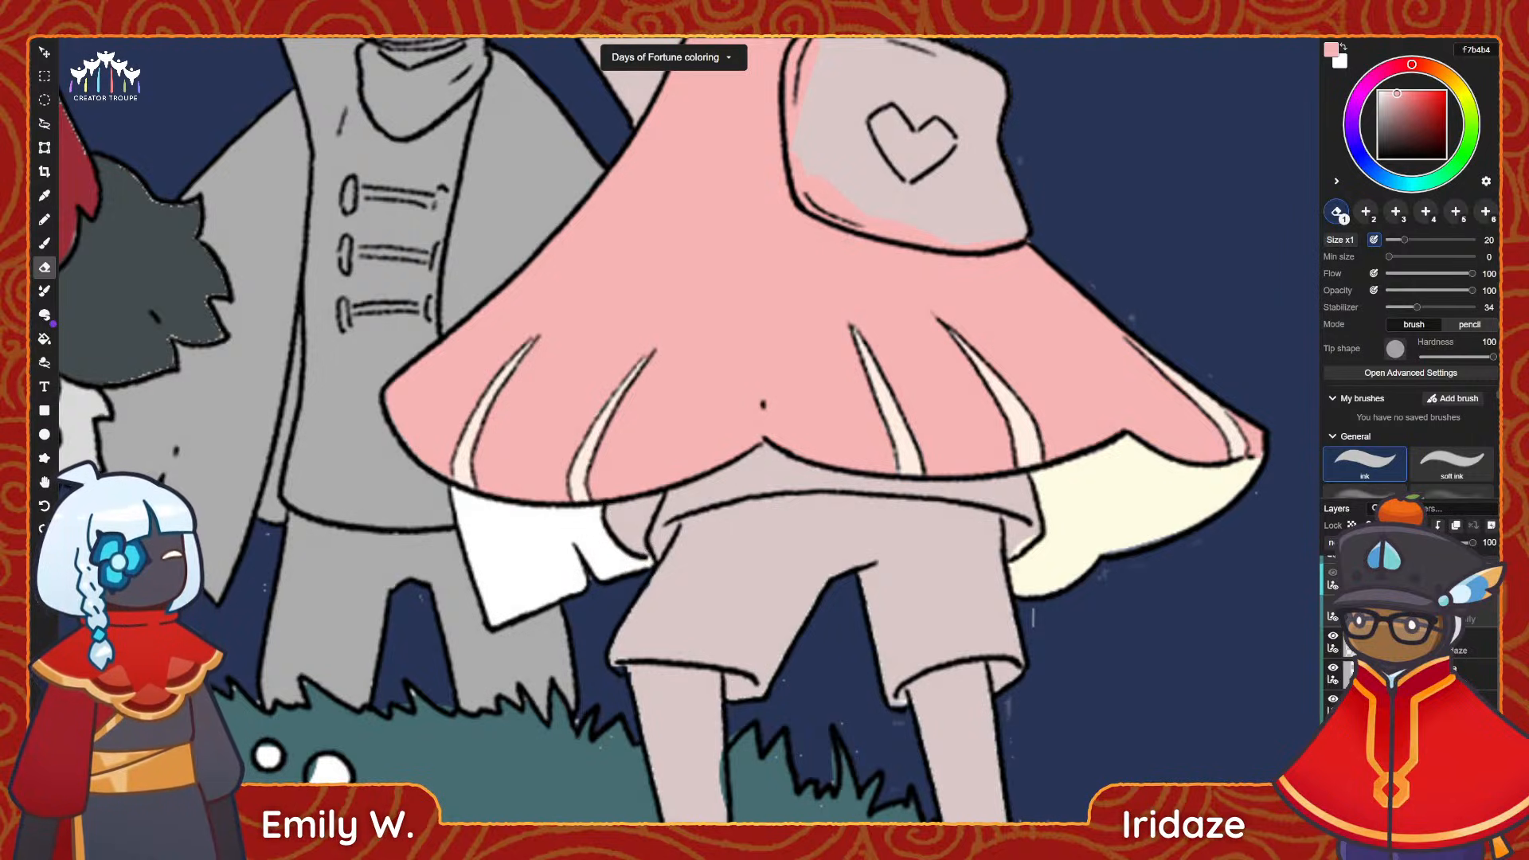
Select the grey figure's base layer, sample its grey acacac and bucket-fill the coat flap below the cape's left hem.
{"action": "left_click", "coordinate": [1351, 525]}
{"action": "scroll", "coordinate": [1410, 637], "scroll_direction": "down", "scroll_amount": 2}
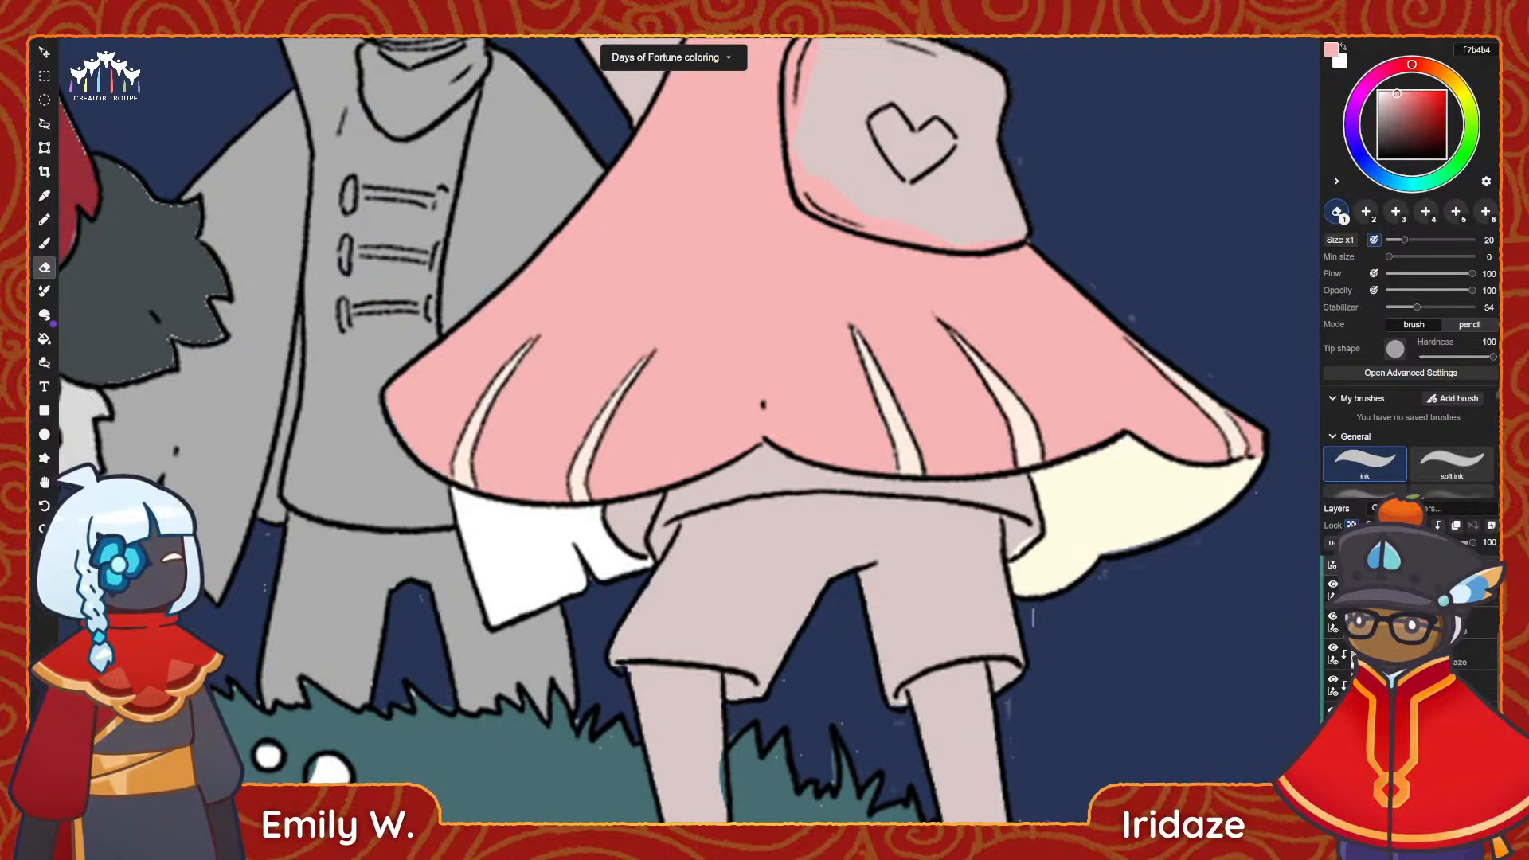
{"action": "scroll", "coordinate": [1409, 685], "scroll_direction": "down", "scroll_amount": 3}
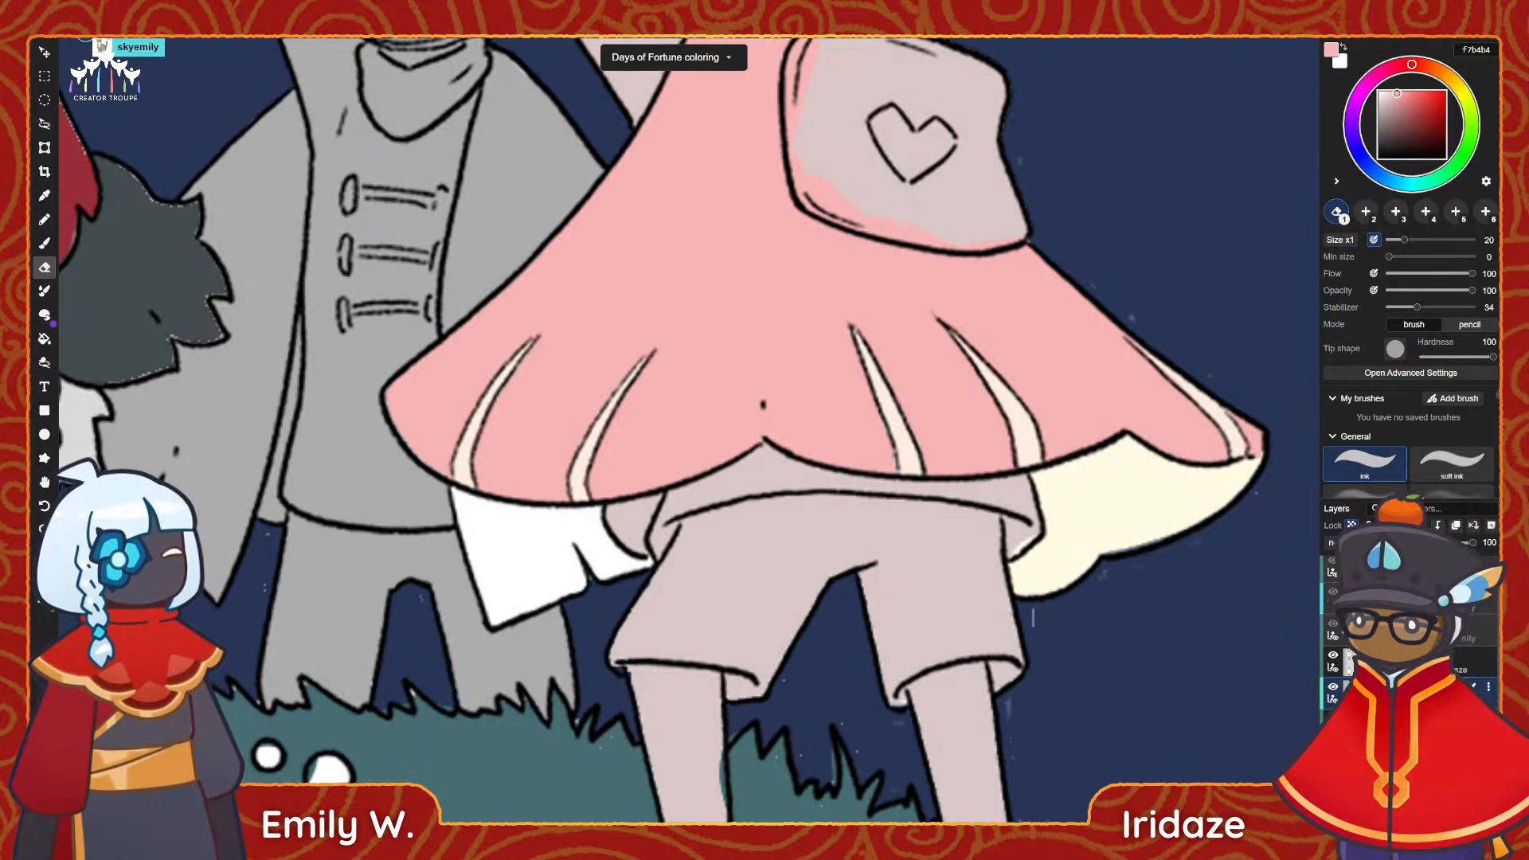
{"action": "left_click", "coordinate": [1409, 688]}
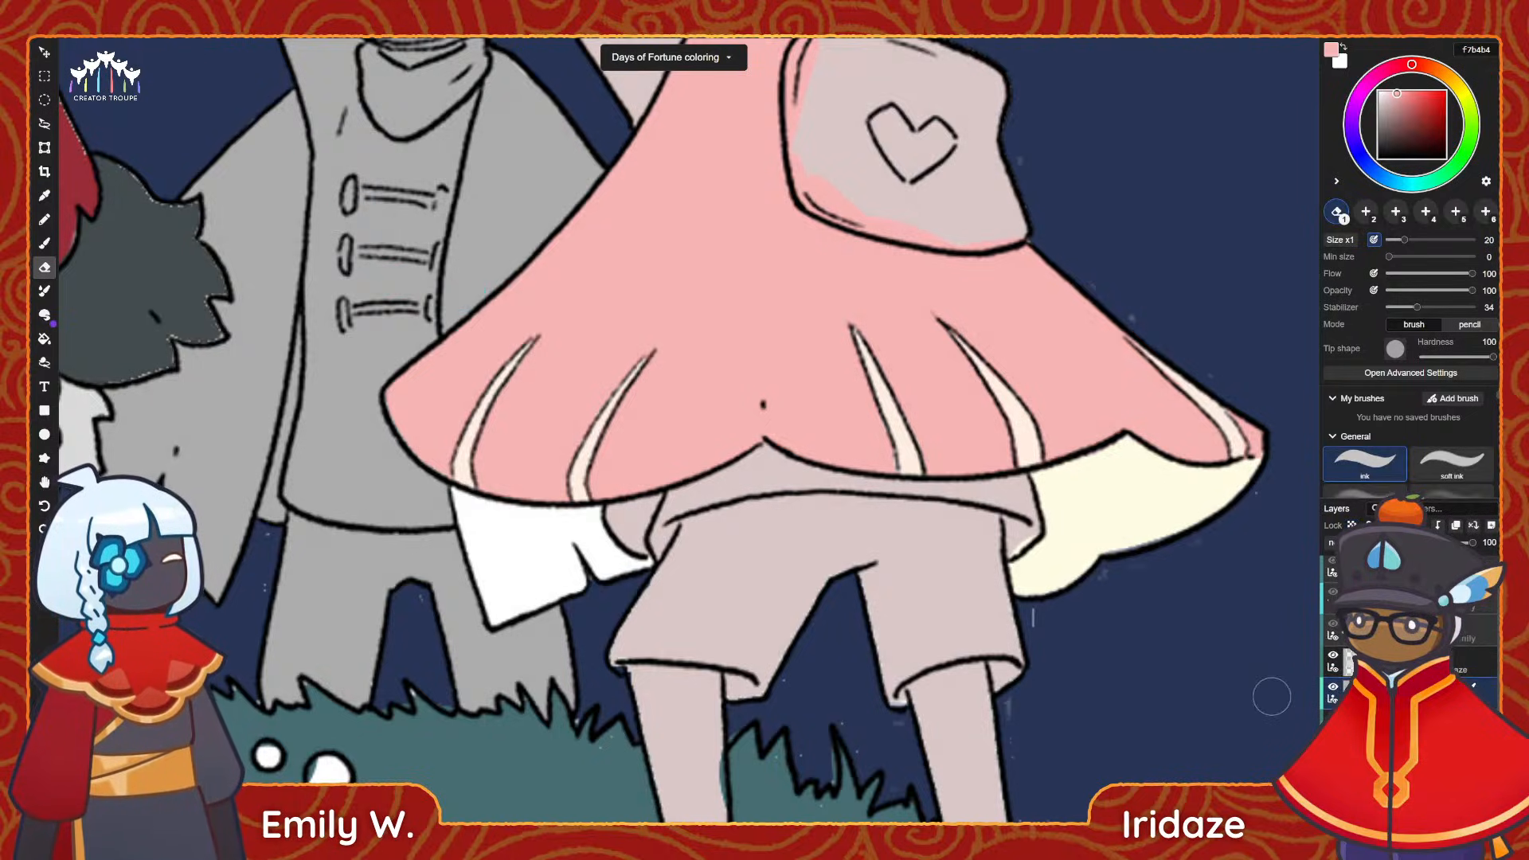
{"action": "key", "text": "i"}
{"action": "left_click", "coordinate": [529, 653]}
{"action": "key", "text": "g"}
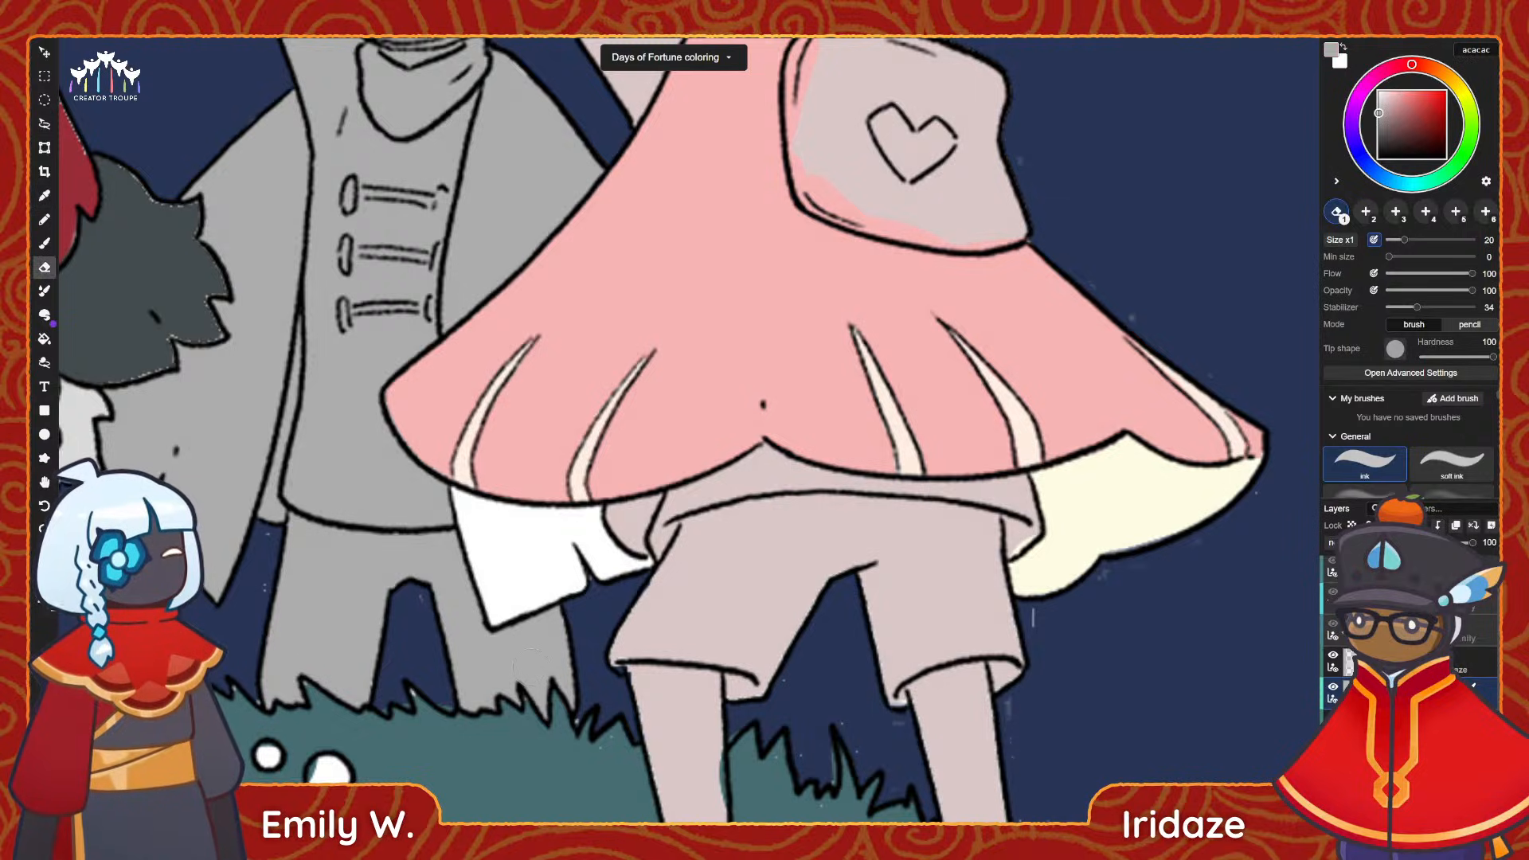
{"action": "left_click", "coordinate": [518, 558]}
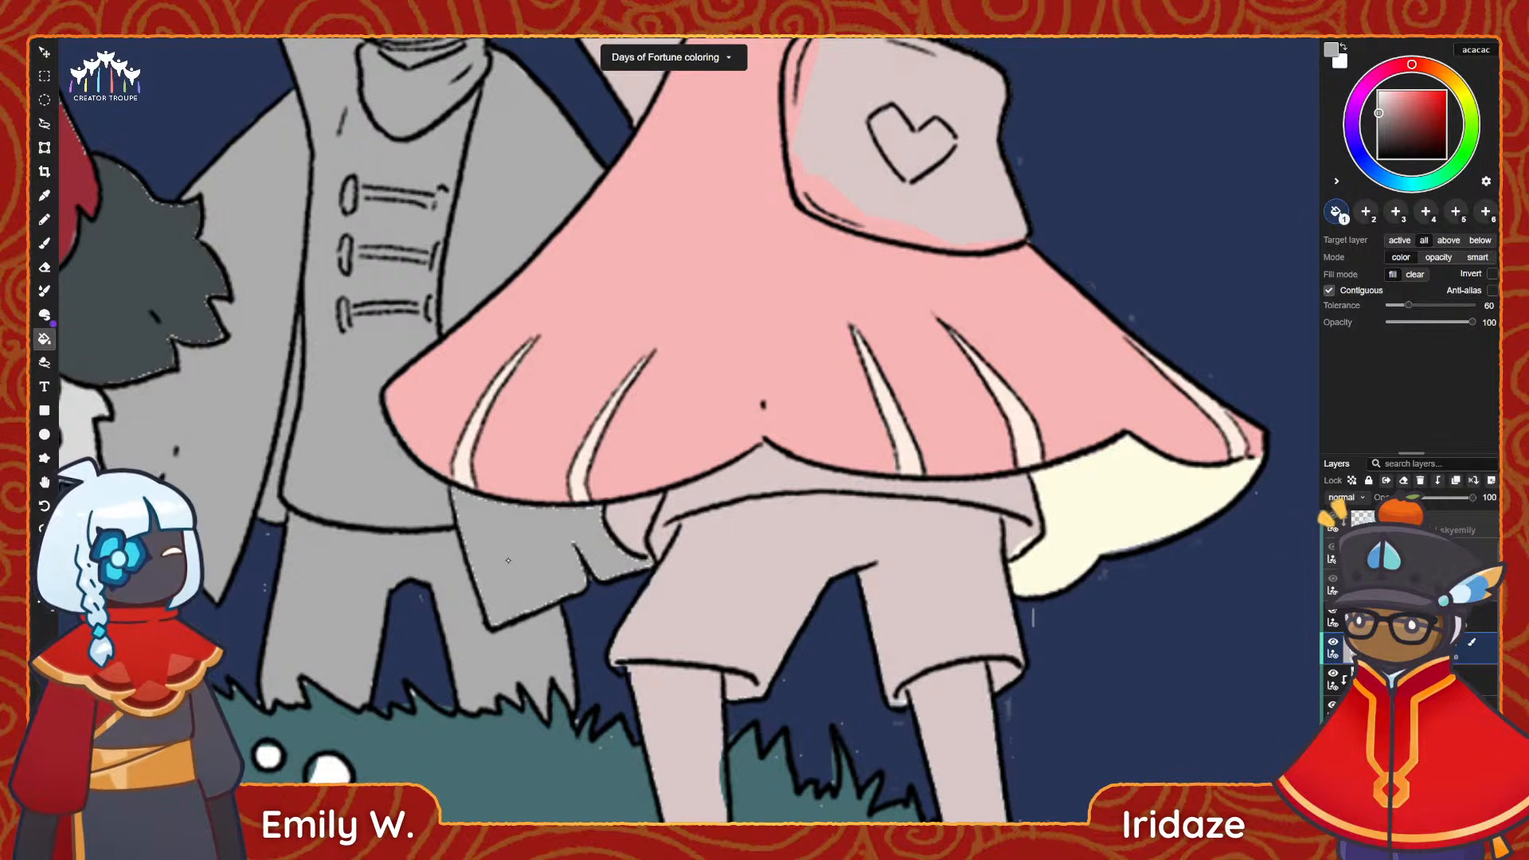
Brush grey acacac into the gaps along the coat flap's edges and ragged tip at size 18.
{"action": "key", "text": "b"}
{"action": "left_click_drag", "start_coordinate": [452, 511], "coordinate": [495, 616]}
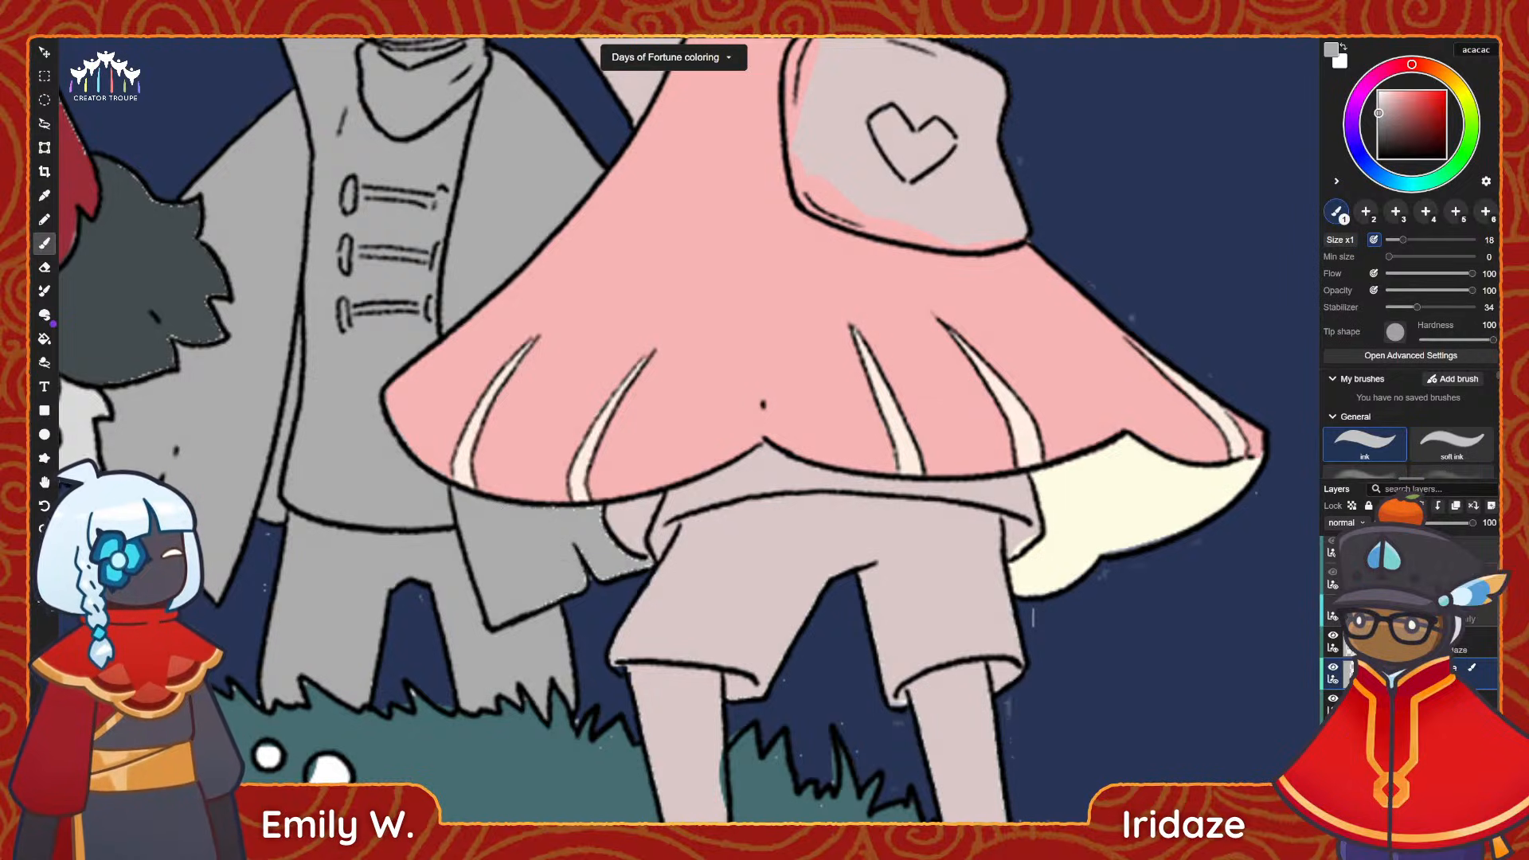
{"action": "left_click_drag", "start_coordinate": [582, 578], "coordinate": [580, 539]}
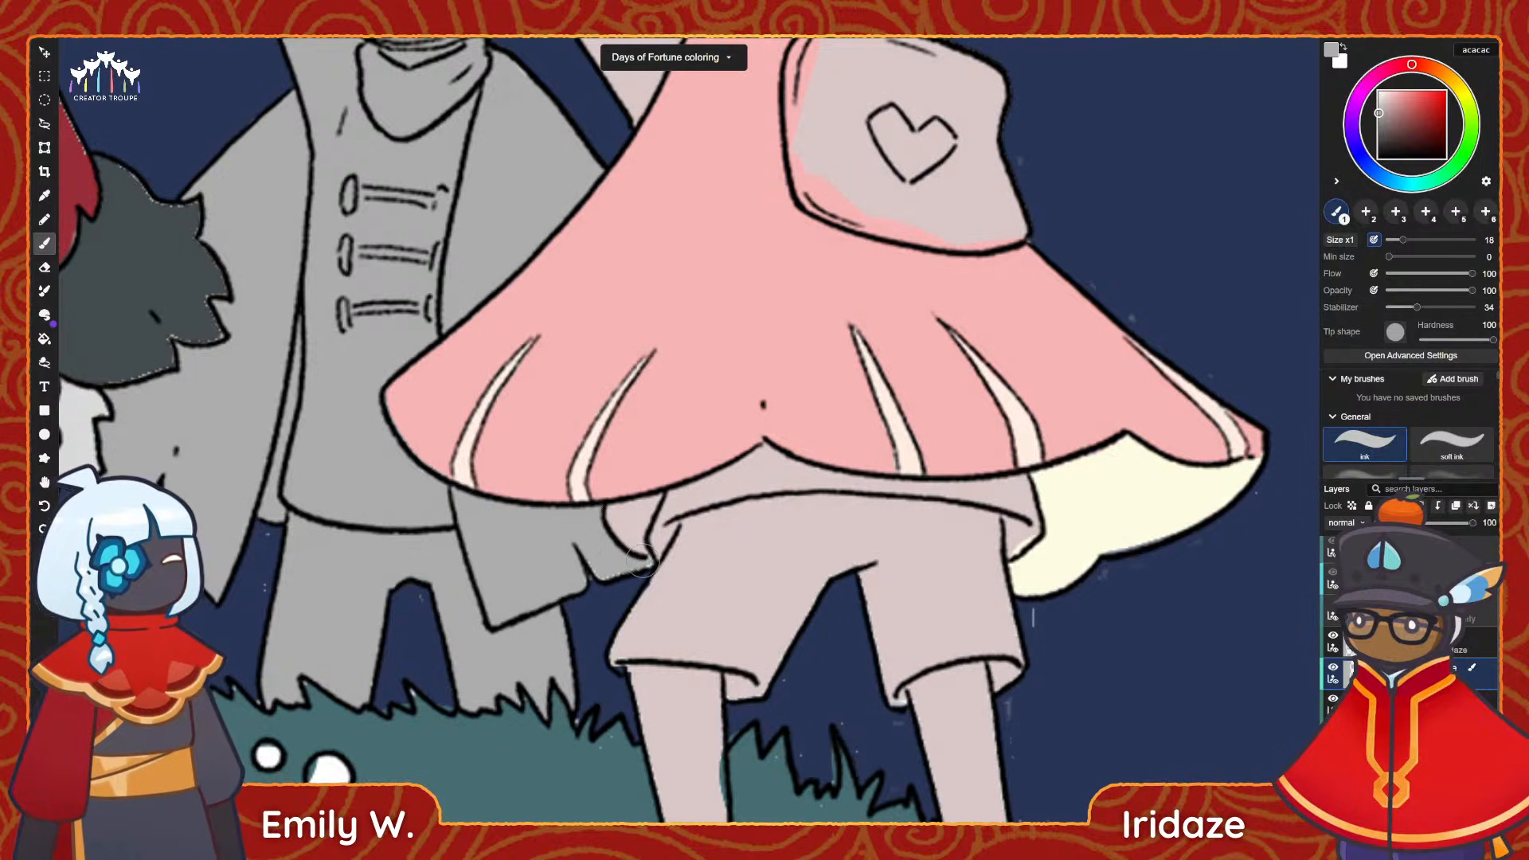
{"action": "left_click_drag", "start_coordinate": [603, 563], "coordinate": [628, 566]}
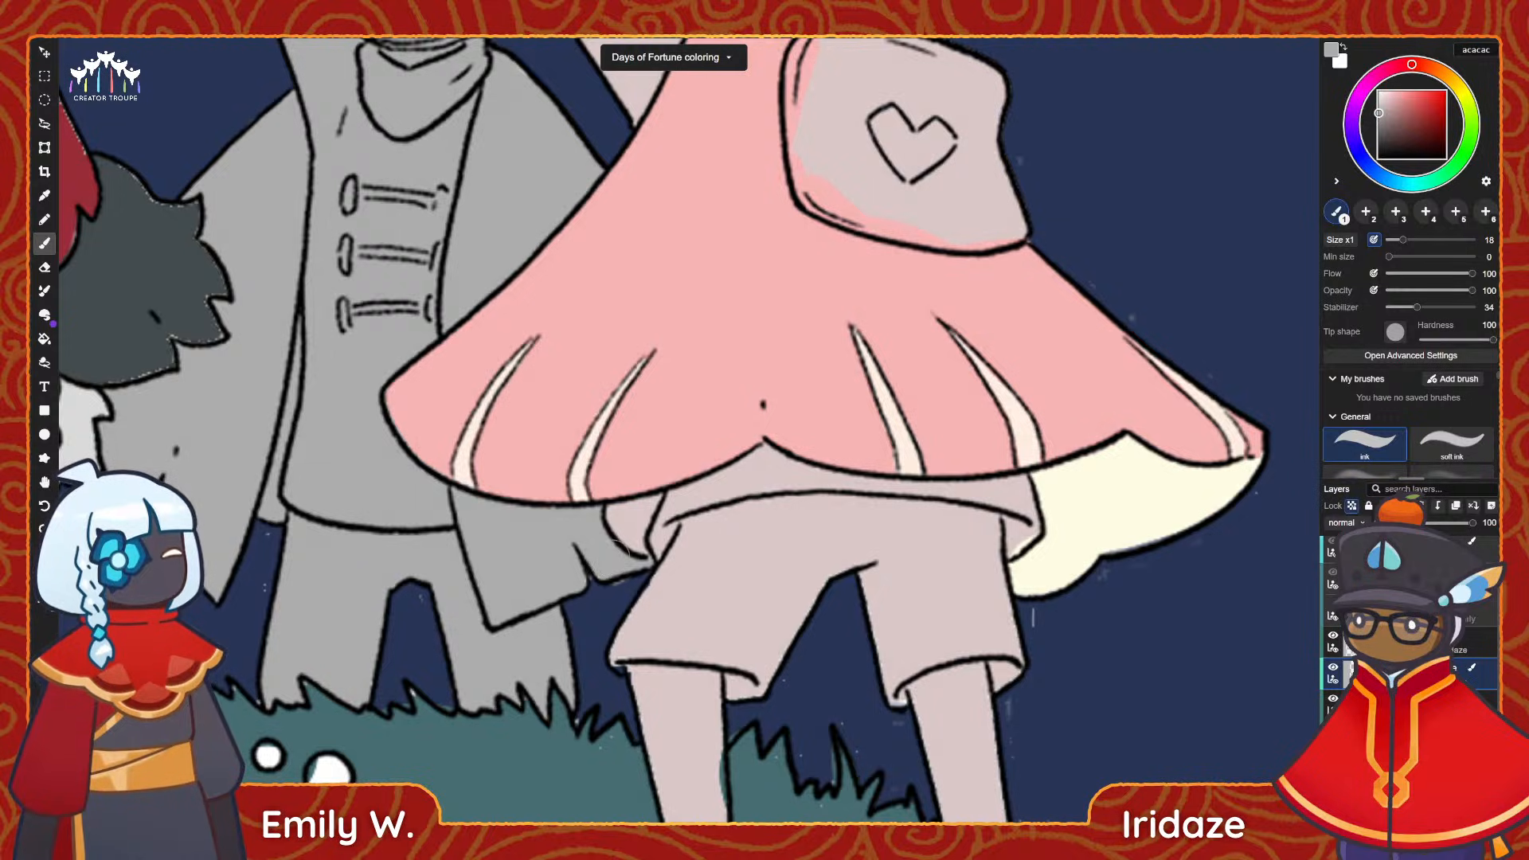
{"action": "key", "text": "e"}
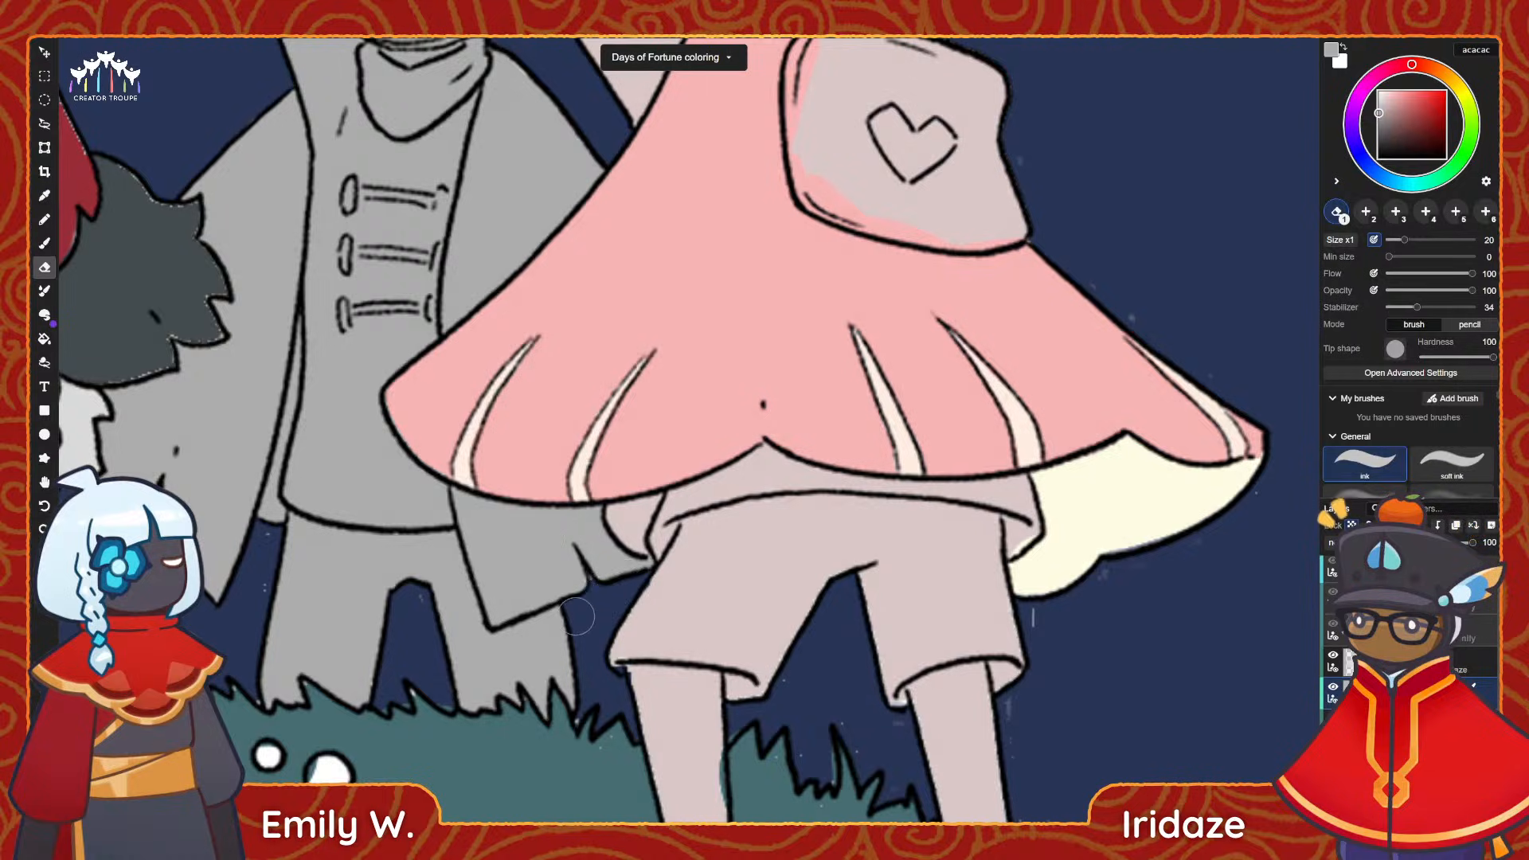
Sample the pale cream fffce3 of the cape's lining for the brush and select the pink-caped figure's layer for painting it.
{"action": "scroll", "coordinate": [666, 561], "scroll_direction": "down", "scroll_amount": 3, "text": "alt"}
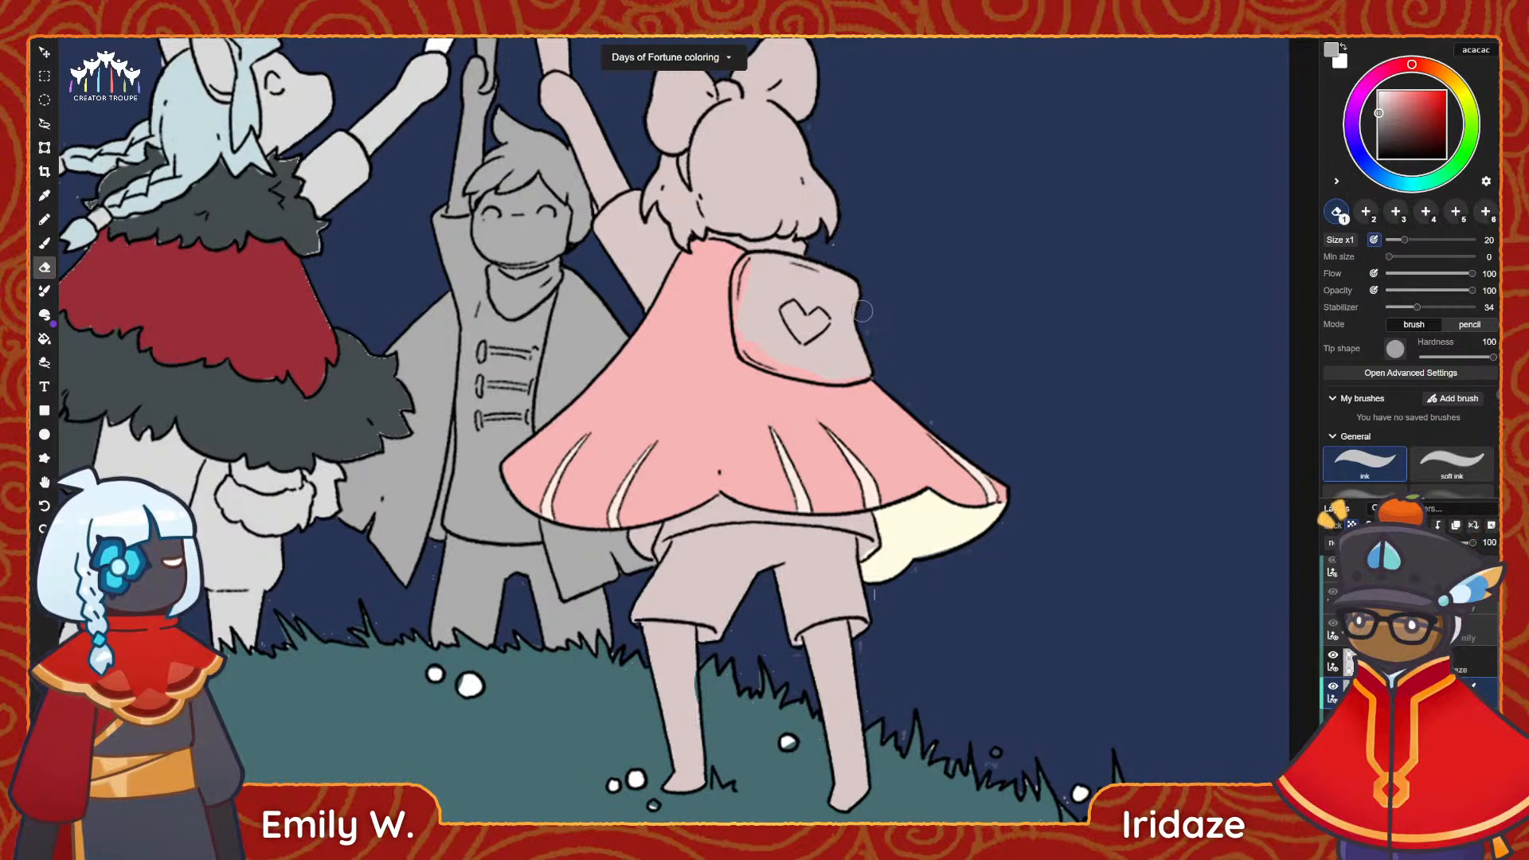
{"action": "scroll", "coordinate": [863, 311], "scroll_direction": "up", "scroll_amount": 3, "text": "alt"}
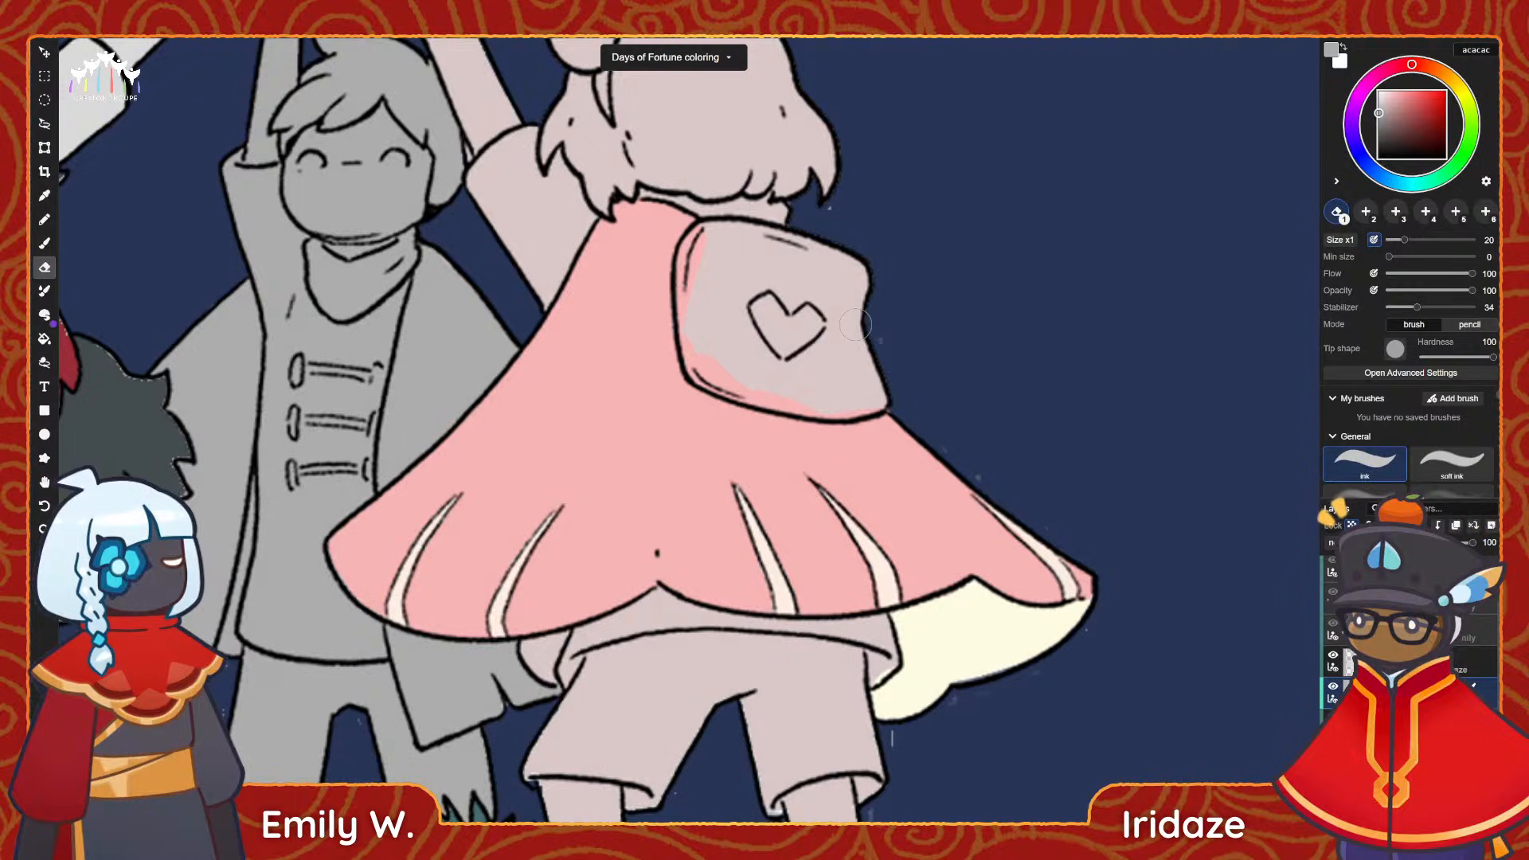
{"action": "key", "text": "space"}
{"action": "left_click_drag", "start_coordinate": [986, 438], "coordinate": [905, 443]}
{"action": "key", "text": "space"}
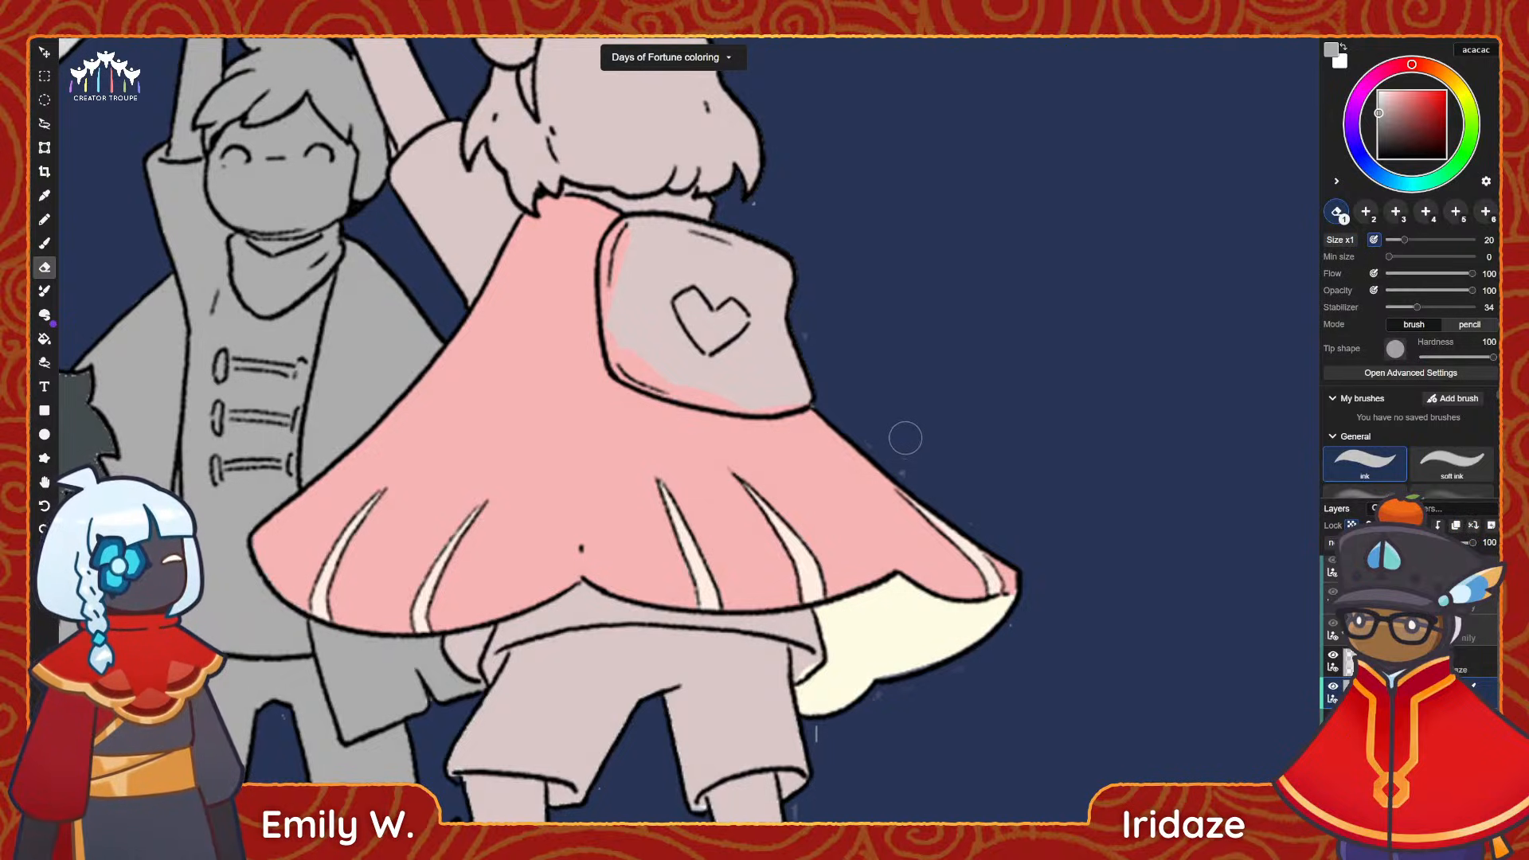
{"action": "key", "text": "i"}
{"action": "left_click", "coordinate": [884, 626]}
{"action": "key", "text": "b"}
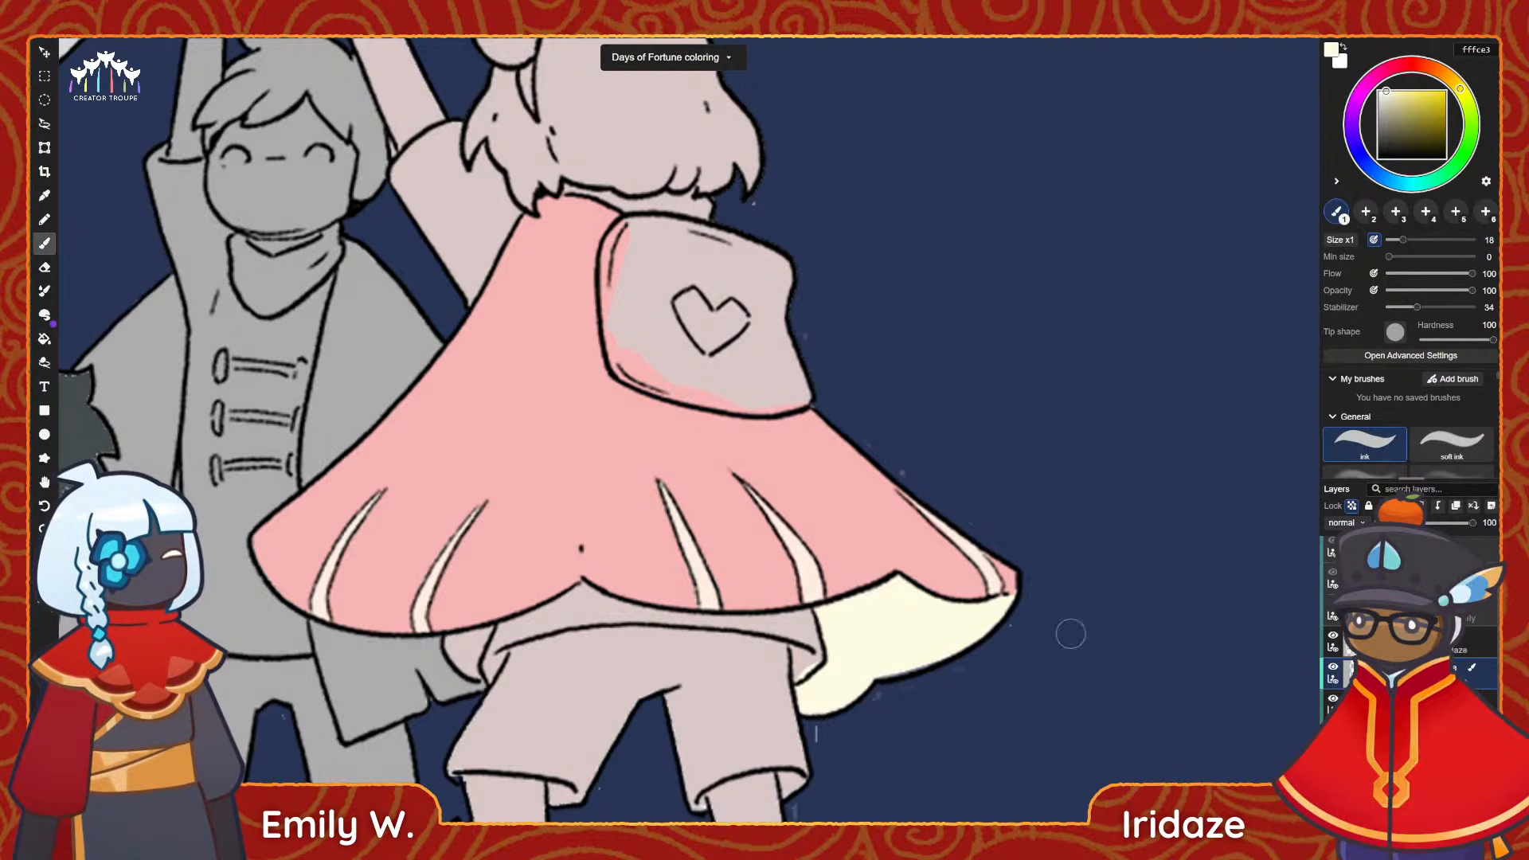
{"action": "scroll", "coordinate": [1401, 674], "scroll_direction": "down", "scroll_amount": 1}
{"action": "left_click", "coordinate": [1401, 715]}
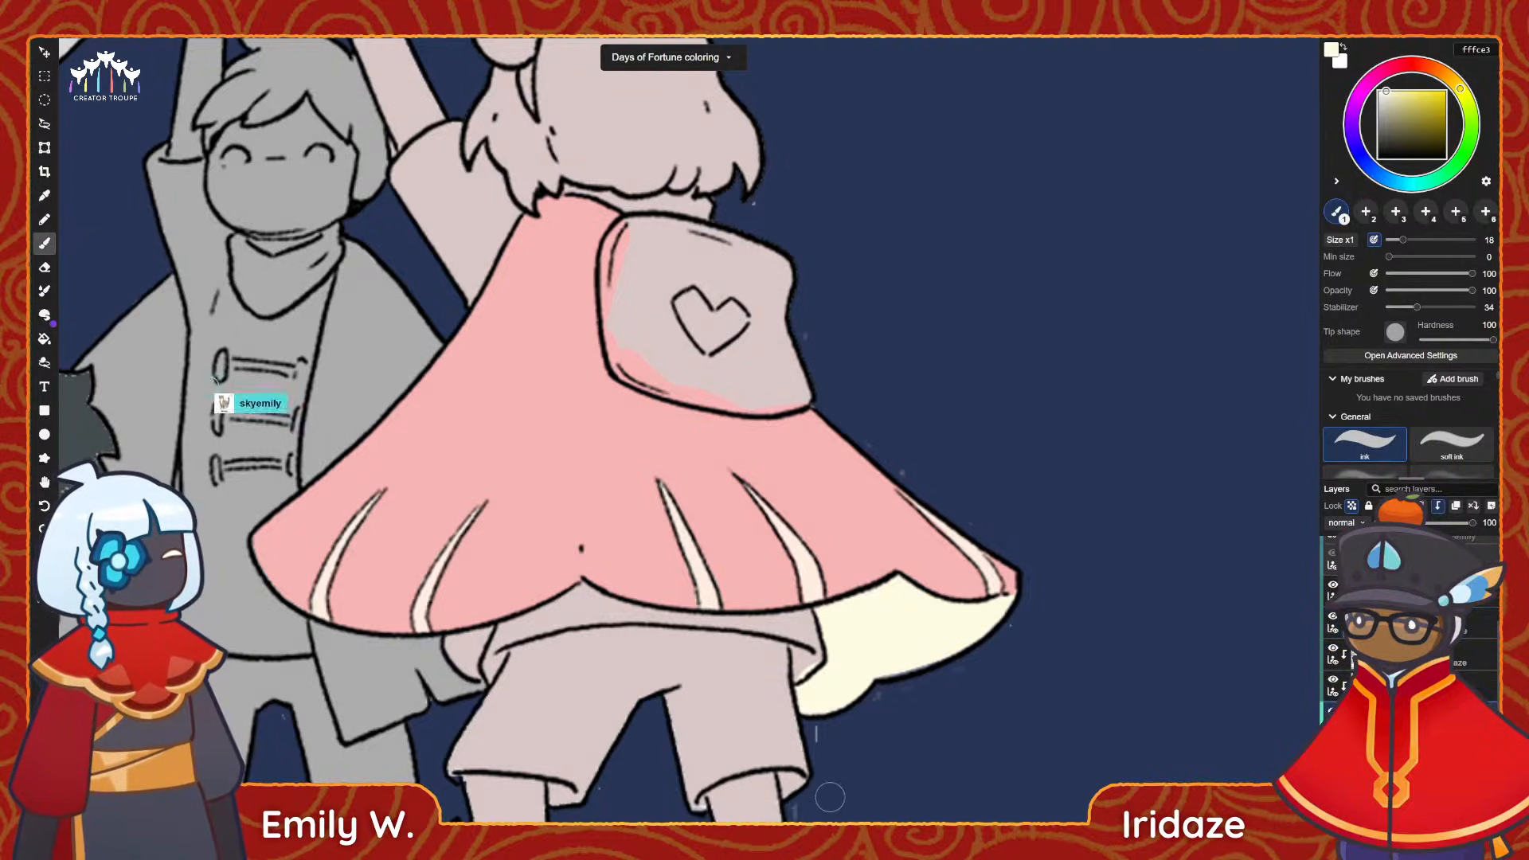
Brush pale cream fffce3 over the lining patch showing below the cape's left hem at size 18.
{"action": "scroll", "coordinate": [462, 675], "scroll_direction": "up", "scroll_amount": 3}
{"action": "middle_click_drag", "start_coordinate": [461, 689], "coordinate": [484, 644]}
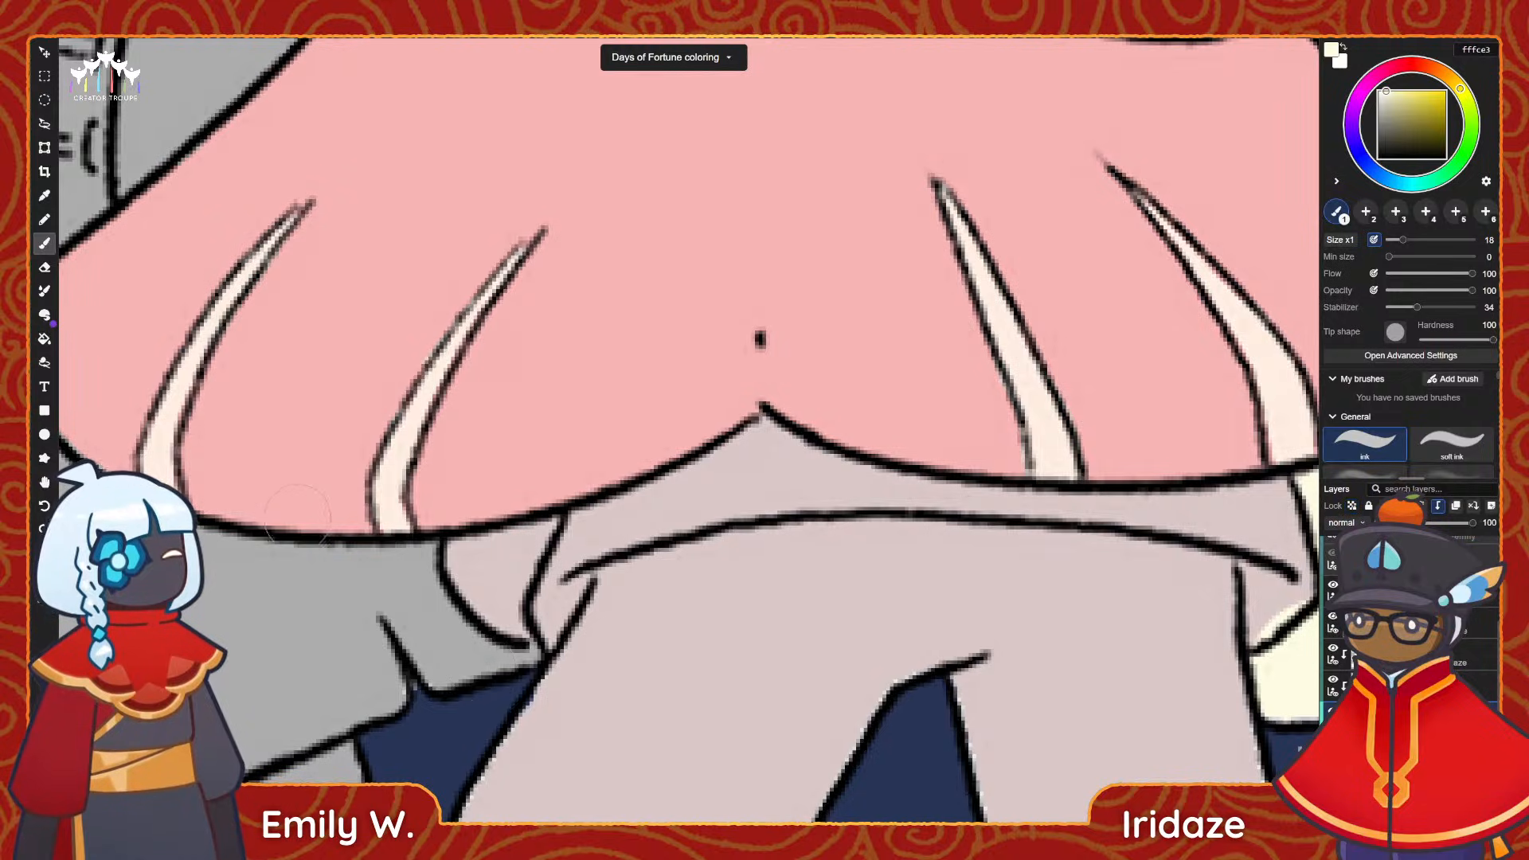
{"action": "mouse_move", "coordinate": [486, 564]}
{"action": "left_mouse_down"}
{"action": "mouse_move", "coordinate": [488, 591]}
{"action": "mouse_move", "coordinate": [465, 554]}
{"action": "mouse_move", "coordinate": [544, 523]}
{"action": "mouse_move", "coordinate": [487, 573]}
{"action": "mouse_move", "coordinate": [478, 557]}
{"action": "mouse_move", "coordinate": [513, 589]}
{"action": "mouse_move", "coordinate": [521, 569]}
{"action": "mouse_move", "coordinate": [502, 557]}
{"action": "mouse_move", "coordinate": [482, 574]}
{"action": "mouse_move", "coordinate": [510, 617]}
{"action": "left_mouse_up"}
{"action": "key", "text": "slash"}
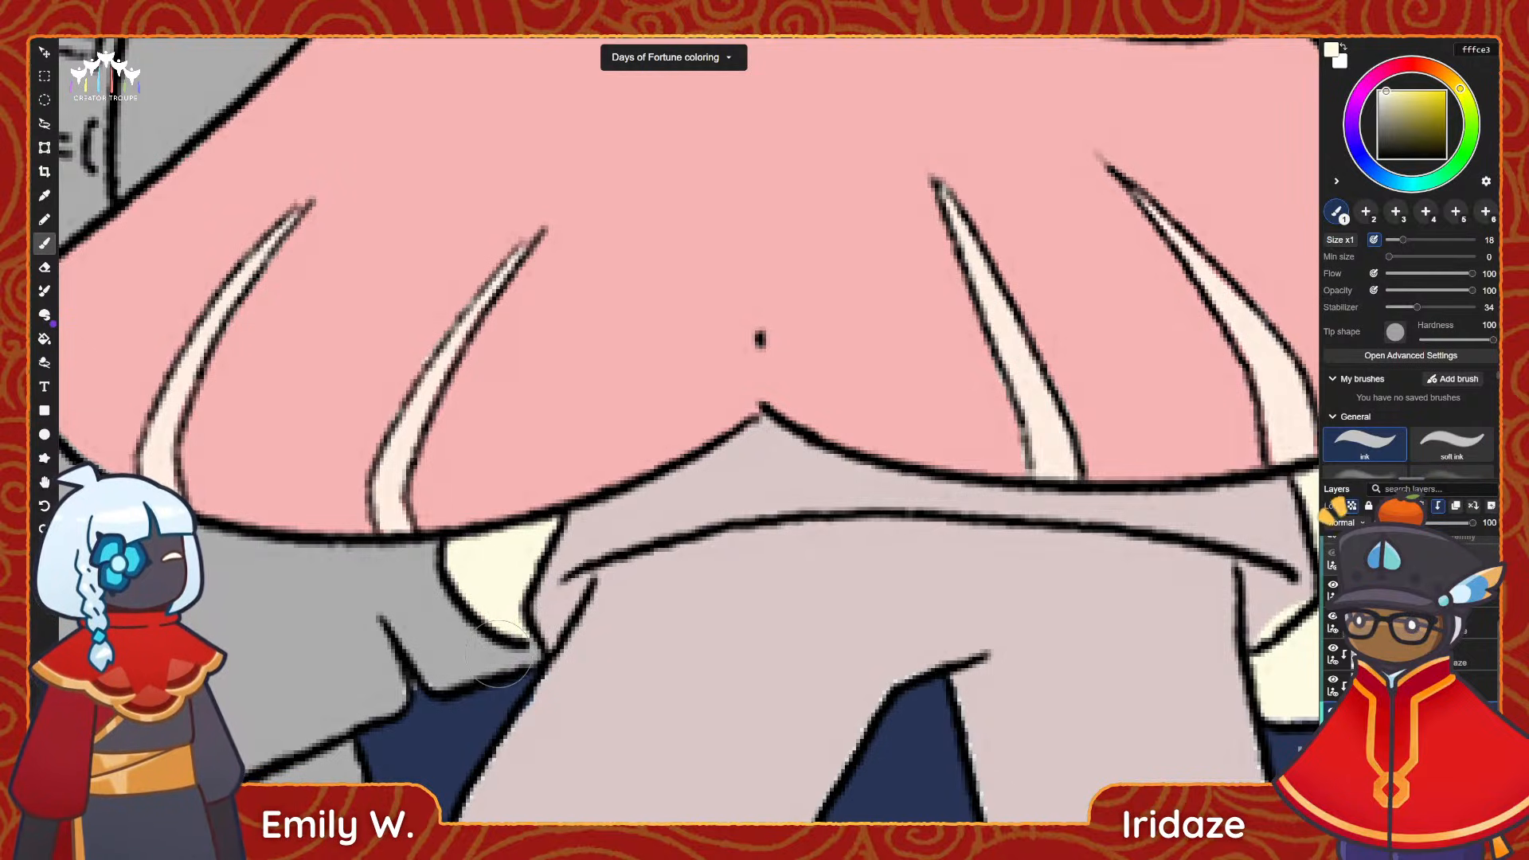
Look over the pink-caped figure's cape, backpack and hair for areas still without local colour.
{"action": "scroll", "coordinate": [634, 602], "scroll_direction": "down", "scroll_amount": 4, "text": "alt"}
{"action": "key", "text": "space"}
{"action": "left_click_drag", "start_coordinate": [701, 554], "coordinate": [575, 636]}
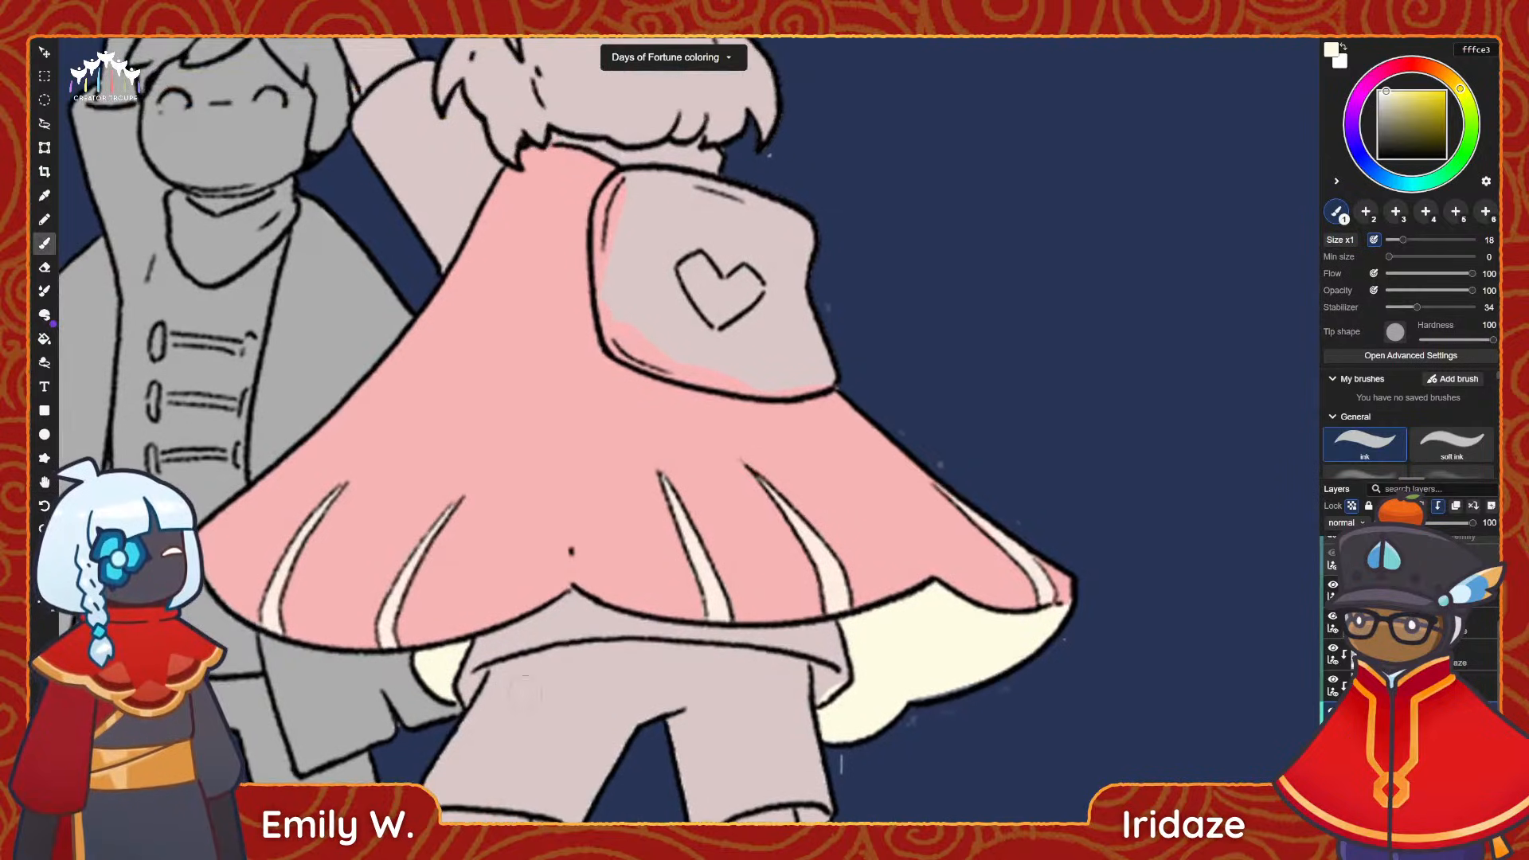
{"action": "key", "text": "space"}
{"action": "left_click_drag", "start_coordinate": [641, 440], "coordinate": [620, 595]}
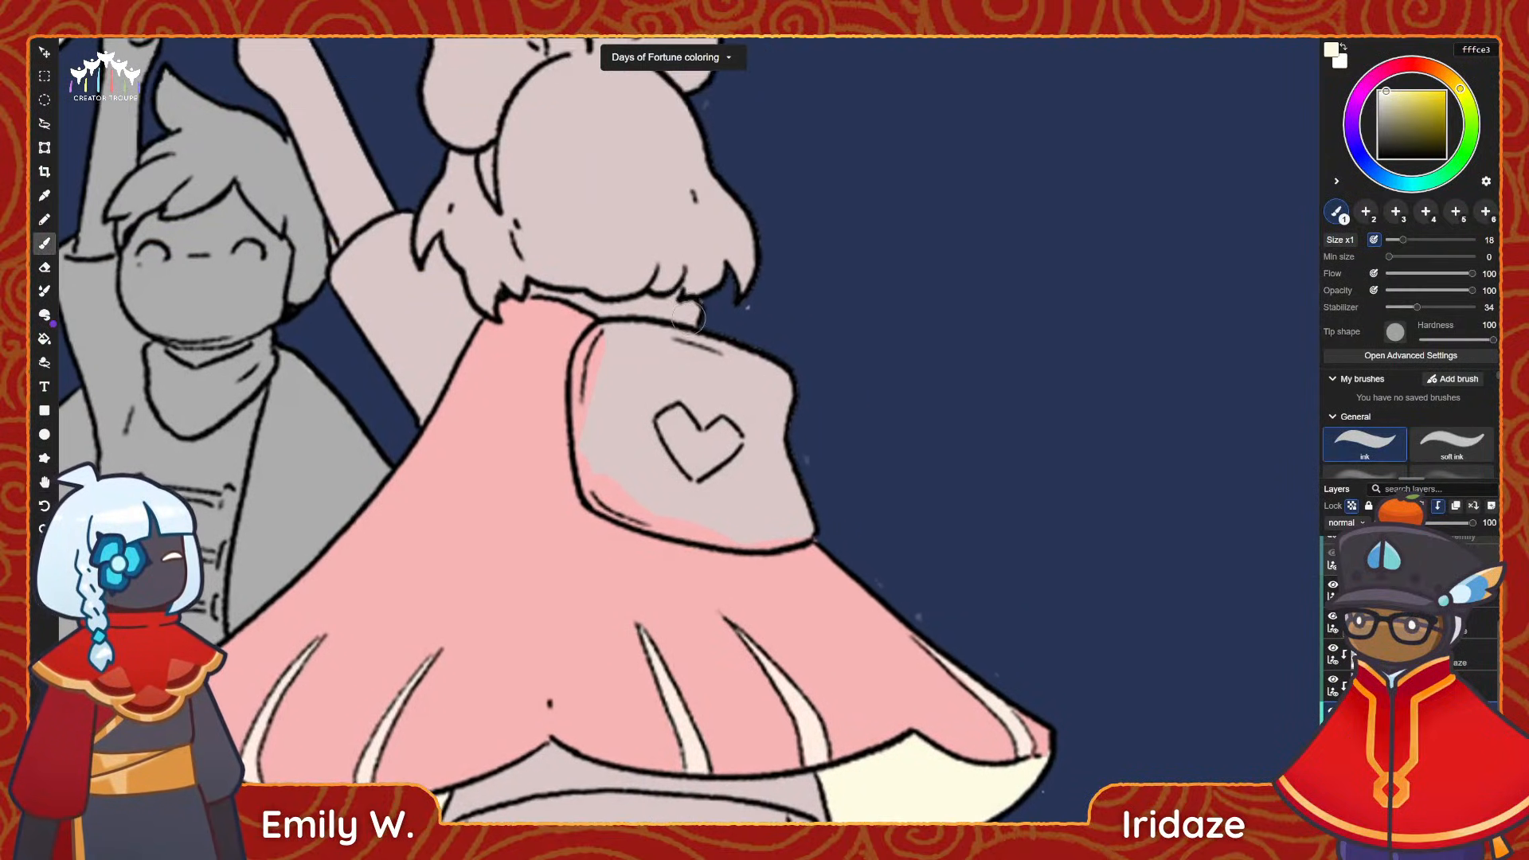
{"action": "scroll", "coordinate": [696, 304], "scroll_direction": "down", "scroll_amount": 5, "text": "alt"}
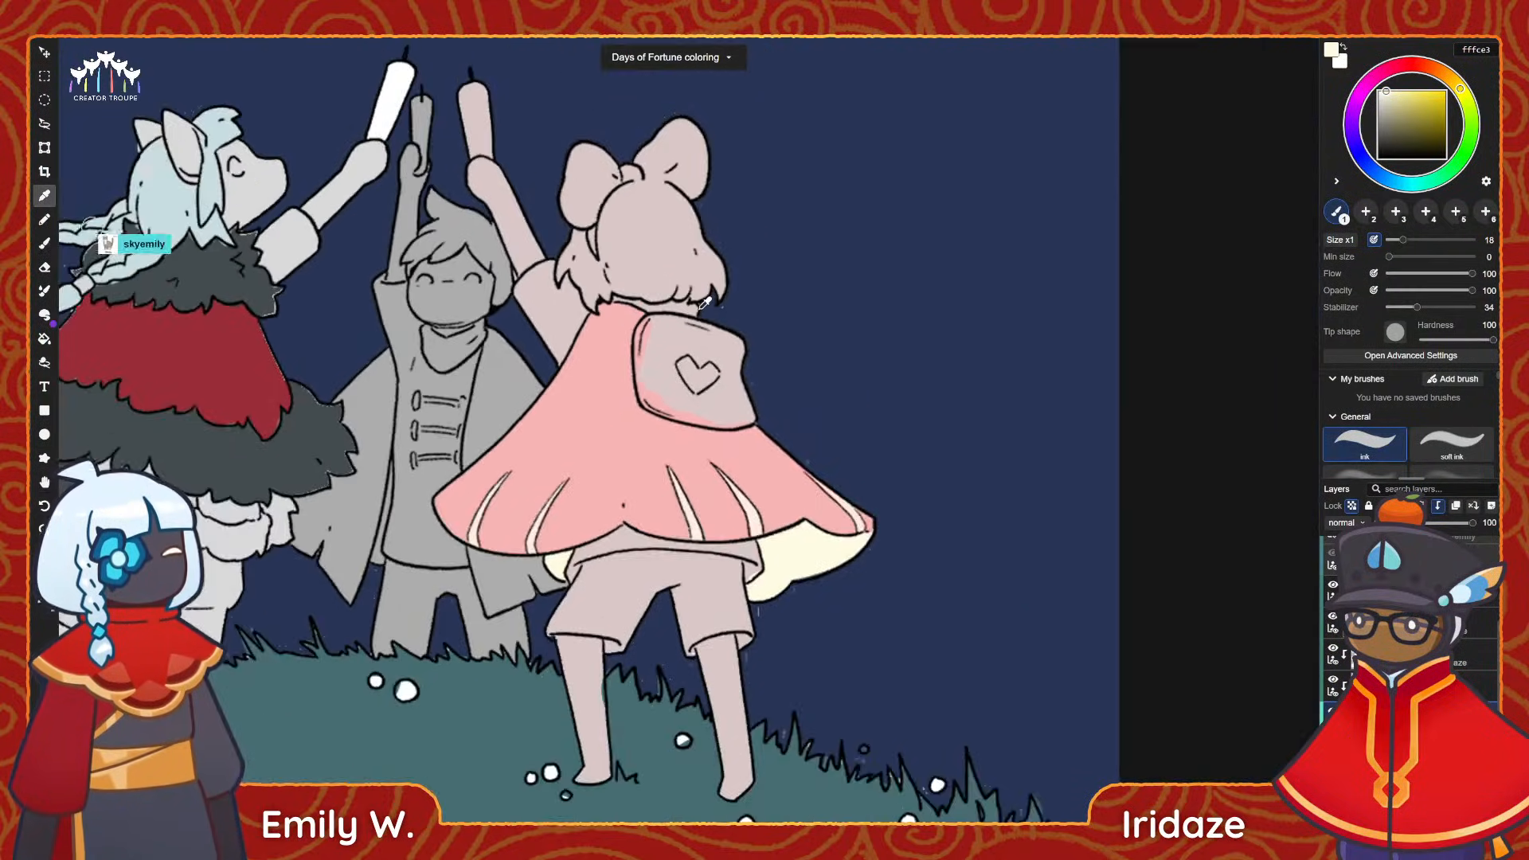
{"action": "scroll", "coordinate": [695, 291], "scroll_direction": "up", "scroll_amount": 5, "text": "alt"}
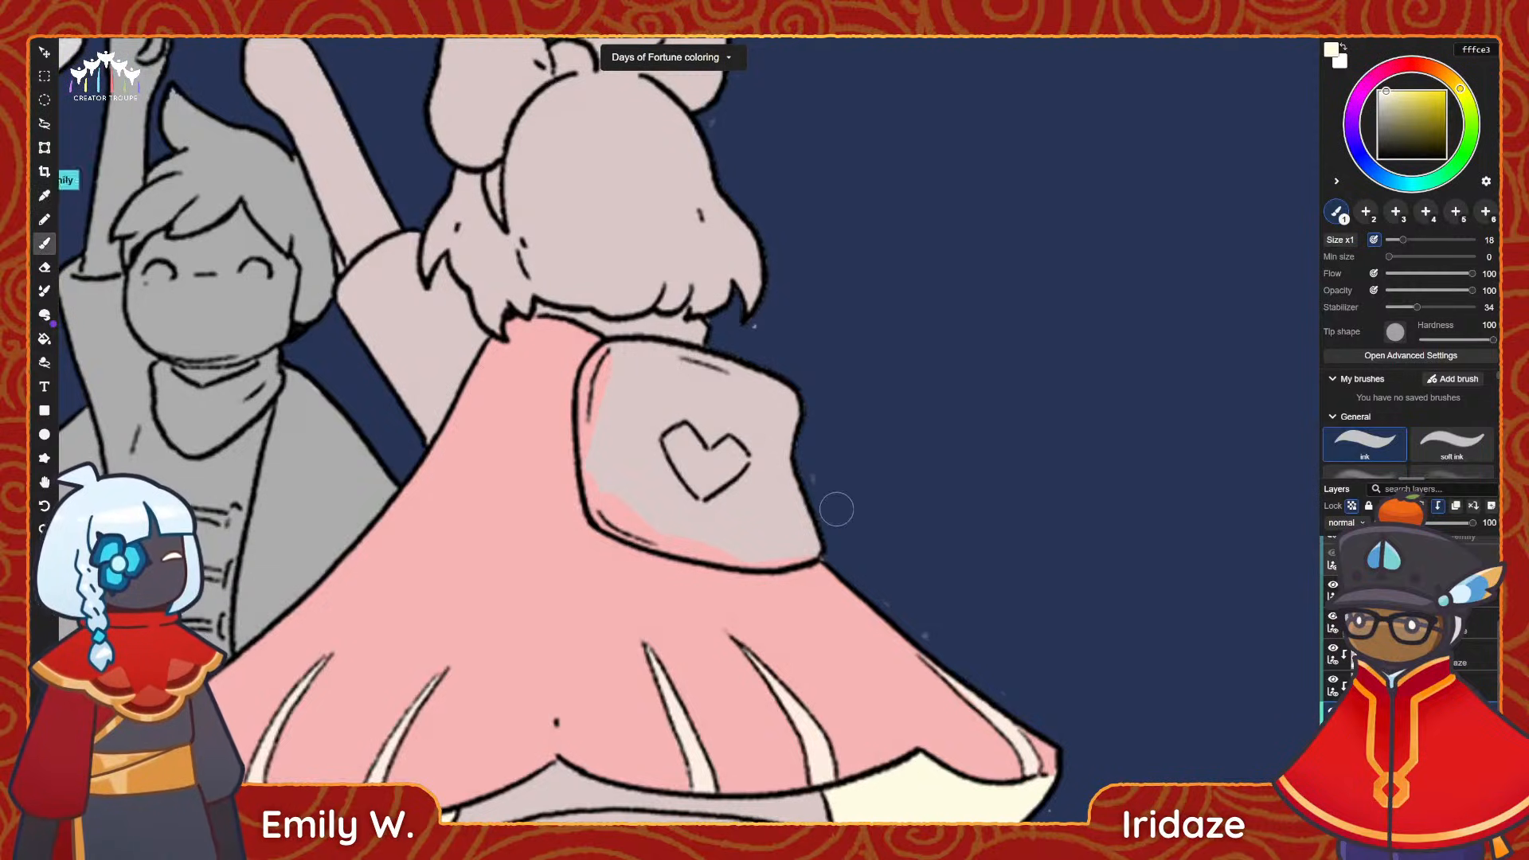
{"action": "key", "text": "space"}
{"action": "left_click_drag", "start_coordinate": [763, 546], "coordinate": [761, 523]}
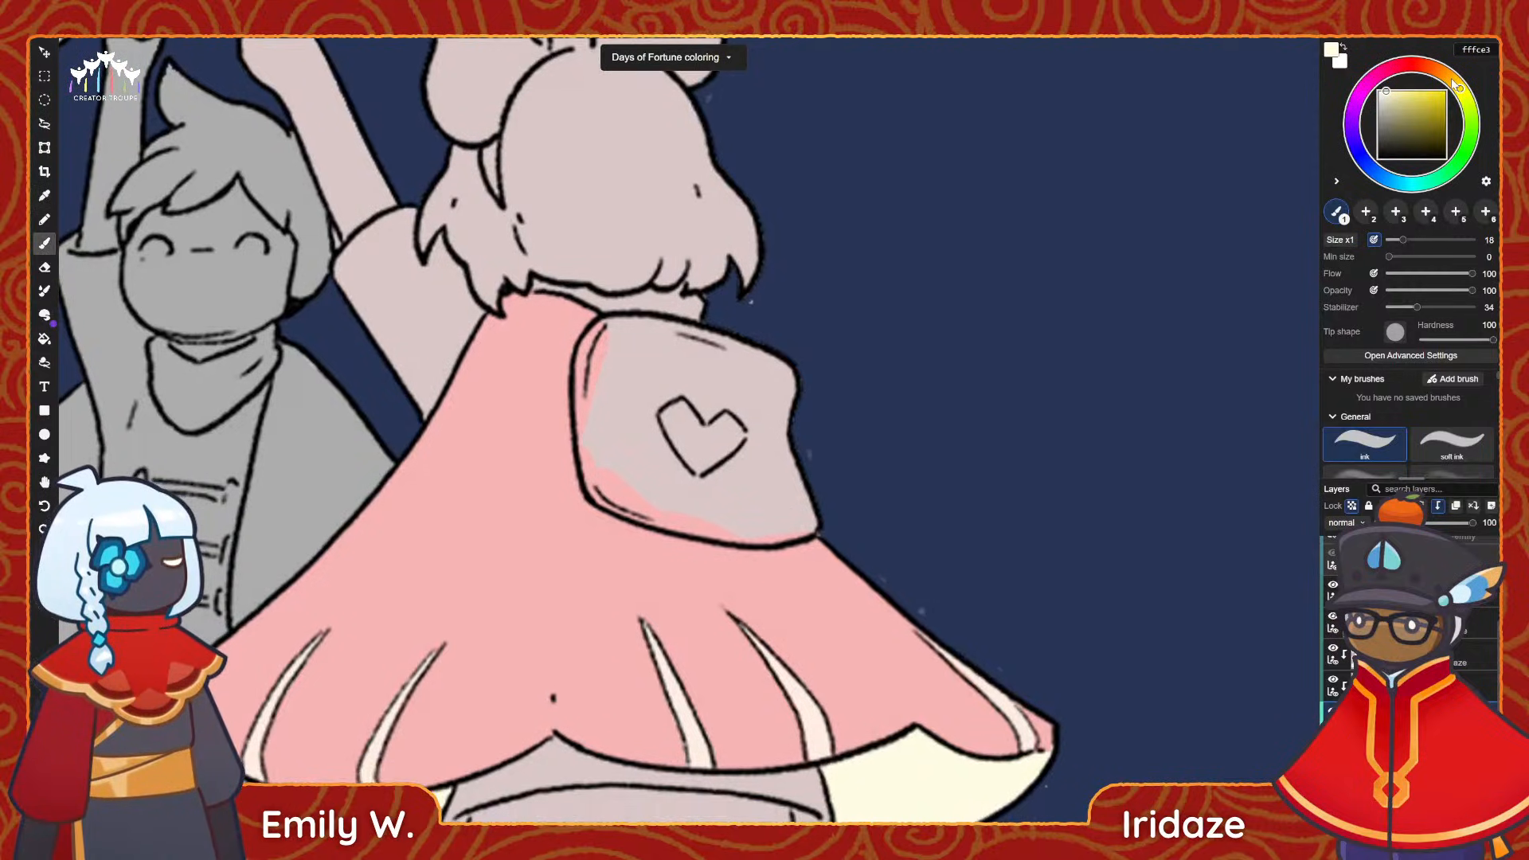
Set the brush colour to beige f2e4c4 and paint the raised arm's sleeve and the collar strip below the hair.
{"action": "left_click", "coordinate": [1453, 81]}
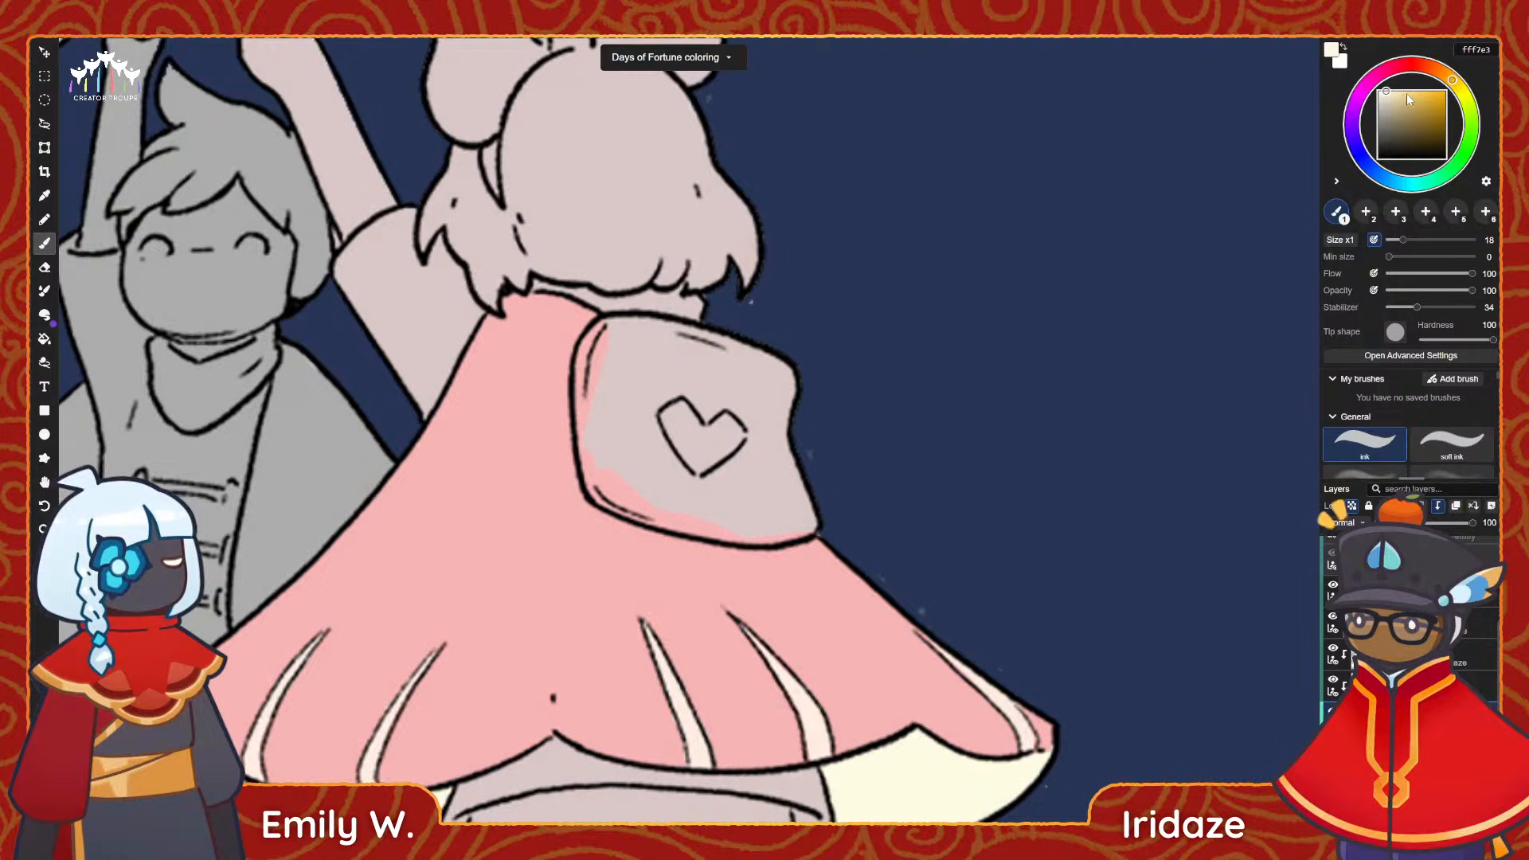
{"action": "left_click", "coordinate": [1392, 96]}
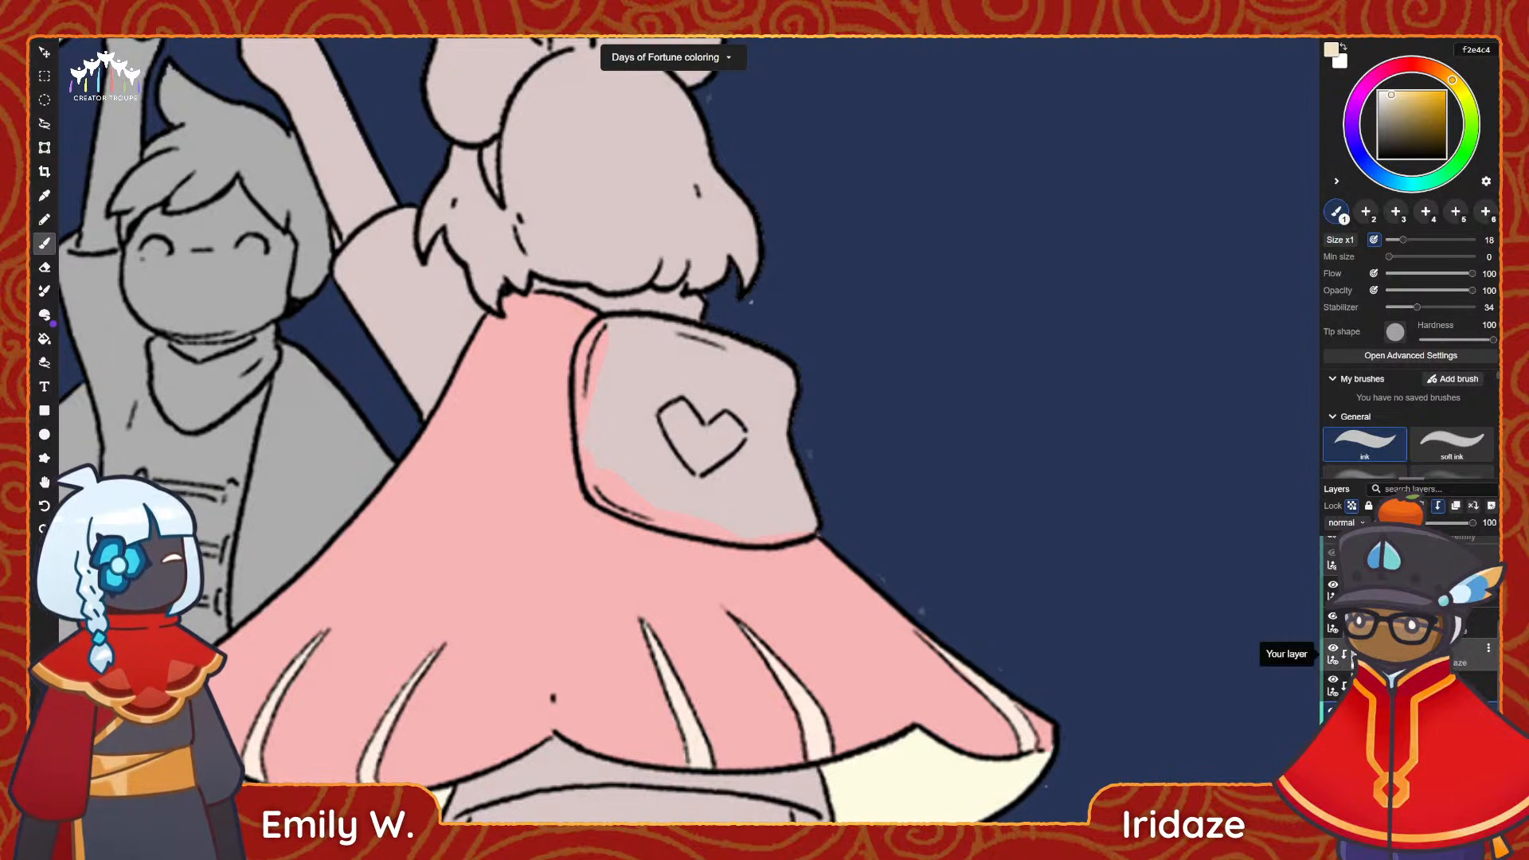
{"action": "left_click", "coordinate": [1490, 507]}
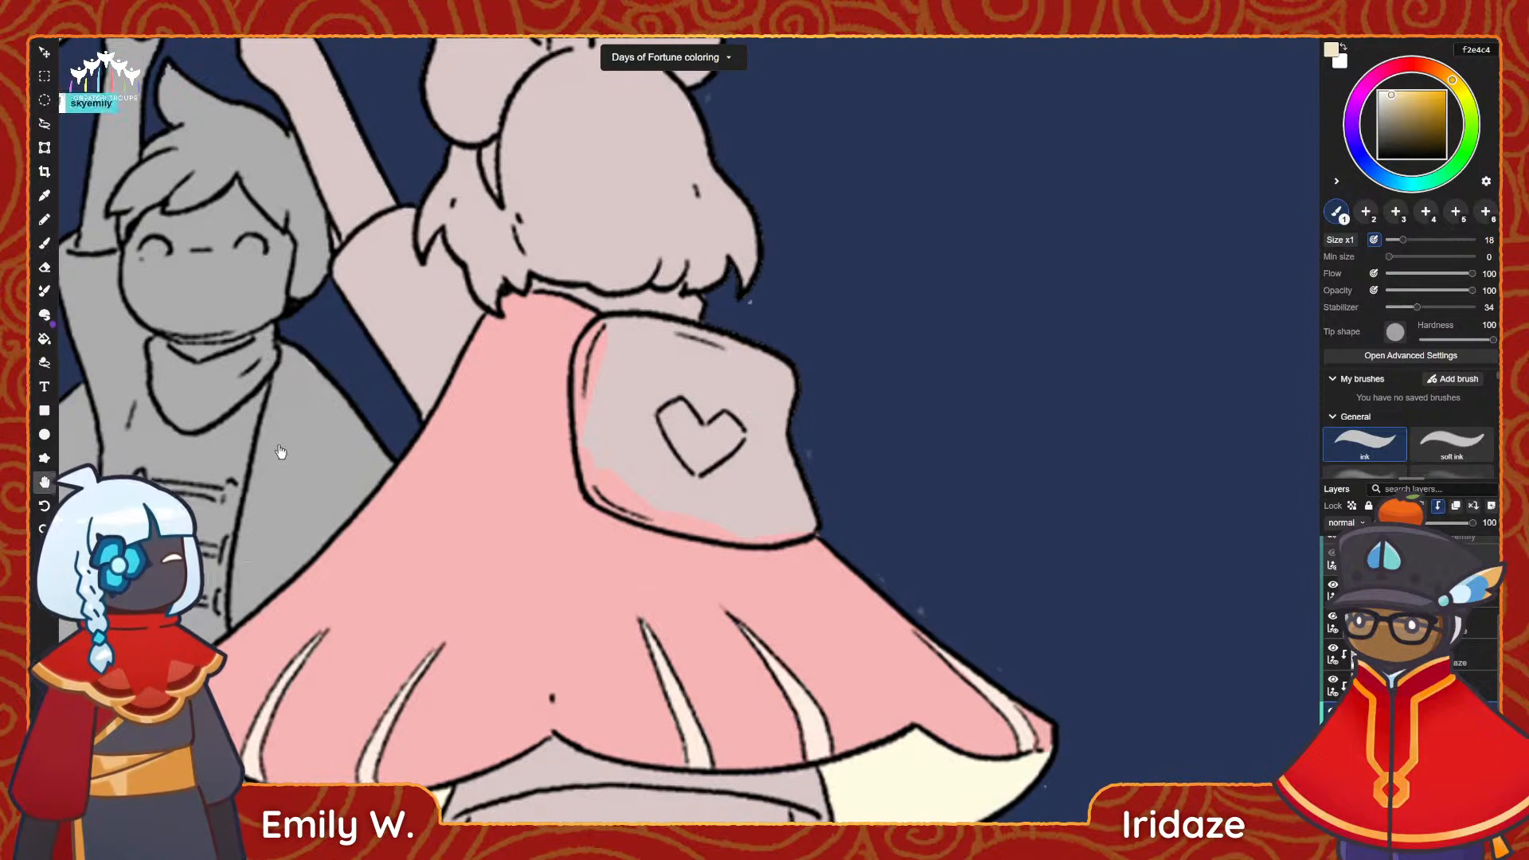
{"action": "left_click_drag", "start_coordinate": [279, 447], "coordinate": [374, 545]}
{"action": "mouse_move", "coordinate": [430, 355]}
{"action": "left_mouse_down"}
{"action": "mouse_move", "coordinate": [502, 446]}
{"action": "mouse_move", "coordinate": [557, 402]}
{"action": "mouse_move", "coordinate": [498, 374]}
{"action": "mouse_move", "coordinate": [476, 337]}
{"action": "mouse_move", "coordinate": [510, 314]}
{"action": "mouse_move", "coordinate": [503, 351]}
{"action": "mouse_move", "coordinate": [525, 378]}
{"action": "mouse_move", "coordinate": [538, 367]}
{"action": "left_mouse_up"}
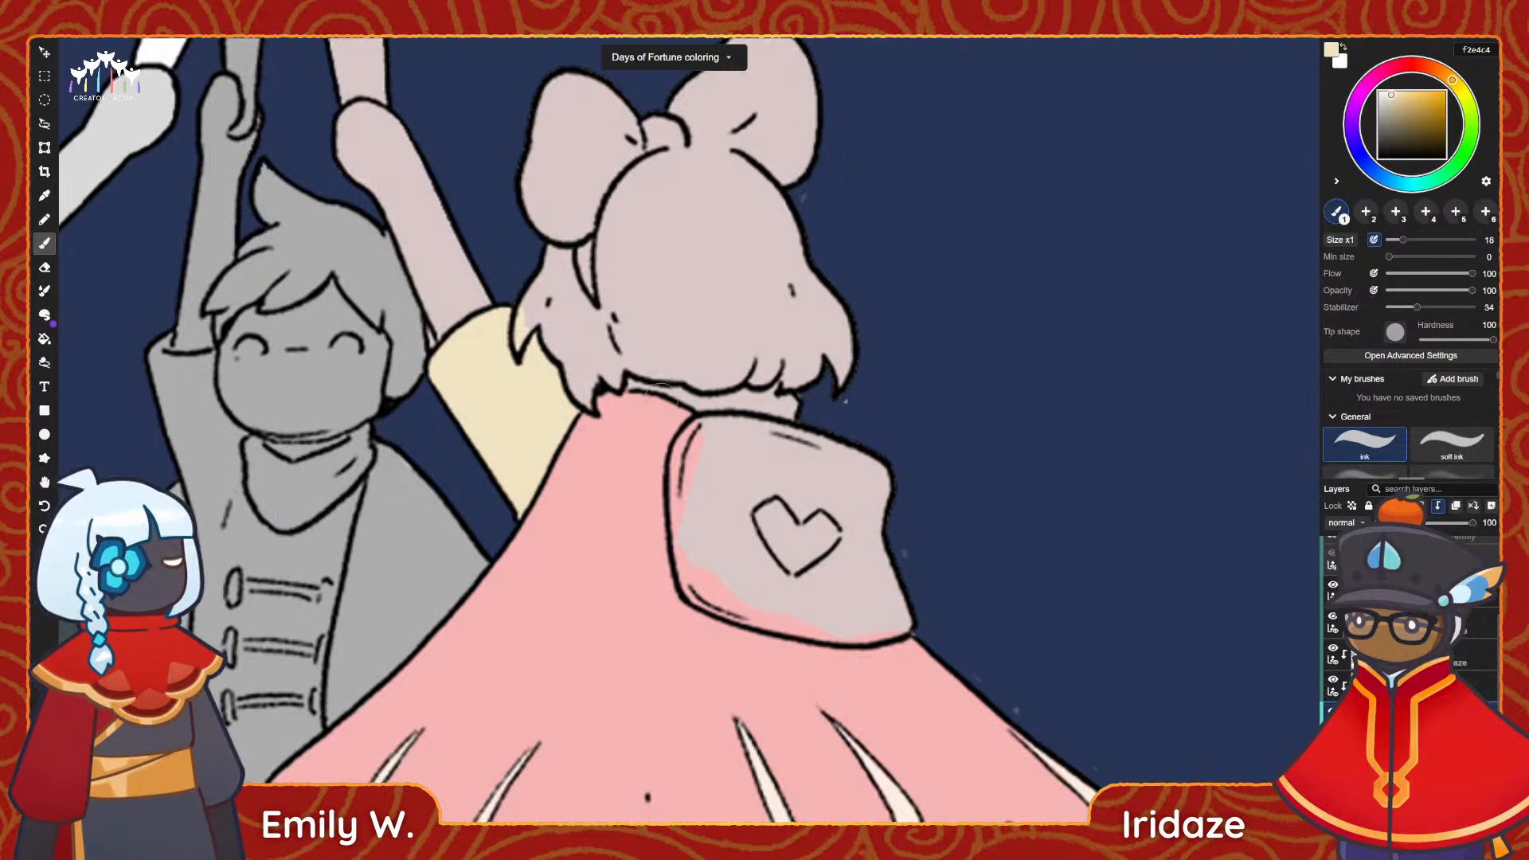
{"action": "left_click_drag", "start_coordinate": [637, 390], "coordinate": [792, 411]}
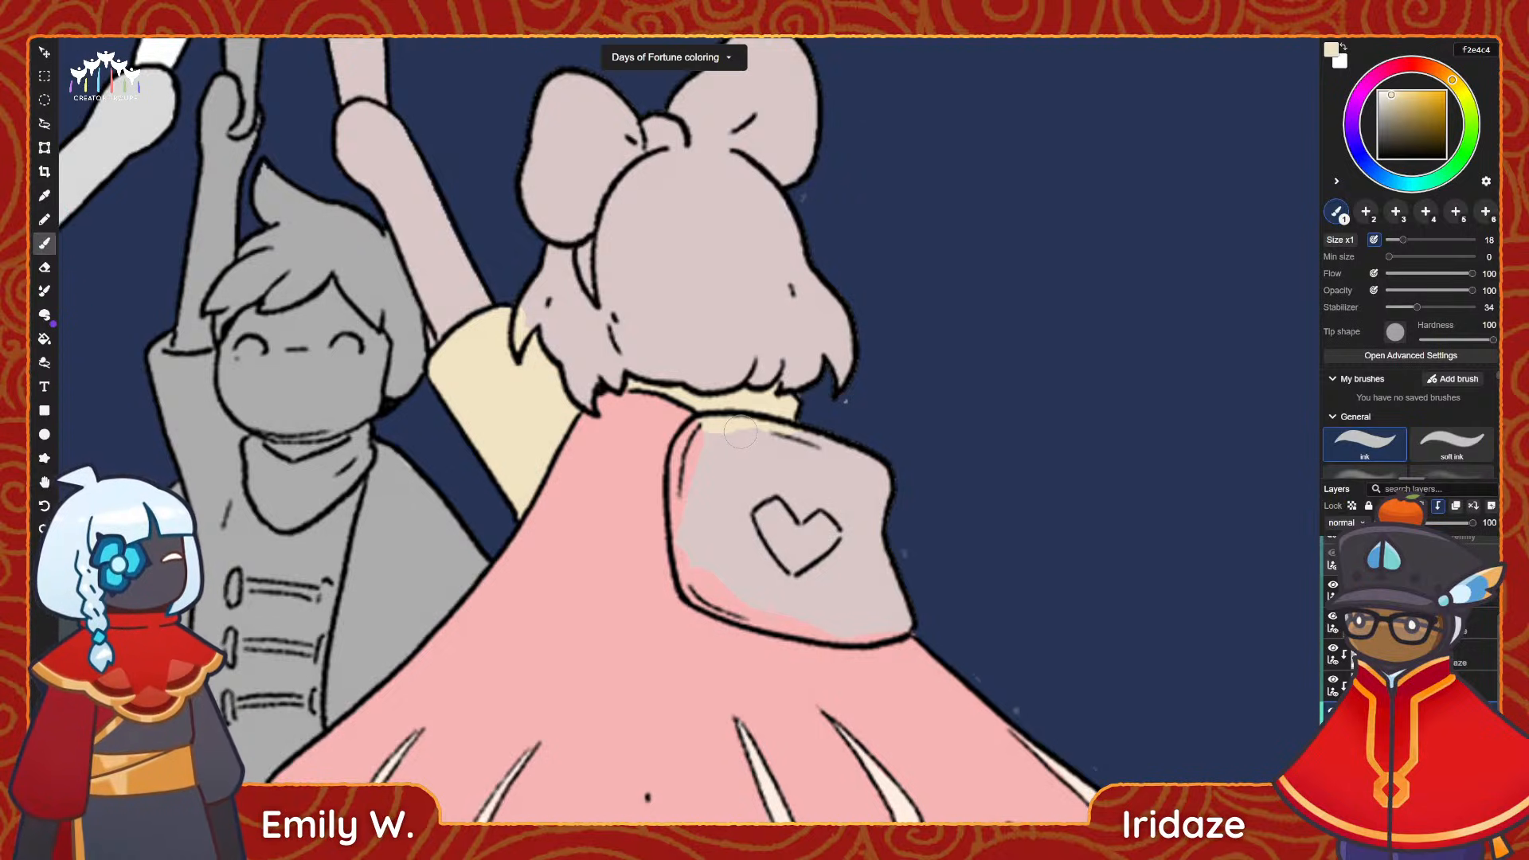
Brush beige f2e4c4 over the shorts' legs, cuffs and the shirt hem below the cape at size 18.
{"action": "scroll", "coordinate": [801, 410], "scroll_direction": "down", "scroll_amount": 4}
{"action": "middle_click_drag", "start_coordinate": [736, 637], "coordinate": [631, 484]}
{"action": "scroll", "coordinate": [678, 557], "scroll_direction": "up", "scroll_amount": 3}
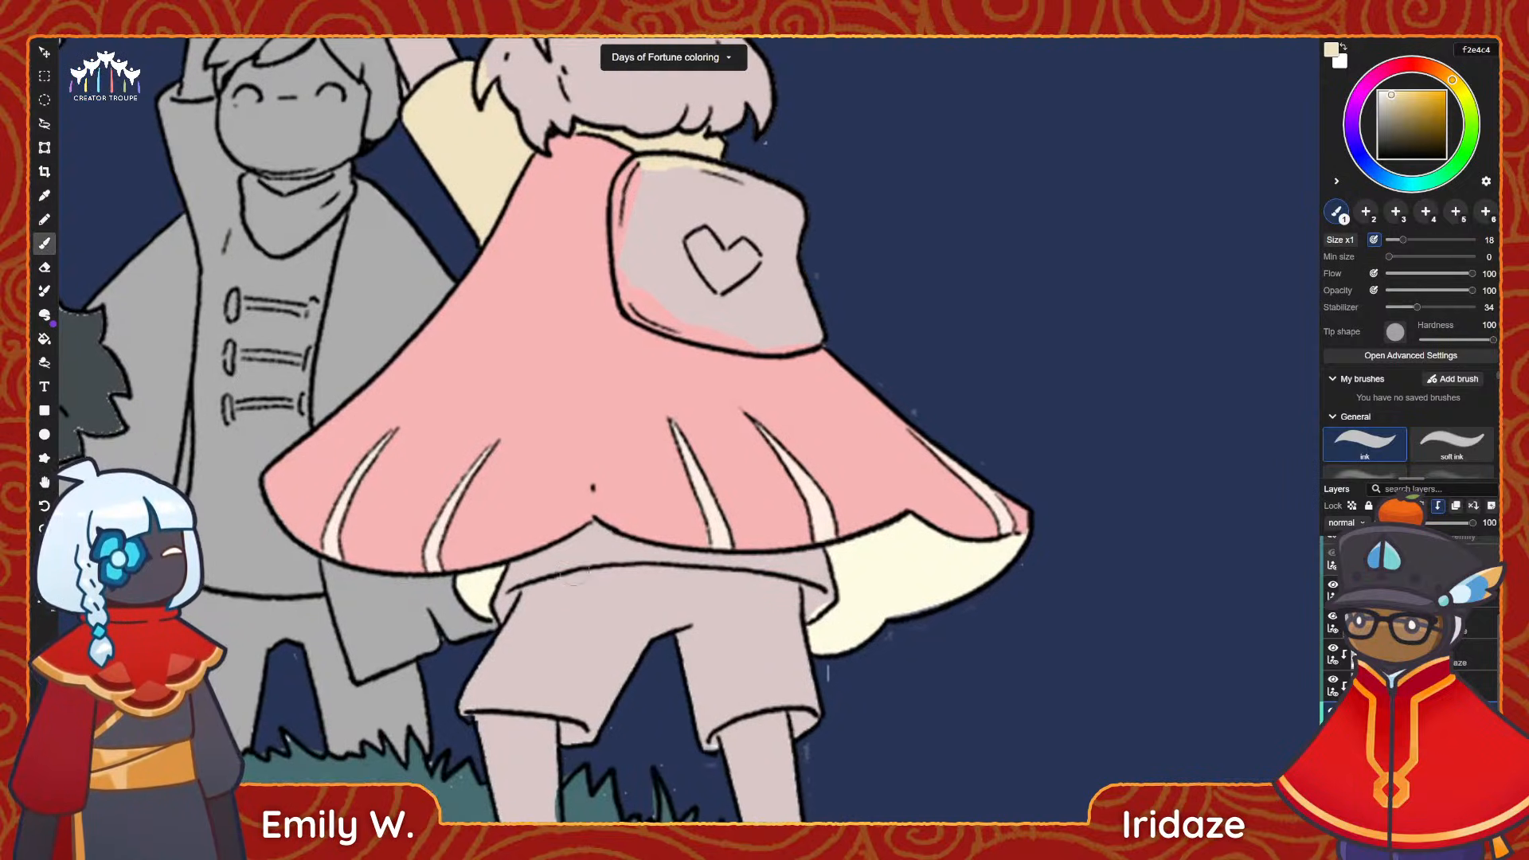
{"action": "mouse_move", "coordinate": [522, 584]}
{"action": "left_mouse_down"}
{"action": "mouse_move", "coordinate": [456, 704]}
{"action": "mouse_move", "coordinate": [545, 687]}
{"action": "mouse_move", "coordinate": [488, 690]}
{"action": "mouse_move", "coordinate": [578, 711]}
{"action": "mouse_move", "coordinate": [576, 735]}
{"action": "mouse_move", "coordinate": [654, 634]}
{"action": "mouse_move", "coordinate": [573, 659]}
{"action": "mouse_move", "coordinate": [533, 623]}
{"action": "left_mouse_up"}
{"action": "mouse_move", "coordinate": [629, 629]}
{"action": "left_mouse_down"}
{"action": "mouse_move", "coordinate": [559, 580]}
{"action": "mouse_move", "coordinate": [627, 697]}
{"action": "mouse_move", "coordinate": [647, 661]}
{"action": "mouse_move", "coordinate": [694, 646]}
{"action": "mouse_move", "coordinate": [739, 649]}
{"action": "mouse_move", "coordinate": [744, 703]}
{"action": "mouse_move", "coordinate": [736, 609]}
{"action": "mouse_move", "coordinate": [609, 549]}
{"action": "left_mouse_up"}
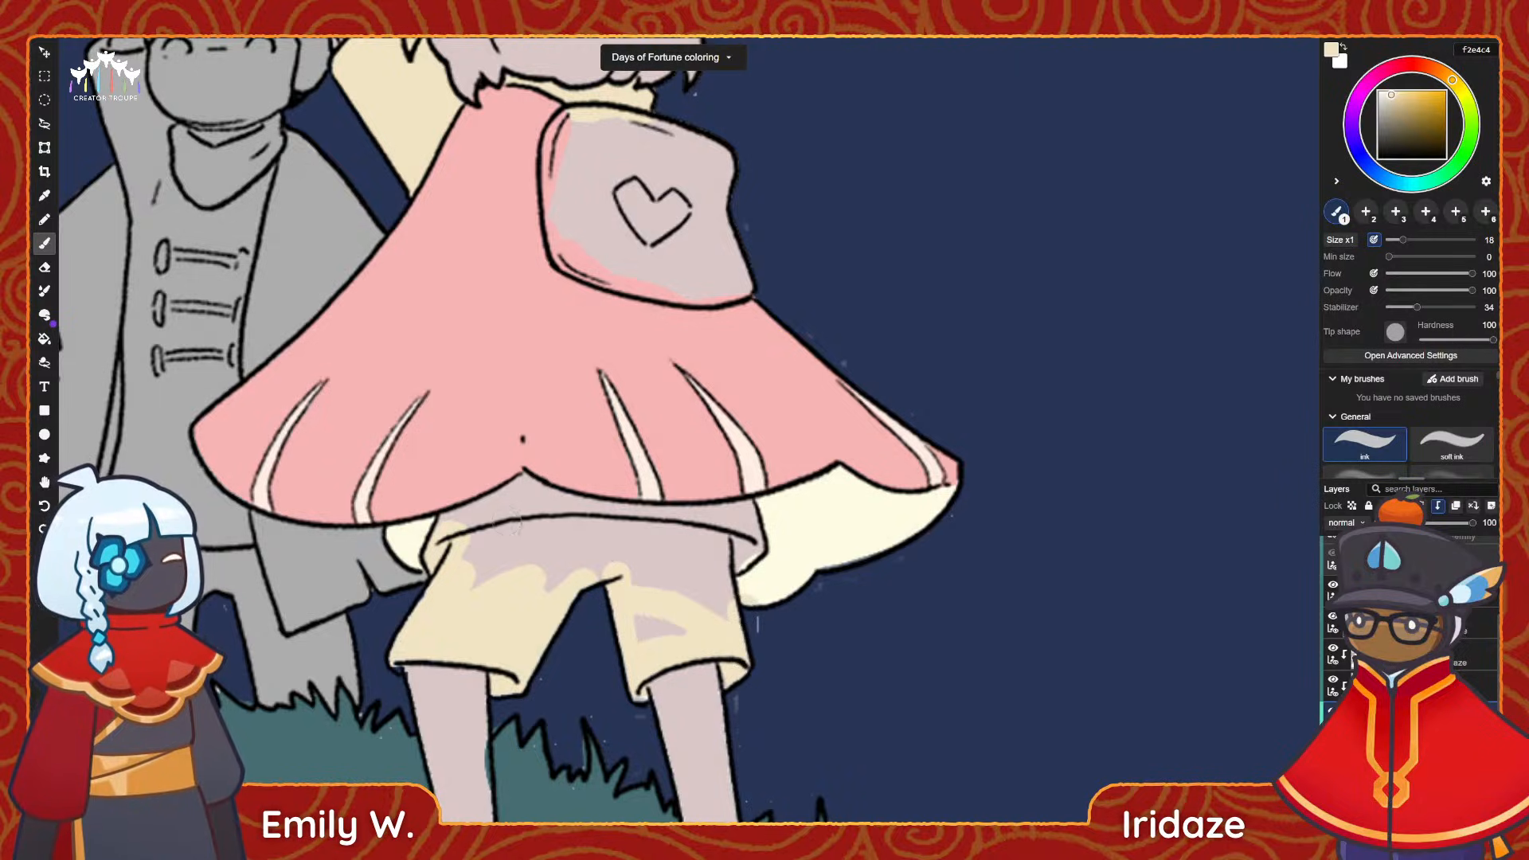
{"action": "left_click_drag", "start_coordinate": [515, 526], "coordinate": [434, 525]}
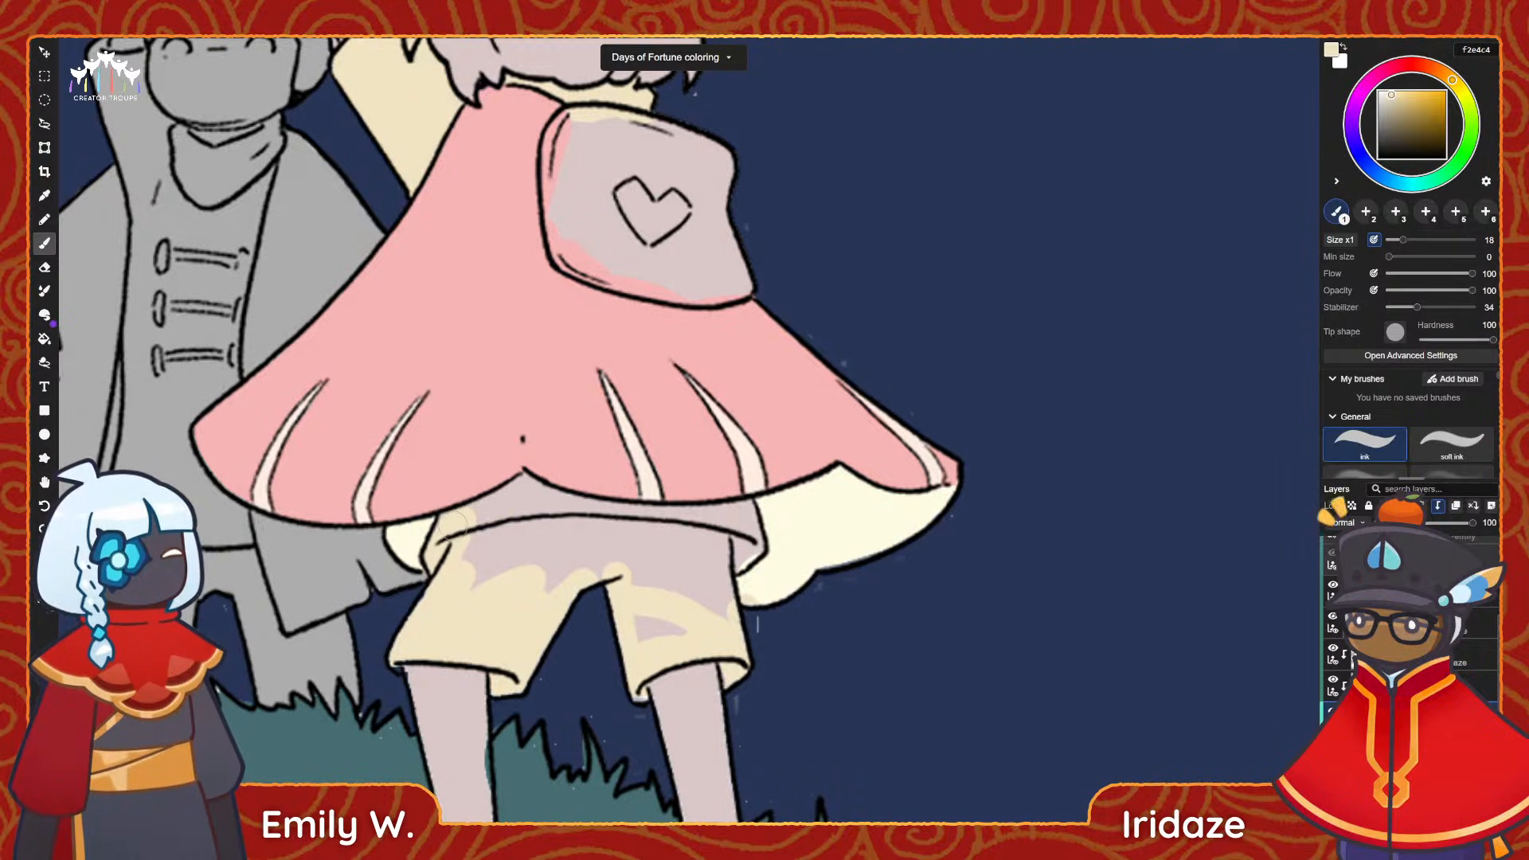
{"action": "mouse_move", "coordinate": [456, 519]}
{"action": "left_mouse_down"}
{"action": "mouse_move", "coordinate": [741, 521]}
{"action": "mouse_move", "coordinate": [714, 563]}
{"action": "mouse_move", "coordinate": [717, 635]}
{"action": "left_mouse_up"}
Bucket-fill the remaining unpainted part of the shorts with beige f2e4c4, then return to the brush.
{"action": "key", "text": "g"}
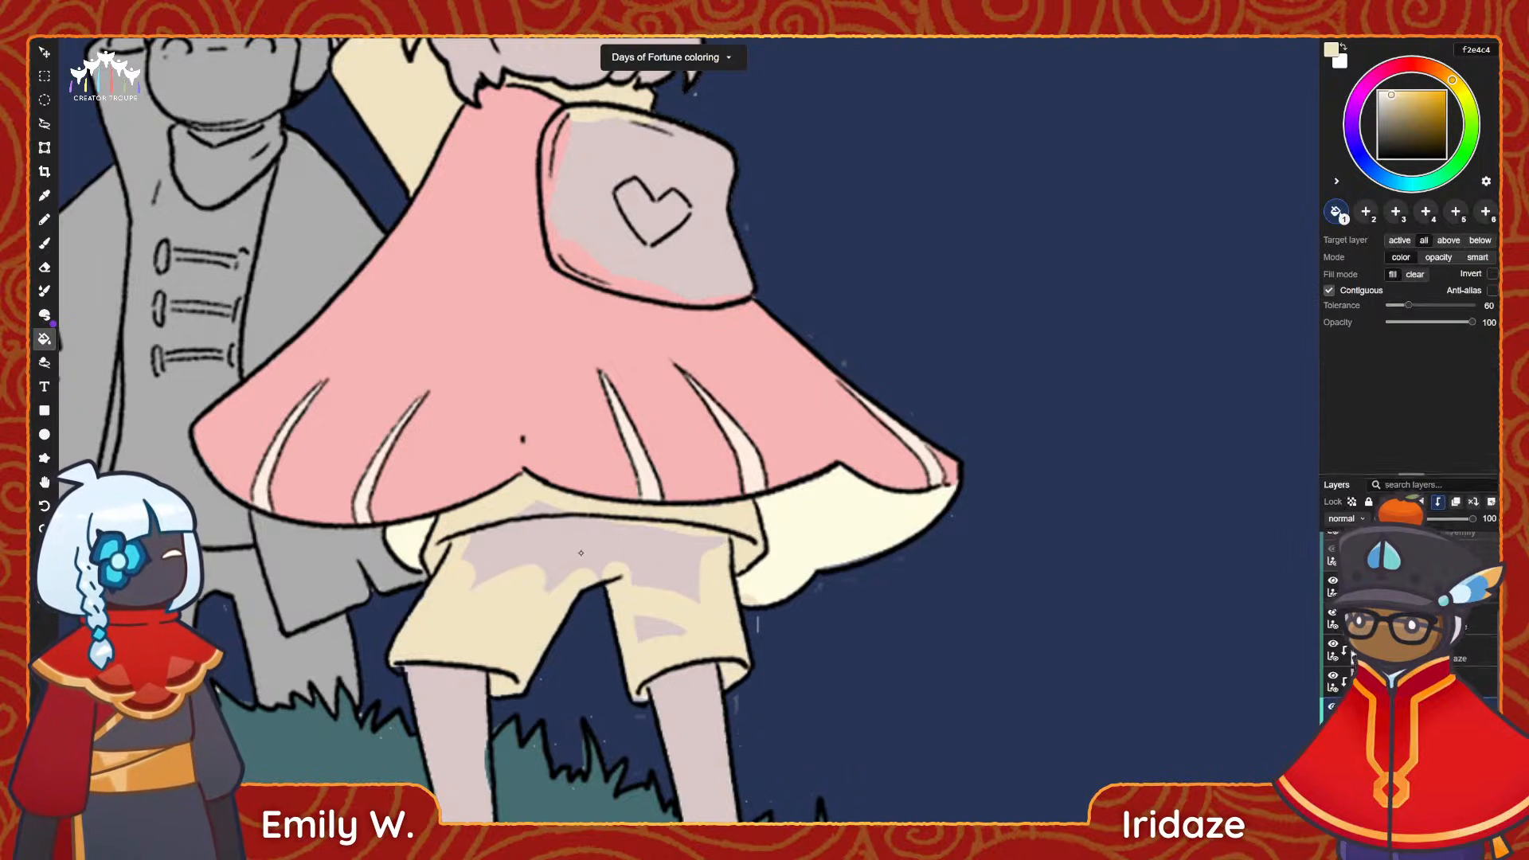
{"action": "left_click", "coordinate": [581, 549]}
{"action": "key", "text": "b"}
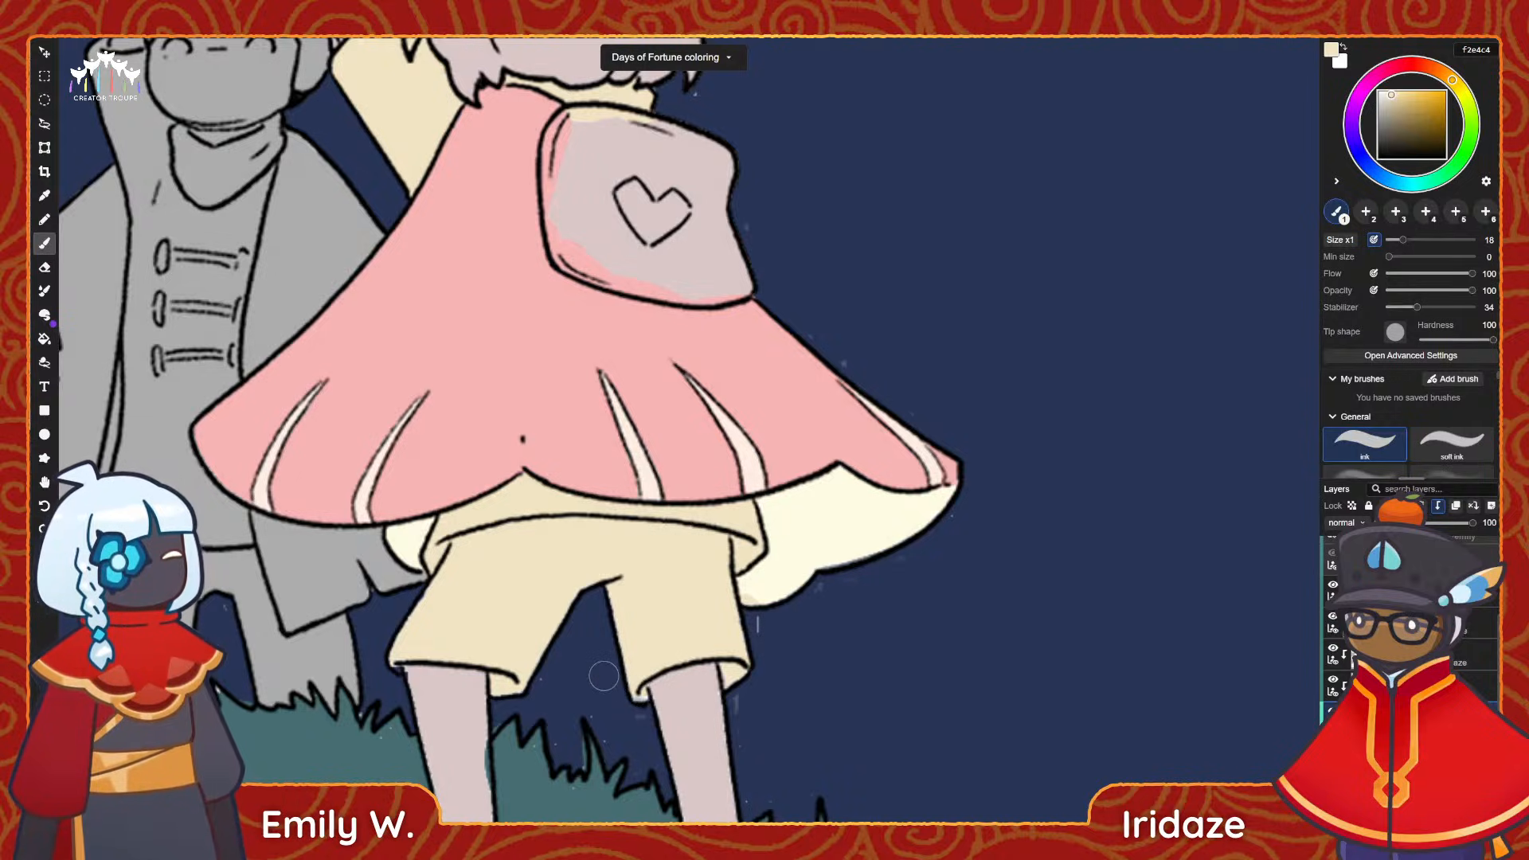
Clean up stray paint around the edges of the shorts' right leg with a size 20 eraser.
{"action": "left_click_drag", "start_coordinate": [461, 423], "coordinate": [447, 350]}
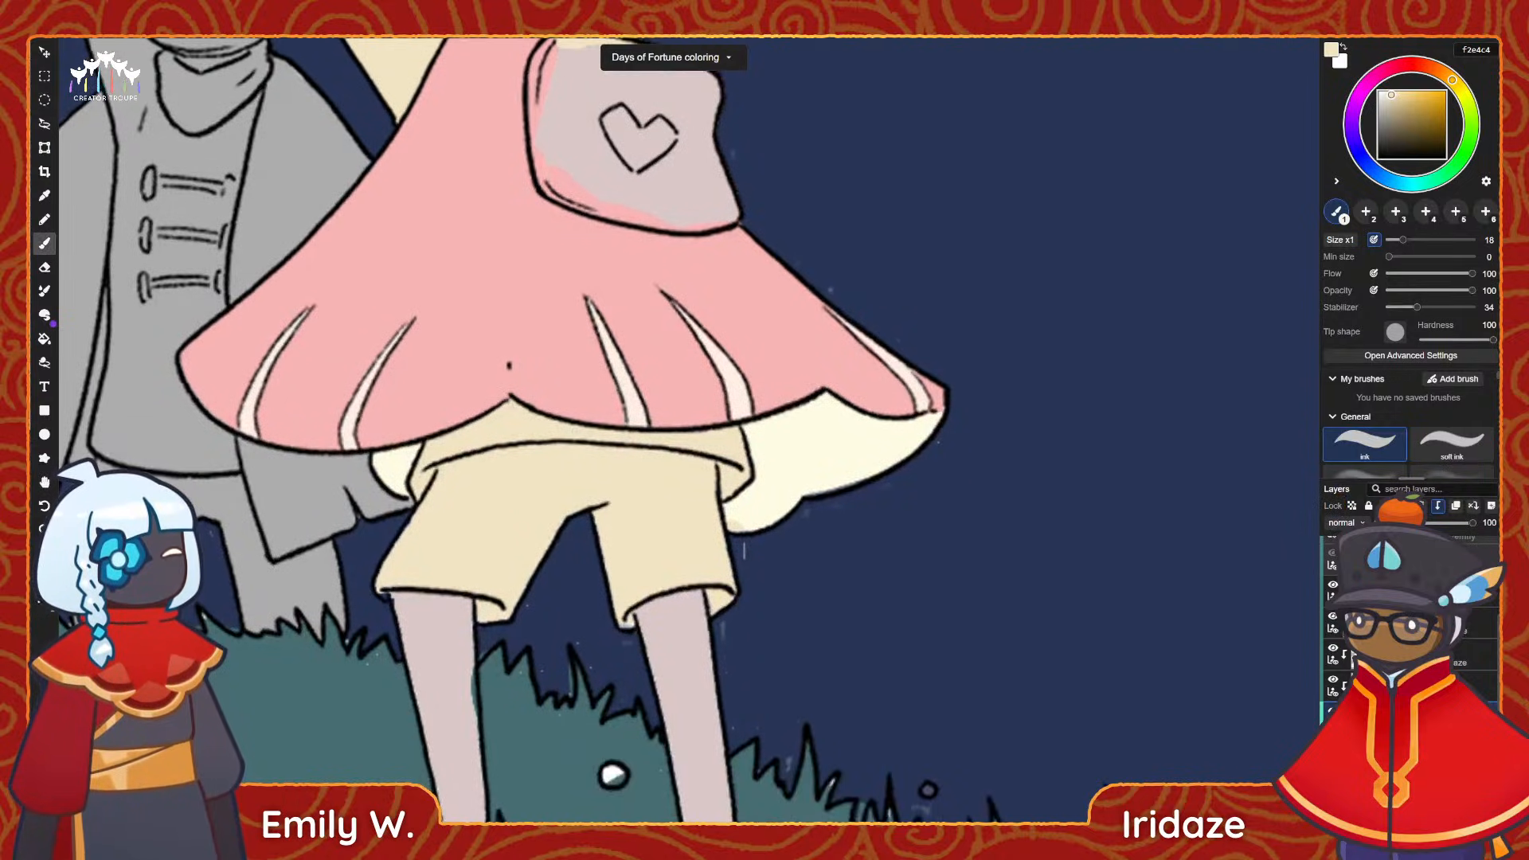
{"action": "key", "text": "e"}
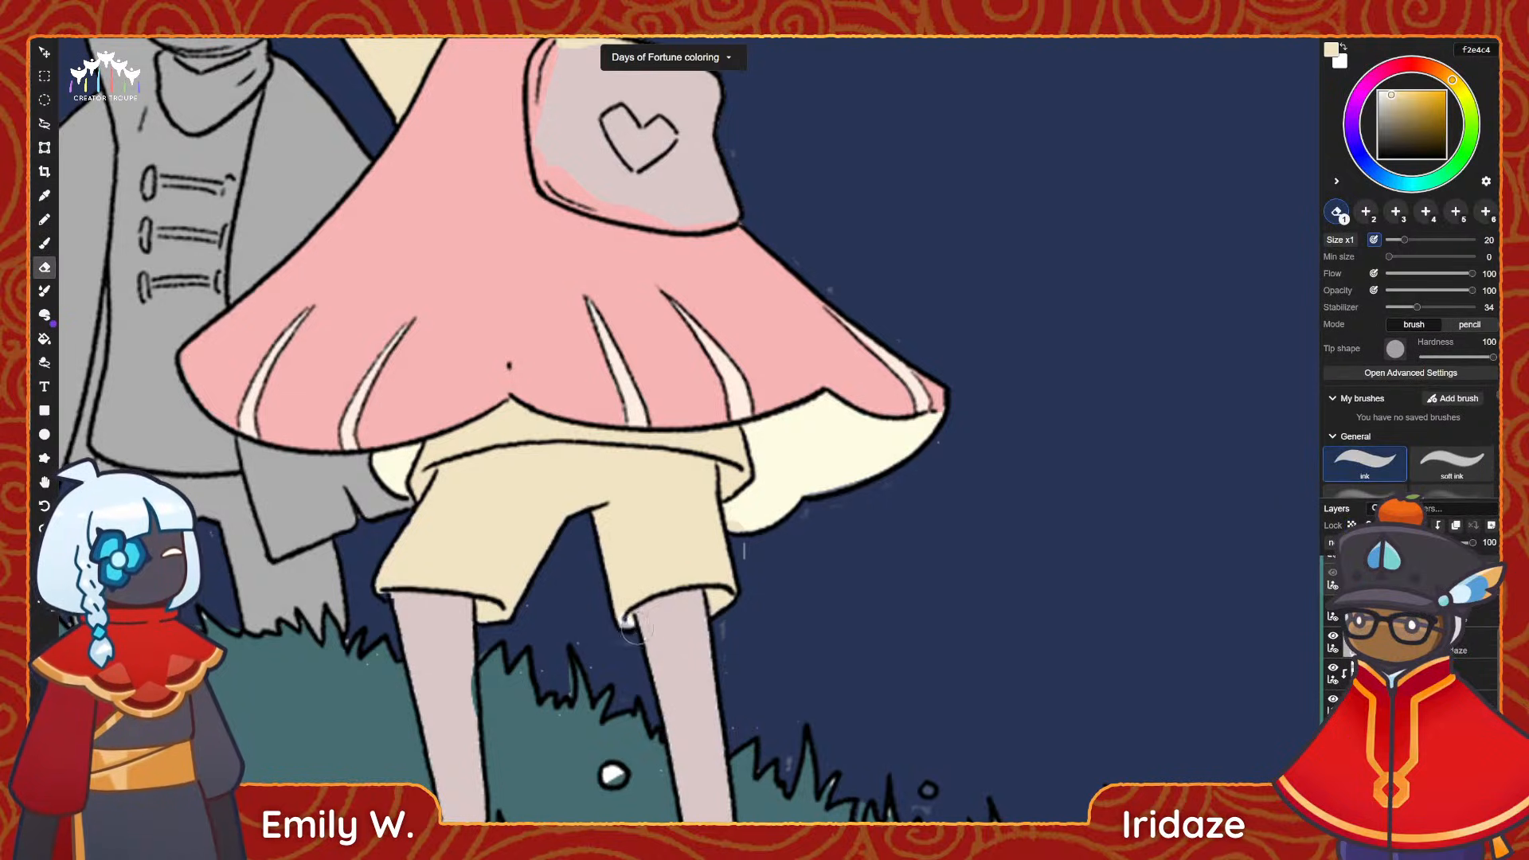
{"action": "key", "text": "b"}
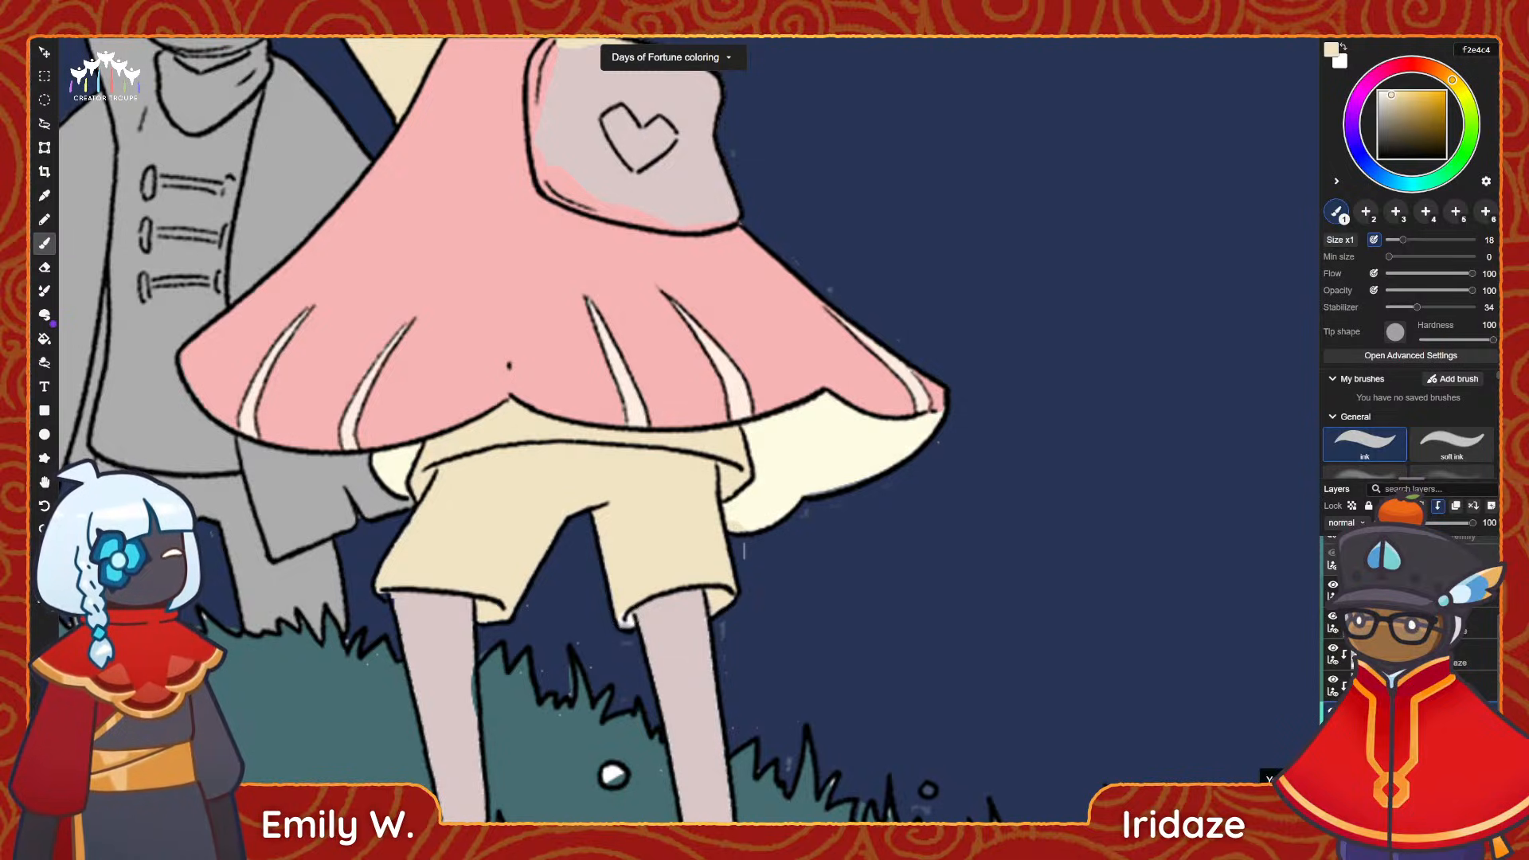
{"action": "left_click", "coordinate": [1370, 742]}
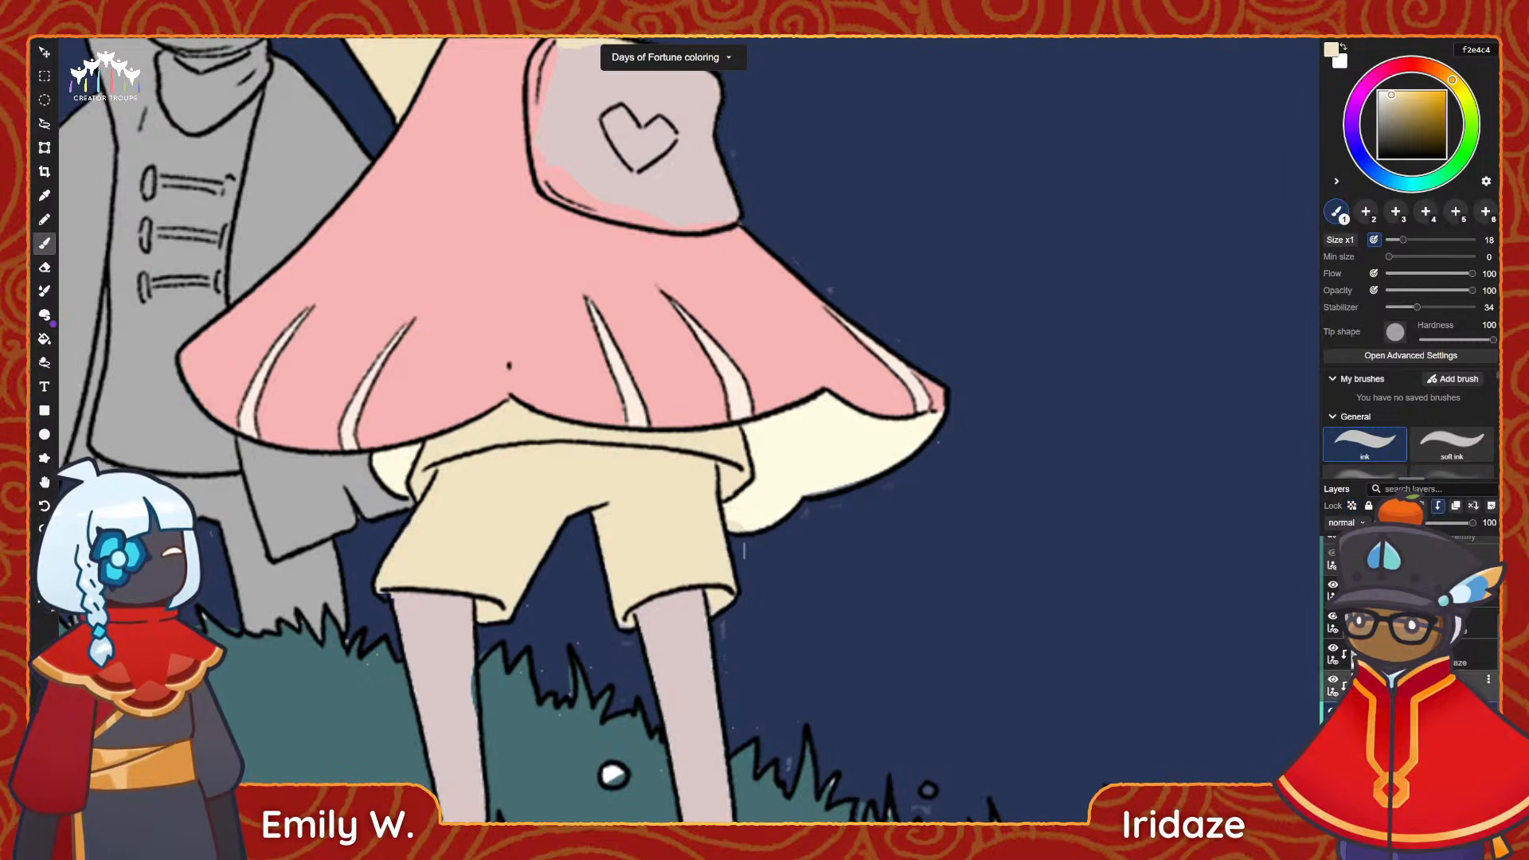
{"action": "key", "text": "e"}
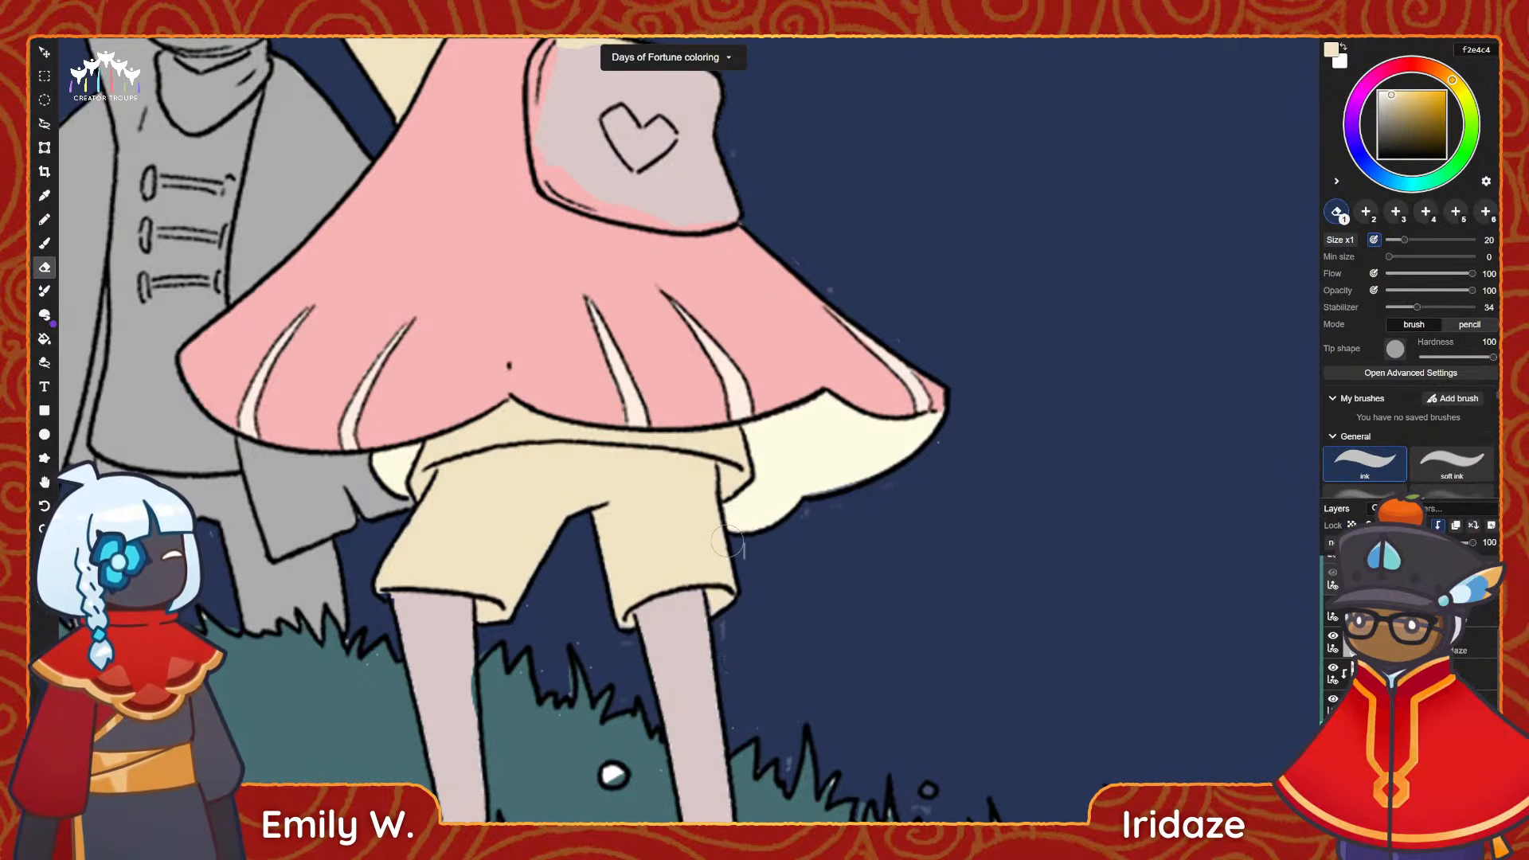
Sample the pink-caped figure's base colour from the back of the hair.
{"action": "scroll", "coordinate": [522, 358], "scroll_direction": "down", "scroll_amount": 3, "text": "alt"}
{"action": "key", "text": "space"}
{"action": "left_click_drag", "start_coordinate": [639, 360], "coordinate": [852, 486]}
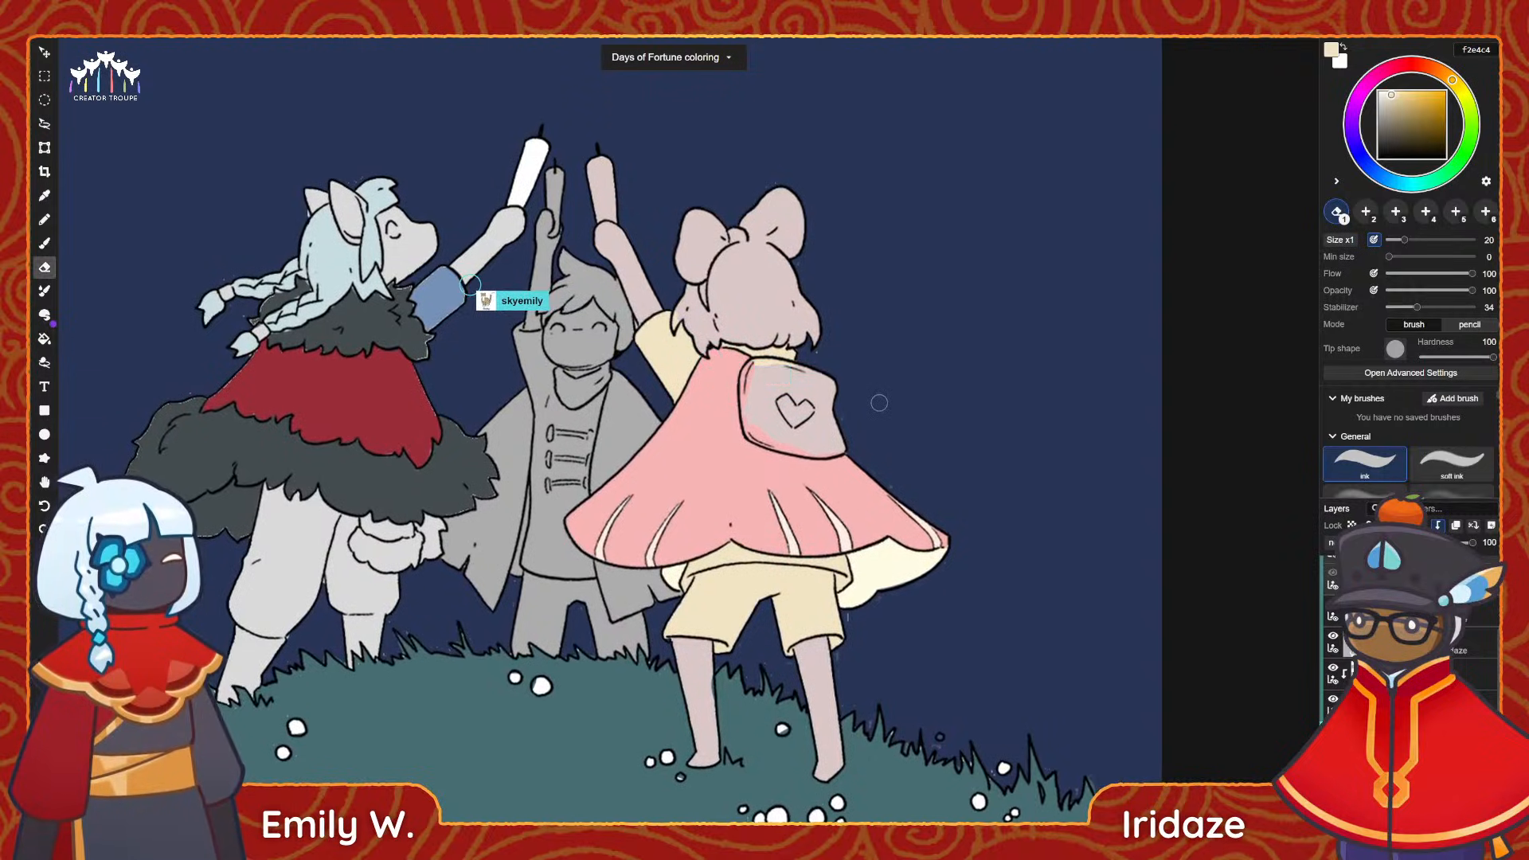
{"action": "left_click_drag", "start_coordinate": [867, 388], "coordinate": [868, 406]}
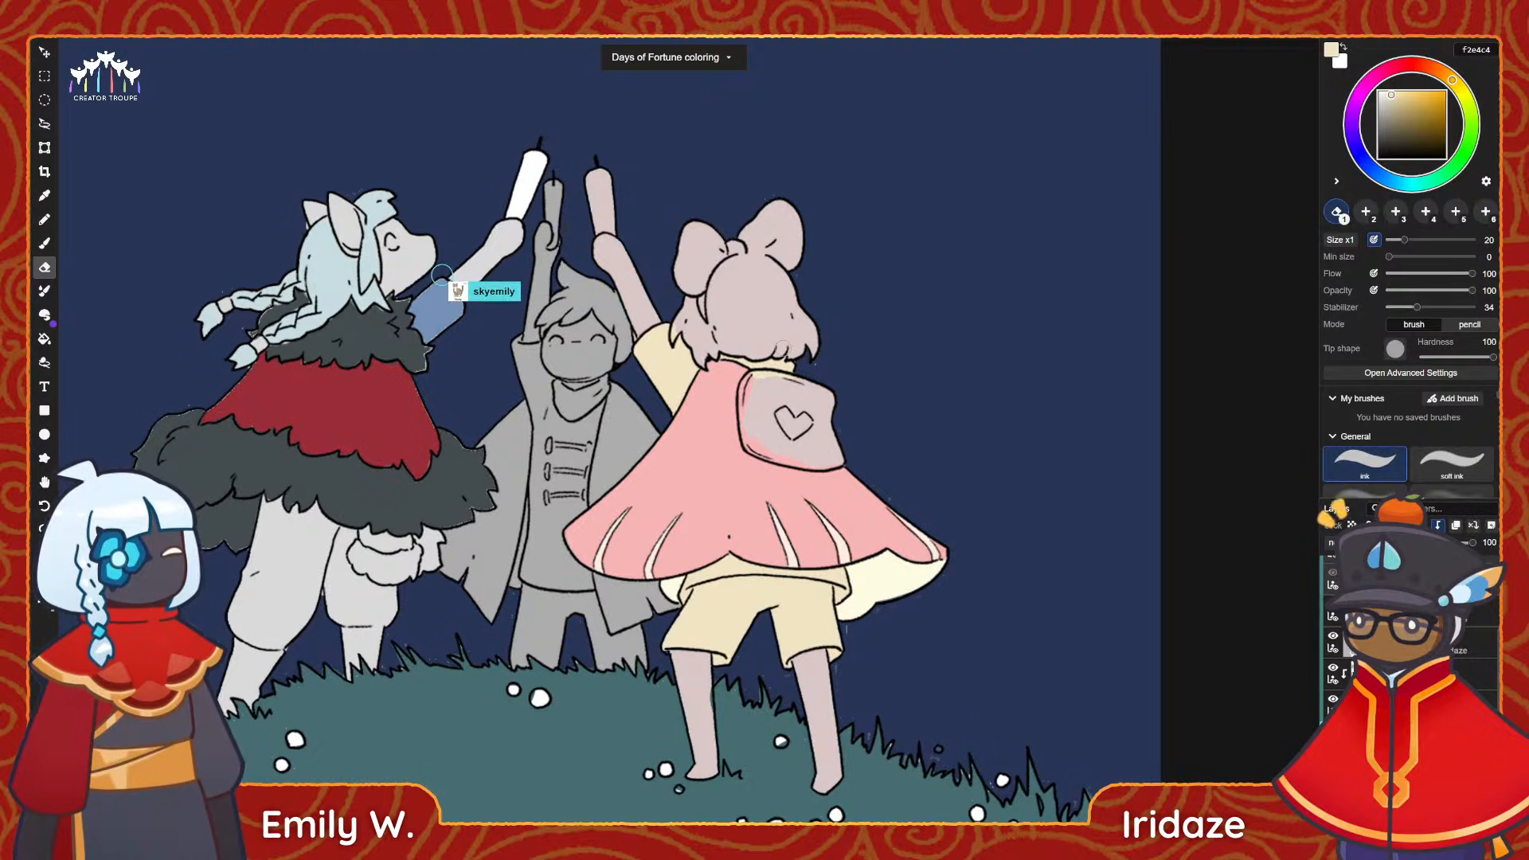
{"action": "scroll", "coordinate": [746, 318], "scroll_direction": "up", "scroll_amount": 2, "text": "alt"}
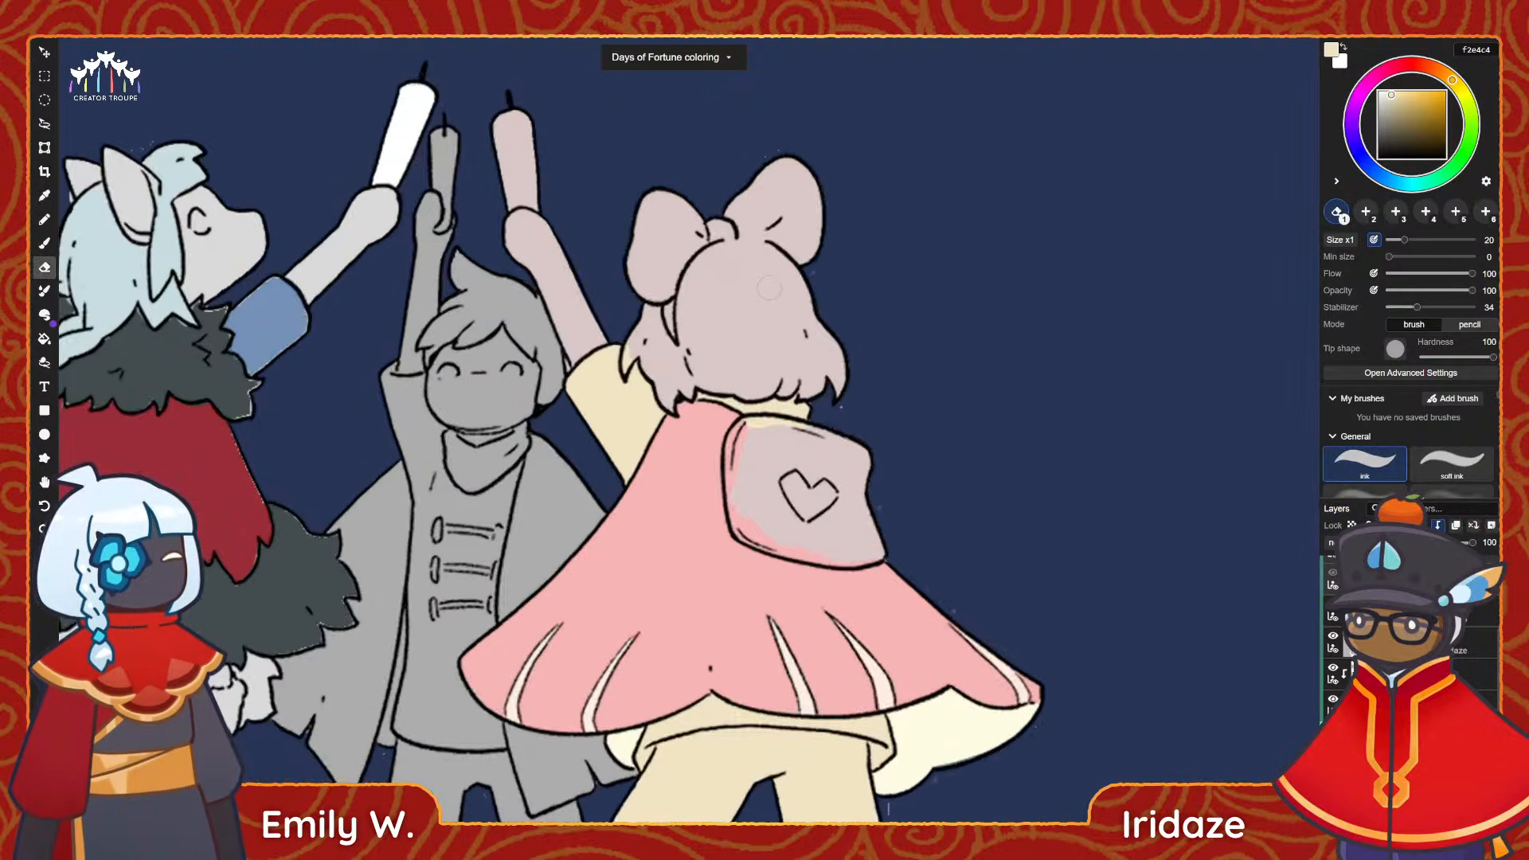
{"action": "left_click", "coordinate": [746, 318], "text": "alt"}
{"action": "scroll", "coordinate": [746, 319], "scroll_direction": "up", "scroll_amount": 2}
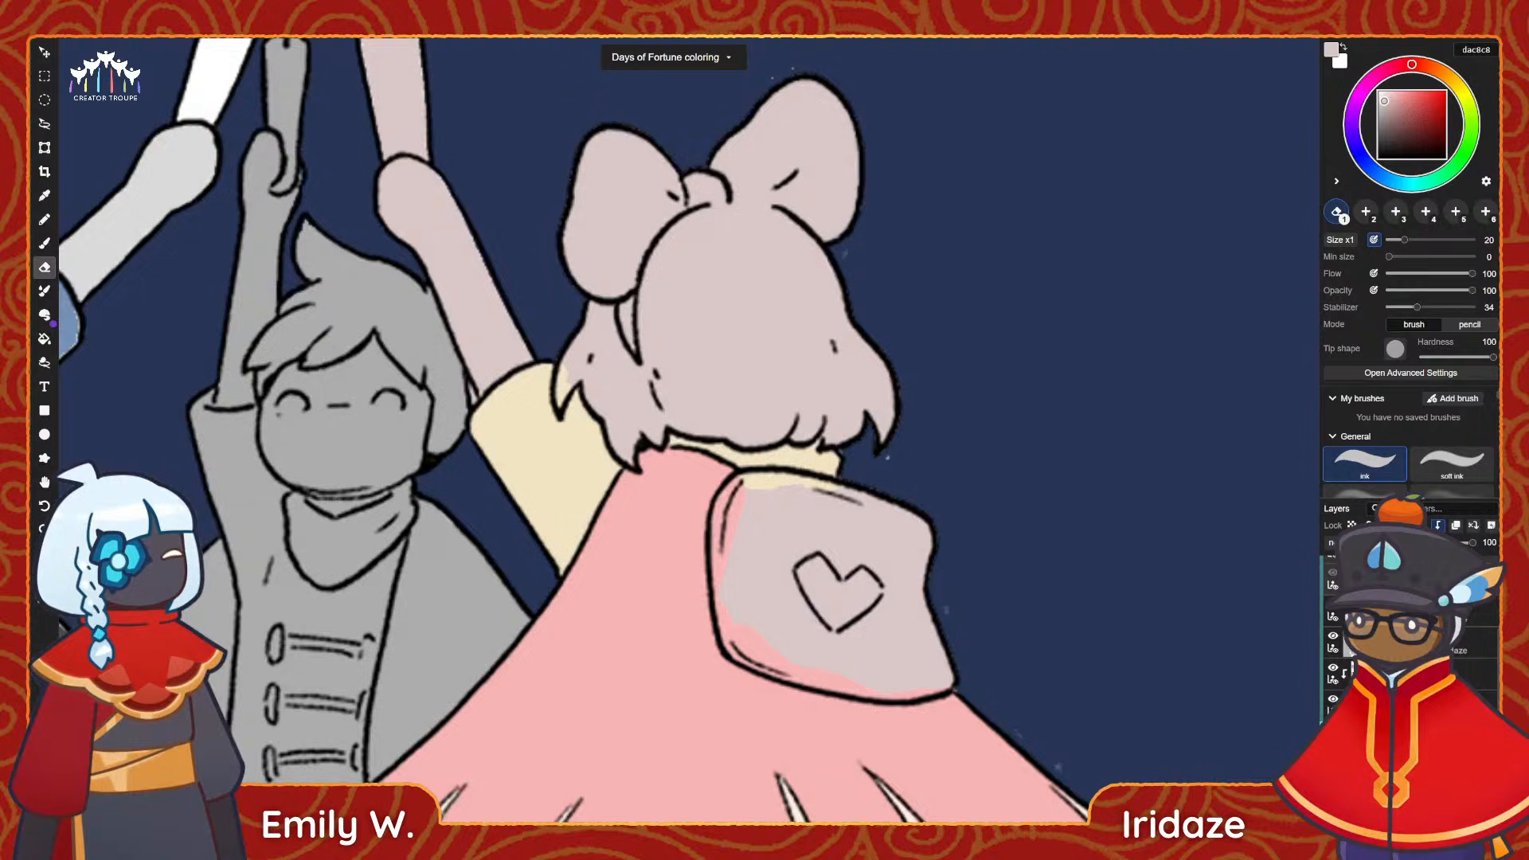
Shift the sampled colour to a pale lavender grey e7e3ee and ready the size 18 brush.
{"action": "left_click_drag", "start_coordinate": [1371, 95], "coordinate": [1357, 106]}
{"action": "left_click", "coordinate": [1386, 97]}
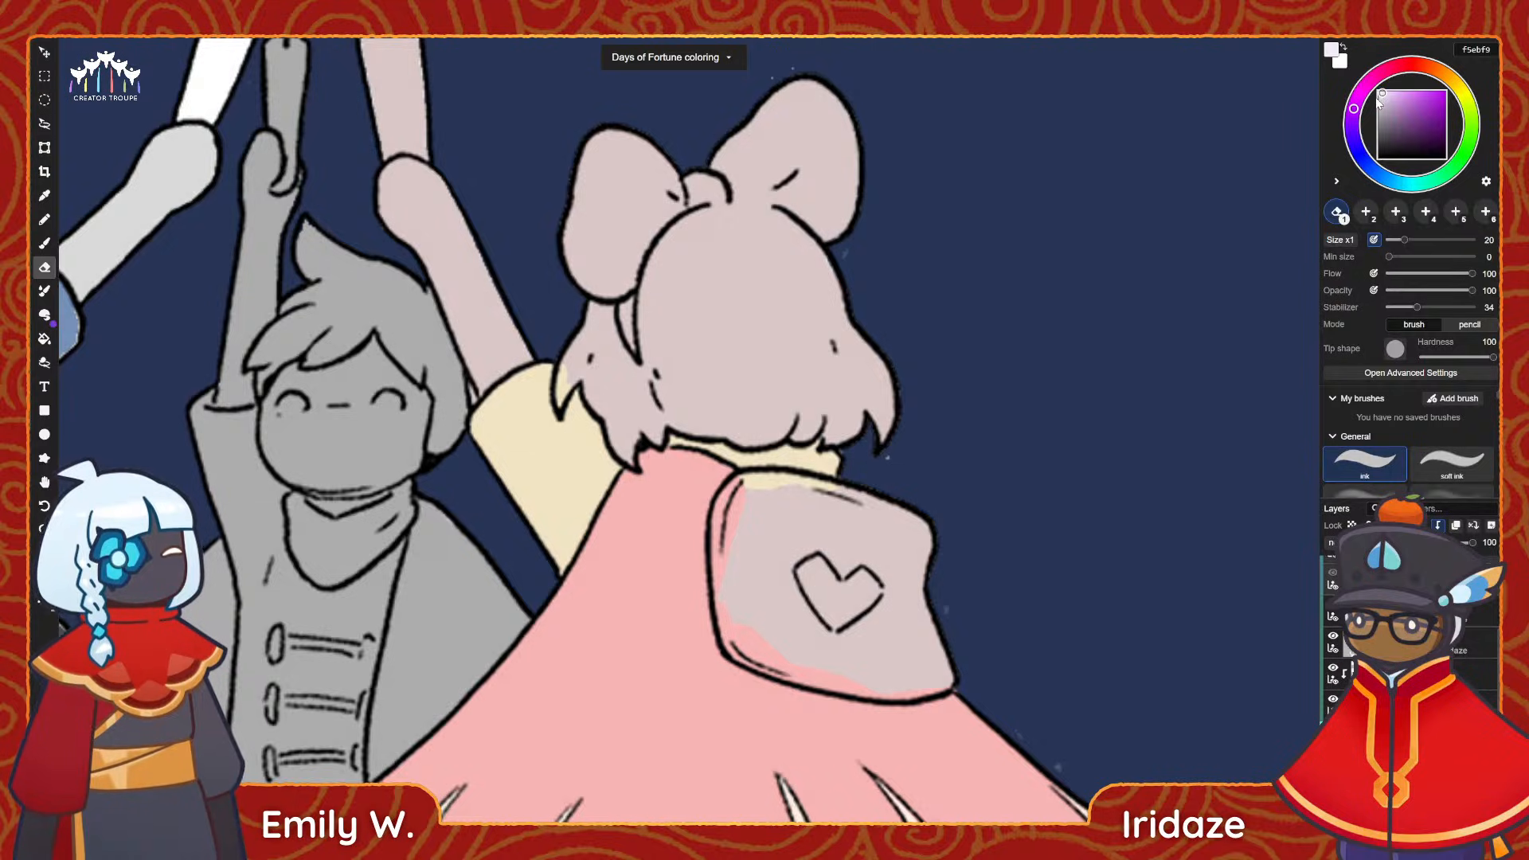
{"action": "scroll", "coordinate": [1071, 165], "scroll_direction": "up", "scroll_amount": 1}
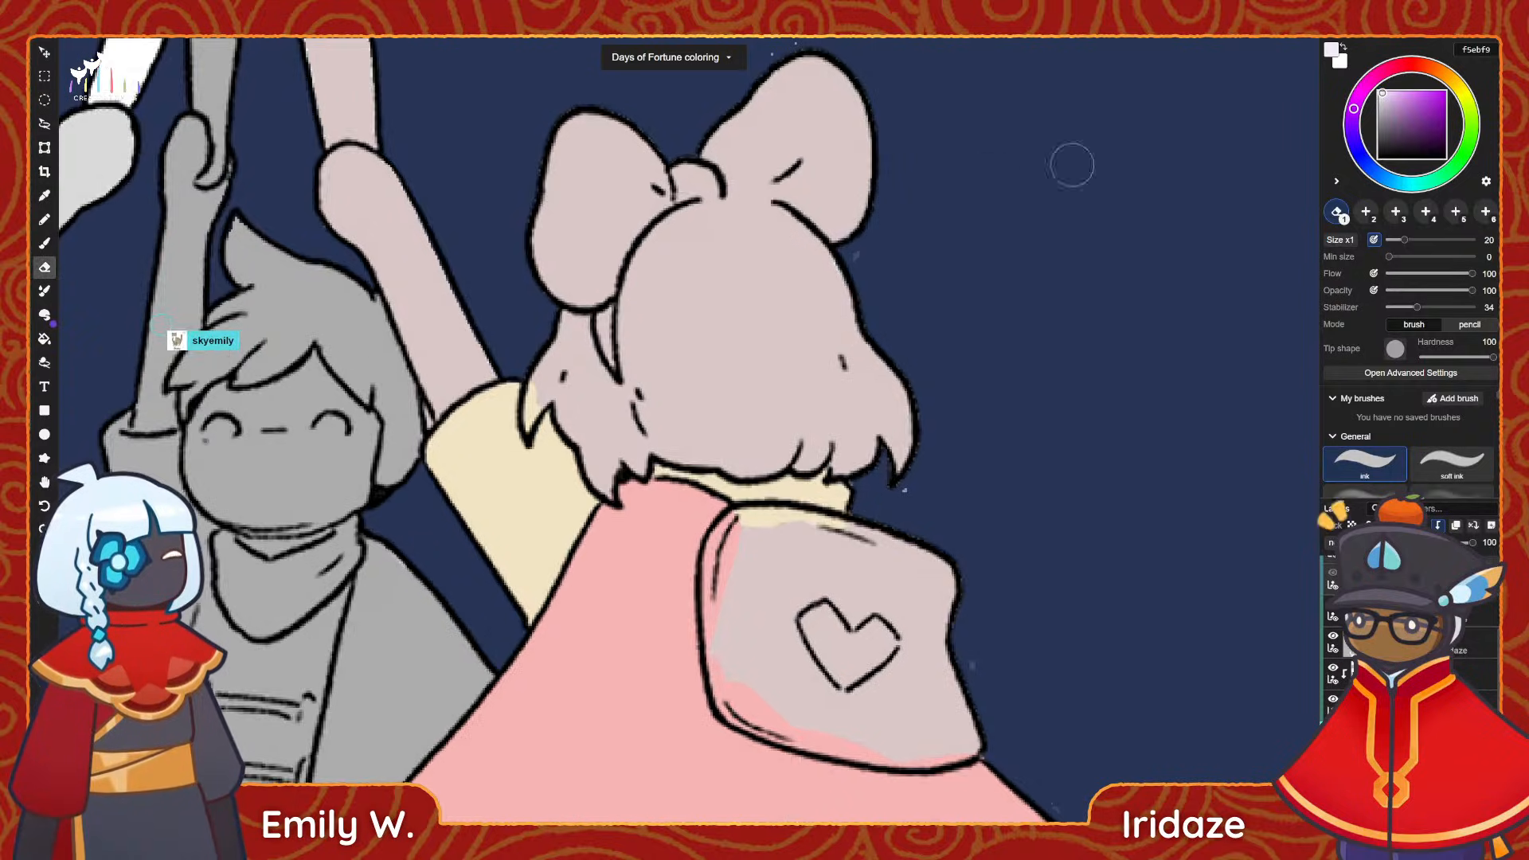
{"action": "left_click", "coordinate": [1351, 132]}
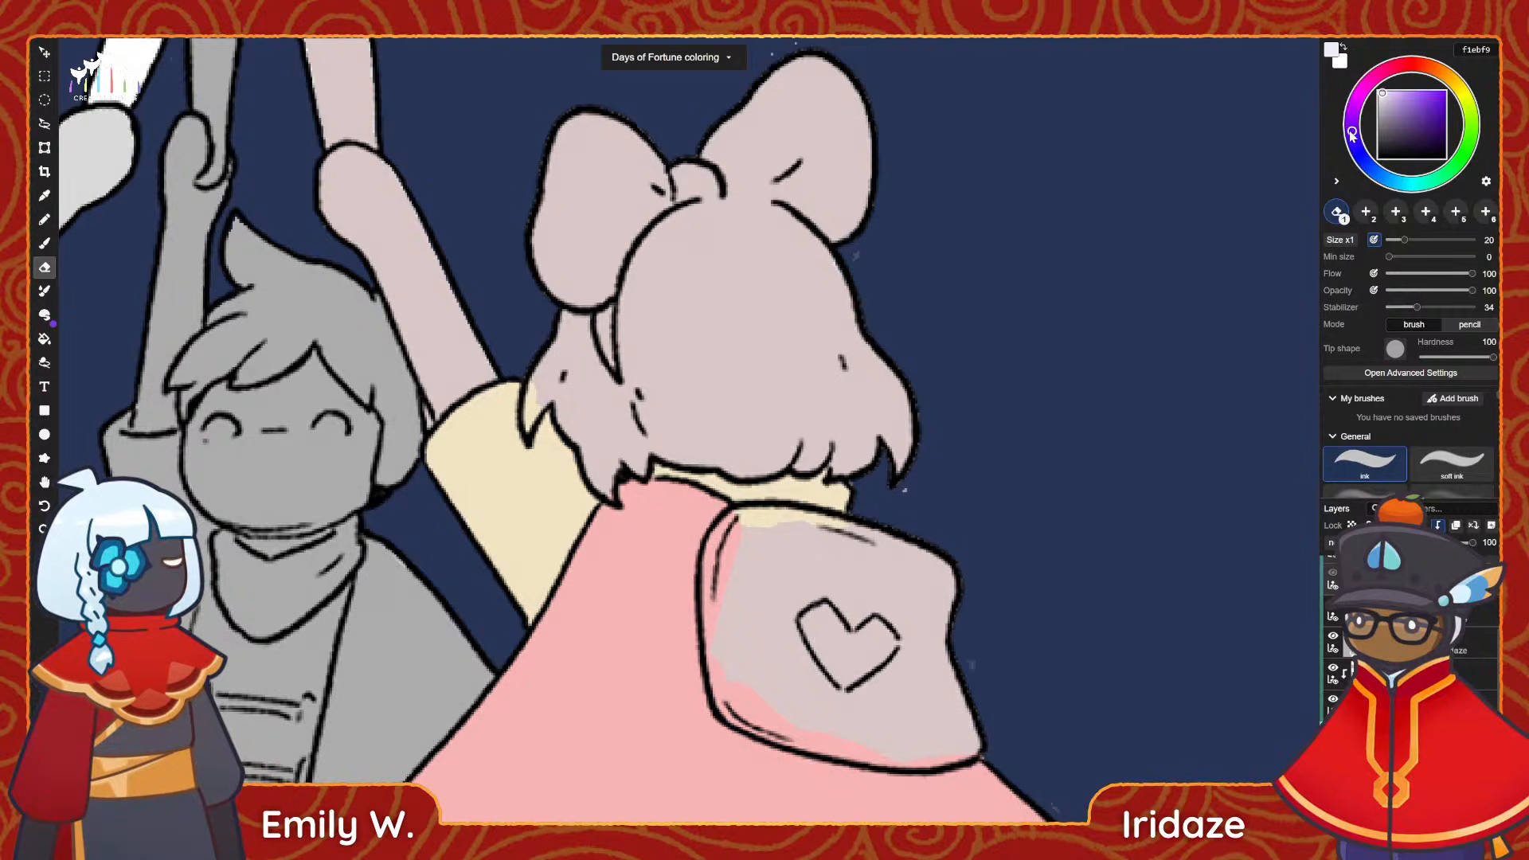
{"action": "left_click", "coordinate": [1384, 97]}
{"action": "left_click", "coordinate": [1382, 95]}
{"action": "key", "text": "b"}
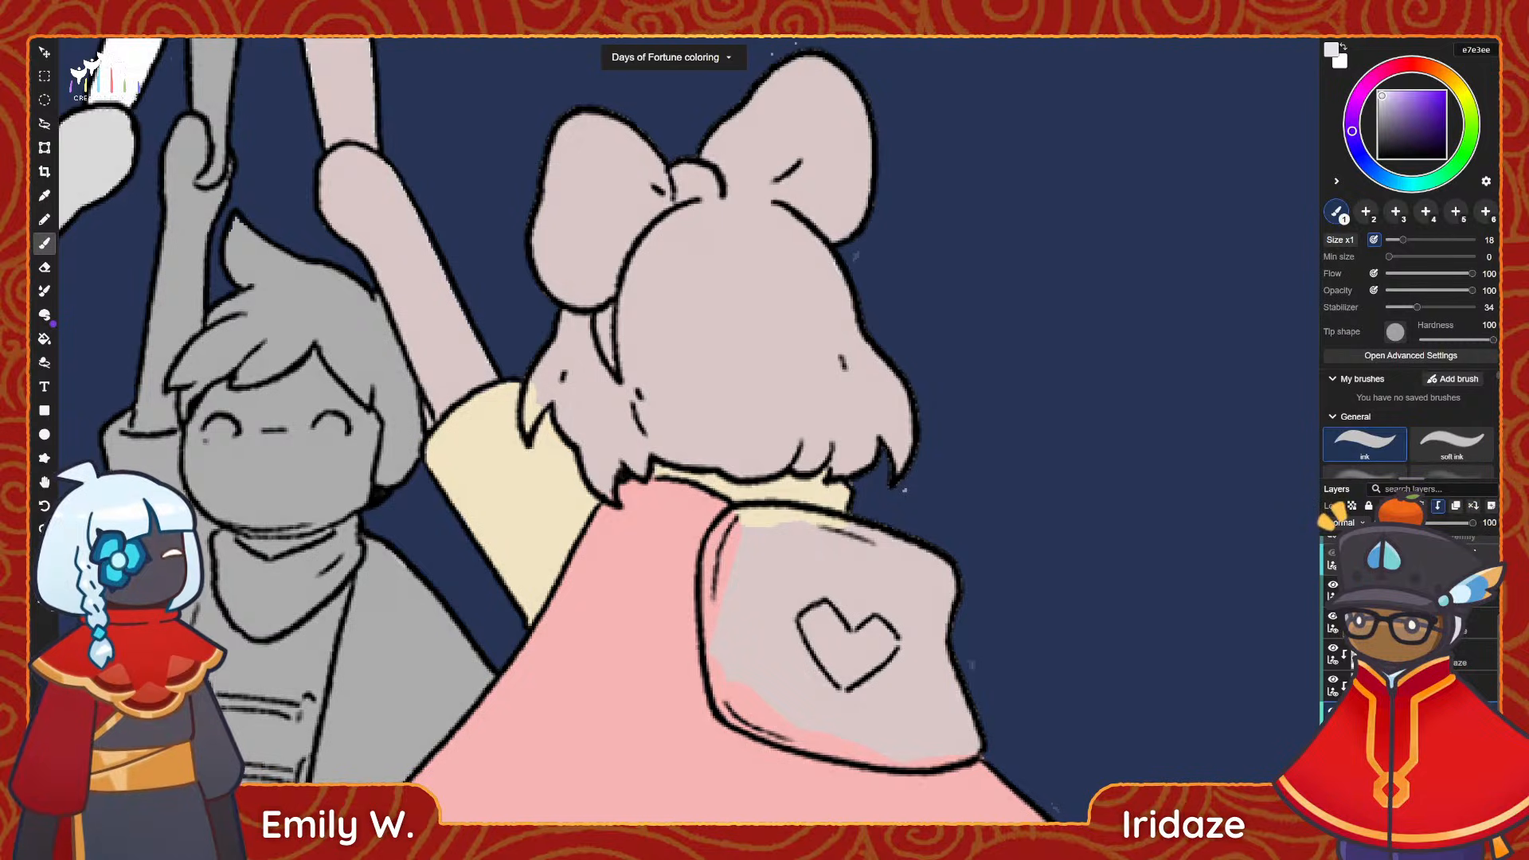
Add a new clipped layer and lay a first e7e3ee brush stroke on the back of the hair.
{"action": "left_click", "coordinate": [1489, 507]}
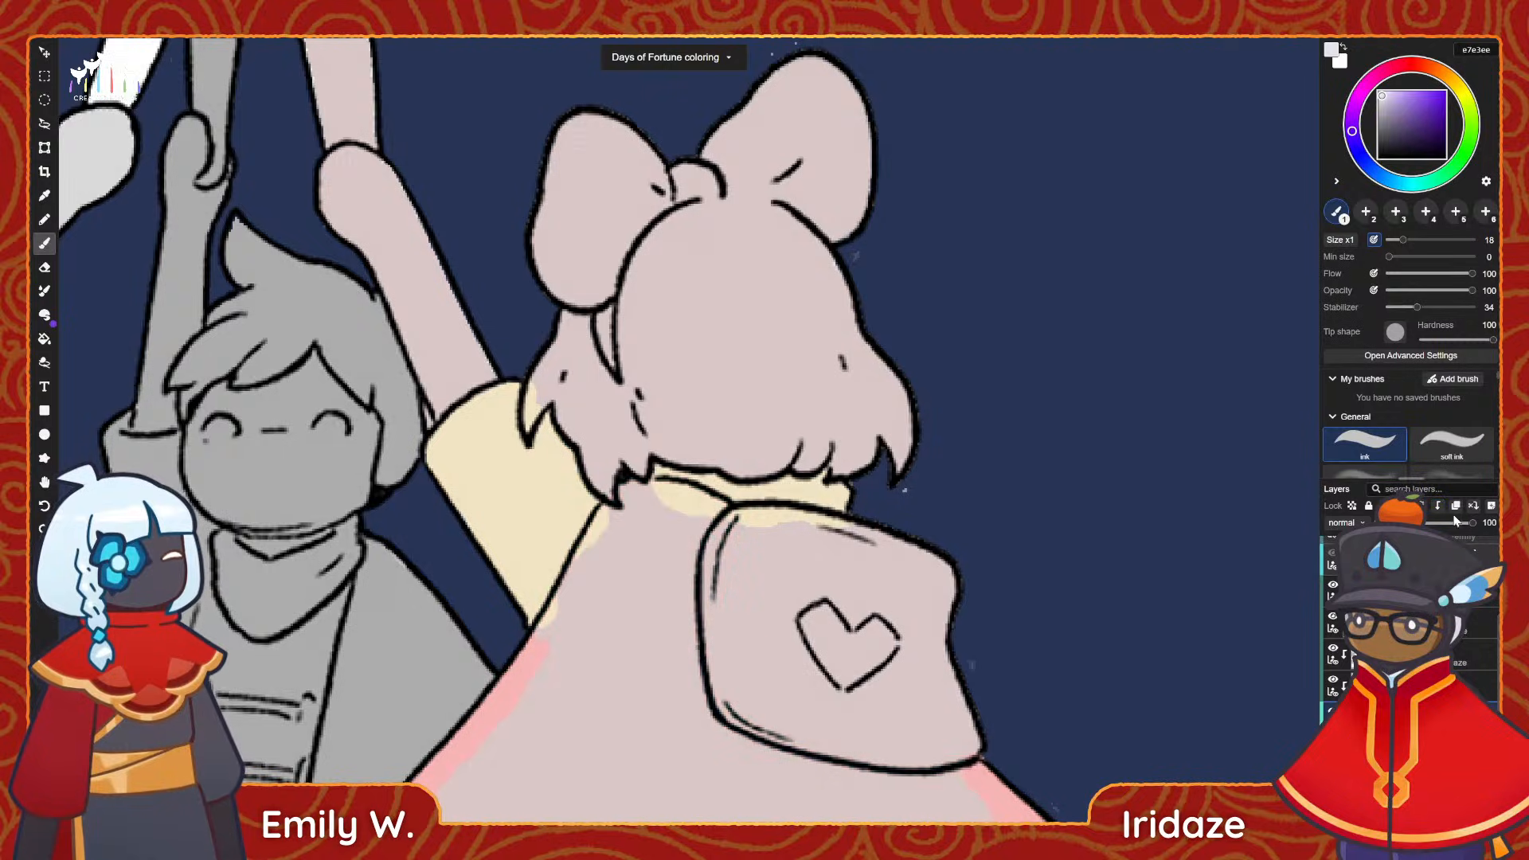
{"action": "left_click", "coordinate": [1437, 506]}
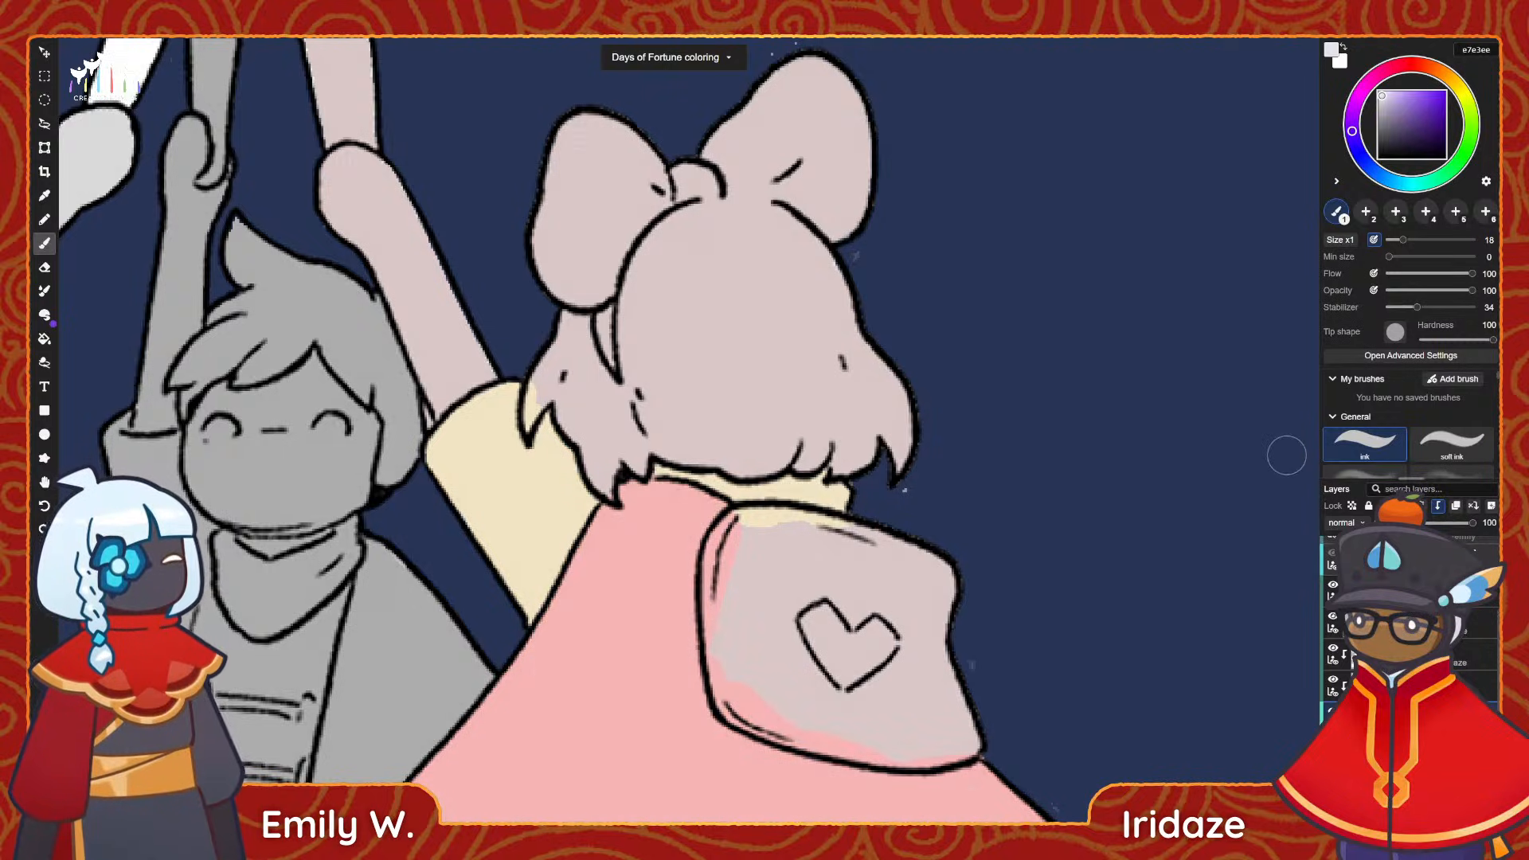
{"action": "left_click_drag", "start_coordinate": [715, 252], "coordinate": [665, 370]}
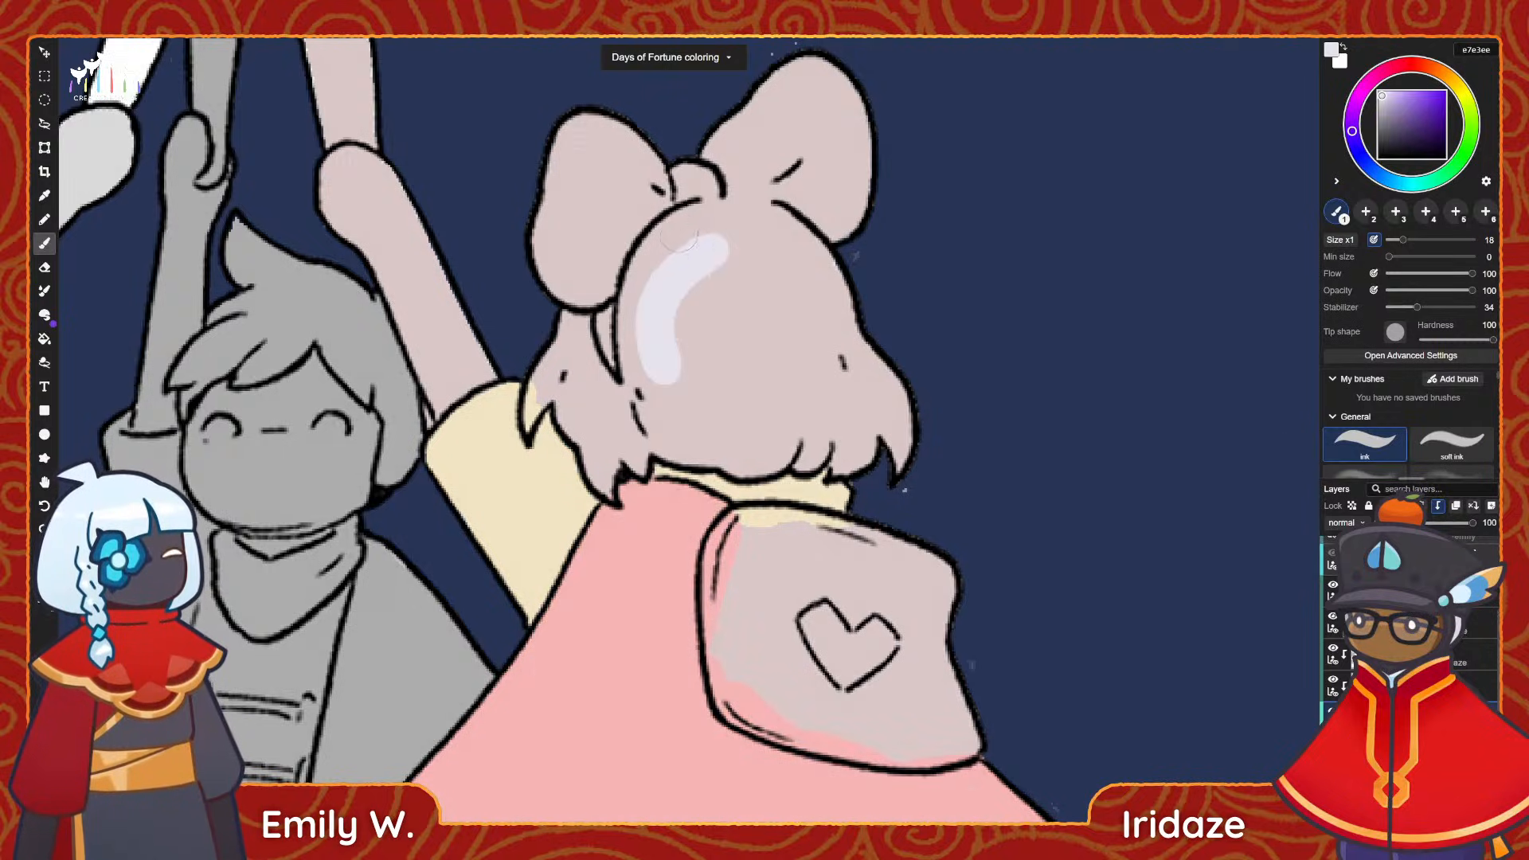
Shift the colour to a cooler lavender d2cfe5 and paint the whole hair with it.
{"action": "left_click", "coordinate": [1356, 147]}
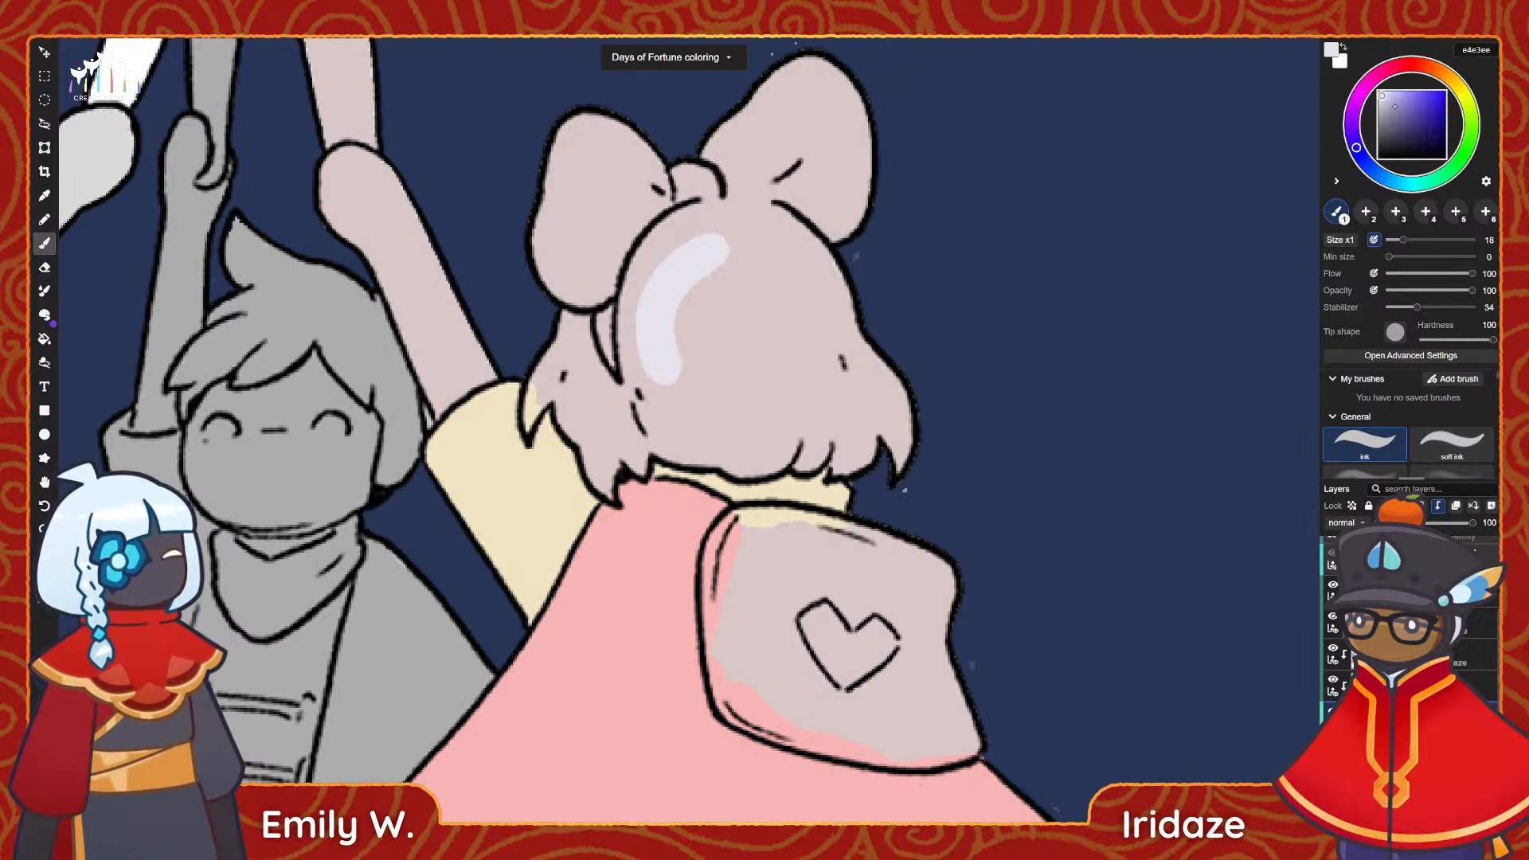
{"action": "mouse_move", "coordinate": [705, 243]}
{"action": "left_mouse_down"}
{"action": "mouse_move", "coordinate": [665, 351]}
{"action": "mouse_move", "coordinate": [701, 239]}
{"action": "mouse_move", "coordinate": [633, 262]}
{"action": "mouse_move", "coordinate": [636, 344]}
{"action": "left_mouse_up"}
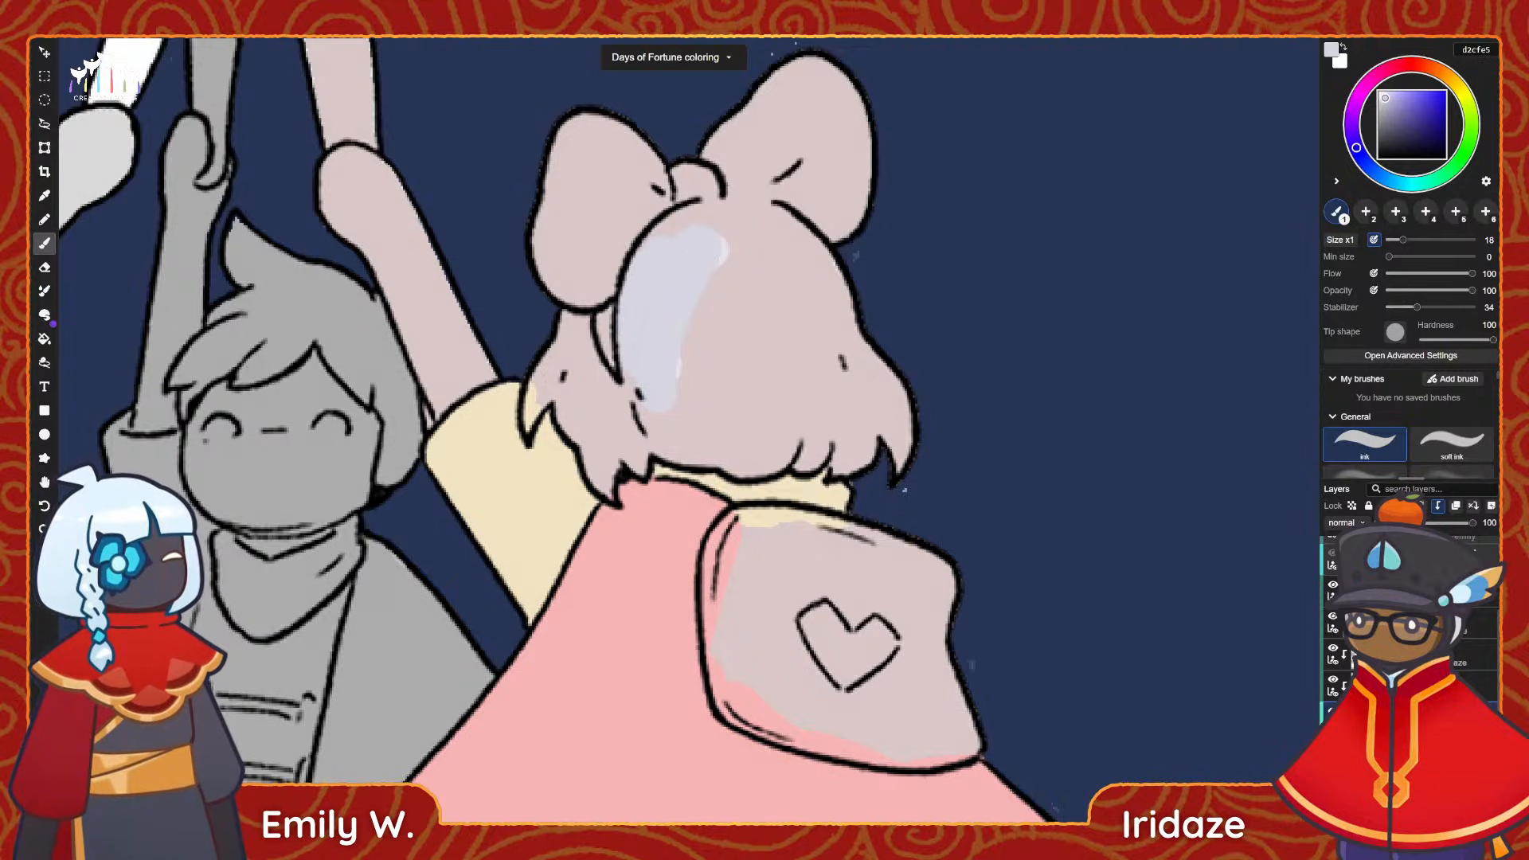
{"action": "mouse_move", "coordinate": [701, 246]}
{"action": "left_mouse_down"}
{"action": "mouse_move", "coordinate": [649, 279]}
{"action": "mouse_move", "coordinate": [659, 387]}
{"action": "mouse_move", "coordinate": [639, 314]}
{"action": "left_mouse_up"}
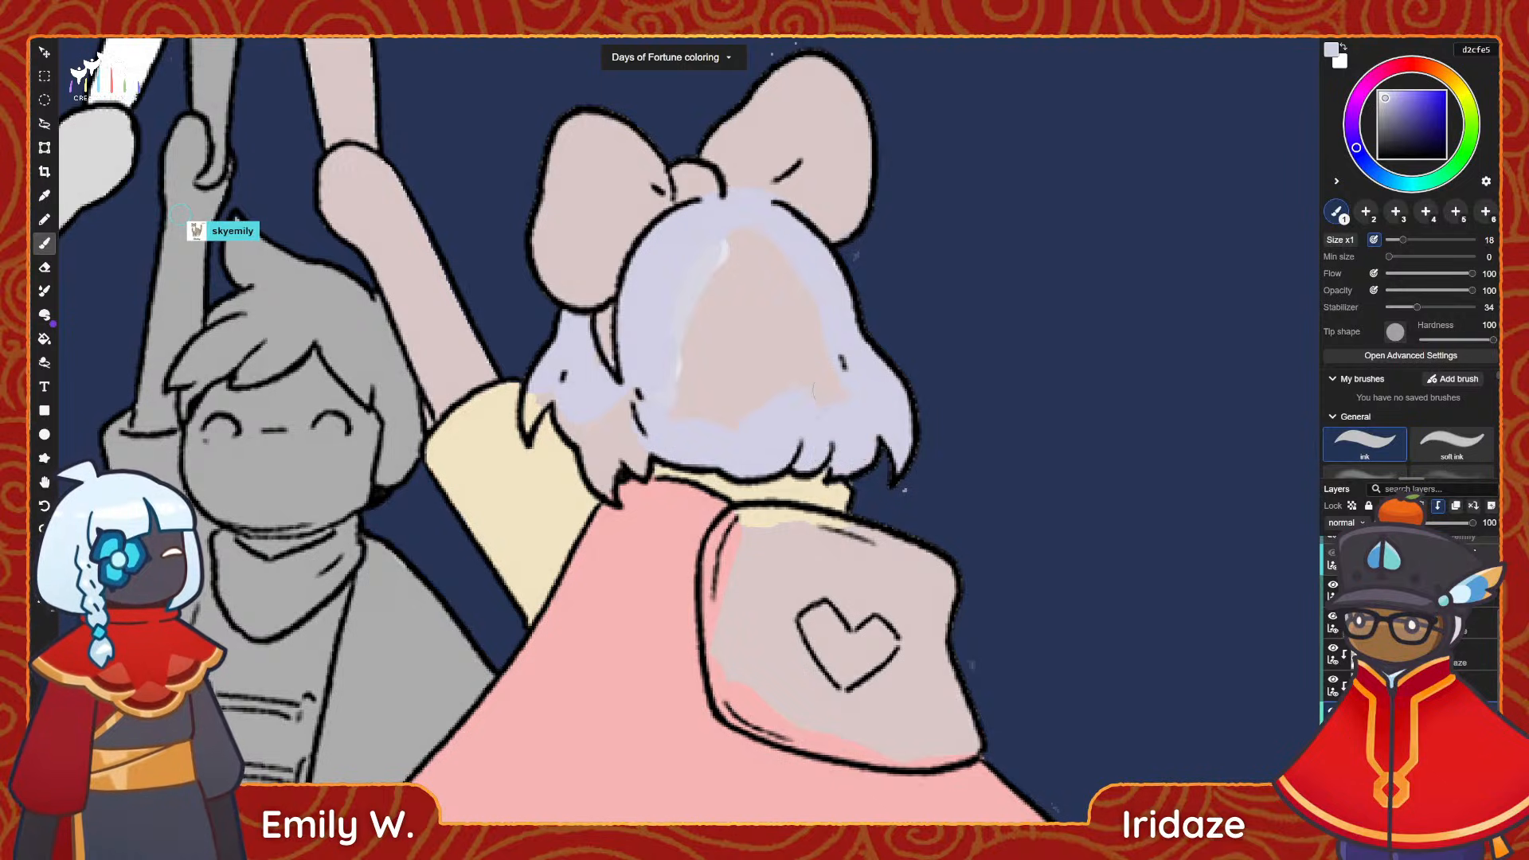
{"action": "left_click_drag", "start_coordinate": [658, 338], "coordinate": [692, 304]}
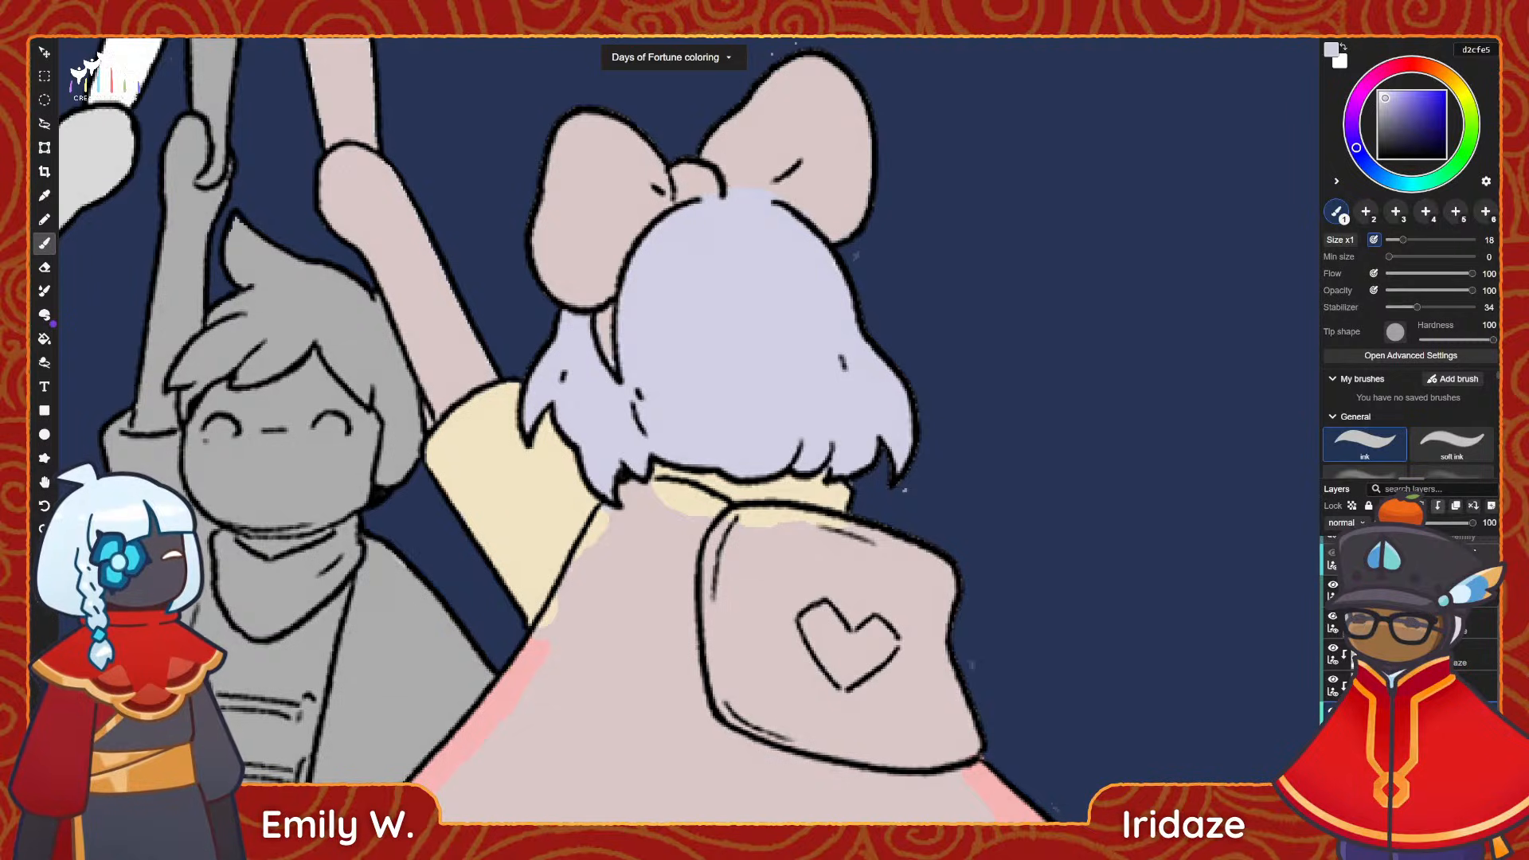
Settle on crimson bf2f59 for the hair bow and block in the upper parts of both loops and the knot.
{"action": "left_click", "coordinate": [1383, 72]}
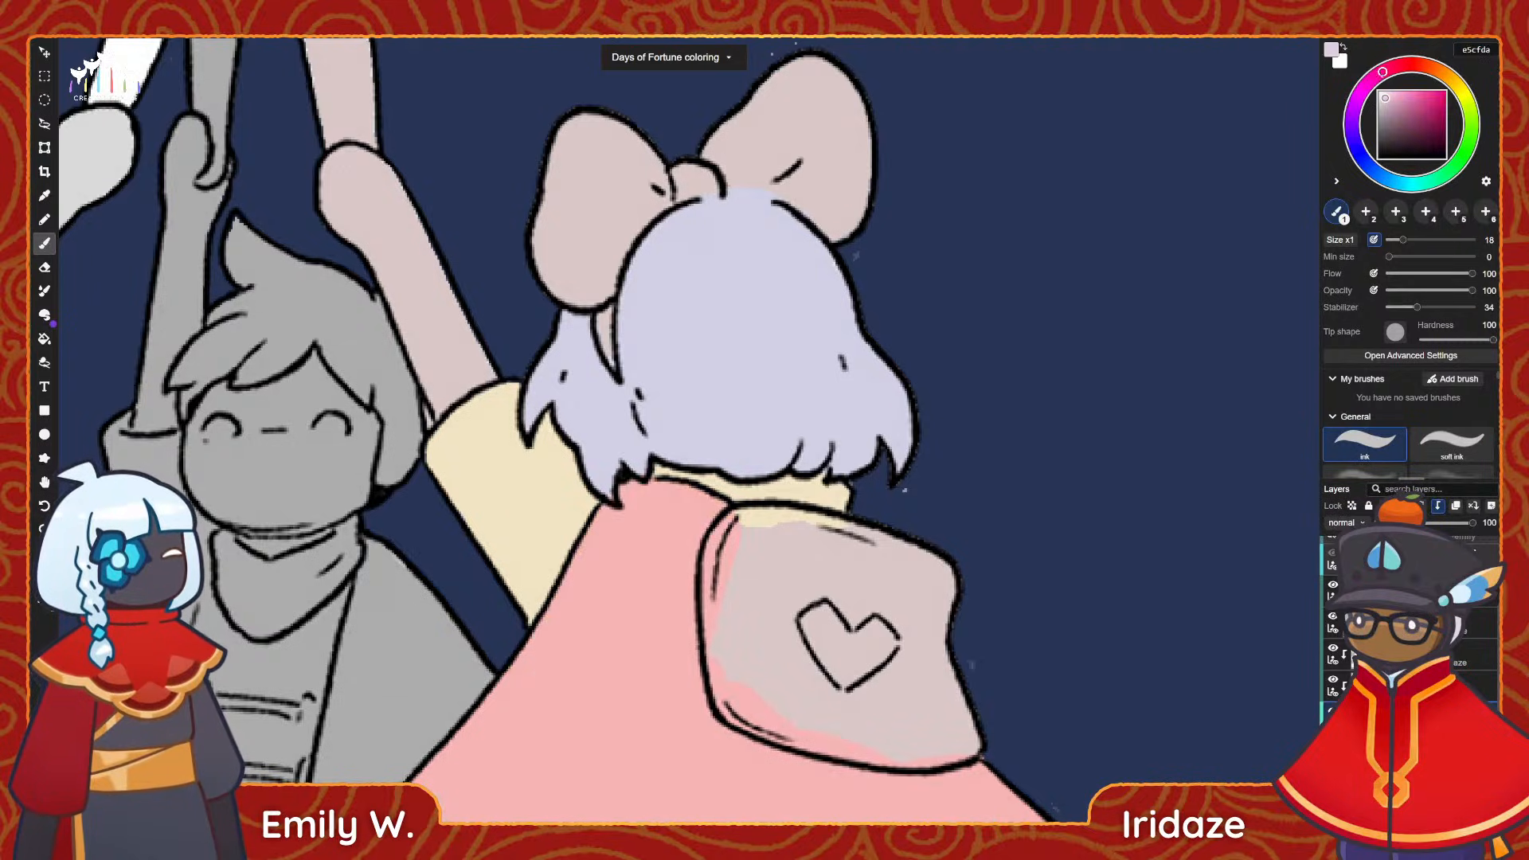
{"action": "left_click", "coordinate": [1414, 92]}
{"action": "left_click_drag", "start_coordinate": [586, 118], "coordinate": [539, 238]}
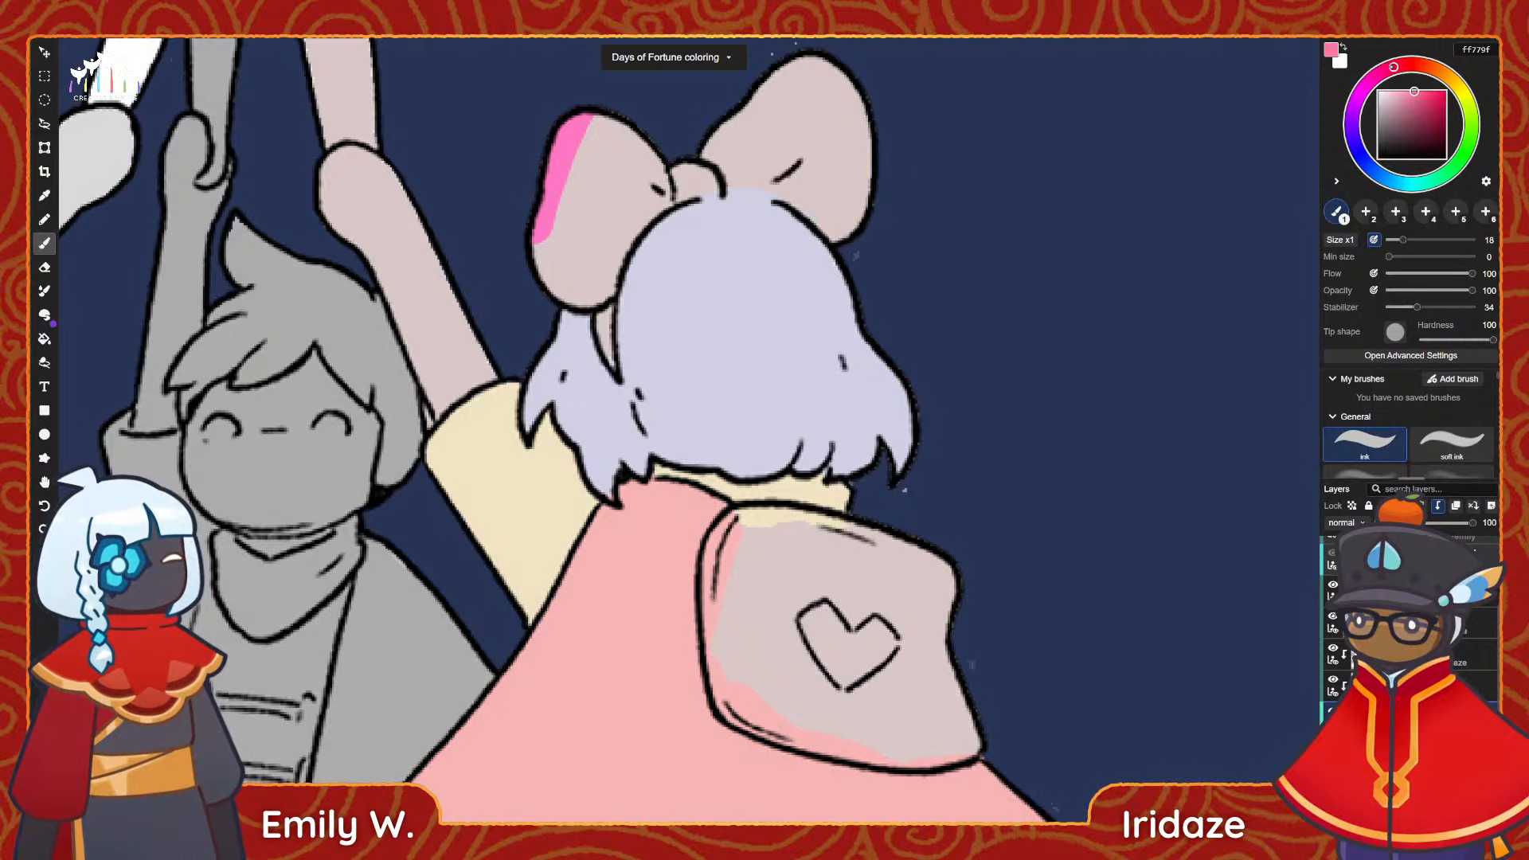
{"action": "left_click", "coordinate": [1430, 107]}
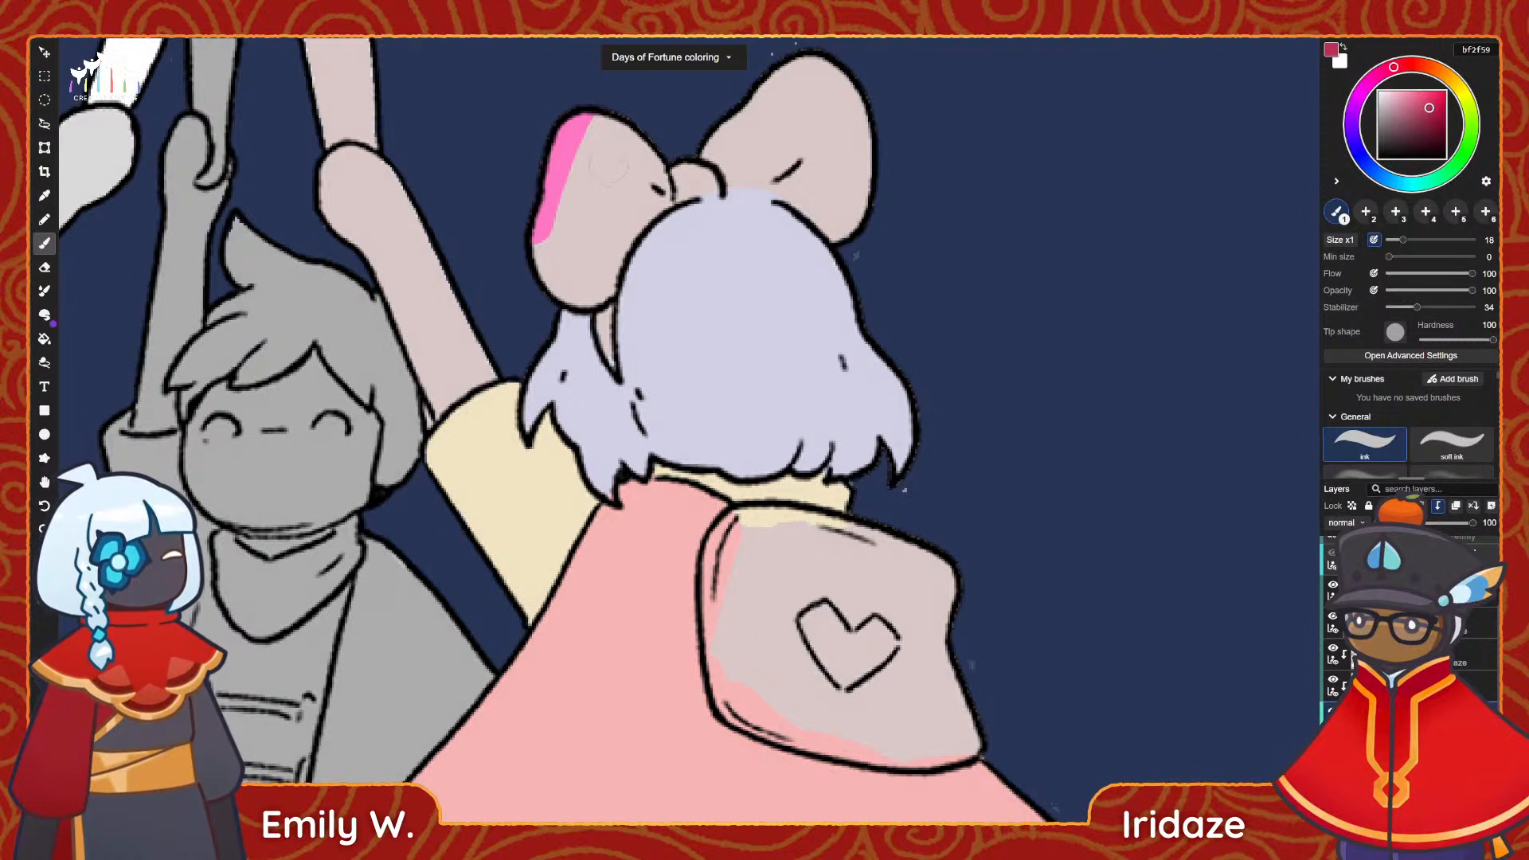
{"action": "left_click_drag", "start_coordinate": [585, 119], "coordinate": [540, 263]}
{"action": "mouse_move", "coordinate": [555, 185]}
{"action": "left_mouse_down"}
{"action": "mouse_move", "coordinate": [605, 199]}
{"action": "mouse_move", "coordinate": [661, 159]}
{"action": "mouse_move", "coordinate": [685, 215]}
{"action": "mouse_move", "coordinate": [701, 164]}
{"action": "mouse_move", "coordinate": [776, 135]}
{"action": "mouse_move", "coordinate": [796, 87]}
{"action": "mouse_move", "coordinate": [764, 75]}
{"action": "mouse_move", "coordinate": [864, 135]}
{"action": "left_mouse_up"}
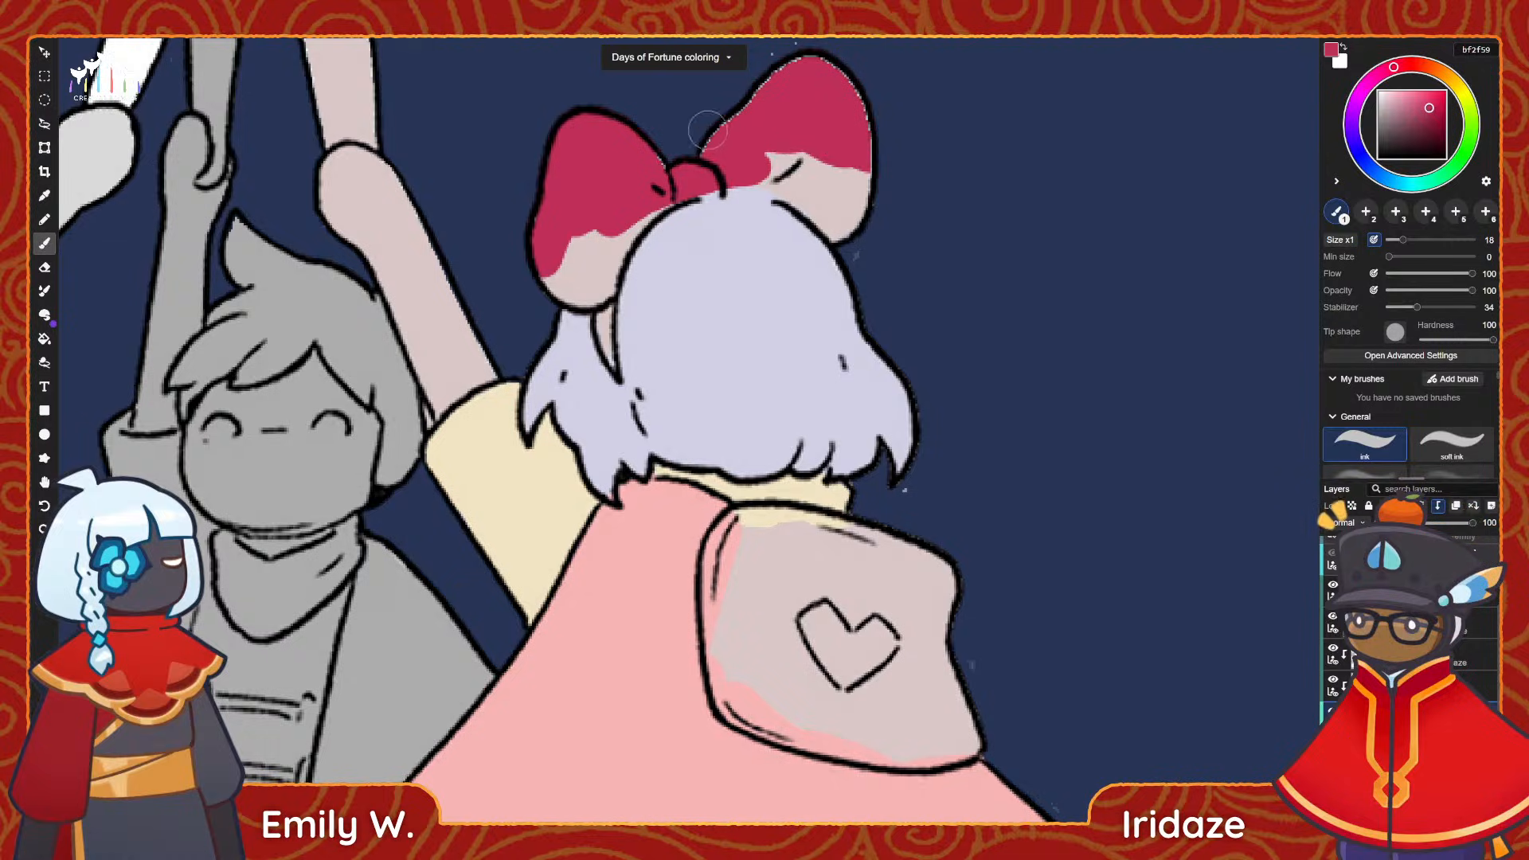
Paint the remaining lower parts of both bow loops and the ribbon strip beside the hair in crimson bf2f59.
{"action": "left_click_drag", "start_coordinate": [766, 156], "coordinate": [863, 195]}
{"action": "mouse_move", "coordinate": [679, 169]}
{"action": "left_mouse_down"}
{"action": "mouse_move", "coordinate": [855, 185]}
{"action": "mouse_move", "coordinate": [656, 174]}
{"action": "mouse_move", "coordinate": [871, 201]}
{"action": "mouse_move", "coordinate": [764, 175]}
{"action": "mouse_move", "coordinate": [864, 237]}
{"action": "mouse_move", "coordinate": [828, 207]}
{"action": "left_mouse_up"}
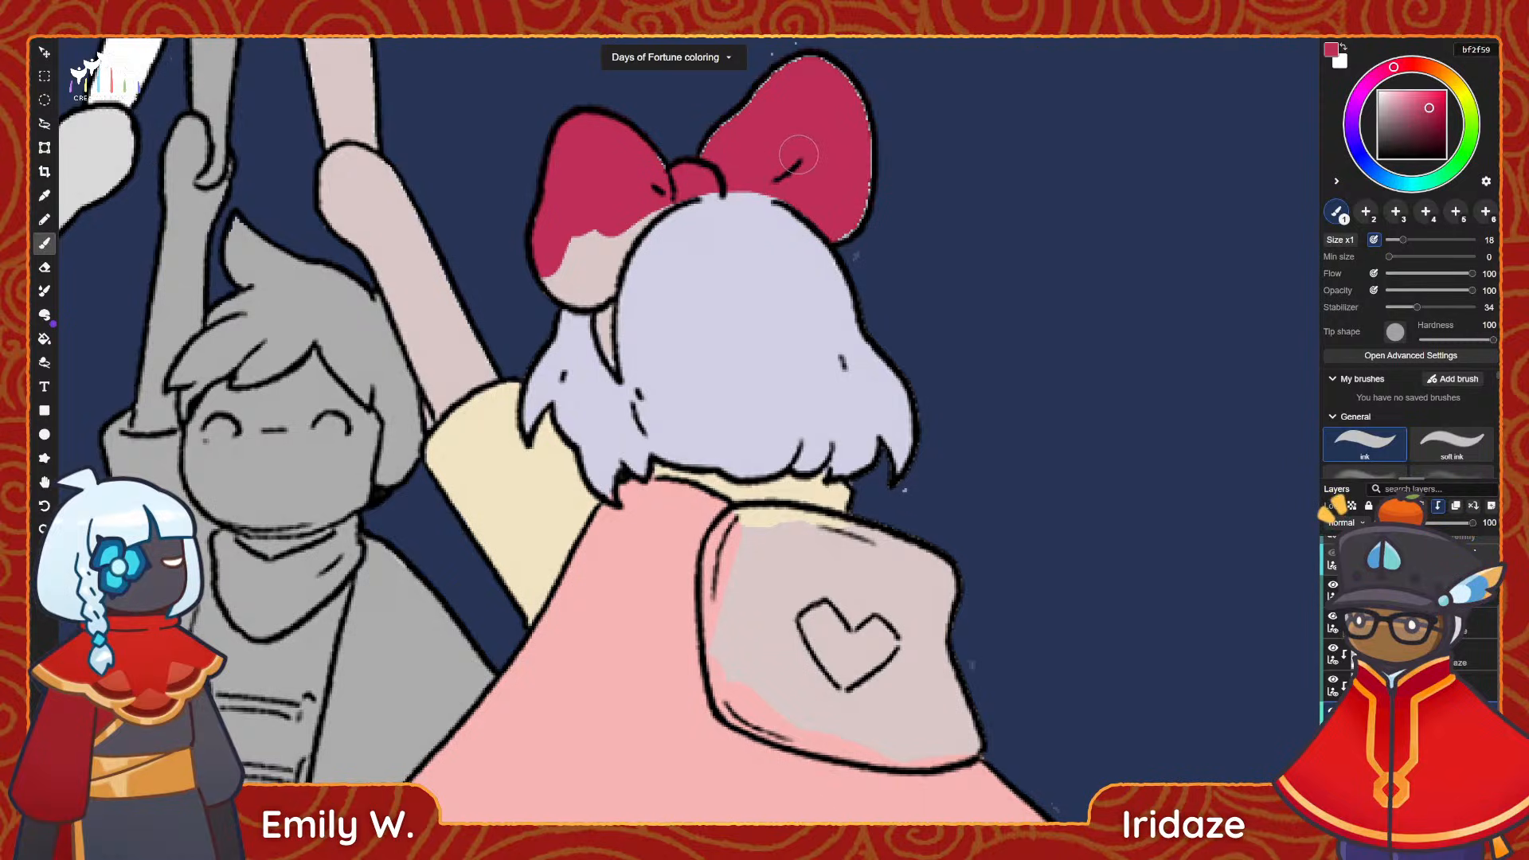
{"action": "mouse_move", "coordinate": [573, 206]}
{"action": "left_mouse_down"}
{"action": "mouse_move", "coordinate": [557, 262]}
{"action": "mouse_move", "coordinate": [585, 275]}
{"action": "mouse_move", "coordinate": [623, 230]}
{"action": "left_mouse_up"}
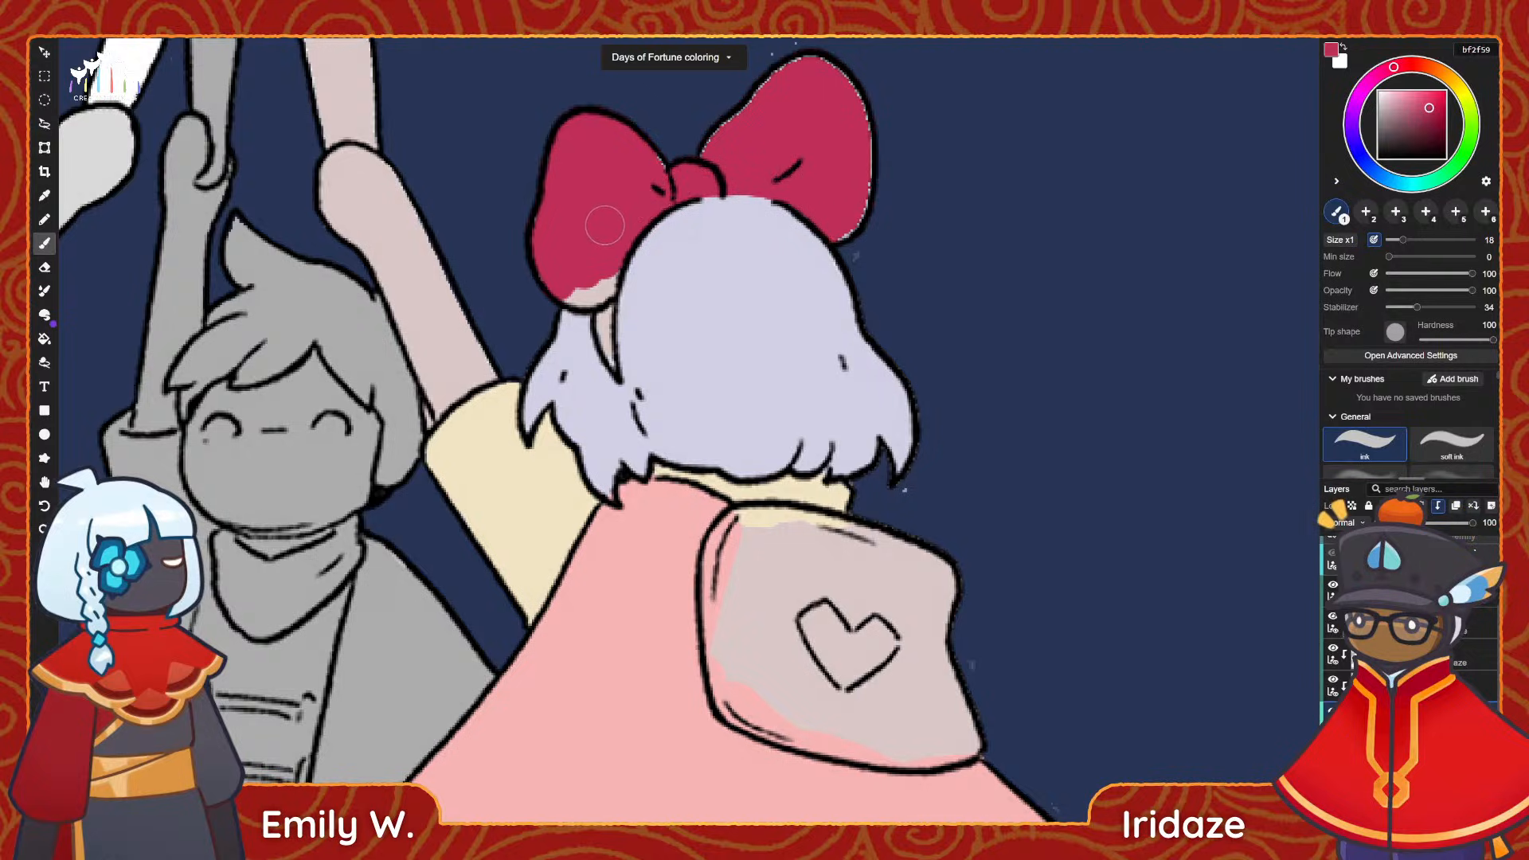
{"action": "left_click_drag", "start_coordinate": [559, 273], "coordinate": [591, 285]}
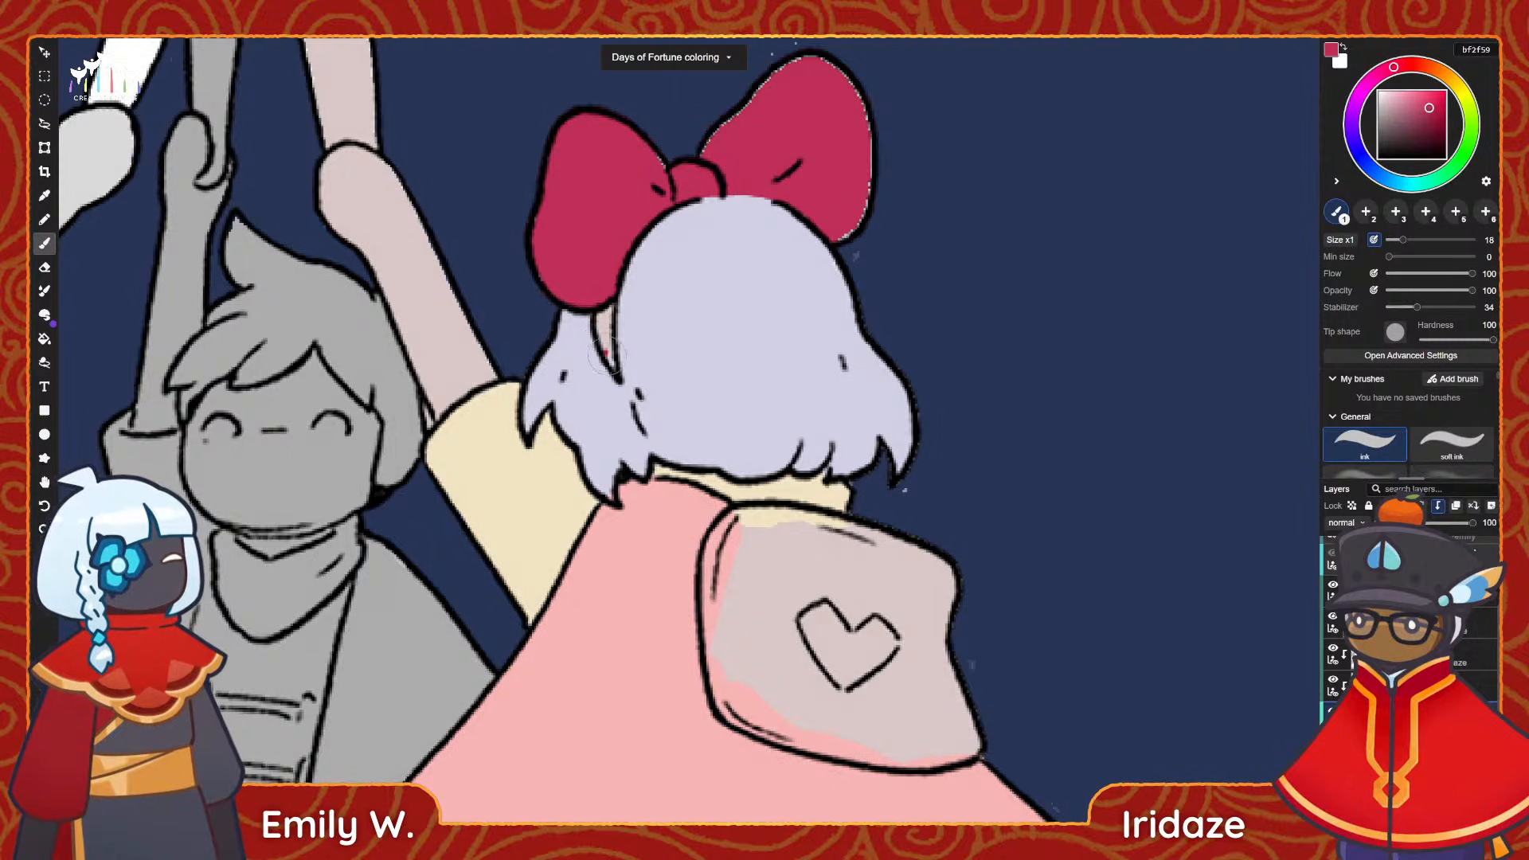
{"action": "mouse_move", "coordinate": [611, 361]}
{"action": "left_mouse_down"}
{"action": "mouse_move", "coordinate": [607, 299]}
{"action": "mouse_move", "coordinate": [604, 326]}
{"action": "left_mouse_up"}
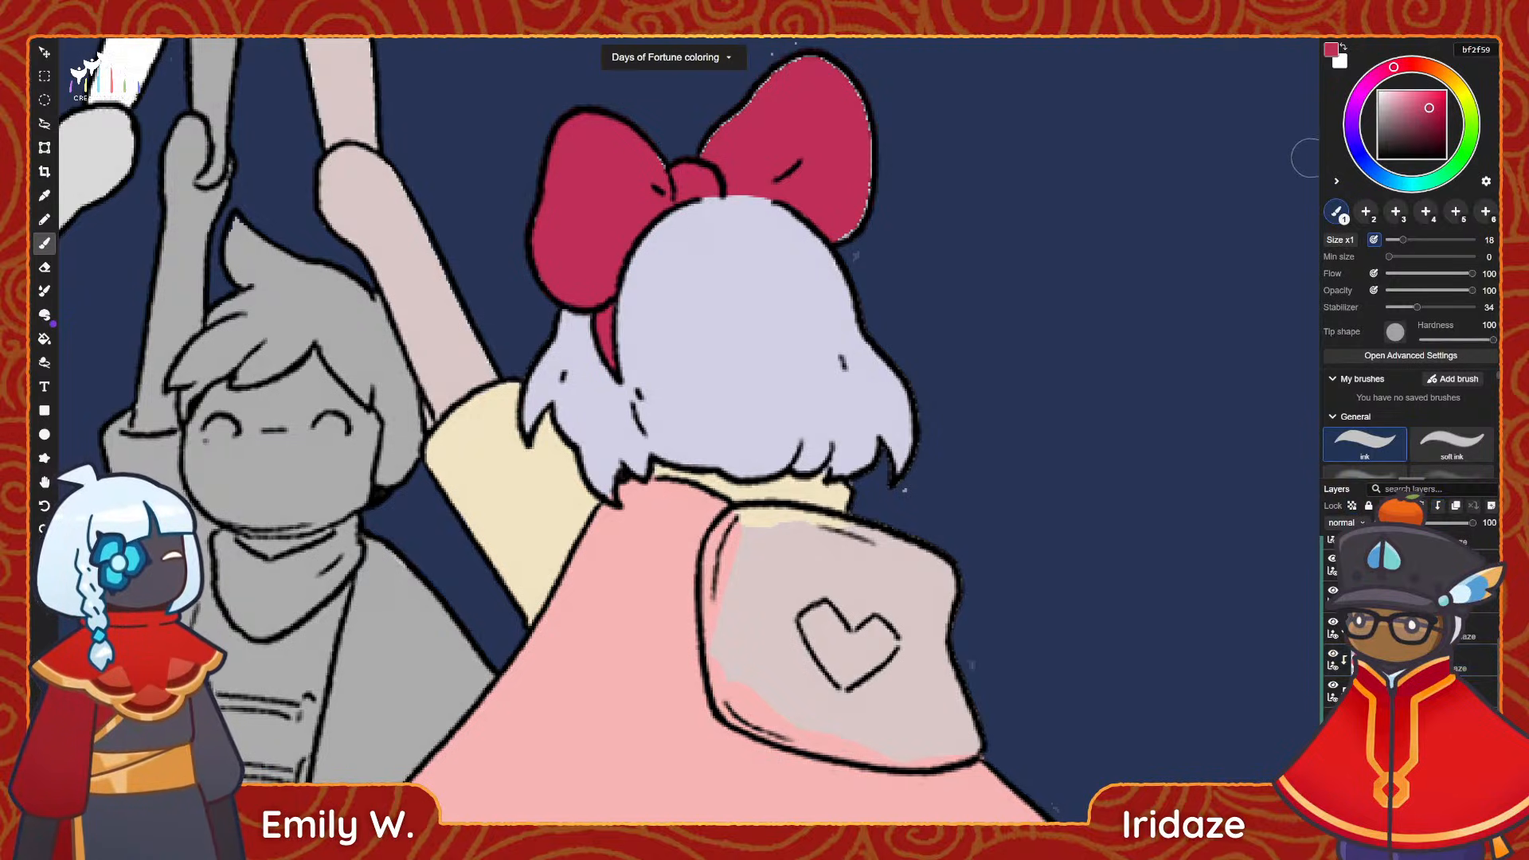
Cover the stray light pixels along the bow's edges with greyish pink cec4c7, keeping transparency locked.
{"action": "key", "text": "x"}
{"action": "left_click", "coordinate": [1382, 104]}
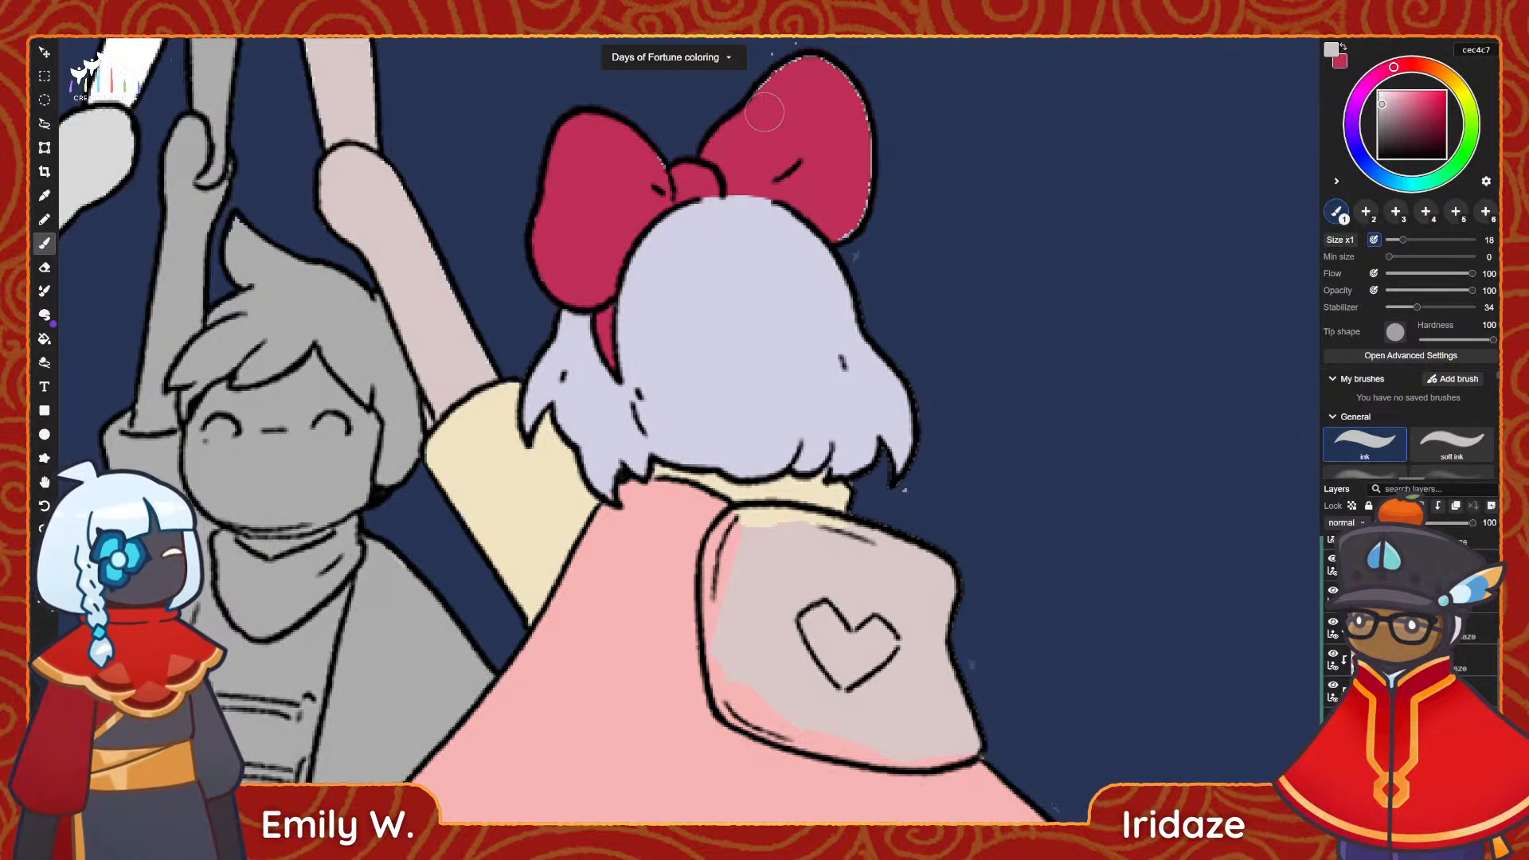
{"action": "mouse_move", "coordinate": [809, 74]}
{"action": "left_mouse_down"}
{"action": "mouse_move", "coordinate": [850, 128]}
{"action": "mouse_move", "coordinate": [842, 219]}
{"action": "left_mouse_up"}
{"action": "left_click_drag", "start_coordinate": [638, 157], "coordinate": [649, 177]}
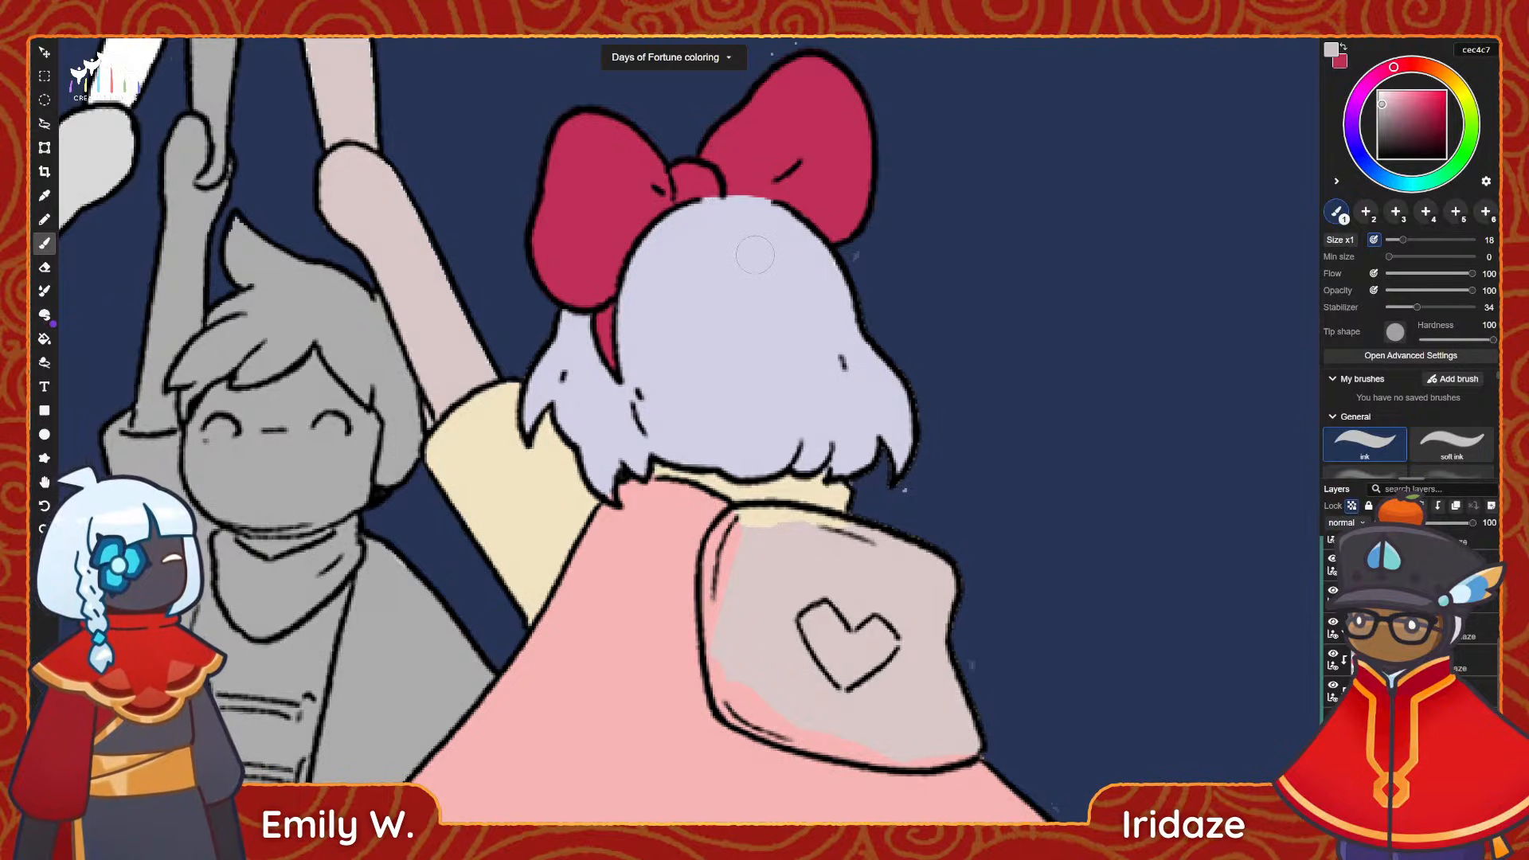
{"action": "scroll", "coordinate": [906, 673], "scroll_direction": "down", "scroll_amount": 3}
{"action": "middle_click_drag", "start_coordinate": [906, 673], "coordinate": [844, 491]}
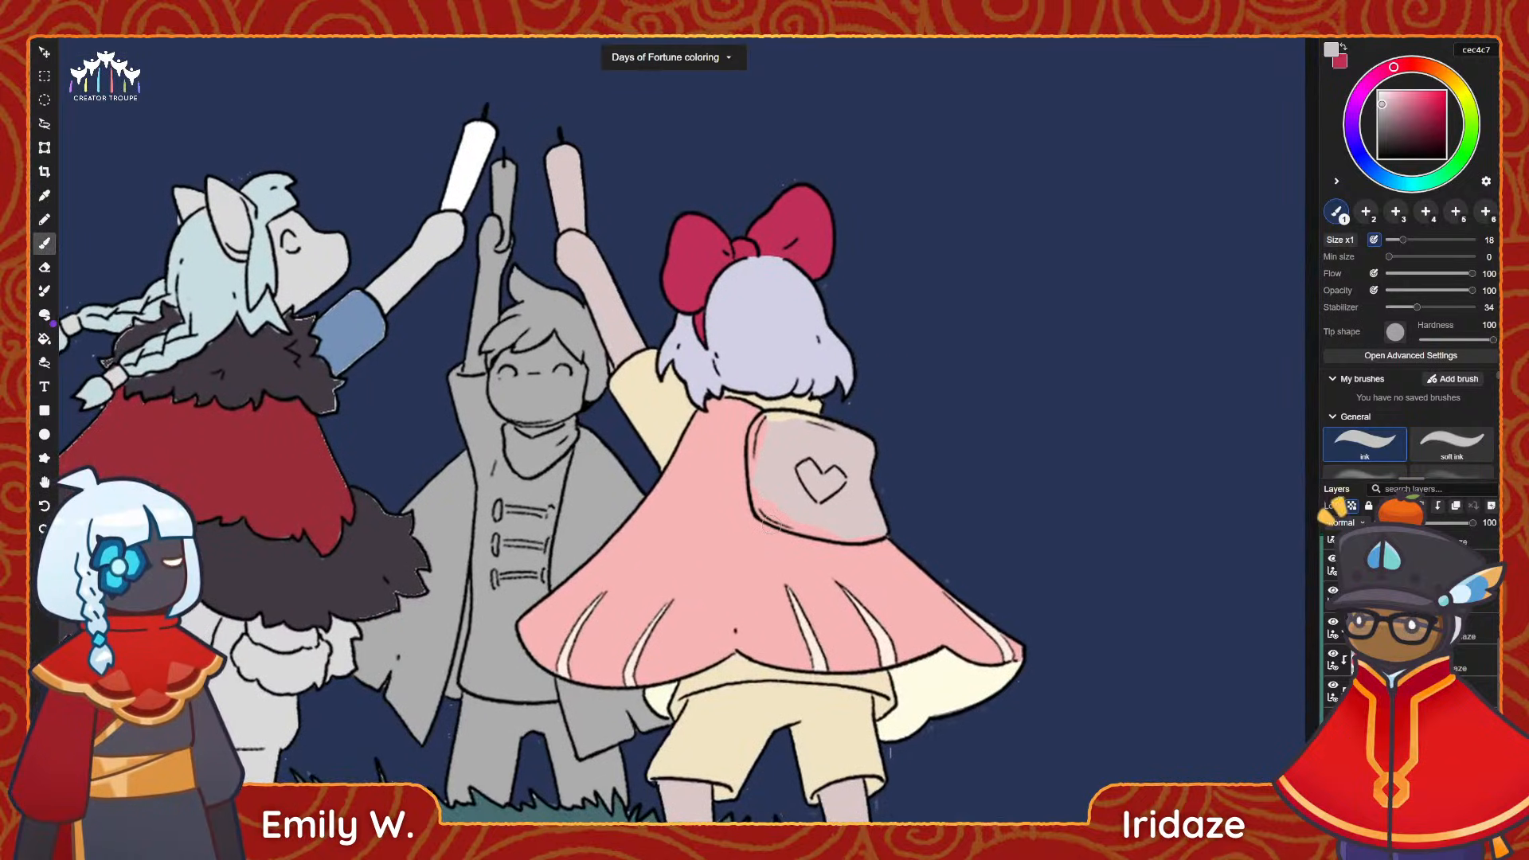
{"action": "key", "text": "i"}
{"action": "scroll", "coordinate": [844, 528], "scroll_direction": "up", "scroll_amount": 3}
{"action": "key", "text": "b"}
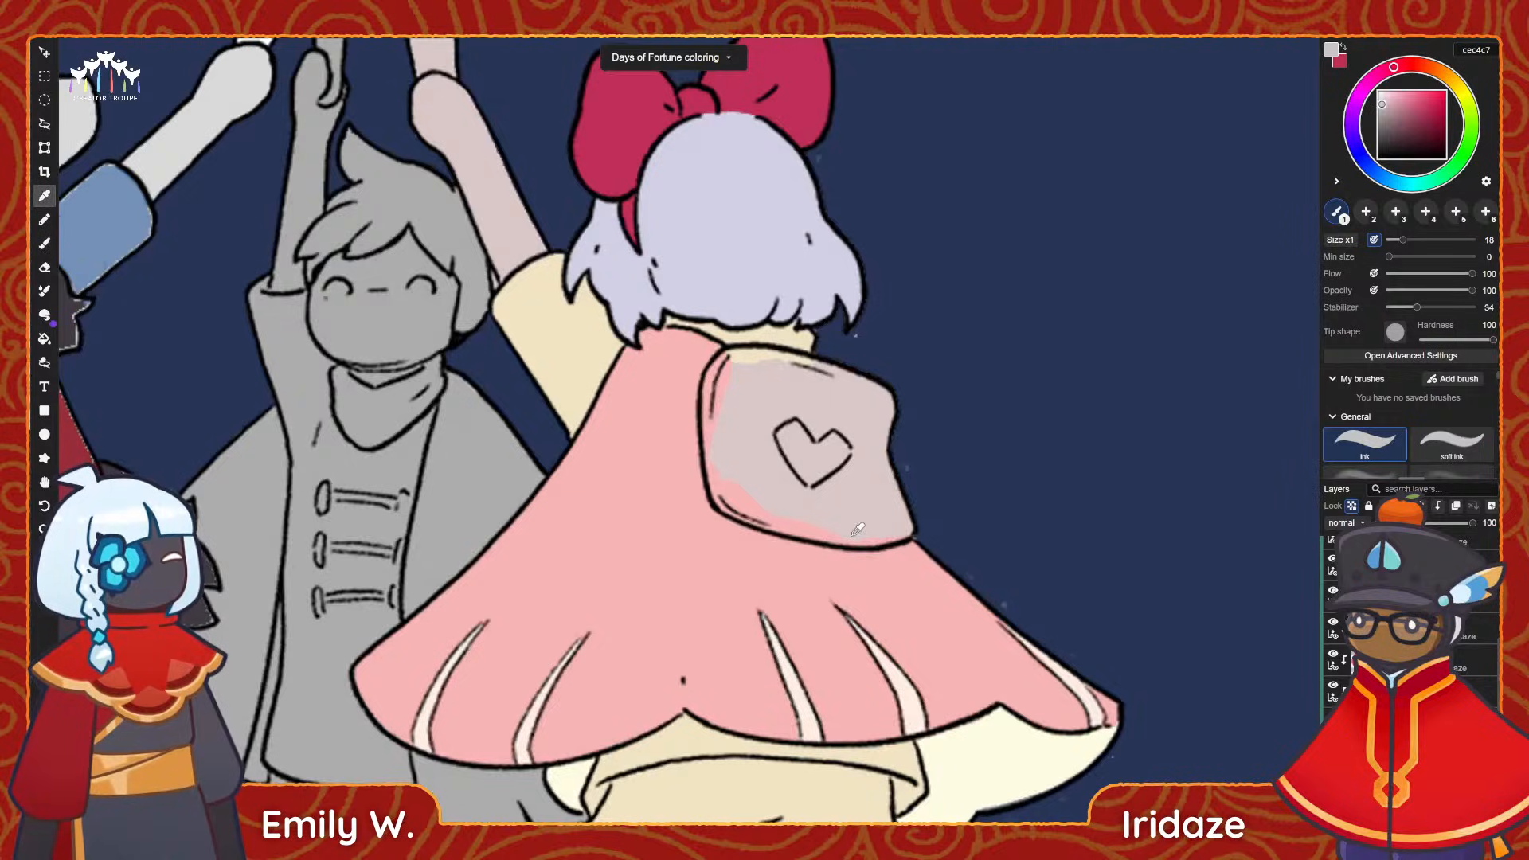
{"action": "scroll", "coordinate": [844, 528], "scroll_direction": "up", "scroll_amount": 1}
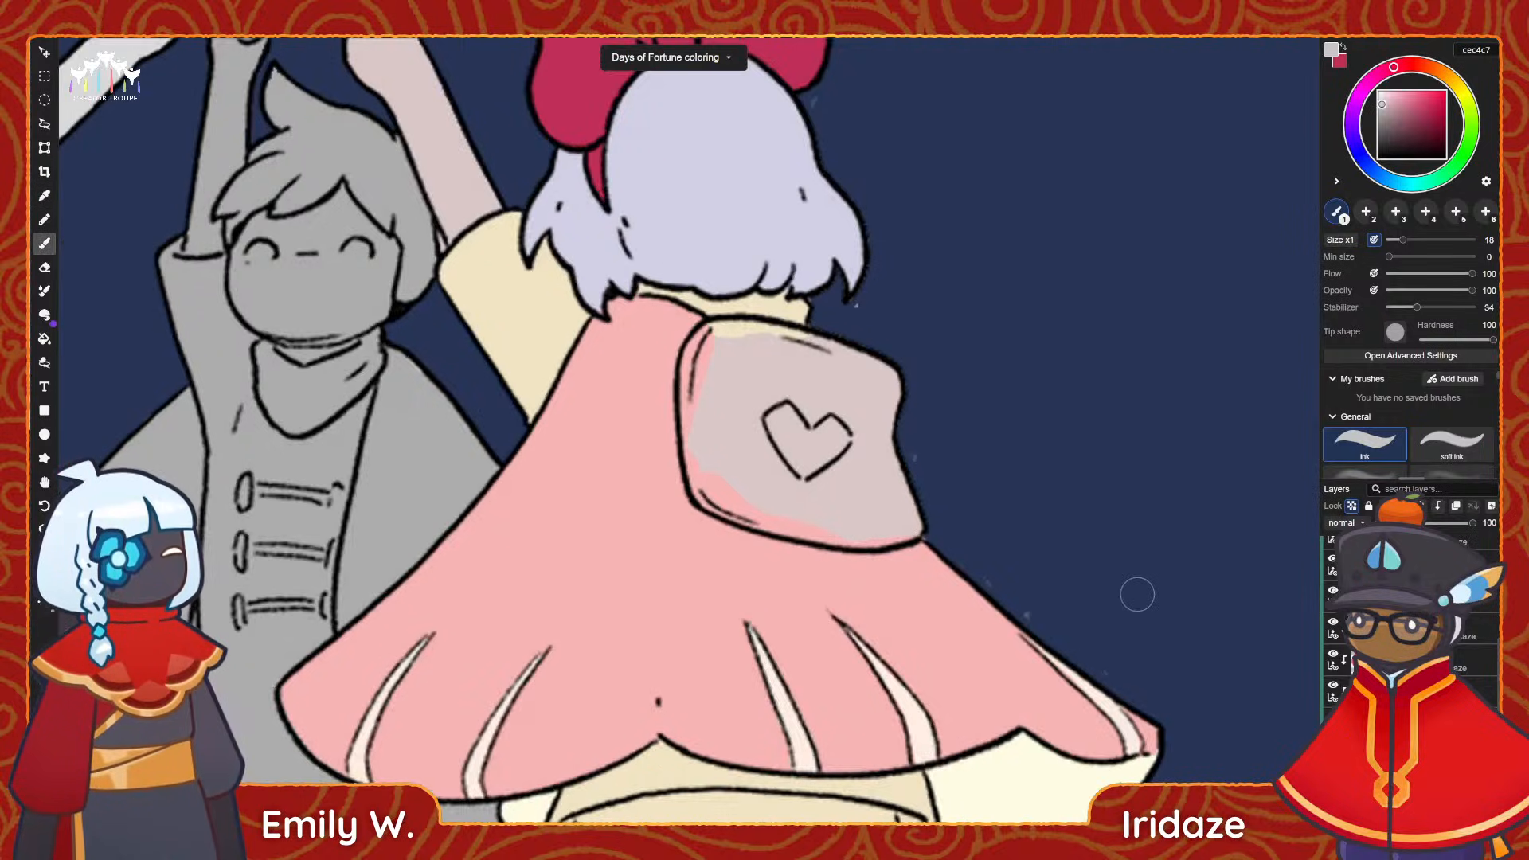
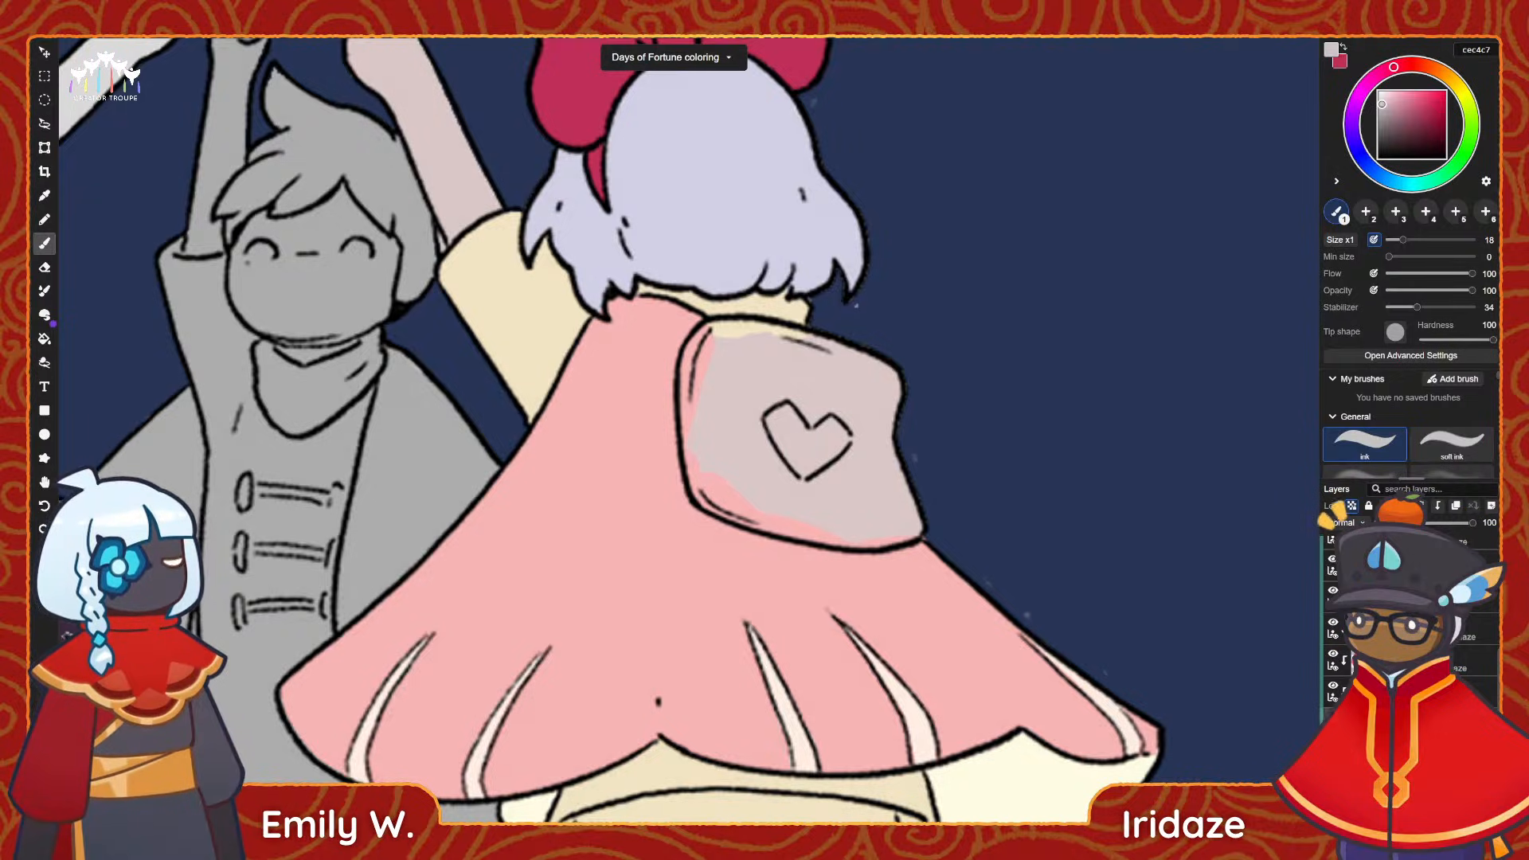
Paint the heart backpack's whole surface with blue-grey 9696a8 on its colour layer.
{"action": "left_click", "coordinate": [1354, 596]}
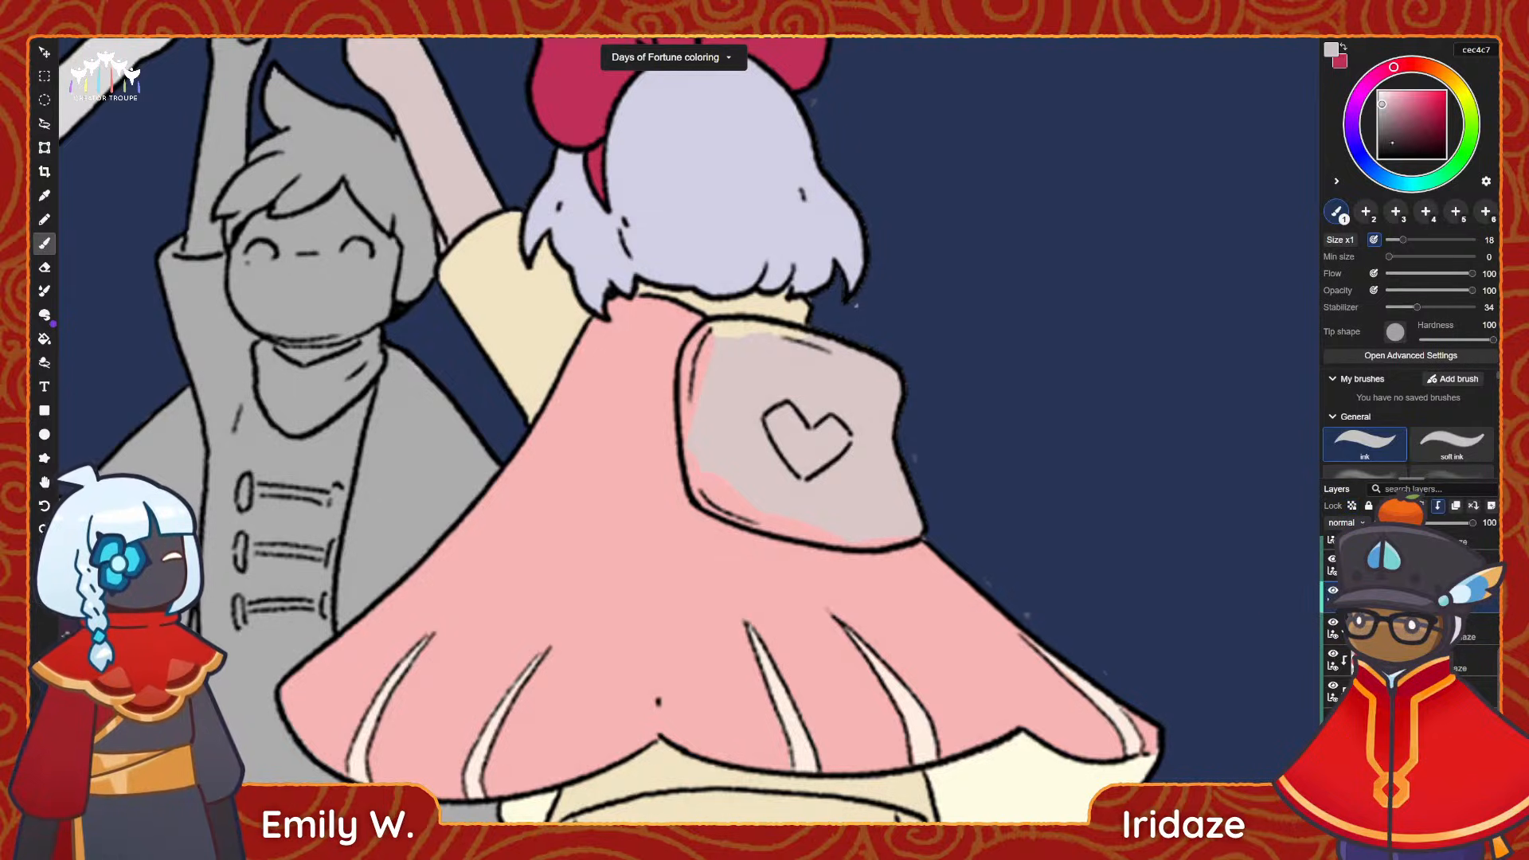
{"action": "left_click", "coordinate": [1391, 182]}
{"action": "left_click_drag", "start_coordinate": [1389, 180], "coordinate": [1361, 155]}
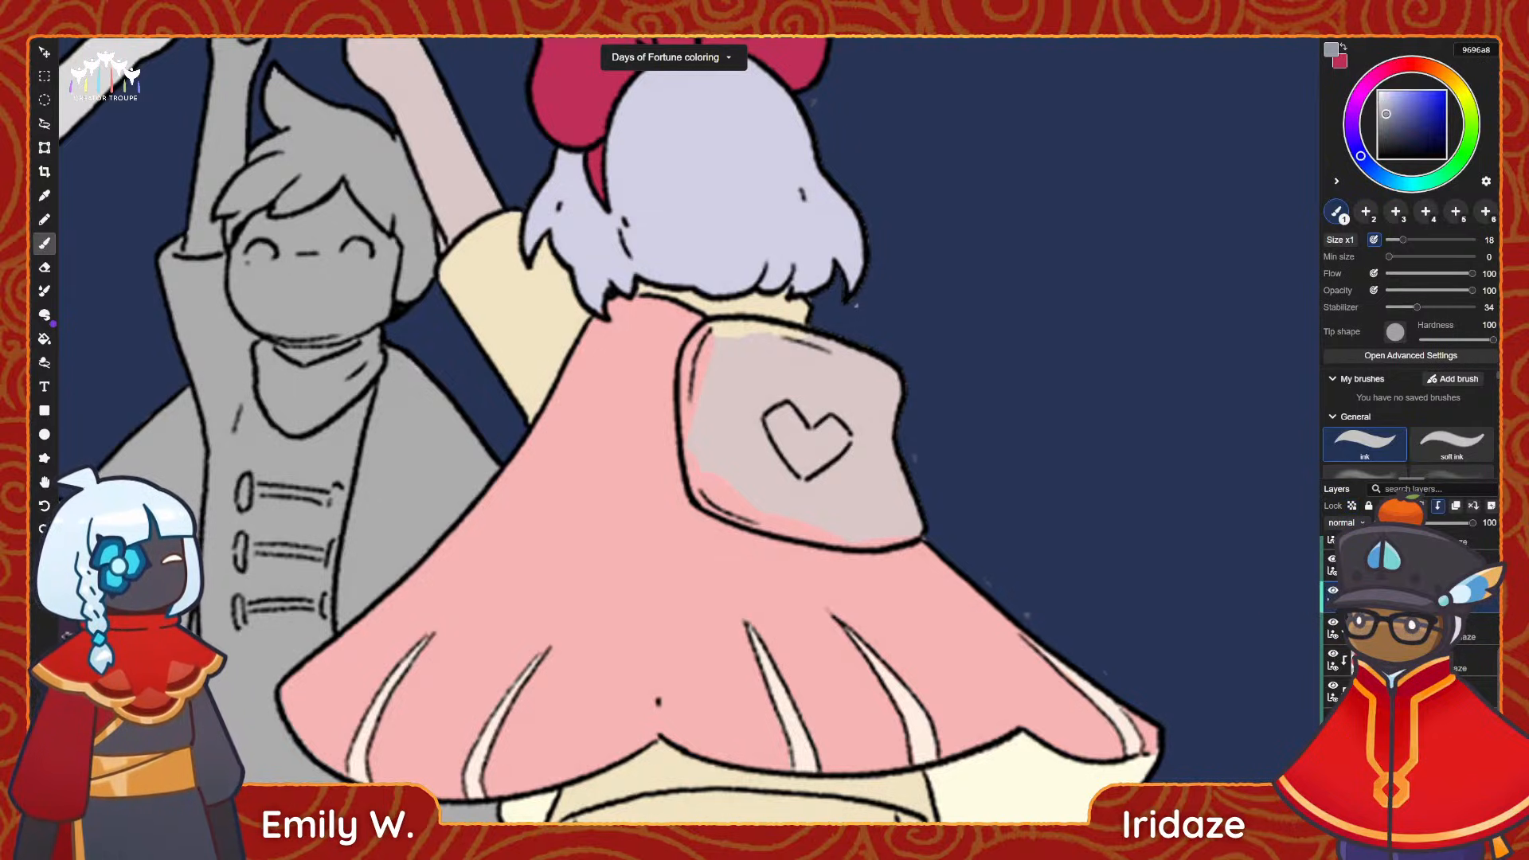
{"action": "mouse_move", "coordinate": [740, 343]}
{"action": "left_mouse_down"}
{"action": "mouse_move", "coordinate": [695, 370]}
{"action": "mouse_move", "coordinate": [792, 350]}
{"action": "mouse_move", "coordinate": [875, 394]}
{"action": "left_mouse_up"}
{"action": "mouse_move", "coordinate": [689, 386]}
{"action": "left_mouse_down"}
{"action": "mouse_move", "coordinate": [711, 497]}
{"action": "mouse_move", "coordinate": [862, 541]}
{"action": "mouse_move", "coordinate": [928, 520]}
{"action": "left_mouse_up"}
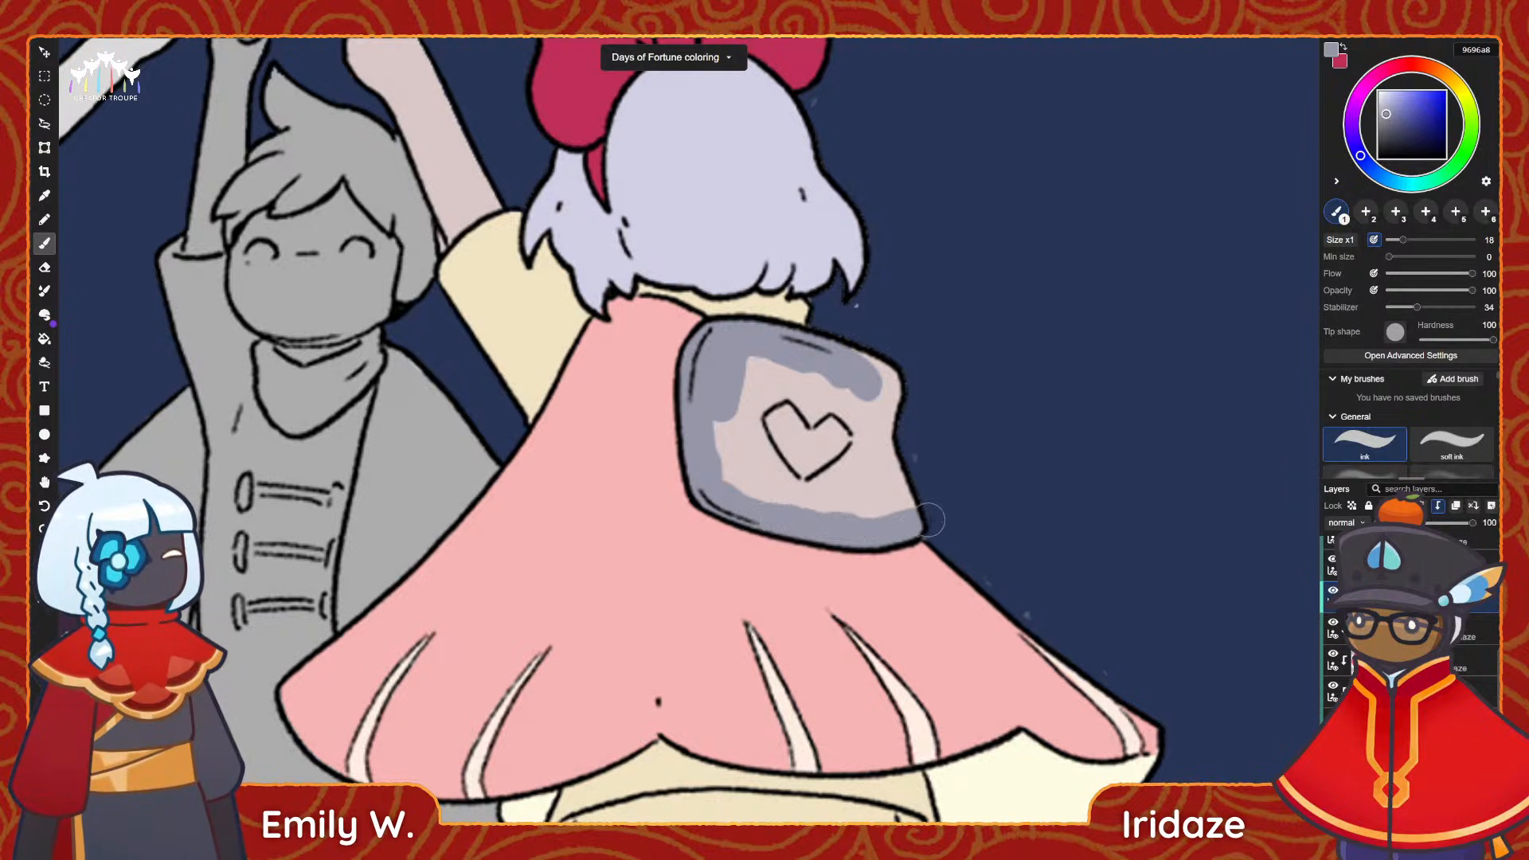
{"action": "mouse_move", "coordinate": [739, 413]}
{"action": "left_mouse_down"}
{"action": "mouse_move", "coordinate": [748, 492]}
{"action": "mouse_move", "coordinate": [776, 498]}
{"action": "mouse_move", "coordinate": [928, 478]}
{"action": "mouse_move", "coordinate": [788, 446]}
{"action": "mouse_move", "coordinate": [844, 398]}
{"action": "mouse_move", "coordinate": [784, 370]}
{"action": "mouse_move", "coordinate": [880, 430]}
{"action": "left_mouse_up"}
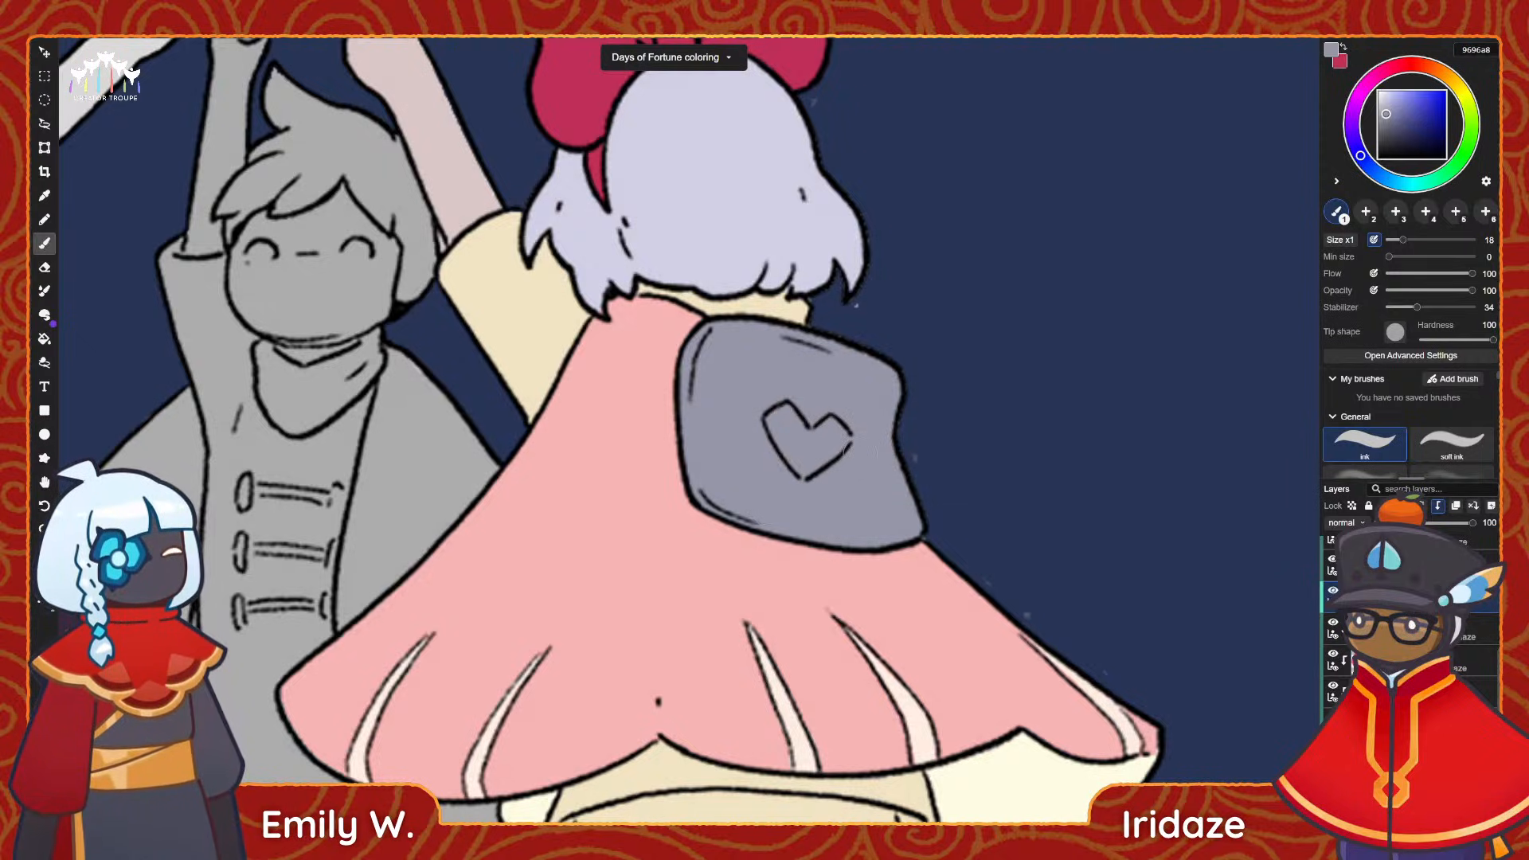
Block in the bow-haired character's raised arm and hand, shifting the skin tone to dark brown 766258.
{"action": "left_click", "coordinate": [1351, 505]}
{"action": "scroll", "coordinate": [961, 567], "scroll_direction": "down", "scroll_amount": 3, "text": "alt"}
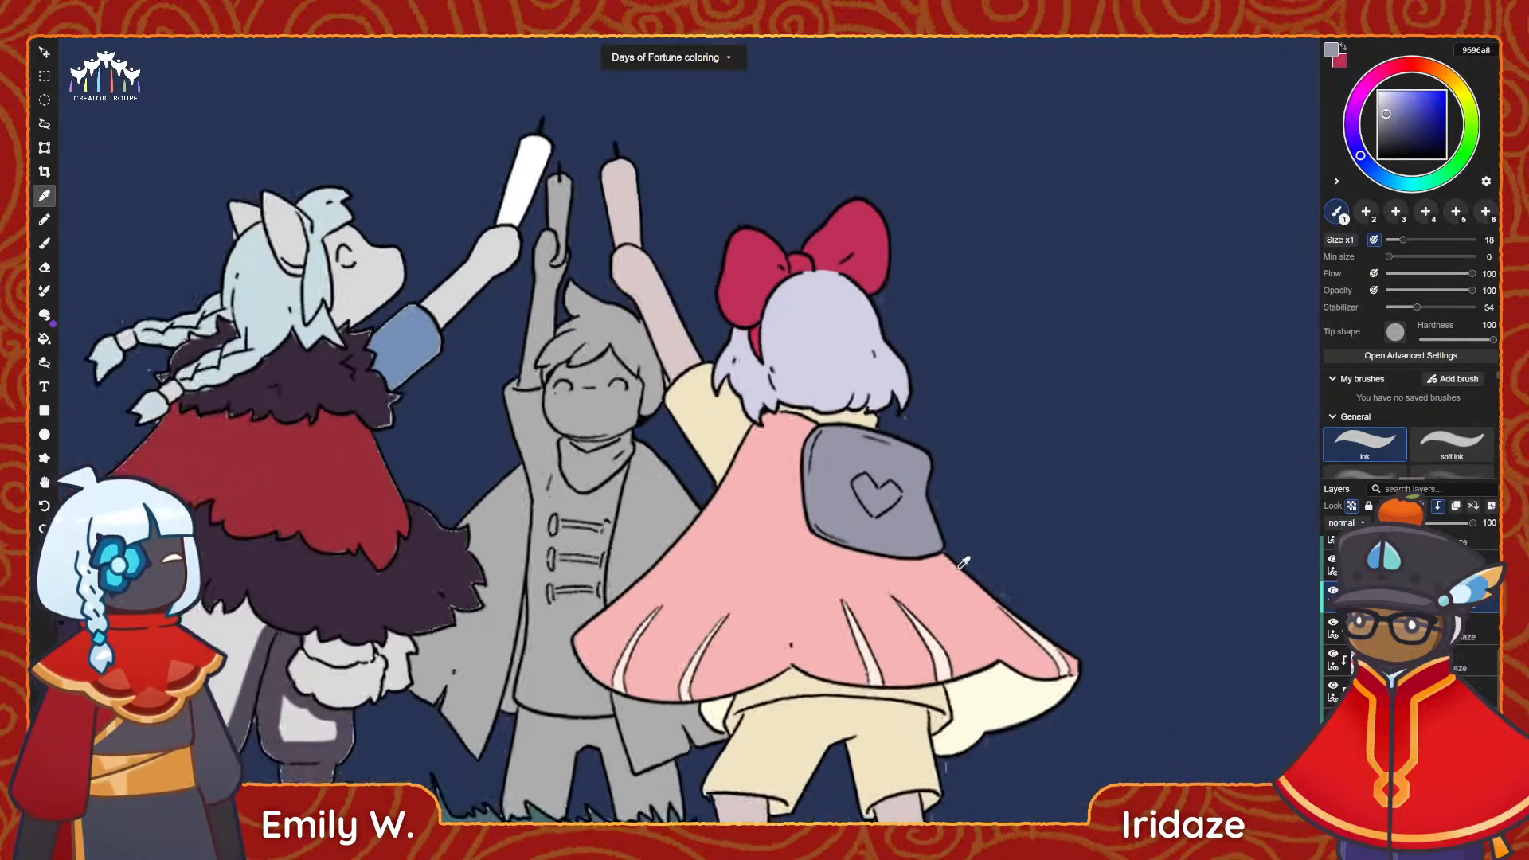
{"action": "scroll", "coordinate": [961, 567], "scroll_direction": "down", "scroll_amount": 2, "text": "alt"}
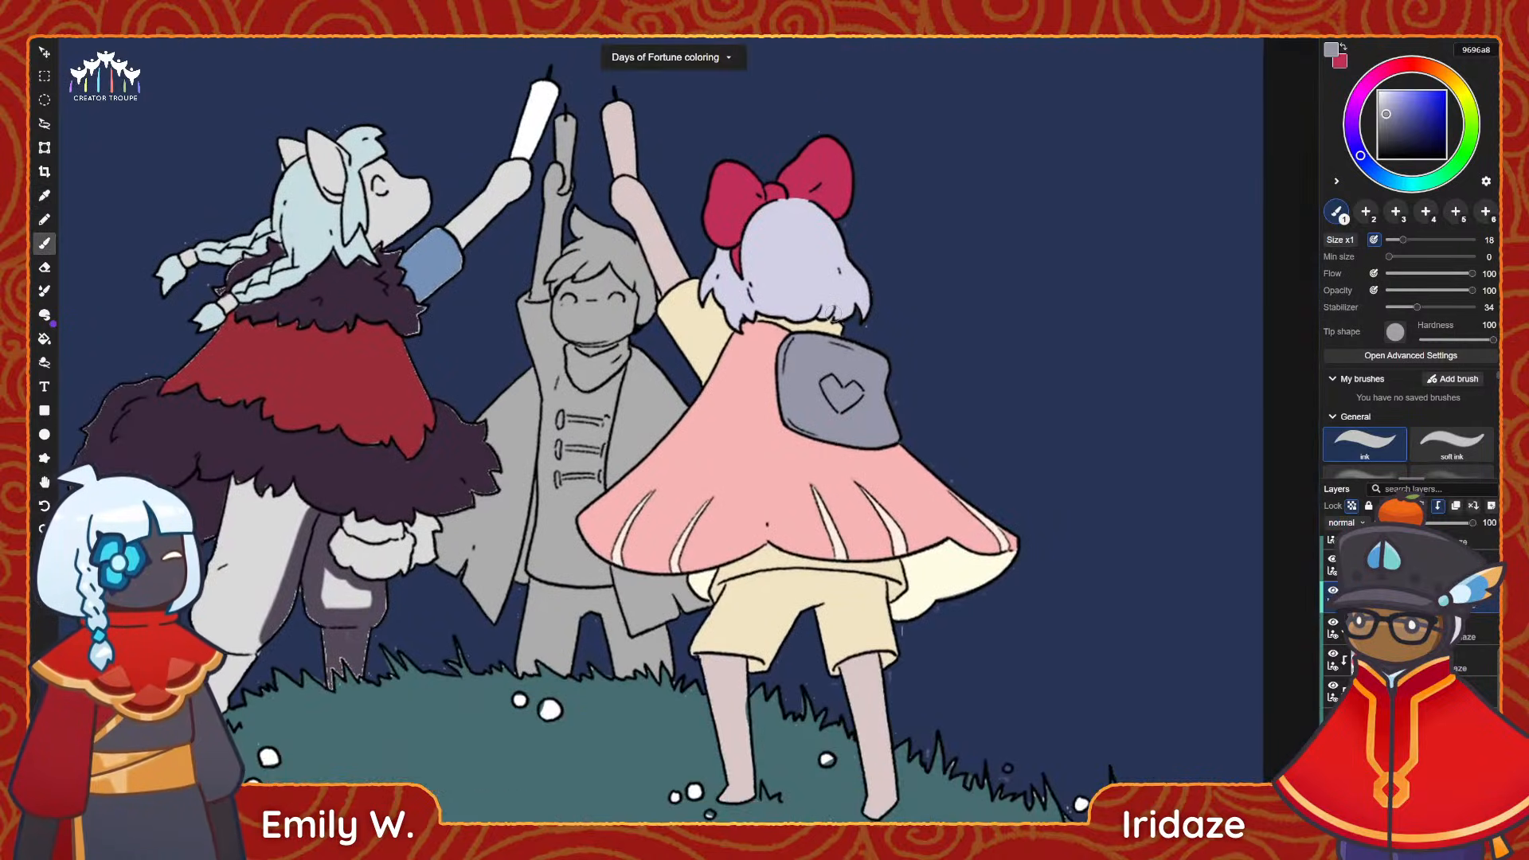
{"action": "scroll", "coordinate": [711, 165], "scroll_direction": "up", "scroll_amount": 2, "text": "alt"}
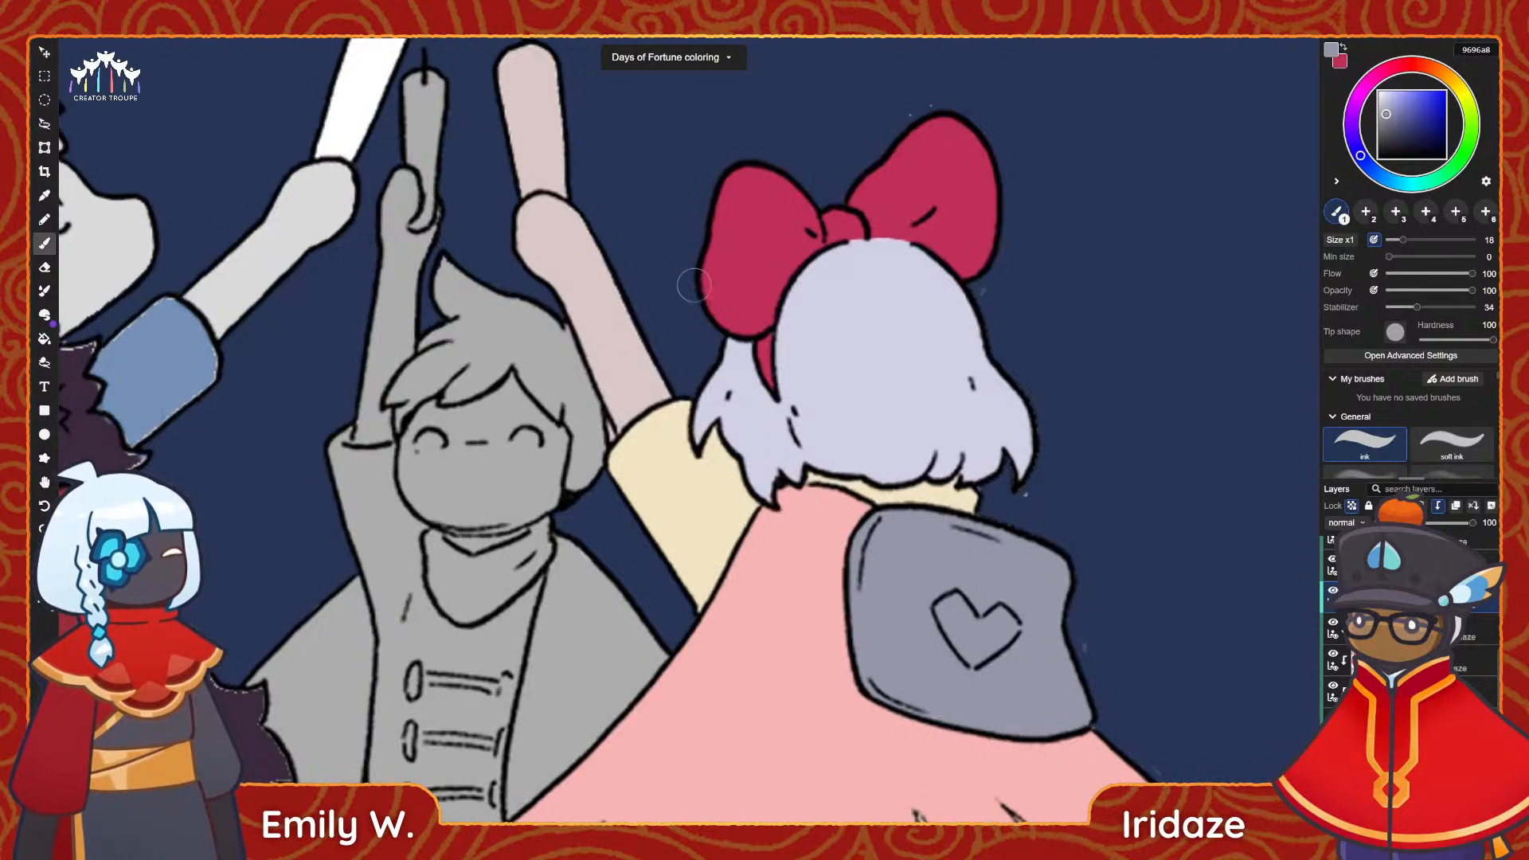
{"action": "left_click", "coordinate": [644, 312], "text": "alt"}
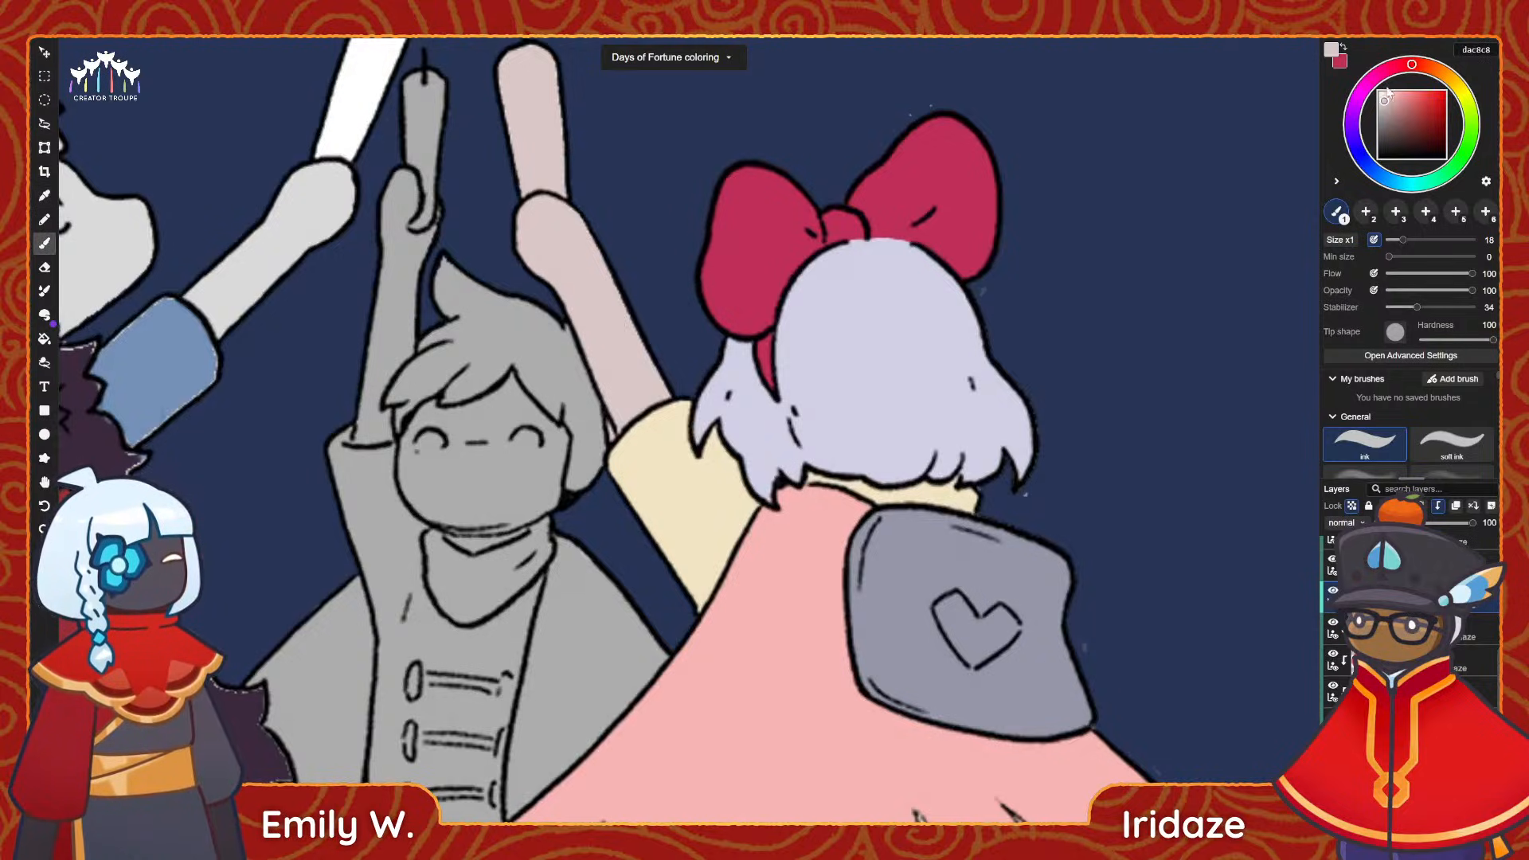
{"action": "left_click", "coordinate": [1427, 75]}
{"action": "left_click_drag", "start_coordinate": [1393, 104], "coordinate": [1399, 114]}
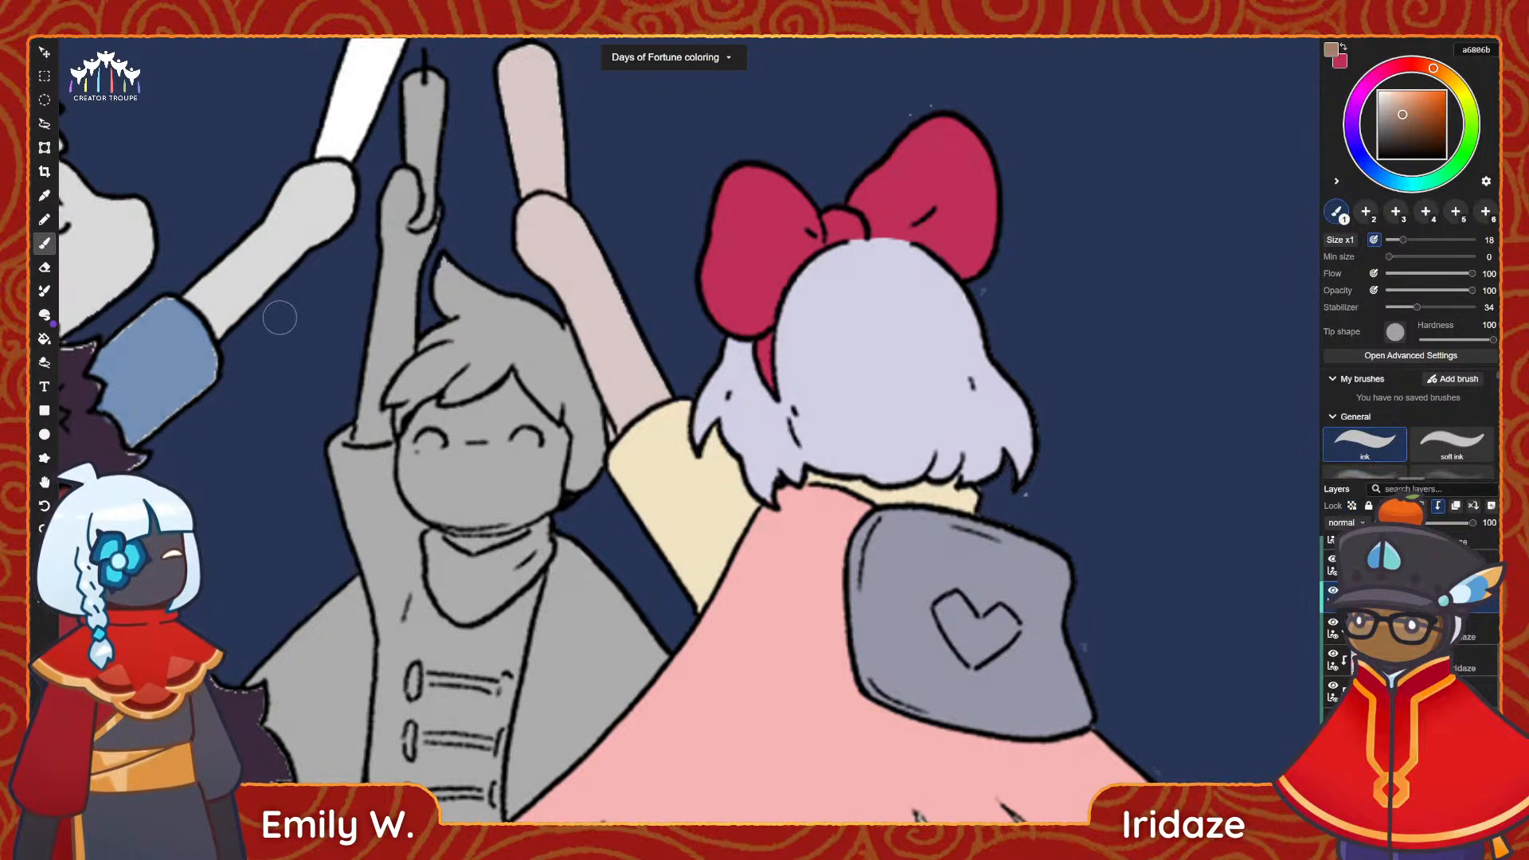
{"action": "mouse_move", "coordinate": [524, 255]}
{"action": "left_mouse_down"}
{"action": "mouse_move", "coordinate": [549, 211]}
{"action": "mouse_move", "coordinate": [582, 239]}
{"action": "mouse_move", "coordinate": [557, 267]}
{"action": "mouse_move", "coordinate": [609, 288]}
{"action": "left_mouse_up"}
{"action": "left_click", "coordinate": [1398, 120]}
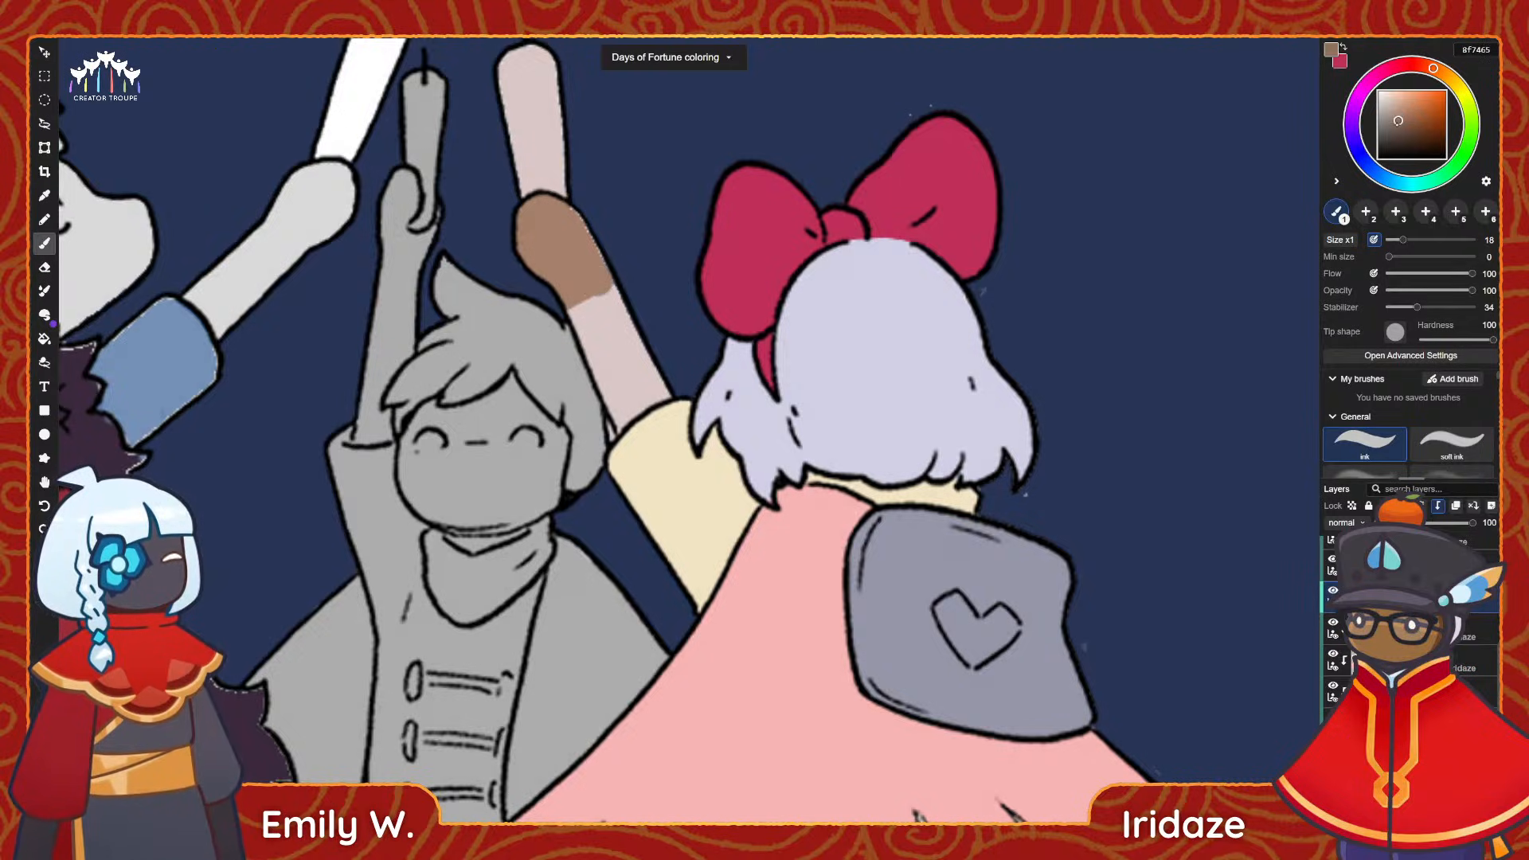
{"action": "mouse_move", "coordinate": [573, 191]}
{"action": "left_mouse_down"}
{"action": "mouse_move", "coordinate": [533, 227]}
{"action": "mouse_move", "coordinate": [573, 254]}
{"action": "mouse_move", "coordinate": [564, 283]}
{"action": "mouse_move", "coordinate": [593, 314]}
{"action": "mouse_move", "coordinate": [589, 343]}
{"action": "mouse_move", "coordinate": [629, 379]}
{"action": "mouse_move", "coordinate": [645, 355]}
{"action": "mouse_move", "coordinate": [632, 388]}
{"action": "mouse_move", "coordinate": [670, 381]}
{"action": "left_mouse_up"}
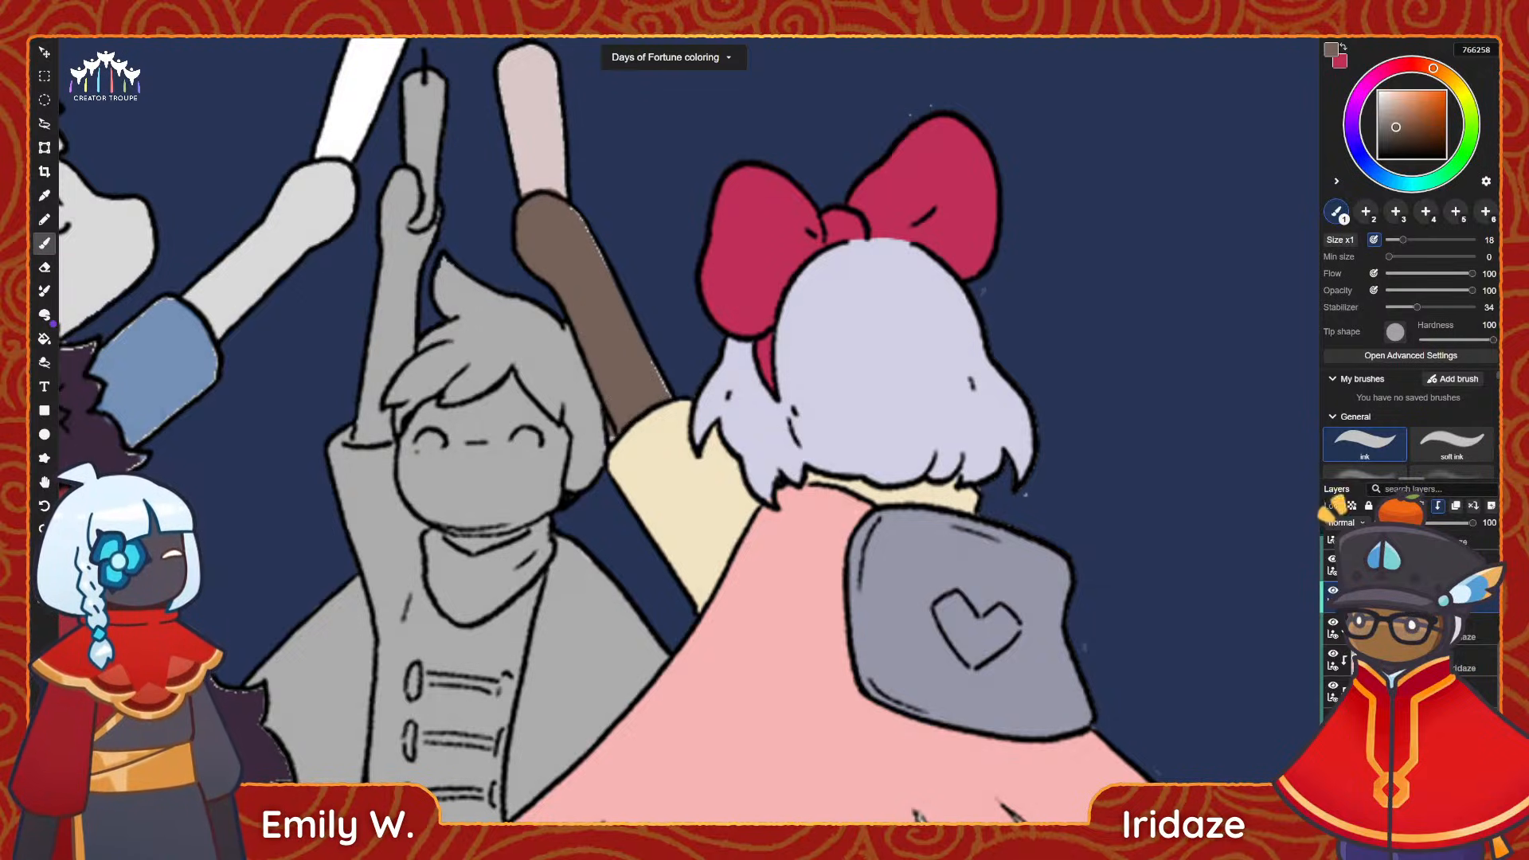
Cover the stray pixels along the brown raised arm's edges with very pale pink f2e6e9.
{"action": "left_click", "coordinate": [1385, 776]}
{"action": "key", "text": "e"}
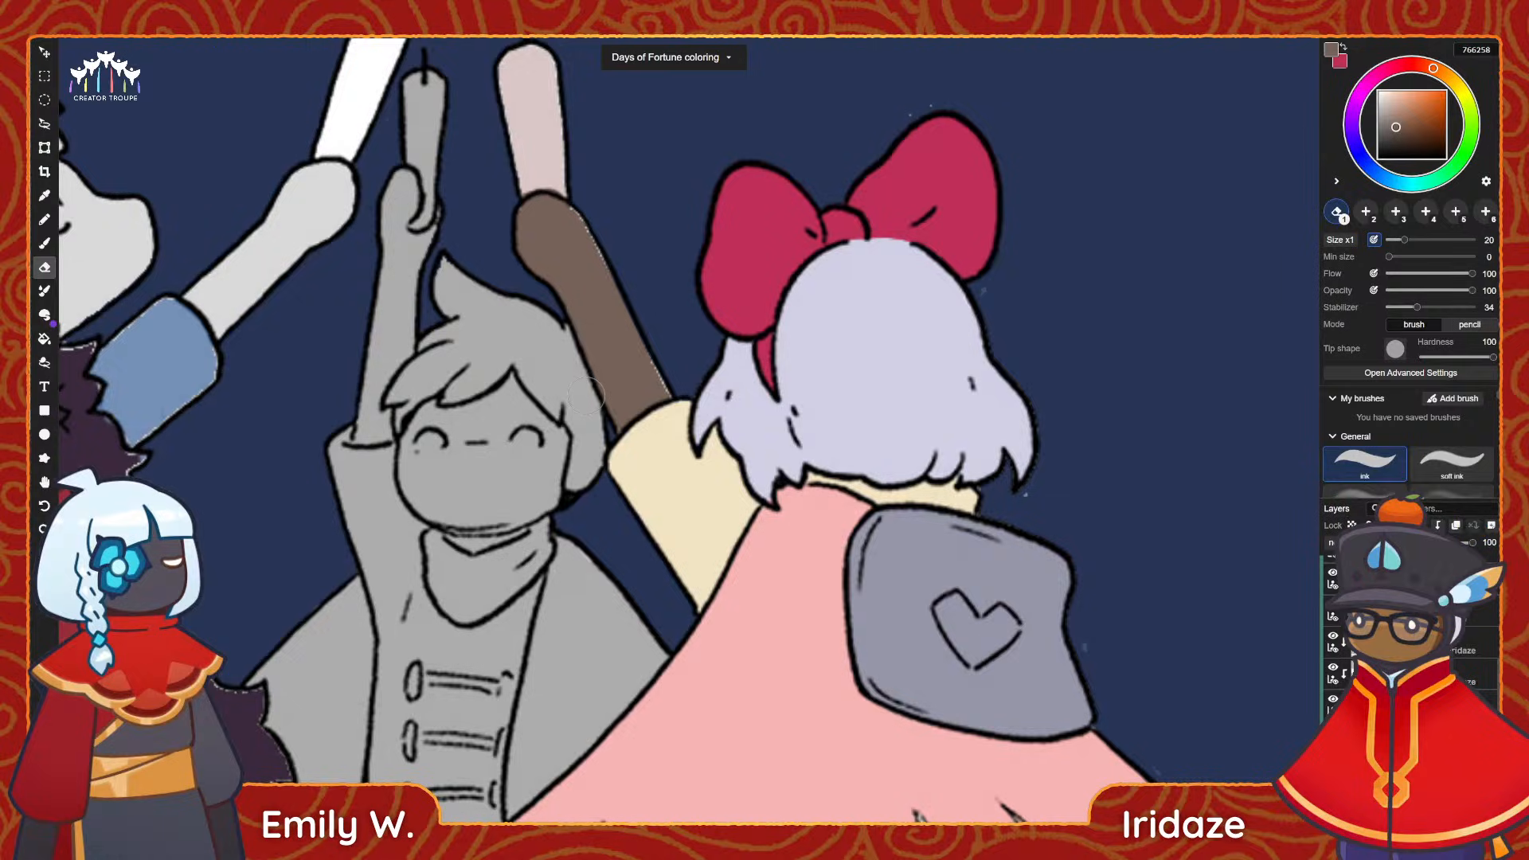
{"action": "key", "text": "x"}
{"action": "left_click_drag", "start_coordinate": [1392, 105], "coordinate": [1381, 95]}
{"action": "mouse_move", "coordinate": [553, 213]}
{"action": "left_mouse_down"}
{"action": "mouse_move", "coordinate": [538, 216]}
{"action": "mouse_move", "coordinate": [551, 231]}
{"action": "left_mouse_up"}
{"action": "key", "text": "ctrl+z"}
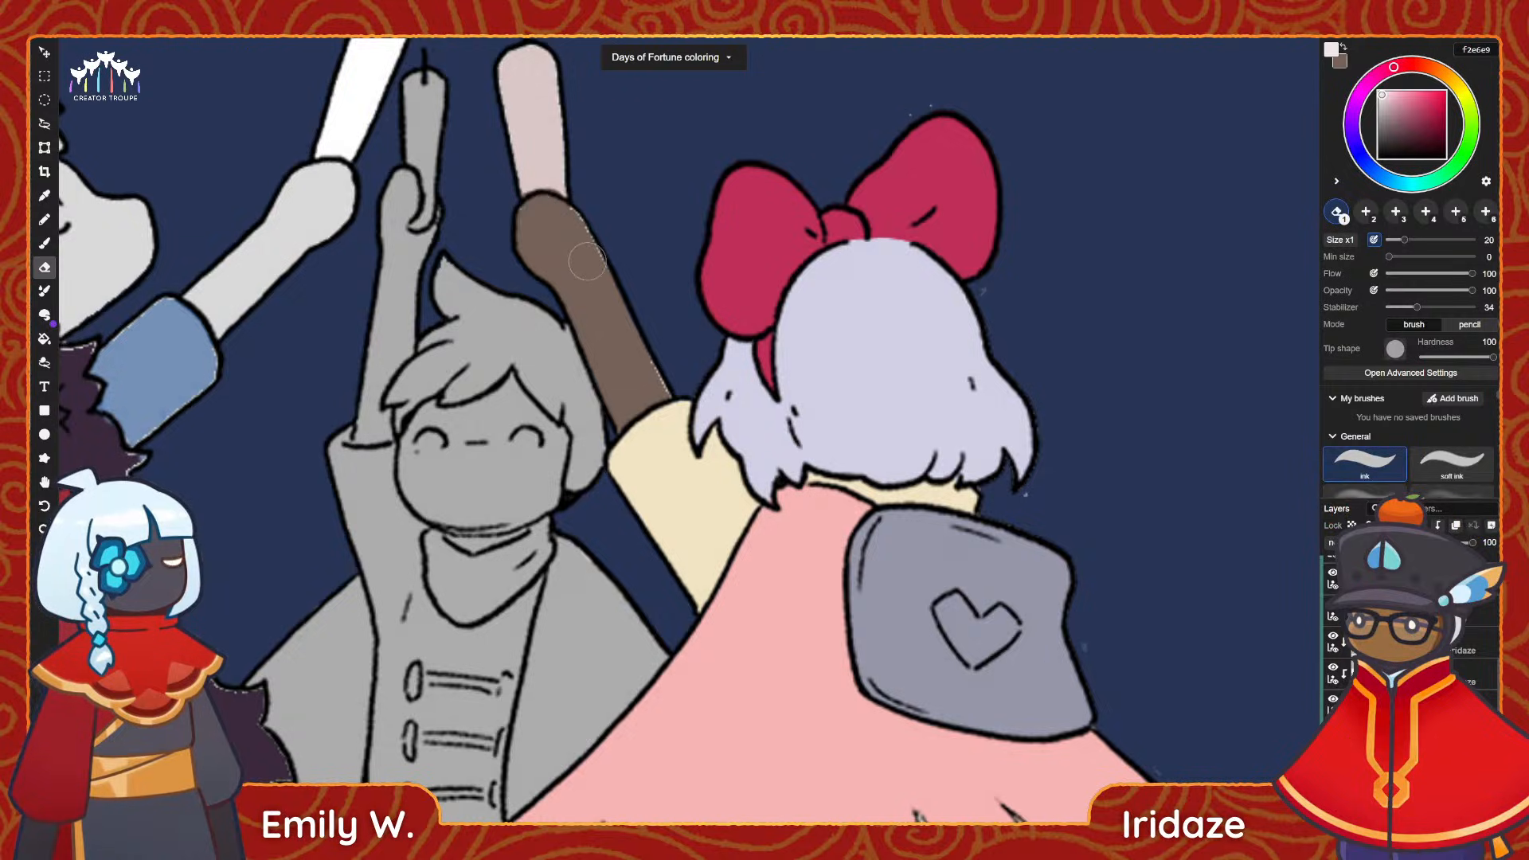
{"action": "key", "text": "b"}
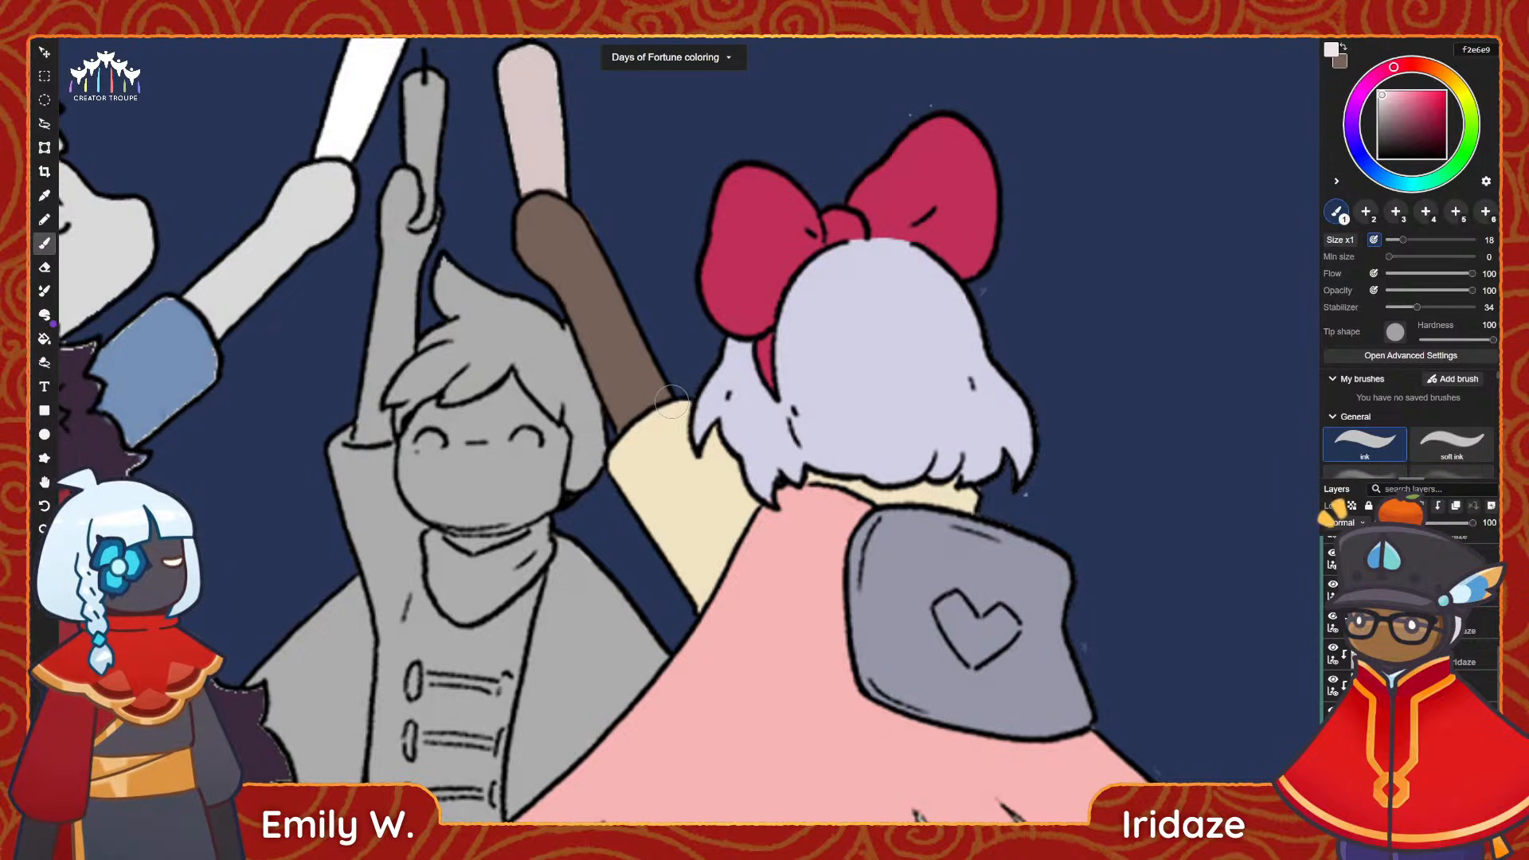
{"action": "left_click", "coordinate": [45, 267]}
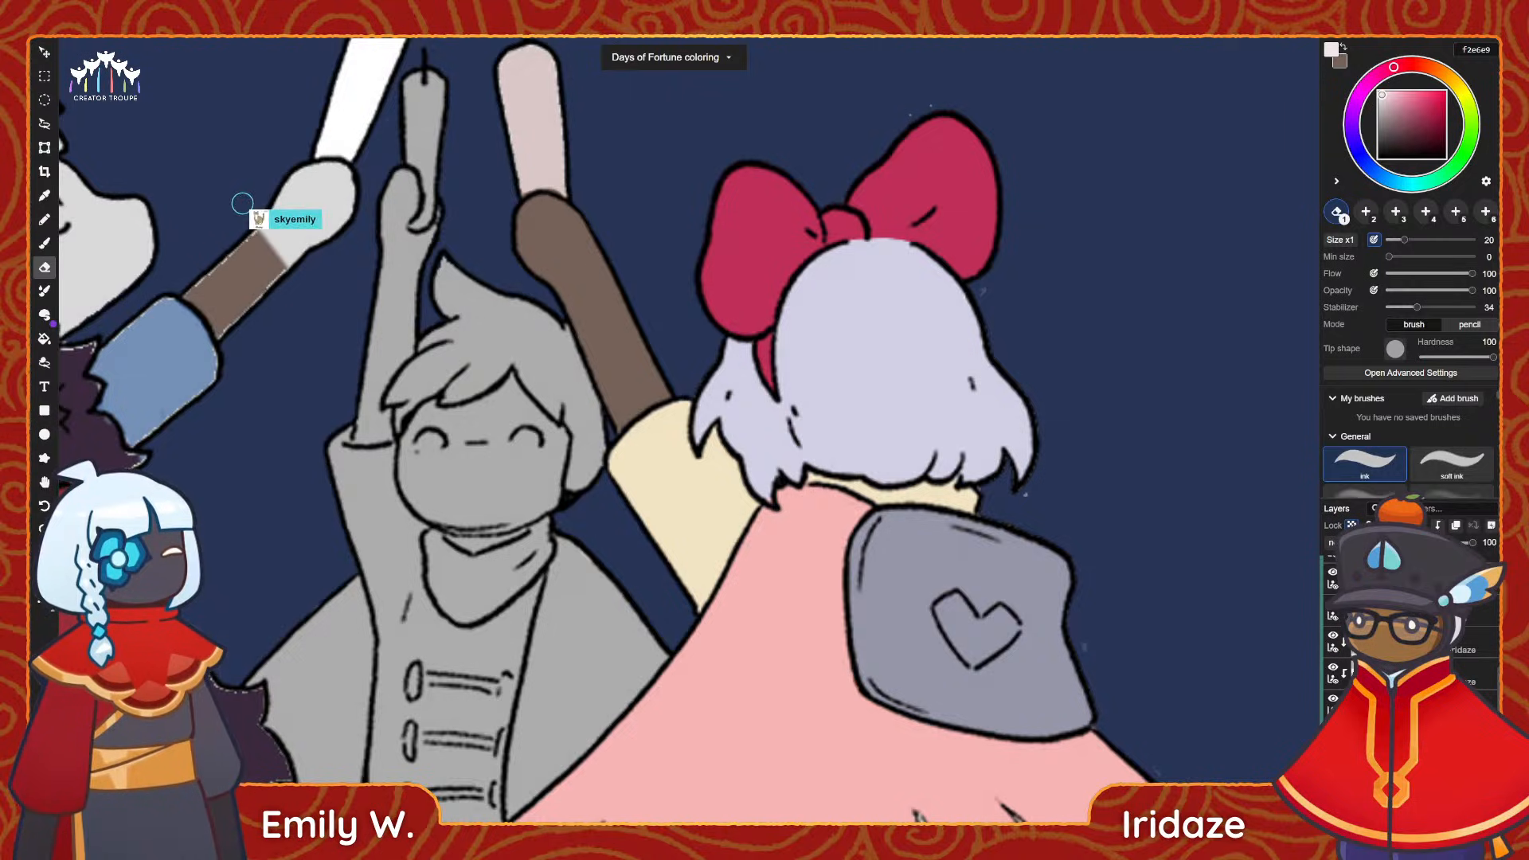
Sample the arm's brown 766258 and fill both of the bow-haired character's legs and feet with it.
{"action": "scroll", "coordinate": [899, 549], "scroll_direction": "down", "scroll_amount": 1, "text": "alt"}
{"action": "mouse_move", "coordinate": [891, 553]}
{"action": "left_mouse_down"}
{"action": "mouse_move", "coordinate": [797, 484]}
{"action": "mouse_move", "coordinate": [732, 392]}
{"action": "left_mouse_up"}
{"action": "scroll", "coordinate": [797, 484], "scroll_direction": "down", "scroll_amount": 3, "text": "alt"}
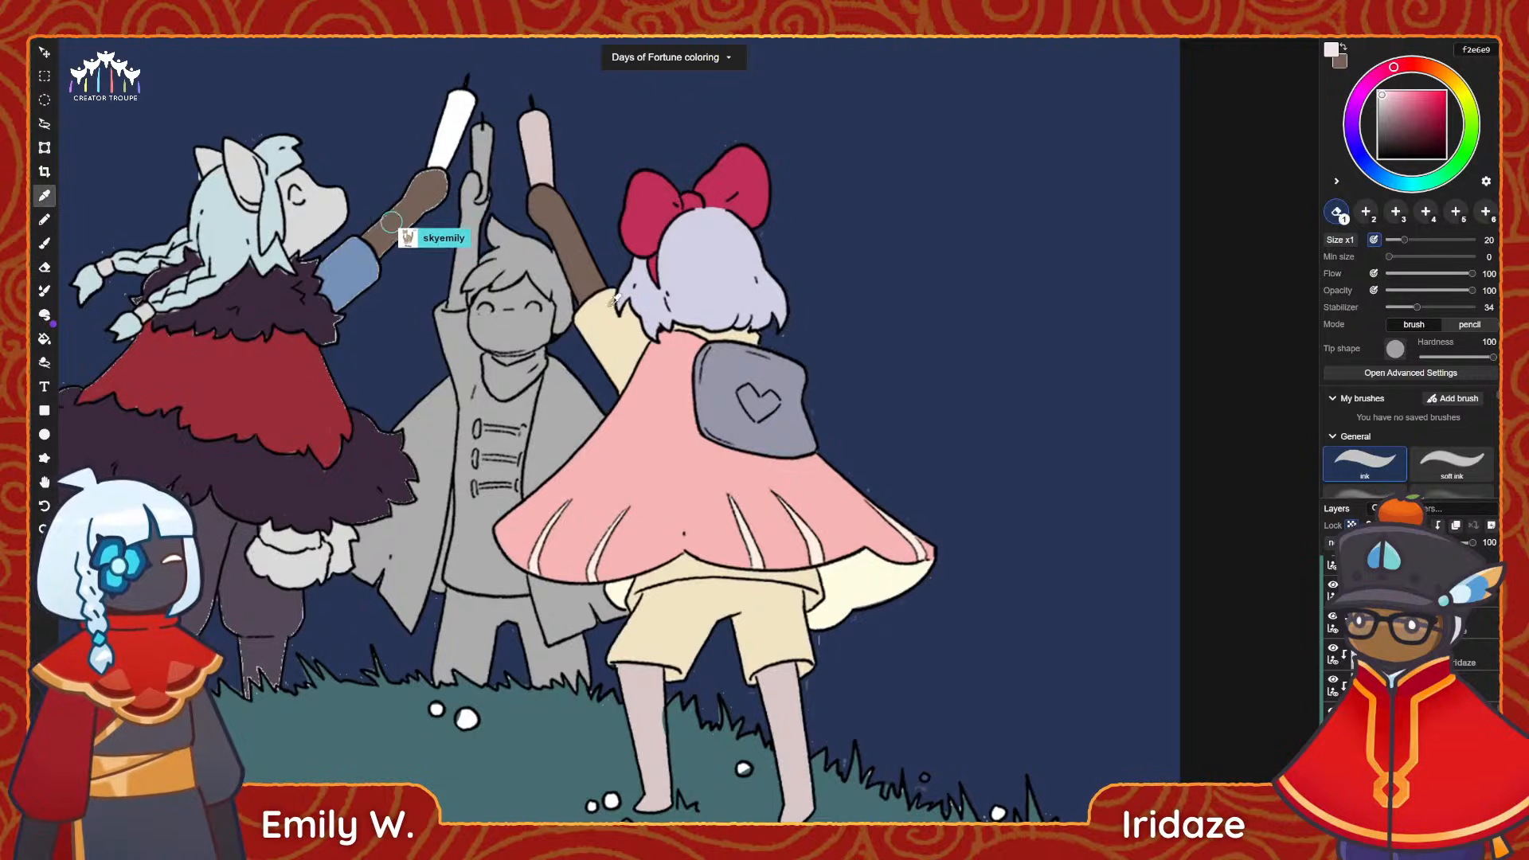
{"action": "left_click", "coordinate": [587, 276], "text": "alt"}
{"action": "left_click_drag", "start_coordinate": [729, 532], "coordinate": [703, 488]}
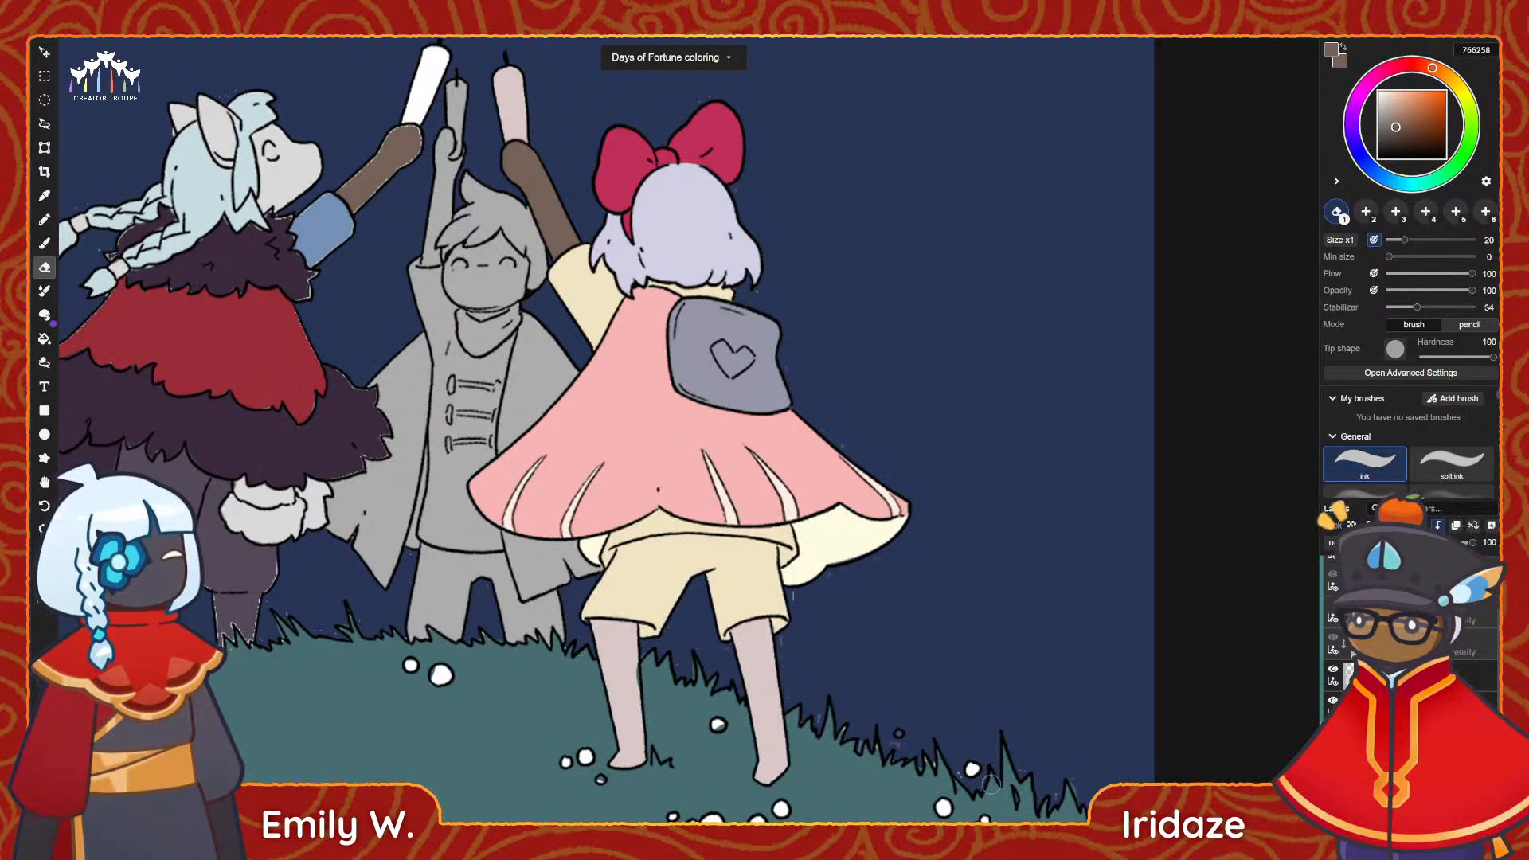
{"action": "scroll", "coordinate": [617, 723], "scroll_direction": "up", "scroll_amount": 3, "text": "alt"}
{"action": "left_click_drag", "start_coordinate": [688, 731], "coordinate": [645, 673]}
{"action": "key", "text": "b"}
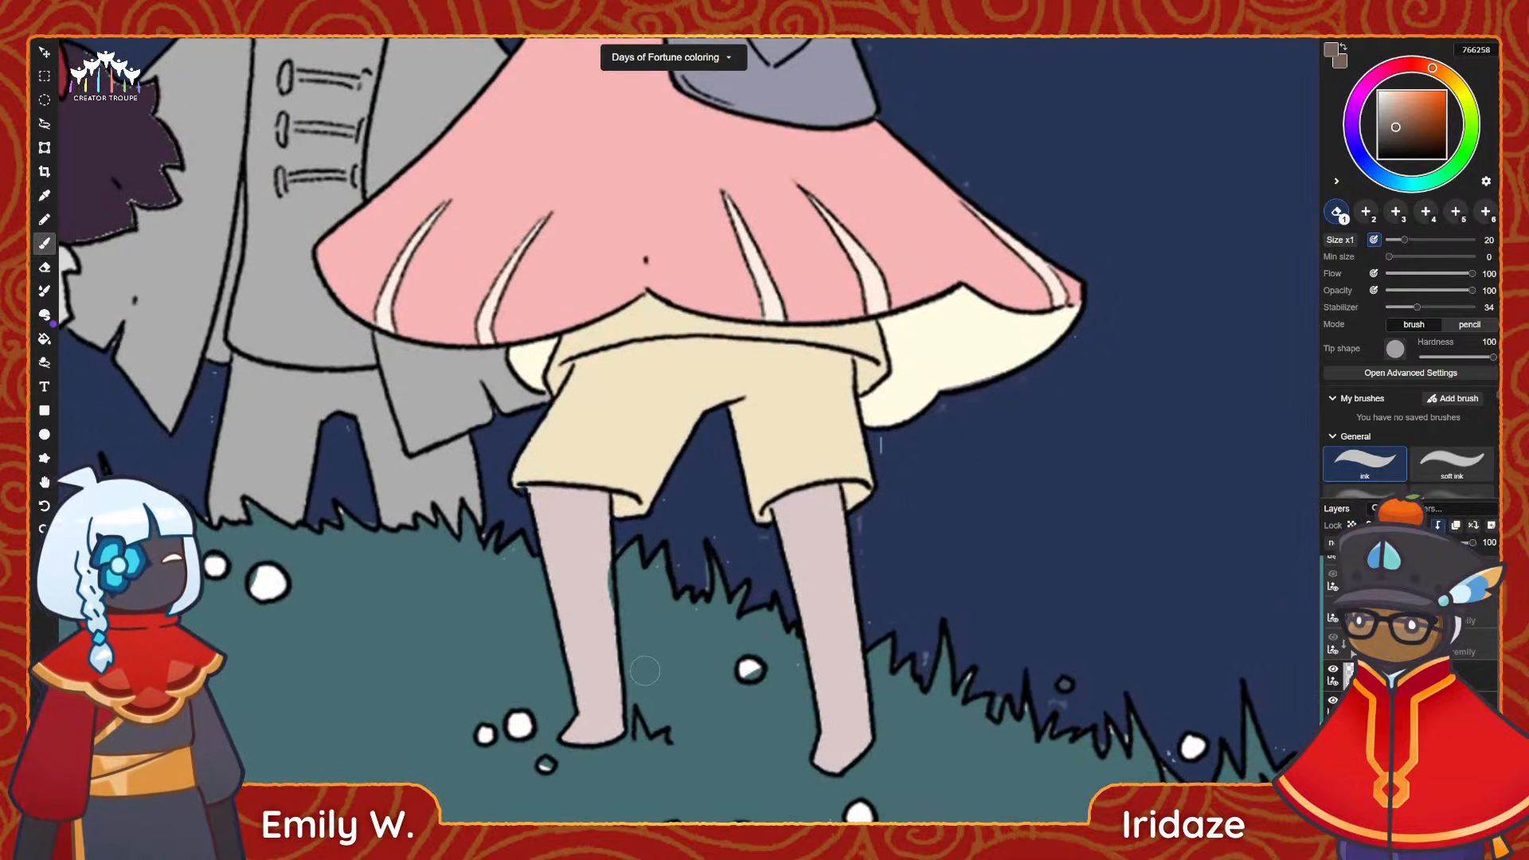
{"action": "mouse_move", "coordinate": [594, 734]}
{"action": "left_mouse_down"}
{"action": "mouse_move", "coordinate": [575, 745]}
{"action": "mouse_move", "coordinate": [609, 700]}
{"action": "mouse_move", "coordinate": [602, 627]}
{"action": "mouse_move", "coordinate": [573, 605]}
{"action": "mouse_move", "coordinate": [586, 546]}
{"action": "mouse_move", "coordinate": [562, 500]}
{"action": "mouse_move", "coordinate": [535, 495]}
{"action": "mouse_move", "coordinate": [544, 509]}
{"action": "mouse_move", "coordinate": [597, 502]}
{"action": "left_mouse_up"}
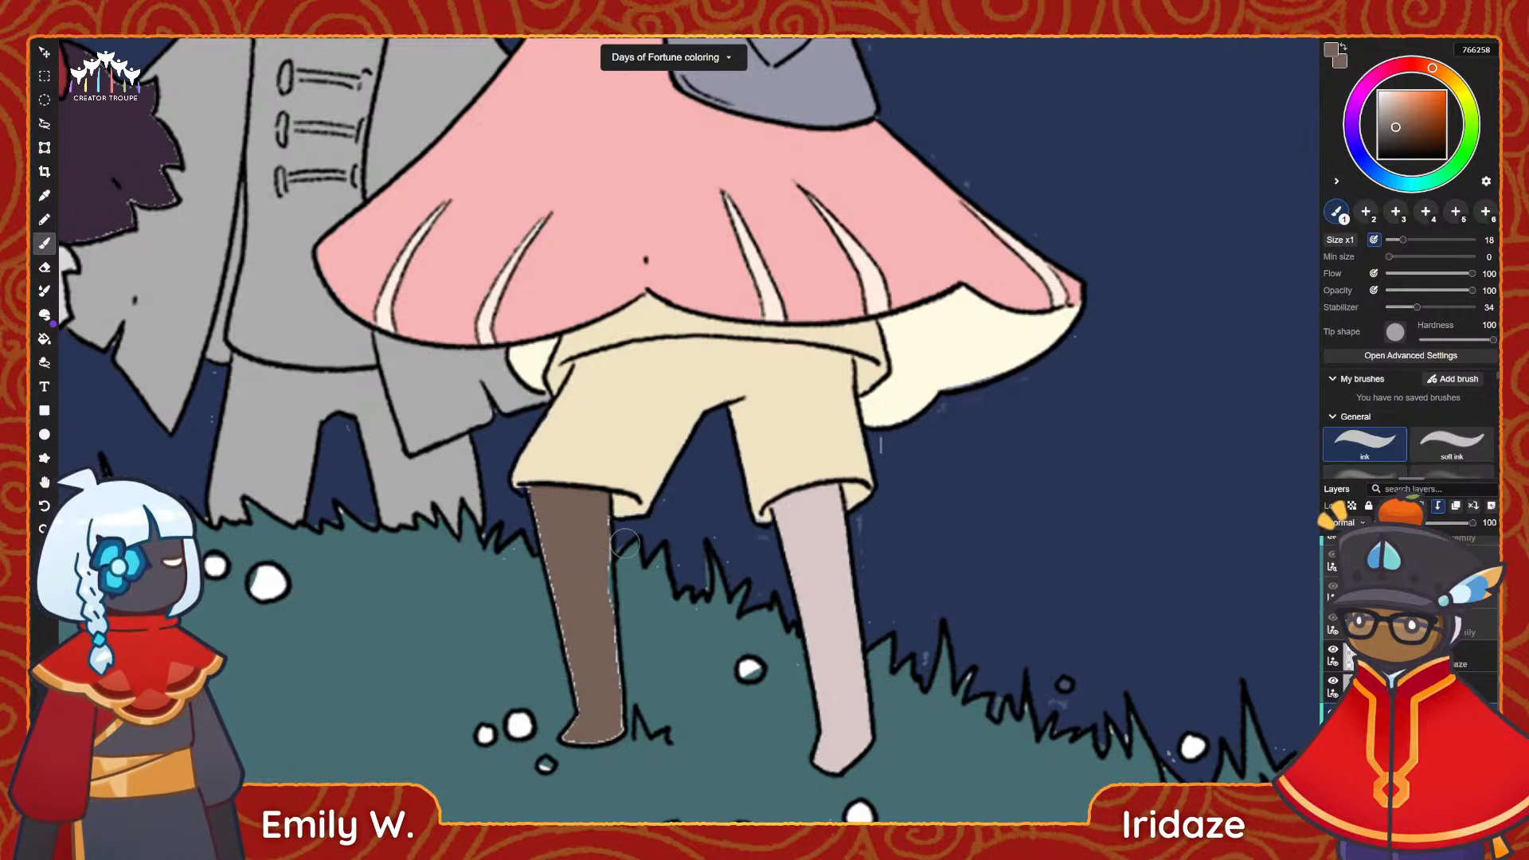
{"action": "left_click_drag", "start_coordinate": [861, 694], "coordinate": [874, 723]}
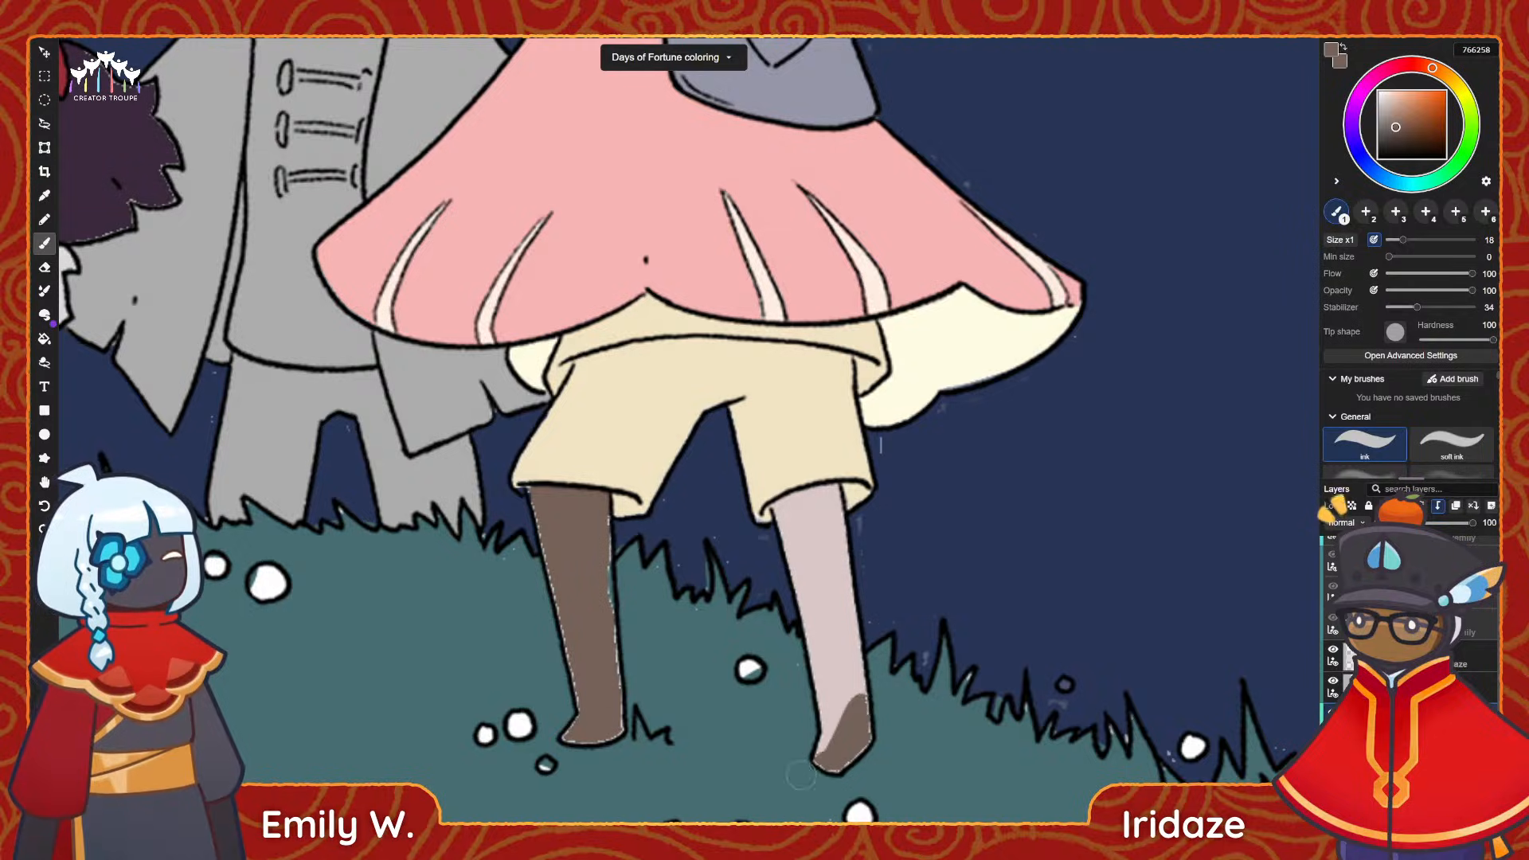
{"action": "mouse_move", "coordinate": [800, 774]}
{"action": "left_mouse_down"}
{"action": "mouse_move", "coordinate": [844, 669]}
{"action": "mouse_move", "coordinate": [905, 612]}
{"action": "mouse_move", "coordinate": [778, 579]}
{"action": "mouse_move", "coordinate": [828, 548]}
{"action": "mouse_move", "coordinate": [796, 532]}
{"action": "mouse_move", "coordinate": [820, 517]}
{"action": "mouse_move", "coordinate": [830, 546]}
{"action": "mouse_move", "coordinate": [783, 513]}
{"action": "mouse_move", "coordinate": [833, 493]}
{"action": "left_mouse_up"}
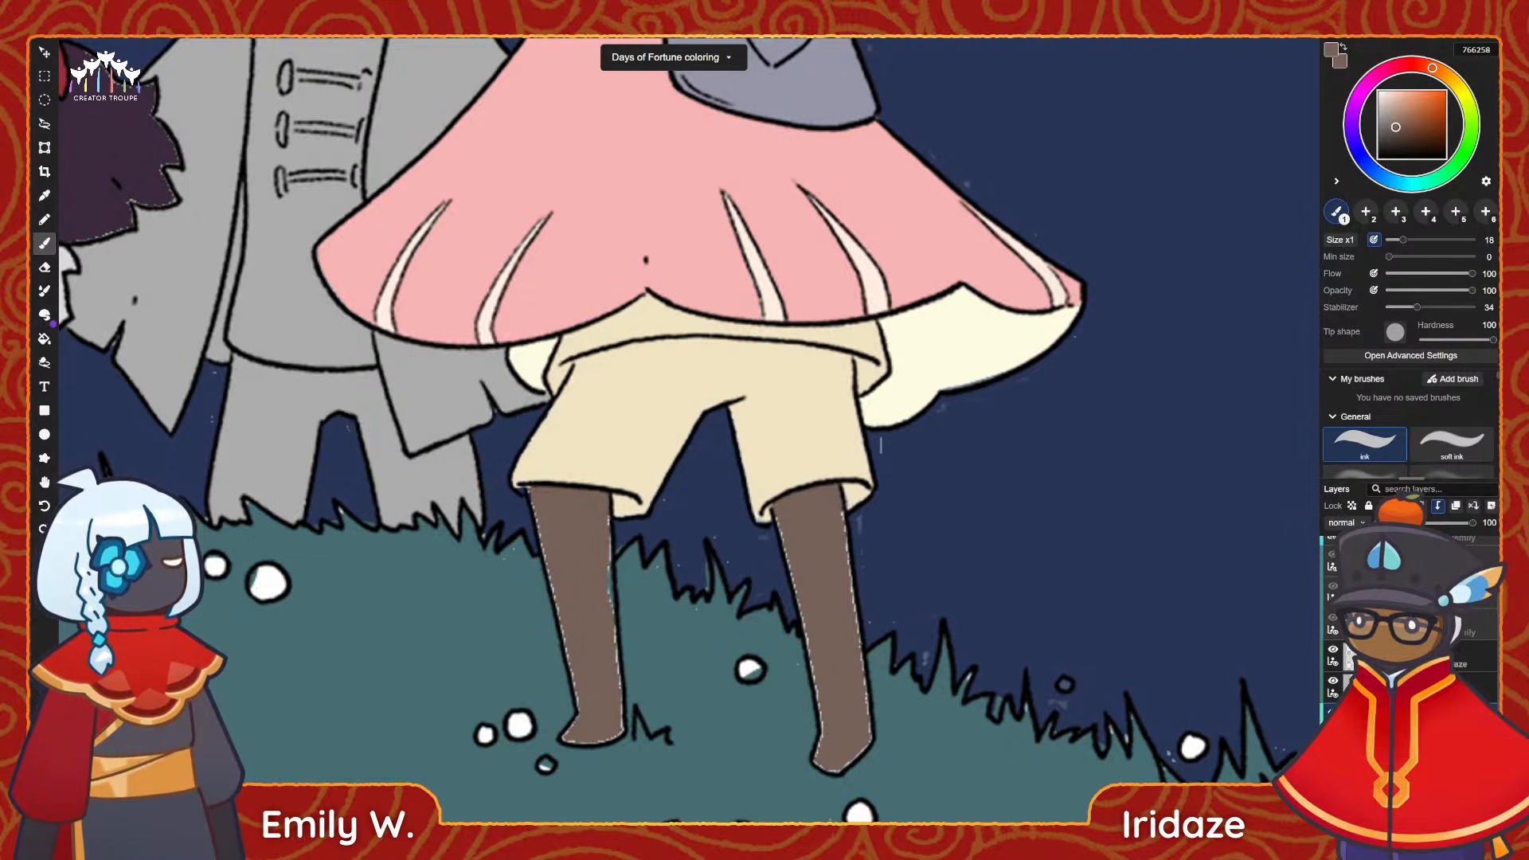
Cover the stray pixels along both legs' edges with off-white eee6e3.
{"action": "scroll", "coordinate": [1410, 622], "scroll_direction": "down", "scroll_amount": 2}
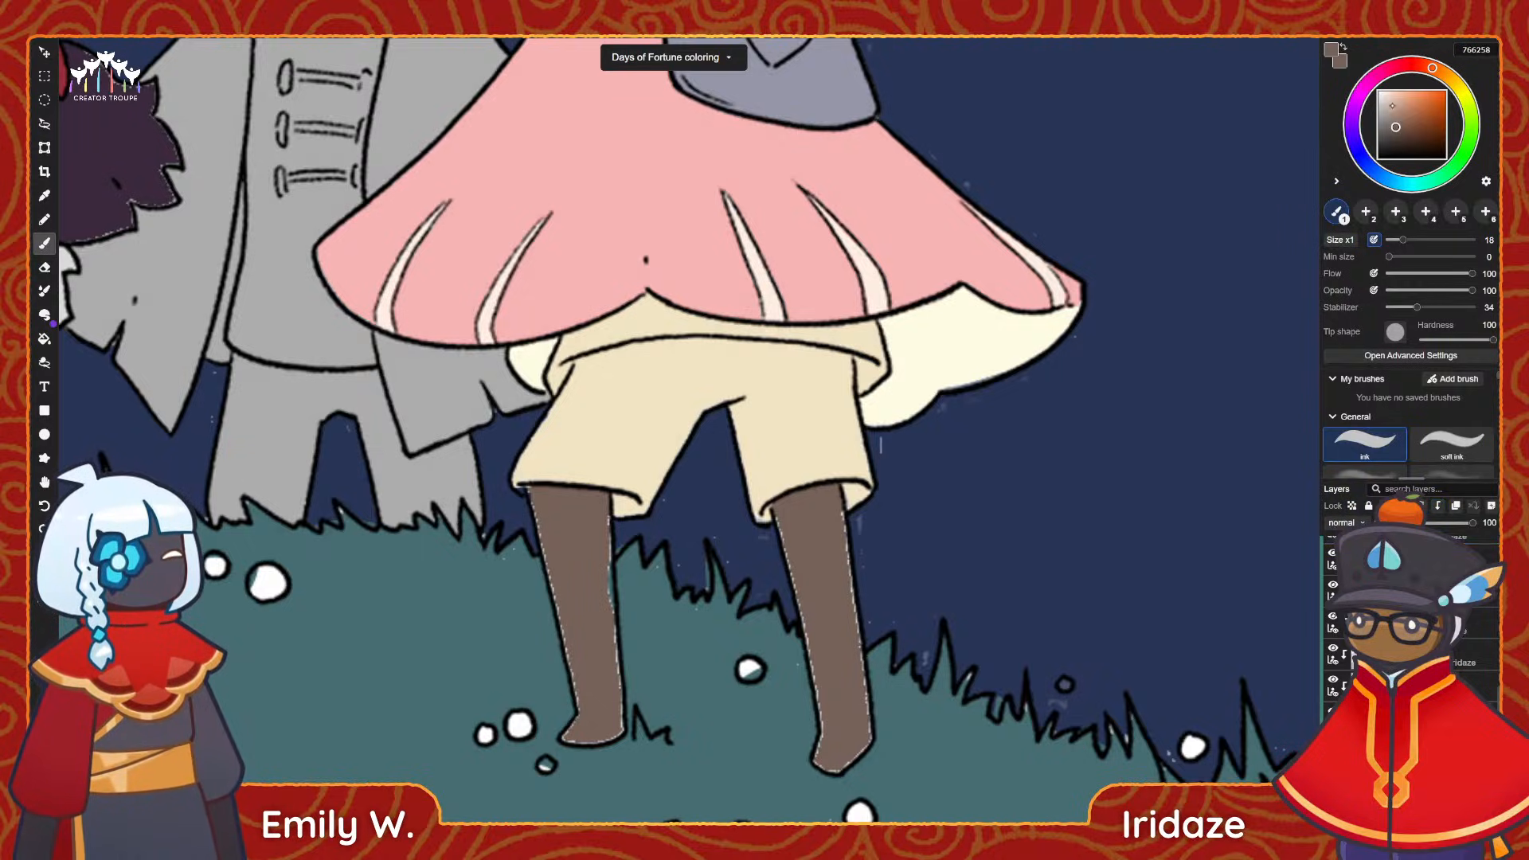
{"action": "left_click_drag", "start_coordinate": [1384, 99], "coordinate": [1381, 95]}
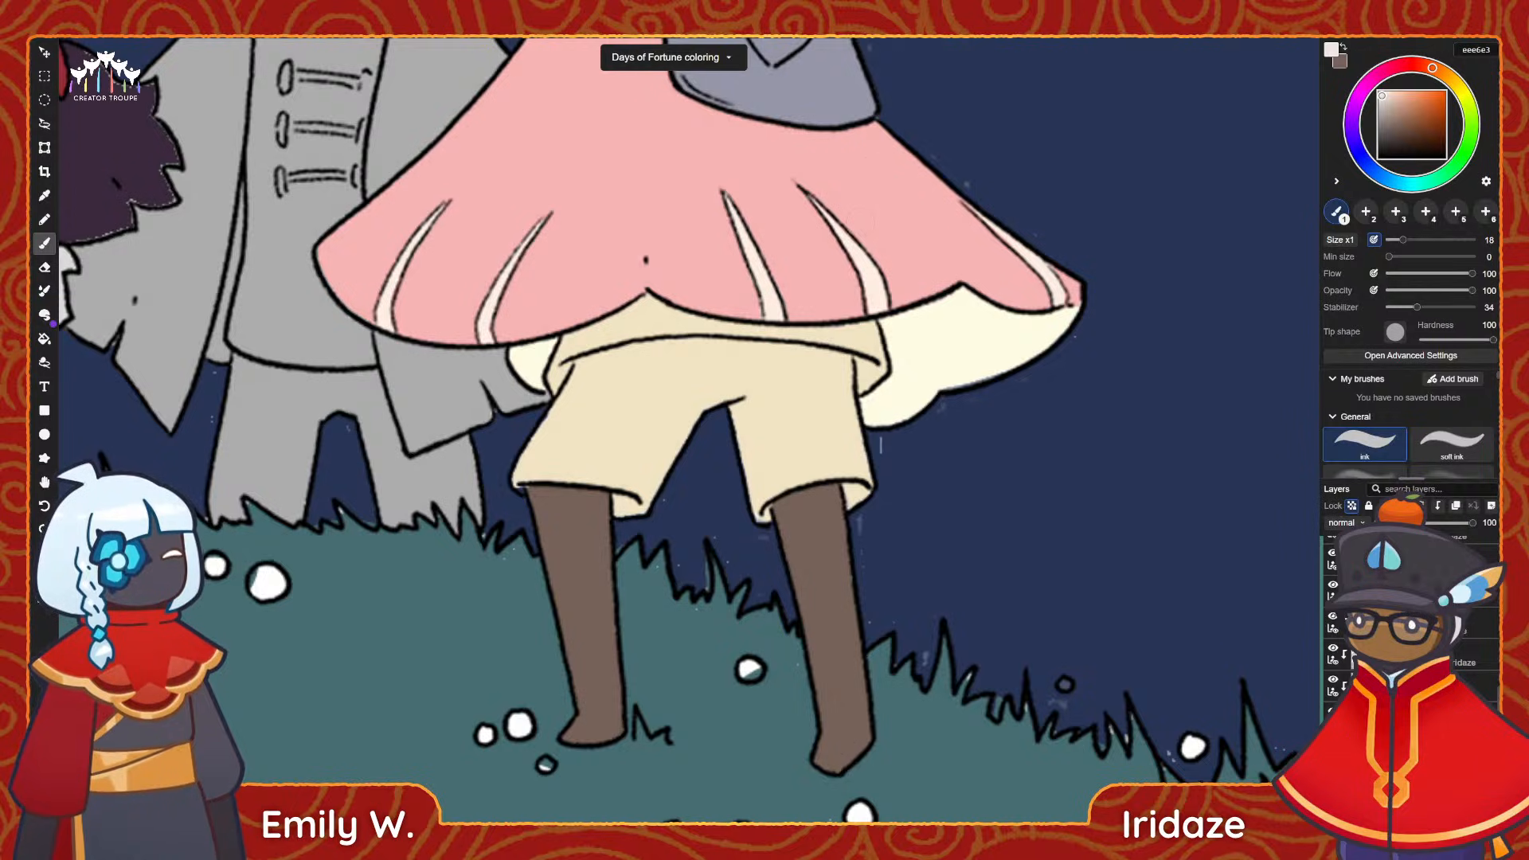
{"action": "scroll", "coordinate": [859, 317], "scroll_direction": "down", "scroll_amount": 3, "text": "alt"}
{"action": "left_click_drag", "start_coordinate": [858, 321], "coordinate": [832, 582]}
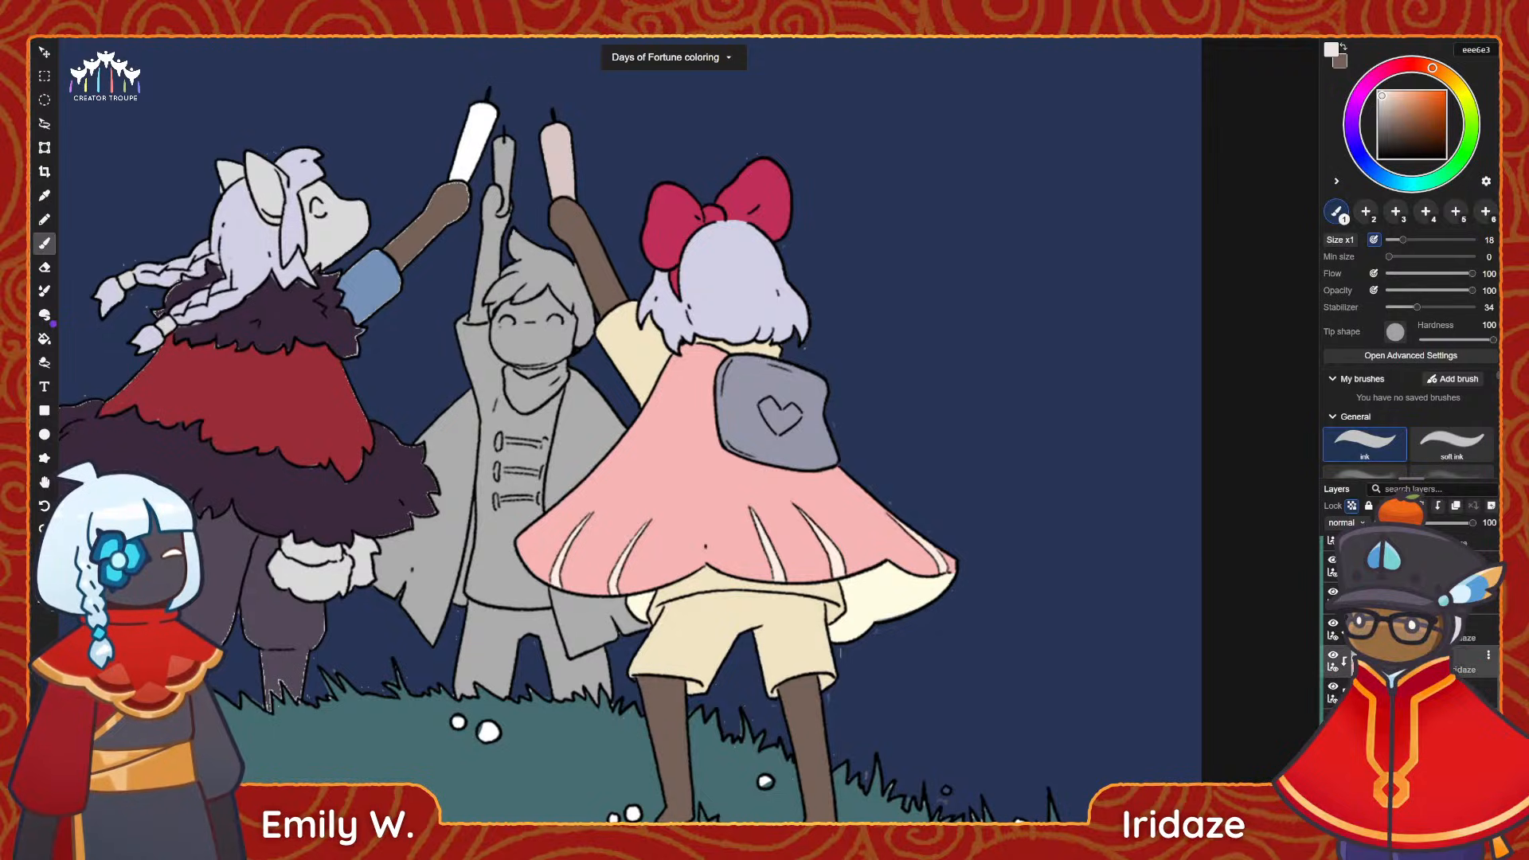
Select the pink cape's colour layer and set up the soft brush at size 67 with pressure-controlled opacity.
{"action": "left_click", "coordinate": [1353, 661]}
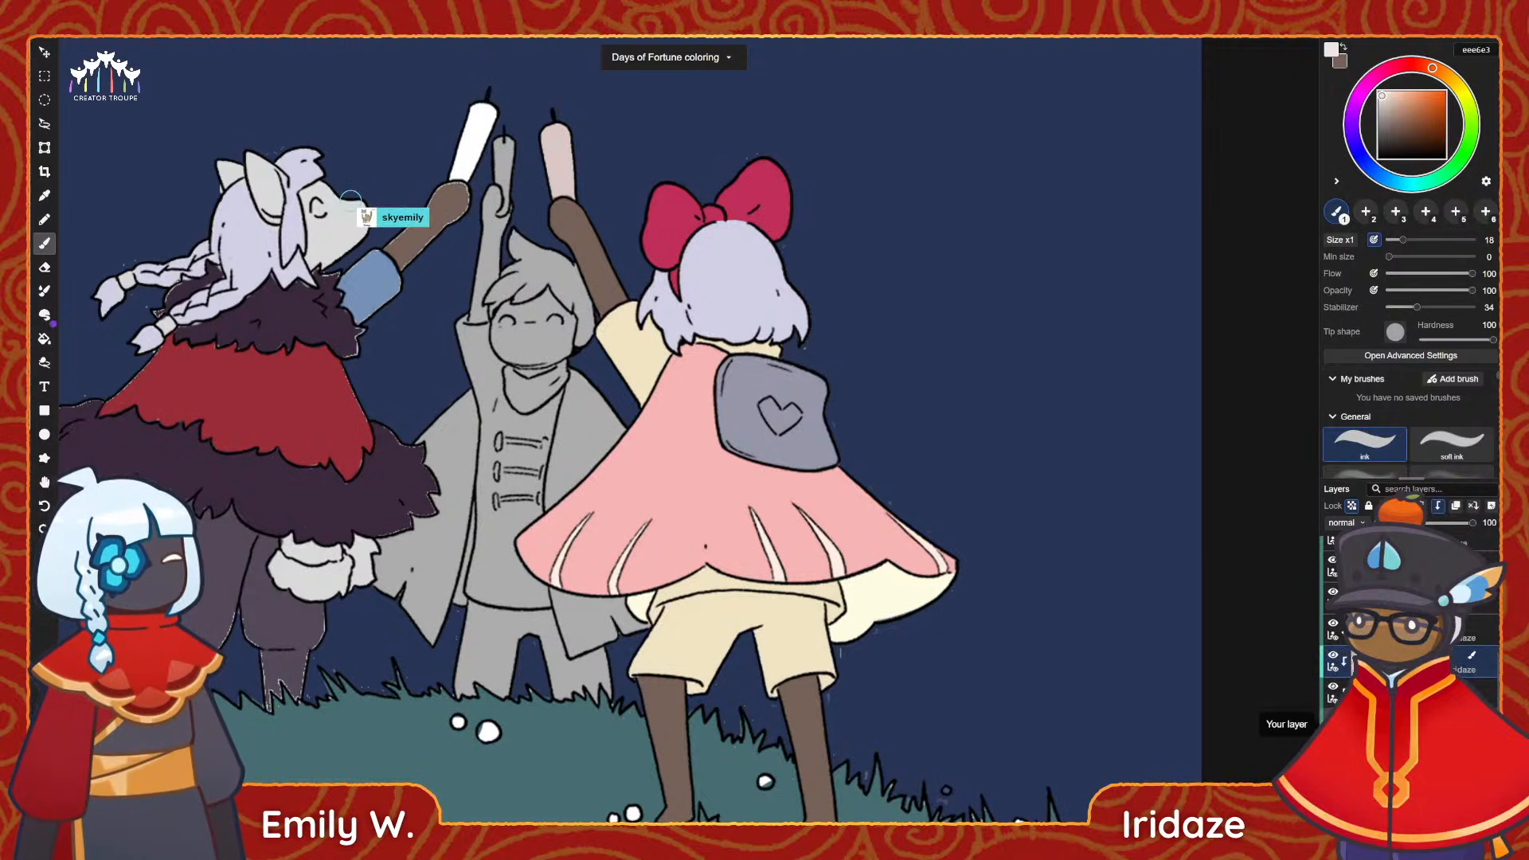
{"action": "scroll", "coordinate": [1325, 723], "scroll_direction": "down", "scroll_amount": 5}
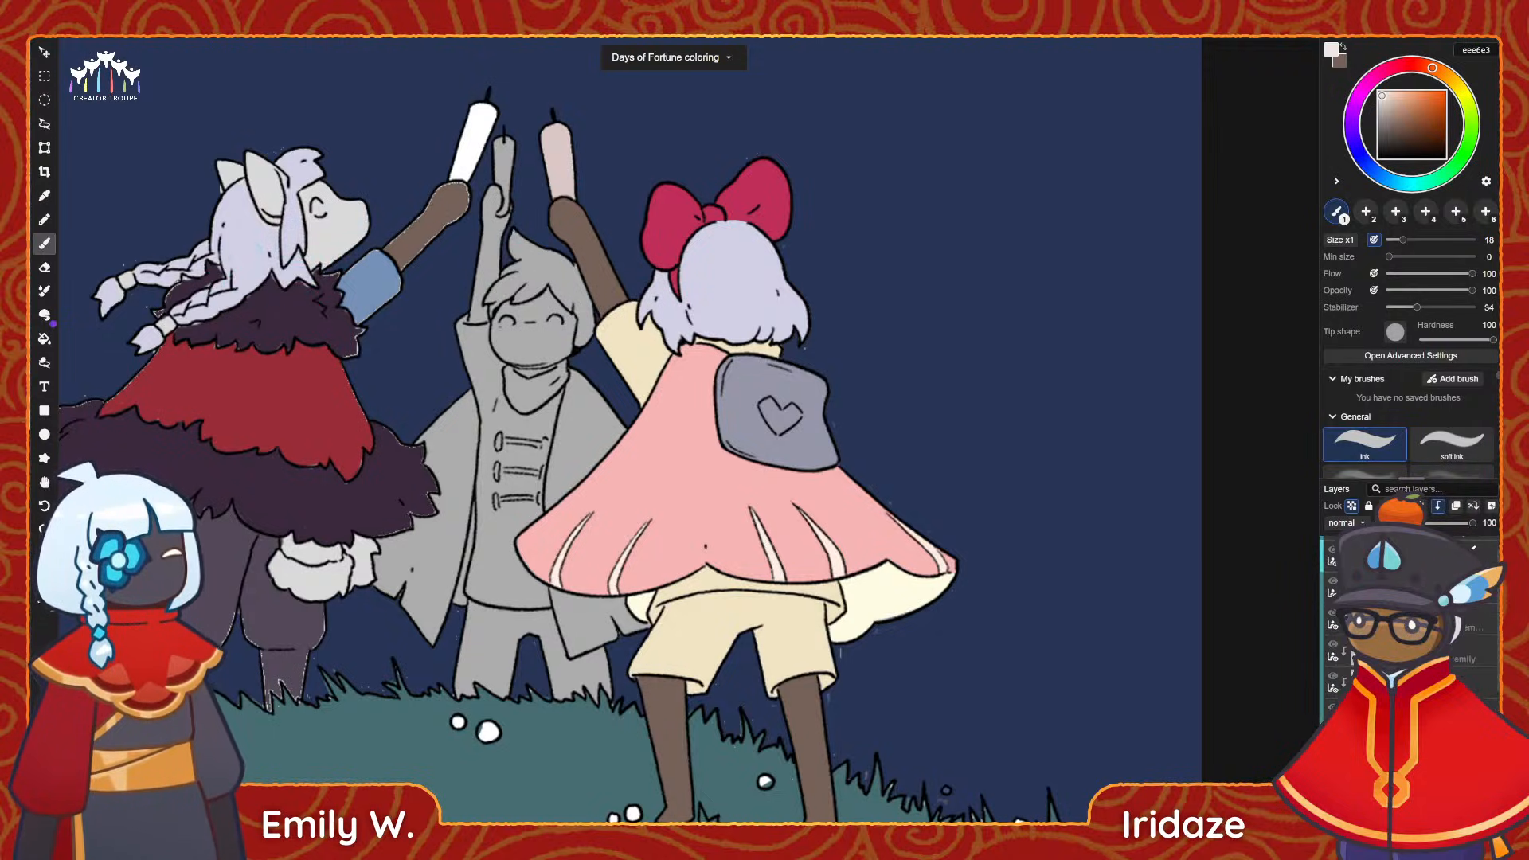
{"action": "scroll", "coordinate": [1354, 661], "scroll_direction": "down", "scroll_amount": 2}
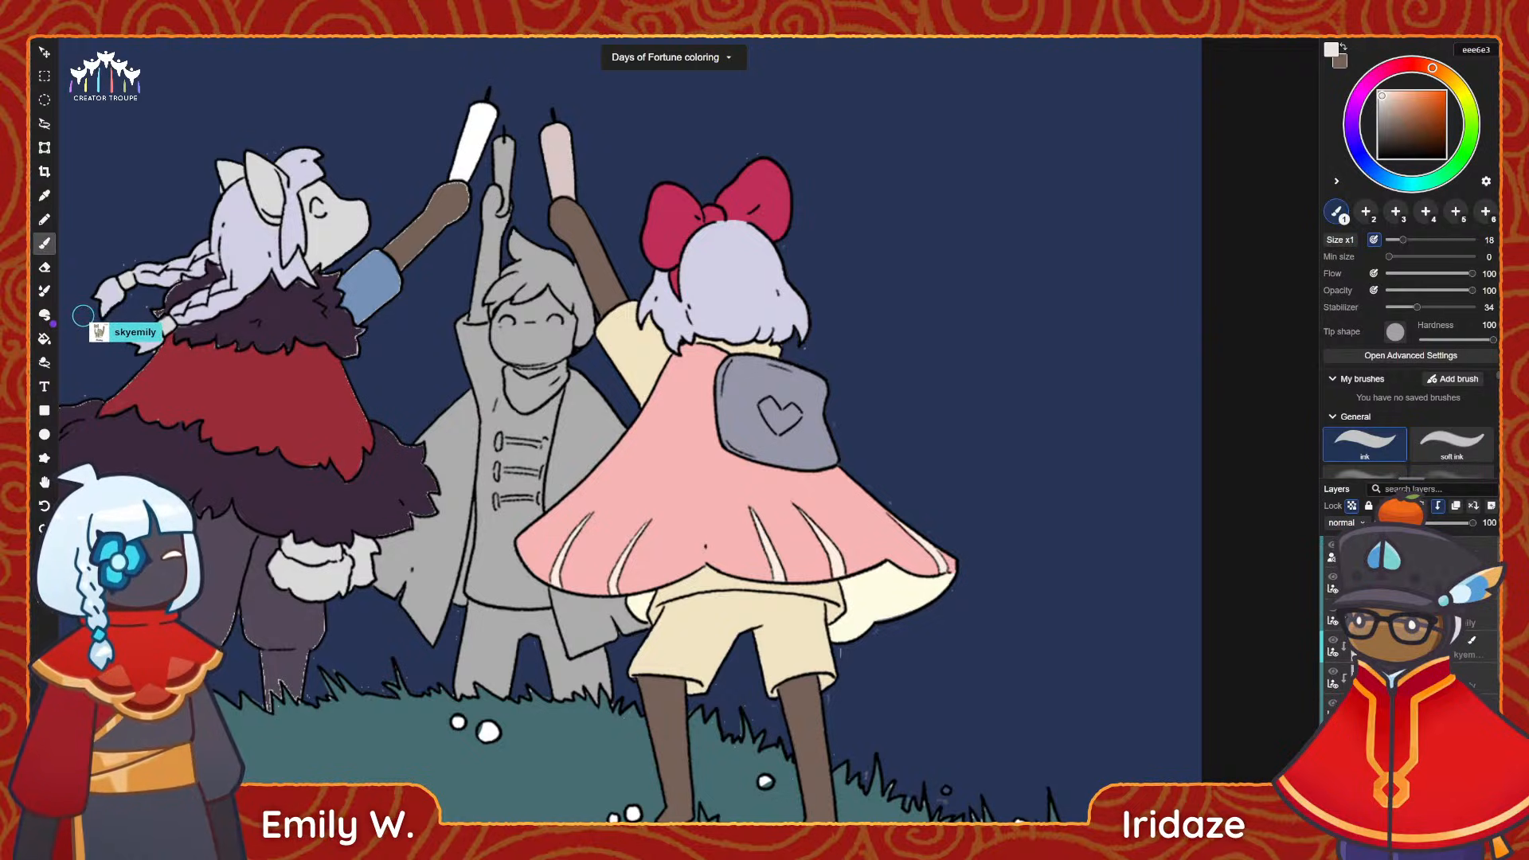
{"action": "scroll", "coordinate": [1354, 661], "scroll_direction": "down", "scroll_amount": 4}
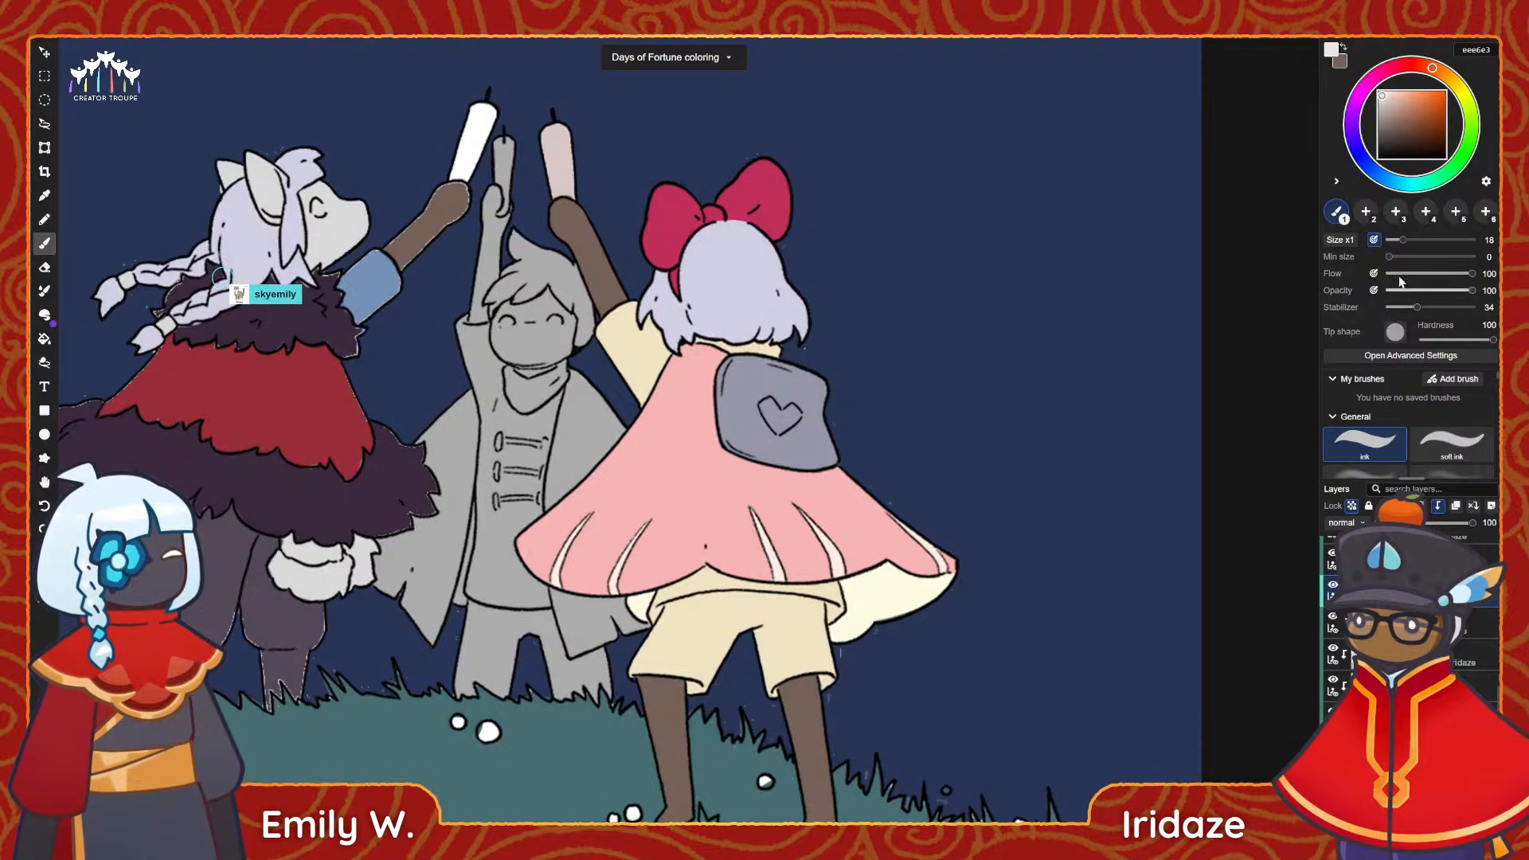
{"action": "scroll", "coordinate": [1365, 422], "scroll_direction": "down", "scroll_amount": 2}
{"action": "left_click", "coordinate": [1367, 413]}
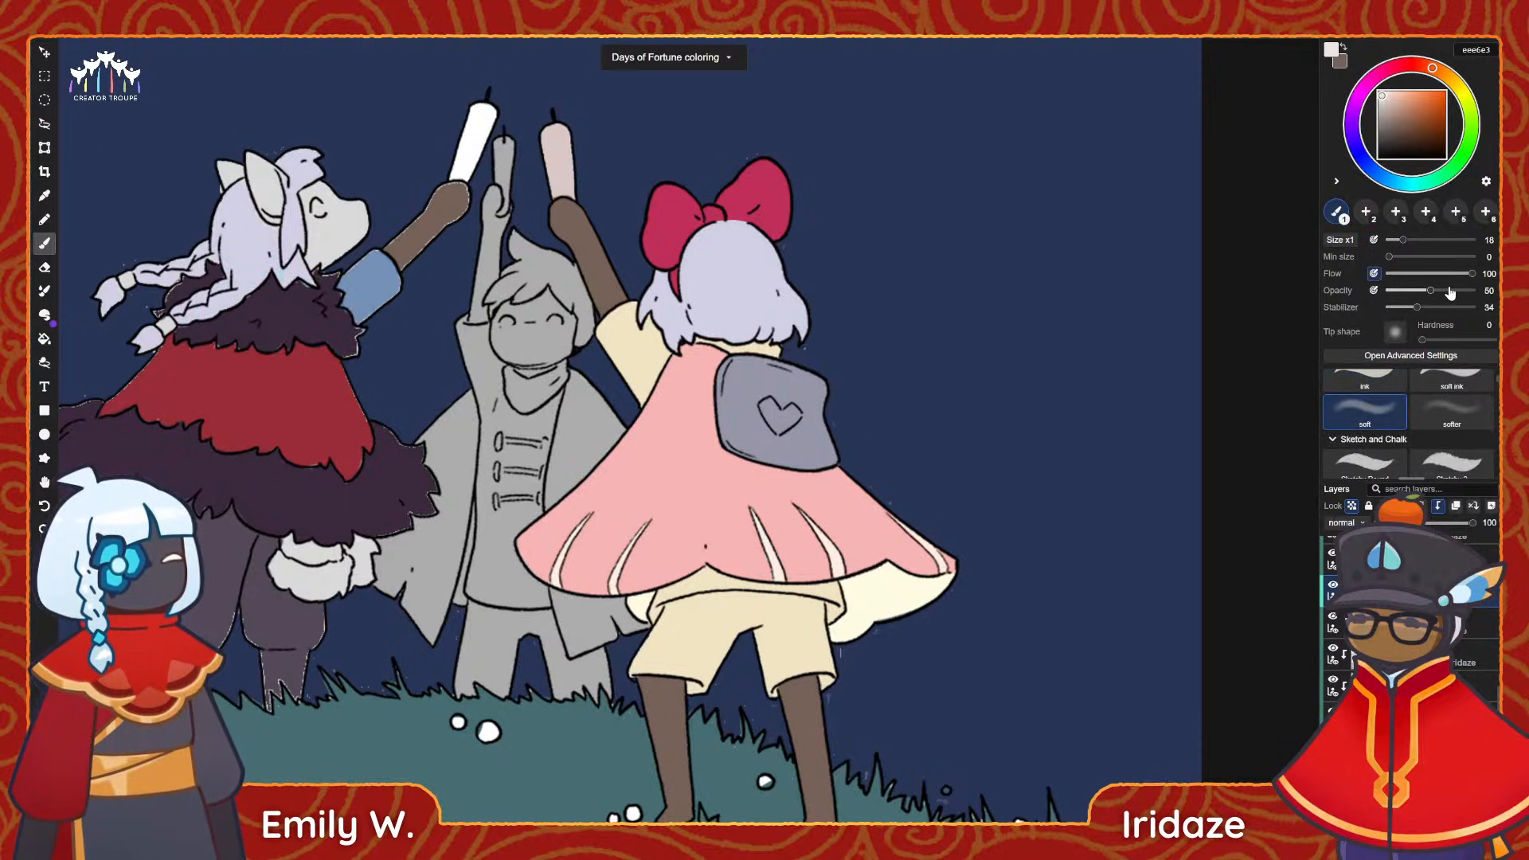
{"action": "left_click", "coordinate": [1374, 290]}
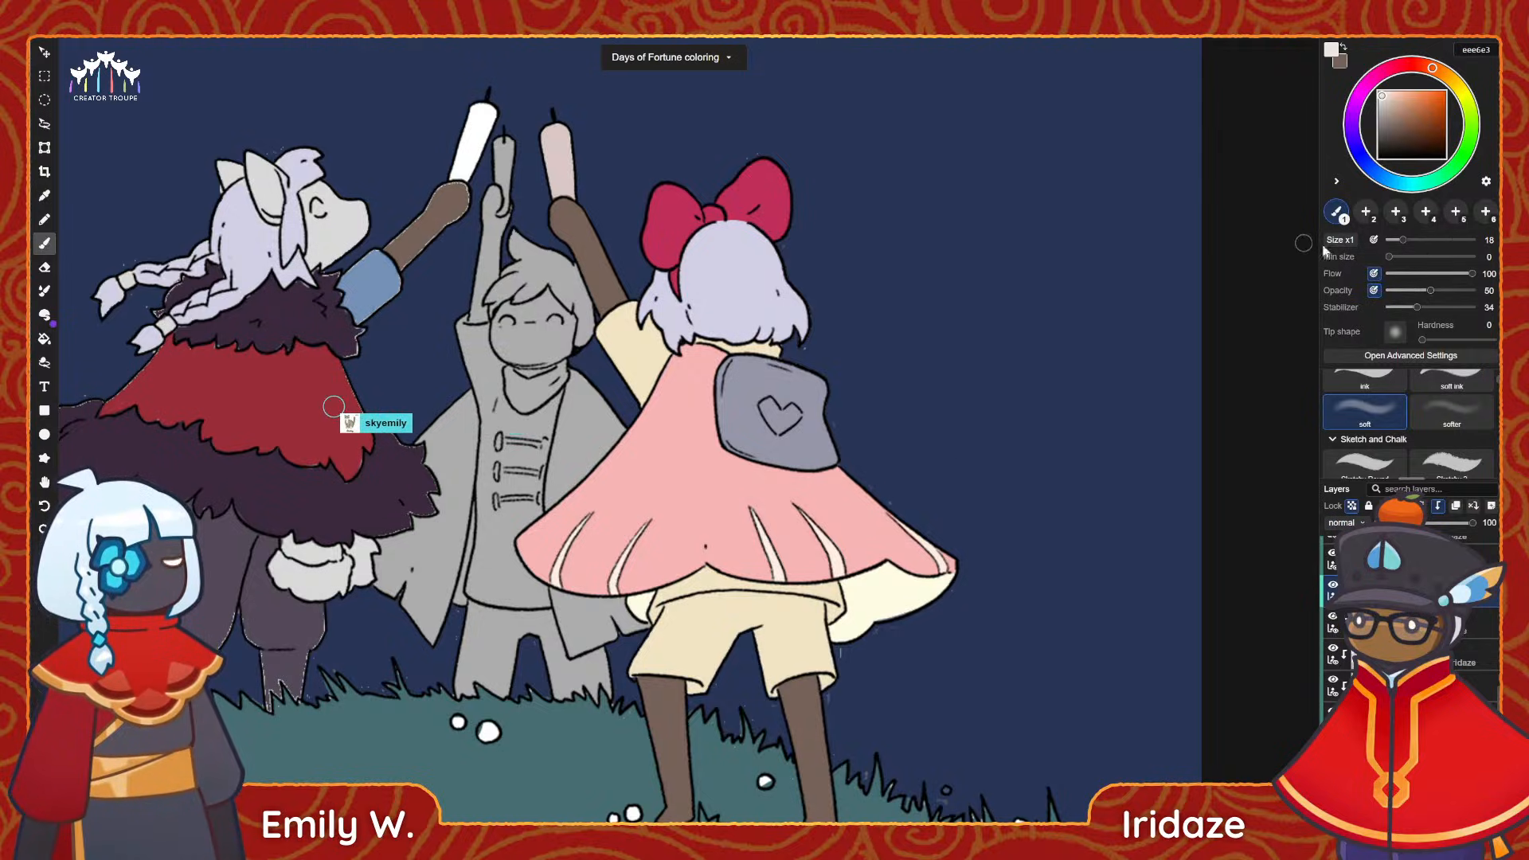
{"action": "left_click", "coordinate": [1436, 238]}
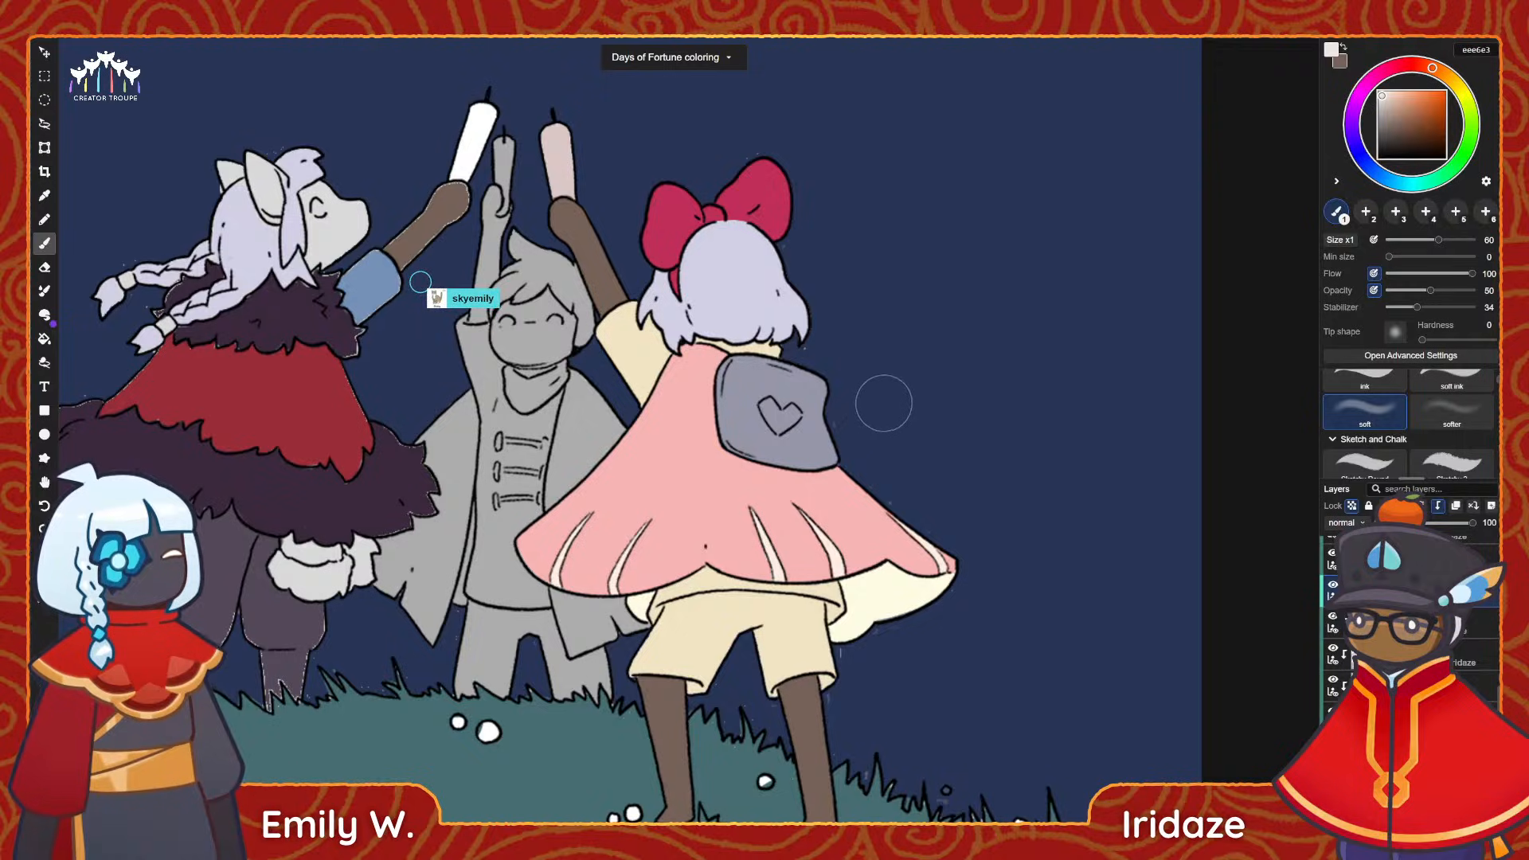
{"action": "left_click", "coordinate": [1443, 240]}
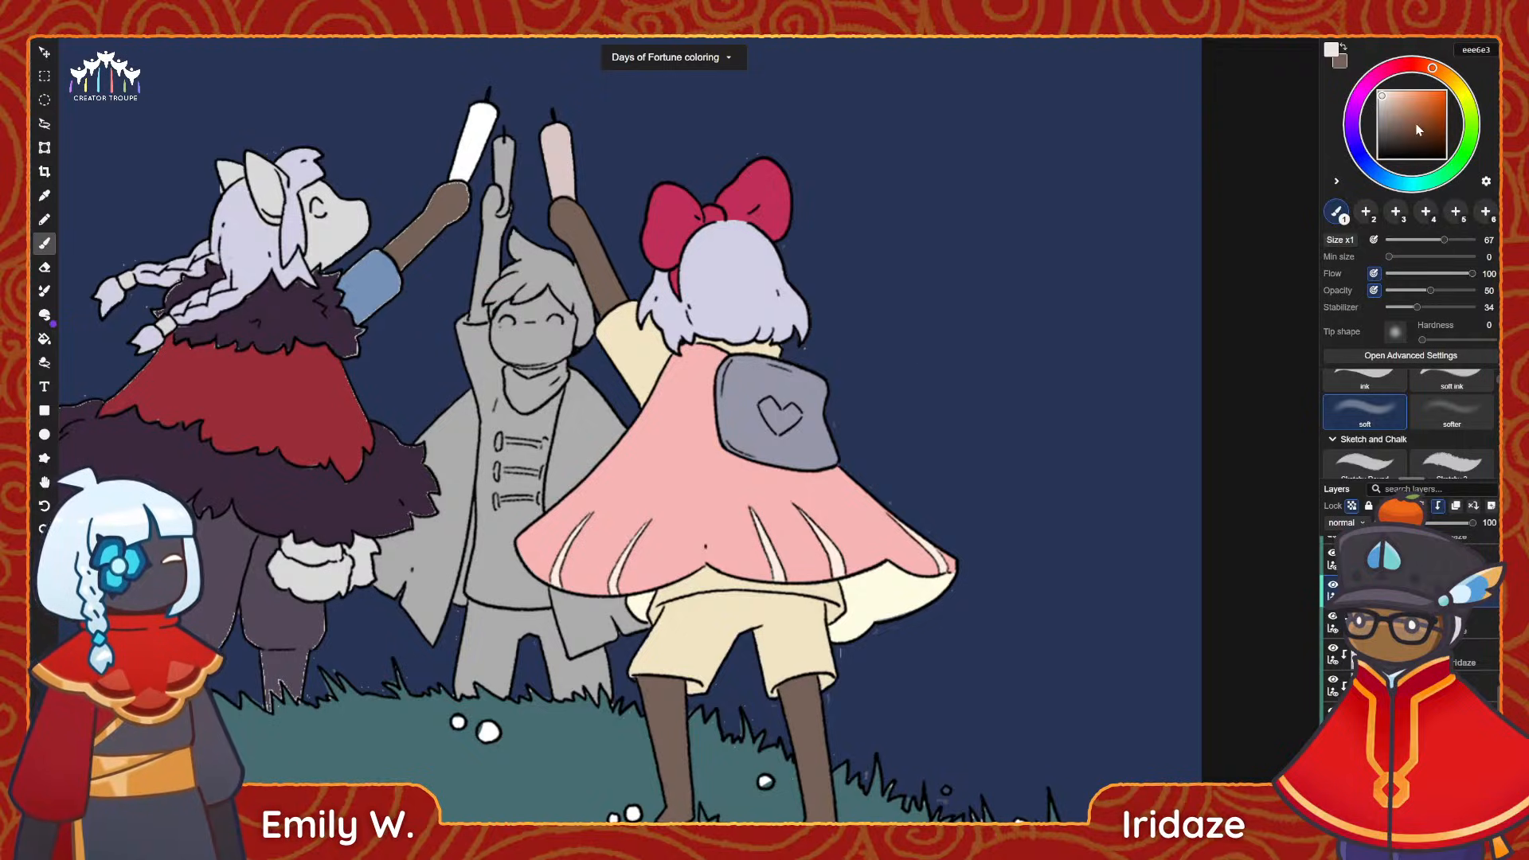
Choose peach ffdca8 and softly tint the upper and left parts of the pink cape.
{"action": "left_click", "coordinate": [1402, 98]}
{"action": "left_click", "coordinate": [1402, 94]}
{"action": "left_click", "coordinate": [1447, 77]}
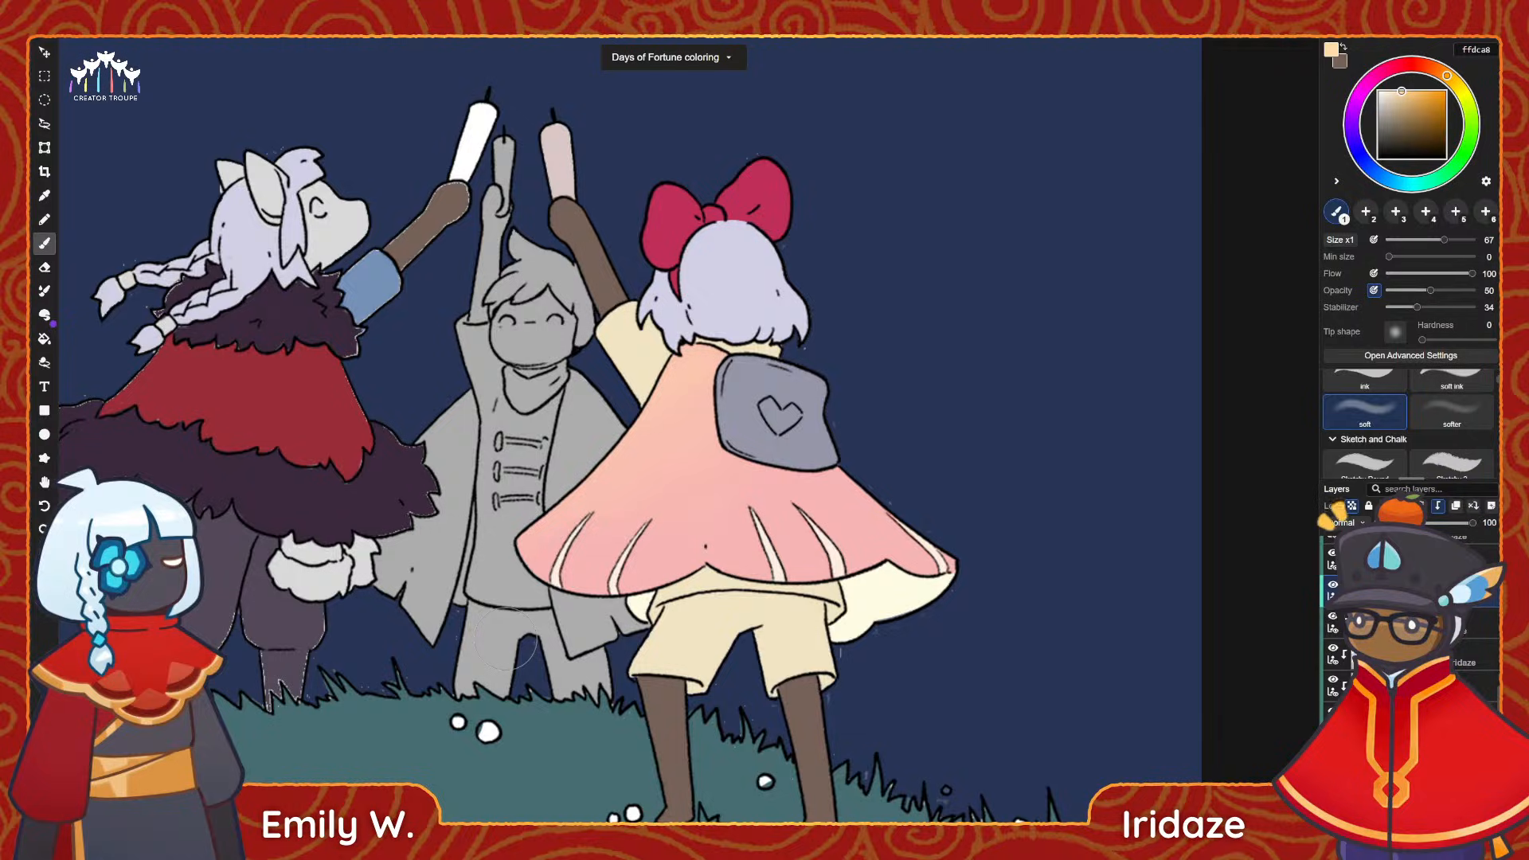
Choose purple bf86ff and softly tint the lower right part of the pink cape.
{"action": "mouse_move", "coordinate": [1360, 101]}
{"action": "left_mouse_down"}
{"action": "mouse_move", "coordinate": [1352, 125]}
{"action": "mouse_move", "coordinate": [1410, 91]}
{"action": "left_mouse_up"}
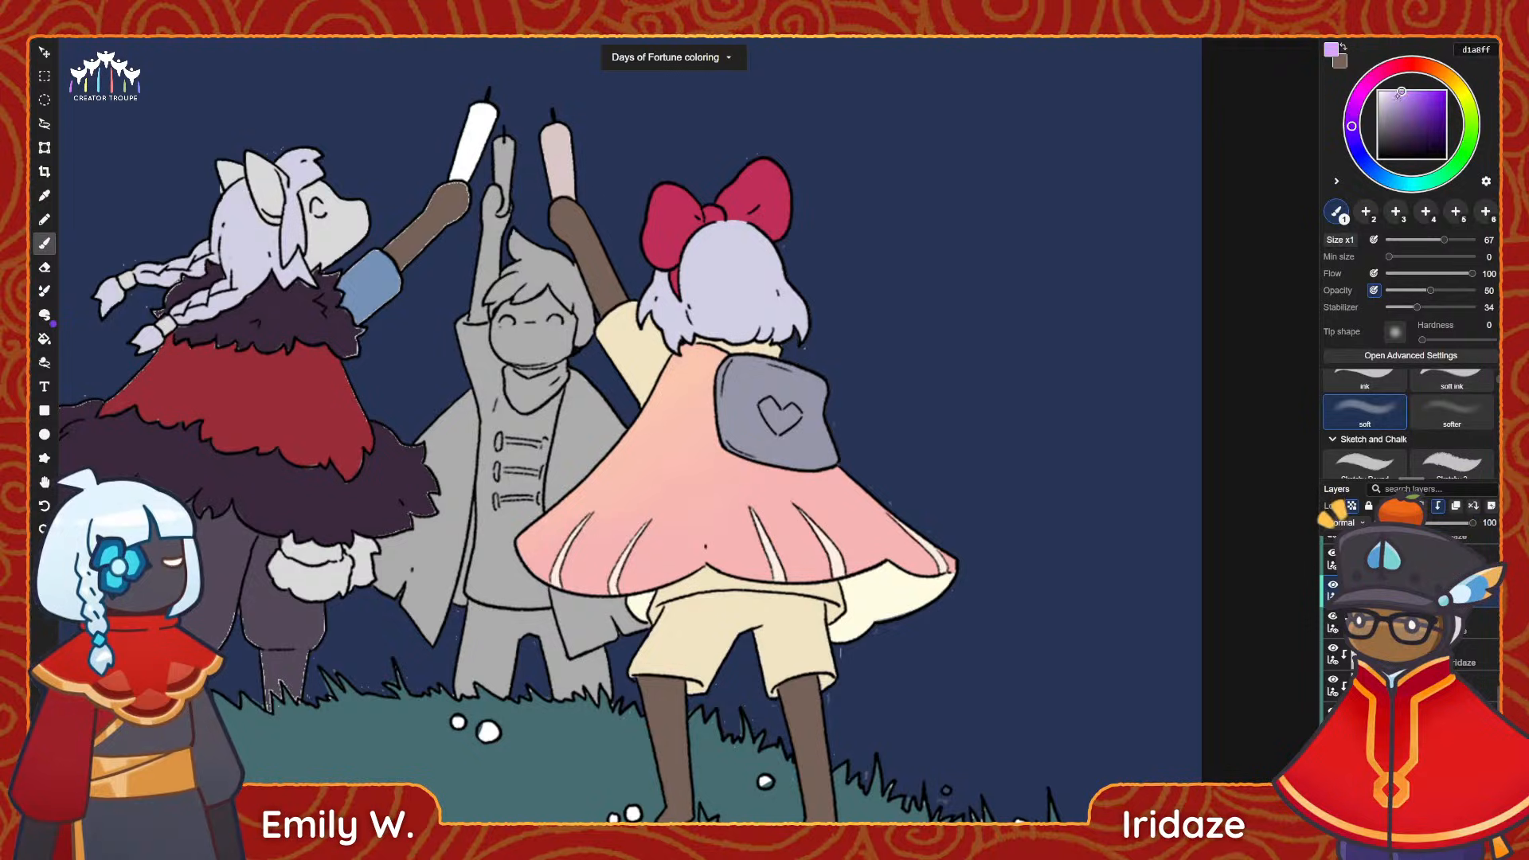
{"action": "left_click_drag", "start_coordinate": [881, 488], "coordinate": [999, 591]}
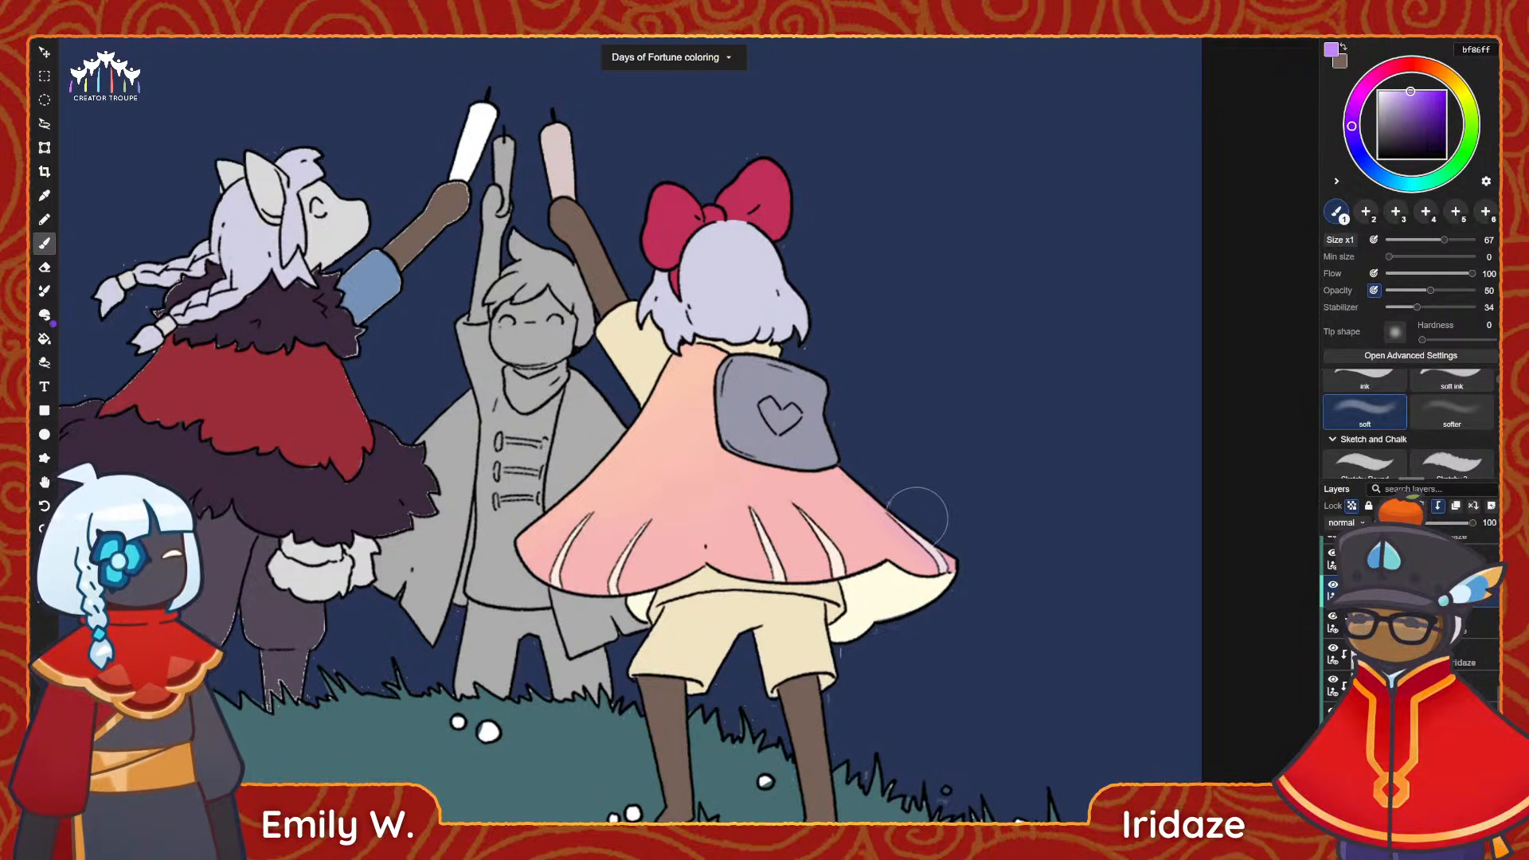
{"action": "mouse_move", "coordinate": [865, 456]}
{"action": "left_mouse_down"}
{"action": "mouse_move", "coordinate": [932, 619]}
{"action": "mouse_move", "coordinate": [912, 579]}
{"action": "left_mouse_up"}
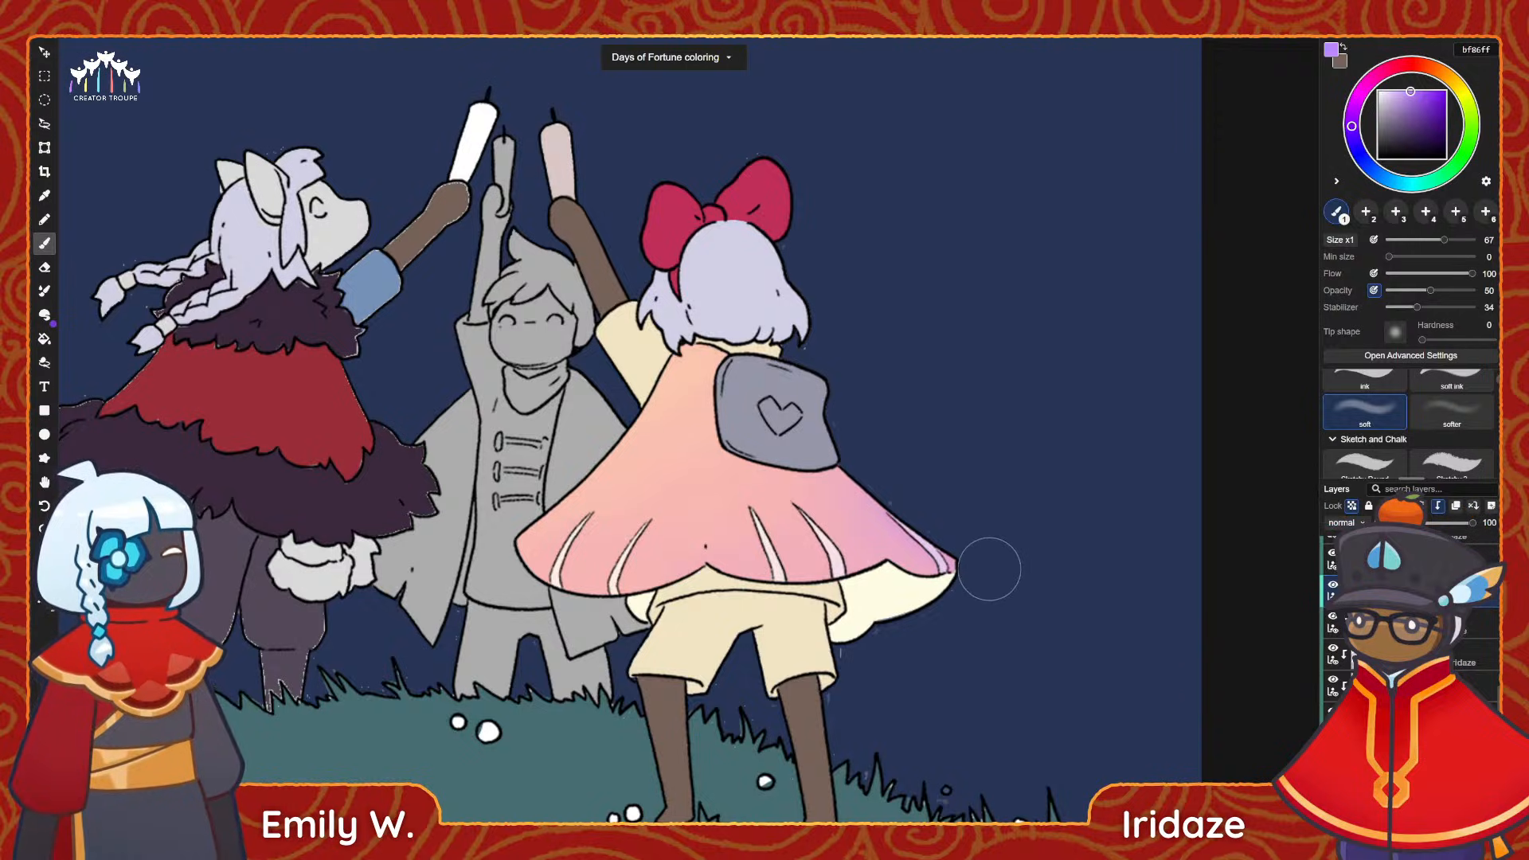
{"action": "scroll", "coordinate": [971, 360], "scroll_direction": "down", "scroll_amount": 3, "text": "alt"}
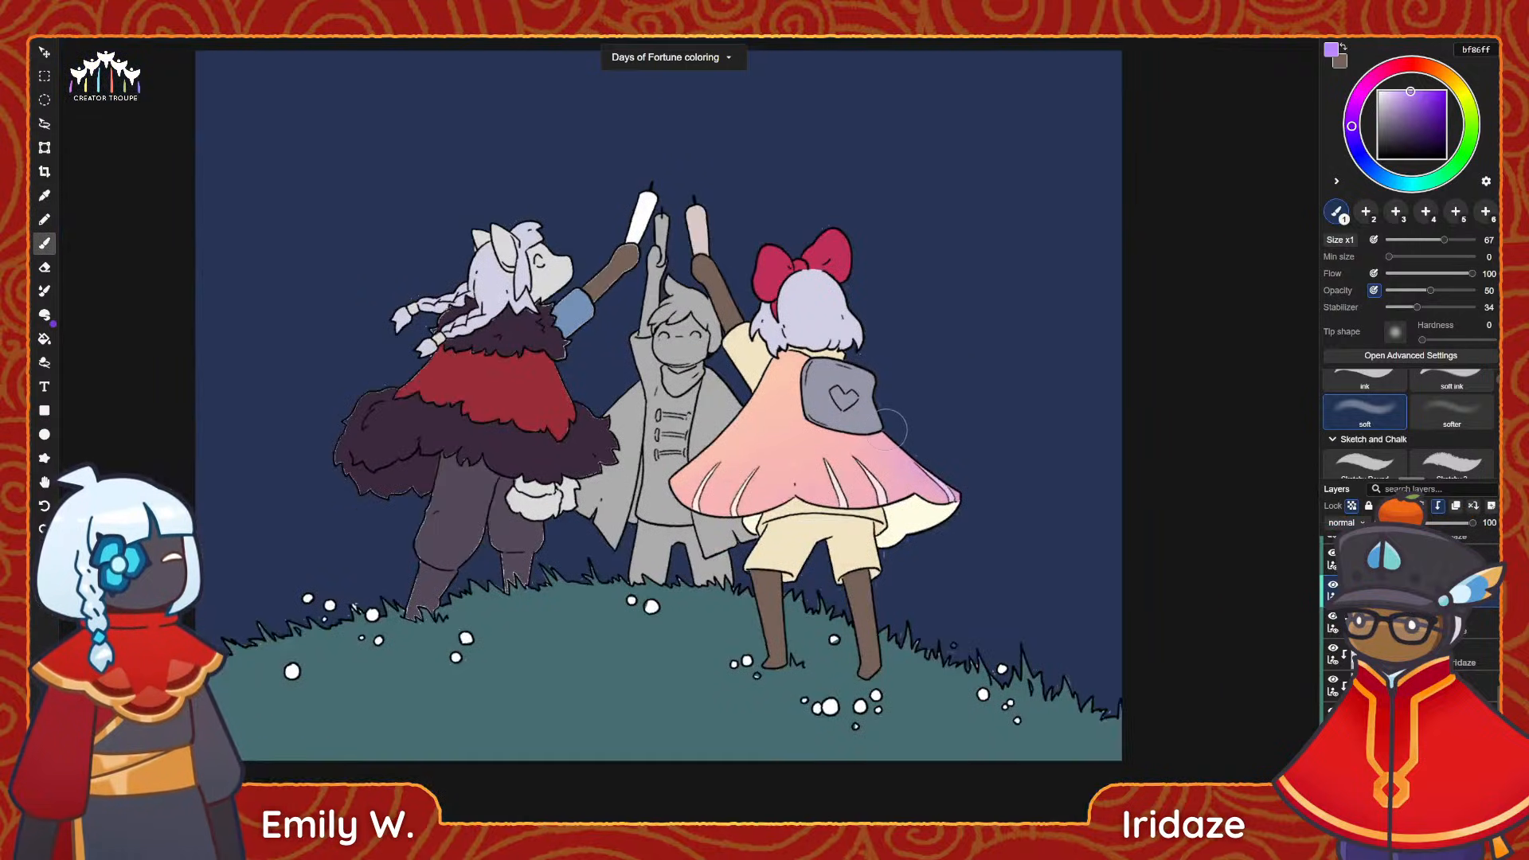
{"action": "scroll", "coordinate": [845, 468], "scroll_direction": "up", "scroll_amount": 2, "text": "alt"}
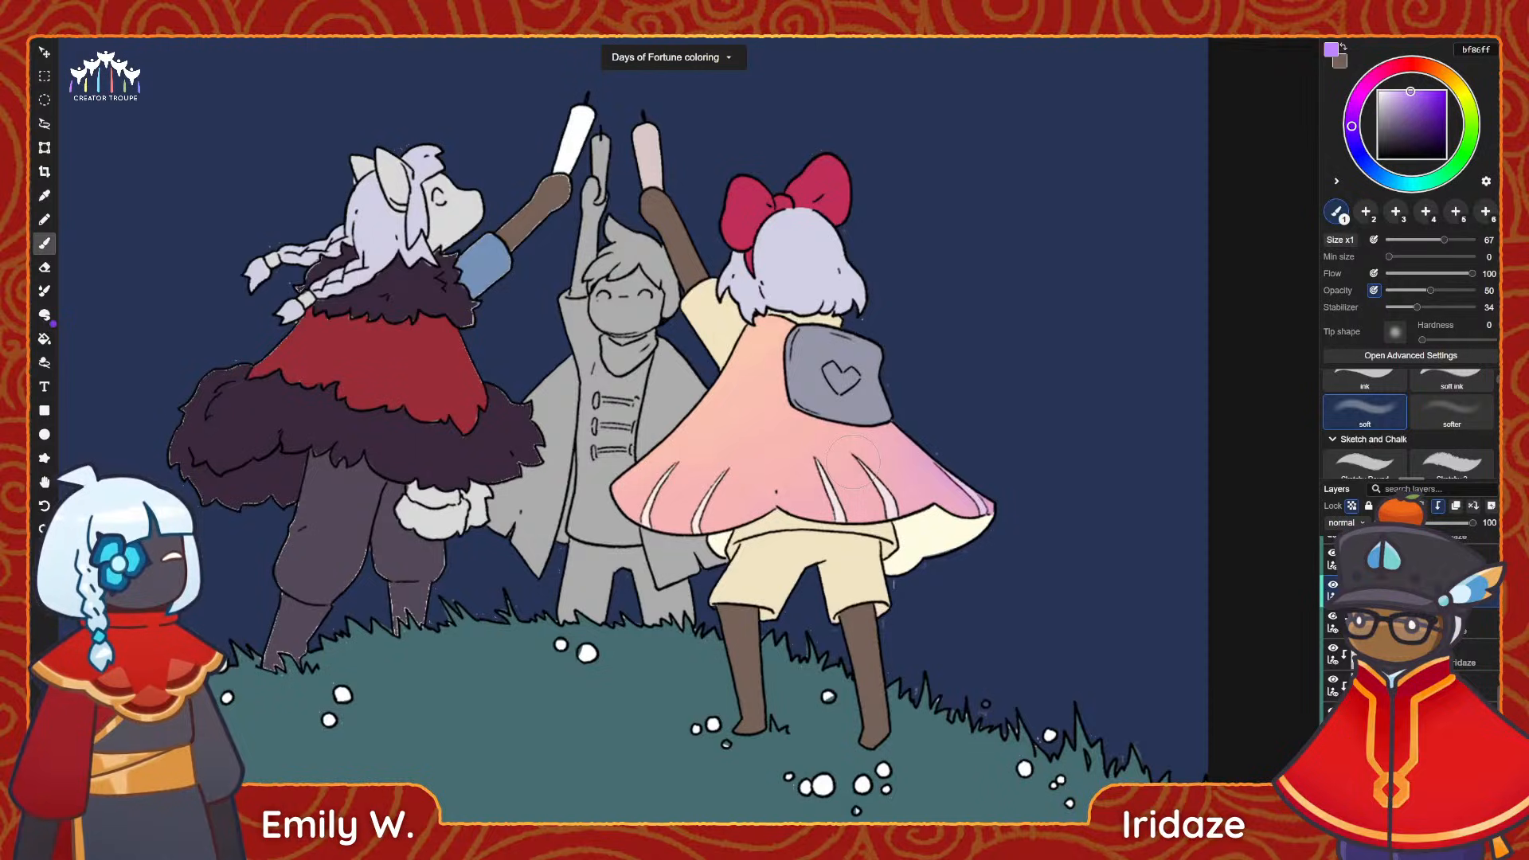
Choose light peach ffd8b8 in place of the sampled hair colour and softly tint the lower ends of the bow-wearing character's hair.
{"action": "scroll", "coordinate": [892, 396], "scroll_direction": "up", "scroll_amount": 1, "text": "alt"}
{"action": "scroll", "coordinate": [896, 406], "scroll_direction": "up", "scroll_amount": 2, "text": "alt"}
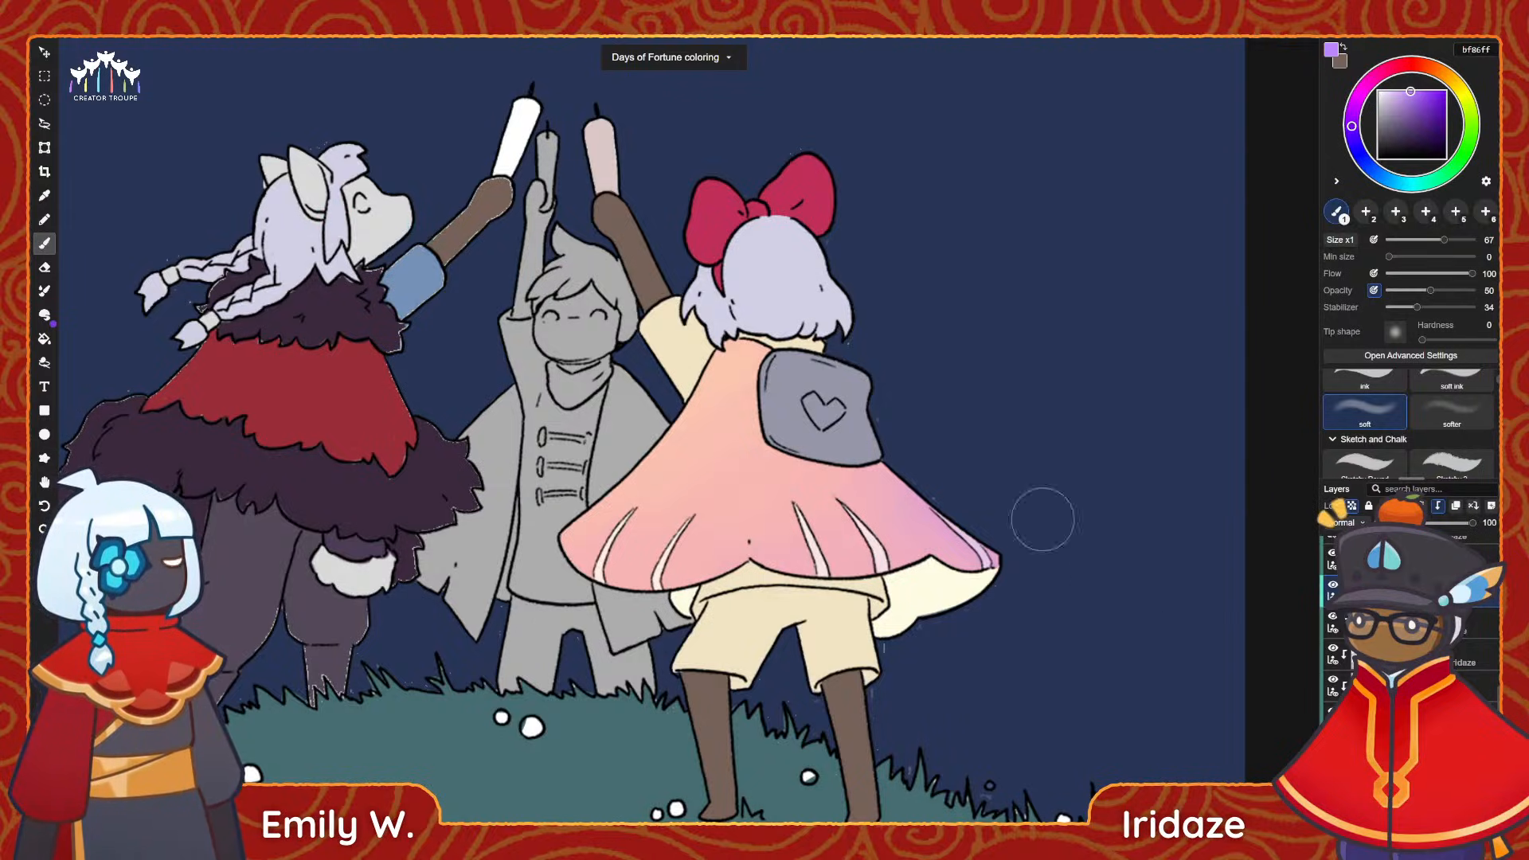
{"action": "scroll", "coordinate": [765, 250], "scroll_direction": "up", "scroll_amount": 3}
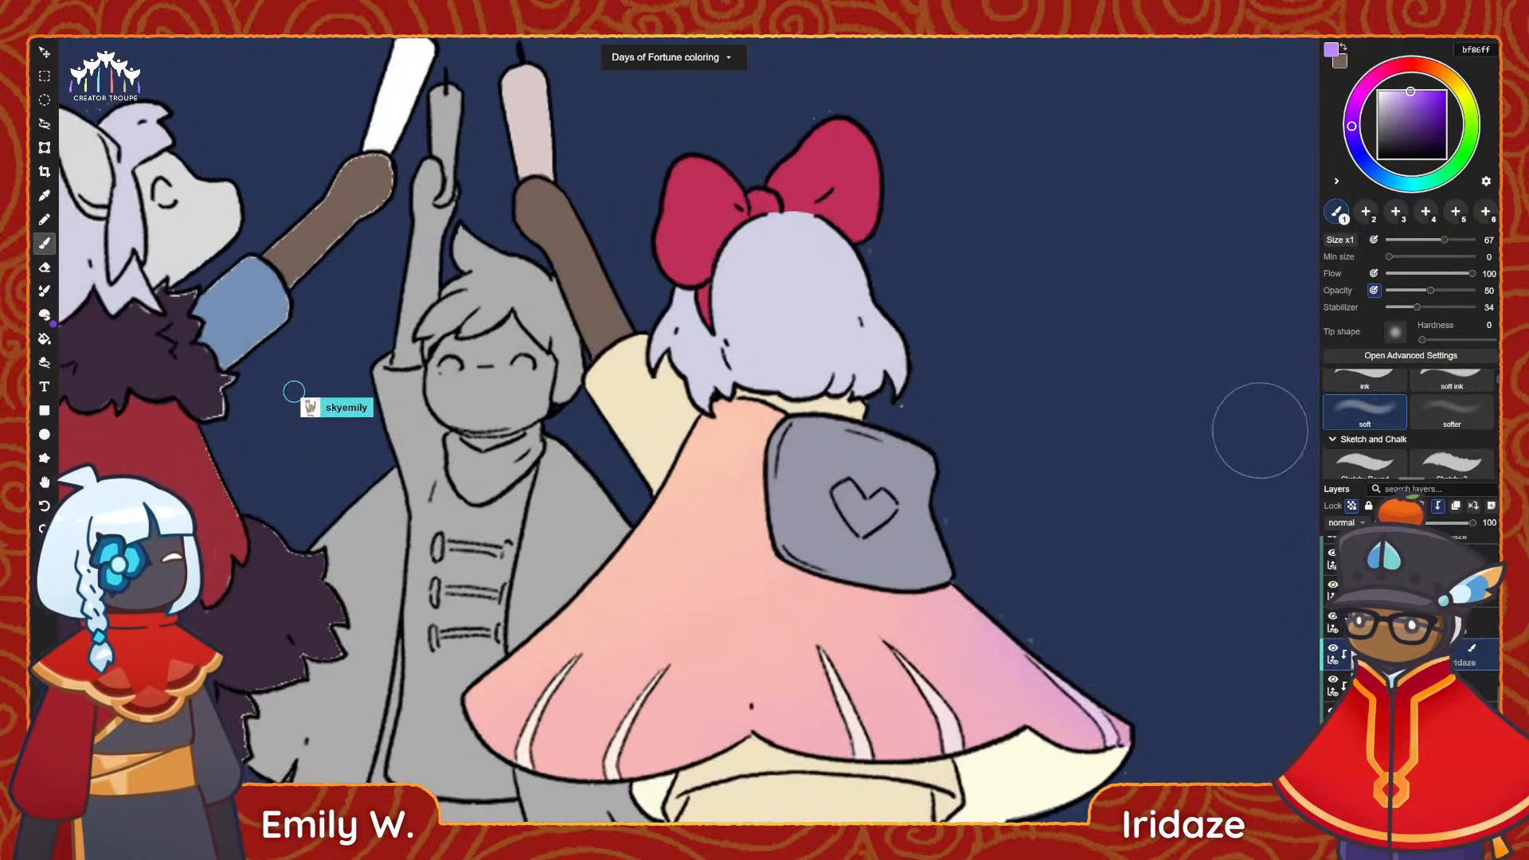
{"action": "left_click", "coordinate": [1439, 71]}
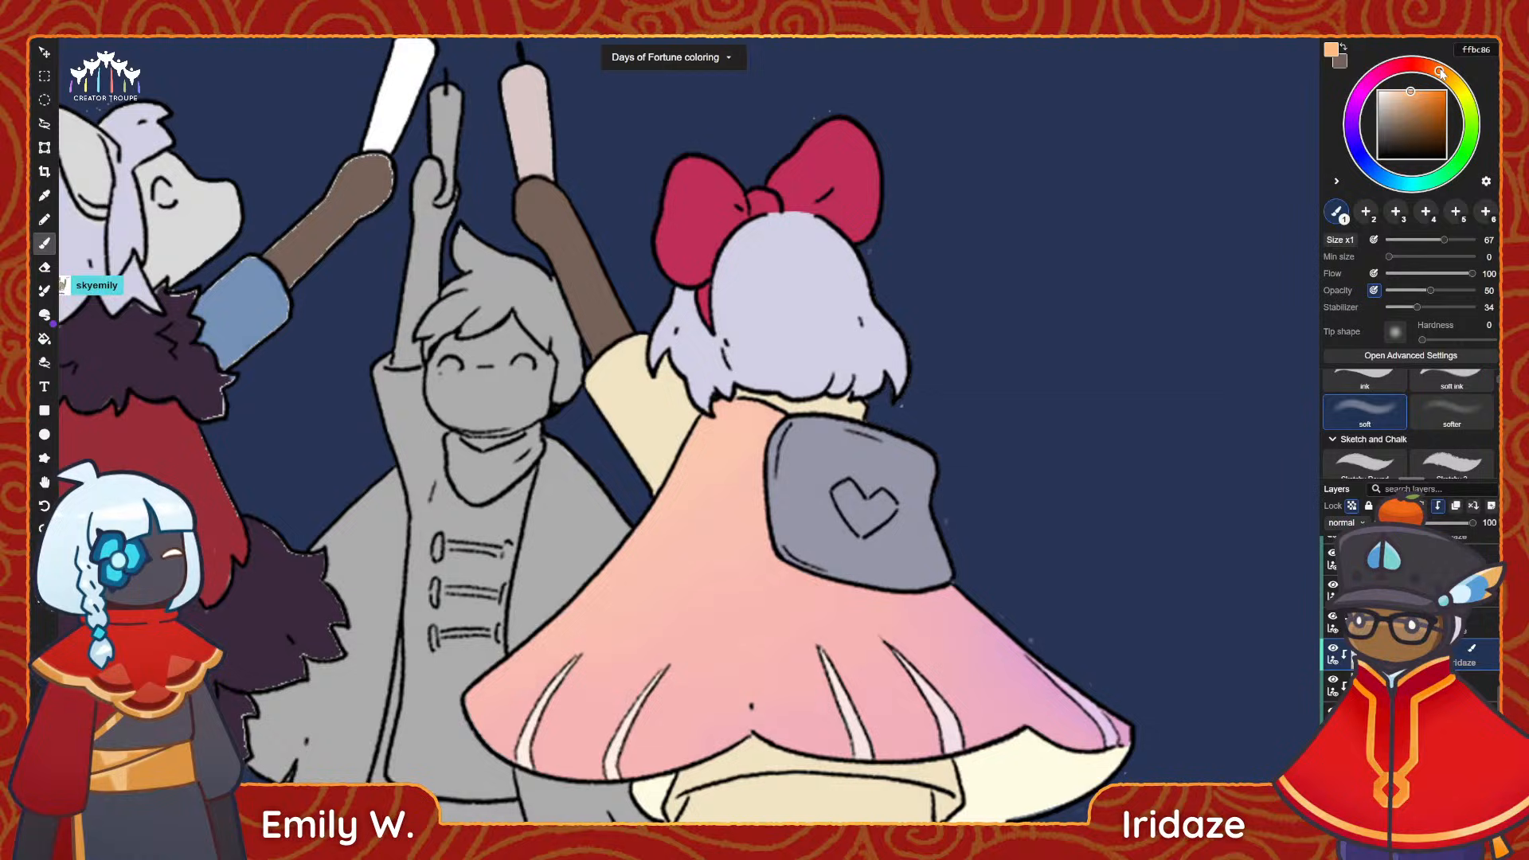
{"action": "left_click", "coordinate": [1395, 91]}
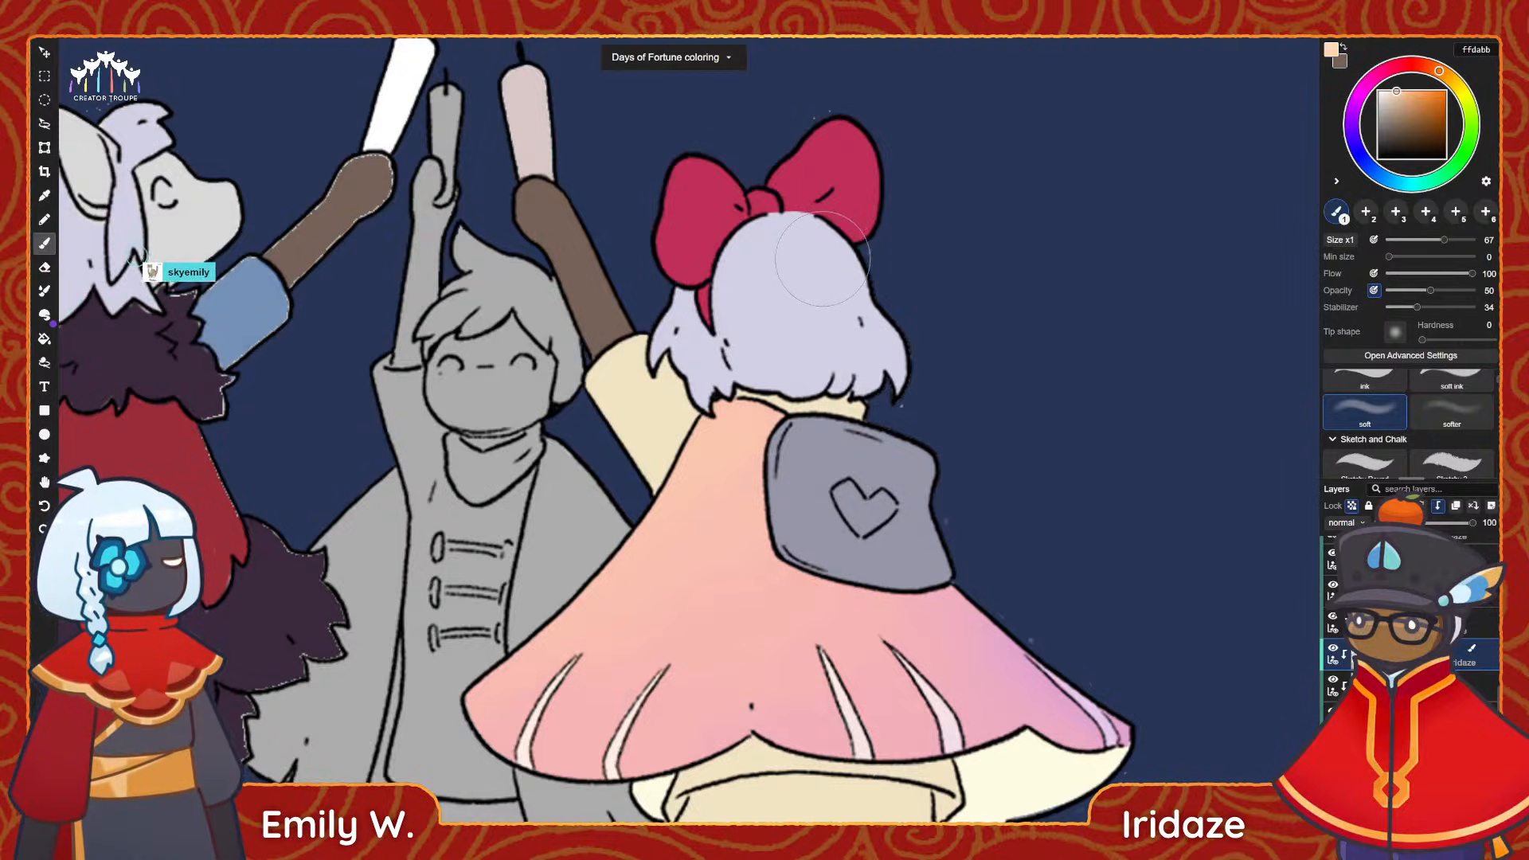
{"action": "key", "text": "i"}
{"action": "left_click", "coordinate": [791, 266]}
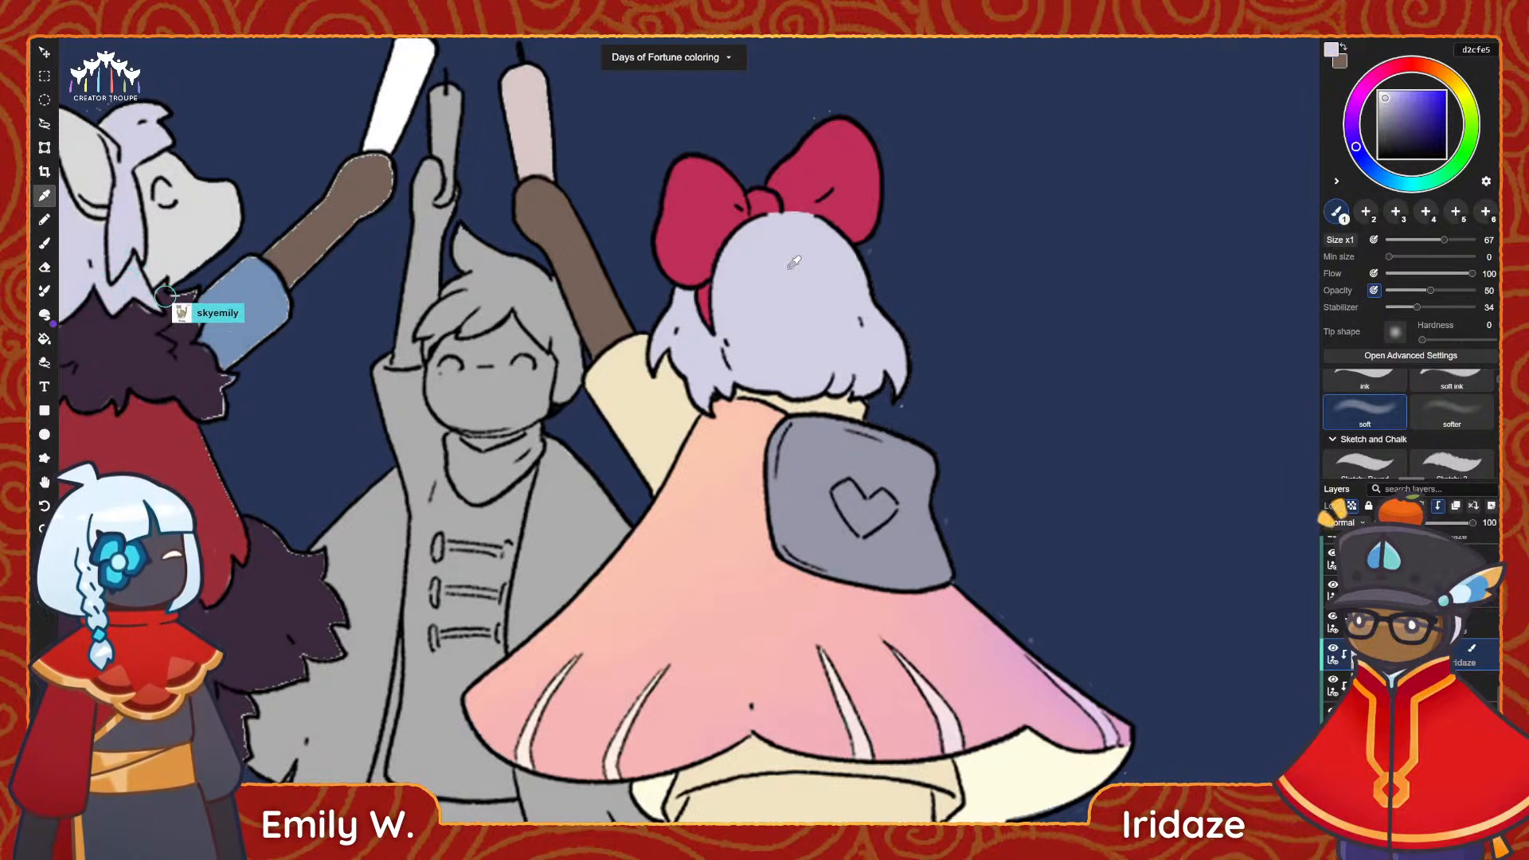
{"action": "key", "text": "b"}
{"action": "left_click", "coordinate": [1437, 71]}
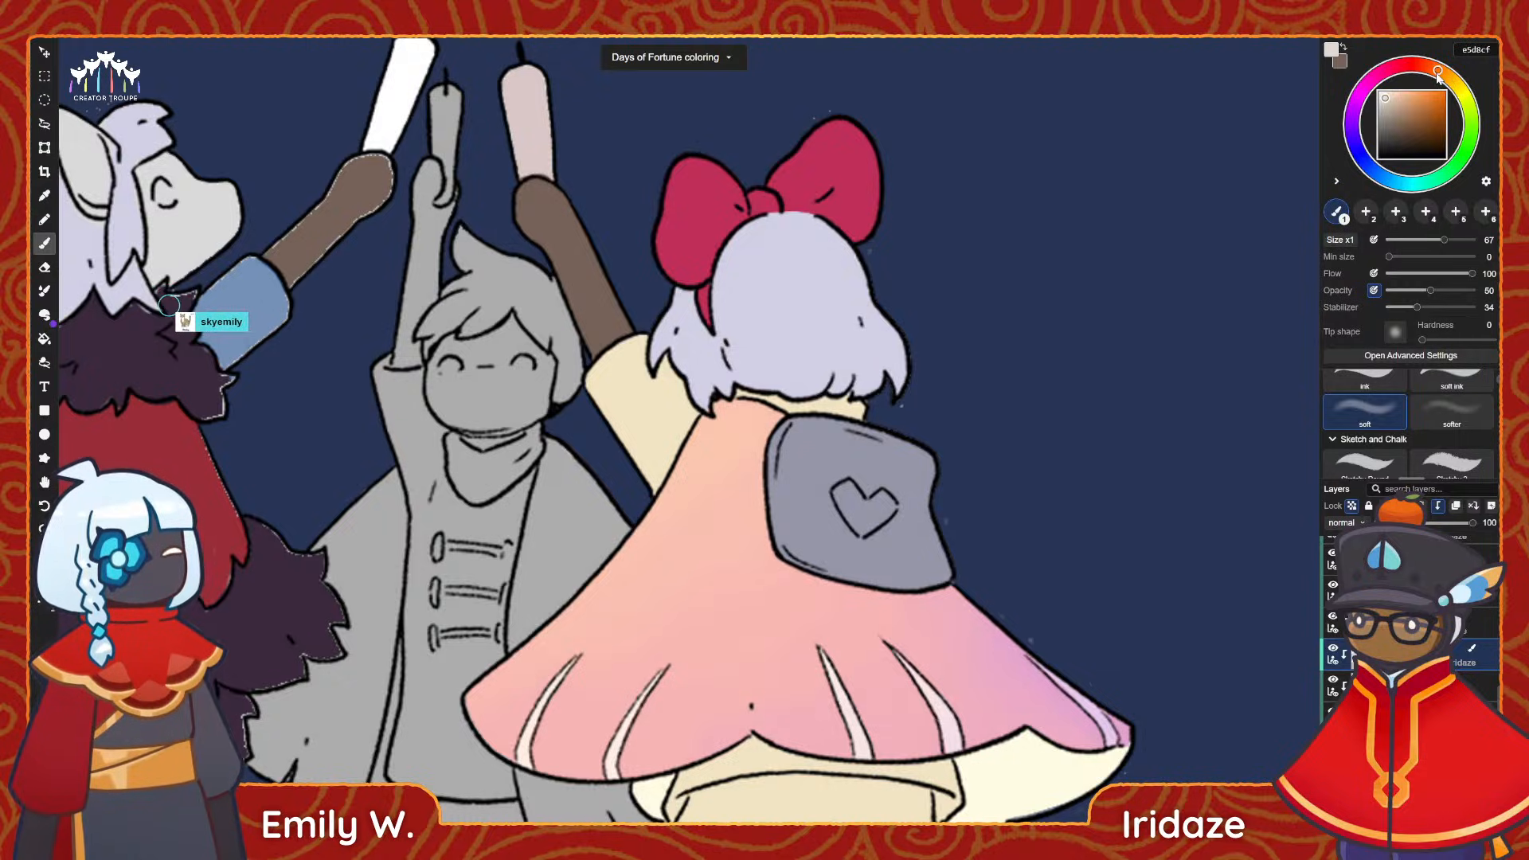
{"action": "left_click", "coordinate": [1396, 91]}
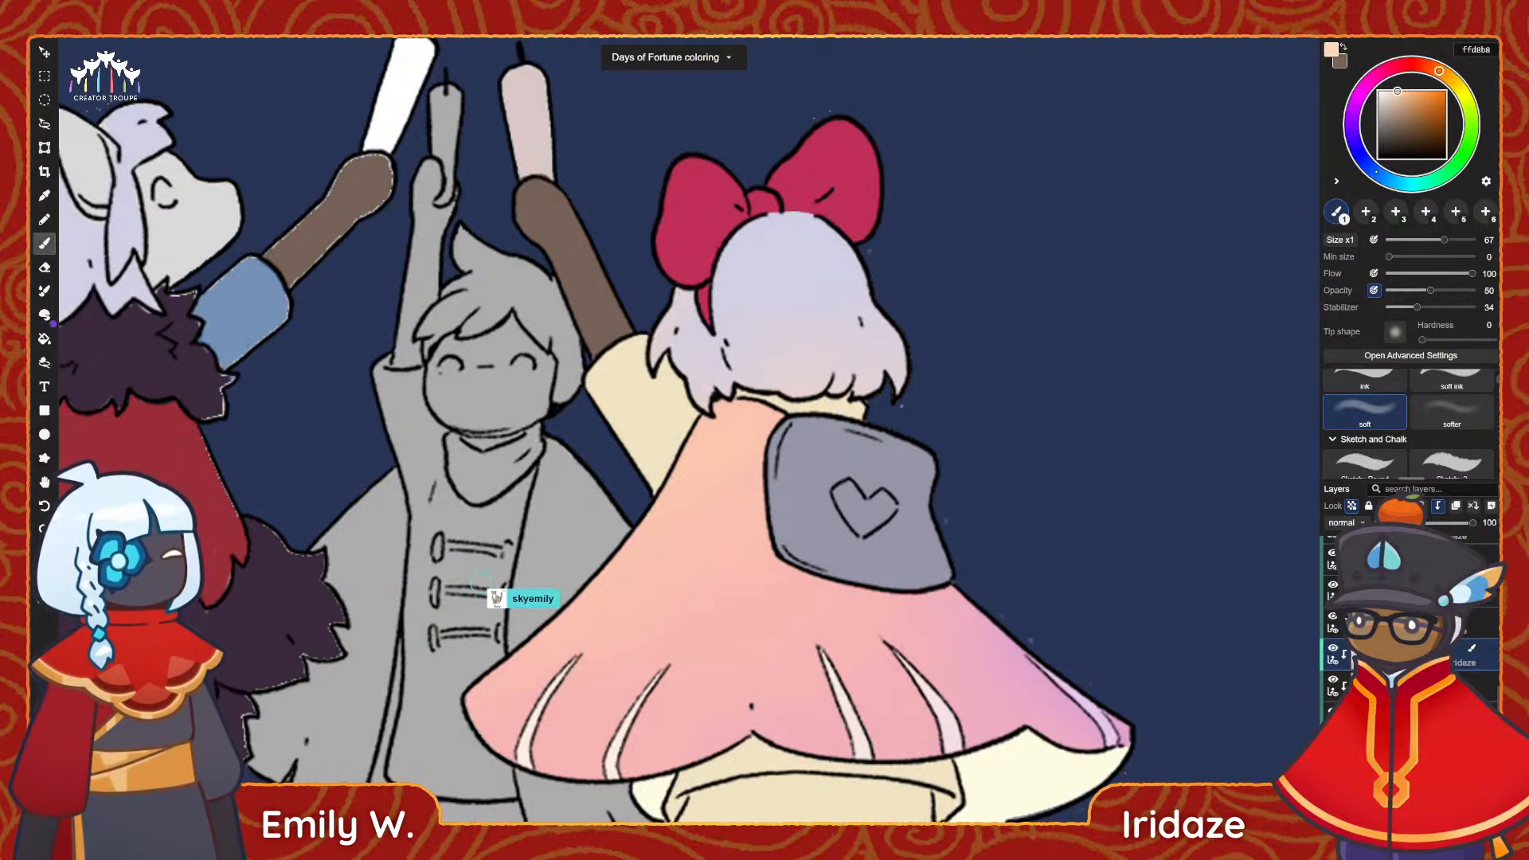
Softly tint the crown and right side of the hair light blue, and add faint shading in grey-lavender b4adcc.
{"action": "left_click", "coordinate": [1376, 172]}
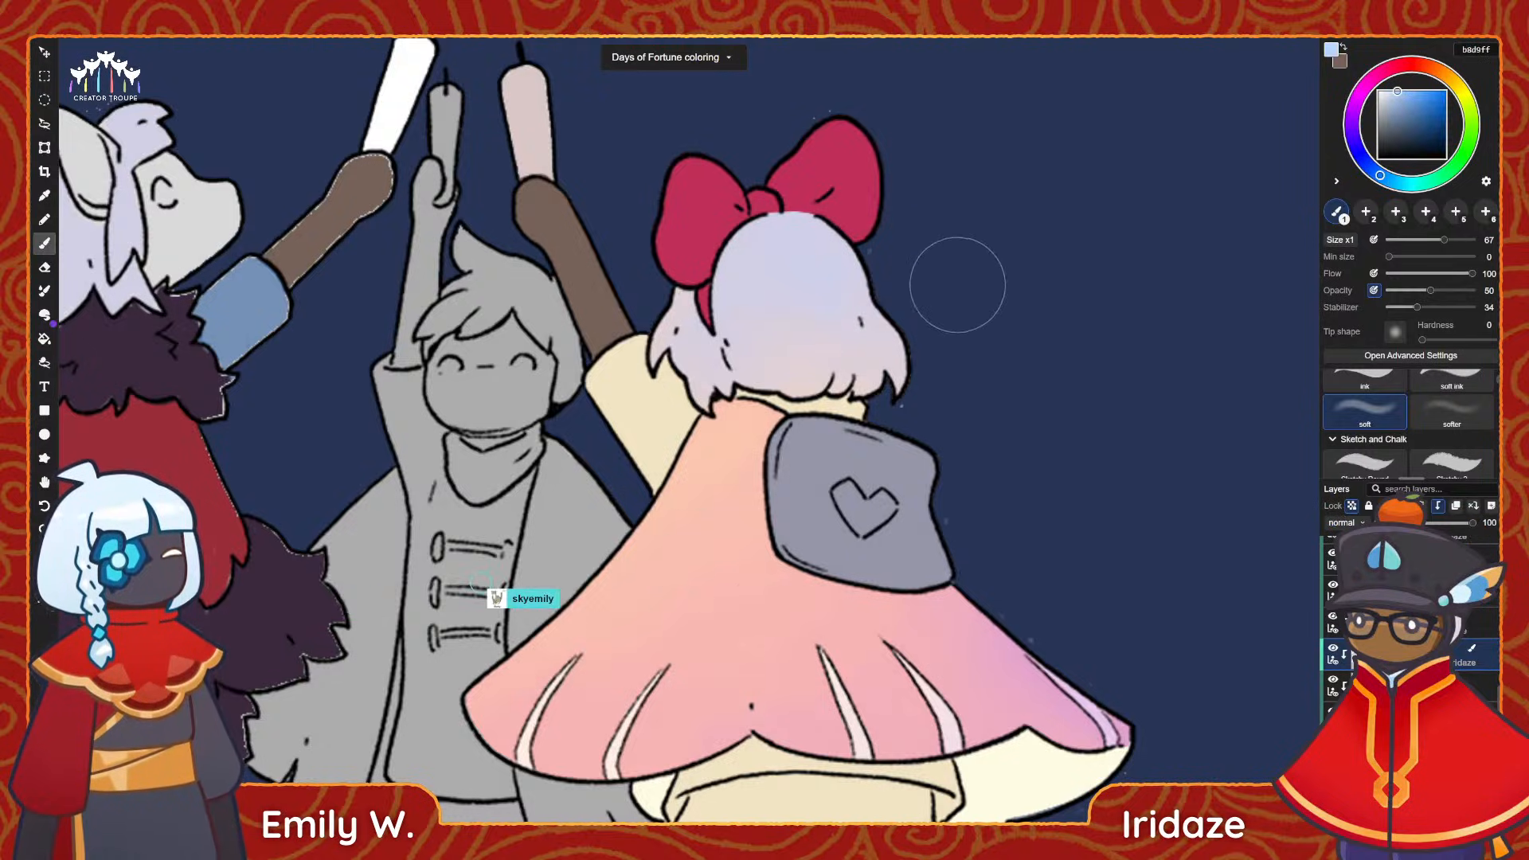
{"action": "left_click_drag", "start_coordinate": [820, 210], "coordinate": [957, 317]}
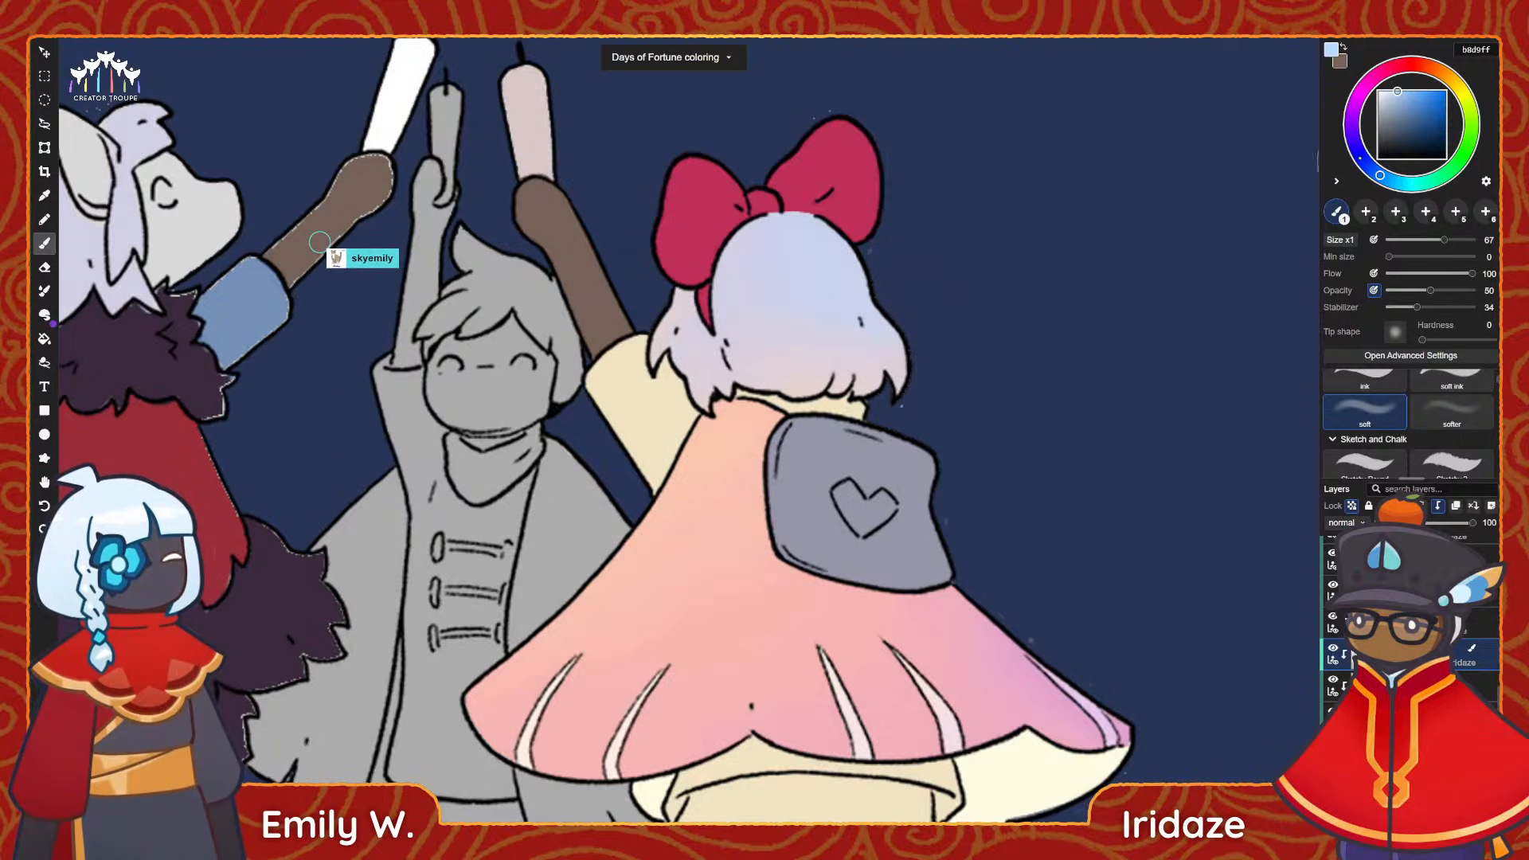
{"action": "mouse_move", "coordinate": [1364, 165]}
{"action": "left_mouse_down"}
{"action": "mouse_move", "coordinate": [1354, 142]}
{"action": "mouse_move", "coordinate": [1384, 112]}
{"action": "left_mouse_up"}
{"action": "left_click", "coordinate": [1390, 101]}
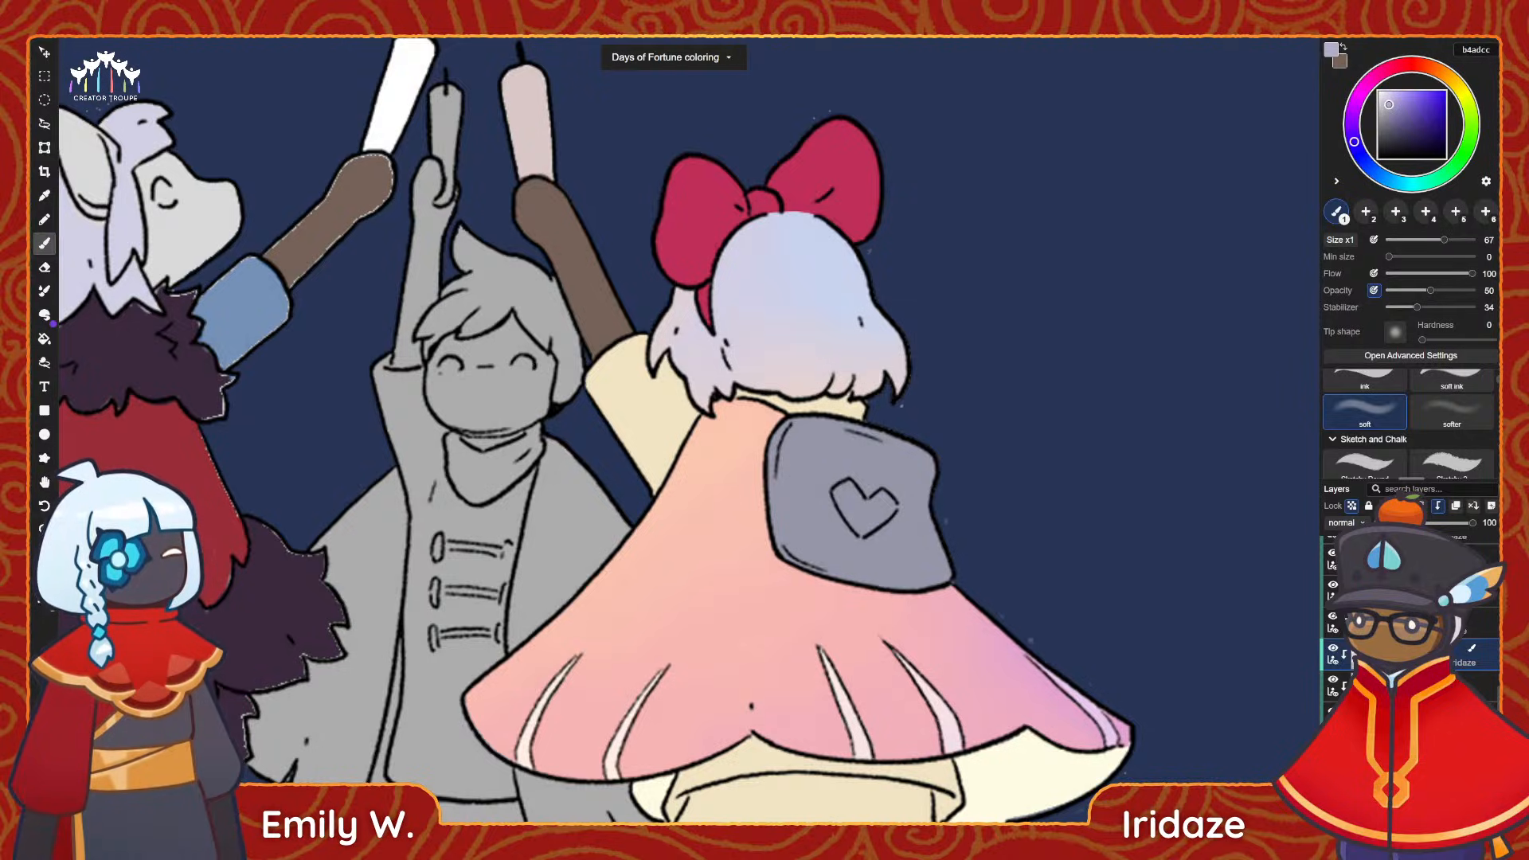
Set the brush size to 29, switch to the ink brush and repaint the whole hair flat in pale blue-lavender cdd1ea.
{"action": "left_click_drag", "start_coordinate": [1418, 240], "coordinate": [1412, 239]}
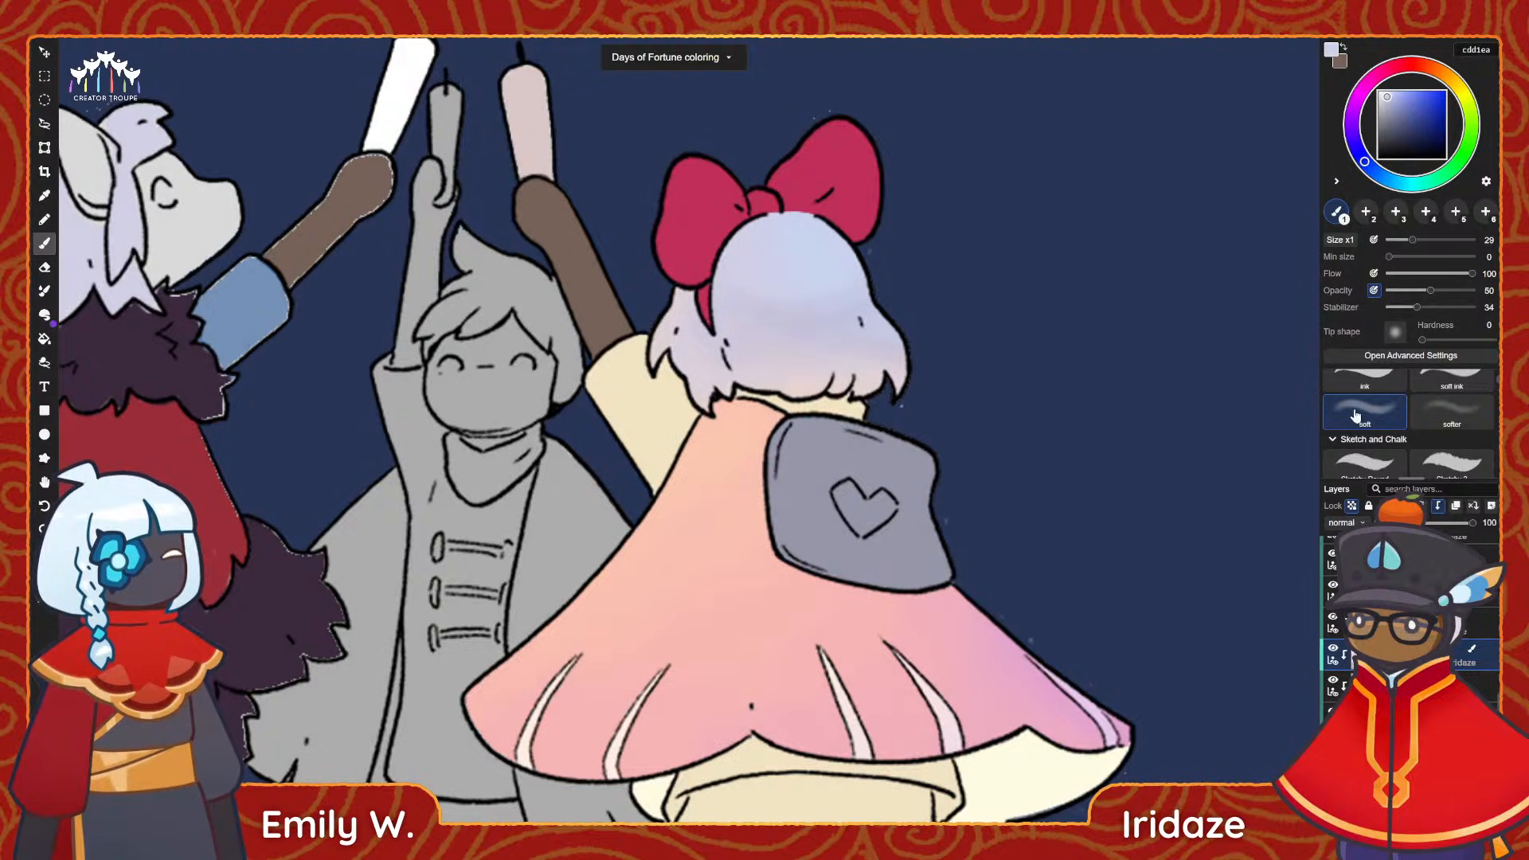
{"action": "left_click", "coordinate": [1364, 379]}
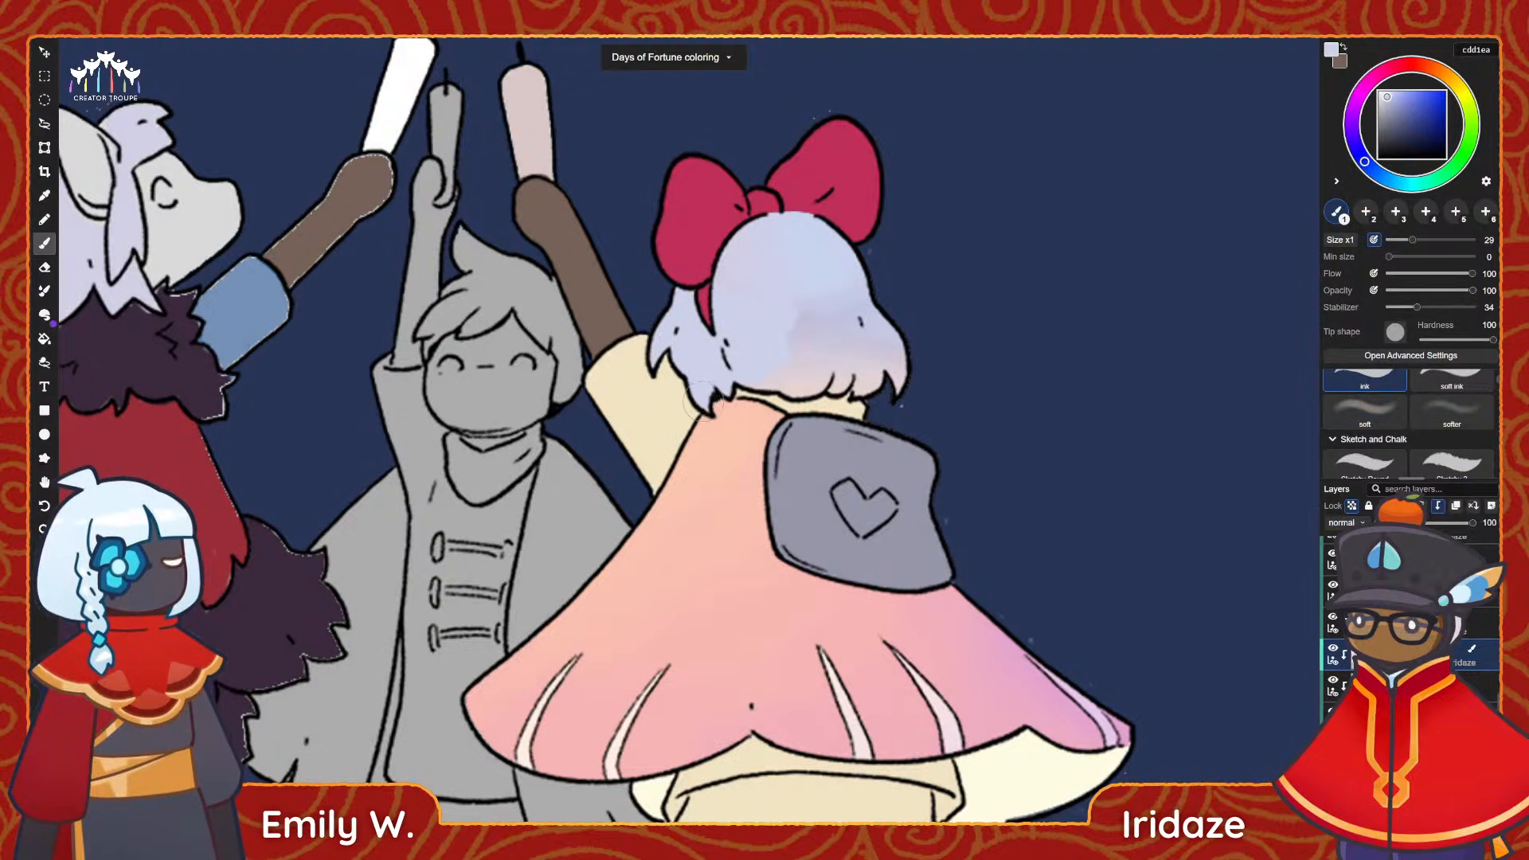
{"action": "mouse_move", "coordinate": [820, 378]}
{"action": "left_mouse_down"}
{"action": "mouse_move", "coordinate": [913, 356]}
{"action": "mouse_move", "coordinate": [820, 287]}
{"action": "mouse_move", "coordinate": [868, 296]}
{"action": "mouse_move", "coordinate": [725, 255]}
{"action": "left_mouse_up"}
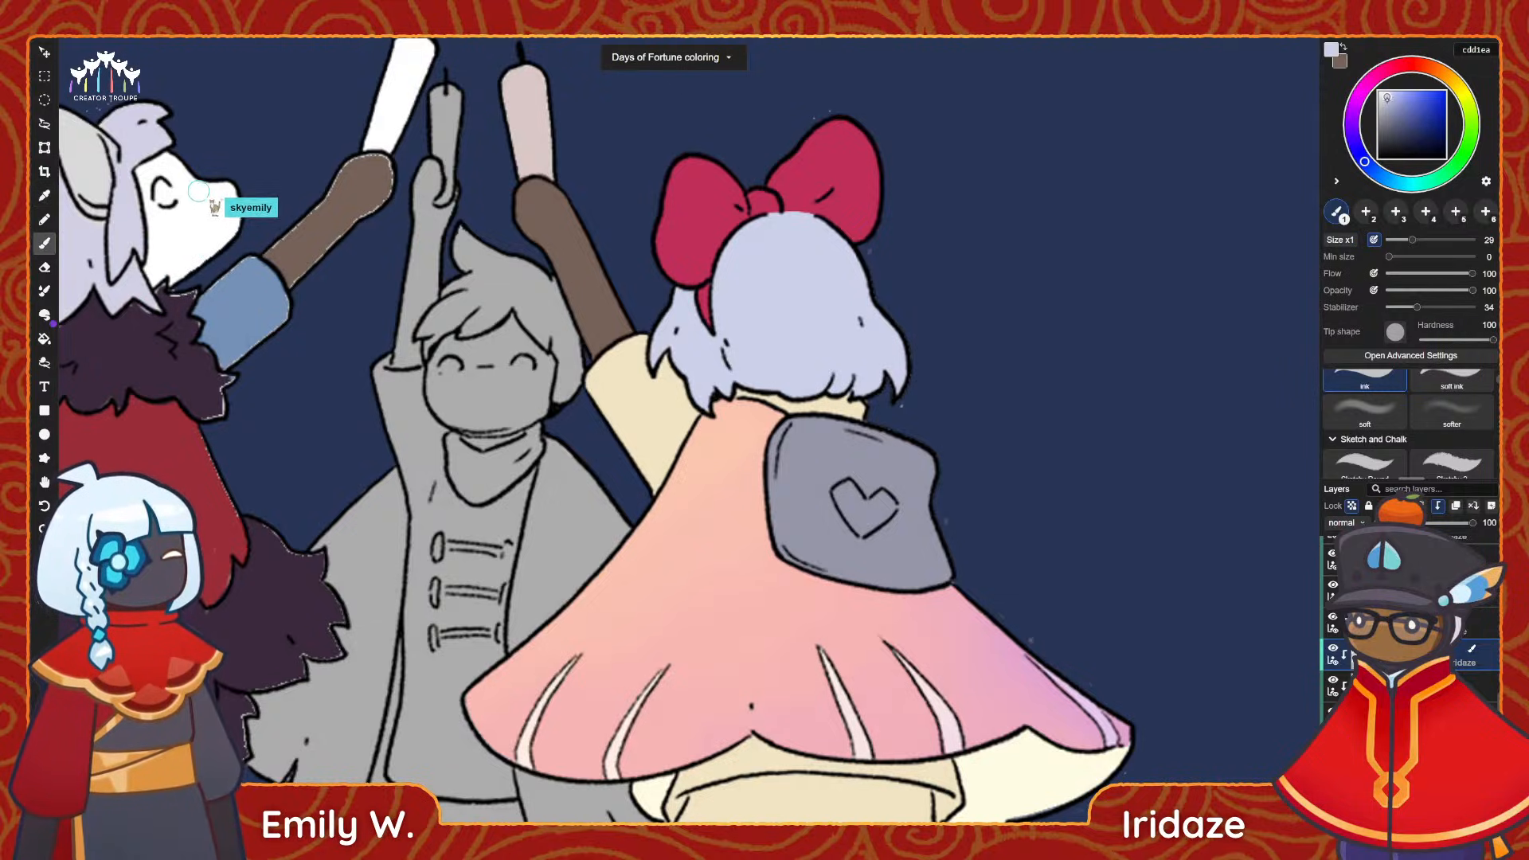
Try hard-edged purple c8b4e5 shading along the hair's lower ends, and undo those strokes.
{"action": "left_click_drag", "start_coordinate": [1393, 102], "coordinate": [1391, 100]}
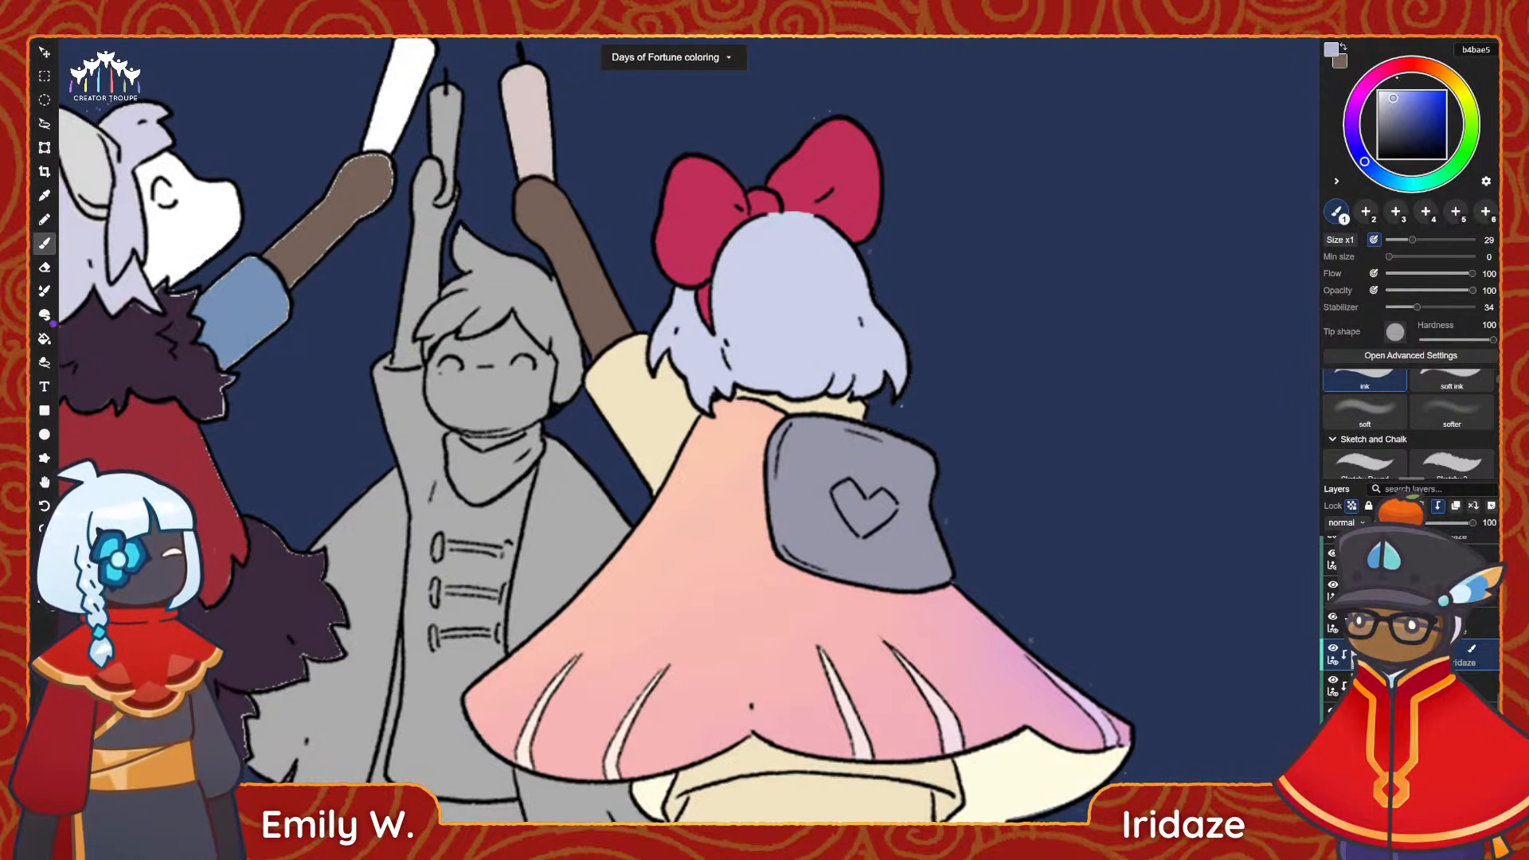
{"action": "left_click_drag", "start_coordinate": [1364, 161], "coordinate": [1354, 140]}
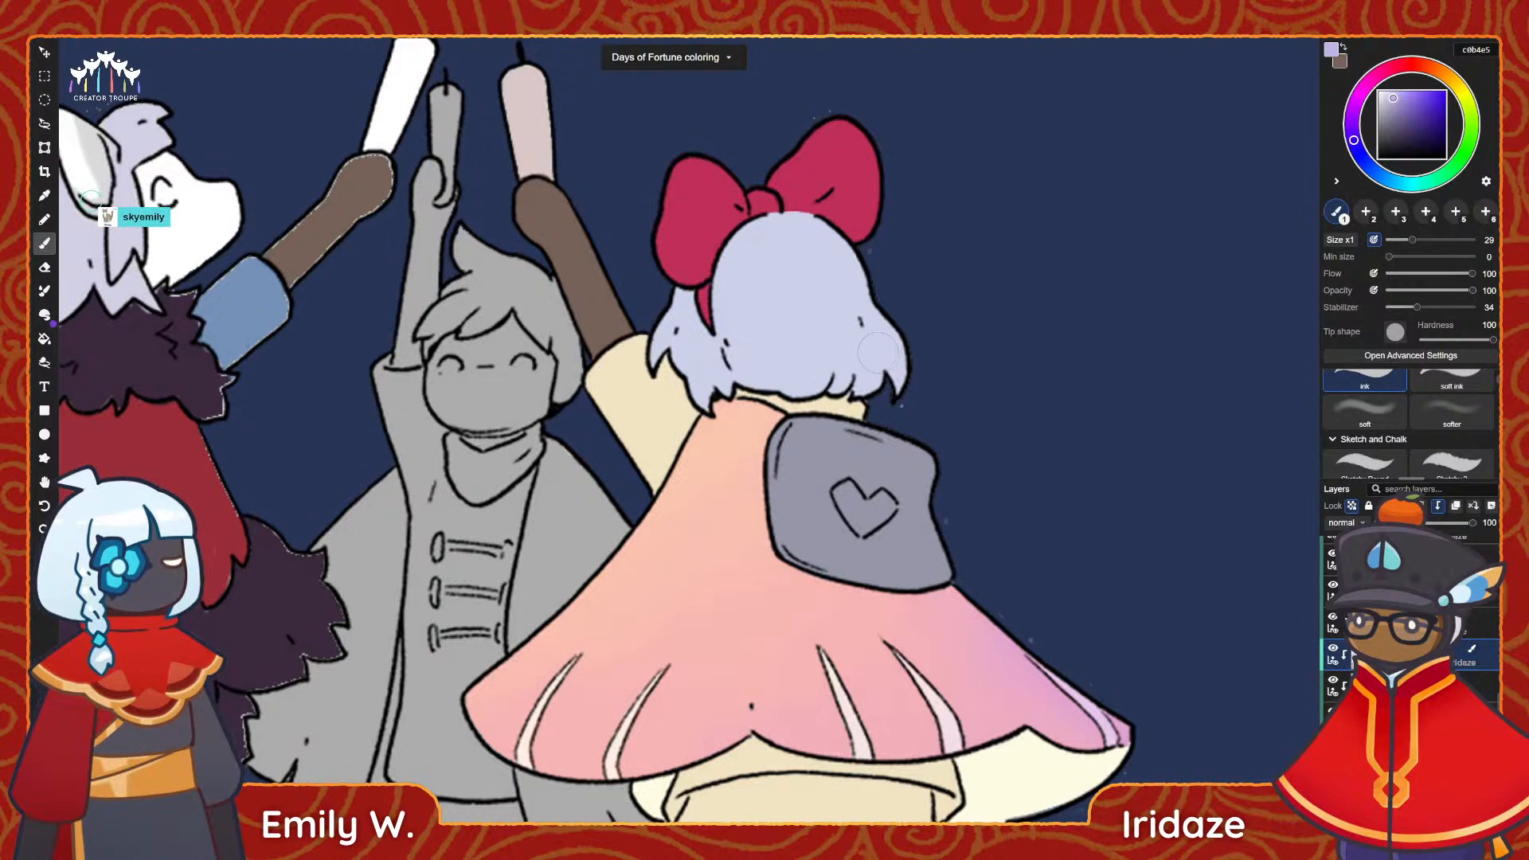
{"action": "mouse_move", "coordinate": [876, 350]}
{"action": "left_mouse_down"}
{"action": "mouse_move", "coordinate": [897, 382]}
{"action": "mouse_move", "coordinate": [887, 393]}
{"action": "mouse_move", "coordinate": [873, 389]}
{"action": "mouse_move", "coordinate": [879, 354]}
{"action": "mouse_move", "coordinate": [836, 364]}
{"action": "left_mouse_up"}
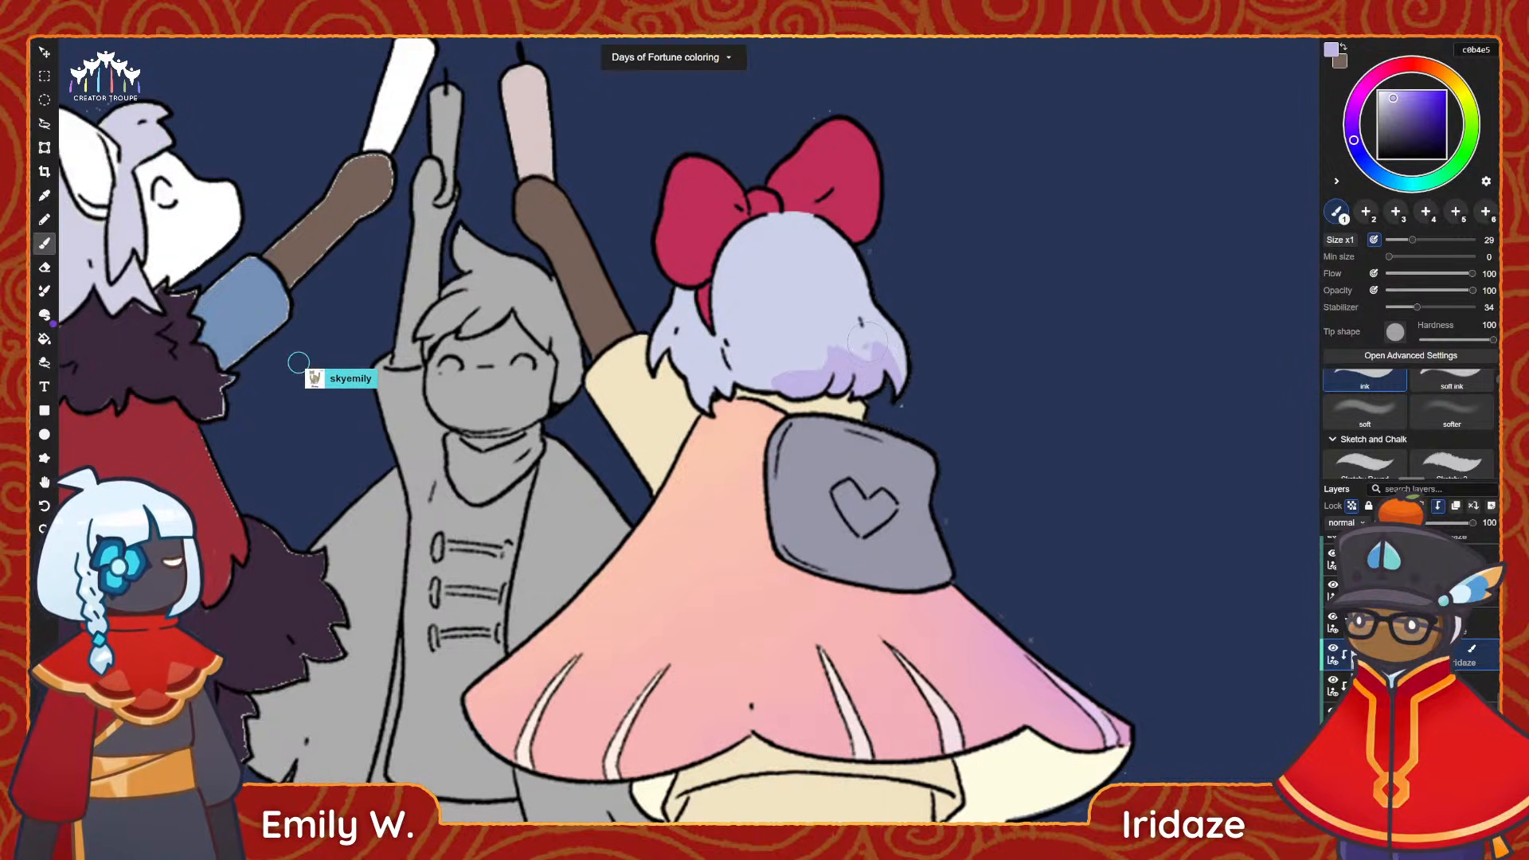
{"action": "key", "text": "ctrl+z"}
{"action": "key", "text": "ctrl+z"}
{"action": "key", "text": "ctrl+z"}
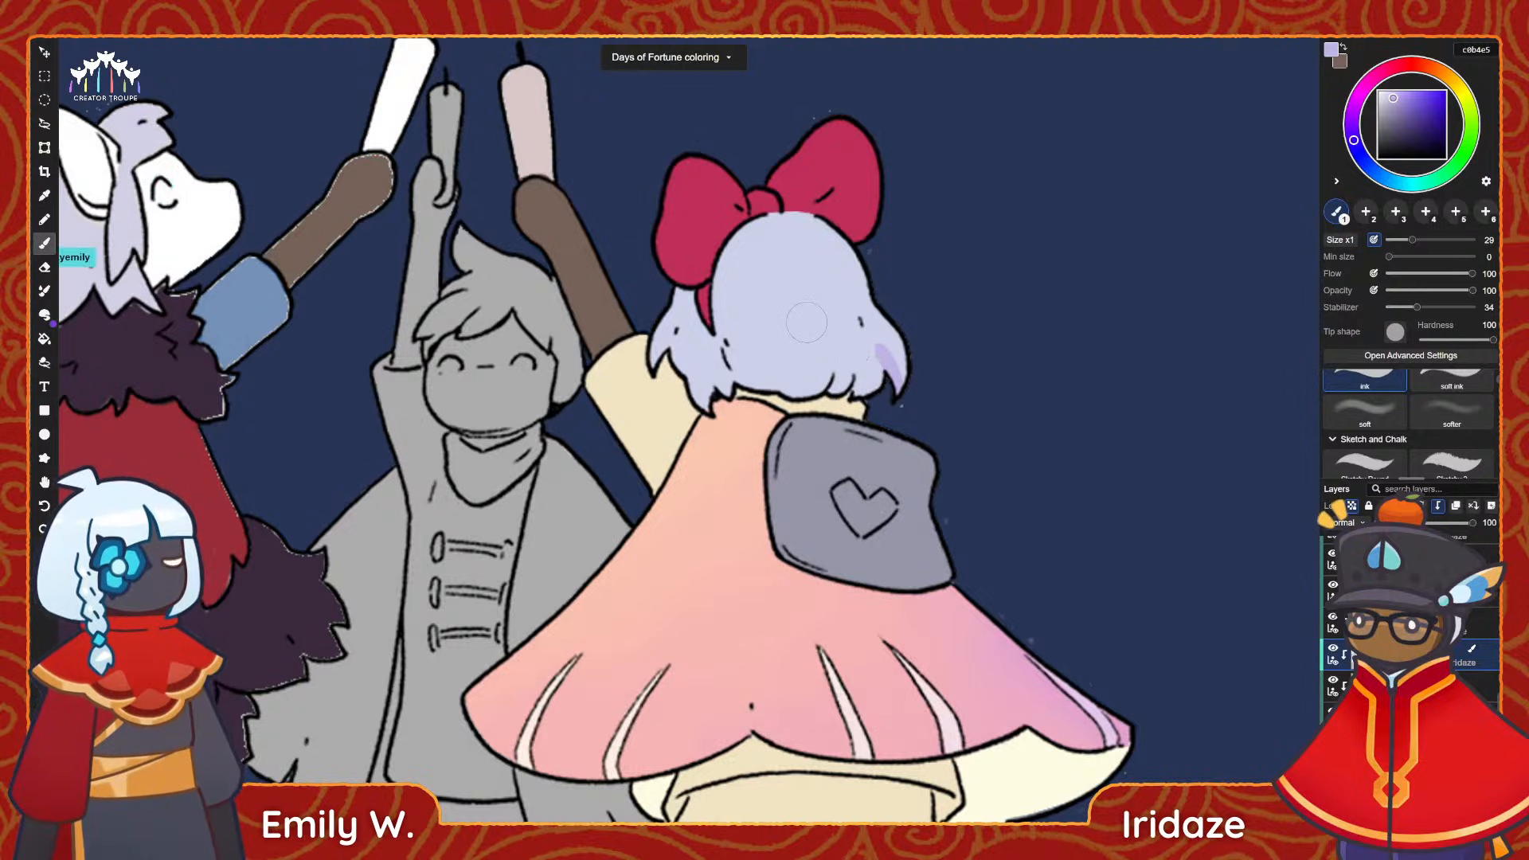
Try a shadow band down the hair's right side in purple and darker ada4c7, and undo it.
{"action": "left_click_drag", "start_coordinate": [806, 211], "coordinate": [907, 390]}
{"action": "left_click_drag", "start_coordinate": [794, 213], "coordinate": [856, 367]}
{"action": "left_click", "coordinate": [1390, 106]}
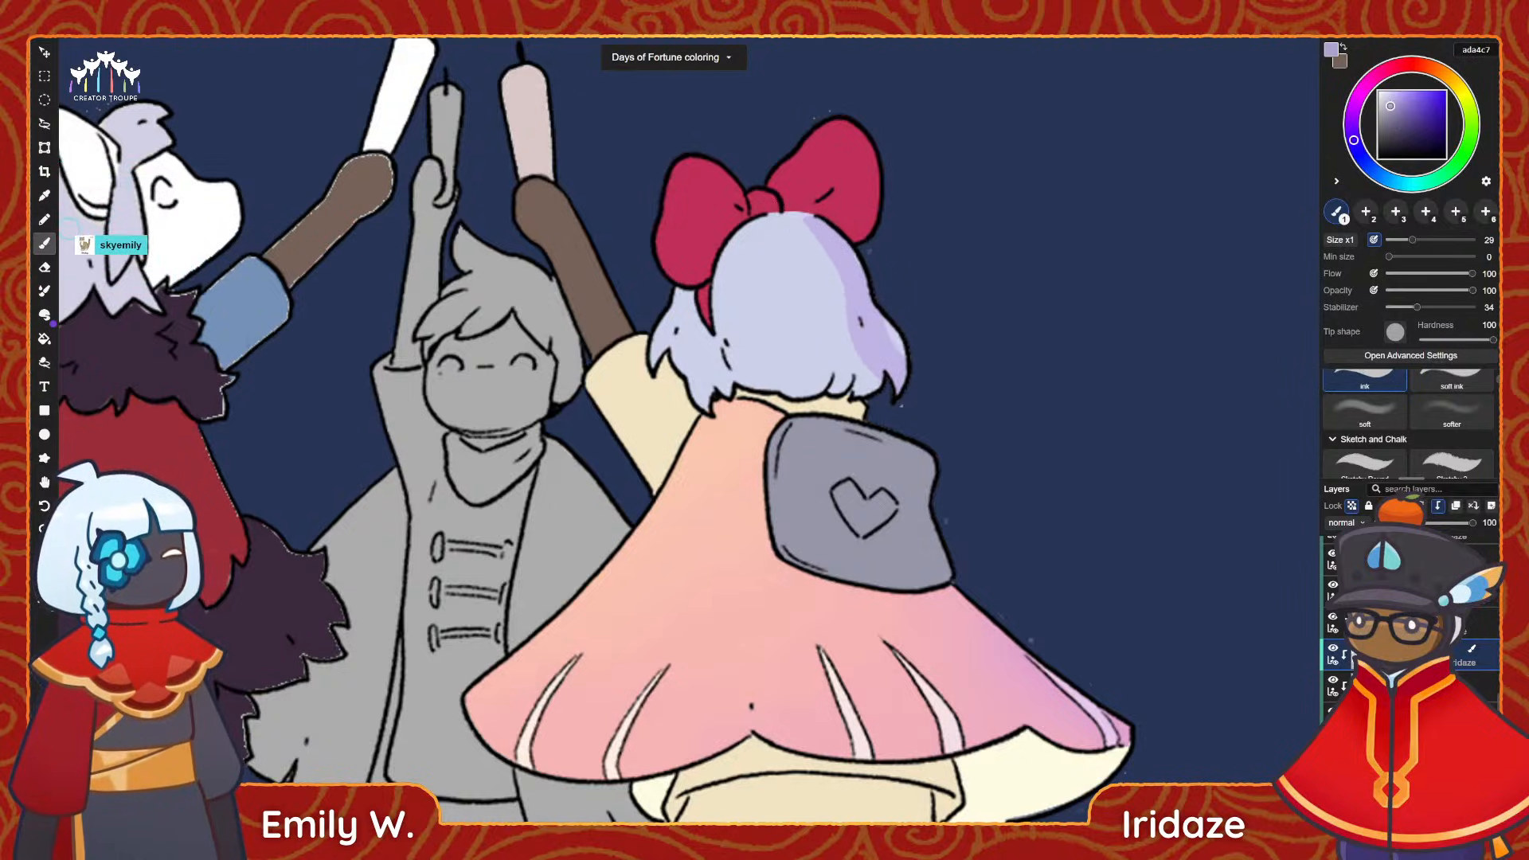
{"action": "left_click_drag", "start_coordinate": [806, 213], "coordinate": [872, 334]}
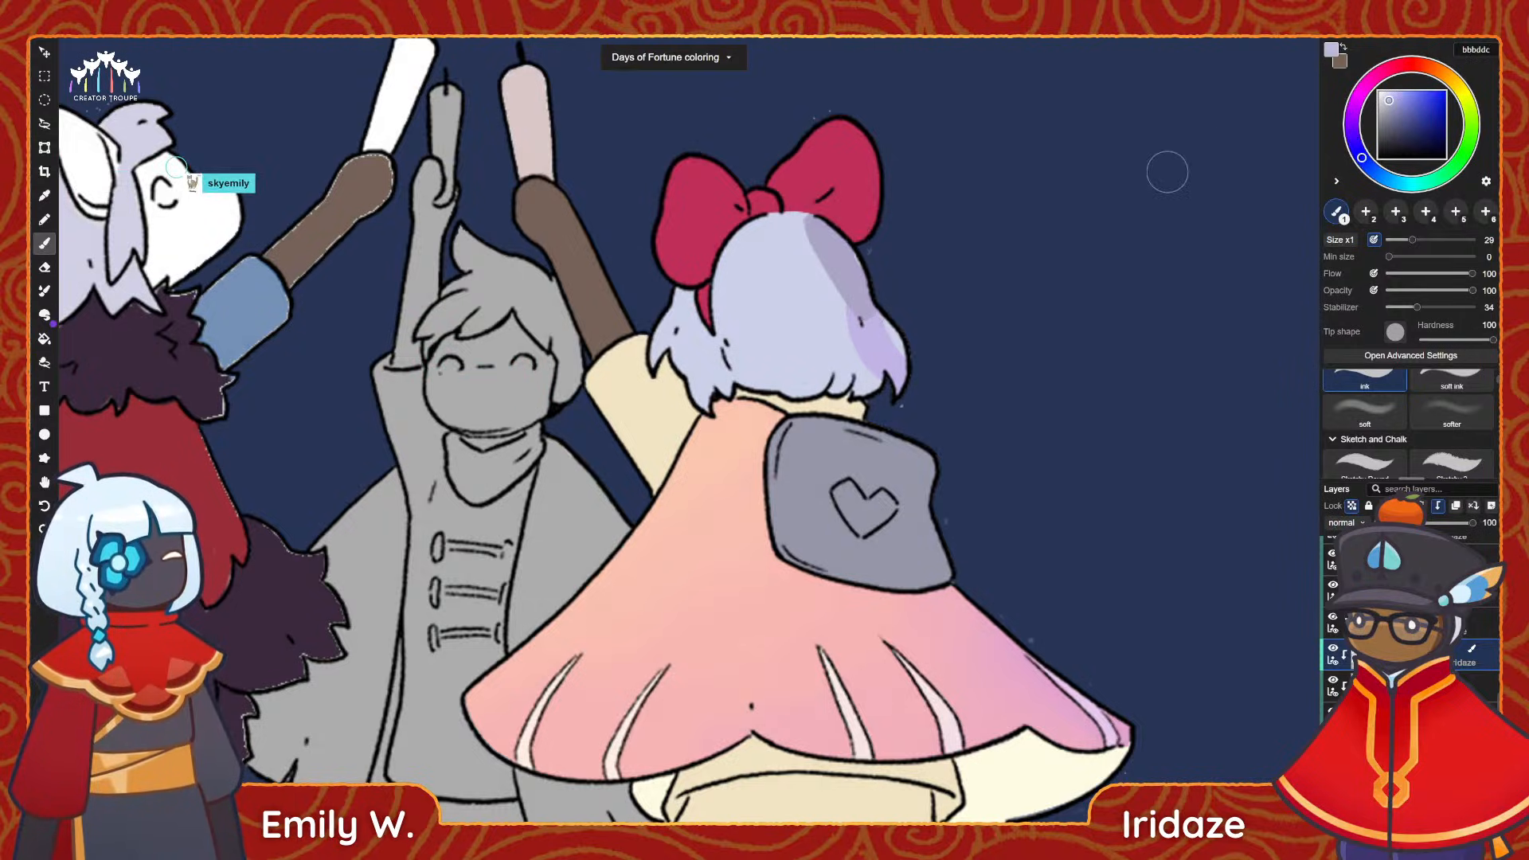
{"action": "key", "text": "ctrl+z"}
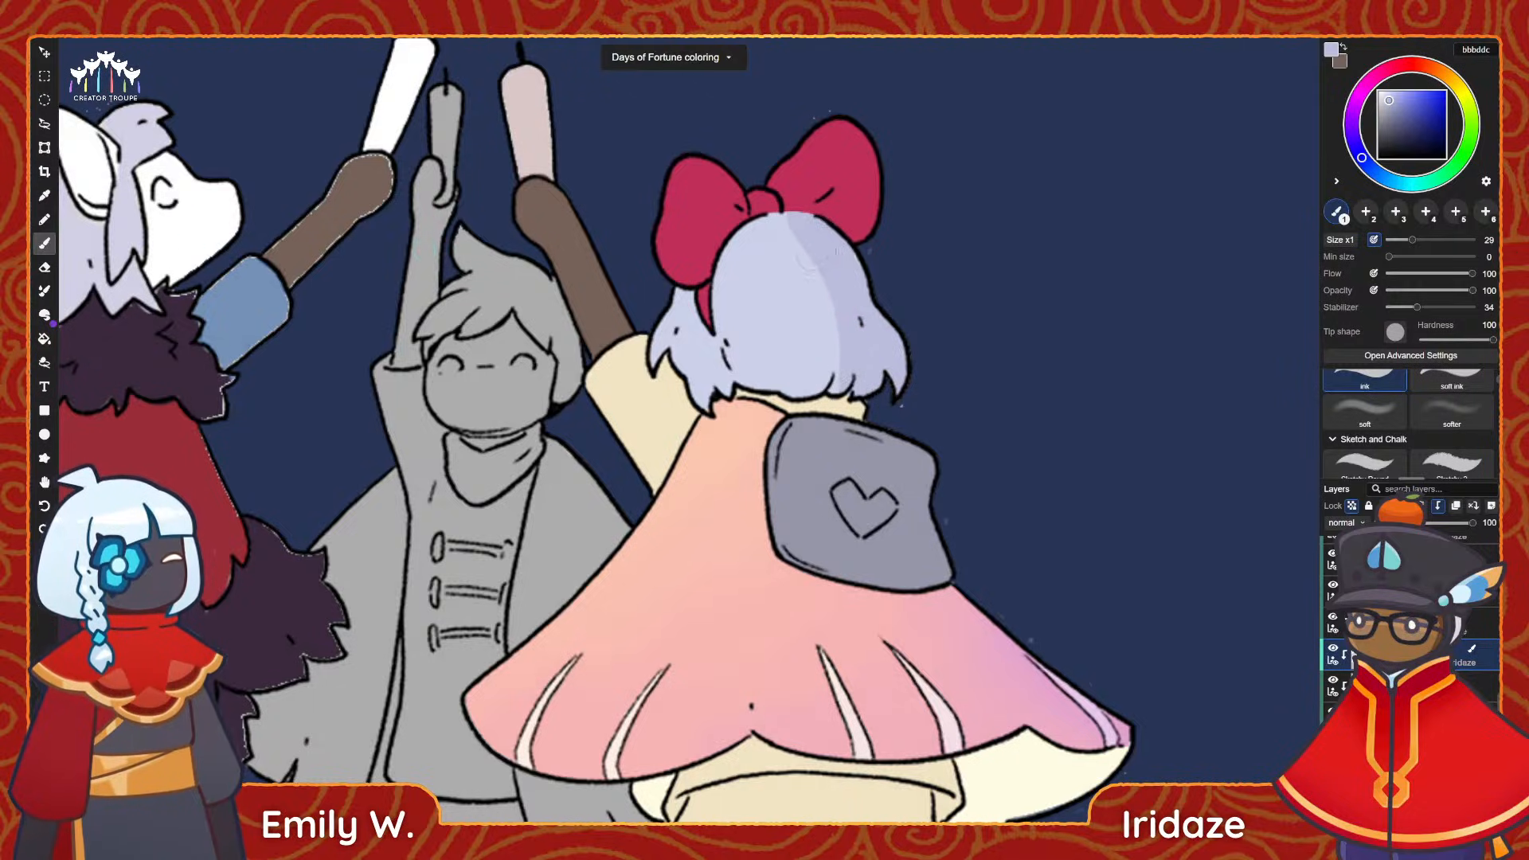
Shade most of the hair with muted blue-lavender bbbddc, leaving a thin light rim along the crown's left edge.
{"action": "left_click_drag", "start_coordinate": [819, 269], "coordinate": [824, 390]}
{"action": "mouse_move", "coordinate": [782, 221]}
{"action": "left_mouse_down"}
{"action": "mouse_move", "coordinate": [748, 383]}
{"action": "mouse_move", "coordinate": [792, 261]}
{"action": "left_mouse_up"}
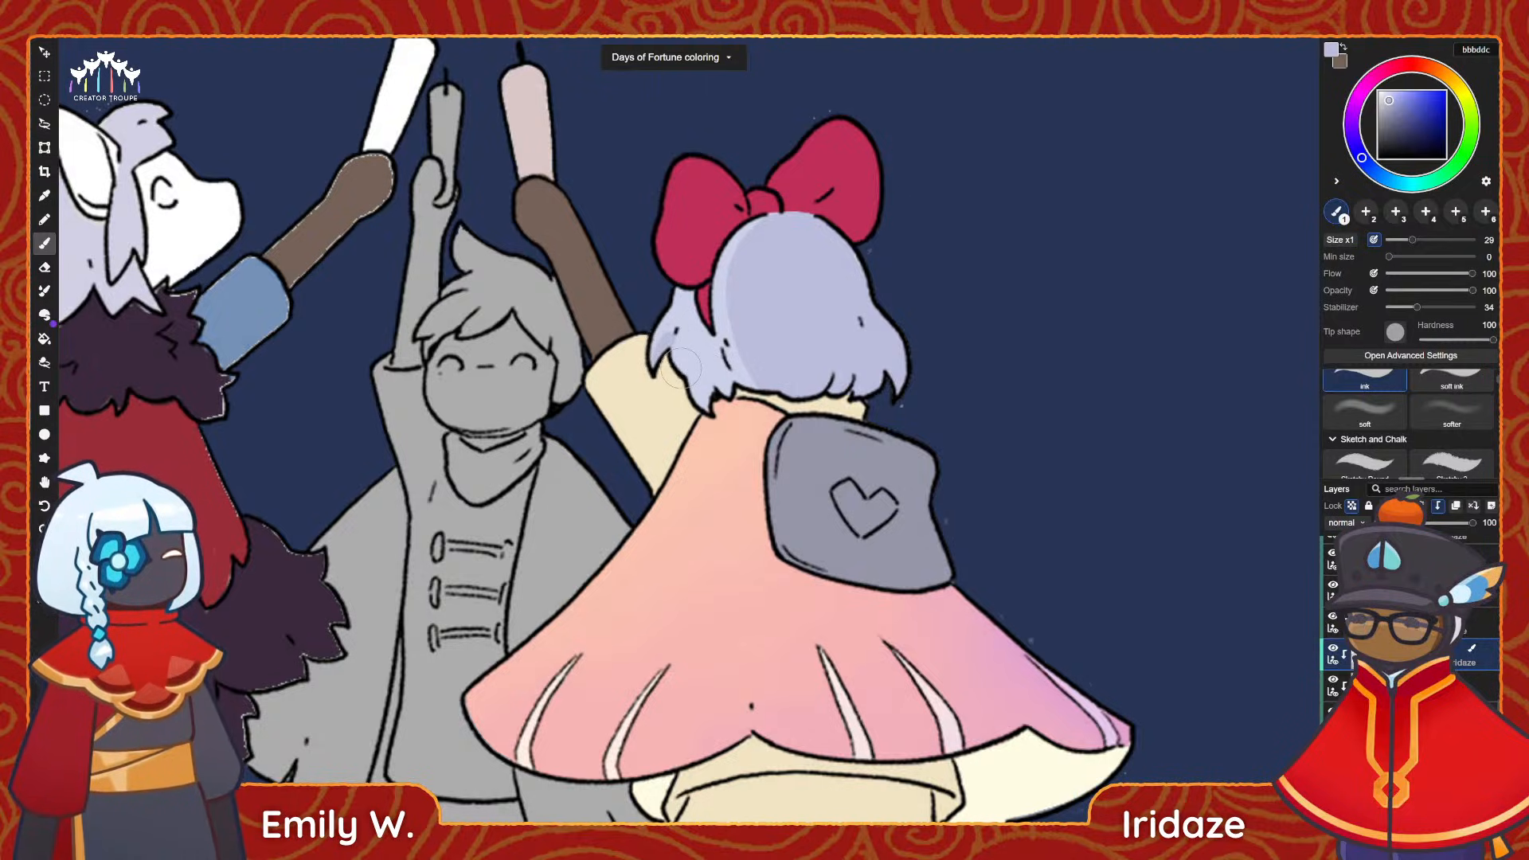
{"action": "scroll", "coordinate": [918, 466], "scroll_direction": "down", "scroll_amount": 5}
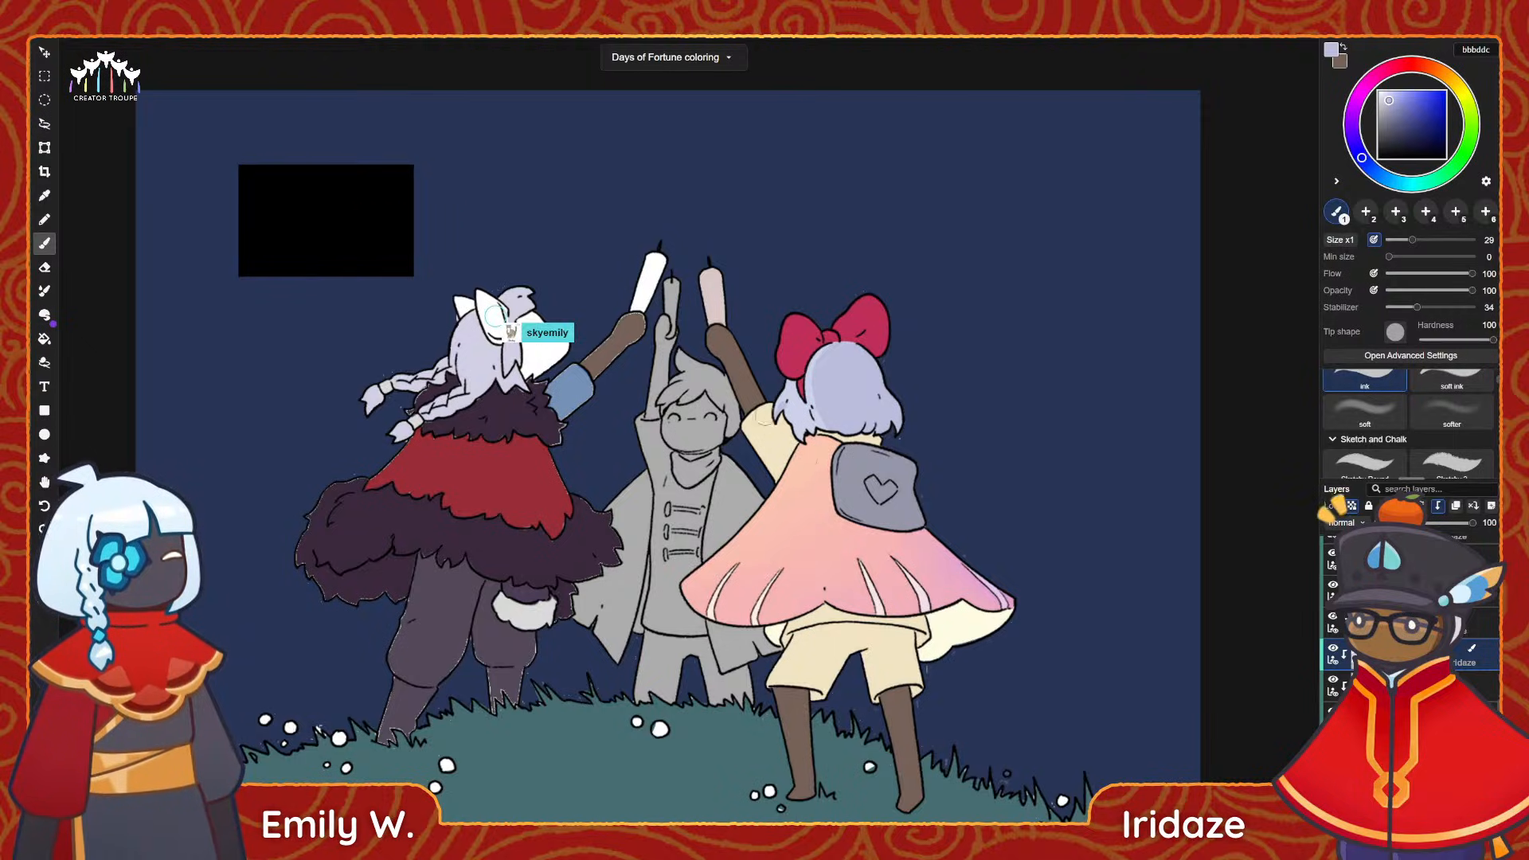
Examine the collaborator's thumbnail sketch beside the characters up close and against the whole illustration.
{"action": "scroll", "coordinate": [406, 331], "scroll_direction": "up", "scroll_amount": 2, "text": "alt"}
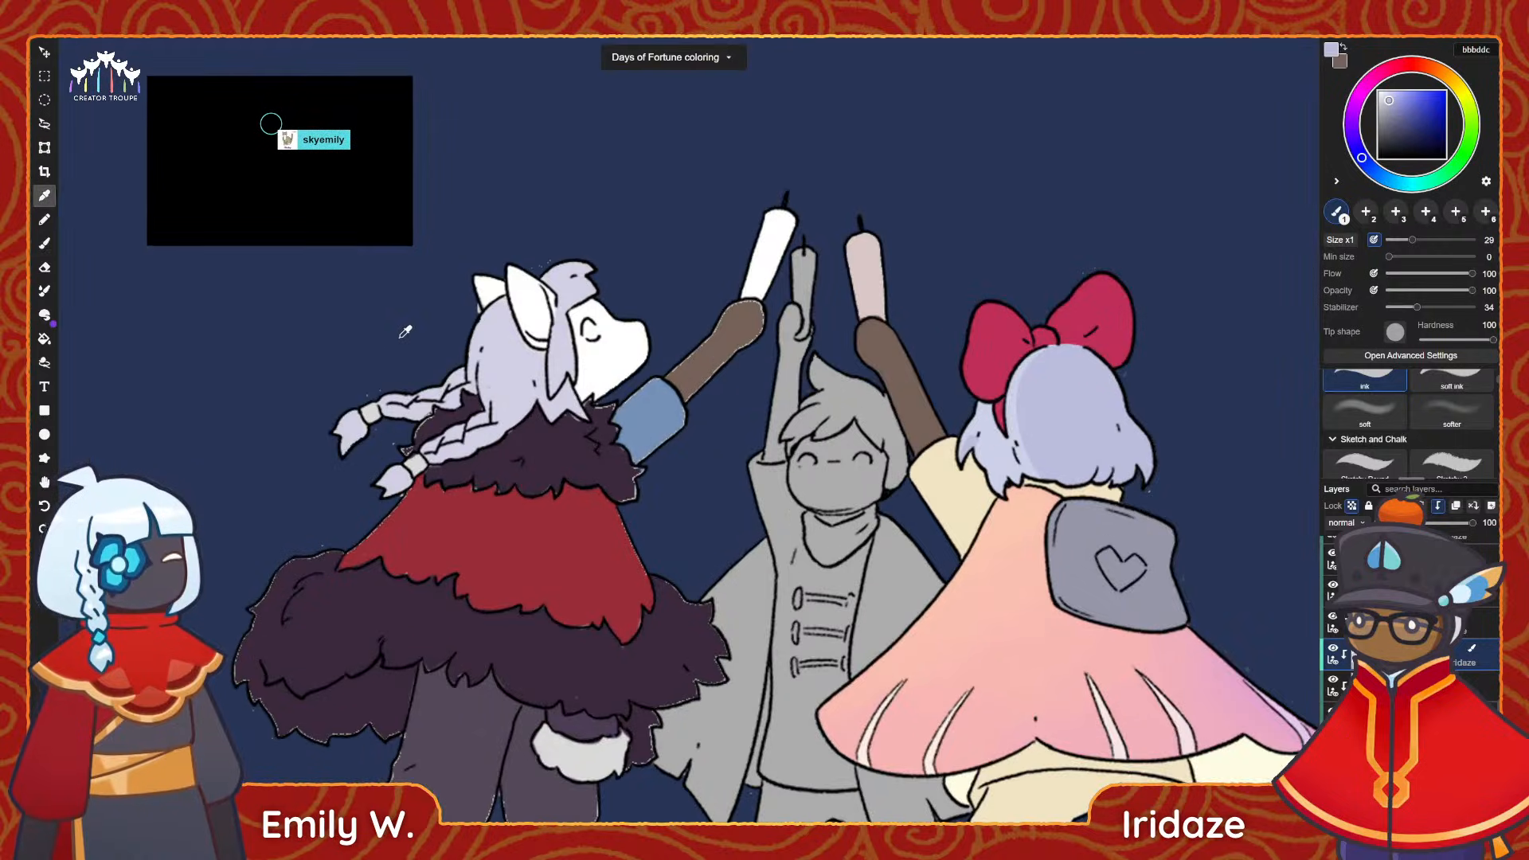
{"action": "mouse_move", "coordinate": [396, 335]}
{"action": "middle_mouse_down"}
{"action": "mouse_move", "coordinate": [535, 432]}
{"action": "mouse_move", "coordinate": [547, 487]}
{"action": "middle_mouse_up"}
{"action": "scroll", "coordinate": [523, 431], "scroll_direction": "up", "scroll_amount": 2, "text": "alt"}
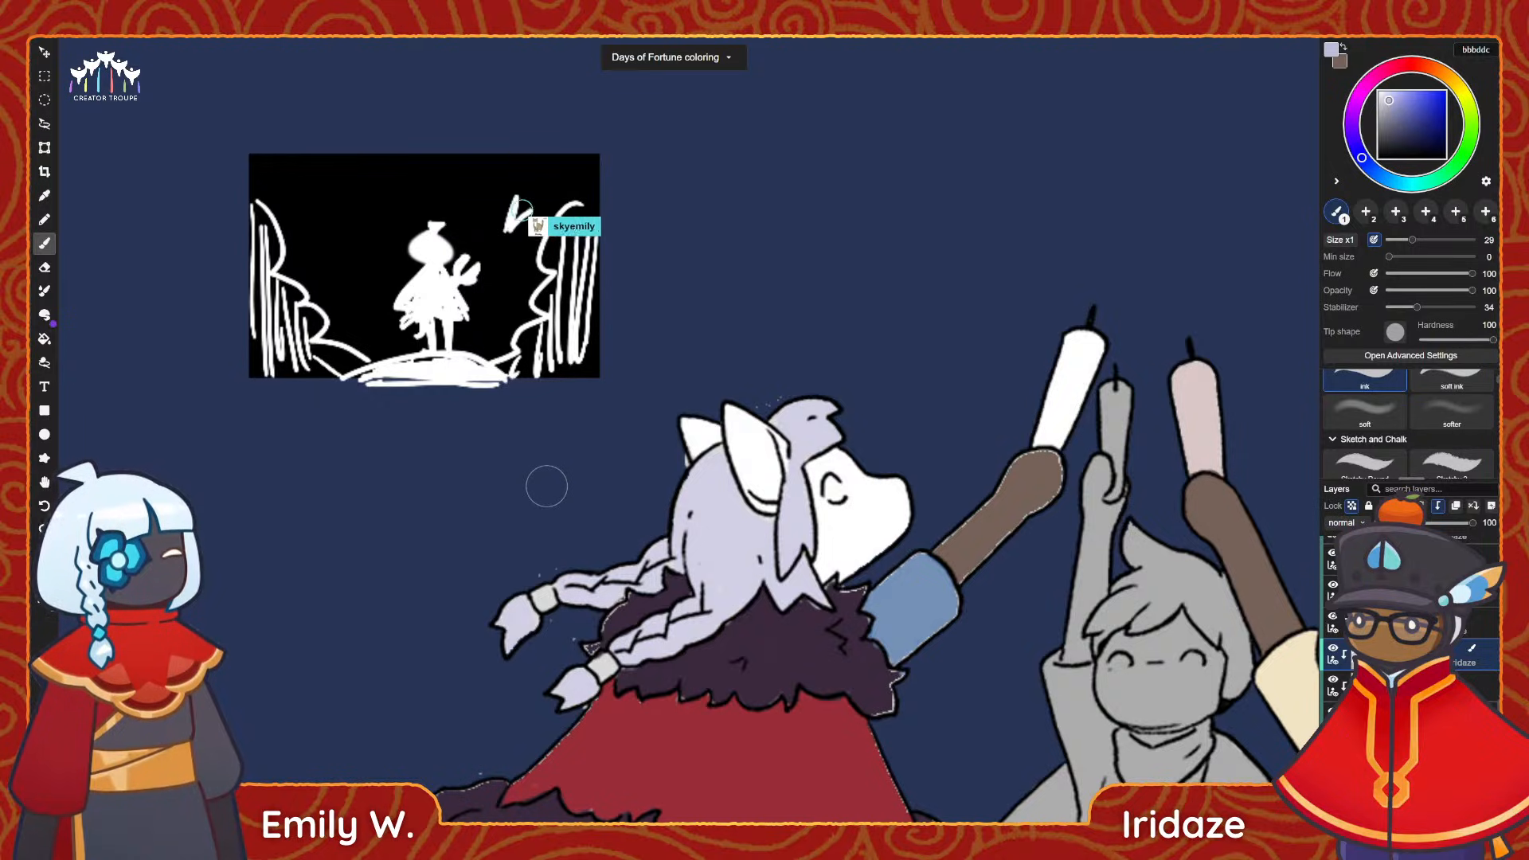
{"action": "scroll", "coordinate": [423, 163], "scroll_direction": "up", "scroll_amount": 4}
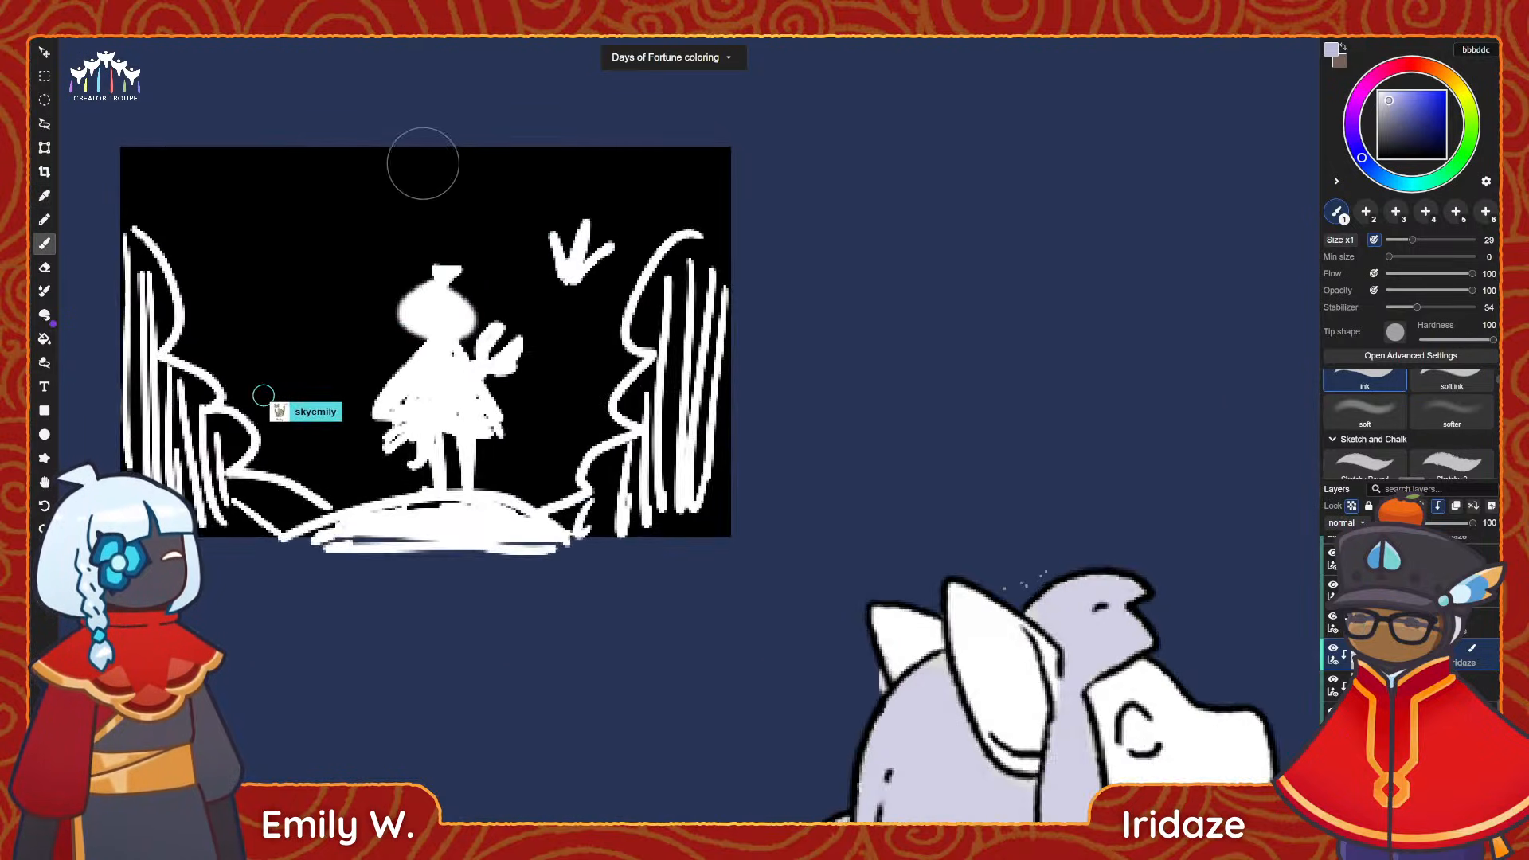
{"action": "middle_click_drag", "start_coordinate": [735, 214], "coordinate": [857, 202]}
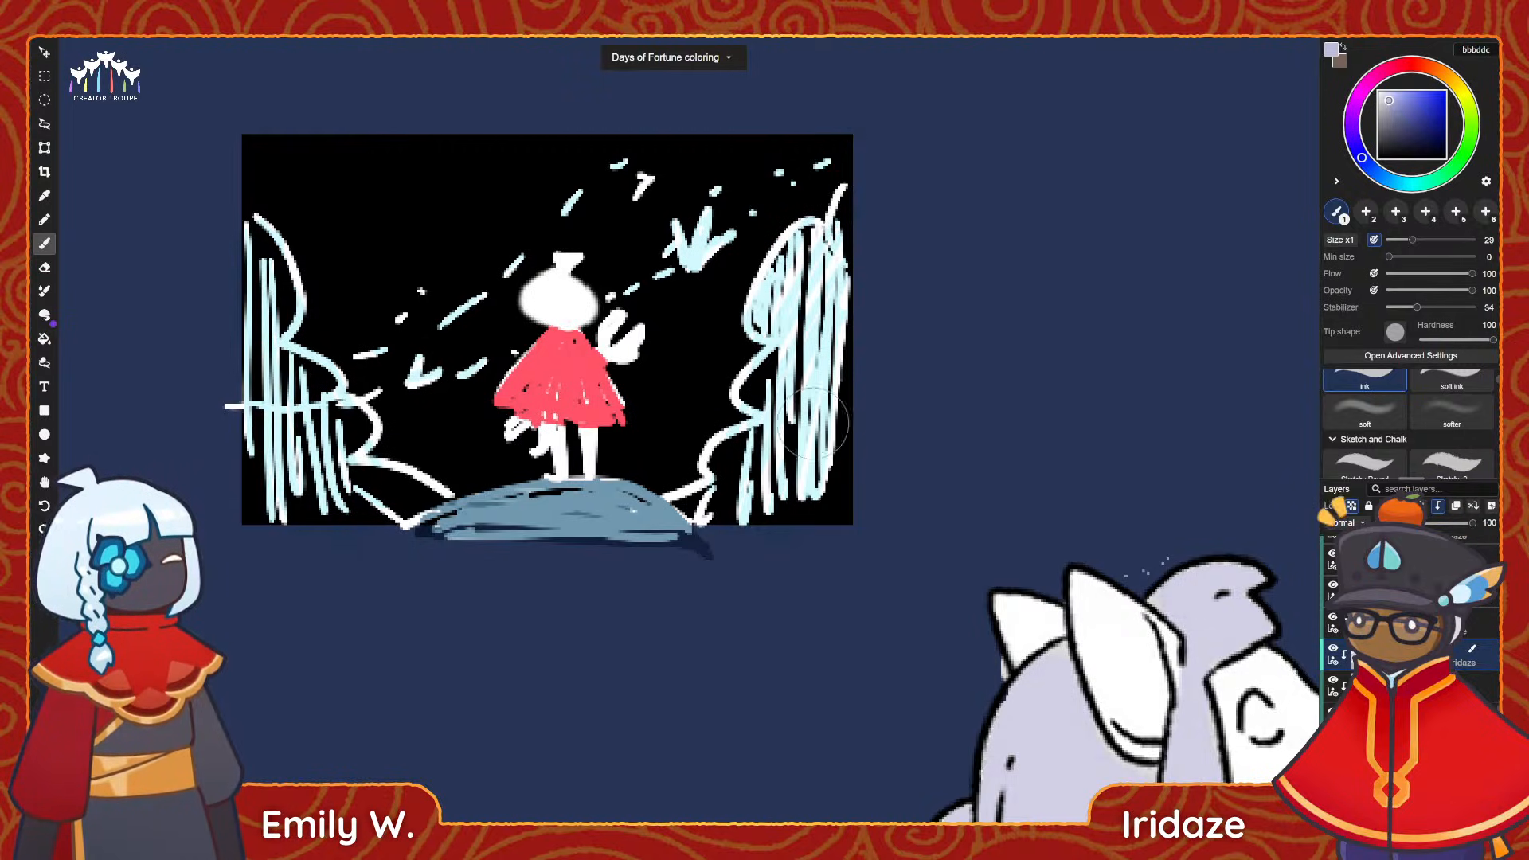
{"action": "scroll", "coordinate": [307, 293], "scroll_direction": "down", "scroll_amount": 3}
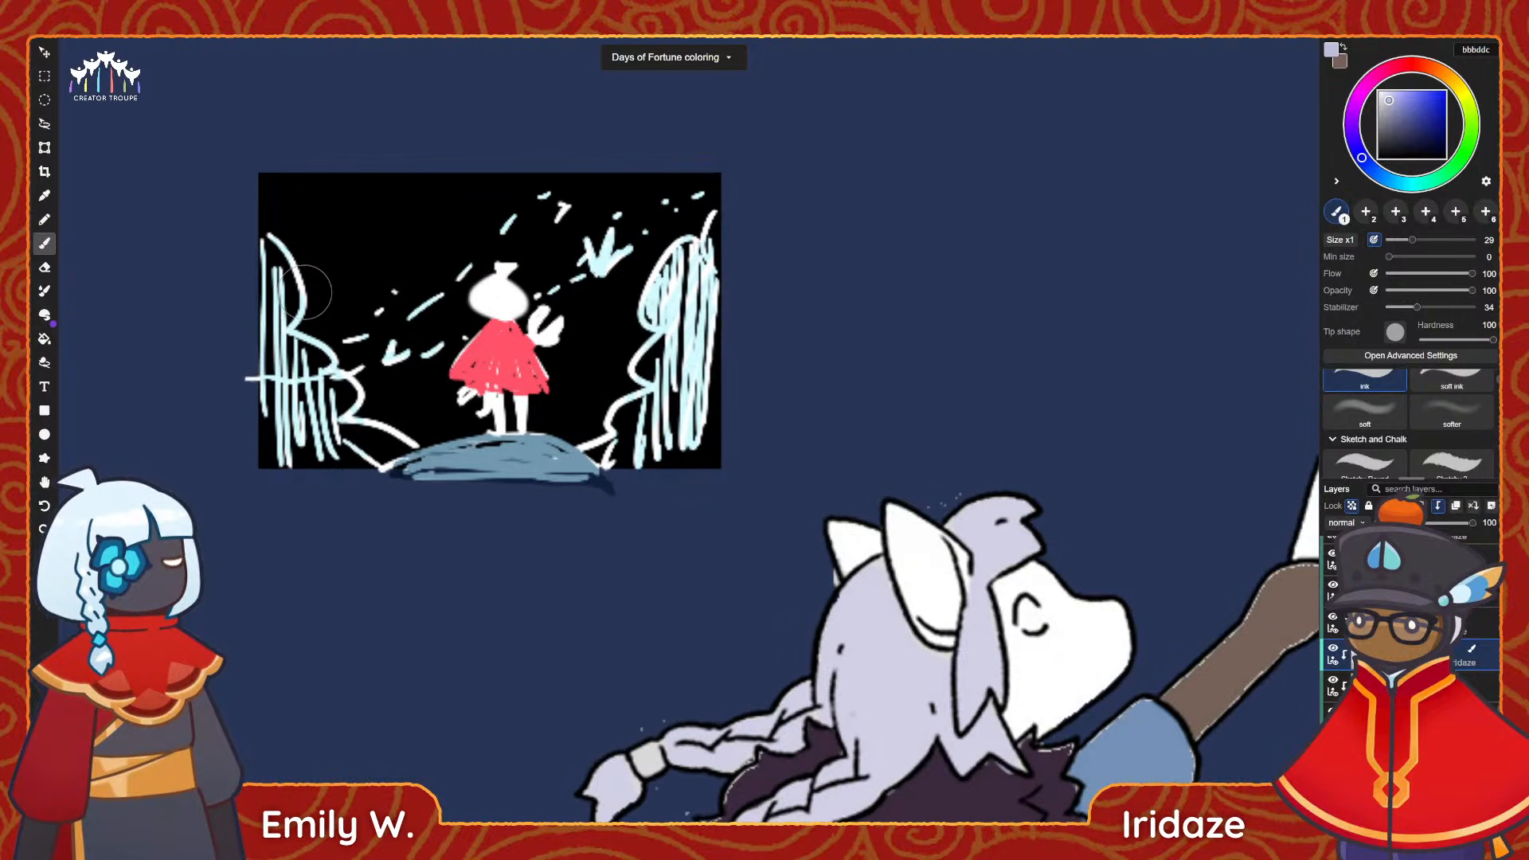
{"action": "scroll", "coordinate": [307, 293], "scroll_direction": "down", "scroll_amount": 3}
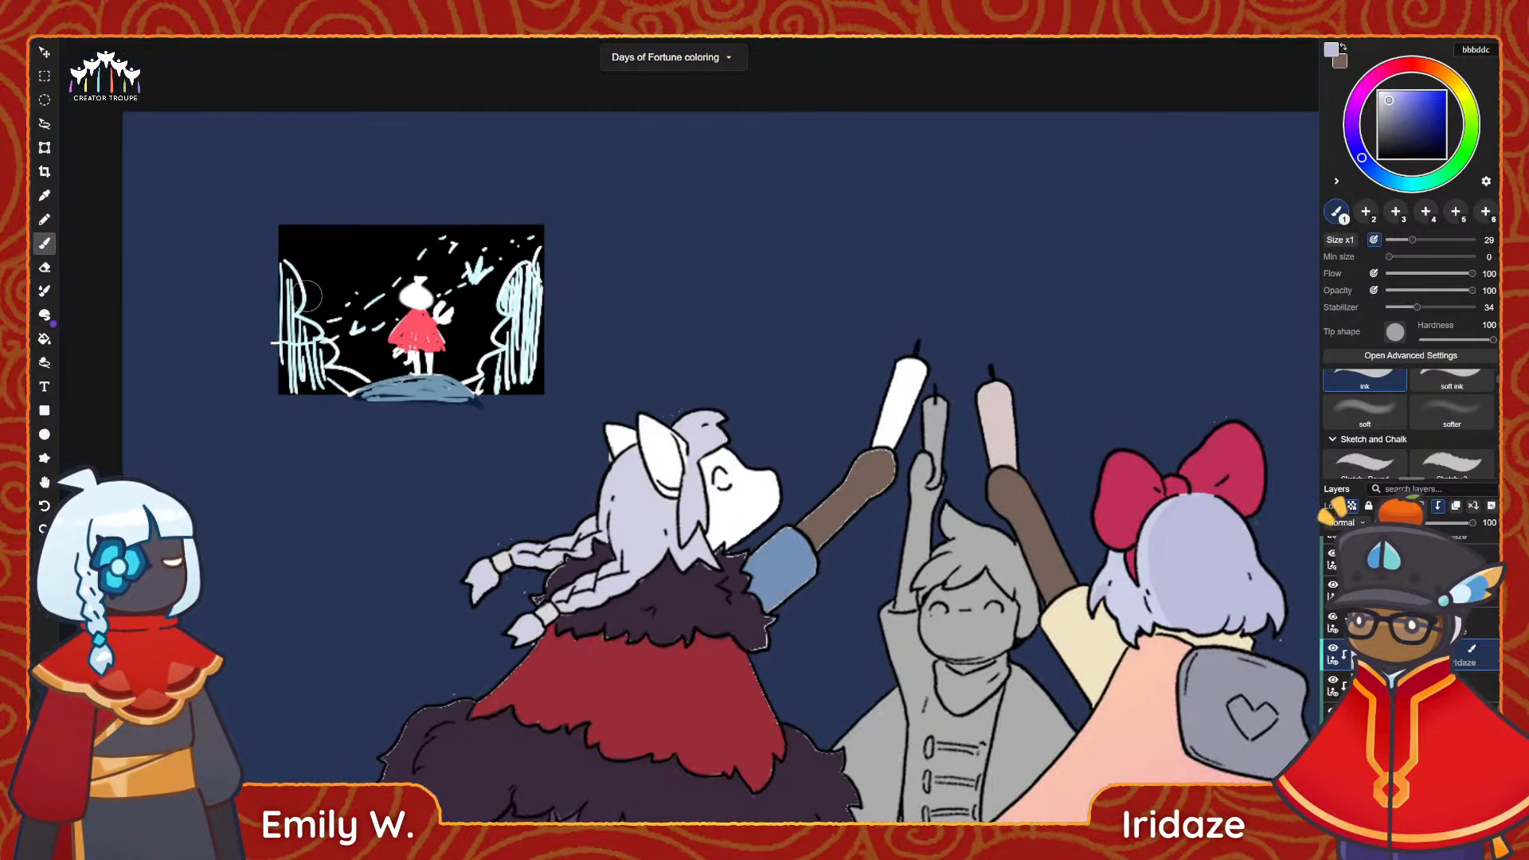
{"action": "scroll", "coordinate": [371, 335], "scroll_direction": "down", "scroll_amount": 4}
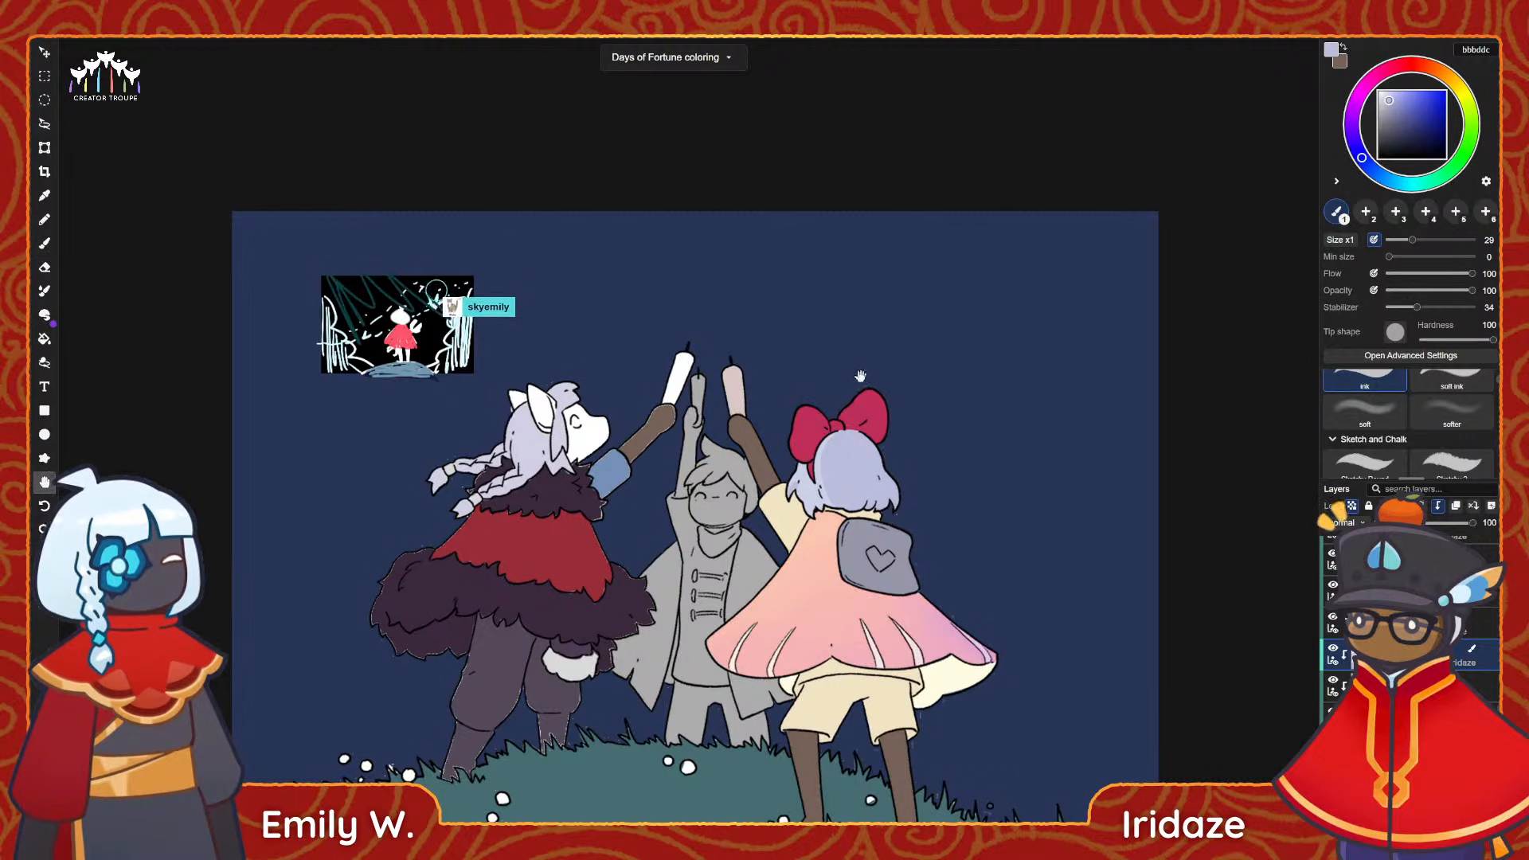
{"action": "left_click_drag", "start_coordinate": [860, 375], "coordinate": [843, 361]}
{"action": "scroll", "coordinate": [291, 304], "scroll_direction": "up", "scroll_amount": 4}
{"action": "scroll", "coordinate": [297, 298], "scroll_direction": "up", "scroll_amount": 2}
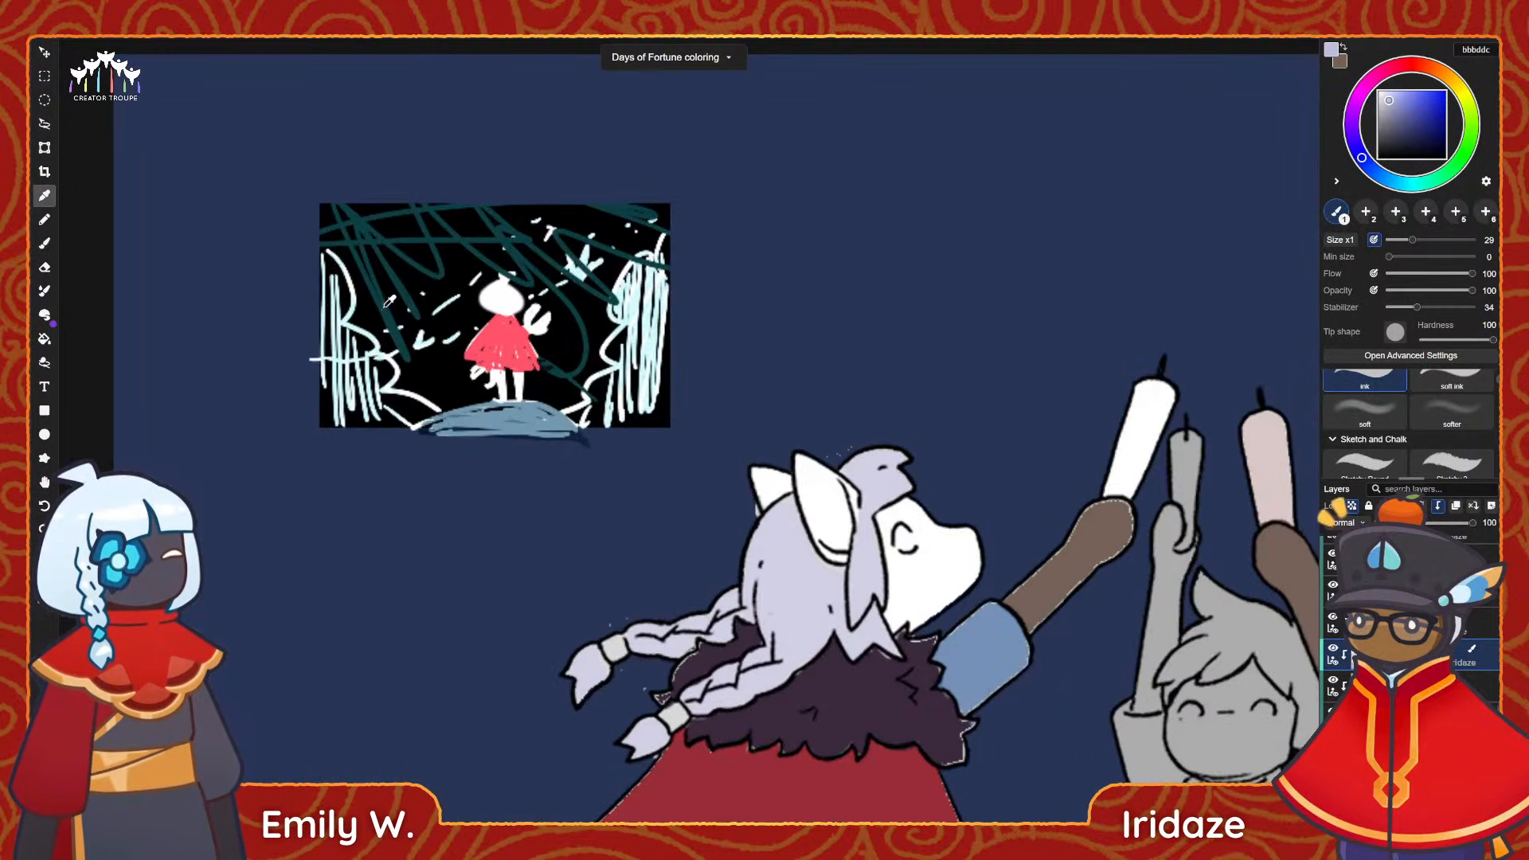
Examine the red-dressed figure and its surroundings in the thumbnail sketch, and compare the sketch with the full character group.
{"action": "scroll", "coordinate": [384, 305], "scroll_direction": "up", "scroll_amount": 4, "text": "alt"}
{"action": "left_click_drag", "start_coordinate": [408, 308], "coordinate": [413, 347]}
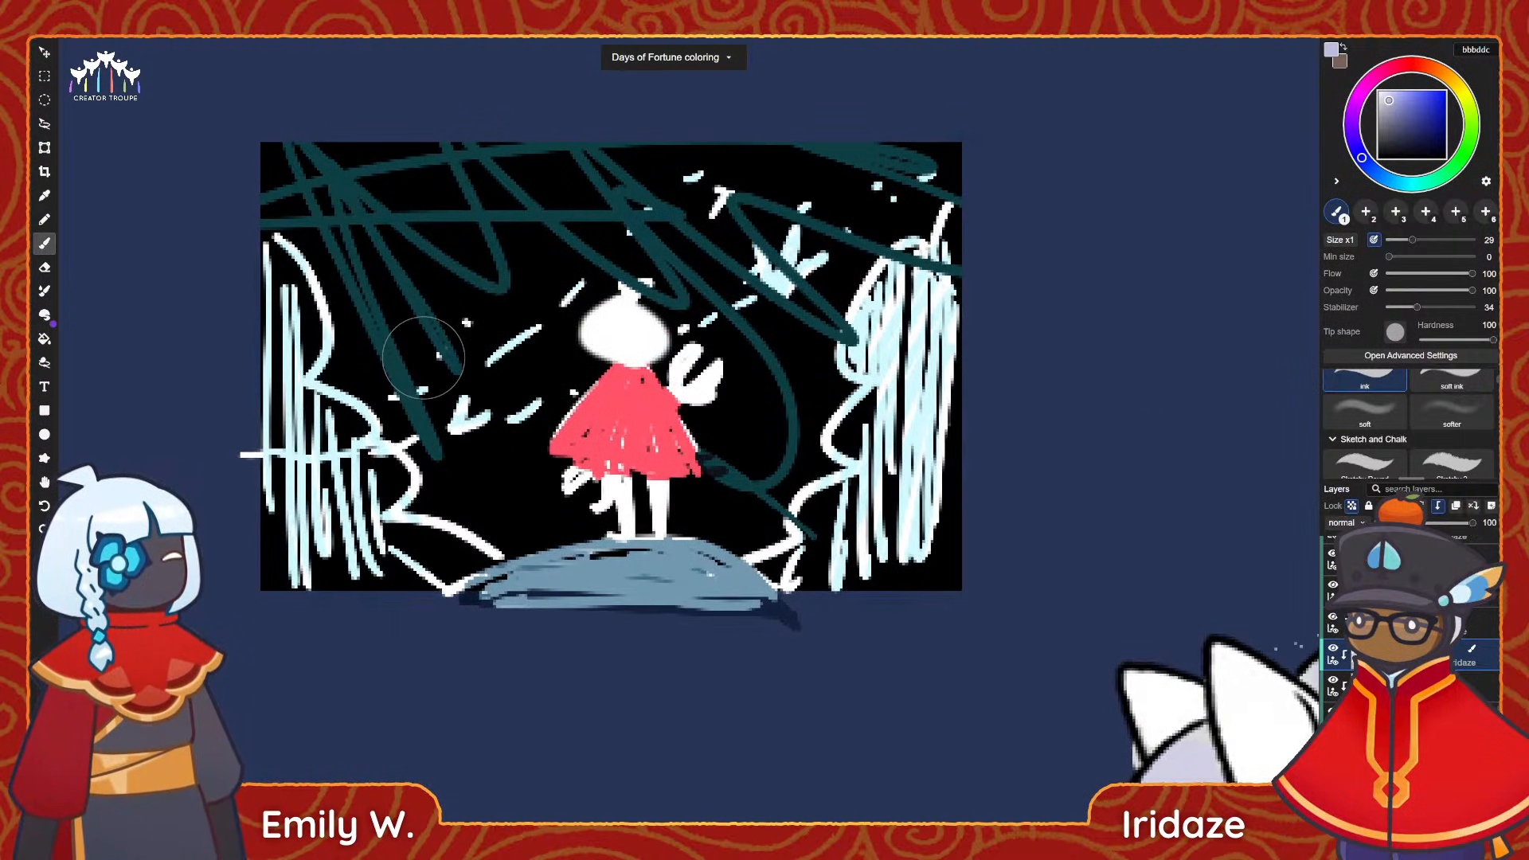
{"action": "scroll", "coordinate": [439, 350], "scroll_direction": "down", "scroll_amount": 7, "text": "alt"}
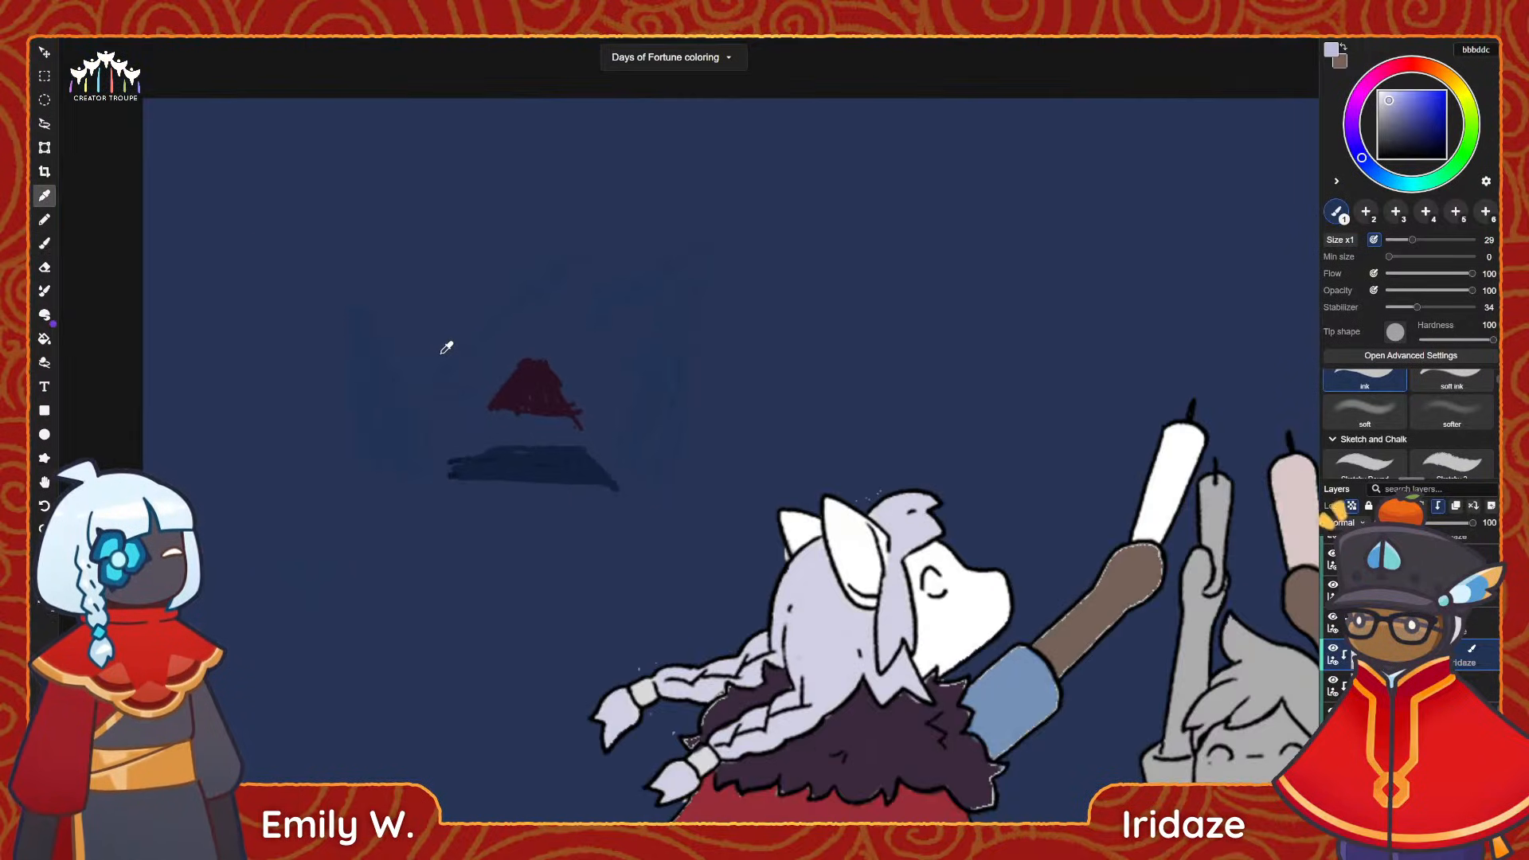
{"action": "left_click_drag", "start_coordinate": [663, 470], "coordinate": [477, 348]}
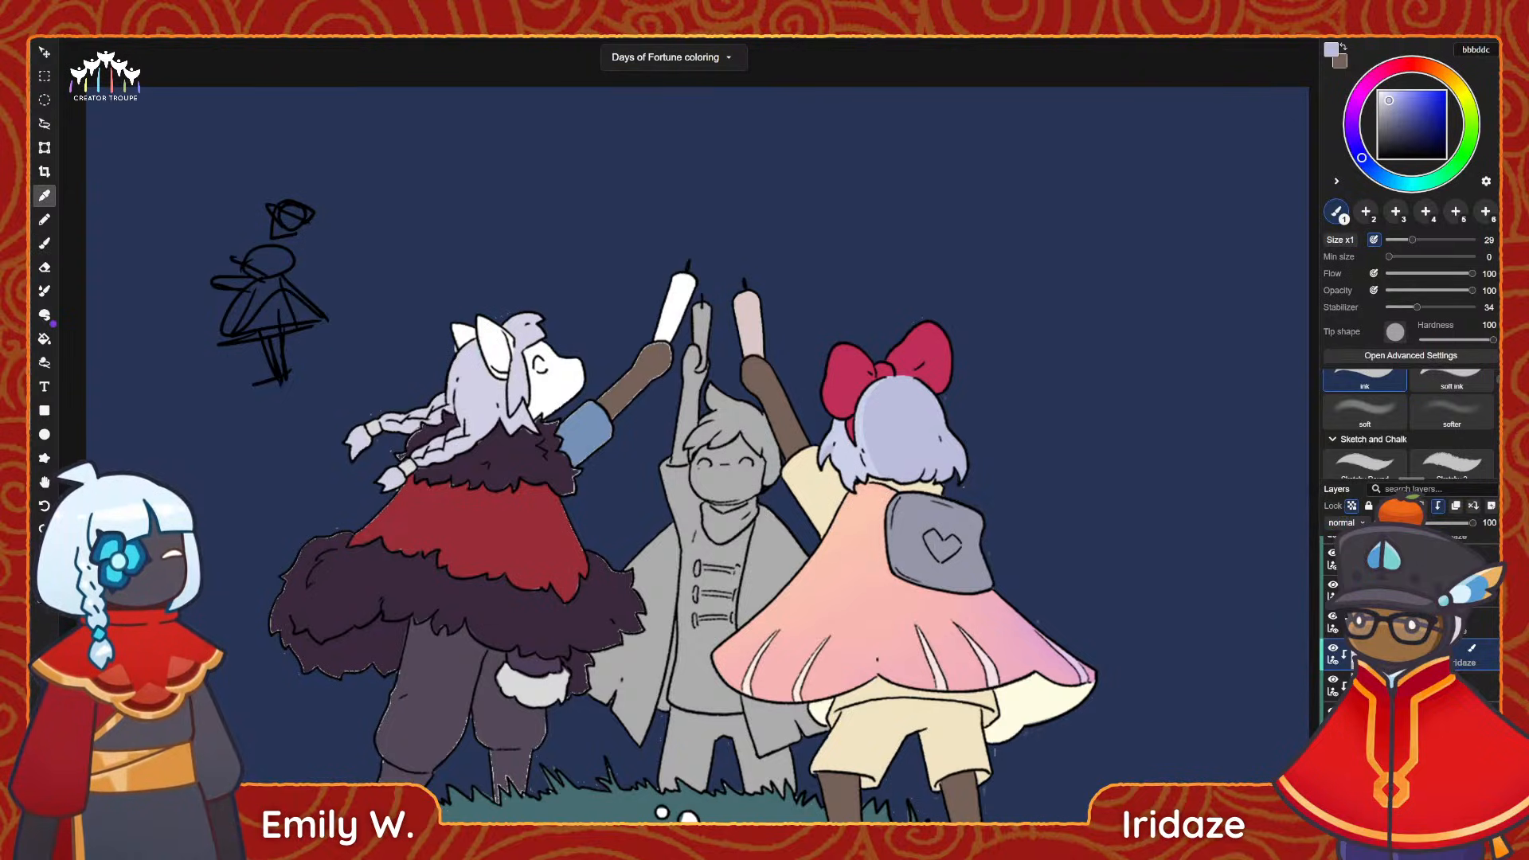
Review the bow-wearing character's lavender hair and cape up close and against the other characters.
{"action": "key", "text": "b"}
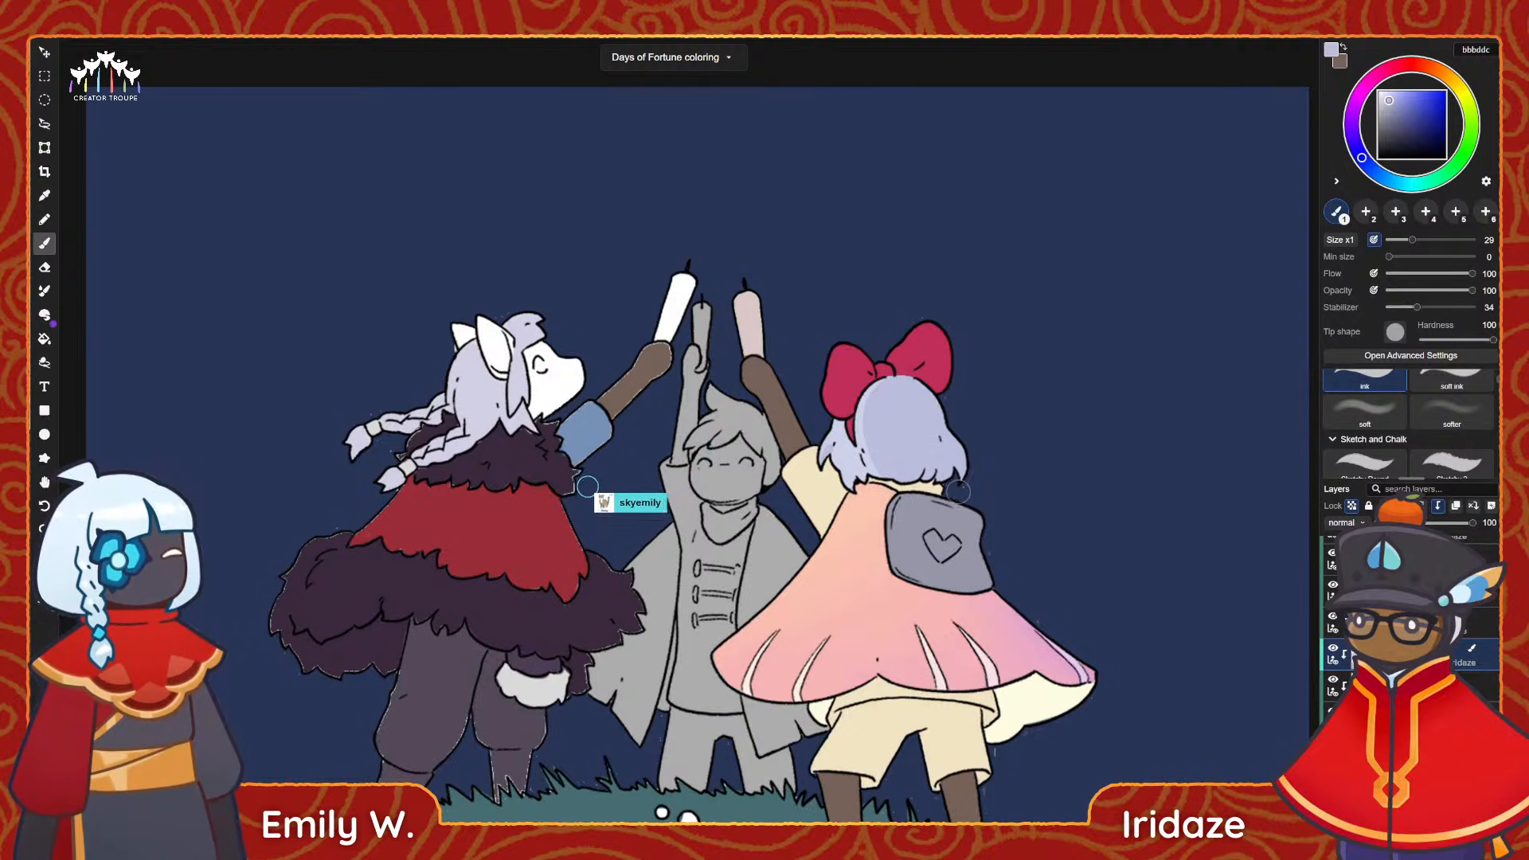
{"action": "left_click_drag", "start_coordinate": [919, 489], "coordinate": [768, 400]}
{"action": "key", "text": "ctrl+plus"}
{"action": "key", "text": "ctrl+plus"}
{"action": "key", "text": "ctrl+plus"}
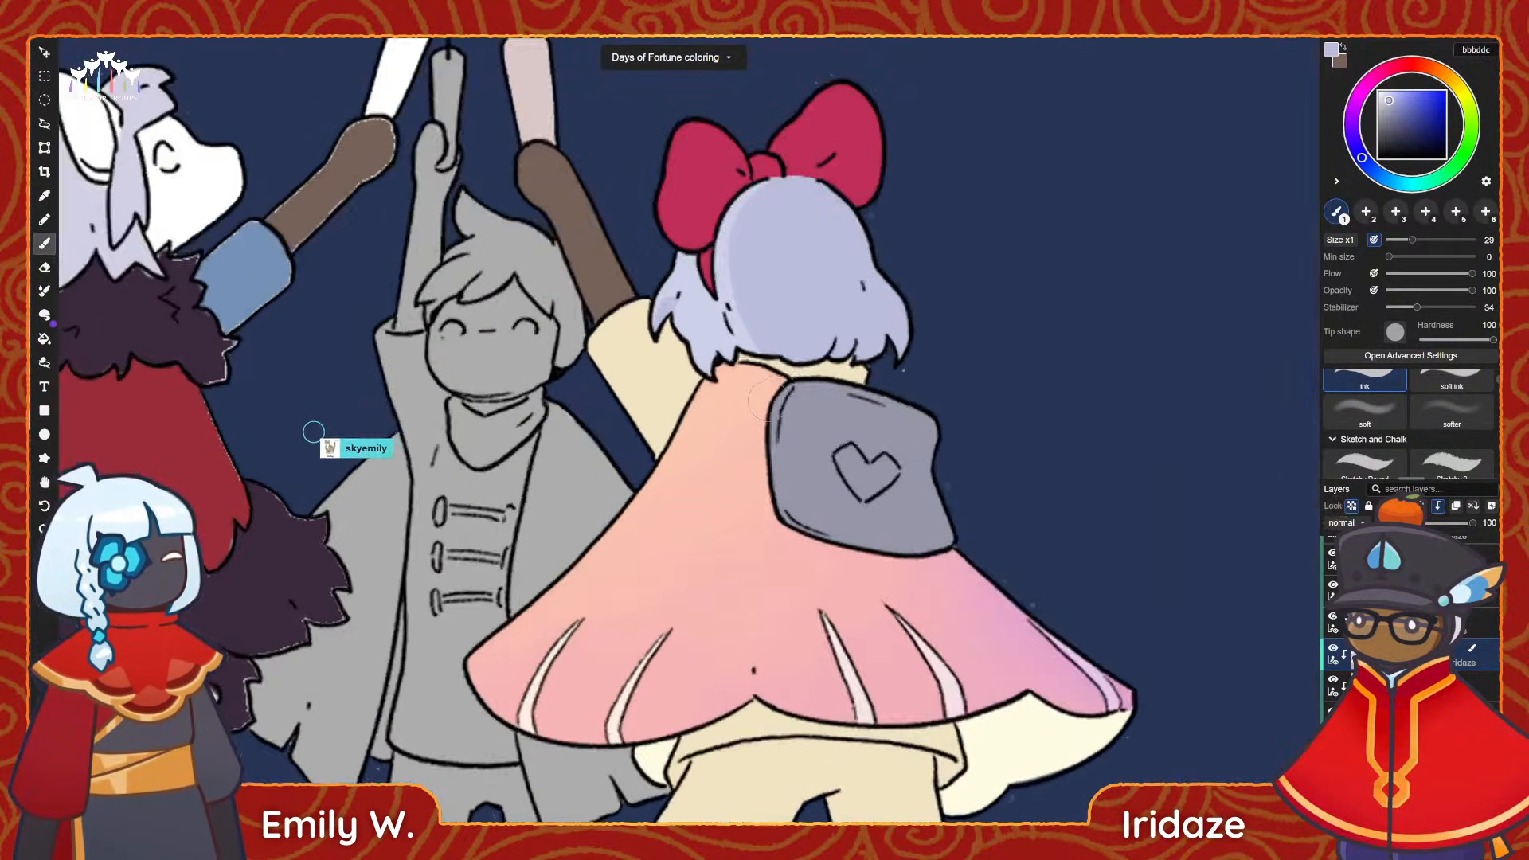
{"action": "left_click_drag", "start_coordinate": [704, 273], "coordinate": [639, 350]}
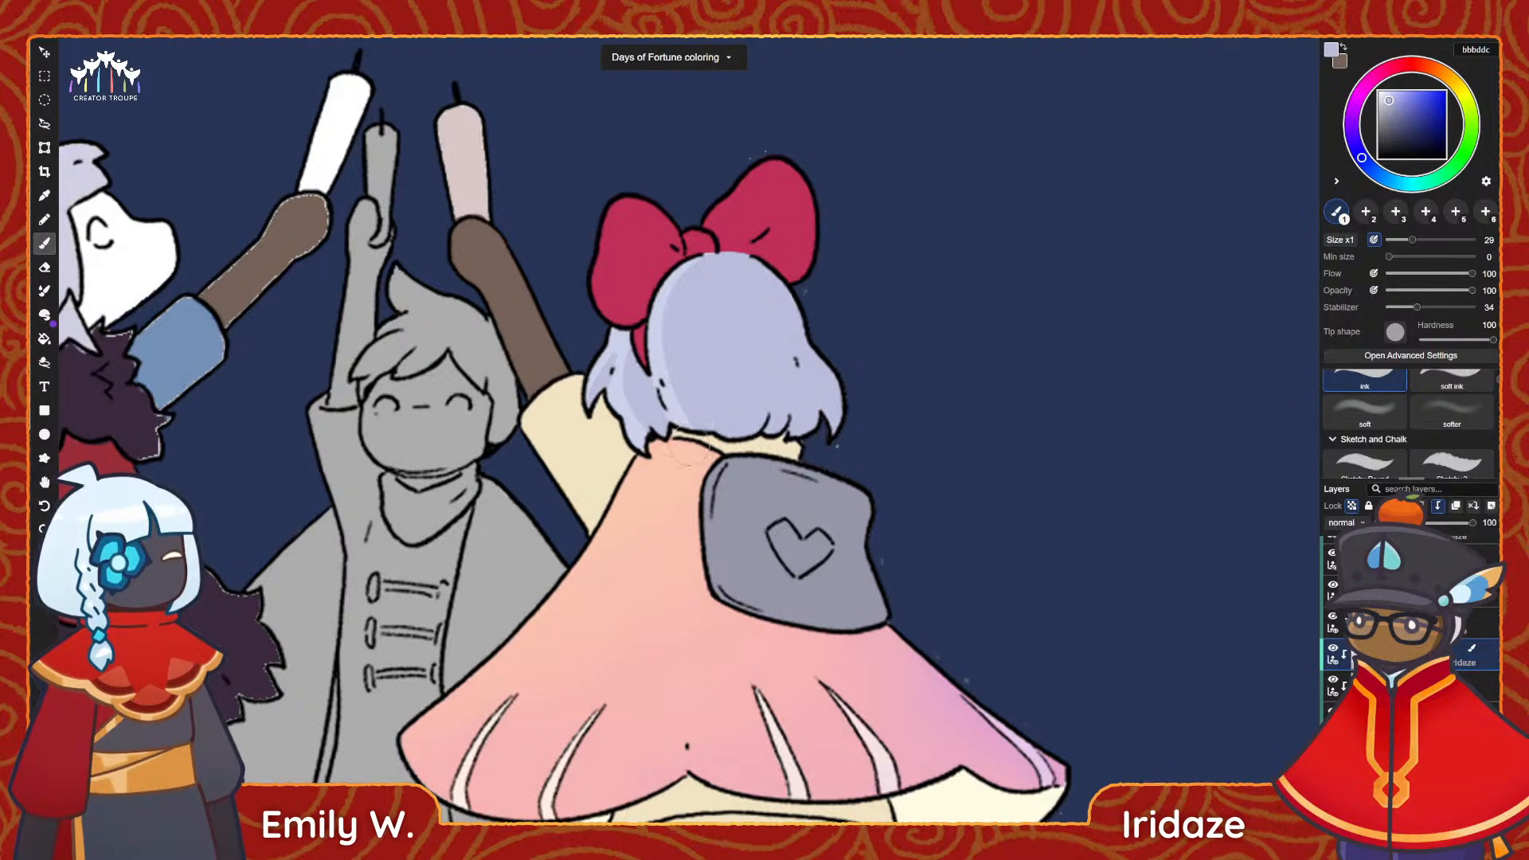
{"action": "scroll", "coordinate": [904, 561], "scroll_direction": "down", "scroll_amount": 5}
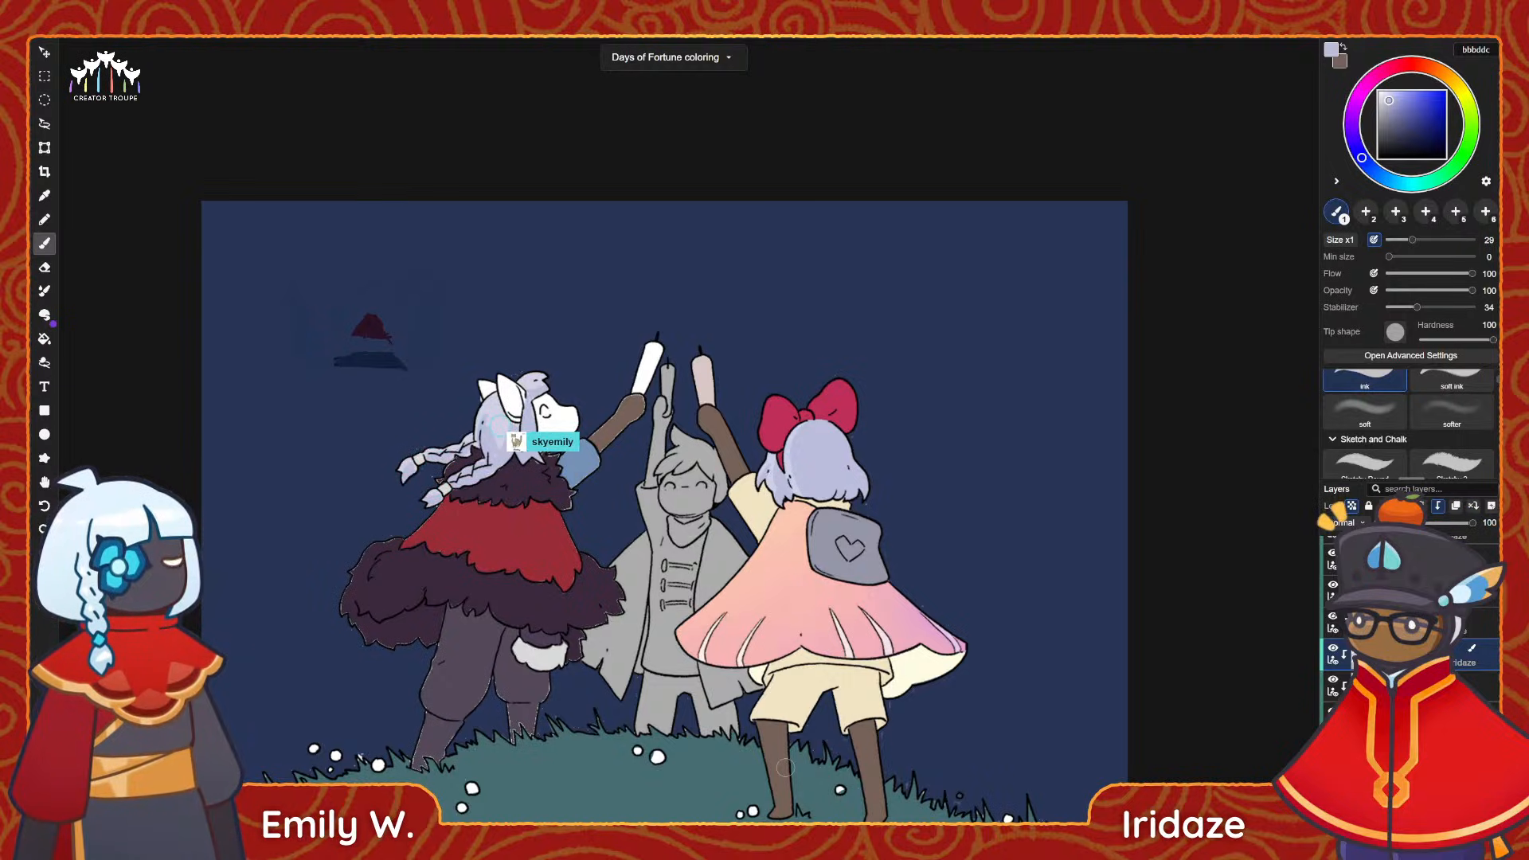
{"action": "scroll", "coordinate": [911, 374], "scroll_direction": "up", "scroll_amount": 4}
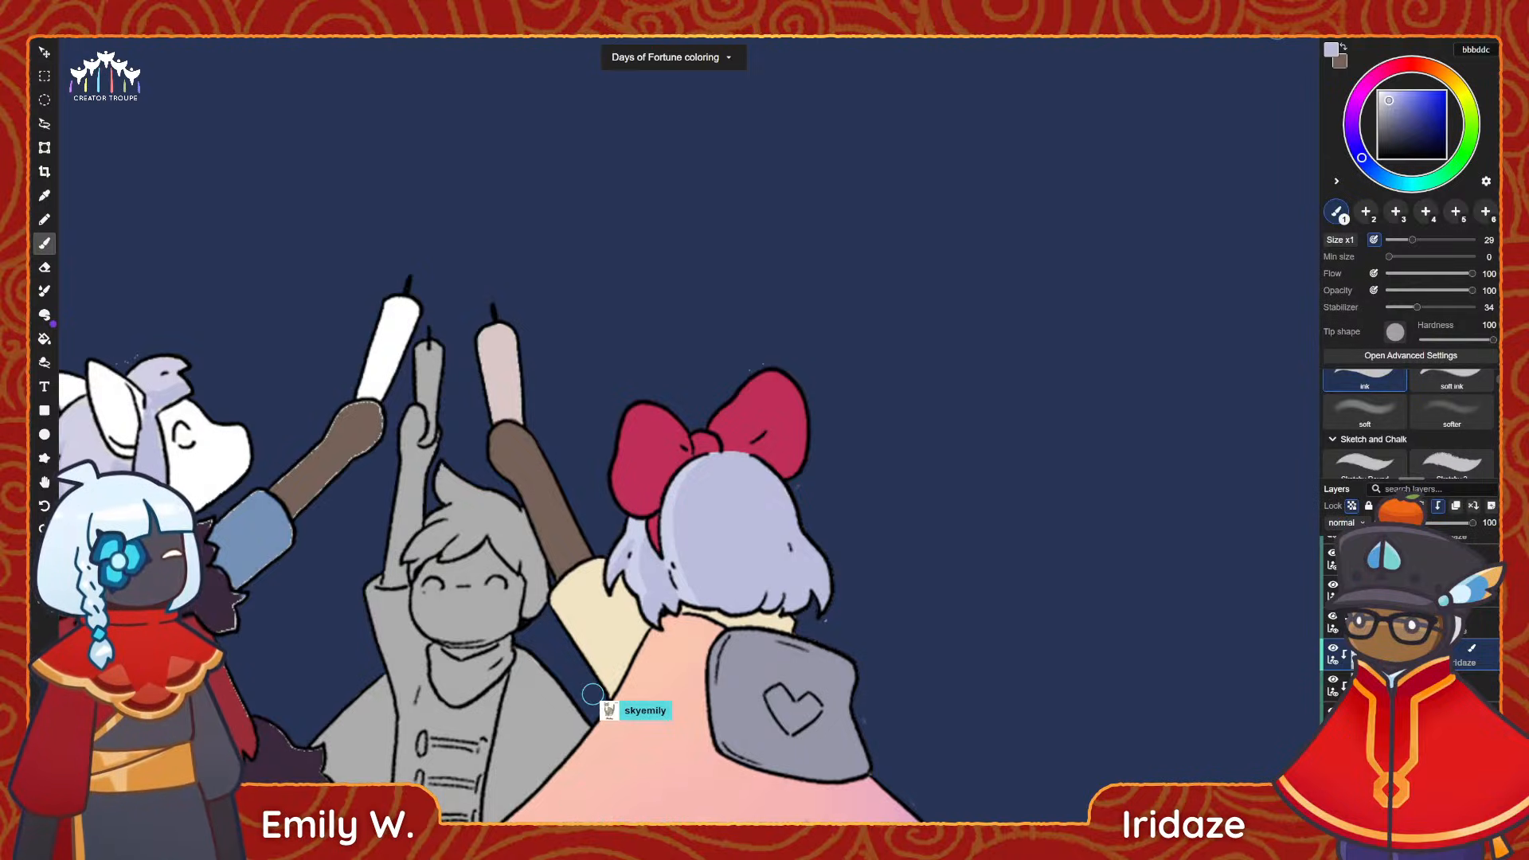
{"action": "scroll", "coordinate": [844, 570], "scroll_direction": "down", "scroll_amount": 3}
{"action": "key", "text": "space"}
{"action": "left_click_drag", "start_coordinate": [842, 569], "coordinate": [767, 481]}
{"action": "key", "text": "space"}
{"action": "left_click_drag", "start_coordinate": [782, 428], "coordinate": [791, 389]}
Blend a soft orange ff9959 glow into the right side of the bow character's hair with the soft brush at size 67.
{"action": "scroll", "coordinate": [793, 389], "scroll_direction": "up", "scroll_amount": 3}
{"action": "key", "text": "alt"}
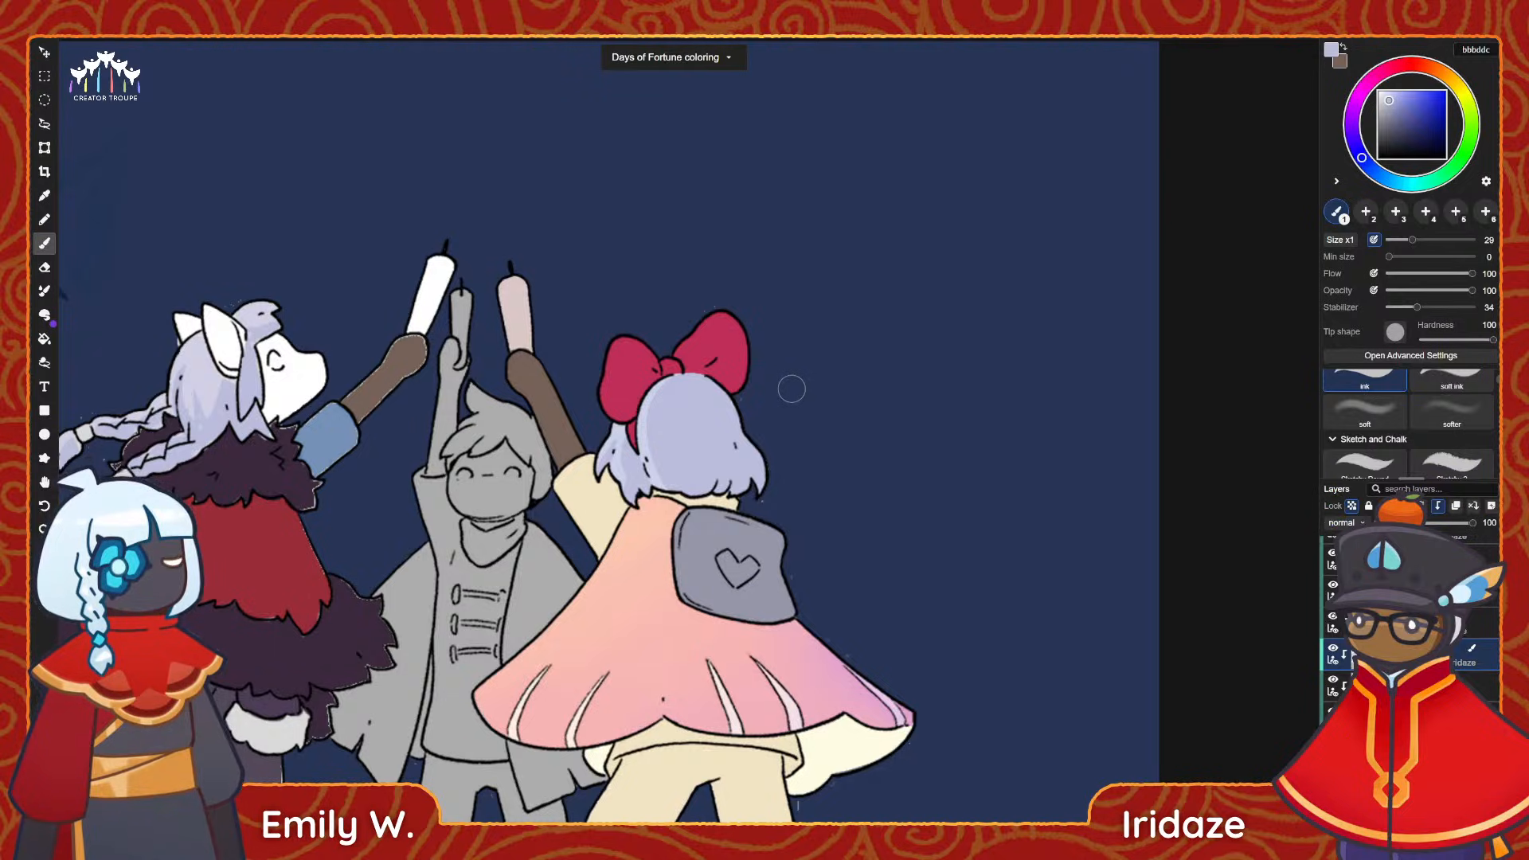
{"action": "scroll", "coordinate": [792, 390], "scroll_direction": "up", "scroll_amount": 2}
{"action": "scroll", "coordinate": [743, 474], "scroll_direction": "up", "scroll_amount": 2}
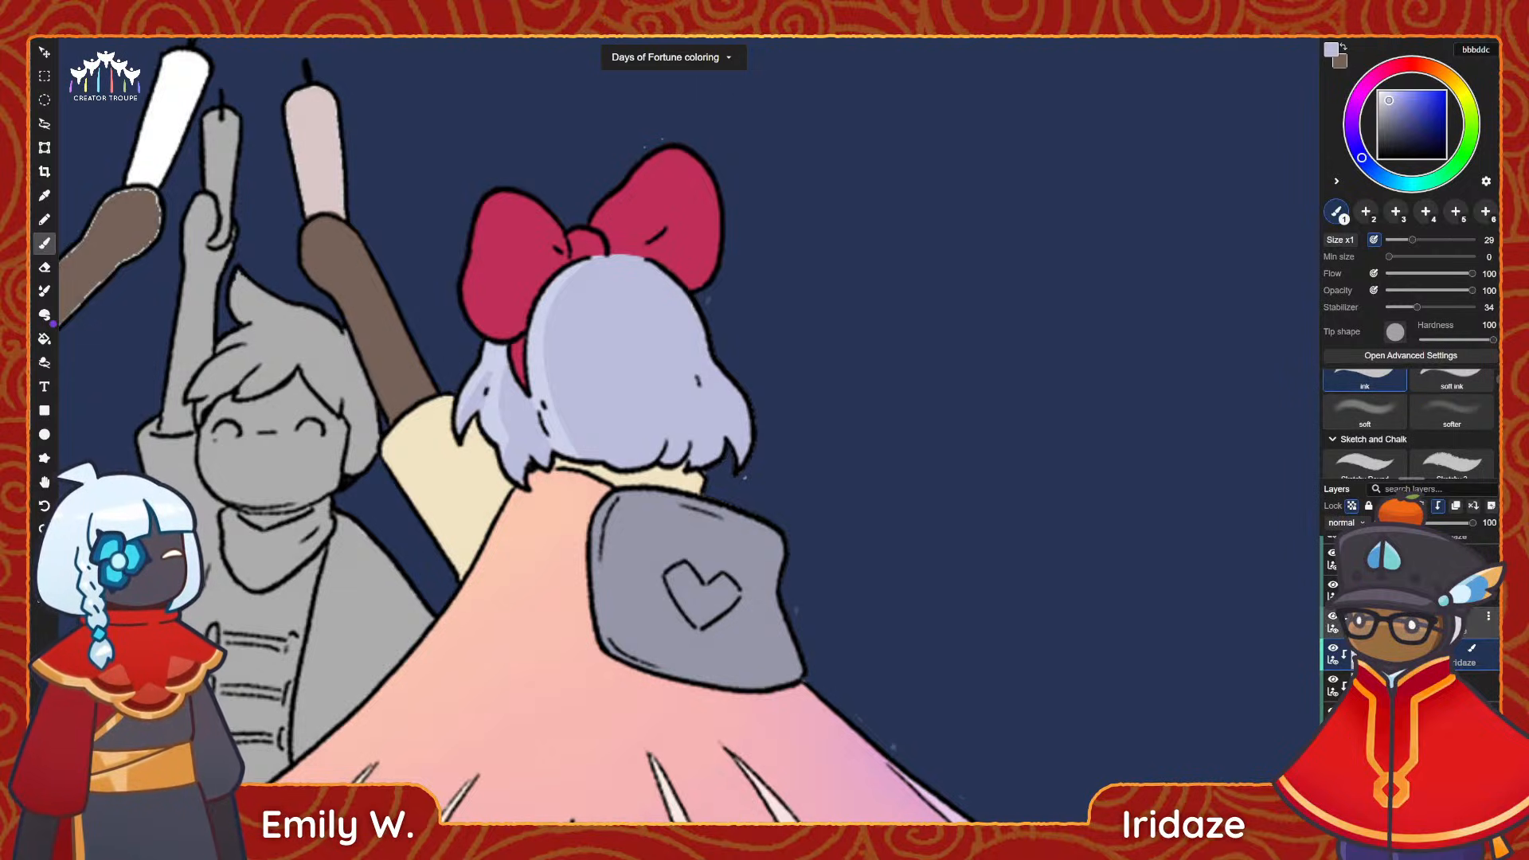
{"action": "scroll", "coordinate": [979, 345], "scroll_direction": "up", "scroll_amount": 2}
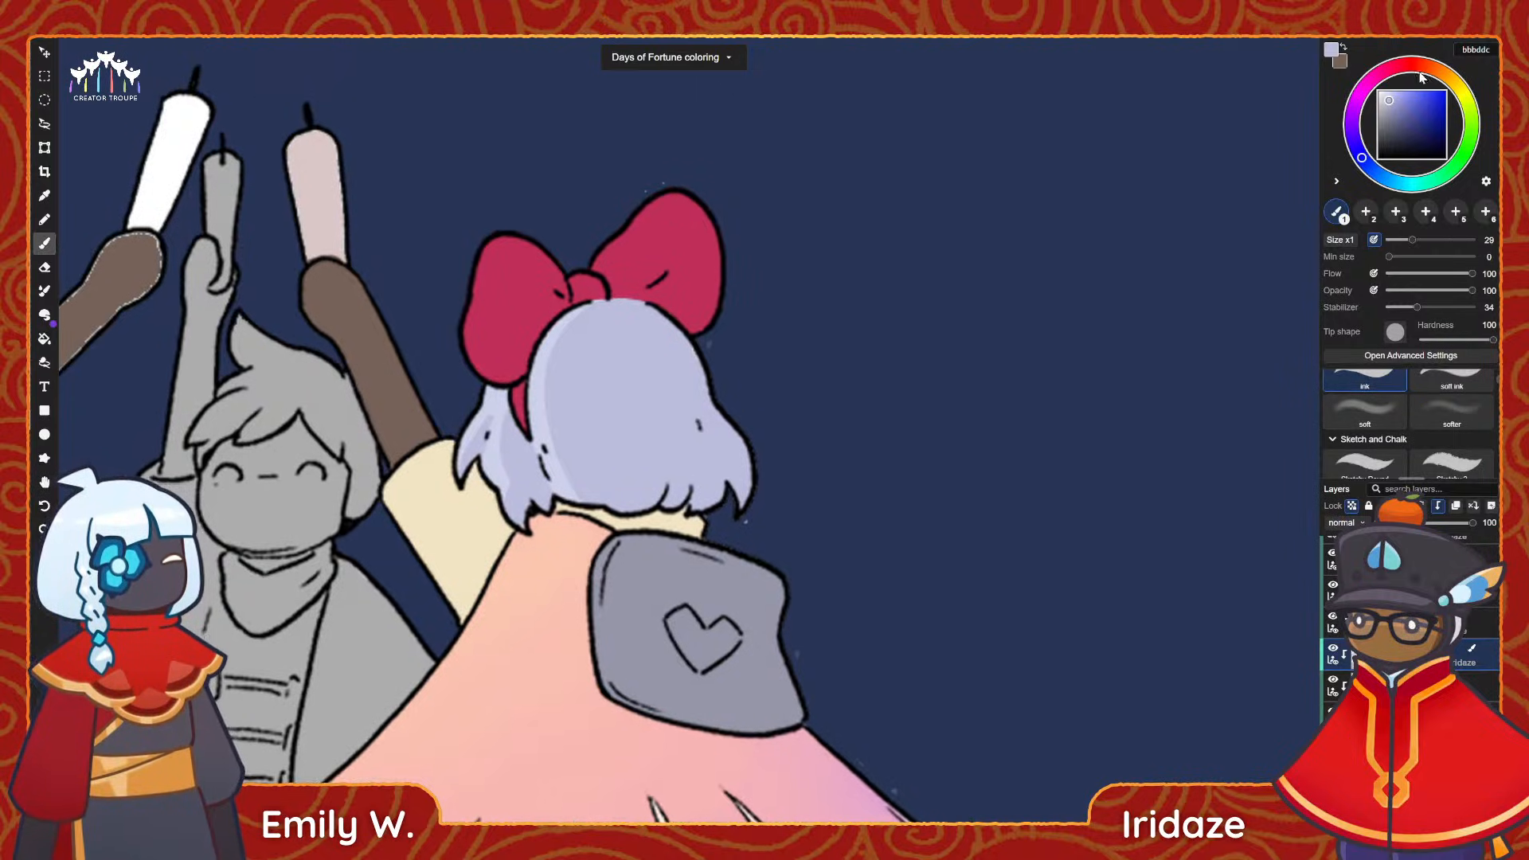
{"action": "left_click", "coordinate": [1443, 76]}
{"action": "left_click", "coordinate": [1435, 71]}
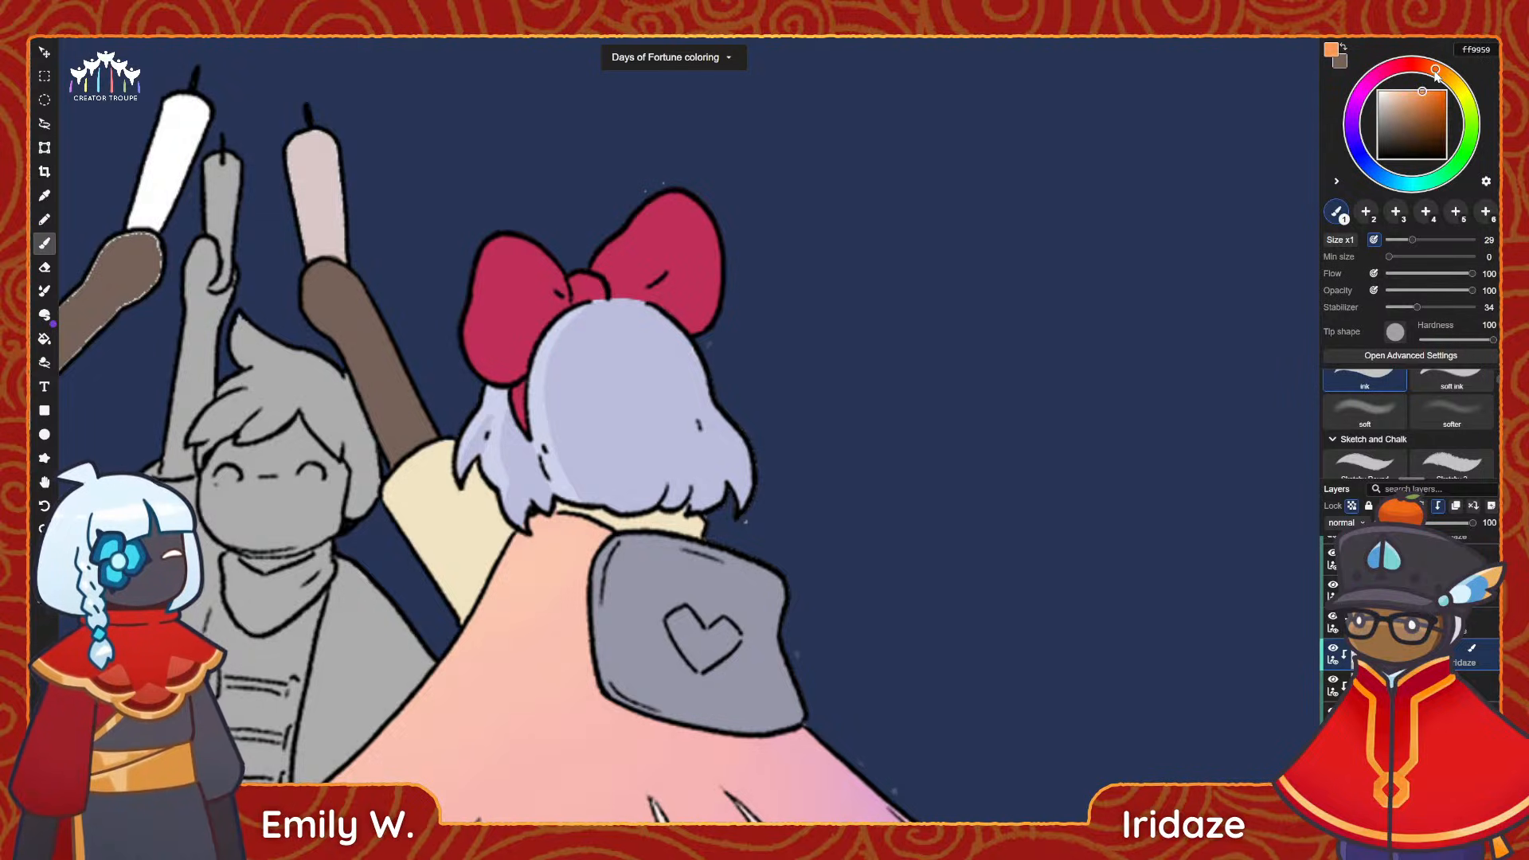
{"action": "left_click", "coordinate": [1371, 426]}
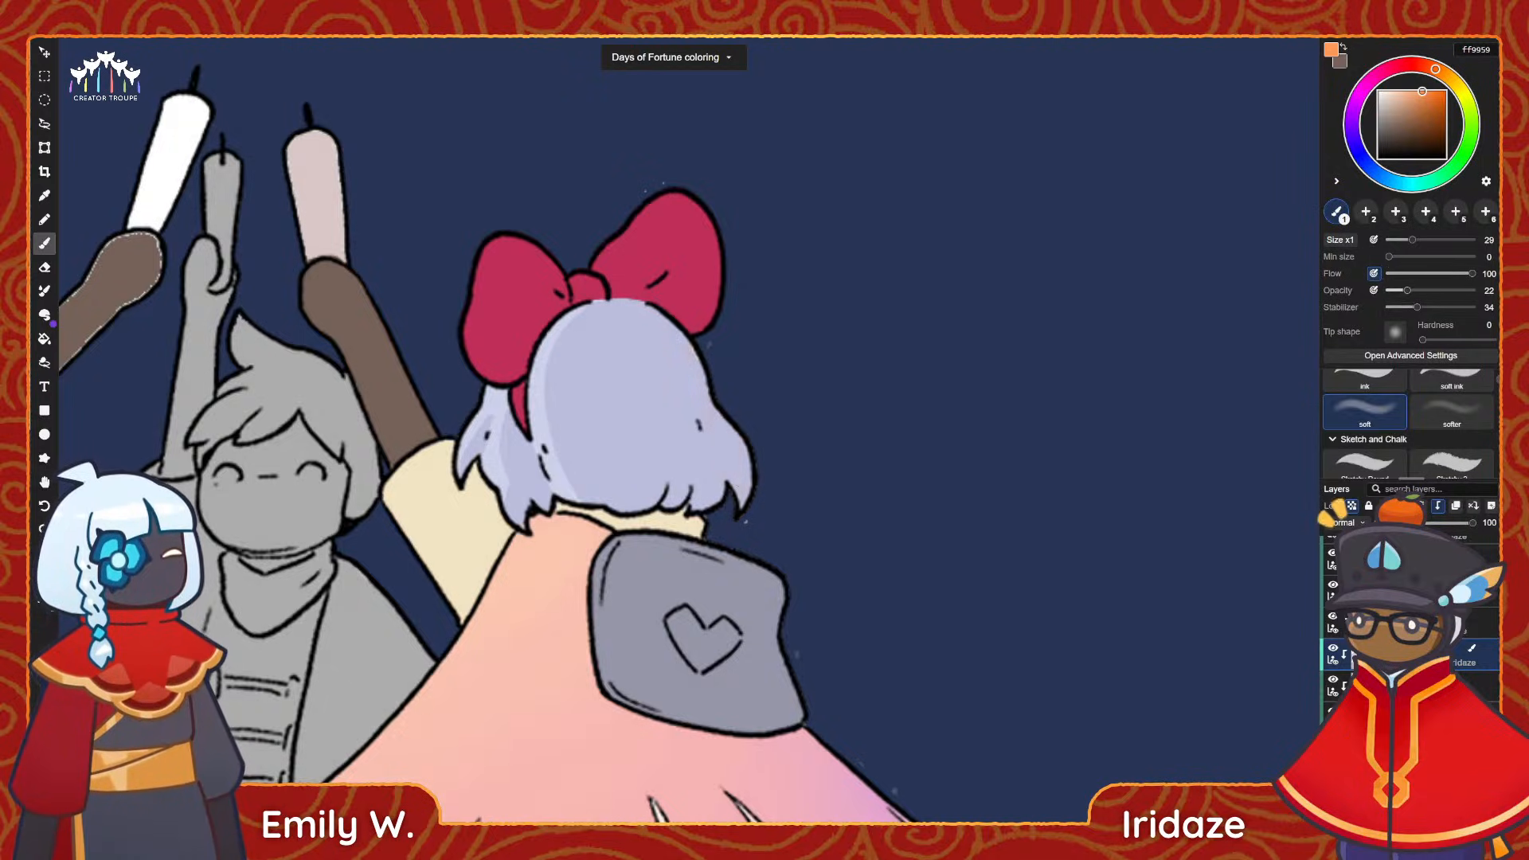
{"action": "left_click_drag", "start_coordinate": [1412, 240], "coordinate": [1445, 241]}
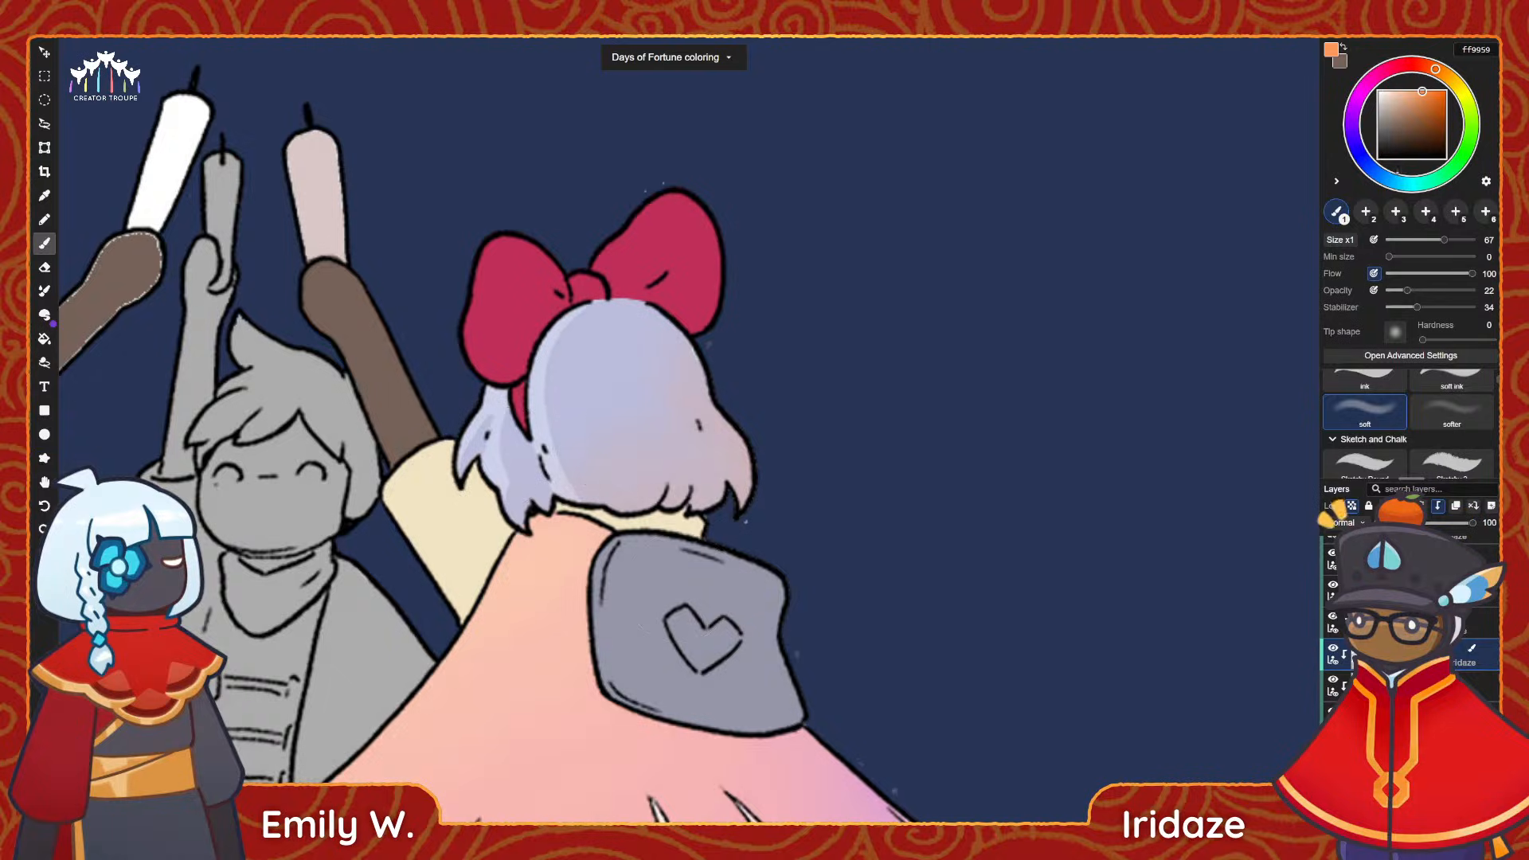
Paint a thin pale-yellow fffddf rim light along the hair's right edge with the ink brush at size 22.
{"action": "left_click", "coordinate": [1460, 91]}
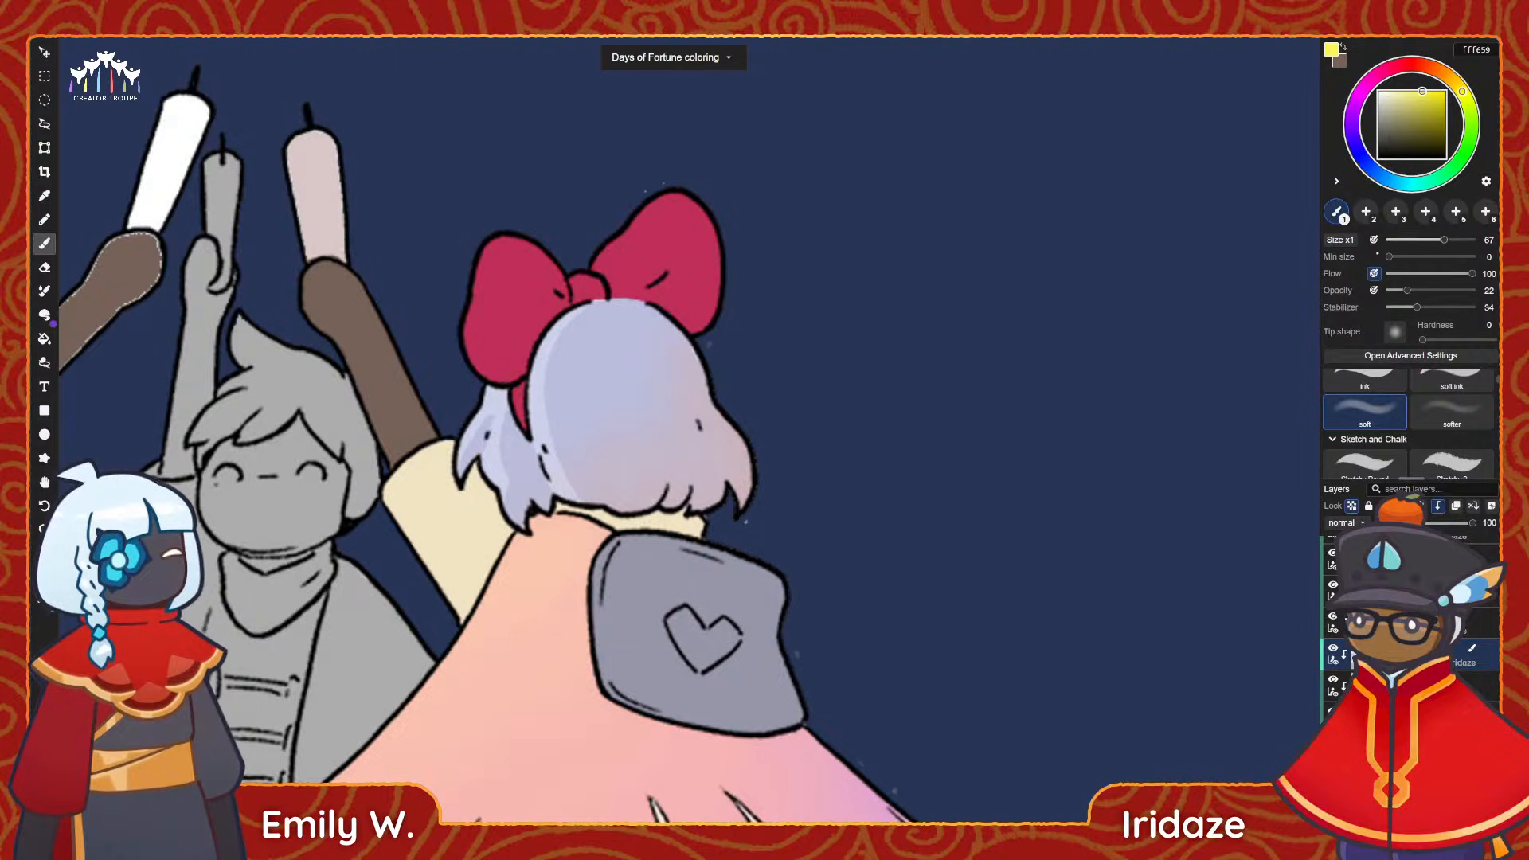
{"action": "left_click", "coordinate": [1360, 381]}
{"action": "left_click_drag", "start_coordinate": [1409, 244], "coordinate": [1405, 242]}
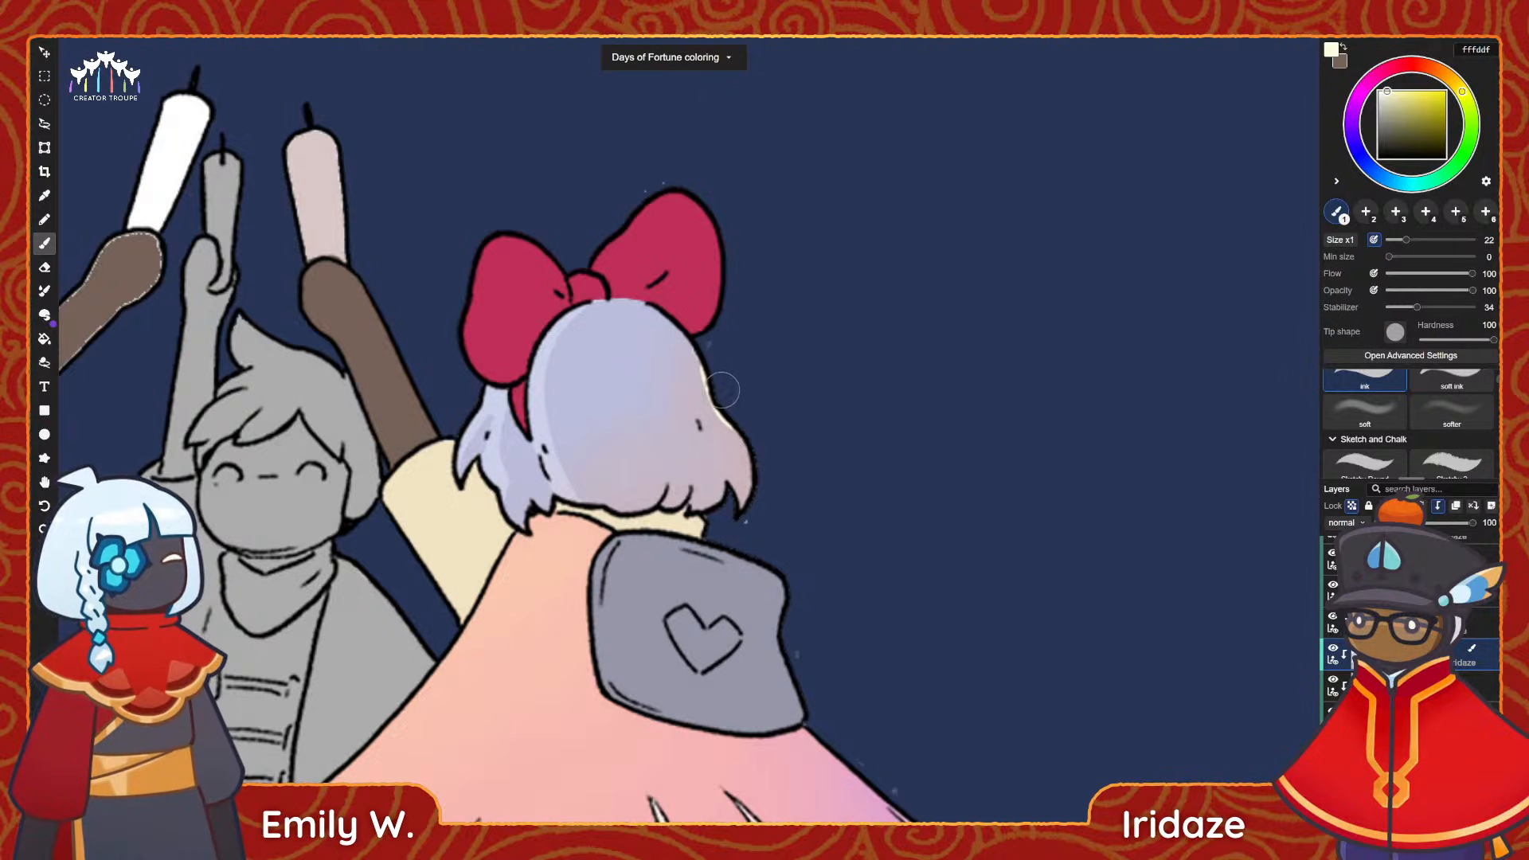
{"action": "left_click_drag", "start_coordinate": [724, 392], "coordinate": [742, 526]}
{"action": "key", "text": "ctrl+z"}
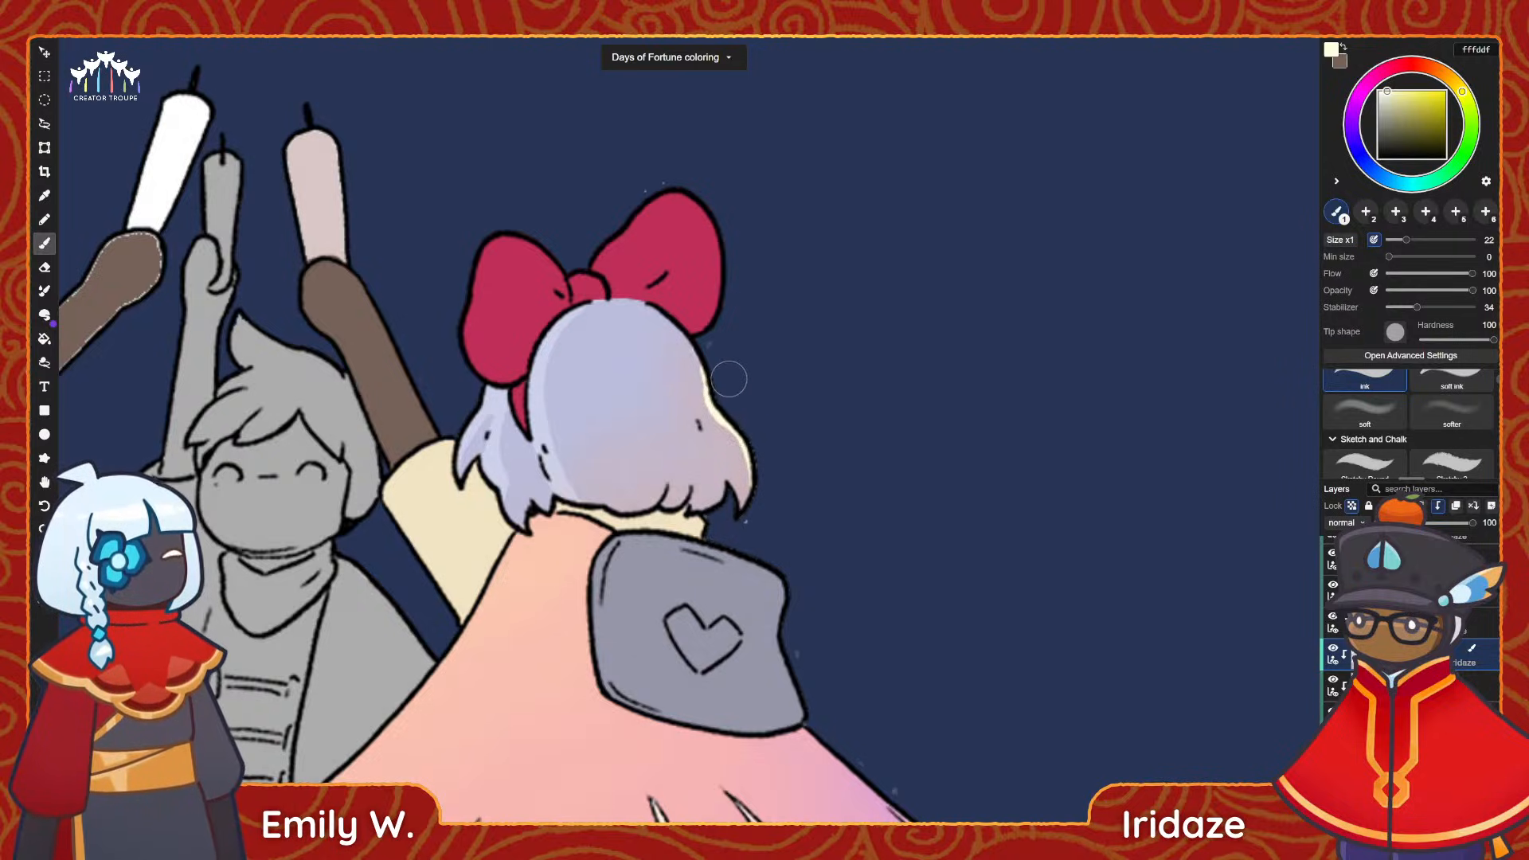
{"action": "scroll", "coordinate": [1375, 427], "scroll_direction": "down", "scroll_amount": 3, "text": "alt"}
{"action": "scroll", "coordinate": [714, 511], "scroll_direction": "down", "scroll_amount": 3, "text": "alt"}
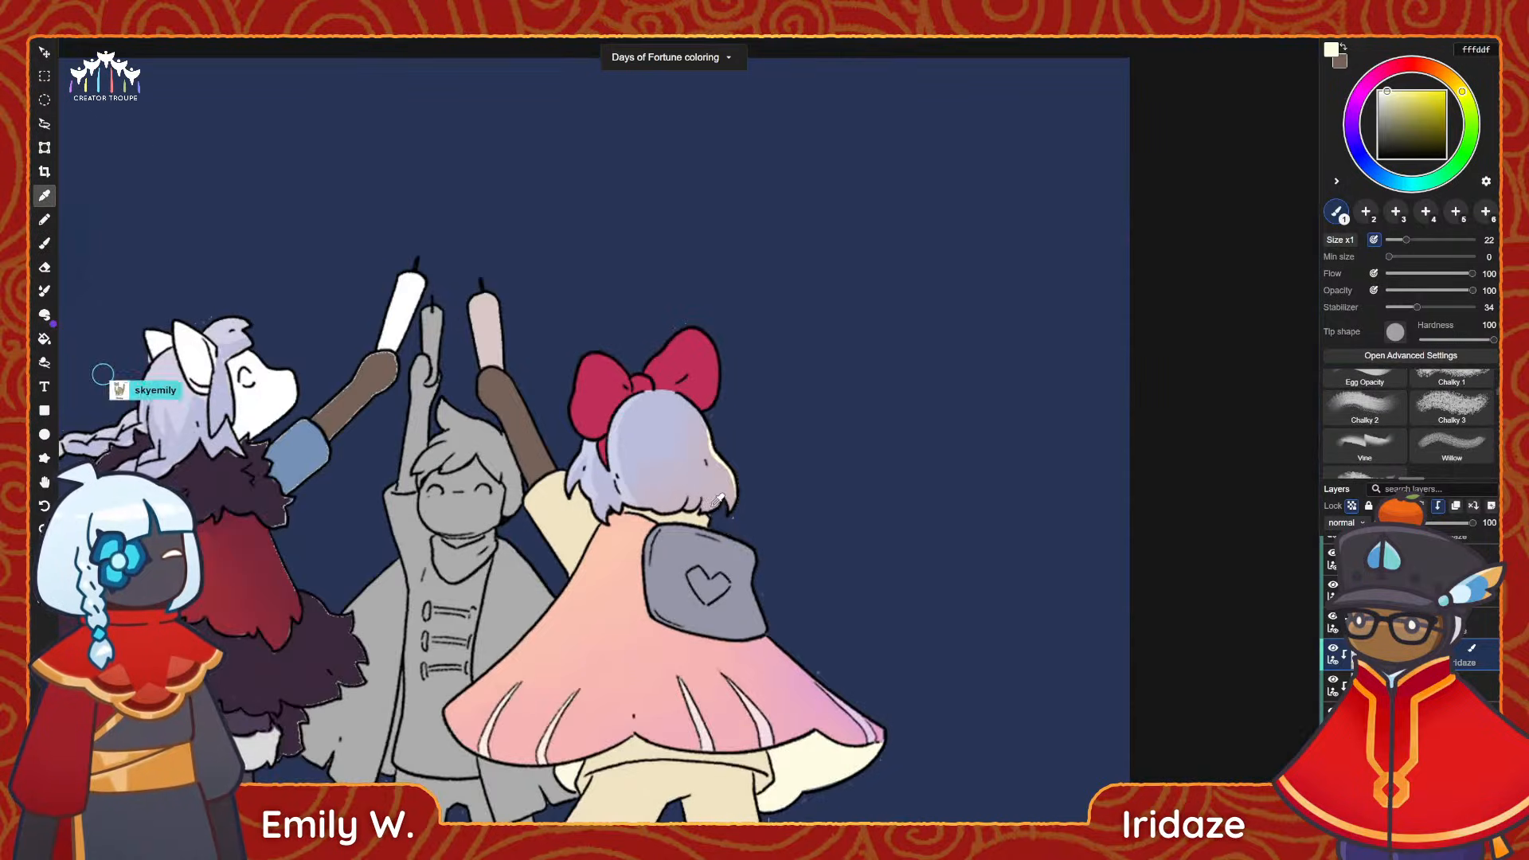
{"action": "scroll", "coordinate": [711, 509], "scroll_direction": "up", "scroll_amount": 2, "text": "alt"}
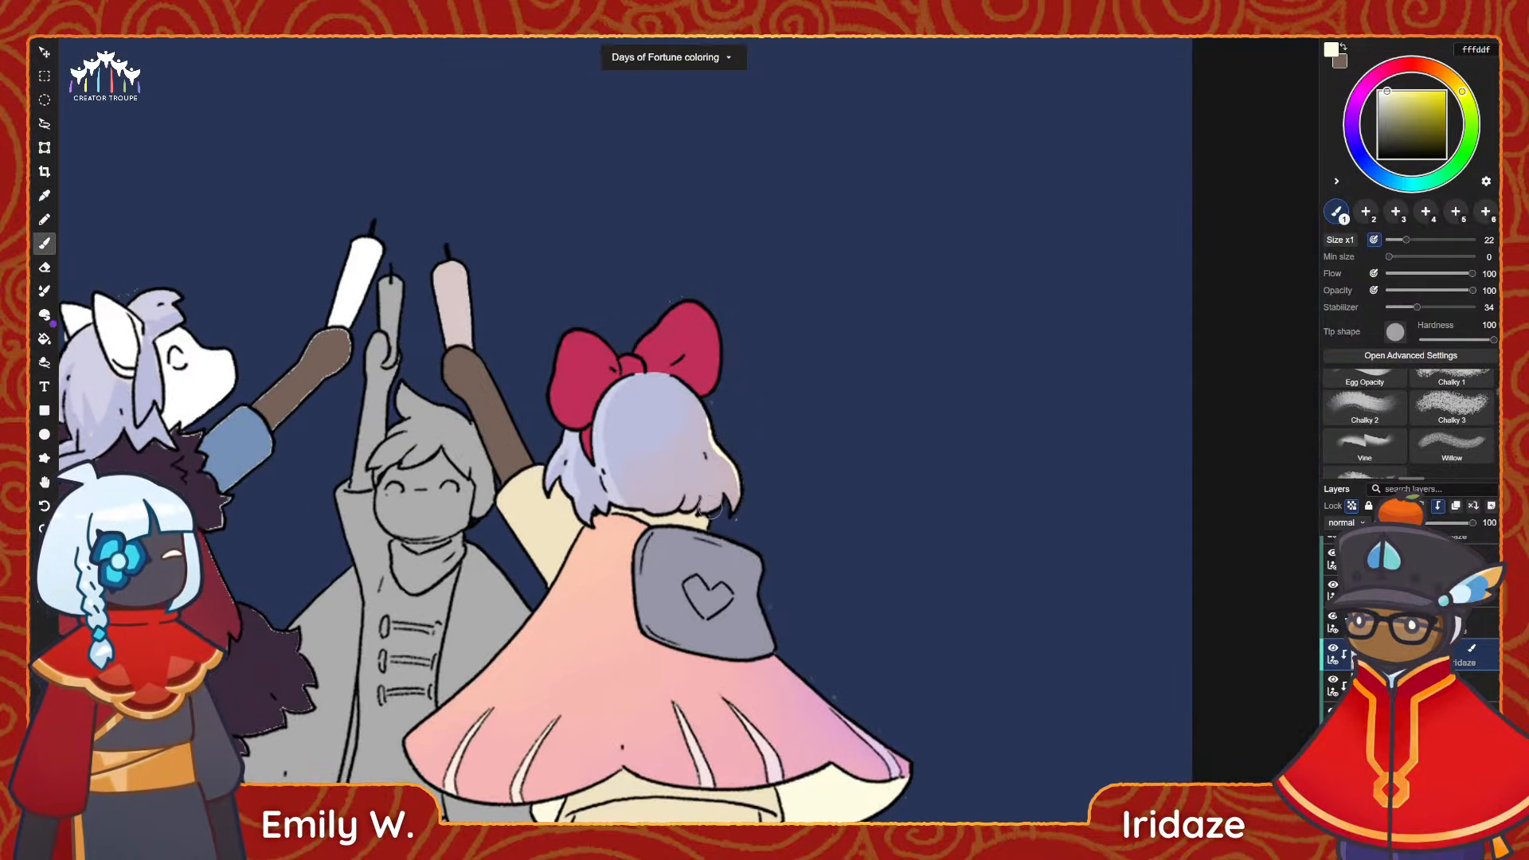
{"action": "scroll", "coordinate": [711, 510], "scroll_direction": "up", "scroll_amount": 2, "text": "alt"}
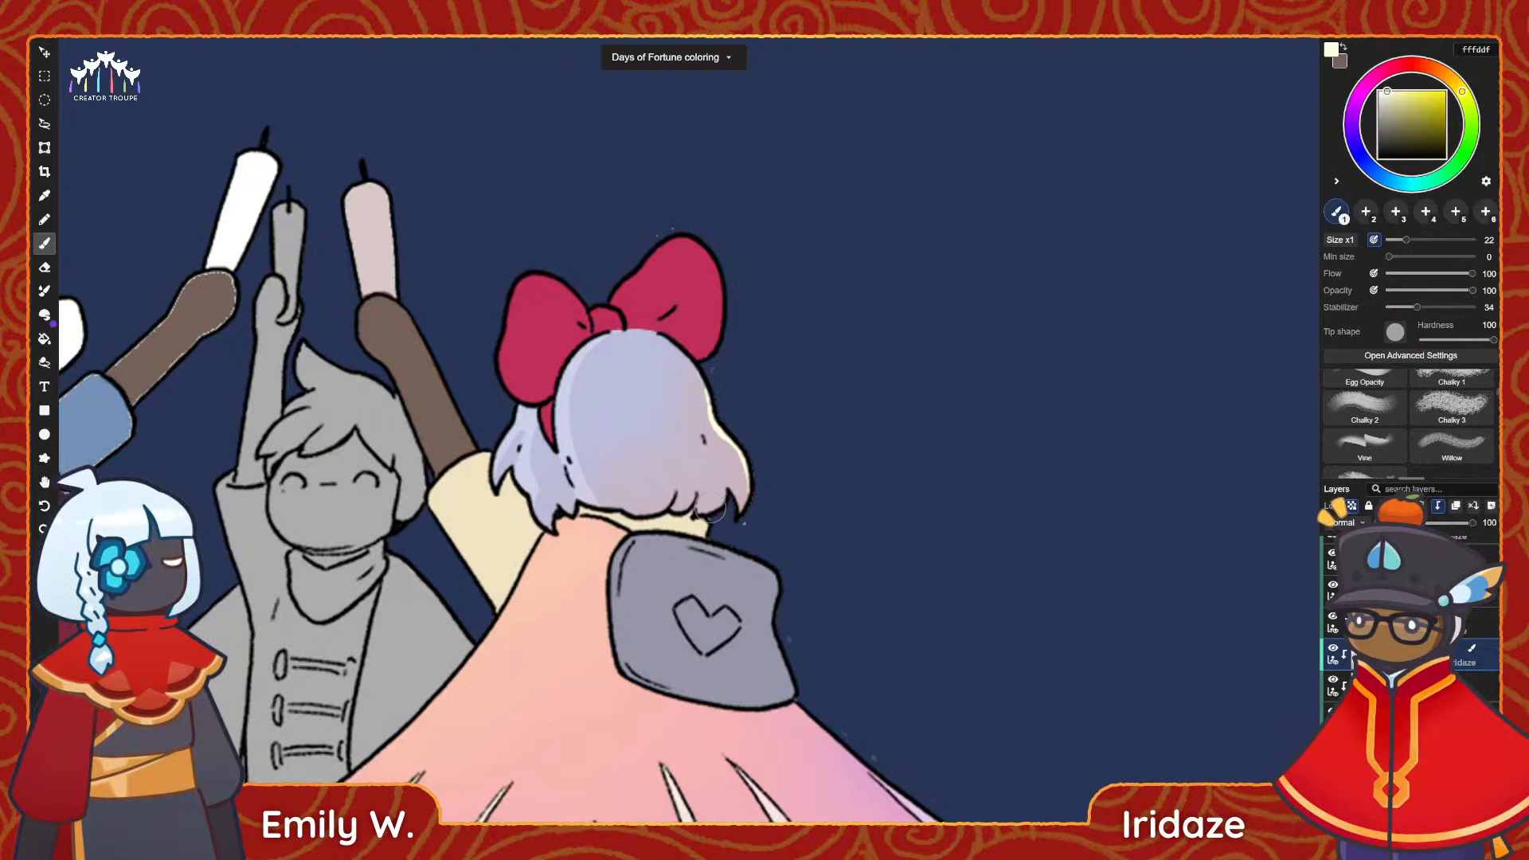
{"action": "middle_click_drag", "start_coordinate": [740, 403], "coordinate": [832, 388]}
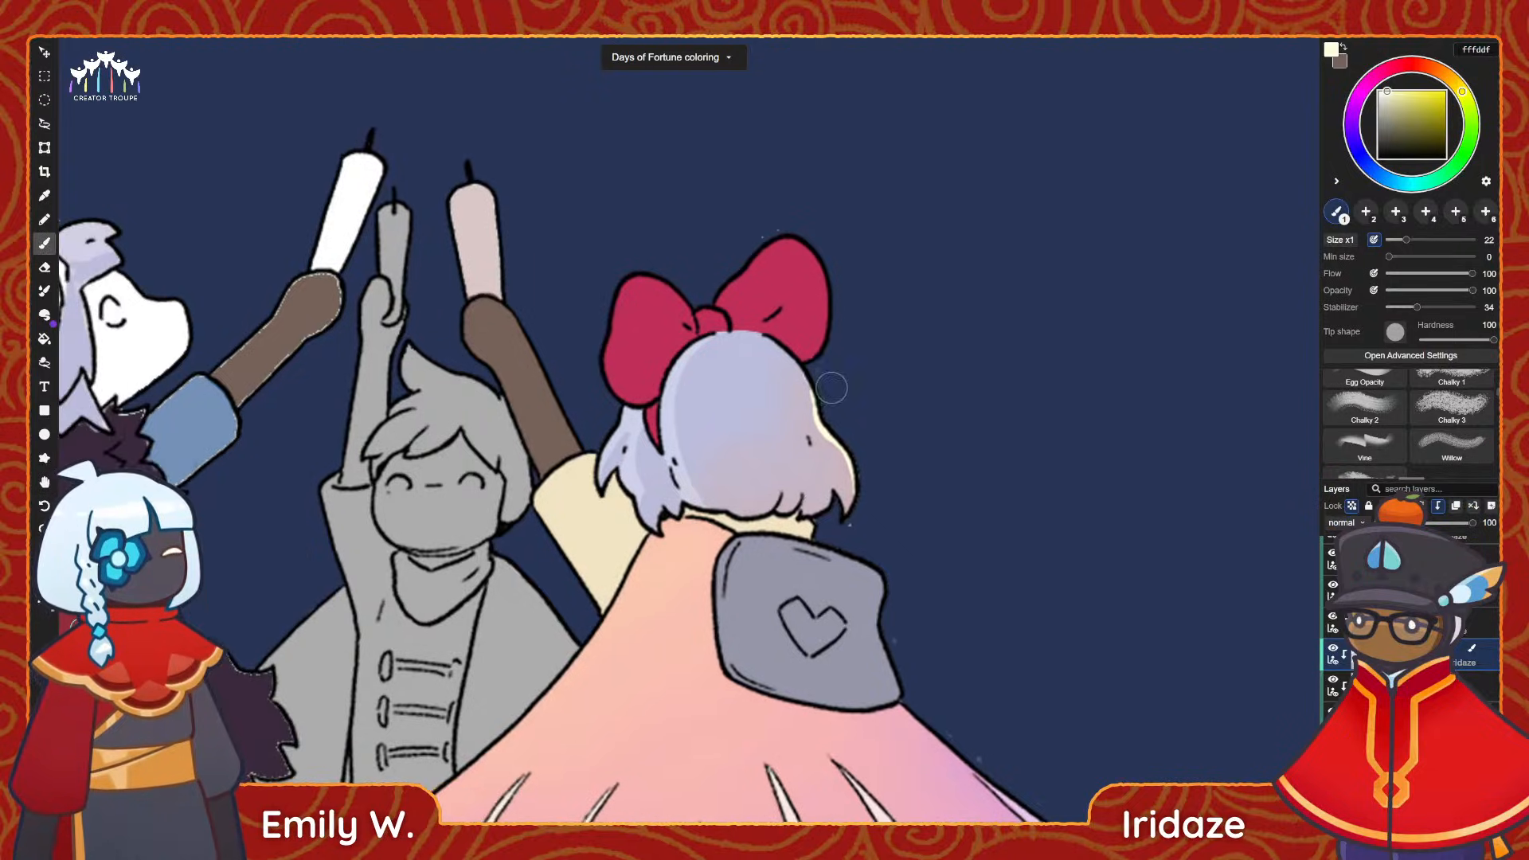
Add pale pink ffdff3 highlights to the lower-right tips and bottom edge of the bow character's hair.
{"action": "left_click", "coordinate": [1376, 76]}
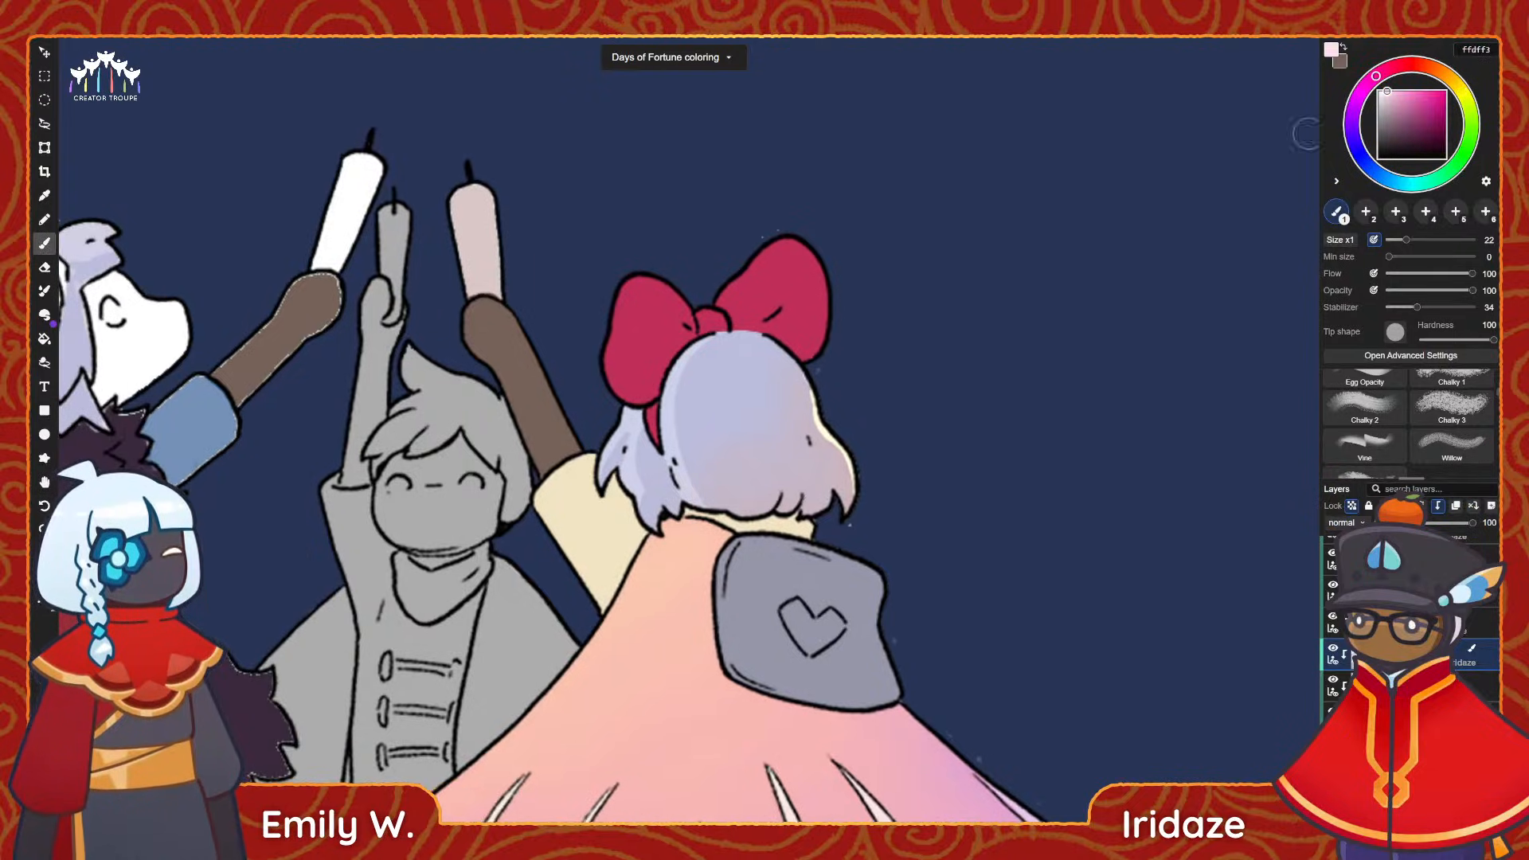
{"action": "left_click_drag", "start_coordinate": [868, 490], "coordinate": [840, 533]}
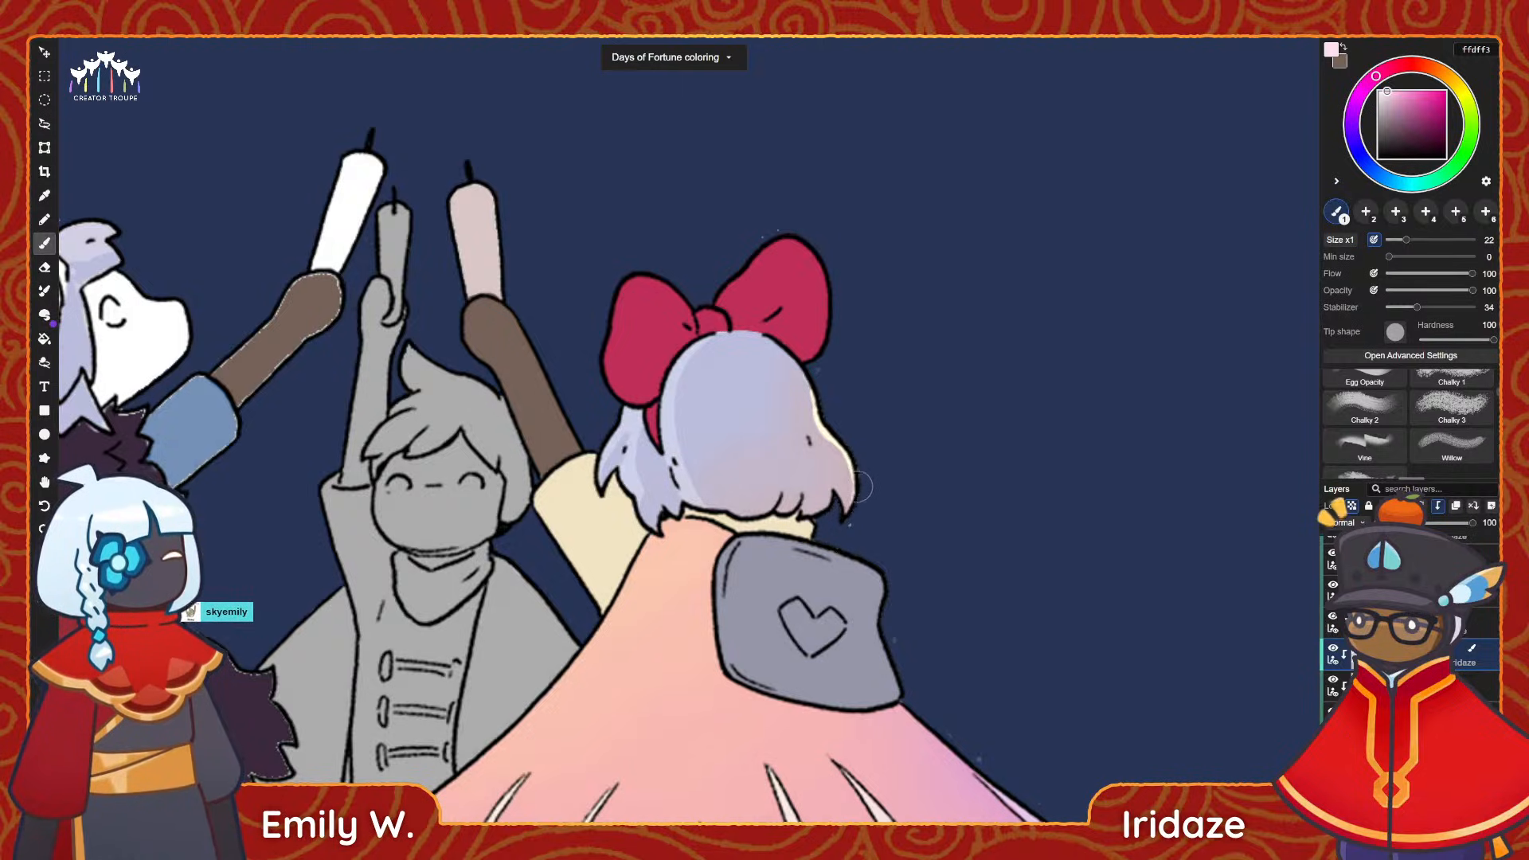
{"action": "left_click_drag", "start_coordinate": [841, 496], "coordinate": [798, 514]}
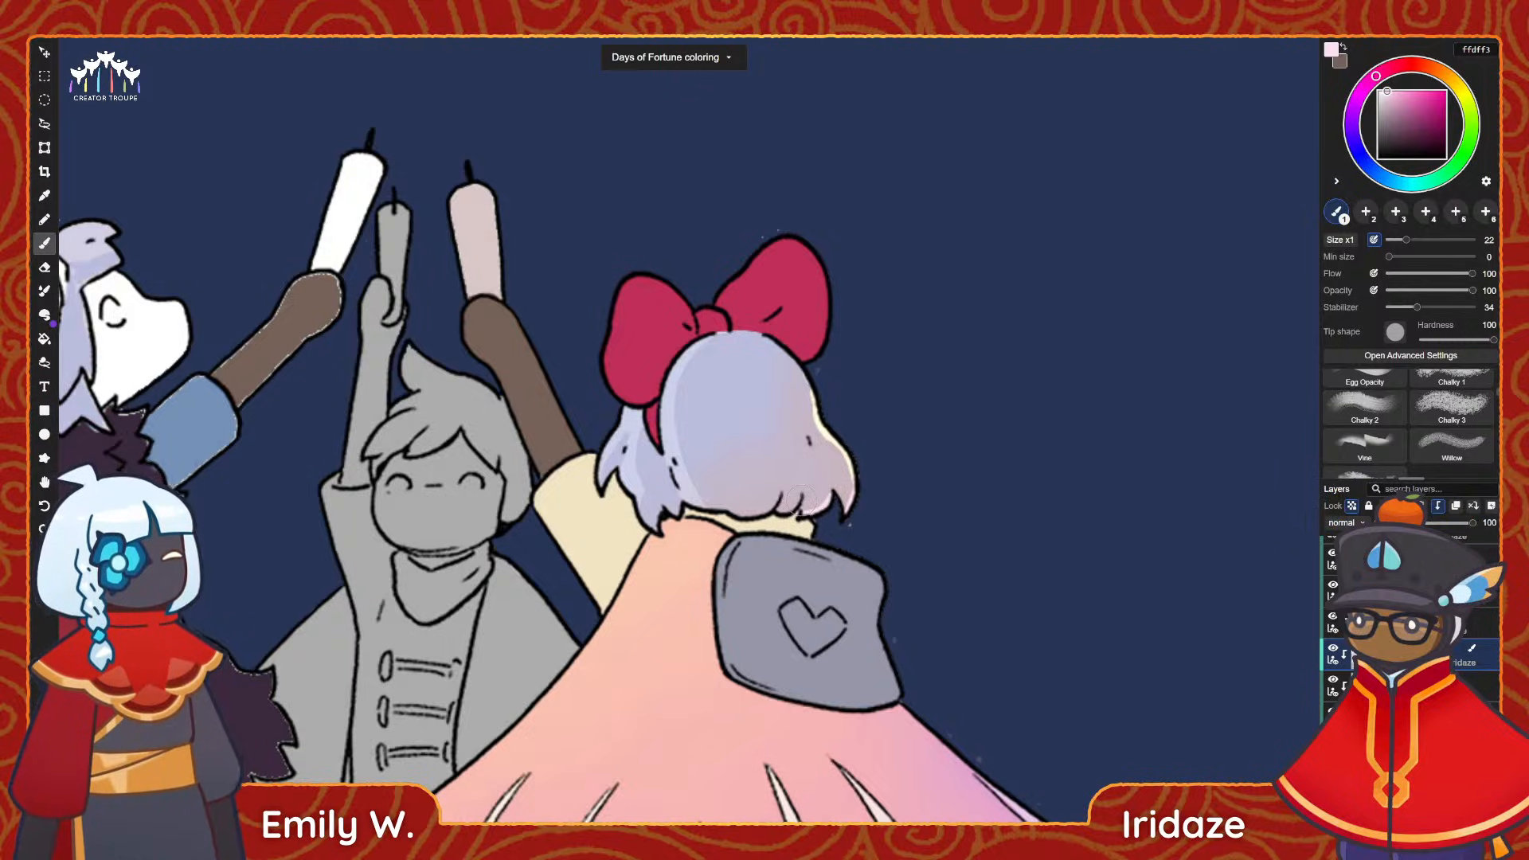
{"action": "scroll", "coordinate": [800, 461], "scroll_direction": "down", "scroll_amount": 3}
{"action": "scroll", "coordinate": [861, 493], "scroll_direction": "up", "scroll_amount": 4, "text": "alt"}
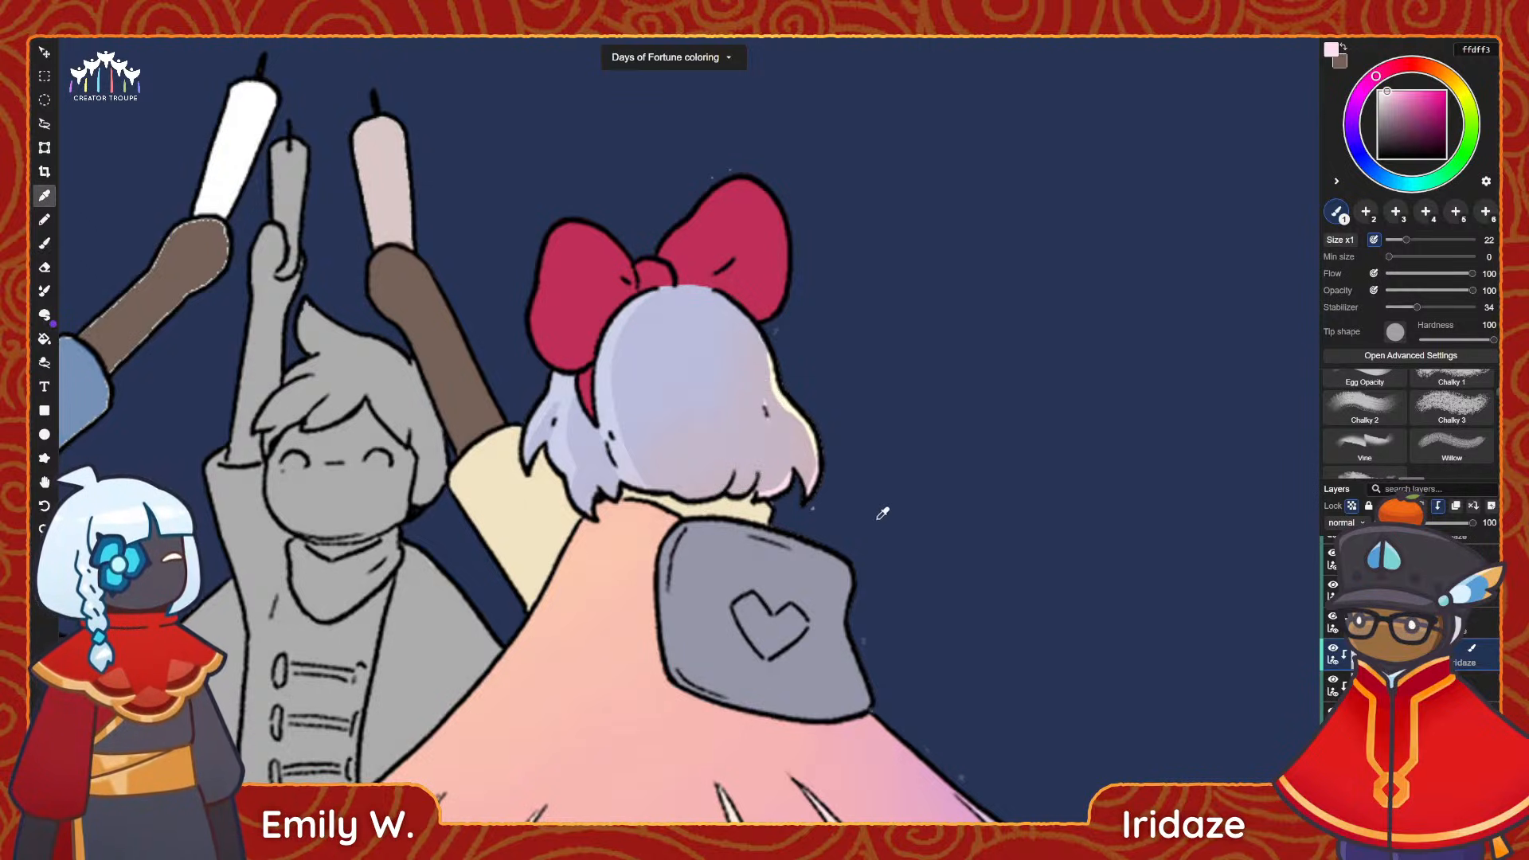
{"action": "scroll", "coordinate": [876, 526], "scroll_direction": "down", "scroll_amount": 3, "text": "alt"}
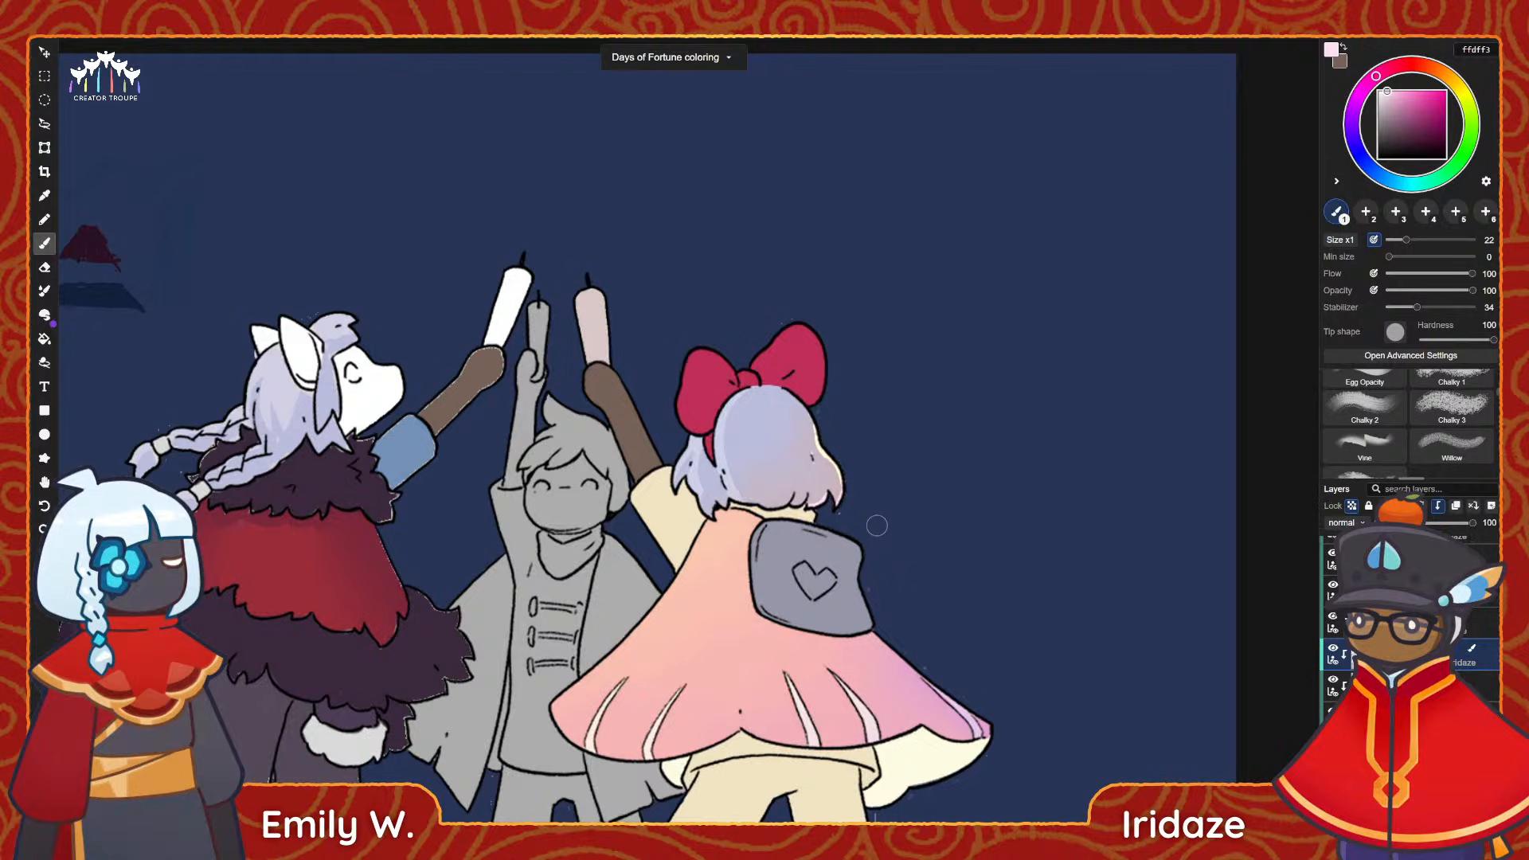
Paint a hard-edged pink d58ba0 shadow on the cape along the lower edge of the grey heart bag.
{"action": "scroll", "coordinate": [896, 732], "scroll_direction": "up", "scroll_amount": 1}
{"action": "middle_click_drag", "start_coordinate": [909, 731], "coordinate": [832, 696]}
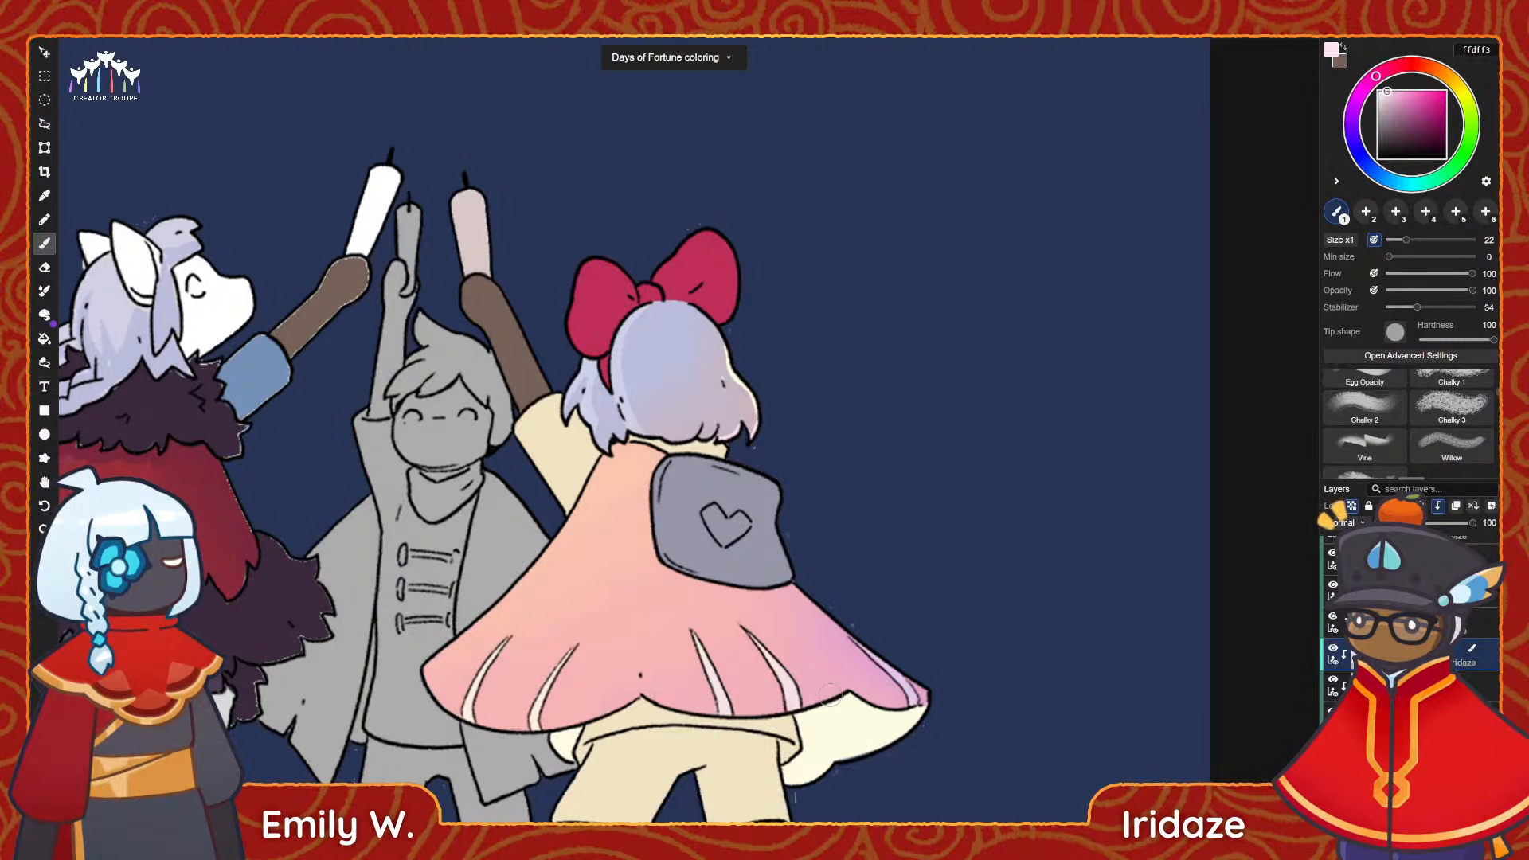
{"action": "scroll", "coordinate": [820, 574], "scroll_direction": "up", "scroll_amount": 3}
{"action": "left_click", "coordinate": [798, 621], "text": "alt"}
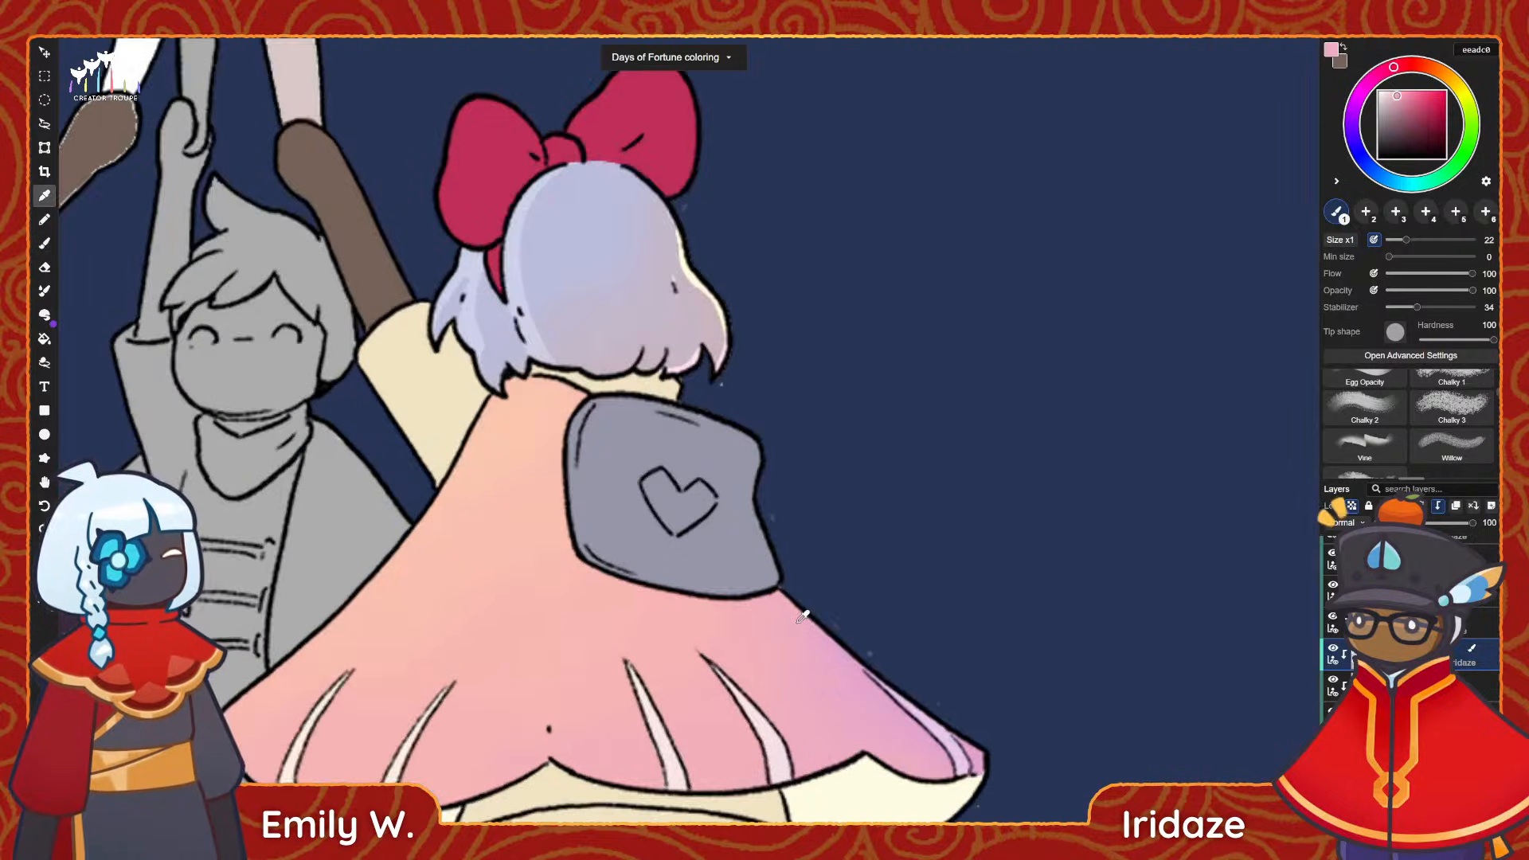
{"action": "scroll", "coordinate": [792, 629], "scroll_direction": "up", "scroll_amount": 1}
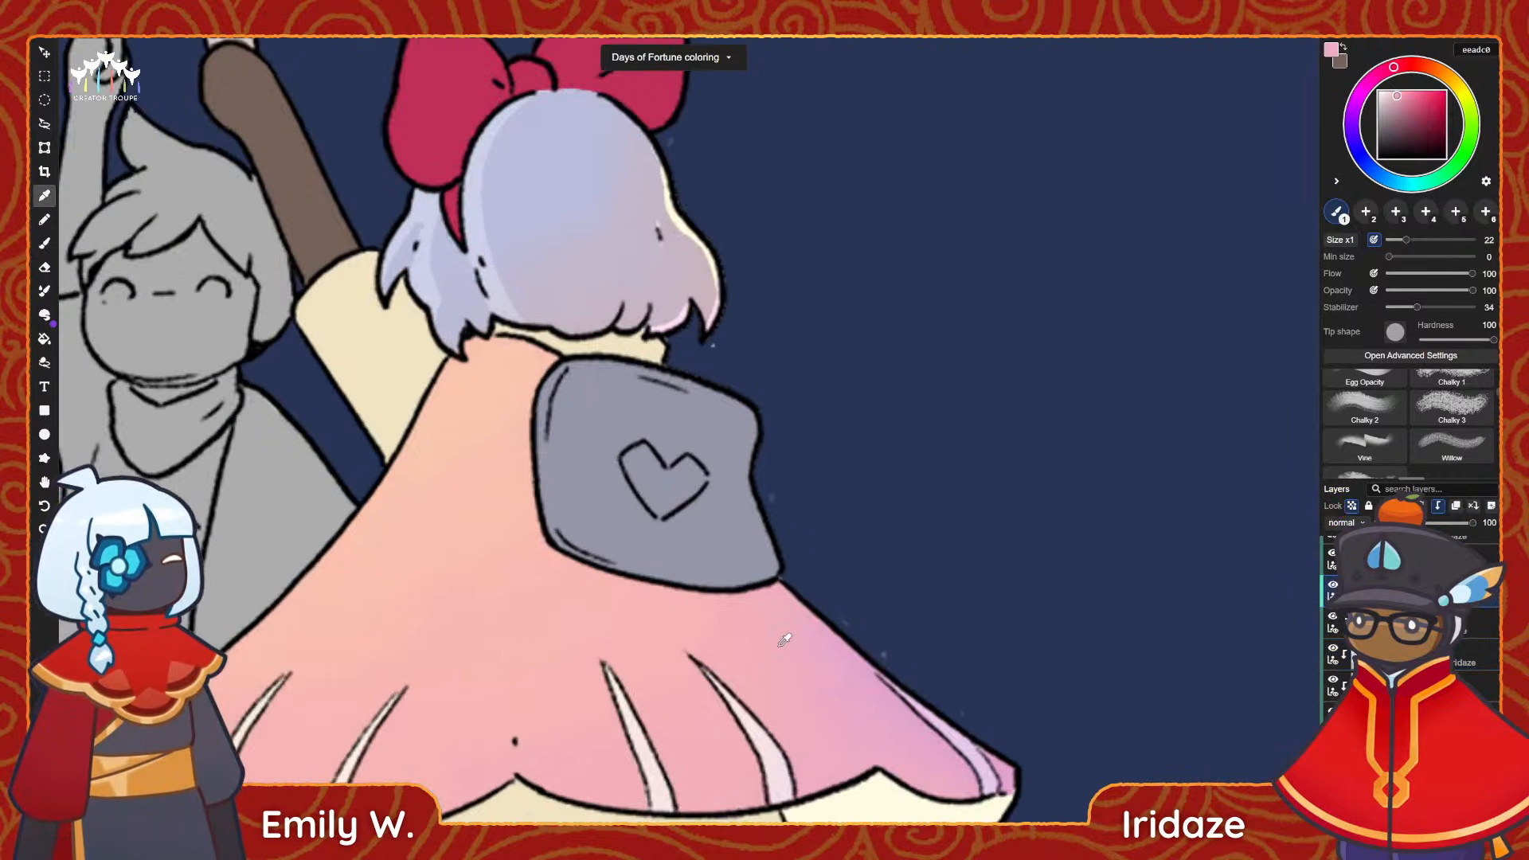
{"action": "scroll", "coordinate": [785, 640], "scroll_direction": "up", "scroll_amount": 1}
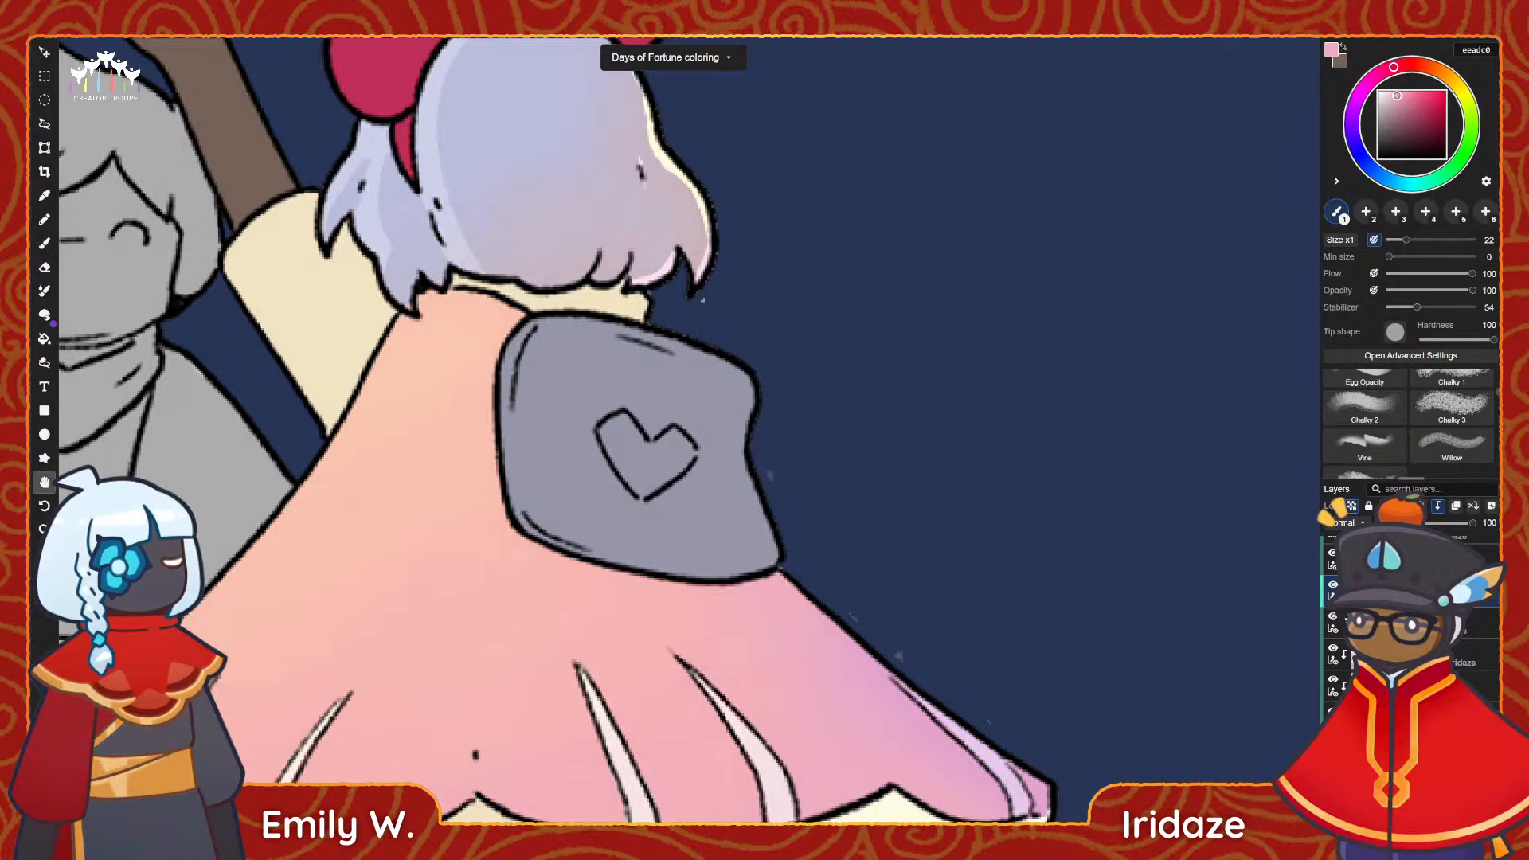
{"action": "left_click_drag", "start_coordinate": [779, 646], "coordinate": [717, 592]}
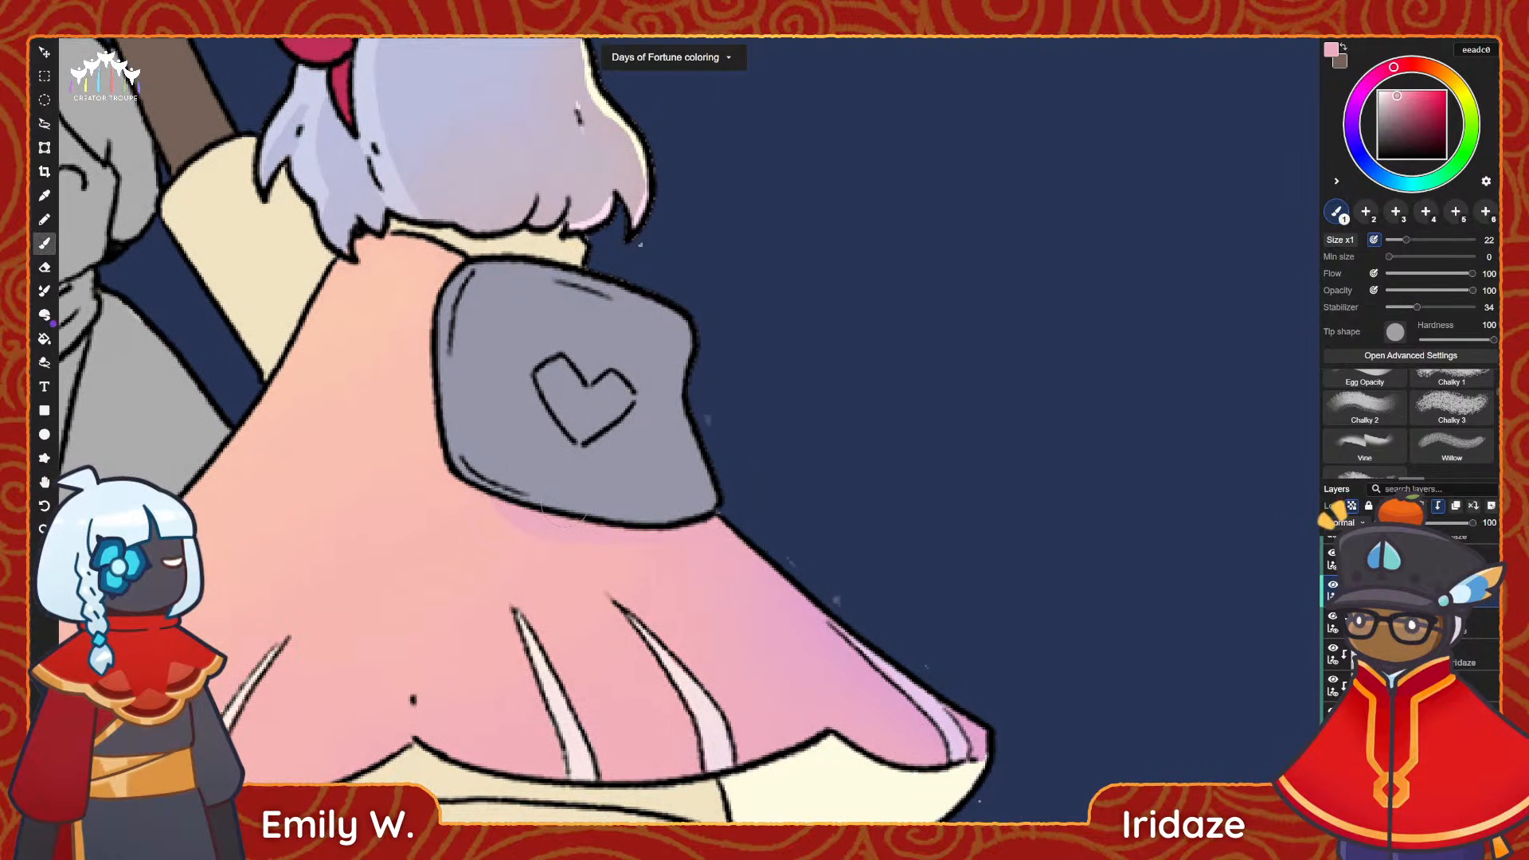
{"action": "left_click", "coordinate": [1403, 106]}
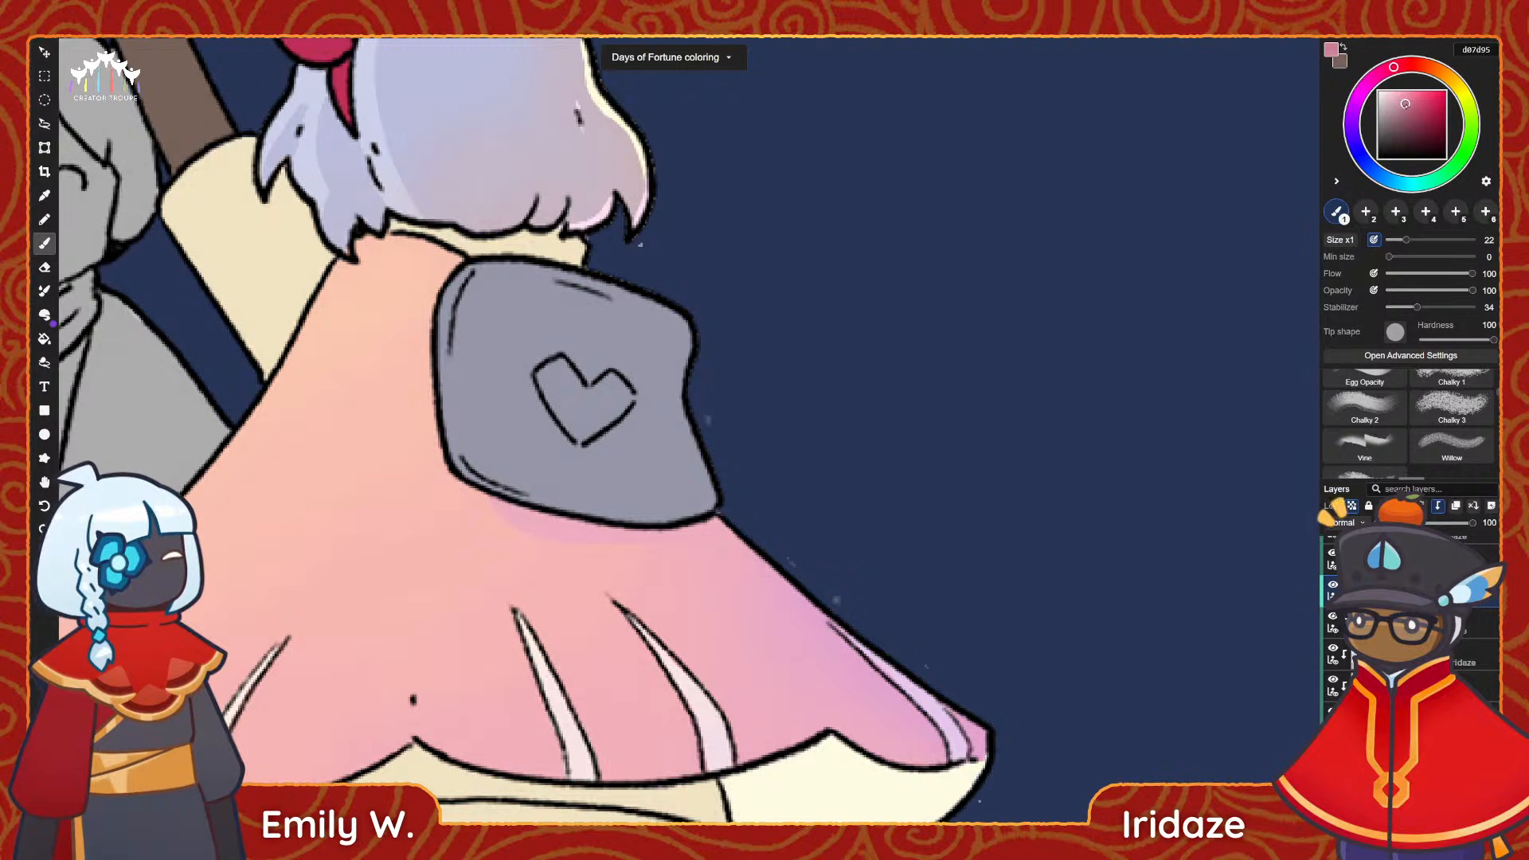
{"action": "left_click", "coordinate": [1402, 102]}
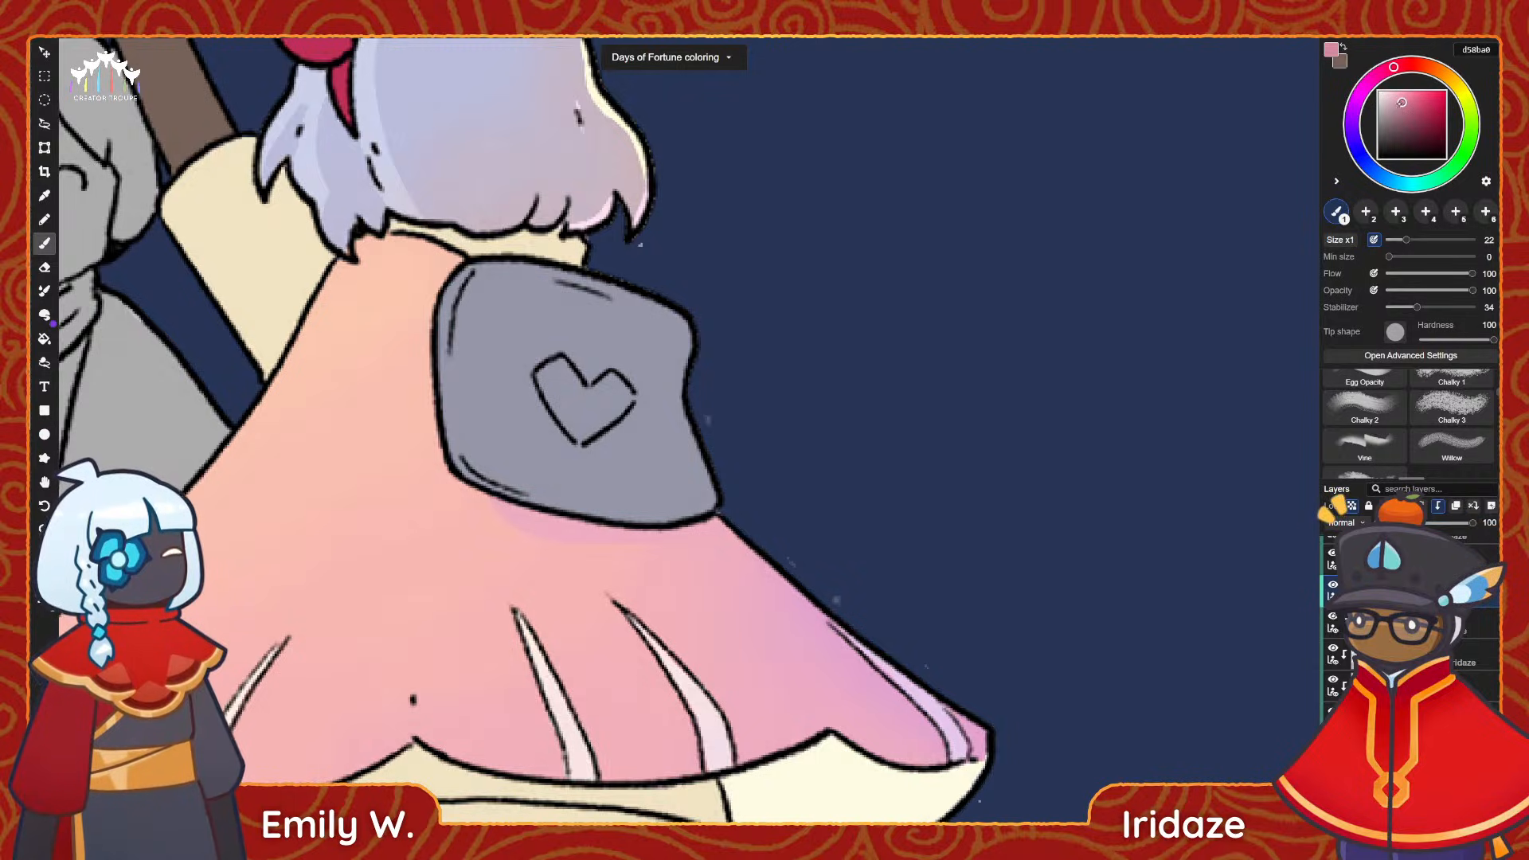
{"action": "left_click_drag", "start_coordinate": [496, 484], "coordinate": [796, 516]}
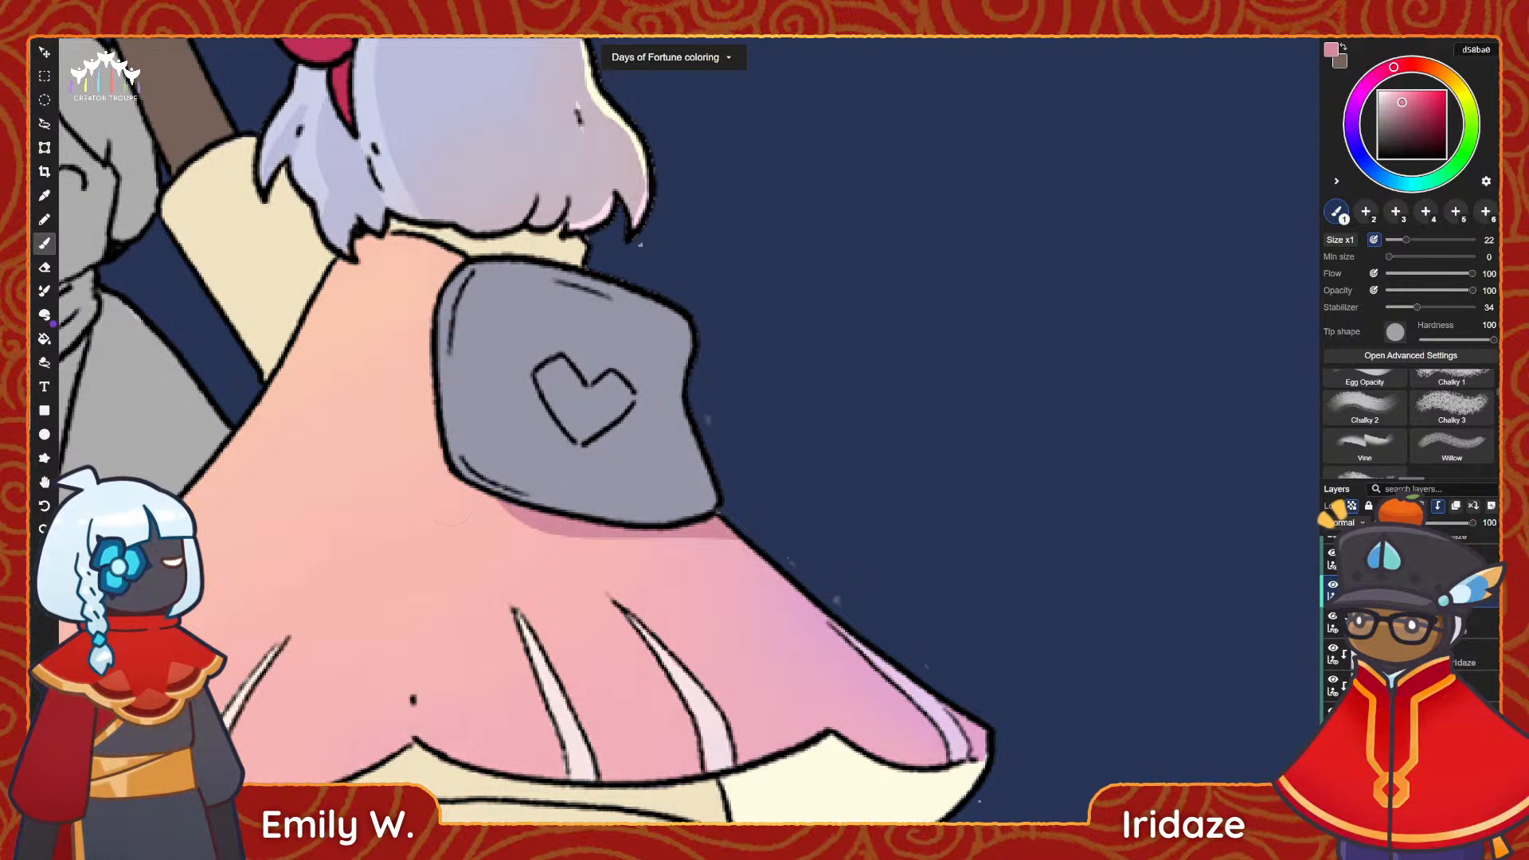
{"action": "key", "text": "ctrl+z"}
{"action": "left_click_drag", "start_coordinate": [506, 495], "coordinate": [761, 487]}
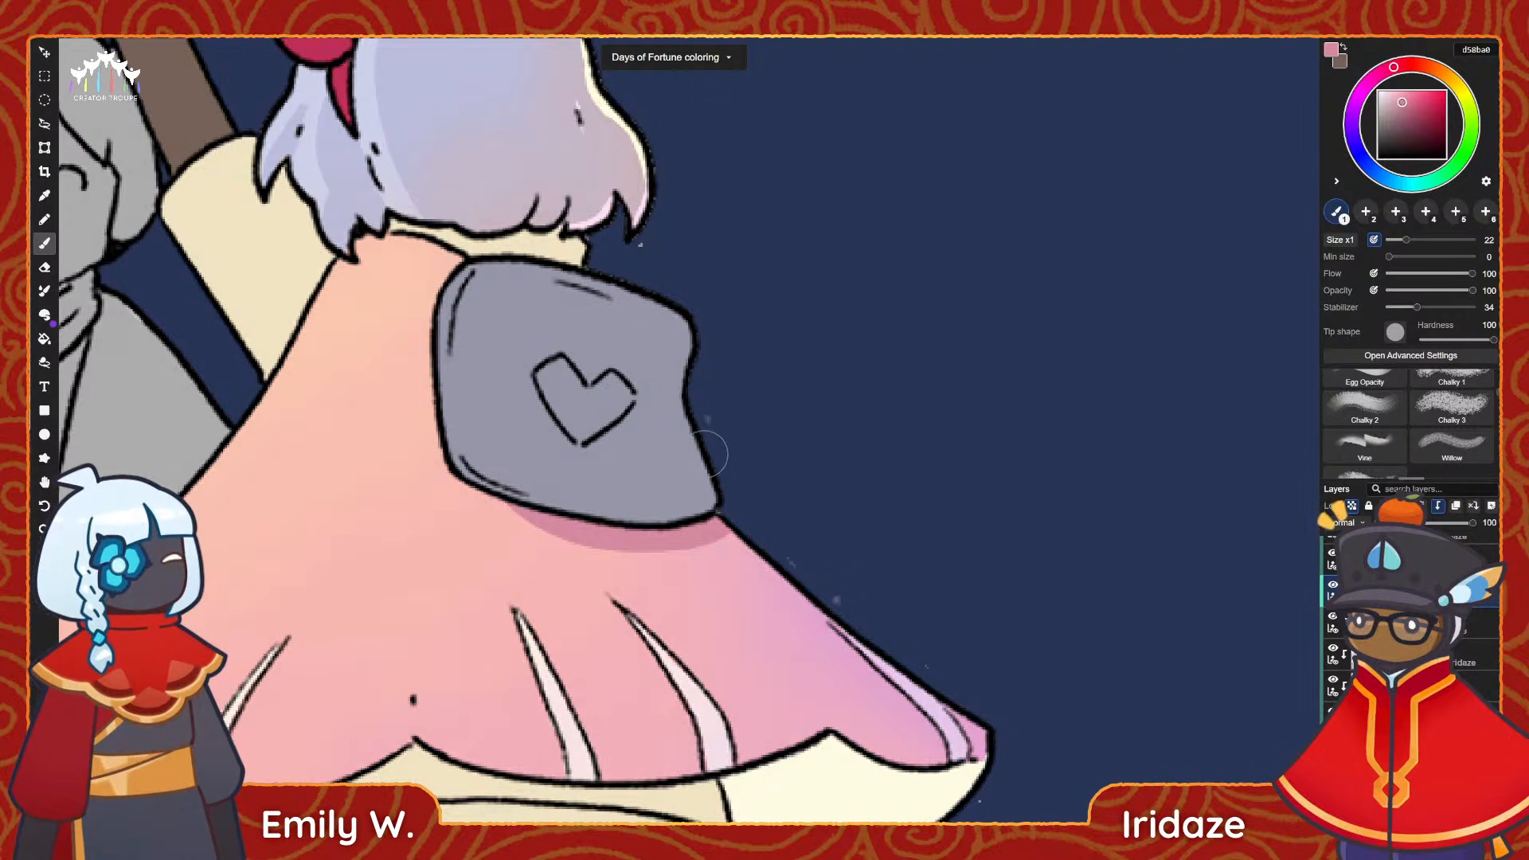
Set the painting colour to violet a98bd5 and choose the soft brush for blending on the bow character's cape.
{"action": "left_click_drag", "start_coordinate": [702, 486], "coordinate": [642, 382]}
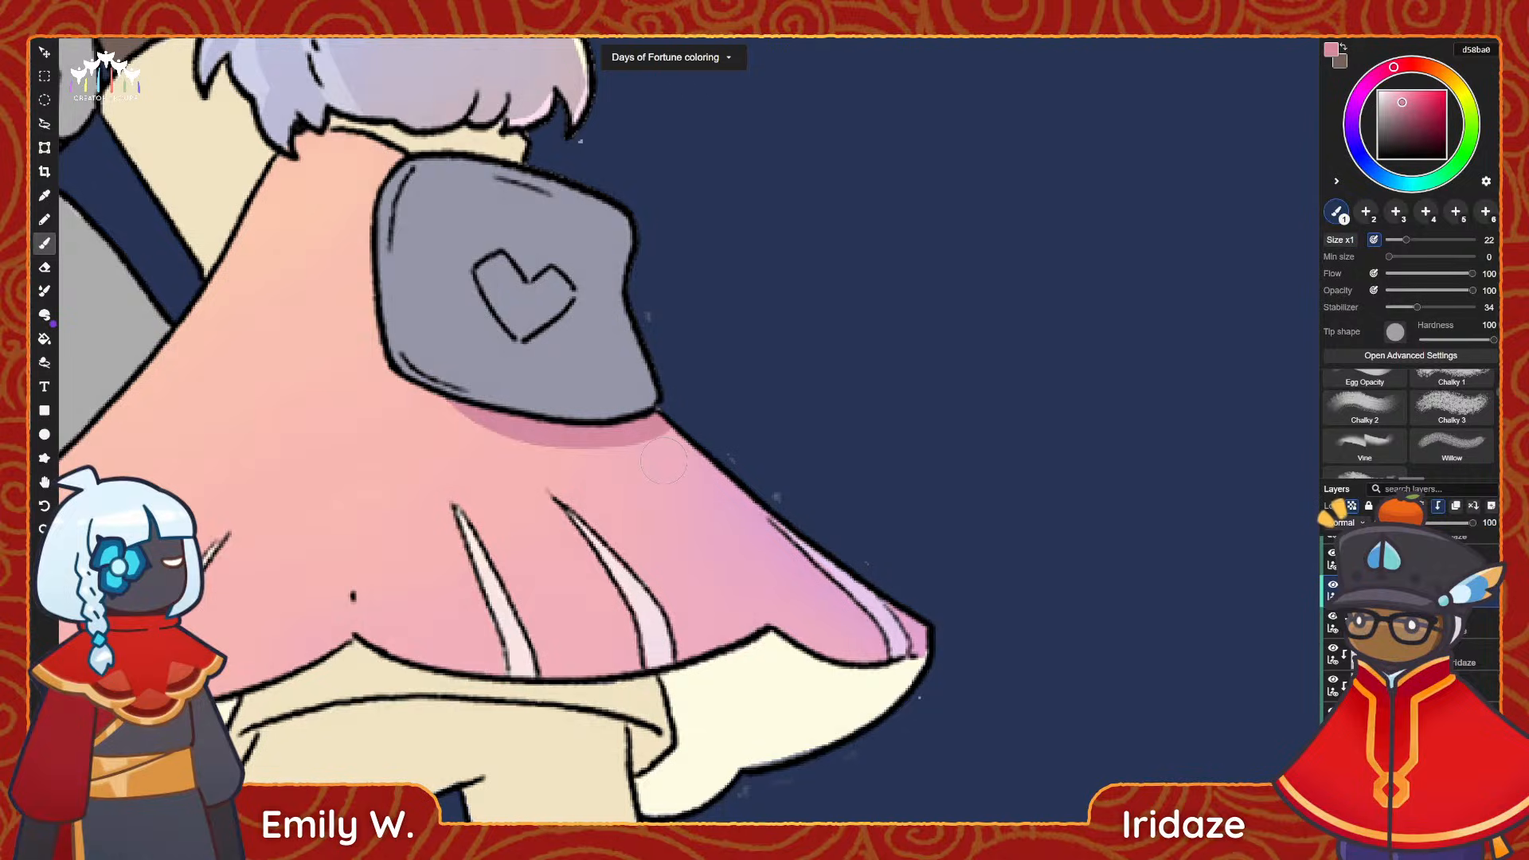
{"action": "scroll", "coordinate": [860, 649], "scroll_direction": "down", "scroll_amount": 2}
{"action": "scroll", "coordinate": [860, 650], "scroll_direction": "up", "scroll_amount": 1}
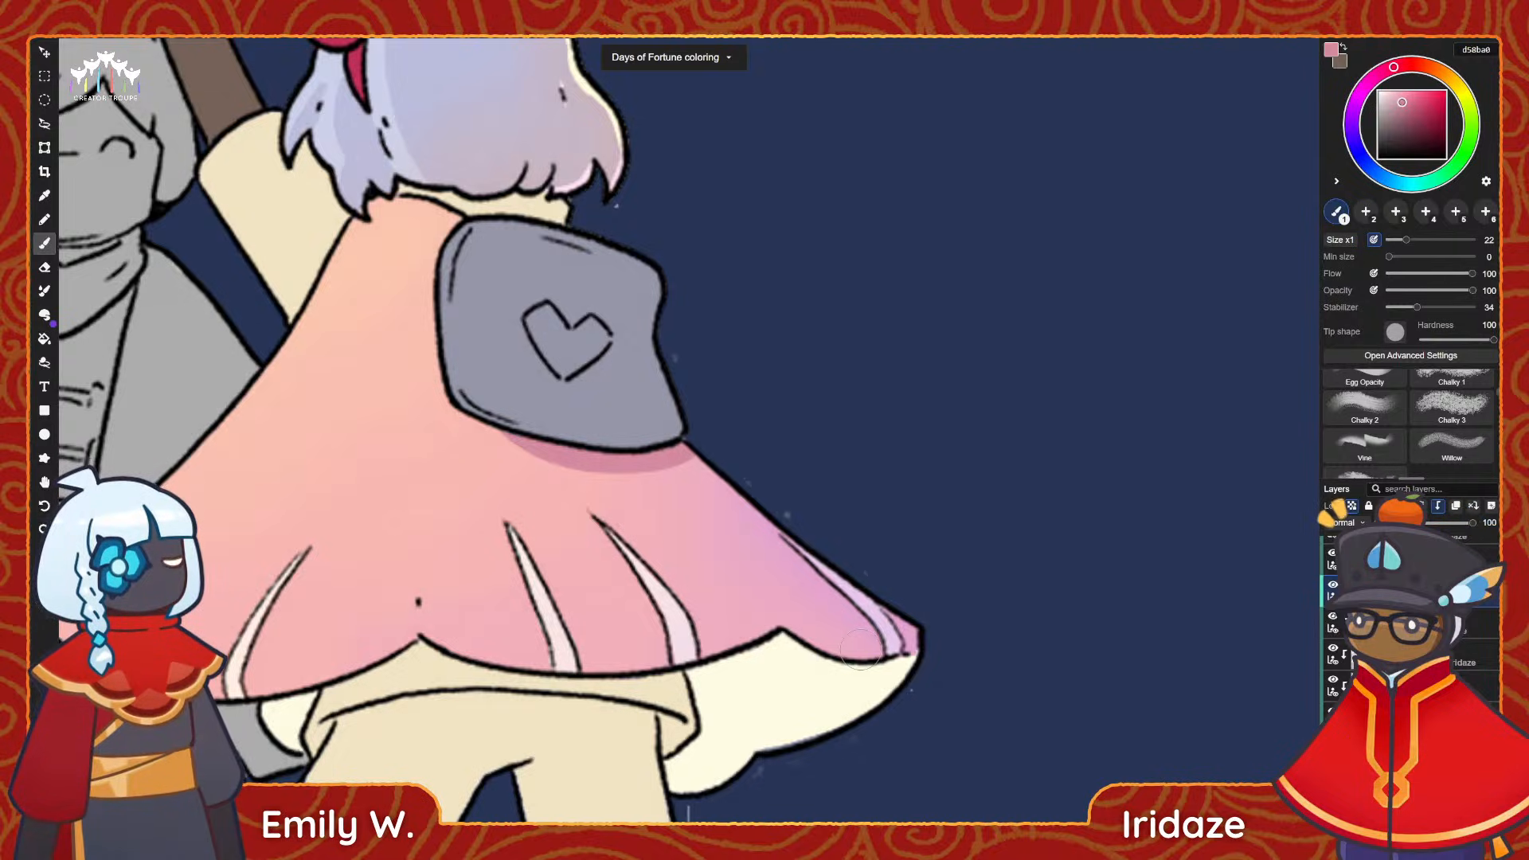
{"action": "left_click", "coordinate": [1352, 132]}
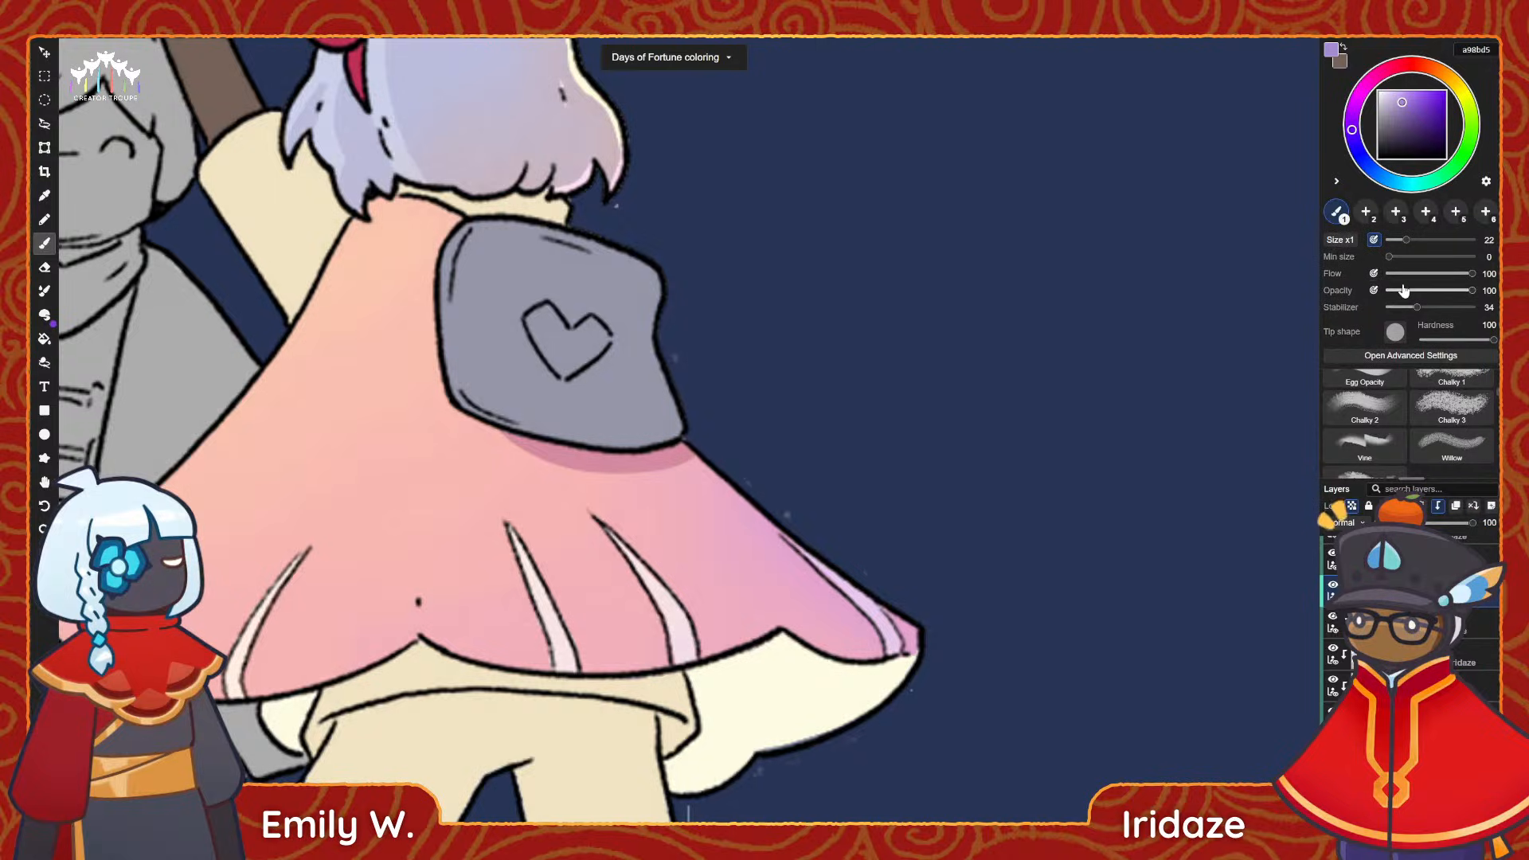
{"action": "scroll", "coordinate": [1373, 431], "scroll_direction": "up", "scroll_amount": 5}
{"action": "left_click", "coordinate": [1373, 431]}
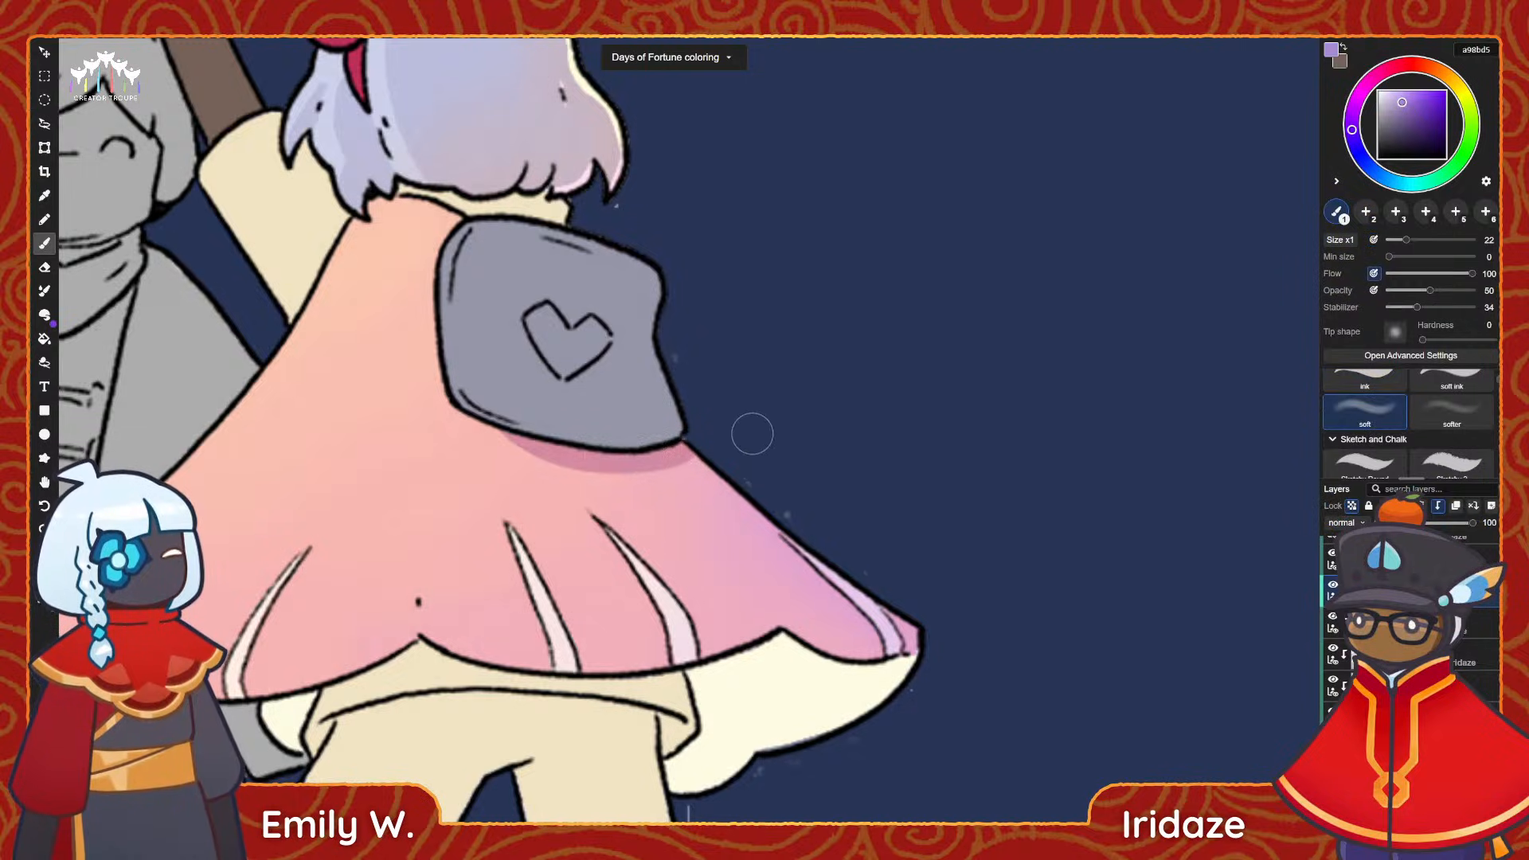
{"action": "scroll", "coordinate": [1409, 422], "scroll_direction": "down", "scroll_amount": 5}
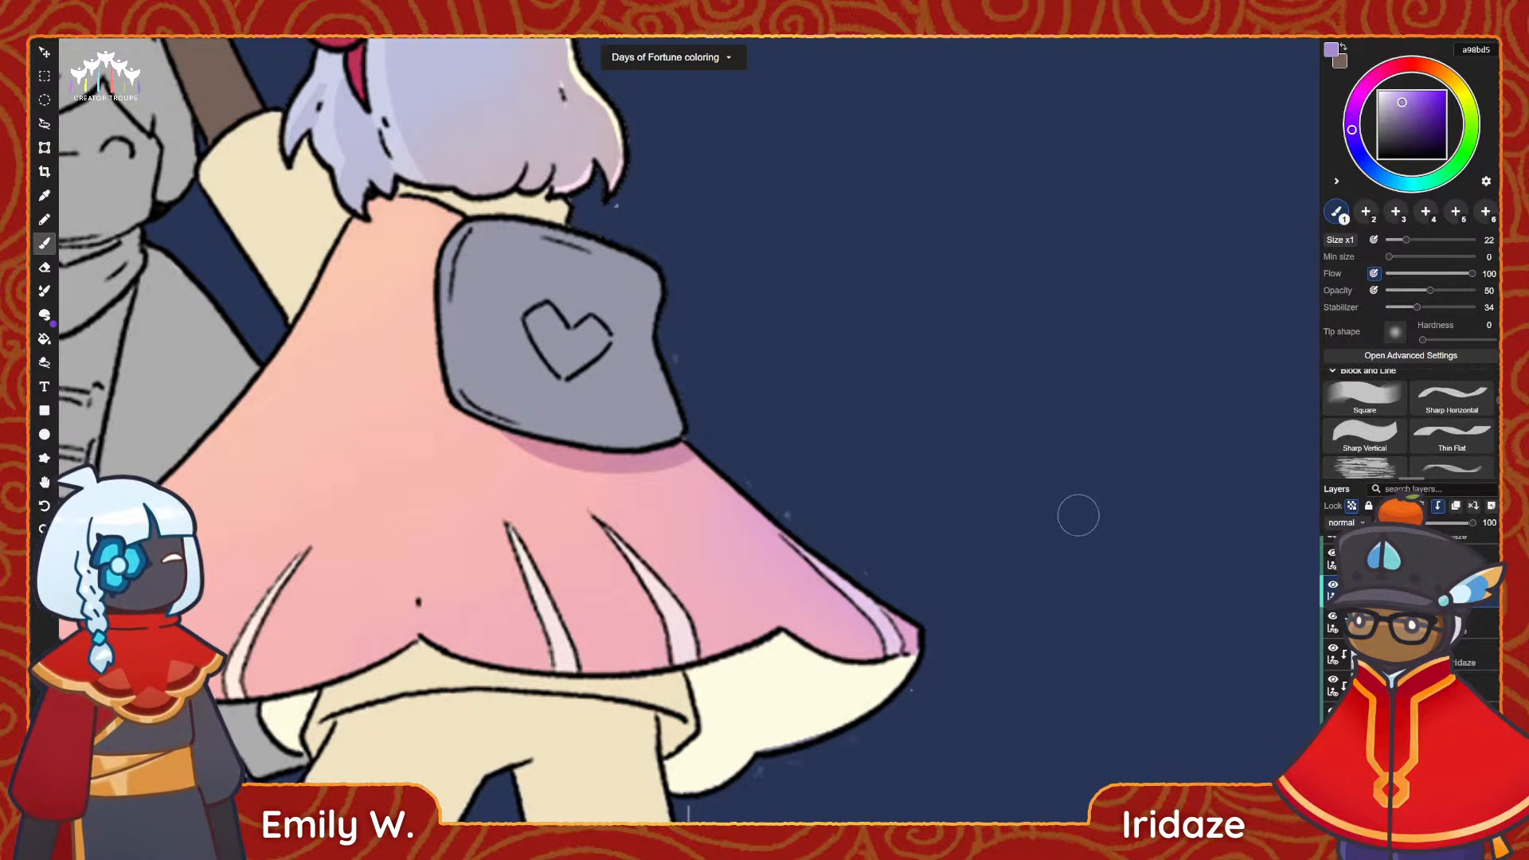
{"action": "scroll", "coordinate": [889, 504], "scroll_direction": "down", "scroll_amount": 3}
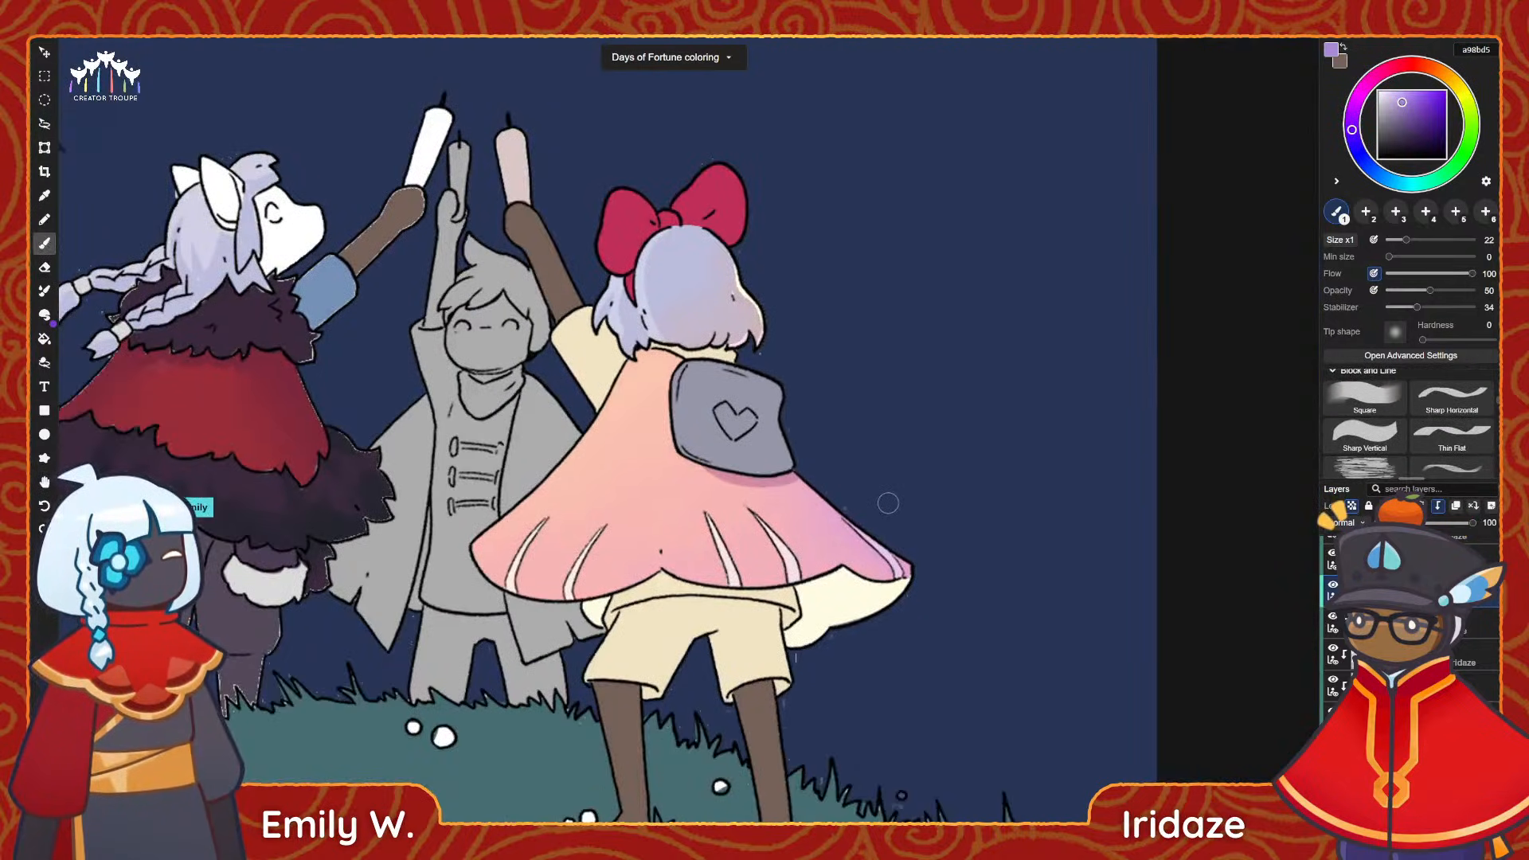
{"action": "scroll", "coordinate": [844, 621], "scroll_direction": "up", "scroll_amount": 3}
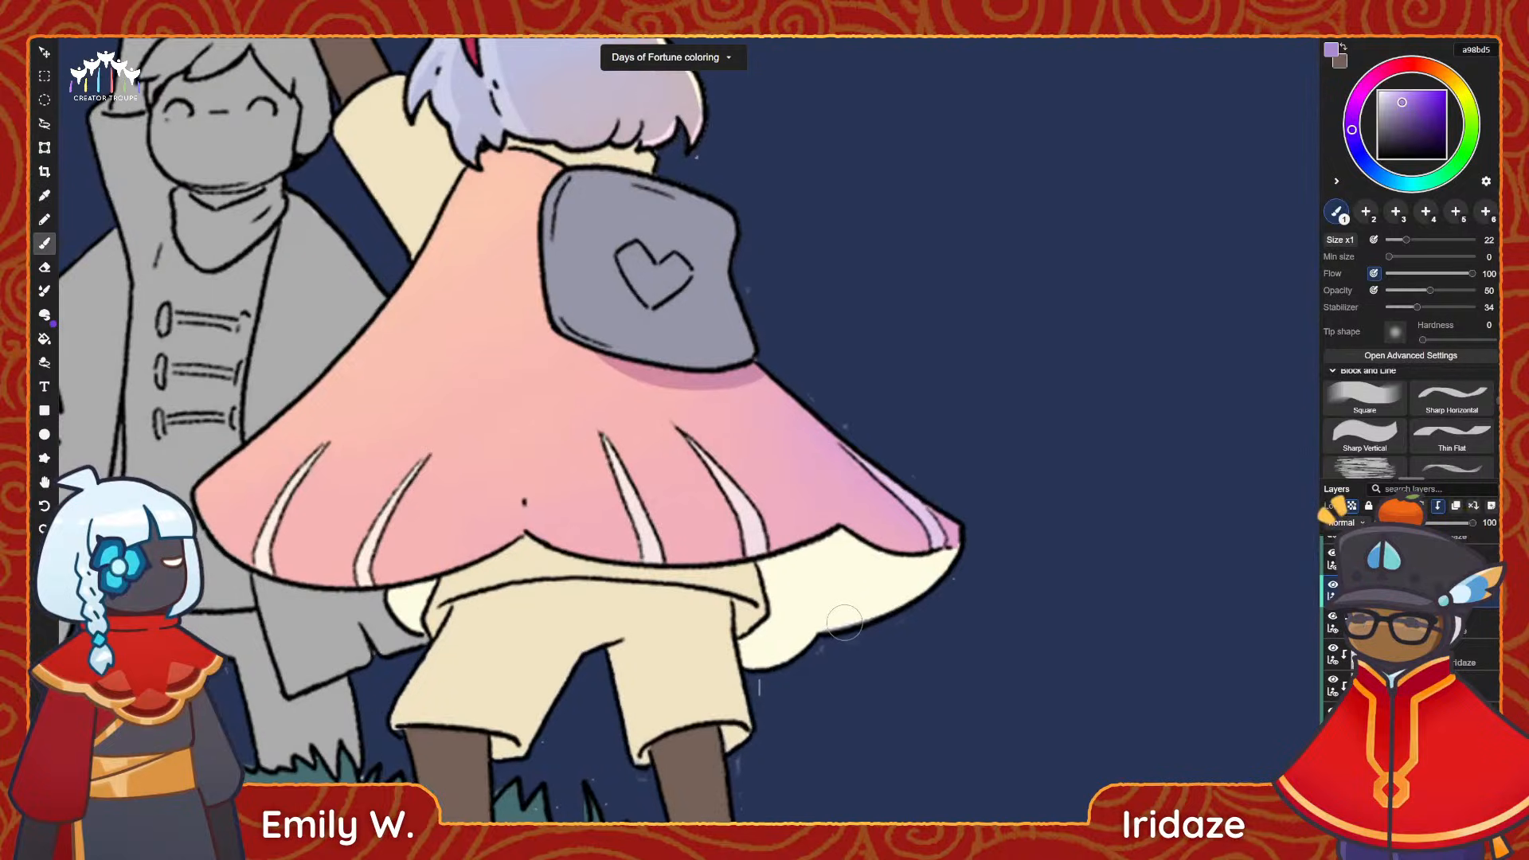
Try to blend a soft pink f7b4b4 tint sampled from the cape into its cream lining, using the soft brush at size 40.
{"action": "left_click", "coordinate": [1411, 64]}
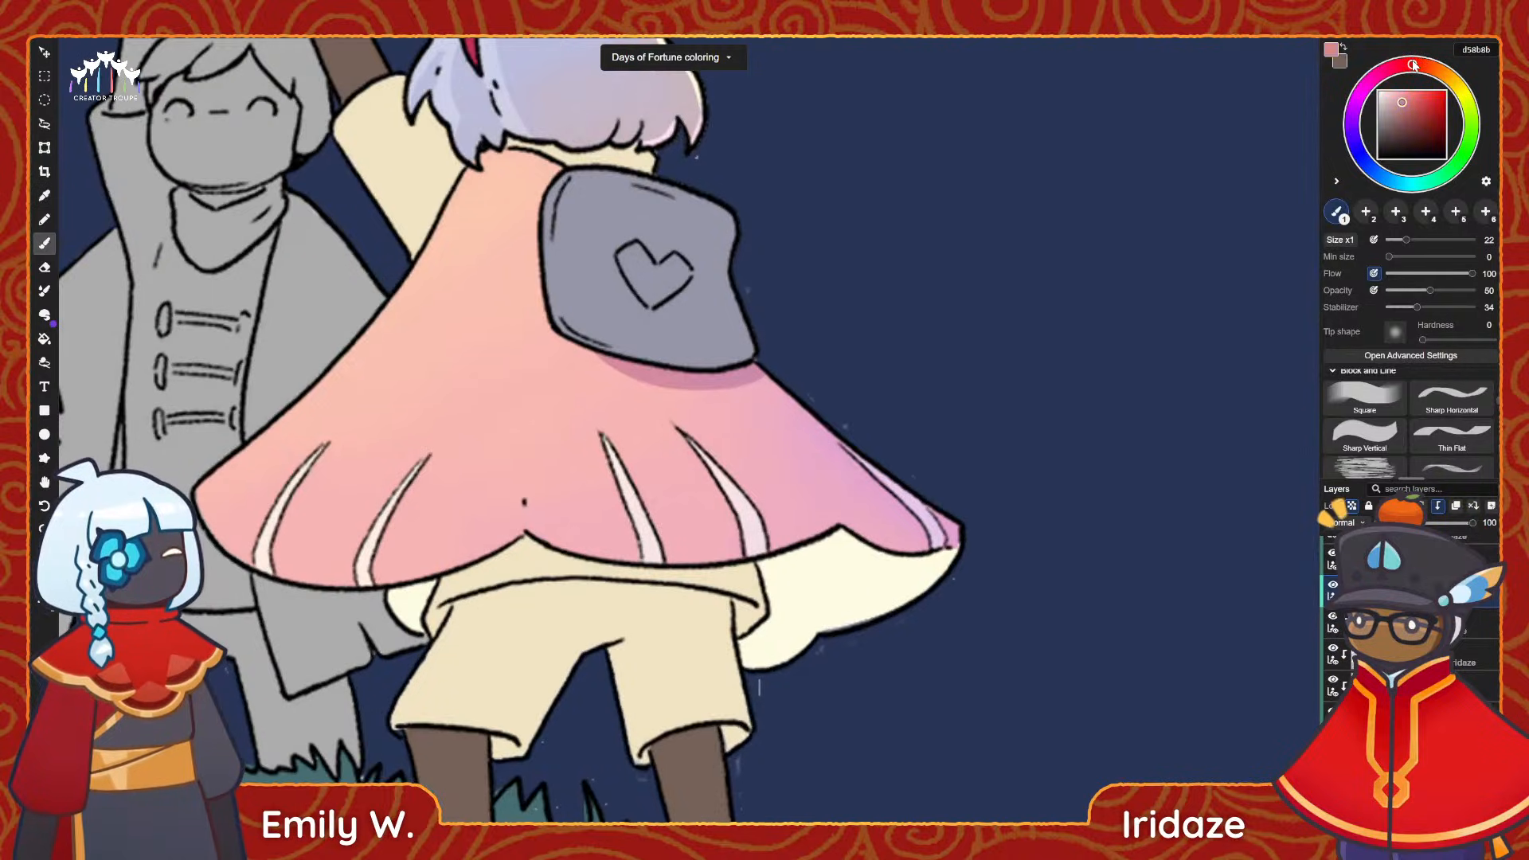
{"action": "left_click", "coordinate": [562, 405], "text": "alt"}
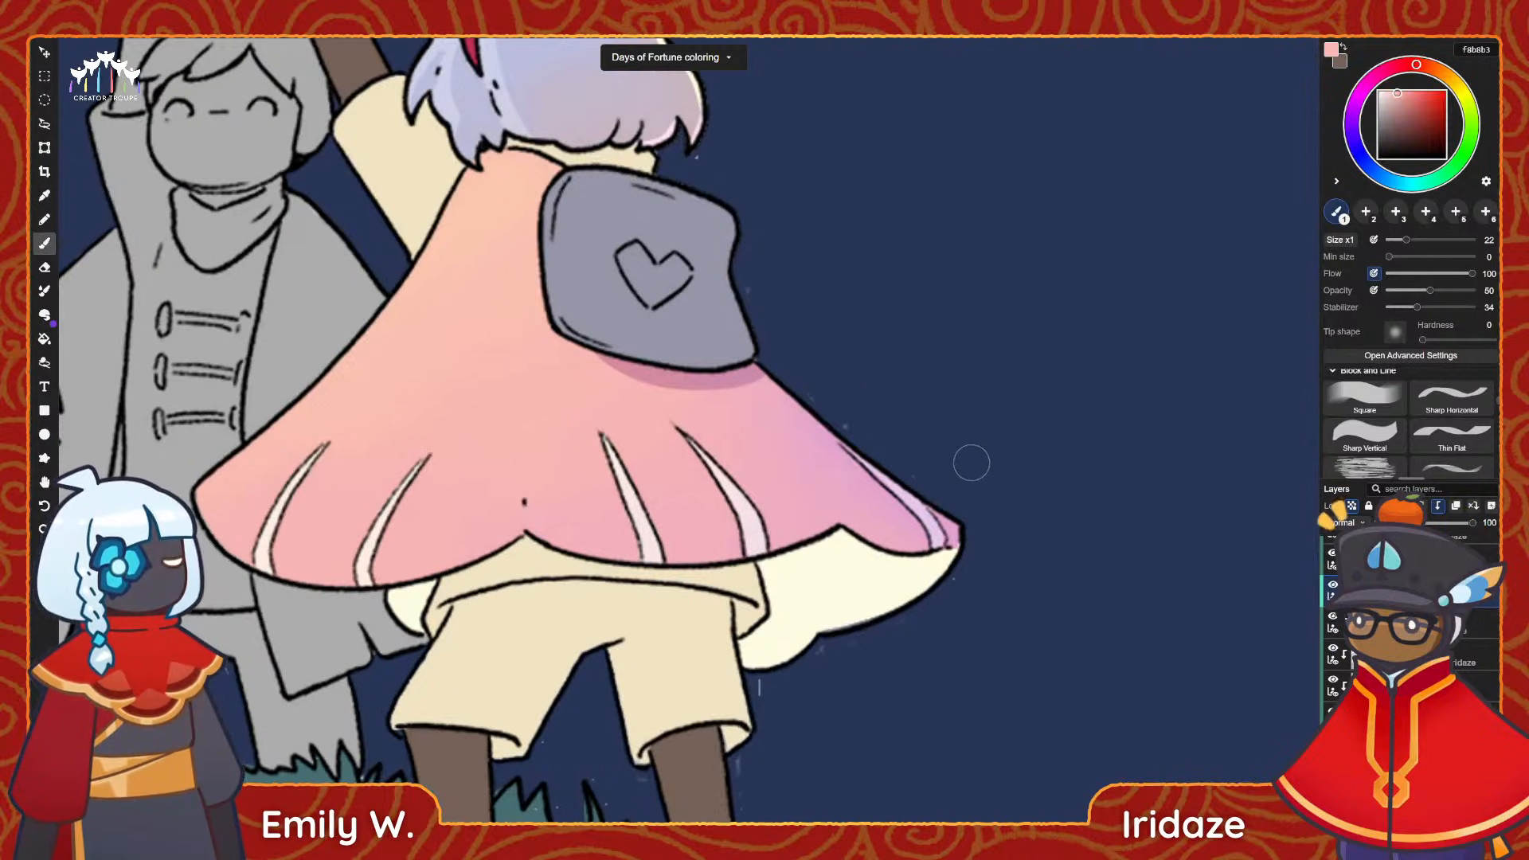
{"action": "scroll", "coordinate": [1367, 408], "scroll_direction": "down", "scroll_amount": 5}
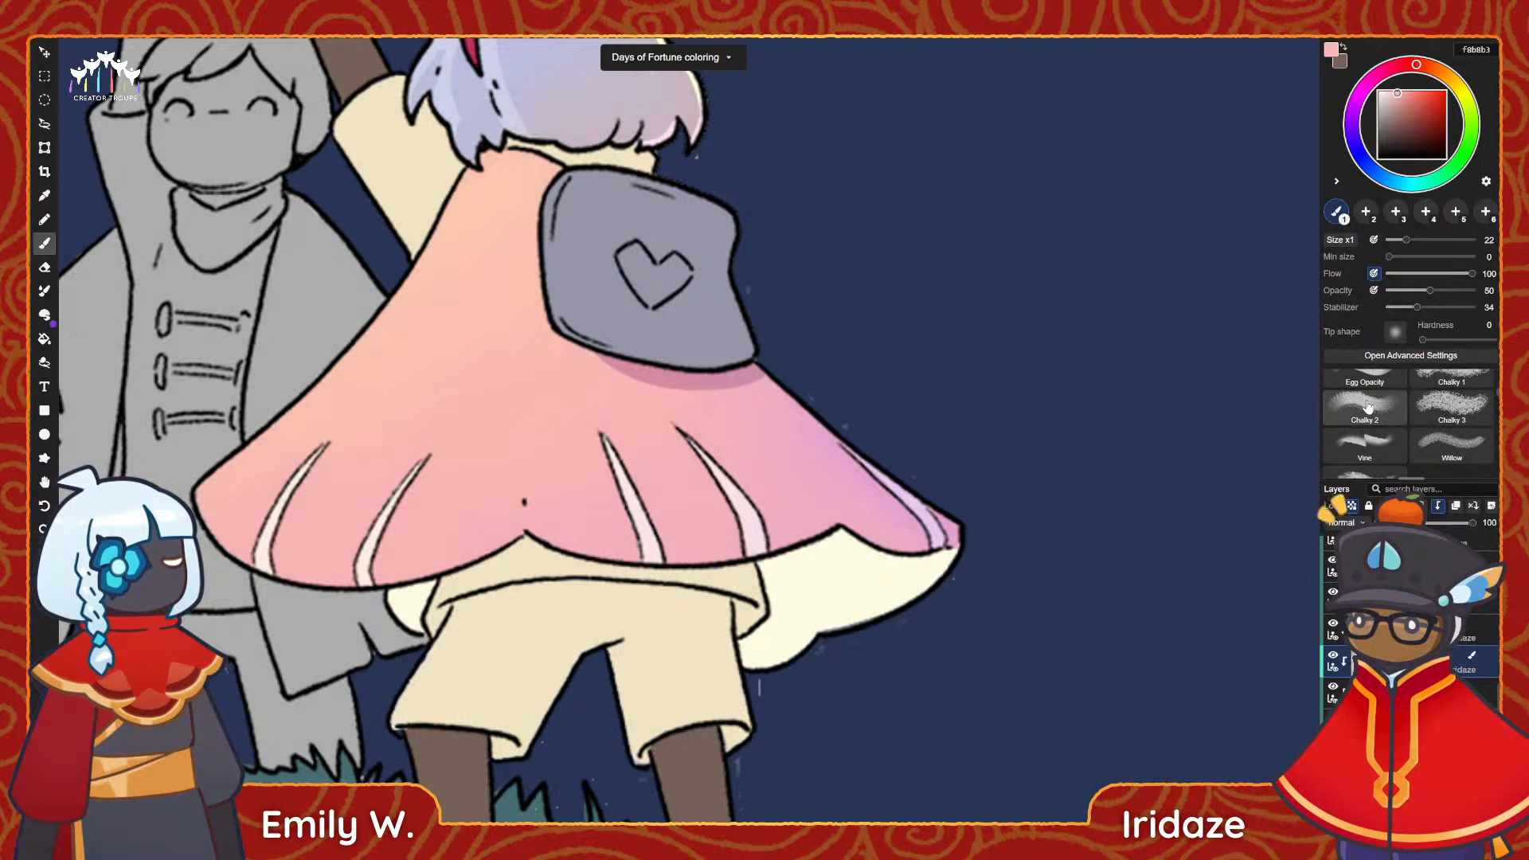
{"action": "scroll", "coordinate": [1366, 407], "scroll_direction": "up", "scroll_amount": 5}
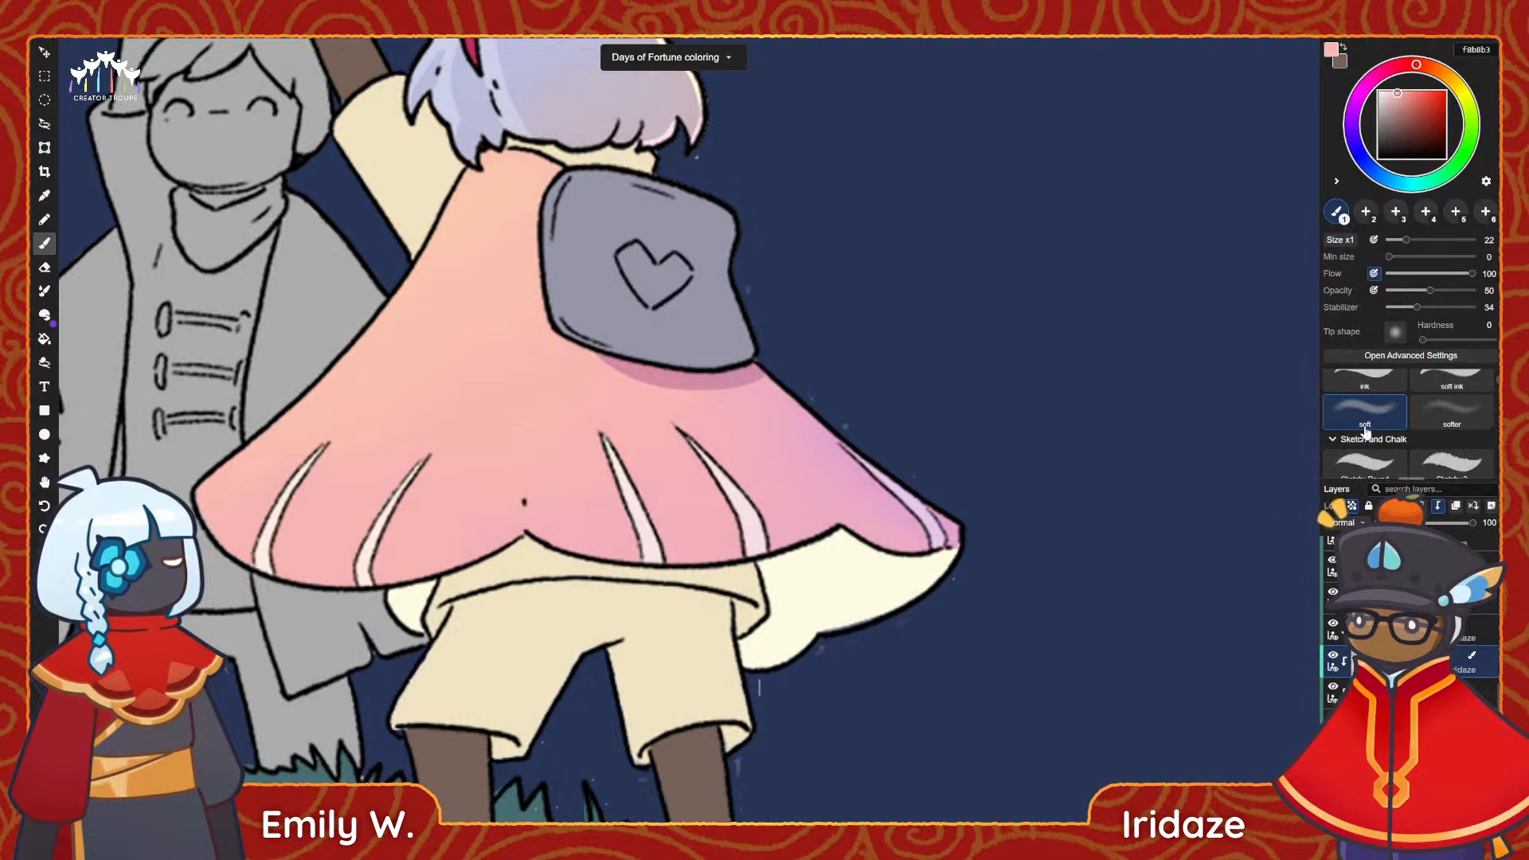
{"action": "key", "text": "alt"}
{"action": "left_click", "coordinate": [924, 588], "text": "alt"}
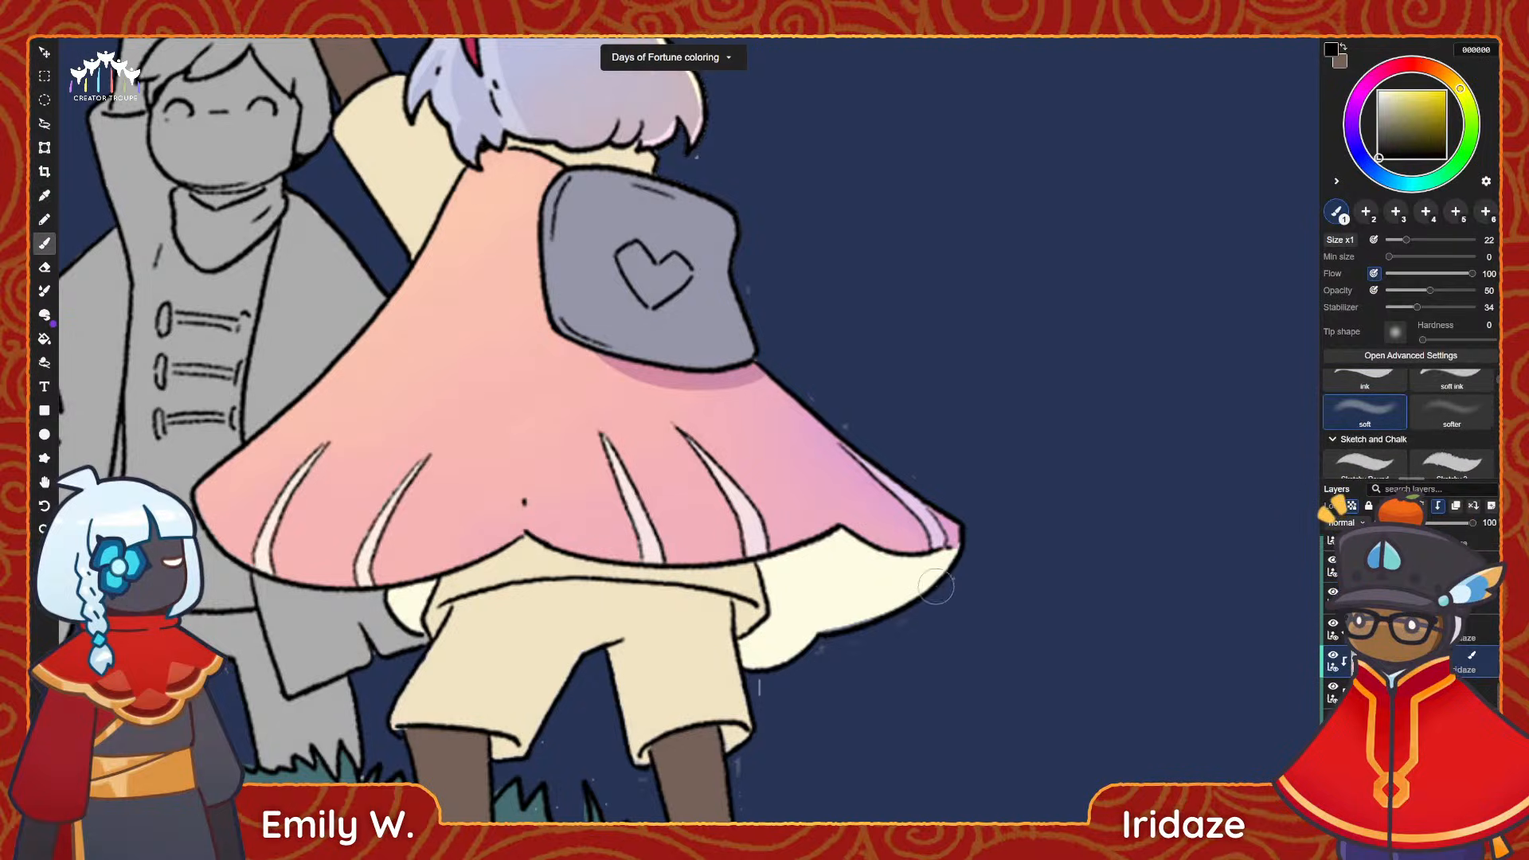
{"action": "left_click", "coordinate": [640, 436], "text": "alt"}
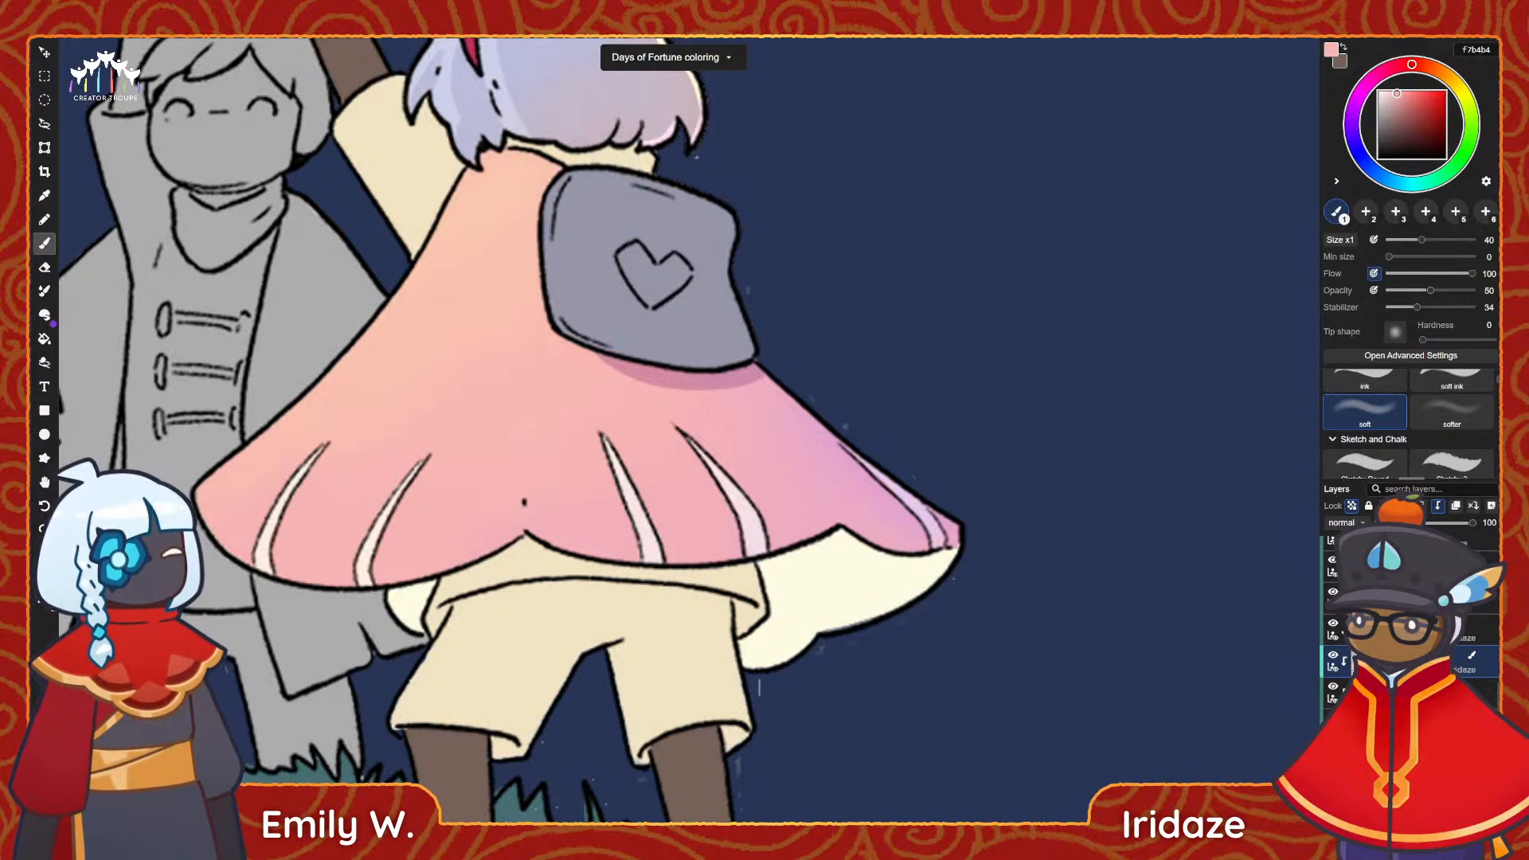
{"action": "left_click", "coordinate": [1369, 723]}
{"action": "mouse_move", "coordinate": [967, 546]}
{"action": "left_mouse_down"}
{"action": "mouse_move", "coordinate": [929, 616]}
{"action": "mouse_move", "coordinate": [932, 536]}
{"action": "left_mouse_up"}
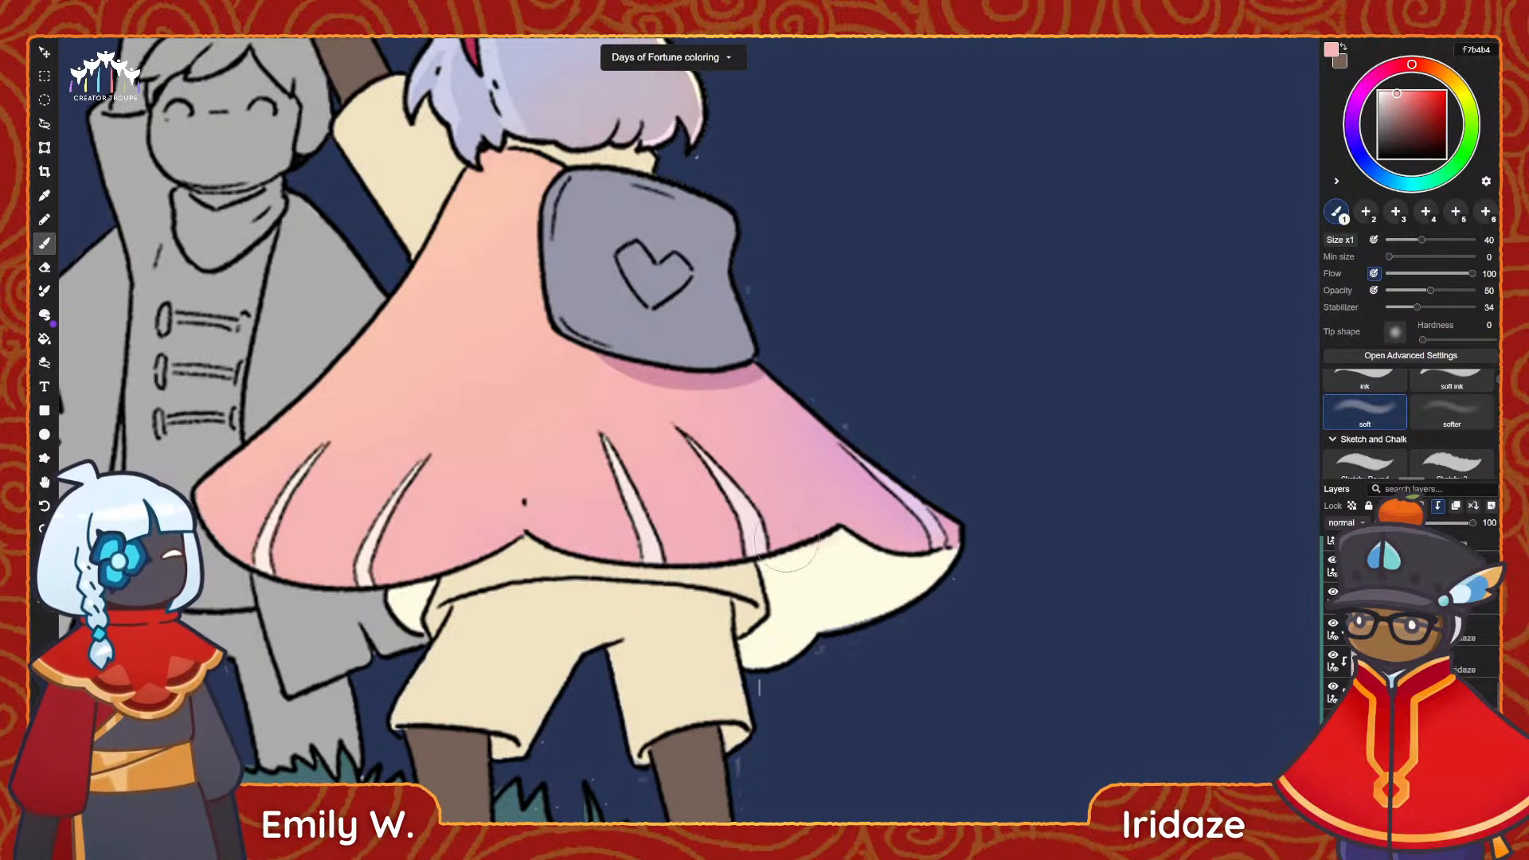
{"action": "left_click_drag", "start_coordinate": [850, 544], "coordinate": [963, 547]}
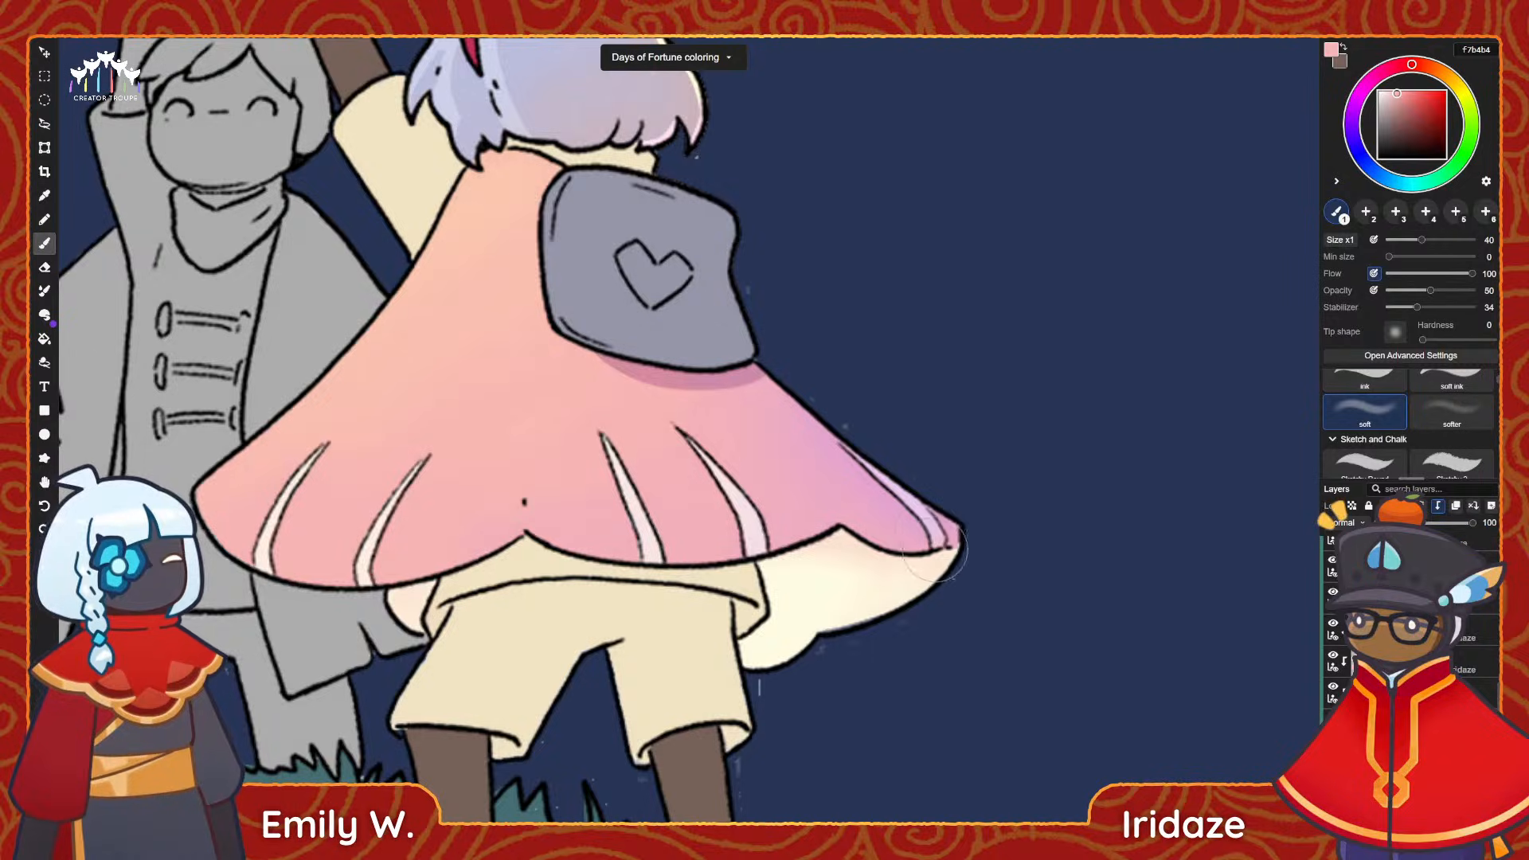
{"action": "scroll", "coordinate": [1404, 388], "scroll_direction": "down", "scroll_amount": 3}
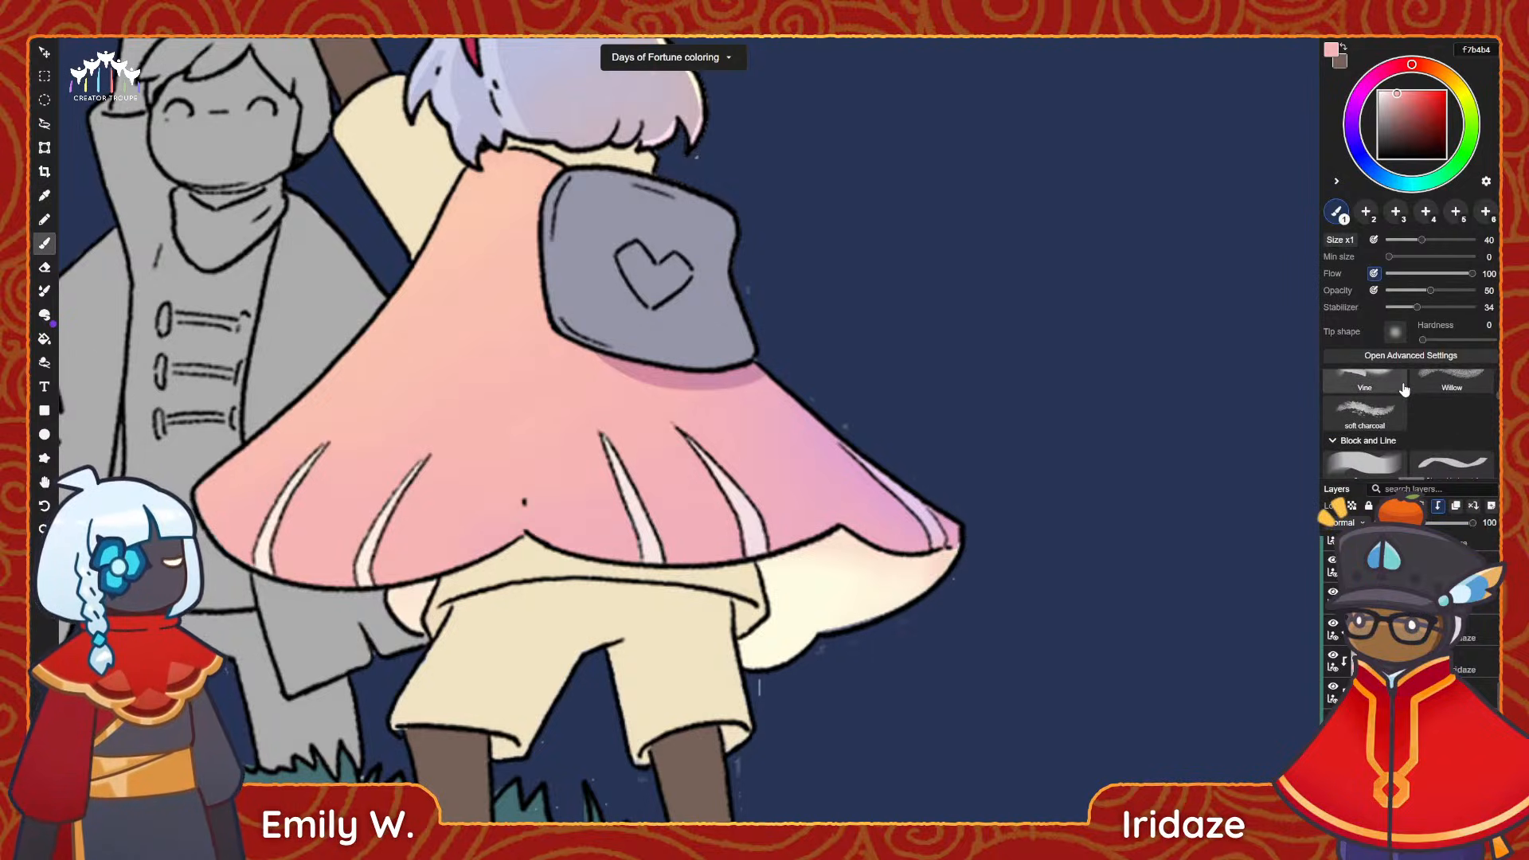
{"action": "scroll", "coordinate": [890, 341], "scroll_direction": "down", "scroll_amount": 2}
{"action": "scroll", "coordinate": [569, 259], "scroll_direction": "up", "scroll_amount": 2}
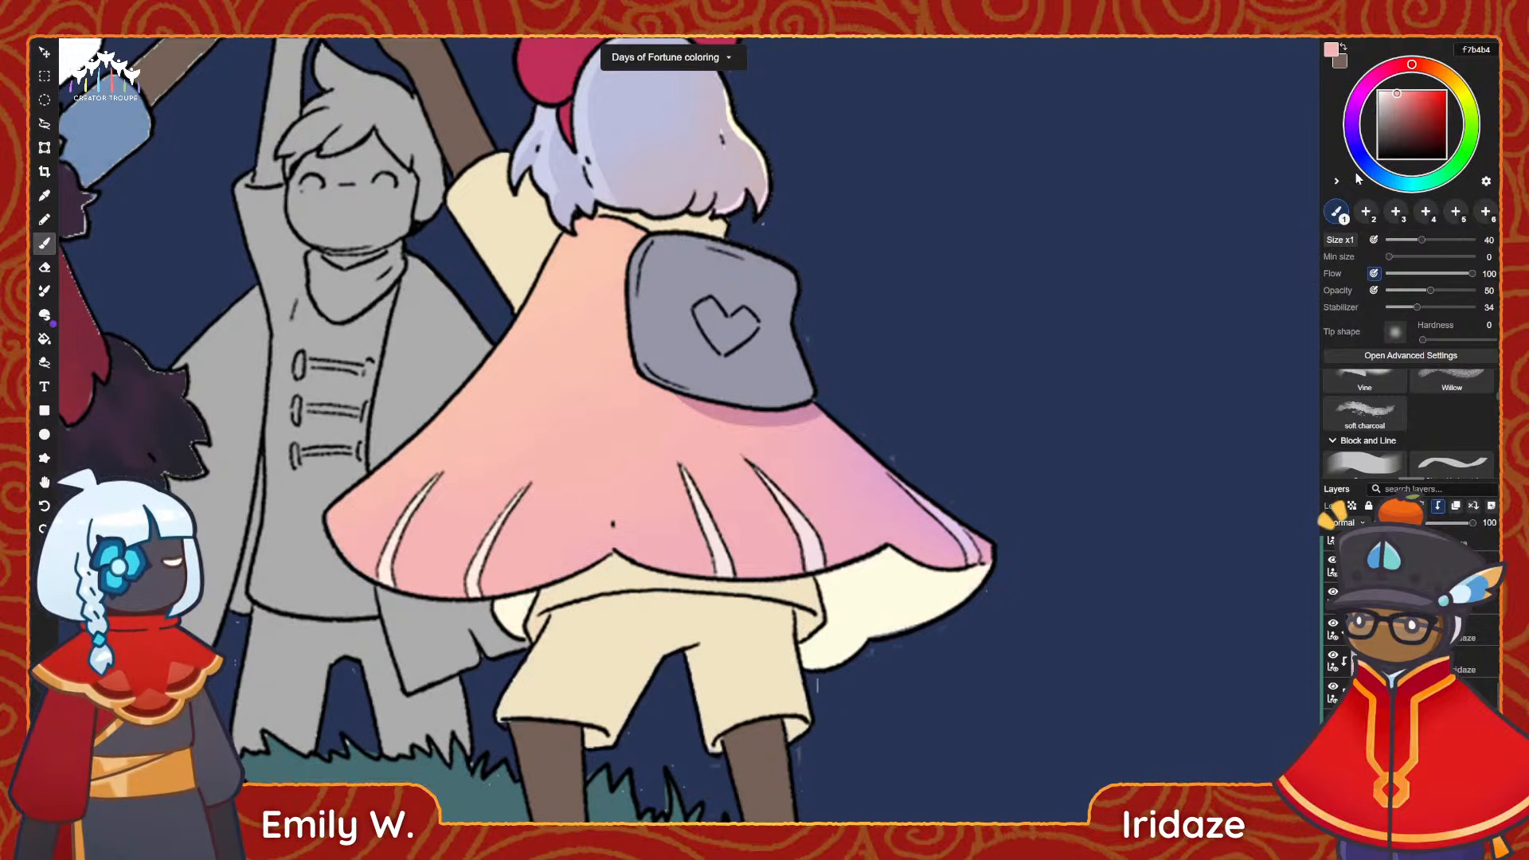
{"action": "mouse_move", "coordinate": [1392, 100]}
{"action": "left_mouse_down"}
{"action": "mouse_move", "coordinate": [1384, 89]}
{"action": "mouse_move", "coordinate": [1459, 92]}
{"action": "left_mouse_up"}
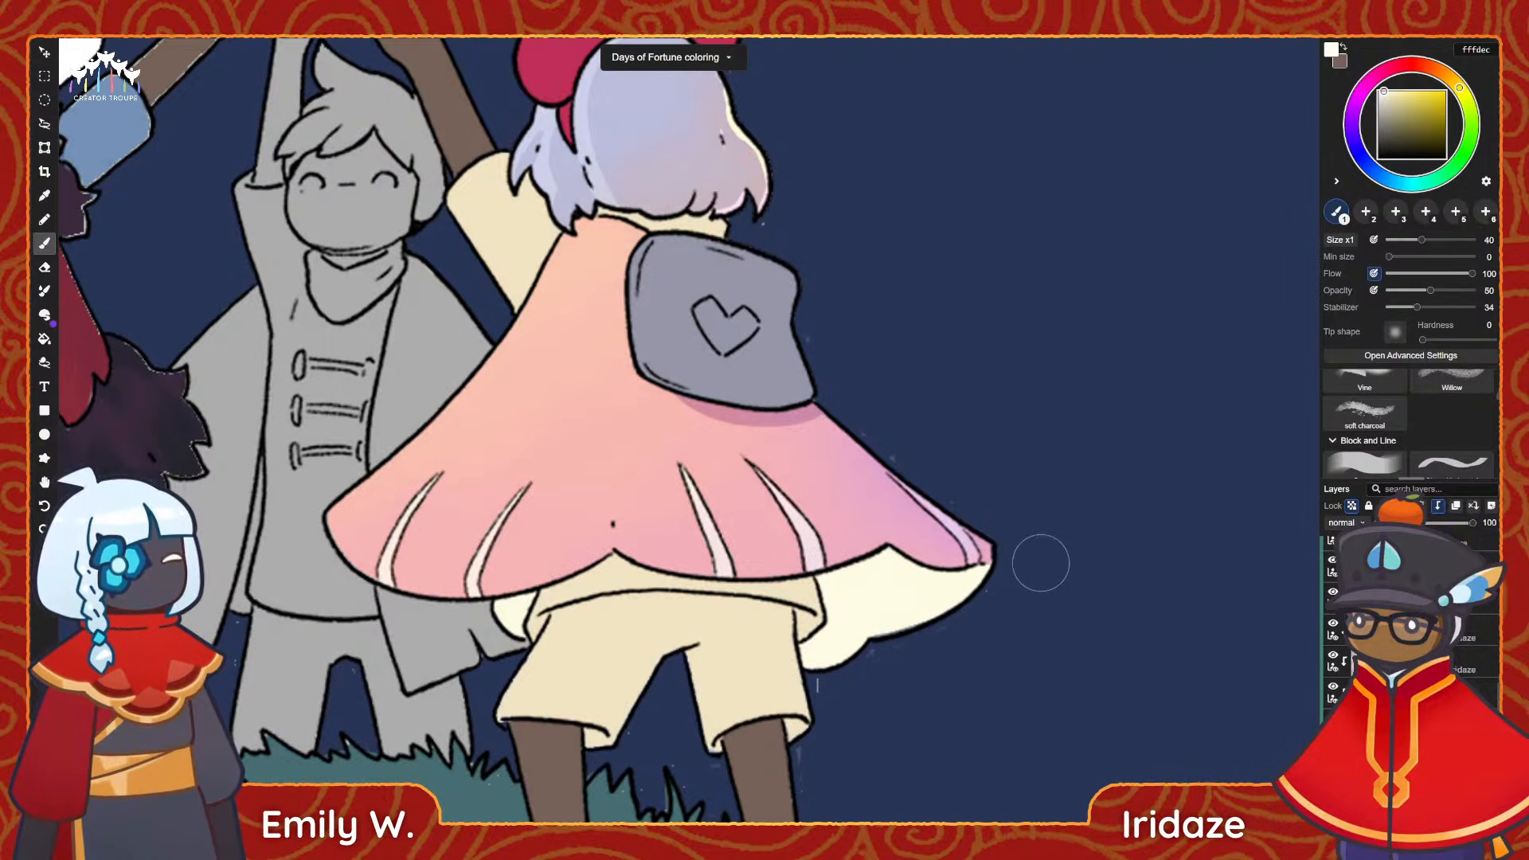
{"action": "scroll", "coordinate": [550, 565], "scroll_direction": "down", "scroll_amount": 1}
{"action": "left_click_drag", "start_coordinate": [550, 565], "coordinate": [694, 529]}
Sample the cream of the bow character's sleeve, darken it to ded0b0, and set up the ink brush at size 14.
{"action": "key", "text": "alt"}
{"action": "left_click", "coordinate": [667, 261], "text": "alt"}
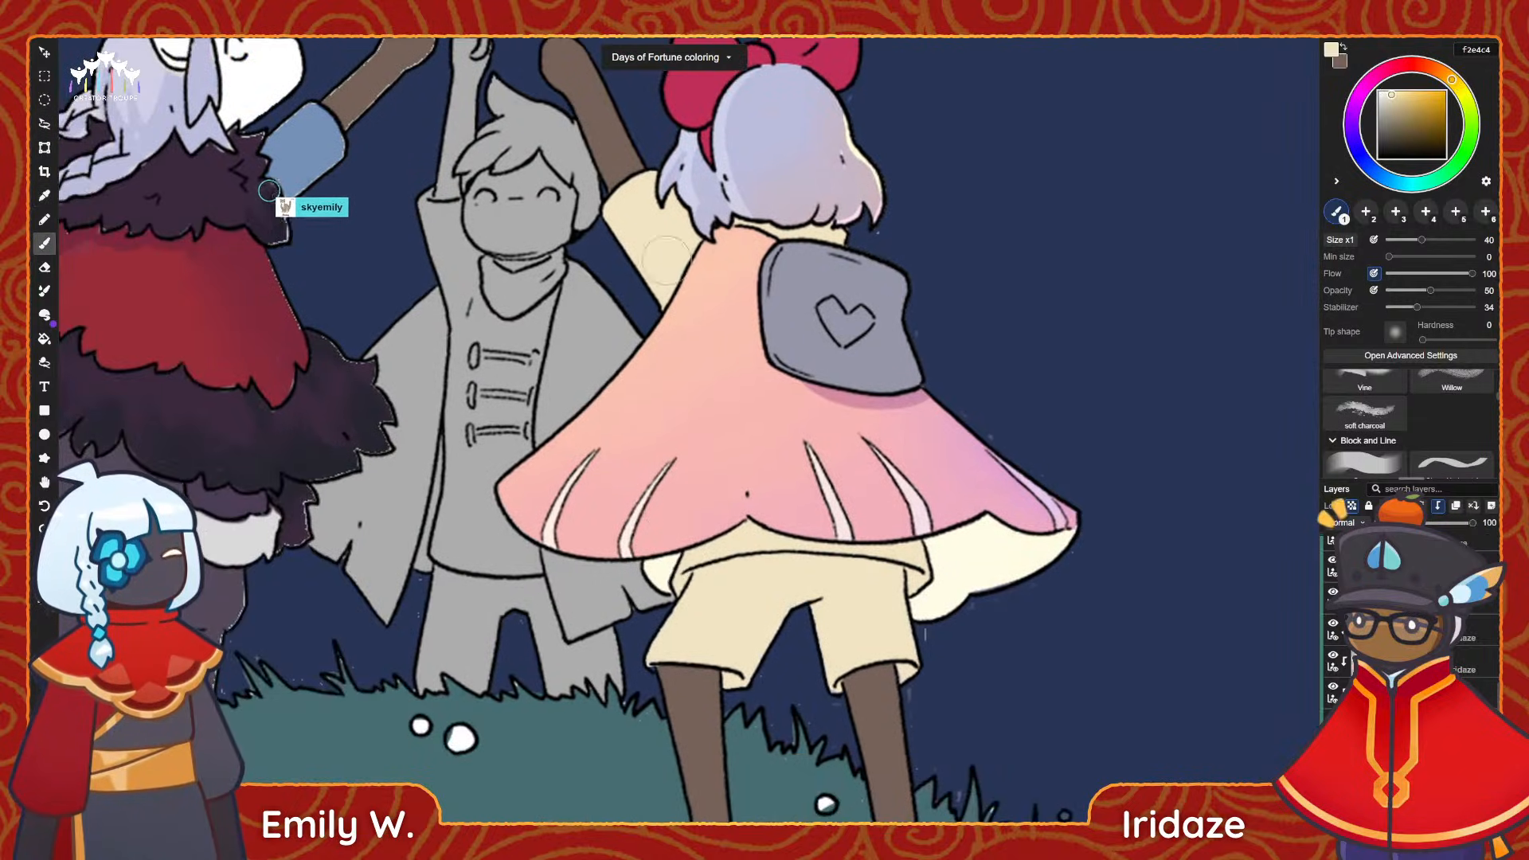
{"action": "left_click", "coordinate": [1394, 97]}
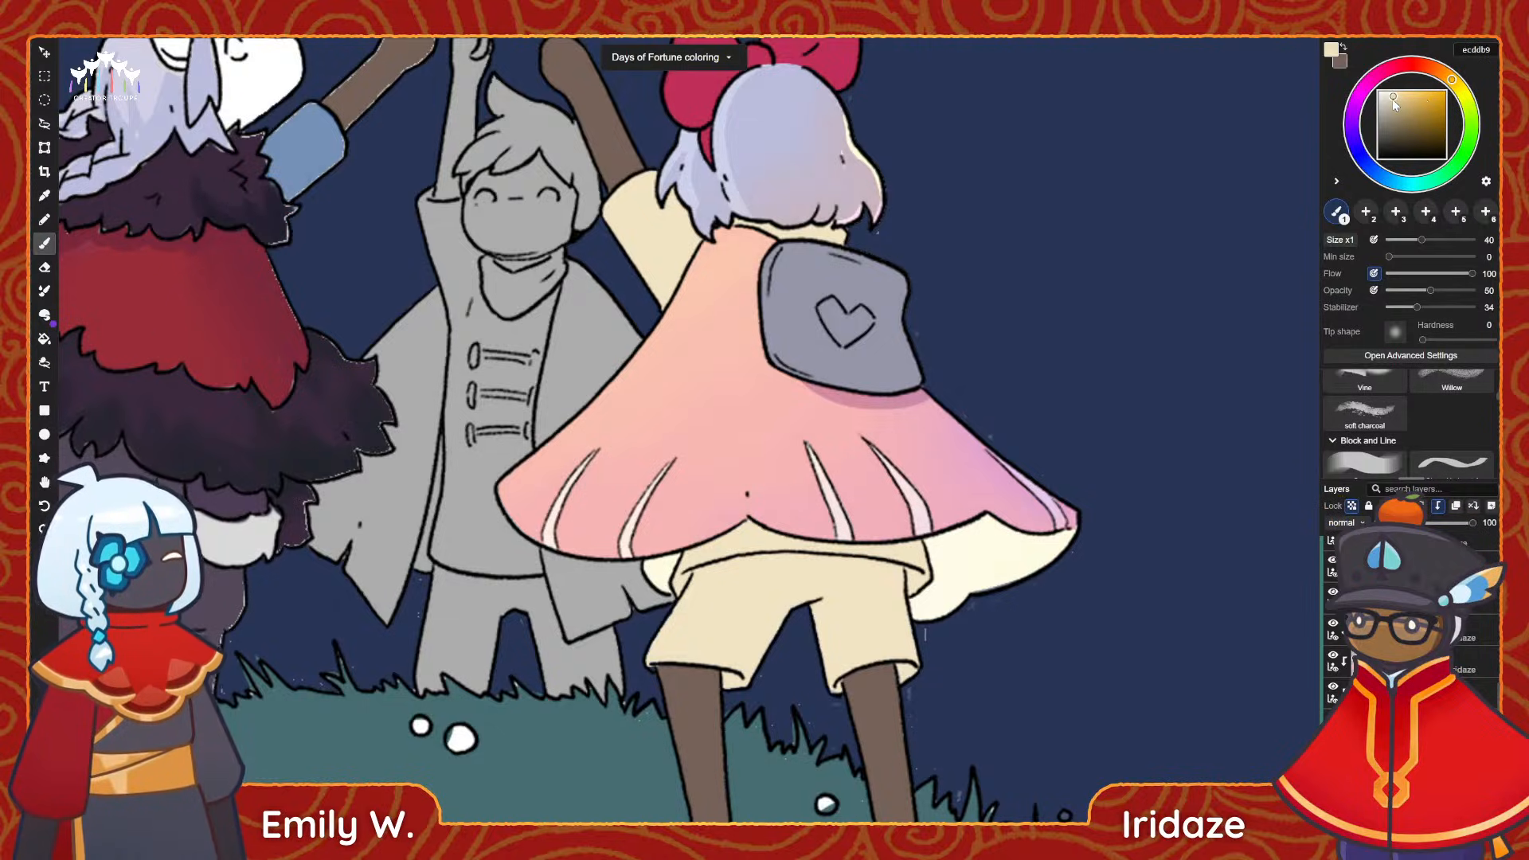
{"action": "left_click", "coordinate": [1392, 99]}
{"action": "scroll", "coordinate": [1360, 415], "scroll_direction": "up", "scroll_amount": 3}
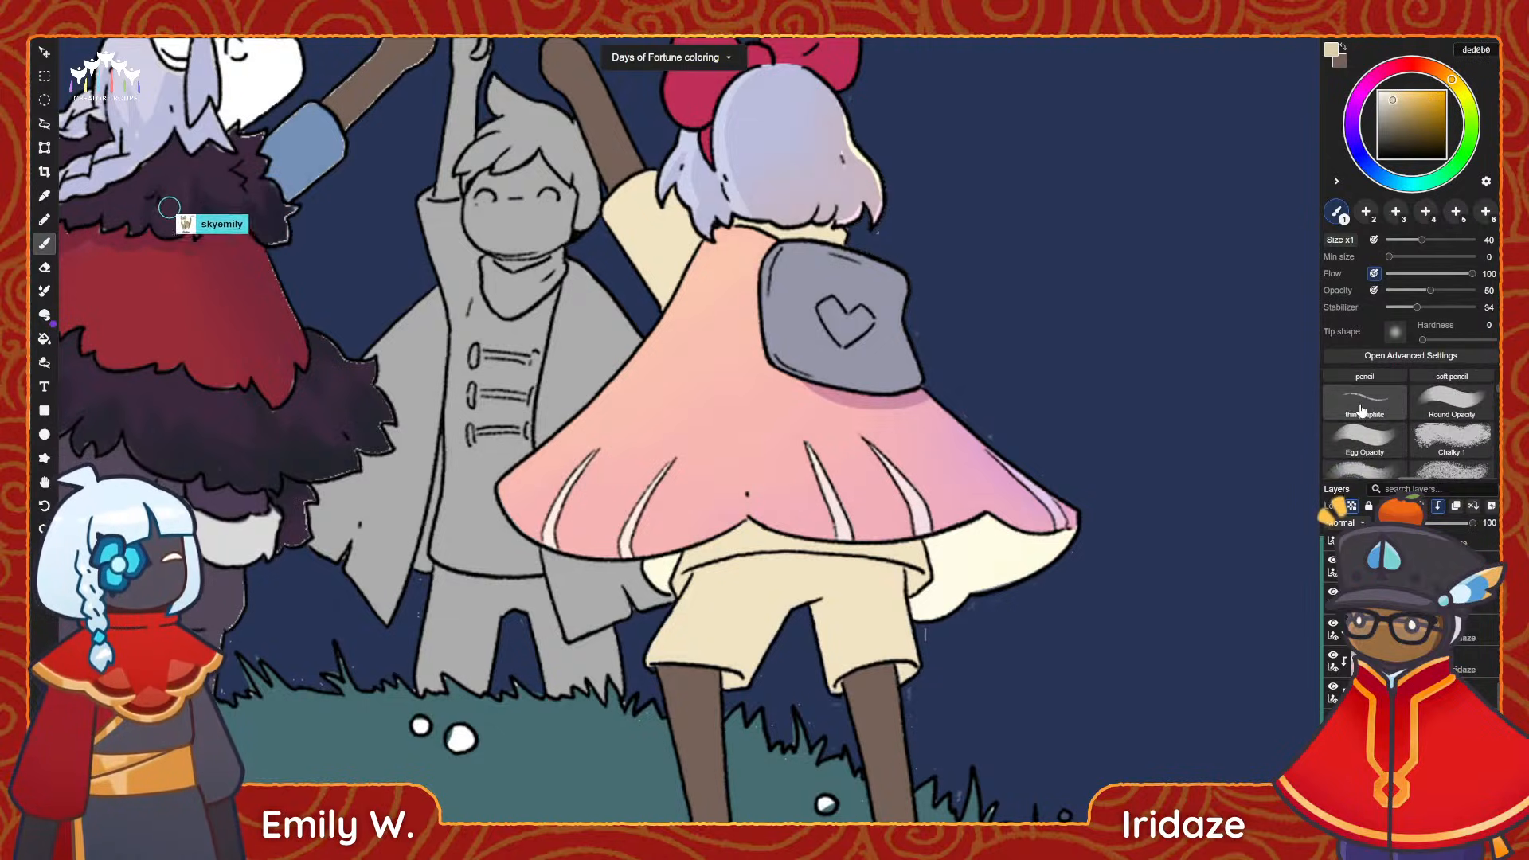
{"action": "left_click", "coordinate": [1368, 378]}
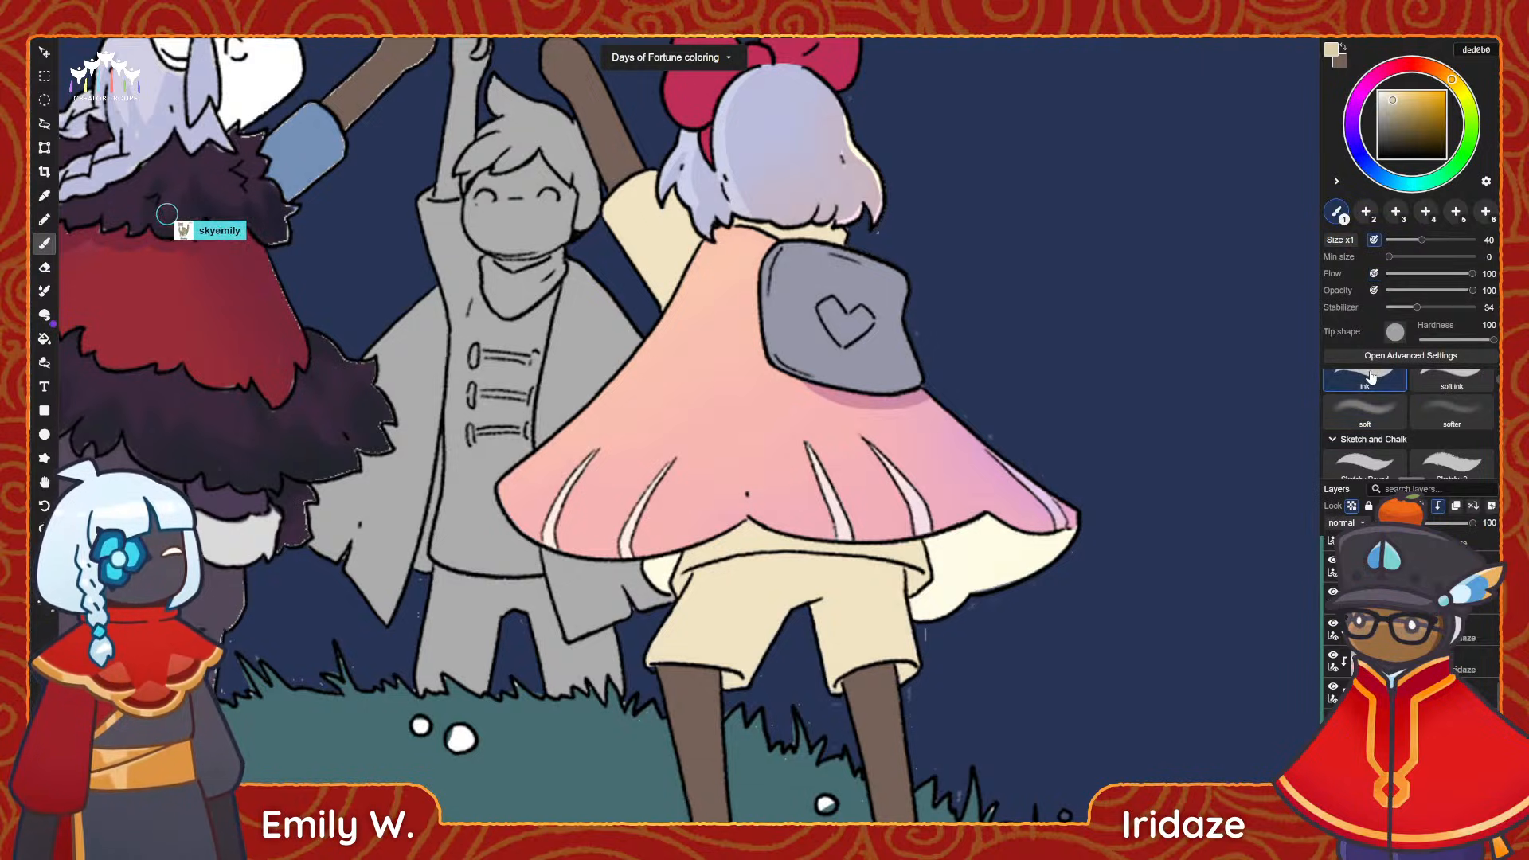
{"action": "key", "text": "space"}
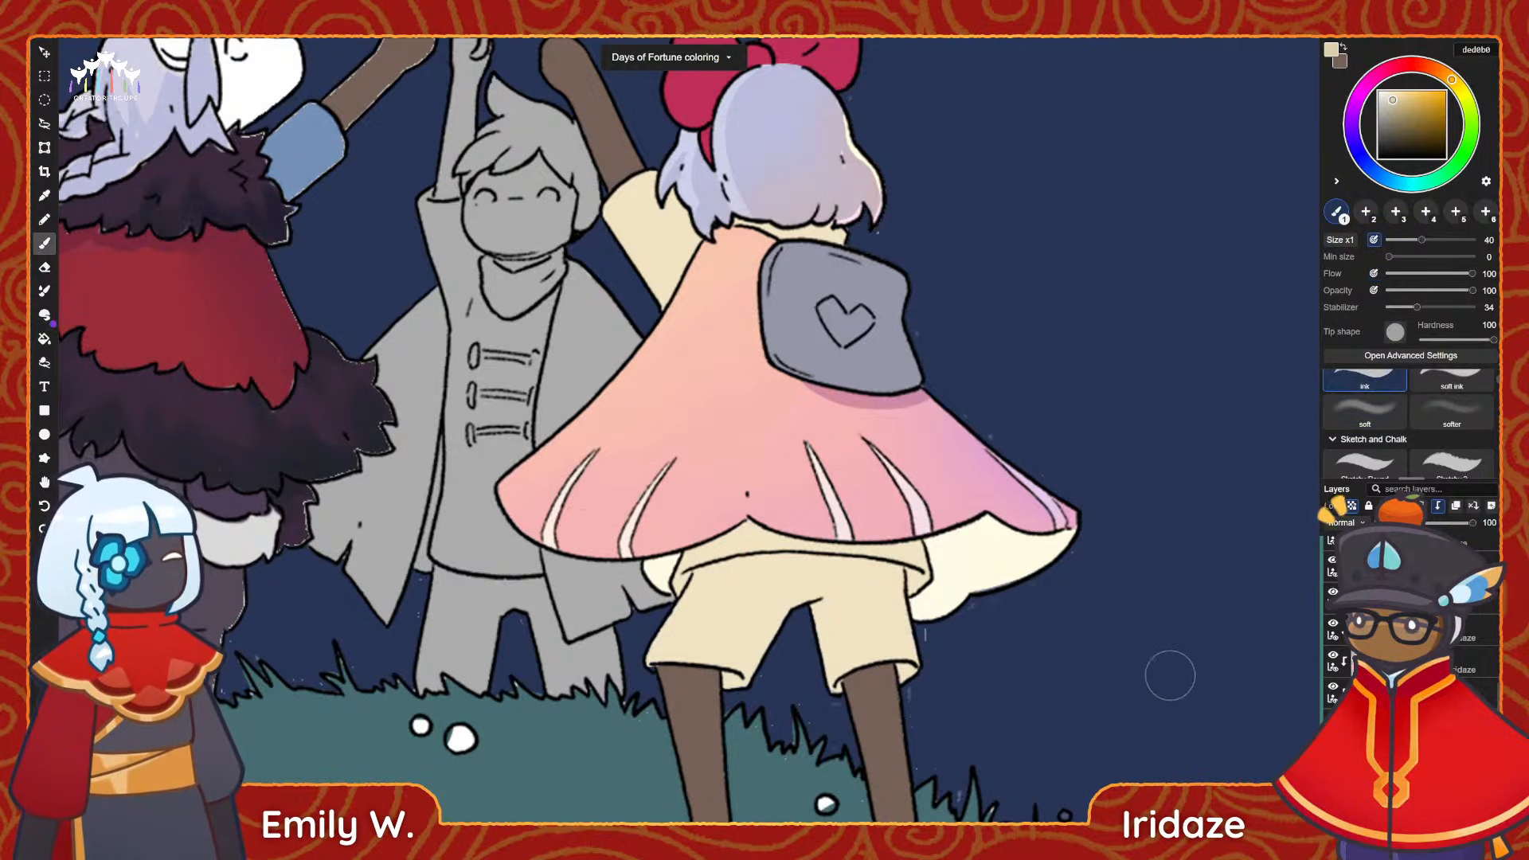
{"action": "left_click", "coordinate": [1399, 240]}
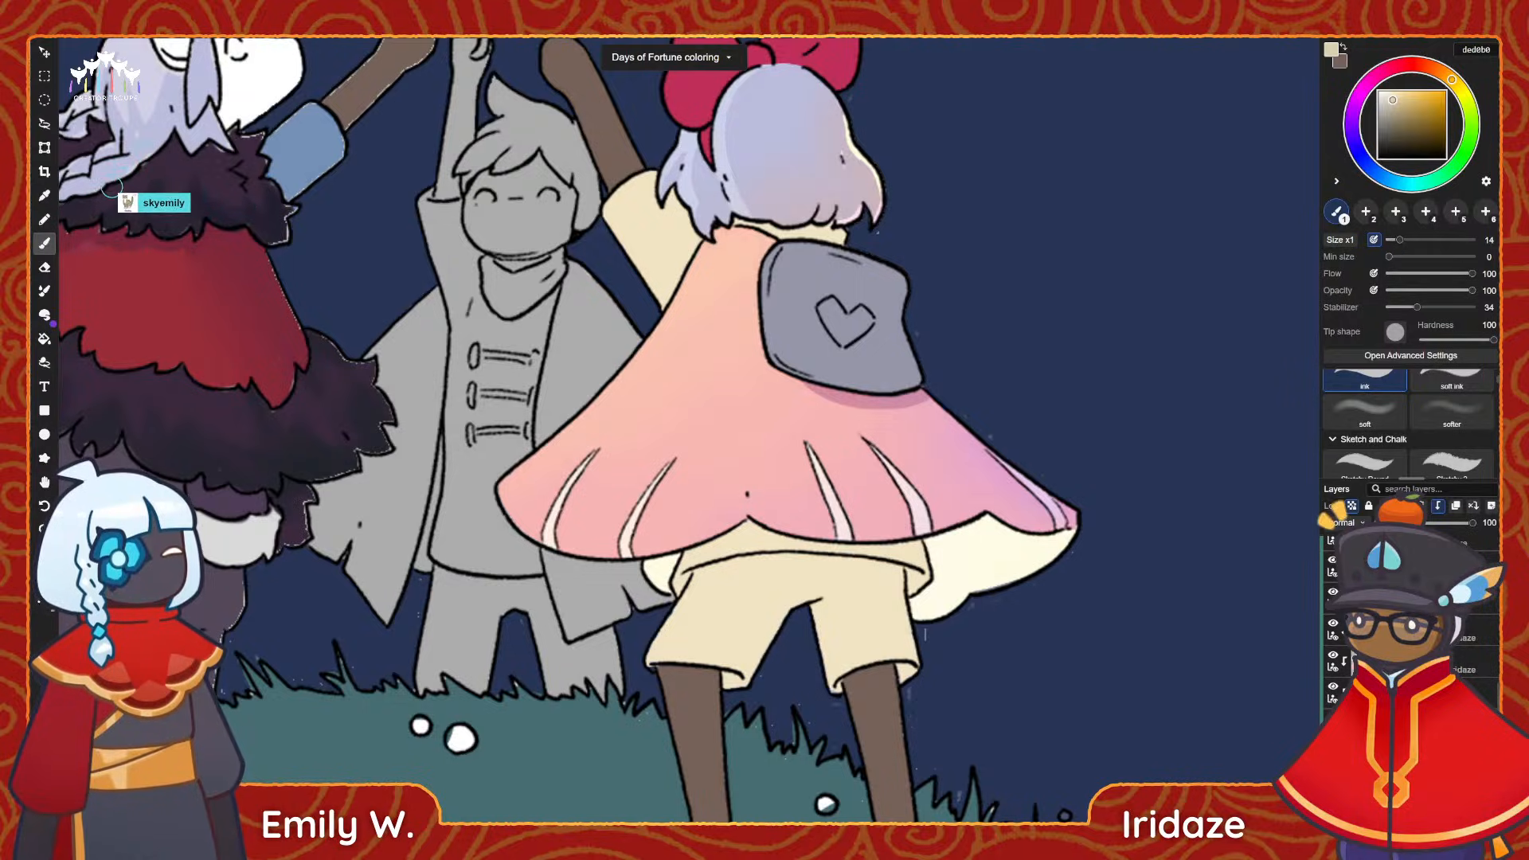
Find the cream clothing layer by toggling it, and shade the shorts with ded0b0, leaving thin lighter edges along the legs.
{"action": "left_click", "coordinate": [1333, 751]}
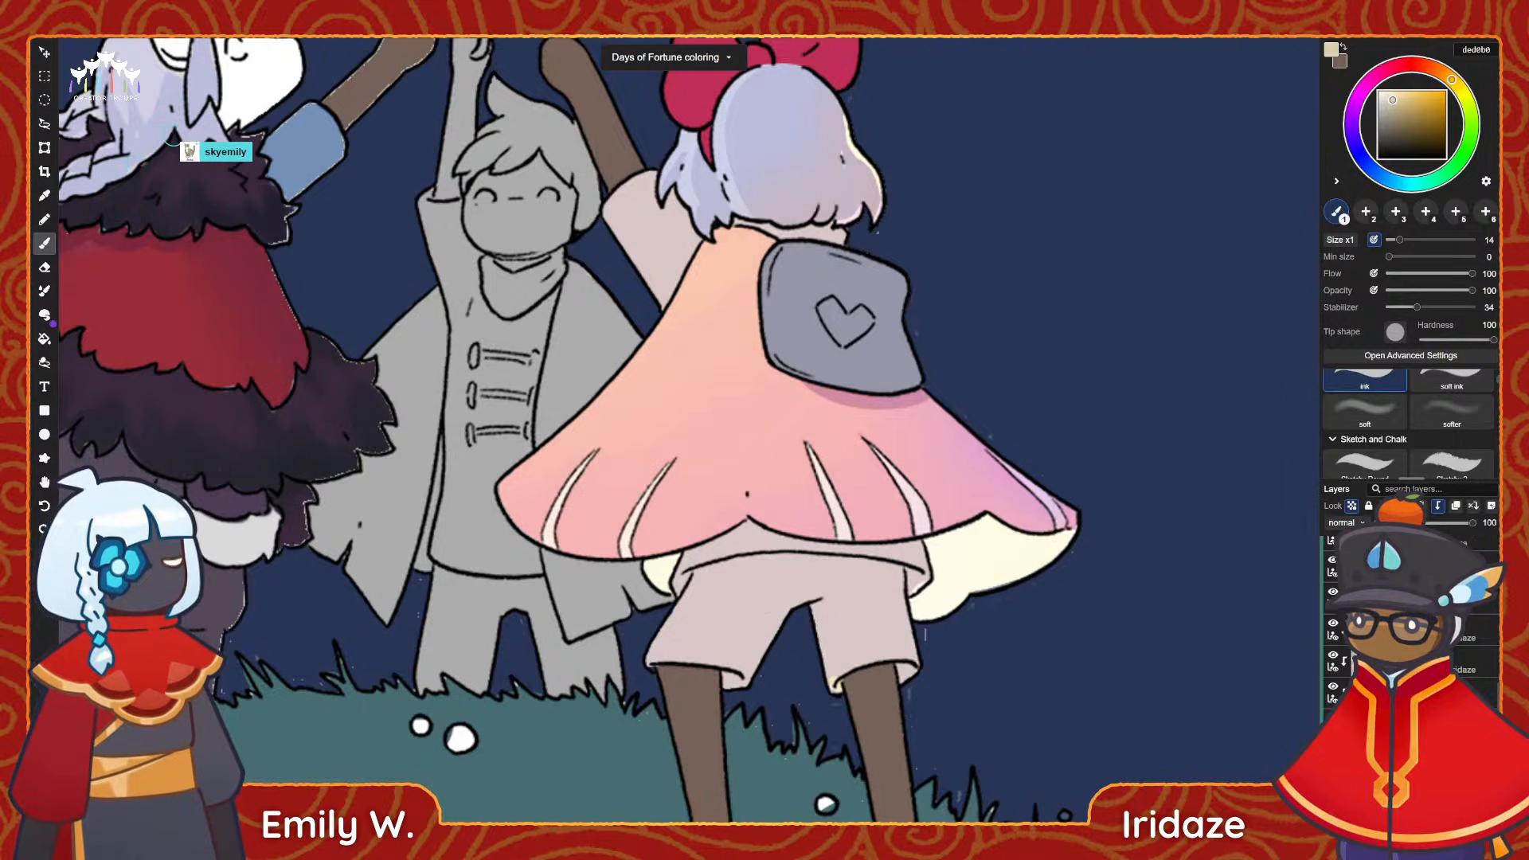
{"action": "left_click", "coordinate": [1333, 751]}
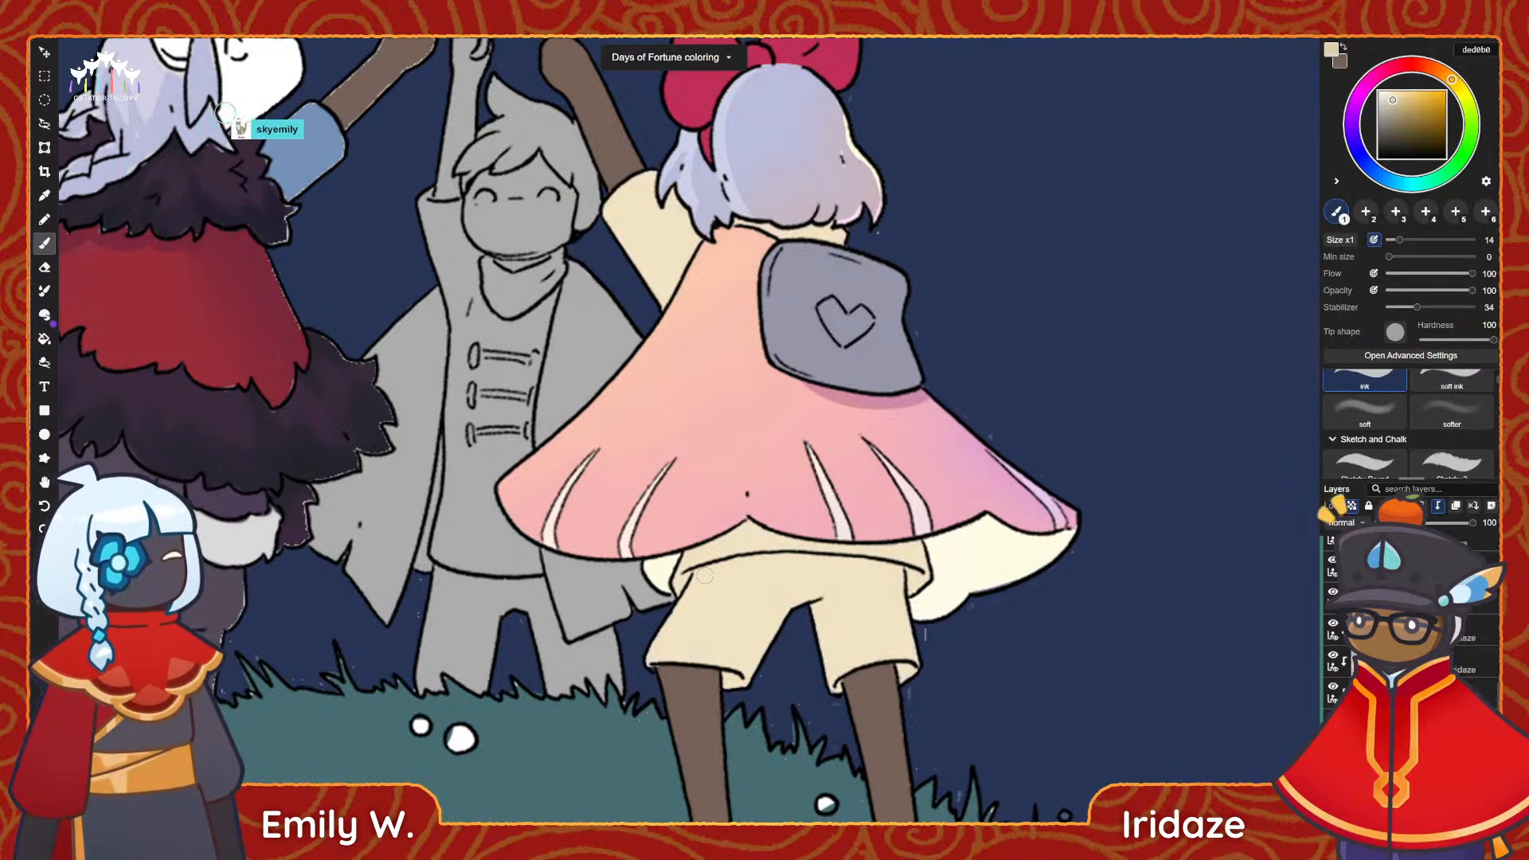
{"action": "left_click_drag", "start_coordinate": [706, 578], "coordinate": [652, 681]}
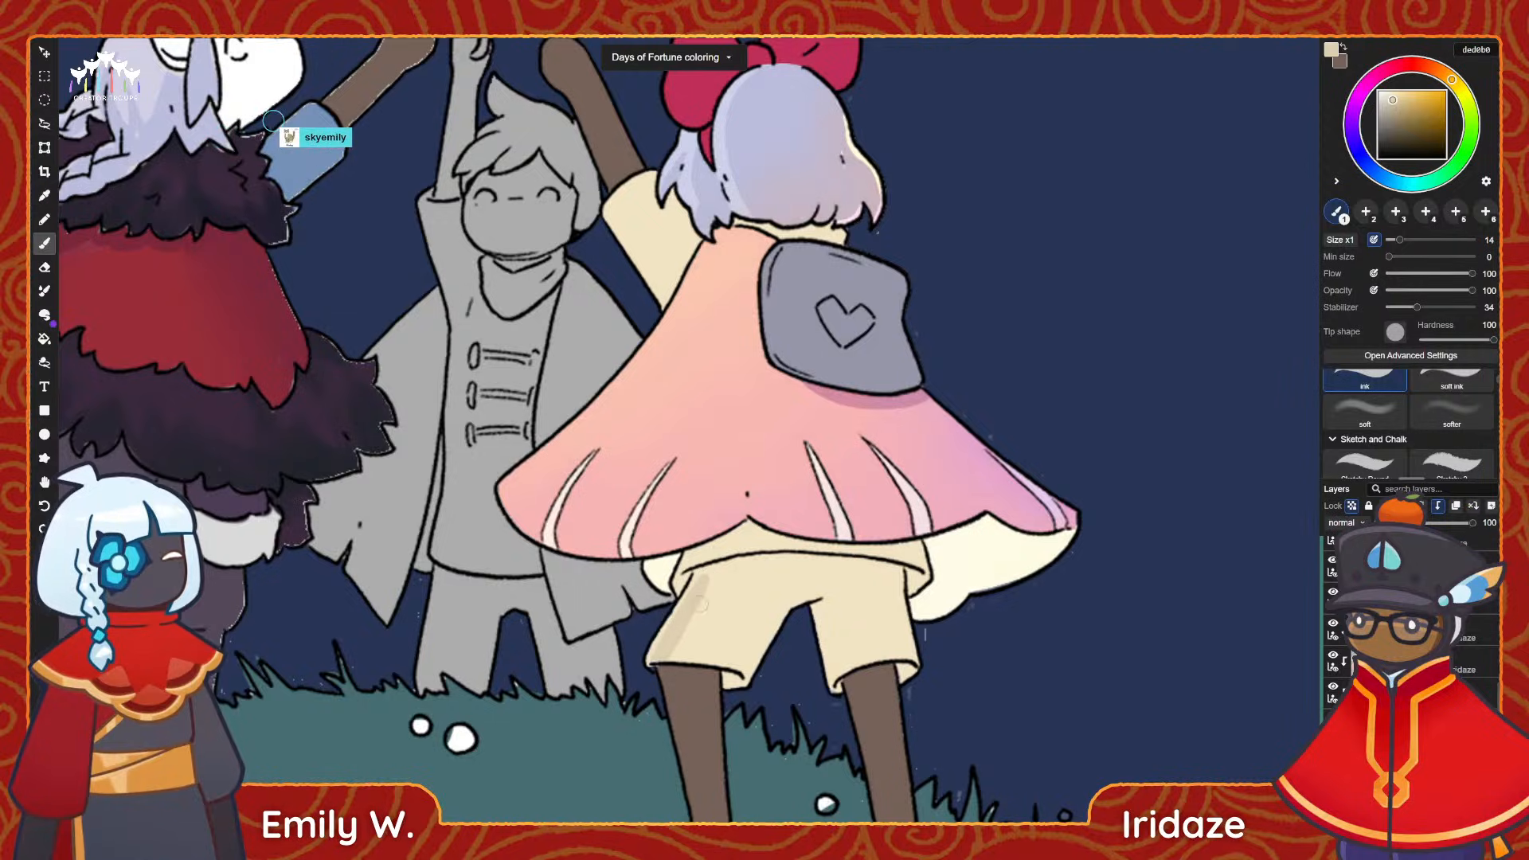
{"action": "mouse_move", "coordinate": [711, 579]}
{"action": "left_mouse_down"}
{"action": "mouse_move", "coordinate": [685, 654]}
{"action": "mouse_move", "coordinate": [786, 629]}
{"action": "left_mouse_up"}
{"action": "middle_click_drag", "start_coordinate": [786, 629], "coordinate": [686, 603]}
{"action": "mouse_move", "coordinate": [790, 543]}
{"action": "left_mouse_down"}
{"action": "mouse_move", "coordinate": [829, 705]}
{"action": "mouse_move", "coordinate": [779, 625]}
{"action": "mouse_move", "coordinate": [753, 621]}
{"action": "mouse_move", "coordinate": [741, 638]}
{"action": "mouse_move", "coordinate": [716, 576]}
{"action": "mouse_move", "coordinate": [643, 544]}
{"action": "left_mouse_up"}
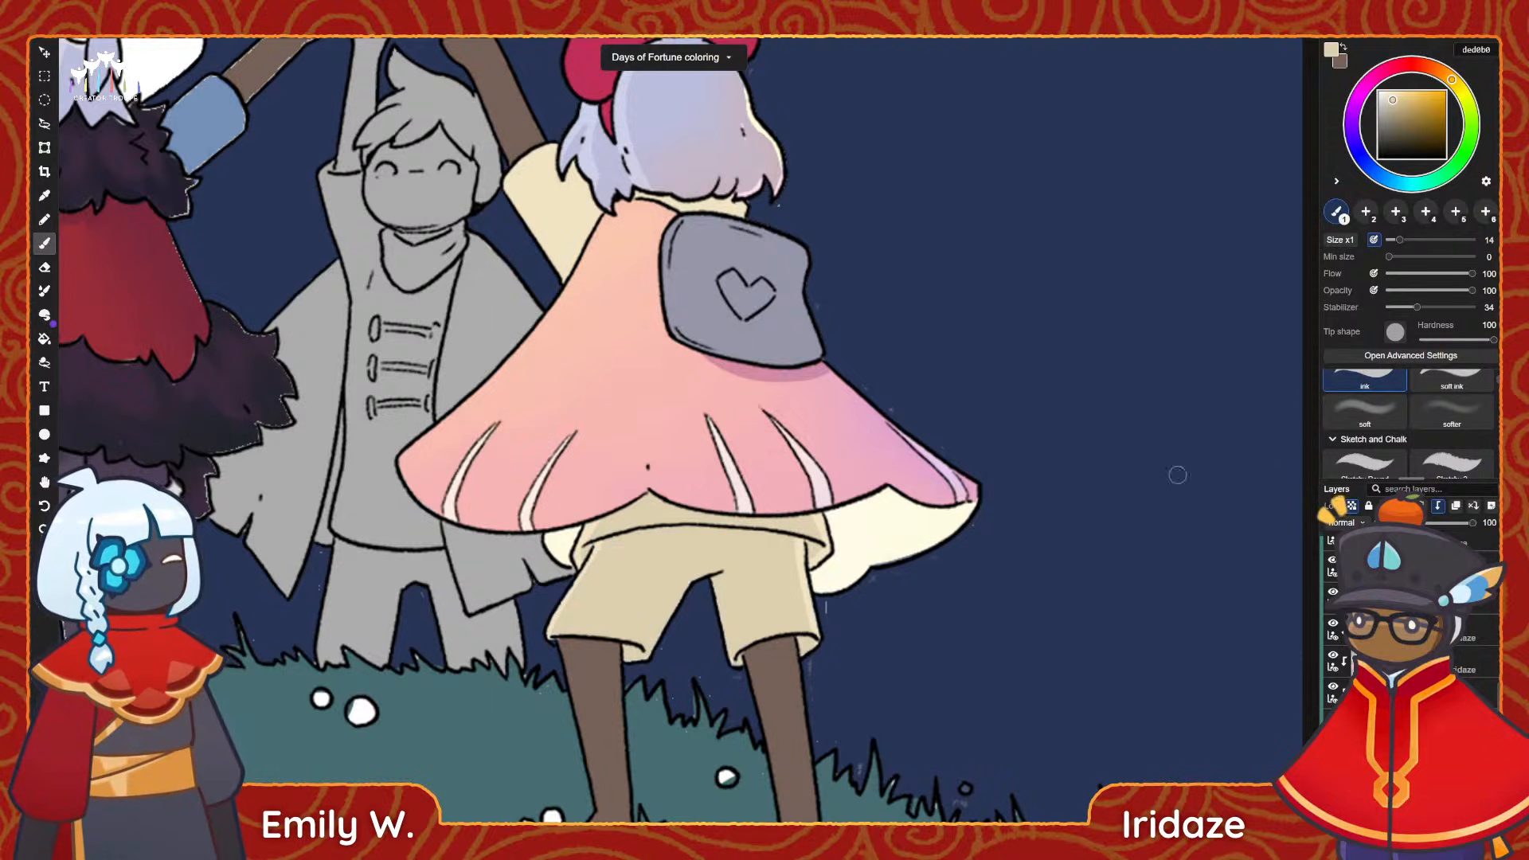
Sample the red of the character's bow, shift it to the dark magenta 861367, and select the bow's layer.
{"action": "scroll", "coordinate": [912, 478], "scroll_direction": "down", "scroll_amount": 4}
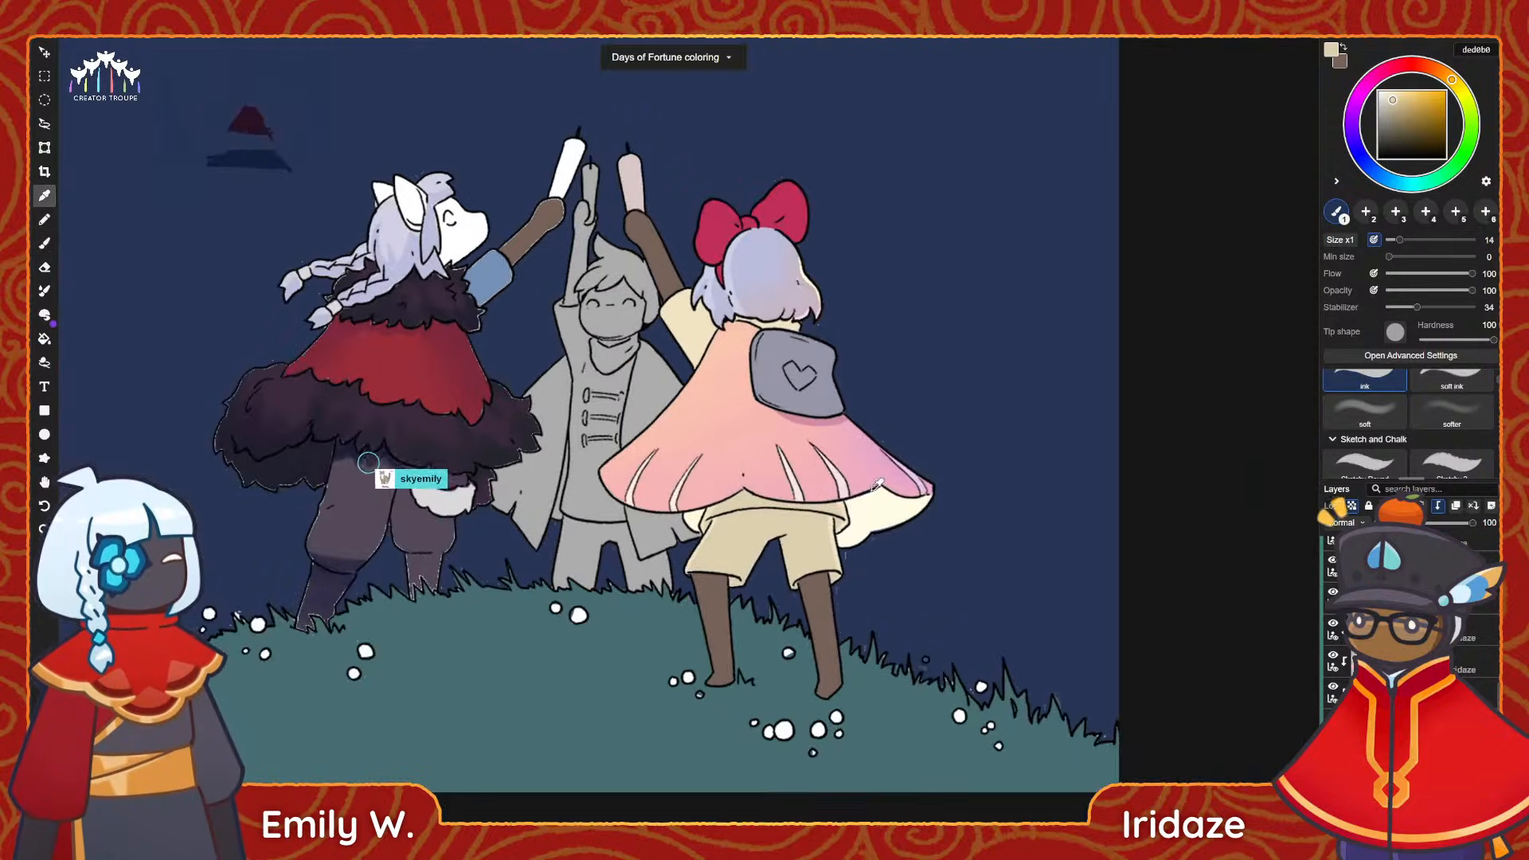
{"action": "scroll", "coordinate": [1003, 422], "scroll_direction": "up", "scroll_amount": 1}
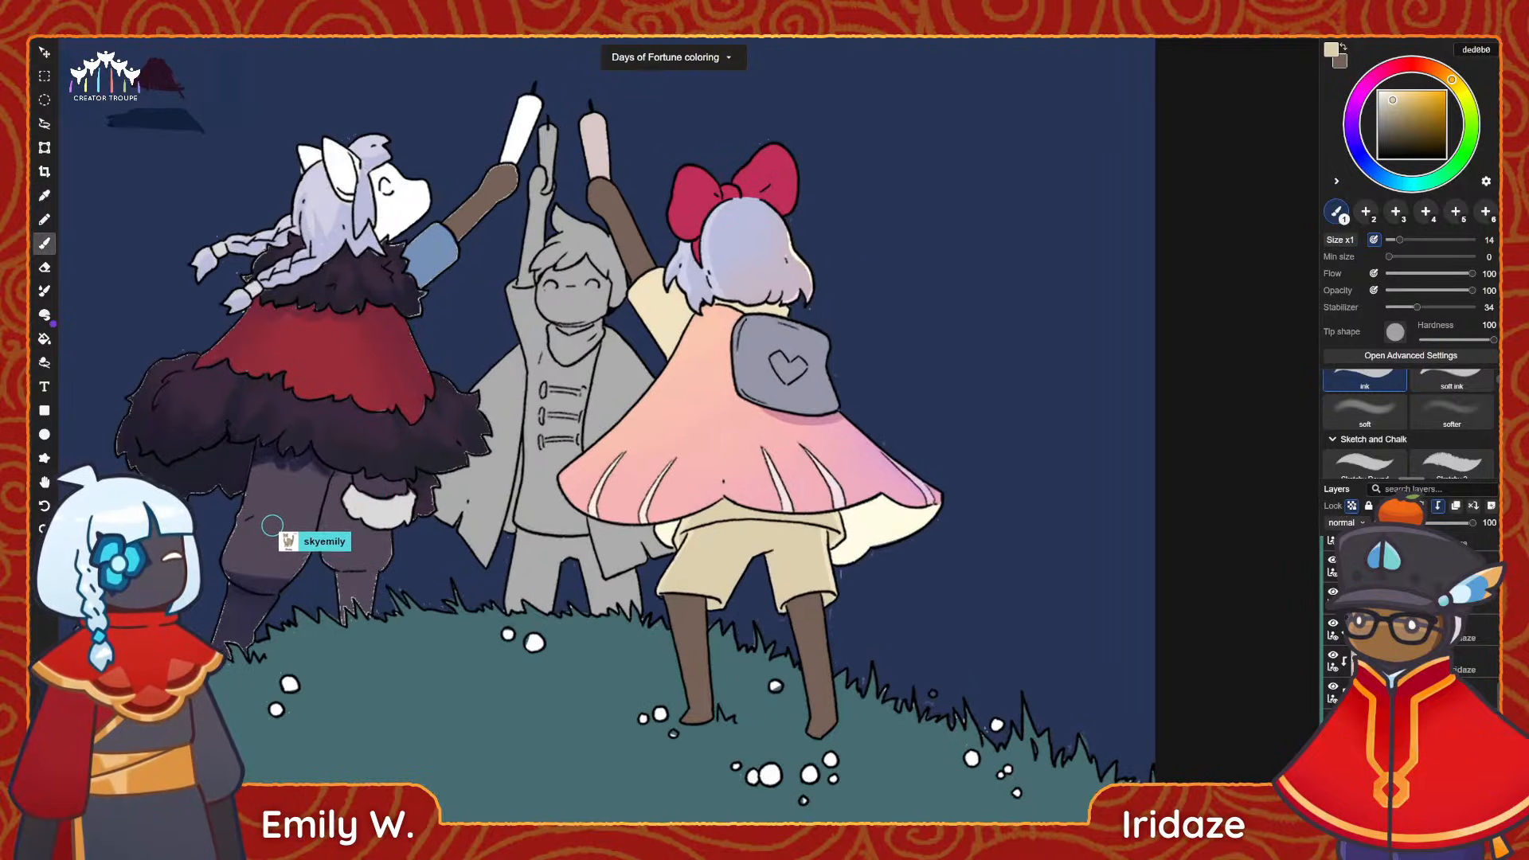
{"action": "scroll", "coordinate": [786, 189], "scroll_direction": "up", "scroll_amount": 1}
{"action": "scroll", "coordinate": [785, 189], "scroll_direction": "up", "scroll_amount": 2}
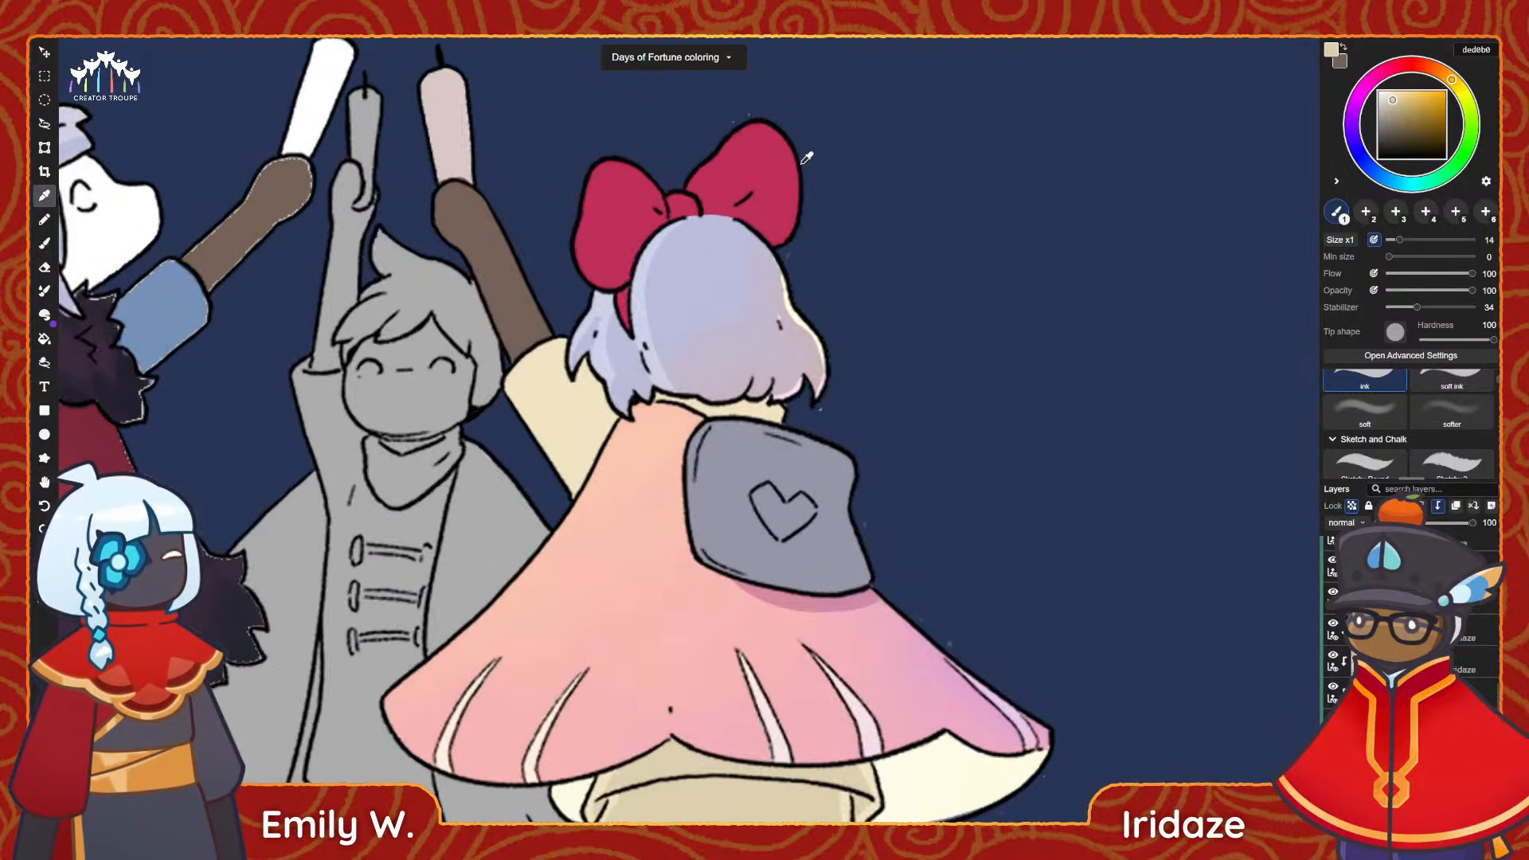
{"action": "scroll", "coordinate": [769, 217], "scroll_direction": "up", "scroll_amount": 1}
{"action": "left_click", "coordinate": [763, 169], "text": "alt"}
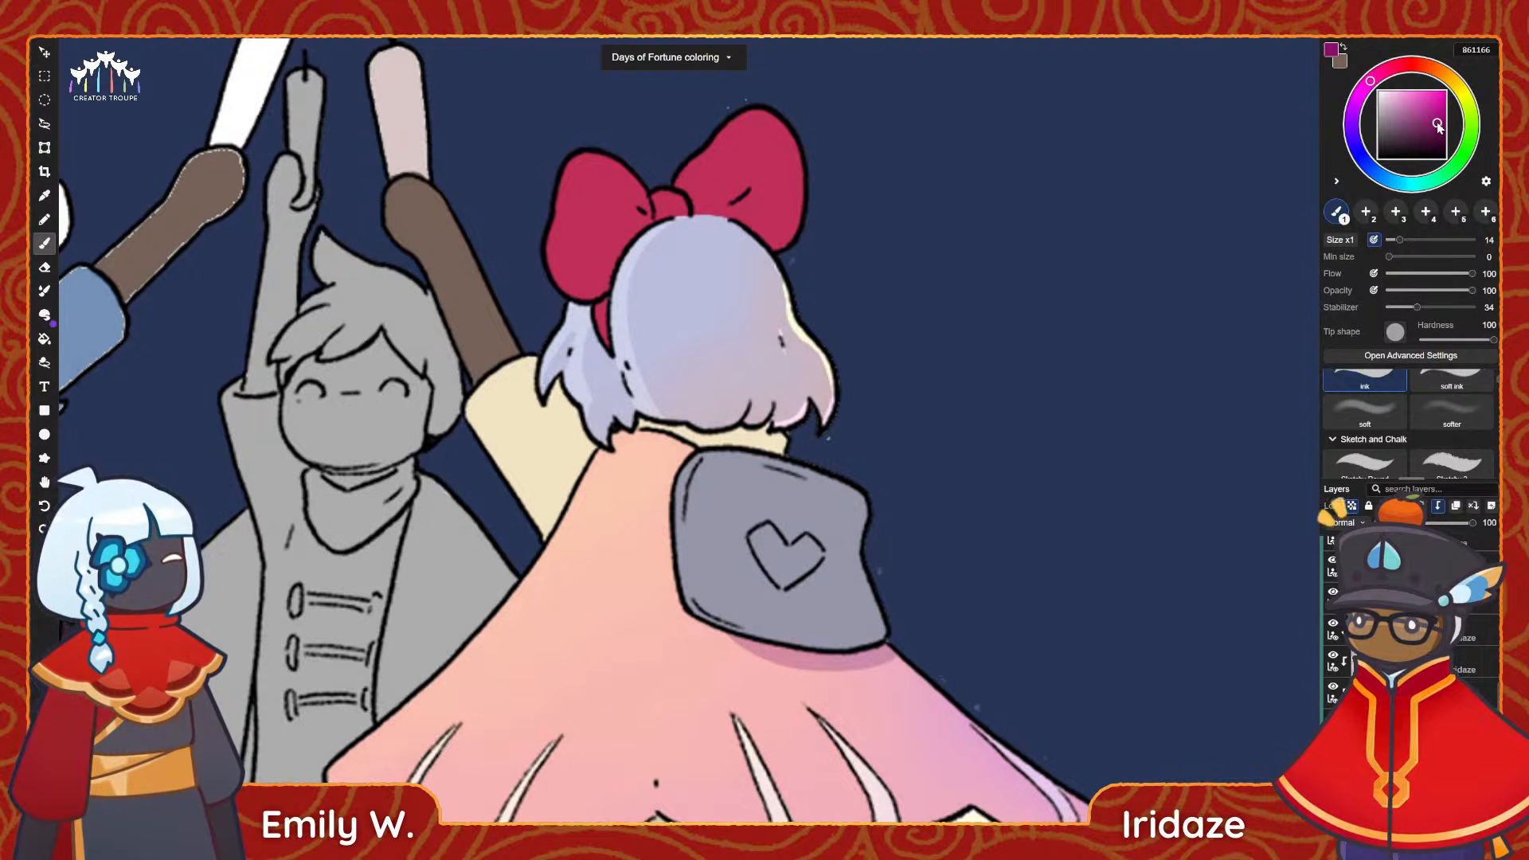
{"action": "left_click_drag", "start_coordinate": [1437, 124], "coordinate": [1436, 122]}
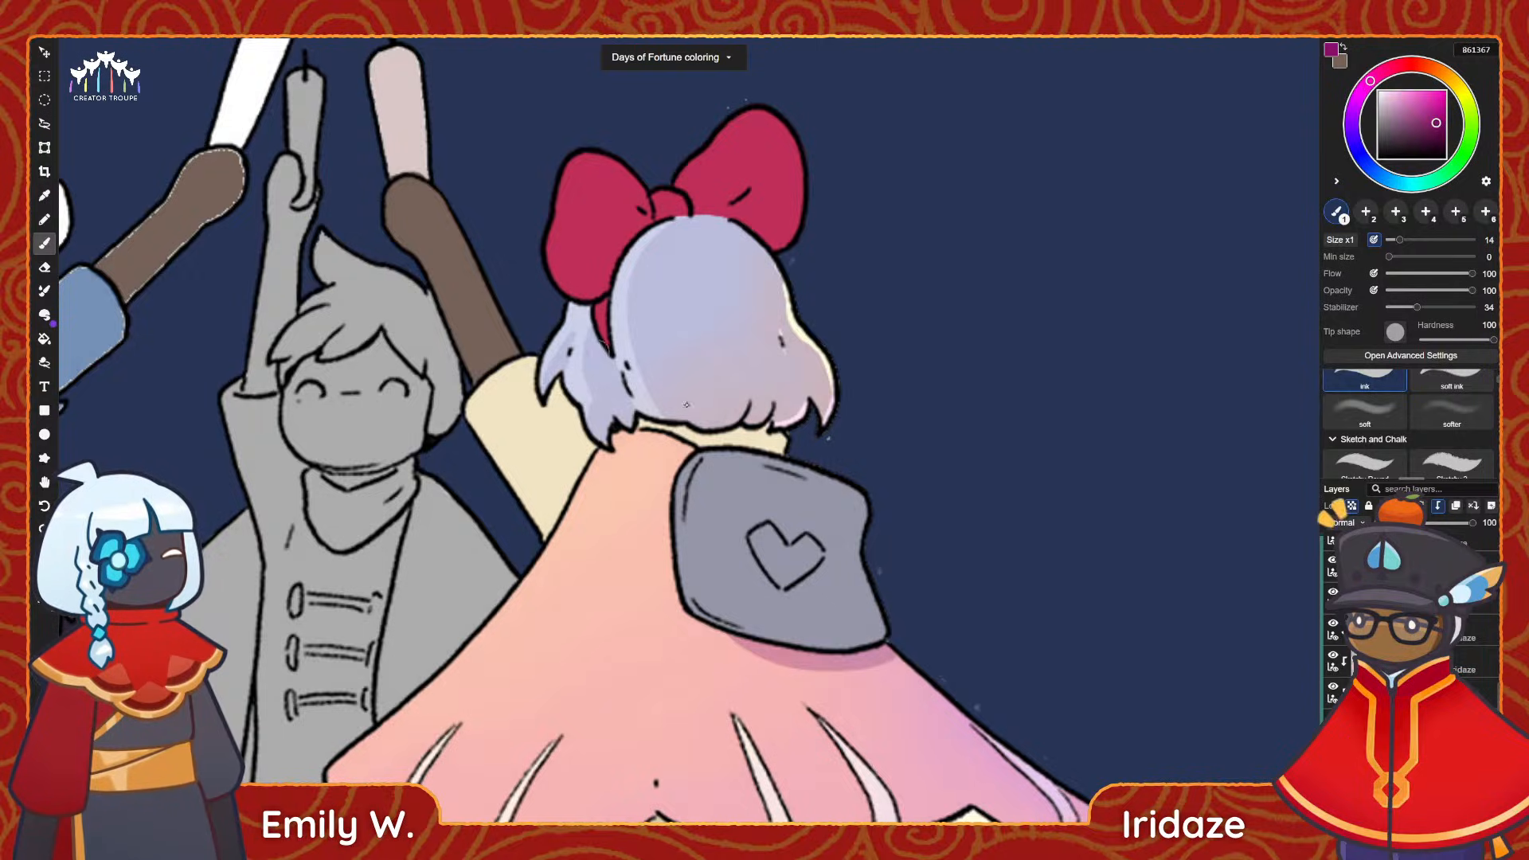
{"action": "left_click", "coordinate": [1403, 693]}
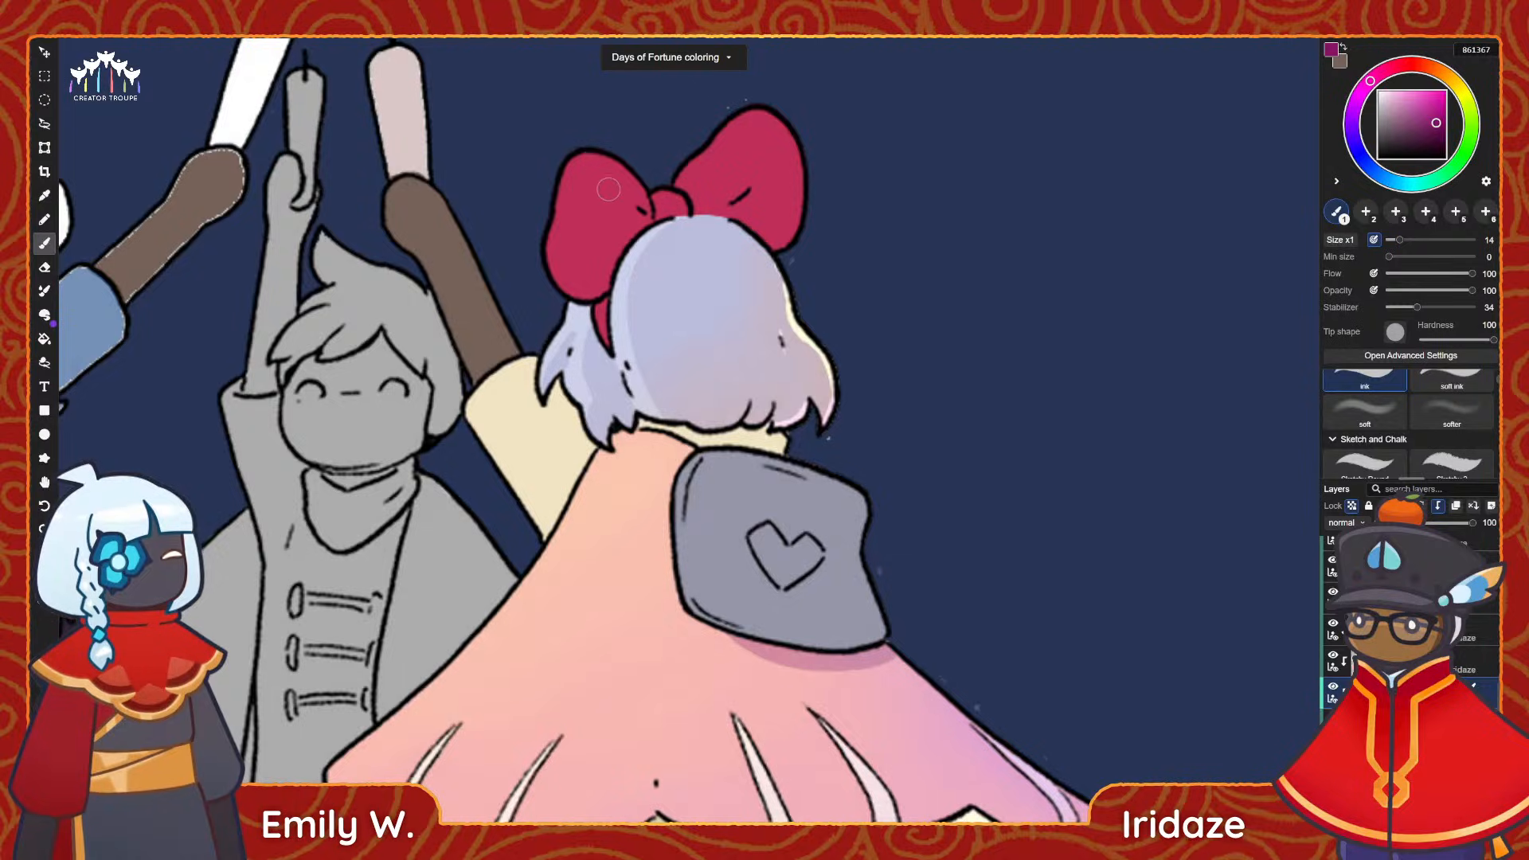
Shade both loops and the knot of the bow with 861367 using the ink brush, leaving red along the outer edges.
{"action": "mouse_move", "coordinate": [597, 198]}
{"action": "left_mouse_down"}
{"action": "mouse_move", "coordinate": [589, 275]}
{"action": "mouse_move", "coordinate": [610, 221]}
{"action": "left_mouse_up"}
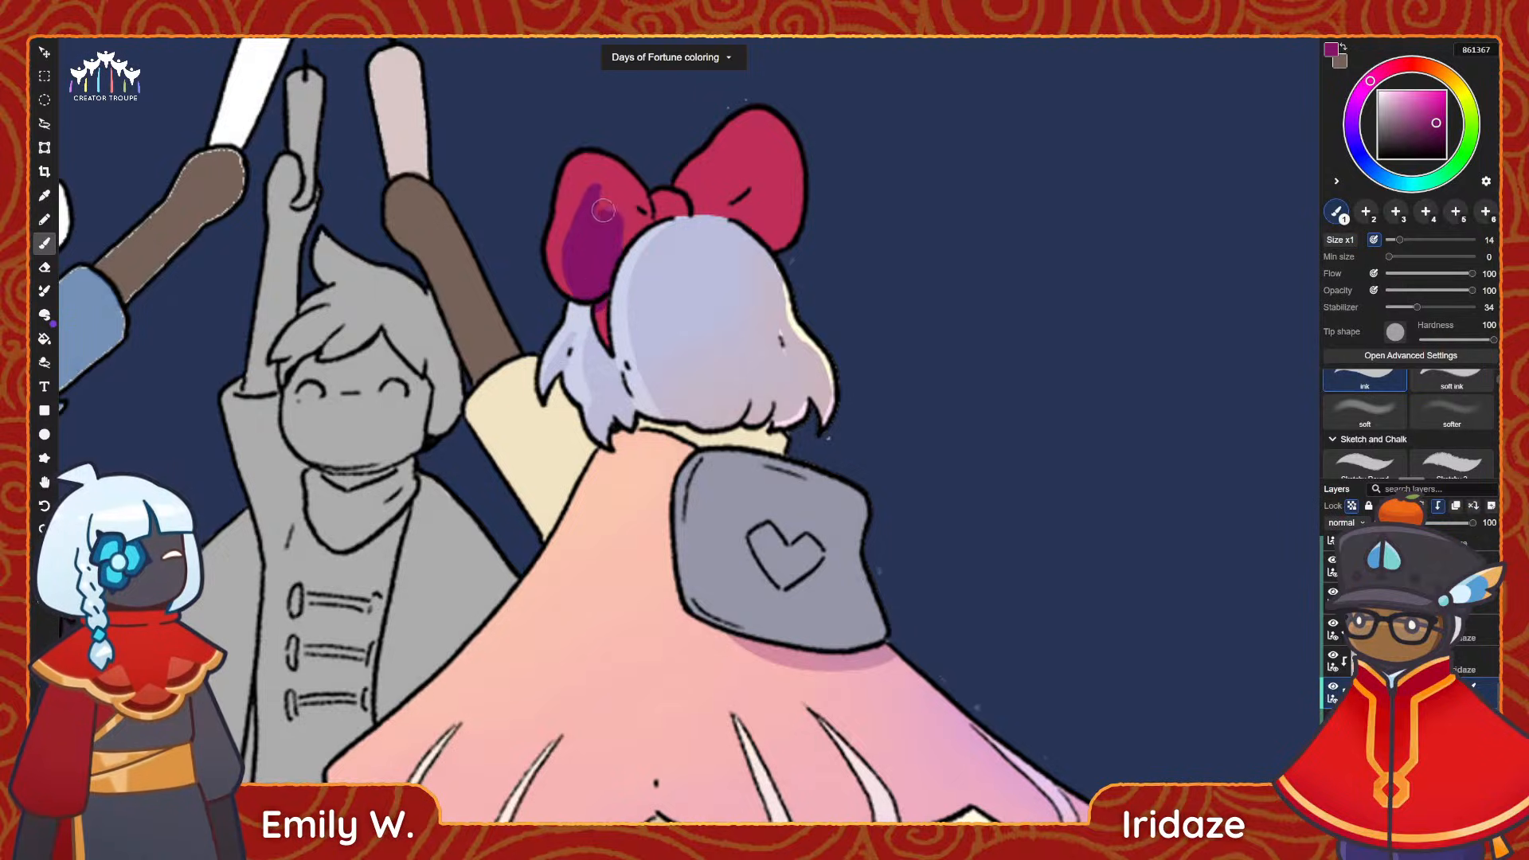
{"action": "mouse_move", "coordinate": [604, 222]}
{"action": "left_mouse_down"}
{"action": "mouse_move", "coordinate": [641, 209]}
{"action": "mouse_move", "coordinate": [599, 192]}
{"action": "mouse_move", "coordinate": [644, 200]}
{"action": "left_mouse_up"}
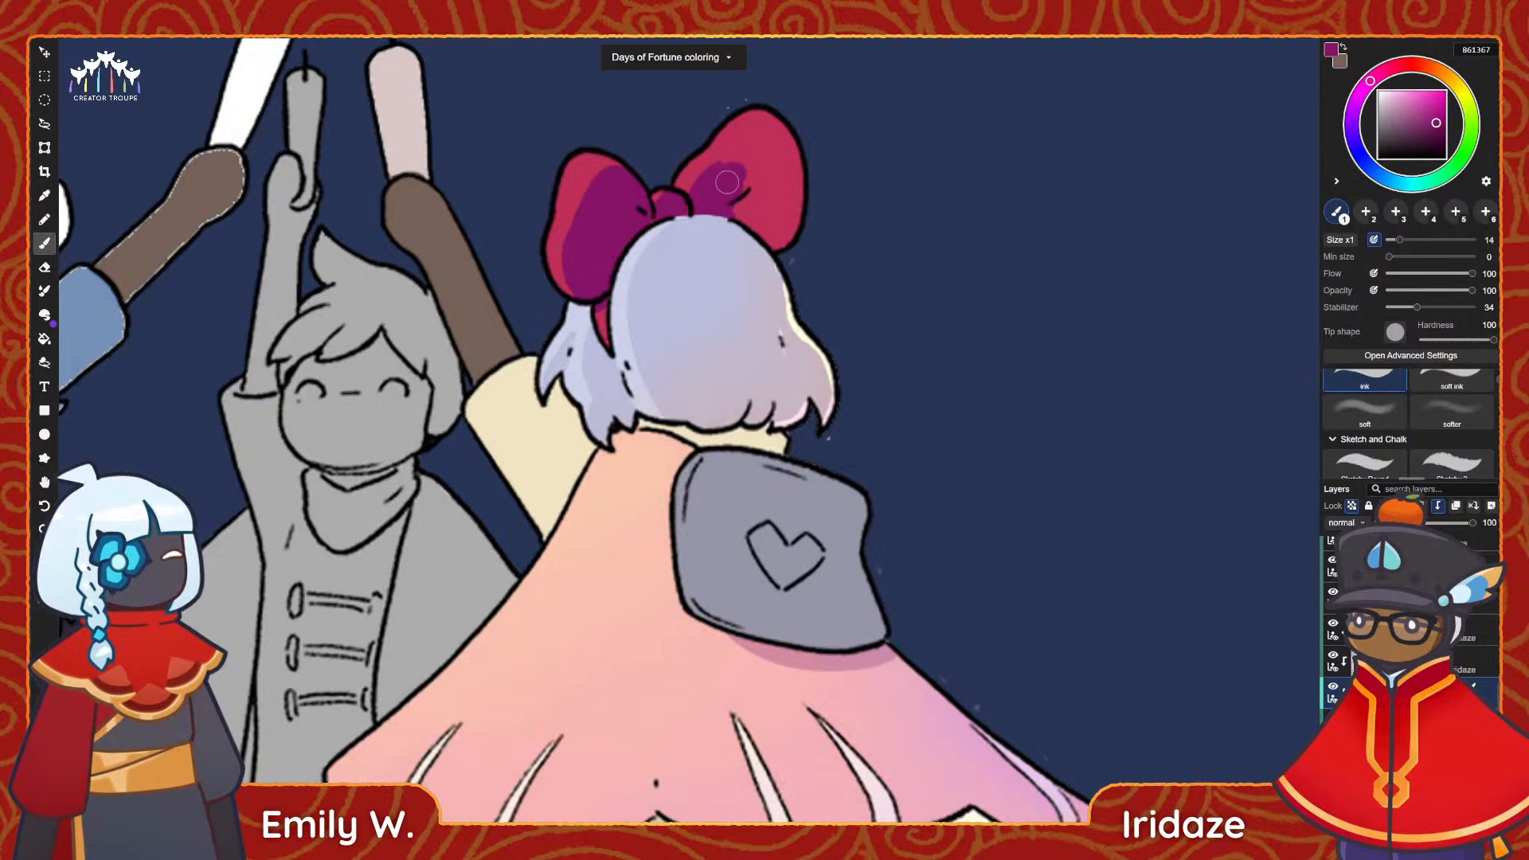
{"action": "mouse_move", "coordinate": [726, 182]}
{"action": "left_mouse_down"}
{"action": "mouse_move", "coordinate": [761, 136]}
{"action": "mouse_move", "coordinate": [740, 147]}
{"action": "mouse_move", "coordinate": [769, 253]}
{"action": "left_mouse_up"}
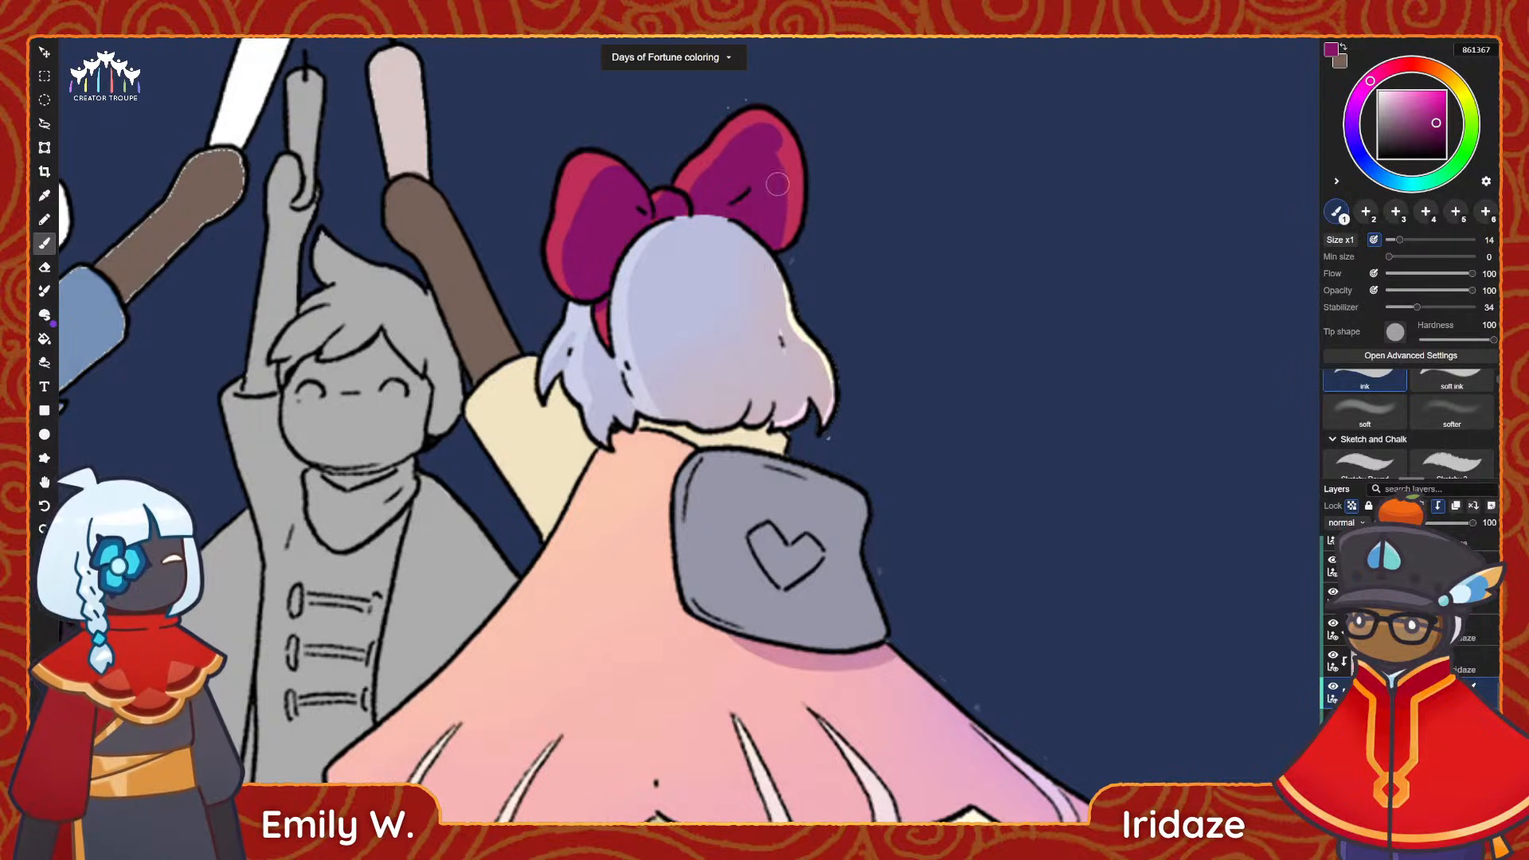
{"action": "left_click_drag", "start_coordinate": [783, 160], "coordinate": [776, 148]}
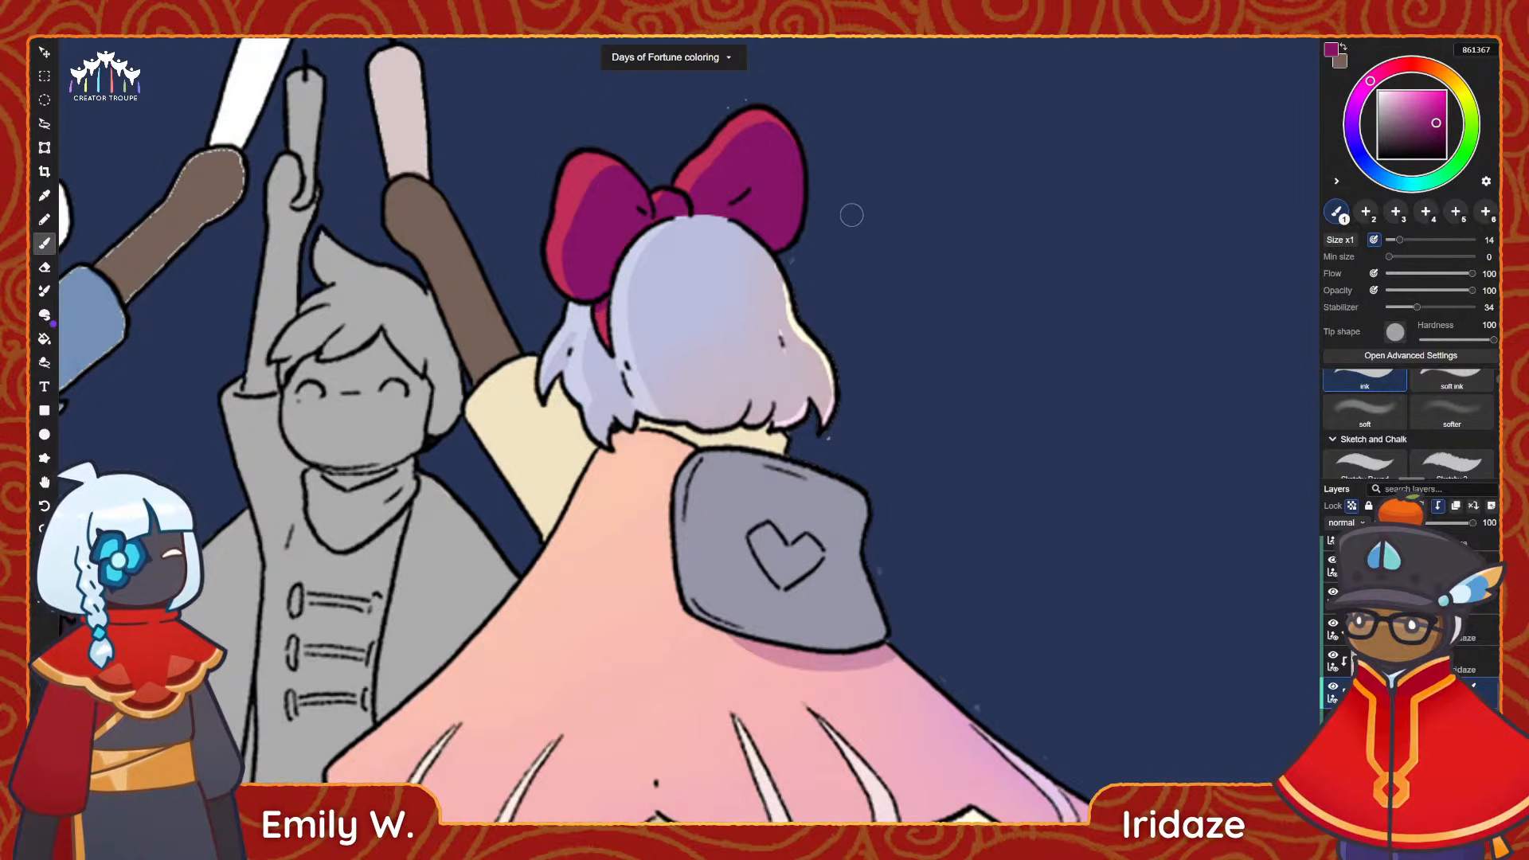
{"action": "scroll", "coordinate": [813, 180], "scroll_direction": "down", "scroll_amount": 3, "text": "alt"}
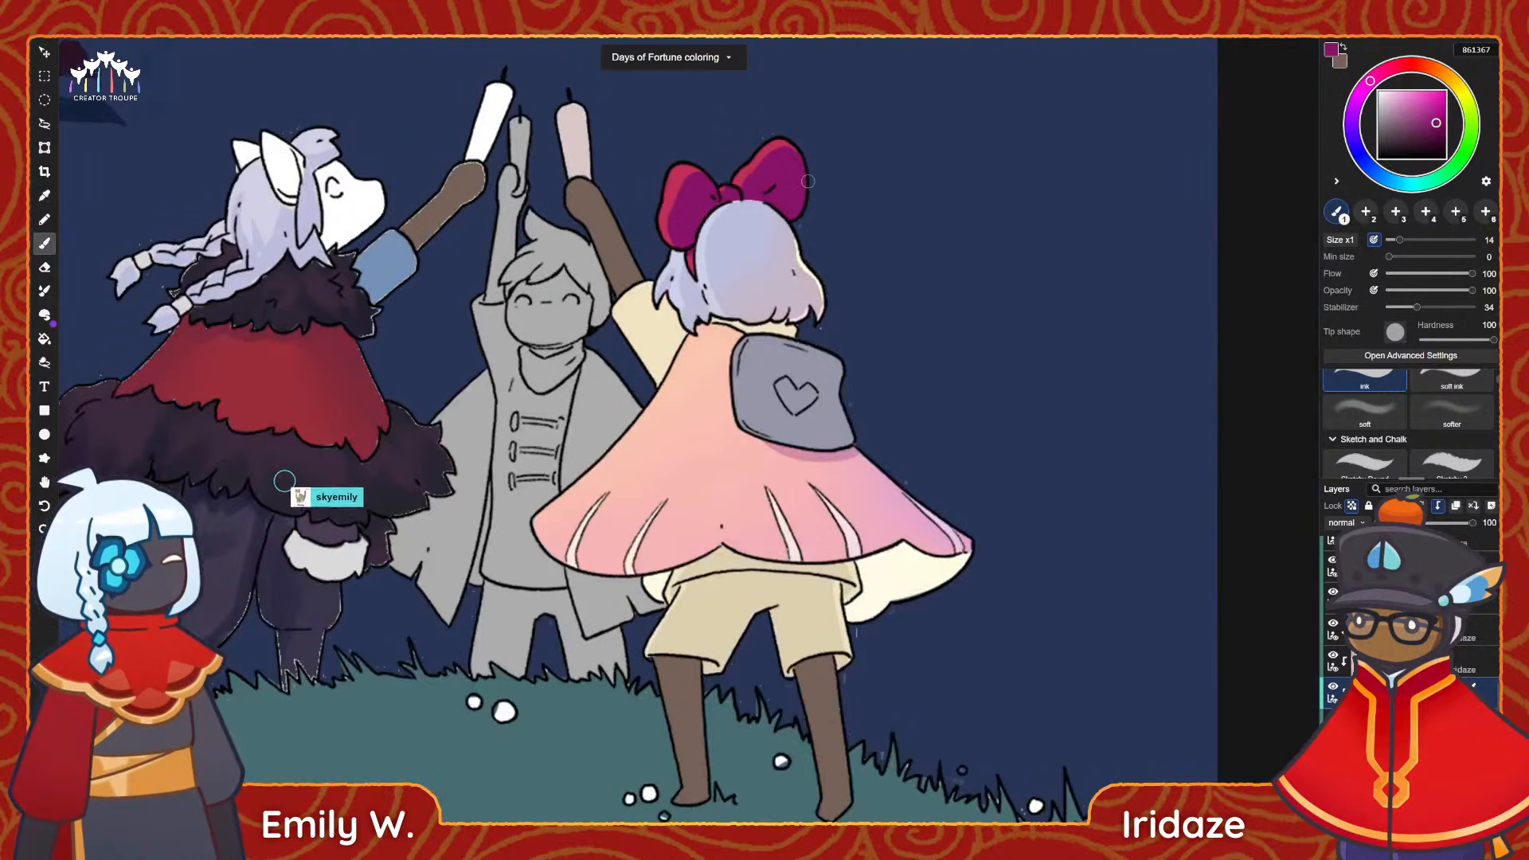
{"action": "scroll", "coordinate": [811, 180], "scroll_direction": "up", "scroll_amount": 3, "text": "alt"}
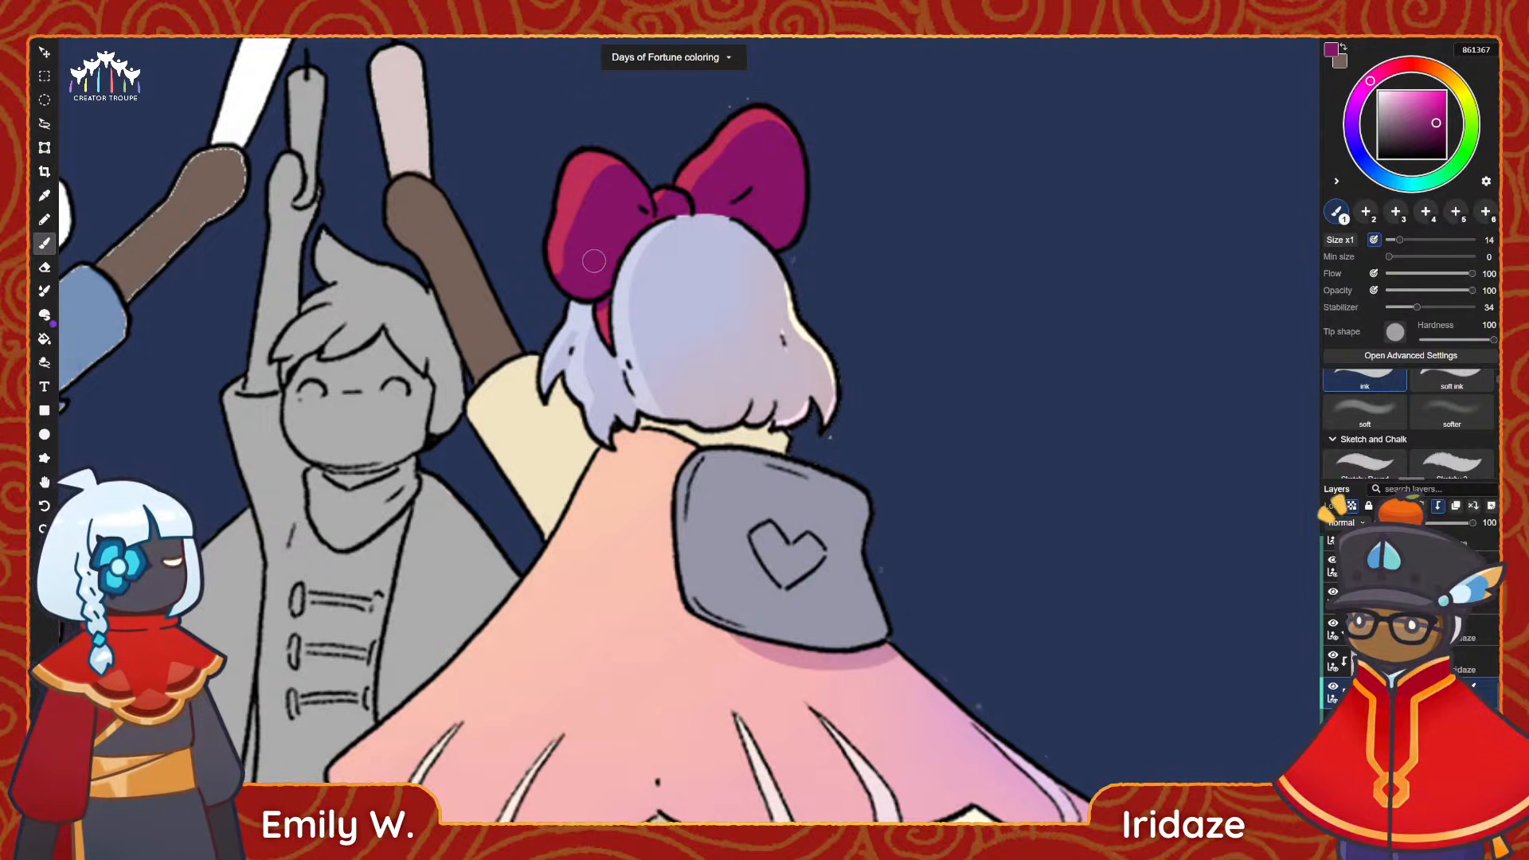
{"action": "key", "text": "i"}
{"action": "scroll", "coordinate": [820, 204], "scroll_direction": "down", "scroll_amount": 1, "text": "alt"}
{"action": "scroll", "coordinate": [820, 203], "scroll_direction": "down", "scroll_amount": 3, "text": "alt"}
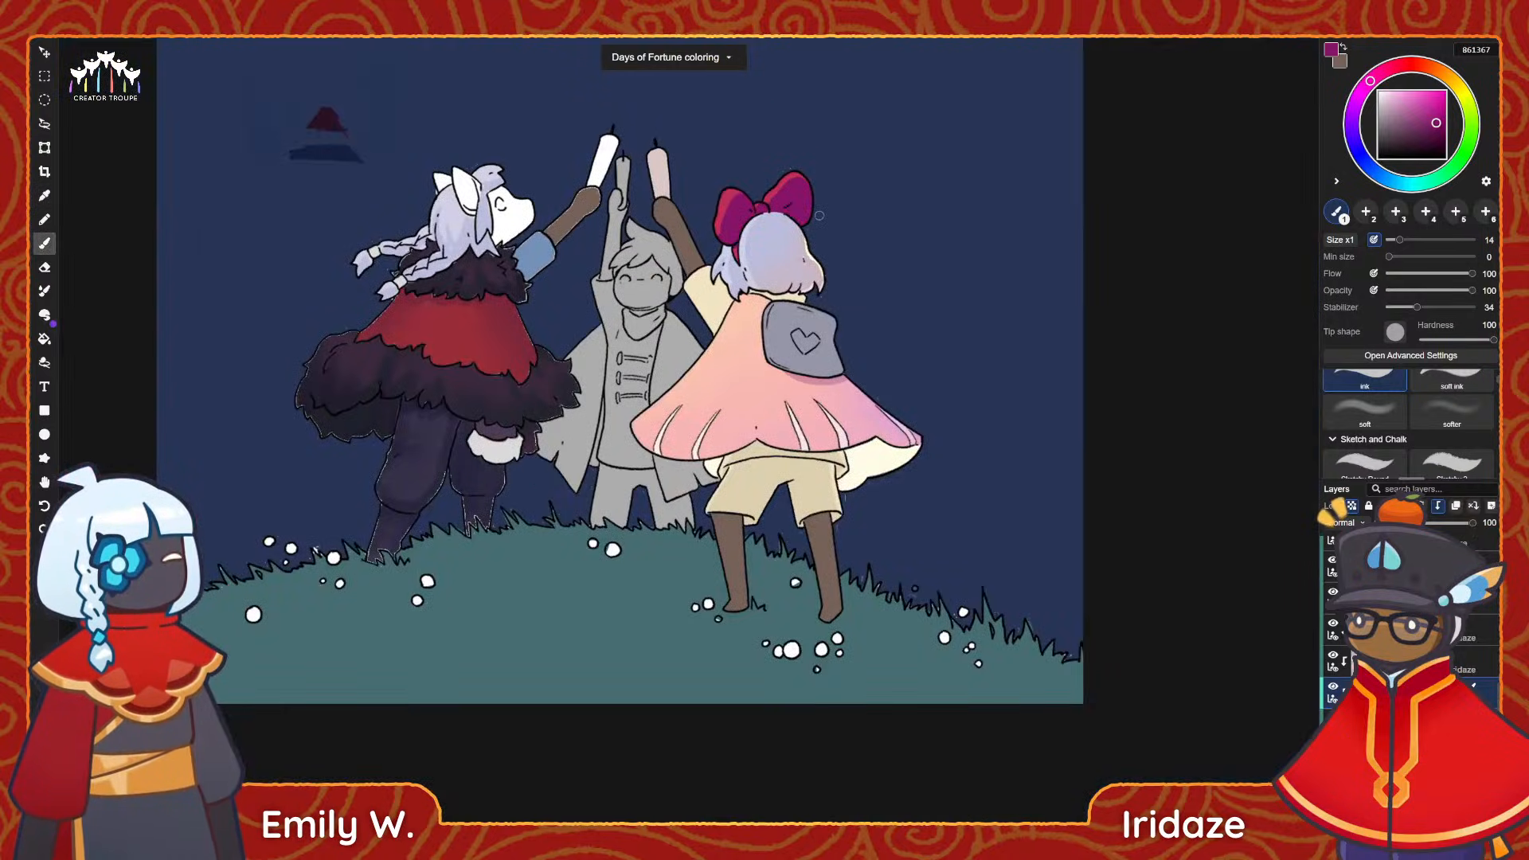
{"action": "scroll", "coordinate": [820, 211], "scroll_direction": "up", "scroll_amount": 2}
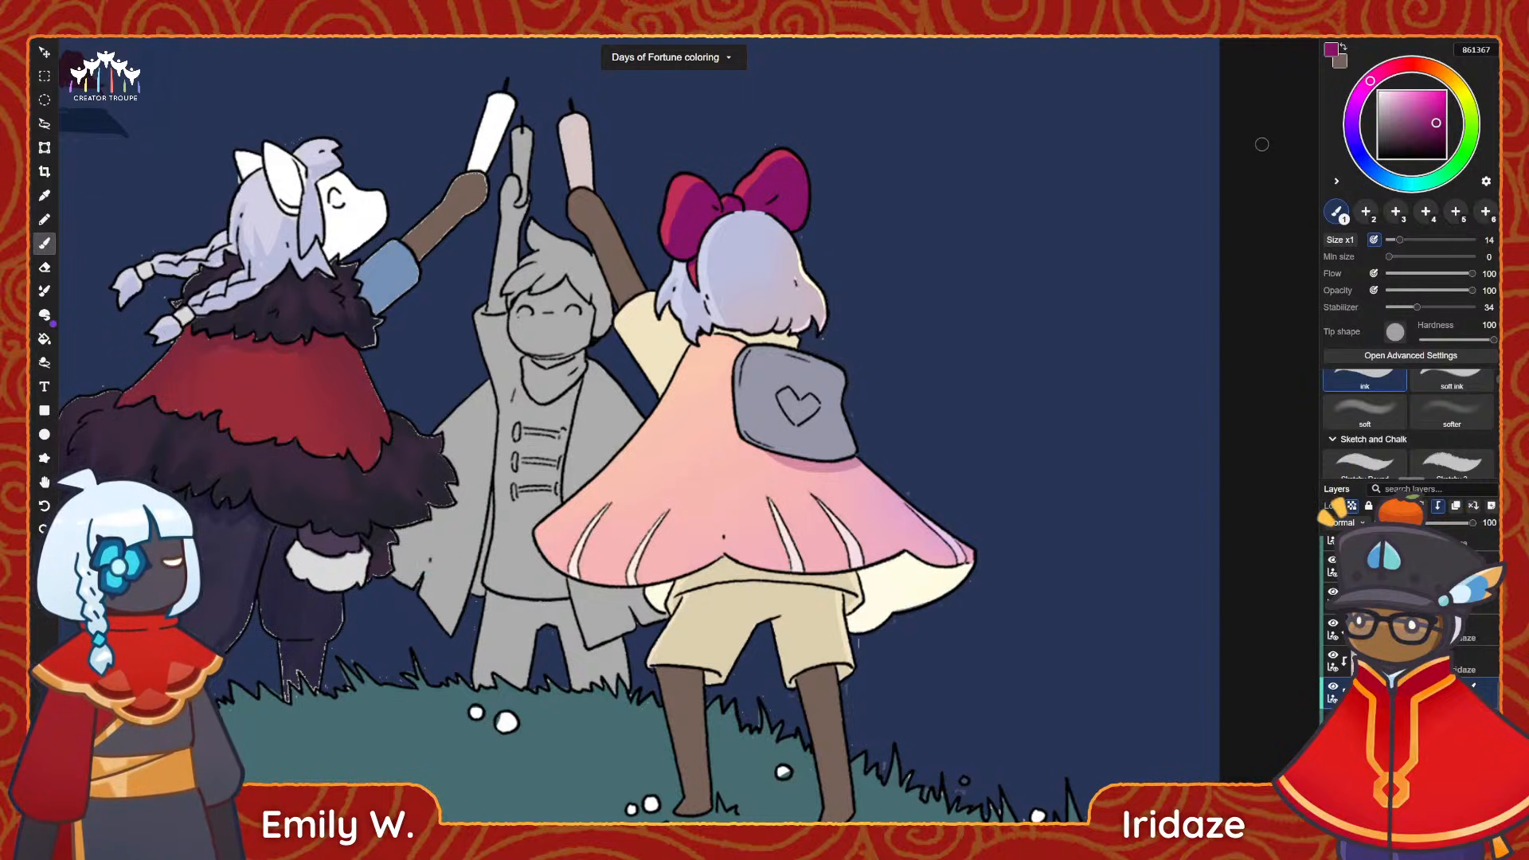
Set the painting colour to peach ffcb8b and set up the soft brush at size 51.
{"action": "left_click", "coordinate": [1434, 70]}
{"action": "left_click", "coordinate": [1422, 94]}
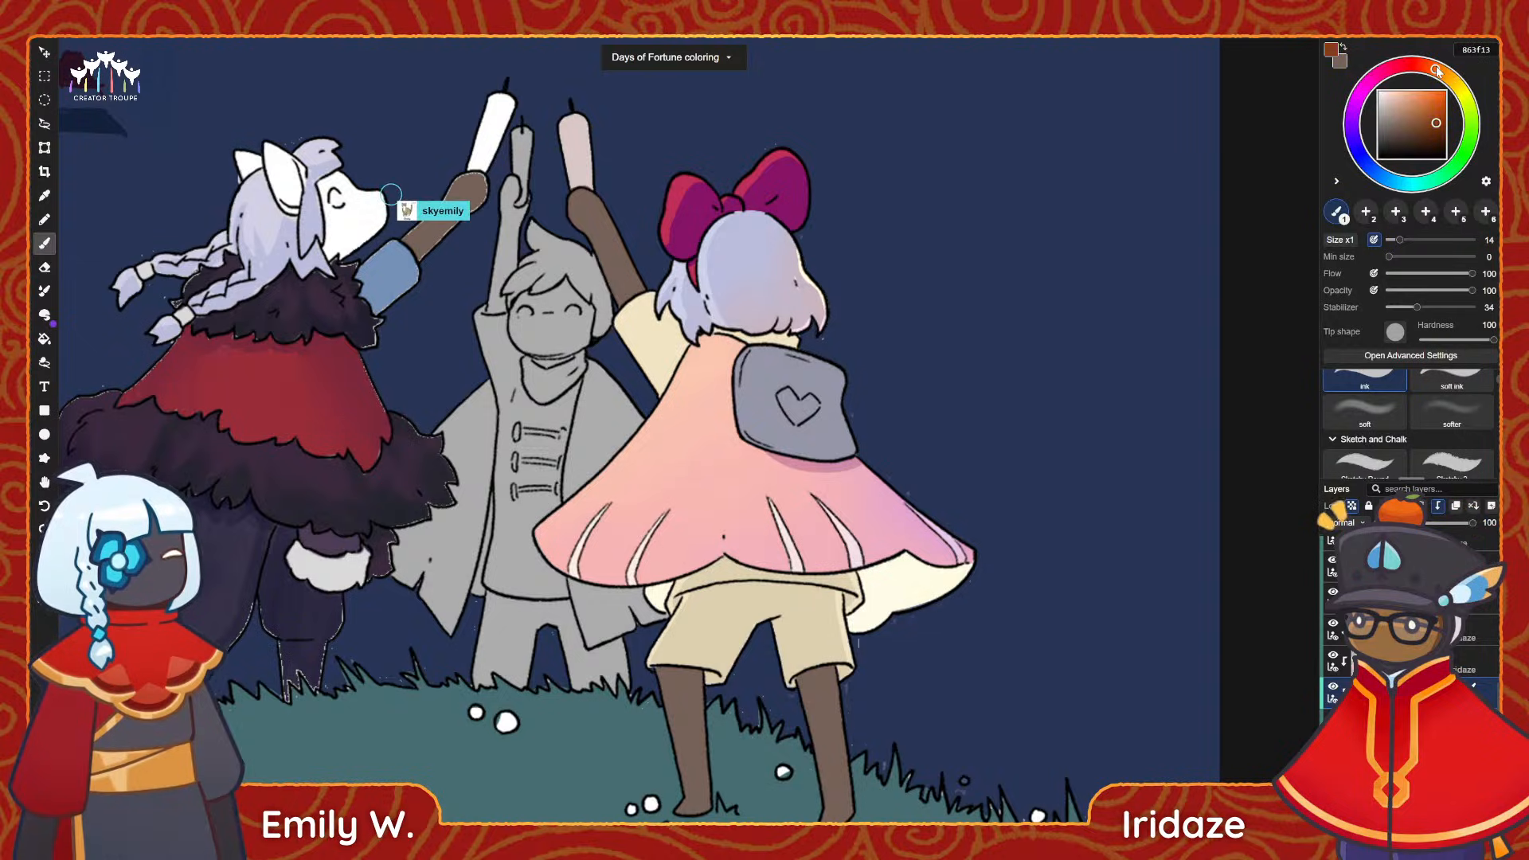
{"action": "left_click_drag", "start_coordinate": [1421, 92], "coordinate": [1419, 93]}
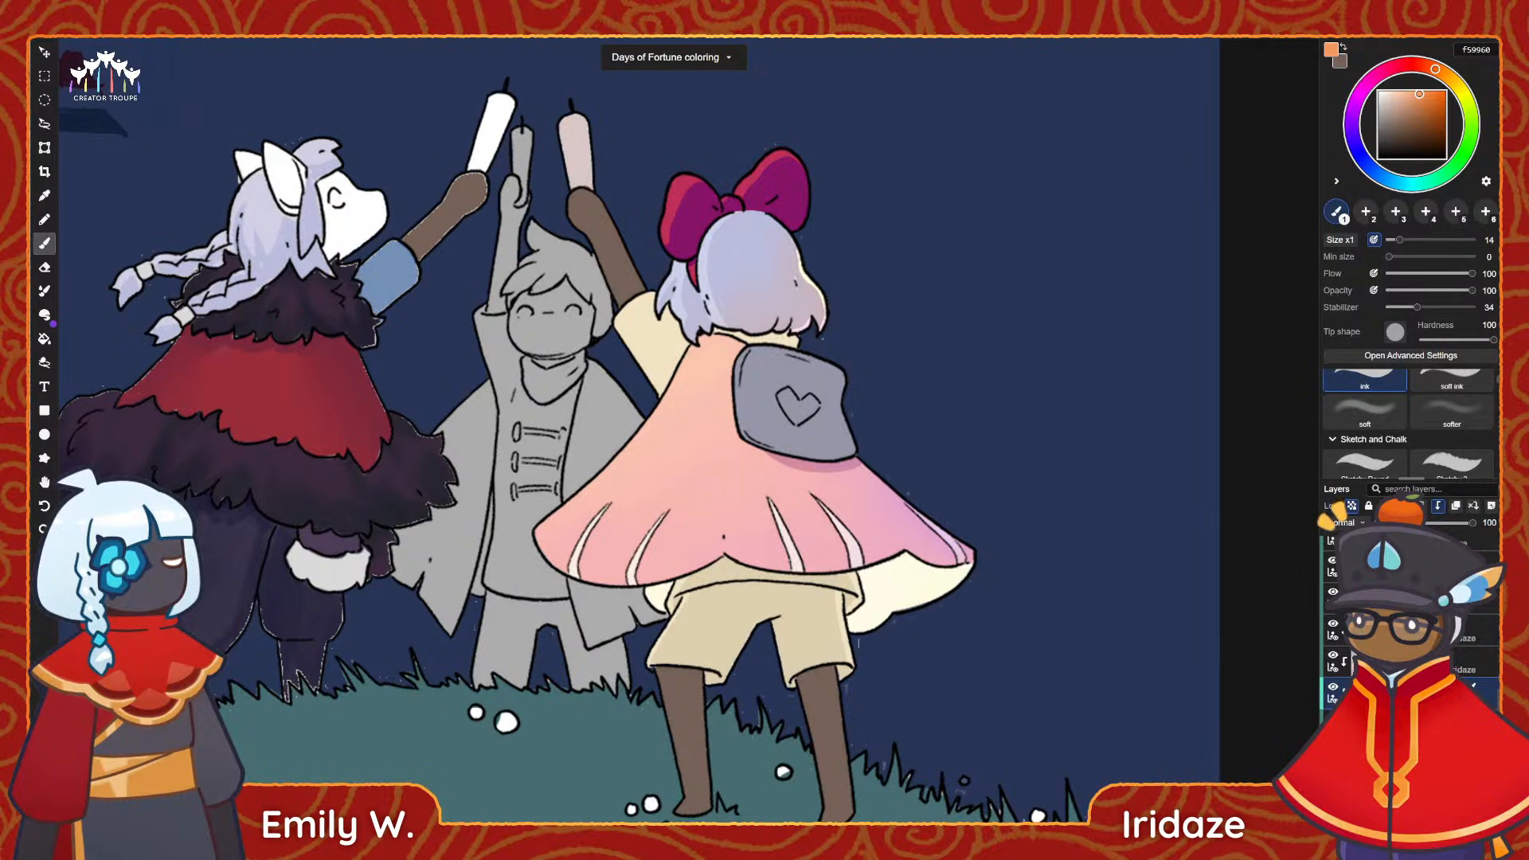
{"action": "scroll", "coordinate": [655, 222], "scroll_direction": "up", "scroll_amount": 3}
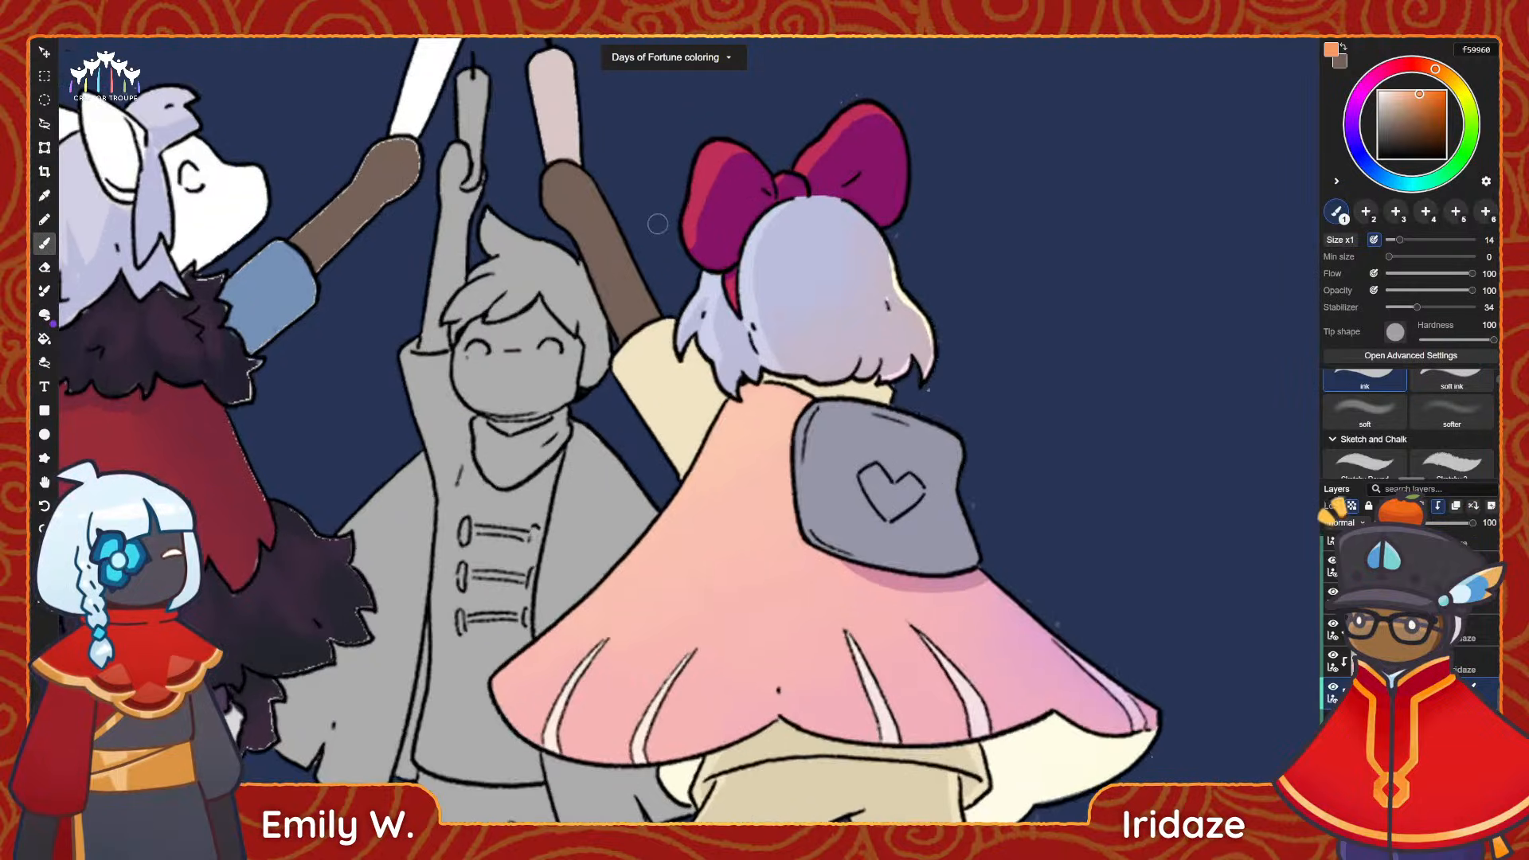
{"action": "middle_click_drag", "start_coordinate": [739, 224], "coordinate": [642, 310]}
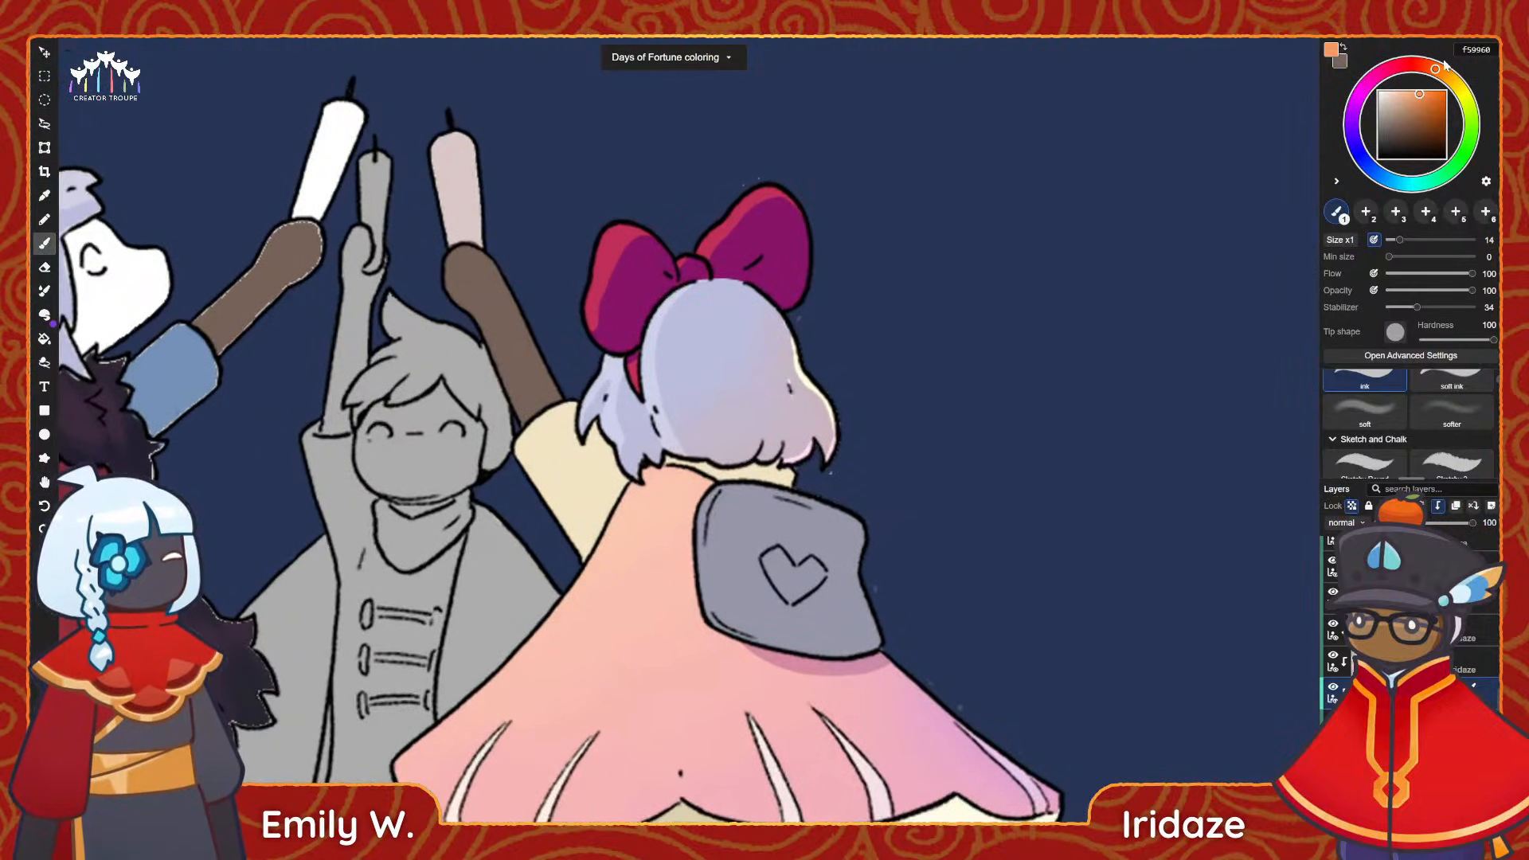
{"action": "left_click", "coordinate": [1409, 90]}
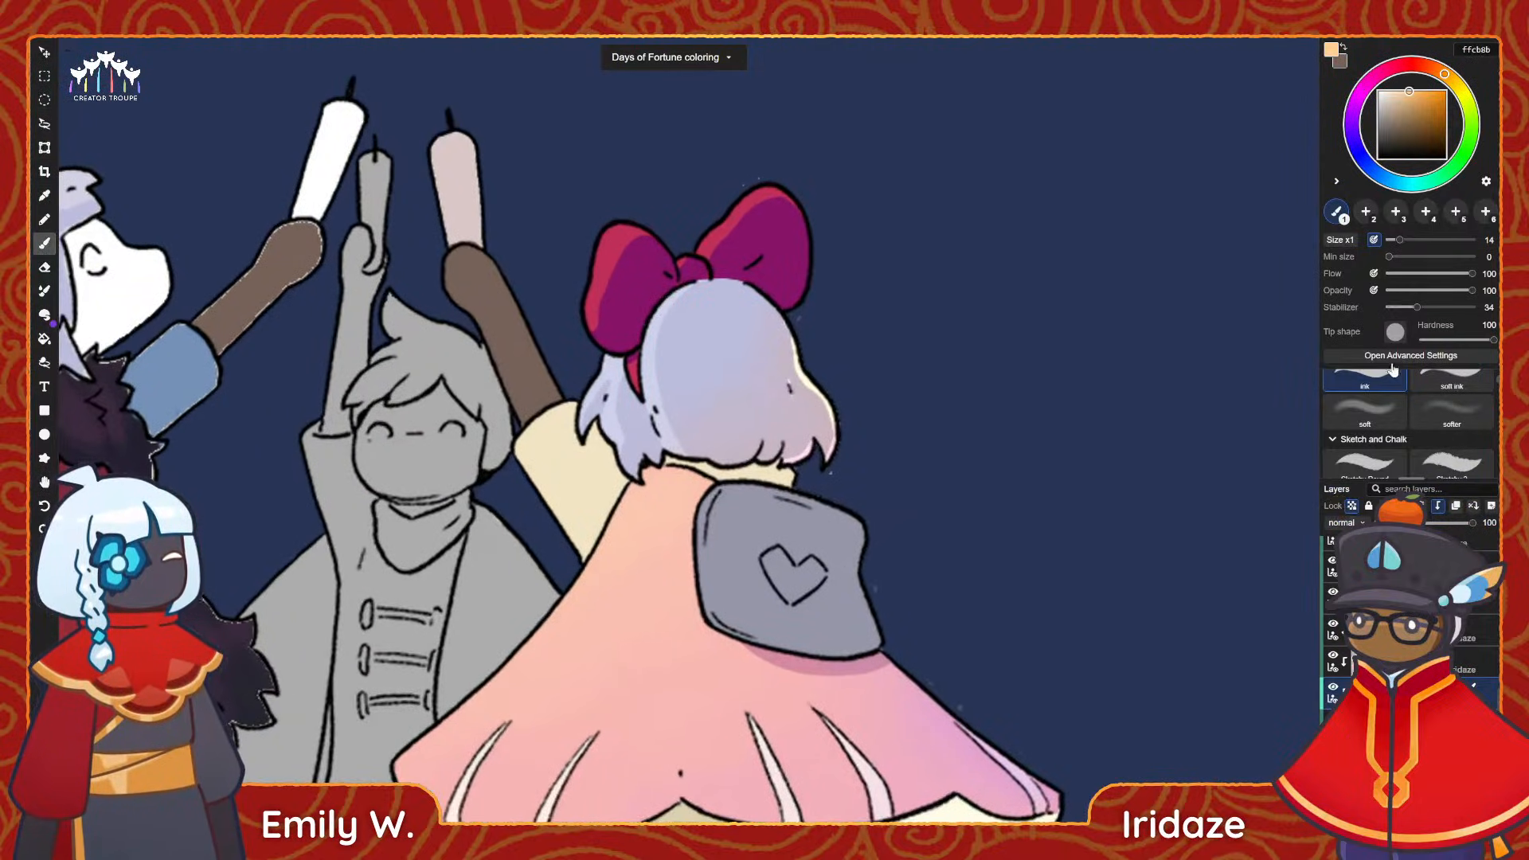
{"action": "left_click", "coordinate": [1363, 410]}
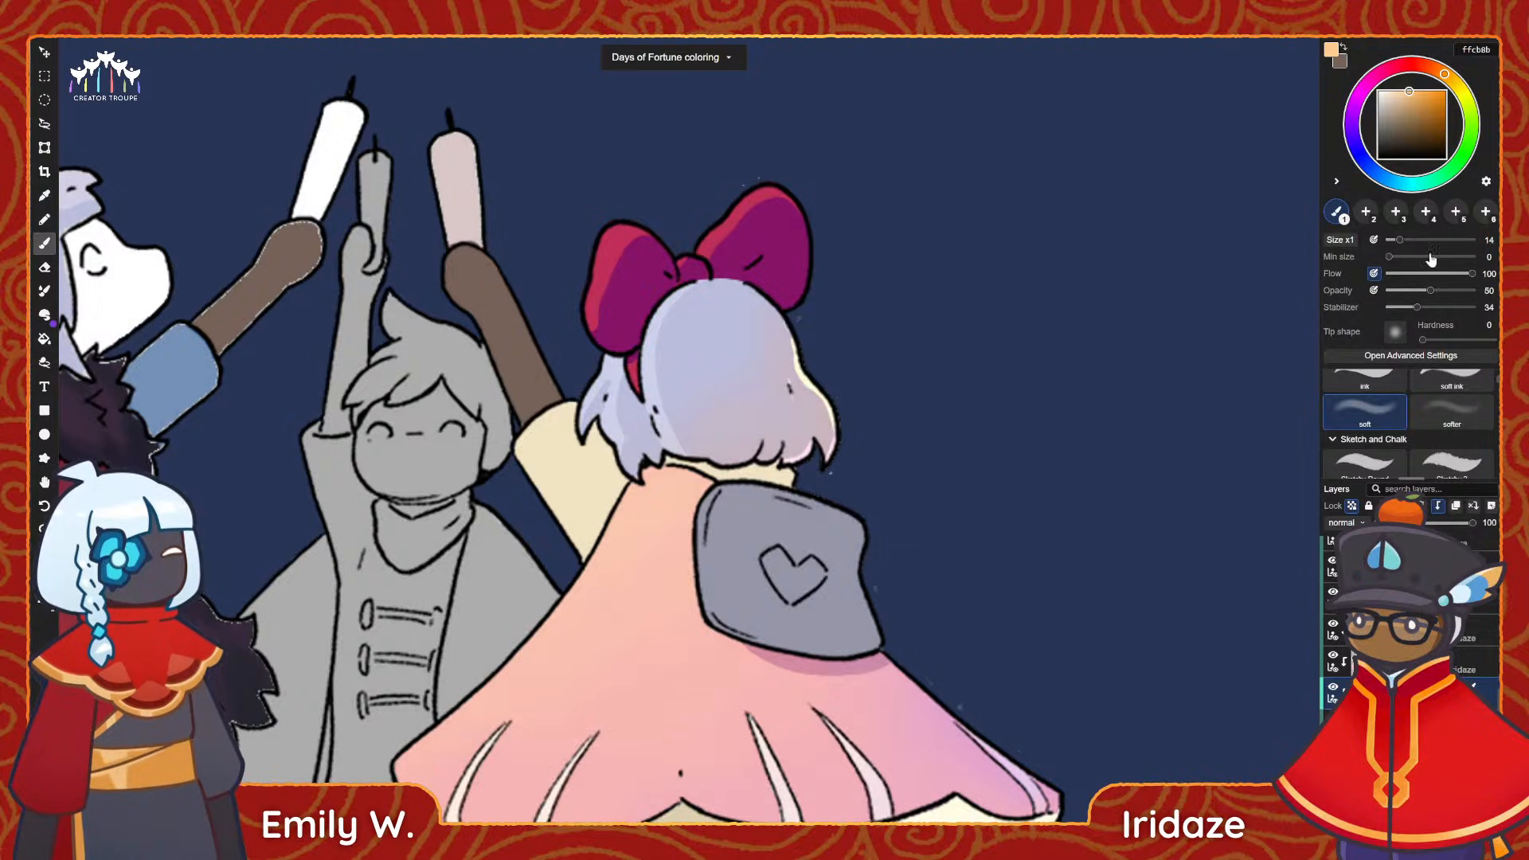
{"action": "left_click_drag", "start_coordinate": [1422, 240], "coordinate": [1431, 240]}
Try to glaze a soft peach ffcb8b light over the outer edge of the bow's left loop.
{"action": "left_click_drag", "start_coordinate": [643, 214], "coordinate": [620, 405]}
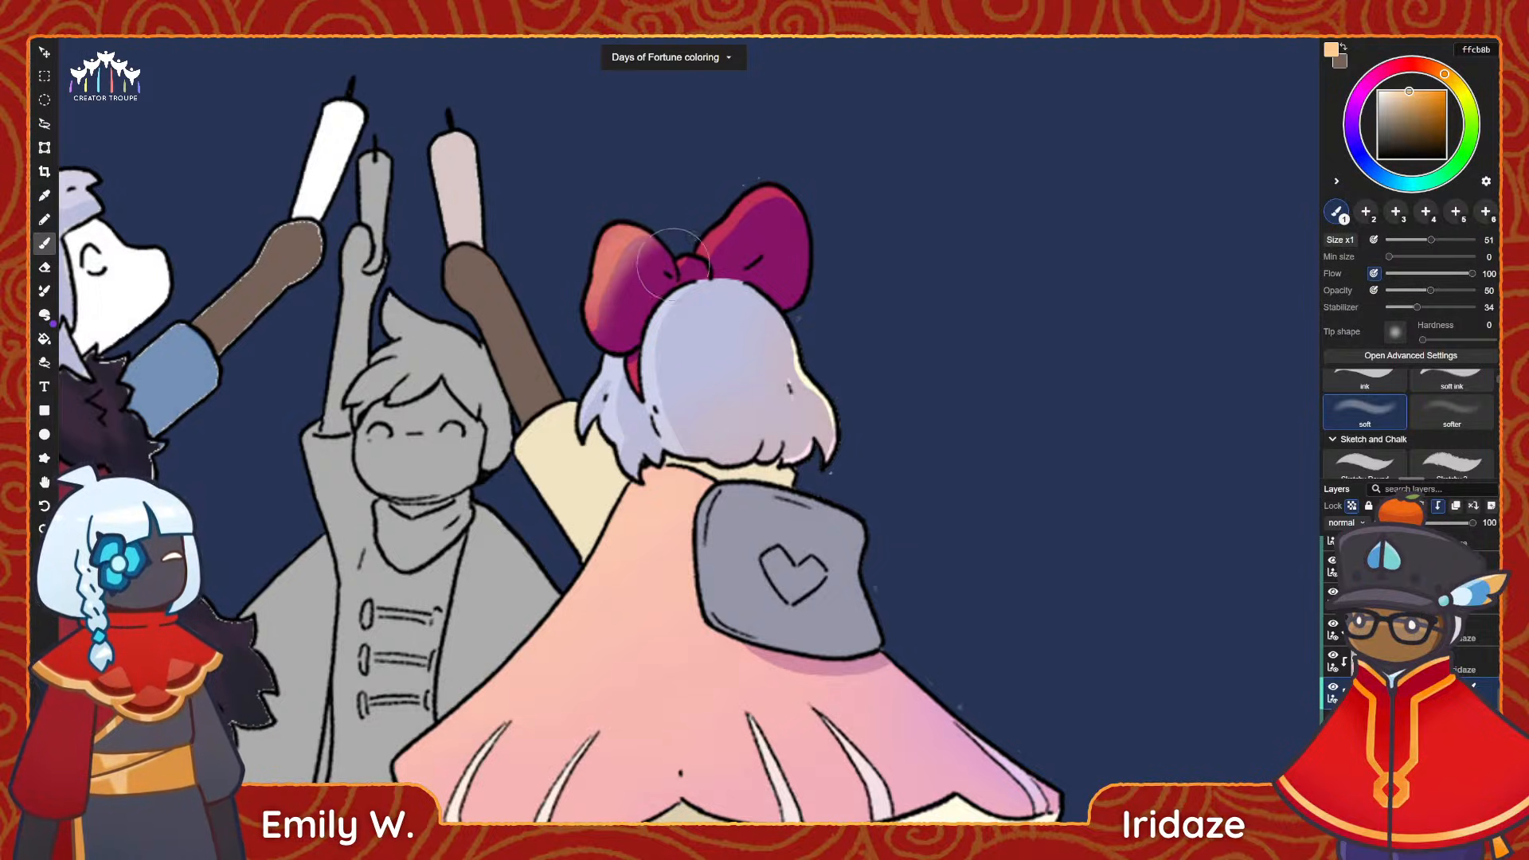
{"action": "key", "text": "ctrl+z"}
{"action": "left_click_drag", "start_coordinate": [628, 239], "coordinate": [597, 291]}
{"action": "left_click_drag", "start_coordinate": [636, 206], "coordinate": [577, 331]}
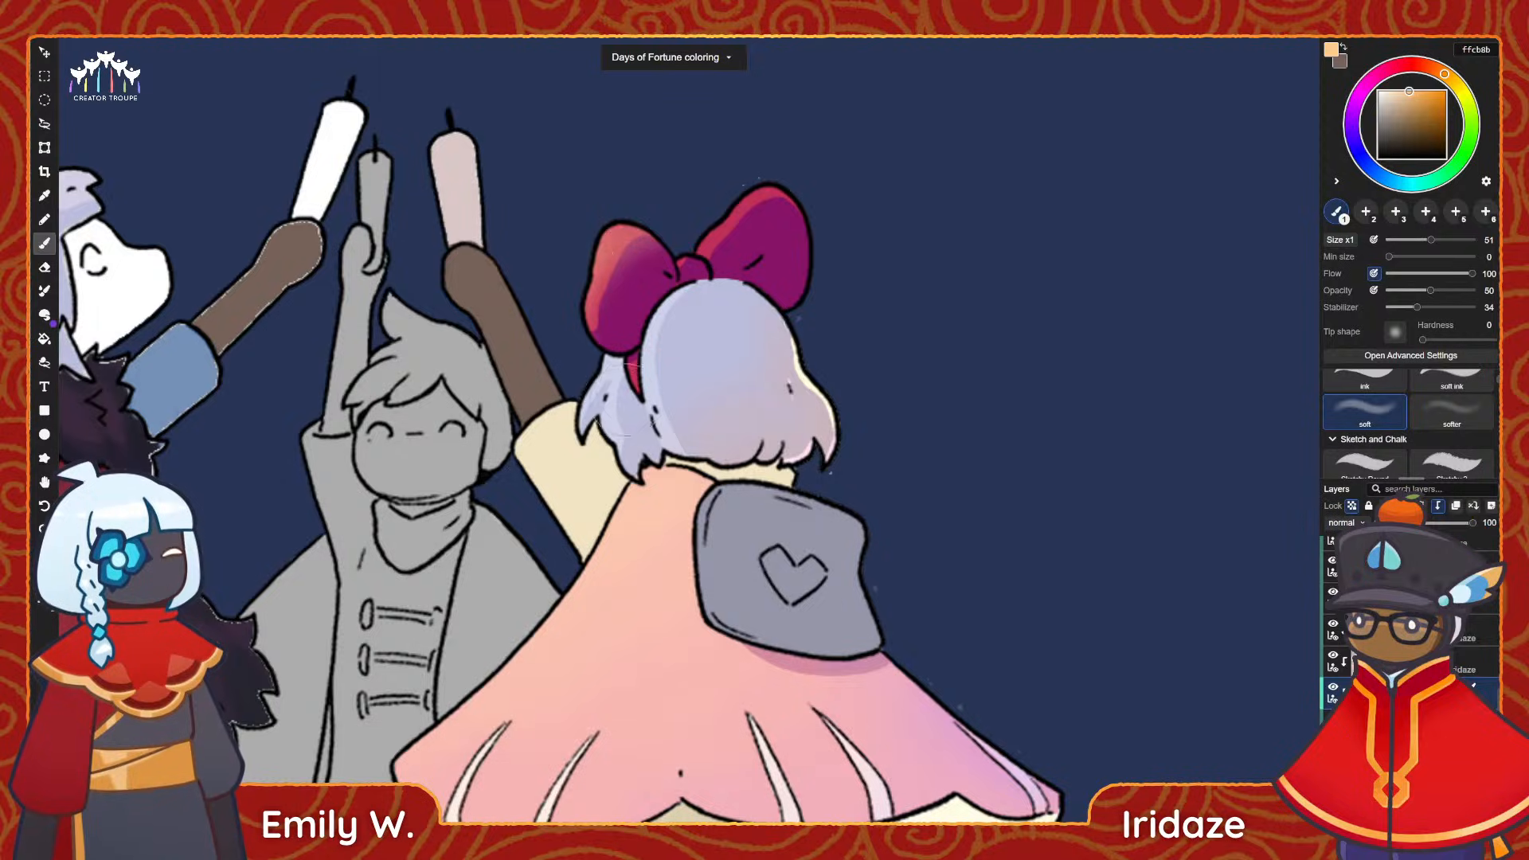
{"action": "key", "text": "ctrl+z"}
{"action": "key", "text": "ctrl+z"}
{"action": "key", "text": "ctrl+z"}
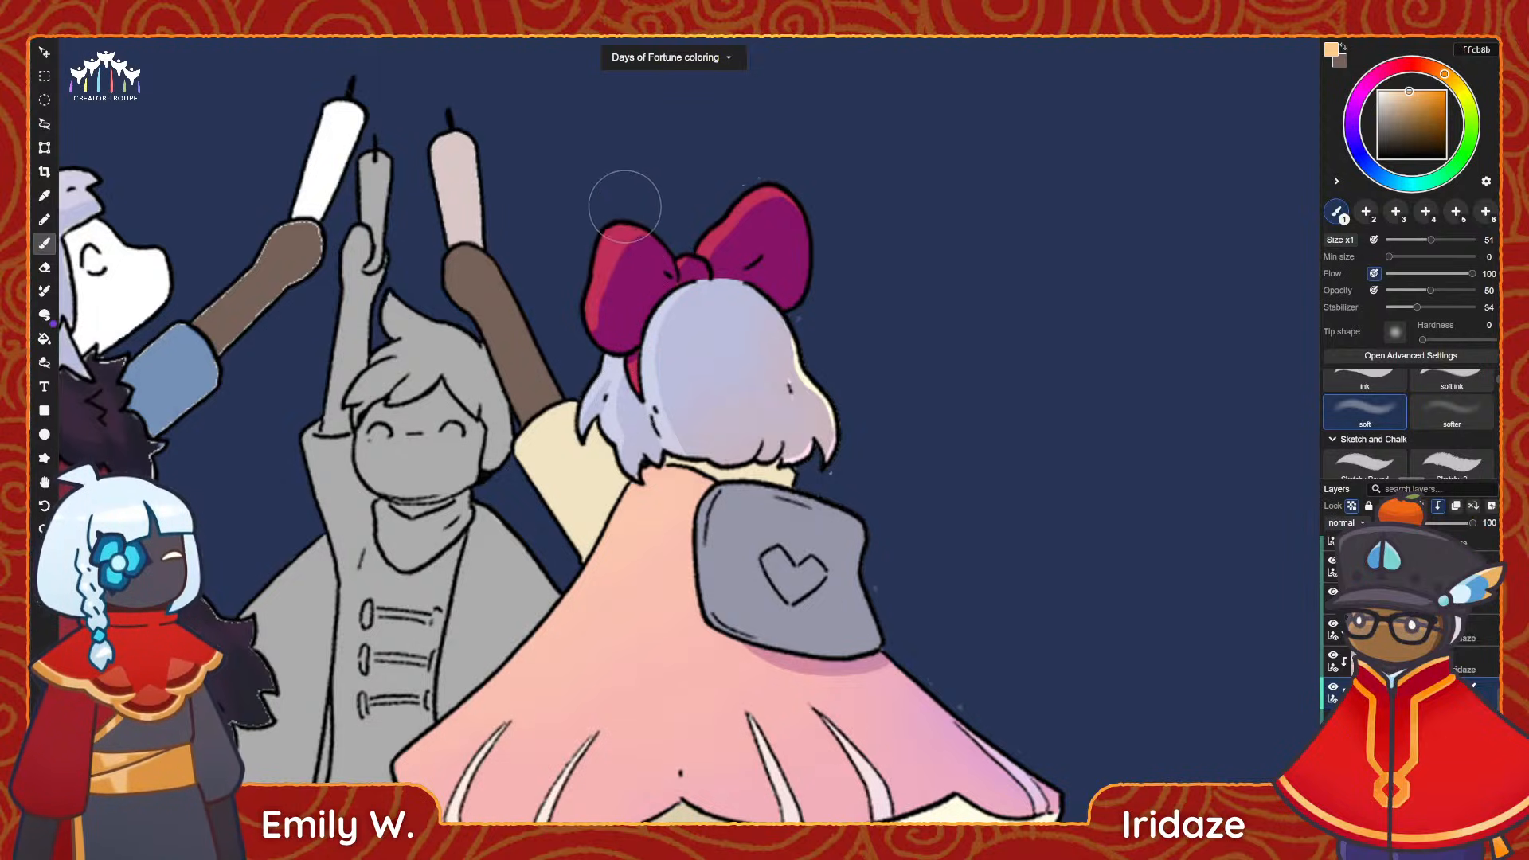
{"action": "left_click_drag", "start_coordinate": [641, 204], "coordinate": [585, 308]}
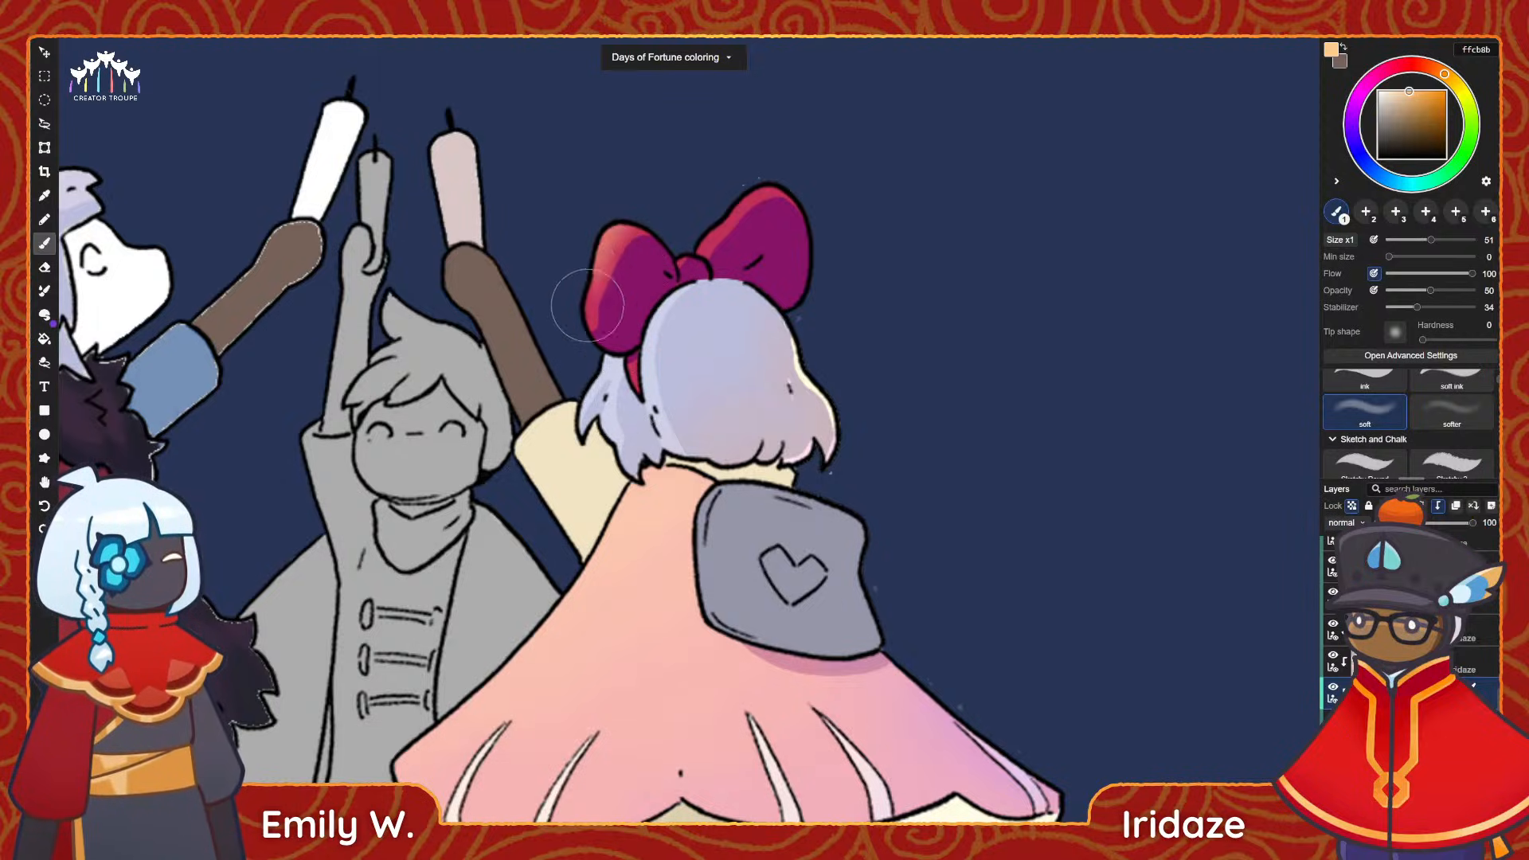
{"action": "key", "text": "ctrl+z"}
Blend a faint peach ffcb8b glow along the upper outer edges of both bow loops, redoing the right loop's stroke.
{"action": "left_click_drag", "start_coordinate": [671, 217], "coordinate": [590, 294]}
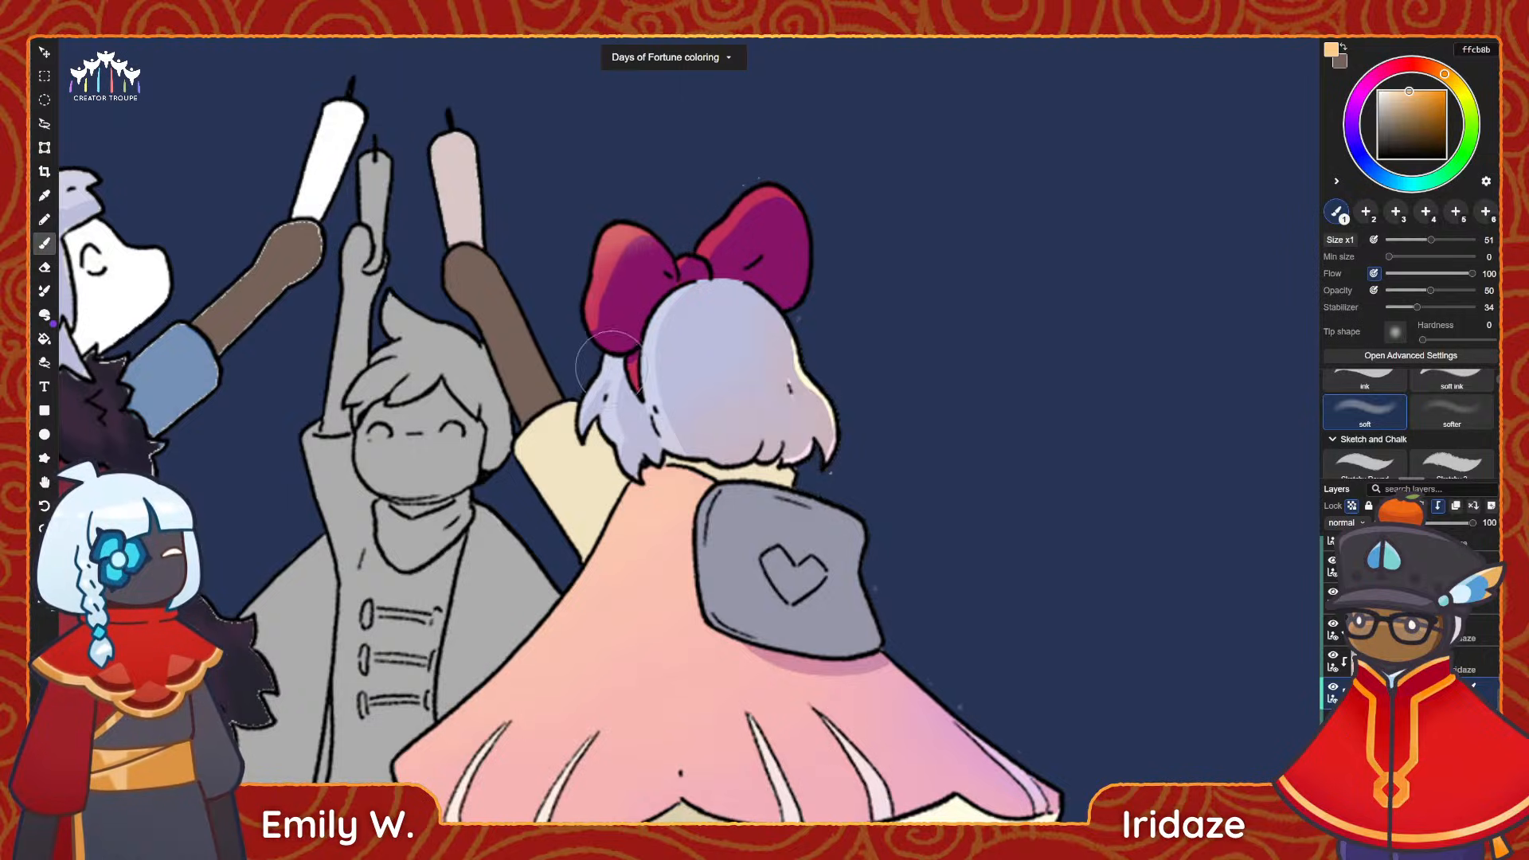
{"action": "left_click_drag", "start_coordinate": [695, 253], "coordinate": [766, 186]}
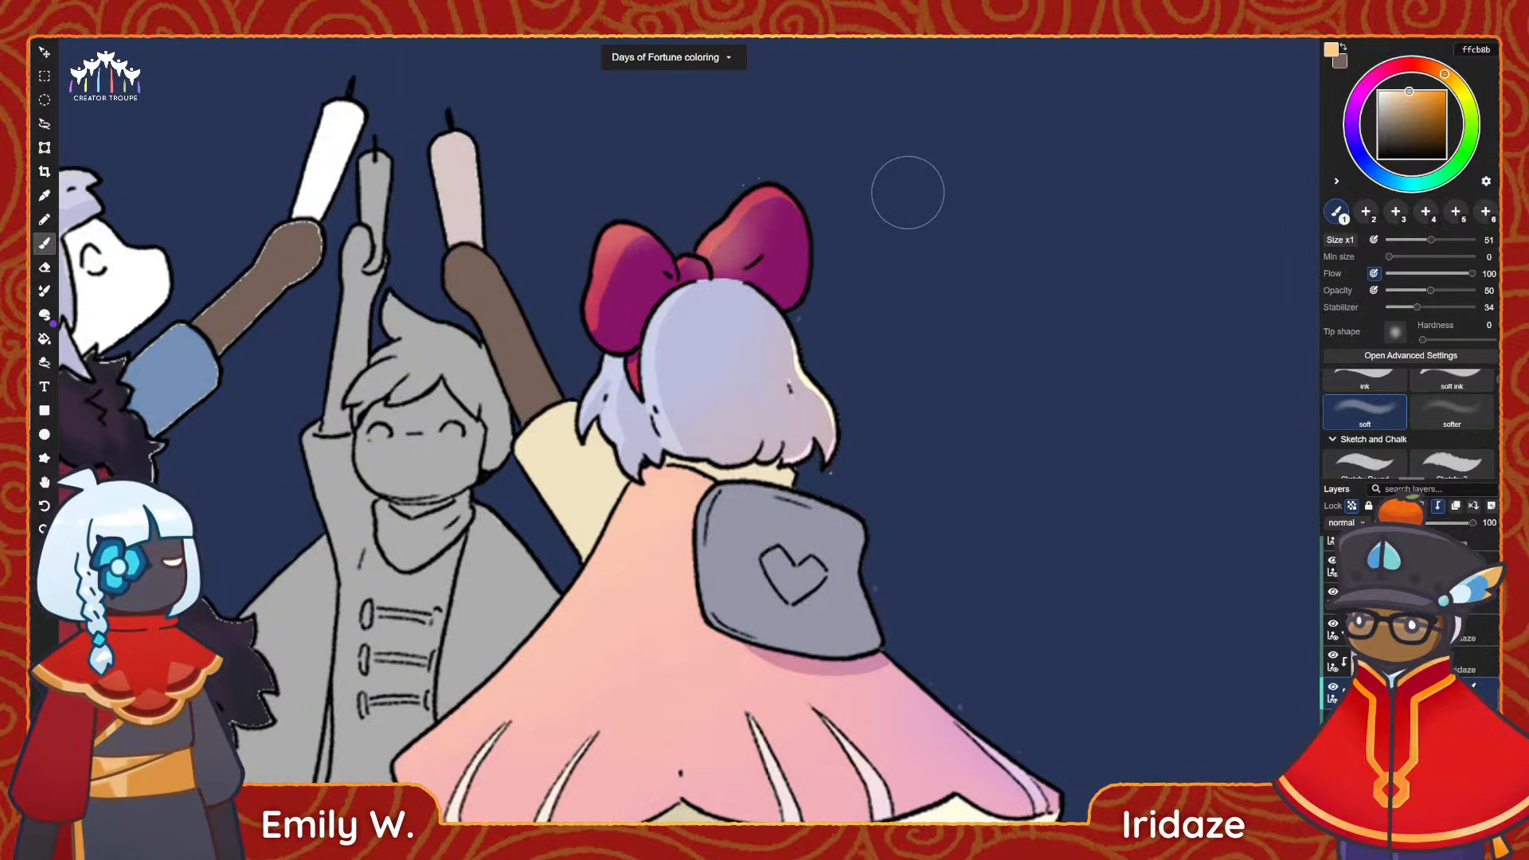
{"action": "key", "text": "ctrl+z"}
{"action": "left_click_drag", "start_coordinate": [704, 249], "coordinate": [785, 173]}
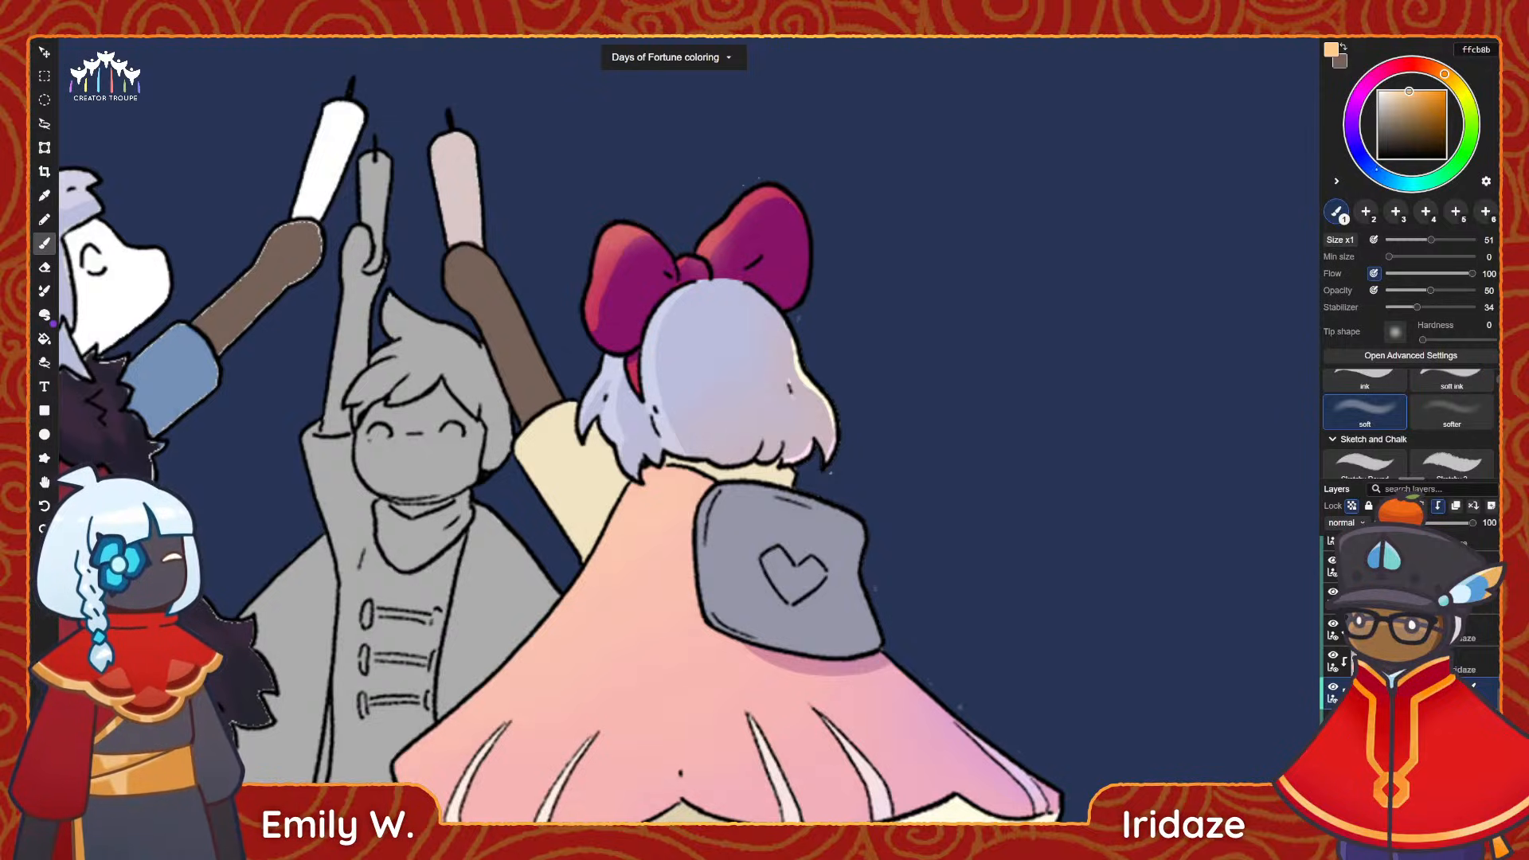
Switch the painting colour to a light blue of the same brightness and check the bow against the whole illustration.
{"action": "left_click", "coordinate": [1382, 177]}
{"action": "left_click_drag", "start_coordinate": [1380, 174], "coordinate": [1392, 181]}
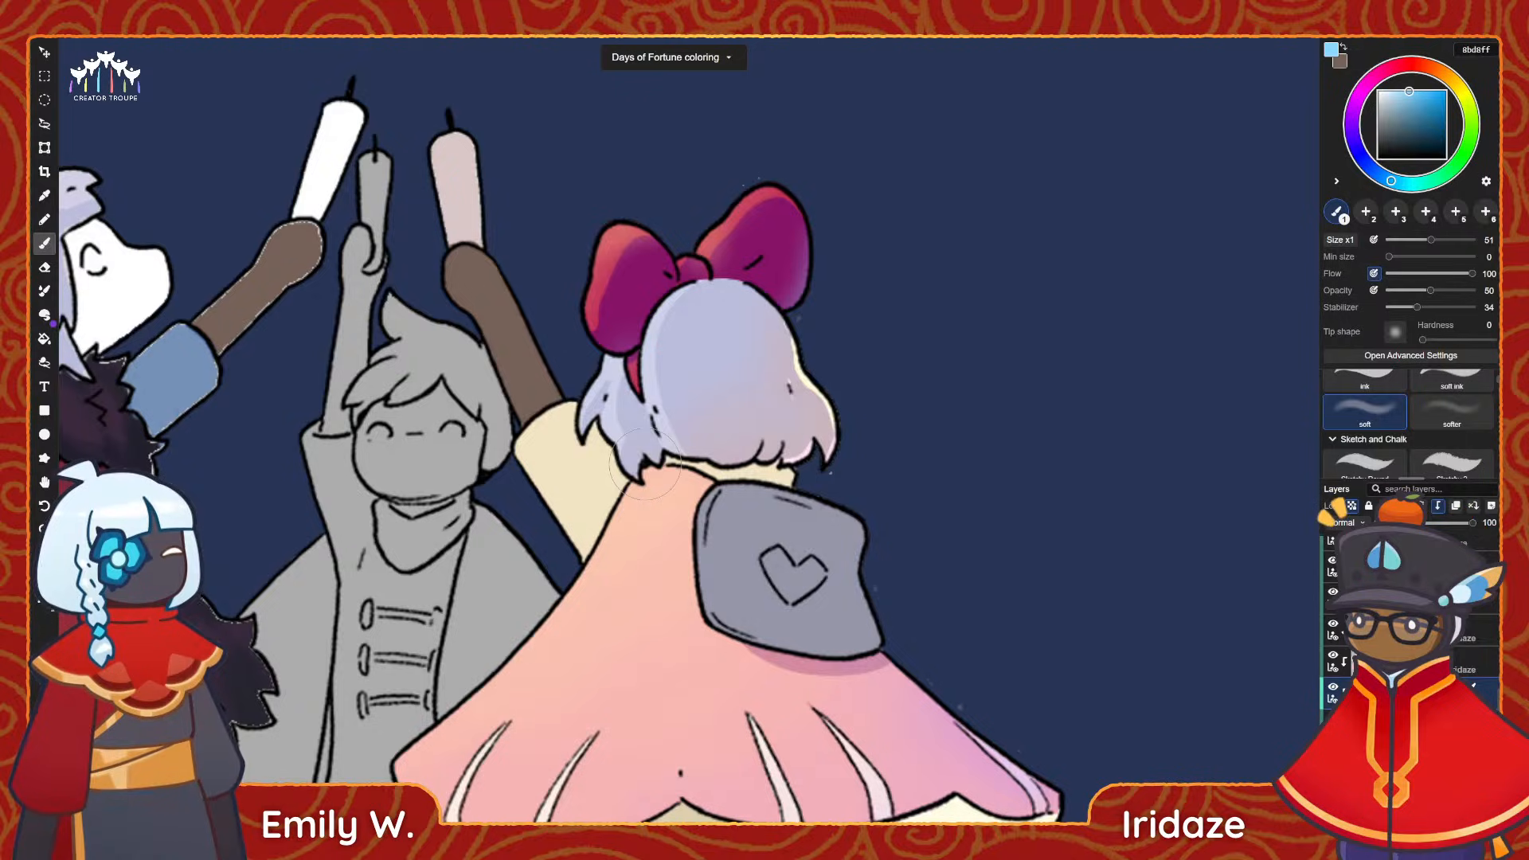
{"action": "scroll", "coordinate": [1414, 387], "scroll_direction": "down", "scroll_amount": 3}
{"action": "scroll", "coordinate": [670, 449], "scroll_direction": "down", "scroll_amount": 2}
{"action": "key", "text": "alt"}
{"action": "scroll", "coordinate": [674, 445], "scroll_direction": "down", "scroll_amount": 4, "text": "alt"}
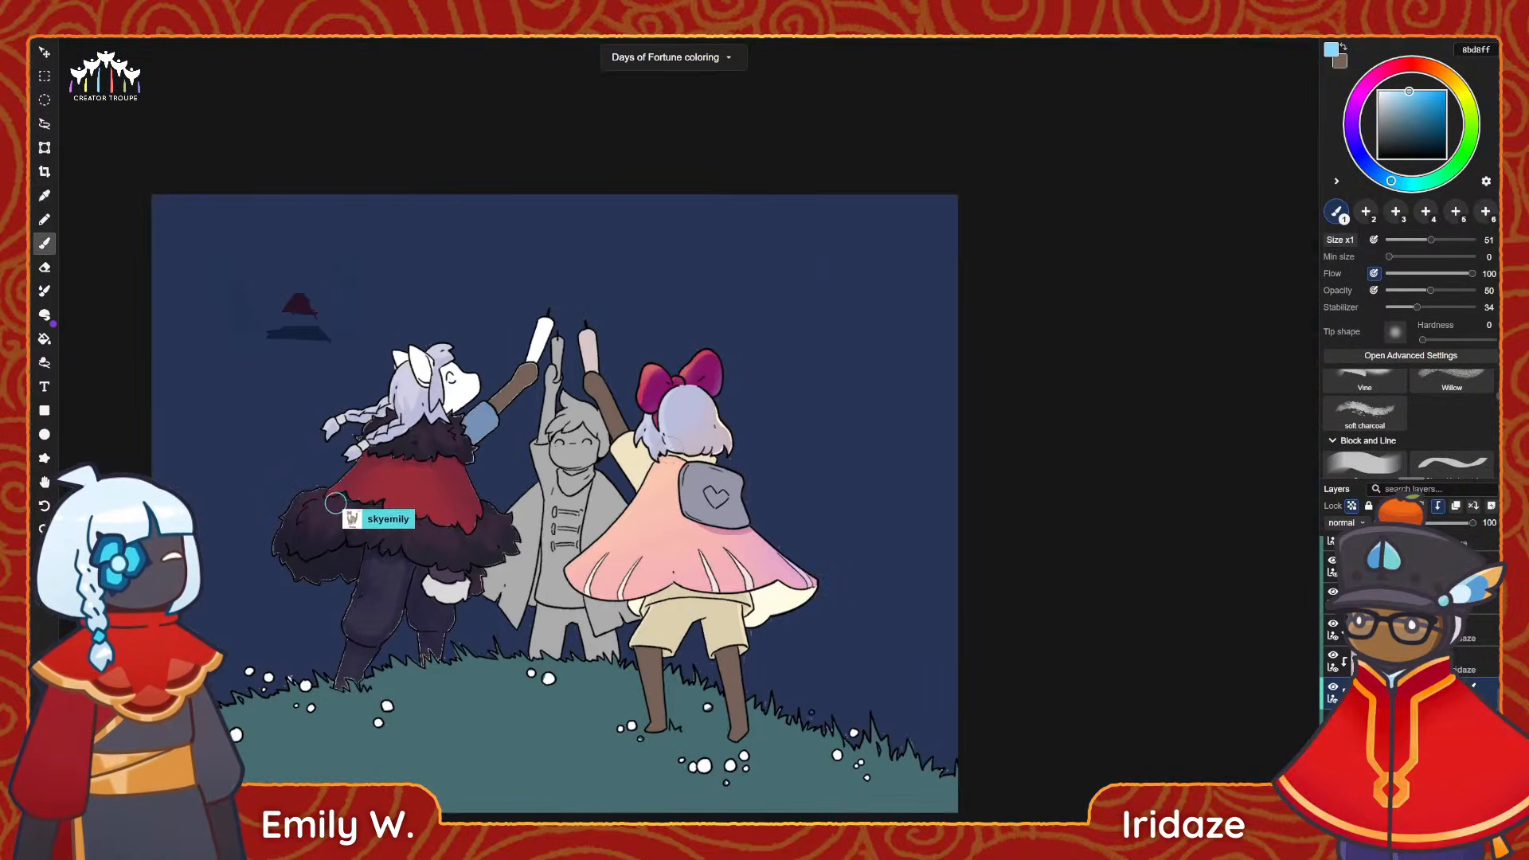
{"action": "scroll", "coordinate": [674, 442], "scroll_direction": "up", "scroll_amount": 4, "text": "alt"}
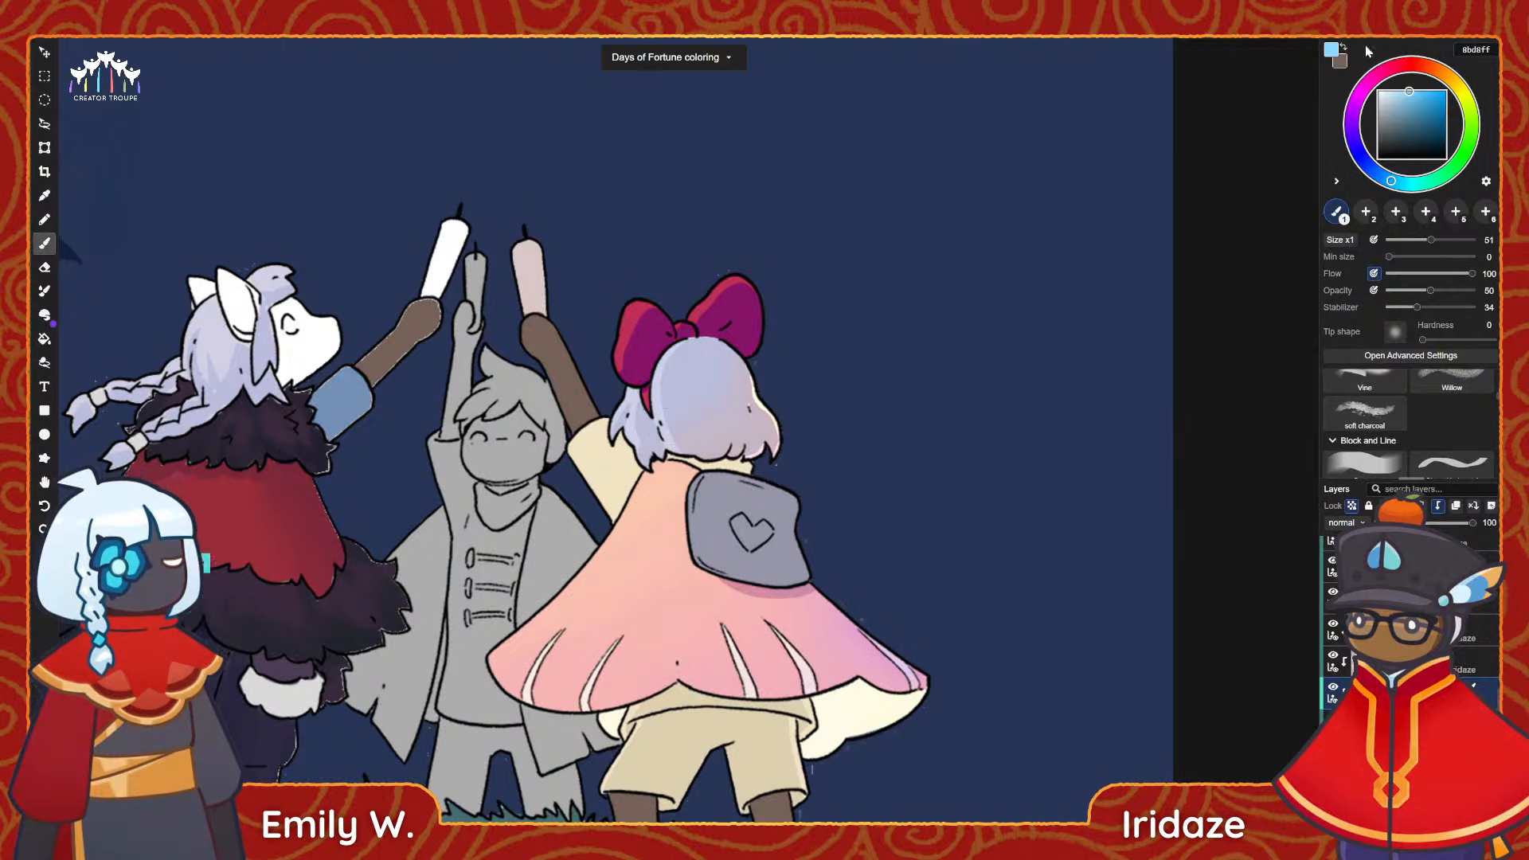
Sample the bow's dark magenta 861367, blend it softly over the left loop, and shift the painting colour to violet 761386.
{"action": "left_click", "coordinate": [643, 346], "text": "alt"}
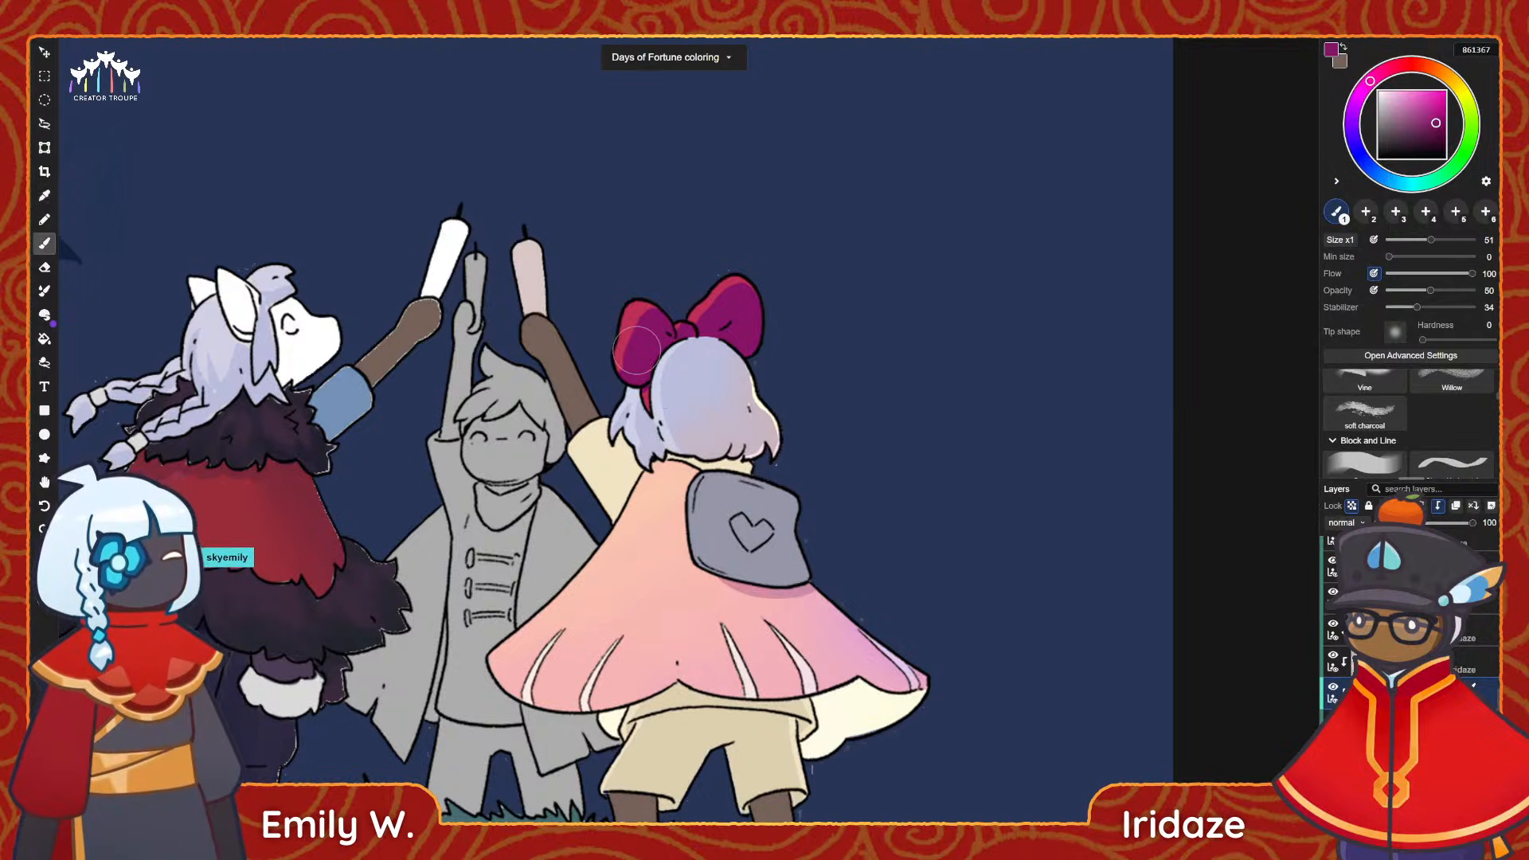
{"action": "left_click_drag", "start_coordinate": [622, 364], "coordinate": [642, 317]}
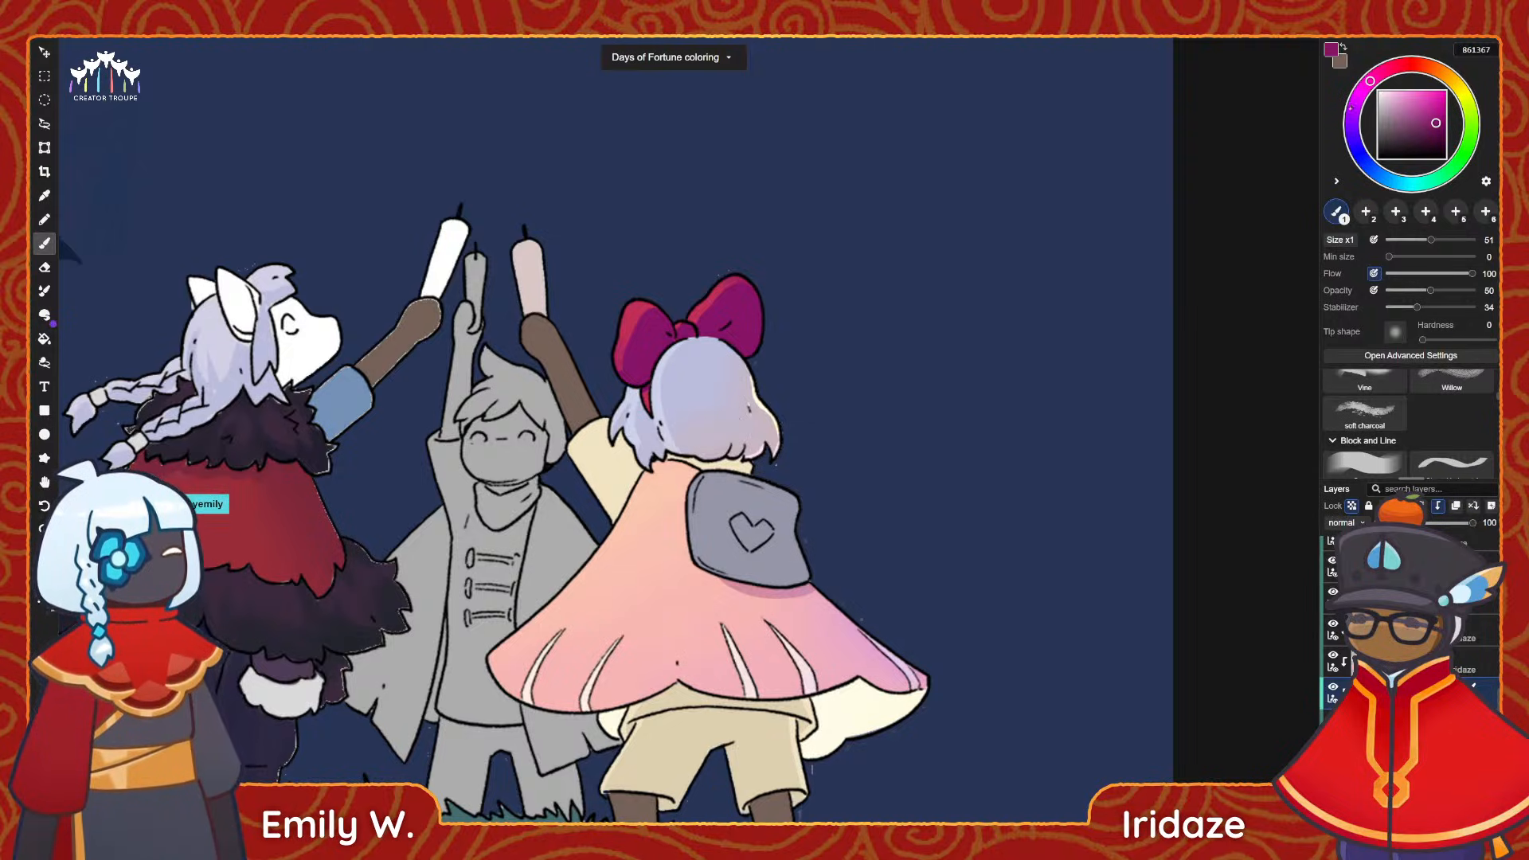
{"action": "left_click", "coordinate": [1354, 104]}
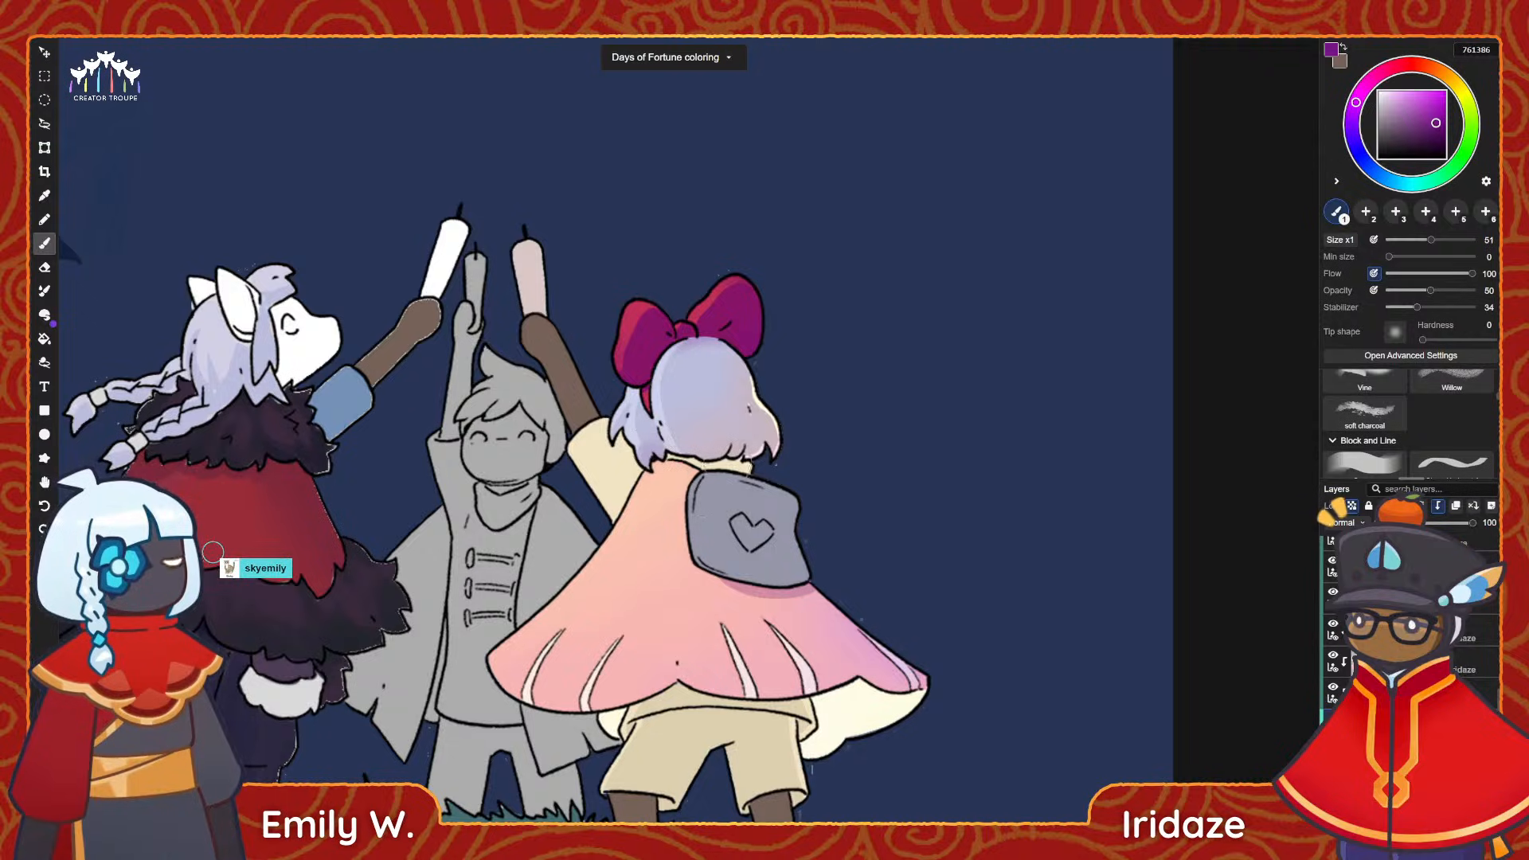
{"action": "scroll", "coordinate": [729, 382], "scroll_direction": "down", "scroll_amount": 3}
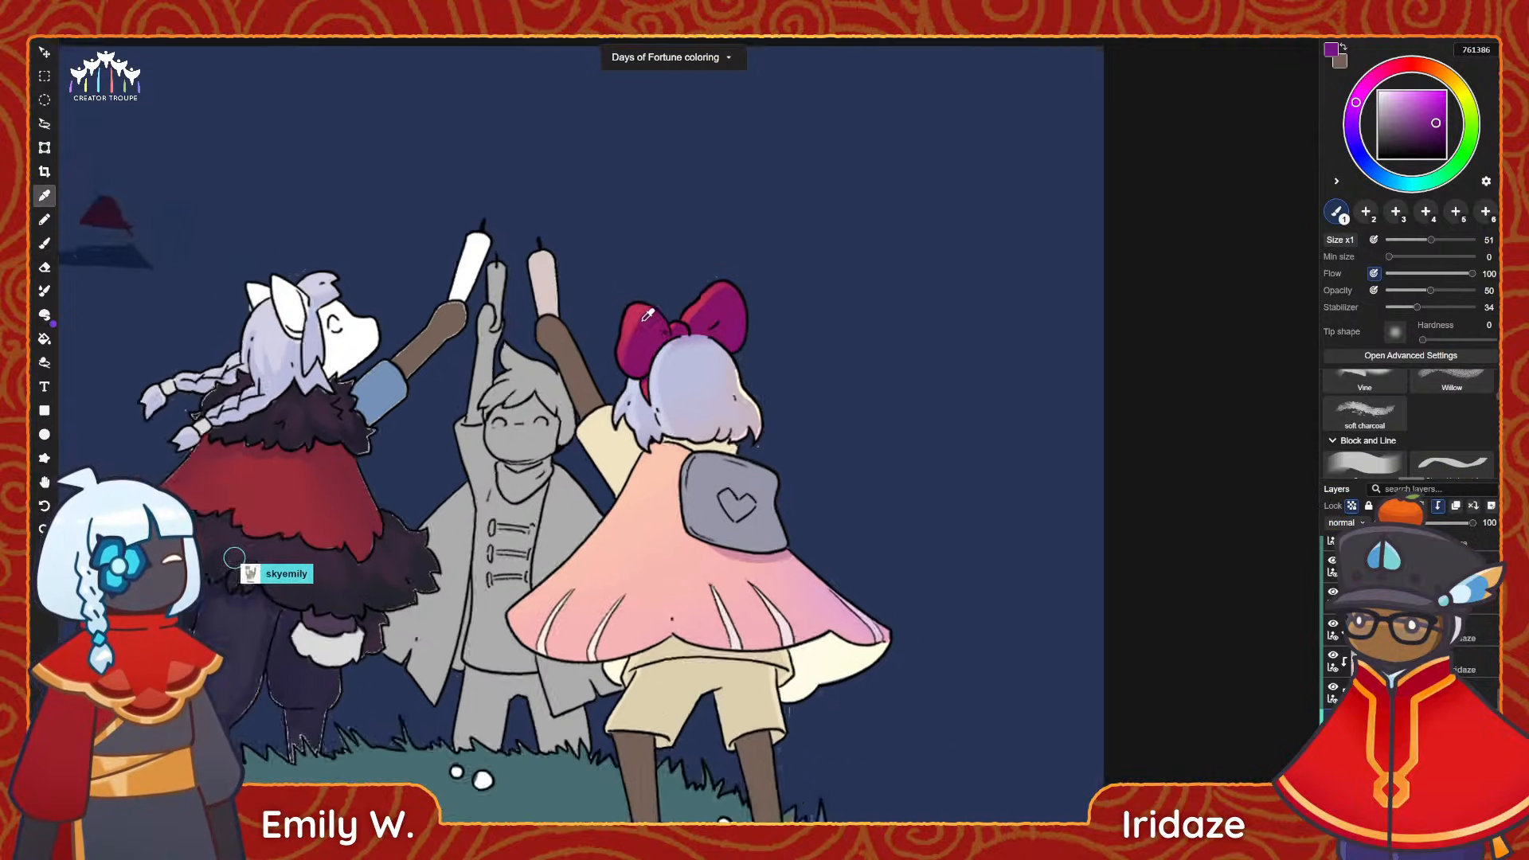
{"action": "scroll", "coordinate": [742, 251], "scroll_direction": "up", "scroll_amount": 2, "text": "alt"}
{"action": "scroll", "coordinate": [773, 505], "scroll_direction": "up", "scroll_amount": 3, "text": "alt"}
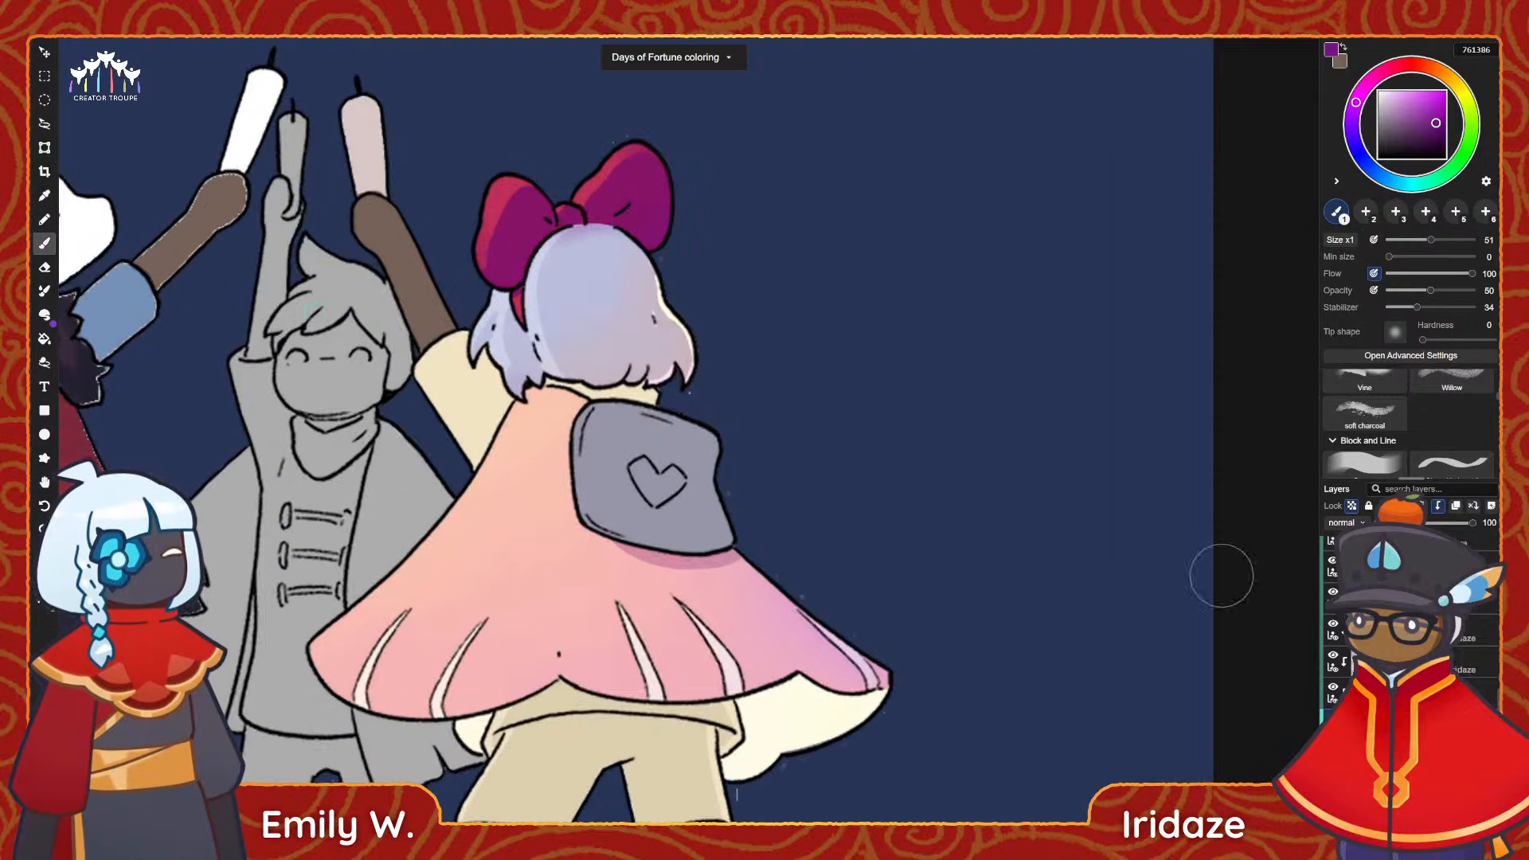
Select the backpack's layer and glaze light blue a0c0d3 over the whole grey backpack with the soft brush.
{"action": "left_click", "coordinate": [1394, 629]}
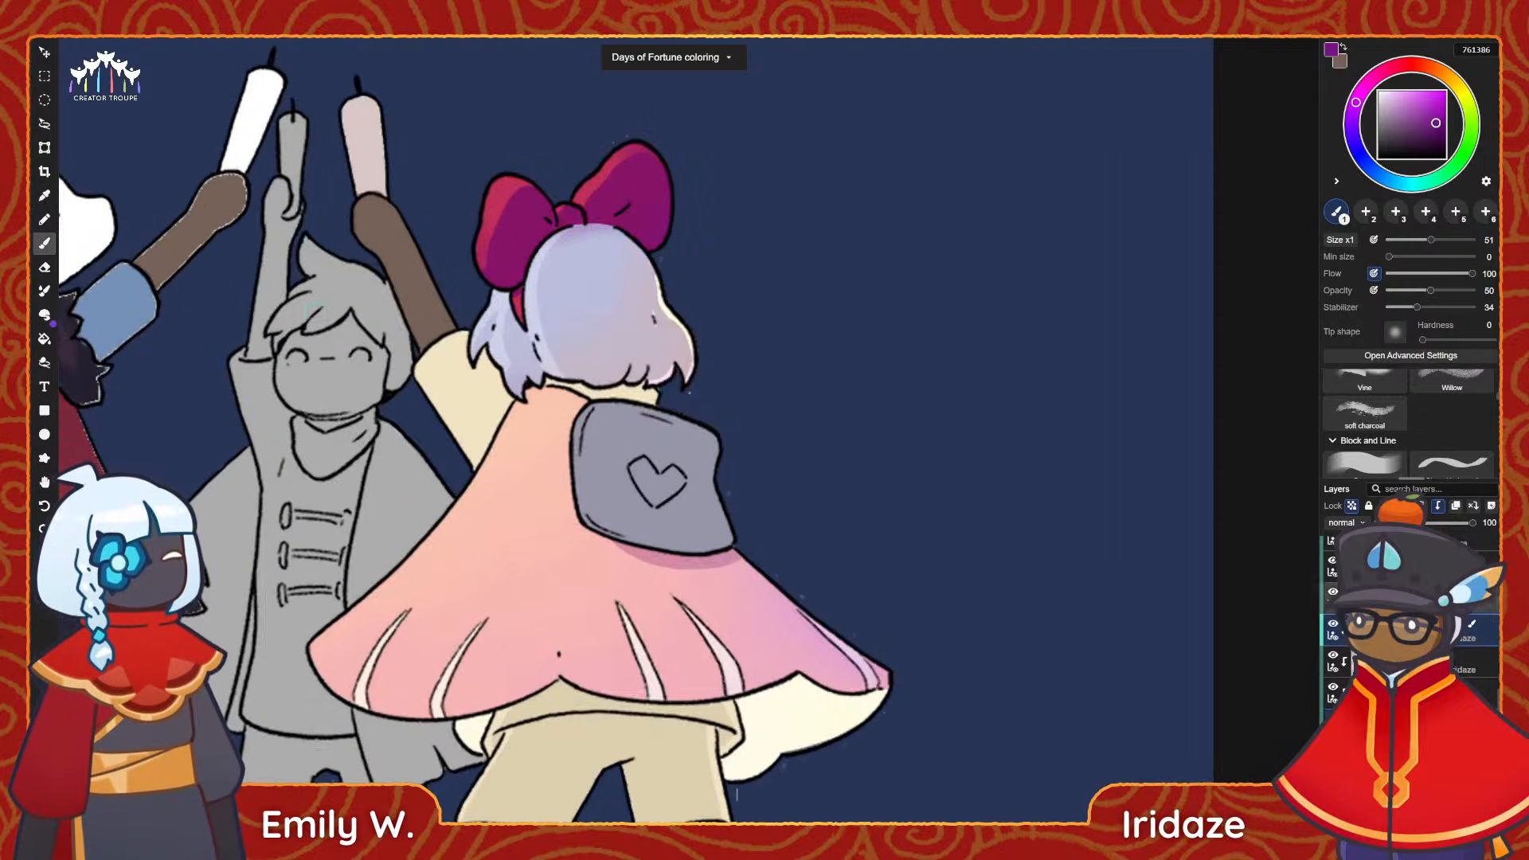
{"action": "left_click", "coordinate": [1391, 180]}
{"action": "left_click", "coordinate": [1395, 99]}
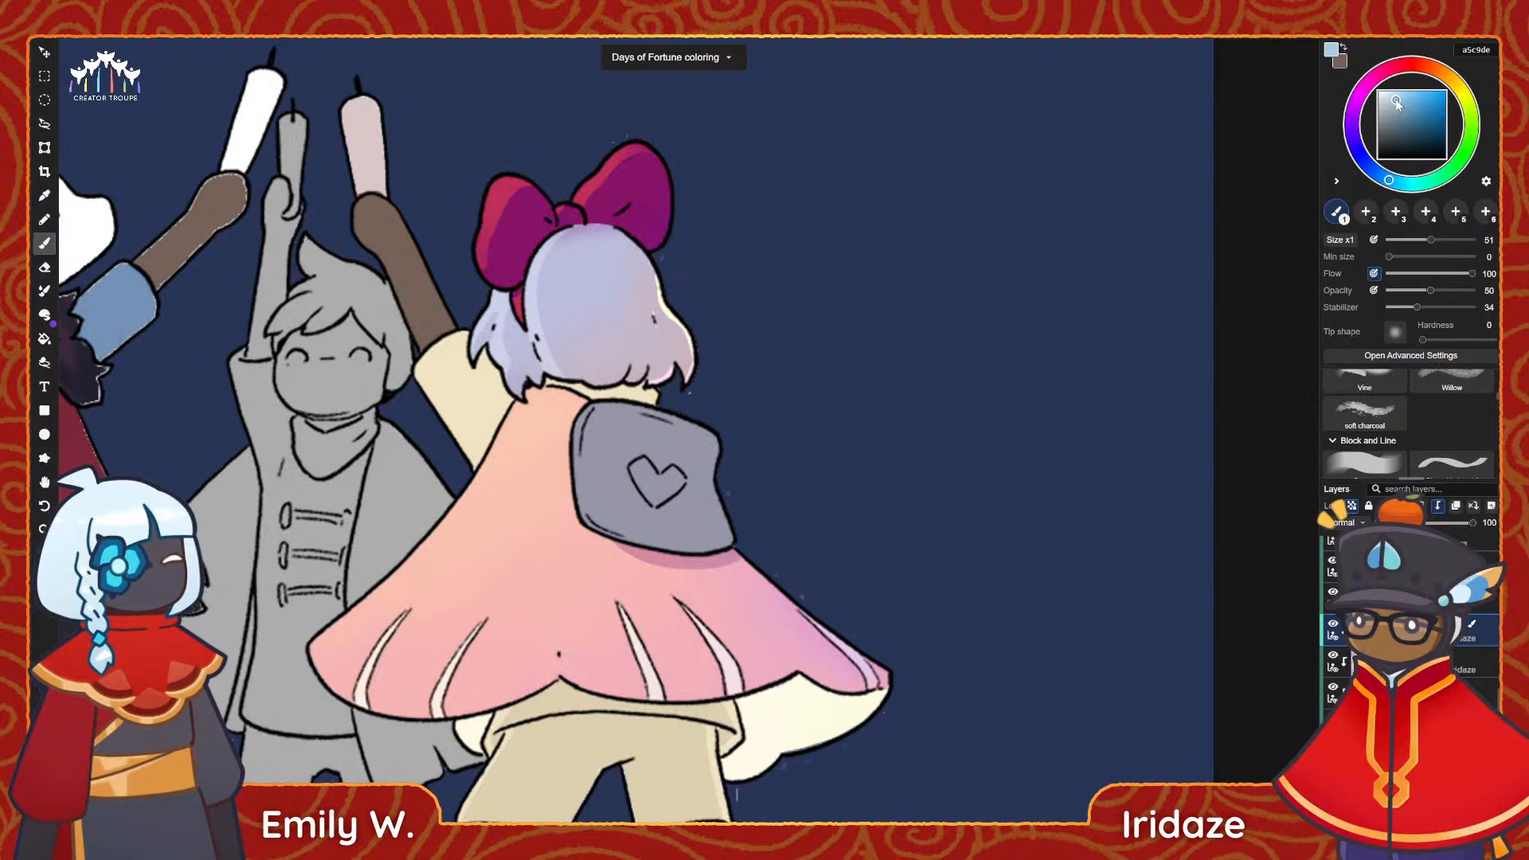
{"action": "mouse_move", "coordinate": [597, 448]}
{"action": "left_mouse_down"}
{"action": "mouse_move", "coordinate": [605, 422]}
{"action": "mouse_move", "coordinate": [637, 446]}
{"action": "mouse_move", "coordinate": [613, 494]}
{"action": "left_mouse_up"}
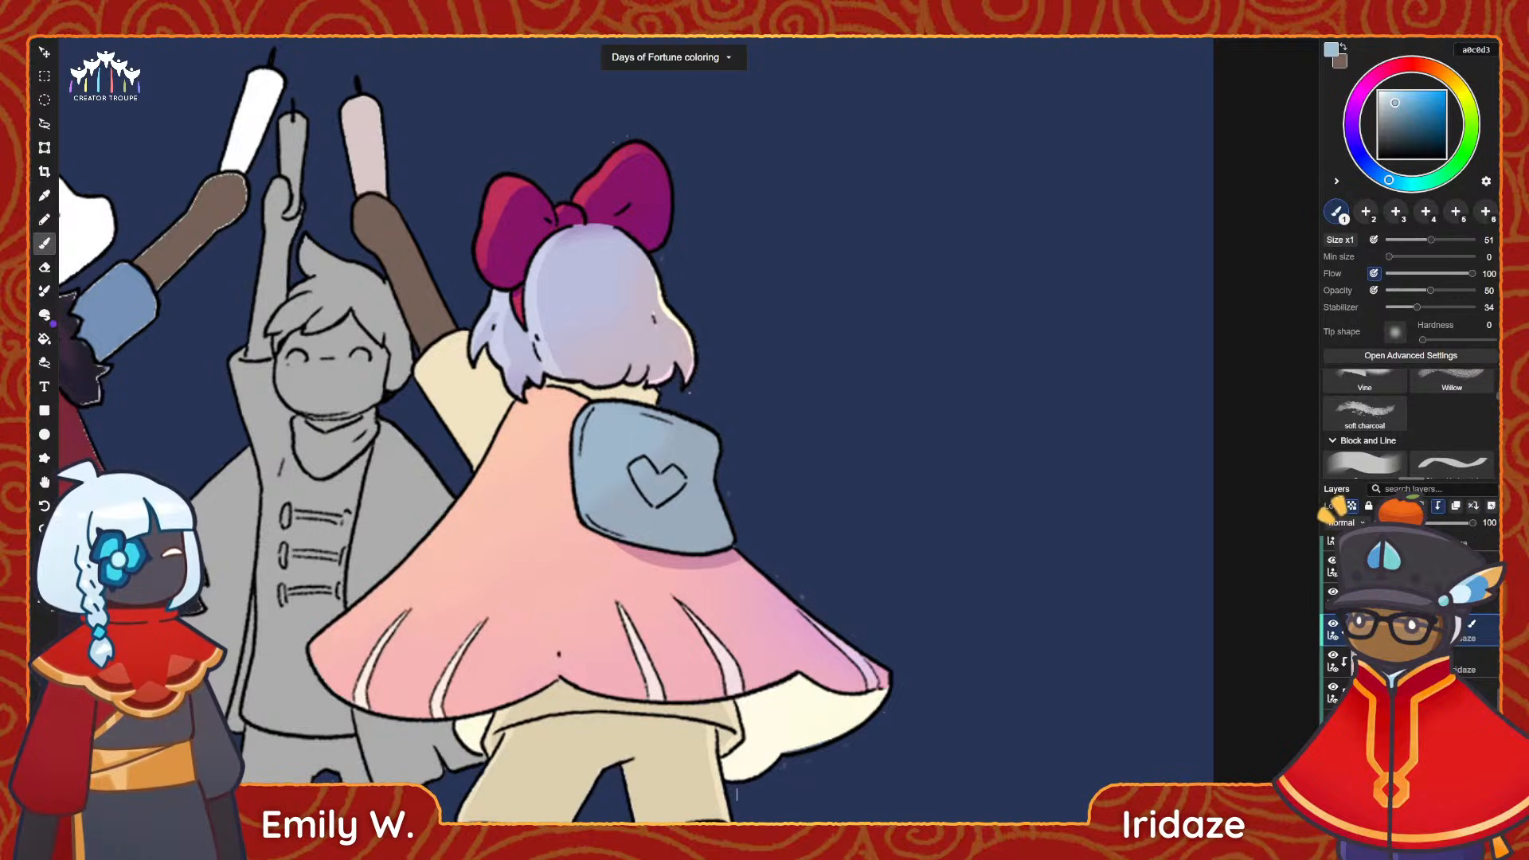
Repaint the backpack solidly with the ink brush, shifting its base colour to the slightly more violet blue a0b8d3.
{"action": "left_click_drag", "start_coordinate": [1497, 395], "coordinate": [1498, 386]}
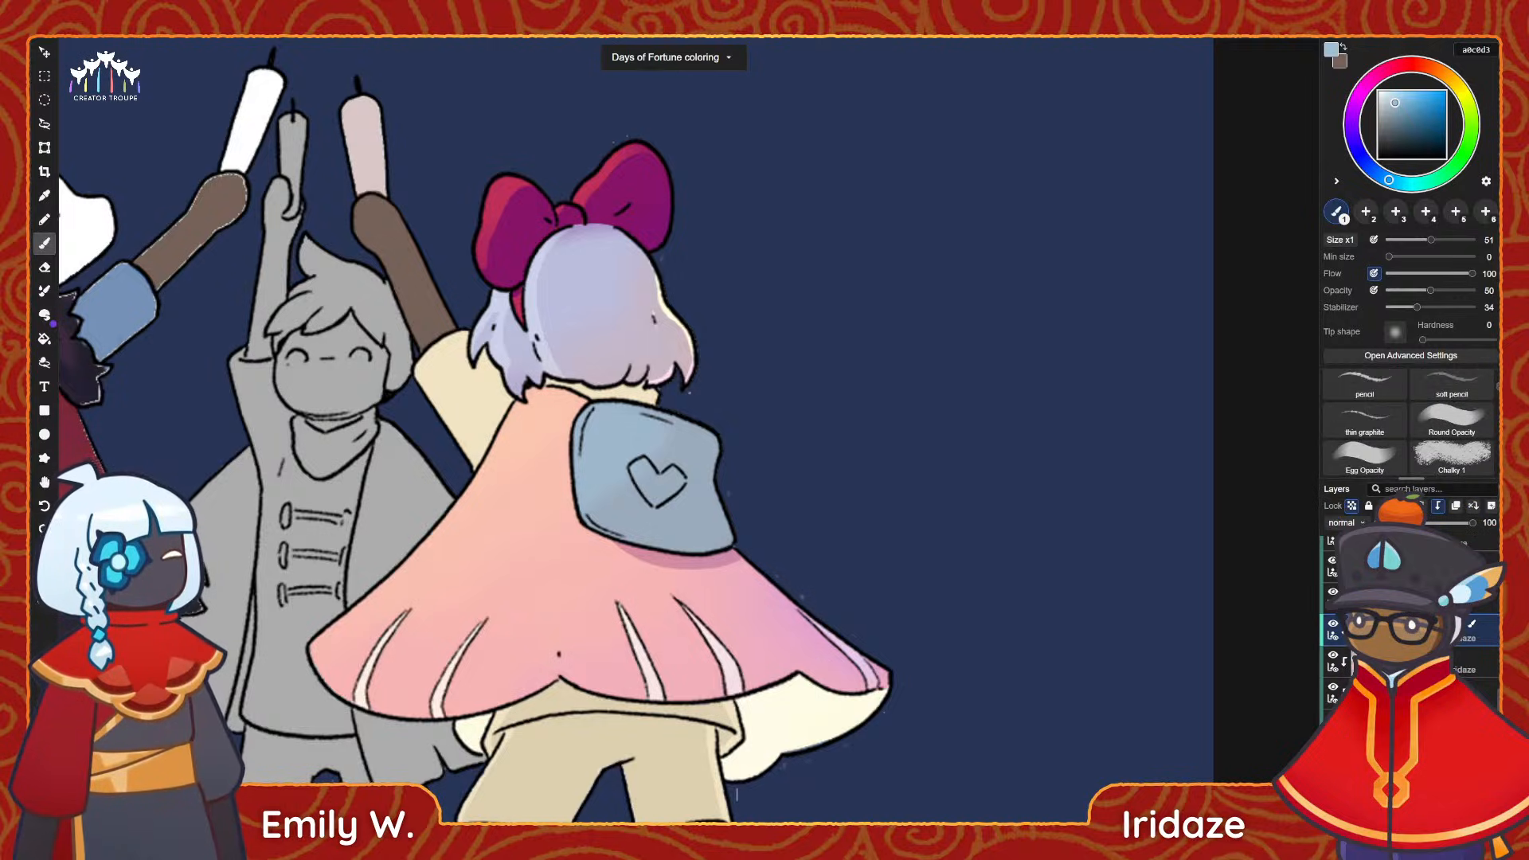
{"action": "scroll", "coordinate": [1498, 386], "scroll_direction": "up", "scroll_amount": 5}
{"action": "left_click", "coordinate": [1364, 427]}
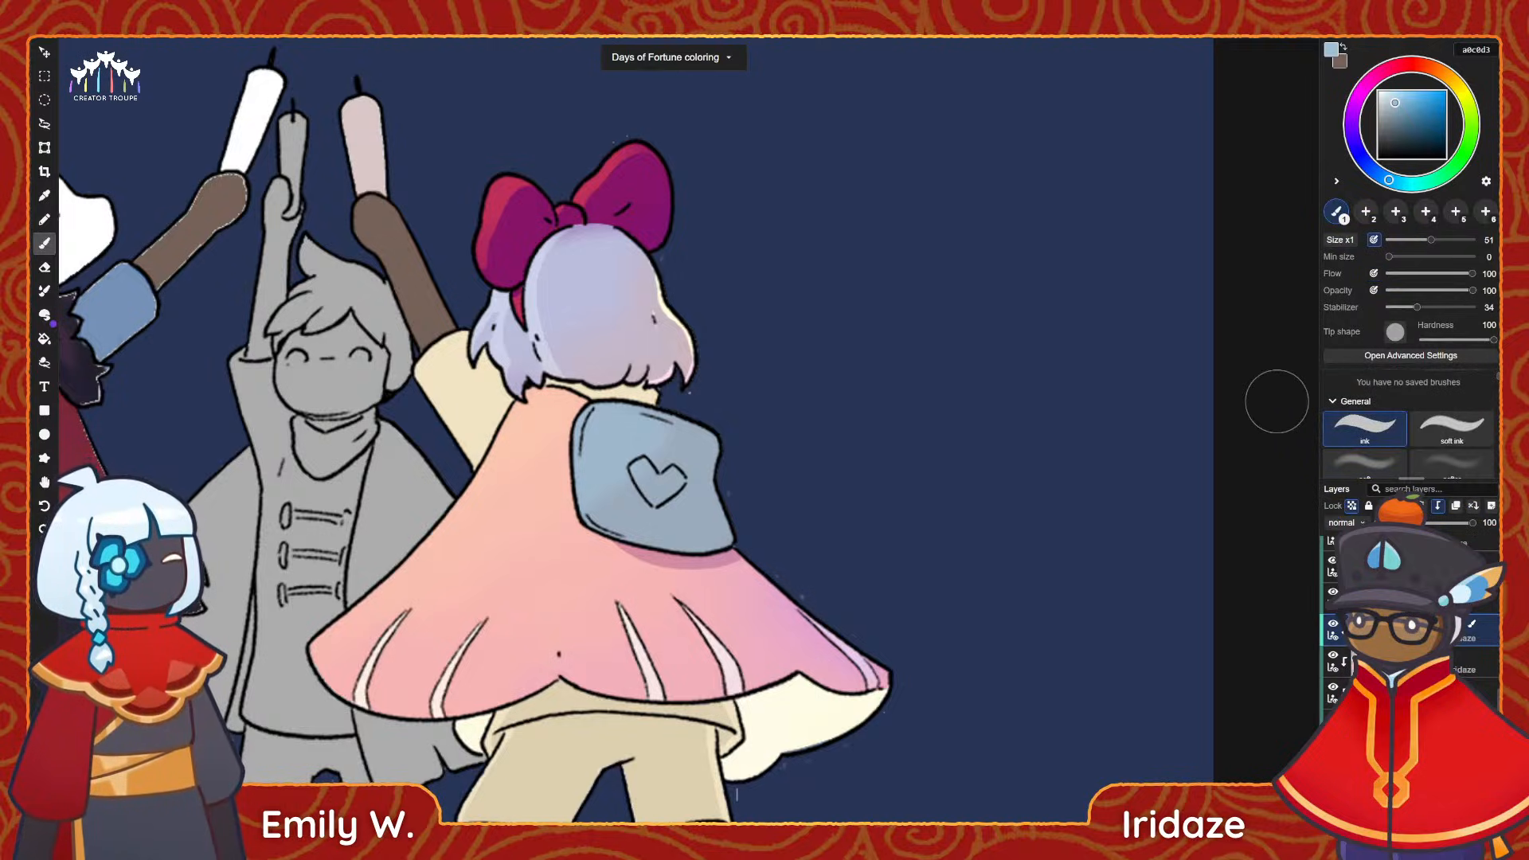
{"action": "mouse_move", "coordinate": [633, 432]}
{"action": "left_mouse_down"}
{"action": "mouse_move", "coordinate": [612, 476]}
{"action": "mouse_move", "coordinate": [637, 504]}
{"action": "mouse_move", "coordinate": [711, 508]}
{"action": "left_mouse_up"}
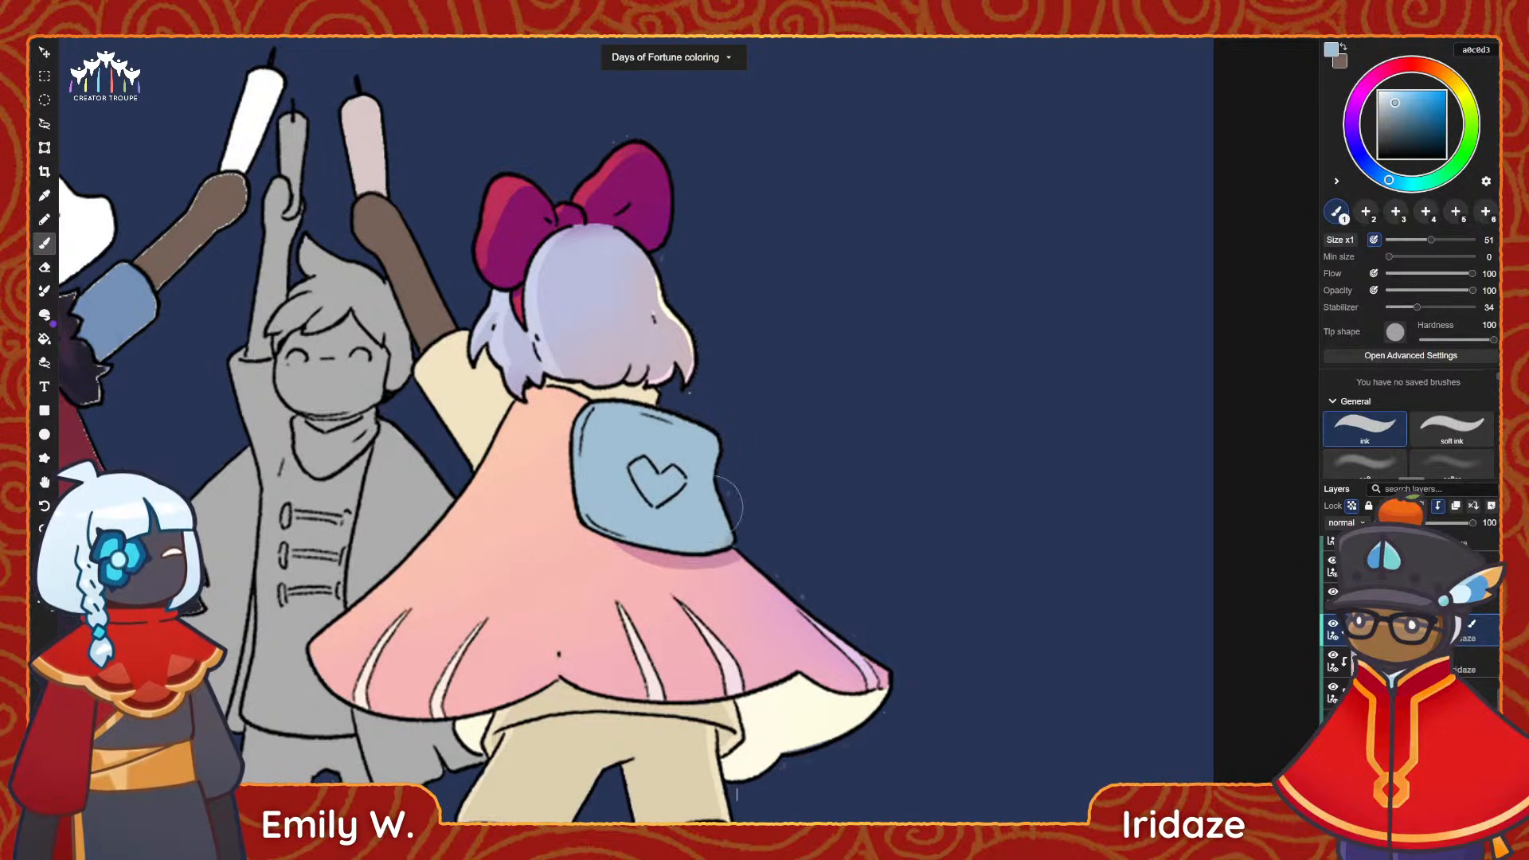
{"action": "left_click", "coordinate": [1376, 173]}
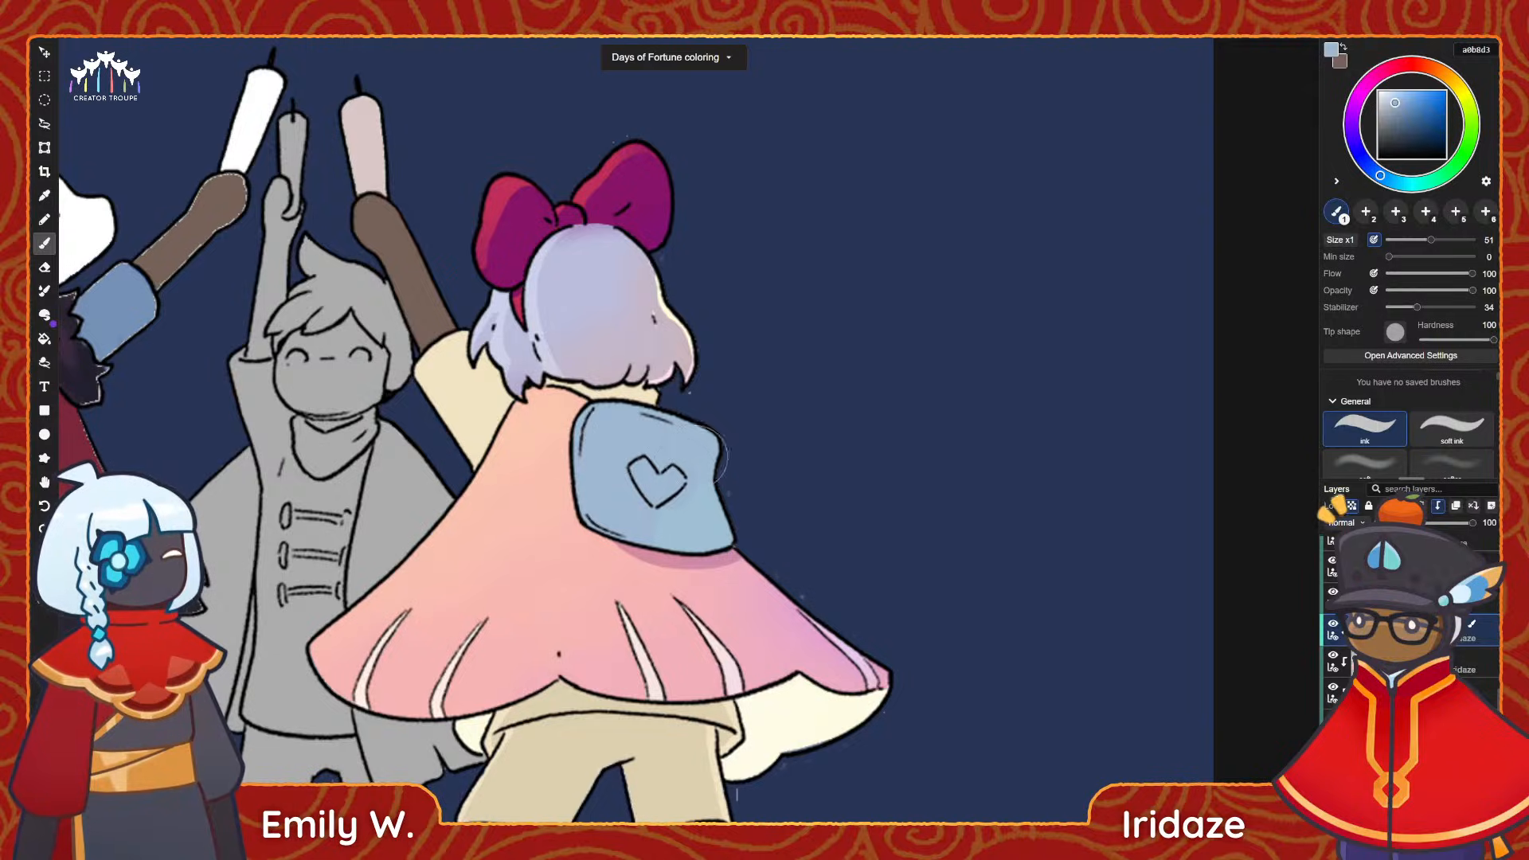
{"action": "middle_click_drag", "start_coordinate": [716, 507], "coordinate": [707, 450]}
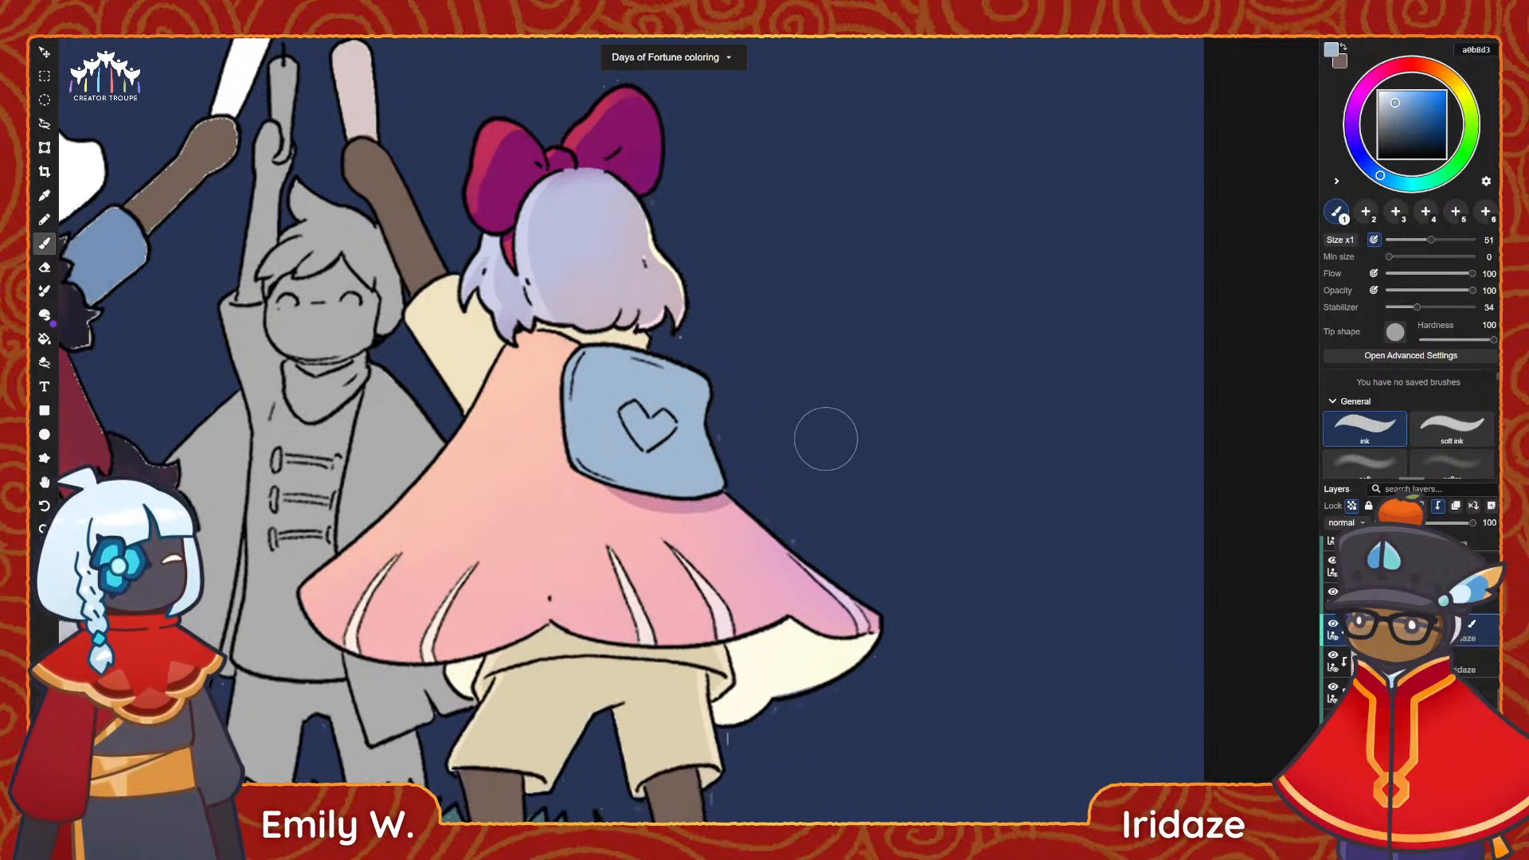
Set the painting colour to light pink f2abd3 and switch back to a soft, zero-hardness brush.
{"action": "left_click_drag", "start_coordinate": [1368, 83], "coordinate": [1398, 95]}
{"action": "left_click", "coordinate": [1363, 464]}
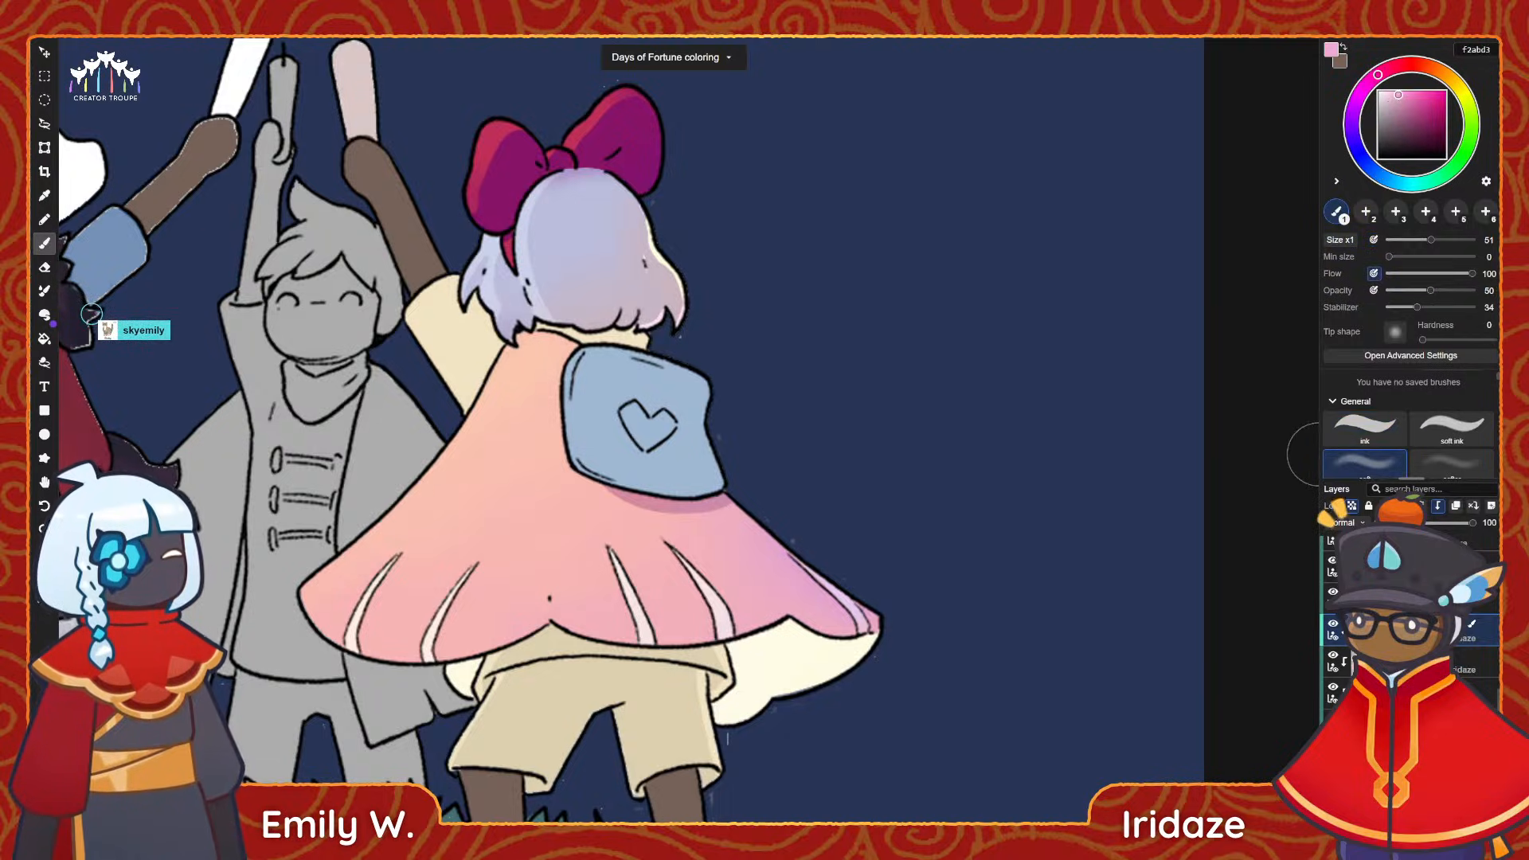
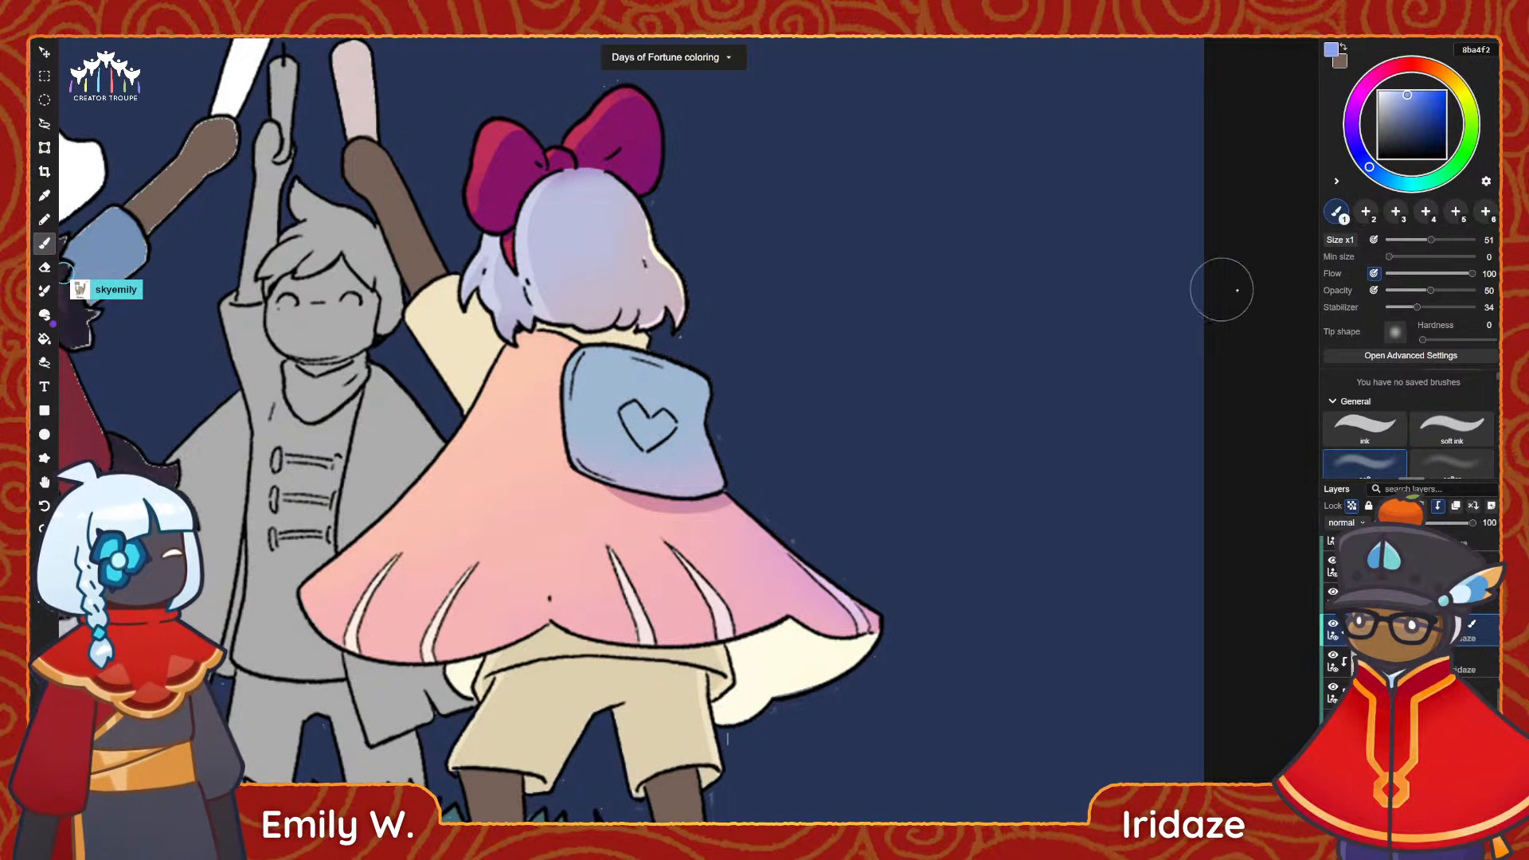
Shade the inner upper edges of the backpack's heart with the ink brush in periwinkle 8799d0.
{"action": "left_click", "coordinate": [1363, 428]}
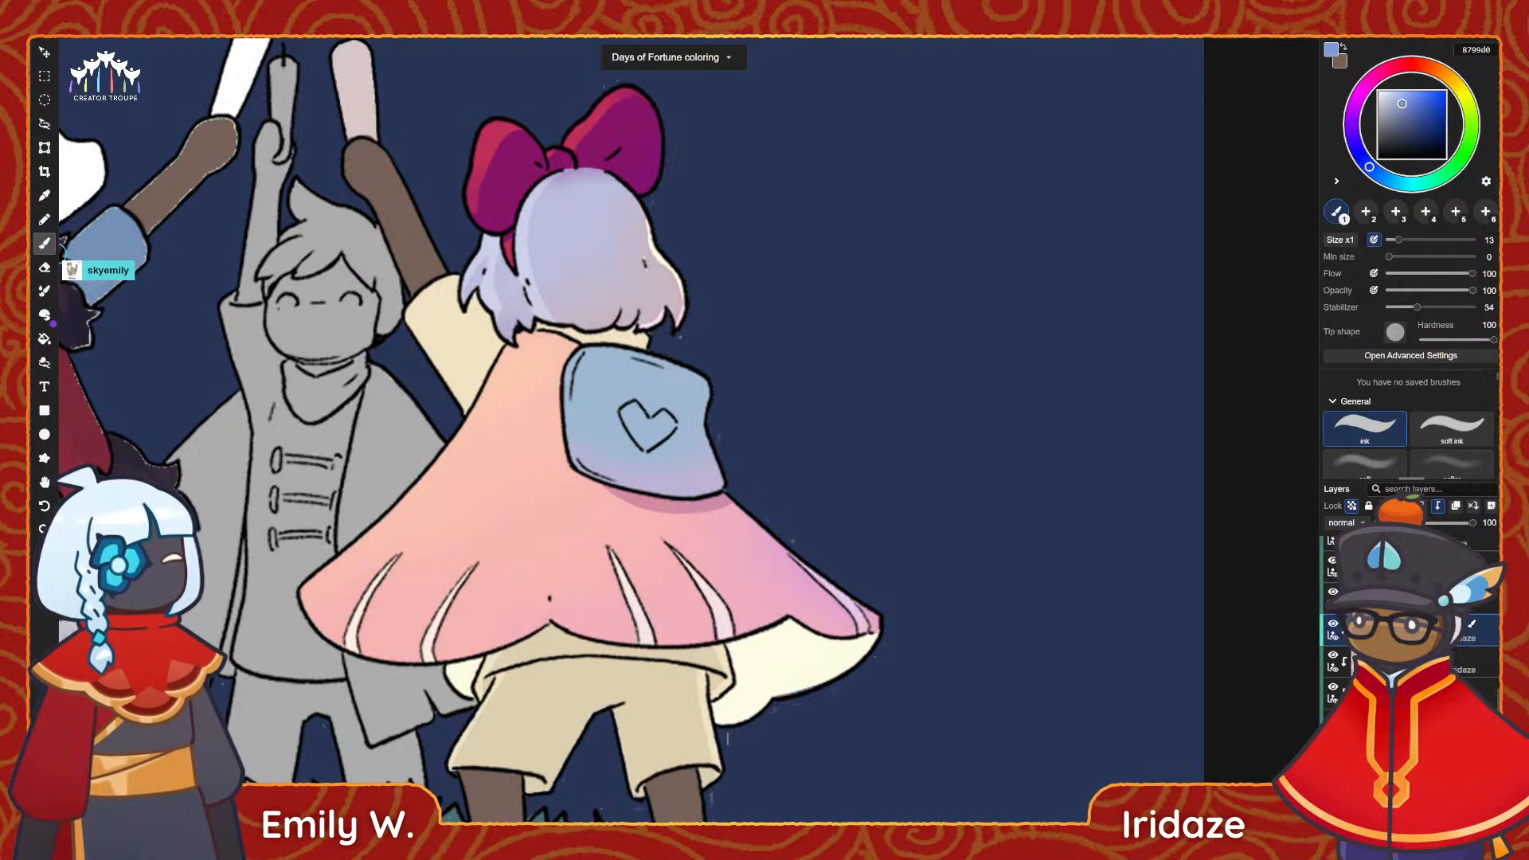
{"action": "left_click_drag", "start_coordinate": [626, 406], "coordinate": [620, 417]}
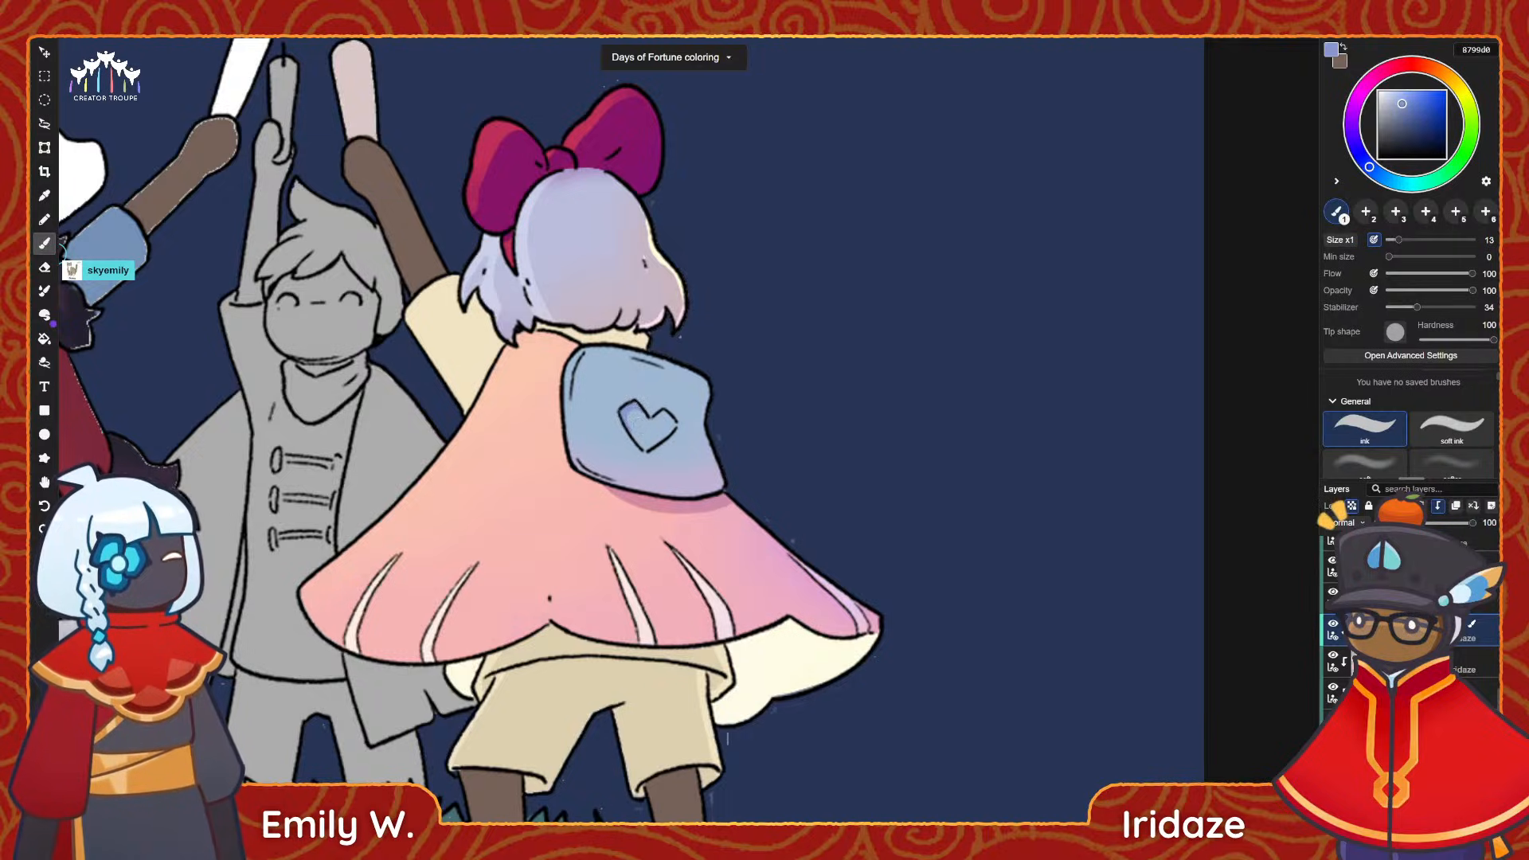
{"action": "left_click", "coordinate": [634, 422], "text": "alt"}
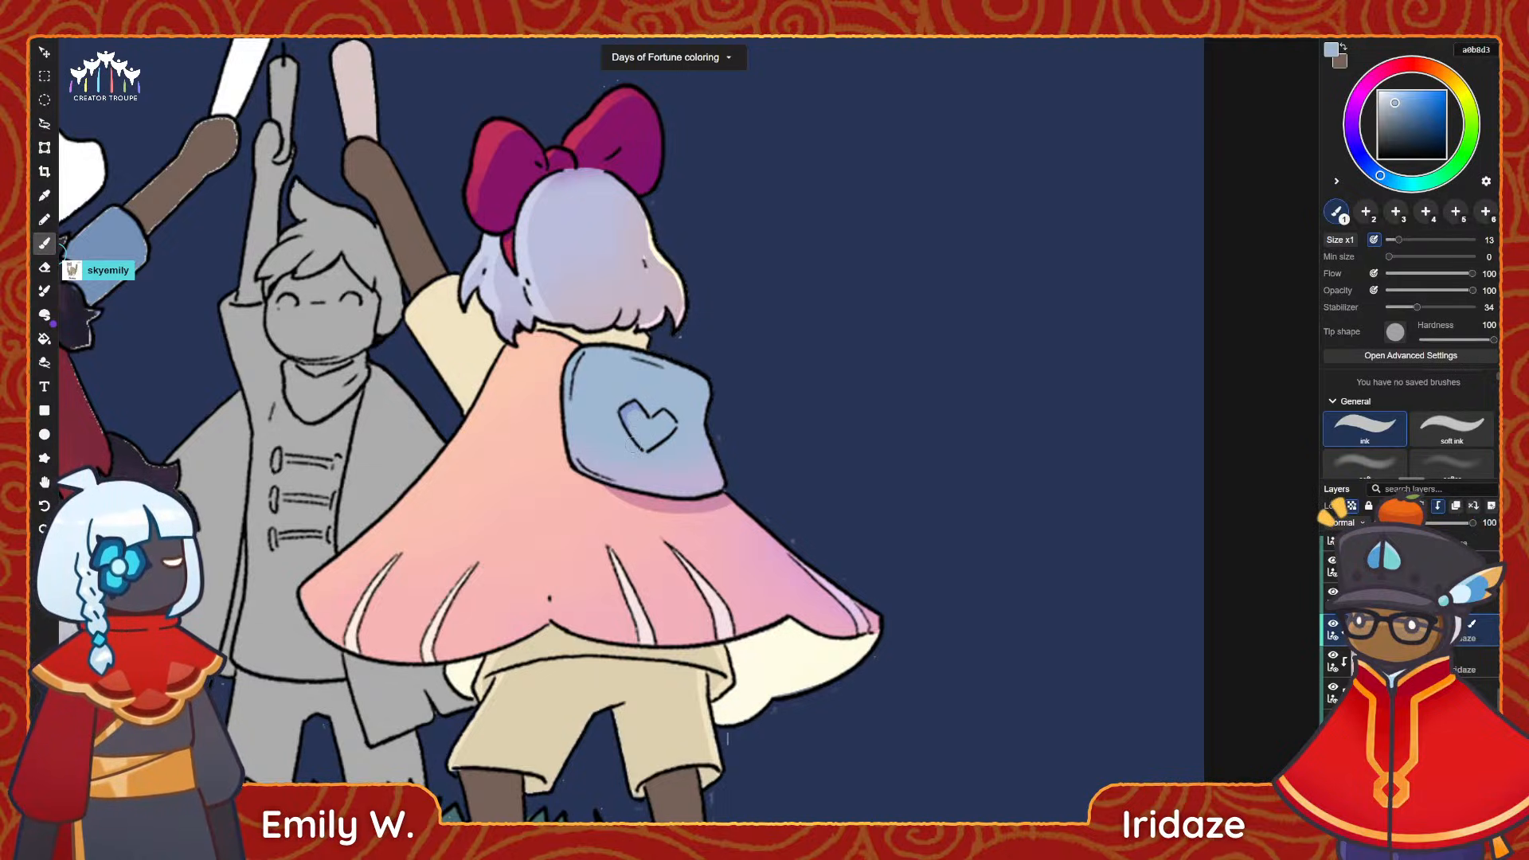
{"action": "key", "text": "space"}
{"action": "left_click_drag", "start_coordinate": [622, 422], "coordinate": [762, 403]}
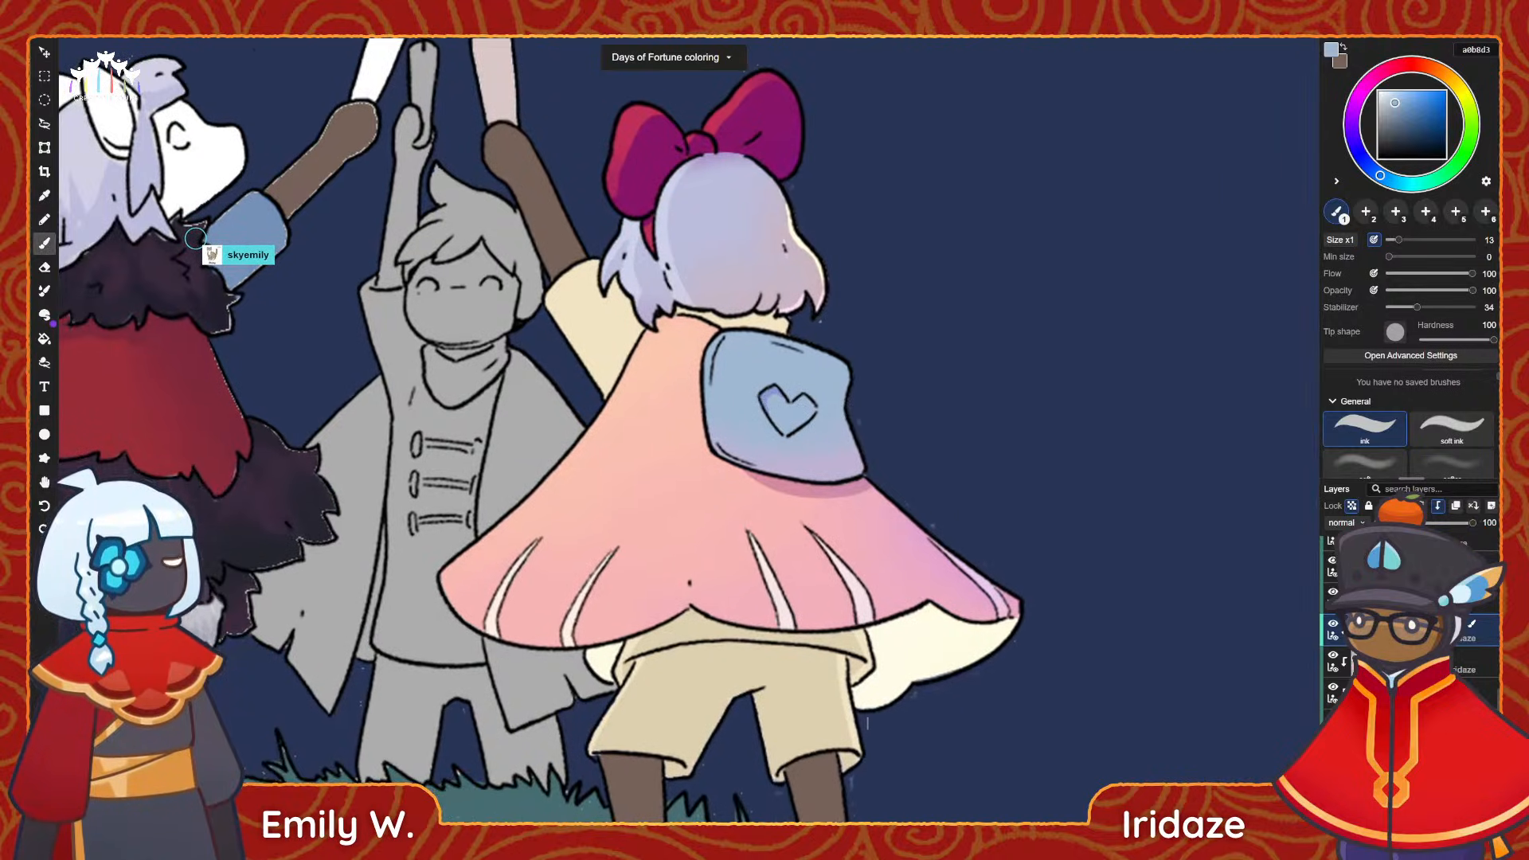
Highlight the backpack's upper and left edges with the ink brush in light blue bdd4e9.
{"action": "left_click", "coordinate": [772, 391], "text": "alt"}
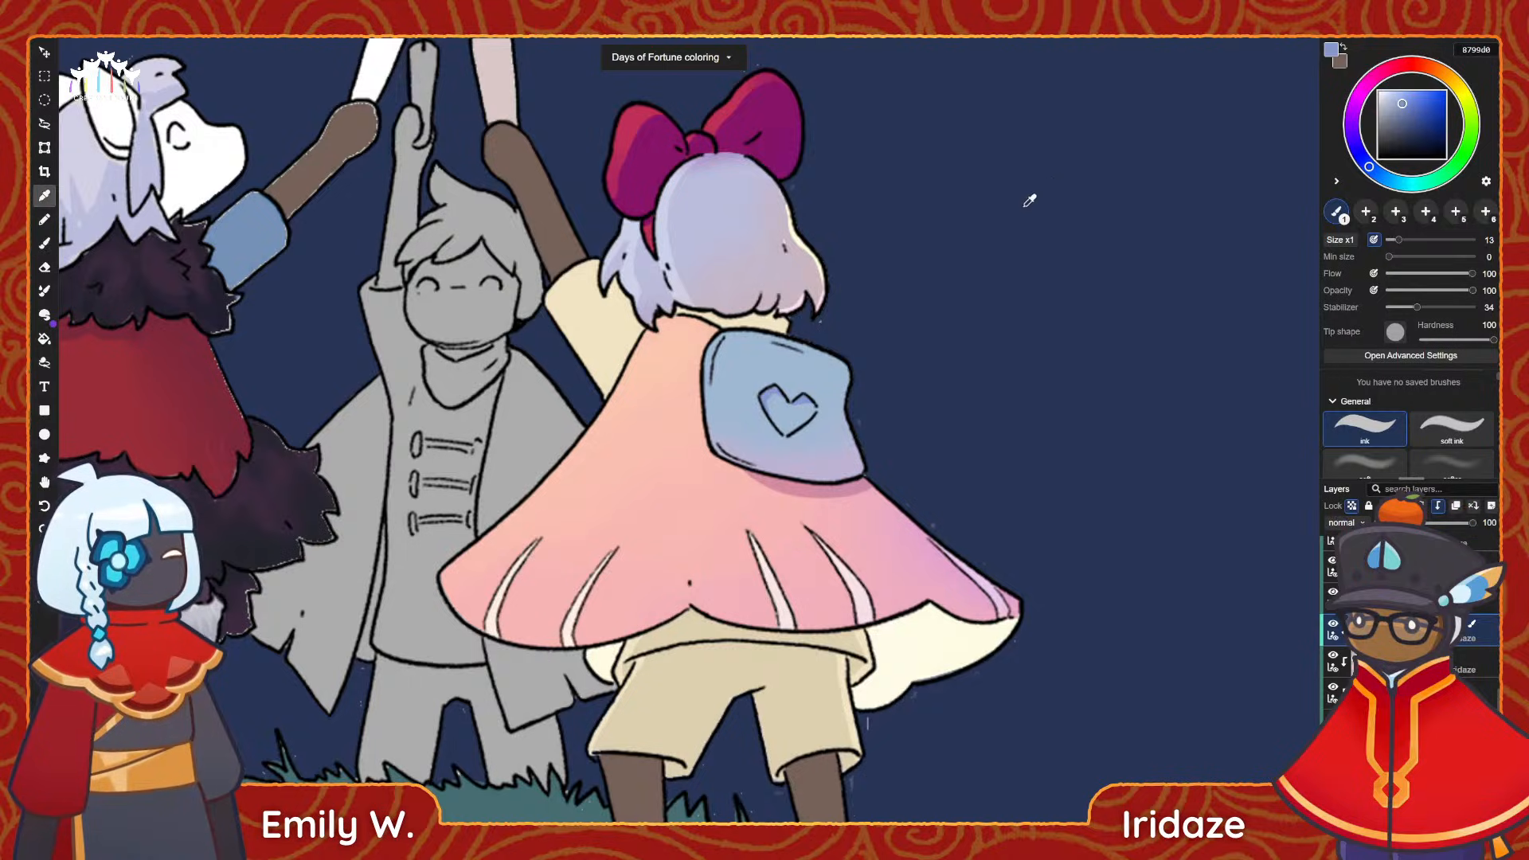
{"action": "scroll", "coordinate": [875, 450], "scroll_direction": "down", "scroll_amount": 2}
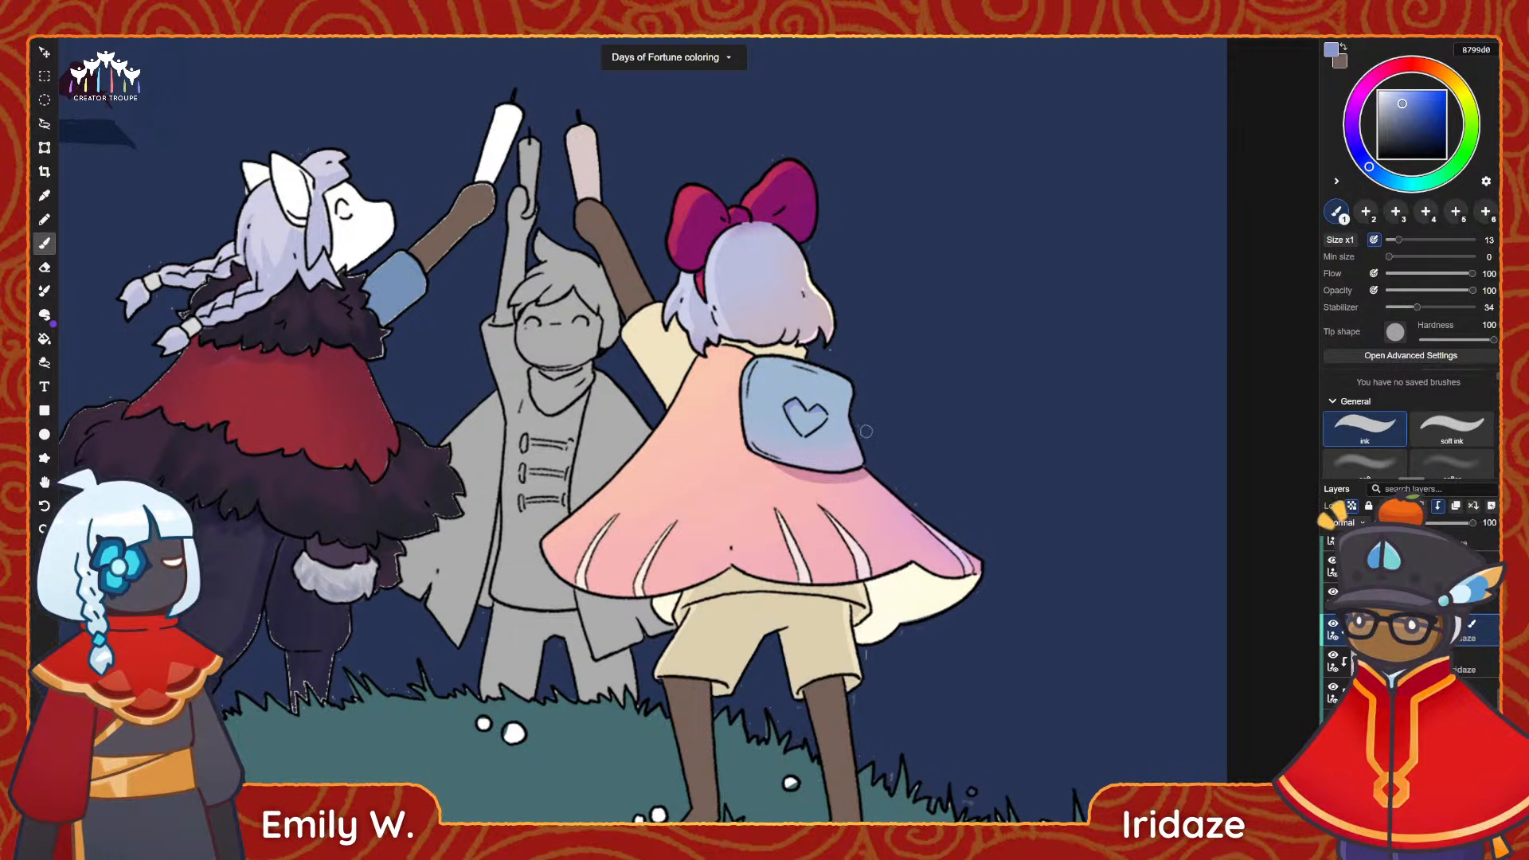
{"action": "scroll", "coordinate": [867, 431], "scroll_direction": "up", "scroll_amount": 4}
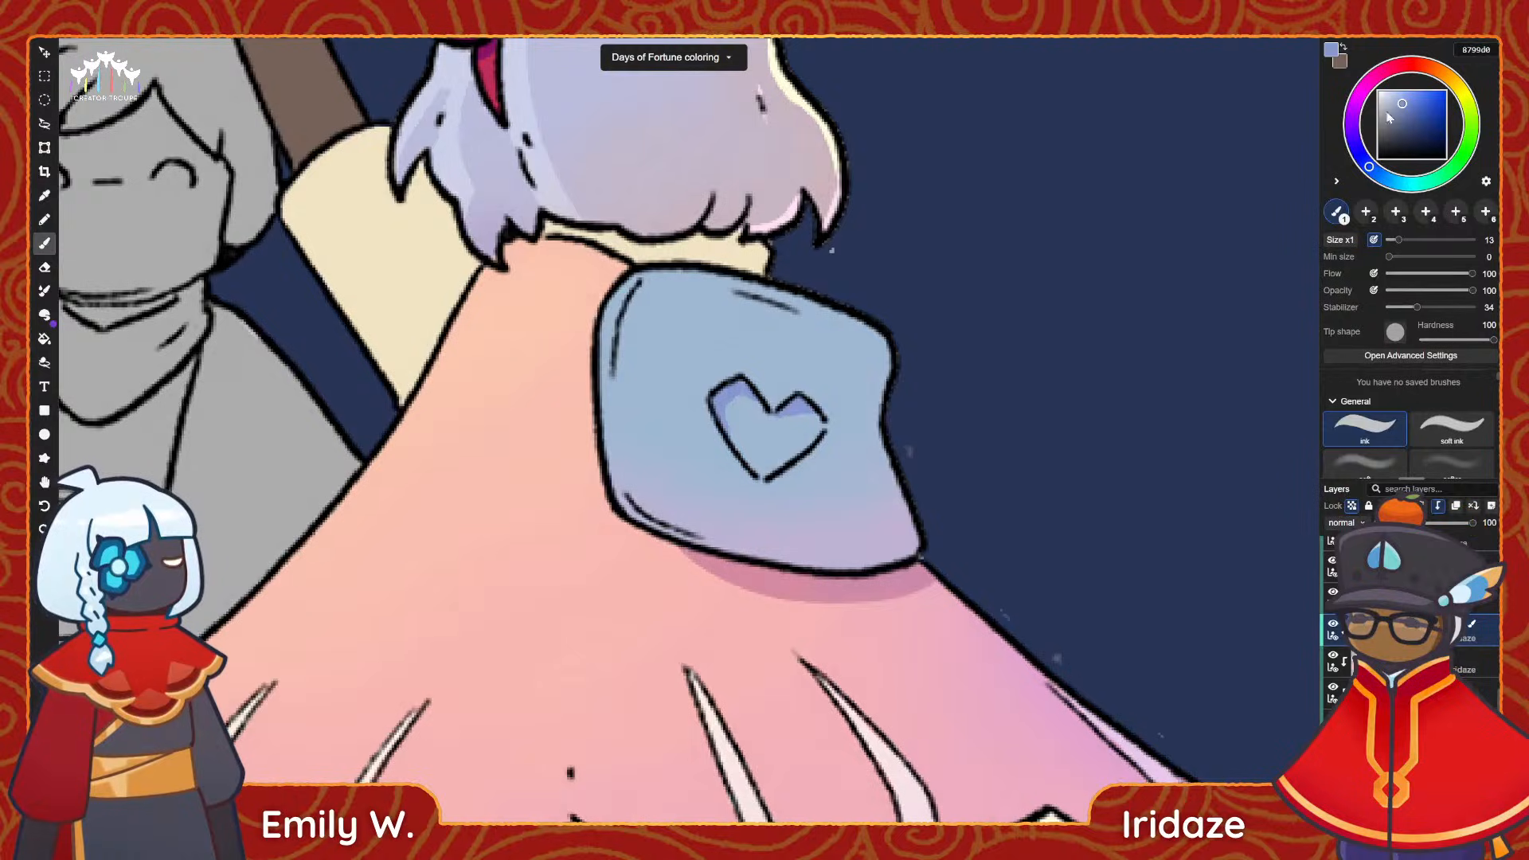
{"action": "left_click", "coordinate": [1382, 178]}
{"action": "left_click", "coordinate": [1391, 99]}
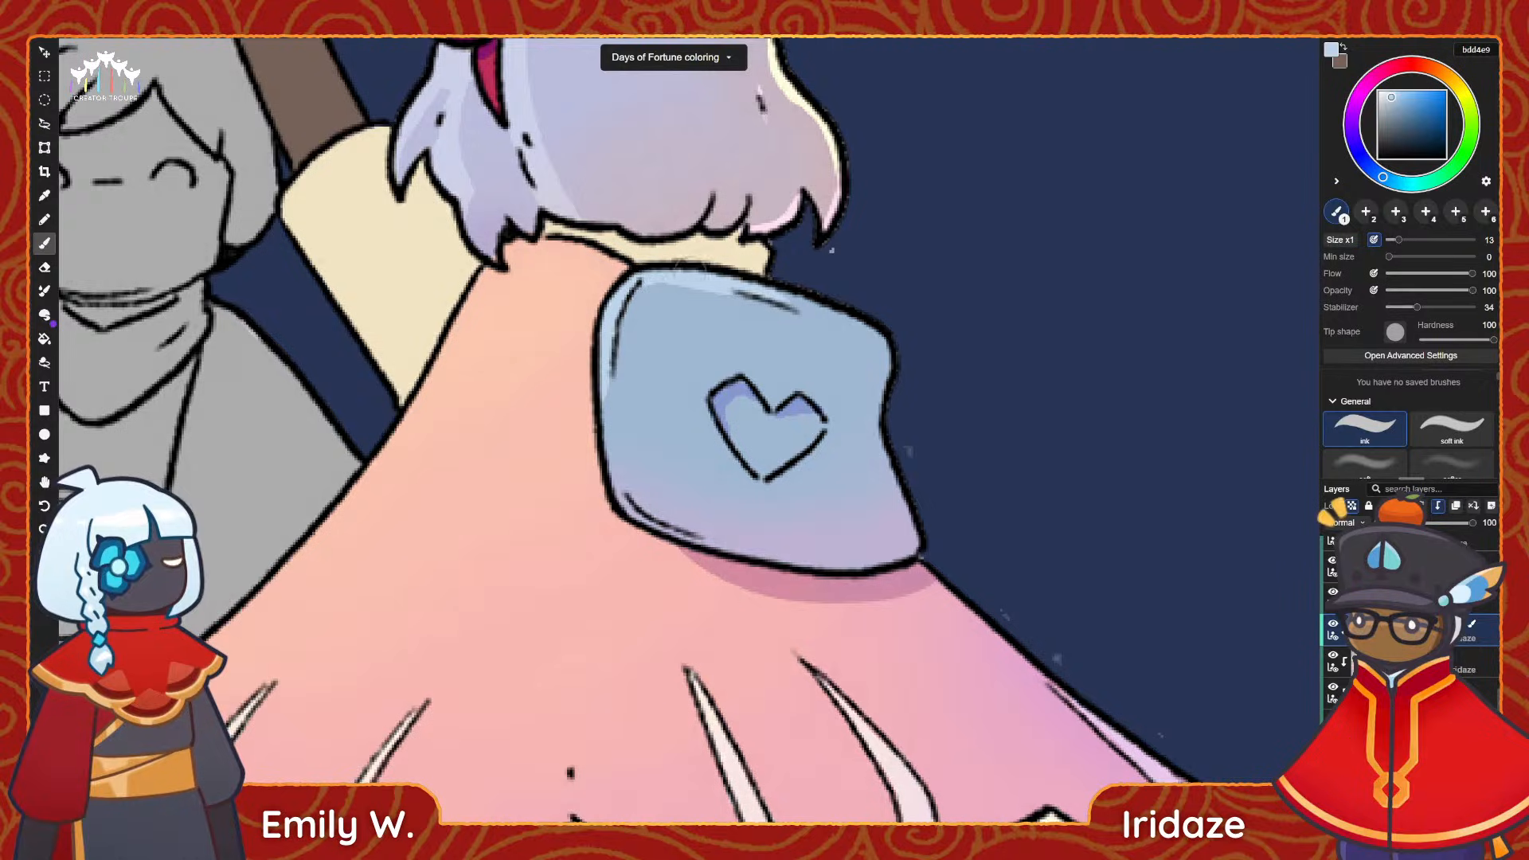
Sample the heart's shadow colour, shift it to violet 9f87d0, and line the backpack's lower edge with a thin shadow.
{"action": "key", "text": "i"}
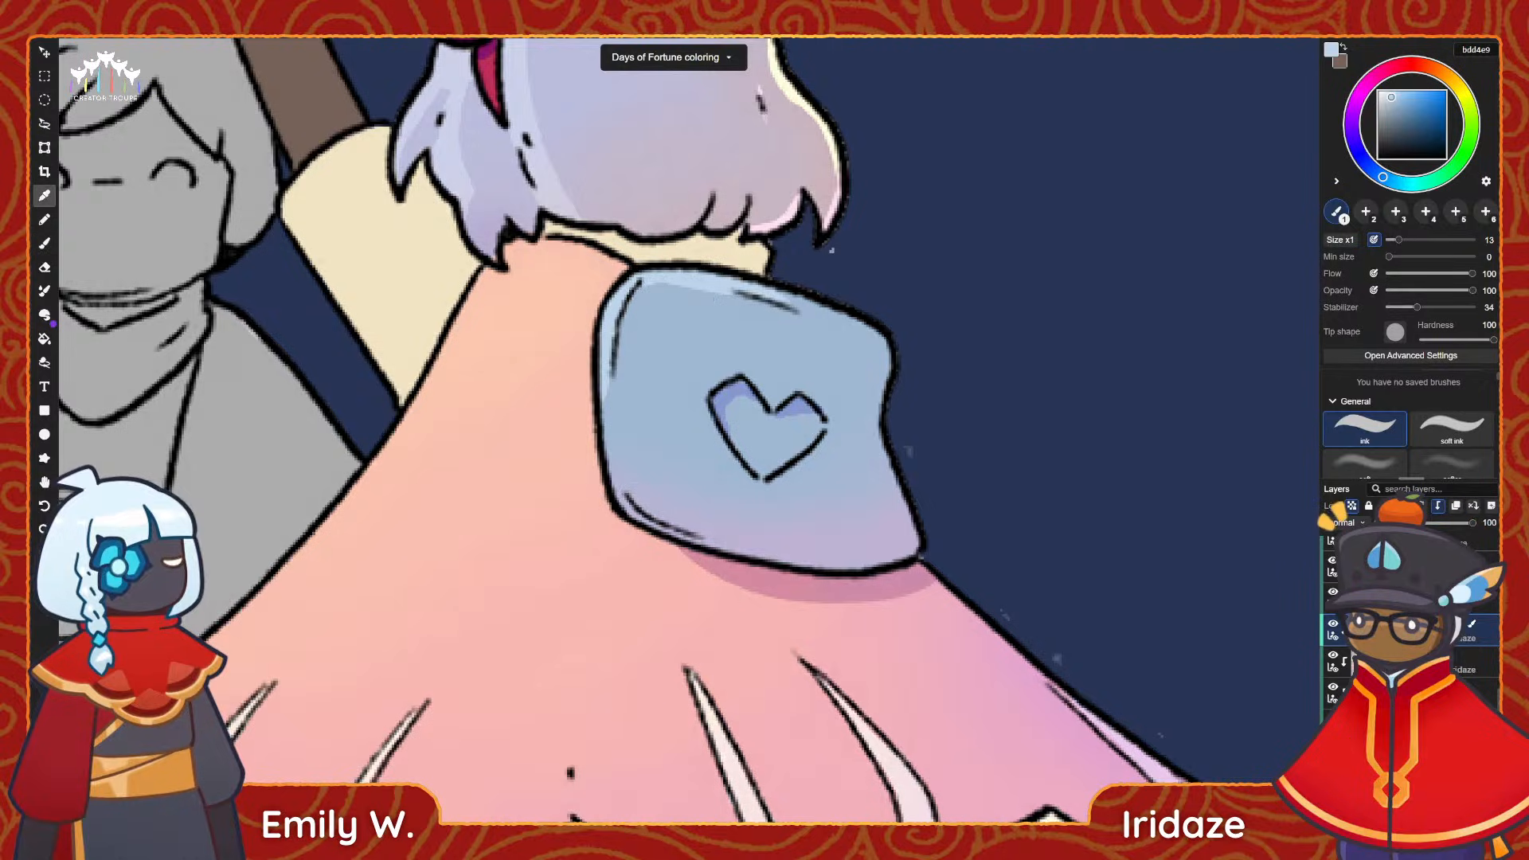
{"action": "left_click", "coordinate": [733, 389]}
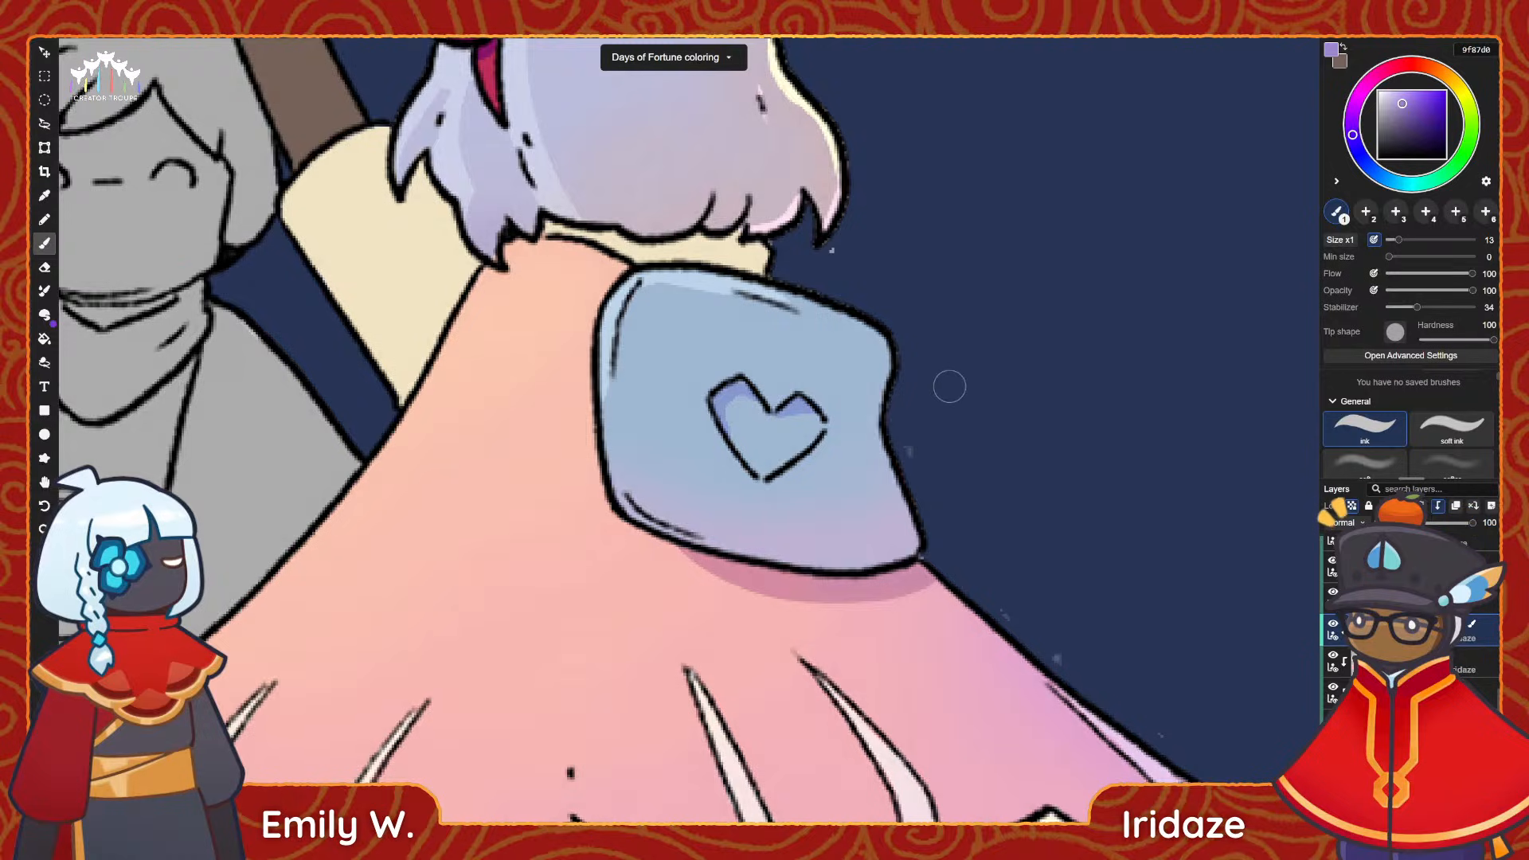
{"action": "left_click_drag", "start_coordinate": [886, 471], "coordinate": [804, 396]}
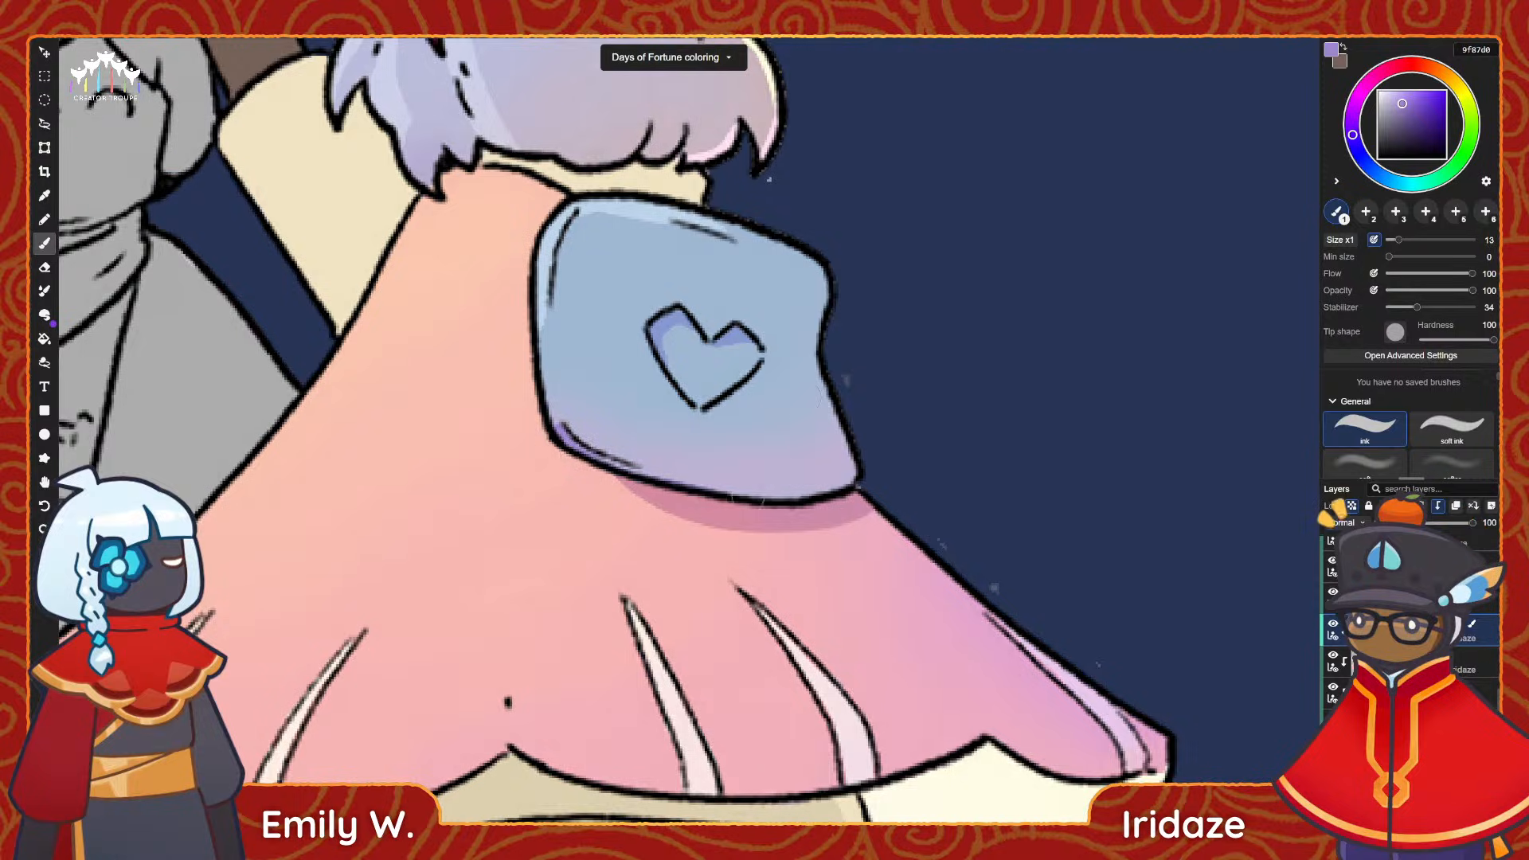
{"action": "left_click_drag", "start_coordinate": [599, 460], "coordinate": [803, 499]}
{"action": "left_click_drag", "start_coordinate": [868, 465], "coordinate": [781, 501]}
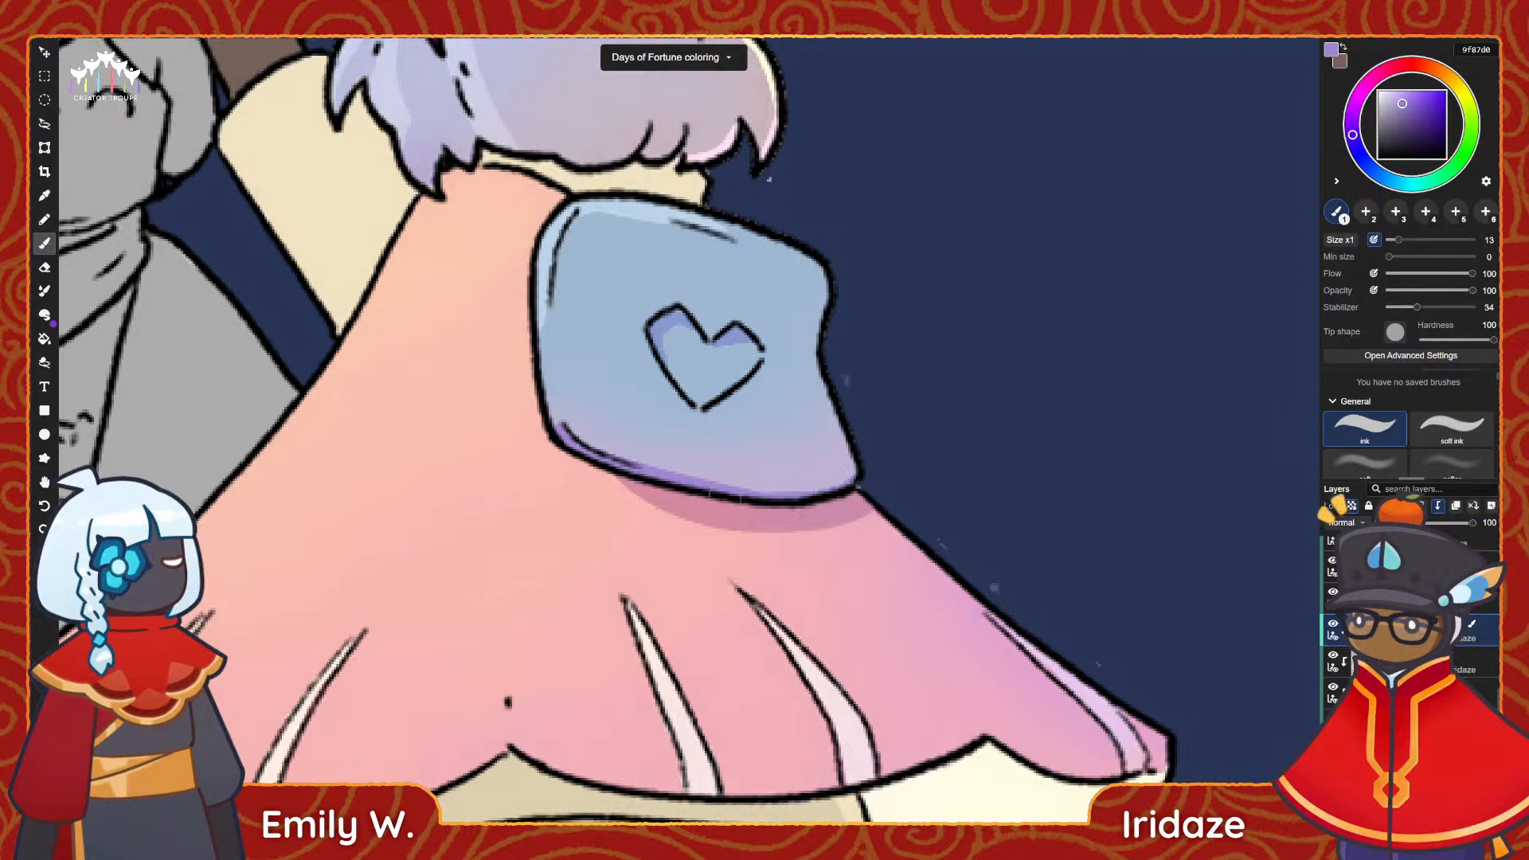
{"action": "left_click_drag", "start_coordinate": [866, 457], "coordinate": [789, 504]}
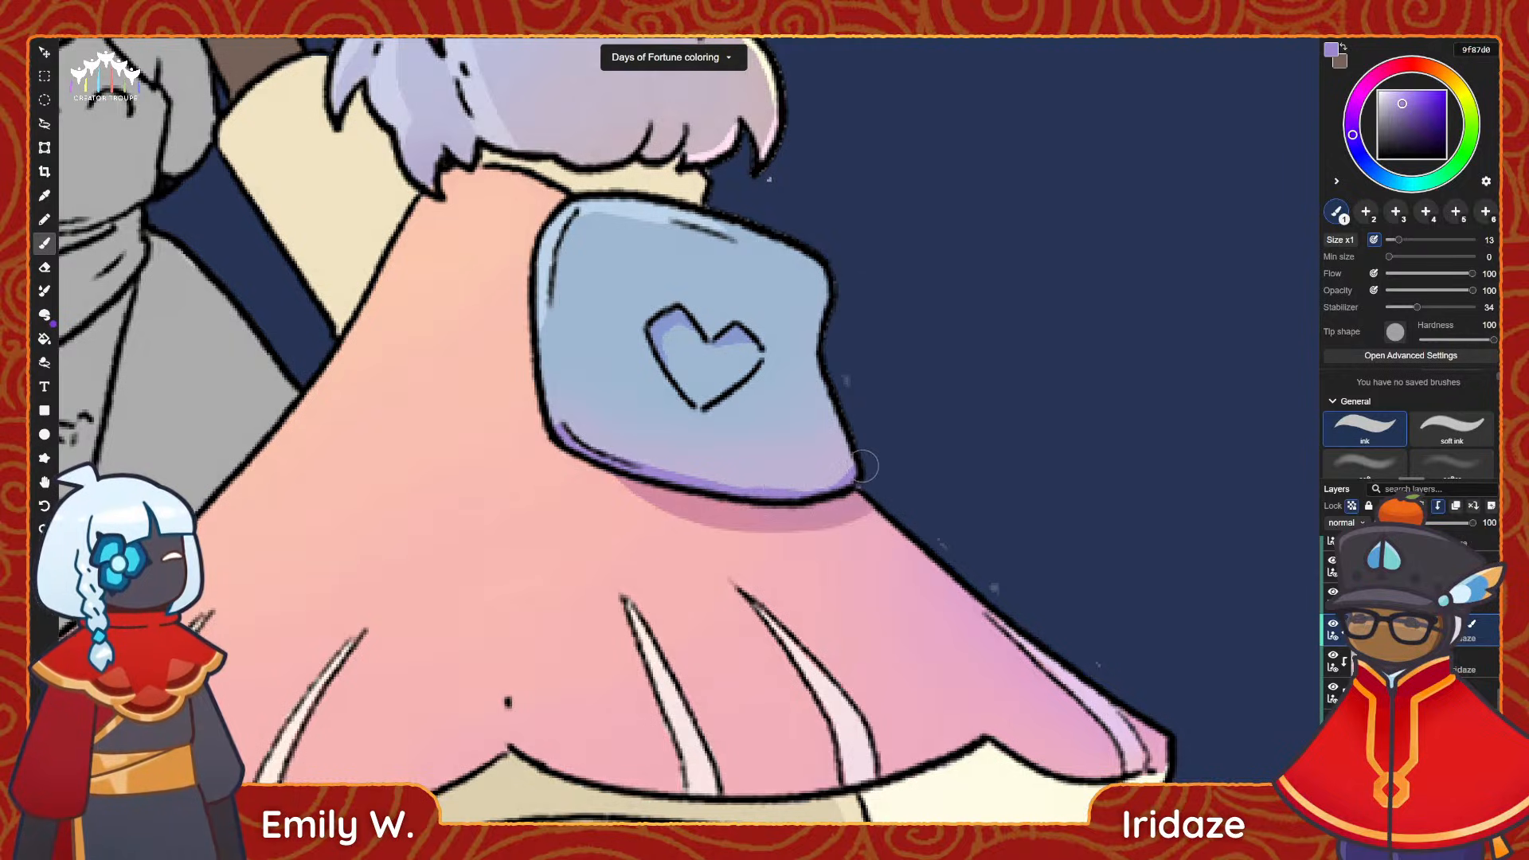
{"action": "key", "text": "ctrl+z"}
Sample the cape's pink f4b2b8 as the painting colour and select the shorts' clipped layer.
{"action": "scroll", "coordinate": [863, 344], "scroll_direction": "down", "scroll_amount": 6, "text": "alt"}
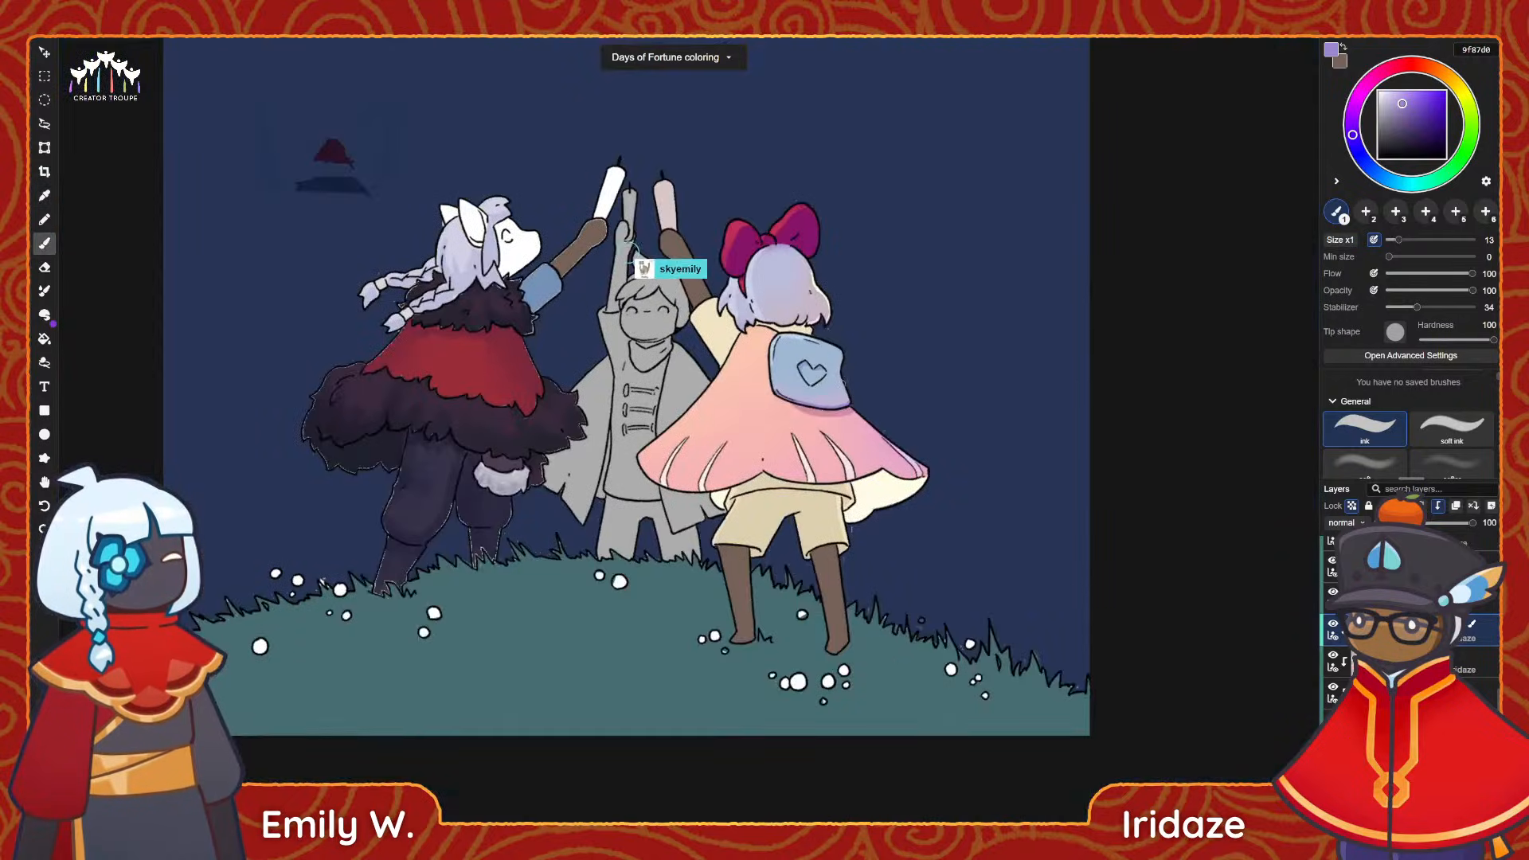
{"action": "scroll", "coordinate": [820, 374], "scroll_direction": "up", "scroll_amount": 1}
{"action": "left_click_drag", "start_coordinate": [844, 431], "coordinate": [835, 486]}
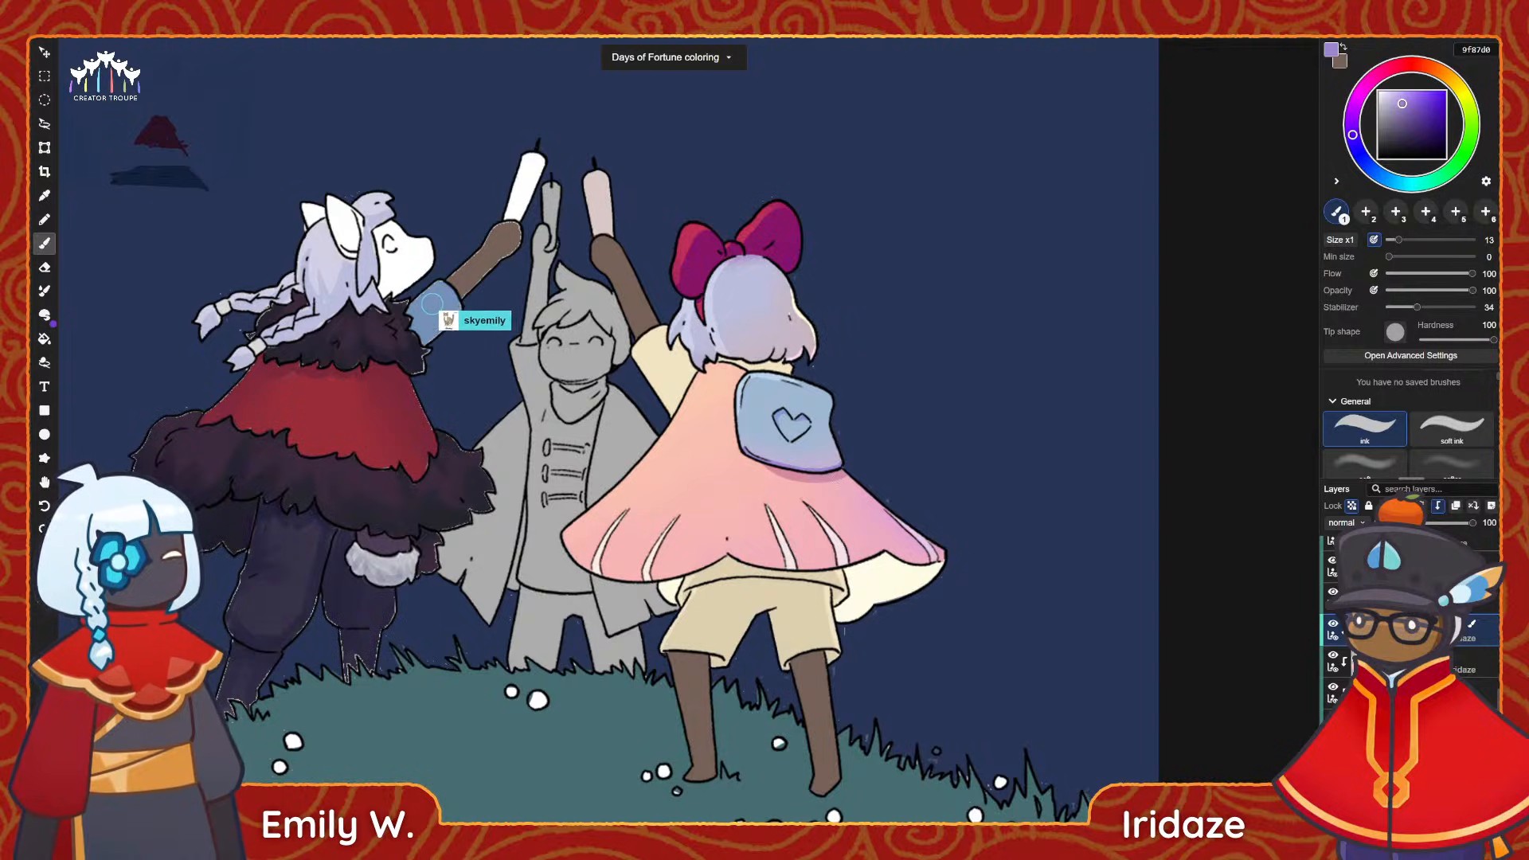
{"action": "scroll", "coordinate": [681, 617], "scroll_direction": "up", "scroll_amount": 3}
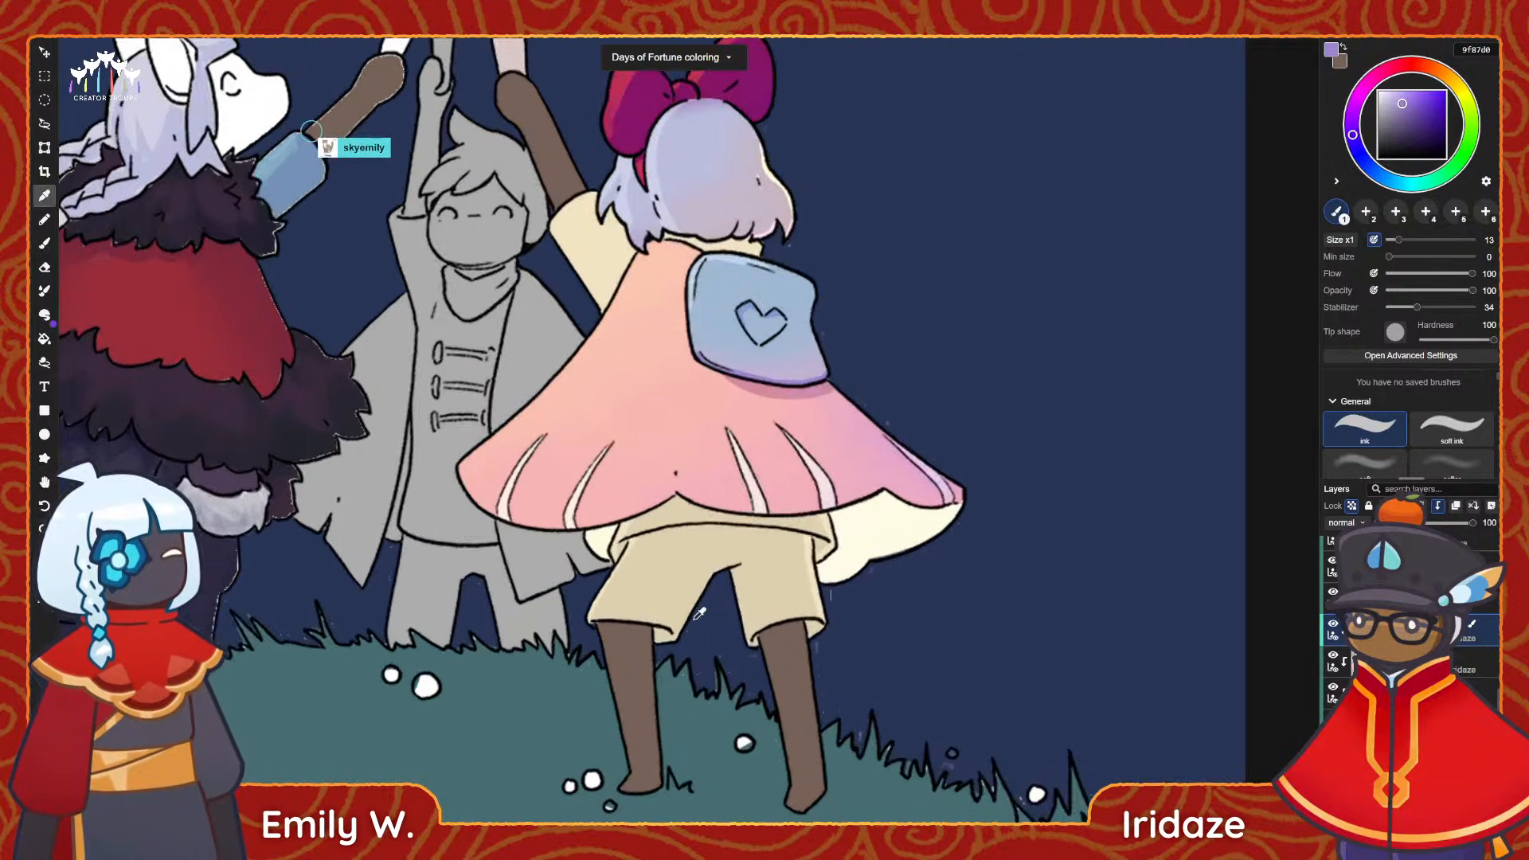
{"action": "scroll", "coordinate": [667, 592], "scroll_direction": "up", "scroll_amount": 1}
{"action": "key", "text": "space"}
{"action": "left_click_drag", "start_coordinate": [686, 628], "coordinate": [664, 556]}
{"action": "key", "text": "space"}
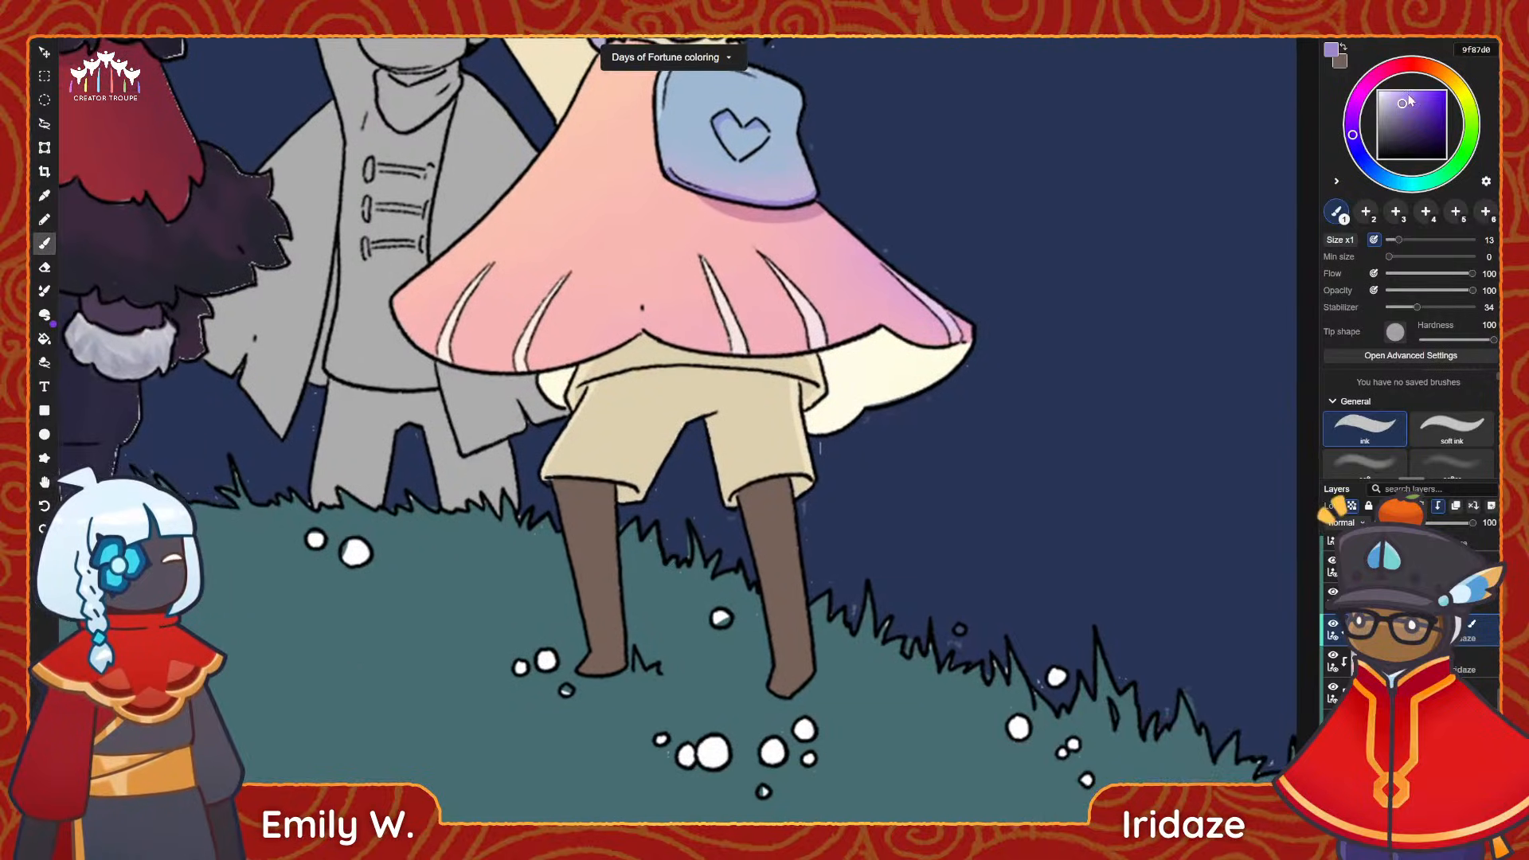
{"action": "left_click", "coordinate": [1431, 69]}
{"action": "key", "text": "space"}
{"action": "mouse_move", "coordinate": [541, 522]}
{"action": "left_mouse_down"}
{"action": "mouse_move", "coordinate": [888, 473]}
{"action": "mouse_move", "coordinate": [649, 539]}
{"action": "mouse_move", "coordinate": [552, 614]}
{"action": "left_mouse_up"}
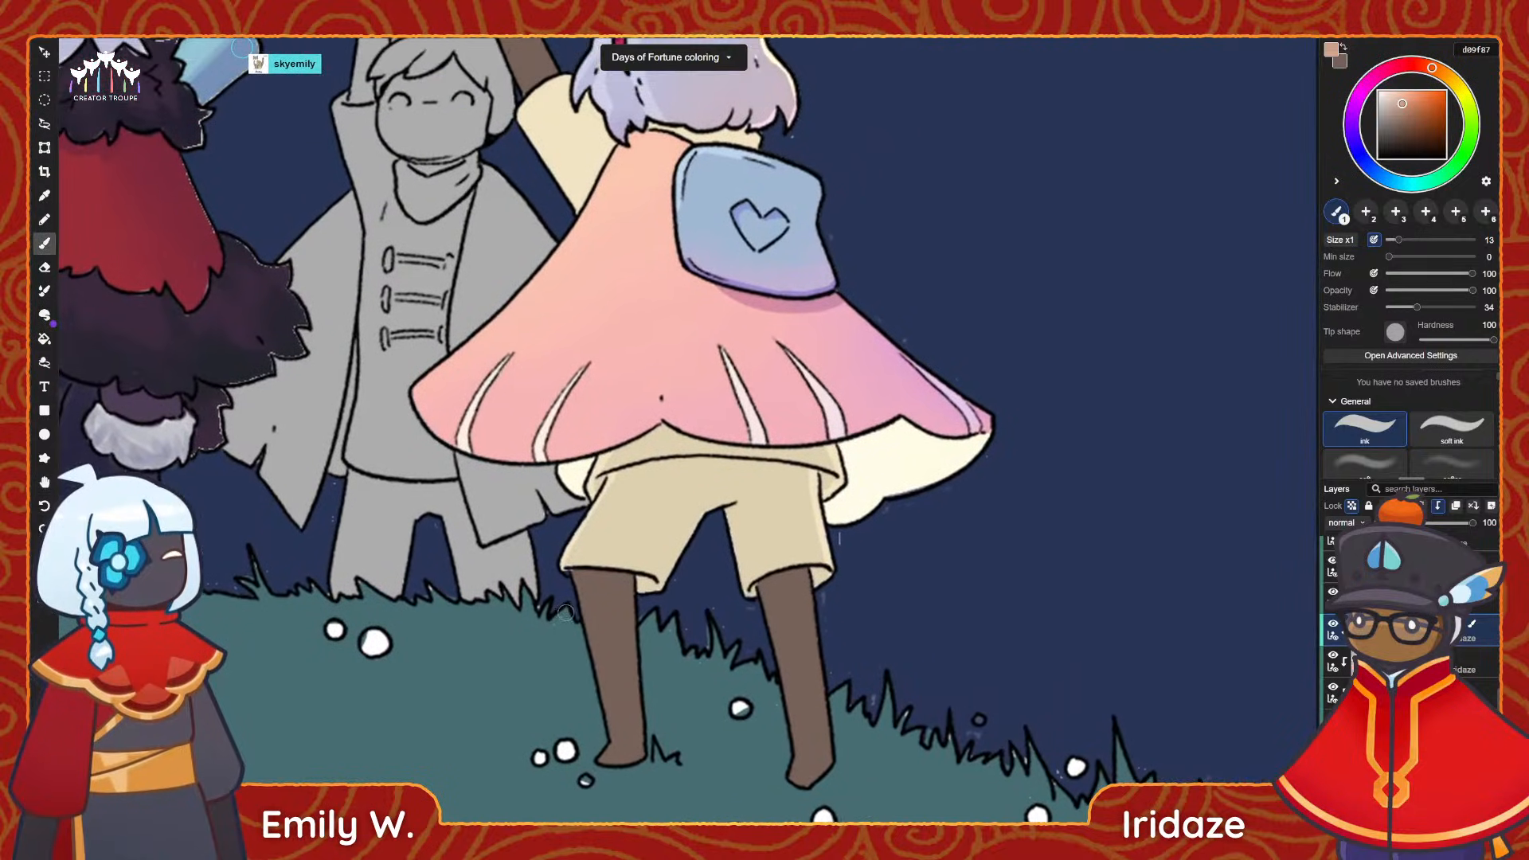
{"action": "left_click", "coordinate": [773, 368], "text": "alt"}
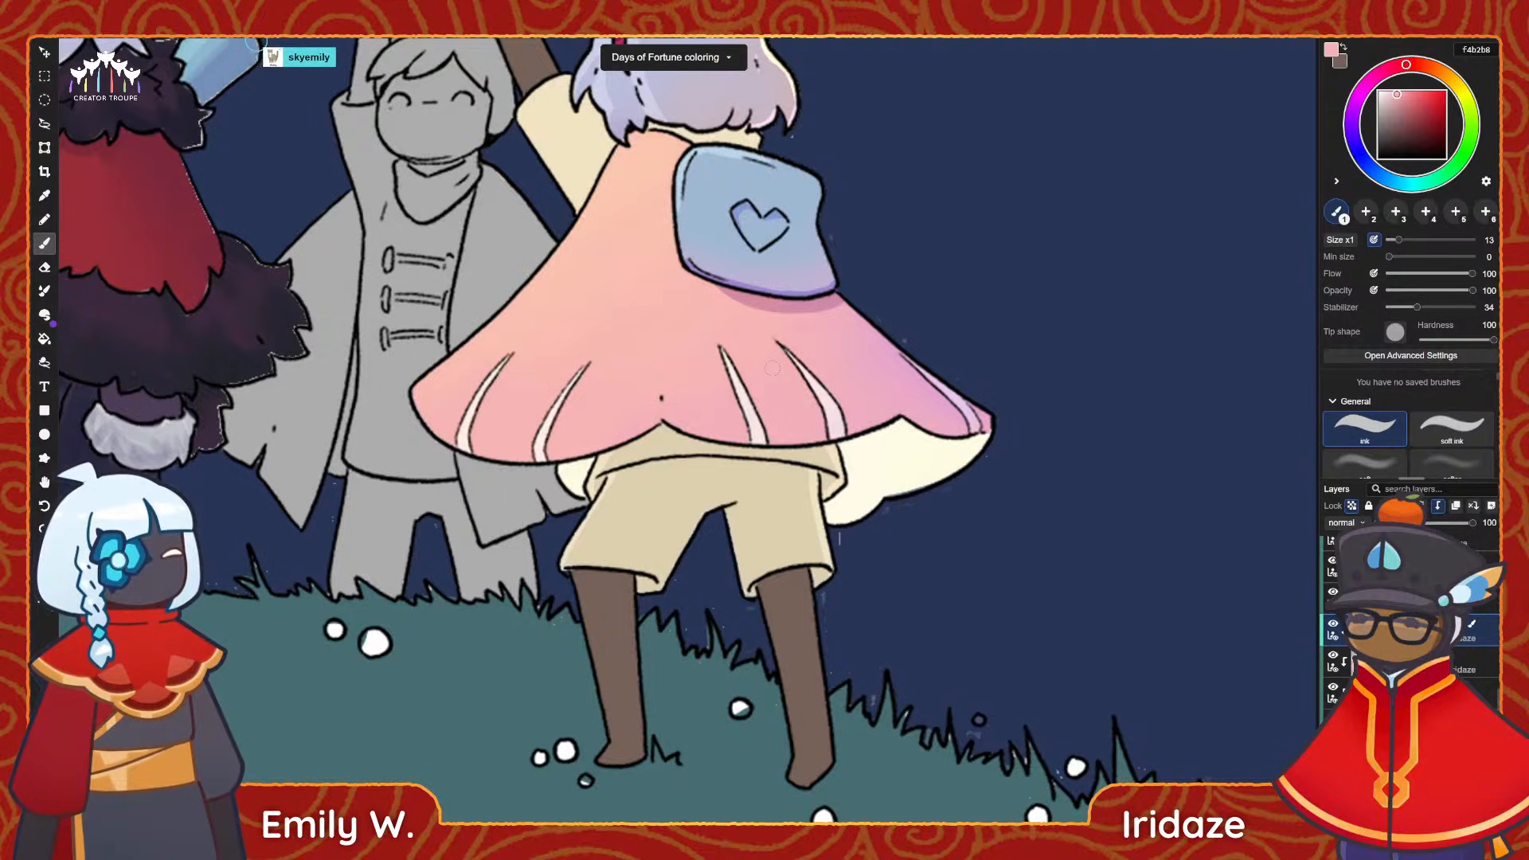
{"action": "scroll", "coordinate": [1333, 690], "scroll_direction": "down", "scroll_amount": 1}
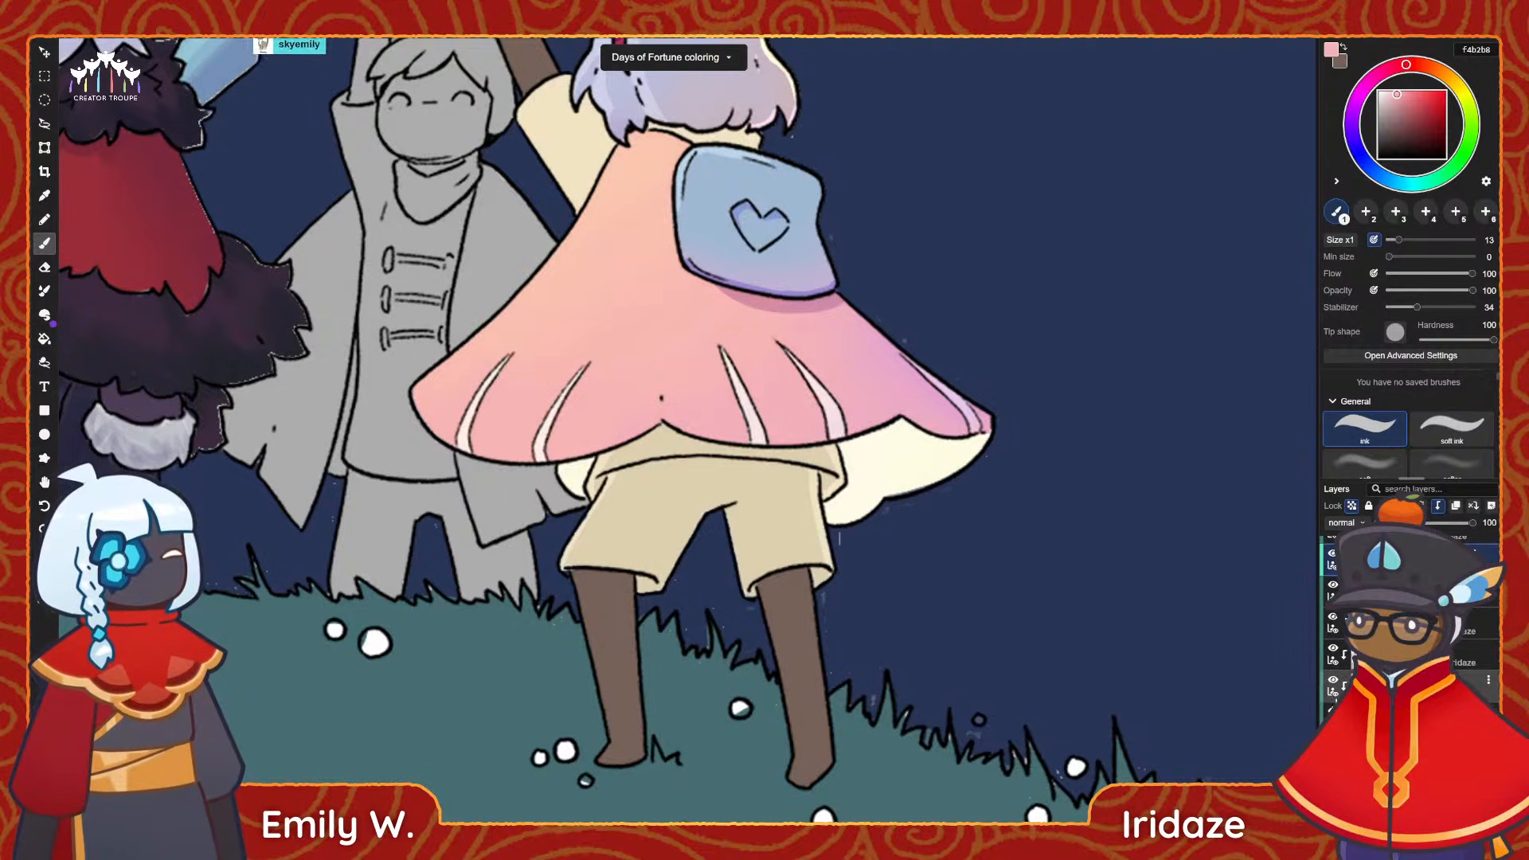
{"action": "left_click", "coordinate": [1344, 685]}
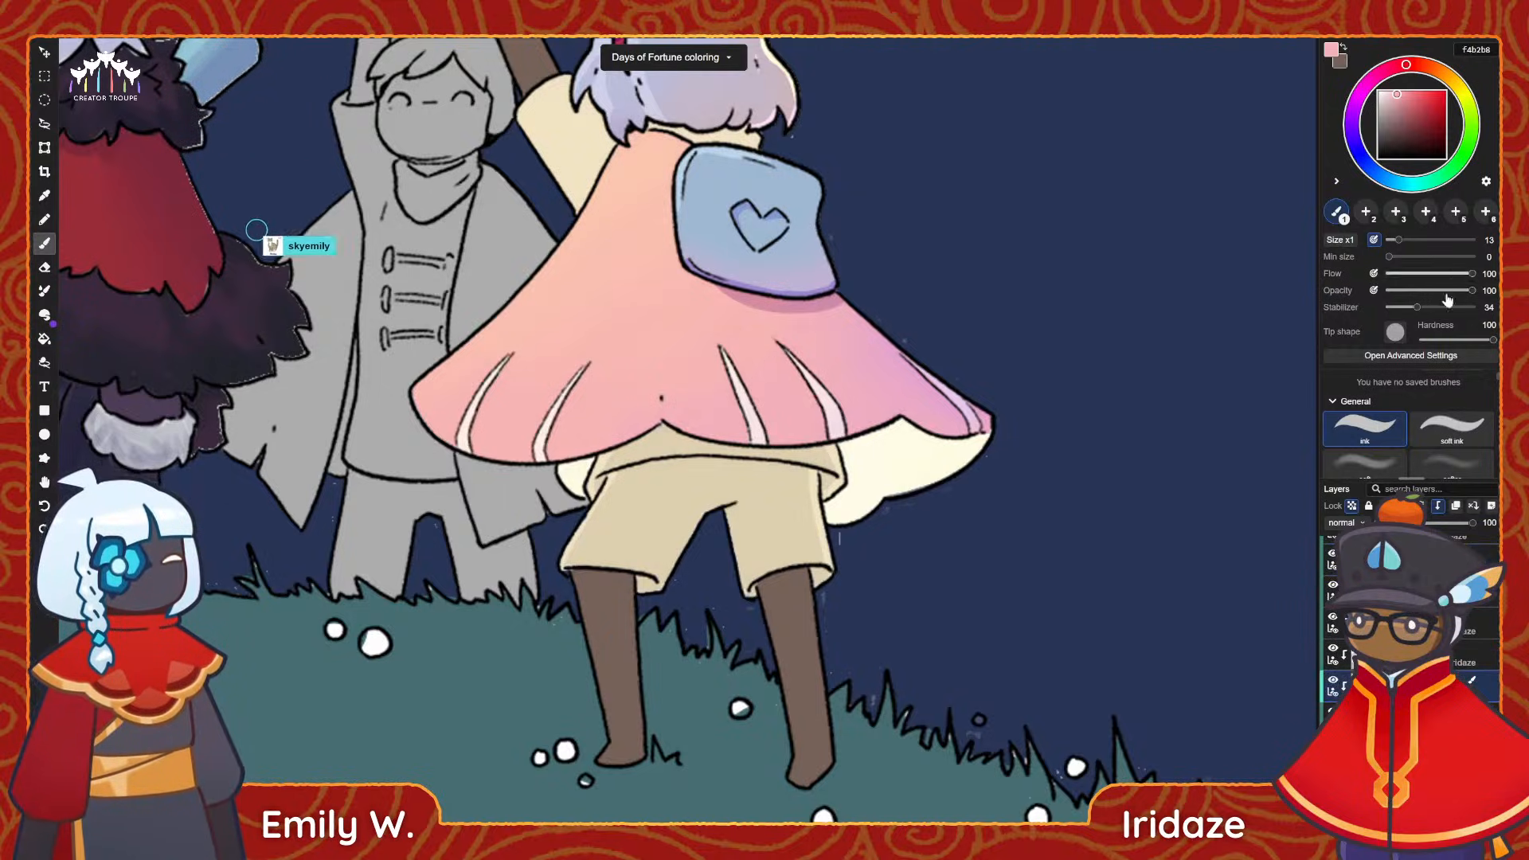
Glaze light peach ffdfd8 softly over the top of the shorts with the soft brush at size 49.
{"action": "left_click", "coordinate": [1376, 460]}
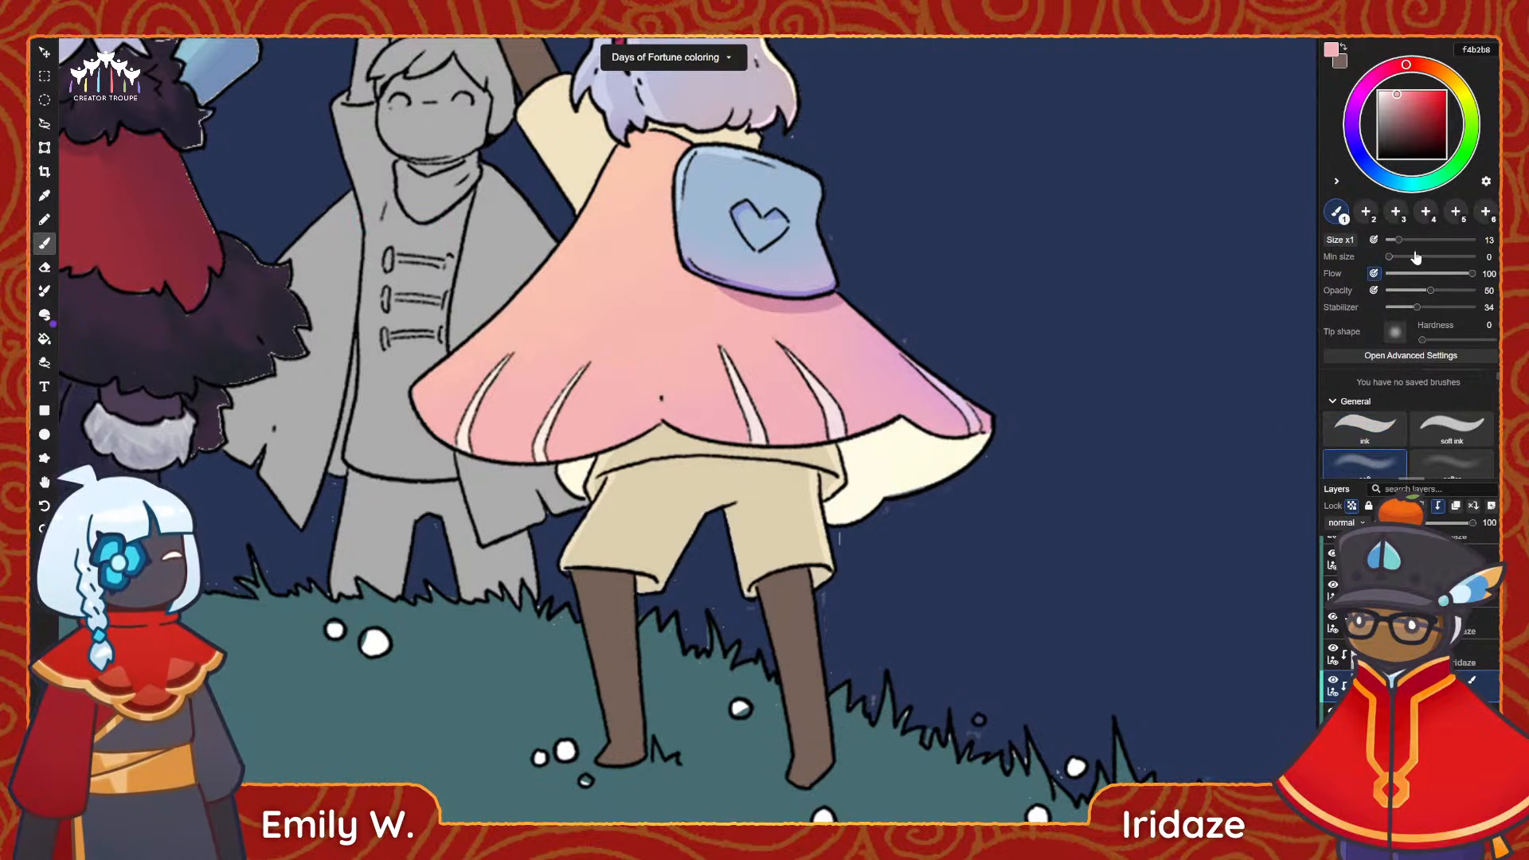
{"action": "left_click_drag", "start_coordinate": [1398, 240], "coordinate": [1429, 240]}
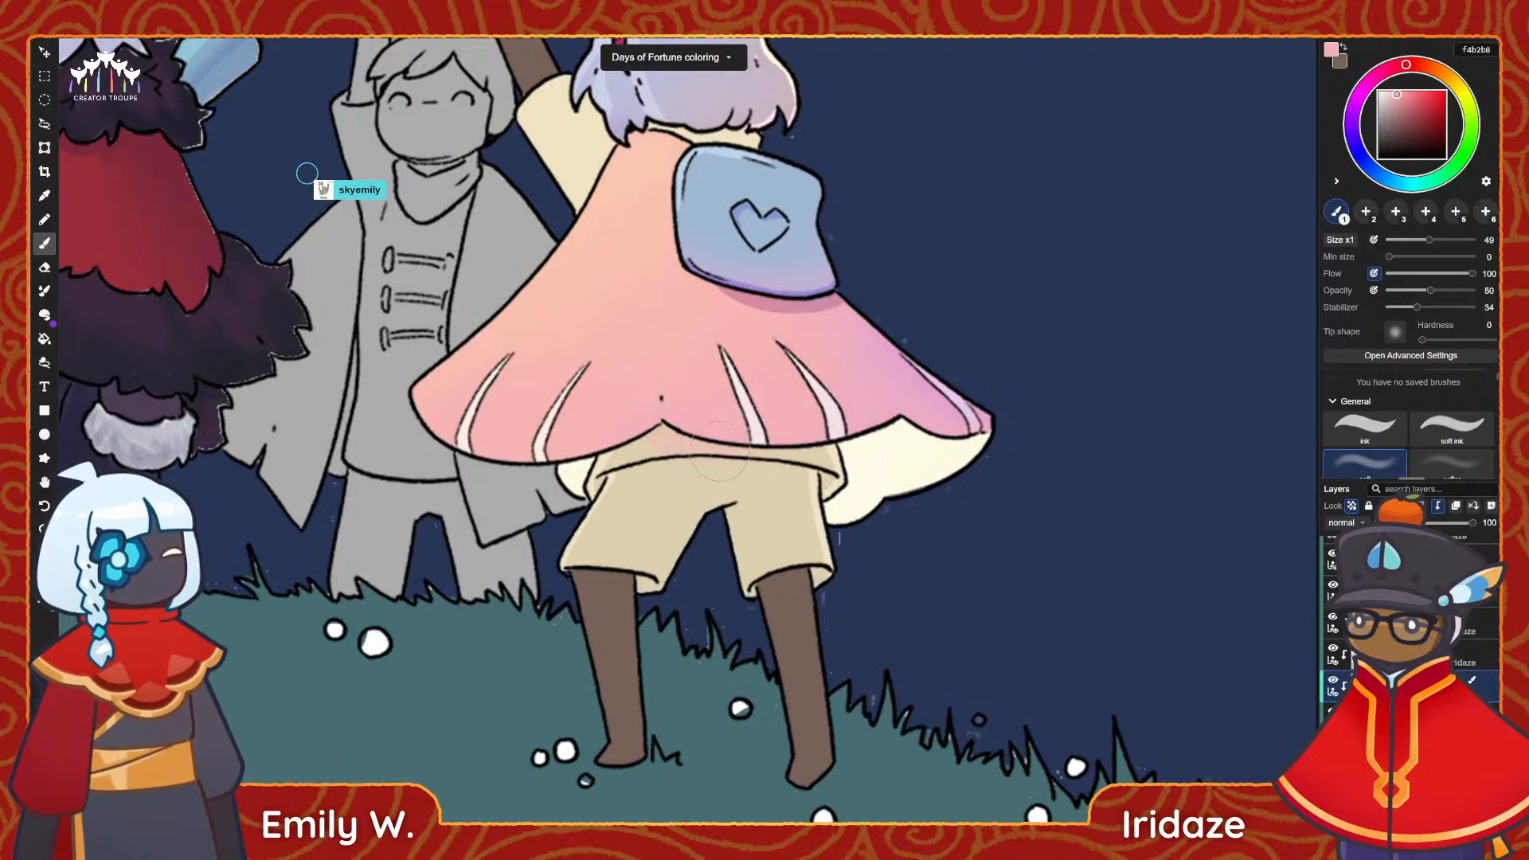
{"action": "left_click", "coordinate": [1425, 66]}
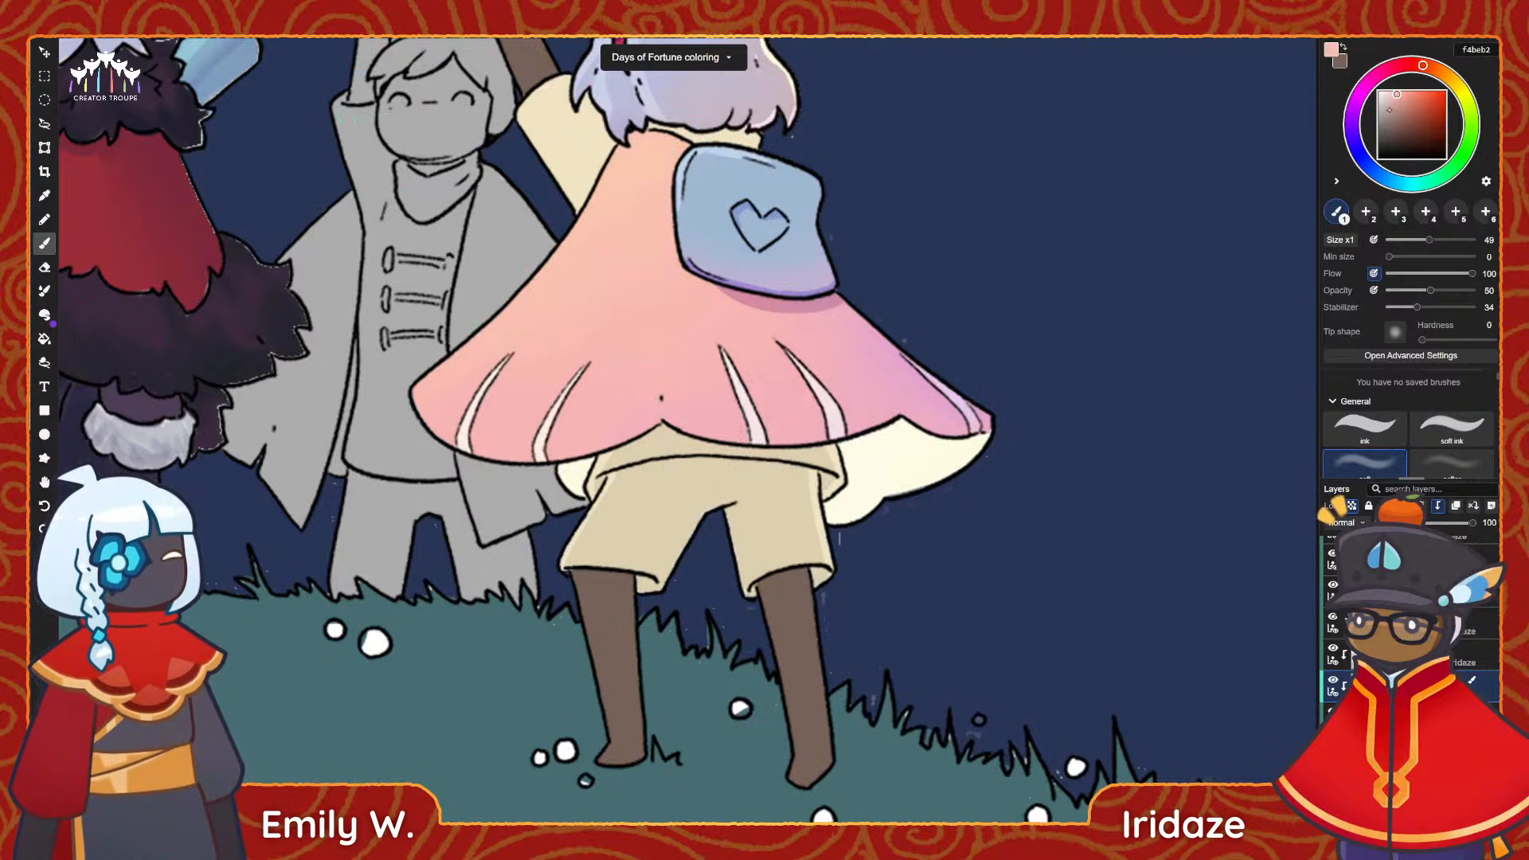
{"action": "left_click", "coordinate": [1388, 91]}
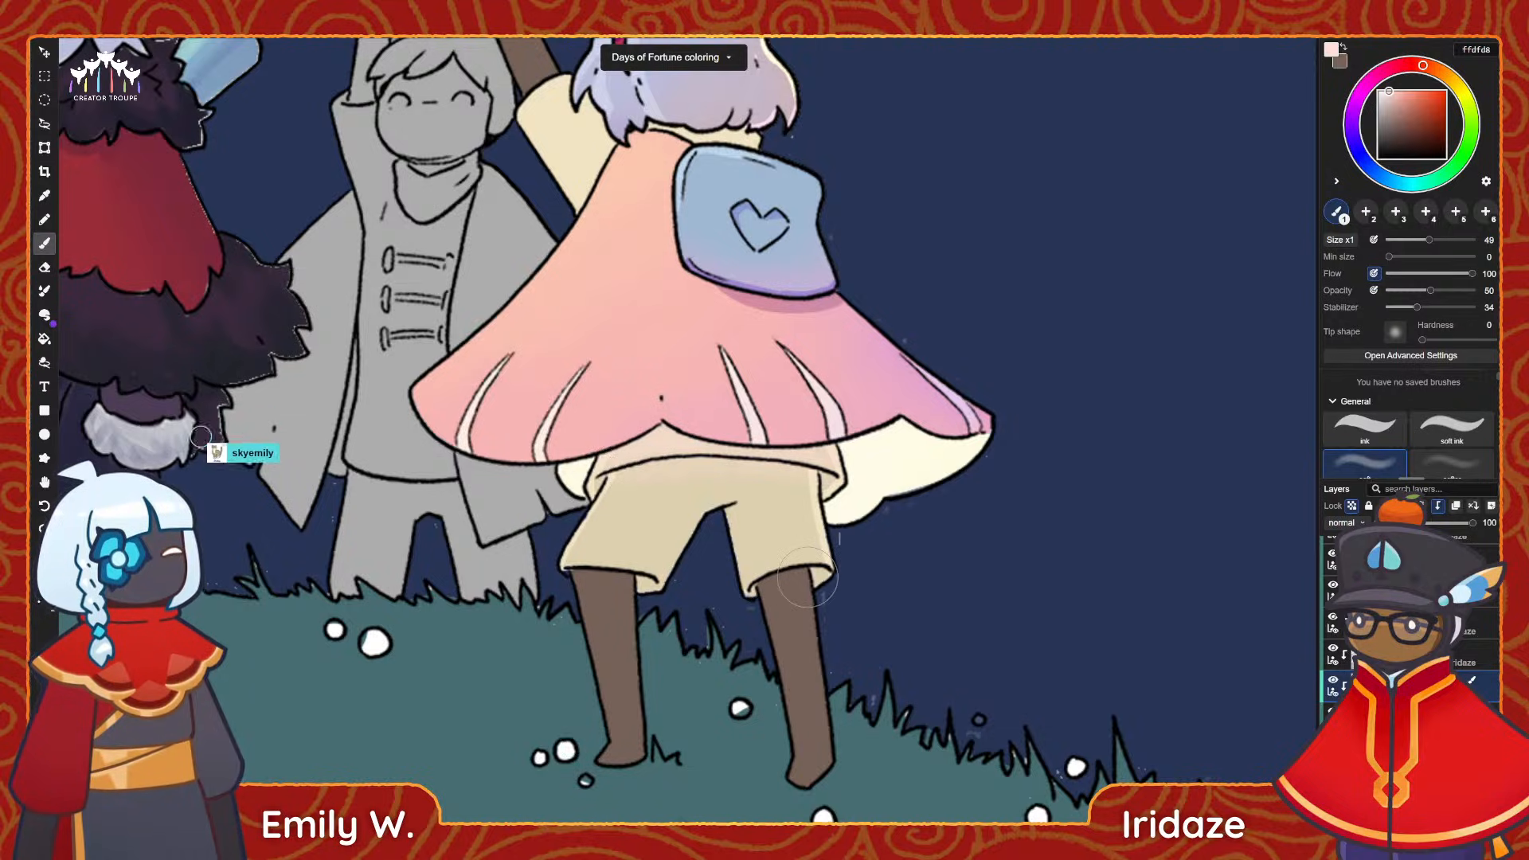
Paint orange ffb592 rim light along the inner edges of the shorts' legs with the ink brush at size 18.
{"action": "left_click", "coordinate": [1406, 92]}
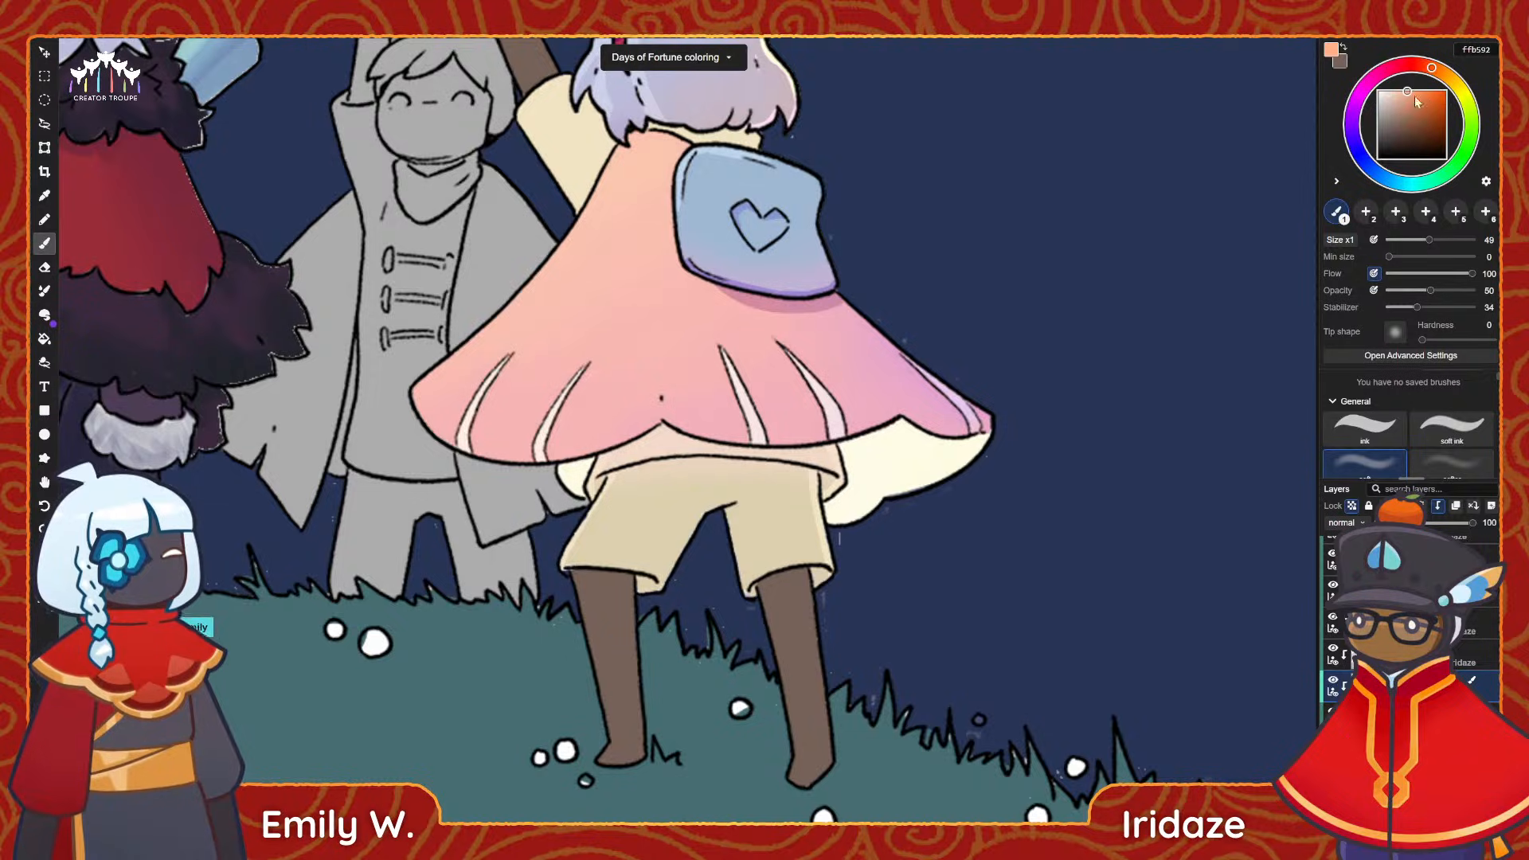
{"action": "left_click", "coordinate": [1363, 430]}
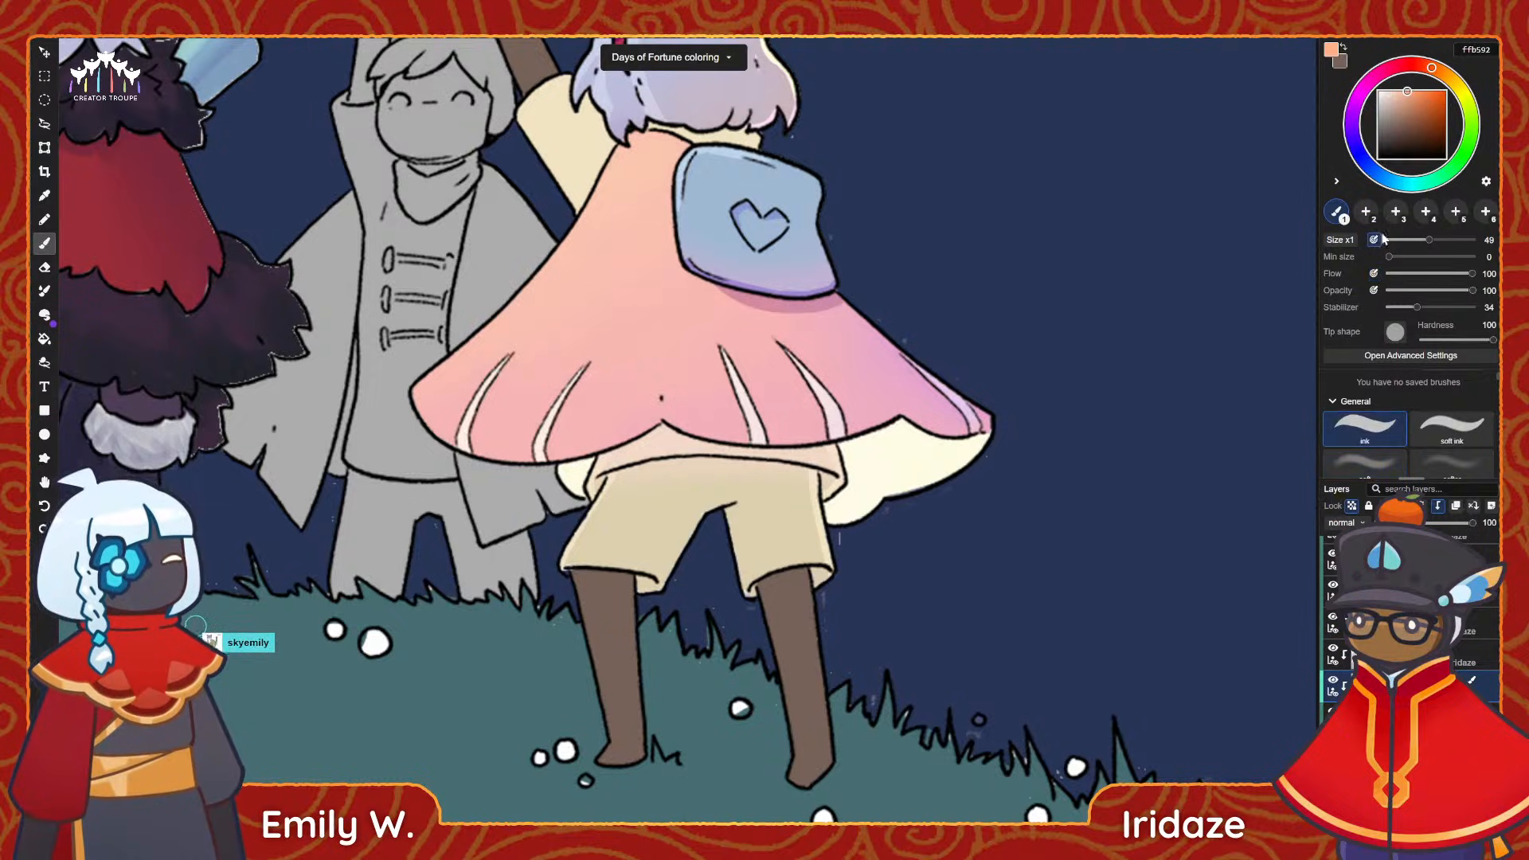
{"action": "left_click_drag", "start_coordinate": [1404, 242], "coordinate": [1402, 242]}
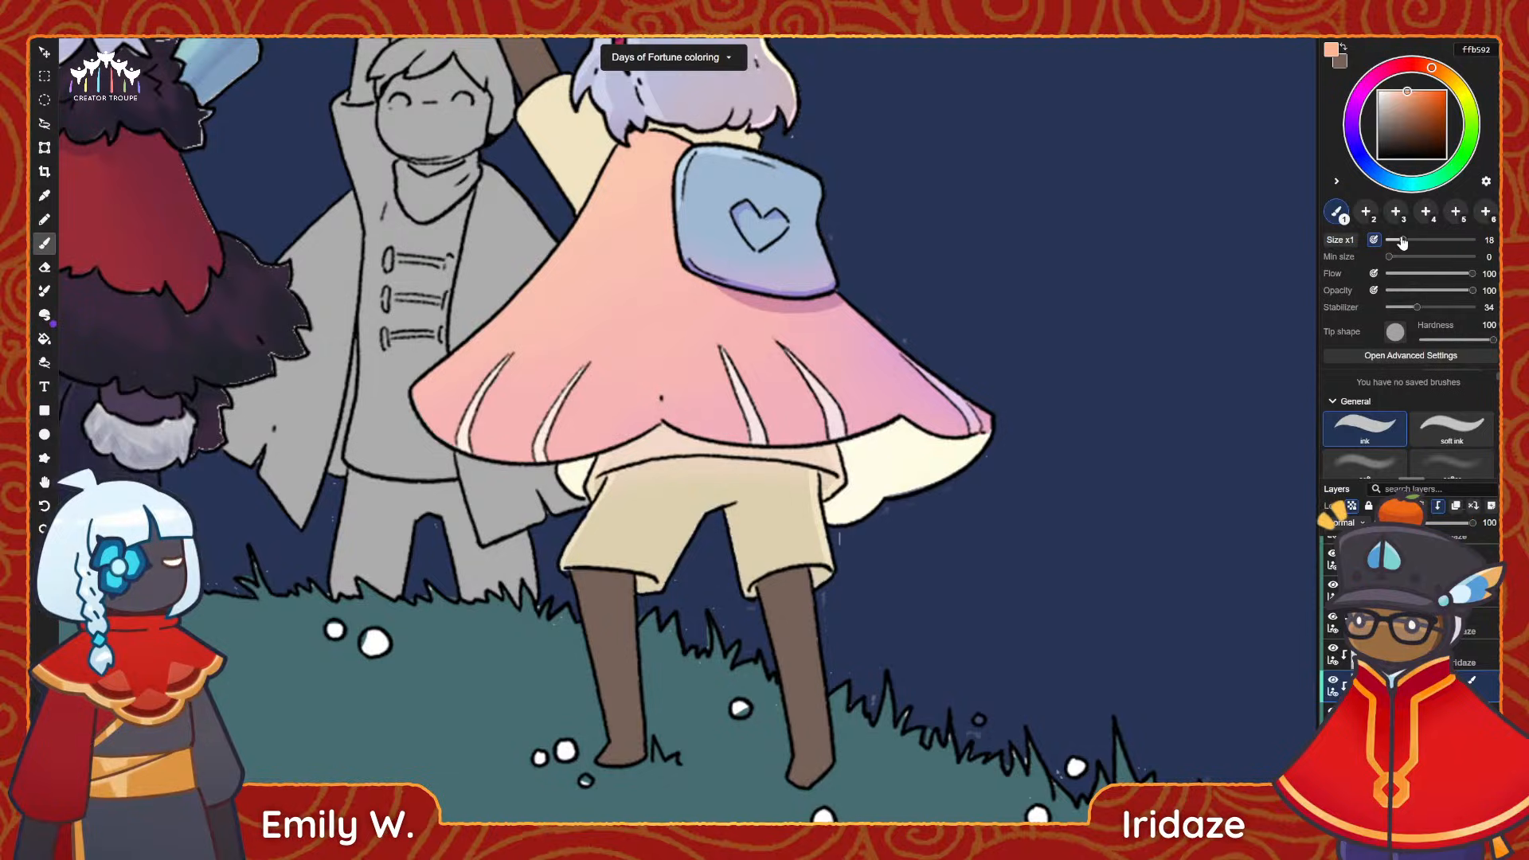
{"action": "left_click_drag", "start_coordinate": [705, 526], "coordinate": [651, 587]}
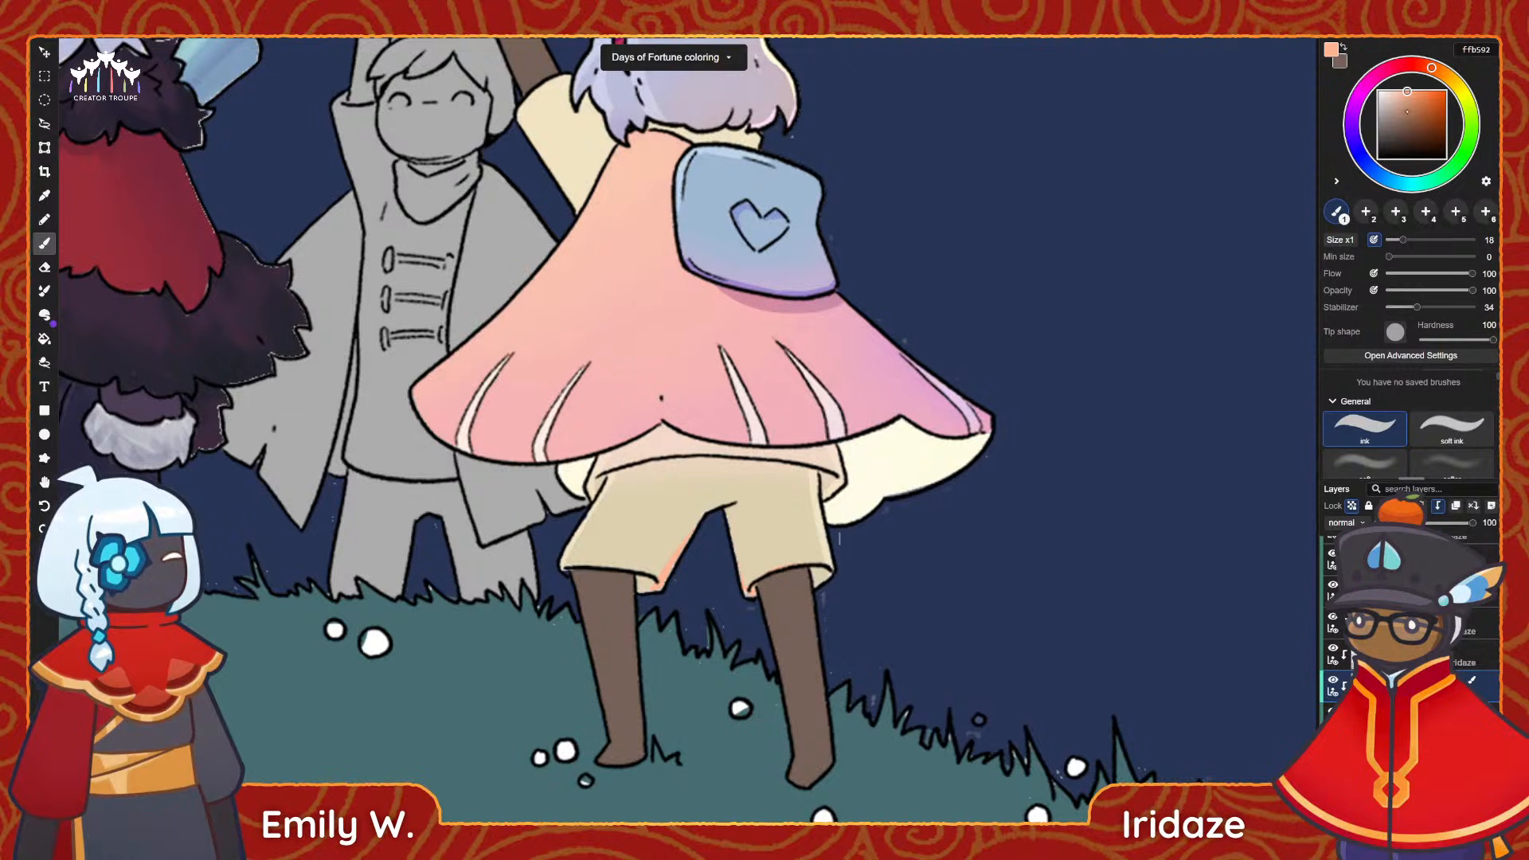
Line the hems of the shorts with warm yellow ffd792, then set the painting colour to beige d3c2a4.
{"action": "left_click", "coordinate": [1448, 77]}
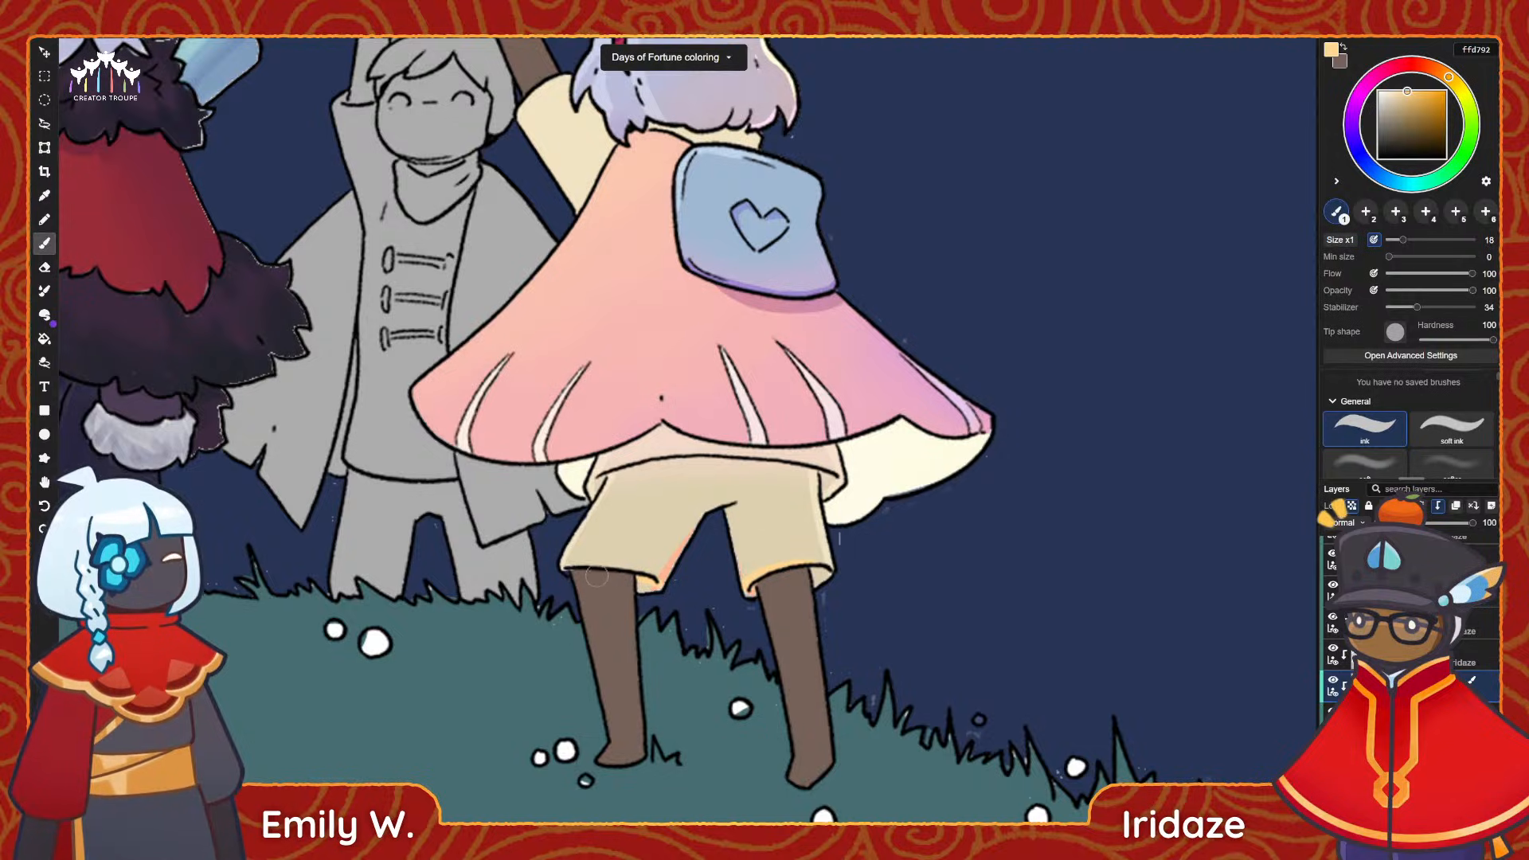
{"action": "left_click_drag", "start_coordinate": [593, 565], "coordinate": [664, 581]}
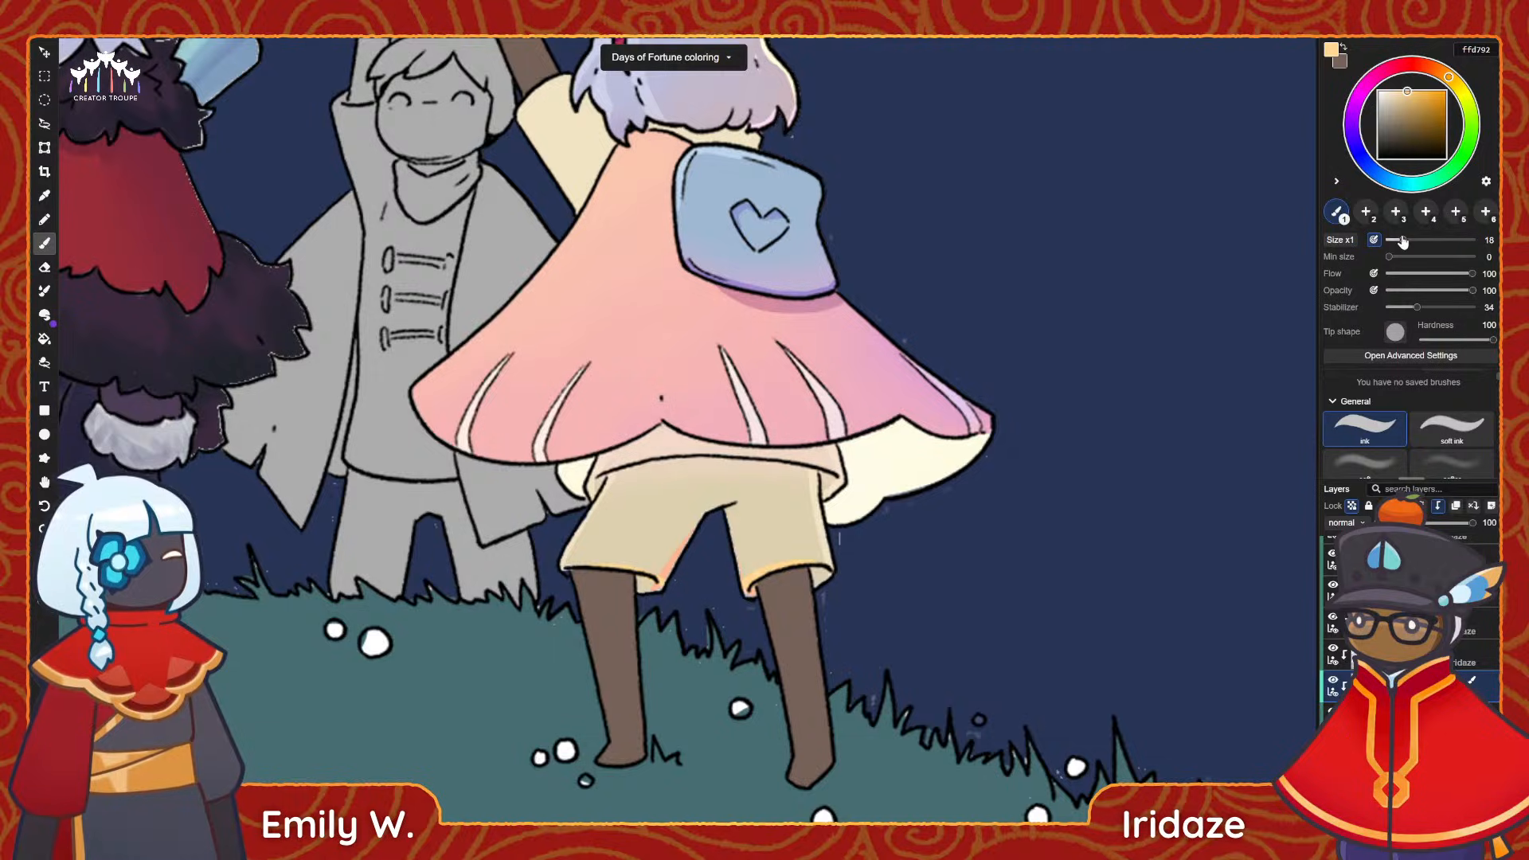
{"action": "left_click", "coordinate": [1393, 105]}
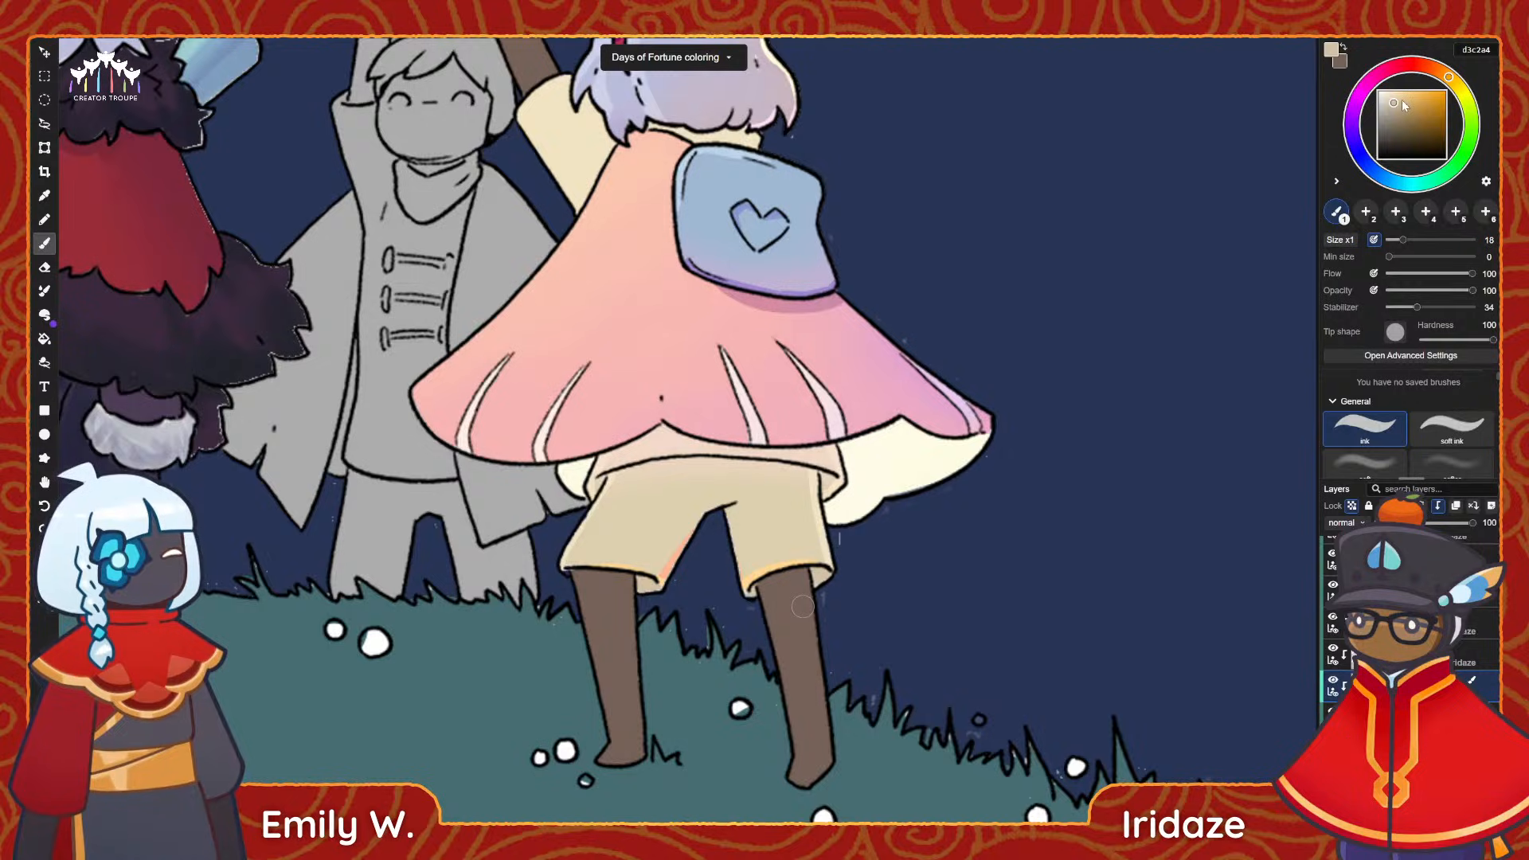
Sample the cape's pink and shift it to pale lilac f8cfff as the painting colour.
{"action": "middle_click_drag", "start_coordinate": [775, 332], "coordinate": [688, 446]}
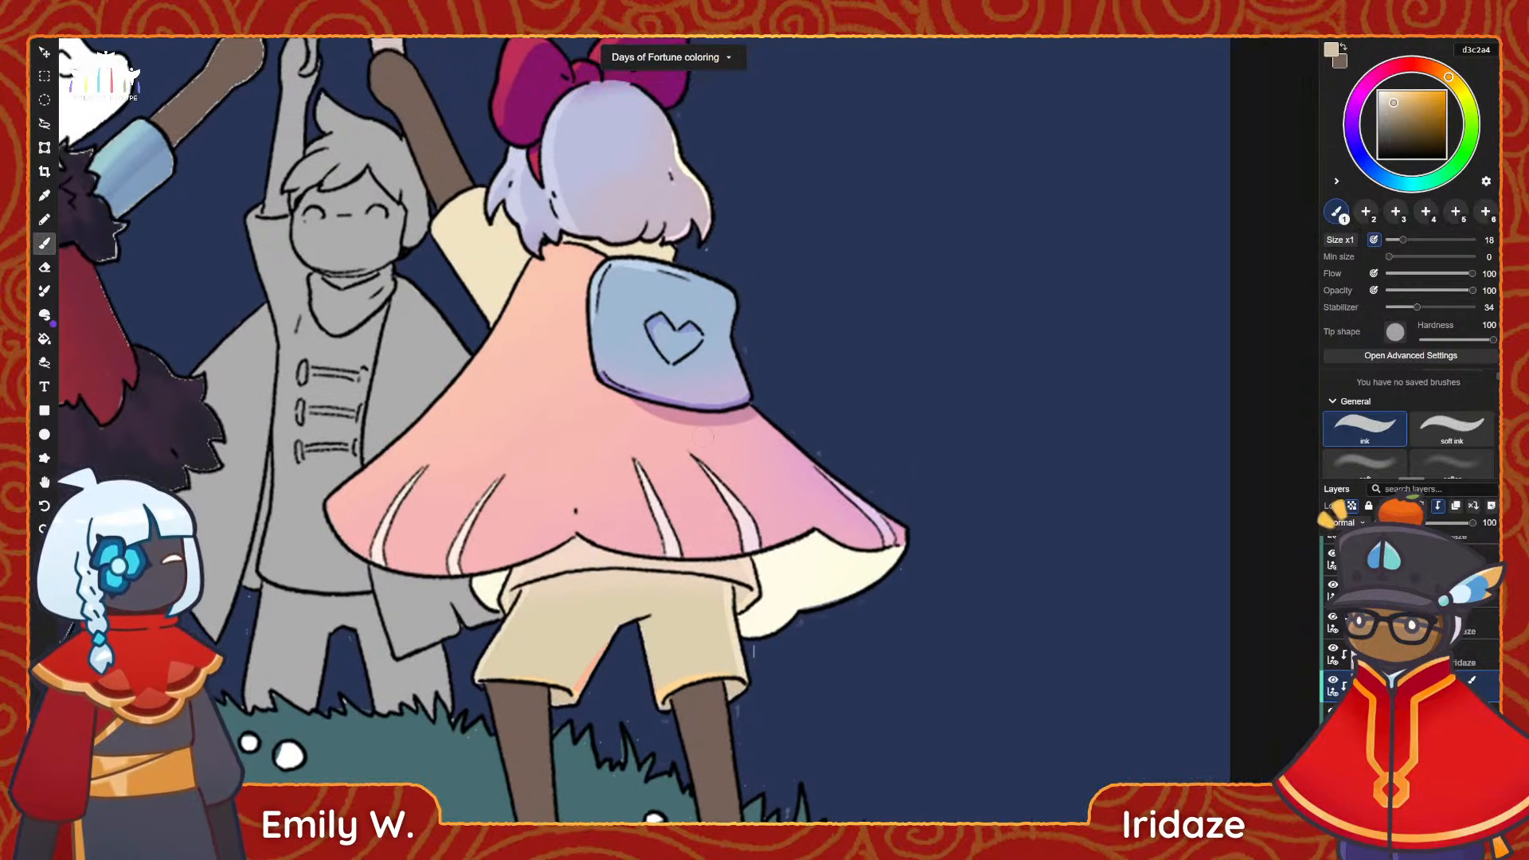
{"action": "scroll", "coordinate": [689, 446], "scroll_direction": "down", "scroll_amount": 1}
{"action": "left_click", "coordinate": [780, 451], "text": "alt"}
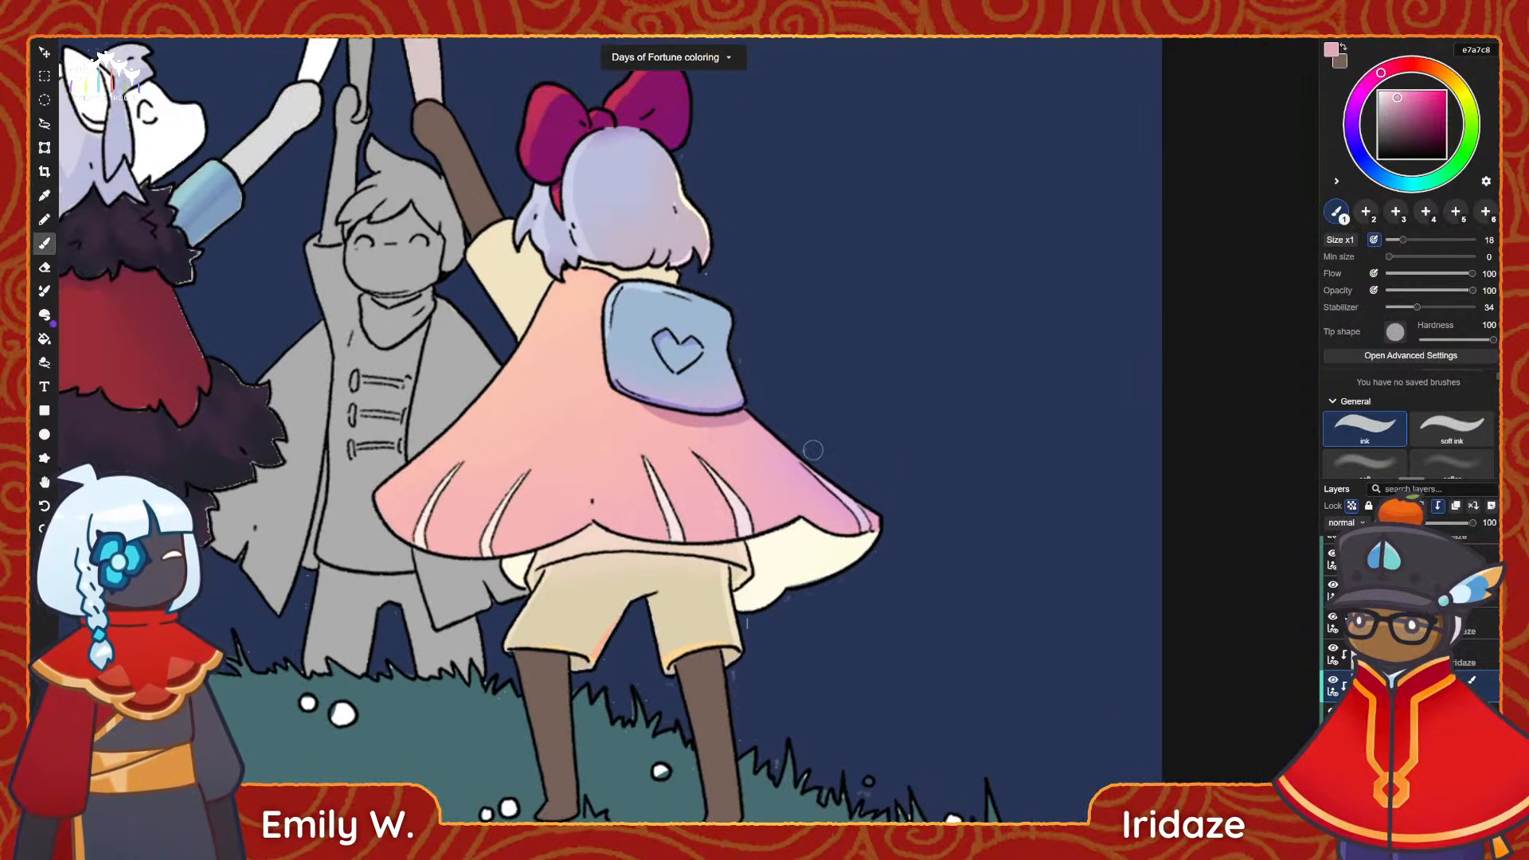
{"action": "scroll", "coordinate": [814, 451], "scroll_direction": "up", "scroll_amount": 2}
{"action": "left_click", "coordinate": [1357, 103]}
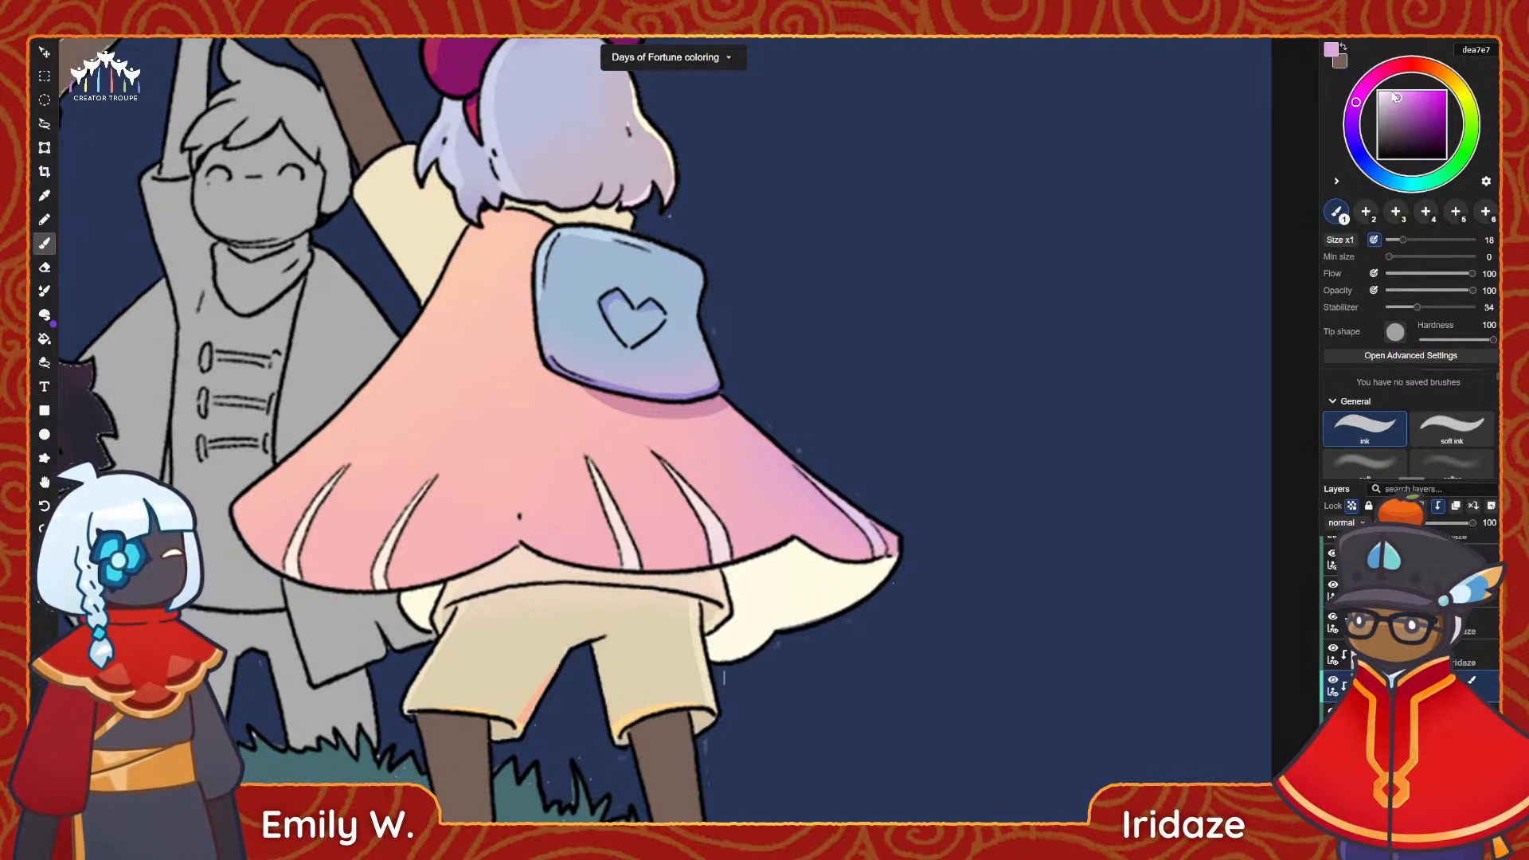
{"action": "left_click", "coordinate": [1390, 96]}
{"action": "left_click_drag", "start_coordinate": [1389, 95], "coordinate": [1392, 93]}
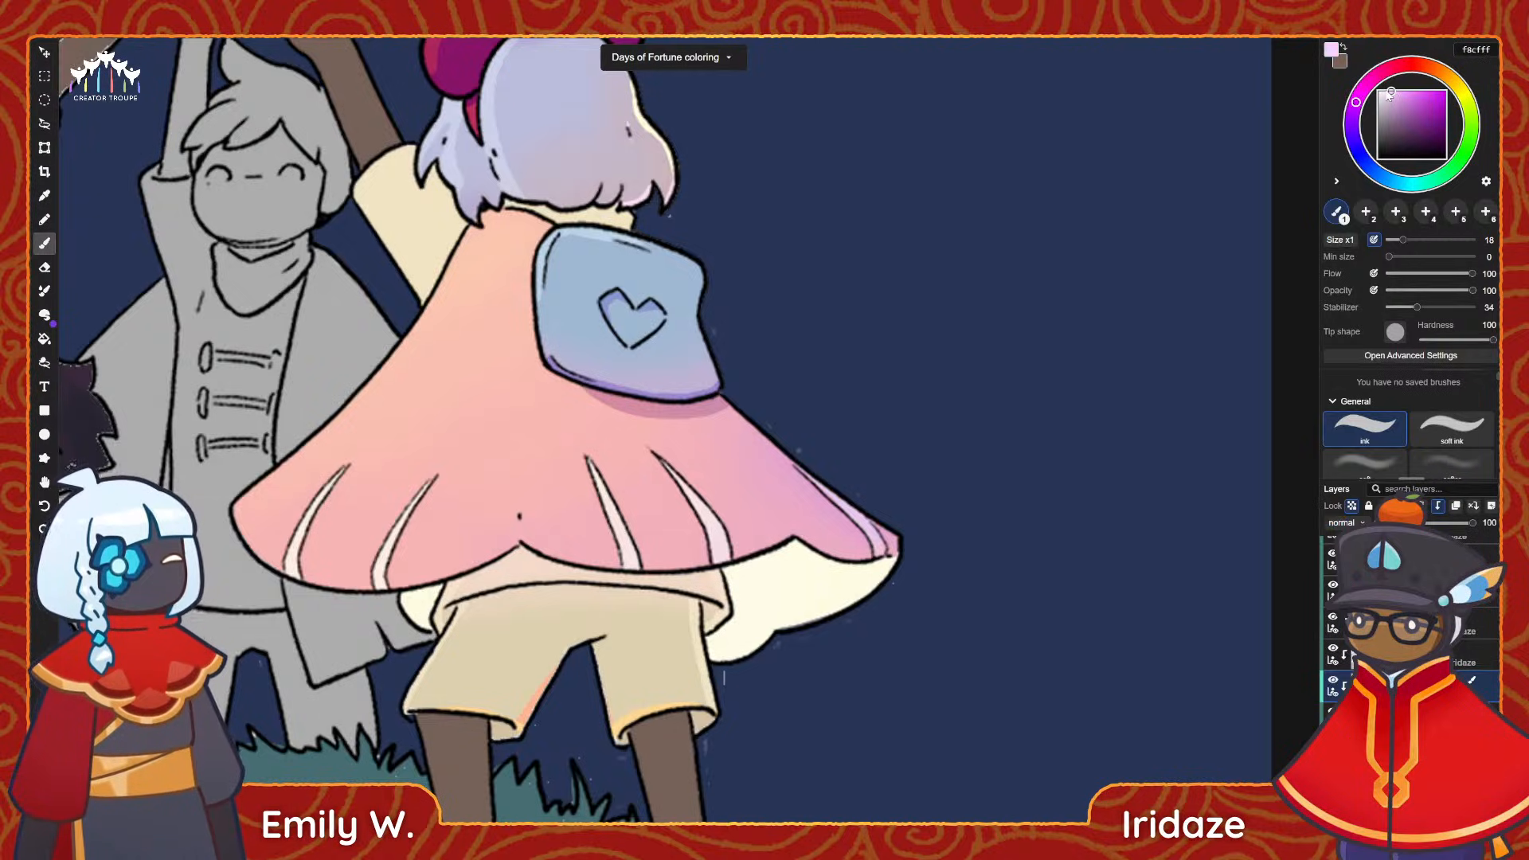
Paint f8cfff rim light along the cape's right edge, from below the bag to the outer tip, with the ink brush at size 18.
{"action": "middle_click_drag", "start_coordinate": [787, 467], "coordinate": [673, 484]}
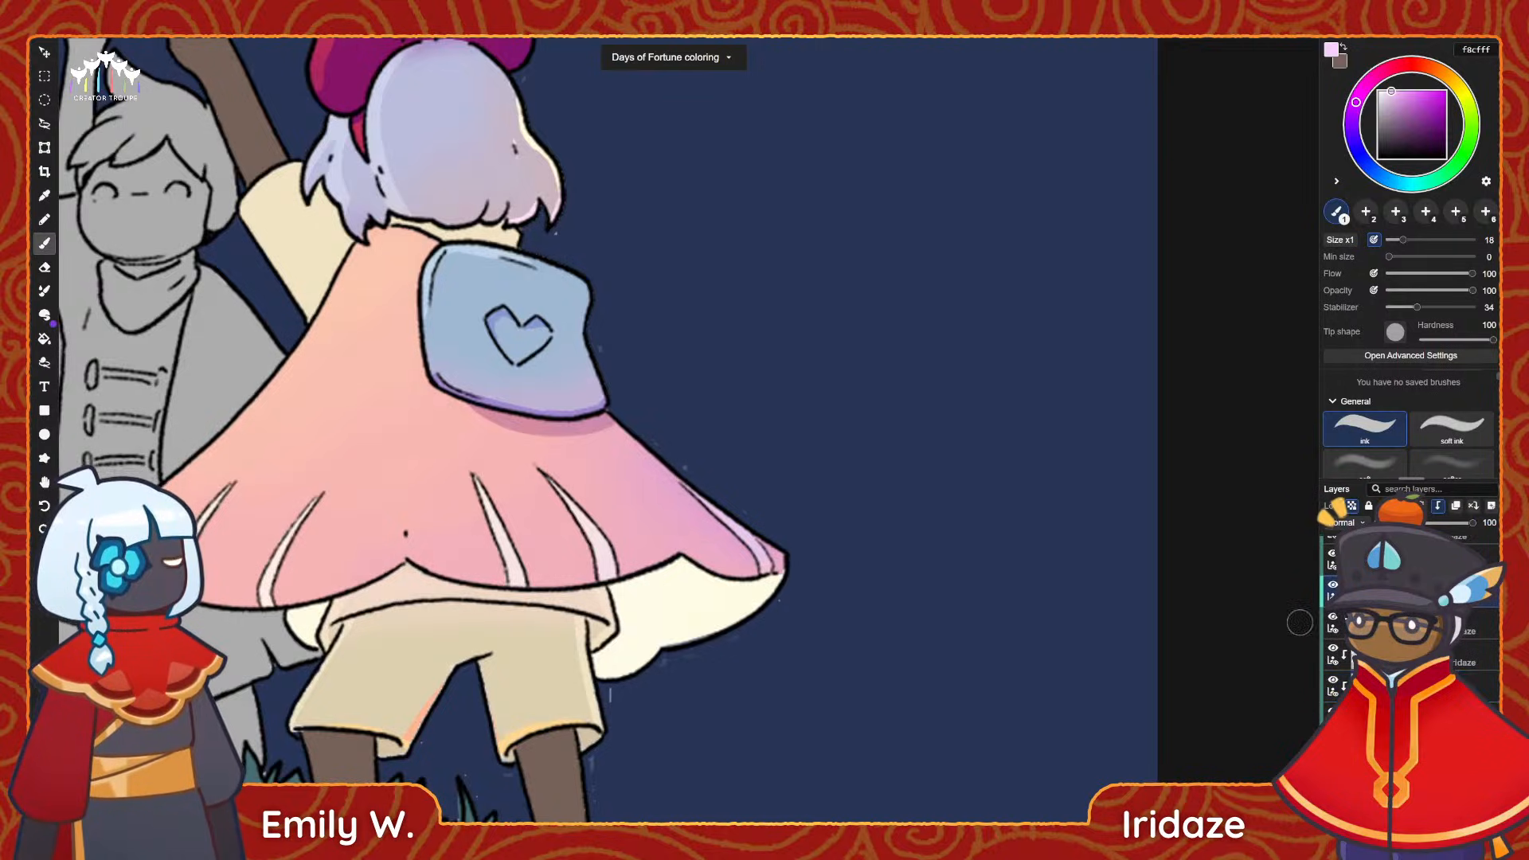
{"action": "left_click_drag", "start_coordinate": [662, 454], "coordinate": [785, 576]}
{"action": "key", "text": "ctrl+z"}
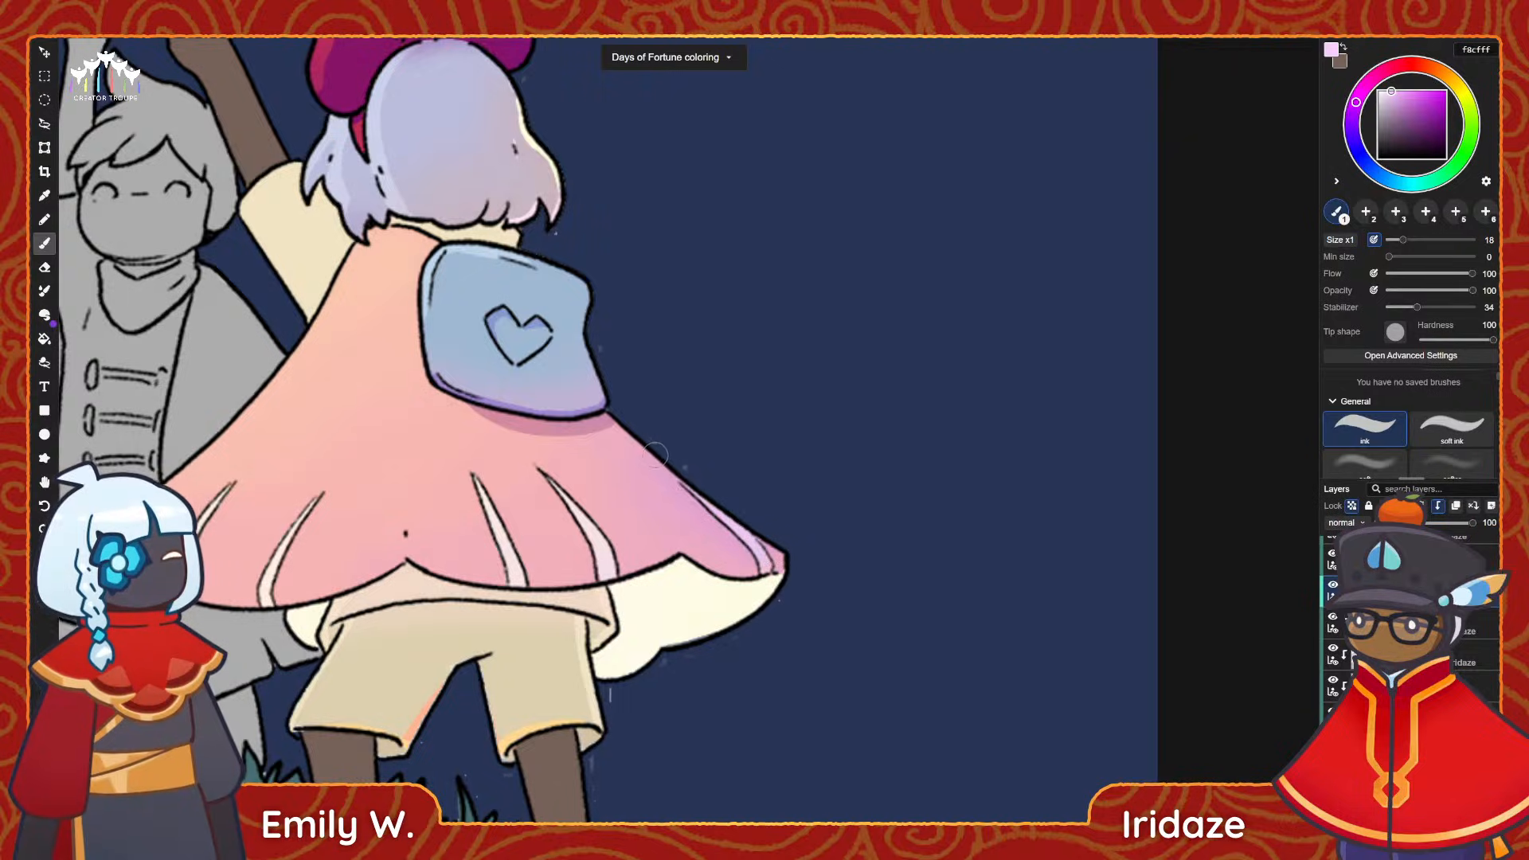
{"action": "left_click_drag", "start_coordinate": [622, 426], "coordinate": [799, 589]}
{"action": "key", "text": "ctrl+z"}
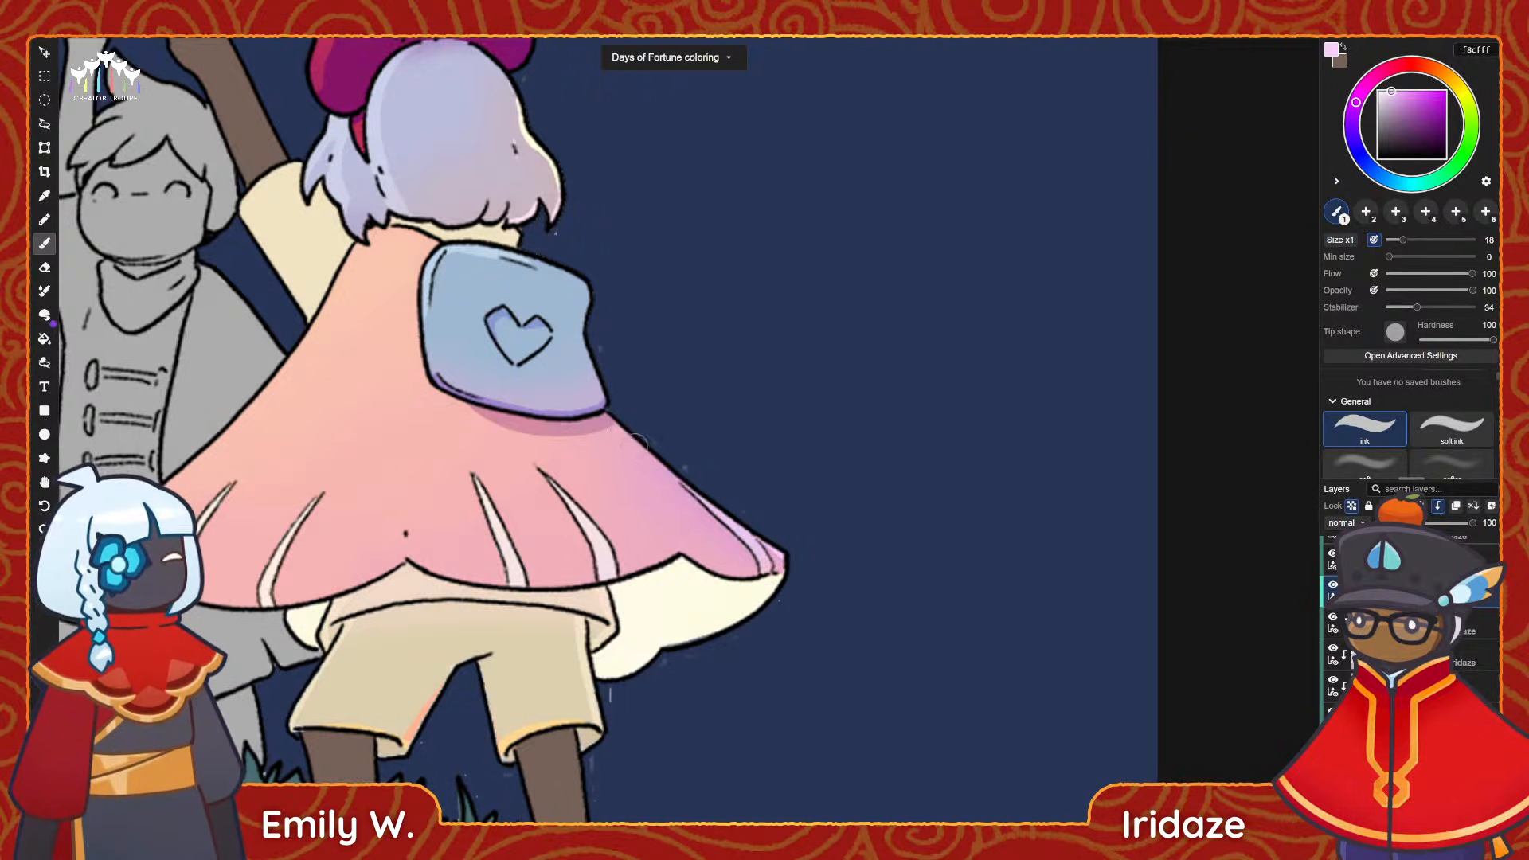
{"action": "left_click_drag", "start_coordinate": [621, 423], "coordinate": [794, 558]}
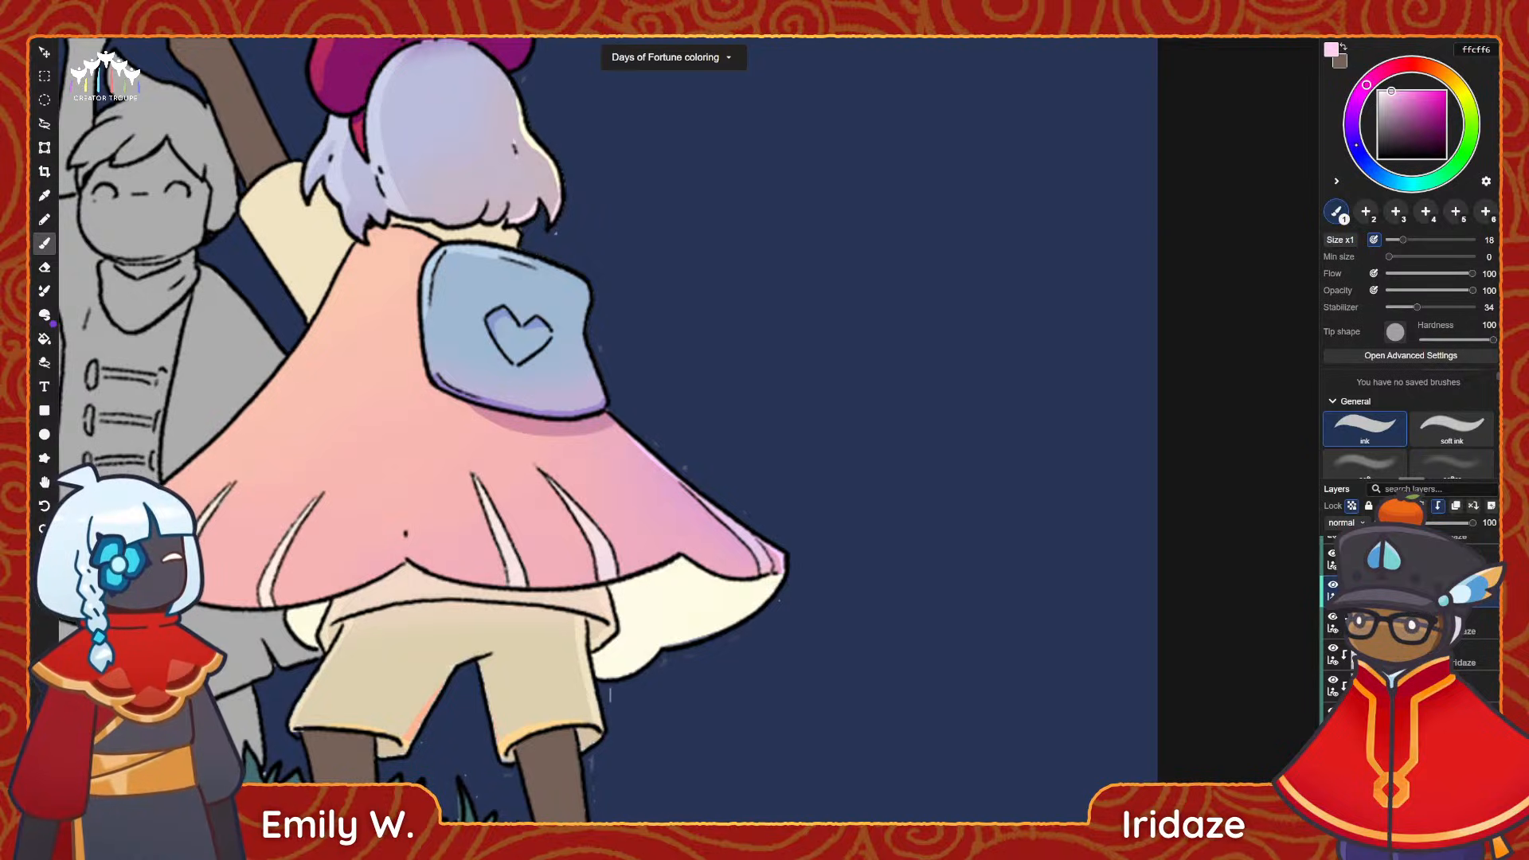
Set the painting colour to pale yellow fffccf and paint rim light down the upper left edge of the cape.
{"action": "left_click", "coordinate": [1400, 184]}
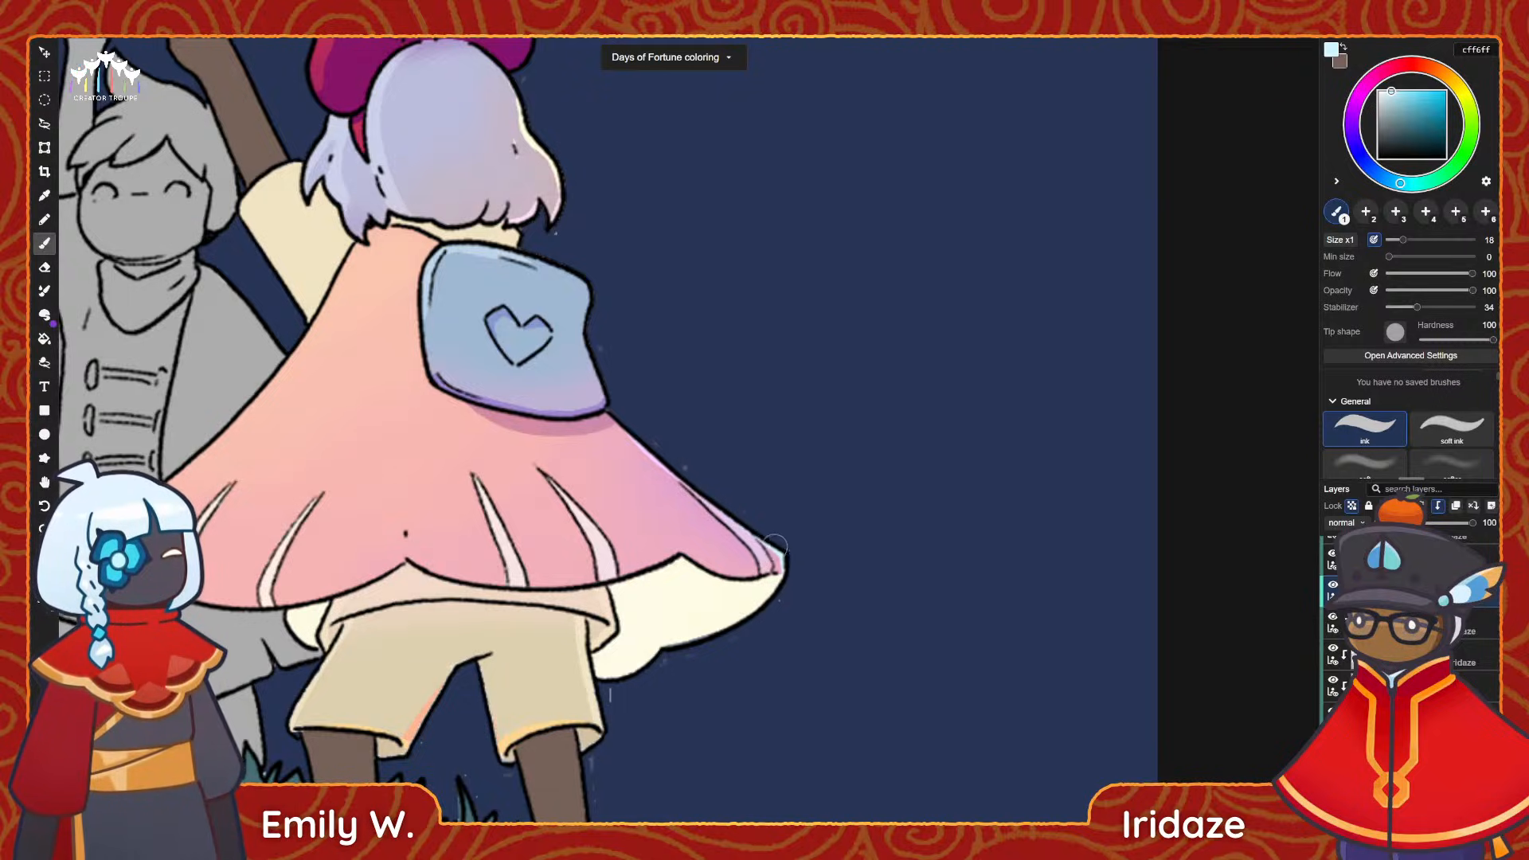
{"action": "left_click_drag", "start_coordinate": [604, 474], "coordinate": [791, 462]}
{"action": "left_click", "coordinate": [1461, 91]}
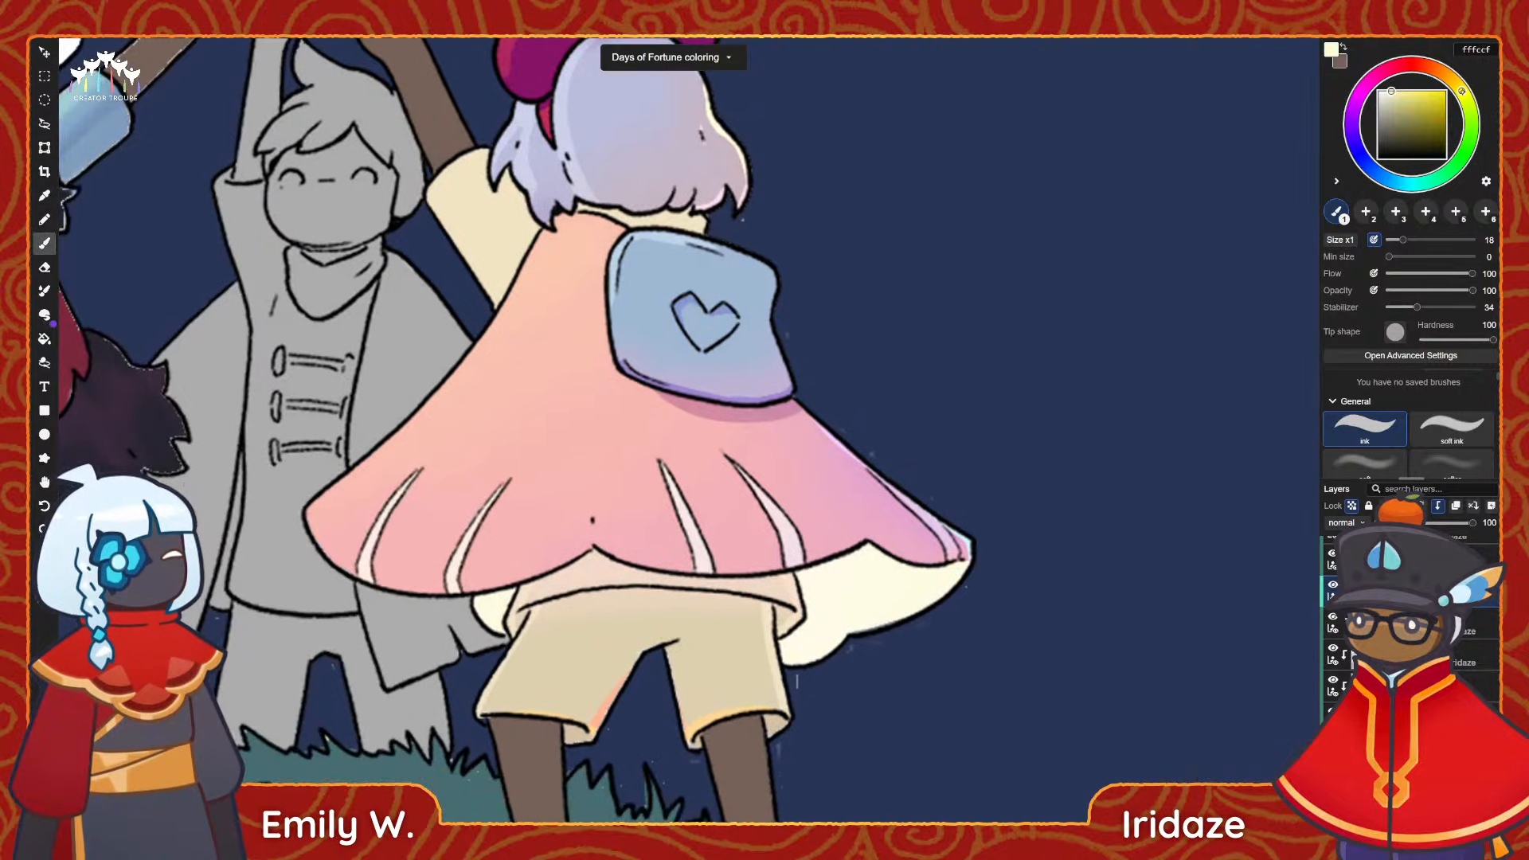
{"action": "left_click_drag", "start_coordinate": [484, 316], "coordinate": [510, 321]}
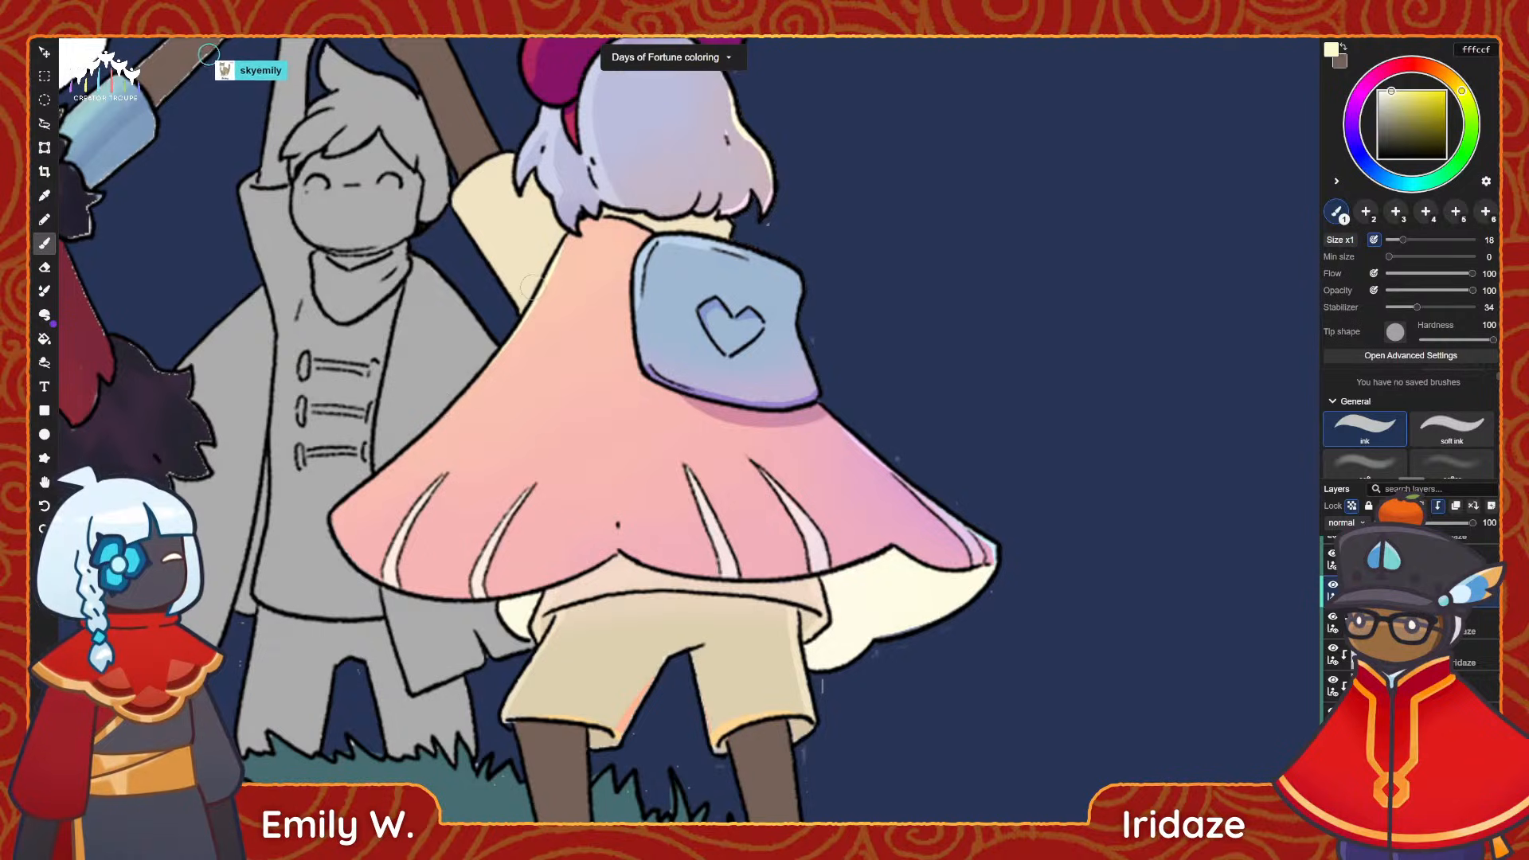
Highlight the outer right tip of the cape with bright cyan aaf9ff.
{"action": "mouse_move", "coordinate": [564, 332]}
{"action": "left_mouse_down"}
{"action": "mouse_move", "coordinate": [511, 415]}
{"action": "mouse_move", "coordinate": [365, 329]}
{"action": "left_mouse_up"}
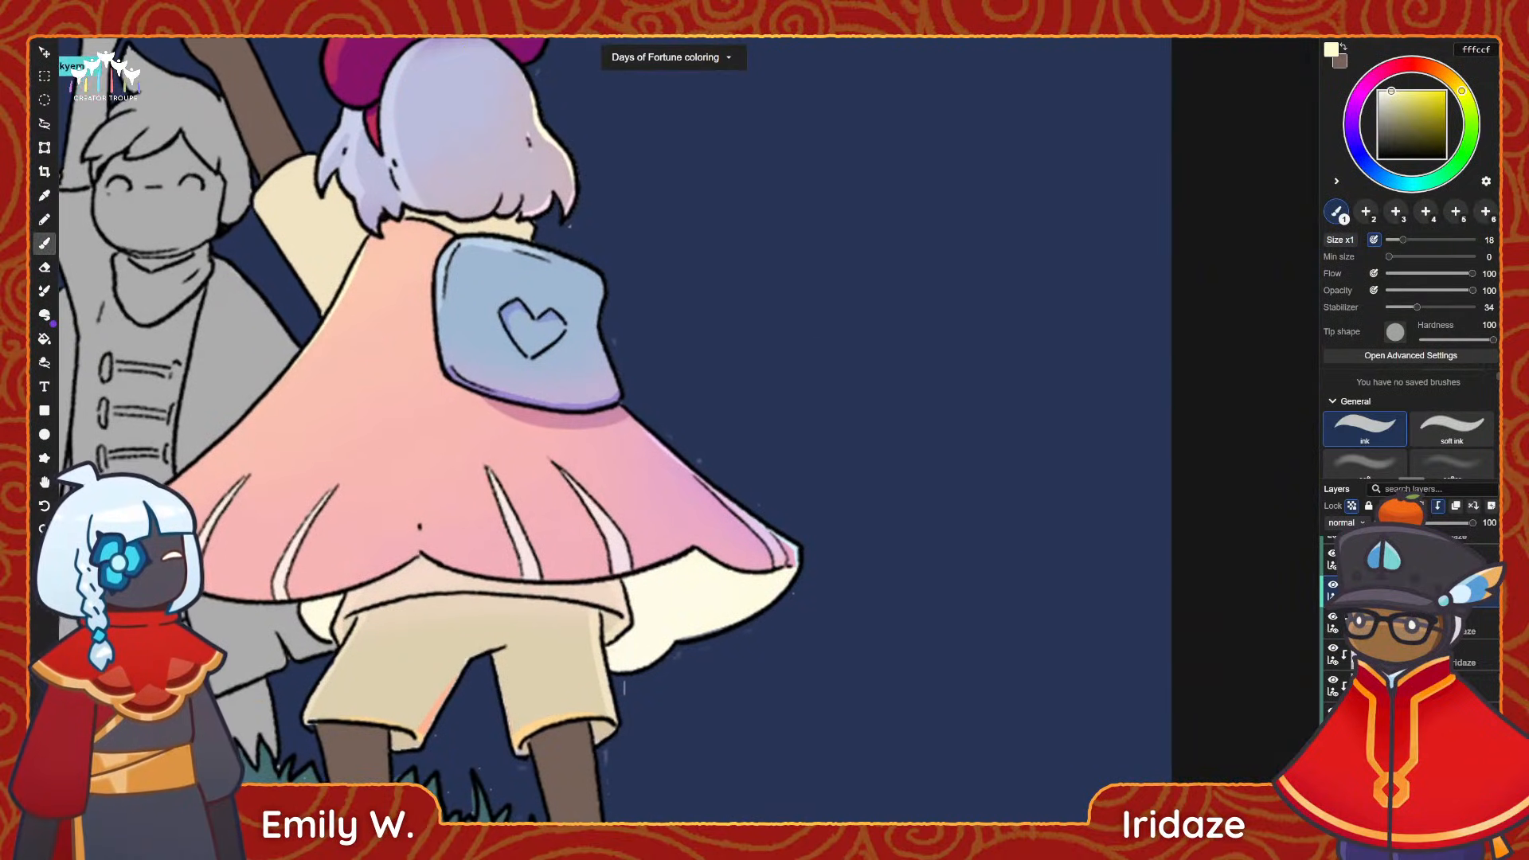
{"action": "left_click", "coordinate": [1406, 184]}
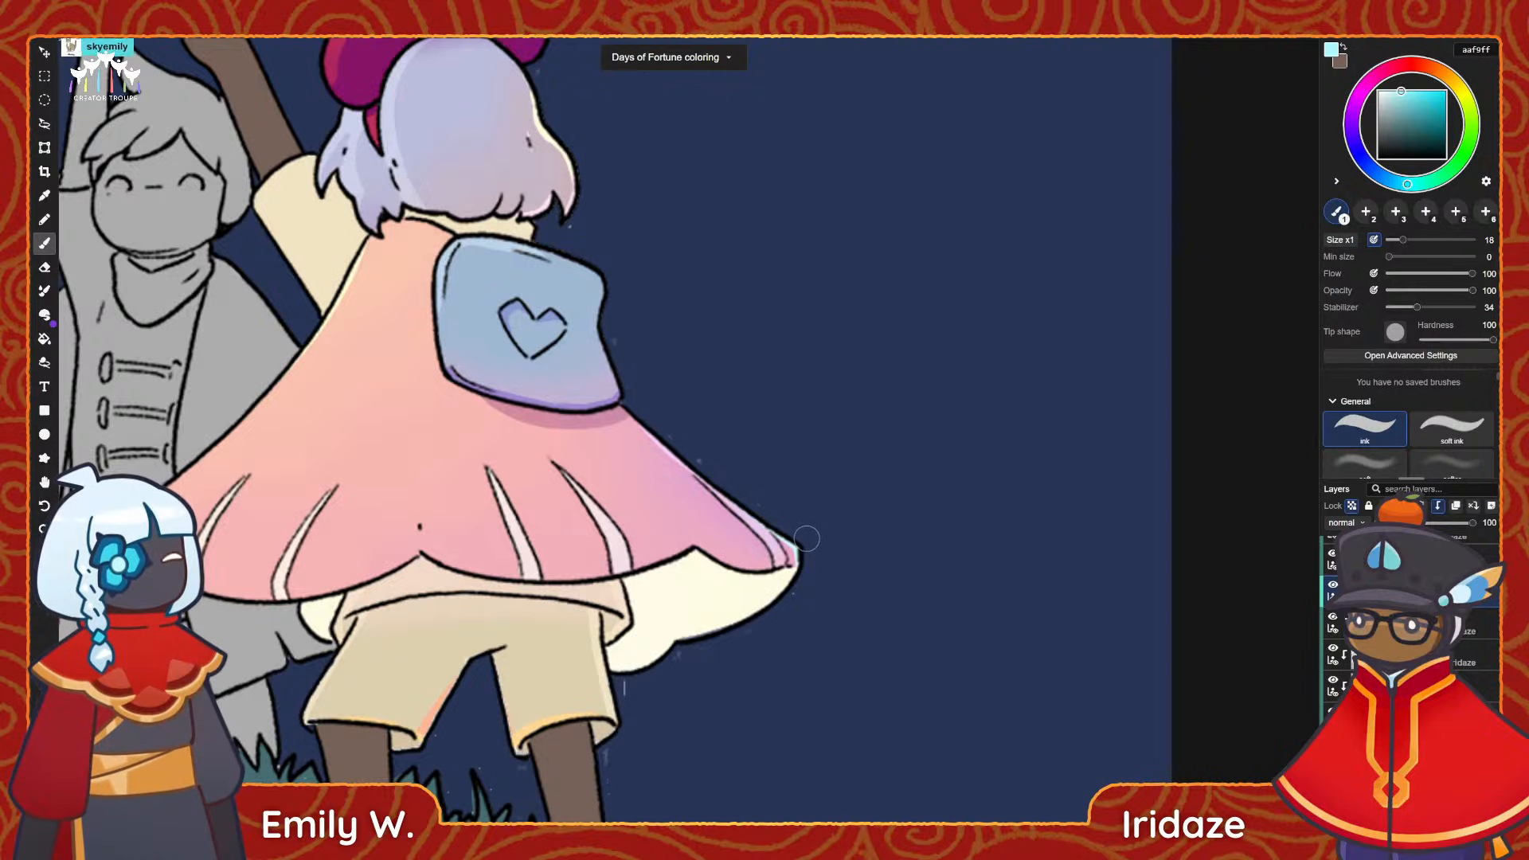
{"action": "left_click_drag", "start_coordinate": [795, 541], "coordinate": [797, 567]}
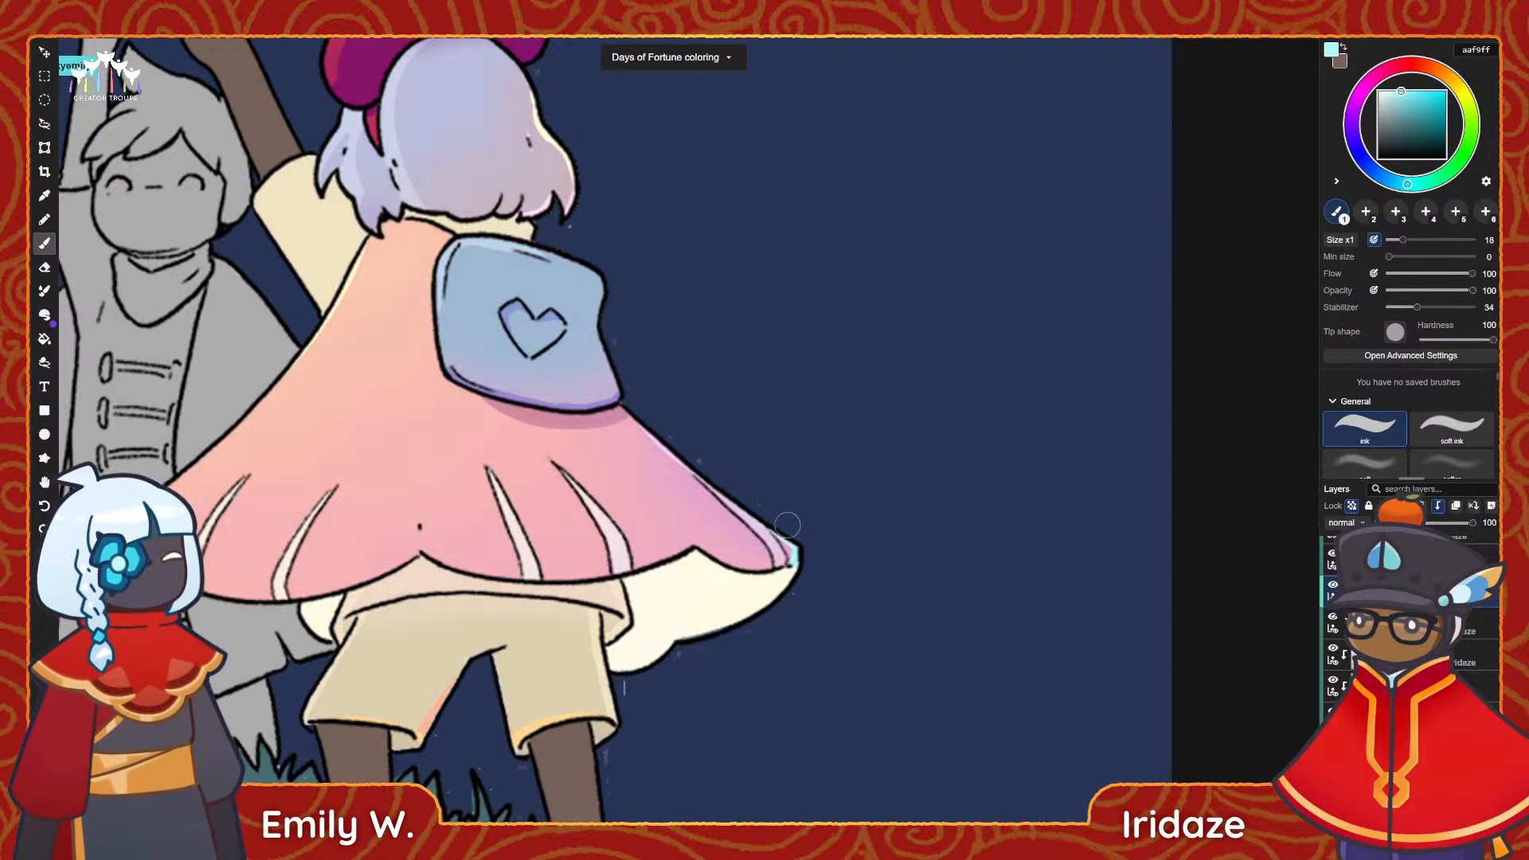
Select the bag's clipped layer and paint a cyan aaf9ff highlight on its upper right corner.
{"action": "middle_click_drag", "start_coordinate": [622, 303], "coordinate": [660, 382]}
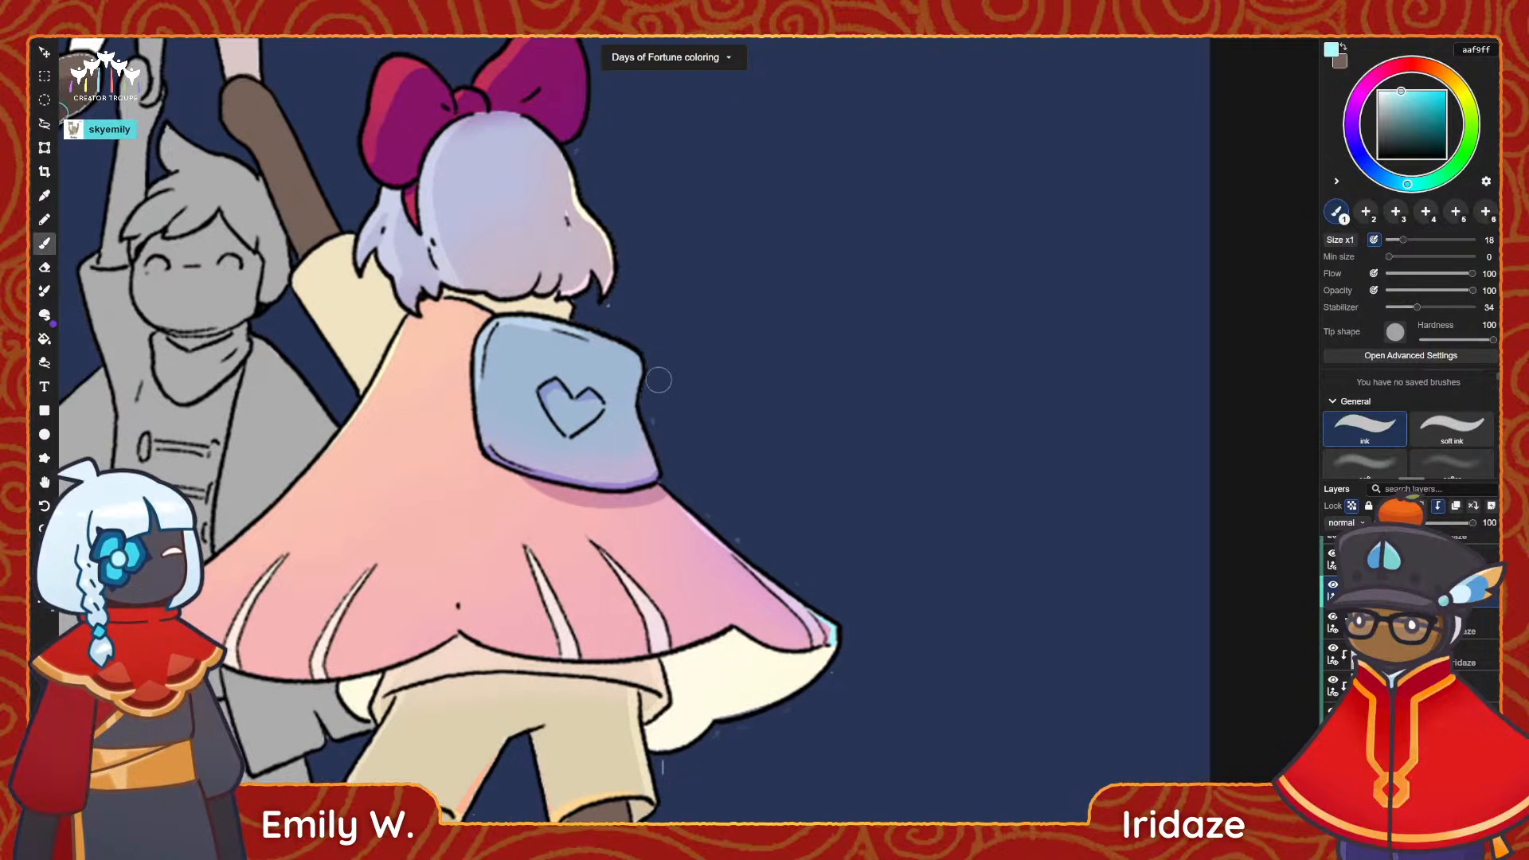
{"action": "left_click", "coordinate": [1417, 559]}
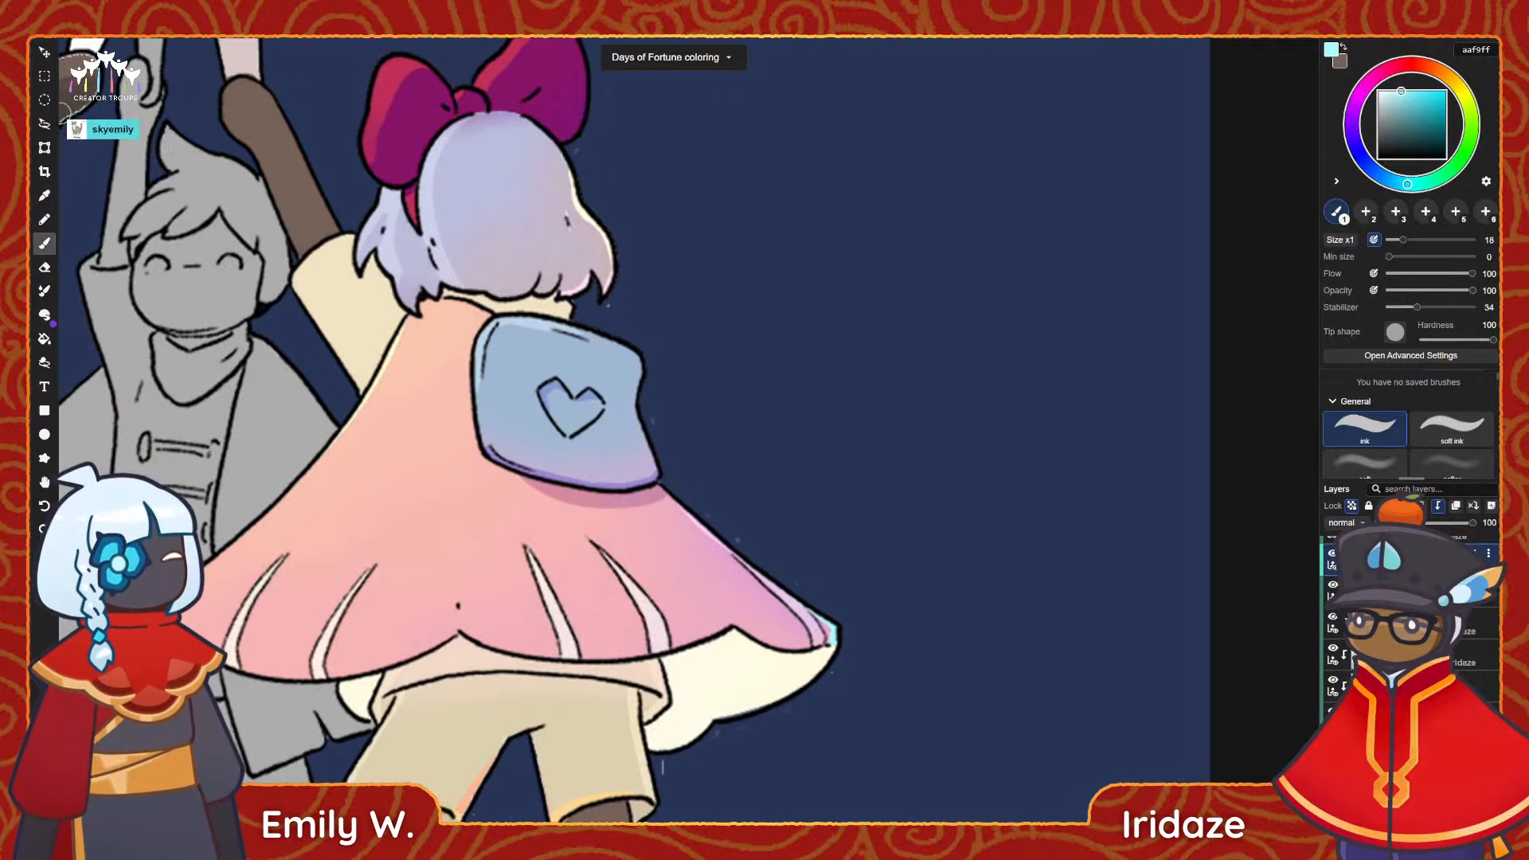
{"action": "left_click_drag", "start_coordinate": [648, 357], "coordinate": [646, 403]}
{"action": "key", "text": "ctrl+z"}
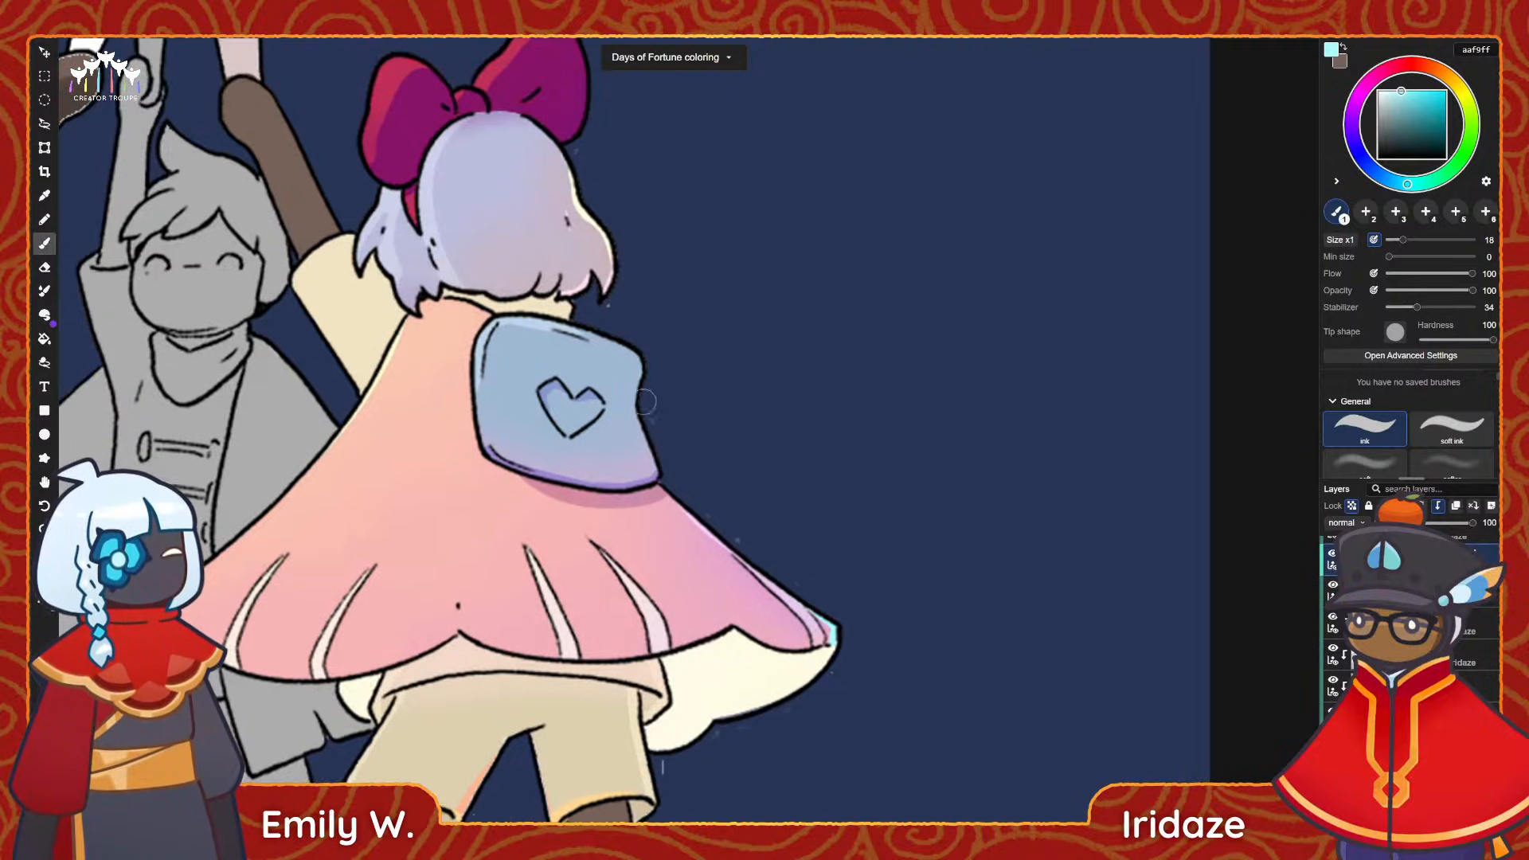
{"action": "left_click_drag", "start_coordinate": [644, 351], "coordinate": [646, 391]}
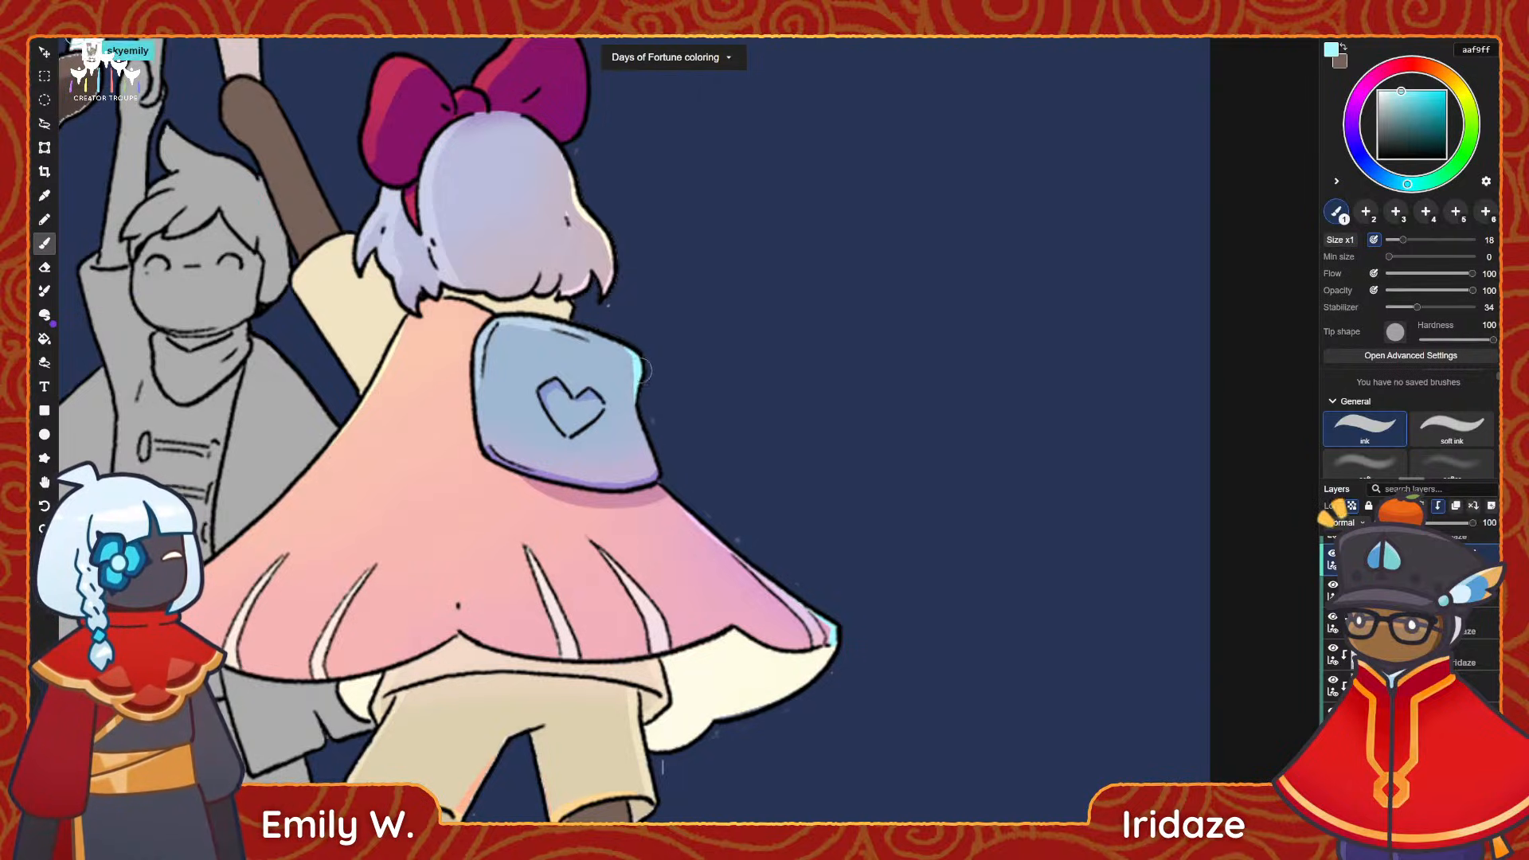
{"action": "key", "text": "space"}
{"action": "left_click_drag", "start_coordinate": [624, 279], "coordinate": [664, 323]}
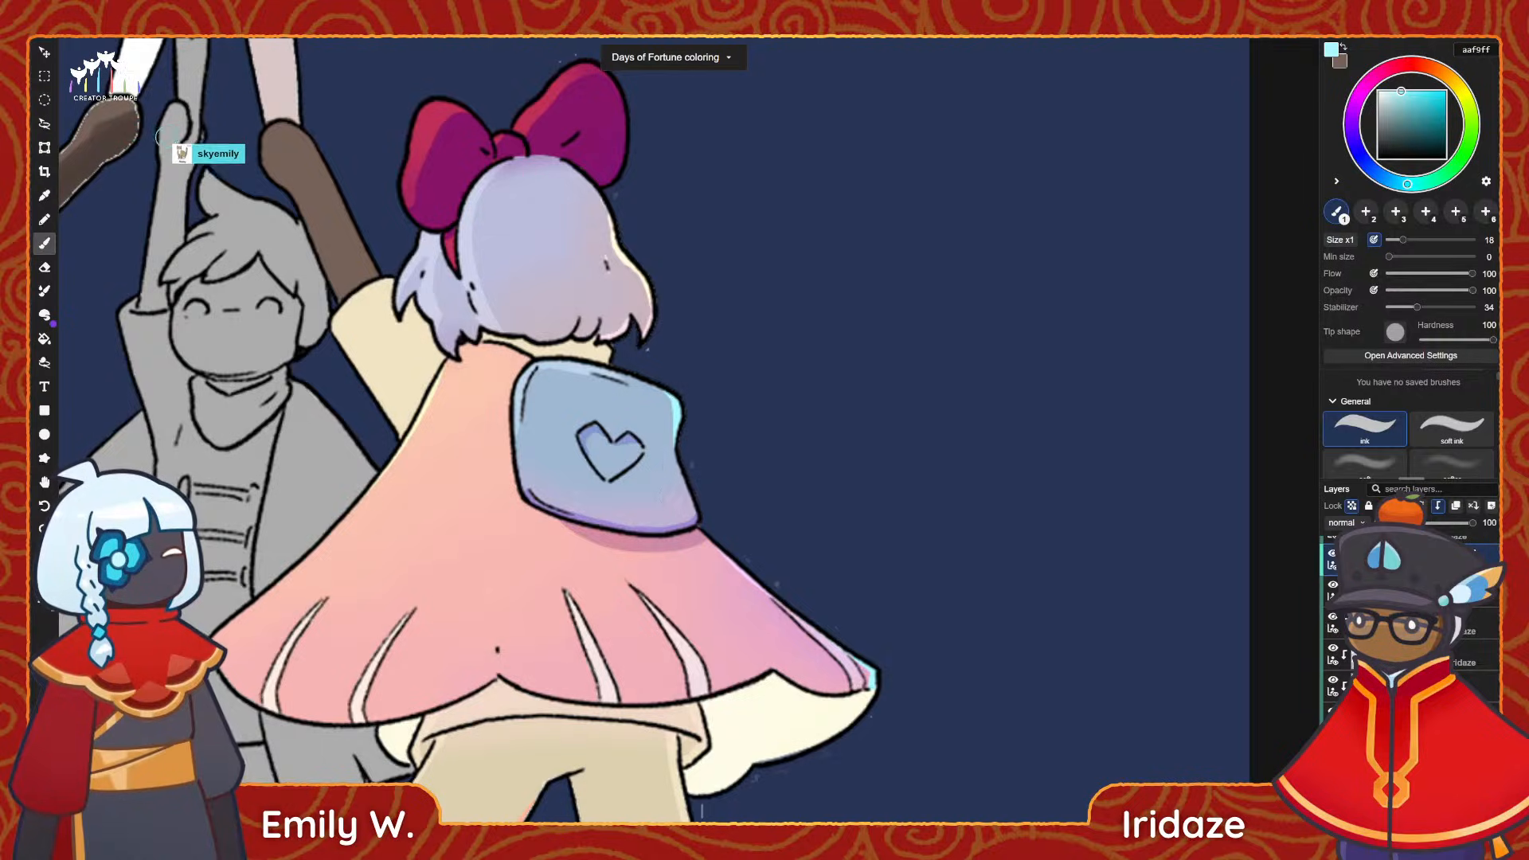
{"action": "key", "text": "space"}
{"action": "left_click_drag", "start_coordinate": [649, 509], "coordinate": [664, 400]}
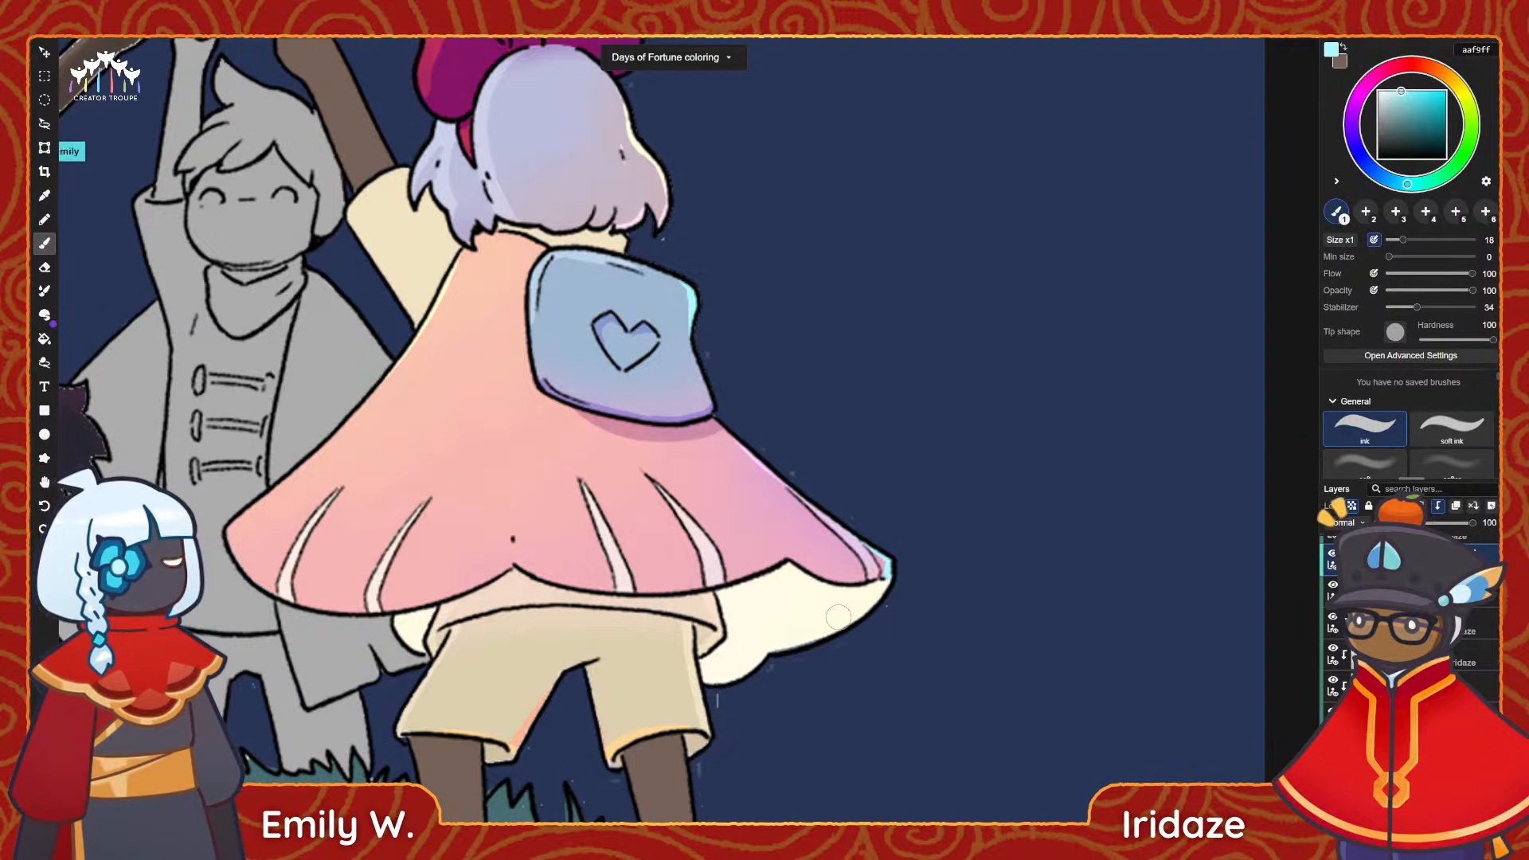
{"action": "scroll", "coordinate": [931, 199], "scroll_direction": "down", "scroll_amount": 4}
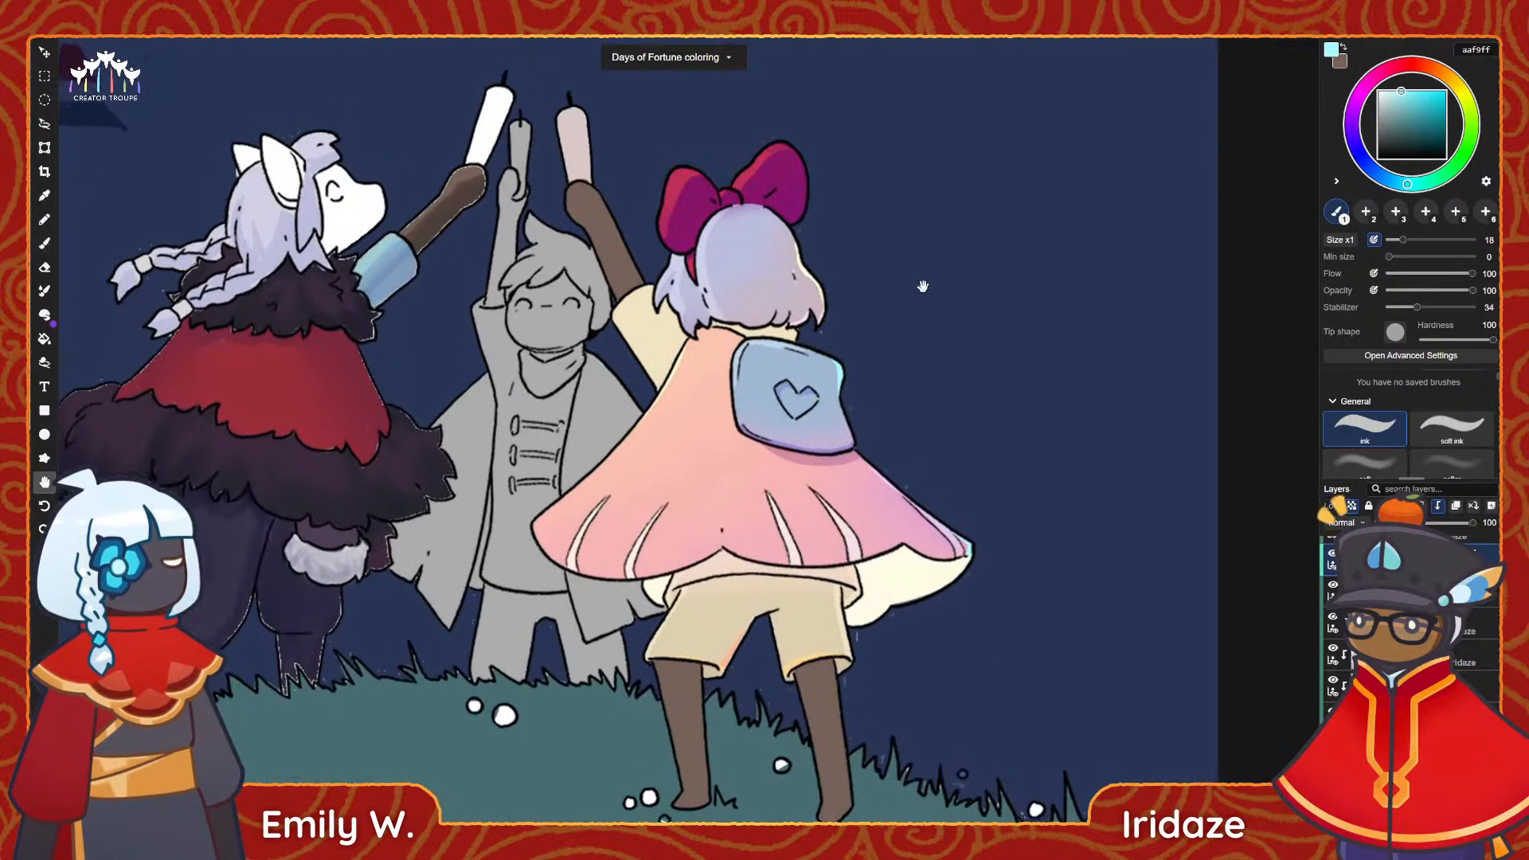
{"action": "scroll", "coordinate": [850, 205], "scroll_direction": "up", "scroll_amount": 2}
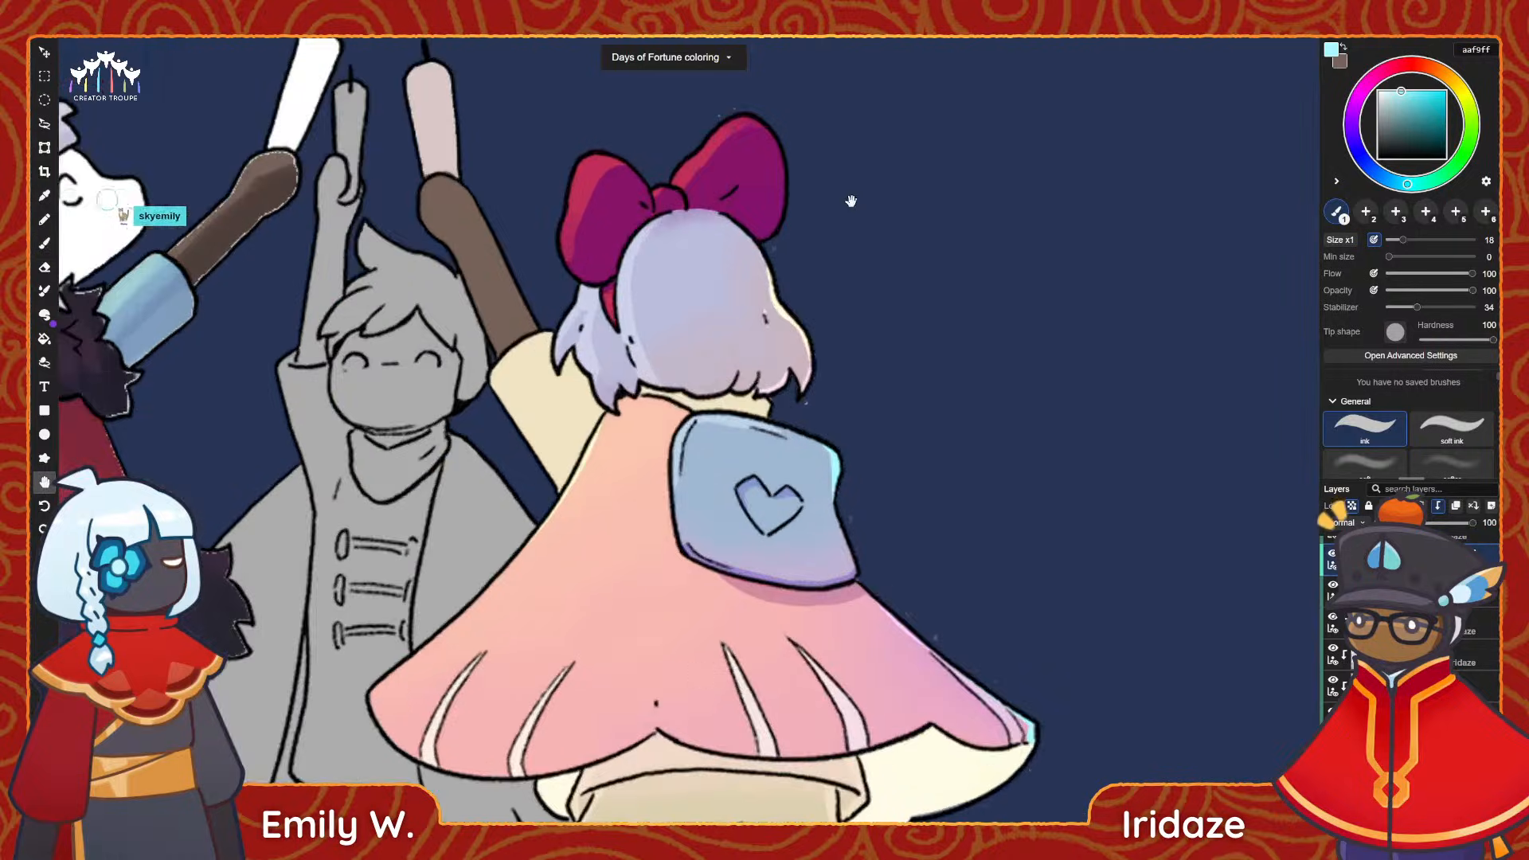
Sample lilac f8cfff from the cape's rim light and paint it along the right bow loop's outer edge on the bow's layer.
{"action": "key", "text": "i"}
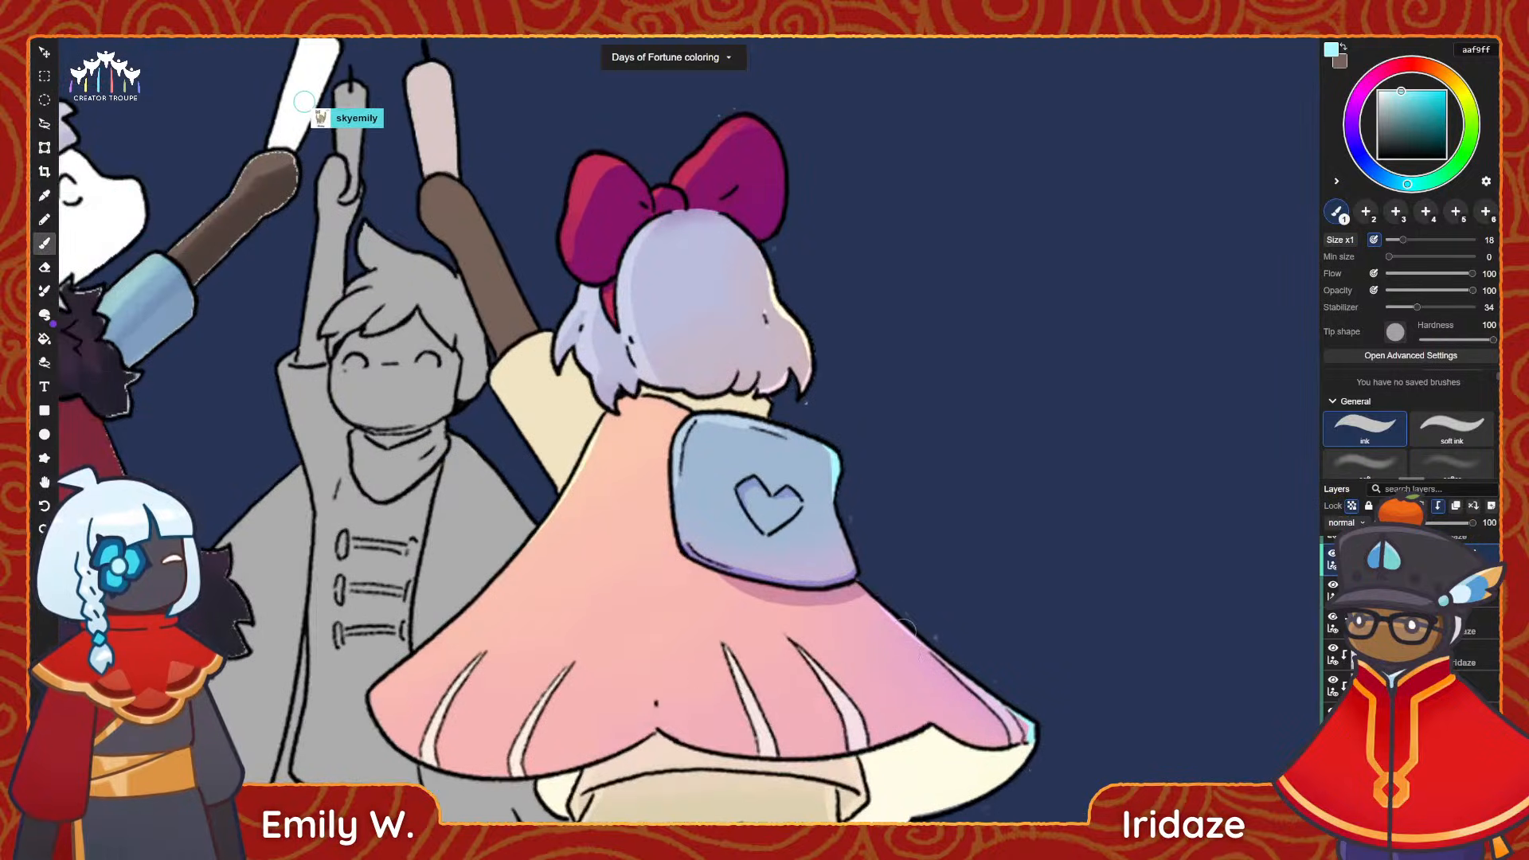
{"action": "left_click", "coordinate": [909, 619]}
{"action": "key", "text": "b"}
{"action": "scroll", "coordinate": [872, 330], "scroll_direction": "up", "scroll_amount": 1}
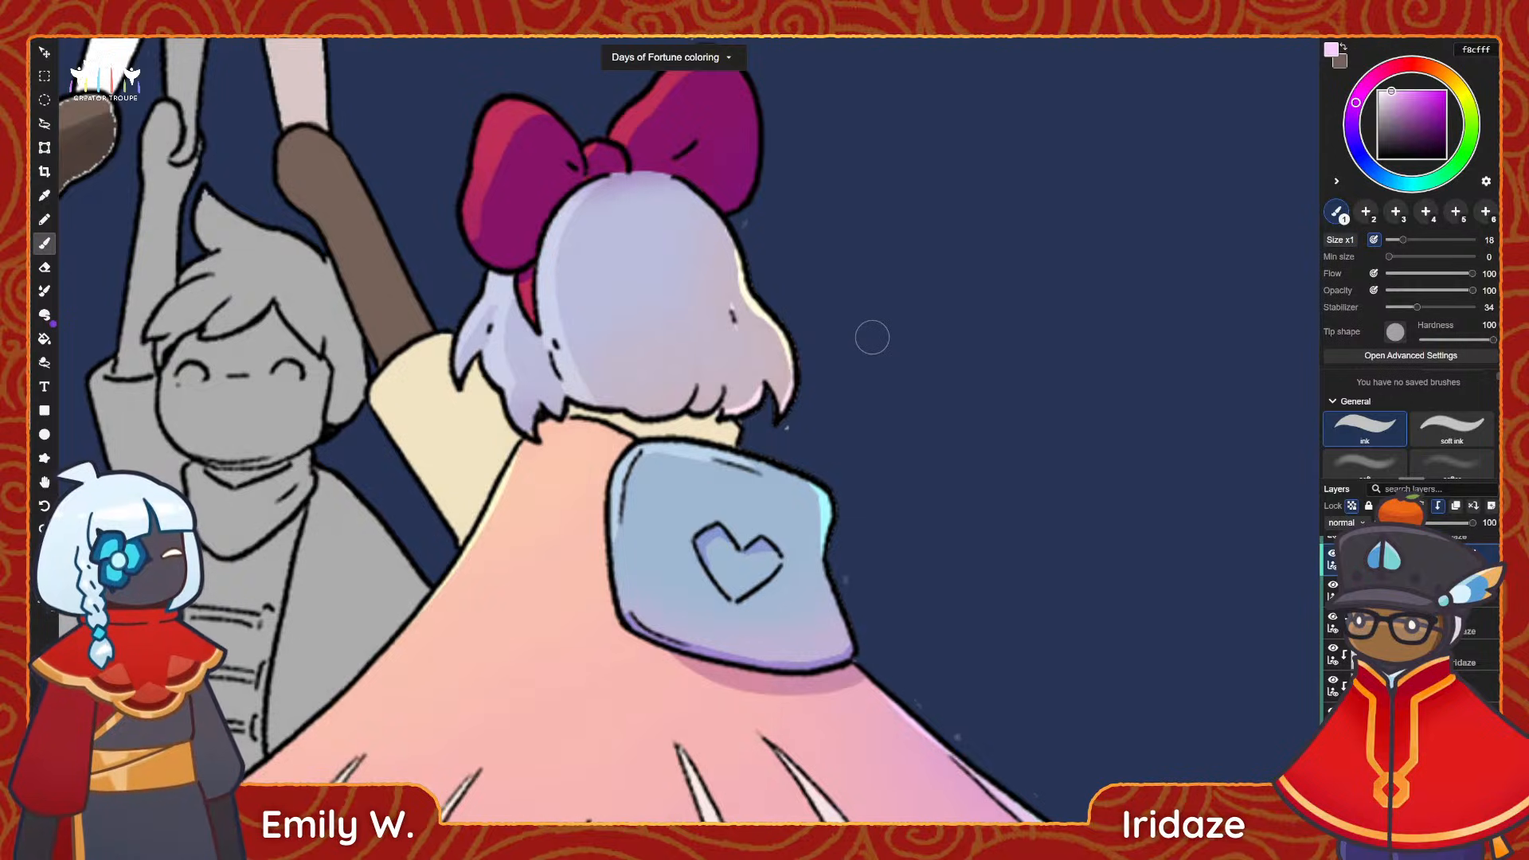
{"action": "scroll", "coordinate": [761, 252], "scroll_direction": "up", "scroll_amount": 1, "text": "alt"}
{"action": "left_click_drag", "start_coordinate": [761, 252], "coordinate": [777, 428]}
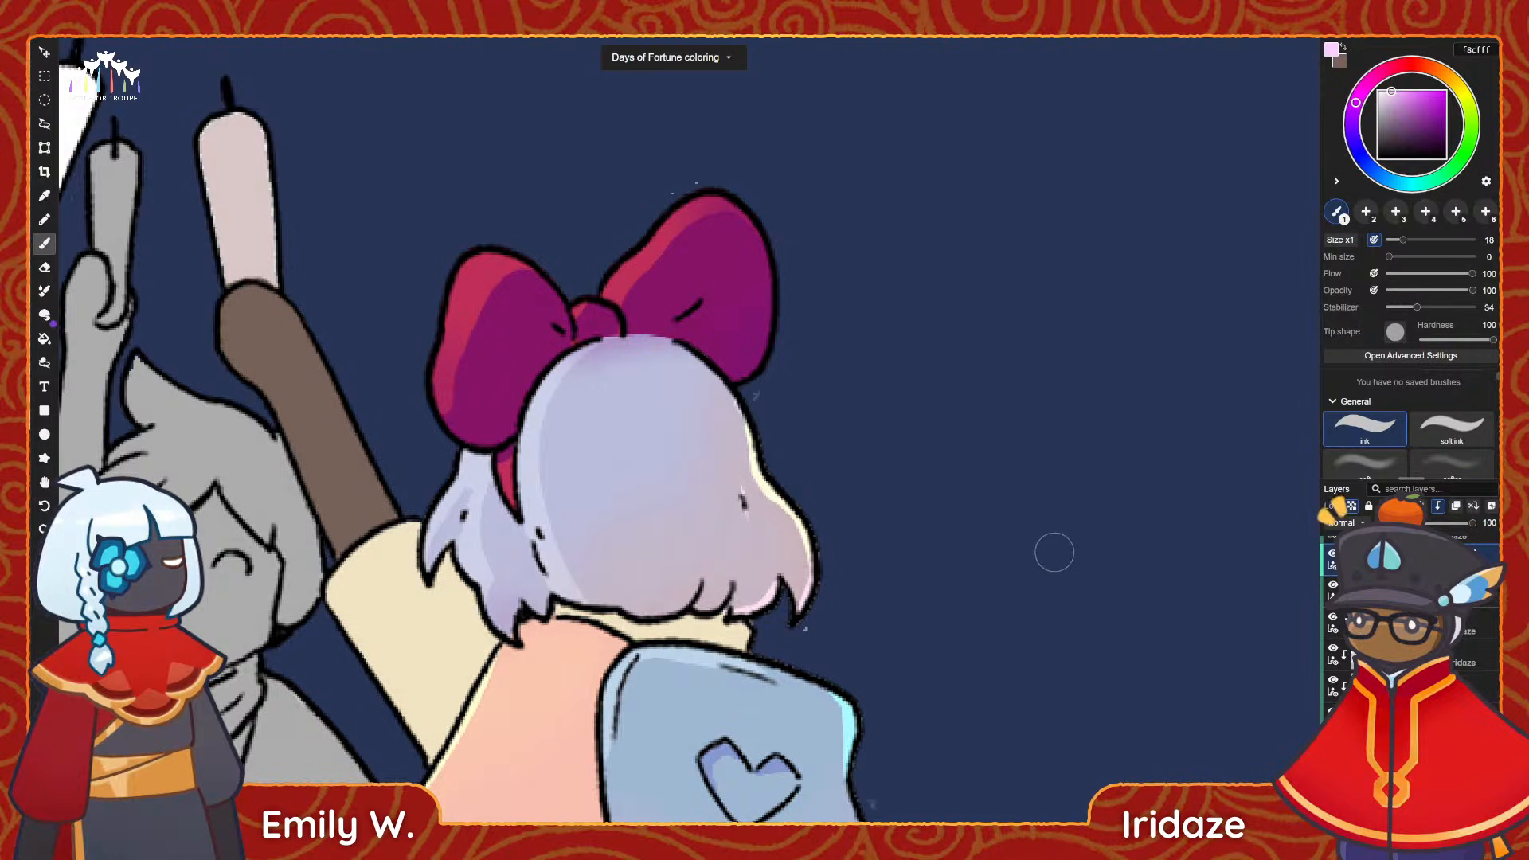
{"action": "left_click", "coordinate": [1417, 623]}
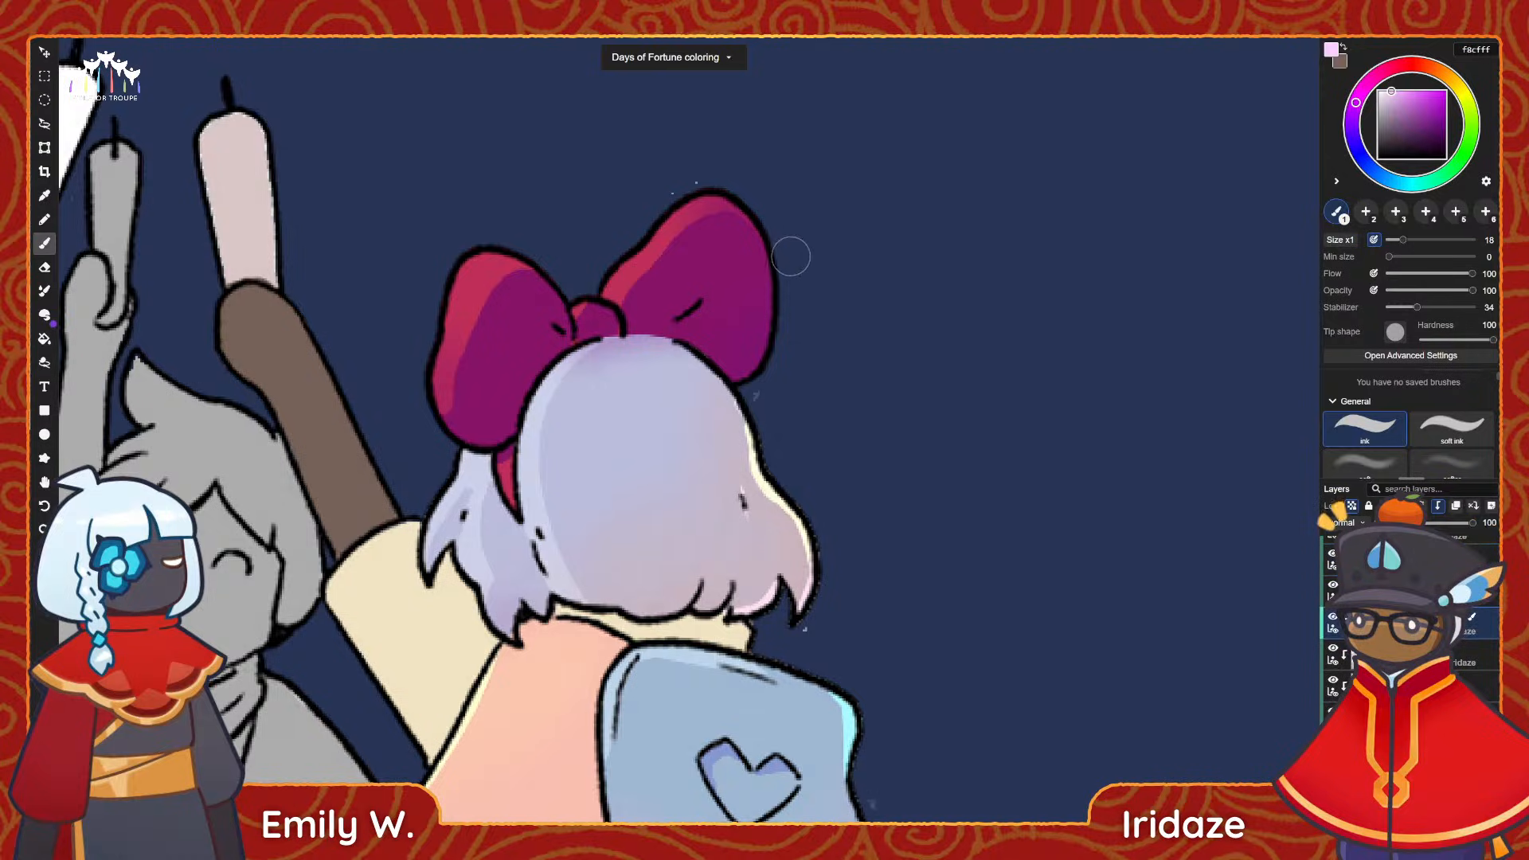
{"action": "left_click_drag", "start_coordinate": [773, 248], "coordinate": [759, 338]}
Set the painting colour to pink ffaafa and add rim light along the lower right edge of the bow's right loop.
{"action": "left_click", "coordinate": [1361, 91]}
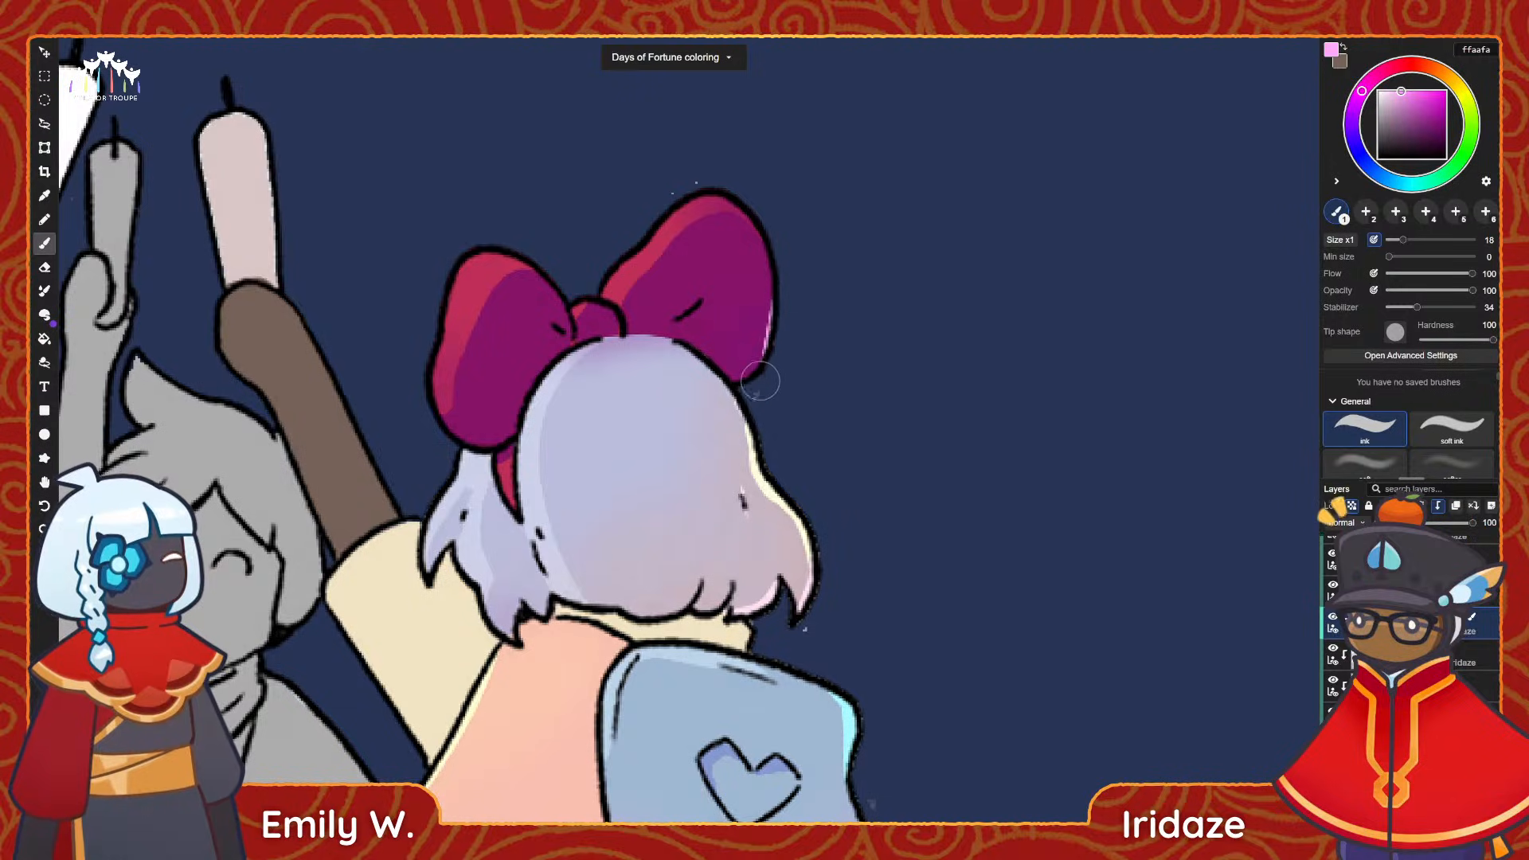
{"action": "left_click_drag", "start_coordinate": [773, 279], "coordinate": [754, 371]}
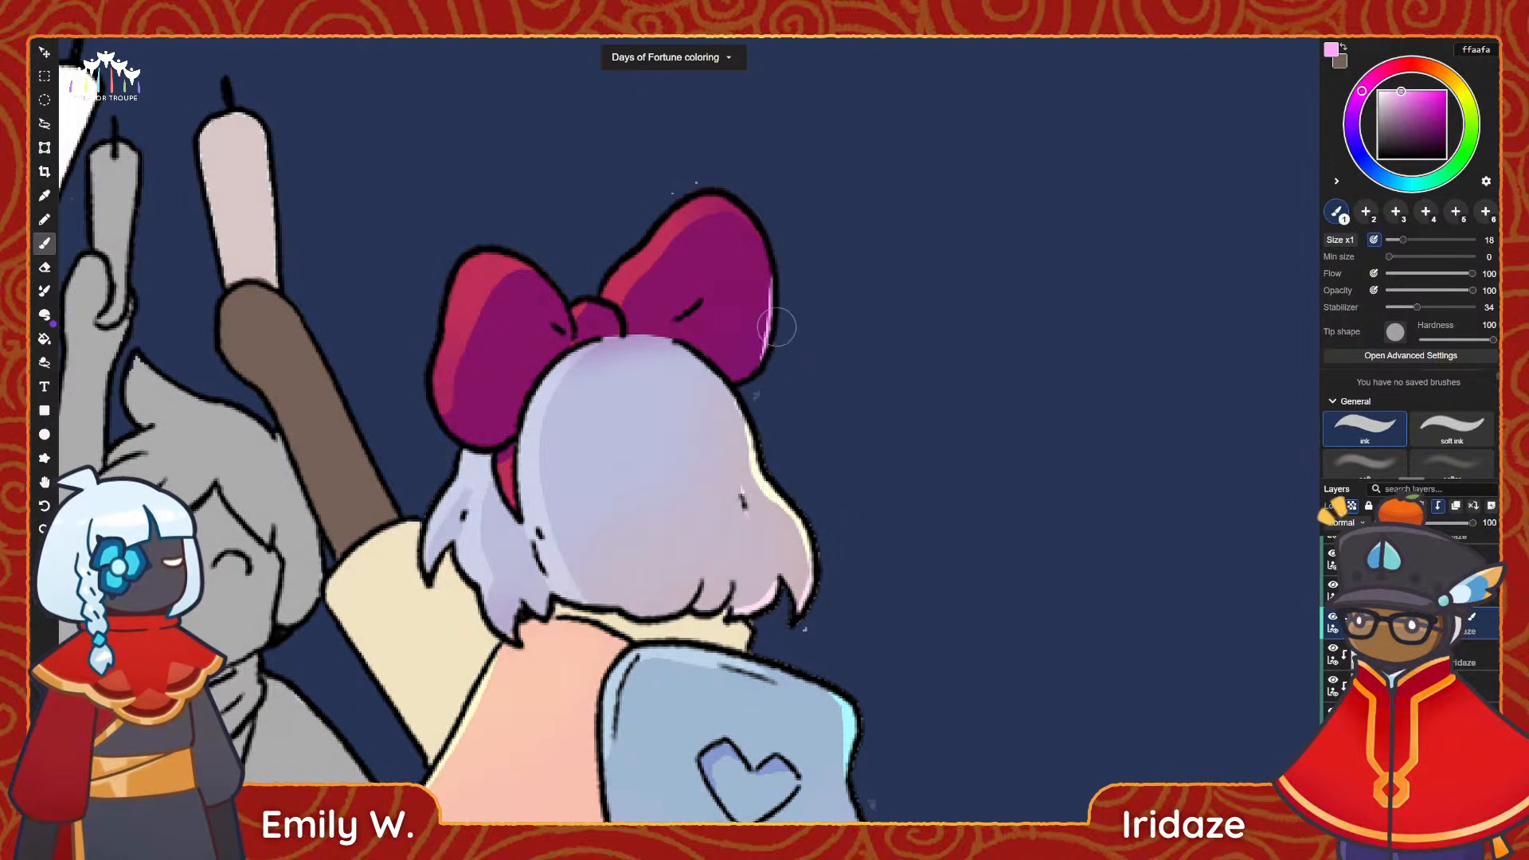
{"action": "left_click_drag", "start_coordinate": [773, 301], "coordinate": [725, 384]}
{"action": "key", "text": "ctrl+z"}
{"action": "left_click_drag", "start_coordinate": [772, 317], "coordinate": [726, 375]}
{"action": "key", "text": "ctrl+z"}
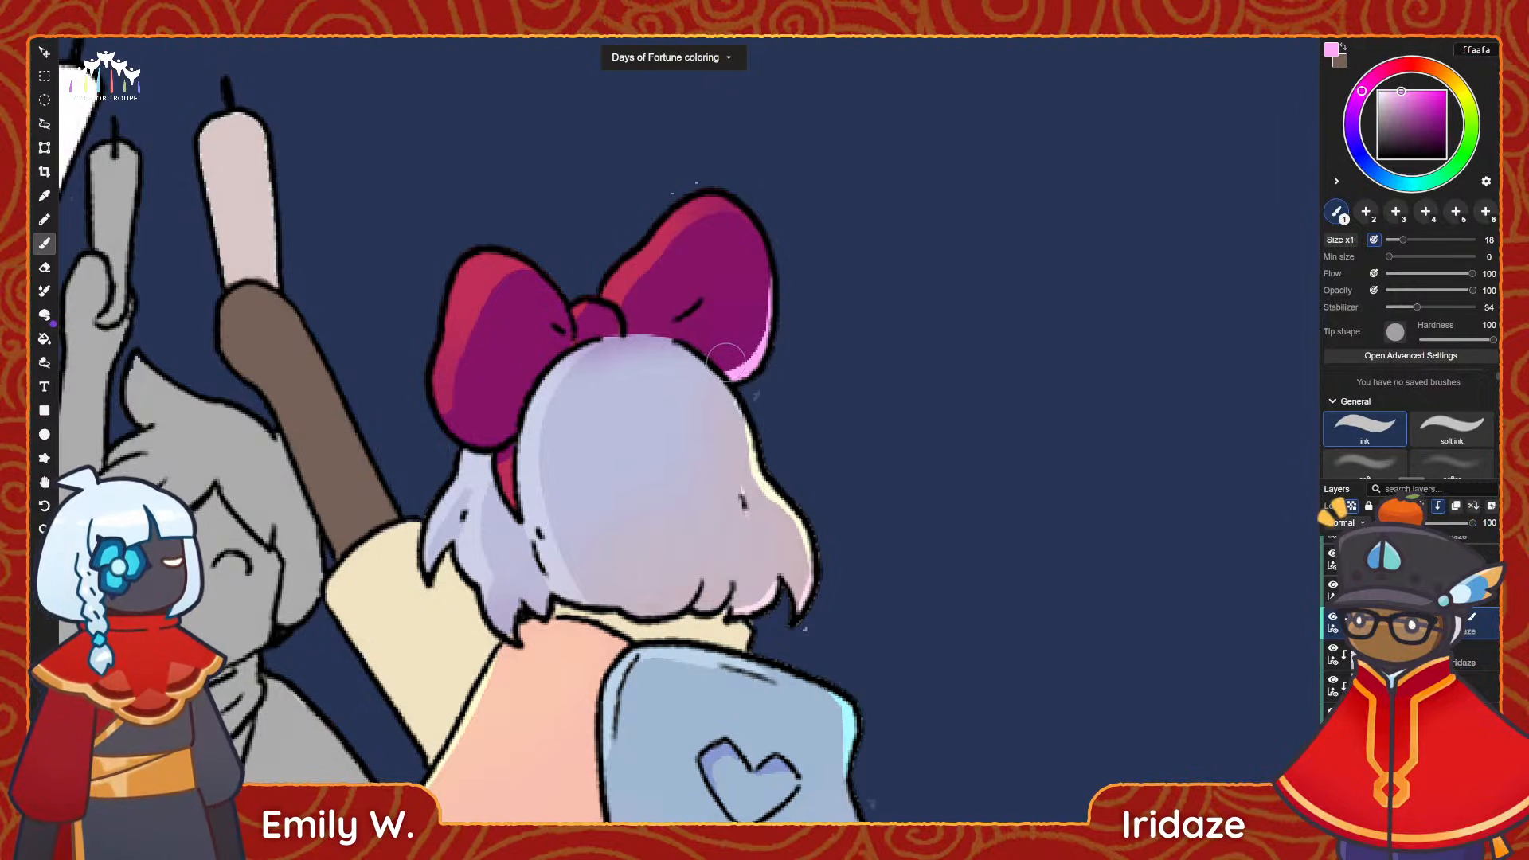
{"action": "scroll", "coordinate": [726, 355], "scroll_direction": "down", "scroll_amount": 5}
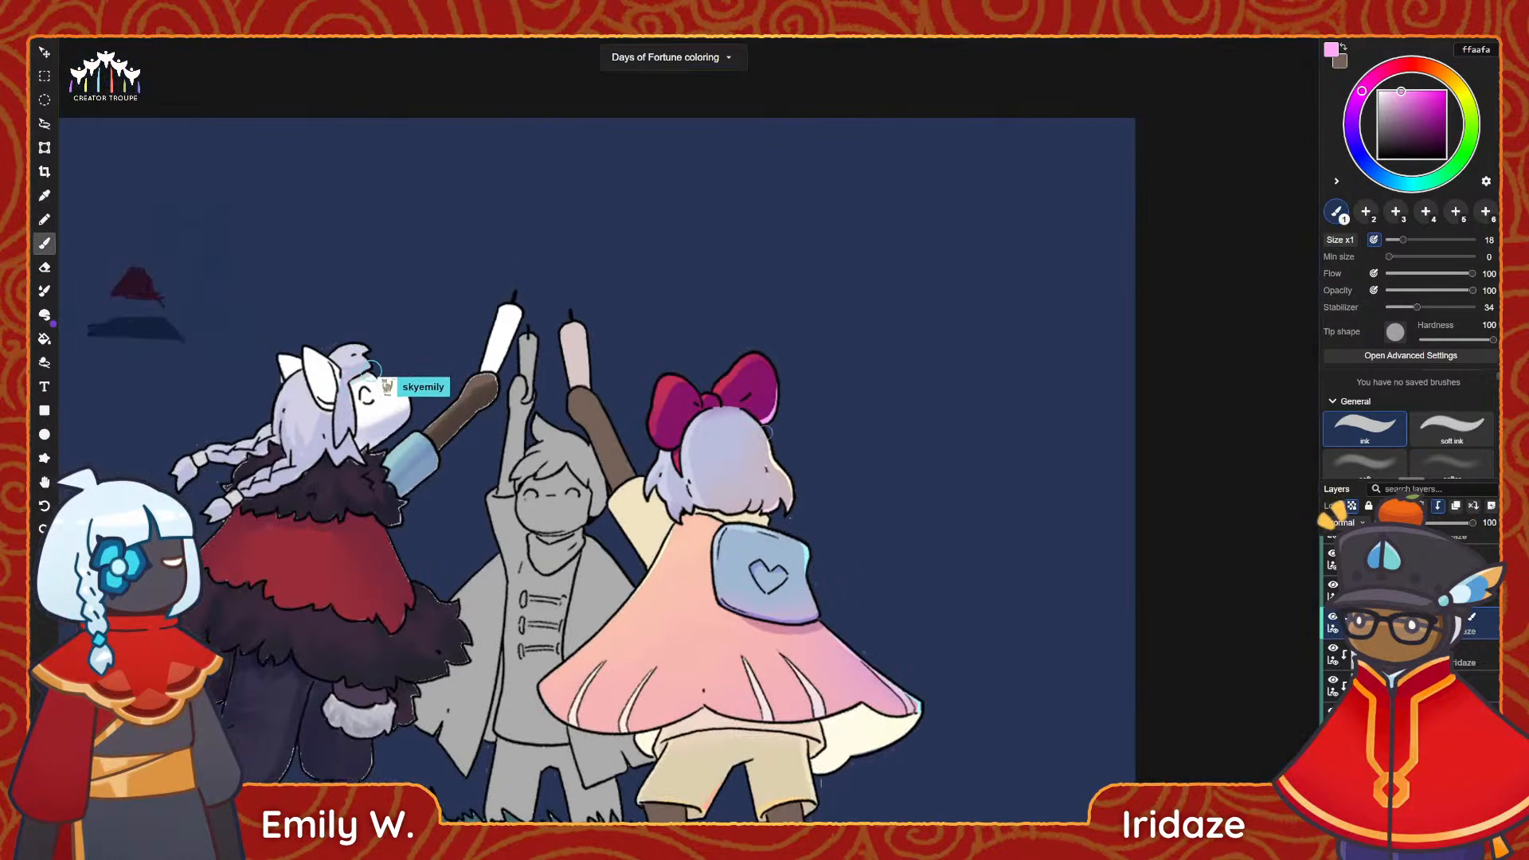
{"action": "scroll", "coordinate": [769, 422], "scroll_direction": "up", "scroll_amount": 5}
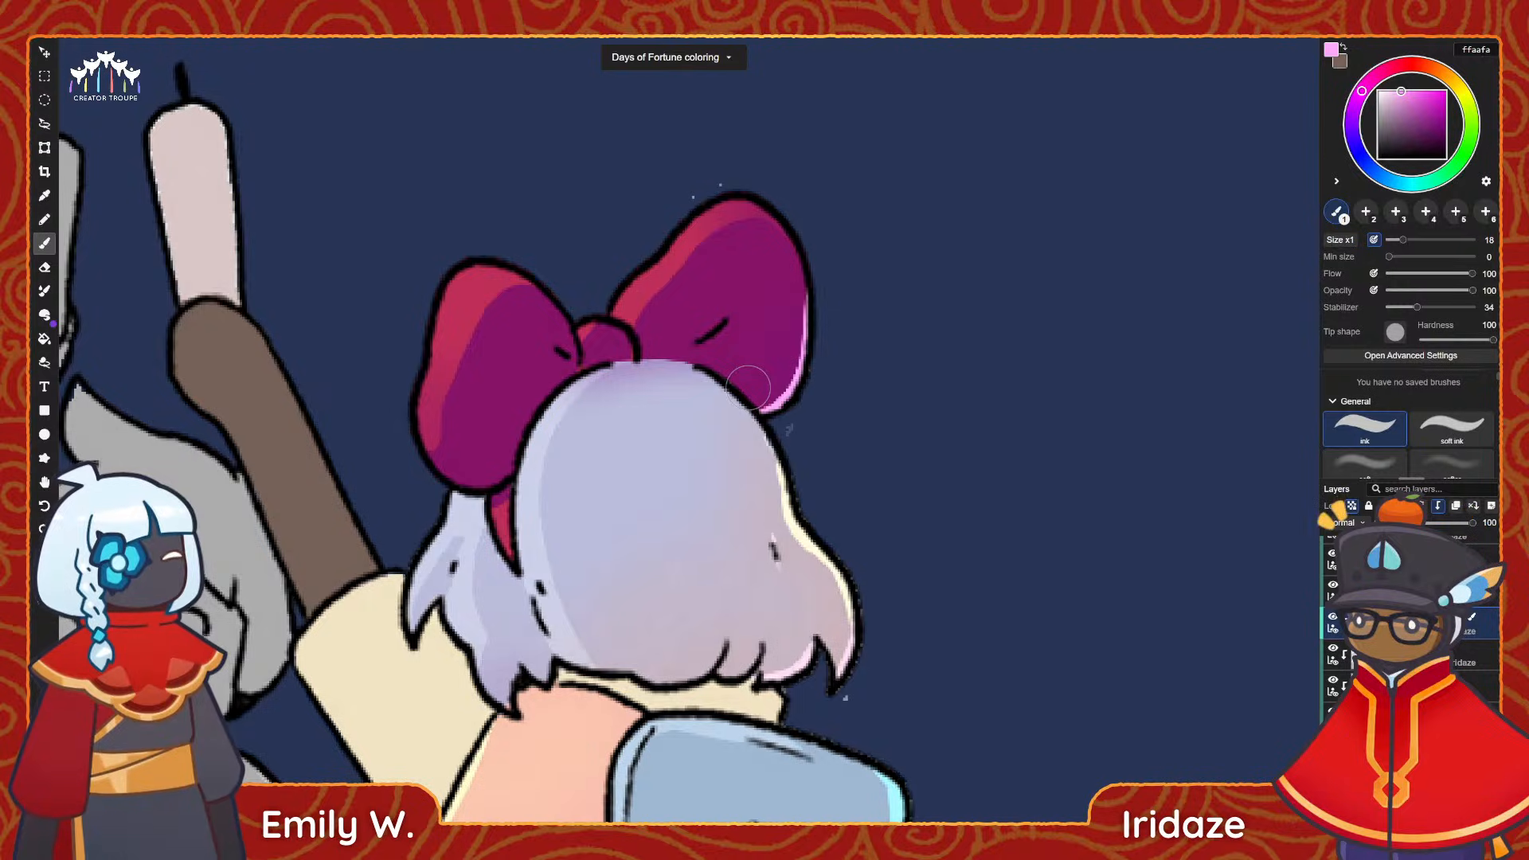
{"action": "scroll", "coordinate": [844, 402], "scroll_direction": "down", "scroll_amount": 4, "text": "alt"}
{"action": "scroll", "coordinate": [864, 399], "scroll_direction": "down", "scroll_amount": 3, "text": "alt"}
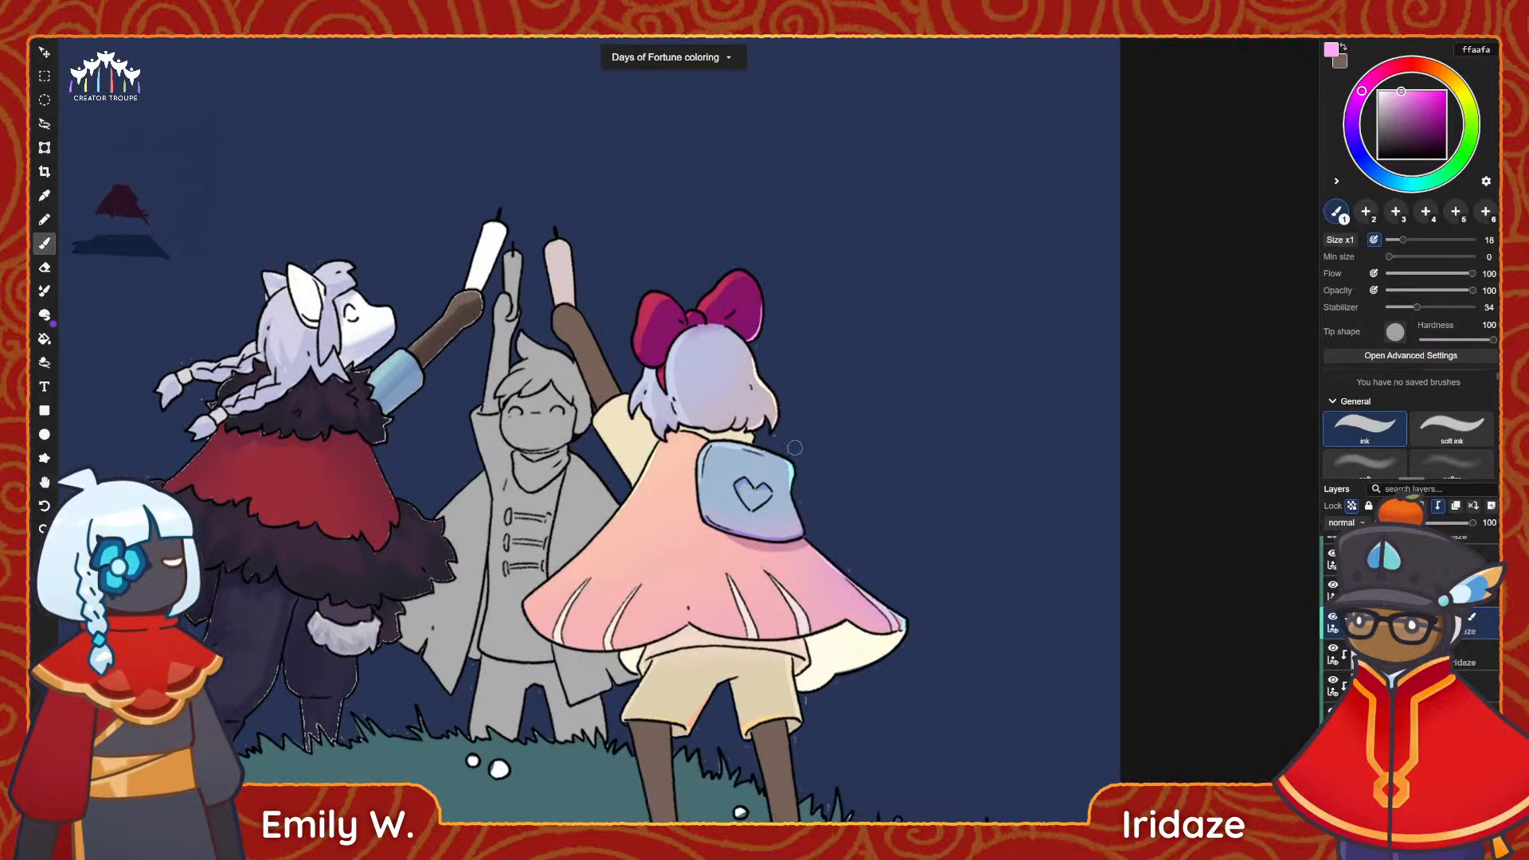
{"action": "scroll", "coordinate": [869, 471], "scroll_direction": "down", "scroll_amount": 2, "text": "alt"}
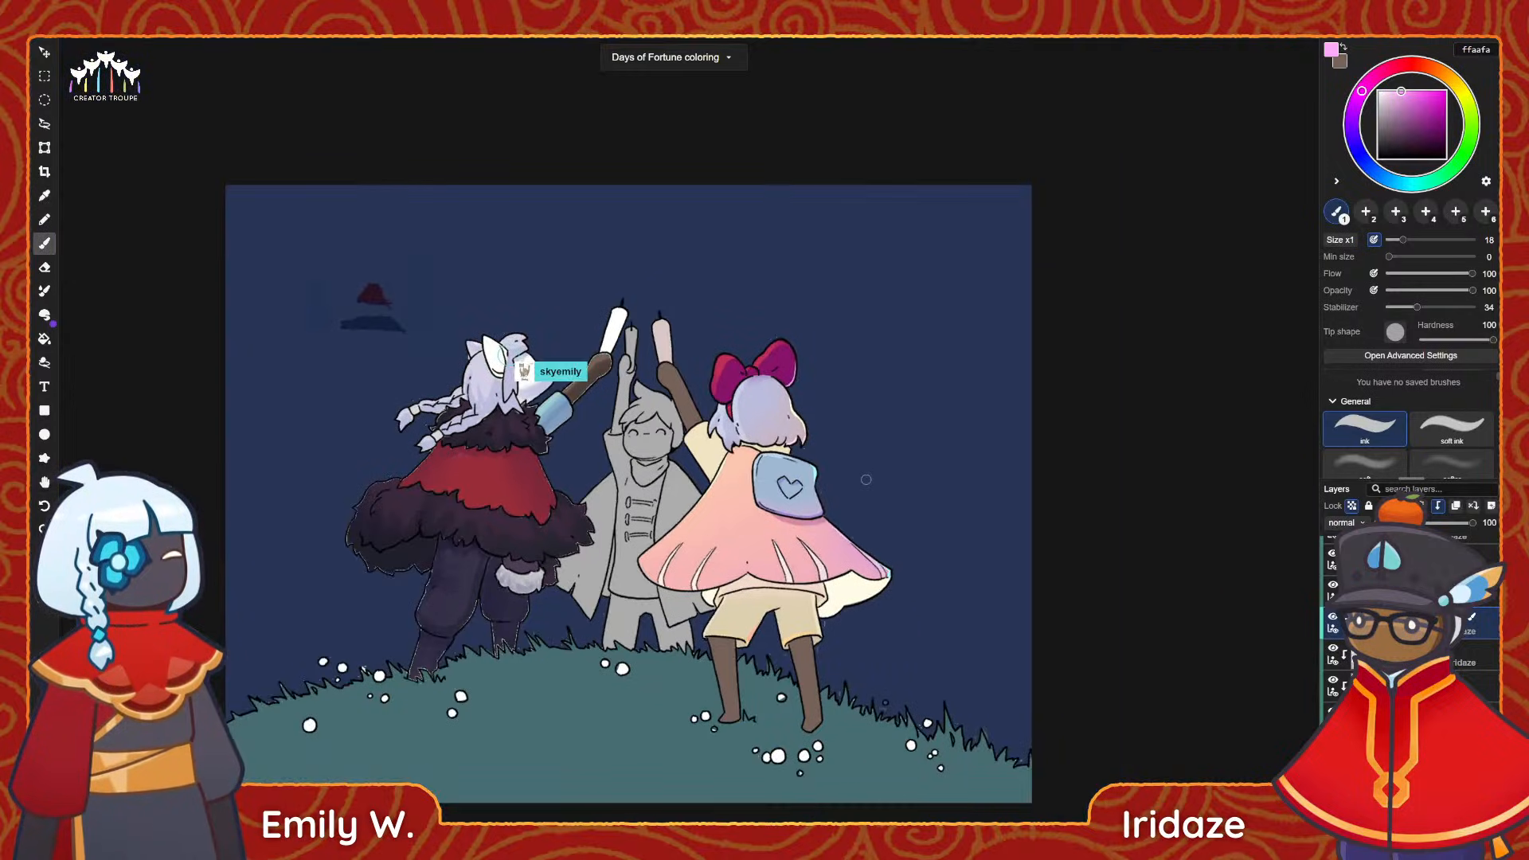
Select the bag's clipped layer and sample its blue a0b8d3 as the painting colour.
{"action": "scroll", "coordinate": [872, 473], "scroll_direction": "up", "scroll_amount": 5, "text": "alt"}
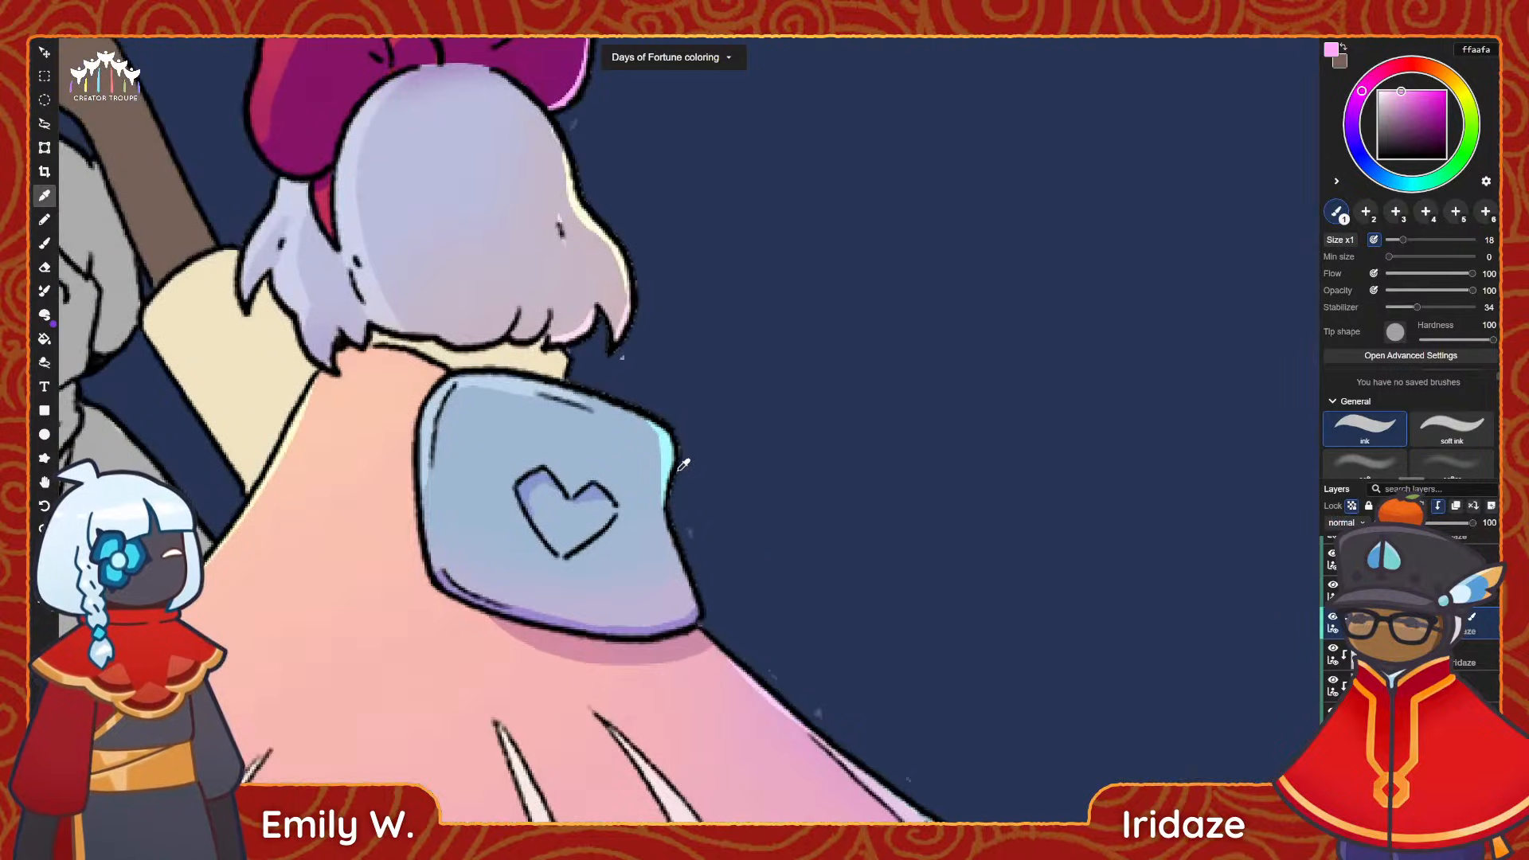
{"action": "left_click", "coordinate": [679, 469], "text": "alt"}
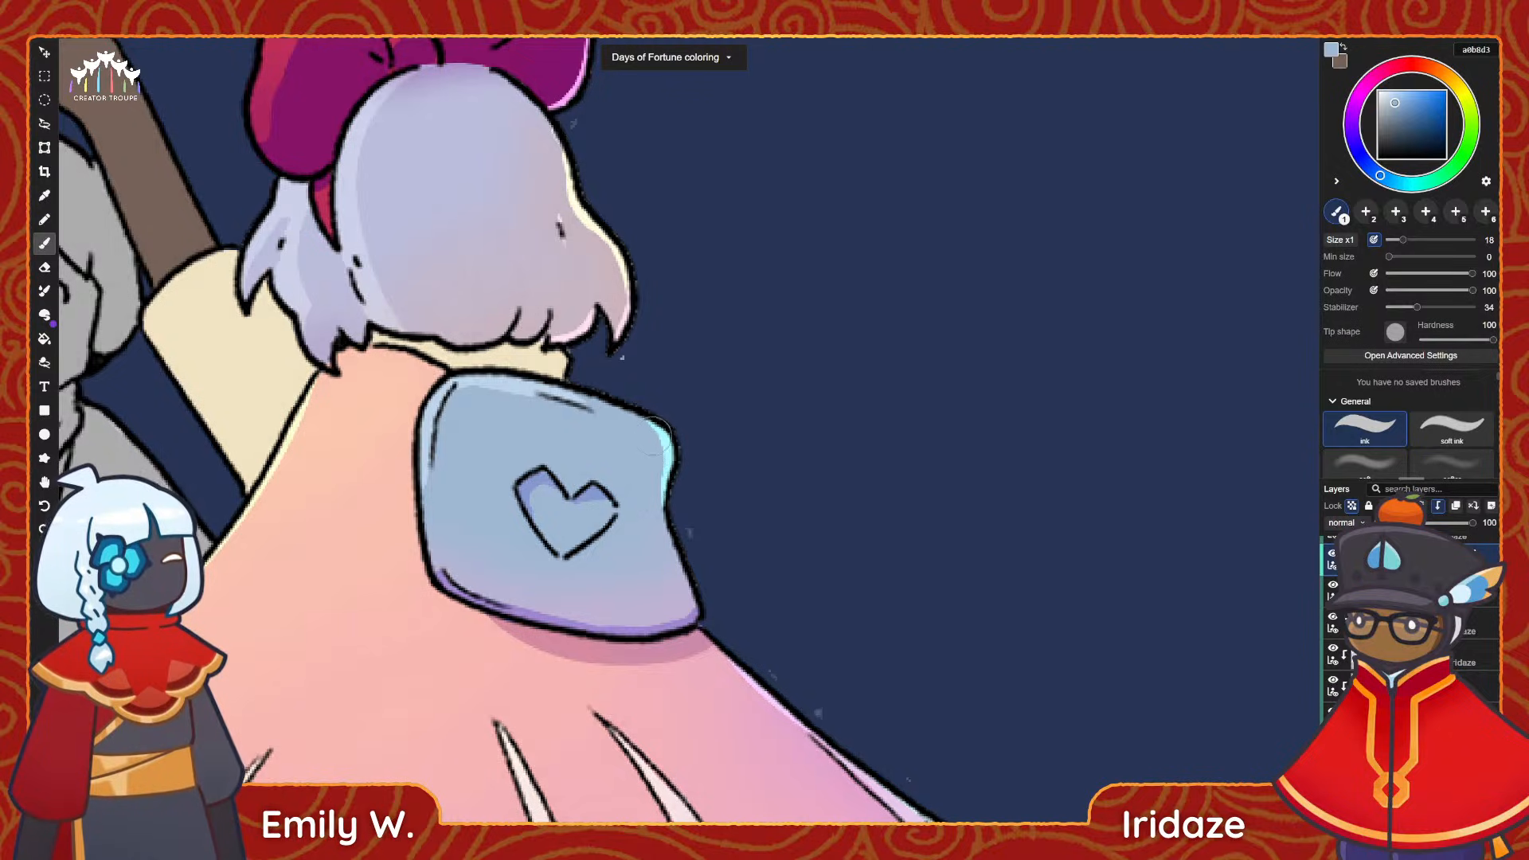
{"action": "scroll", "coordinate": [1003, 601], "scroll_direction": "down", "scroll_amount": 5, "text": "alt"}
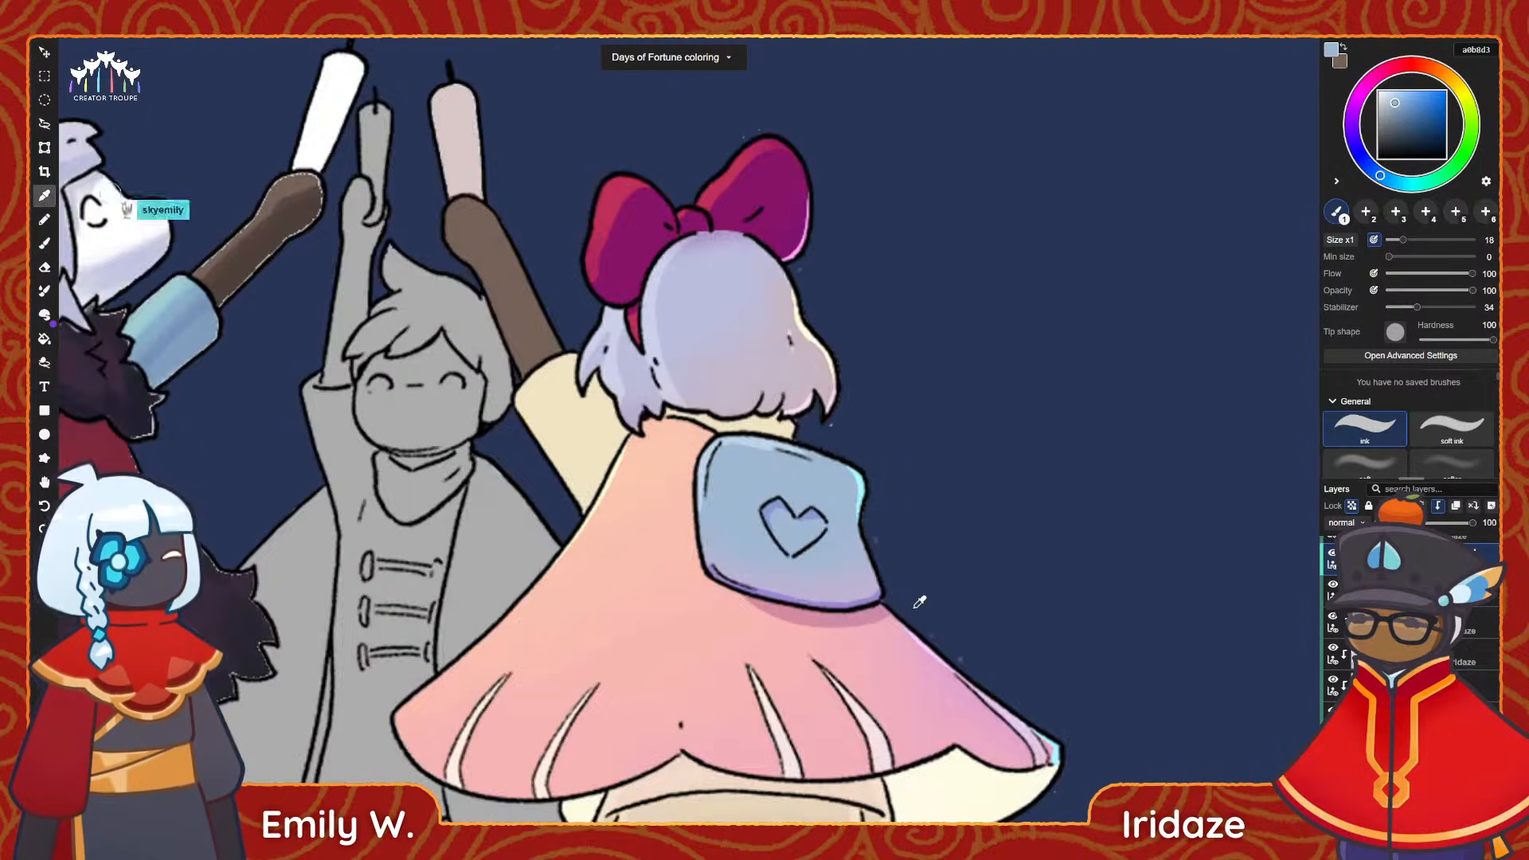
Sample the cream of the bow-wearing character's raised sleeve and shift it to a warmer peach f2d5b7.
{"action": "key", "text": "space"}
{"action": "left_click_drag", "start_coordinate": [912, 609], "coordinate": [888, 583]}
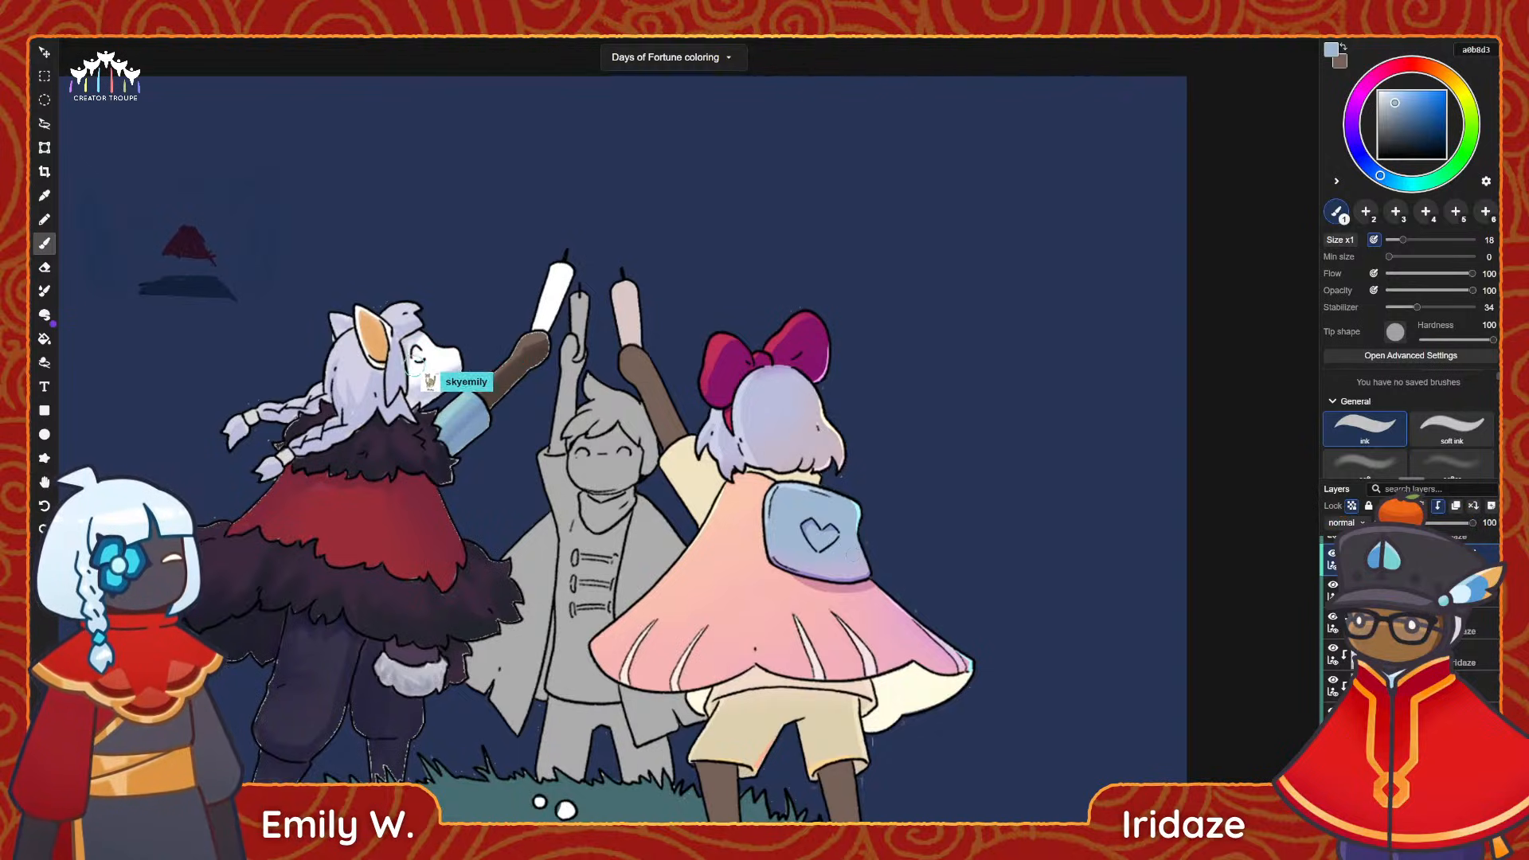
{"action": "scroll", "coordinate": [751, 485], "scroll_direction": "up", "scroll_amount": 5, "text": "alt"}
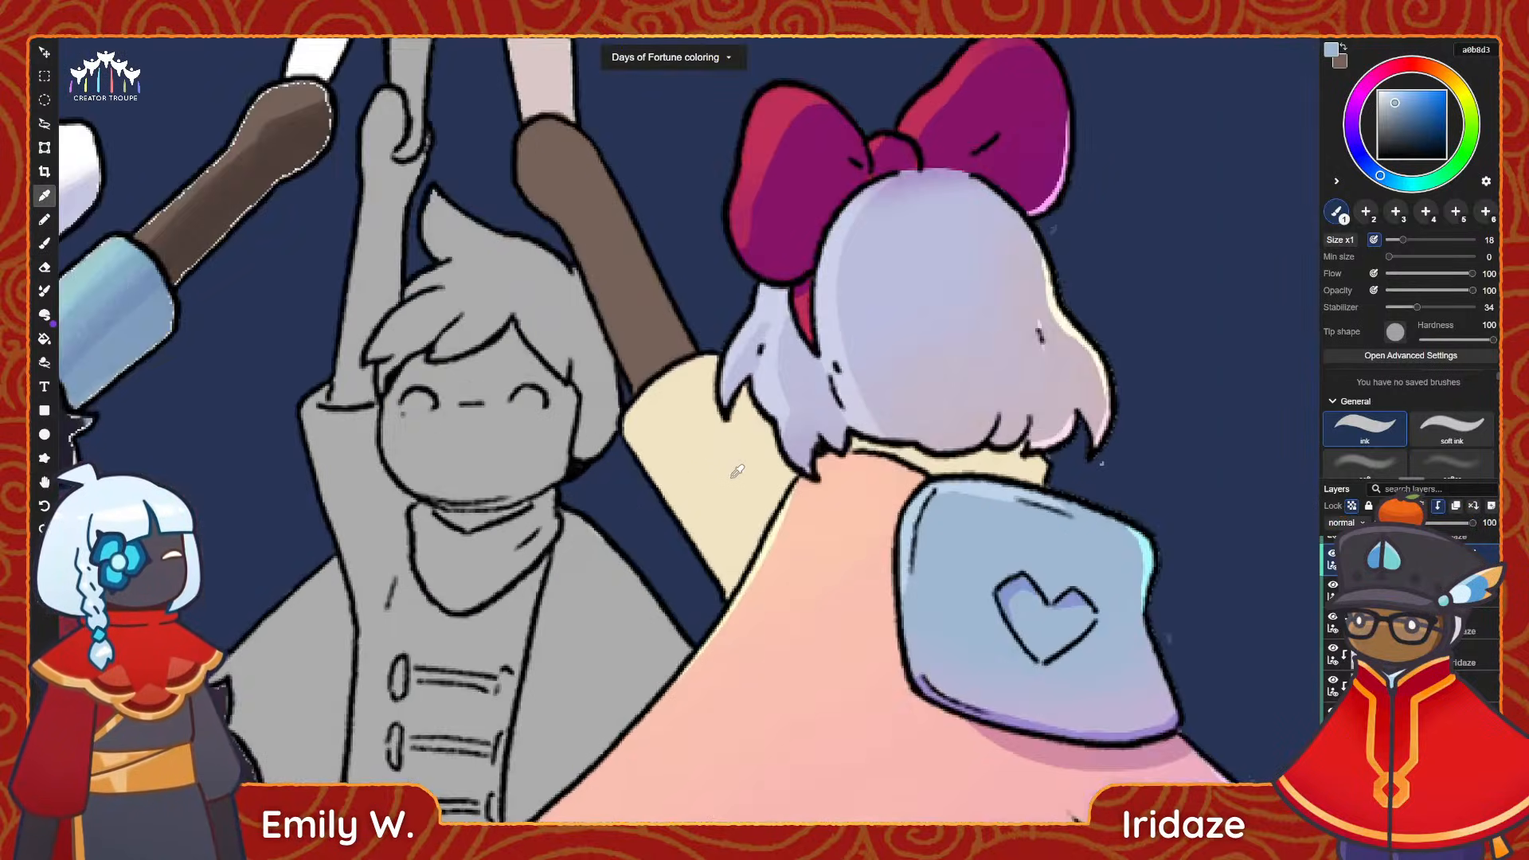
{"action": "left_click", "coordinate": [725, 488], "text": "alt"}
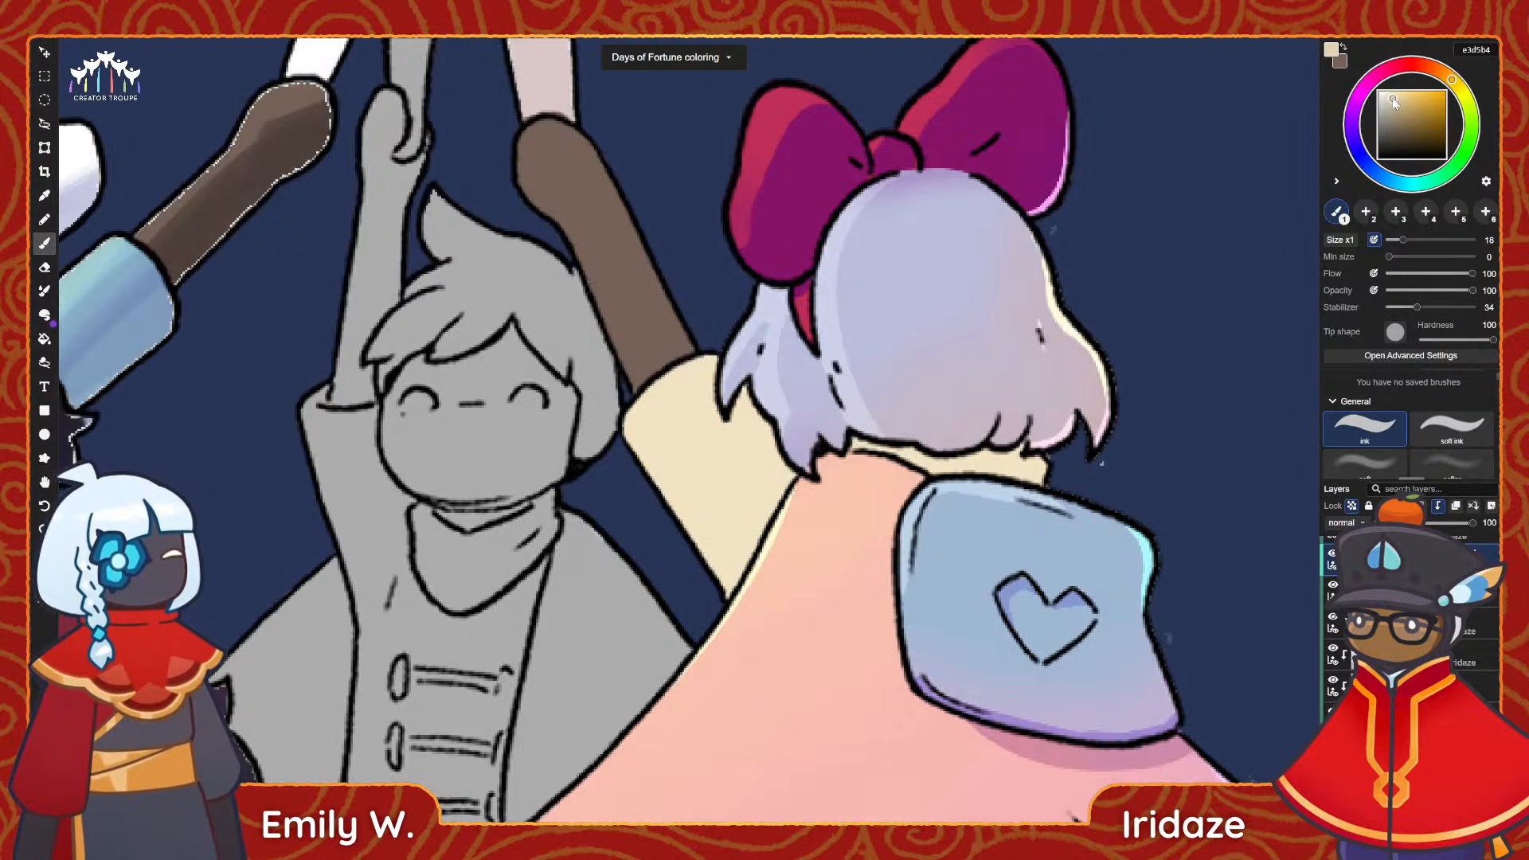
{"action": "left_click", "coordinate": [1443, 75]}
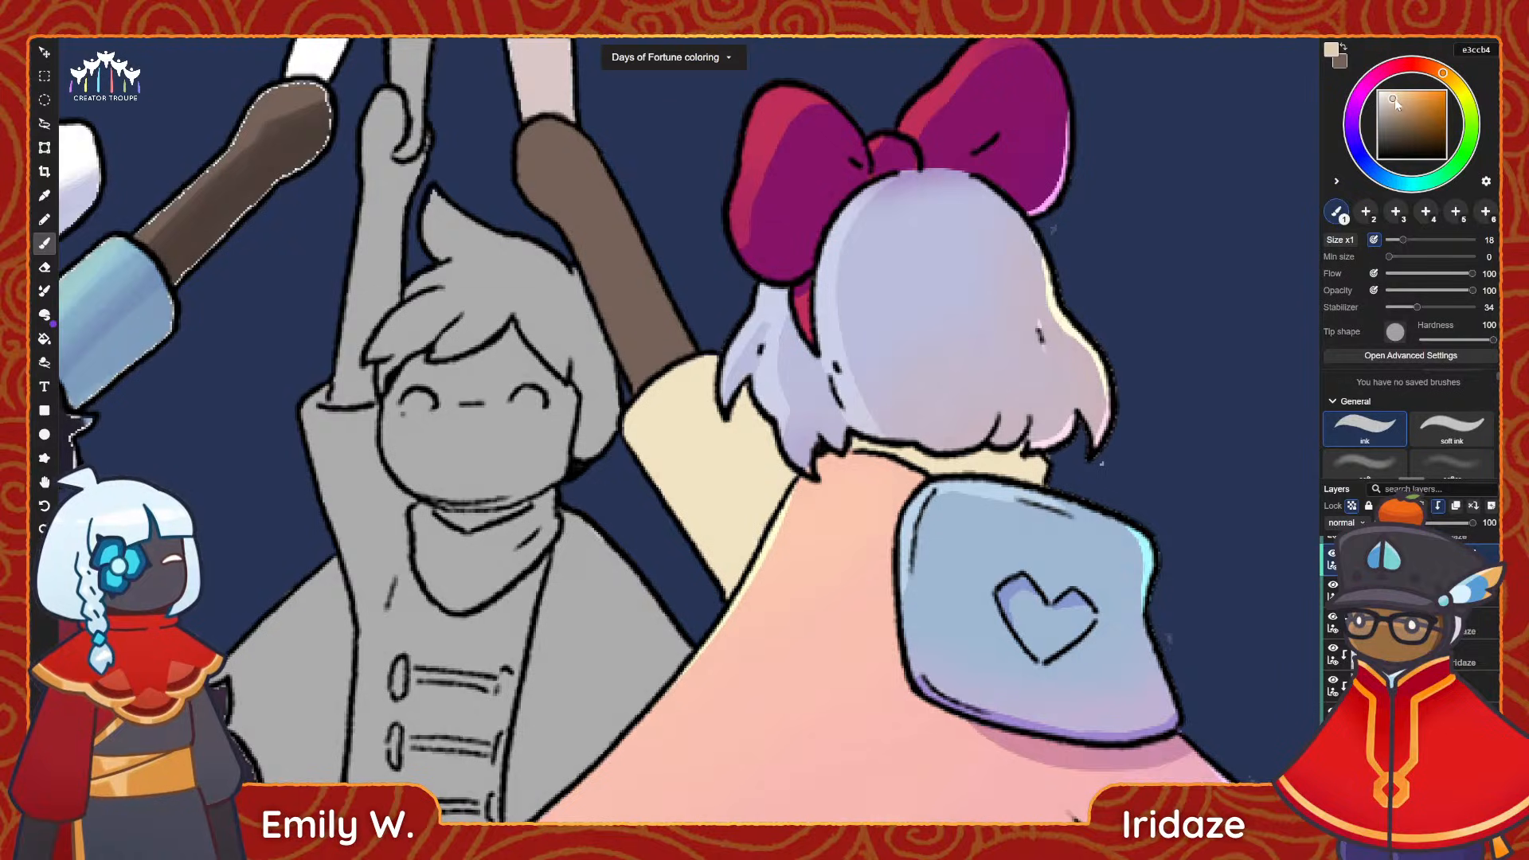
{"action": "middle_click_drag", "start_coordinate": [1148, 512], "coordinate": [1065, 494]}
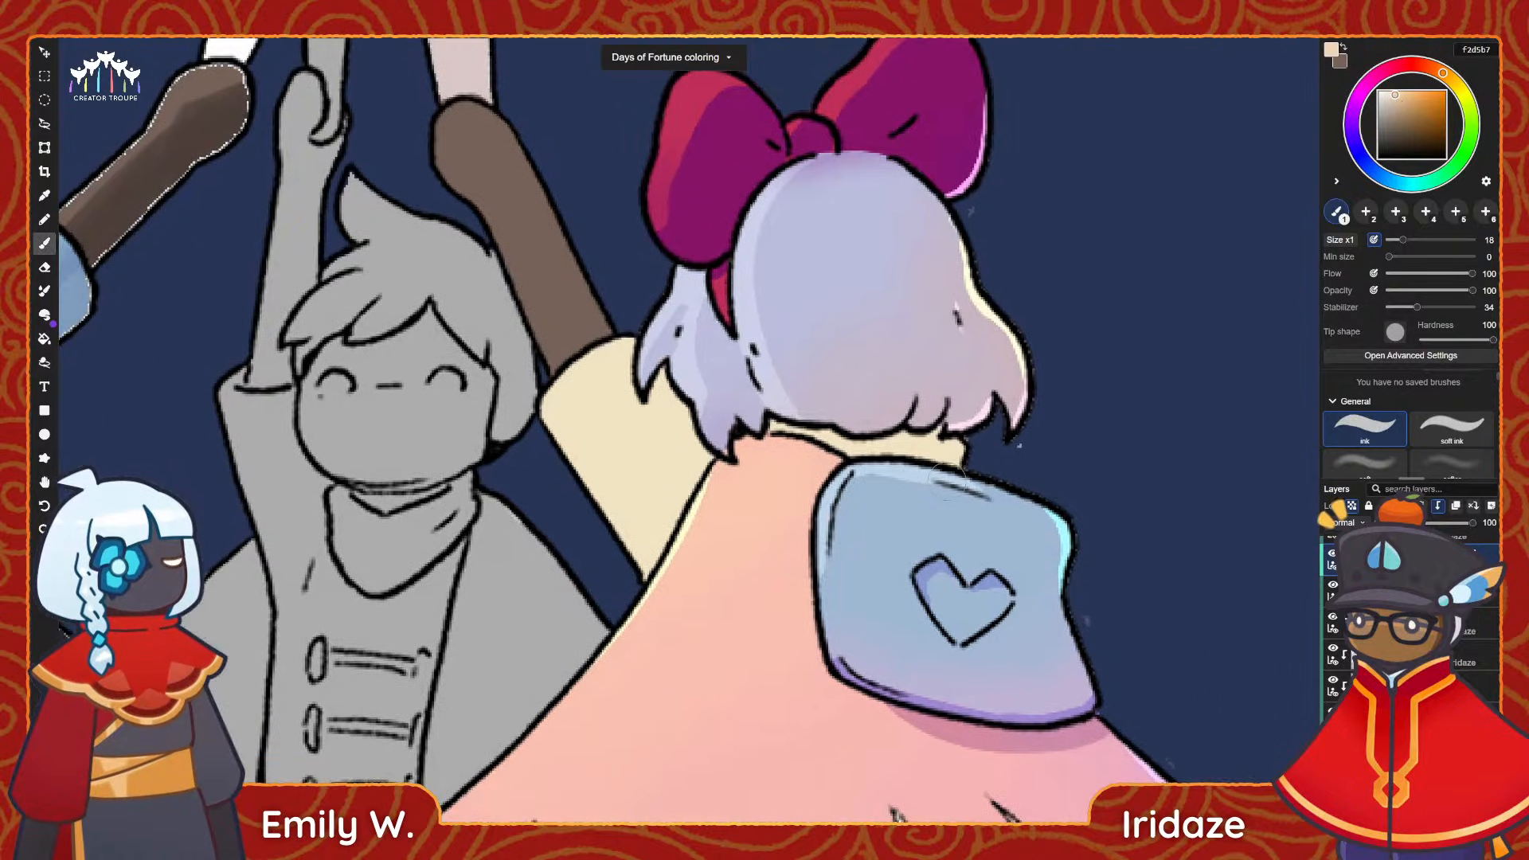
Select the shirt's clipped layer and paint peach shading along the raised sleeve's lower edge, undoing the broader first attempt.
{"action": "scroll", "coordinate": [1338, 621], "scroll_direction": "up", "scroll_amount": 4}
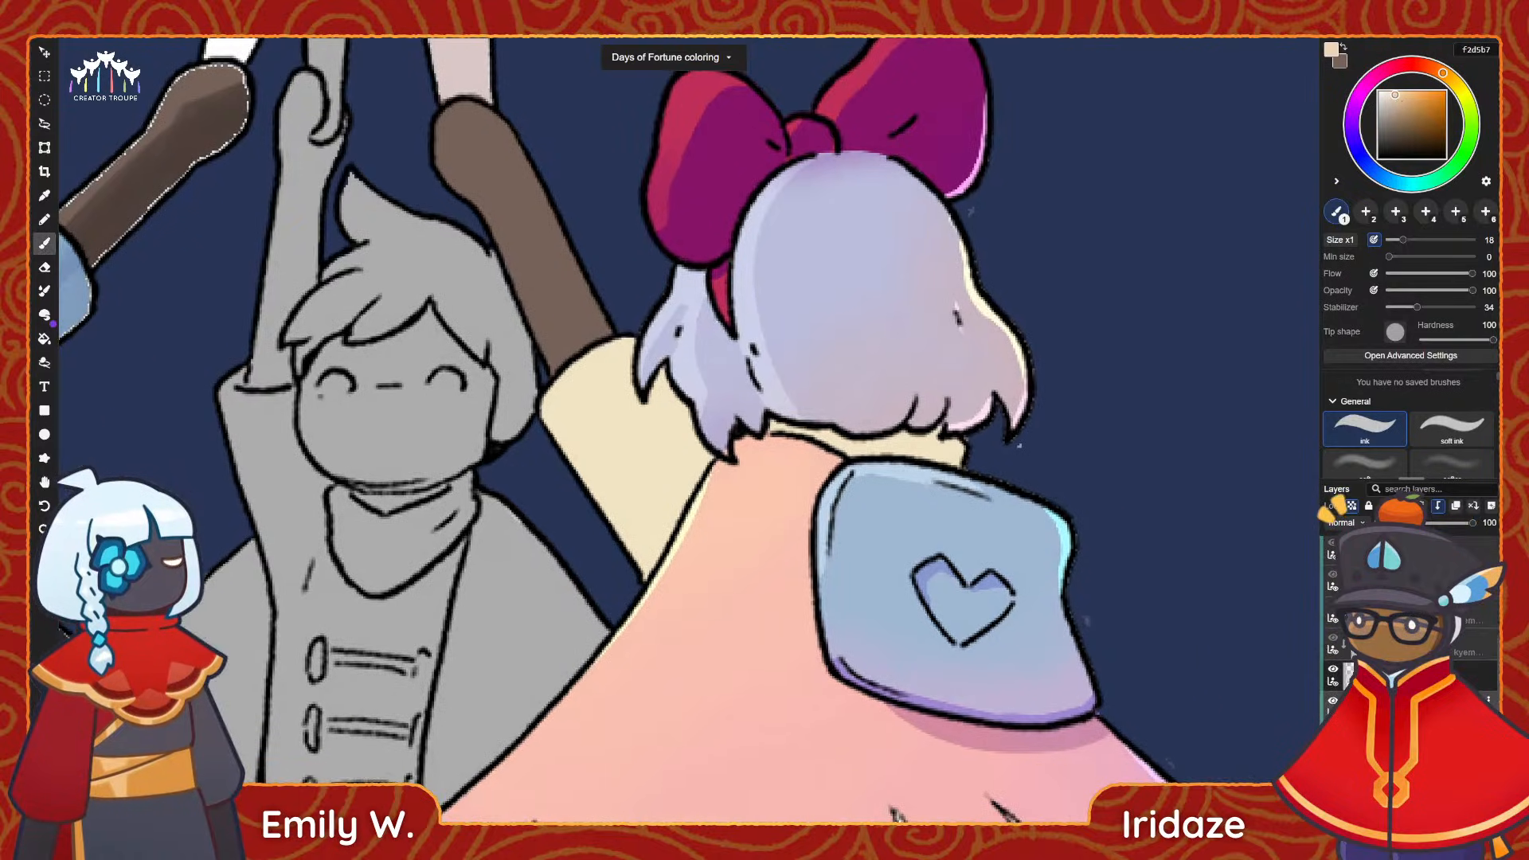
{"action": "scroll", "coordinate": [1337, 622], "scroll_direction": "down", "scroll_amount": 4}
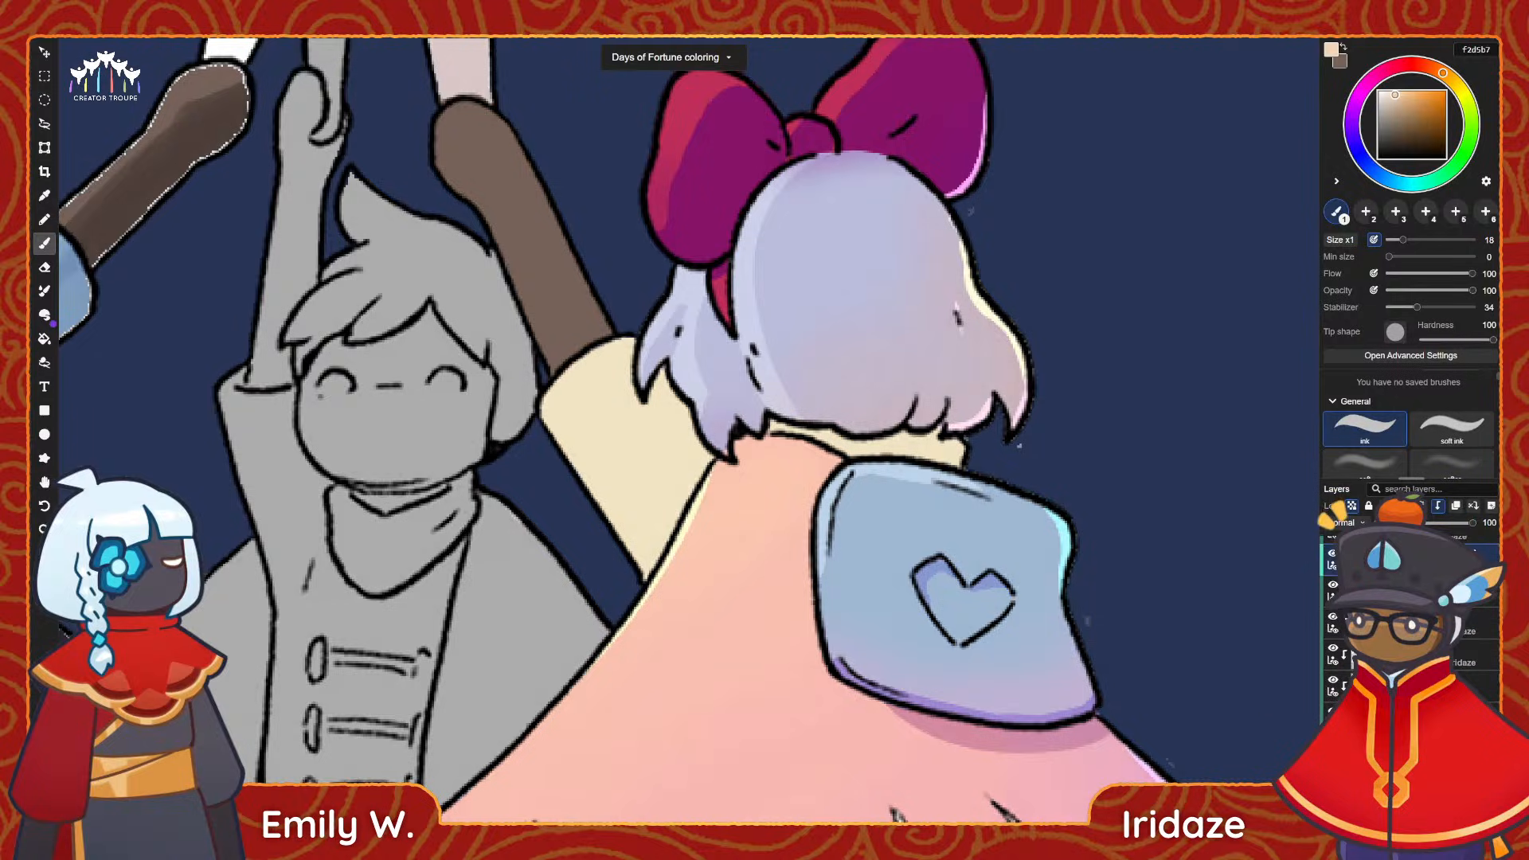
{"action": "left_click", "coordinate": [1332, 681]}
{"action": "left_click", "coordinate": [1332, 682]}
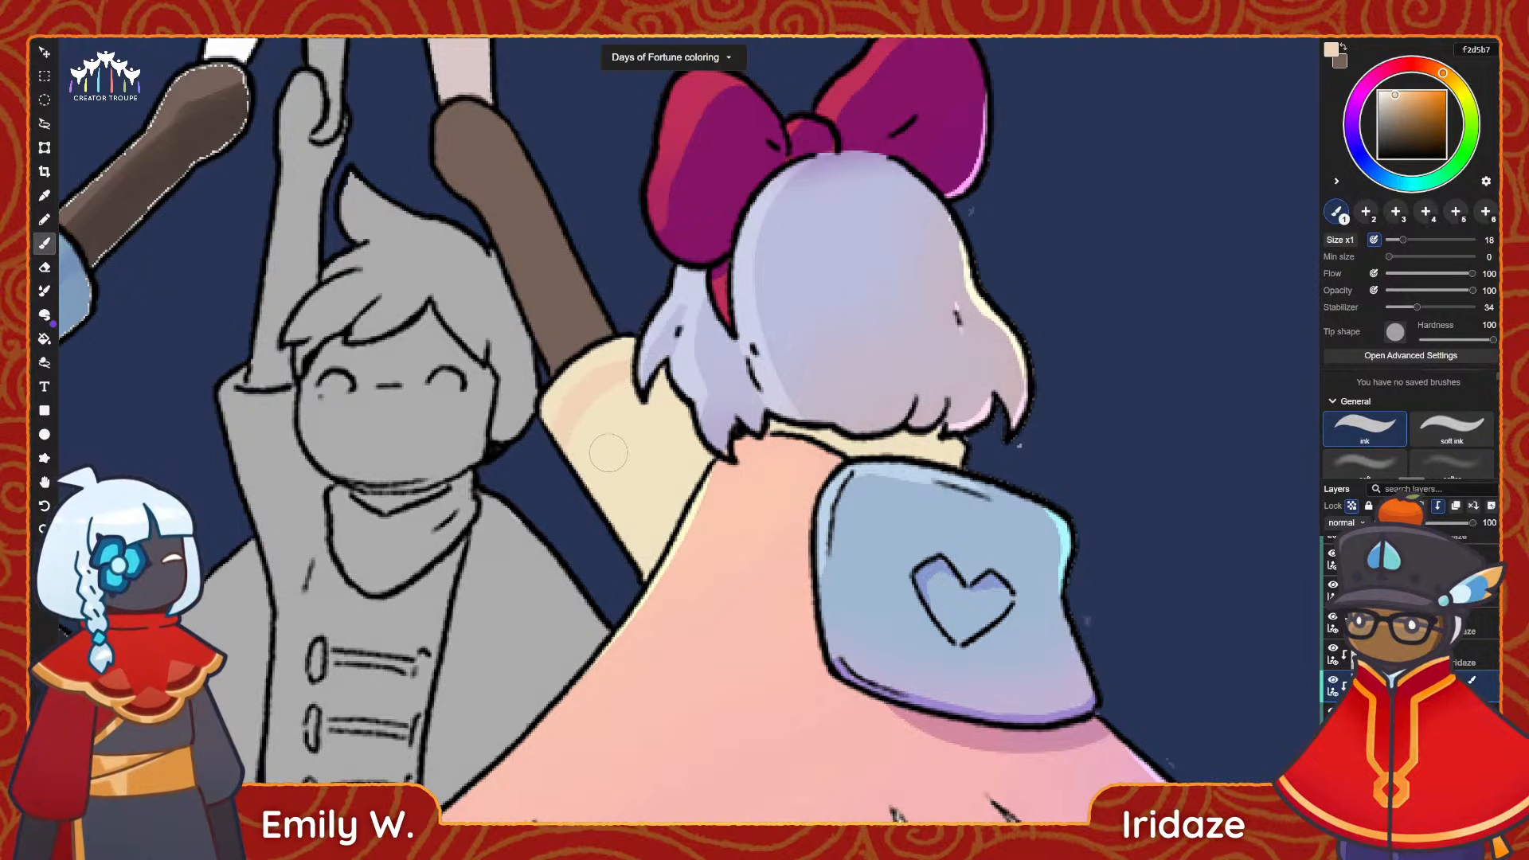
{"action": "key", "text": "ctrl+z"}
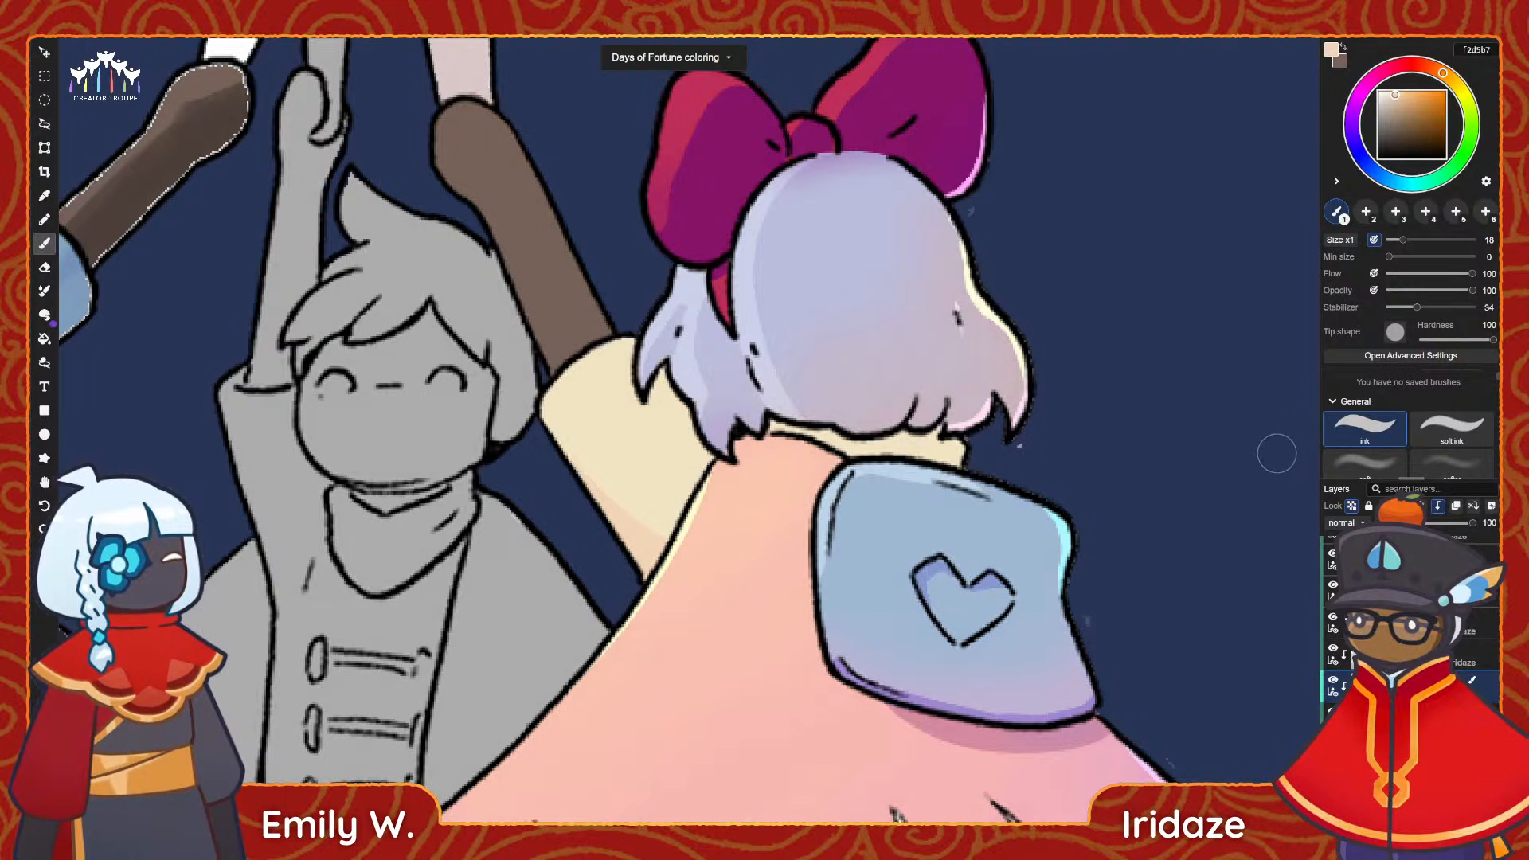
Sample pale yellow fbf9dc from the hair's rim light and paint a highlight along the raised sleeve's upper edge.
{"action": "key", "text": "i"}
{"action": "left_click", "coordinate": [980, 292]}
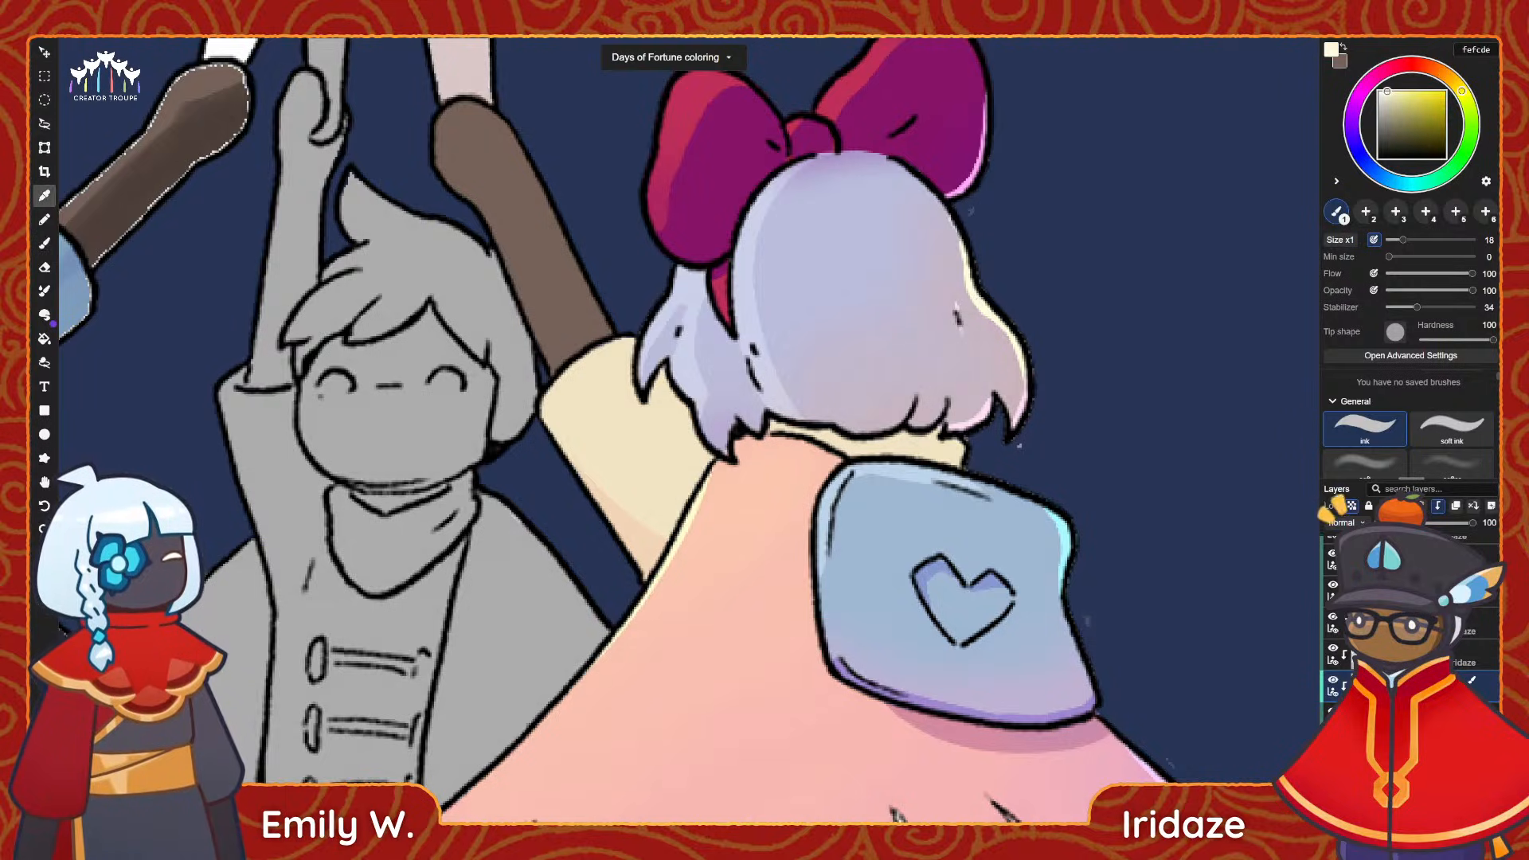
{"action": "key", "text": "b"}
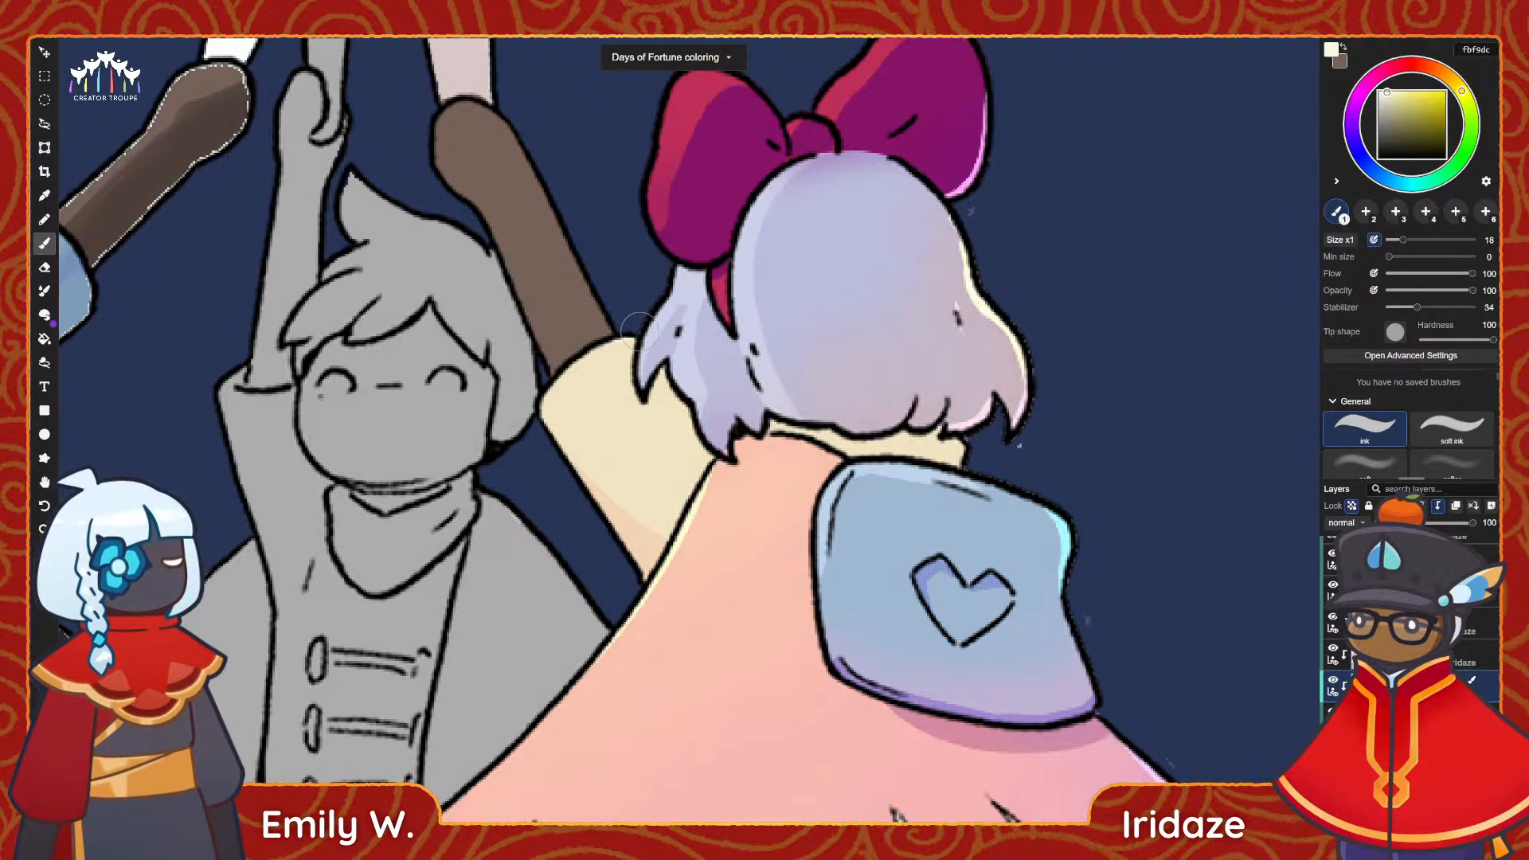
{"action": "left_click_drag", "start_coordinate": [637, 328], "coordinate": [526, 440]}
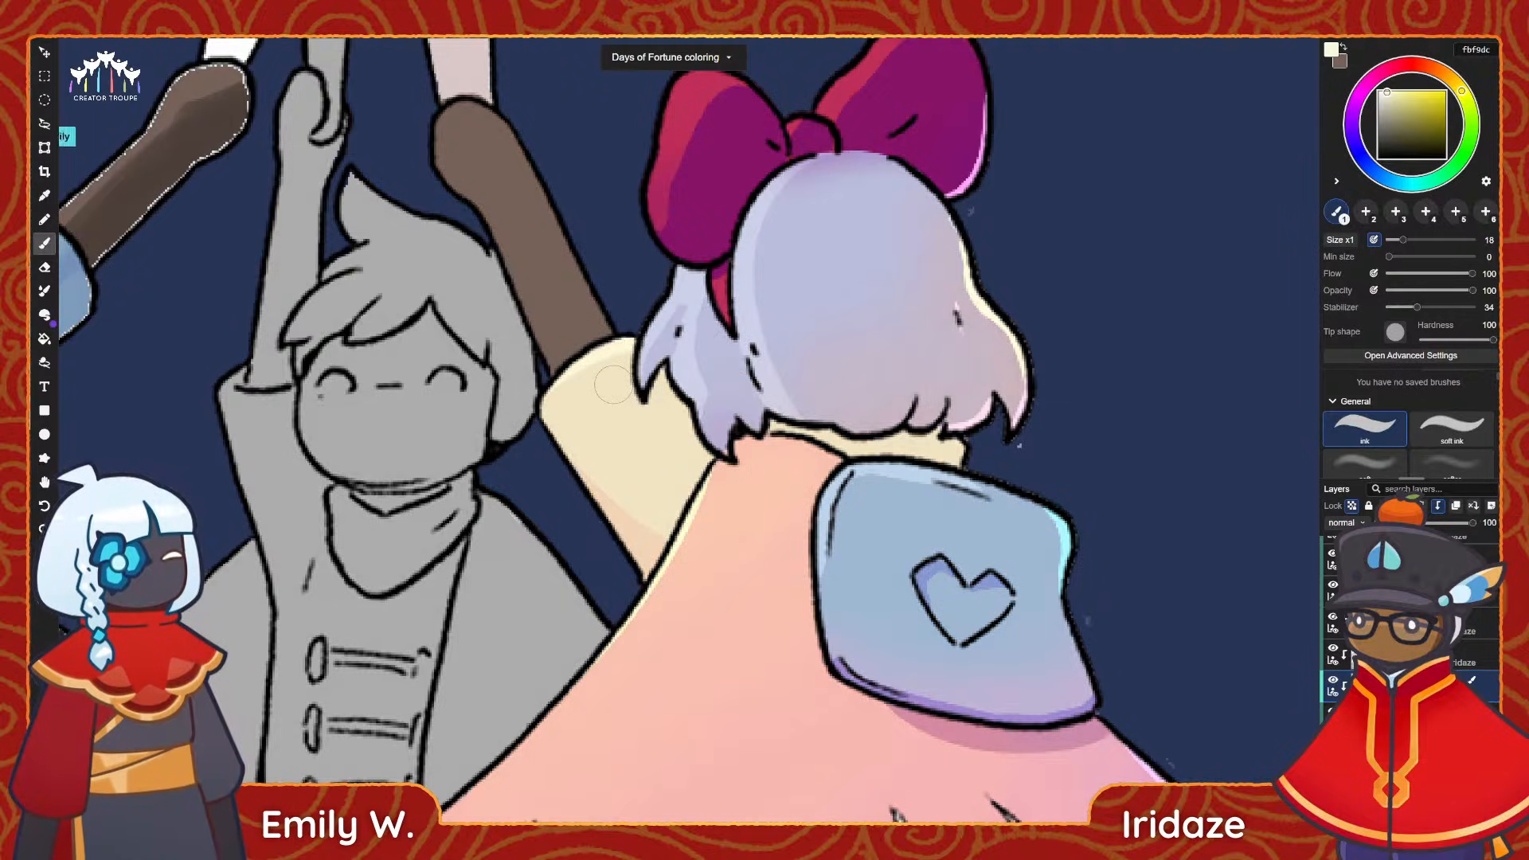
Shade the collar below the hair with peach f2d5b7 sampled from the sleeve, and add a pale yellow fffddf highlight at its right end.
{"action": "key", "text": "i"}
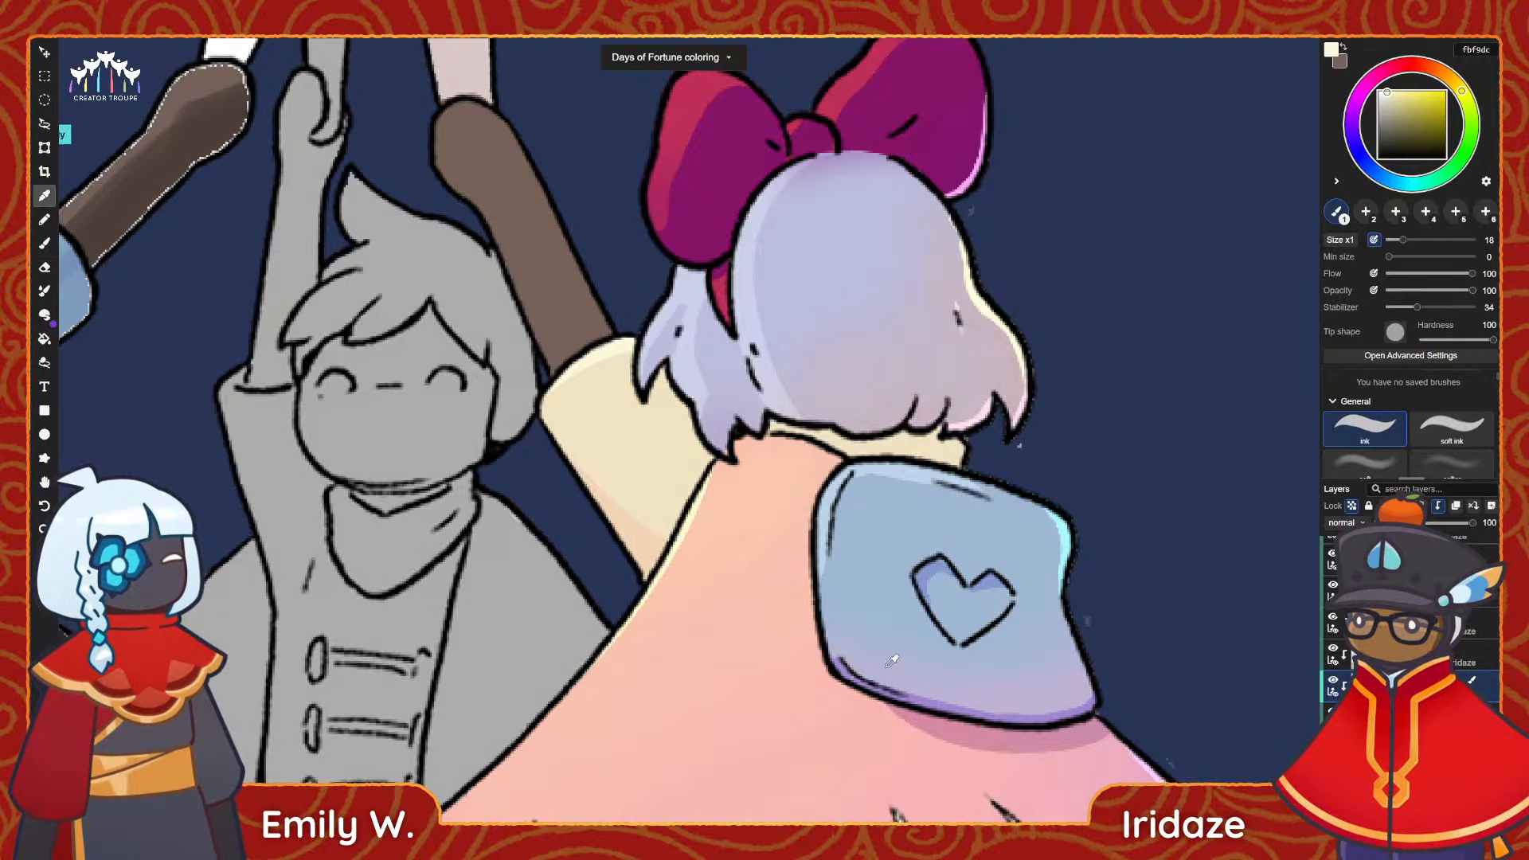
{"action": "left_click", "coordinate": [639, 542]}
{"action": "key", "text": "b"}
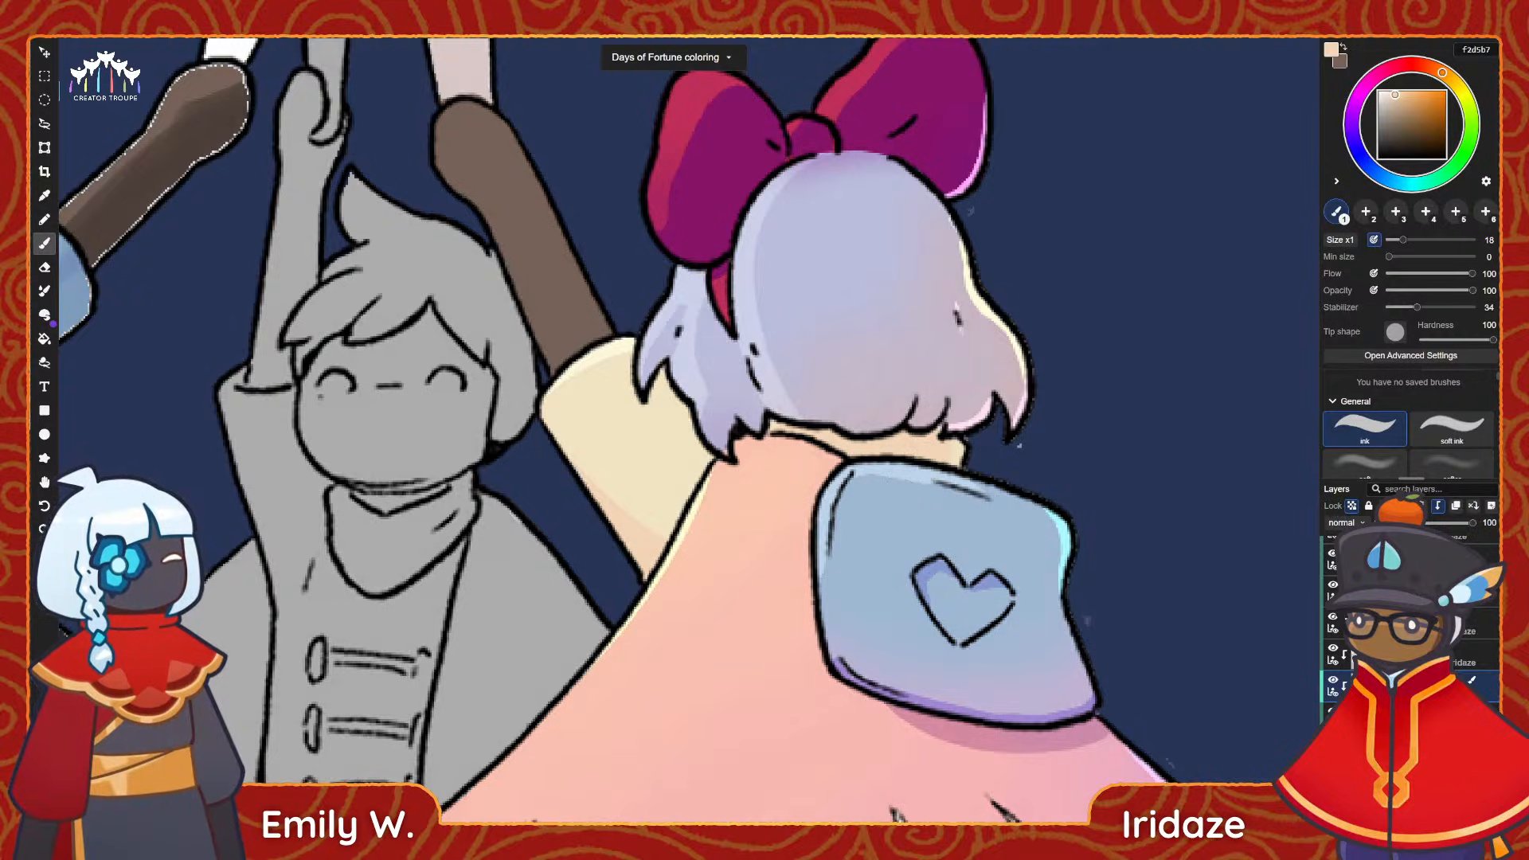
{"action": "key", "text": "i"}
{"action": "left_click", "coordinate": [991, 311]}
{"action": "key", "text": "b"}
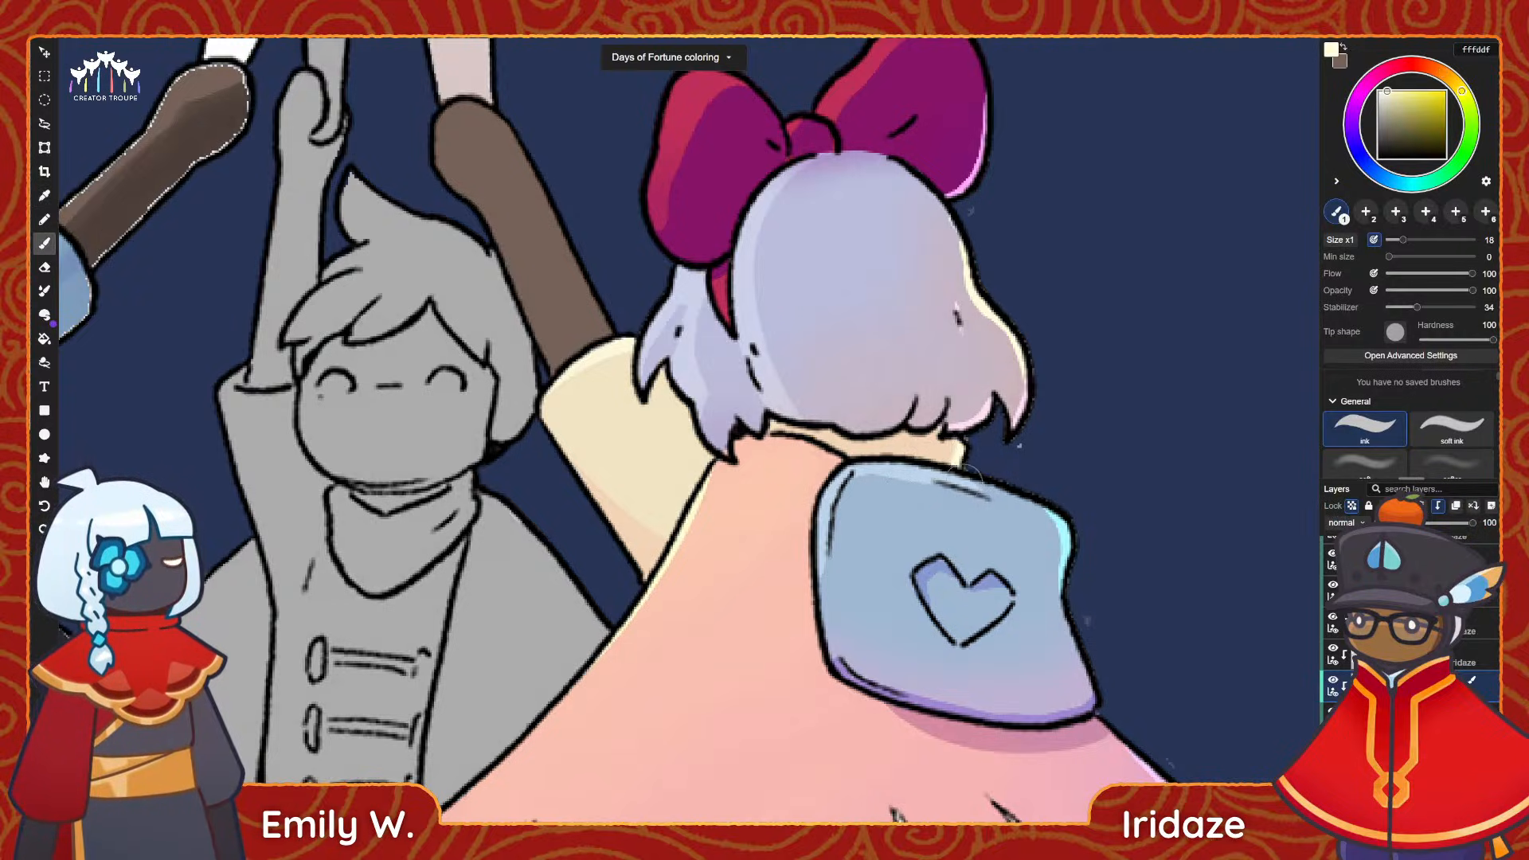
{"action": "left_click_drag", "start_coordinate": [972, 465], "coordinate": [965, 482]}
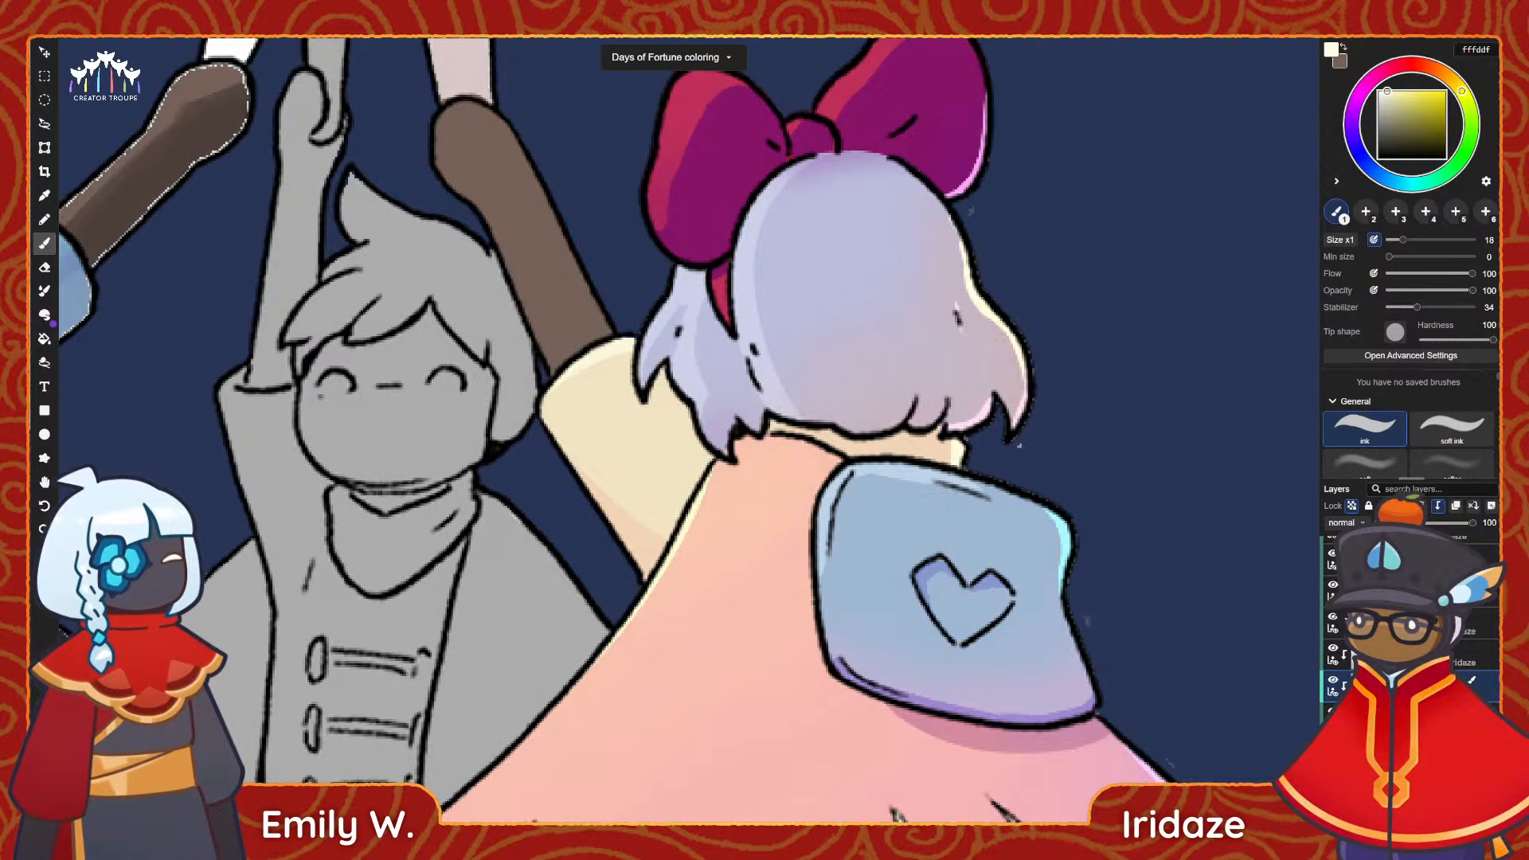
{"action": "scroll", "coordinate": [644, 503], "scroll_direction": "down", "scroll_amount": 7}
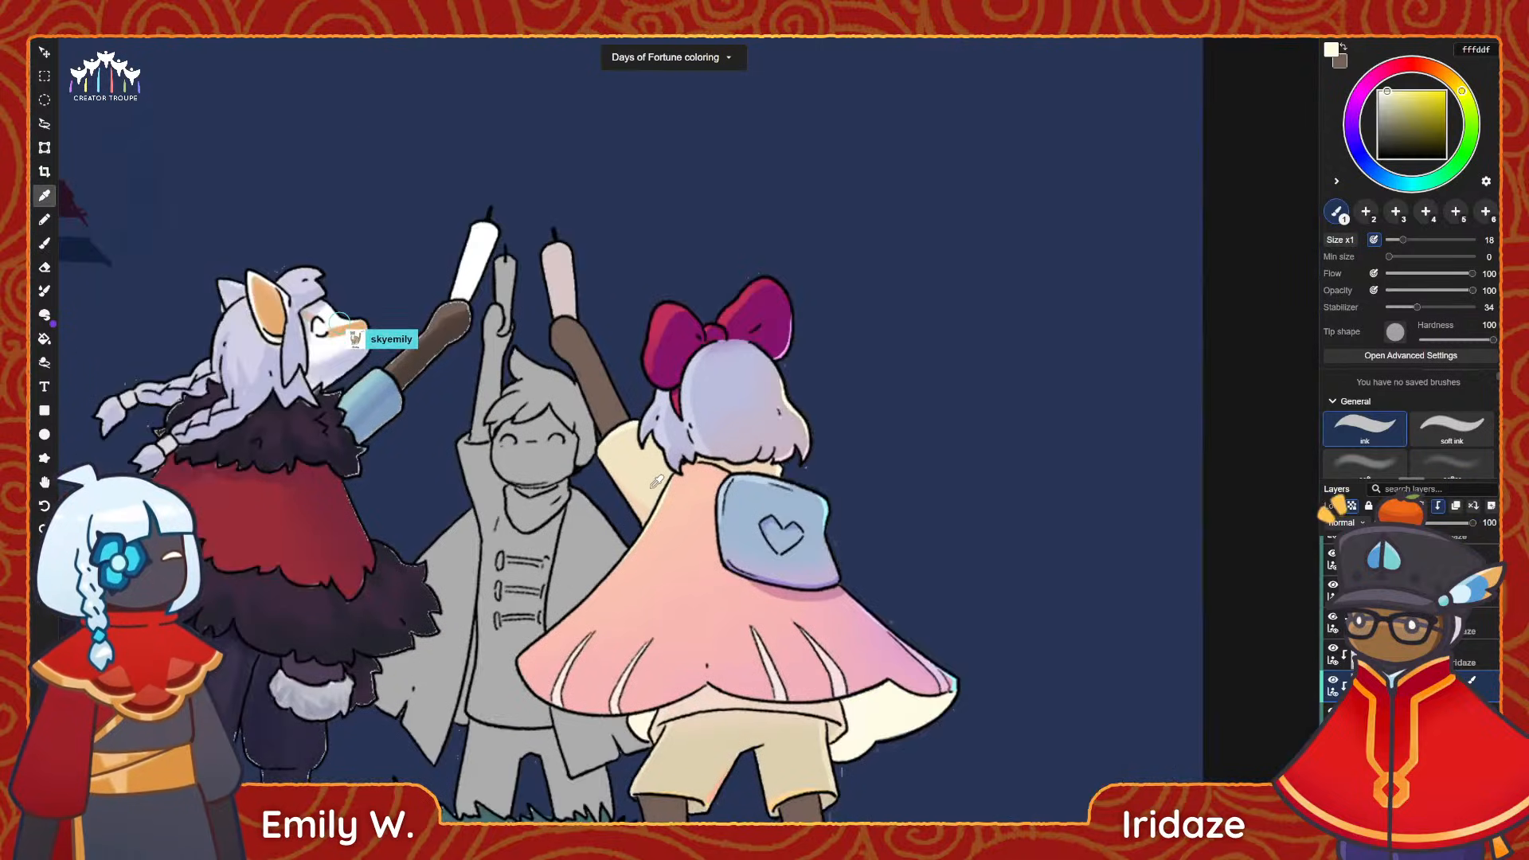
Sample beige d2c1a3 from the shorts, try a stroke on the shirt hem, and shift the colour to a warmer d2b8a3.
{"action": "key", "text": "alt"}
{"action": "scroll", "coordinate": [733, 655], "scroll_direction": "up", "scroll_amount": 3}
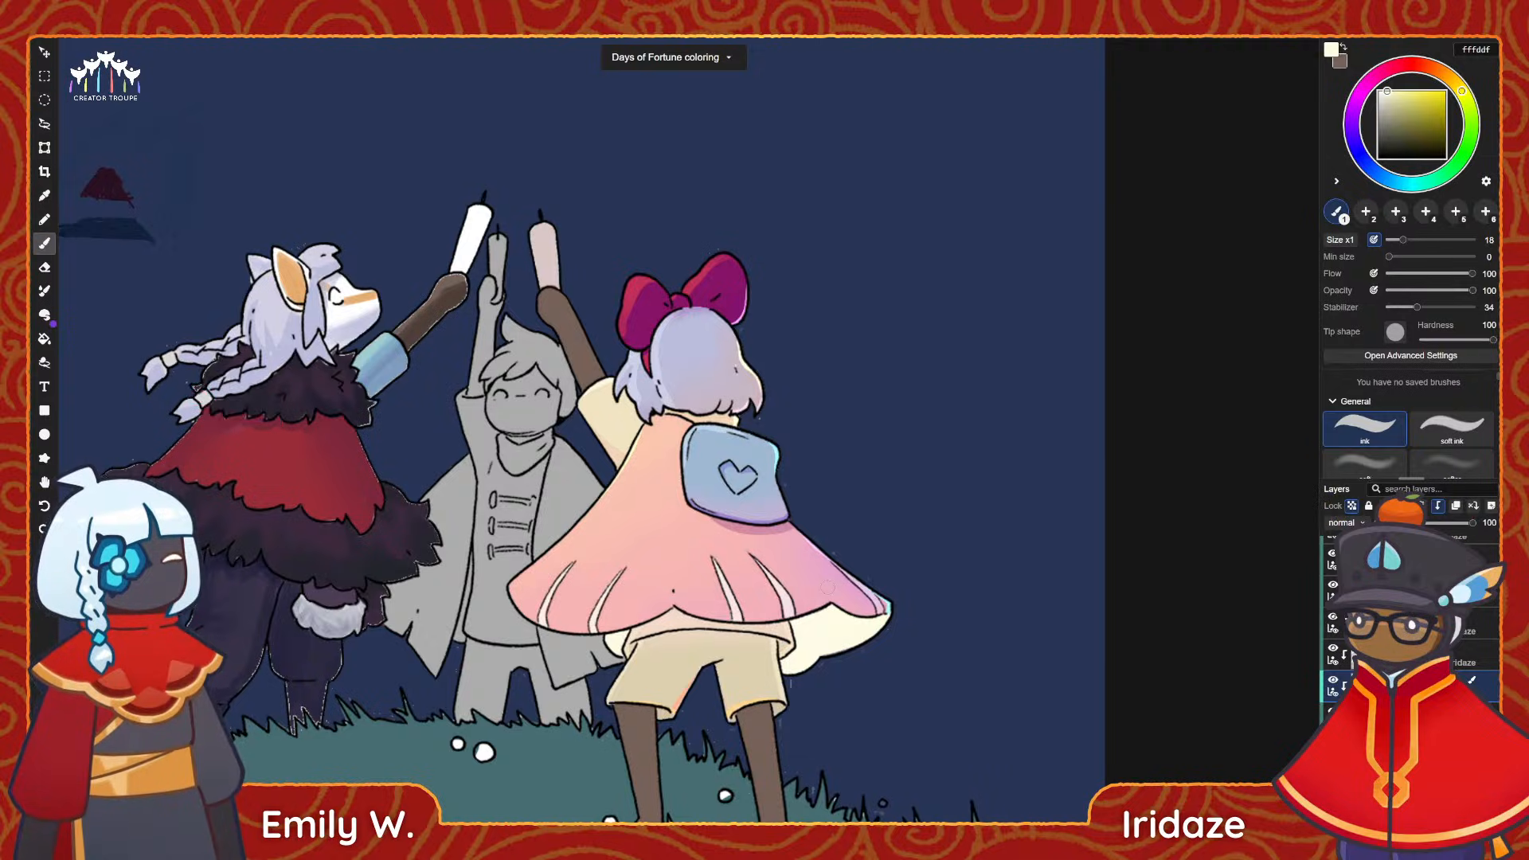
{"action": "scroll", "coordinate": [762, 481], "scroll_direction": "down", "scroll_amount": 1}
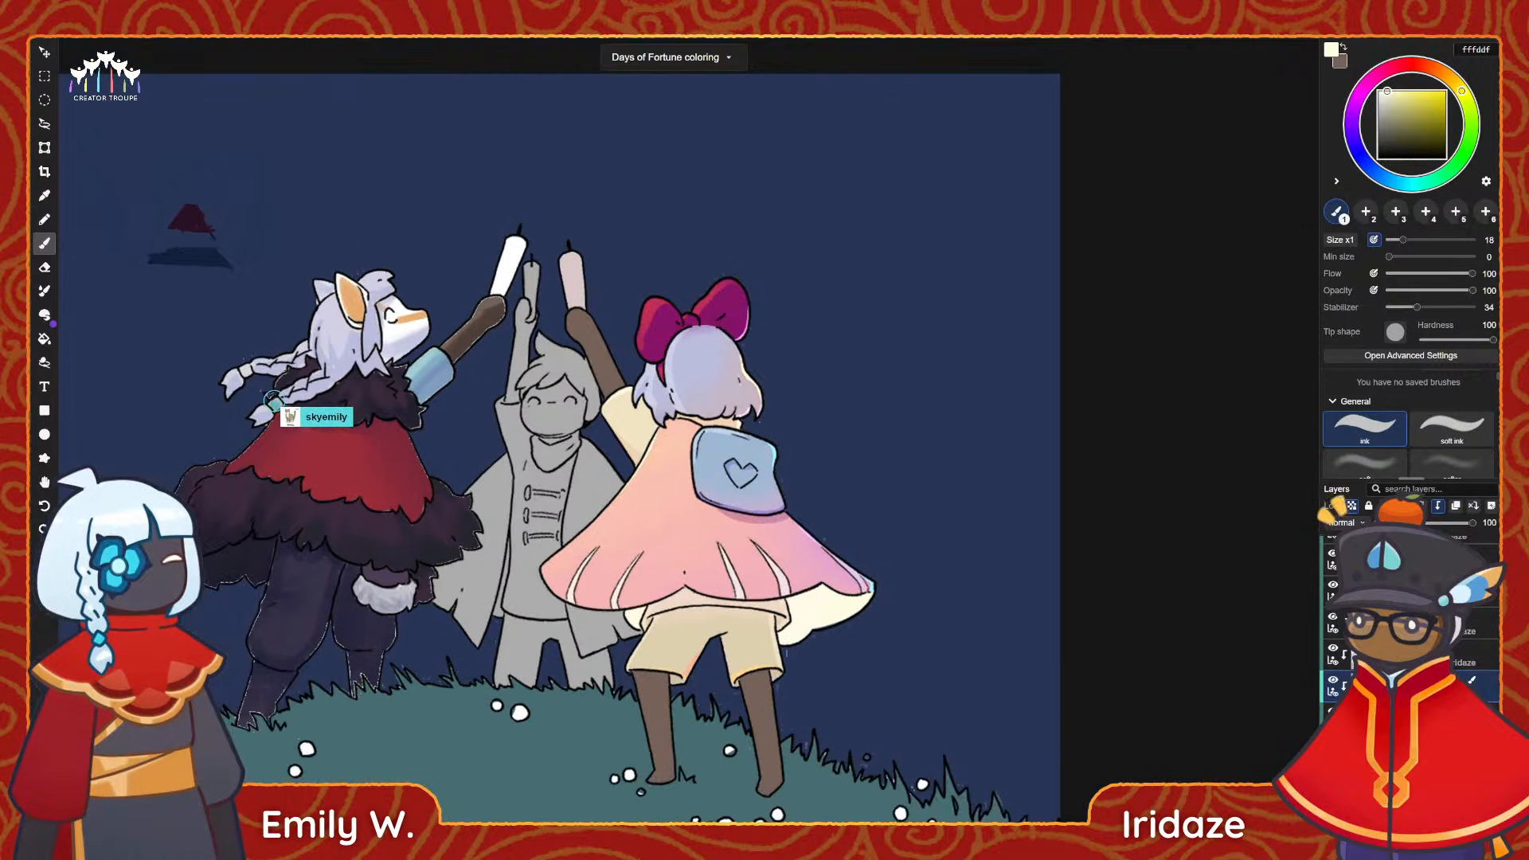
{"action": "scroll", "coordinate": [782, 726], "scroll_direction": "up", "scroll_amount": 3}
{"action": "scroll", "coordinate": [684, 561], "scroll_direction": "up", "scroll_amount": 1}
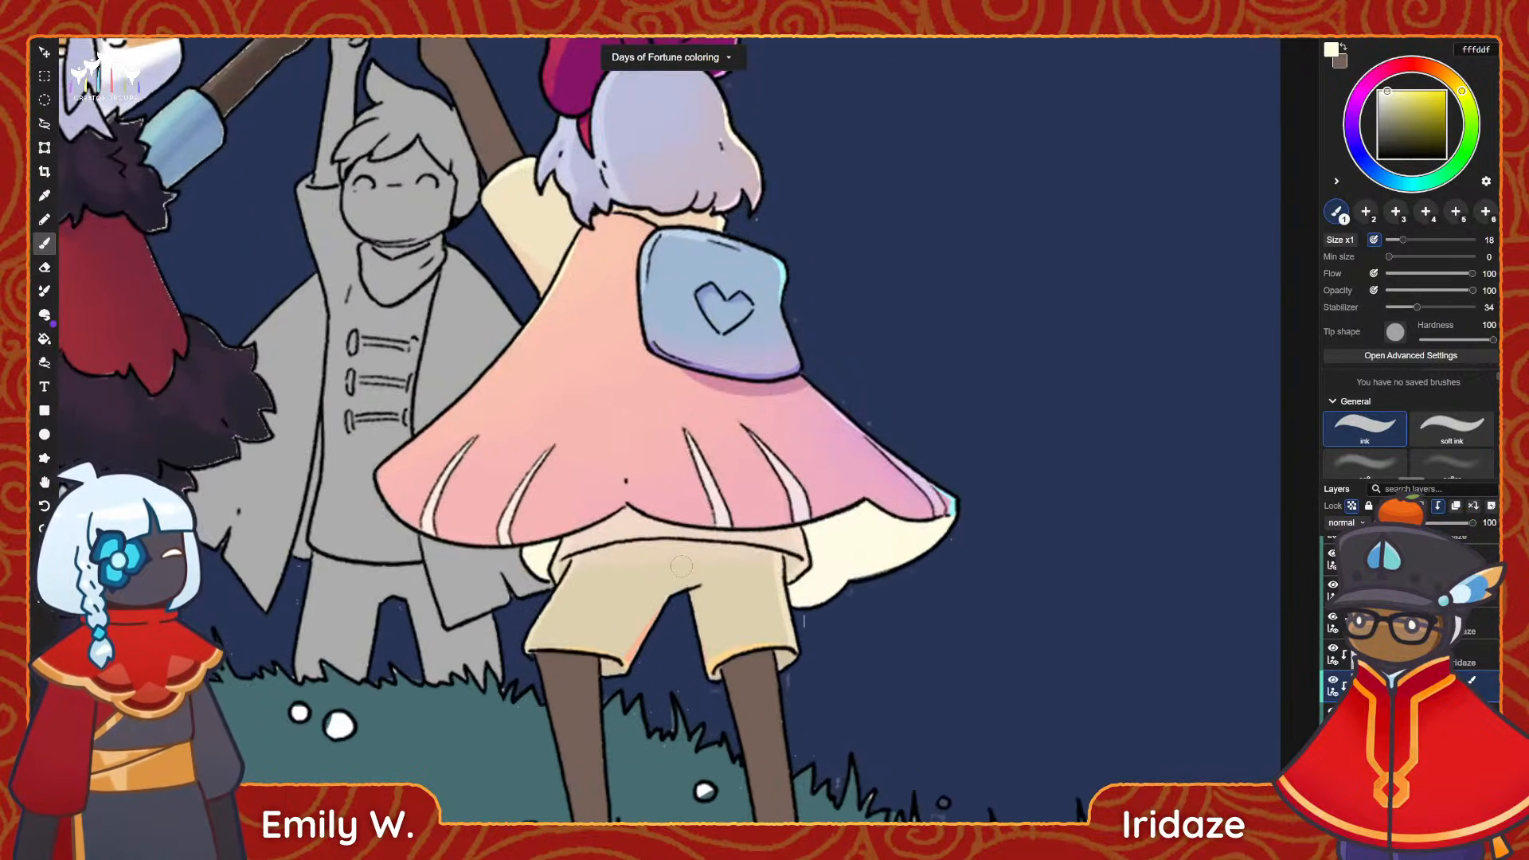
{"action": "scroll", "coordinate": [681, 566], "scroll_direction": "up", "scroll_amount": 3}
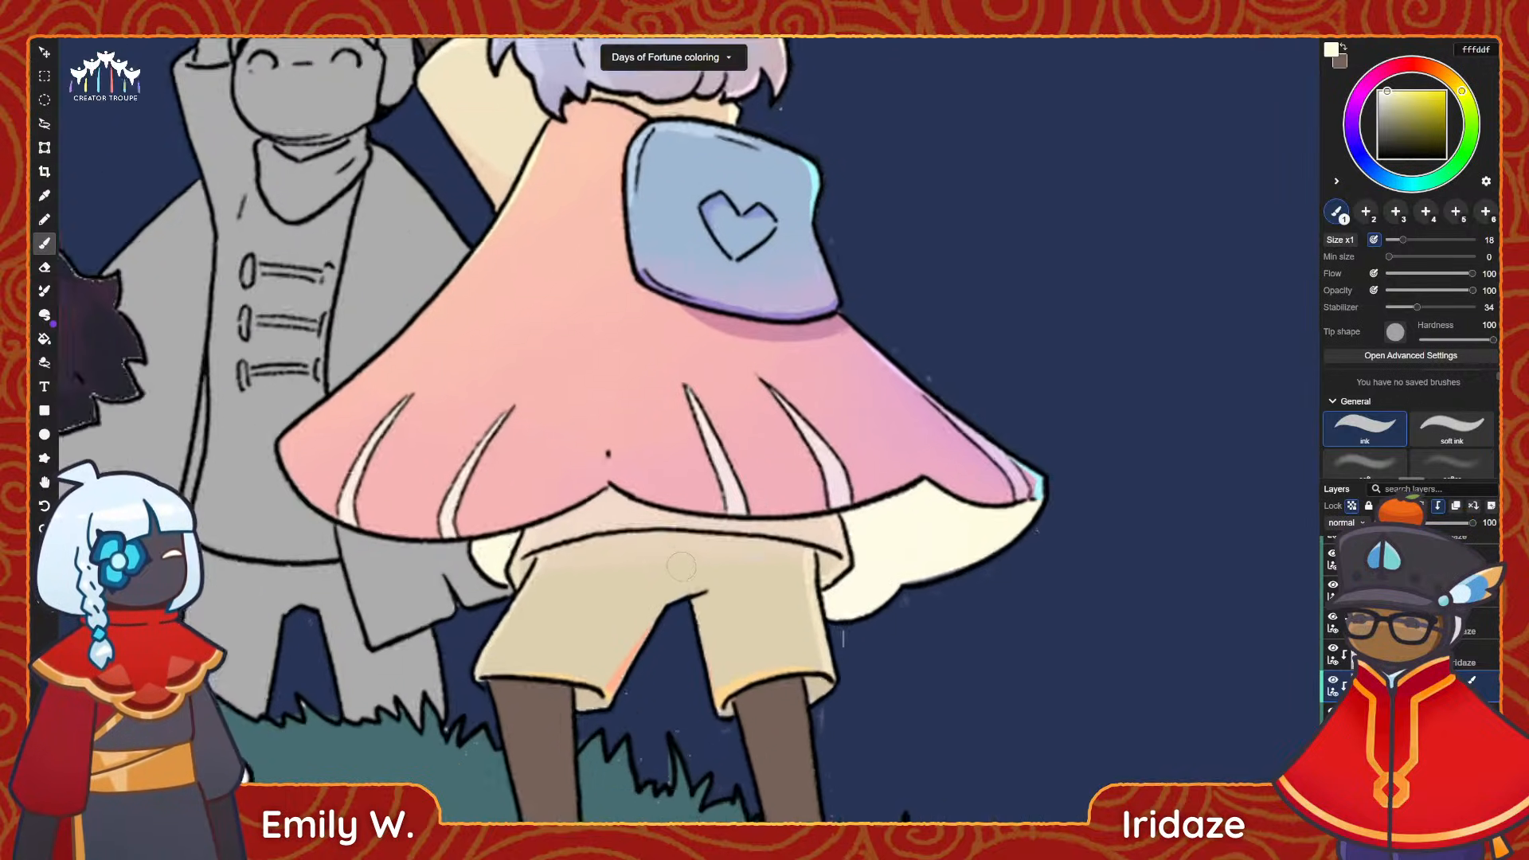
{"action": "key", "text": "alt"}
{"action": "left_click", "coordinate": [577, 700], "text": "alt"}
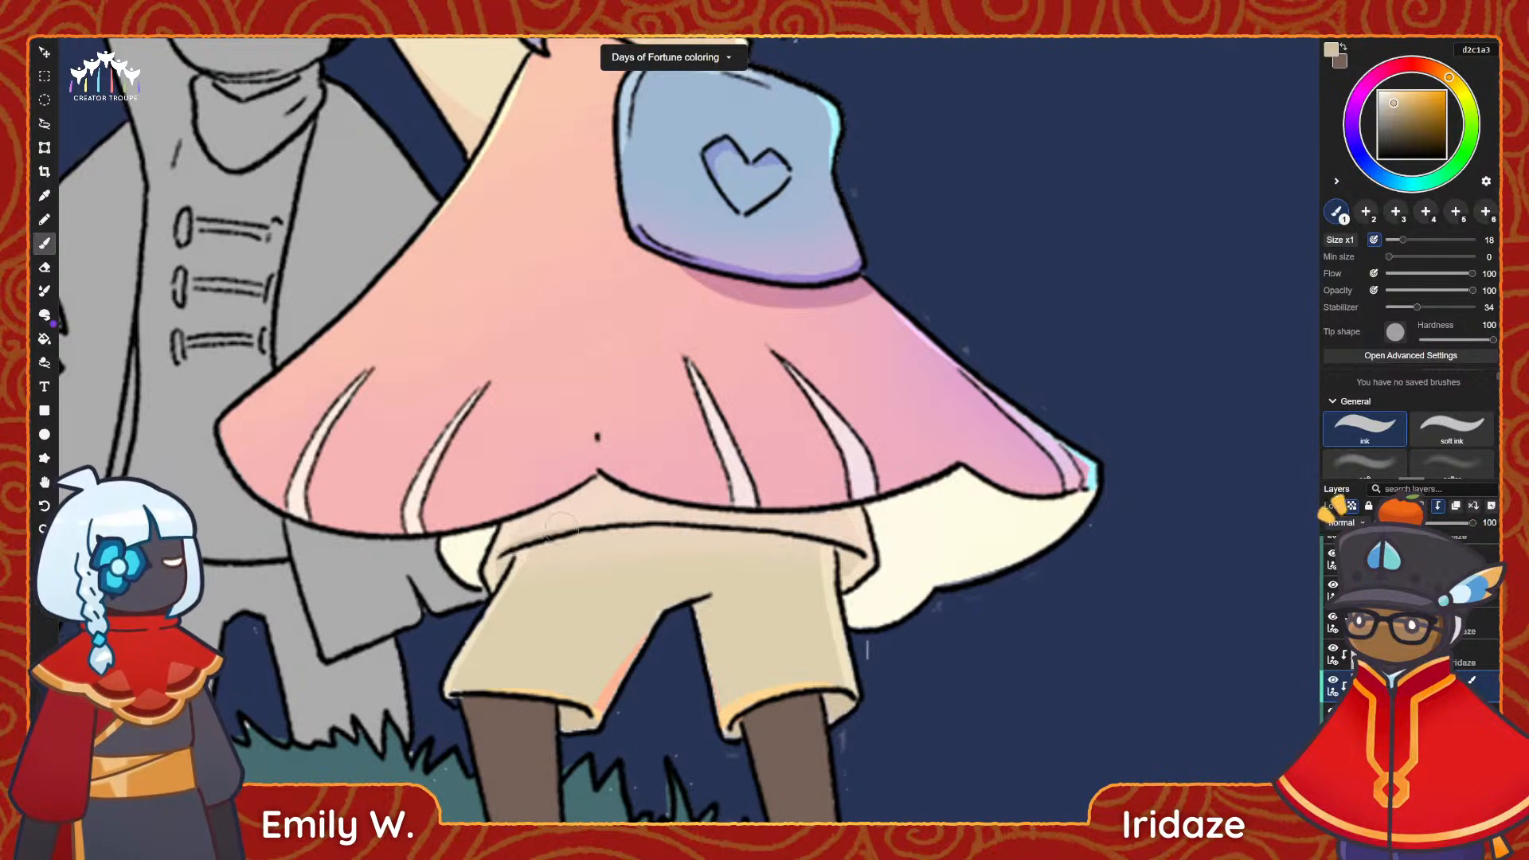
{"action": "left_click_drag", "start_coordinate": [543, 532], "coordinate": [664, 522]}
{"action": "left_click", "coordinate": [1439, 71]}
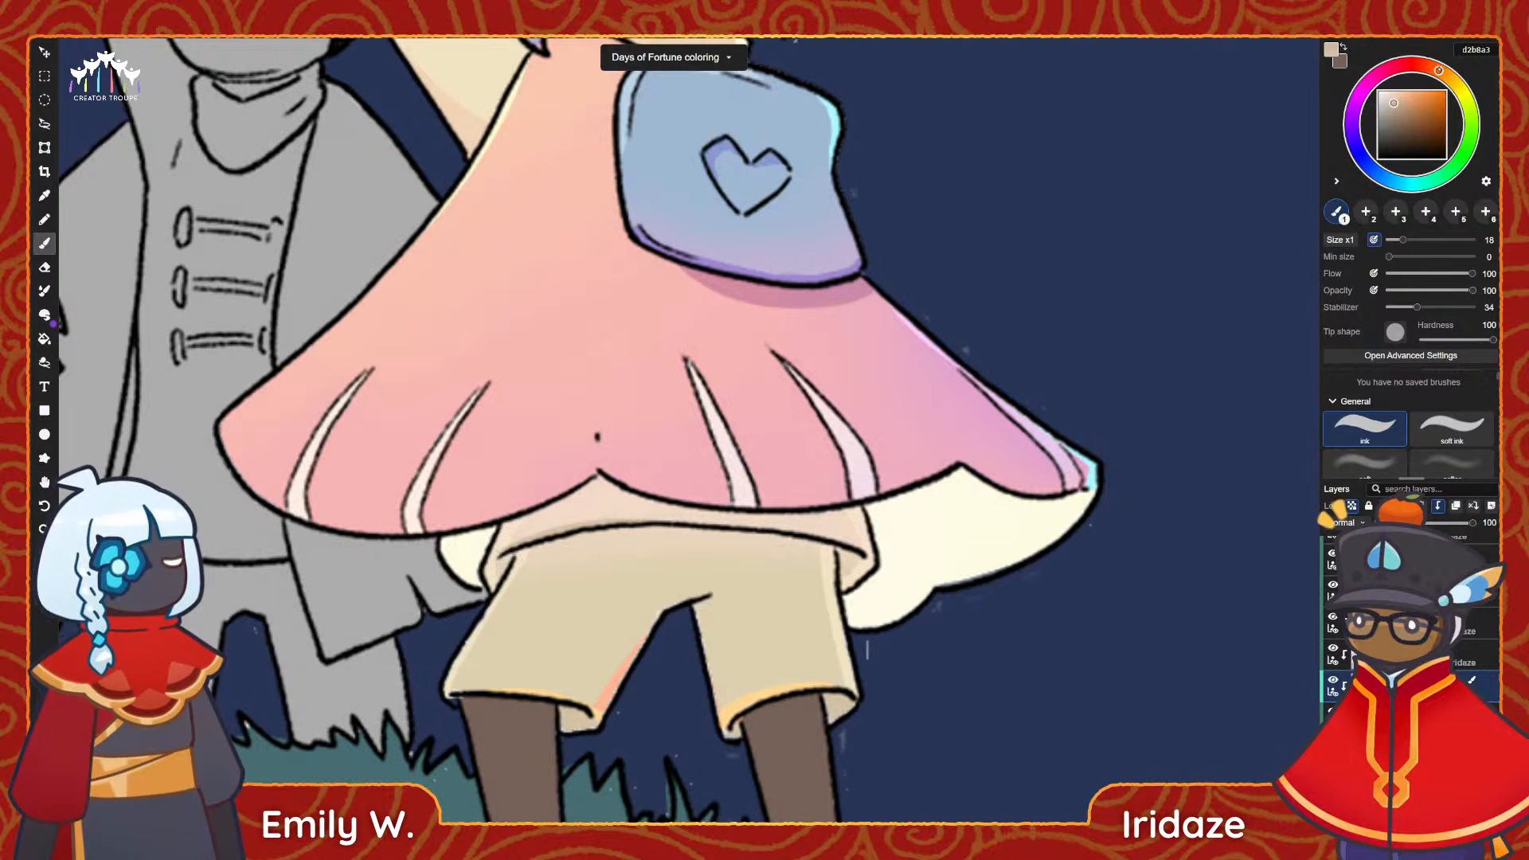
Undo the trial stroke and paint a curved d2b8a3 shadow across the shirt hem beneath the cape, redoing unsatisfactory strokes.
{"action": "key", "text": "ctrl+z"}
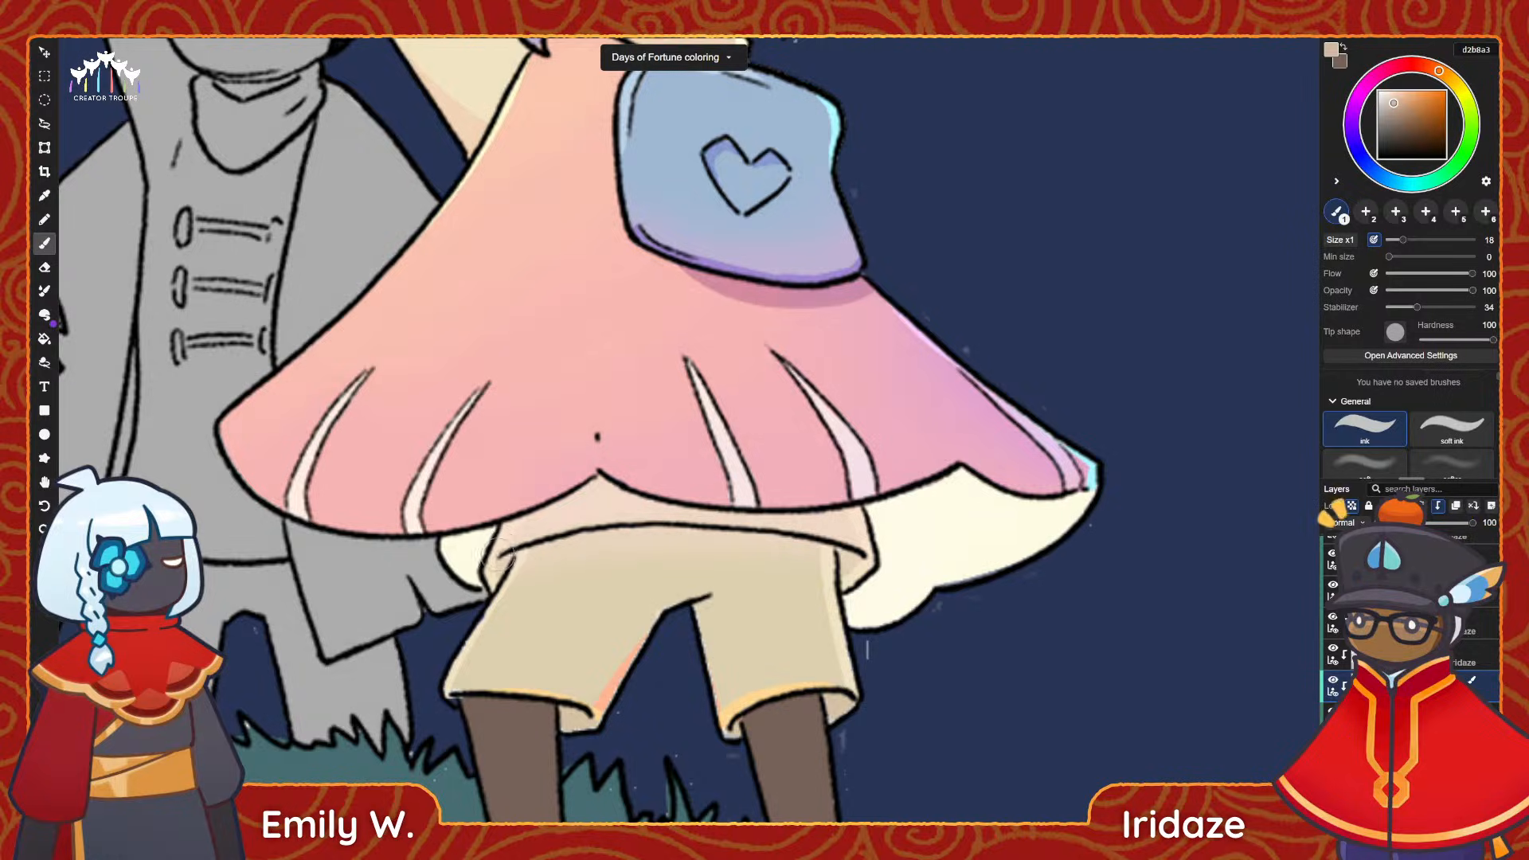
{"action": "left_click_drag", "start_coordinate": [512, 546], "coordinate": [597, 524]}
{"action": "key", "text": "ctrl+z"}
{"action": "mouse_move", "coordinate": [502, 549]}
{"action": "left_mouse_down"}
{"action": "mouse_move", "coordinate": [588, 526]}
{"action": "mouse_move", "coordinate": [739, 518]}
{"action": "left_mouse_up"}
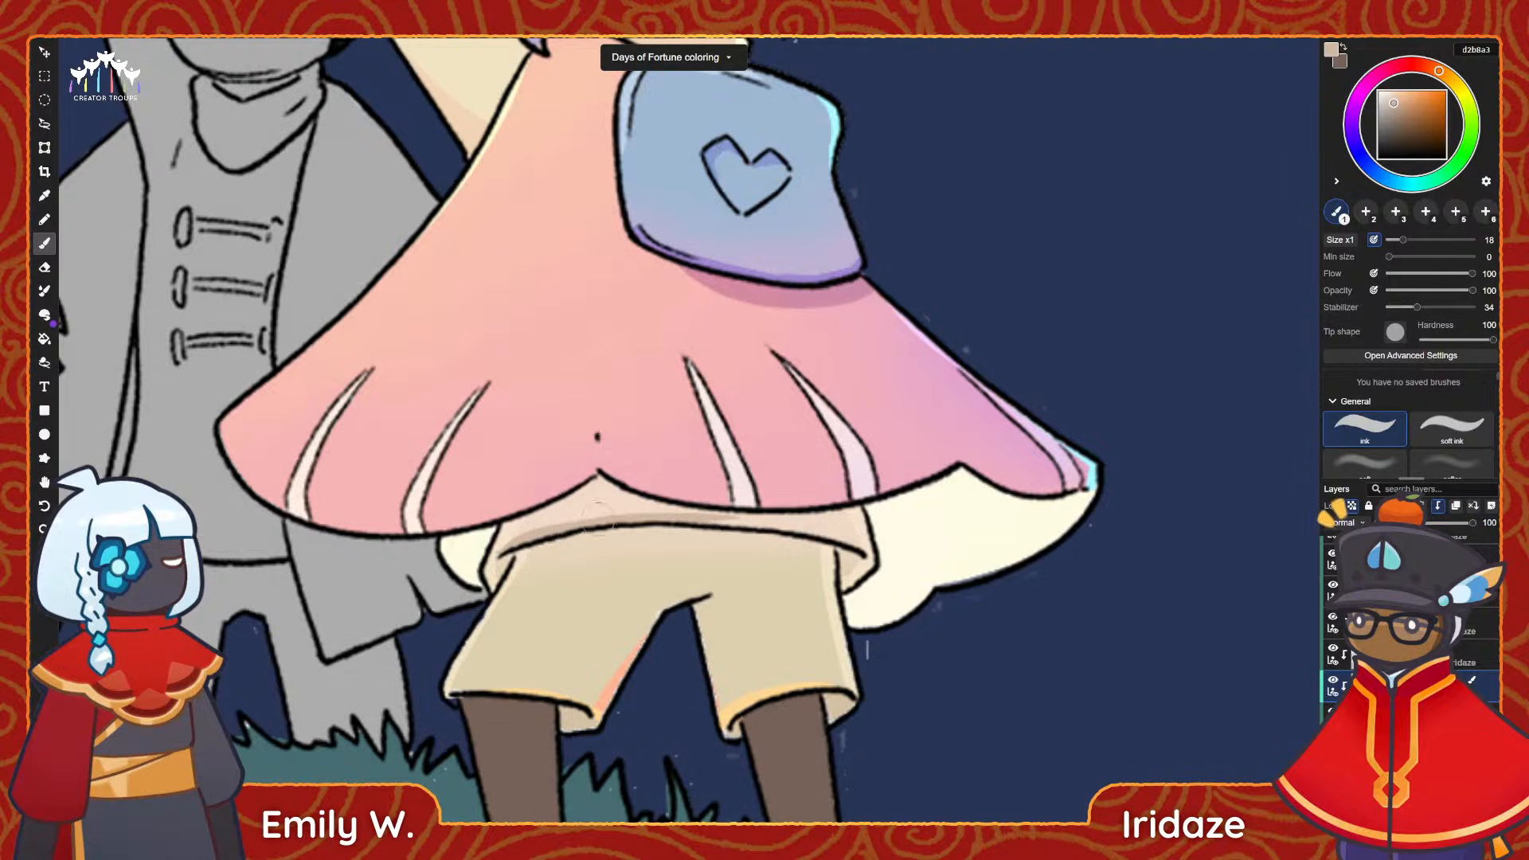
{"action": "key", "text": "ctrl+z"}
{"action": "left_click_drag", "start_coordinate": [711, 522], "coordinate": [840, 542]}
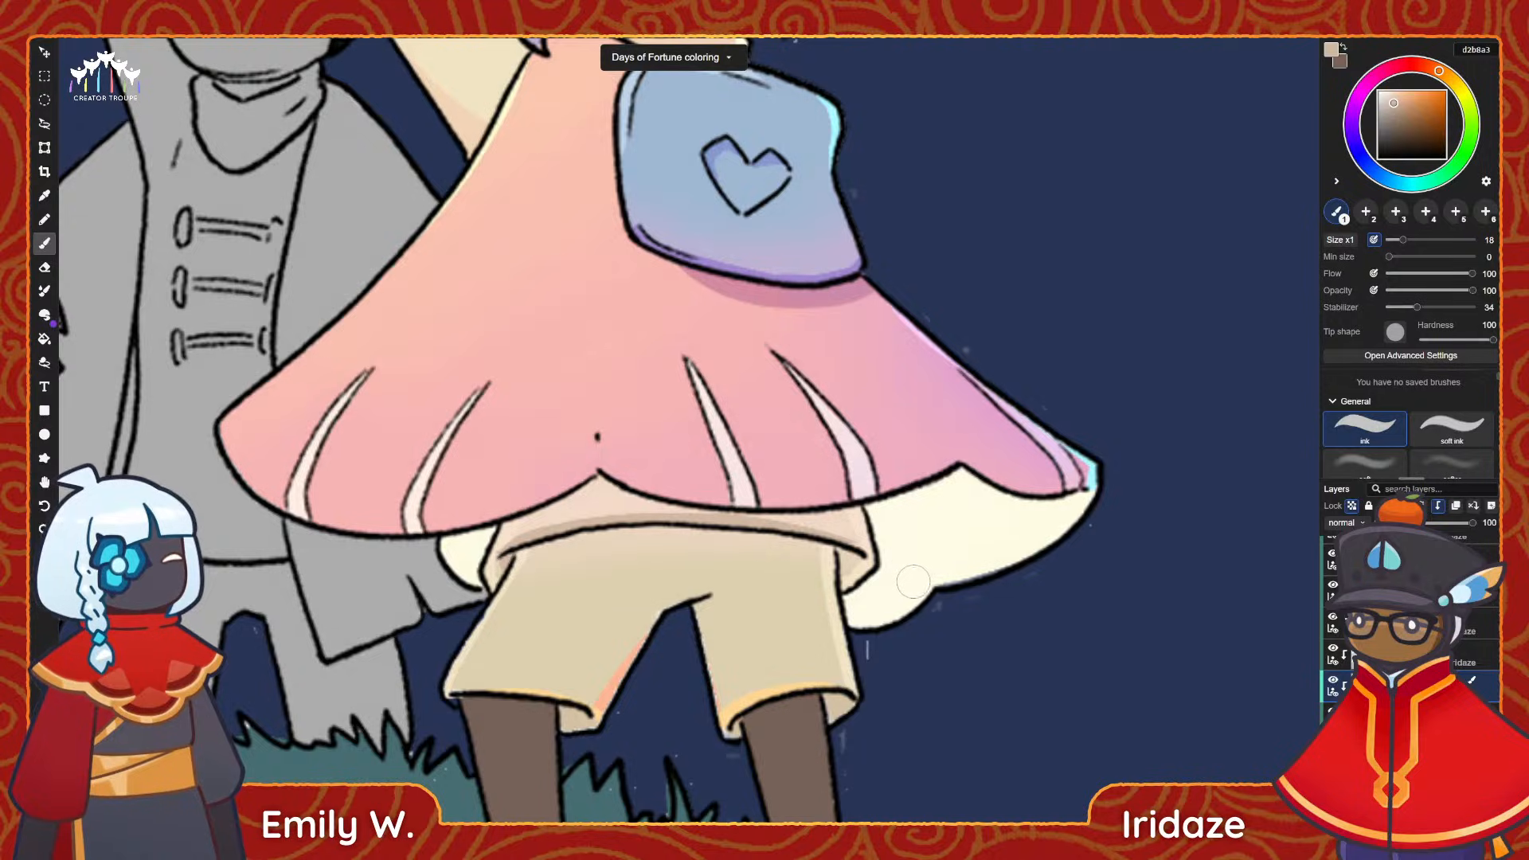
{"action": "scroll", "coordinate": [491, 704], "scroll_direction": "down", "scroll_amount": 5, "text": "alt"}
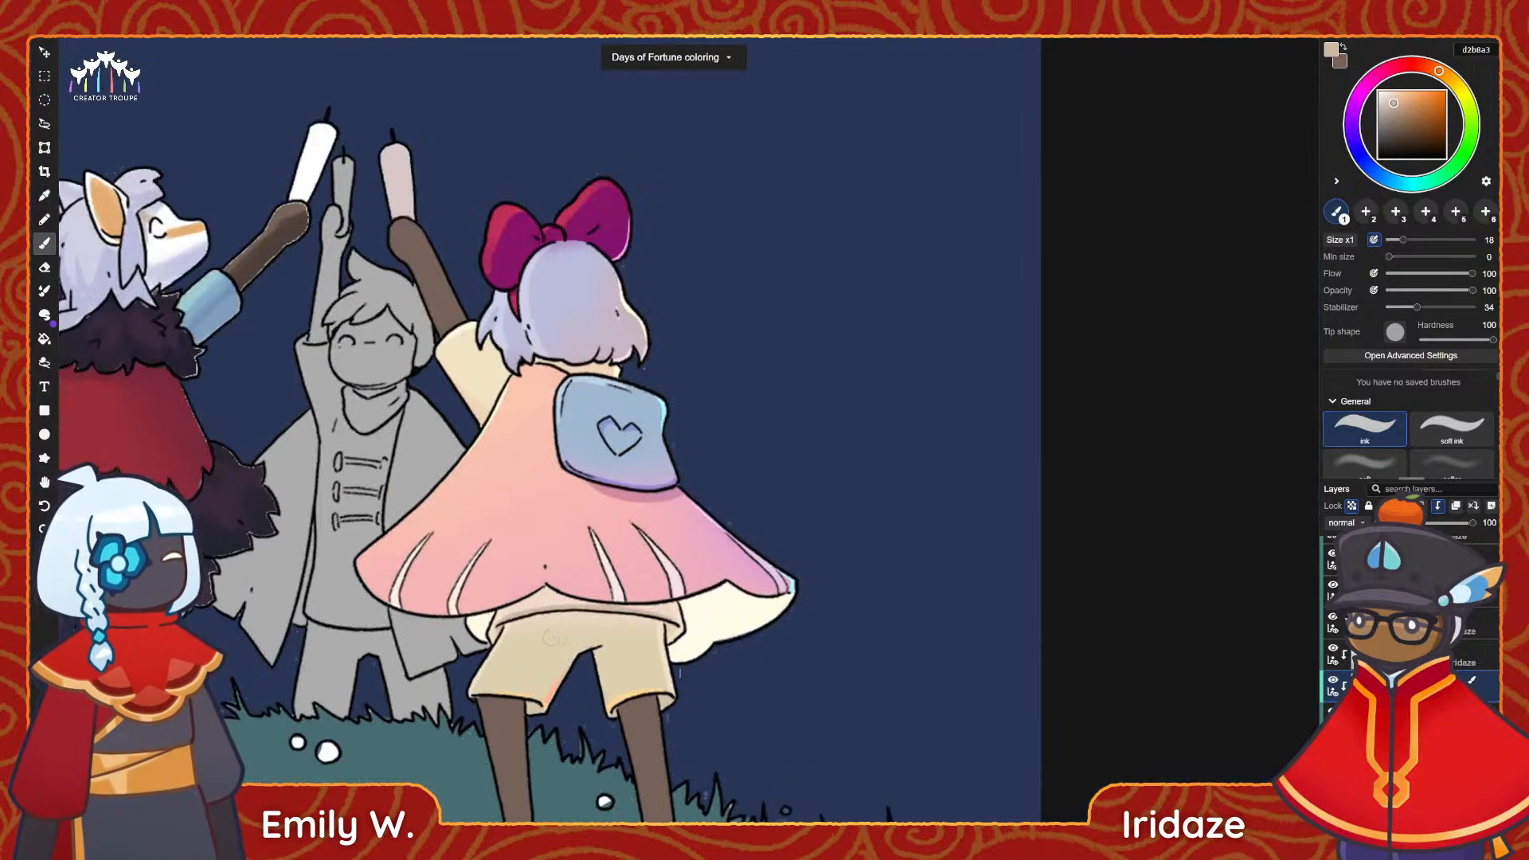
{"action": "scroll", "coordinate": [678, 632], "scroll_direction": "up", "scroll_amount": 5, "text": "alt"}
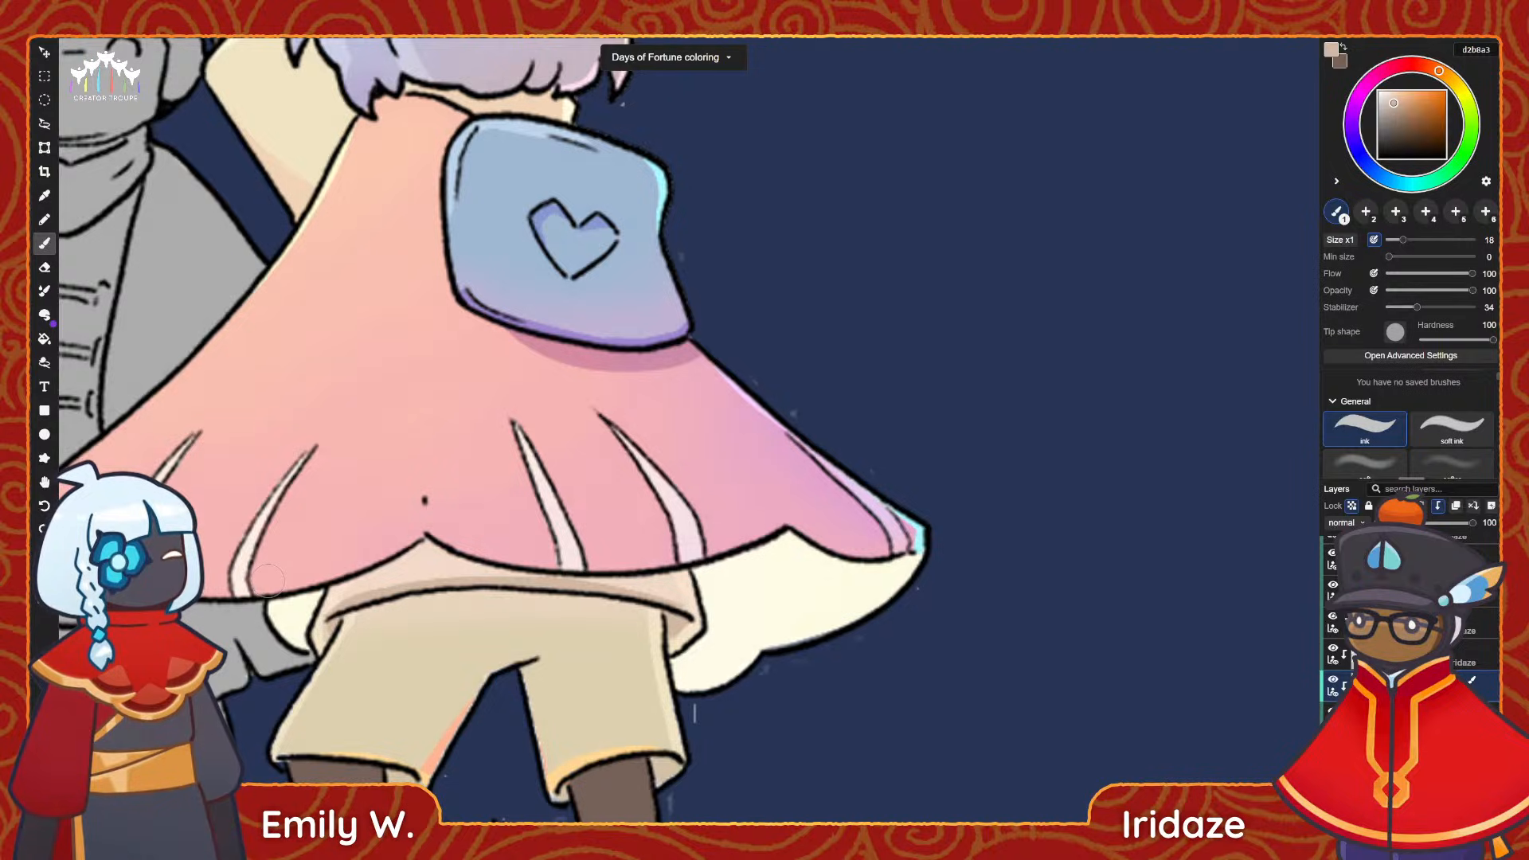
{"action": "left_click_drag", "start_coordinate": [589, 483], "coordinate": [666, 418]}
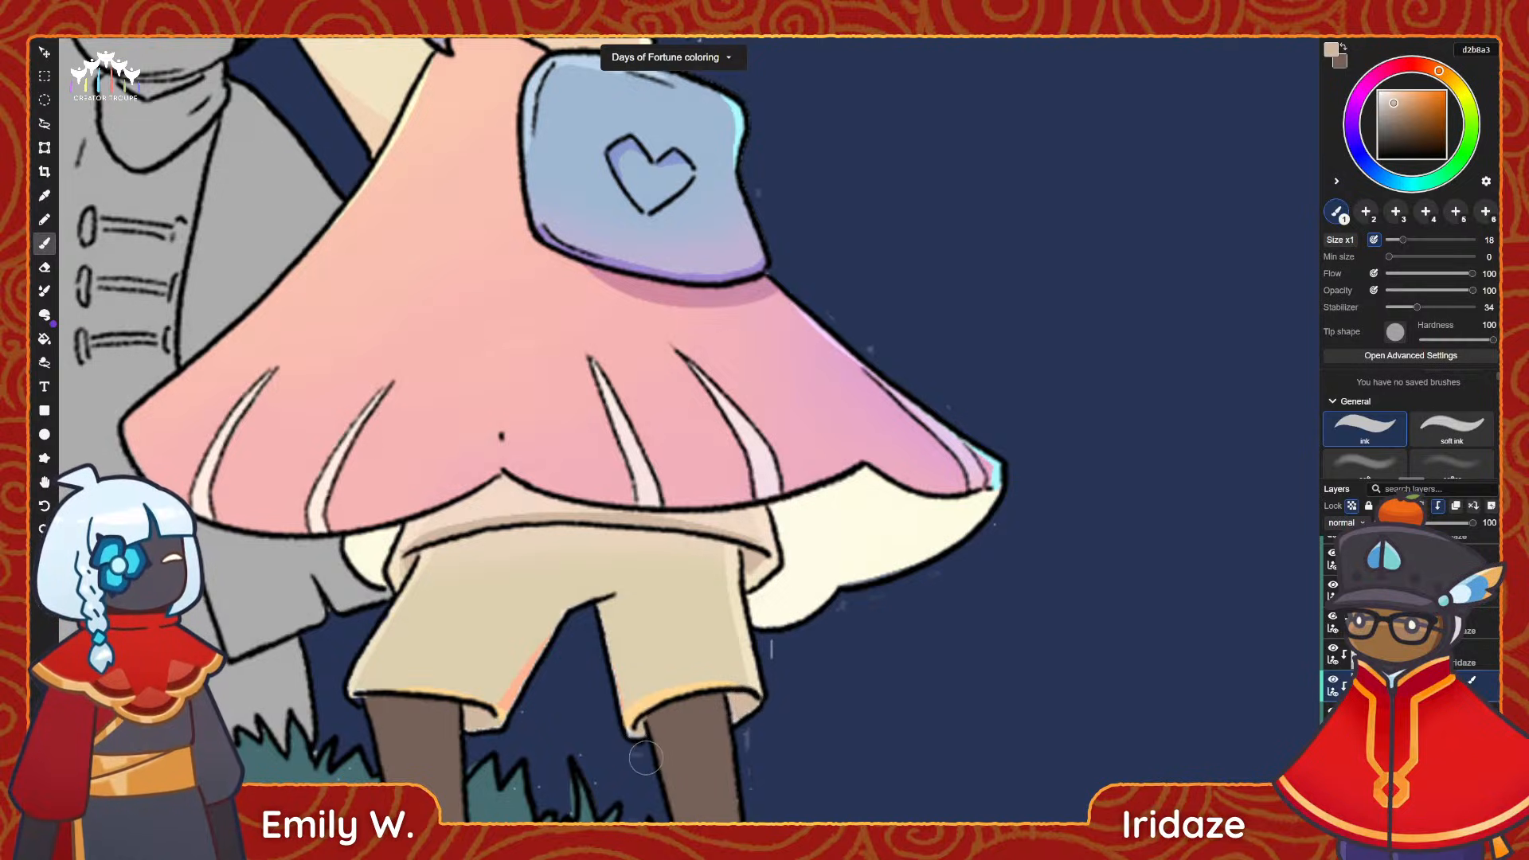
Sample the brown of the bow-wearing character's leg and darken it to 614a3e for shading.
{"action": "scroll", "coordinate": [651, 559], "scroll_direction": "down", "scroll_amount": 5}
{"action": "key", "text": "alt"}
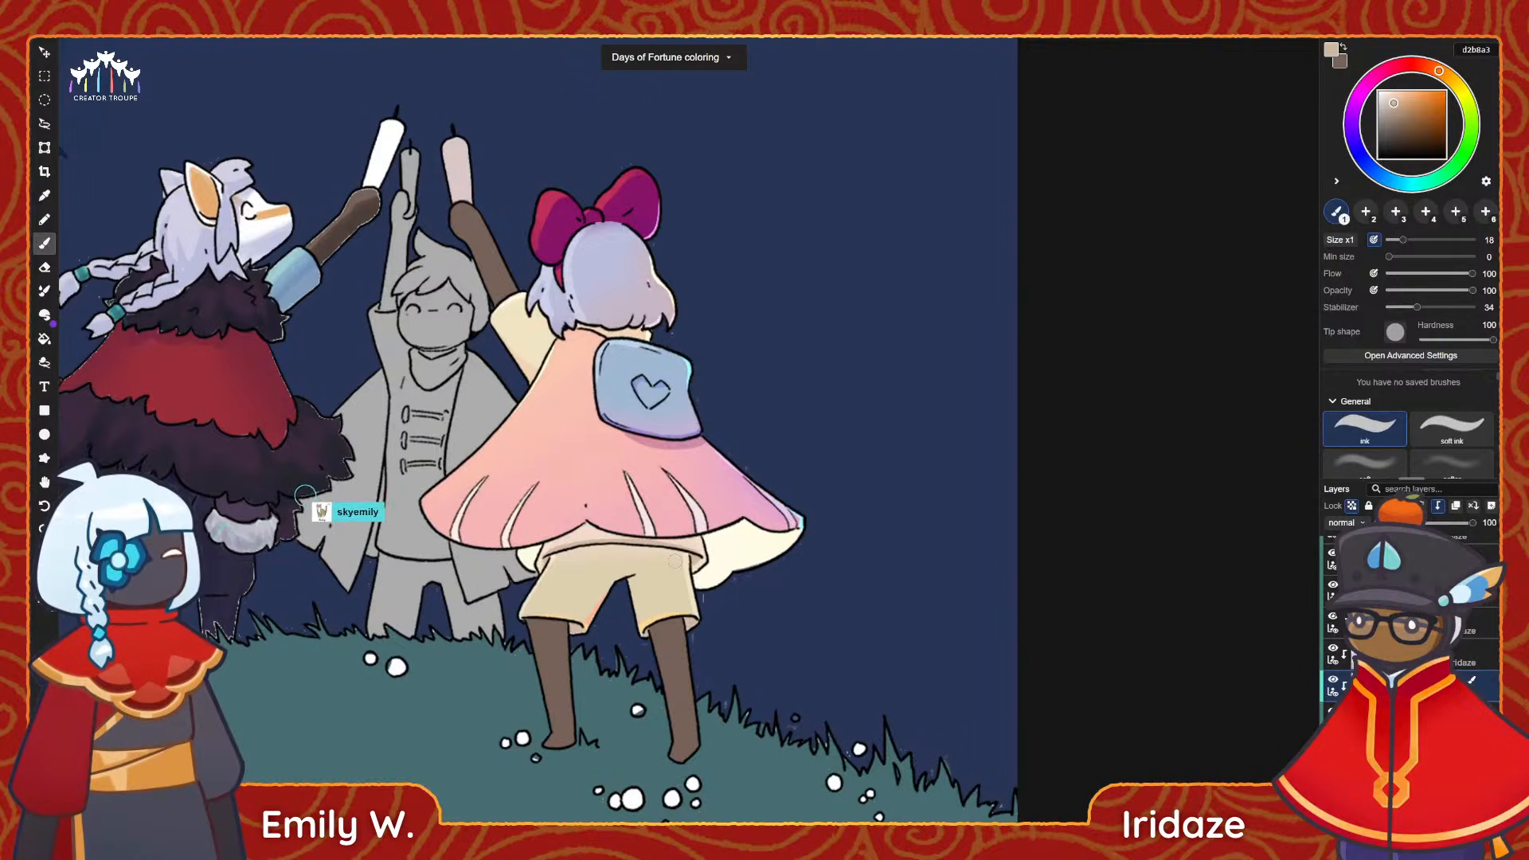
{"action": "scroll", "coordinate": [577, 673], "scroll_direction": "up", "scroll_amount": 3, "text": "alt"}
{"action": "left_click", "coordinate": [533, 676], "text": "alt"}
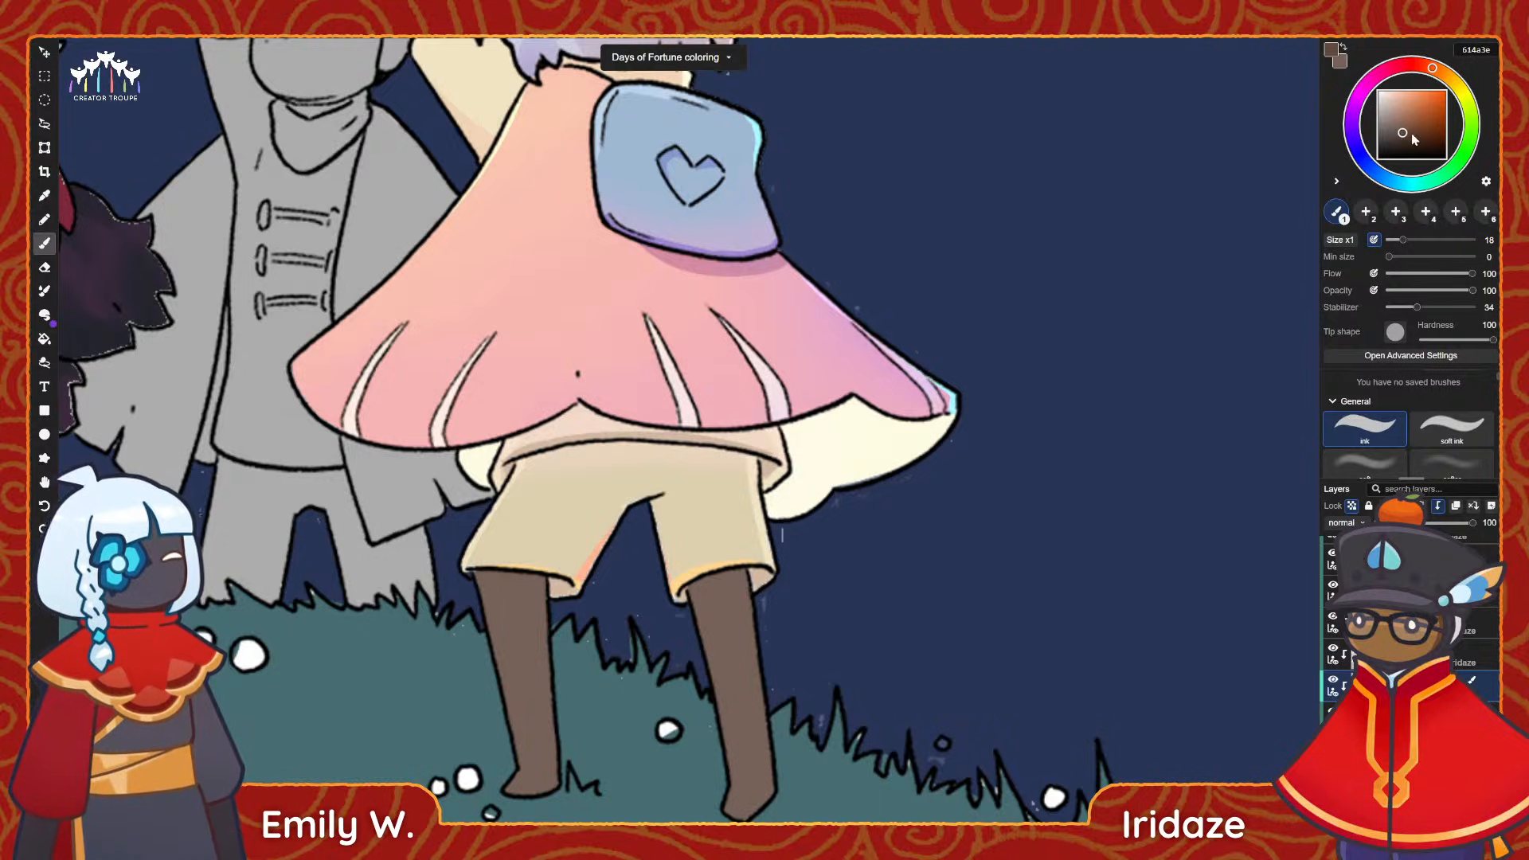
{"action": "middle_click_drag", "start_coordinate": [537, 606], "coordinate": [585, 528]}
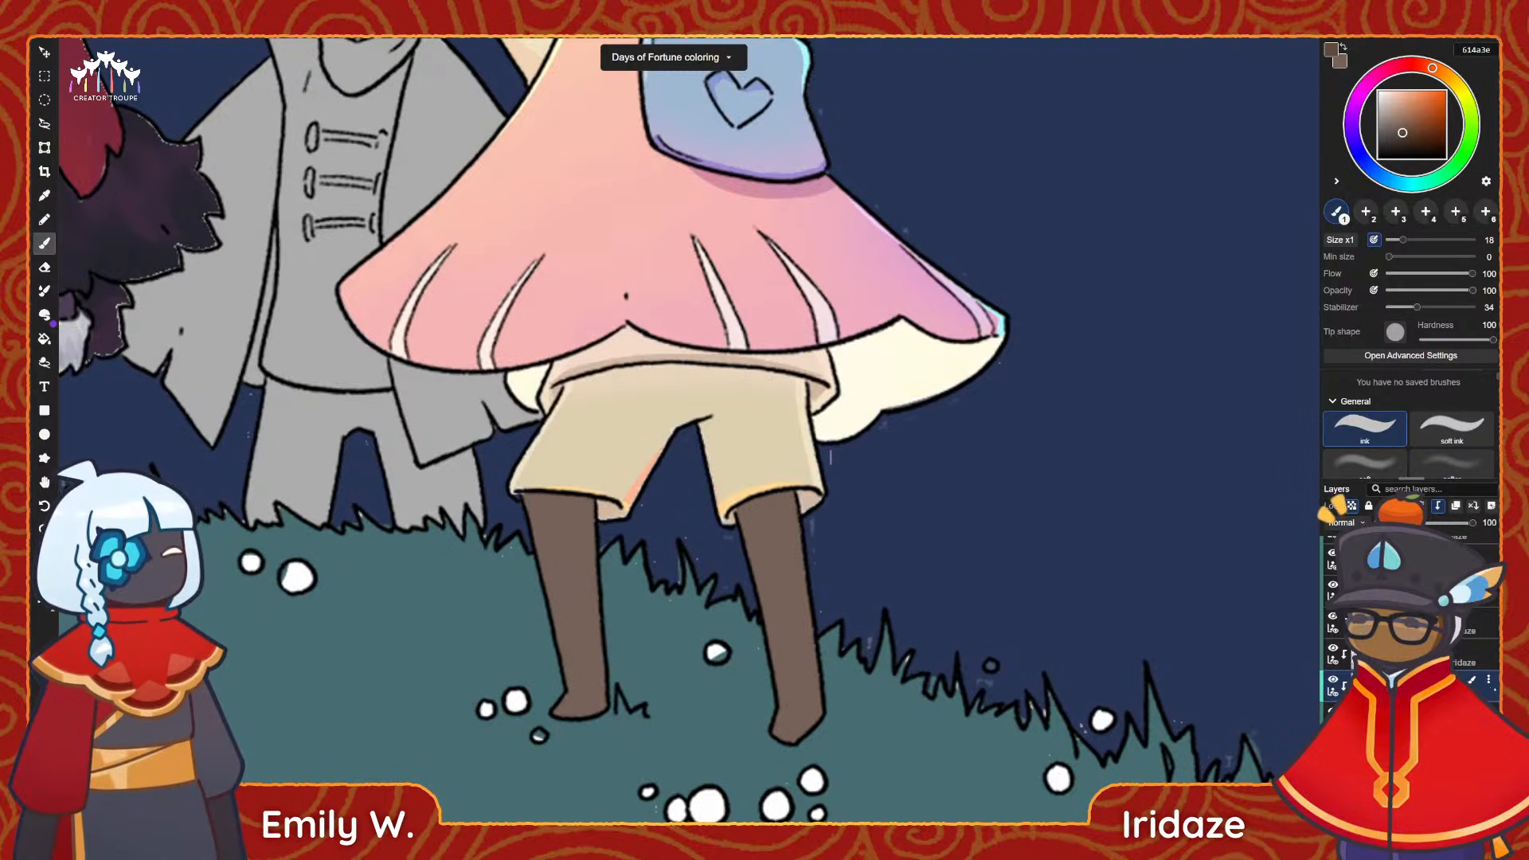
Paint a brown 6a5348 shadow down the bow-wearing character's left leg on the clipped layer, redoing unsatisfactory strokes.
{"action": "scroll", "coordinate": [1405, 661], "scroll_direction": "up", "scroll_amount": 1}
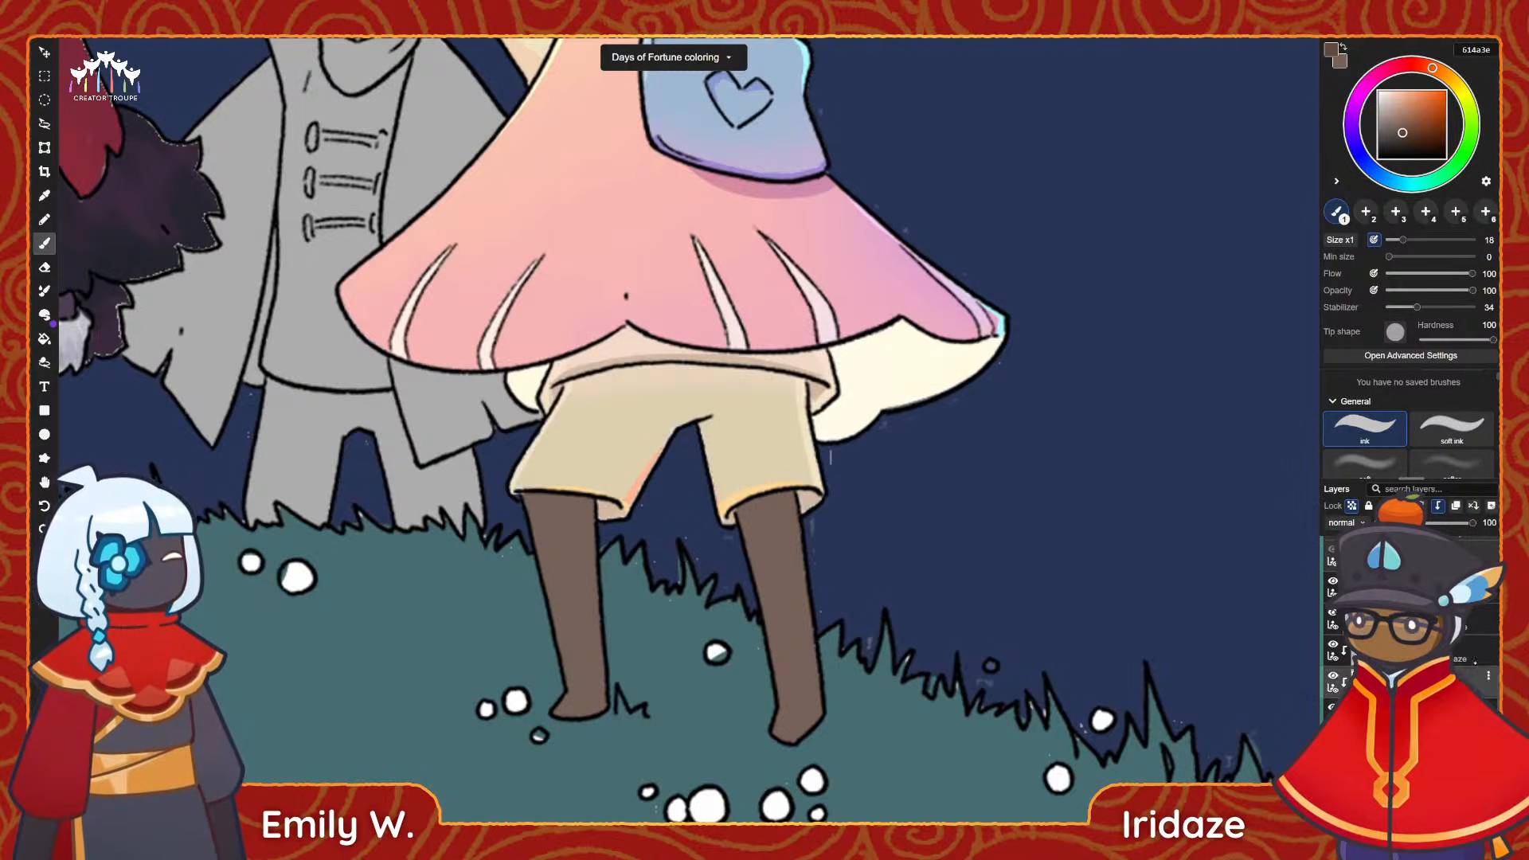
{"action": "left_click", "coordinate": [1405, 650]}
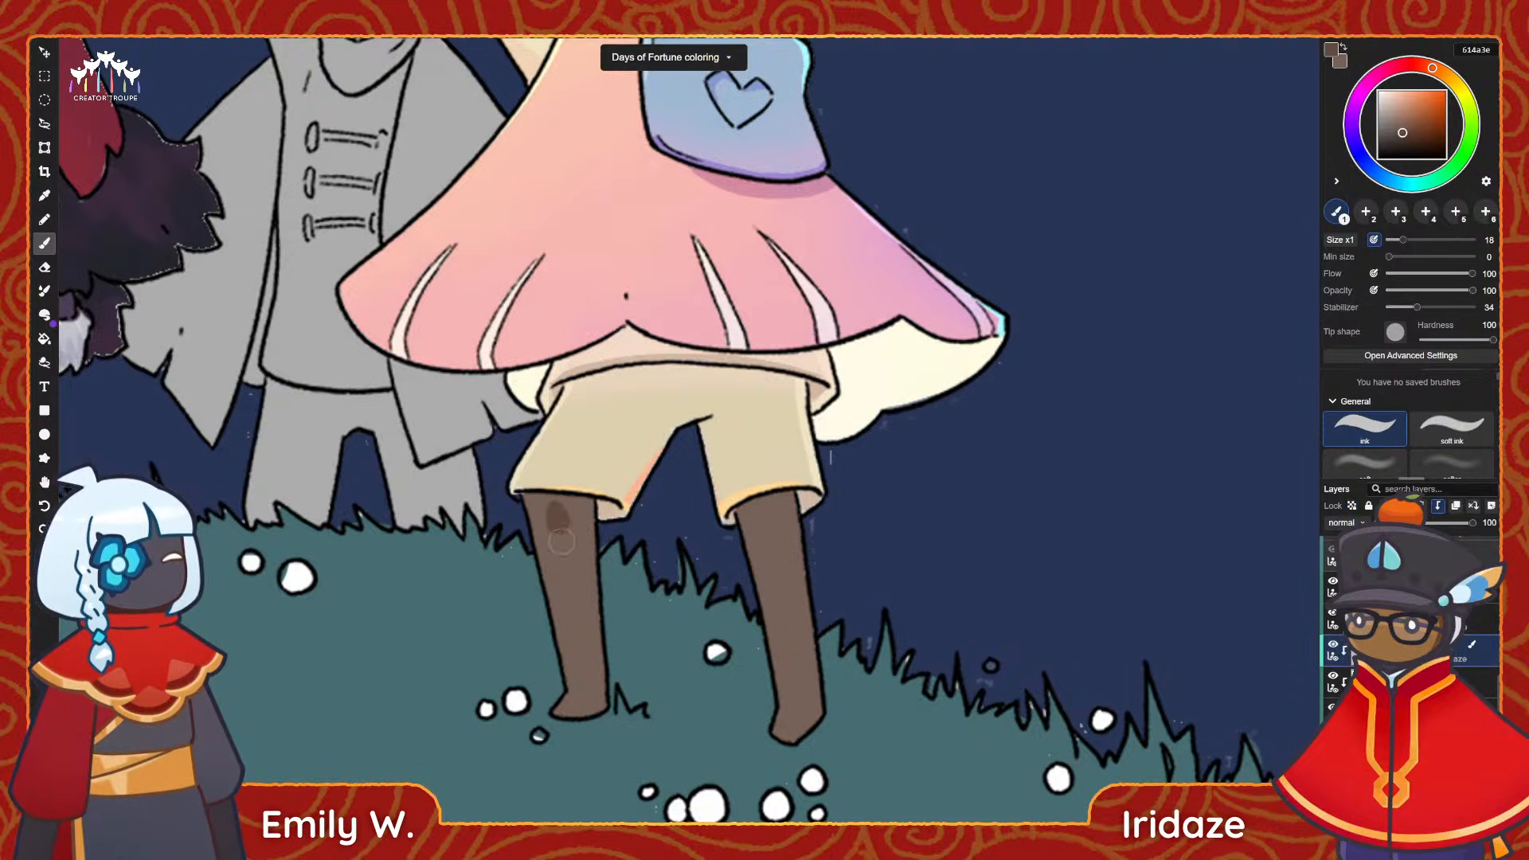
{"action": "left_click_drag", "start_coordinate": [560, 541], "coordinate": [590, 704]}
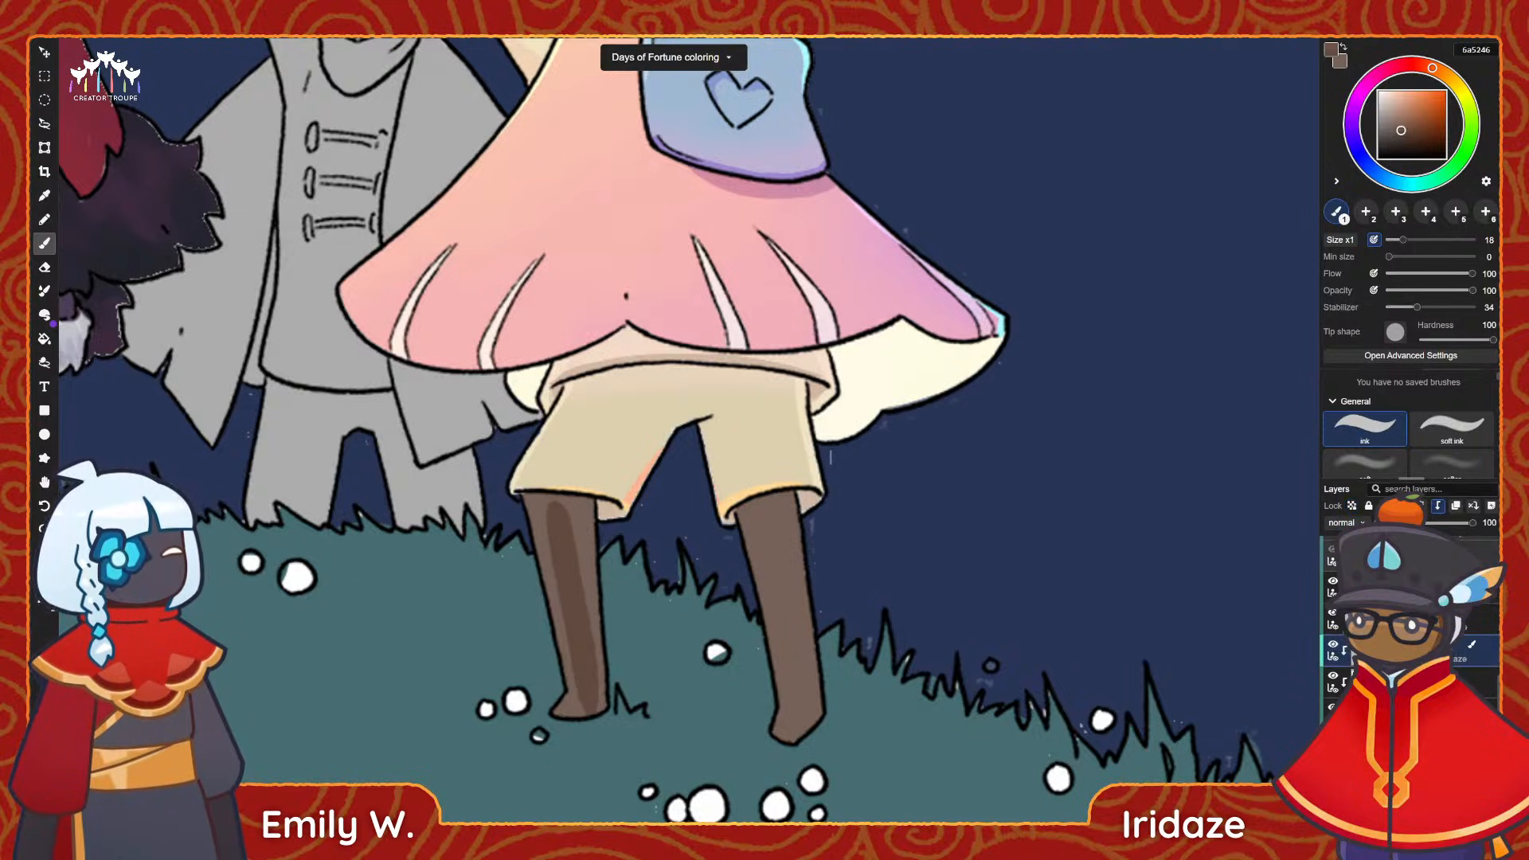
{"action": "key", "text": "ctrl+z"}
{"action": "left_click_drag", "start_coordinate": [560, 500], "coordinate": [595, 728]}
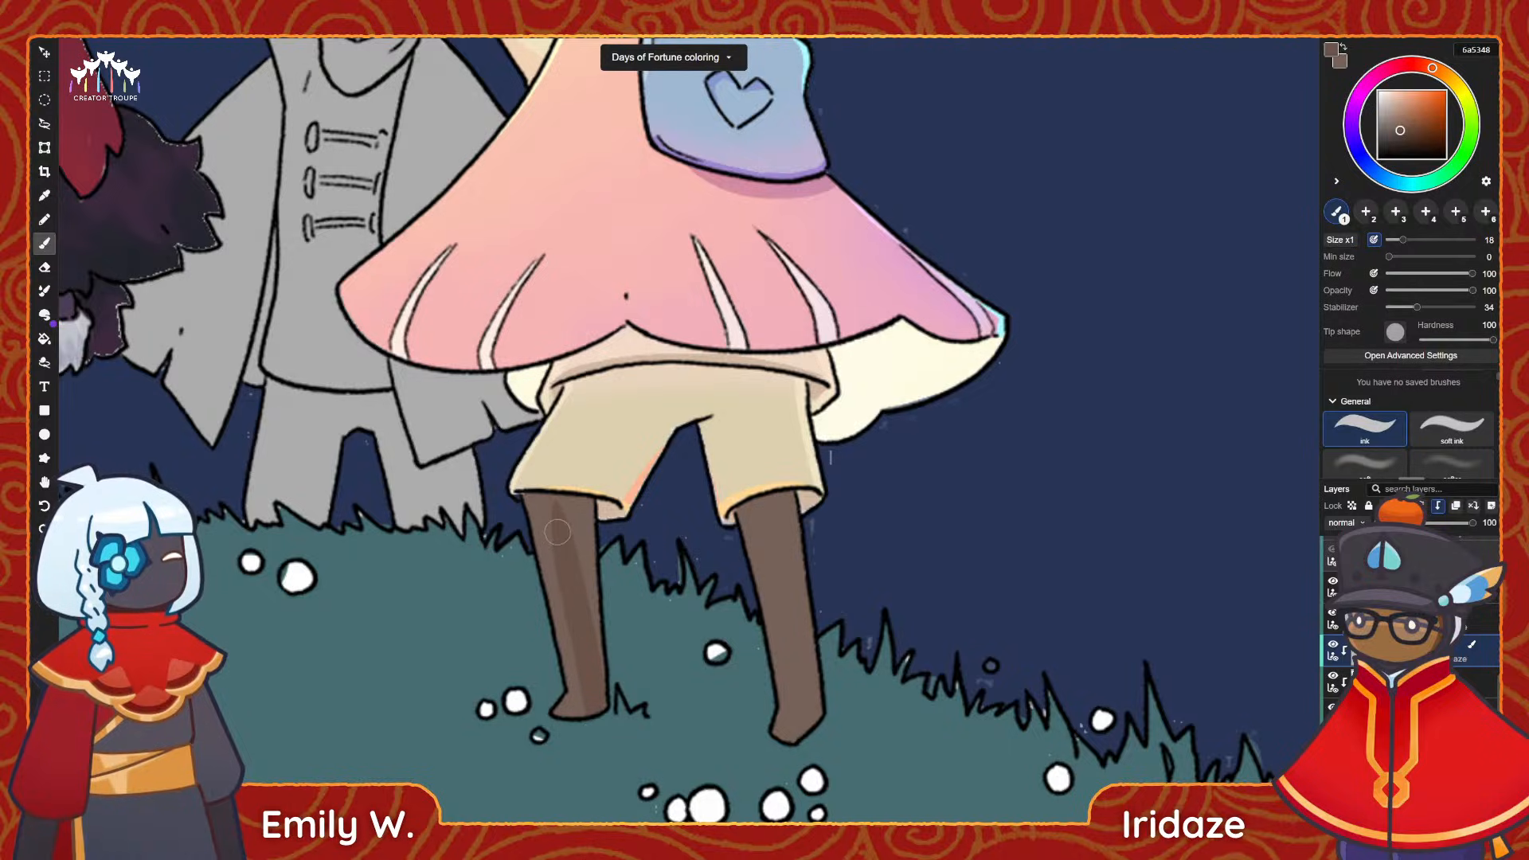
{"action": "key", "text": "ctrl+z"}
{"action": "left_click_drag", "start_coordinate": [559, 503], "coordinate": [577, 736]}
{"action": "mouse_move", "coordinate": [572, 625]}
{"action": "left_mouse_down"}
{"action": "mouse_move", "coordinate": [574, 715]}
{"action": "mouse_move", "coordinate": [593, 681]}
{"action": "left_mouse_up"}
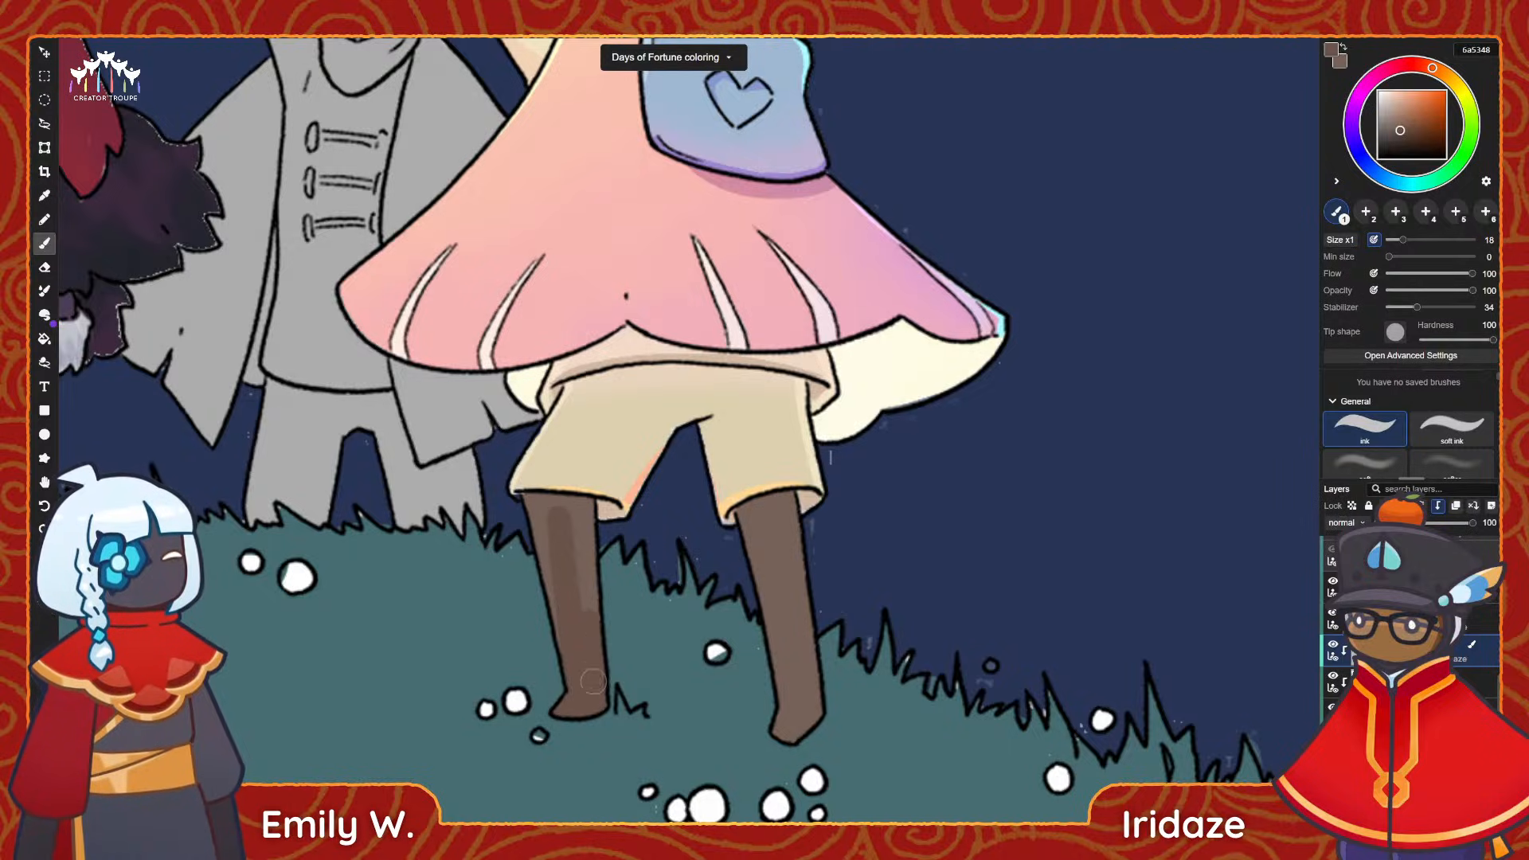
{"action": "left_click_drag", "start_coordinate": [567, 522], "coordinate": [585, 555]}
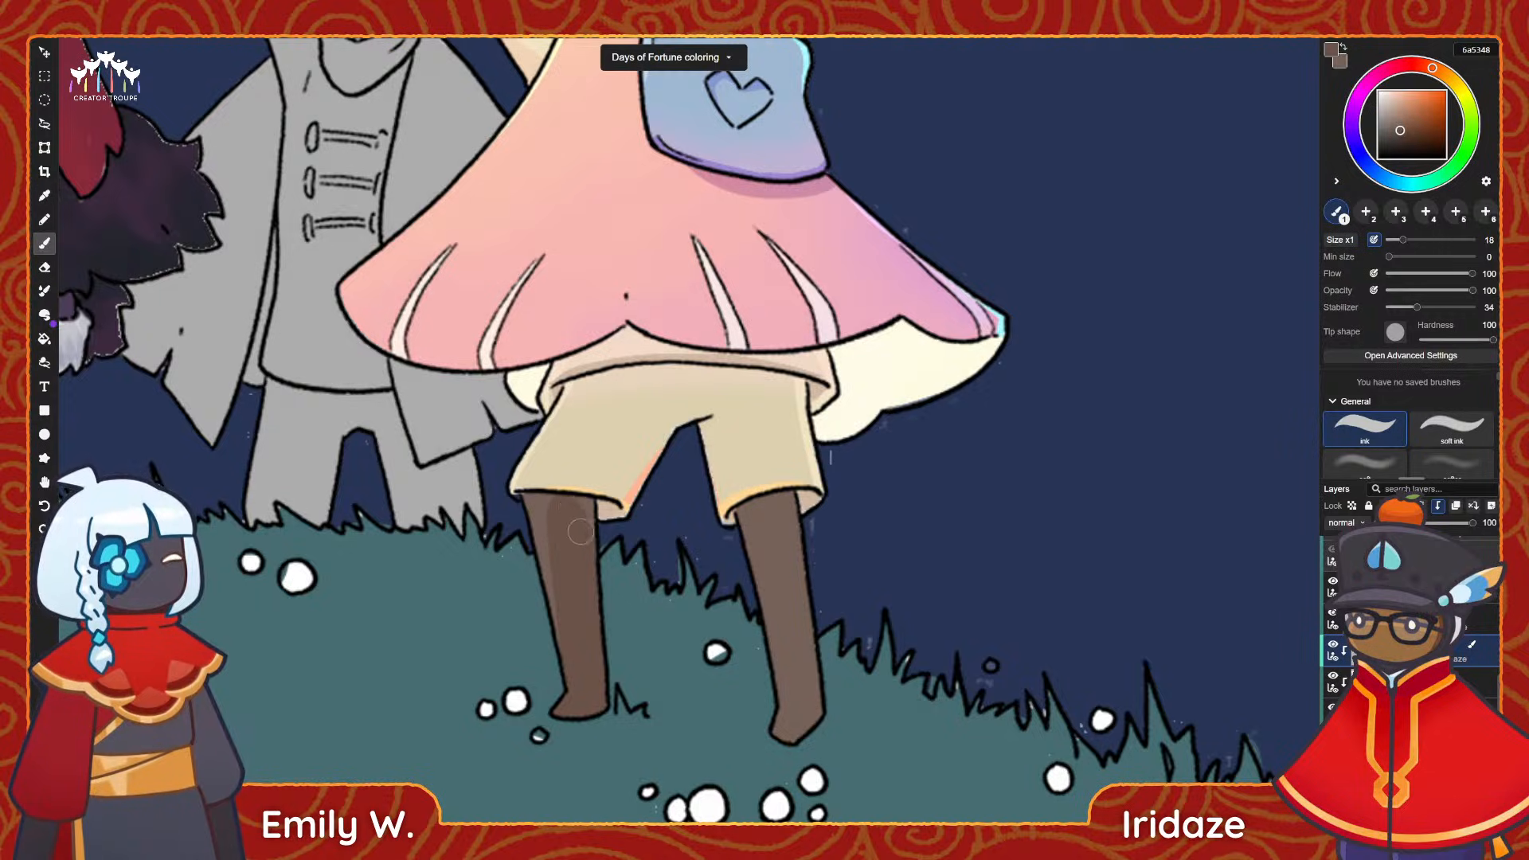
Shade the bow-wearing character's right leg from the shorts hem to the foot with the same 6a5348 brown.
{"action": "key", "text": "space"}
{"action": "left_click_drag", "start_coordinate": [673, 541], "coordinate": [606, 511]}
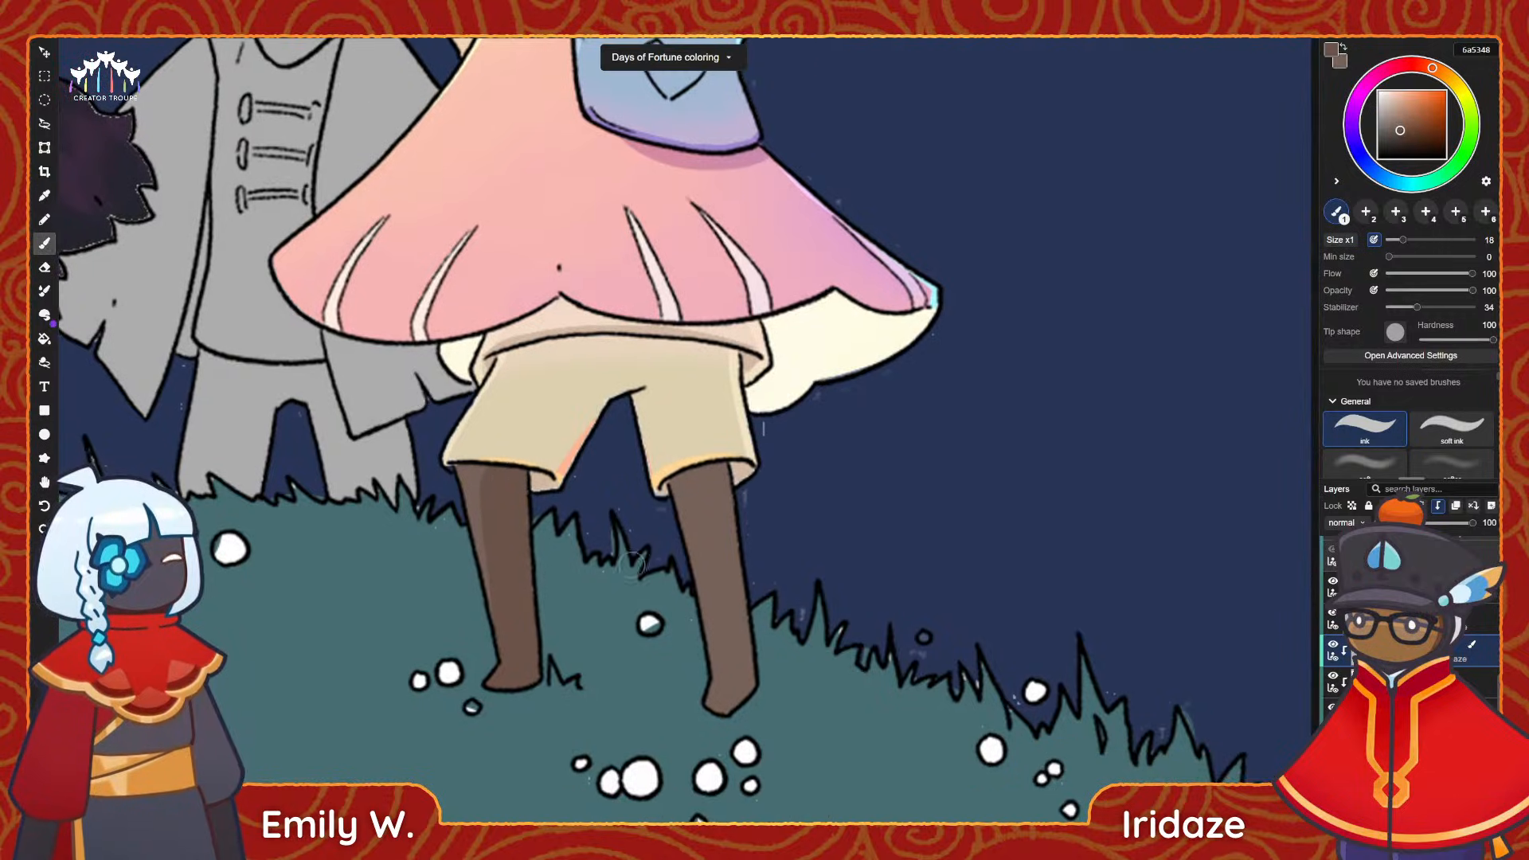
{"action": "left_click_drag", "start_coordinate": [703, 478], "coordinate": [710, 699]}
{"action": "left_click_drag", "start_coordinate": [721, 498], "coordinate": [720, 699]}
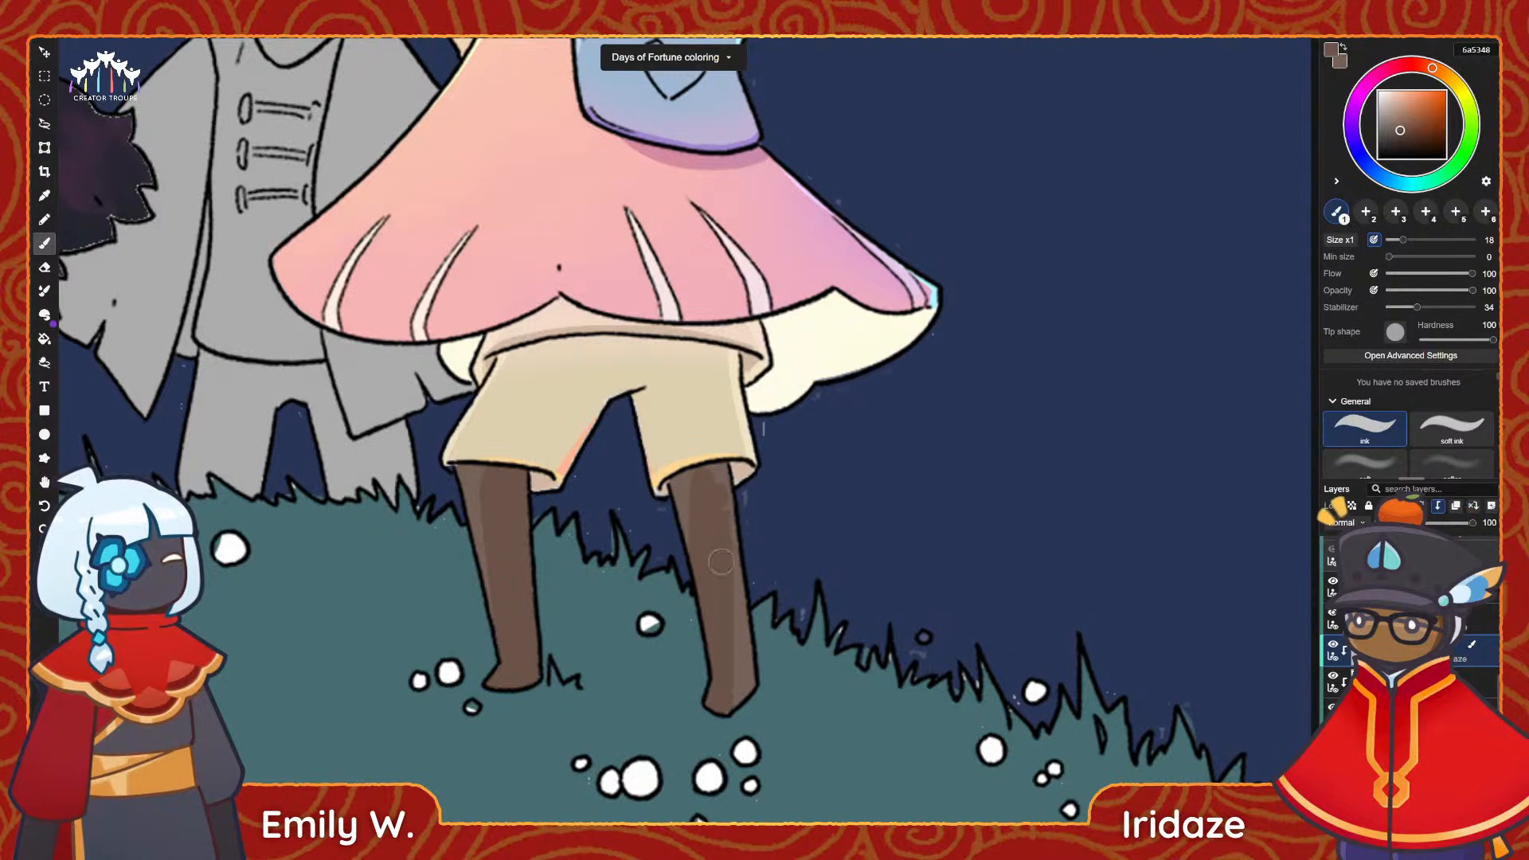
{"action": "left_click_drag", "start_coordinate": [734, 555], "coordinate": [743, 691]}
{"action": "mouse_move", "coordinate": [716, 476]}
{"action": "left_mouse_down"}
{"action": "mouse_move", "coordinate": [737, 532]}
{"action": "mouse_move", "coordinate": [718, 503]}
{"action": "left_mouse_up"}
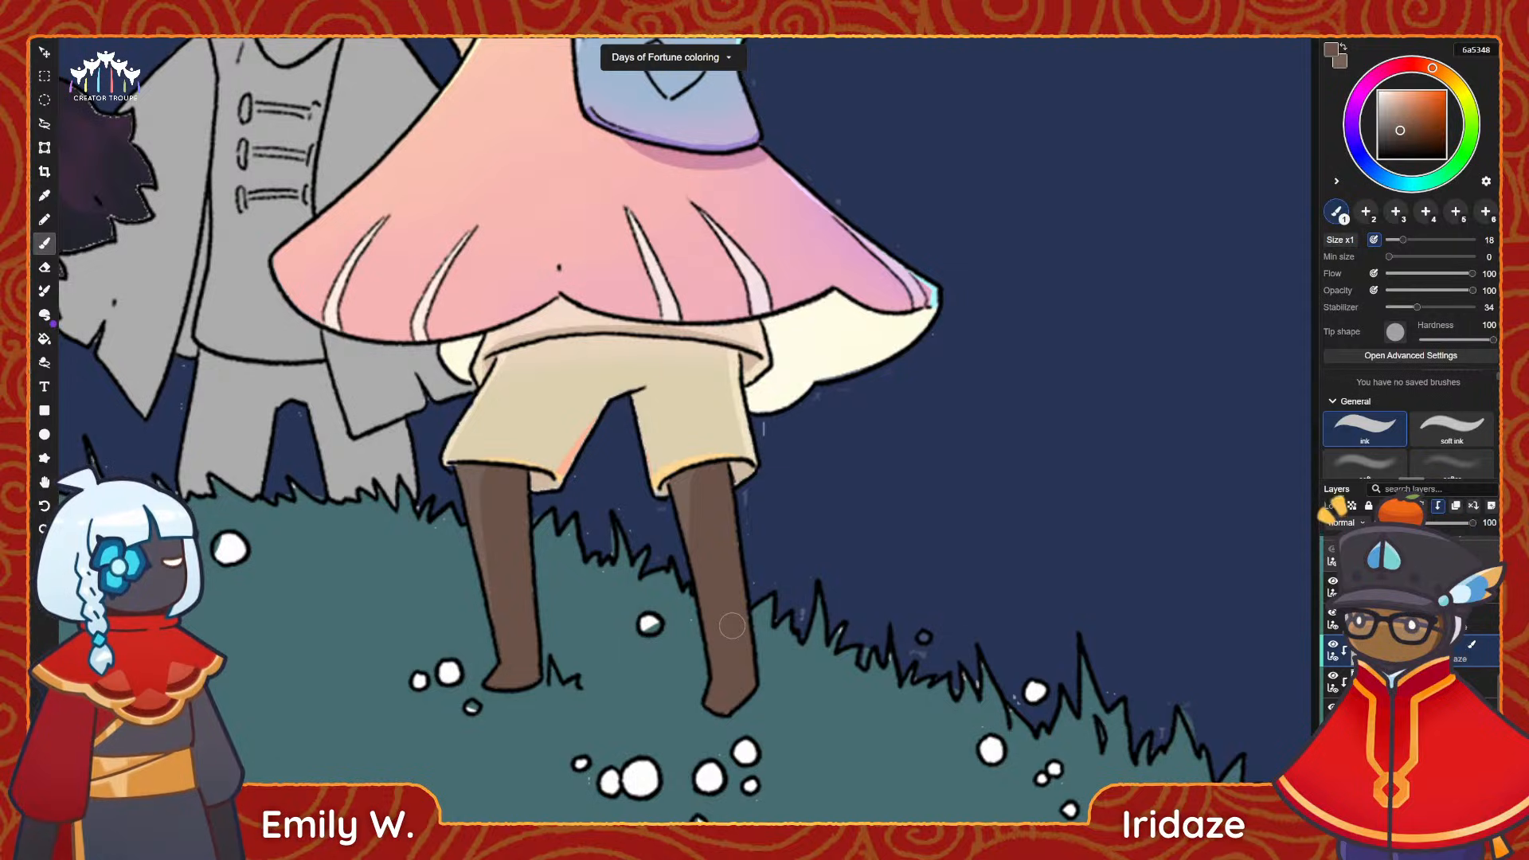
{"action": "scroll", "coordinate": [824, 510], "scroll_direction": "down", "scroll_amount": 3, "text": "alt"}
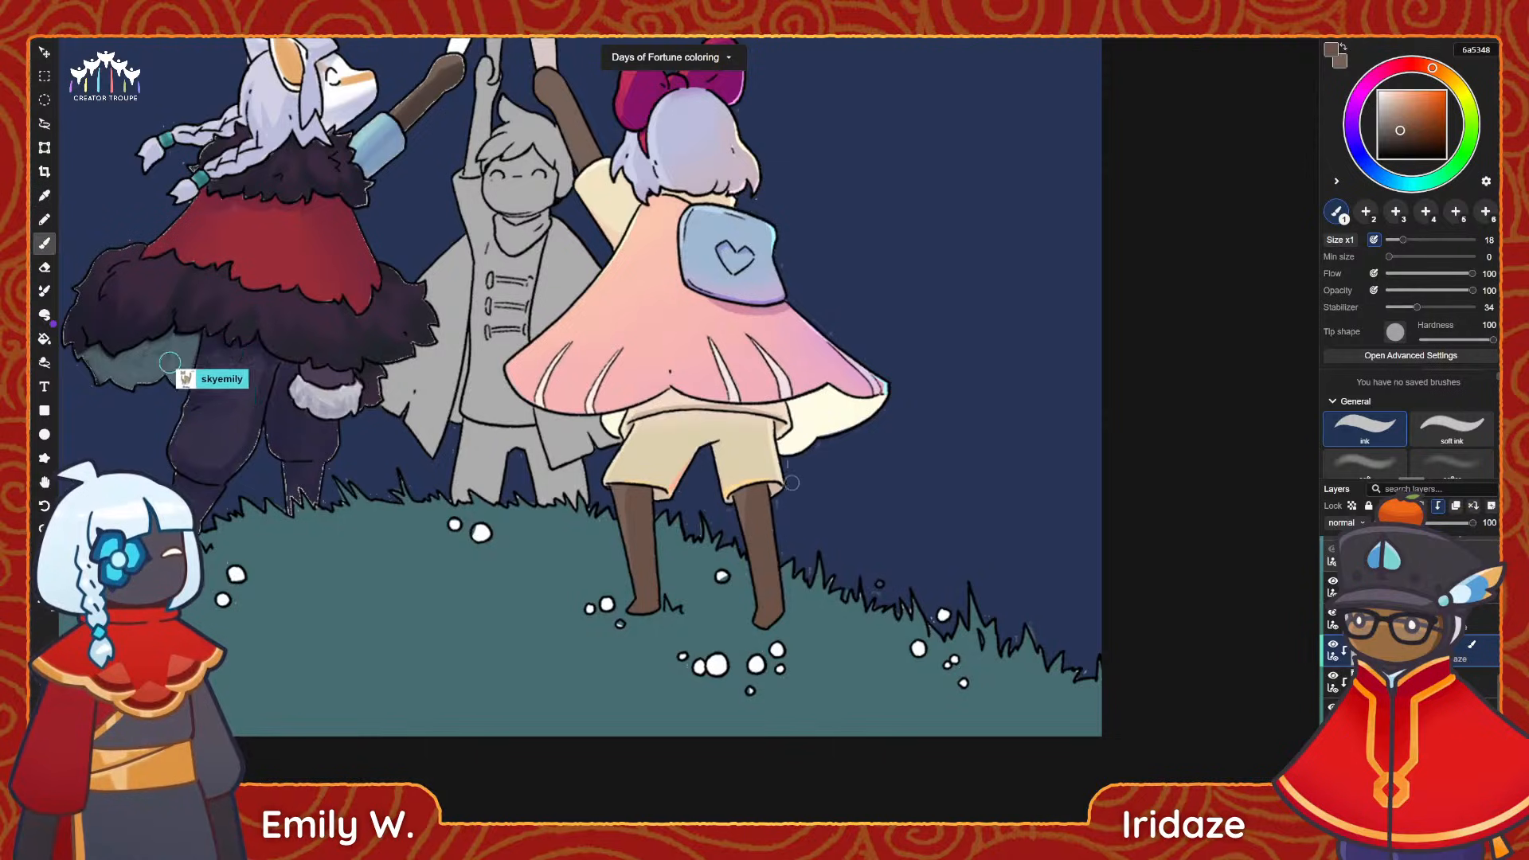
{"action": "middle_click_drag", "start_coordinate": [742, 454], "coordinate": [724, 527]}
{"action": "scroll", "coordinate": [725, 525], "scroll_direction": "down", "scroll_amount": 3, "text": "alt"}
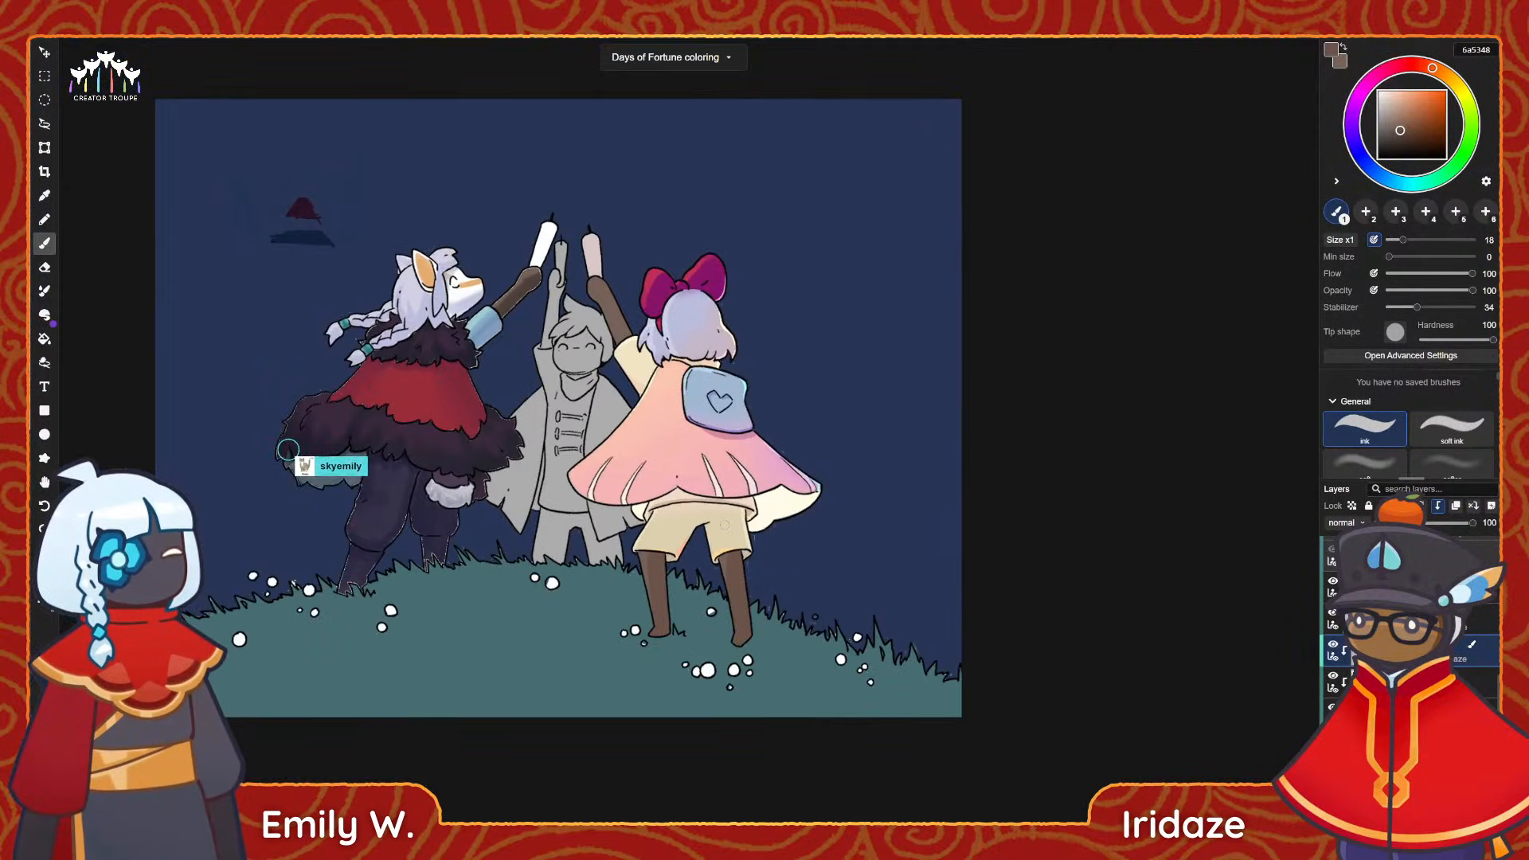
{"action": "scroll", "coordinate": [724, 525], "scroll_direction": "up", "scroll_amount": 2, "text": "alt"}
{"action": "scroll", "coordinate": [574, 213], "scroll_direction": "up", "scroll_amount": 3, "text": "alt"}
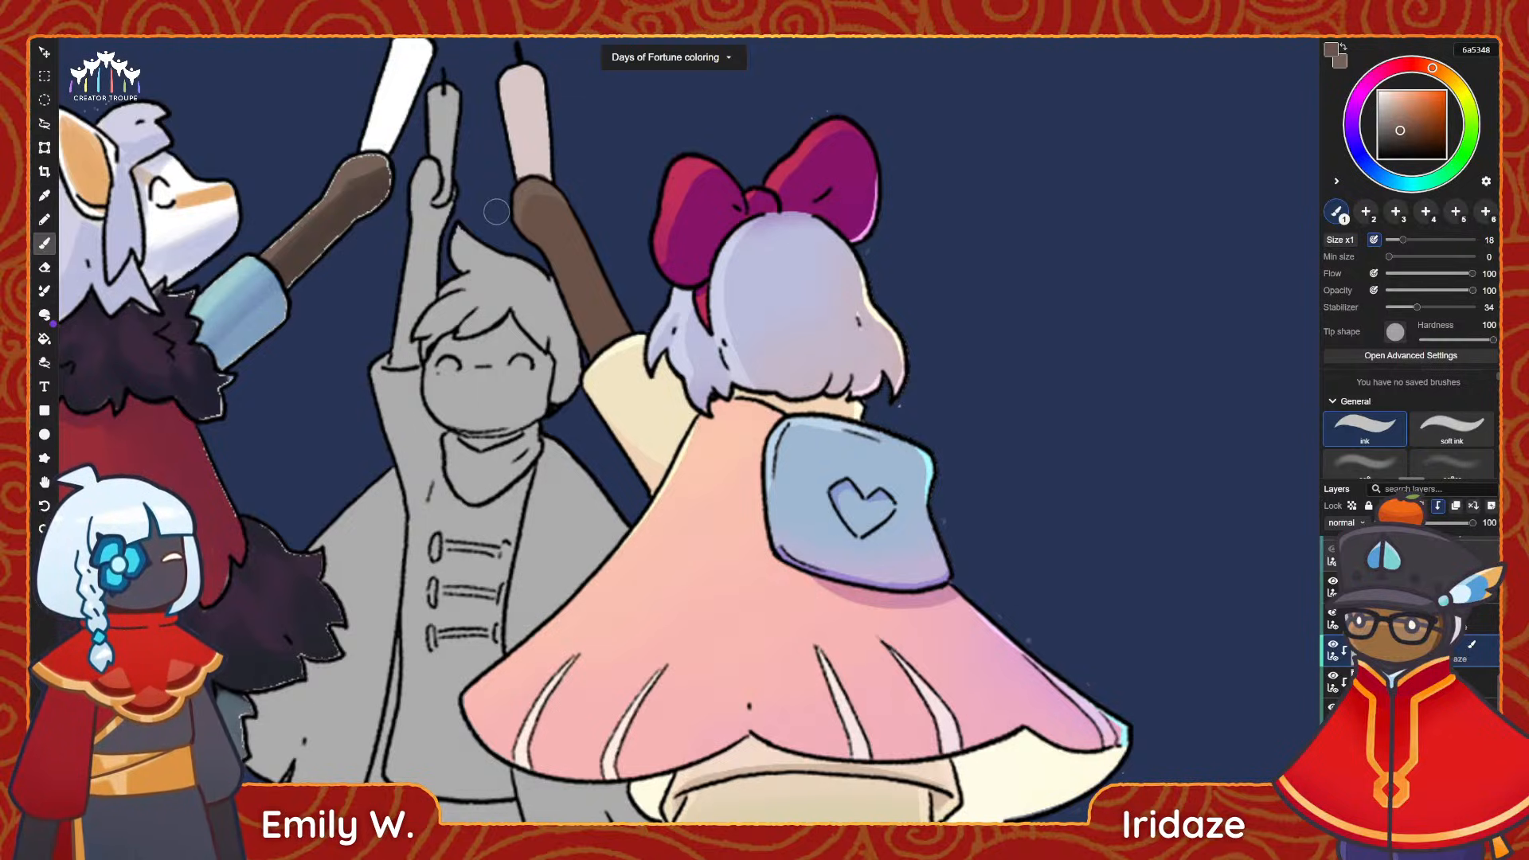
{"action": "scroll", "coordinate": [597, 249], "scroll_direction": "down", "scroll_amount": 5, "text": "alt"}
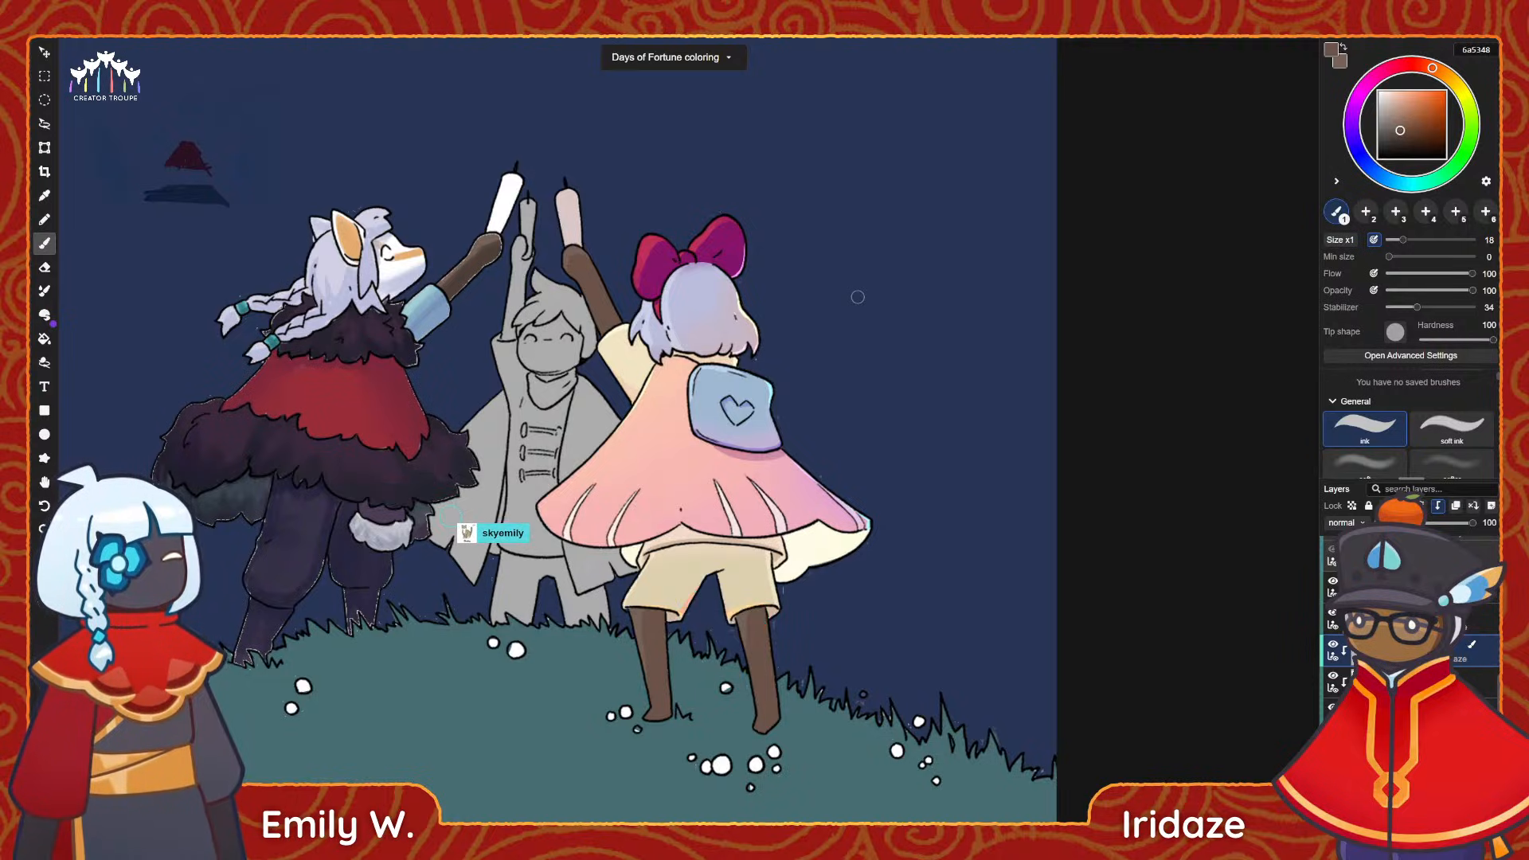
Brush a warm de9176 glow onto the bow-wearing character's raised hand and forearm with a soft brush at size 39 and 50 opacity.
{"action": "scroll", "coordinate": [667, 285], "scroll_direction": "up", "scroll_amount": 3}
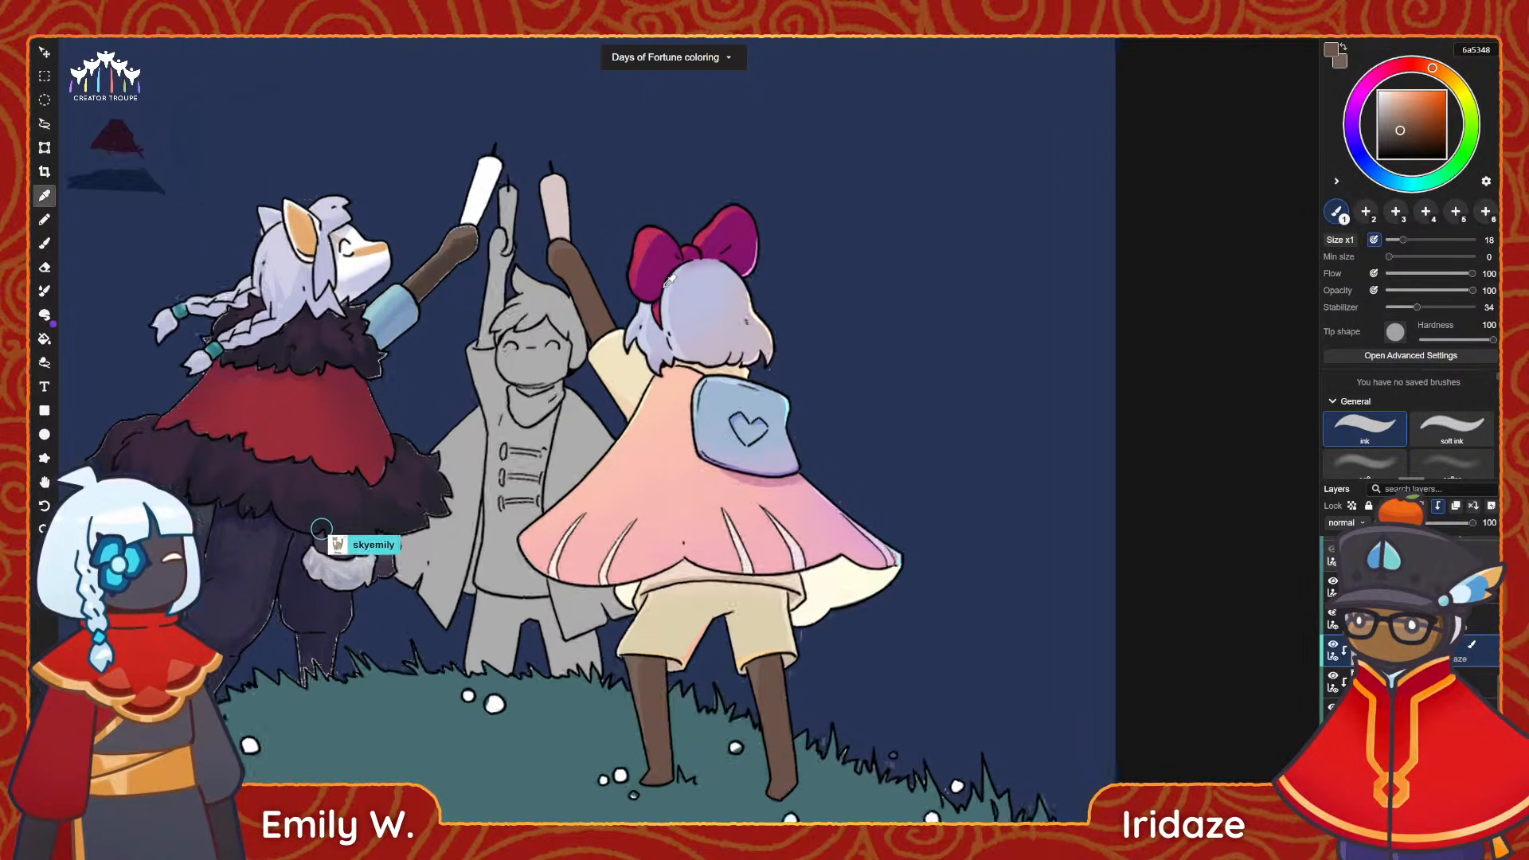
{"action": "key", "text": "alt"}
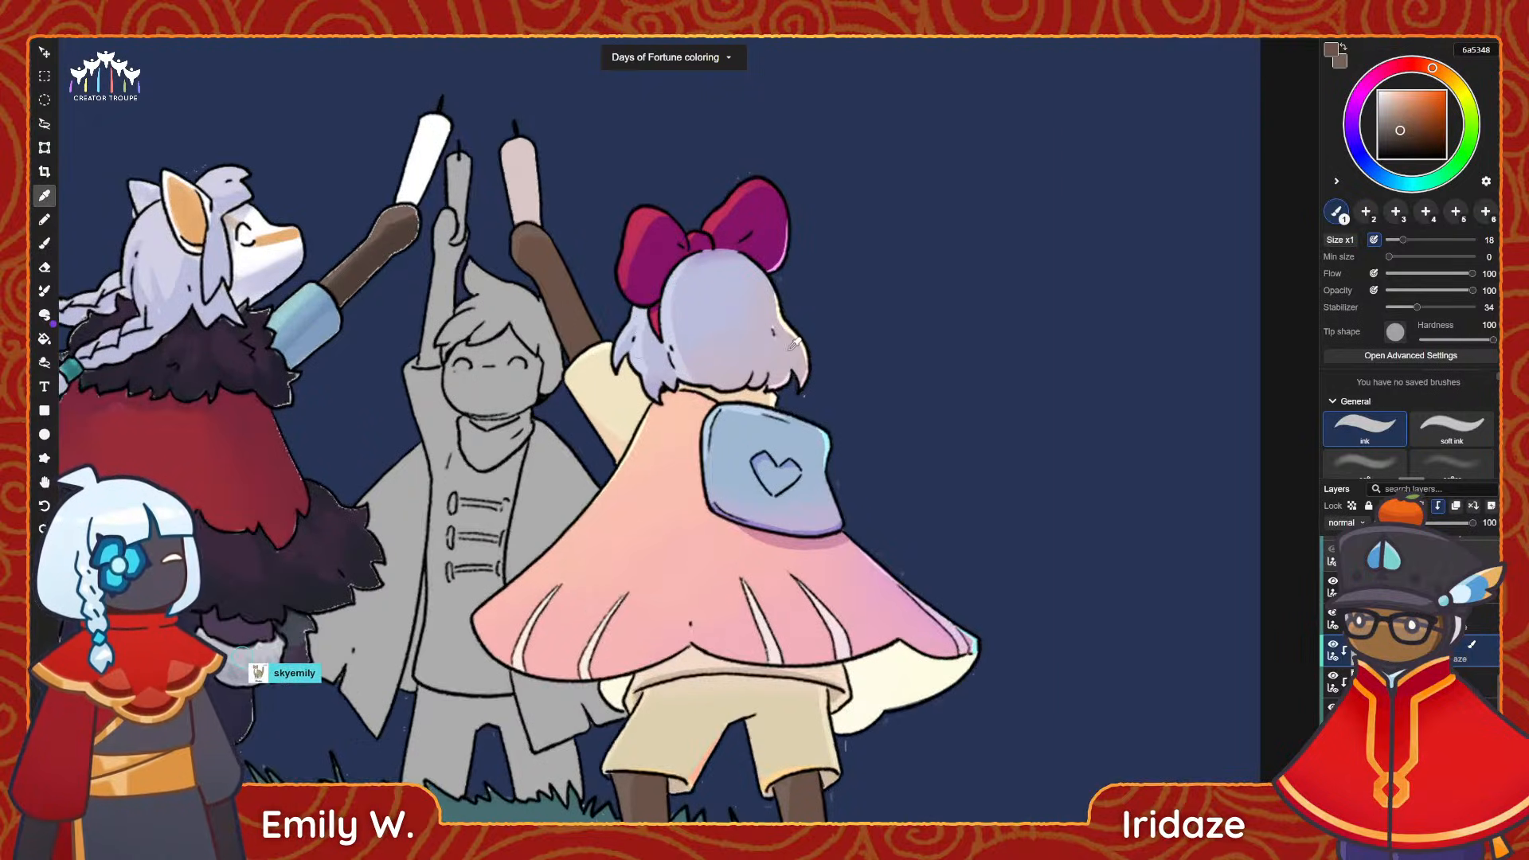
{"action": "left_click", "coordinate": [795, 343], "text": "alt"}
{"action": "scroll", "coordinate": [640, 275], "scroll_direction": "up", "scroll_amount": 2}
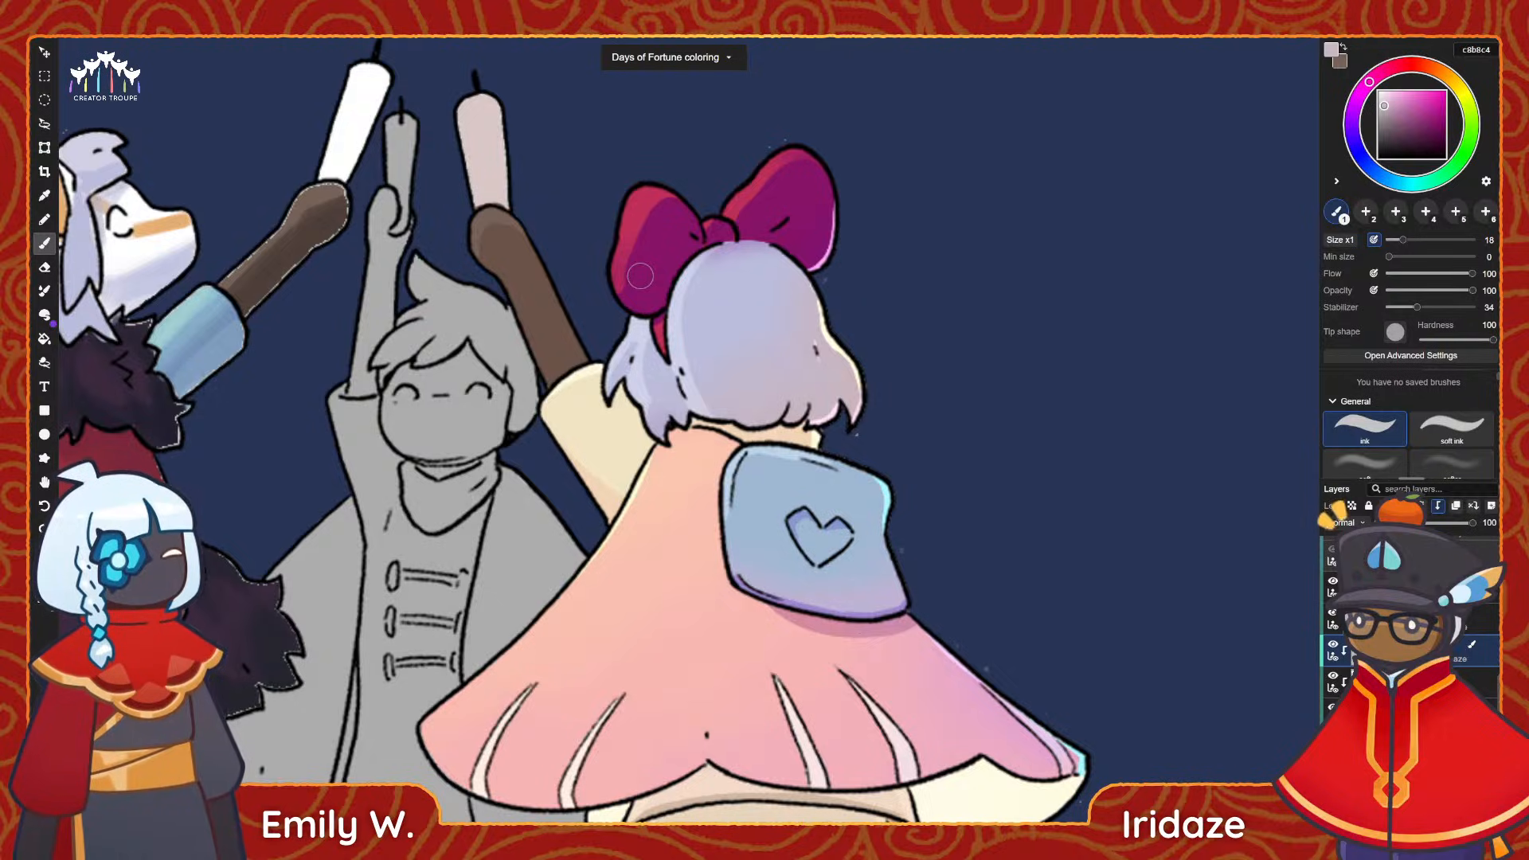
{"action": "left_click", "coordinate": [1438, 83]}
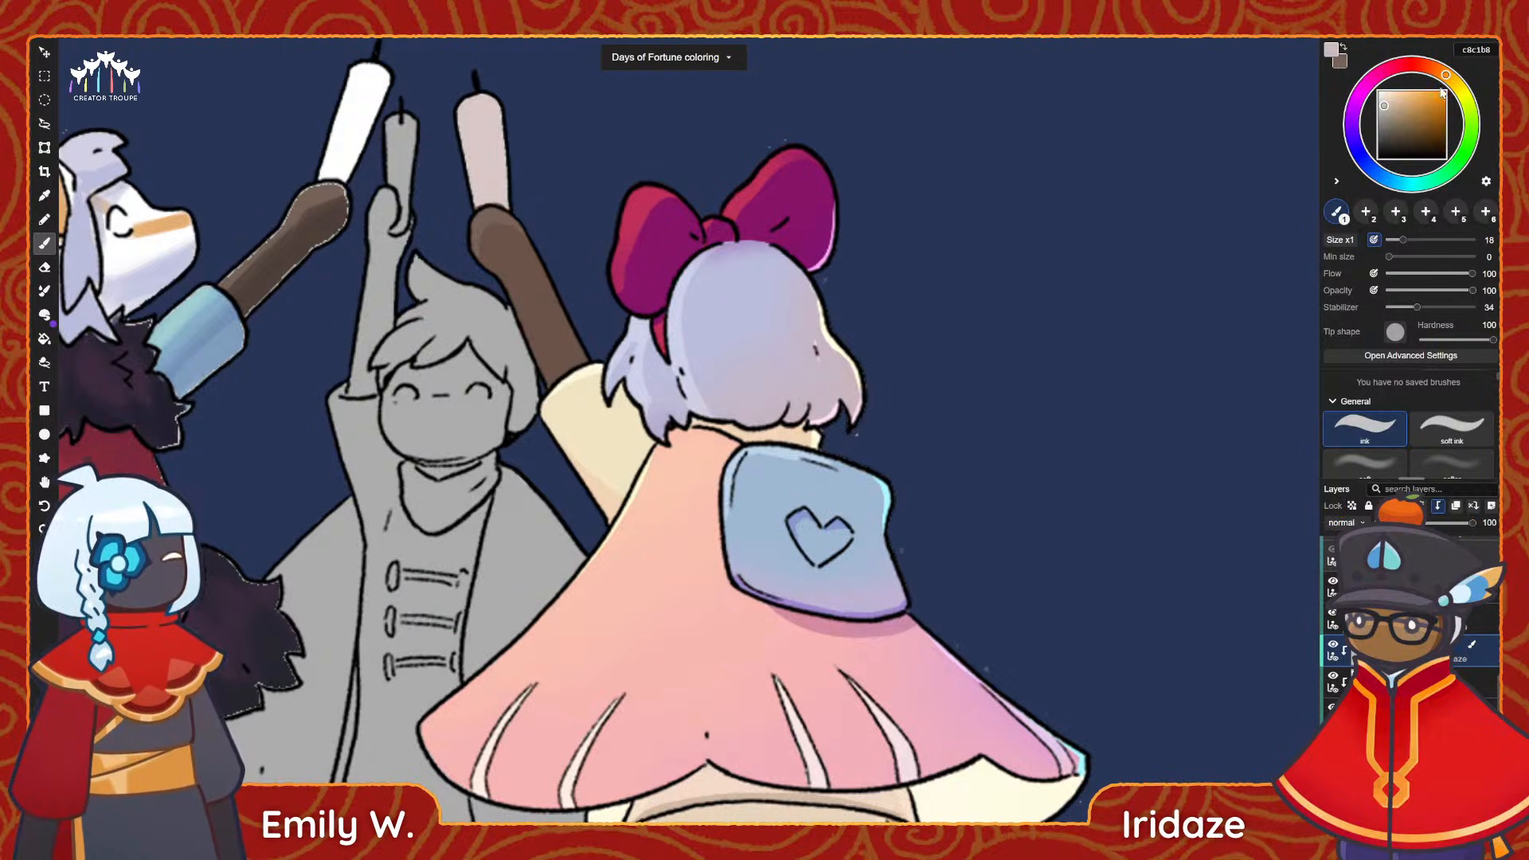
{"action": "left_click", "coordinate": [1365, 462]}
{"action": "mouse_move", "coordinate": [1402, 240]}
{"action": "left_mouse_down"}
{"action": "mouse_move", "coordinate": [1434, 241]}
{"action": "mouse_move", "coordinate": [1412, 242]}
{"action": "left_mouse_up"}
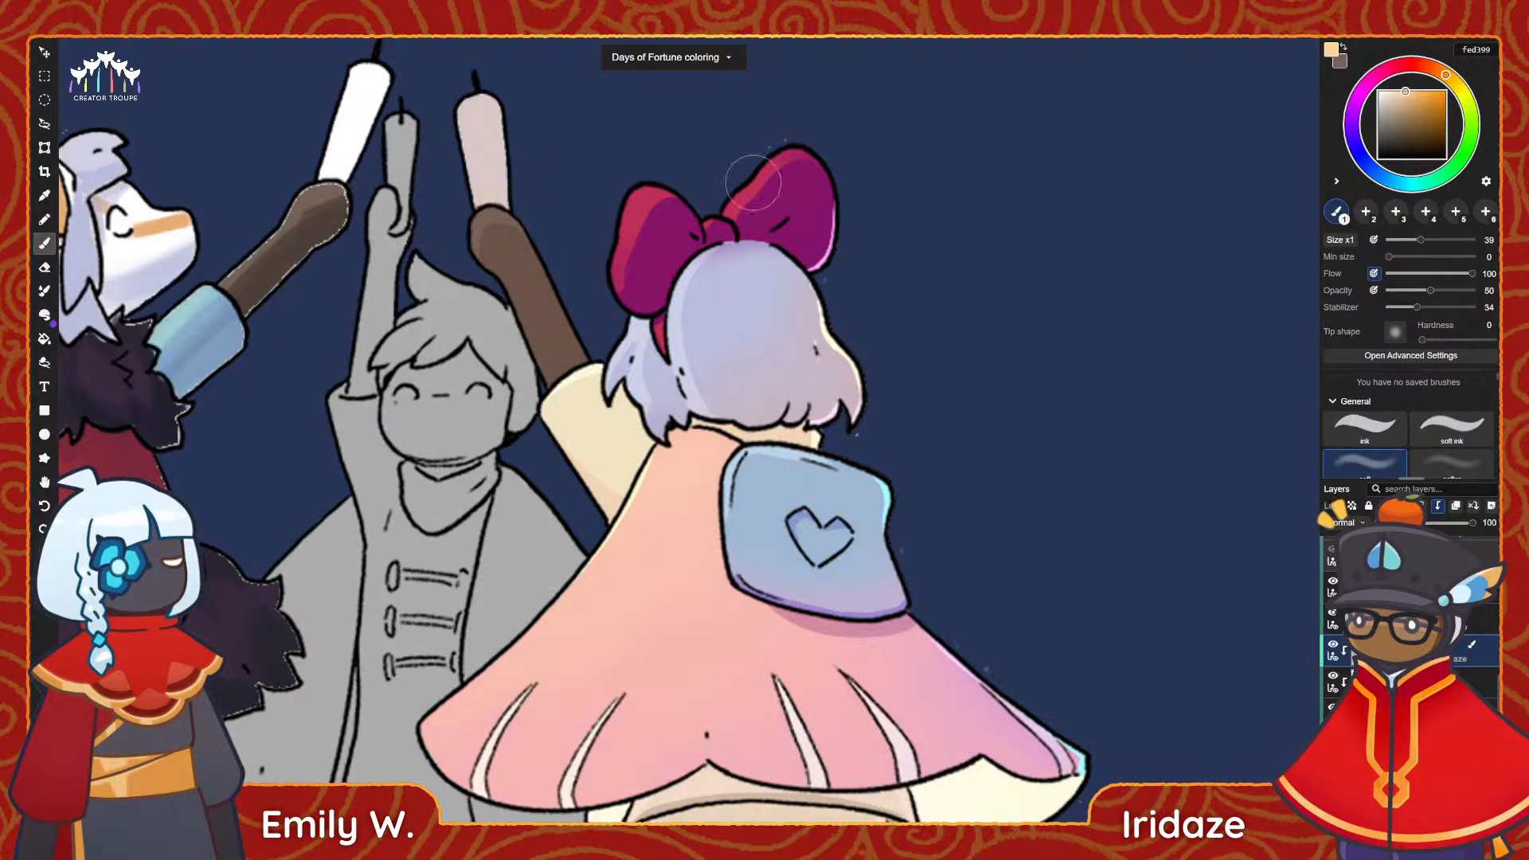
{"action": "left_click", "coordinate": [1428, 66]}
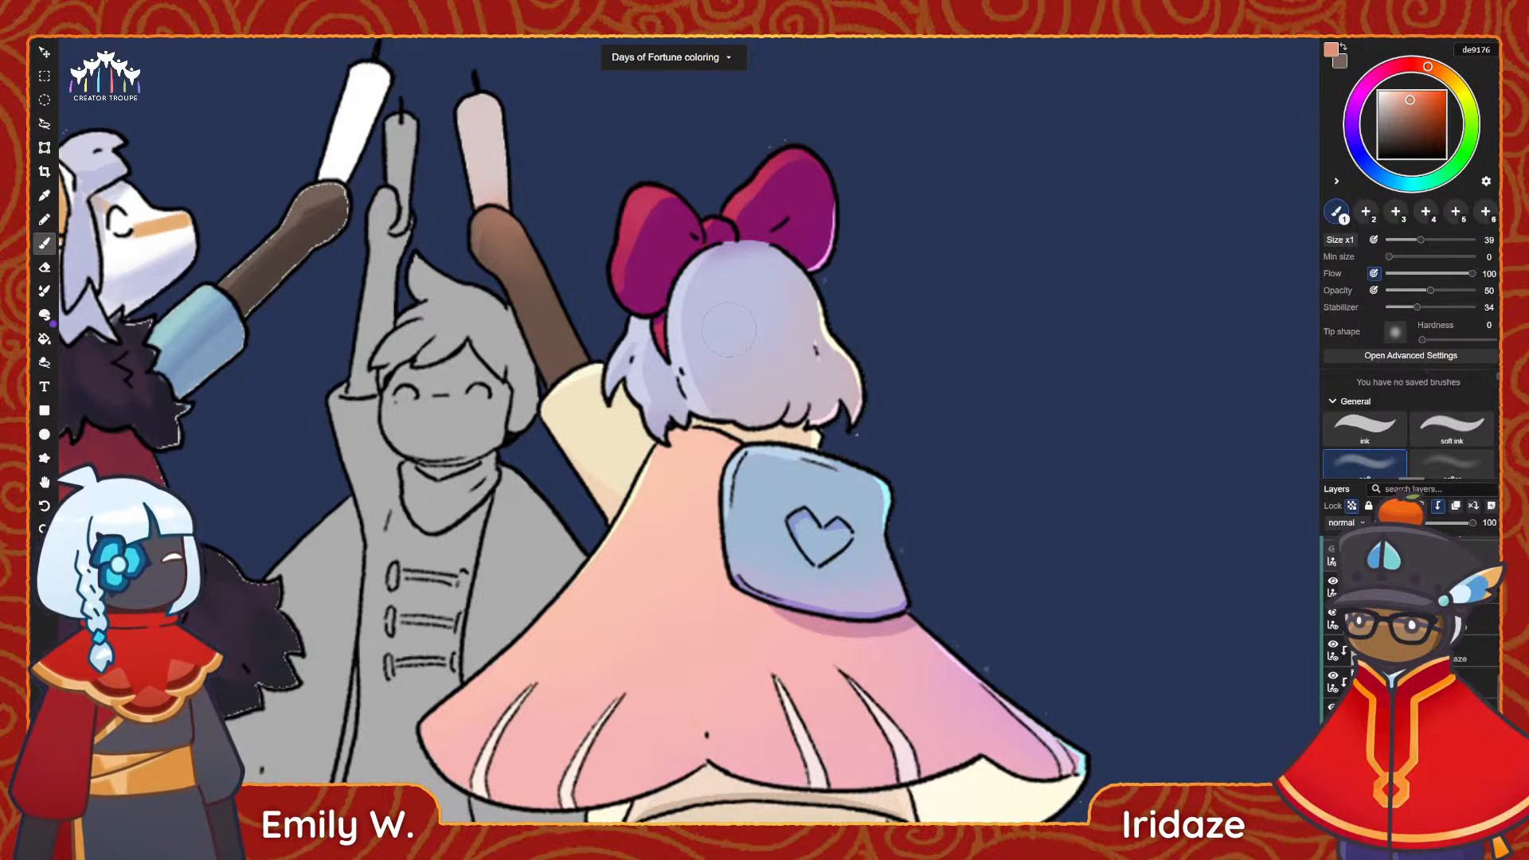
Review the warm glow on the raised arm against the whole illustration and look through the layer list.
{"action": "scroll", "coordinate": [809, 602], "scroll_direction": "down", "scroll_amount": 5, "text": "alt"}
{"action": "scroll", "coordinate": [723, 551], "scroll_direction": "up", "scroll_amount": 3, "text": "alt"}
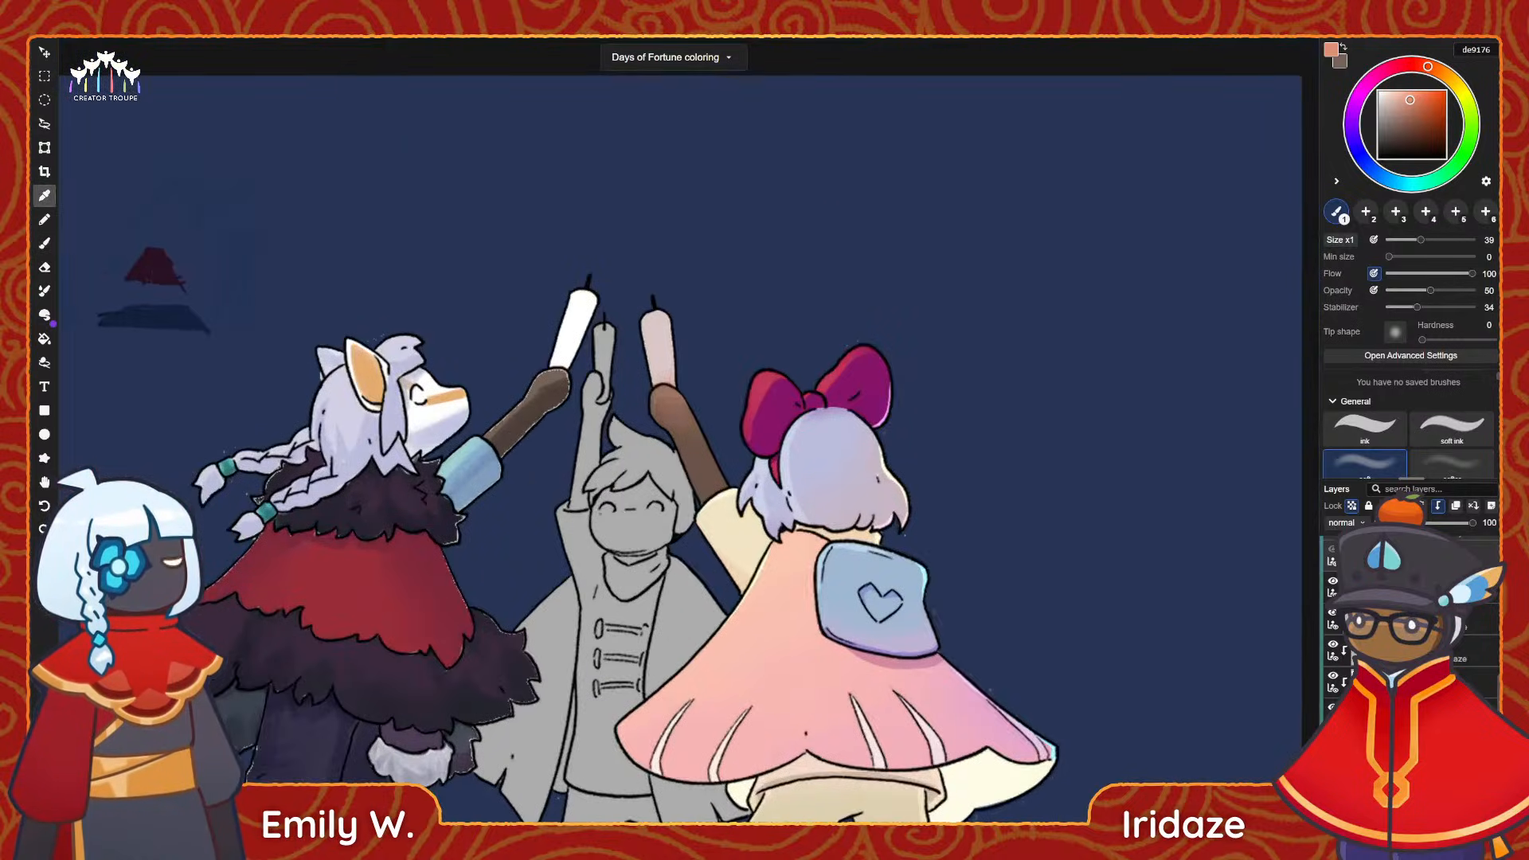
{"action": "left_click_drag", "start_coordinate": [761, 596], "coordinate": [680, 482]}
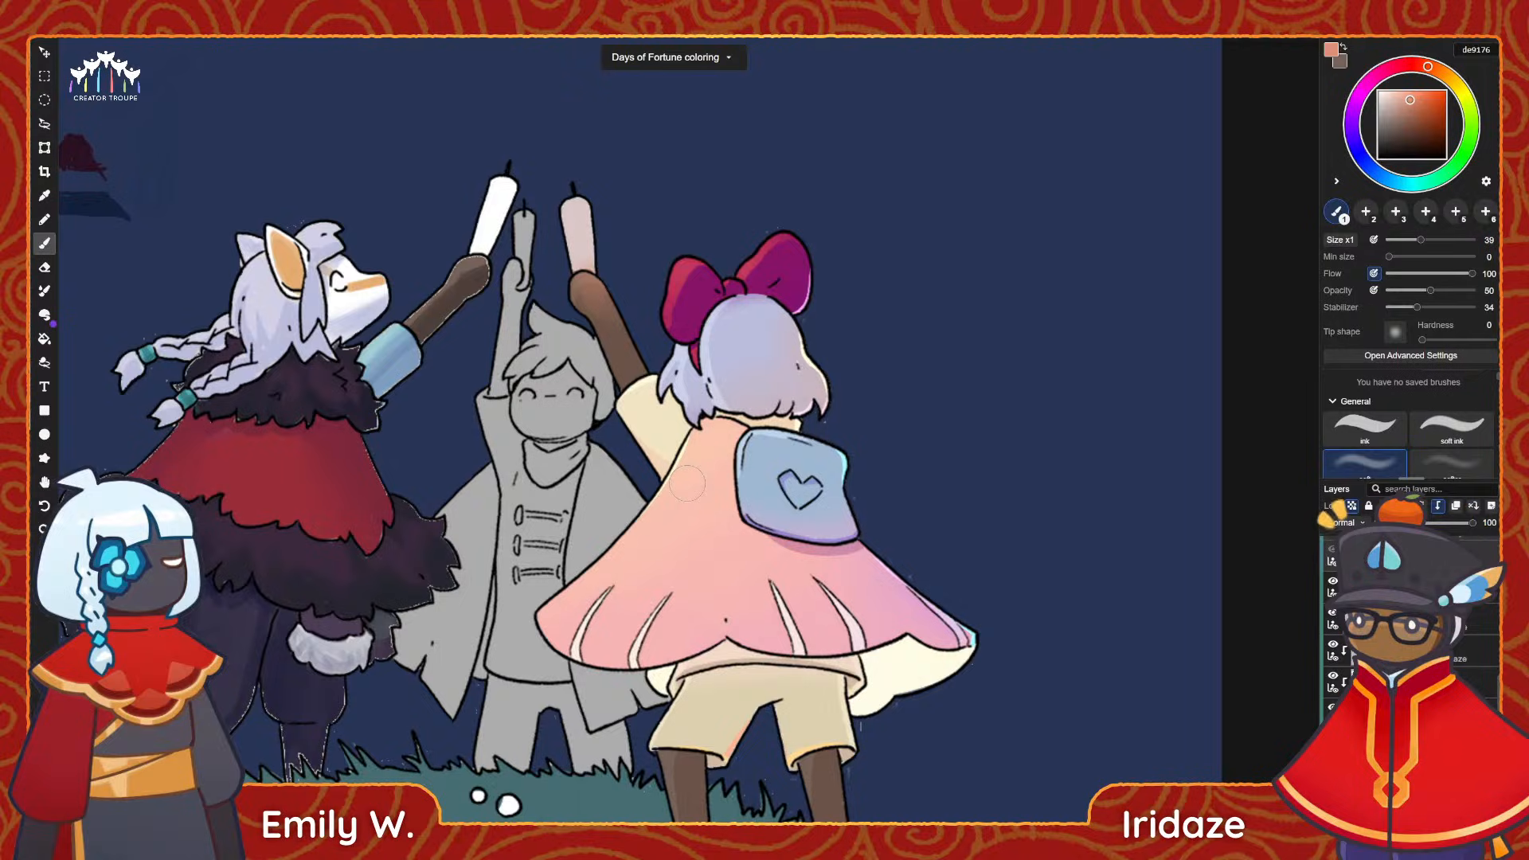
{"action": "scroll", "coordinate": [1474, 687], "scroll_direction": "down", "scroll_amount": 1}
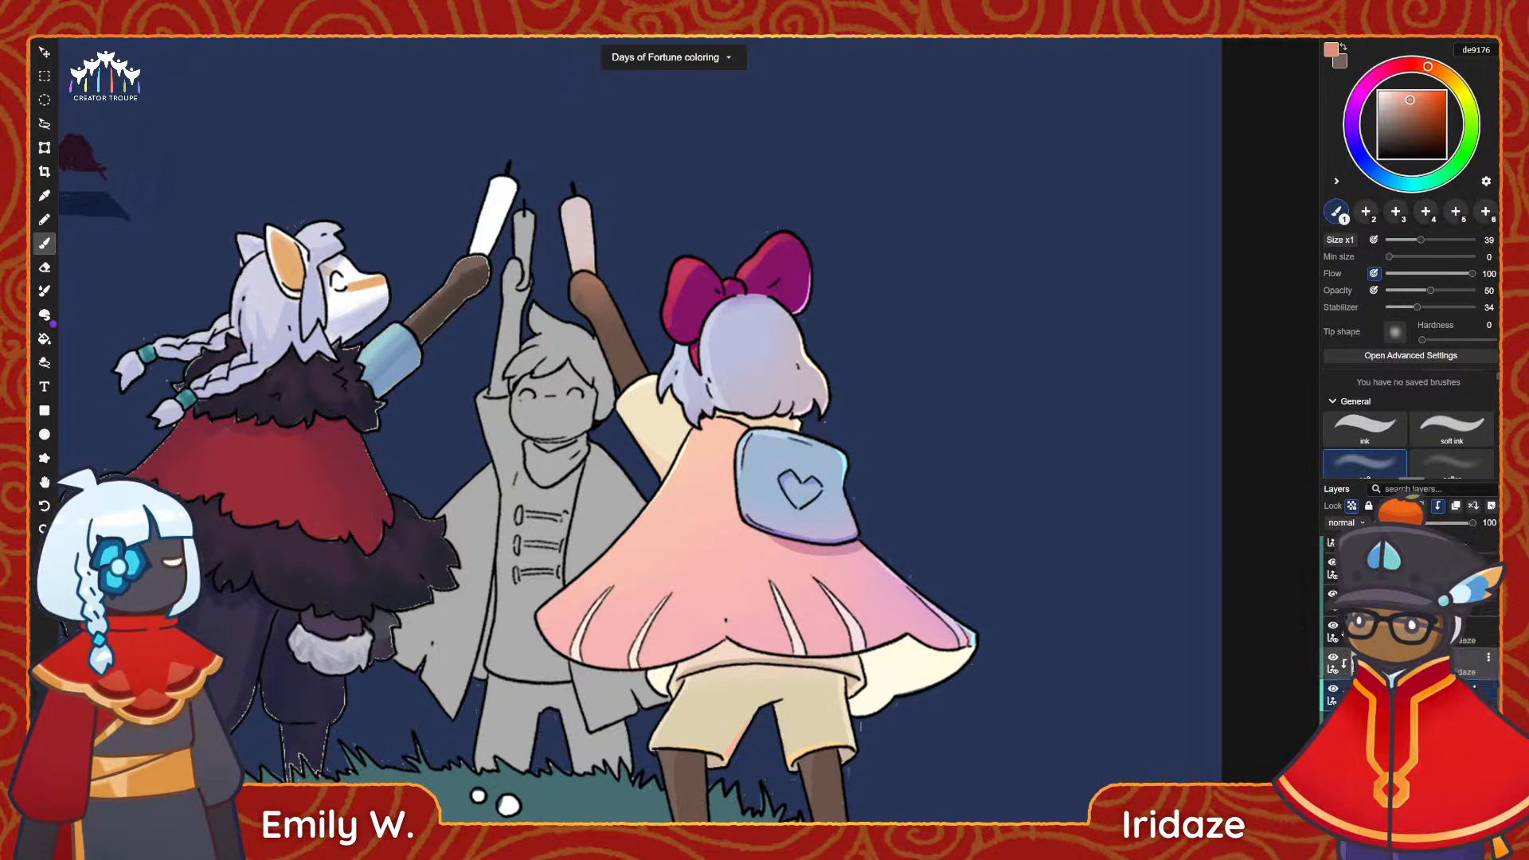
{"action": "scroll", "coordinate": [1352, 655], "scroll_direction": "down", "scroll_amount": 1}
{"action": "scroll", "coordinate": [1352, 656], "scroll_direction": "down", "scroll_amount": 6}
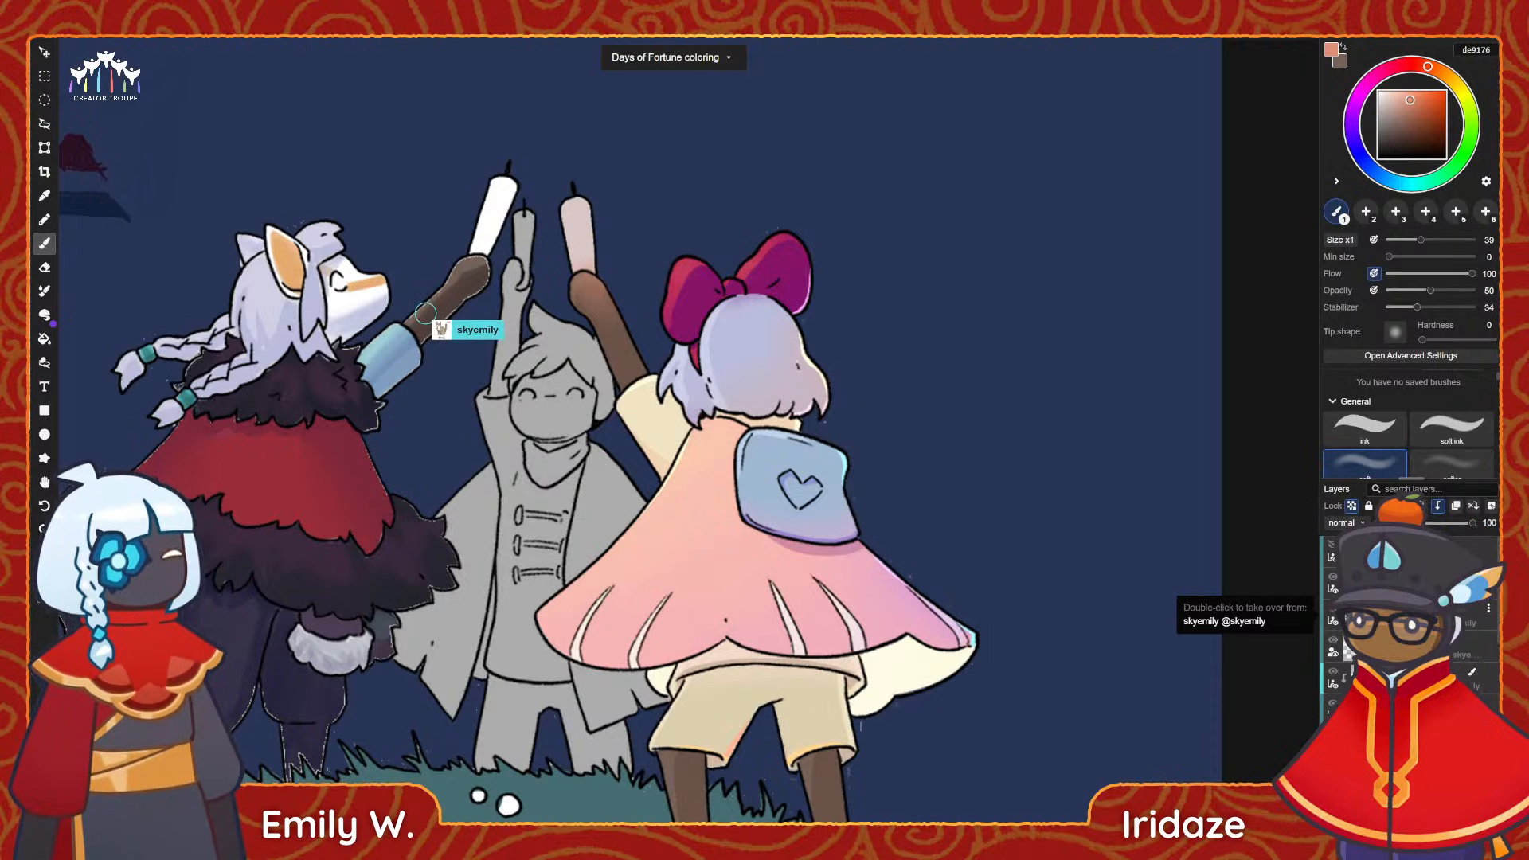
{"action": "scroll", "coordinate": [965, 637], "scroll_direction": "down", "scroll_amount": 1}
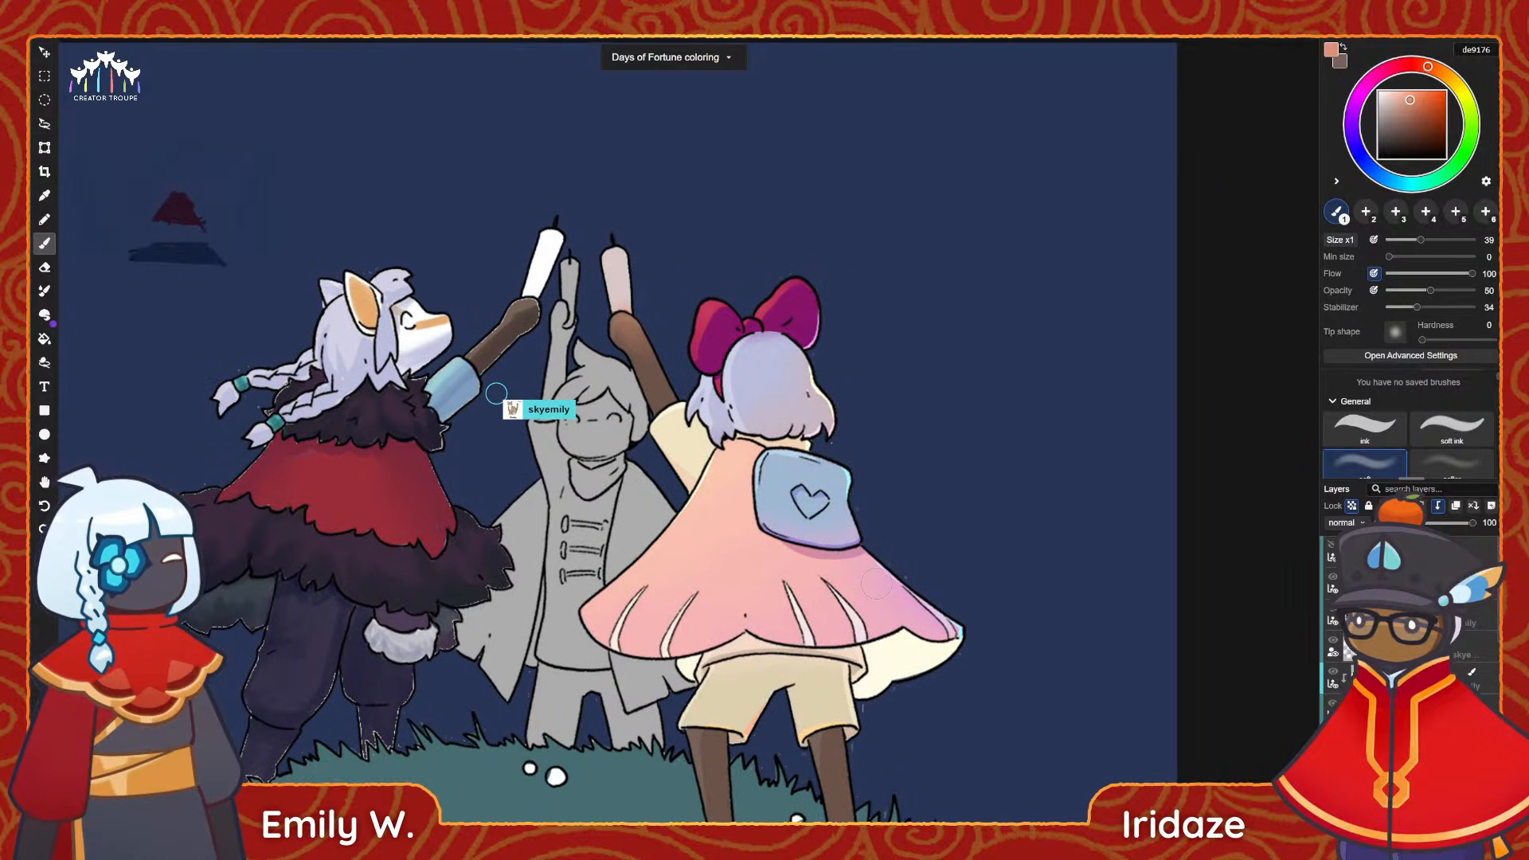
{"action": "scroll", "coordinate": [876, 585], "scroll_direction": "down", "scroll_amount": 2}
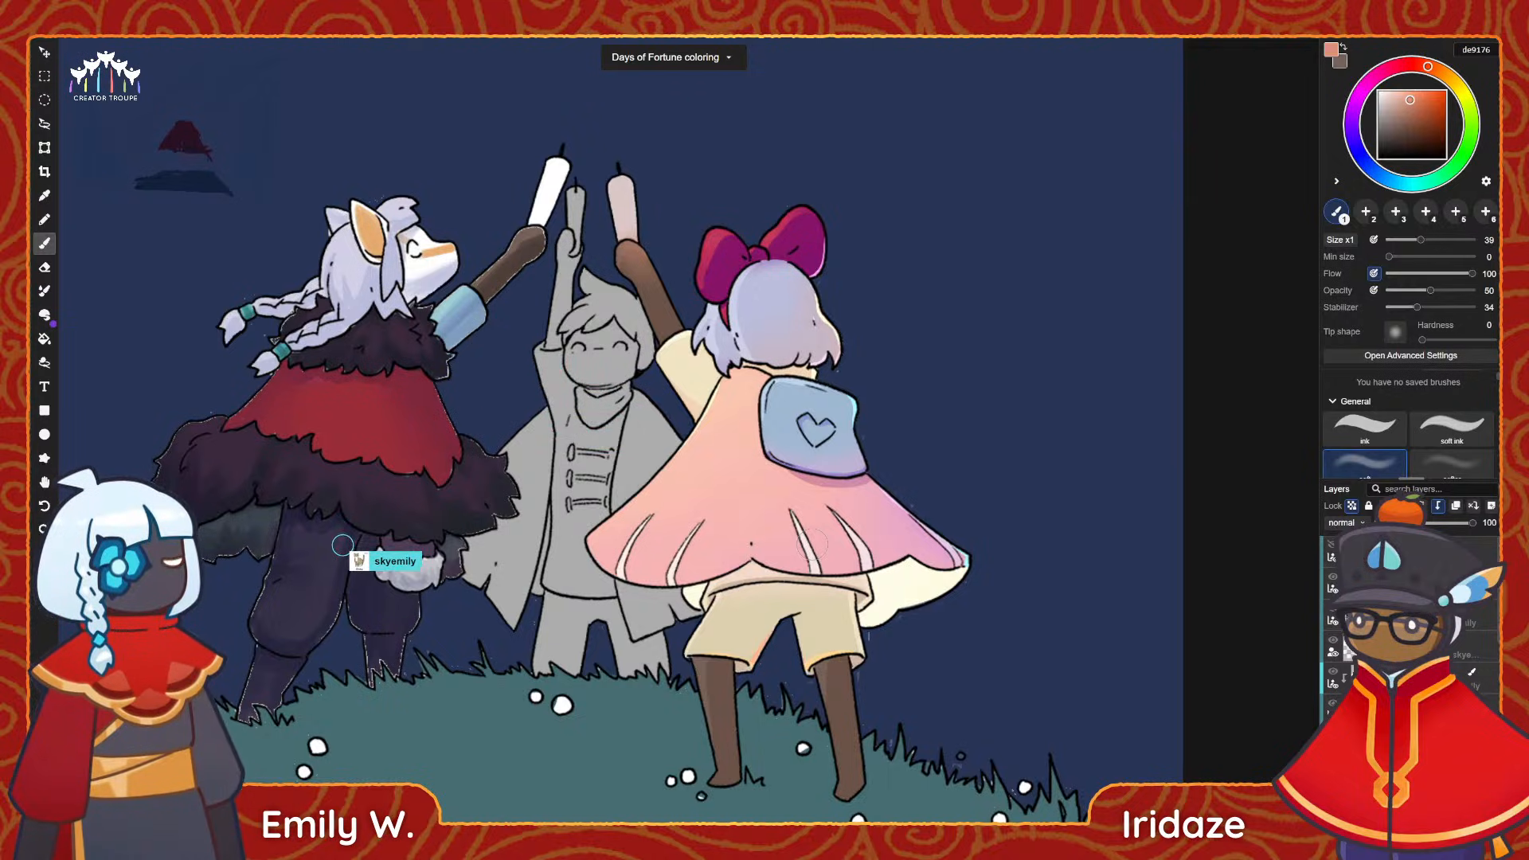
{"action": "scroll", "coordinate": [812, 544], "scroll_direction": "down", "scroll_amount": 1}
{"action": "scroll", "coordinate": [913, 694], "scroll_direction": "up", "scroll_amount": 3}
Try pale violet e7c0ec on the right foot, undo it, and softly tint both lower legs with stronger violet d860e9.
{"action": "key", "text": "space"}
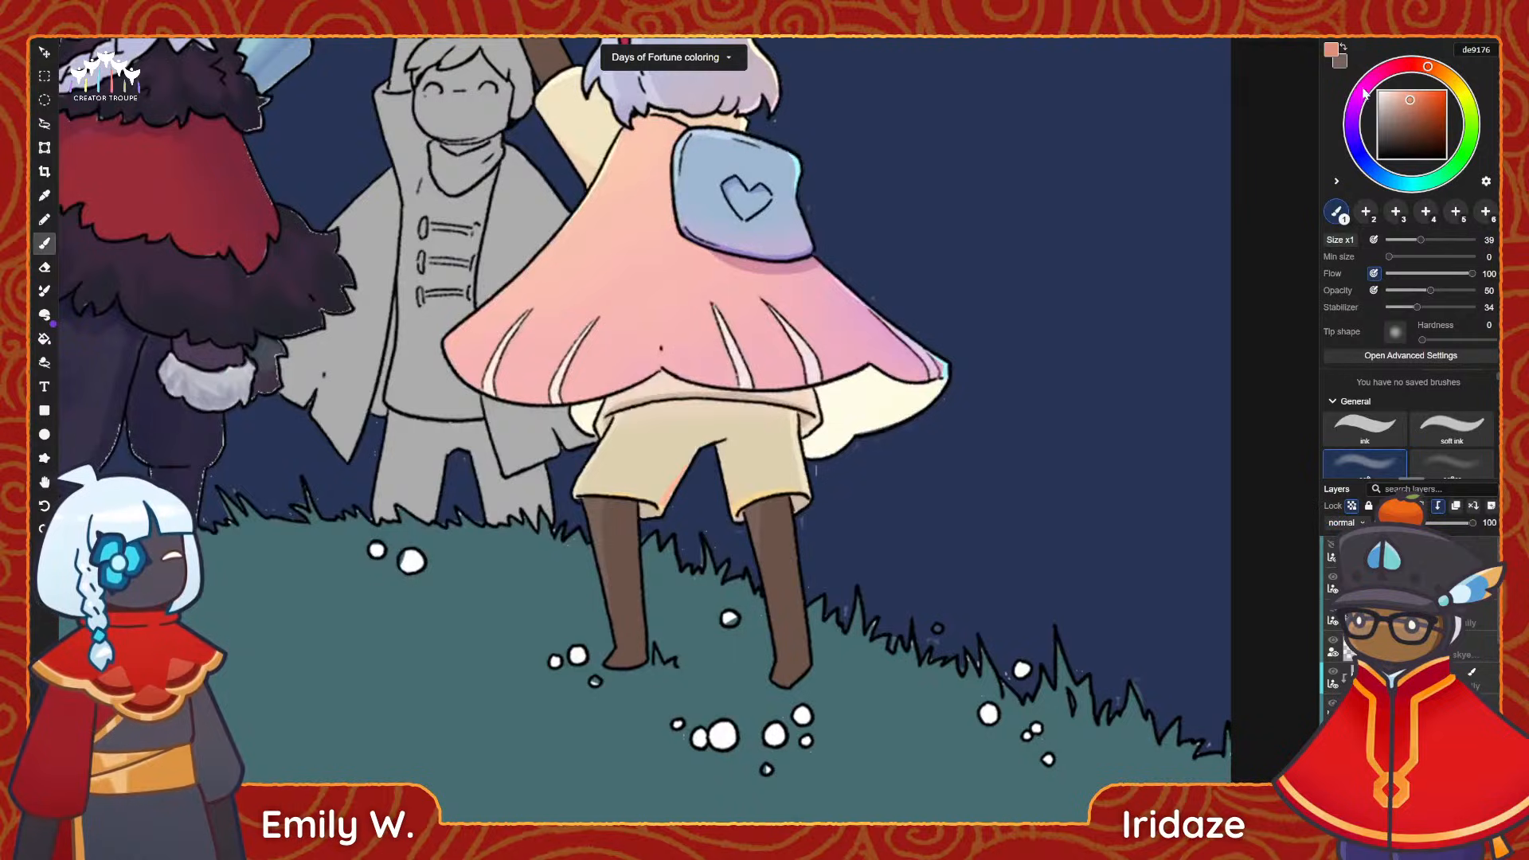
{"action": "left_click", "coordinate": [1357, 101]}
{"action": "left_click", "coordinate": [1391, 97]}
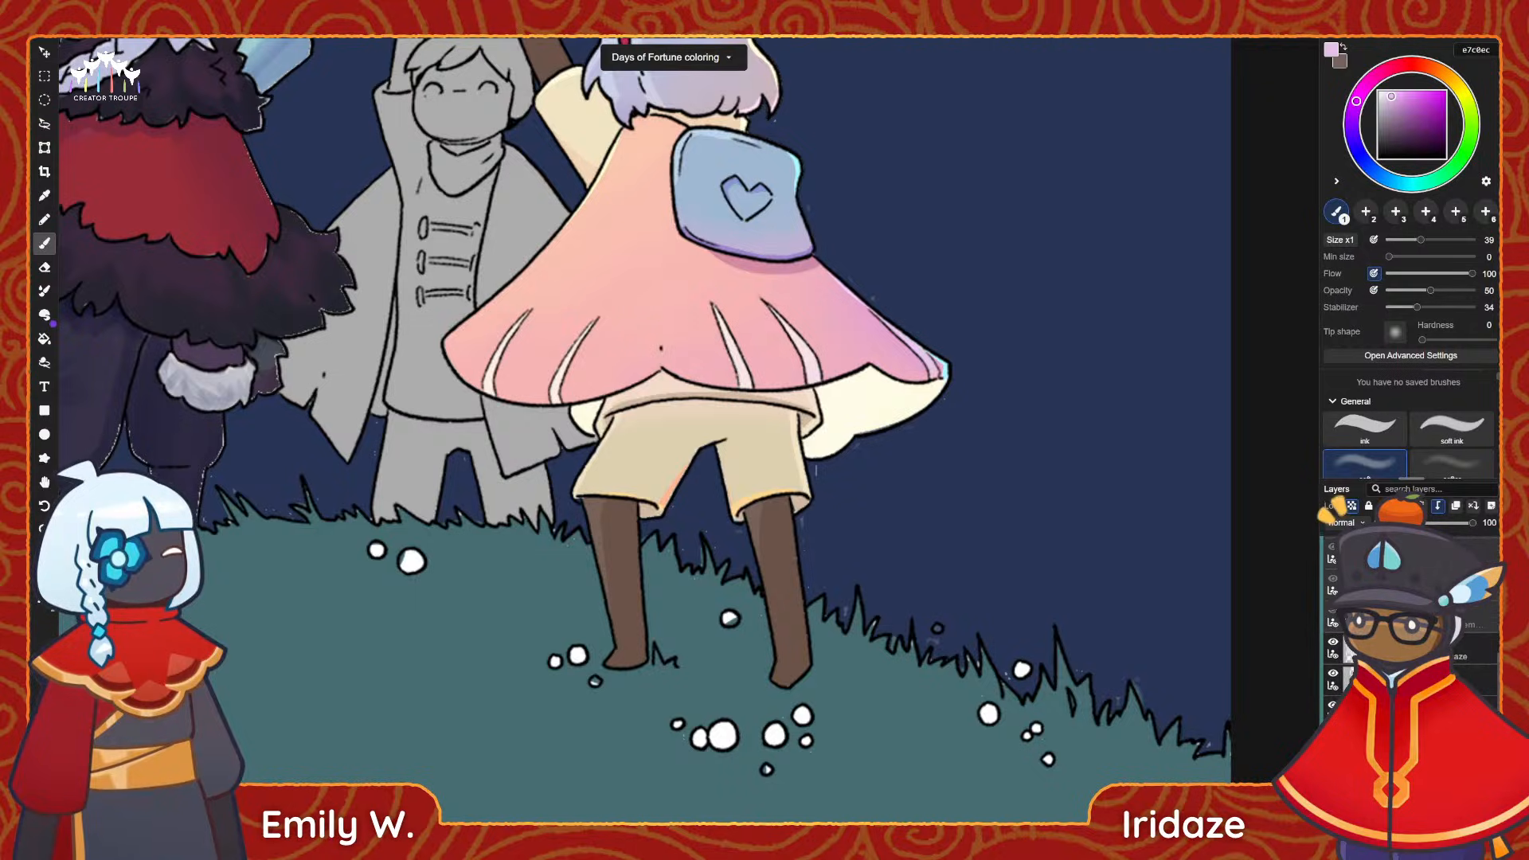
{"action": "left_click_drag", "start_coordinate": [801, 561], "coordinate": [803, 668]}
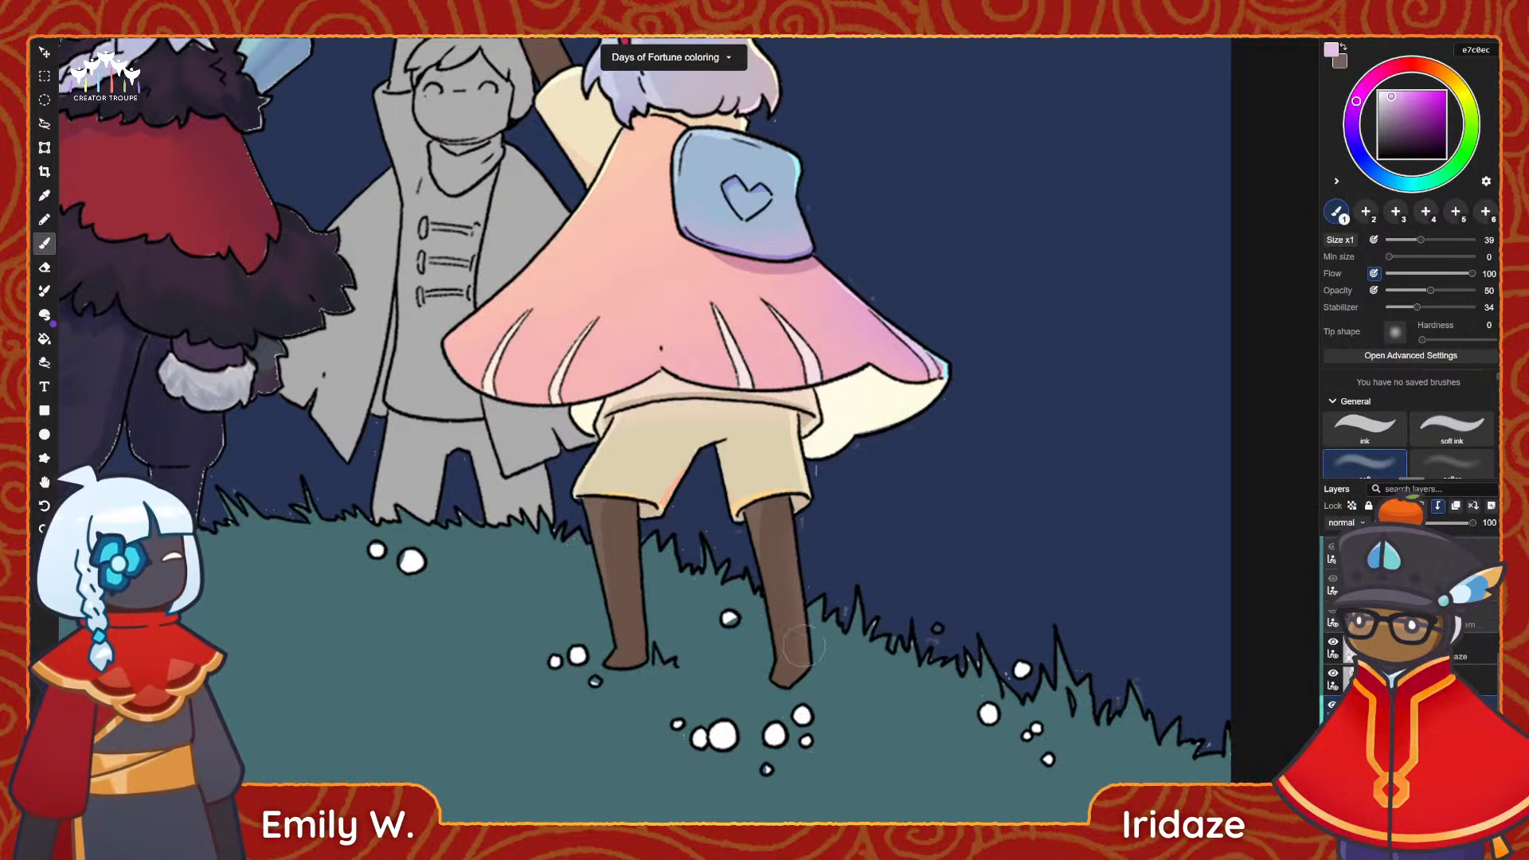
{"action": "key", "text": "ctrl+z"}
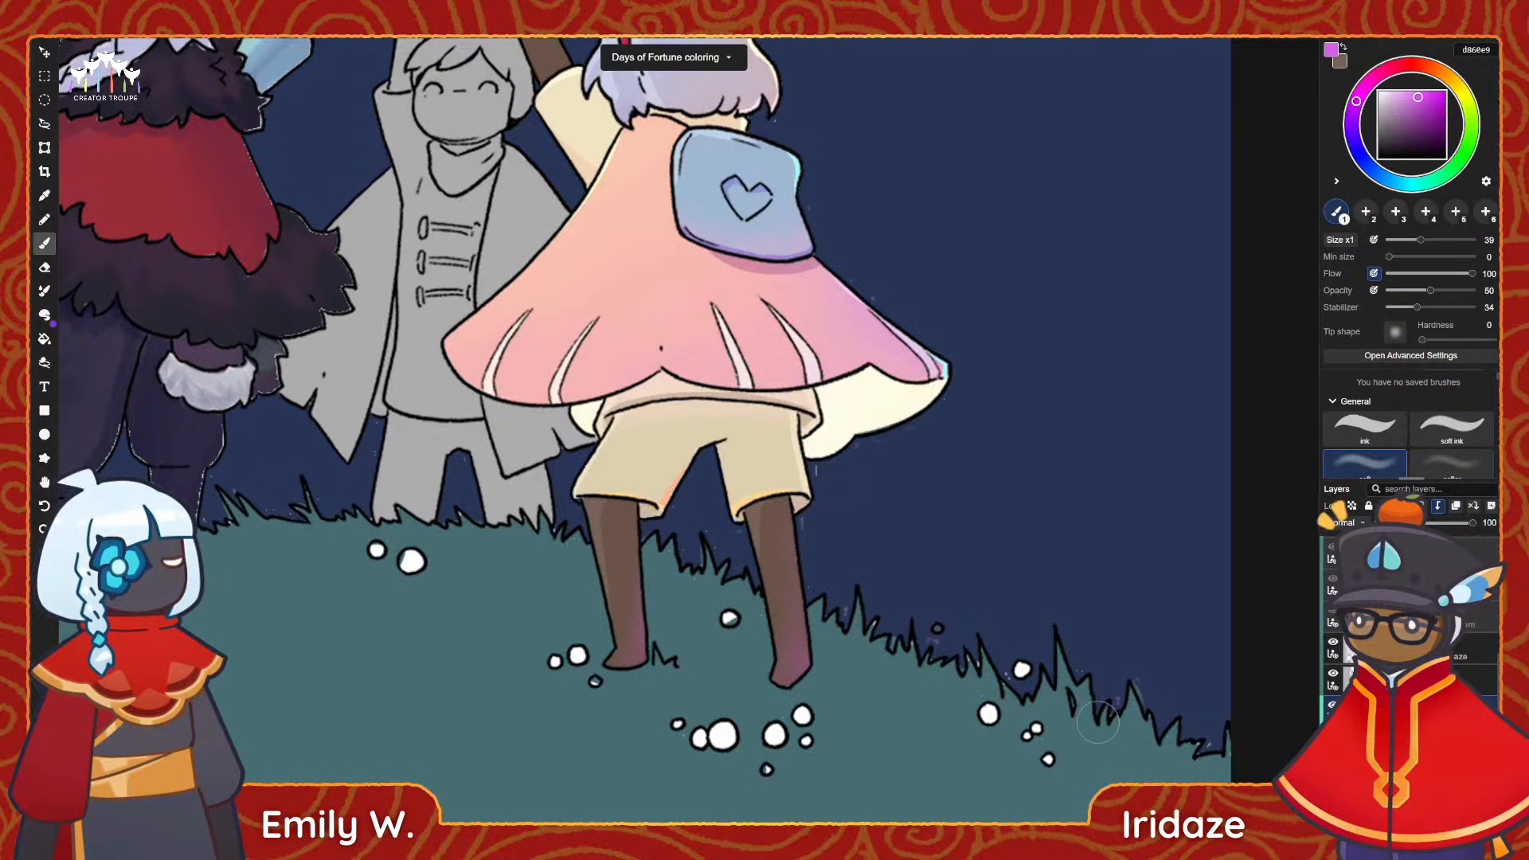
{"action": "scroll", "coordinate": [765, 586], "scroll_direction": "down", "scroll_amount": 4}
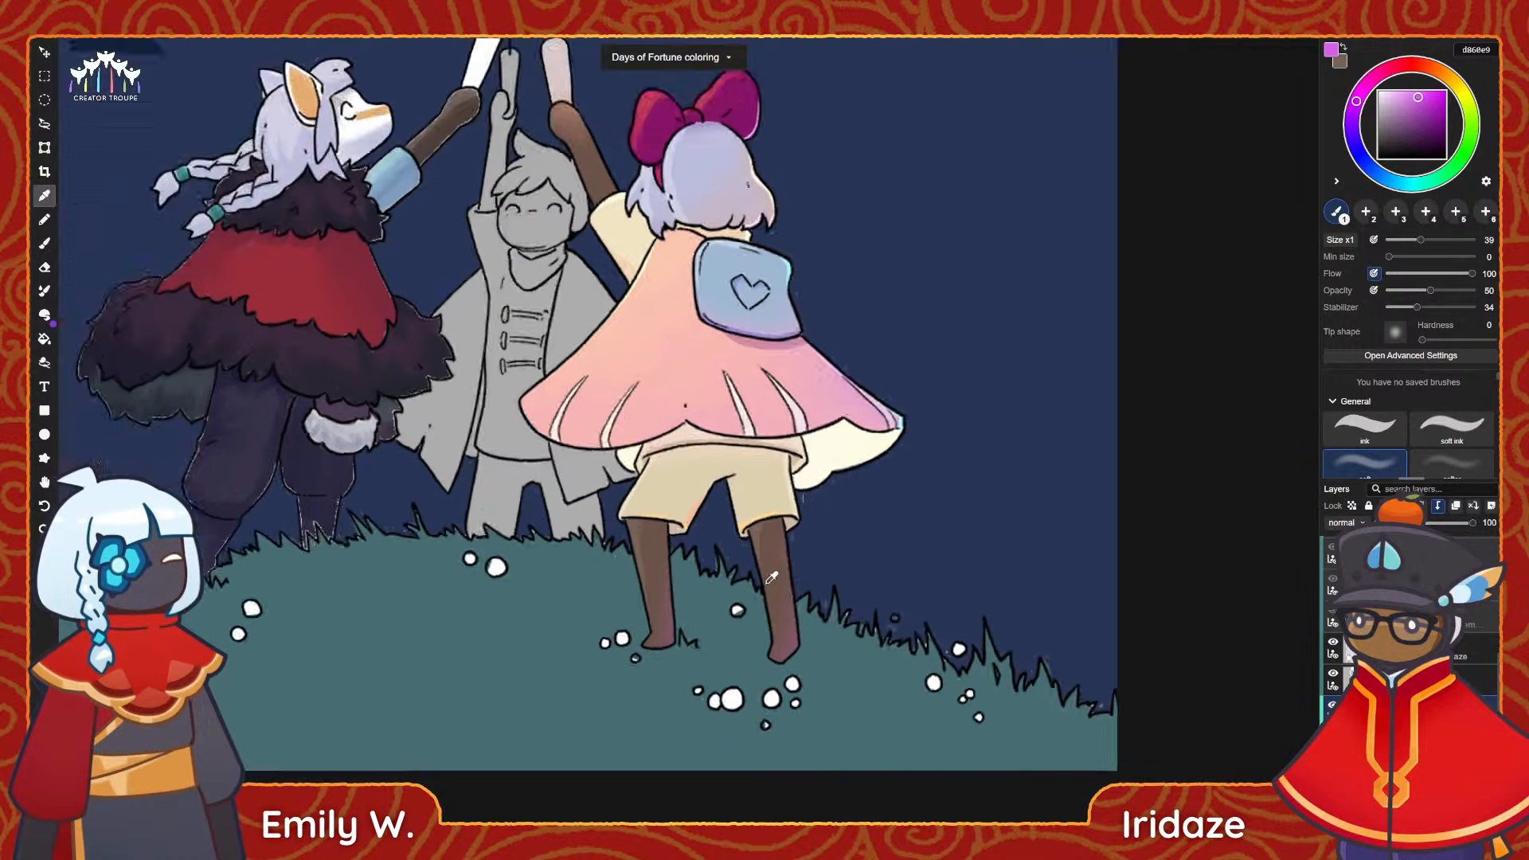
{"action": "key", "text": "alt"}
{"action": "scroll", "coordinate": [820, 584], "scroll_direction": "up", "scroll_amount": 1}
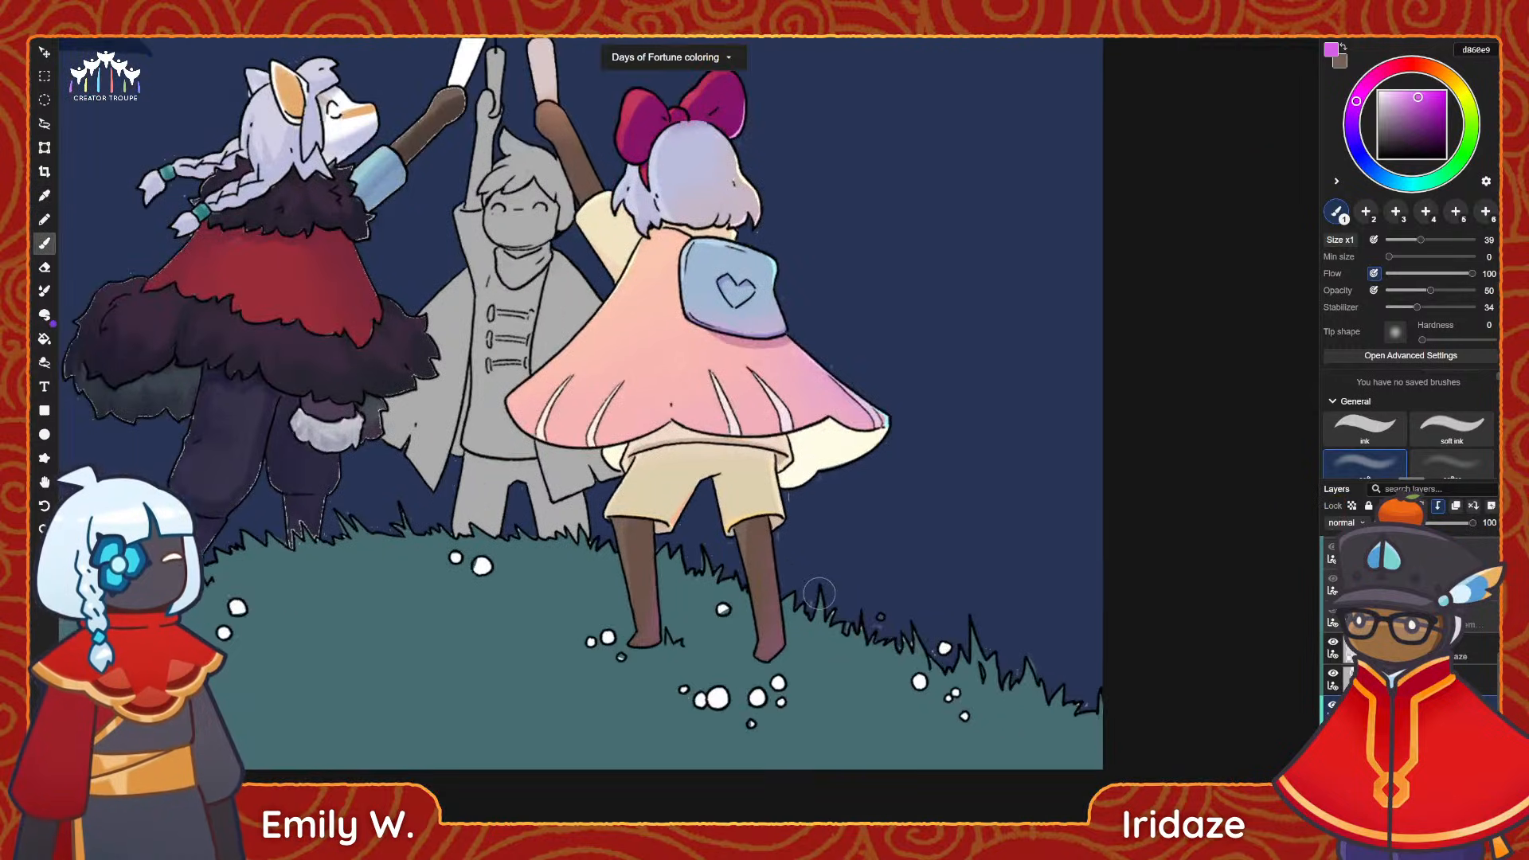
{"action": "scroll", "coordinate": [876, 626], "scroll_direction": "up", "scroll_amount": 1}
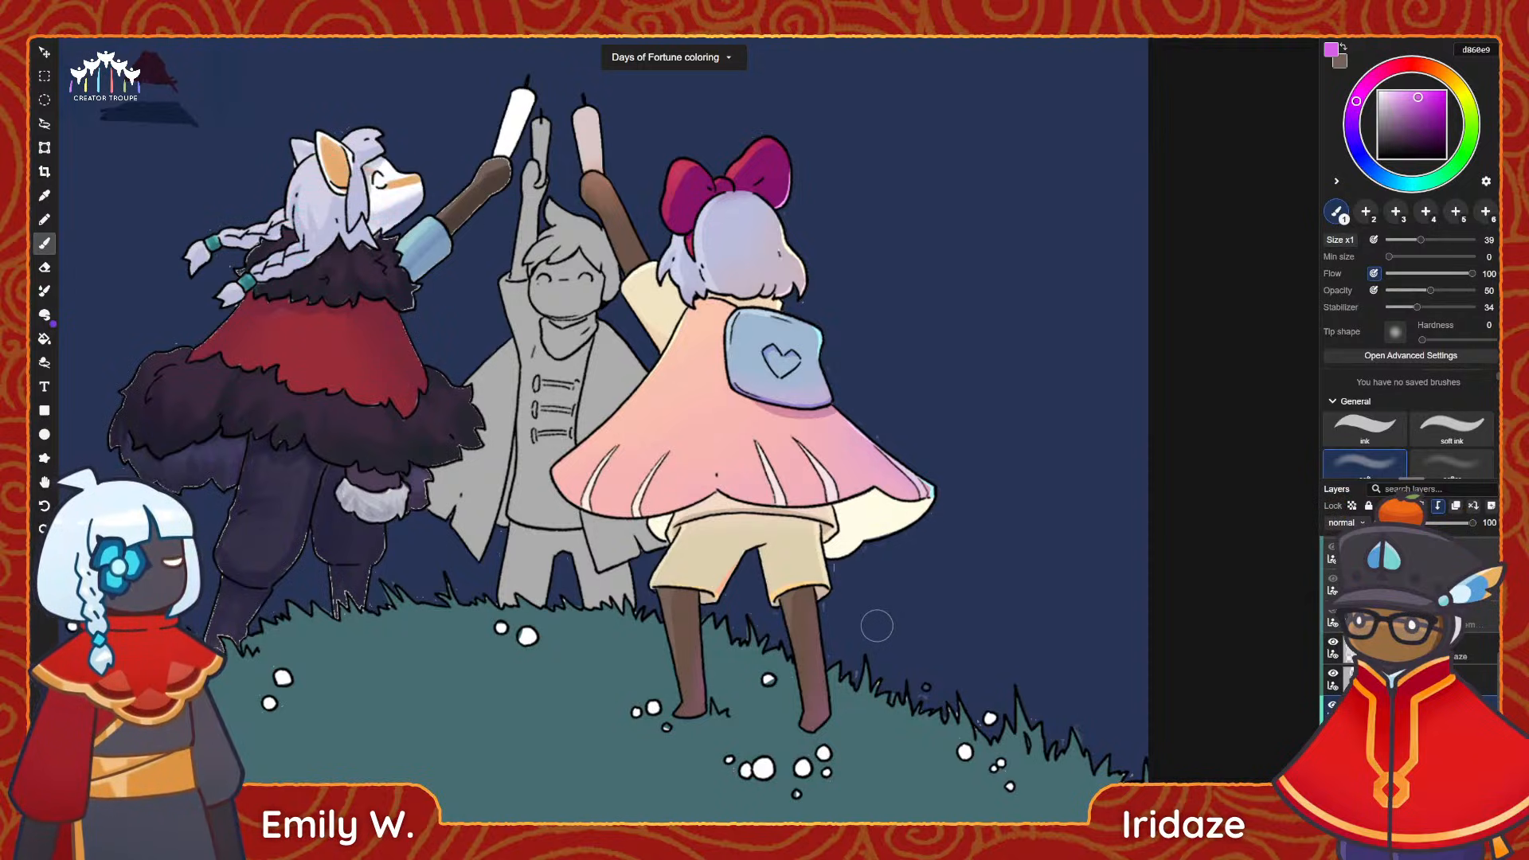
{"action": "scroll", "coordinate": [889, 525], "scroll_direction": "down", "scroll_amount": 4}
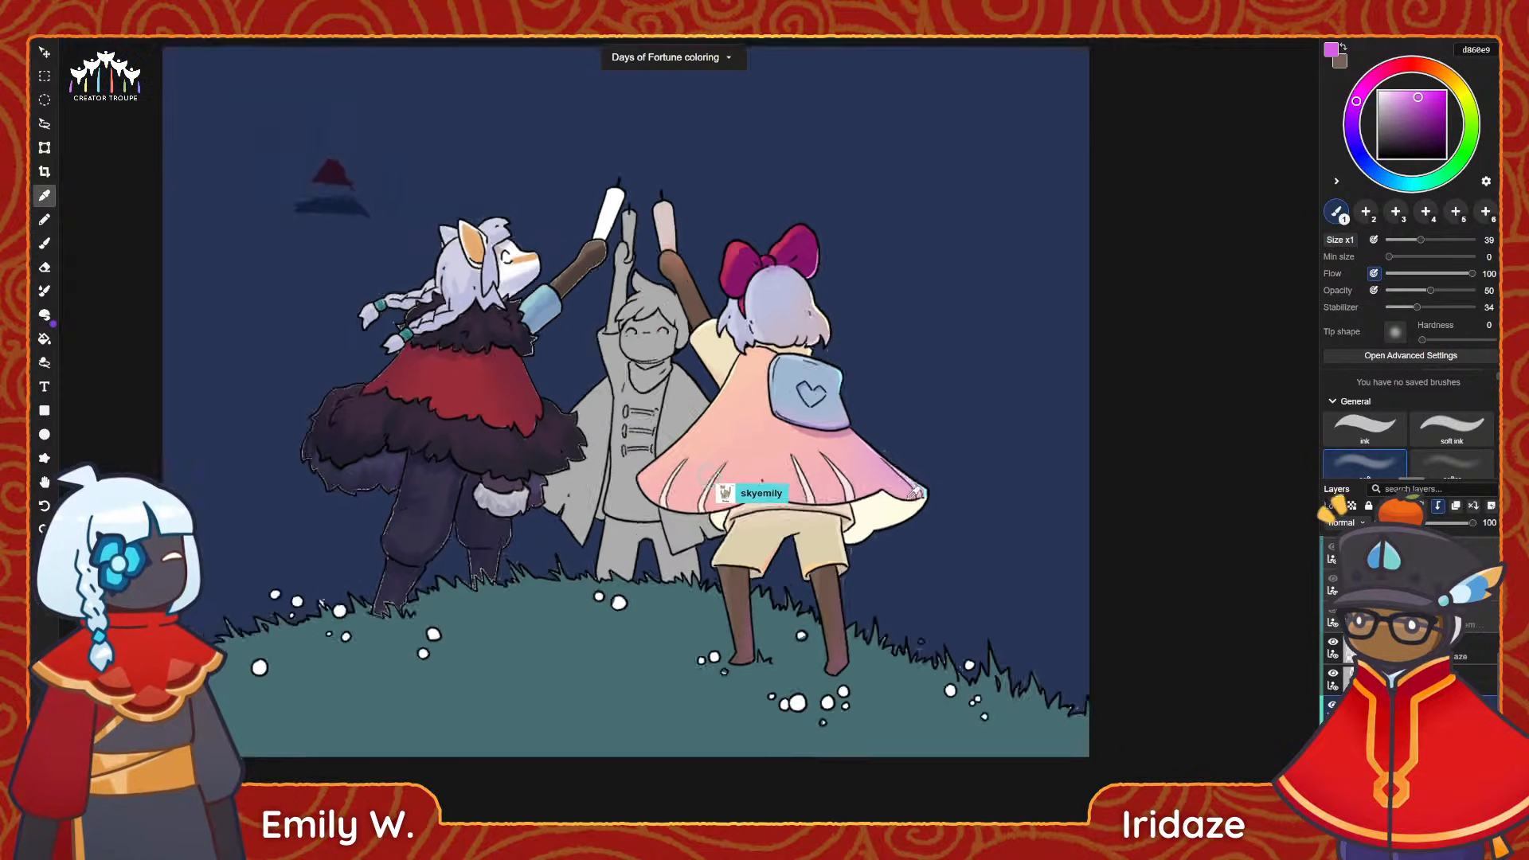
{"action": "scroll", "coordinate": [667, 353], "scroll_direction": "up", "scroll_amount": 2, "text": "alt"}
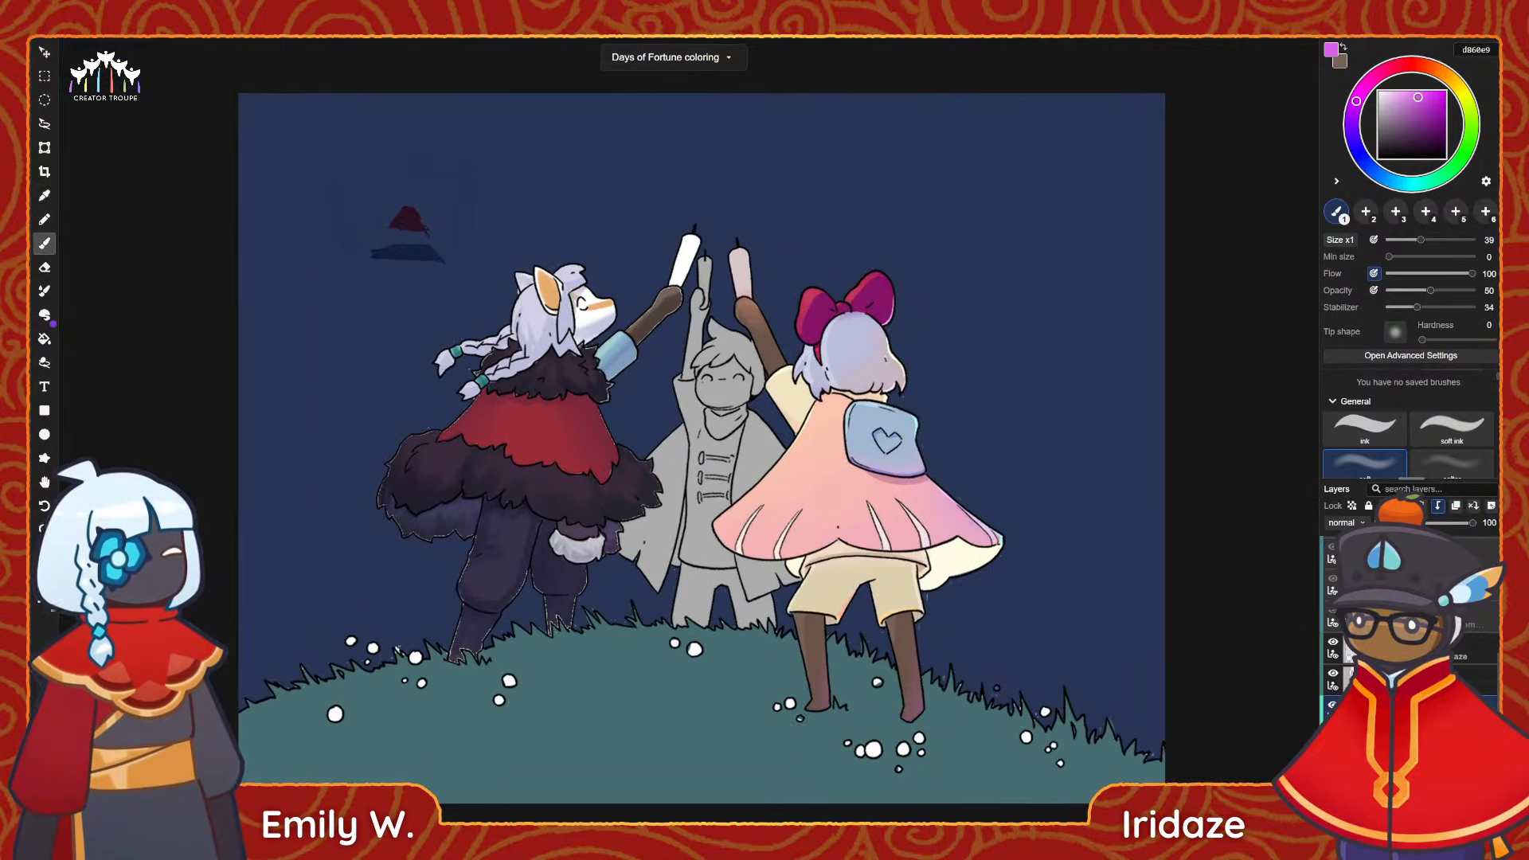
{"action": "key", "text": "alt"}
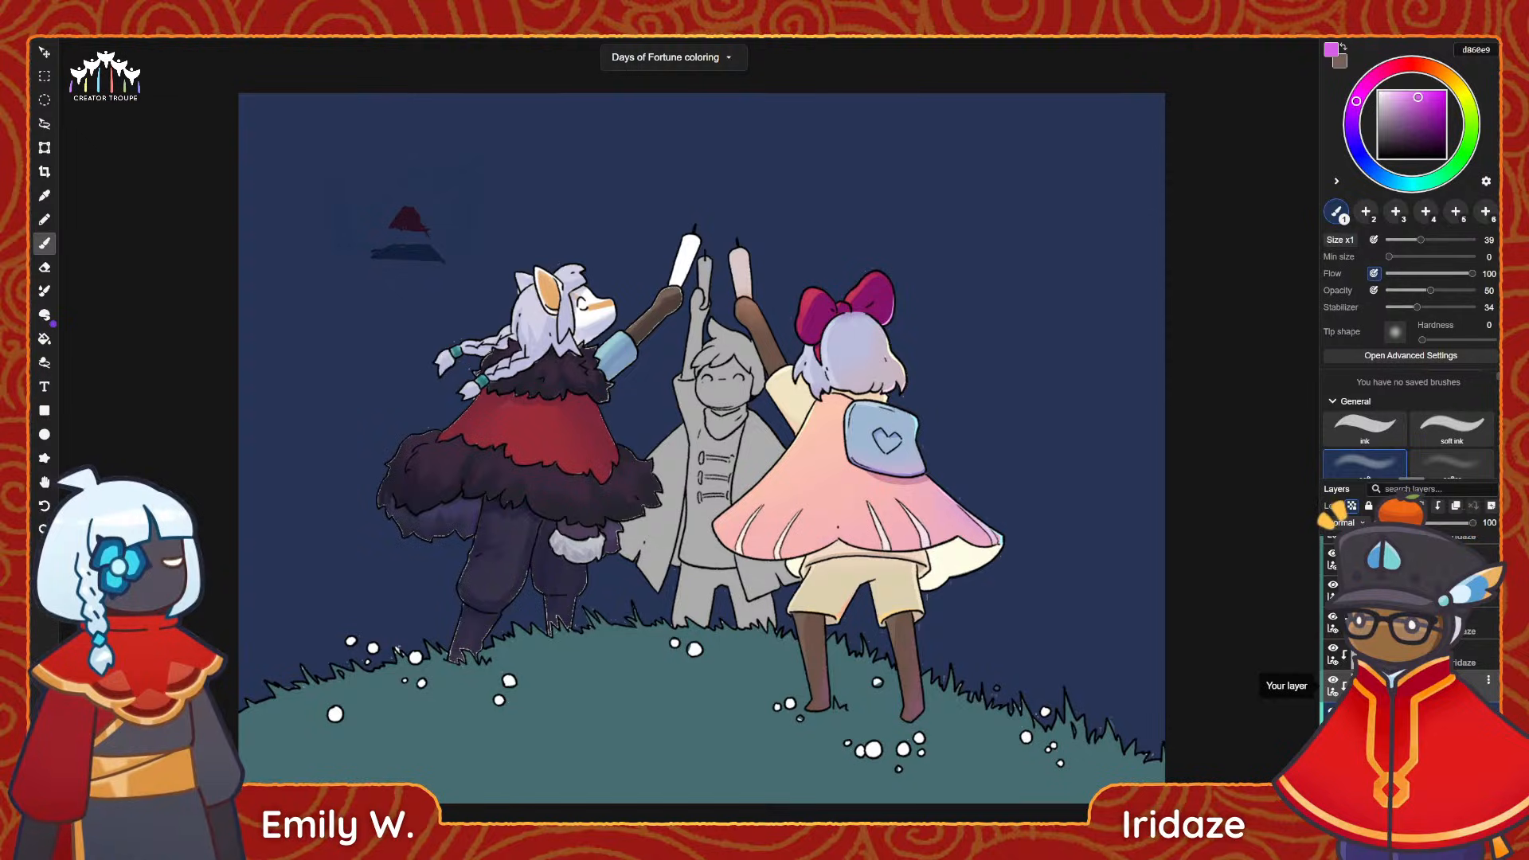
Recolour the bow-wearing character's candle in pale bluish white f1fcff, finishing with the ink brush at size 39.
{"action": "key", "text": "i"}
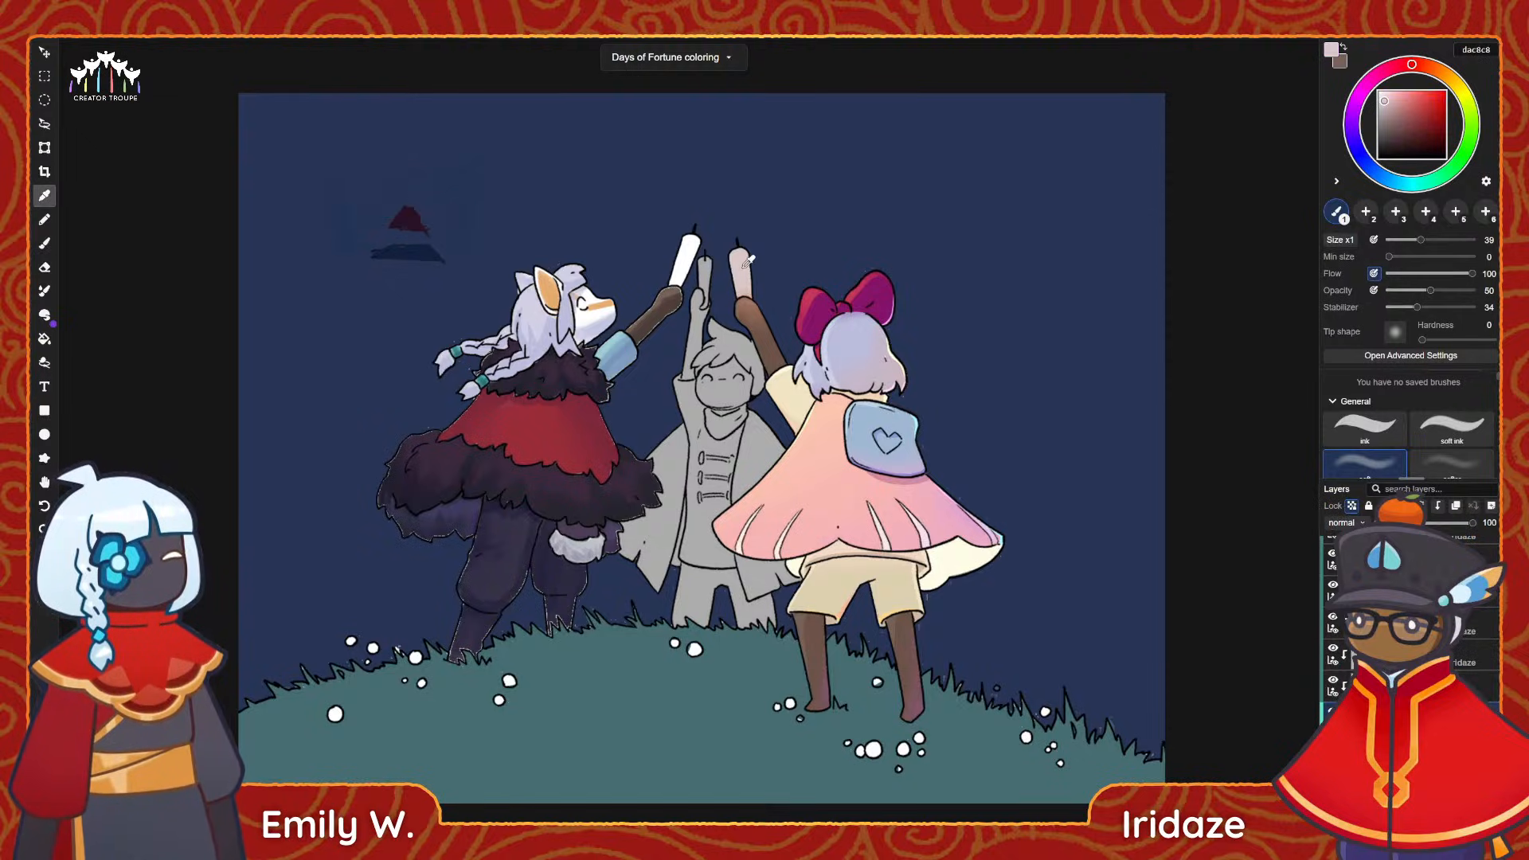
{"action": "key", "text": "b"}
{"action": "left_click", "coordinate": [1398, 183]}
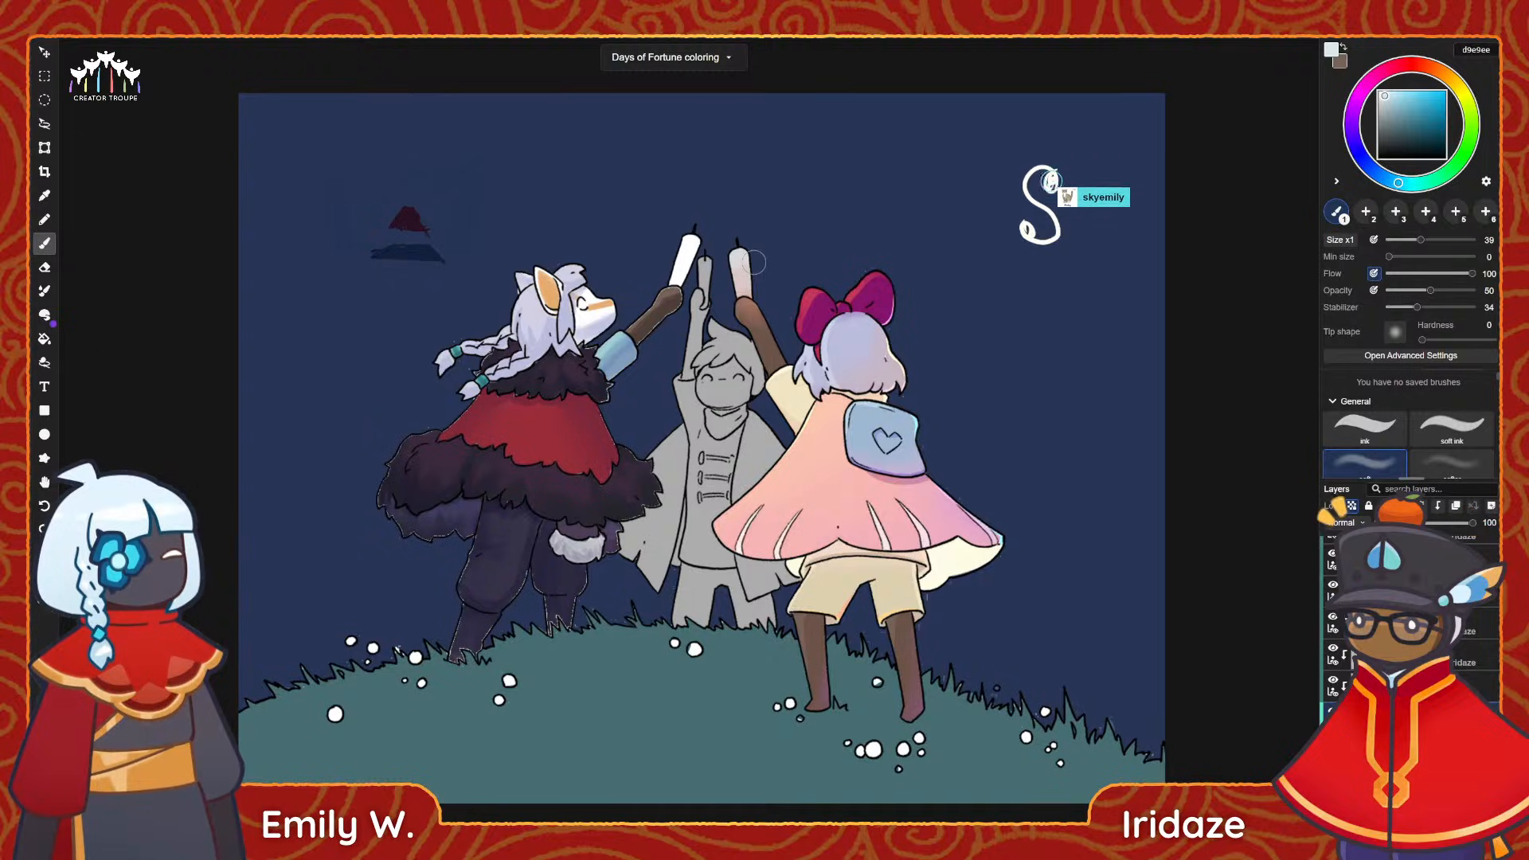
{"action": "left_click", "coordinate": [1364, 426]}
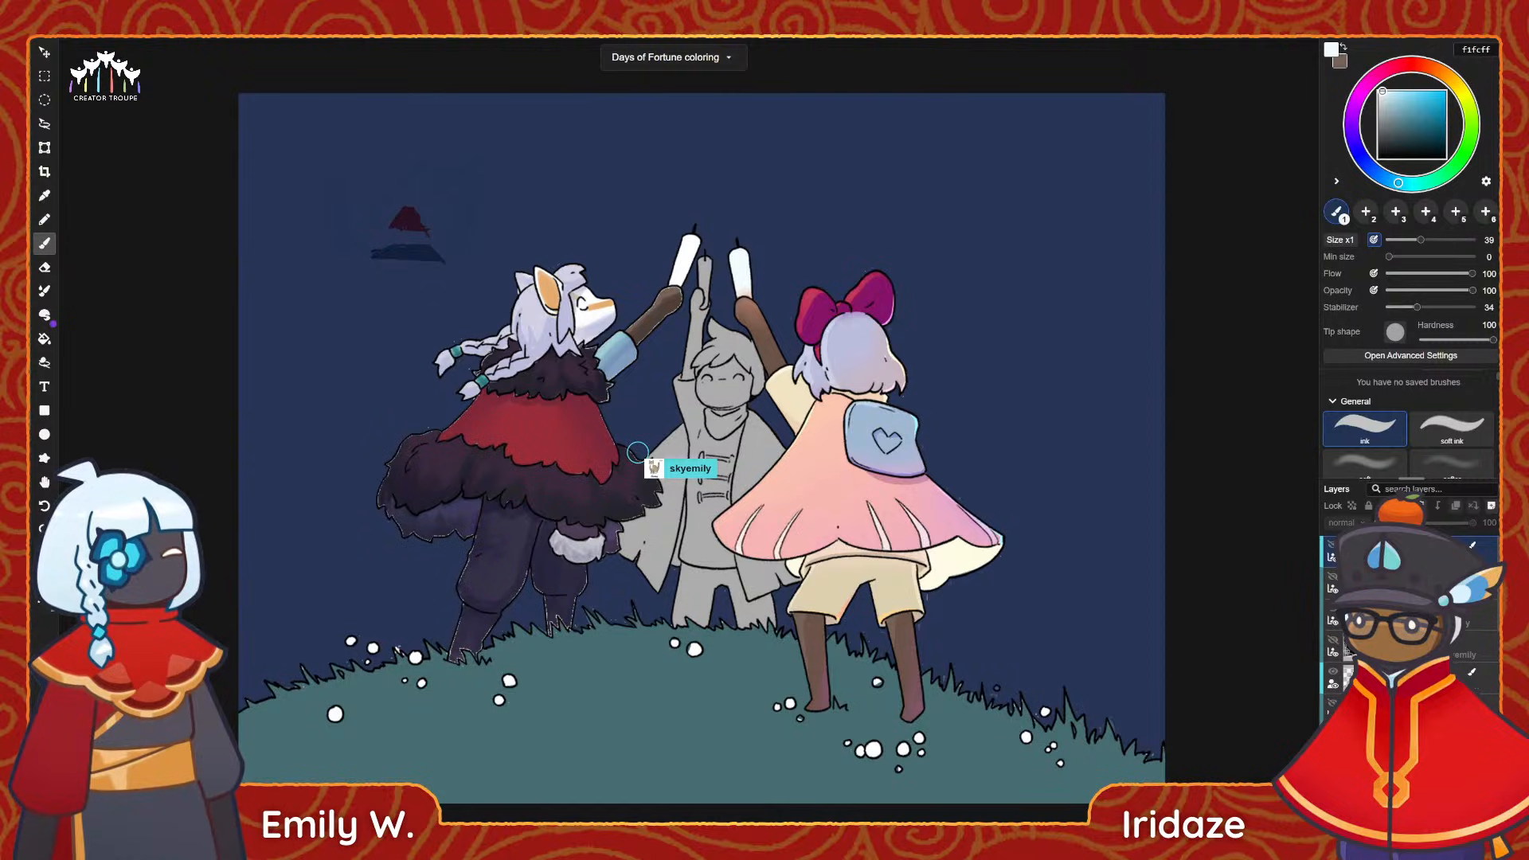
Start a firework on a new layer with a cyan 45dfff centre dot beside the pink cape, and set the stabilizer to 57.
{"action": "left_click", "coordinate": [1493, 512]}
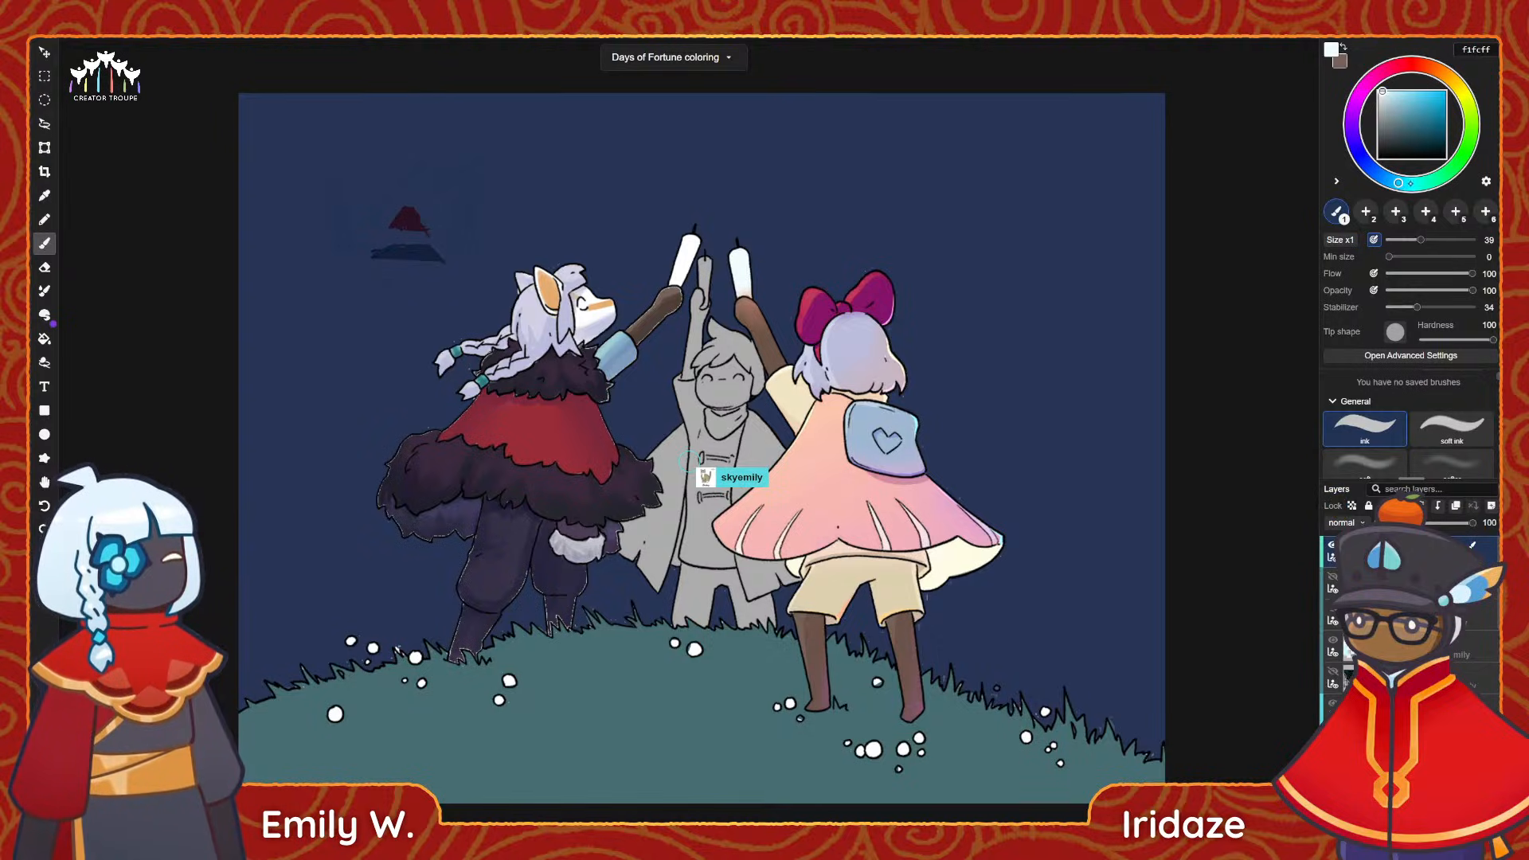
{"action": "left_click_drag", "start_coordinate": [1410, 184], "coordinate": [1419, 185]}
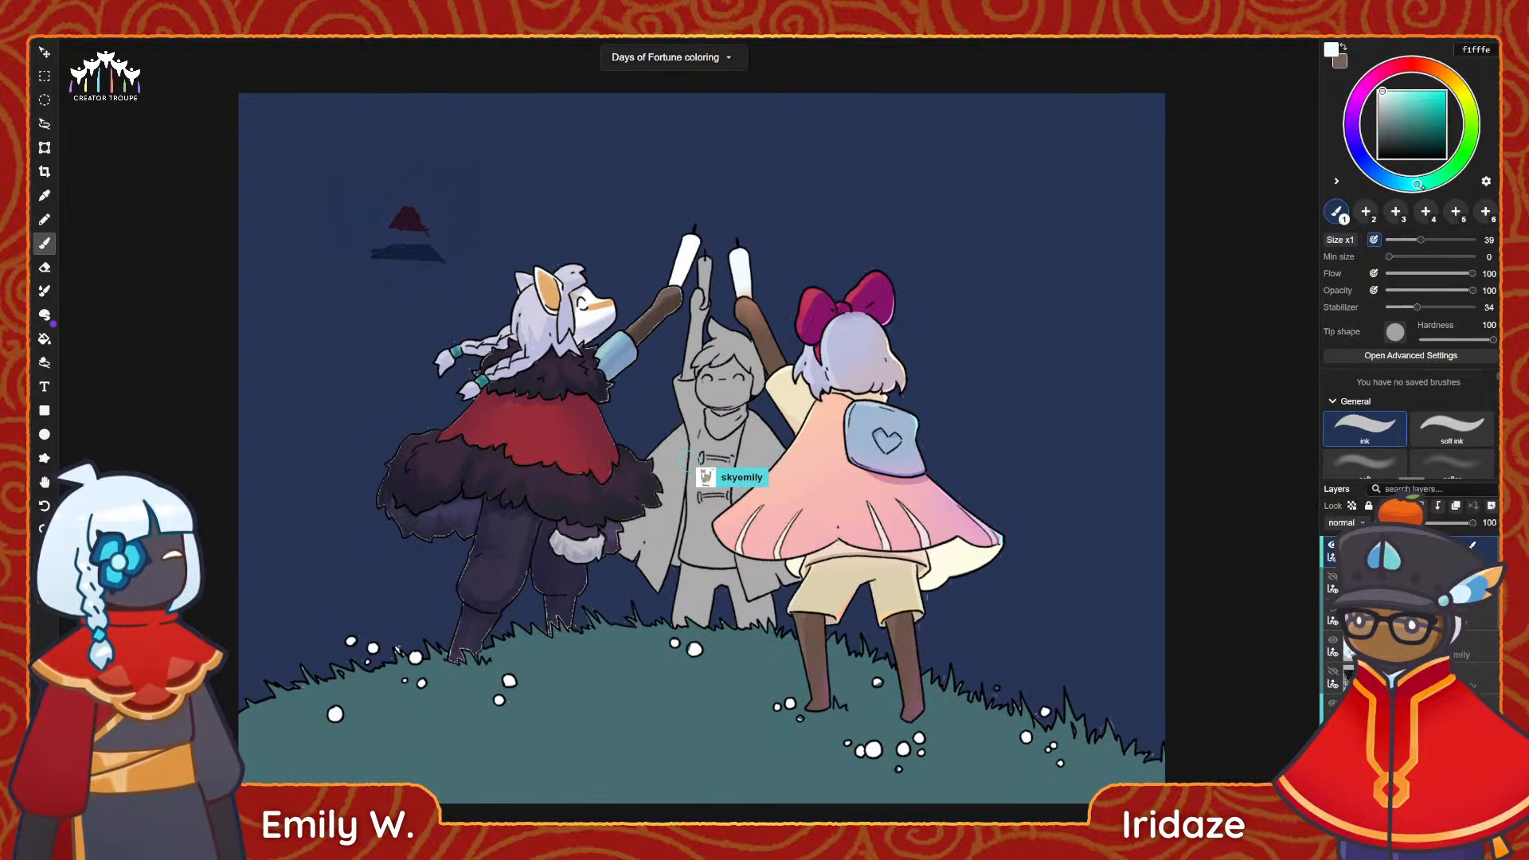
{"action": "left_click", "coordinate": [1044, 410]}
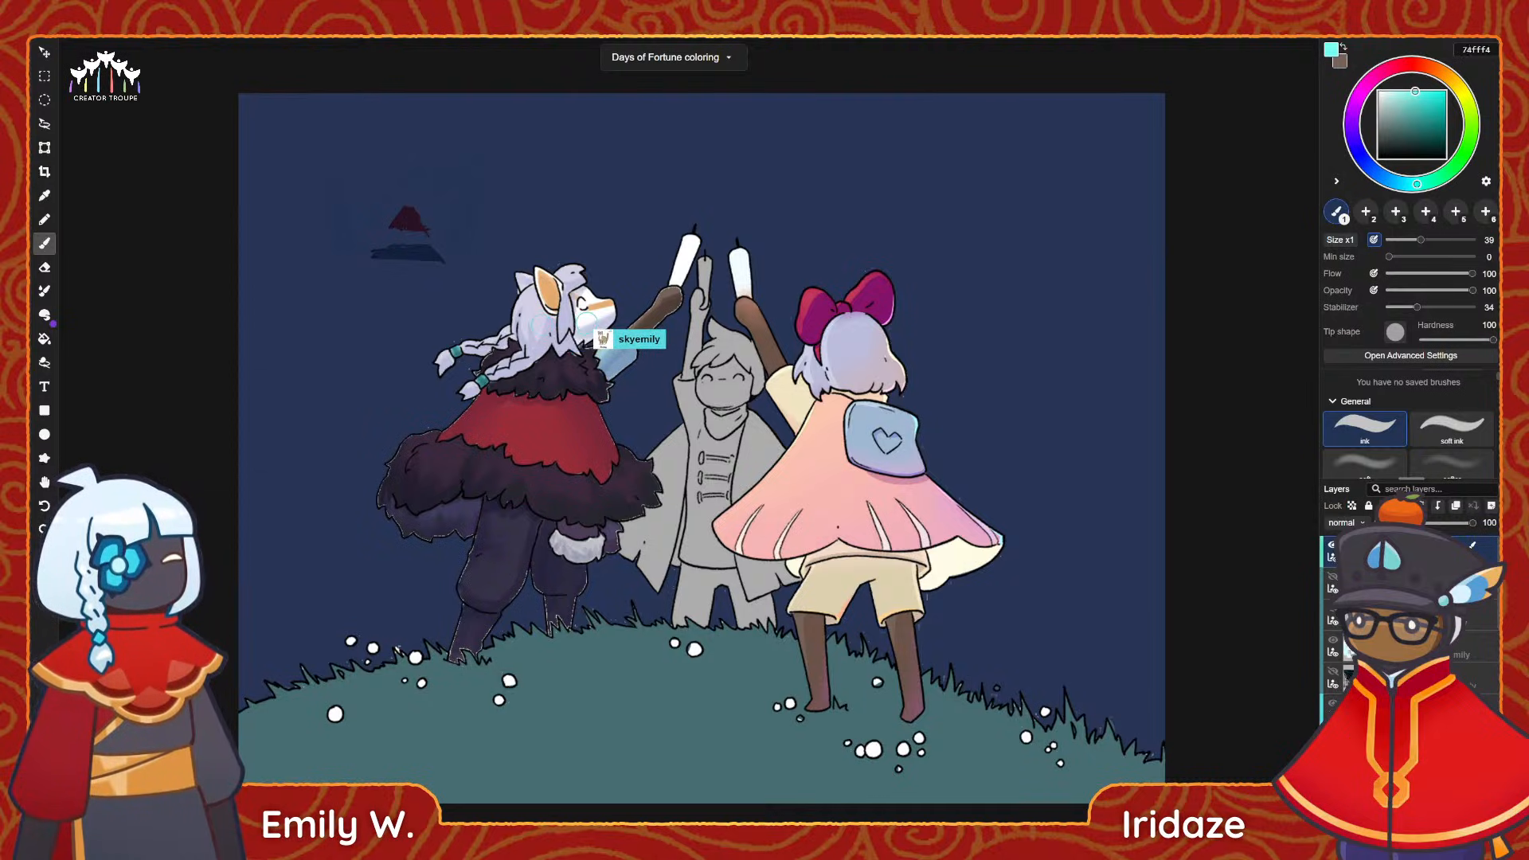
{"action": "left_click_drag", "start_coordinate": [1415, 91], "coordinate": [1427, 91]}
{"action": "left_click", "coordinate": [1400, 183]}
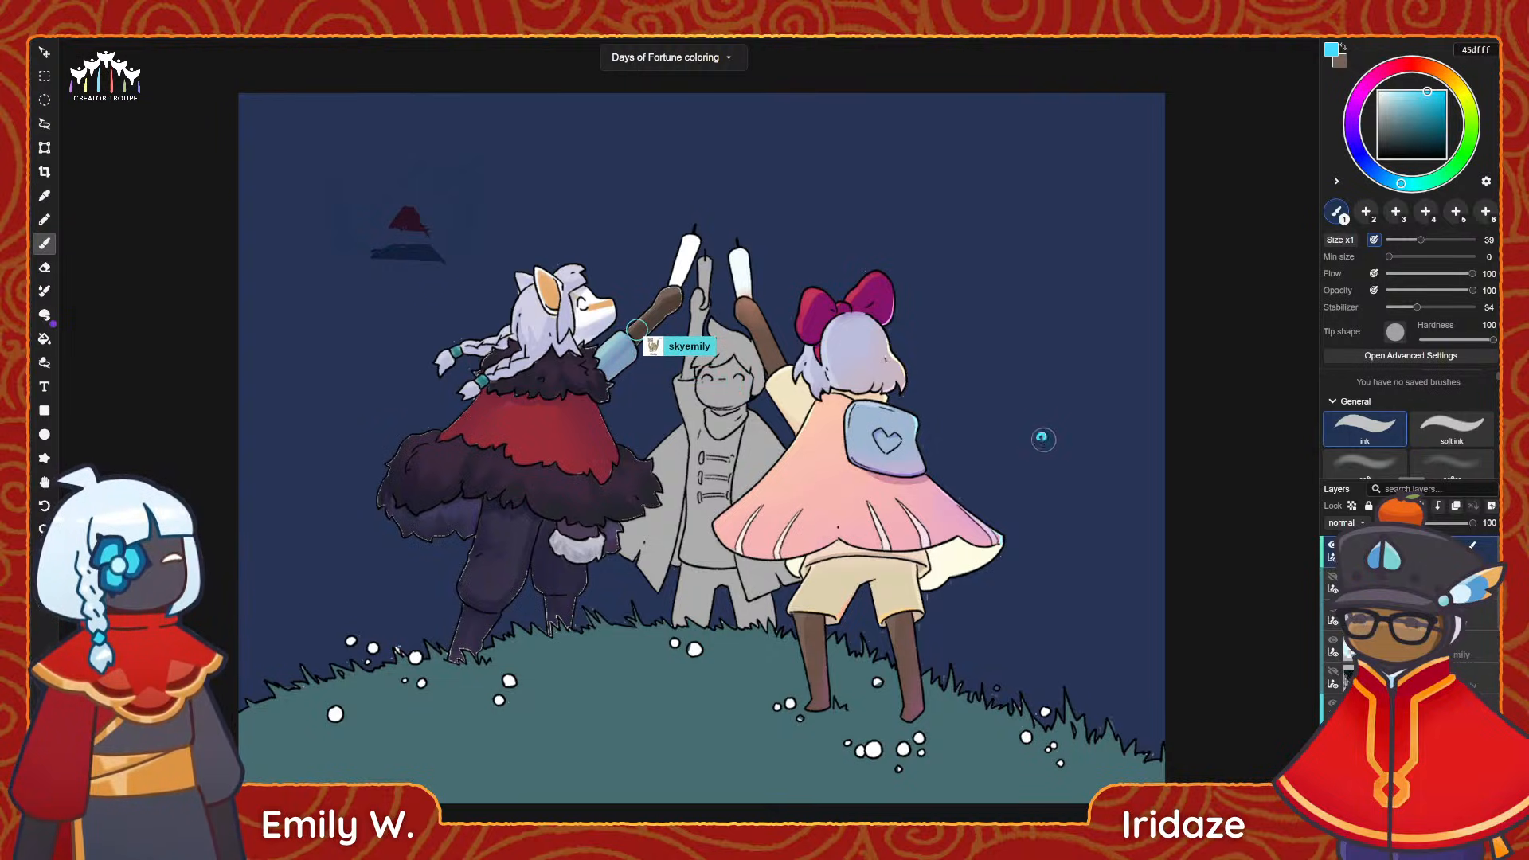
{"action": "left_click", "coordinate": [1443, 309]}
{"action": "left_click_drag", "start_coordinate": [1051, 410], "coordinate": [1089, 390]}
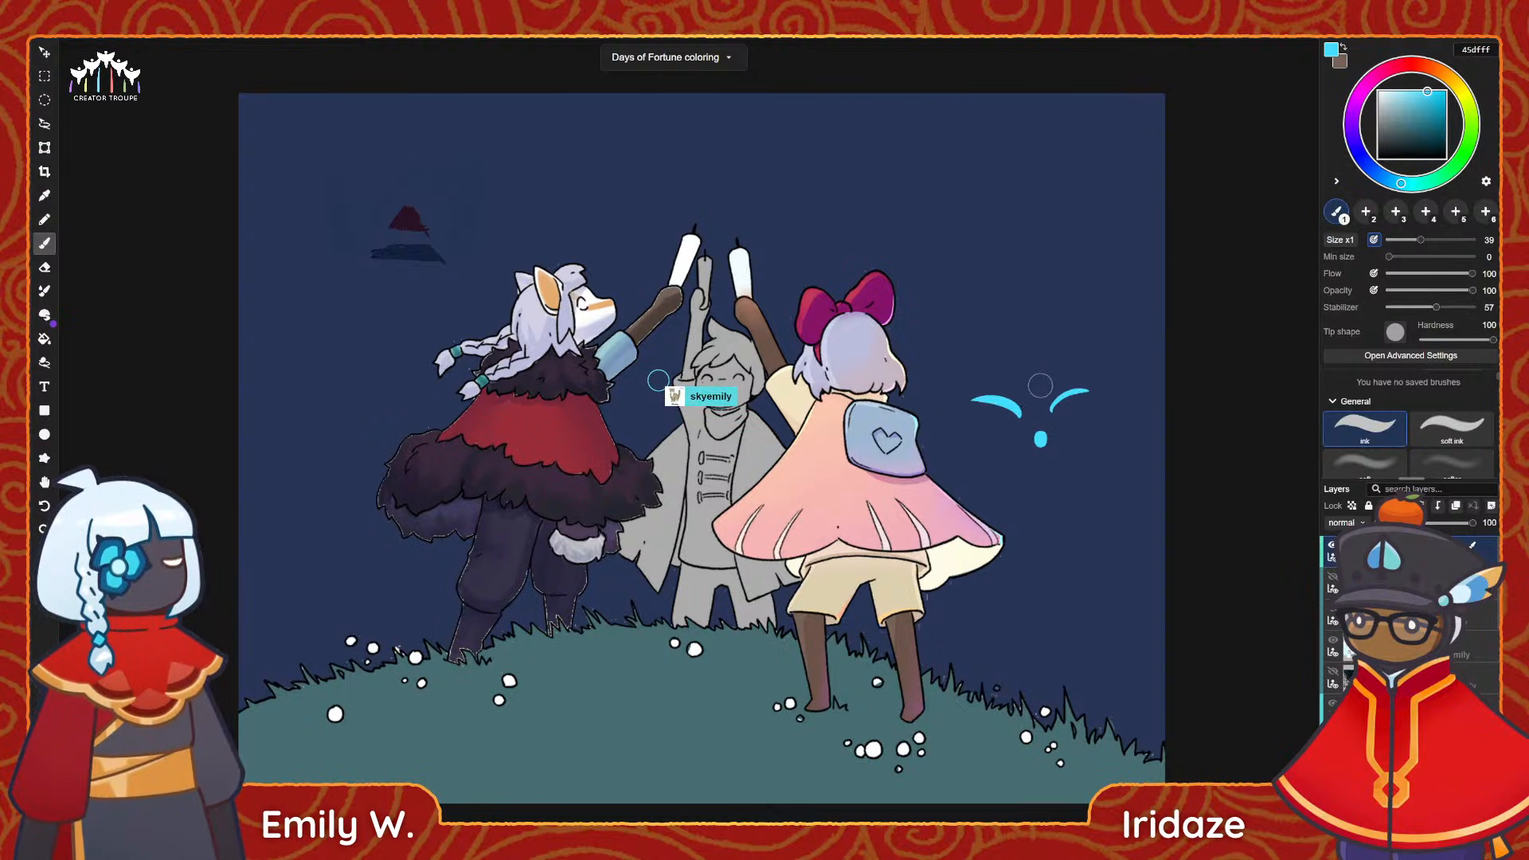
{"action": "key", "text": "ctrl+z"}
{"action": "key", "text": "ctrl+z"}
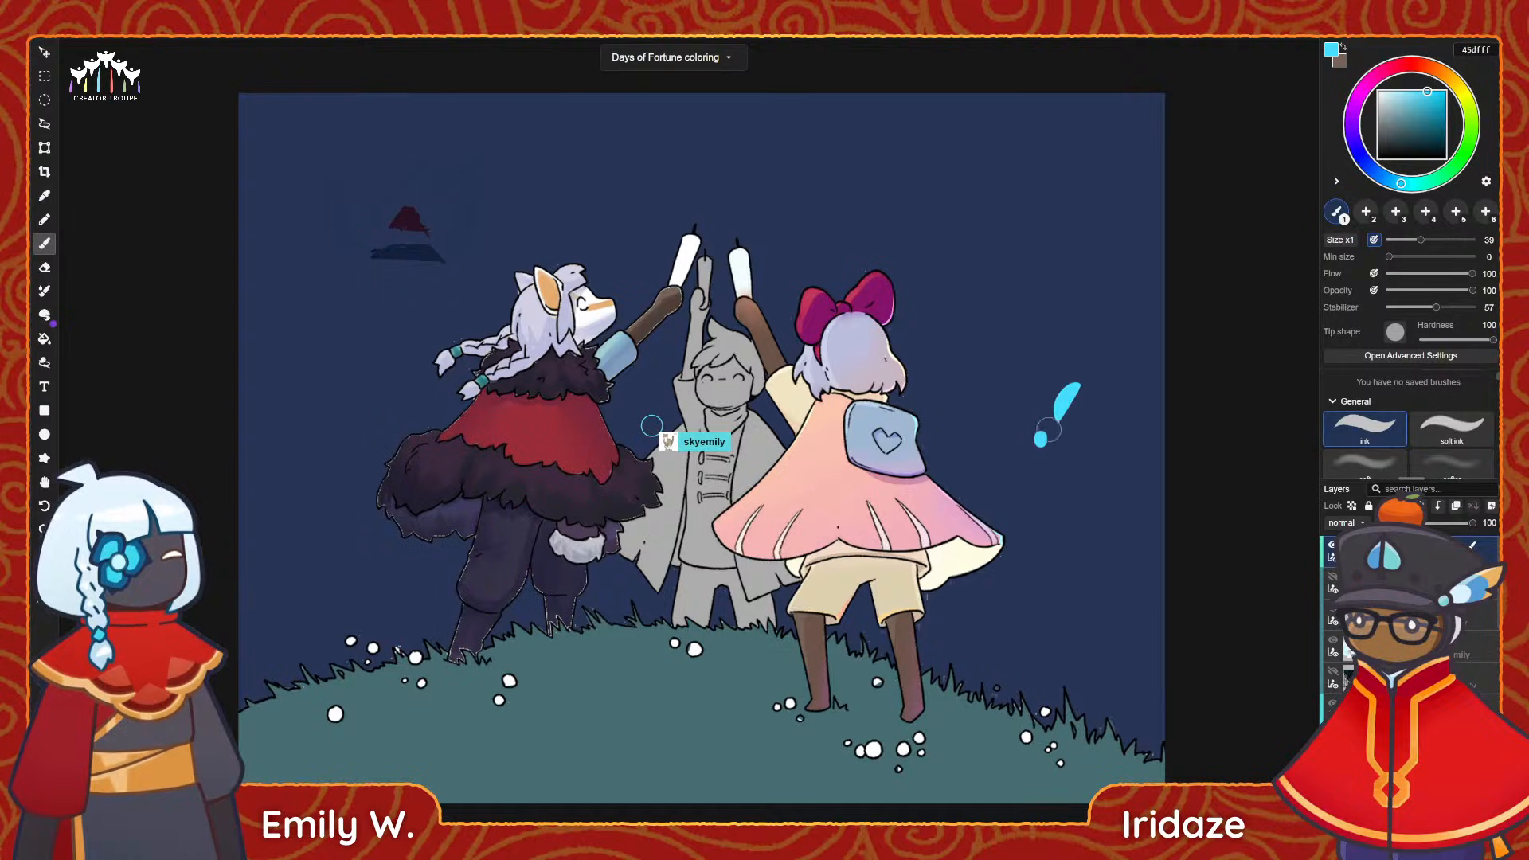
{"action": "key", "text": "ctrl+z"}
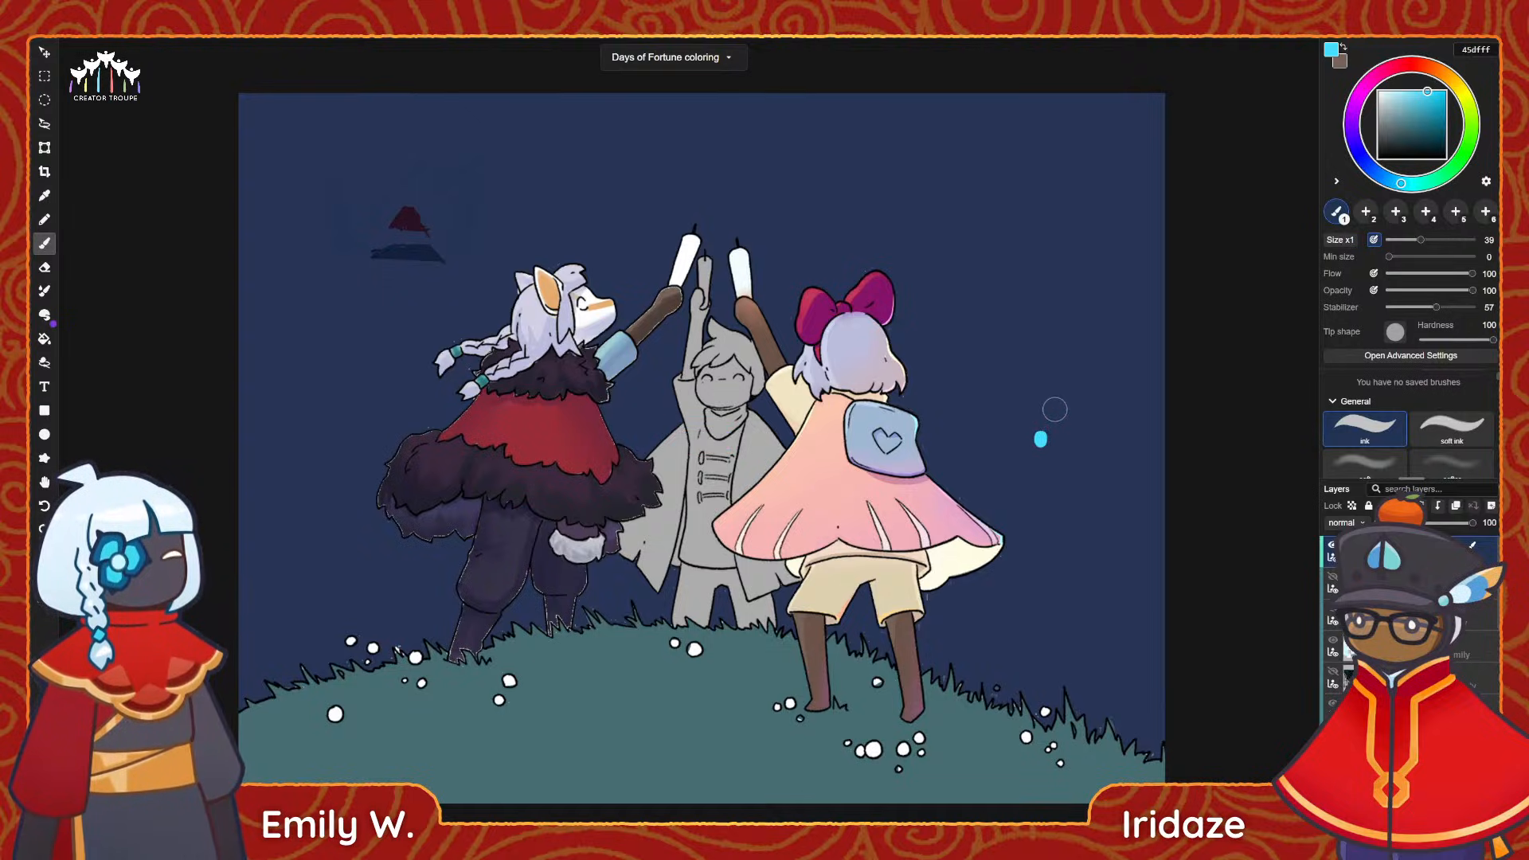
Paint a ring of large and small cyan 45dfff petal strokes around the dot beside the pink cape to form the firework burst.
{"action": "left_click_drag", "start_coordinate": [1062, 394], "coordinate": [1091, 422]}
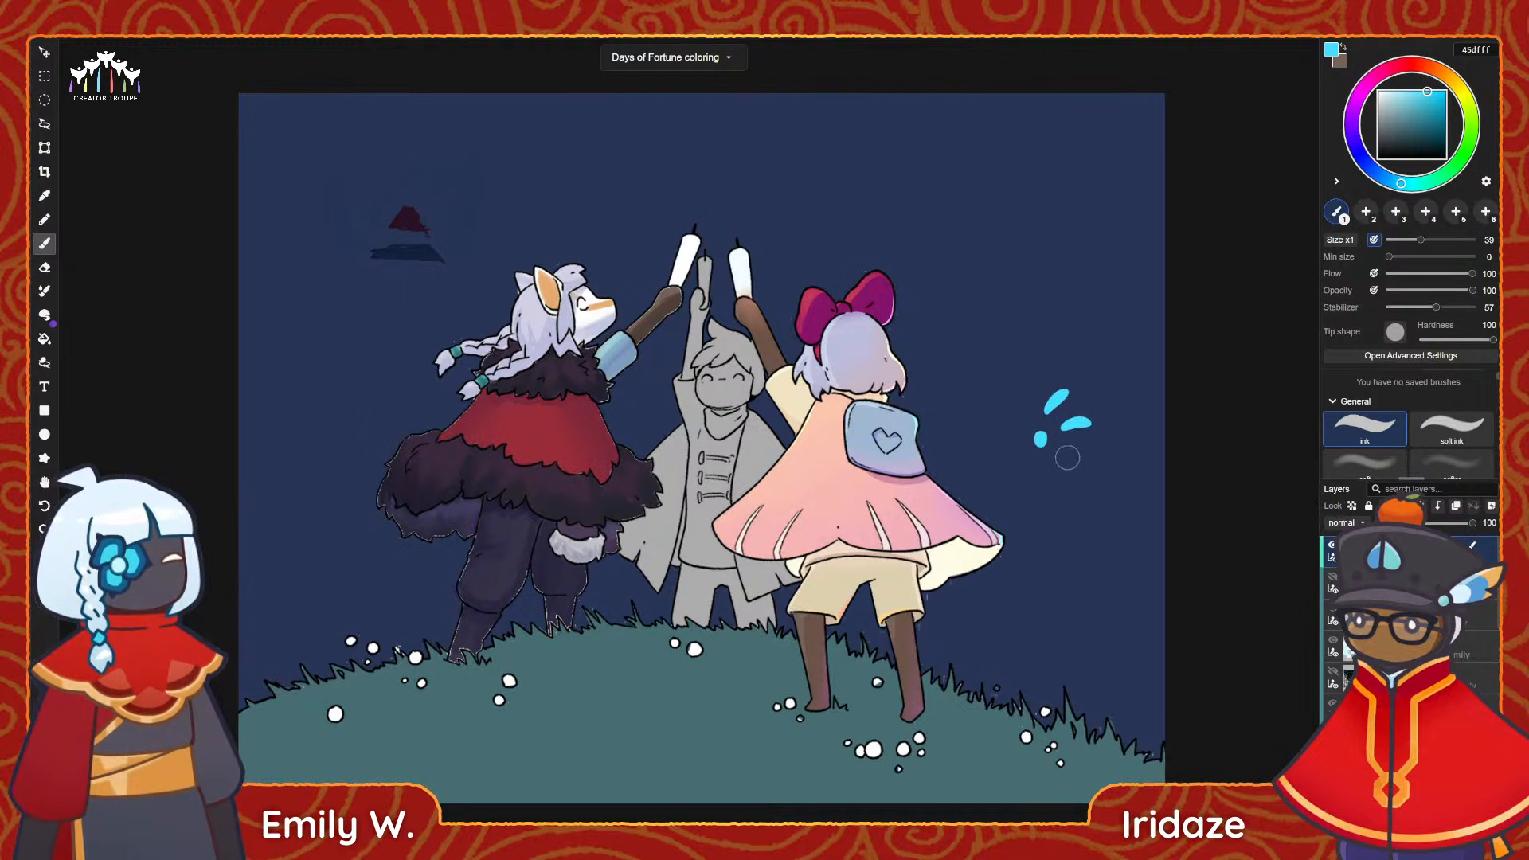
{"action": "mouse_move", "coordinate": [1042, 468]}
{"action": "left_mouse_down"}
{"action": "mouse_move", "coordinate": [1036, 491]}
{"action": "mouse_move", "coordinate": [1003, 469]}
{"action": "mouse_move", "coordinate": [1001, 415]}
{"action": "left_mouse_up"}
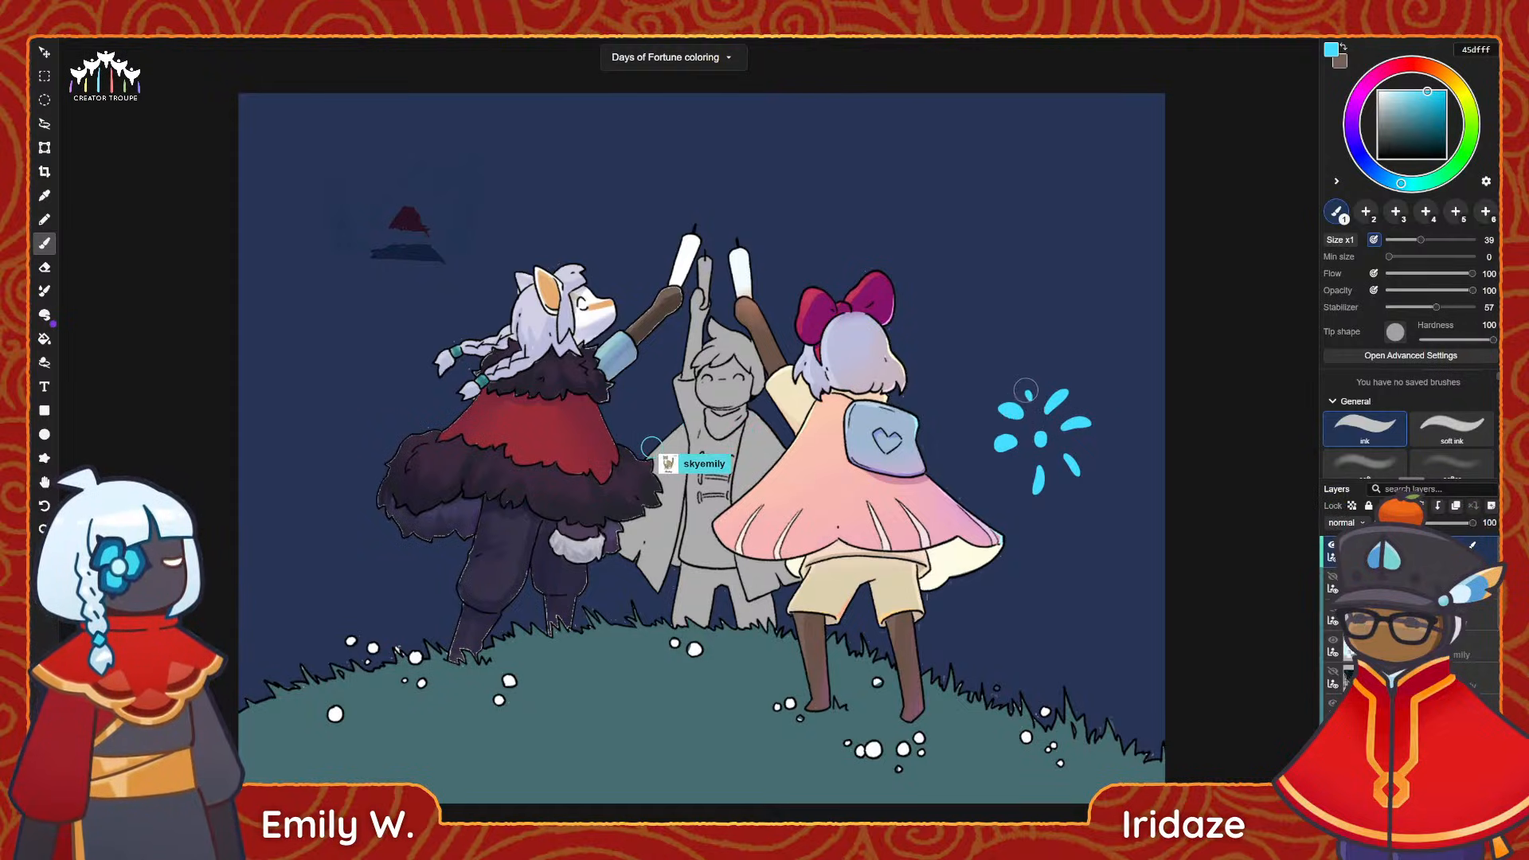
{"action": "mouse_move", "coordinate": [1029, 390]}
{"action": "left_mouse_down"}
{"action": "mouse_move", "coordinate": [981, 427]}
{"action": "mouse_move", "coordinate": [1013, 475]}
{"action": "left_mouse_up"}
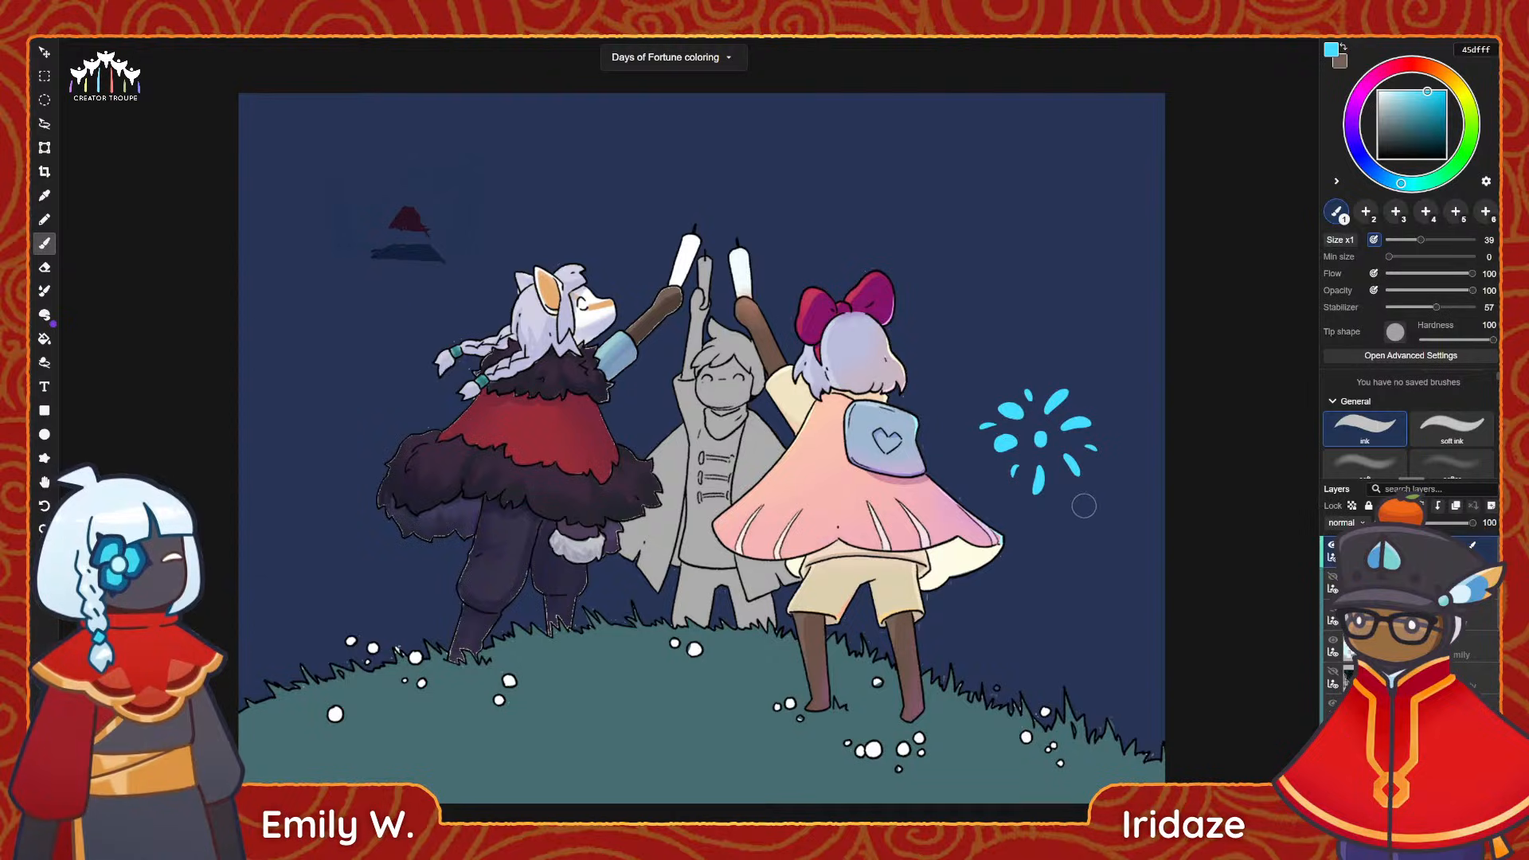
{"action": "left_click_drag", "start_coordinate": [1057, 483], "coordinate": [1059, 489]}
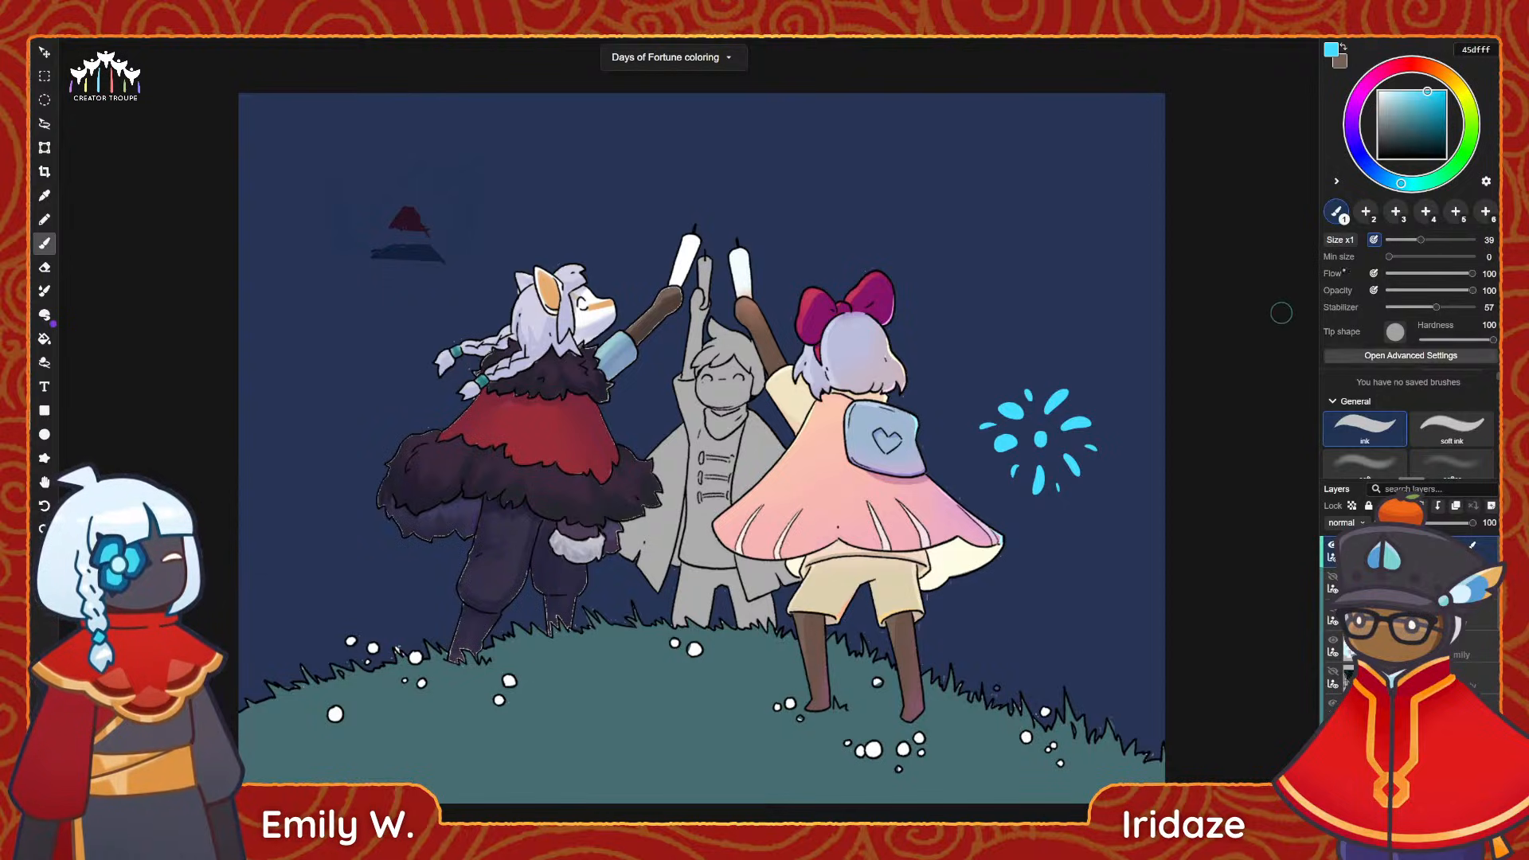
Paint a pale pink ffbaf9 firework burst with a centre dot and radiating petals in the sky above the cyan one.
{"action": "left_click", "coordinate": [1364, 90]}
{"action": "left_click", "coordinate": [1396, 91]}
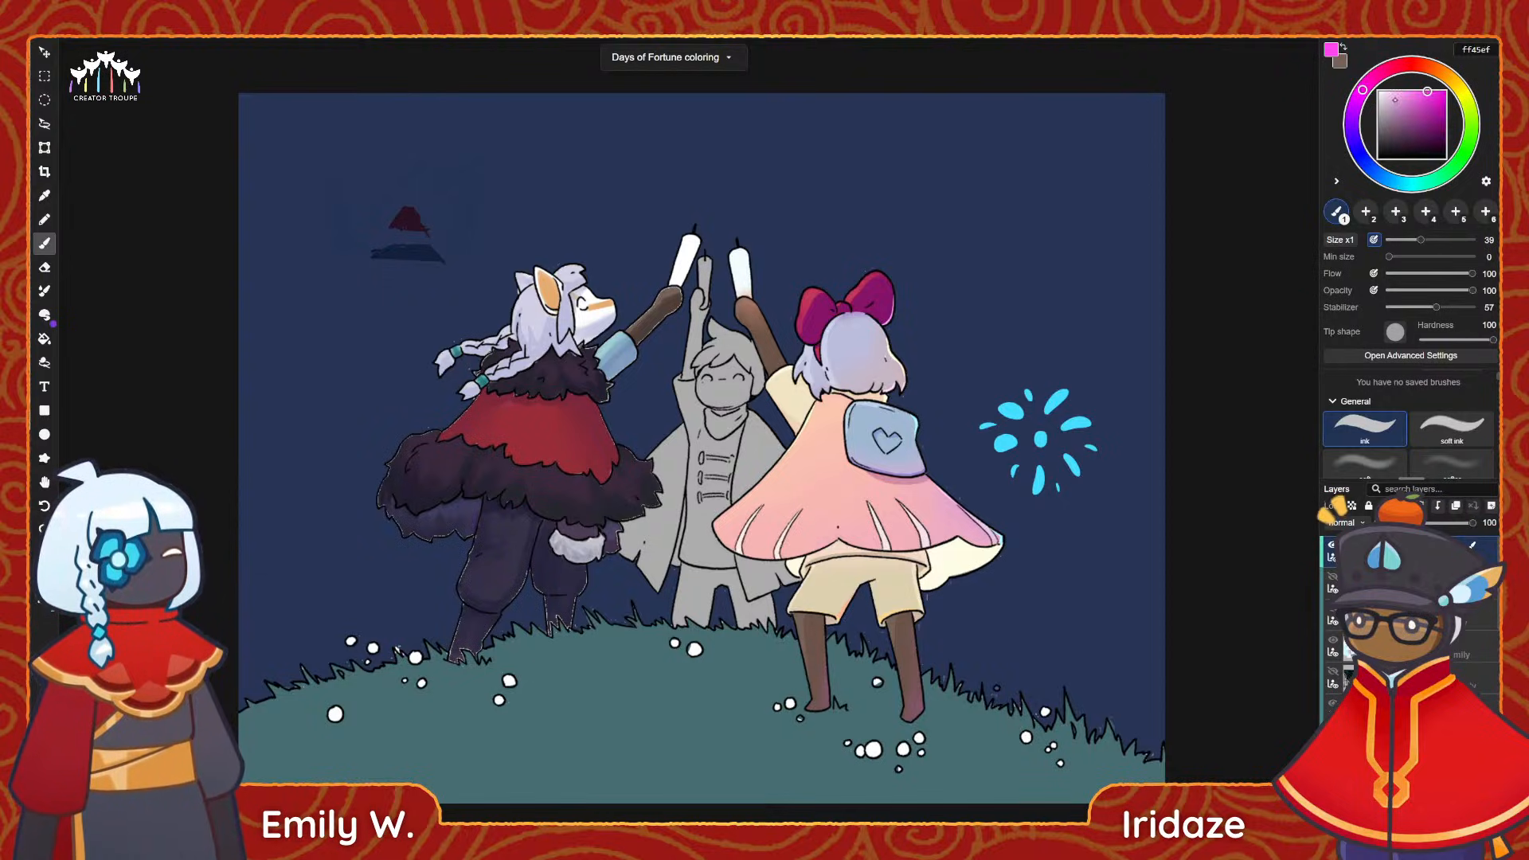
{"action": "left_click", "coordinate": [996, 291]}
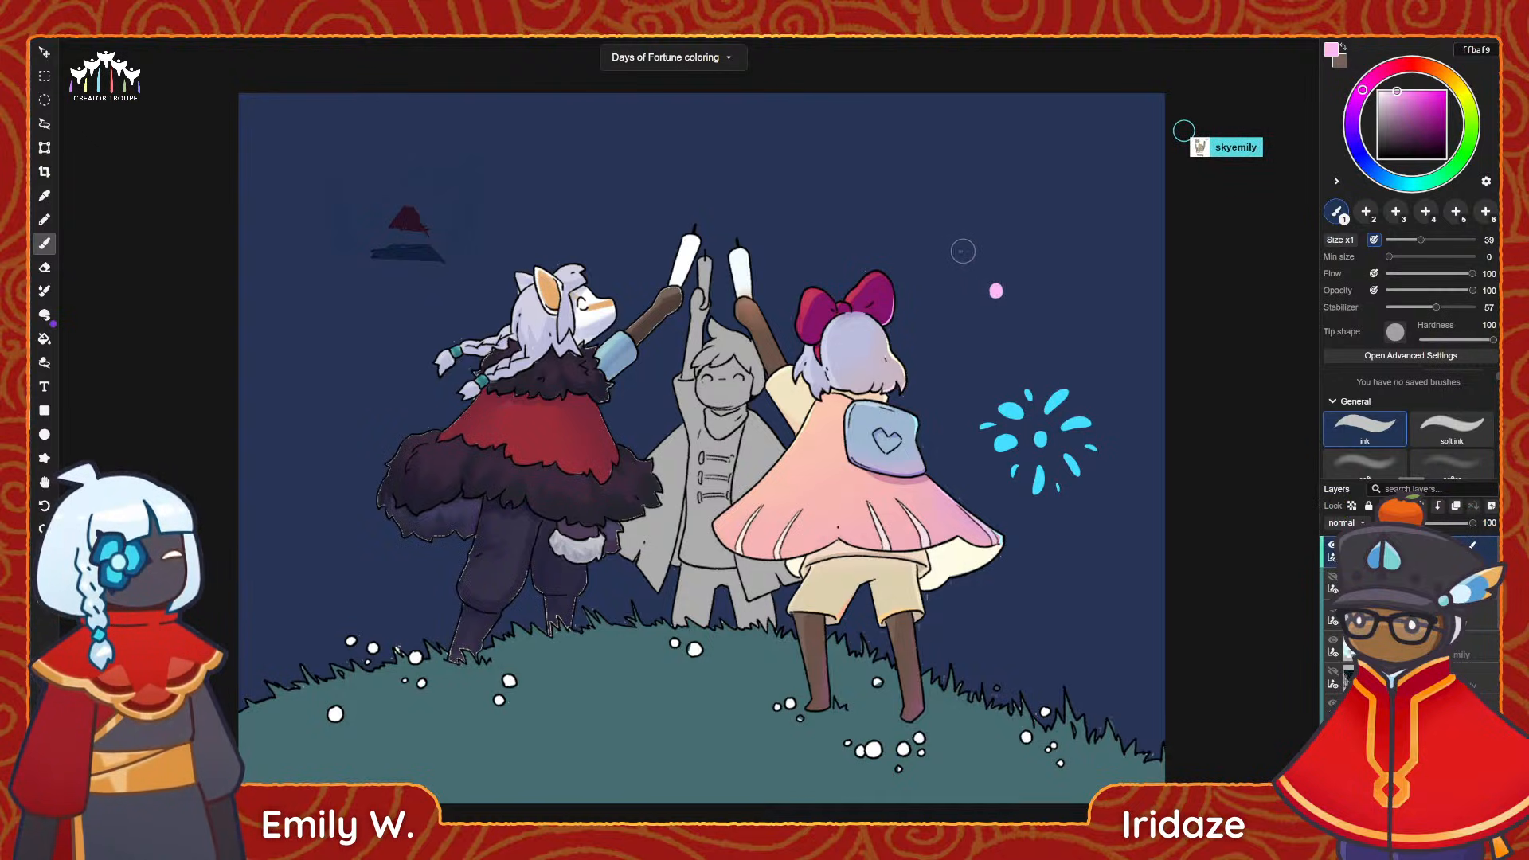
{"action": "mouse_move", "coordinate": [962, 250]}
{"action": "left_mouse_down"}
{"action": "mouse_move", "coordinate": [998, 336]}
{"action": "mouse_move", "coordinate": [1026, 303]}
{"action": "left_mouse_up"}
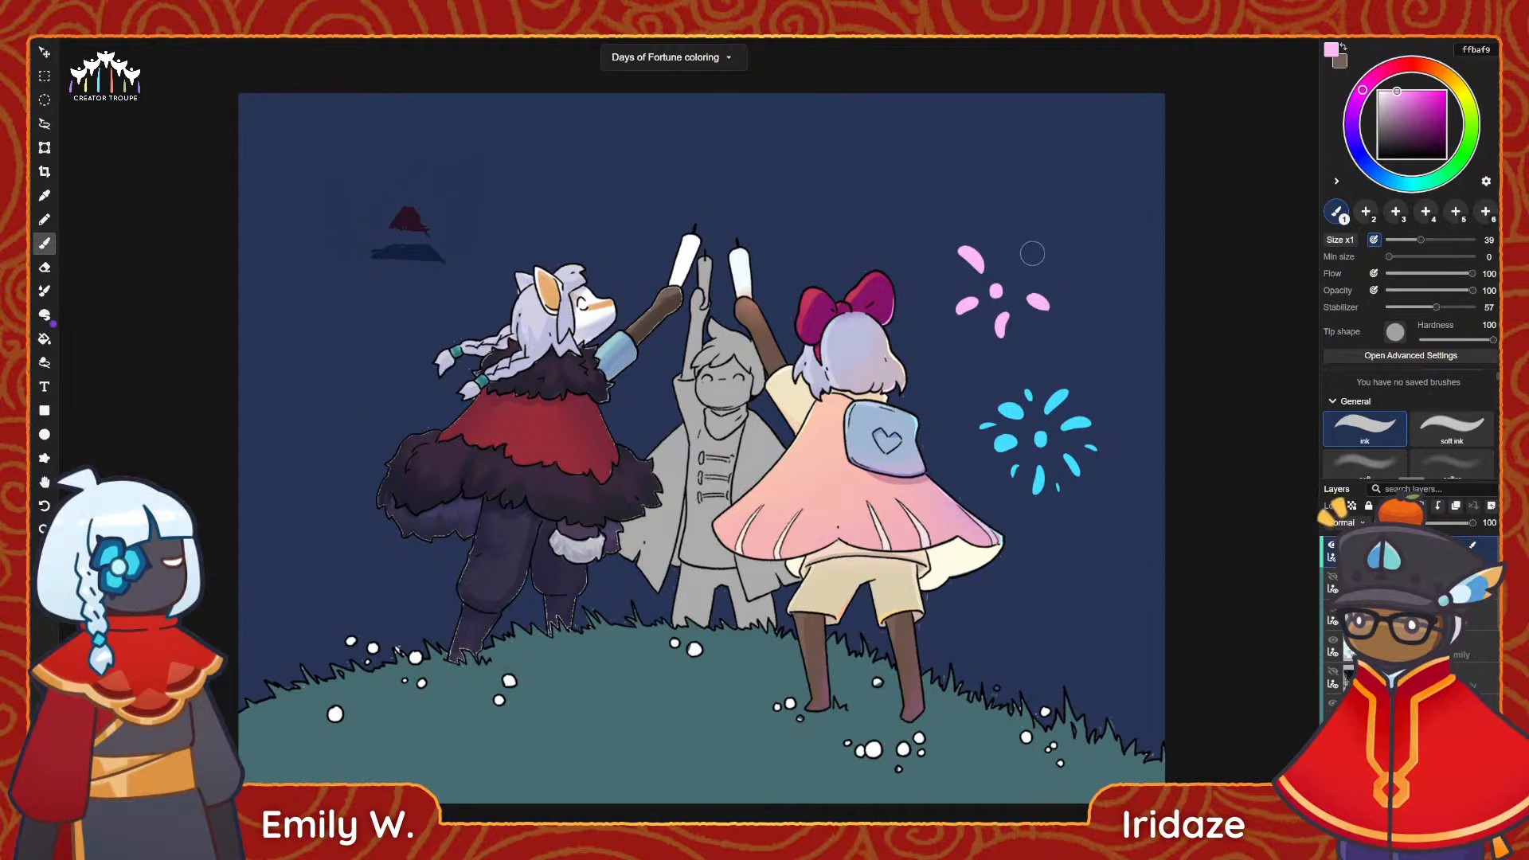
{"action": "mouse_move", "coordinate": [1034, 251]}
{"action": "left_mouse_down"}
{"action": "mouse_move", "coordinate": [1016, 271]}
{"action": "mouse_move", "coordinate": [998, 250]}
{"action": "mouse_move", "coordinate": [957, 289]}
{"action": "left_mouse_up"}
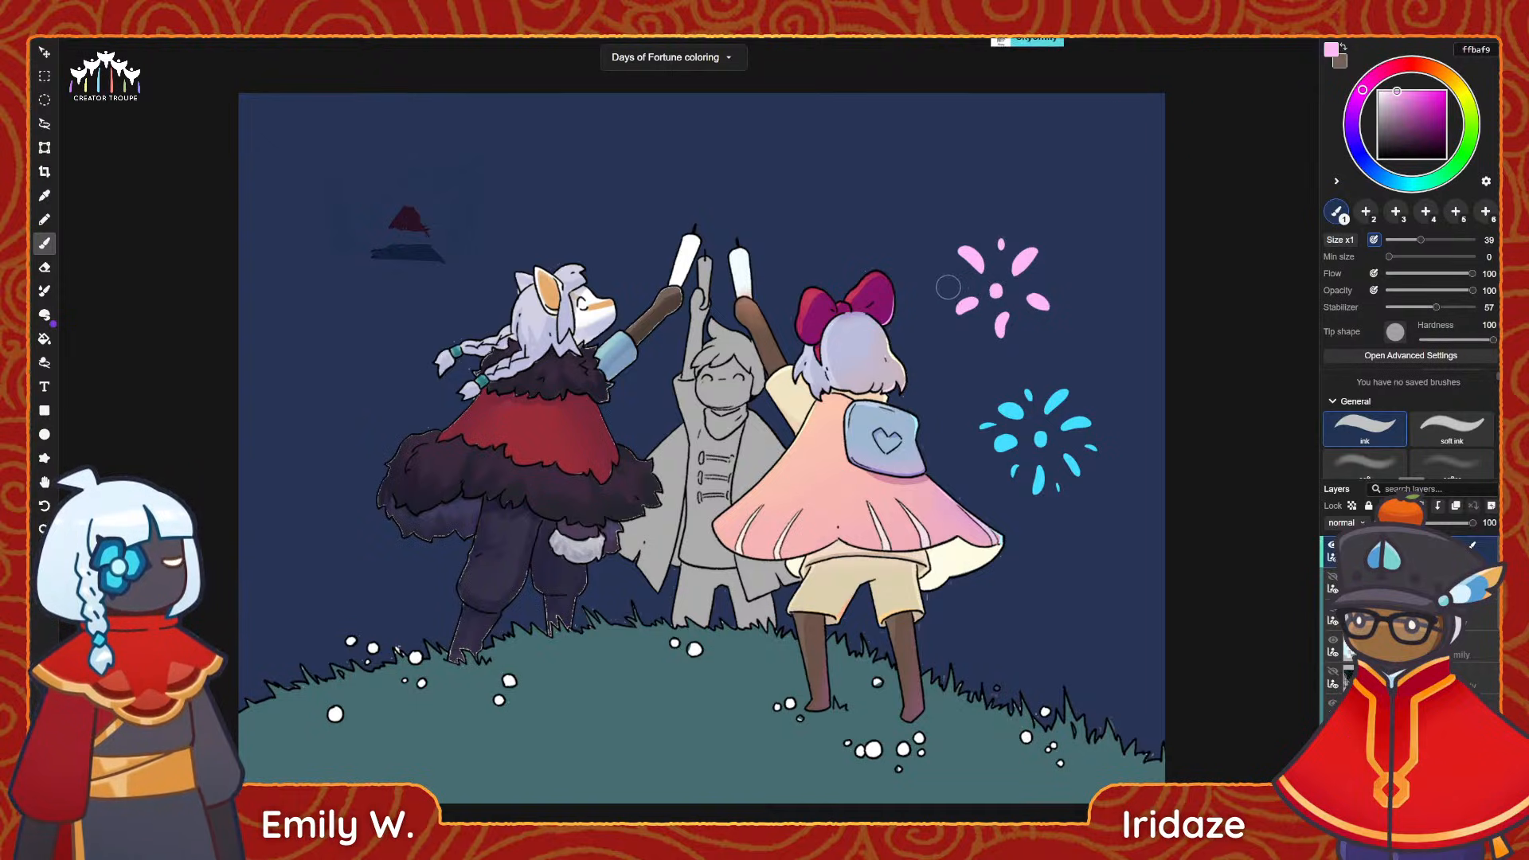
{"action": "left_click_drag", "start_coordinate": [979, 322], "coordinate": [980, 329]}
{"action": "left_click_drag", "start_coordinate": [1029, 319], "coordinate": [1033, 329]}
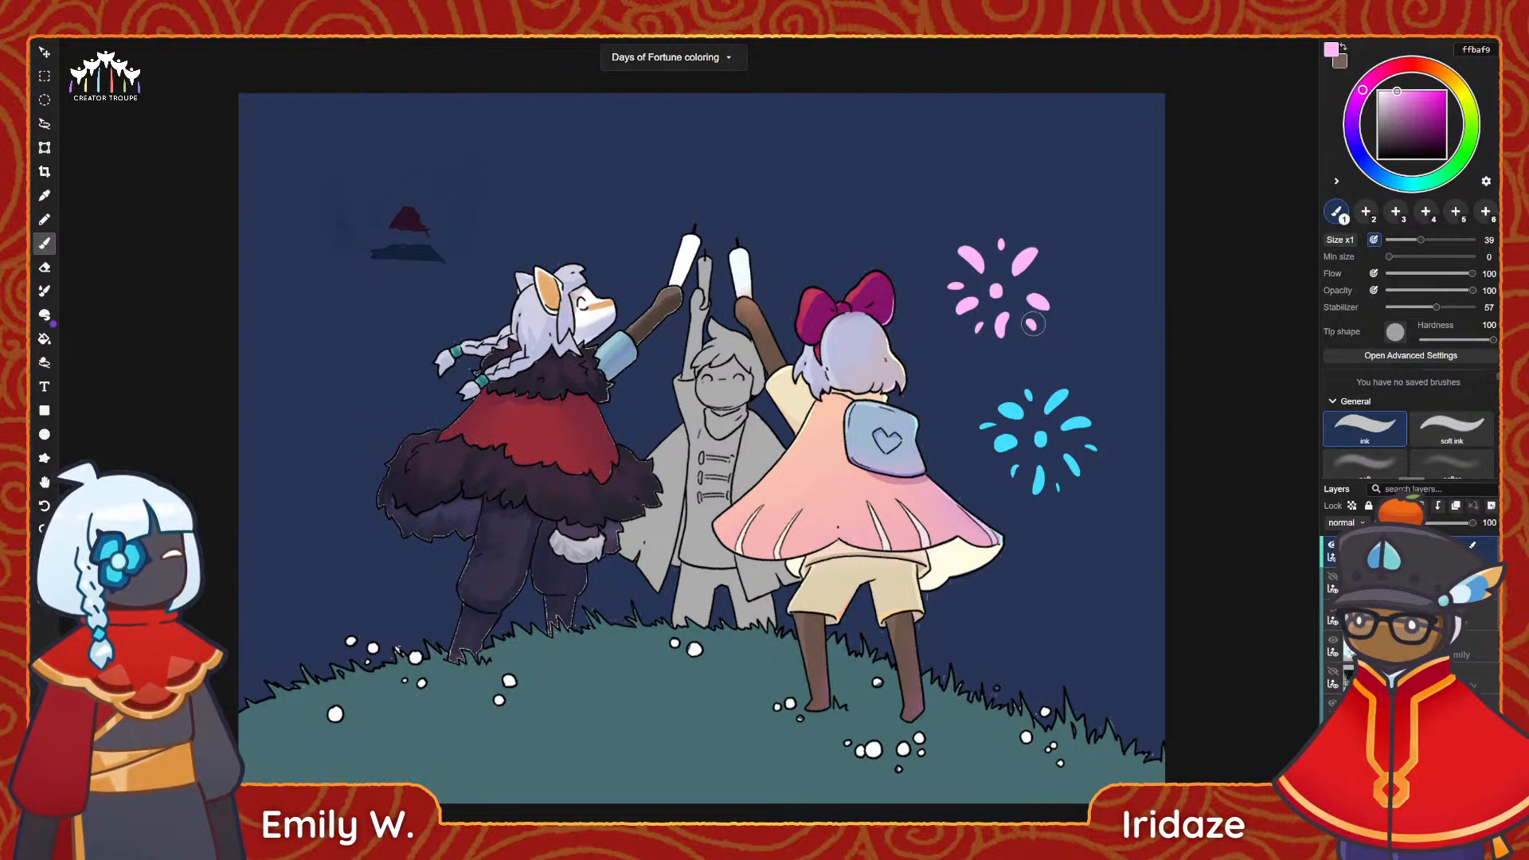
{"action": "left_click", "coordinate": [1053, 280]}
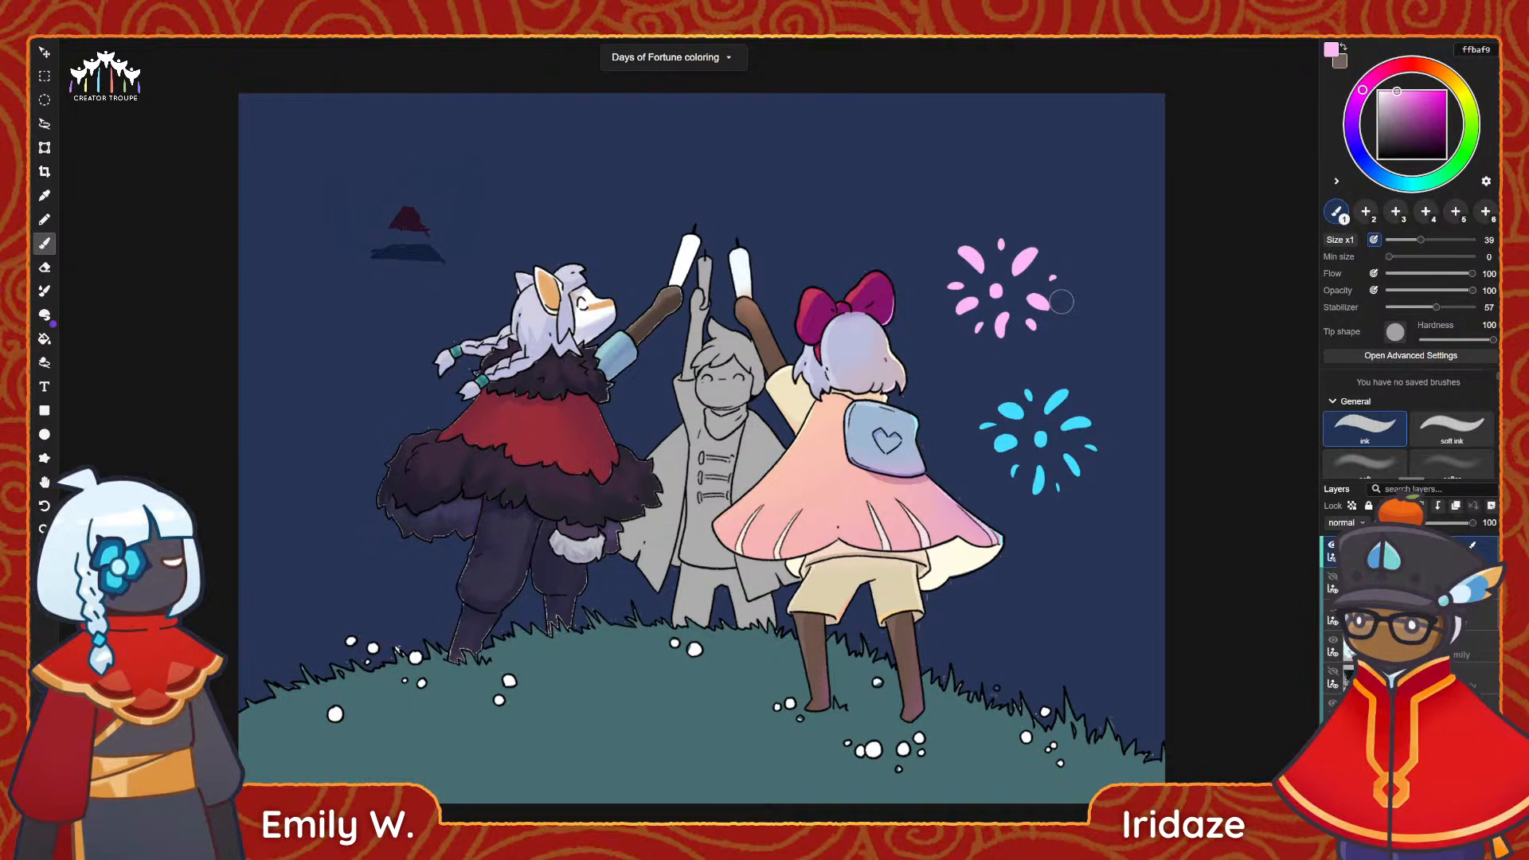
Paint a pale yellow fff6ba firework burst with a centre dot and radiating petals in the sky above the bow.
{"action": "left_click_drag", "start_coordinate": [1465, 104], "coordinate": [1458, 88]}
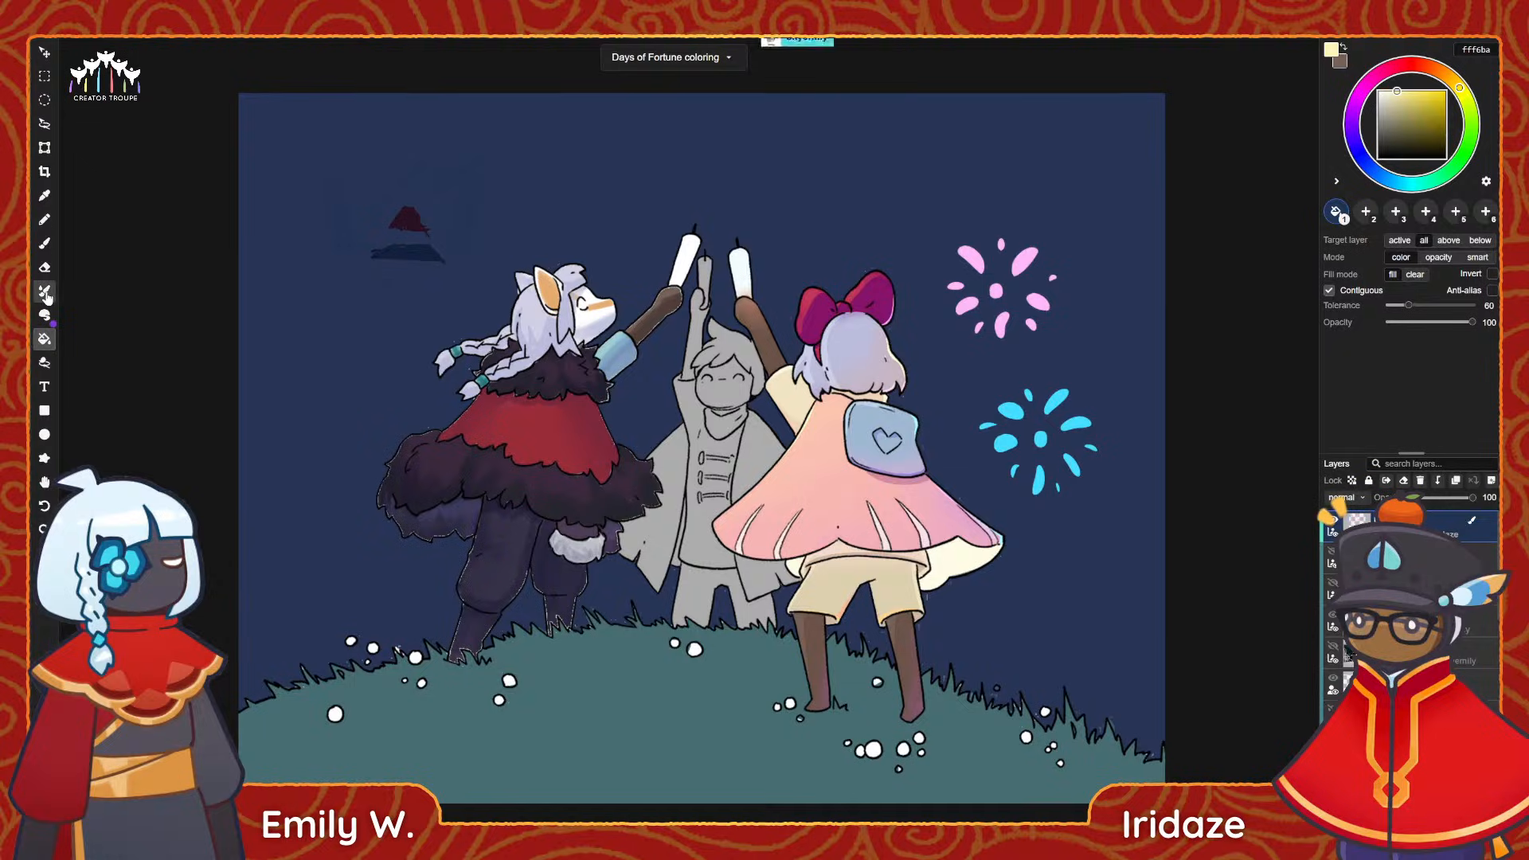
{"action": "left_click", "coordinate": [44, 243]}
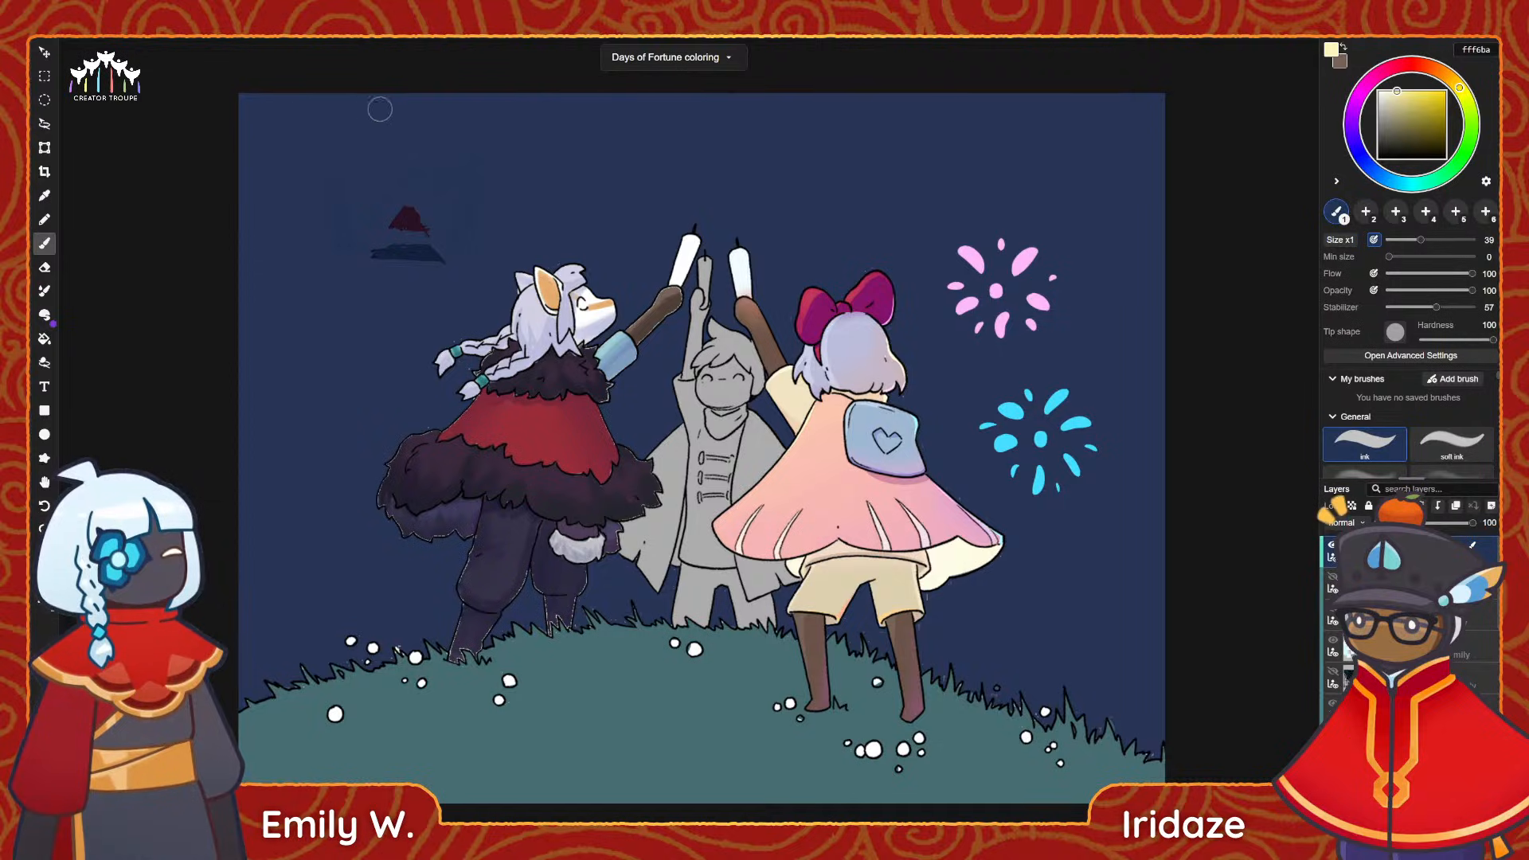
{"action": "left_click", "coordinate": [820, 195]}
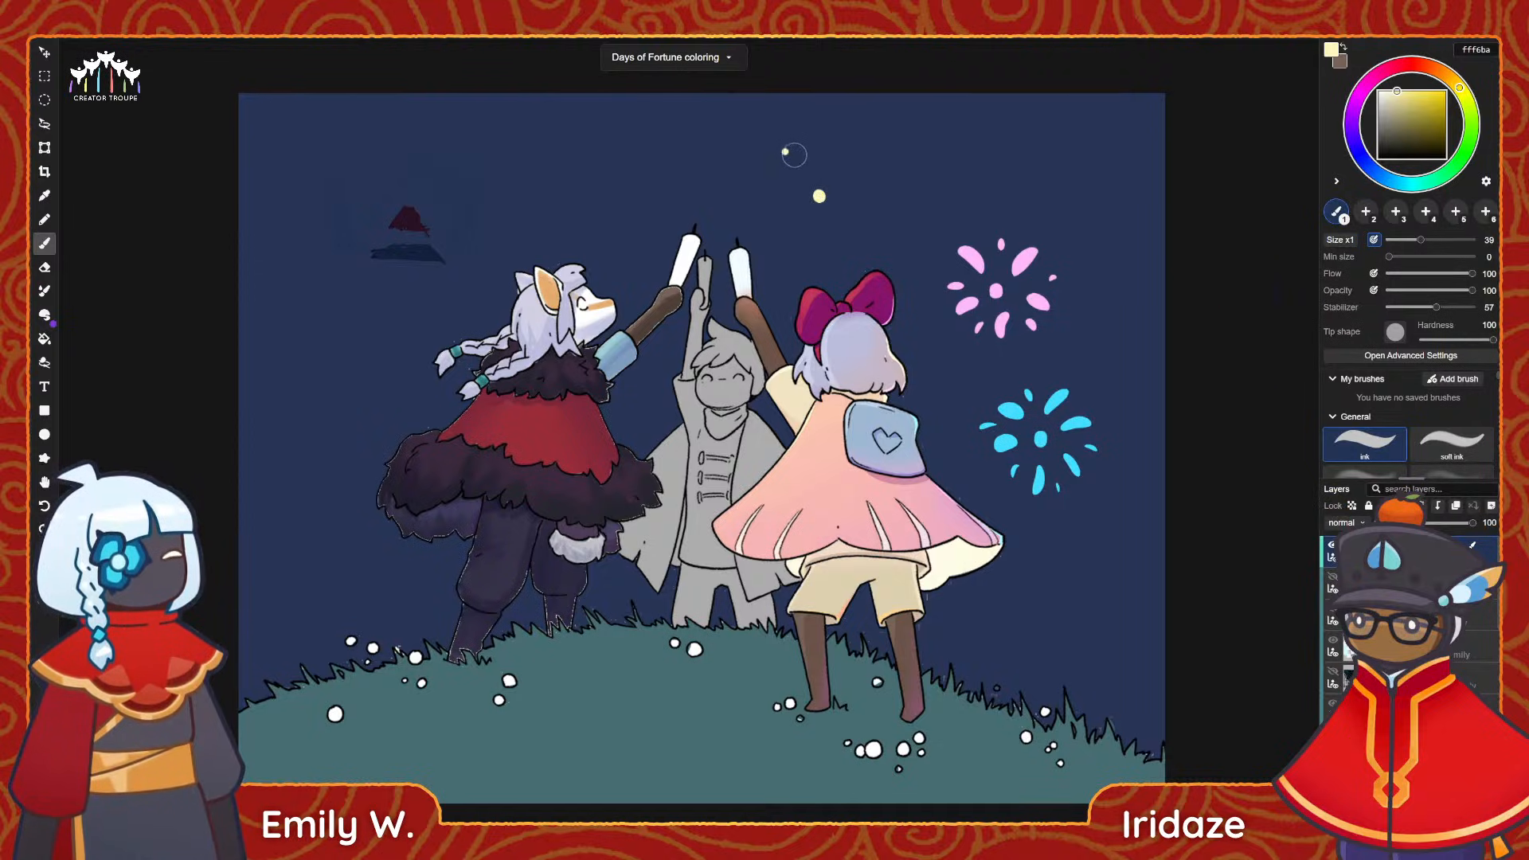
{"action": "left_click_drag", "start_coordinate": [787, 191], "coordinate": [769, 190]}
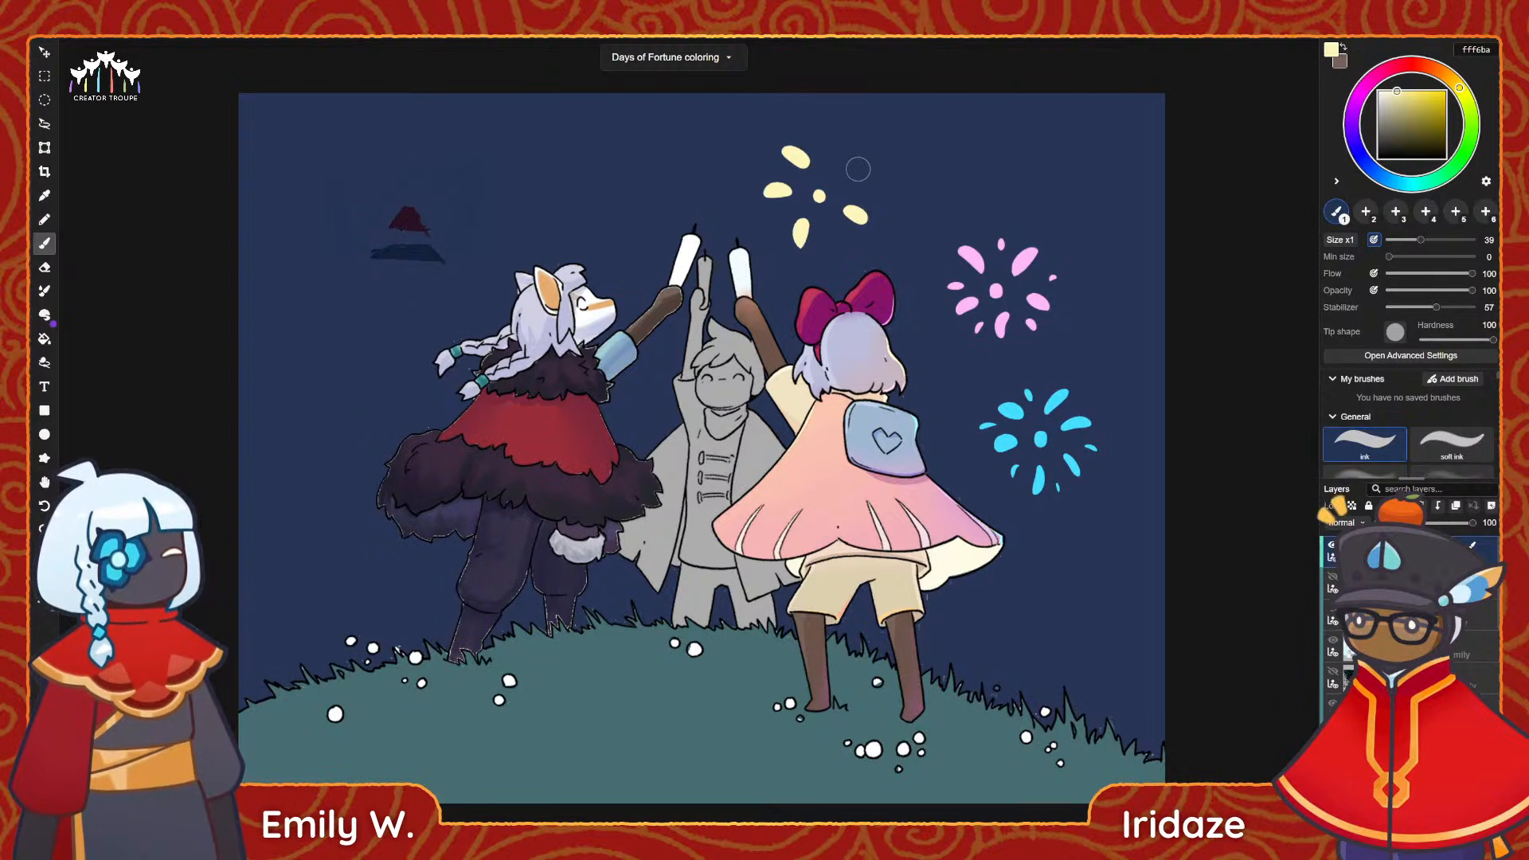
{"action": "left_click_drag", "start_coordinate": [860, 170], "coordinate": [844, 177]}
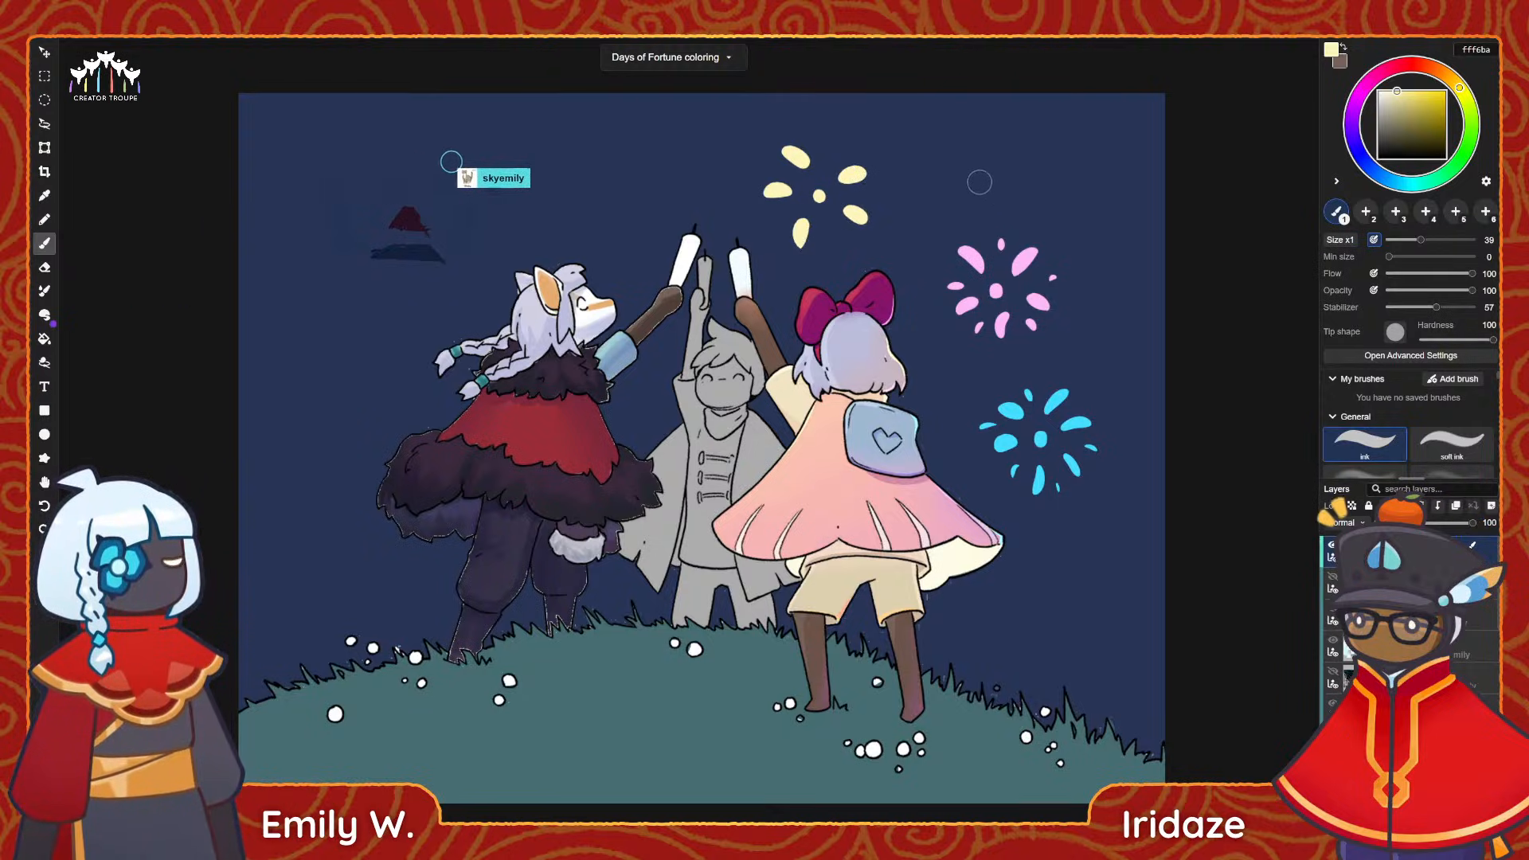
{"action": "left_click_drag", "start_coordinate": [836, 141], "coordinate": [836, 152]}
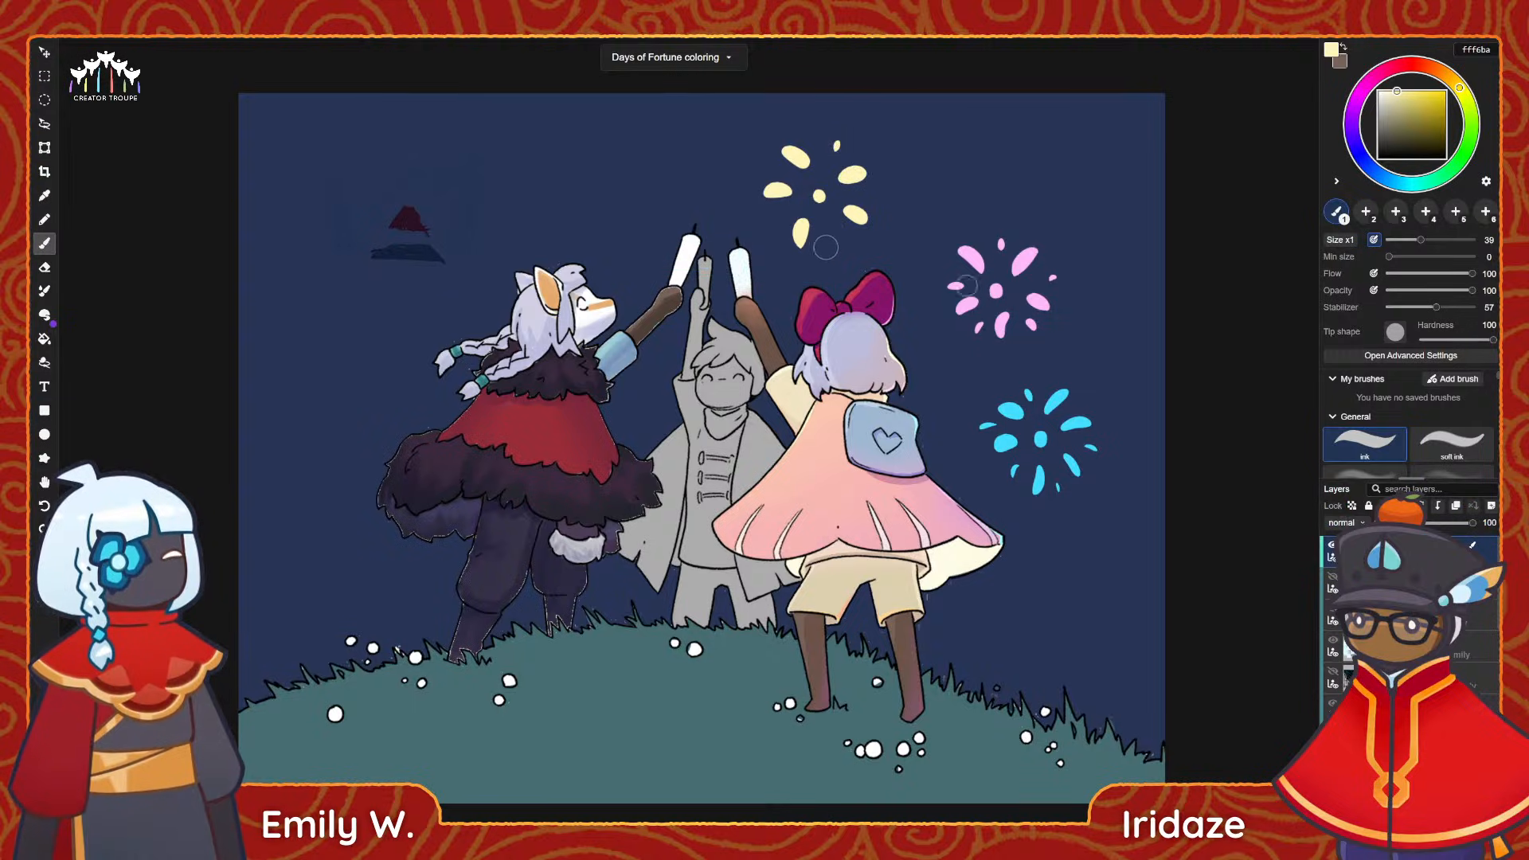
{"action": "left_click_drag", "start_coordinate": [828, 242], "coordinate": [831, 252]}
{"action": "left_click_drag", "start_coordinate": [756, 166], "coordinate": [746, 164]}
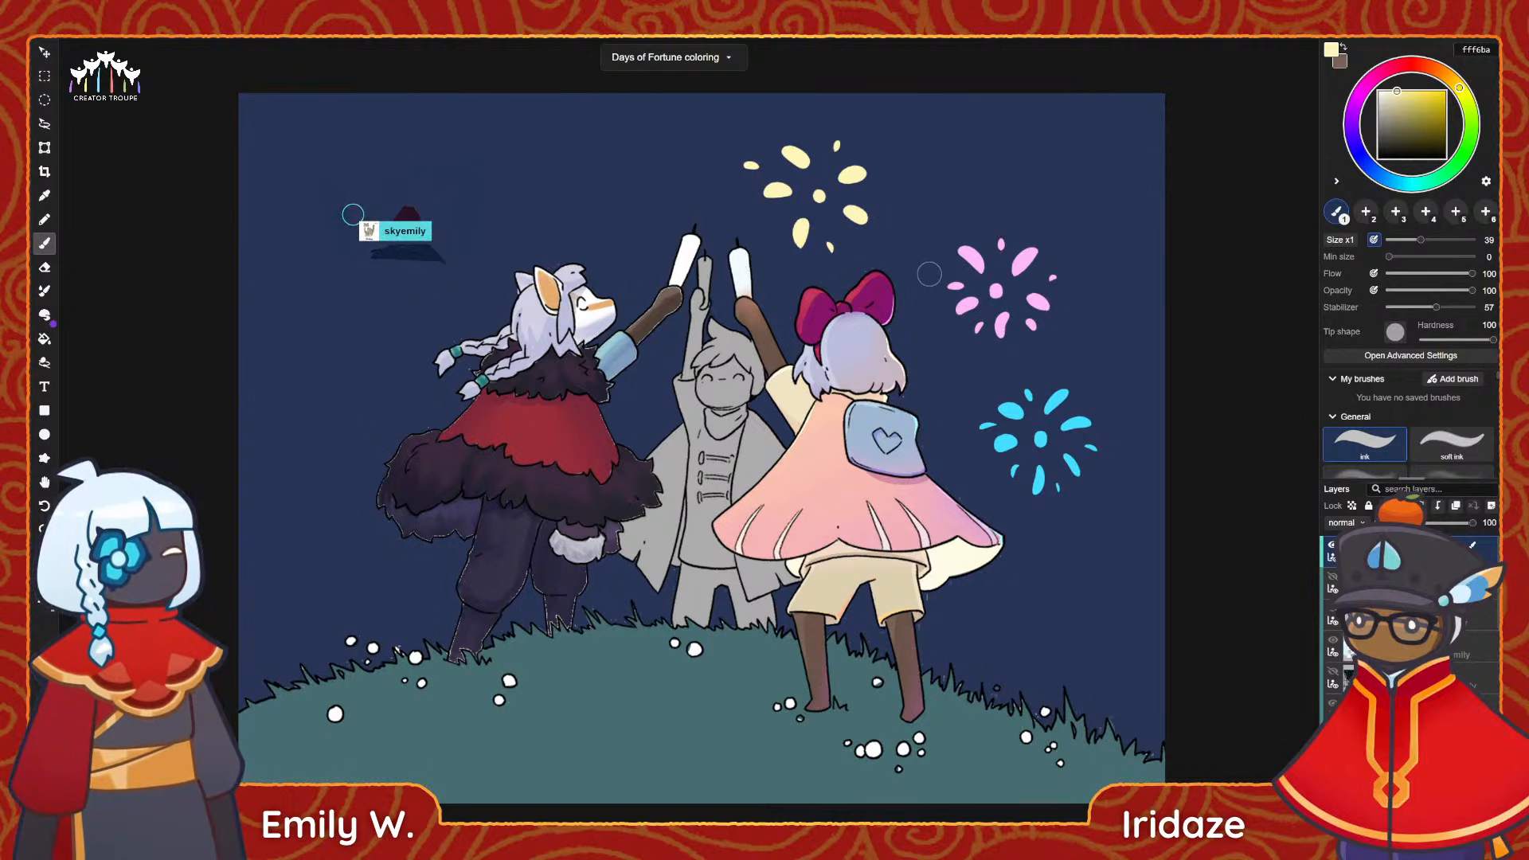
Paint pale yellow ffda74 rim light along the upper edges of both bow loops with a size 19 brush on the character's own layer.
{"action": "scroll", "coordinate": [935, 281], "scroll_direction": "up", "scroll_amount": 6, "text": "alt"}
{"action": "scroll", "coordinate": [686, 288], "scroll_direction": "up", "scroll_amount": 1, "text": "alt"}
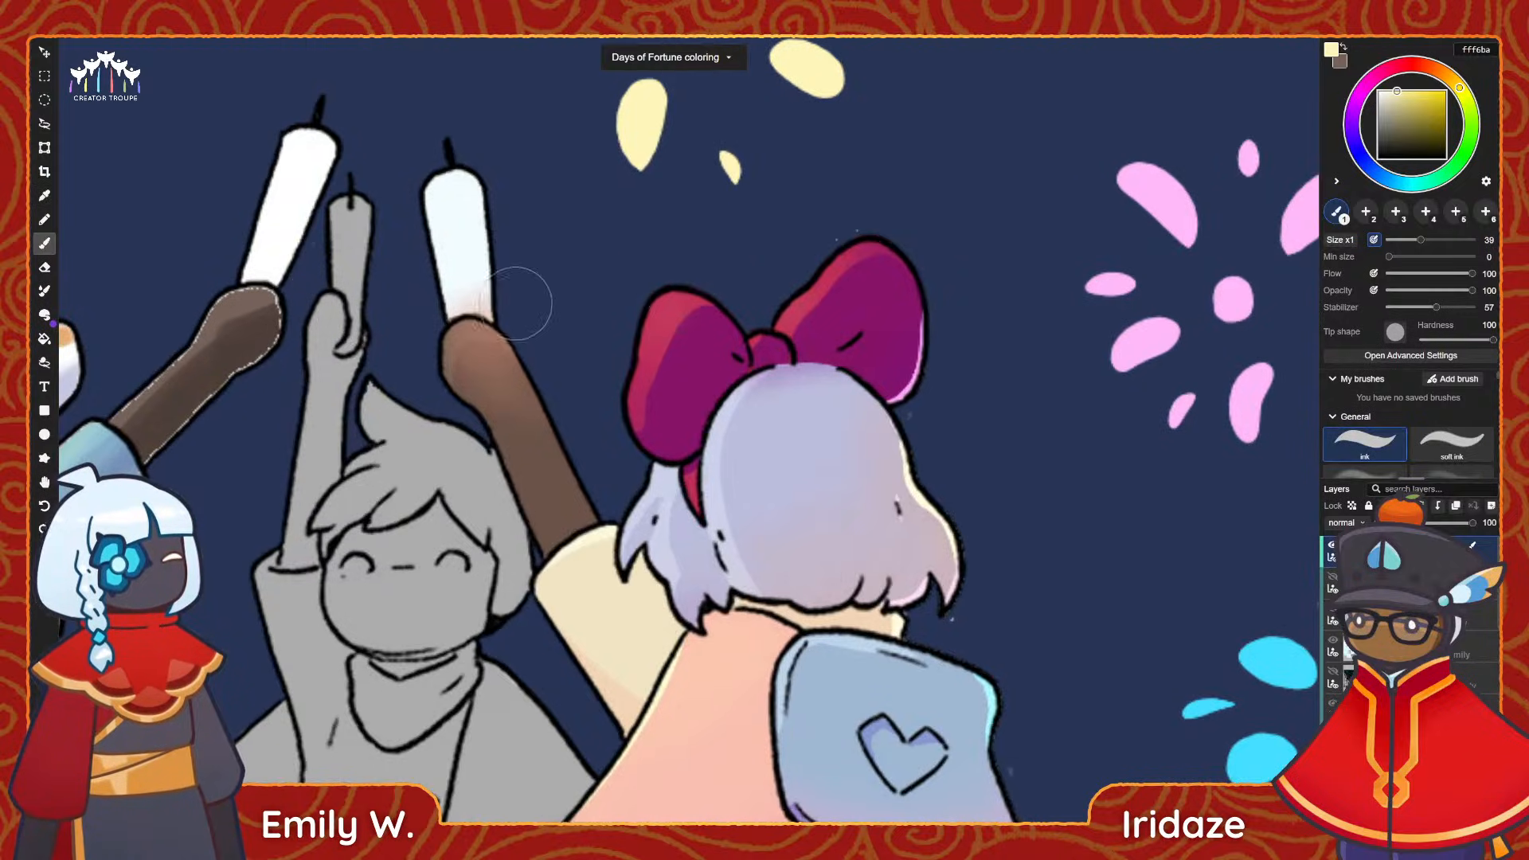
{"action": "left_click_drag", "start_coordinate": [747, 308], "coordinate": [781, 305]}
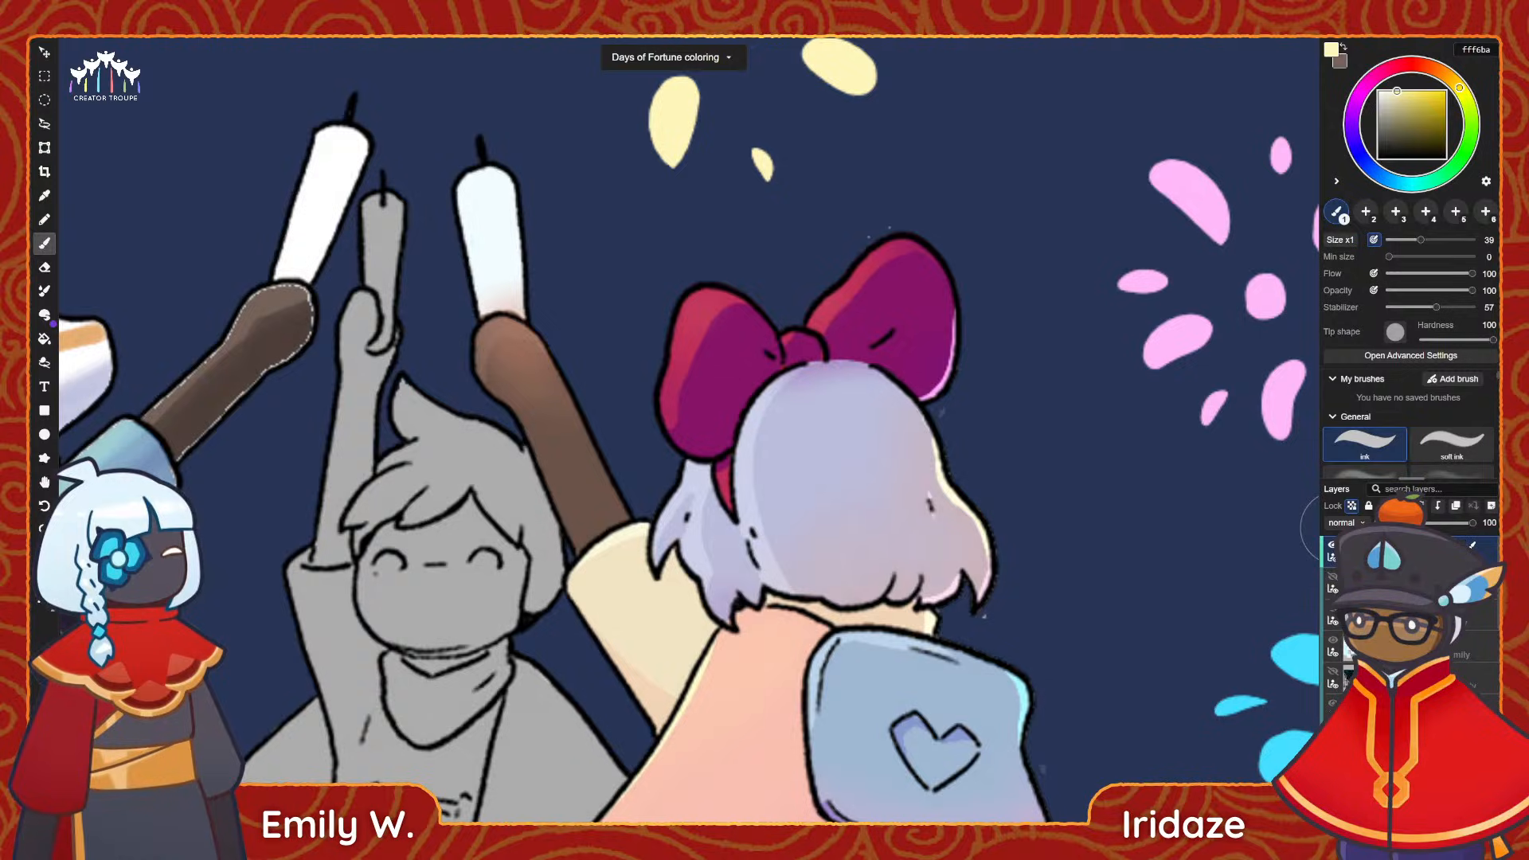
{"action": "scroll", "coordinate": [1409, 699], "scroll_direction": "down", "scroll_amount": 4}
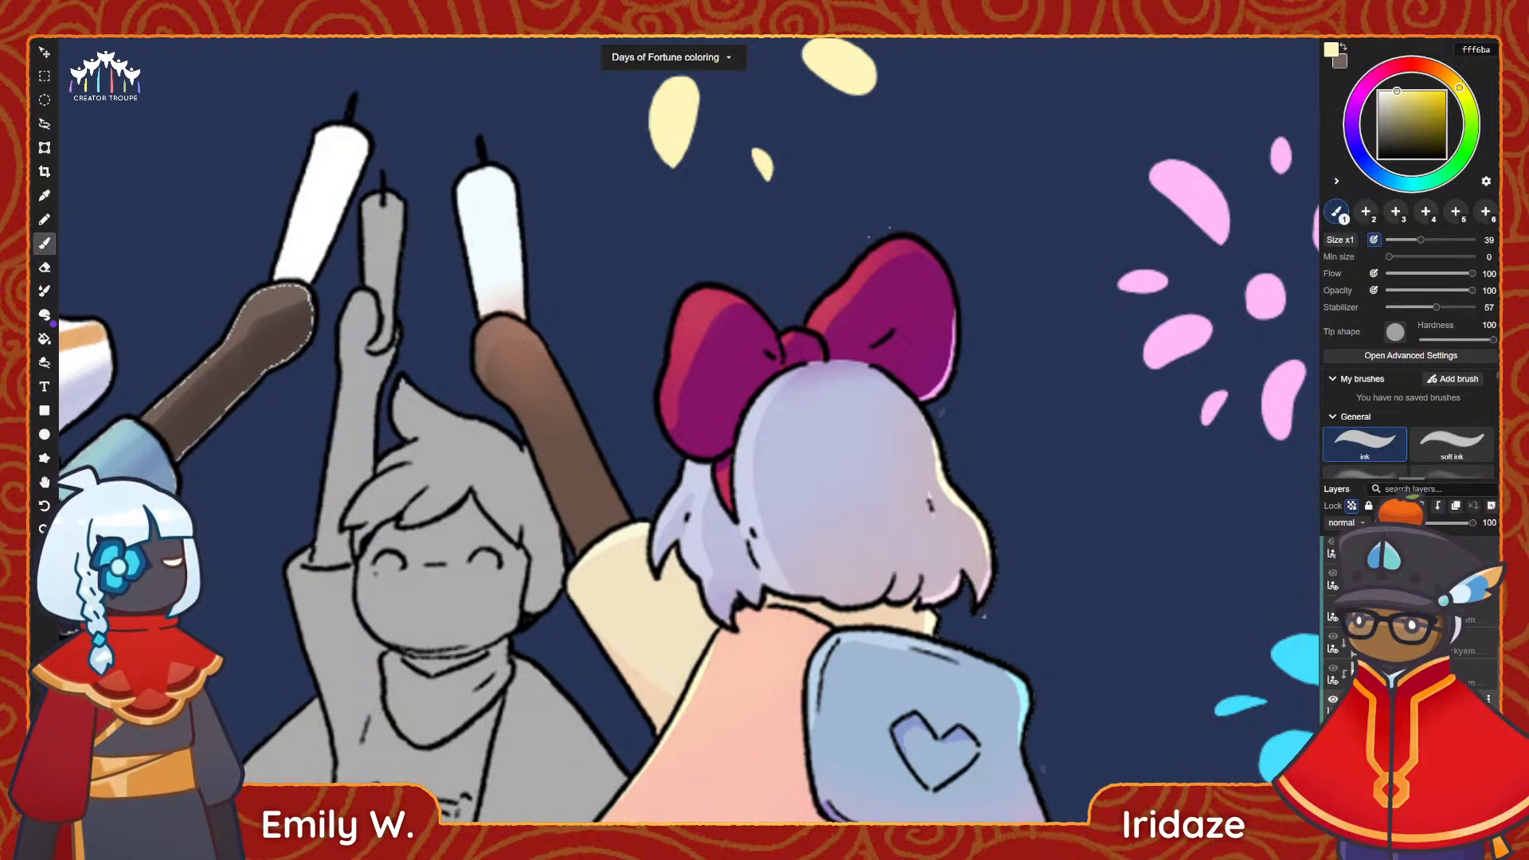
{"action": "scroll", "coordinate": [1409, 693], "scroll_direction": "down", "scroll_amount": 2}
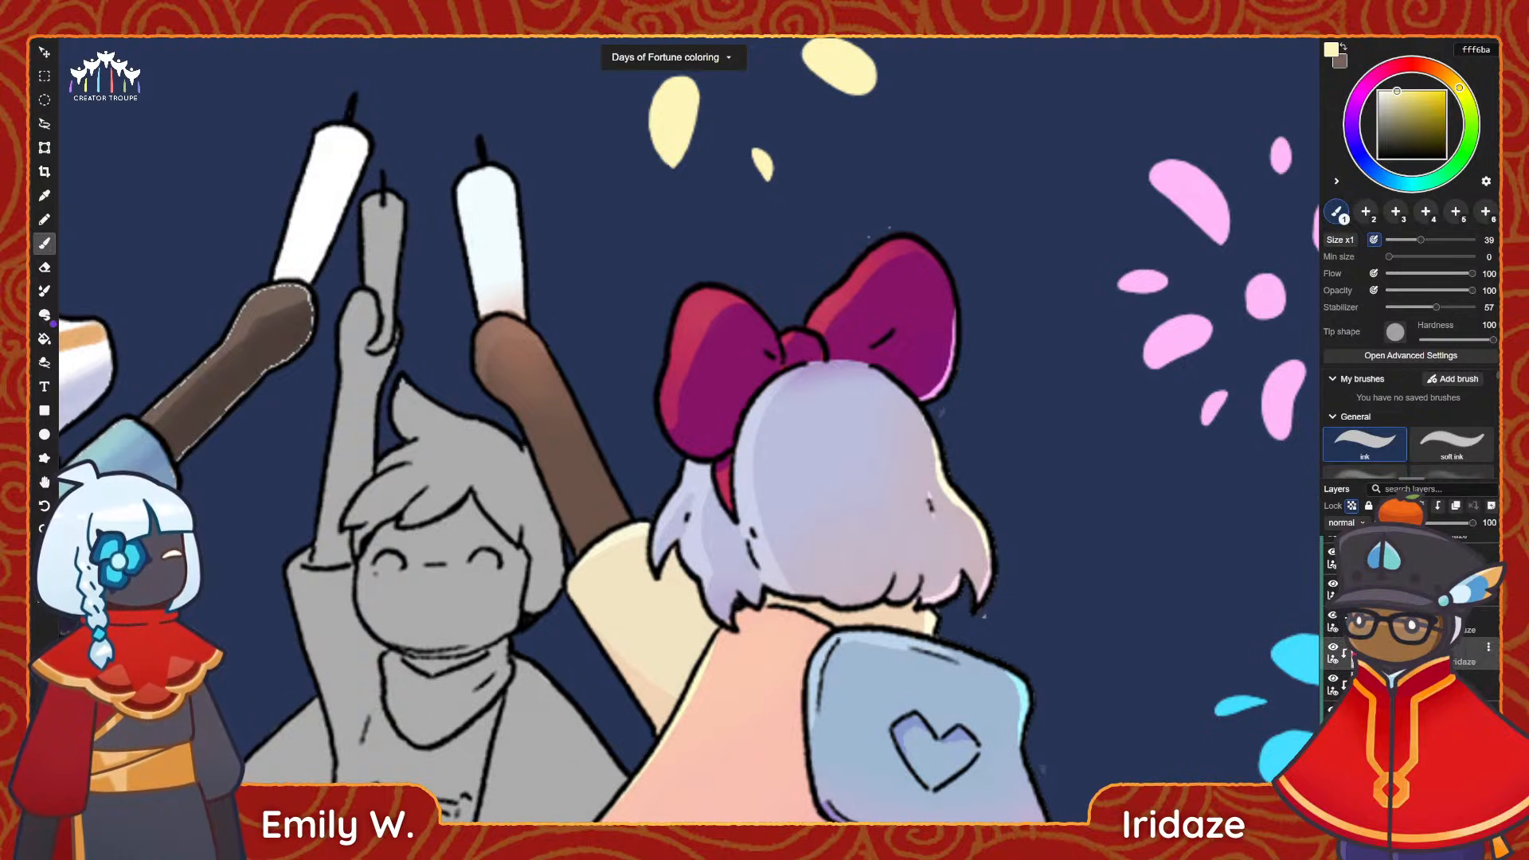
{"action": "left_click", "coordinate": [1409, 653]}
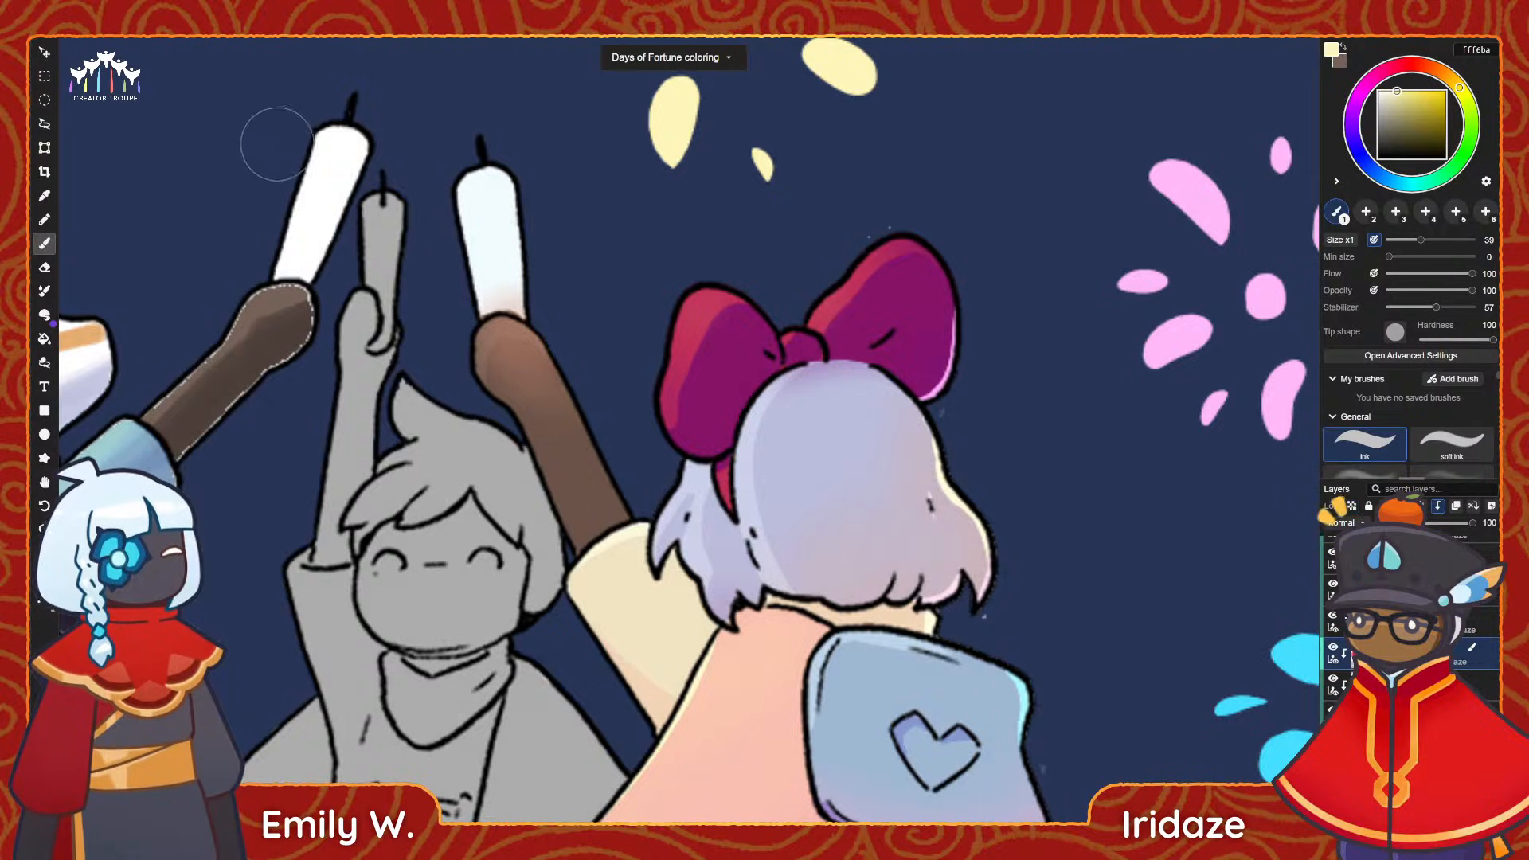
{"action": "left_click_drag", "start_coordinate": [1459, 87], "coordinate": [1453, 80]}
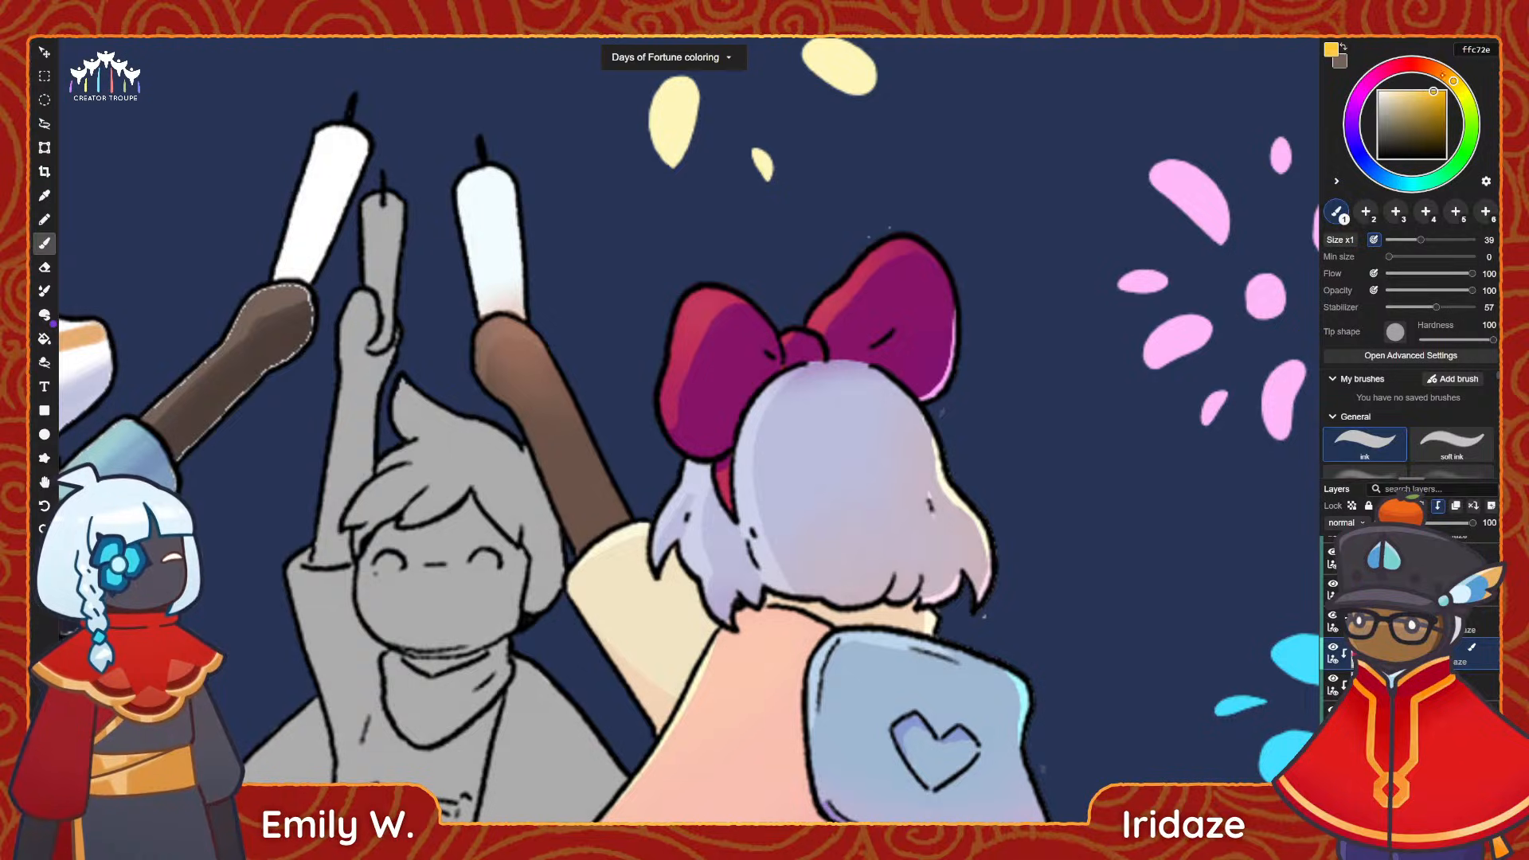
{"action": "mouse_move", "coordinate": [722, 280]}
{"action": "left_mouse_down"}
{"action": "mouse_move", "coordinate": [685, 303]}
{"action": "mouse_move", "coordinate": [687, 329]}
{"action": "left_mouse_up"}
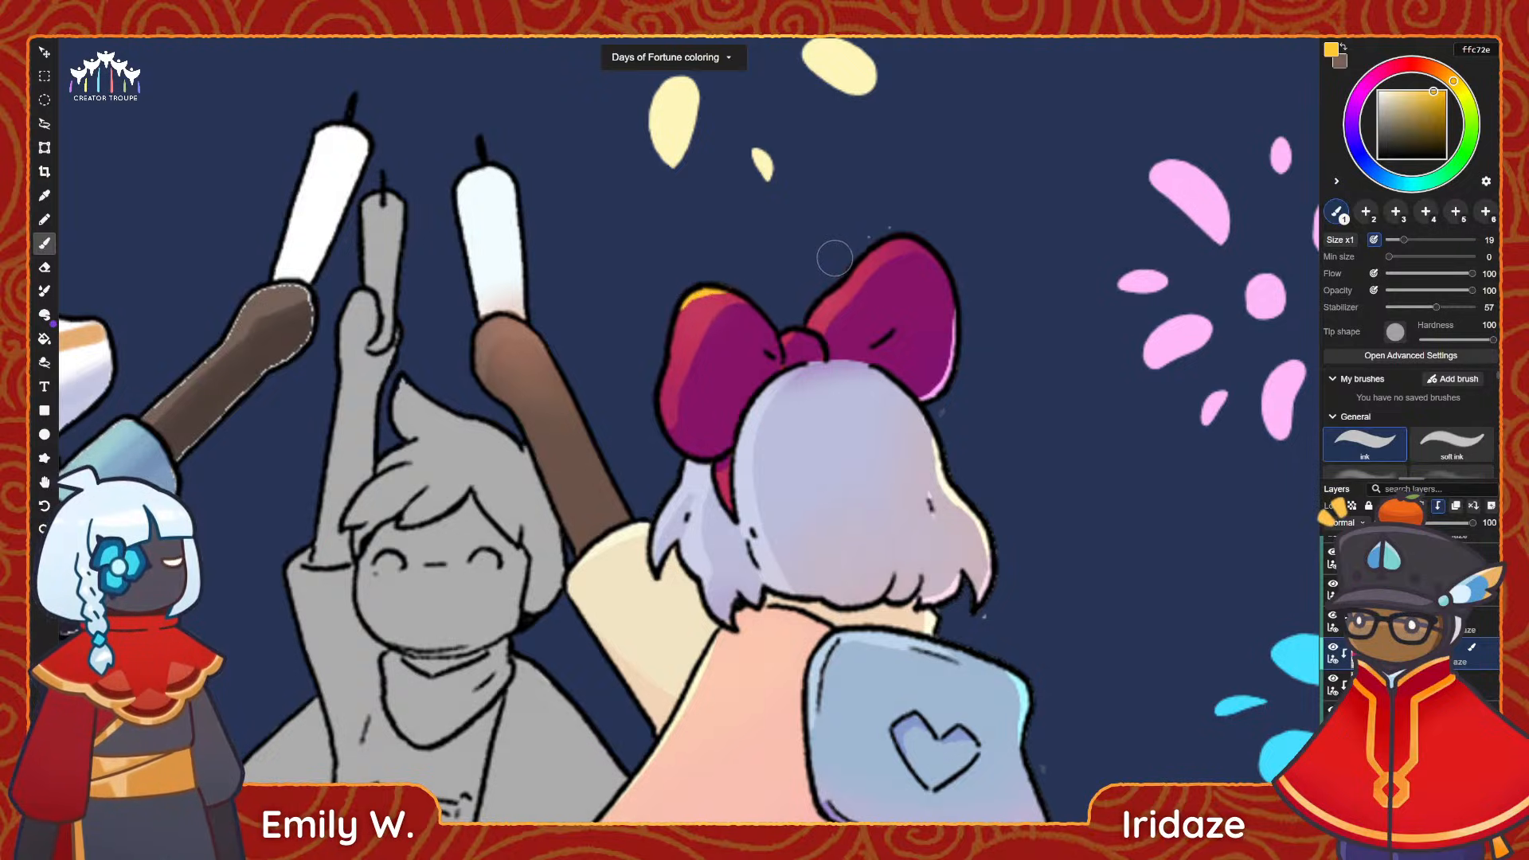
{"action": "left_click_drag", "start_coordinate": [1416, 95], "coordinate": [1415, 91]}
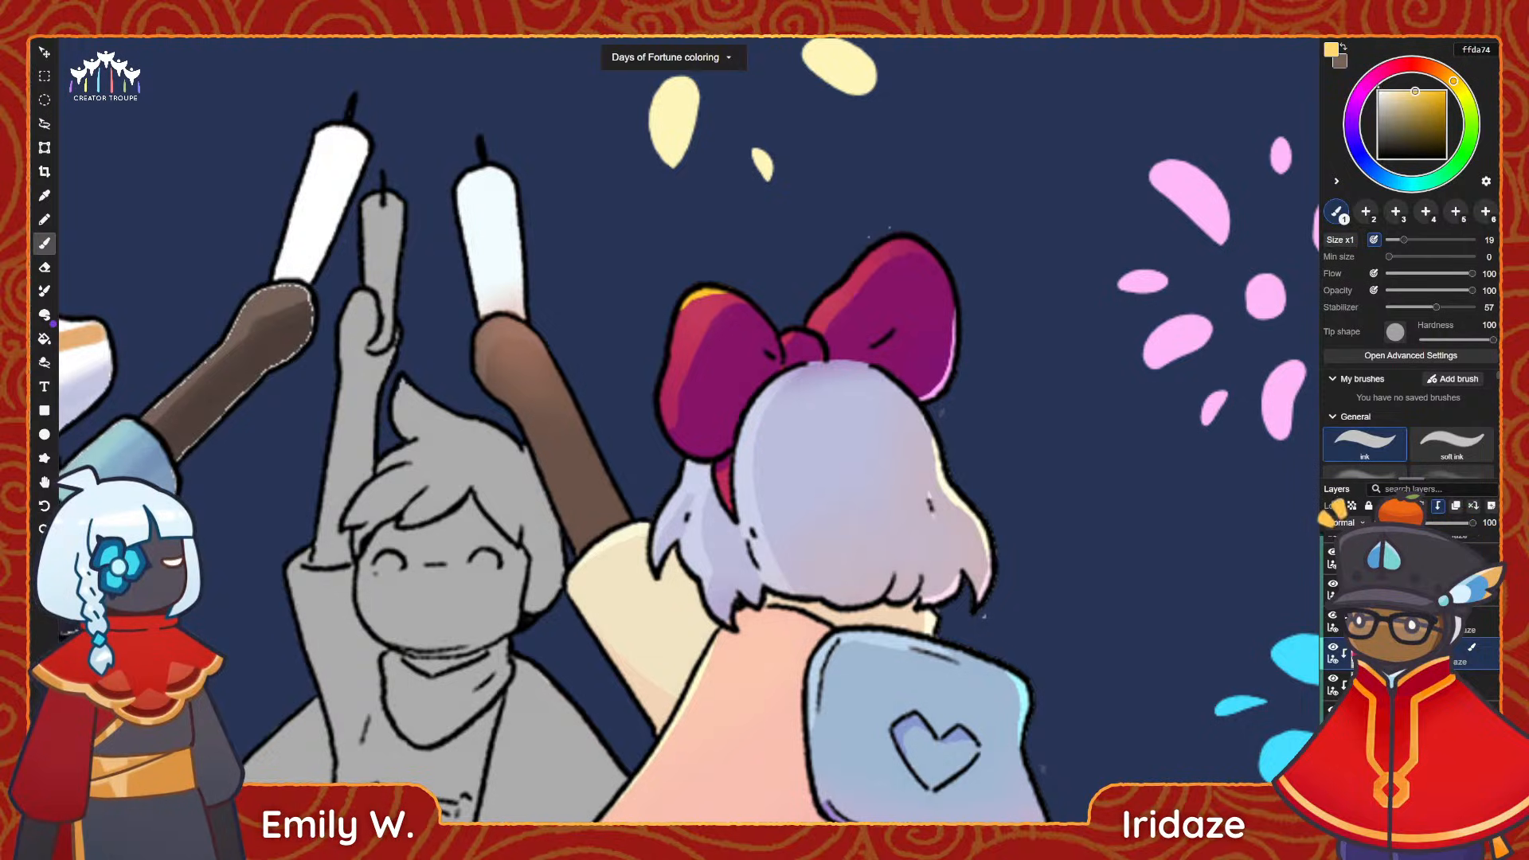
{"action": "key", "text": "ctrl+z"}
{"action": "left_click_drag", "start_coordinate": [855, 267], "coordinate": [919, 231]}
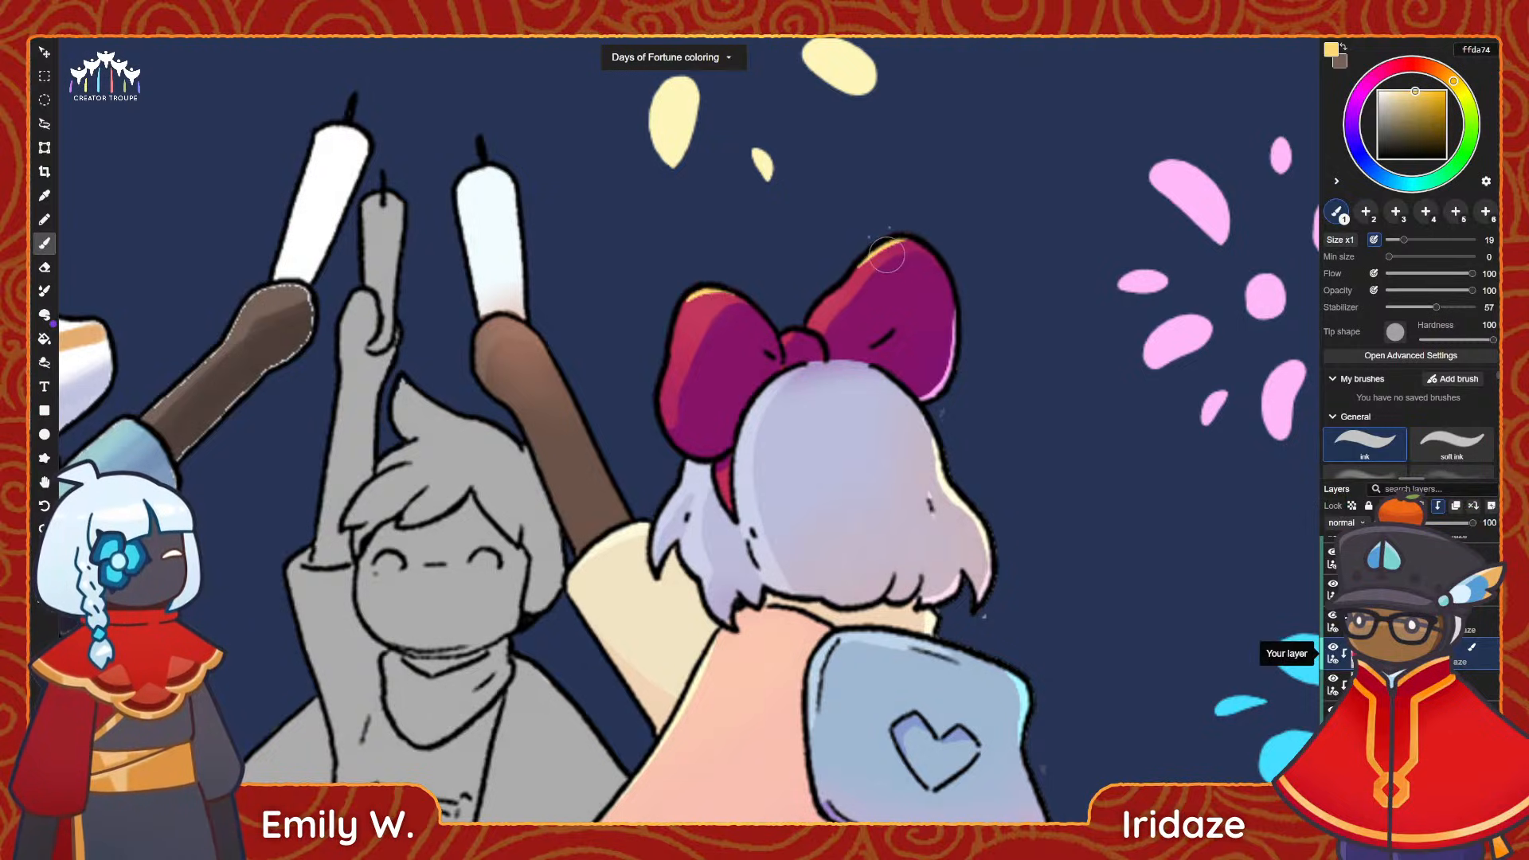
{"action": "key", "text": "i"}
{"action": "scroll", "coordinate": [873, 469], "scroll_direction": "down", "scroll_amount": 6}
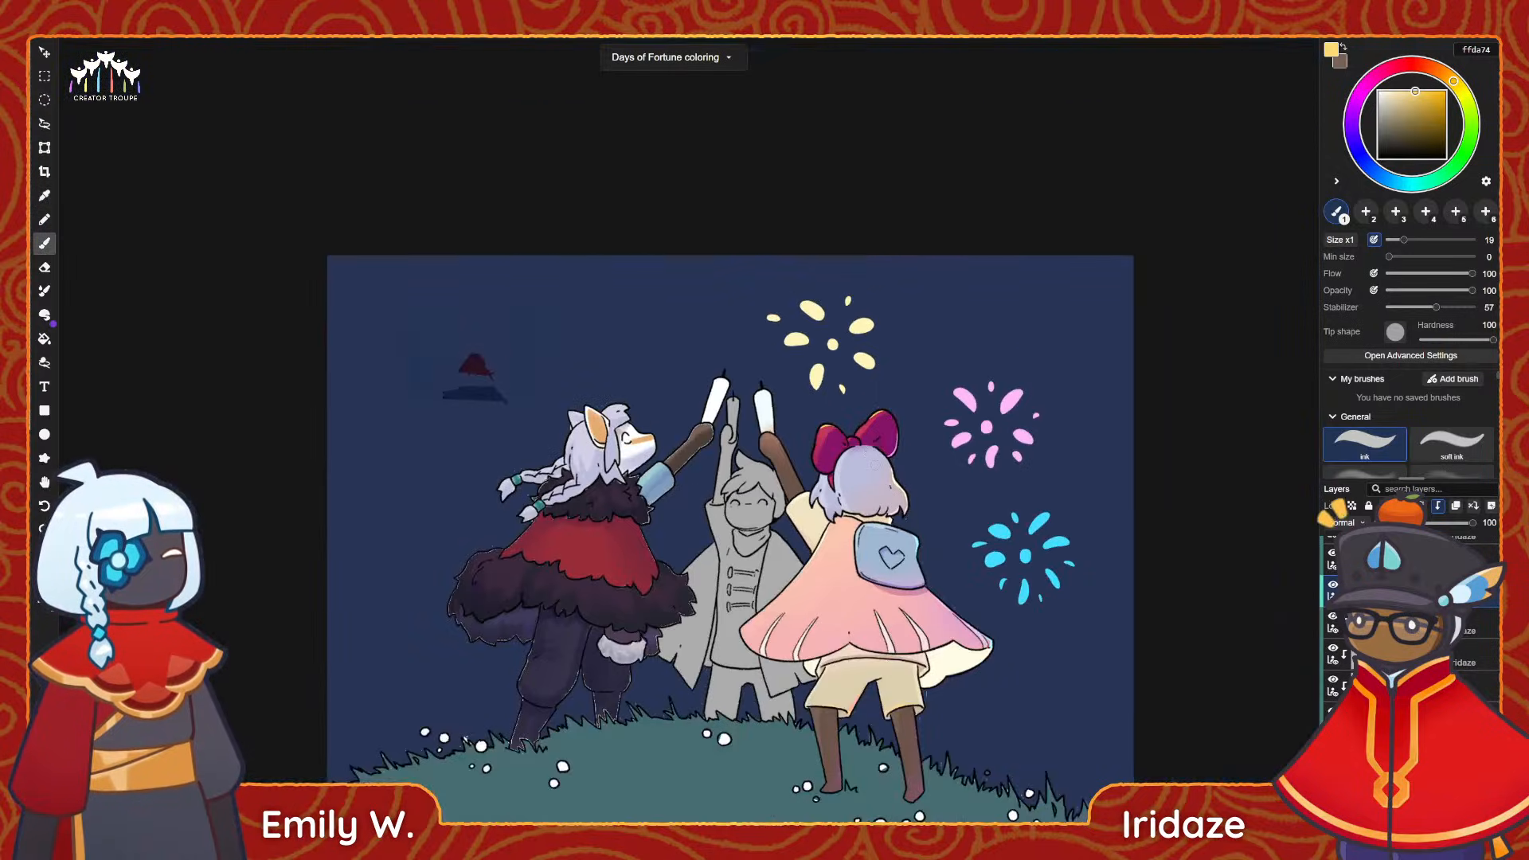
{"action": "key", "text": "b"}
{"action": "scroll", "coordinate": [873, 463], "scroll_direction": "up", "scroll_amount": 2}
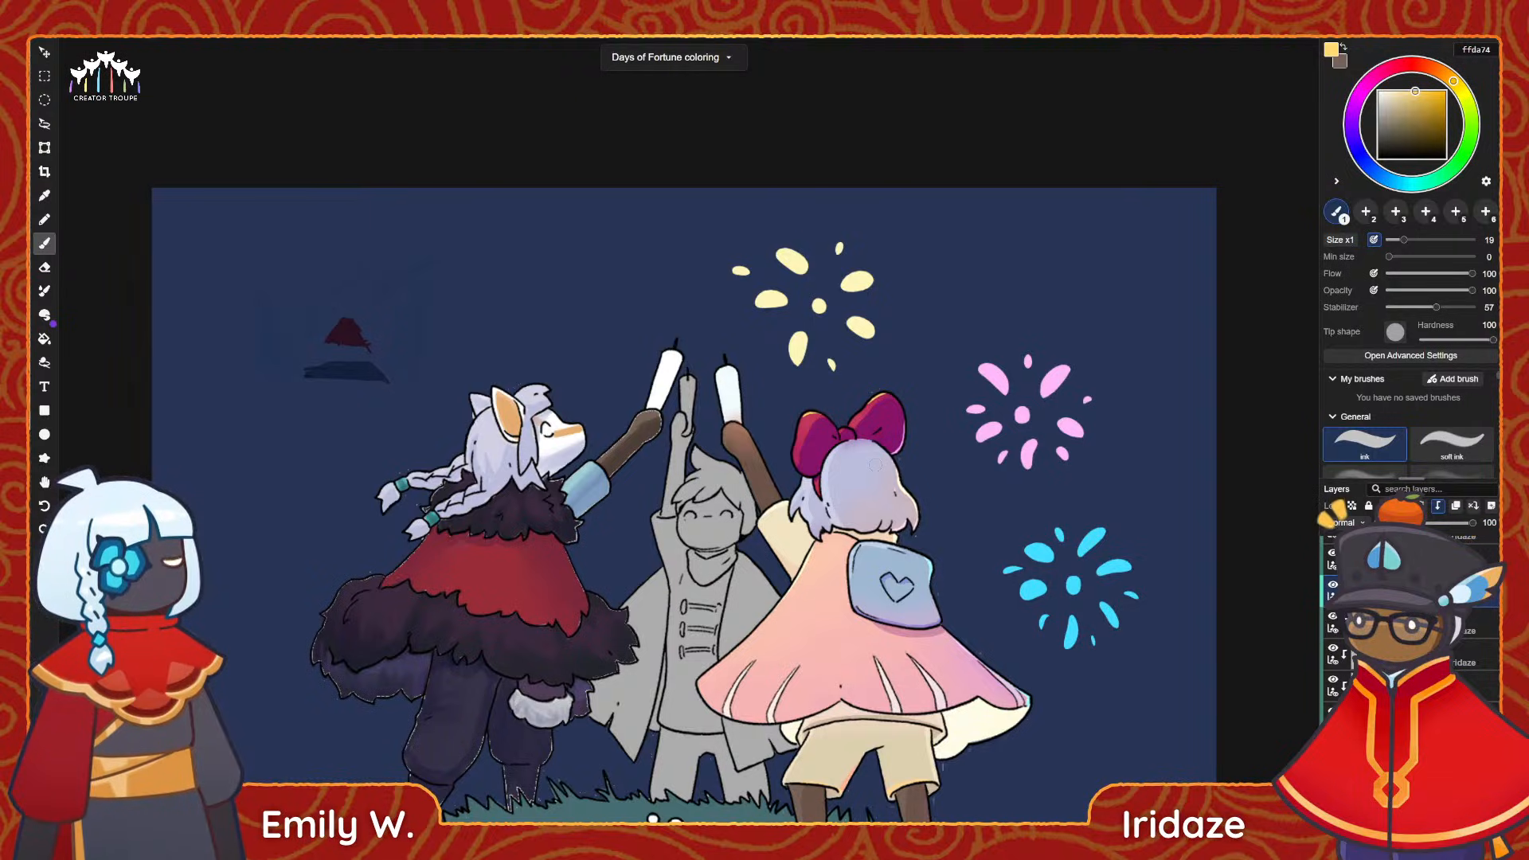
{"action": "scroll", "coordinate": [1016, 317], "scroll_direction": "down", "scroll_amount": 5}
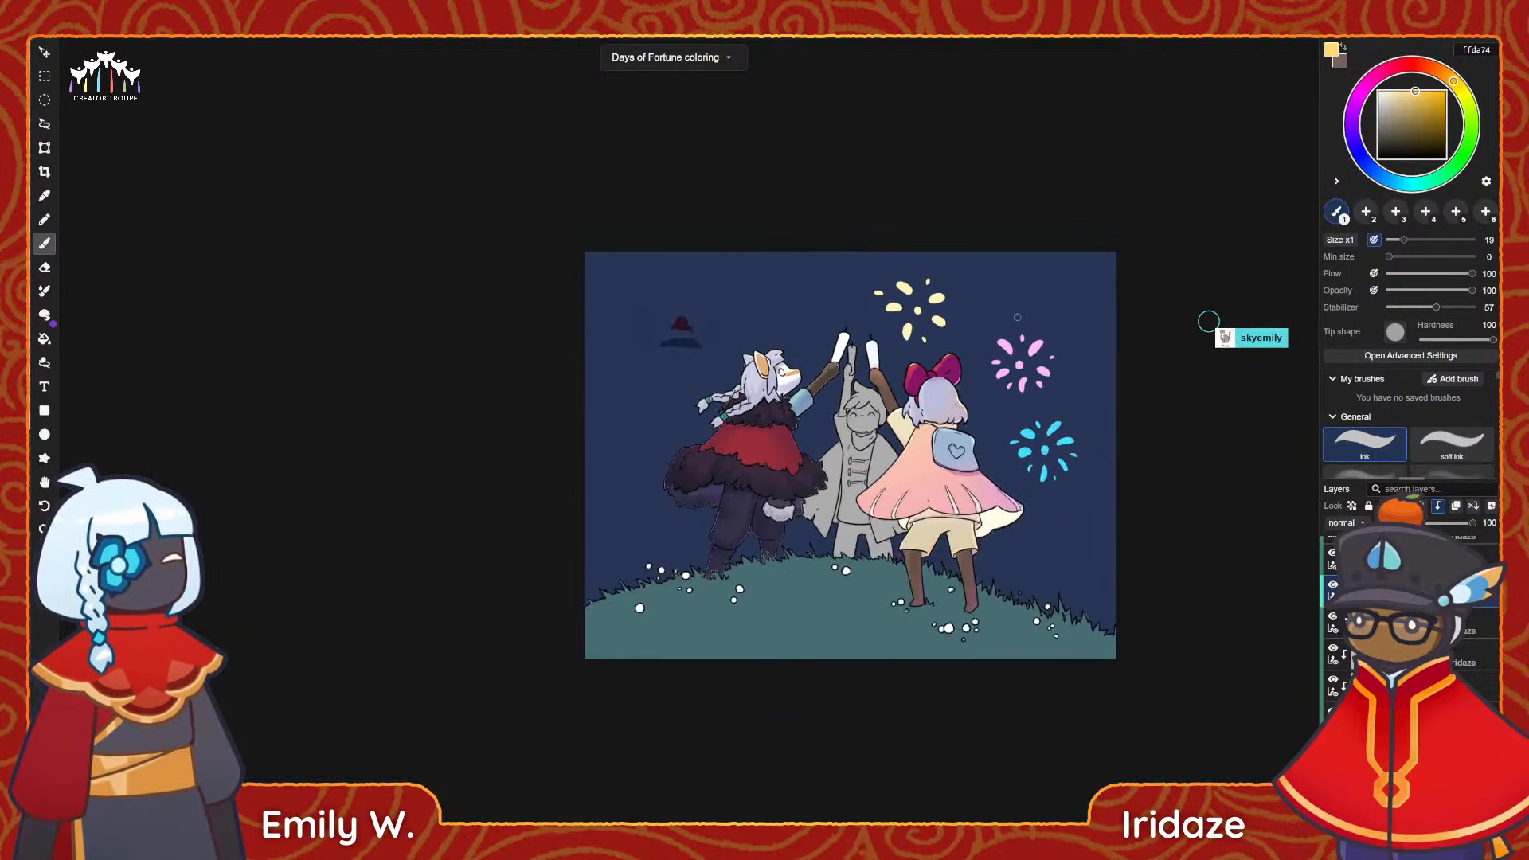
{"action": "scroll", "coordinate": [1055, 337], "scroll_direction": "up", "scroll_amount": 4}
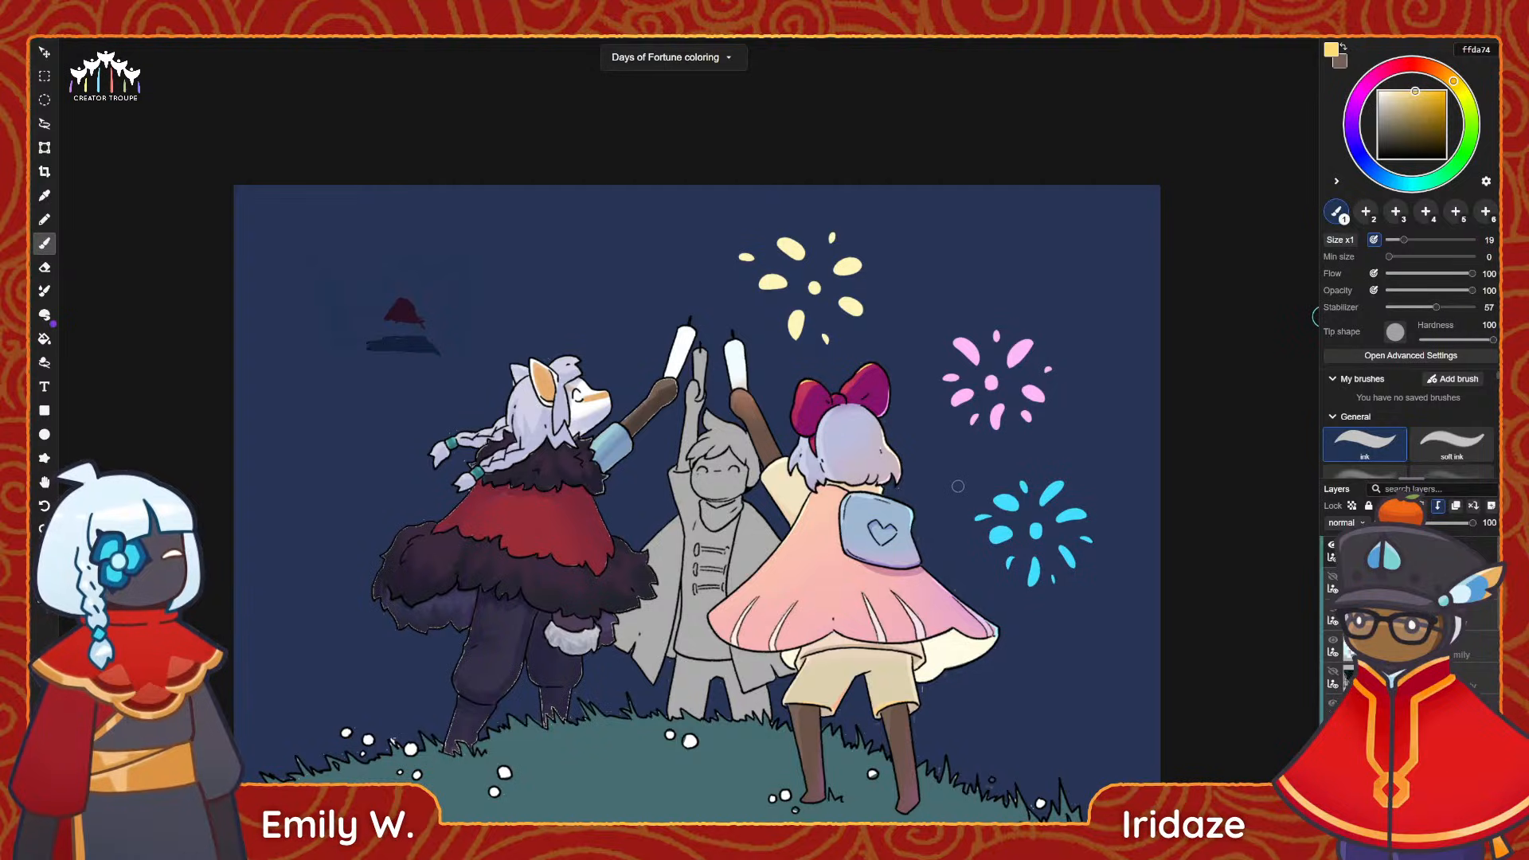
Lasso the cyan firework and move it on the fireworks layer across to the right edge of the canvas.
{"action": "key", "text": "l"}
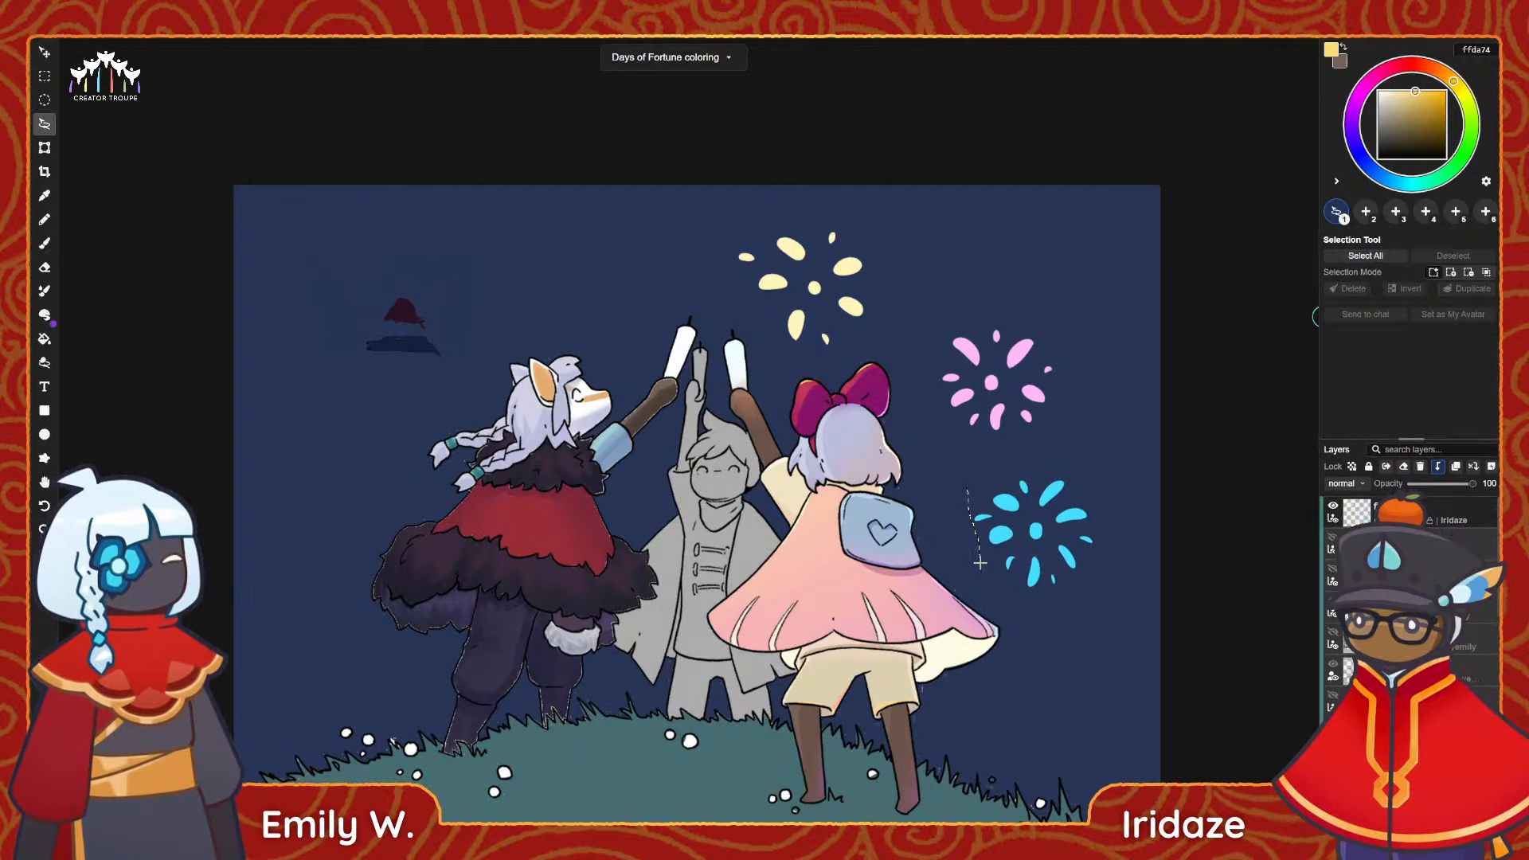
{"action": "left_click_drag", "start_coordinate": [1113, 481], "coordinate": [1080, 450]}
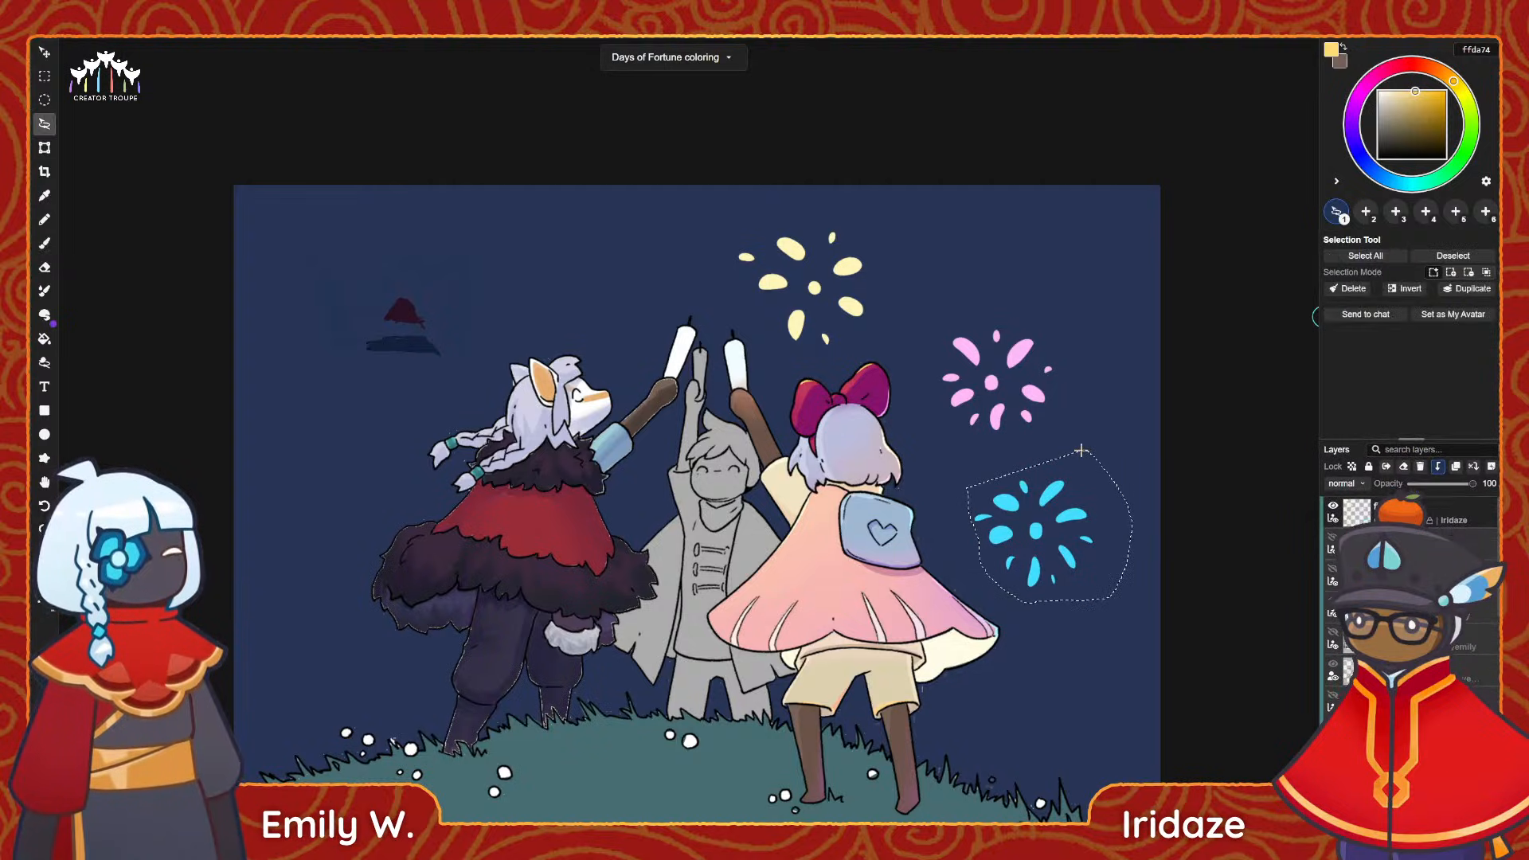
{"action": "key", "text": "v"}
{"action": "mouse_move", "coordinate": [1054, 544]}
{"action": "left_mouse_down"}
{"action": "mouse_move", "coordinate": [1091, 552]}
{"action": "mouse_move", "coordinate": [1041, 546]}
{"action": "left_mouse_up"}
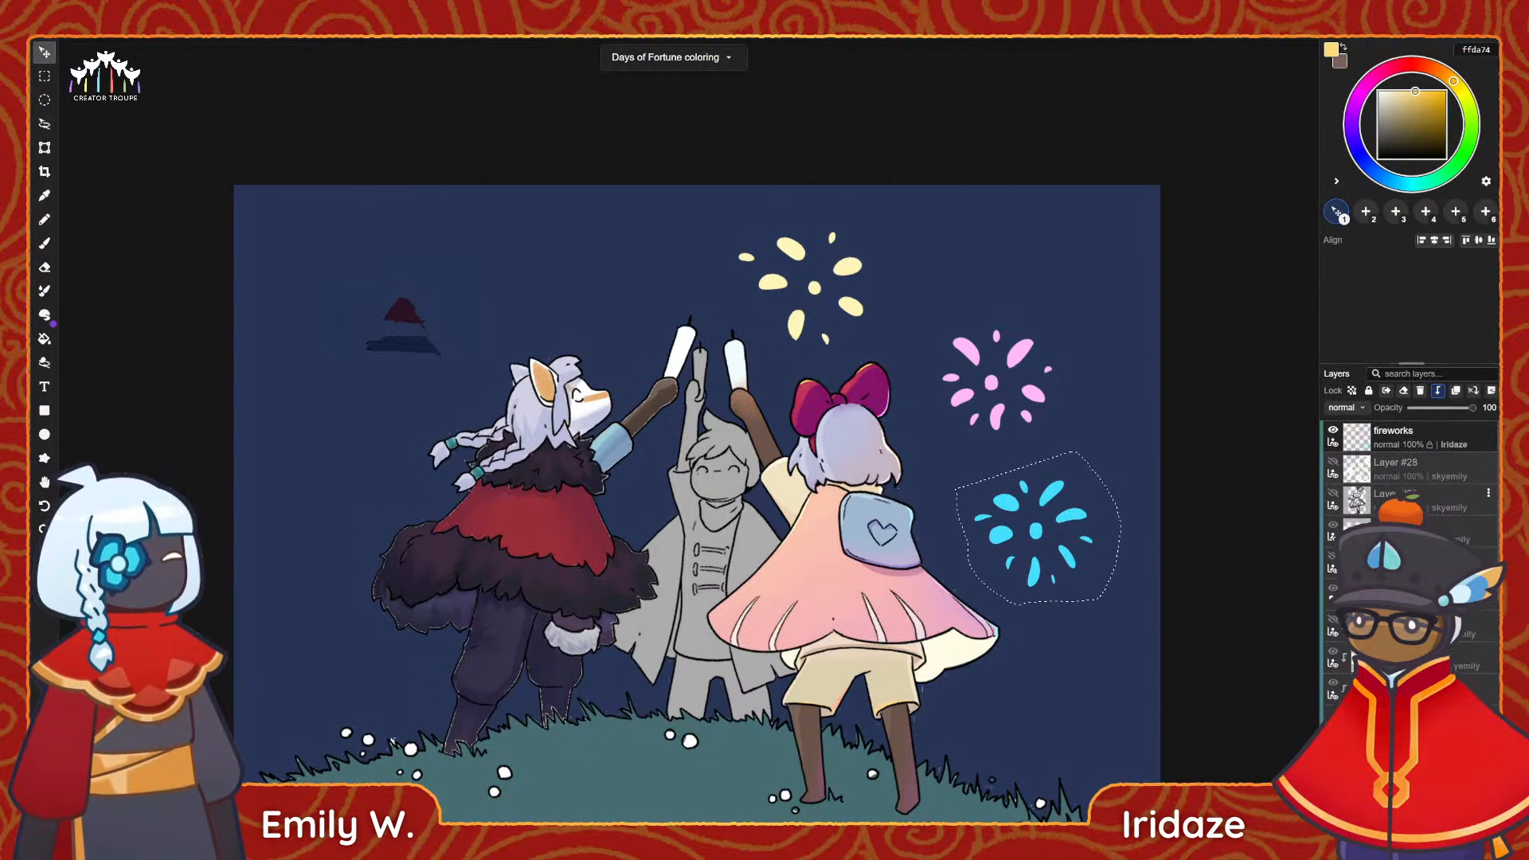
{"action": "left_click", "coordinate": [1424, 432]}
{"action": "left_click_drag", "start_coordinate": [1087, 527], "coordinate": [1165, 527]}
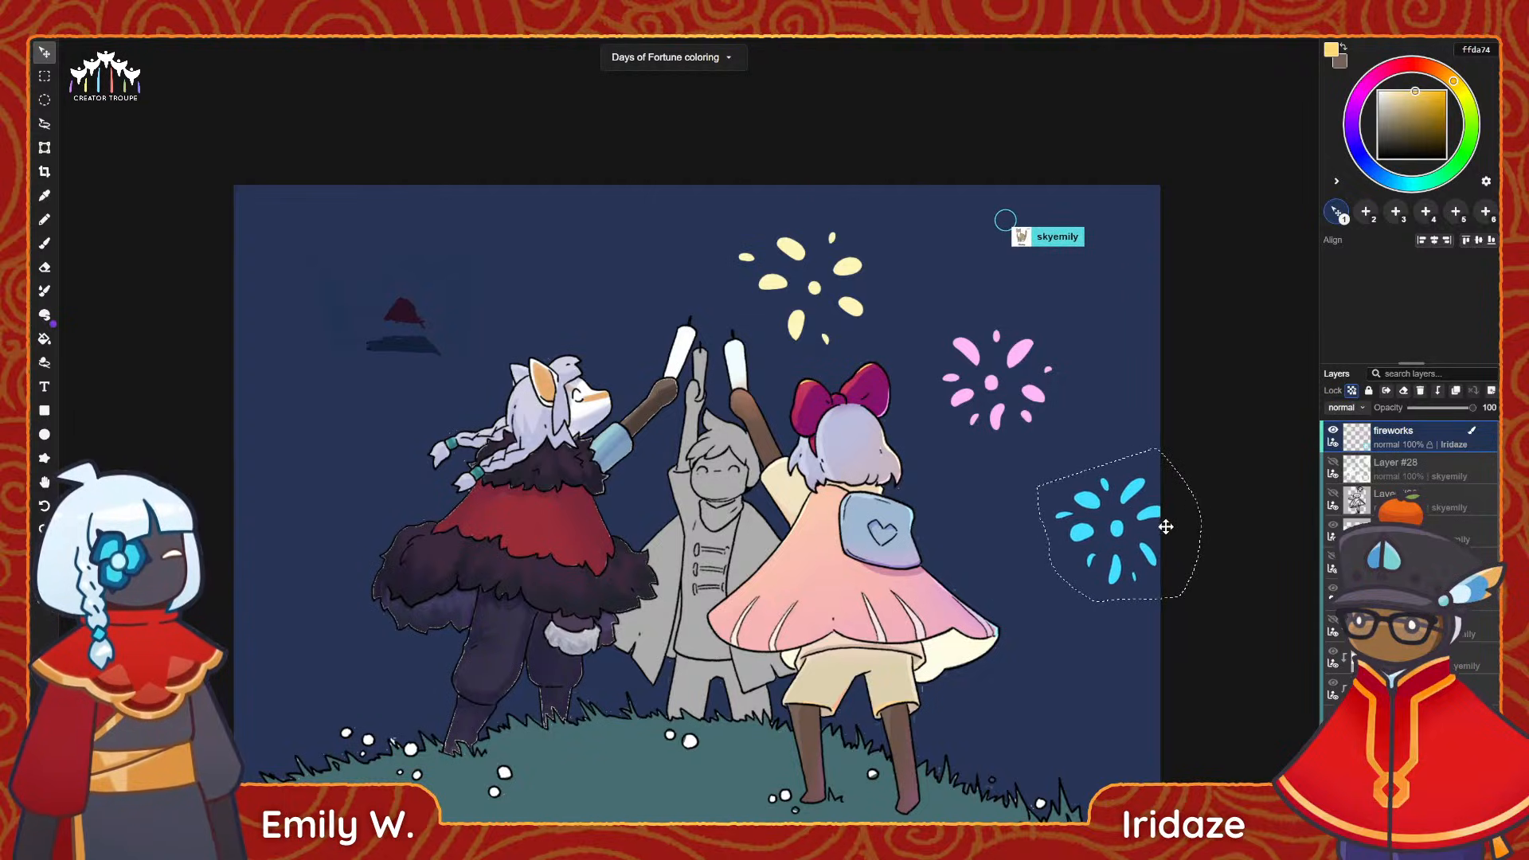
Lasso the pink firework and move it slightly up and farther from the bow.
{"action": "key", "text": "l"}
{"action": "mouse_move", "coordinate": [1039, 438]}
{"action": "left_mouse_down"}
{"action": "mouse_move", "coordinate": [949, 424]}
{"action": "mouse_move", "coordinate": [978, 307]}
{"action": "mouse_move", "coordinate": [1098, 355]}
{"action": "mouse_move", "coordinate": [1111, 392]}
{"action": "mouse_move", "coordinate": [1039, 436]}
{"action": "mouse_move", "coordinate": [1082, 408]}
{"action": "mouse_move", "coordinate": [1065, 386]}
{"action": "left_mouse_up"}
{"action": "key", "text": "v"}
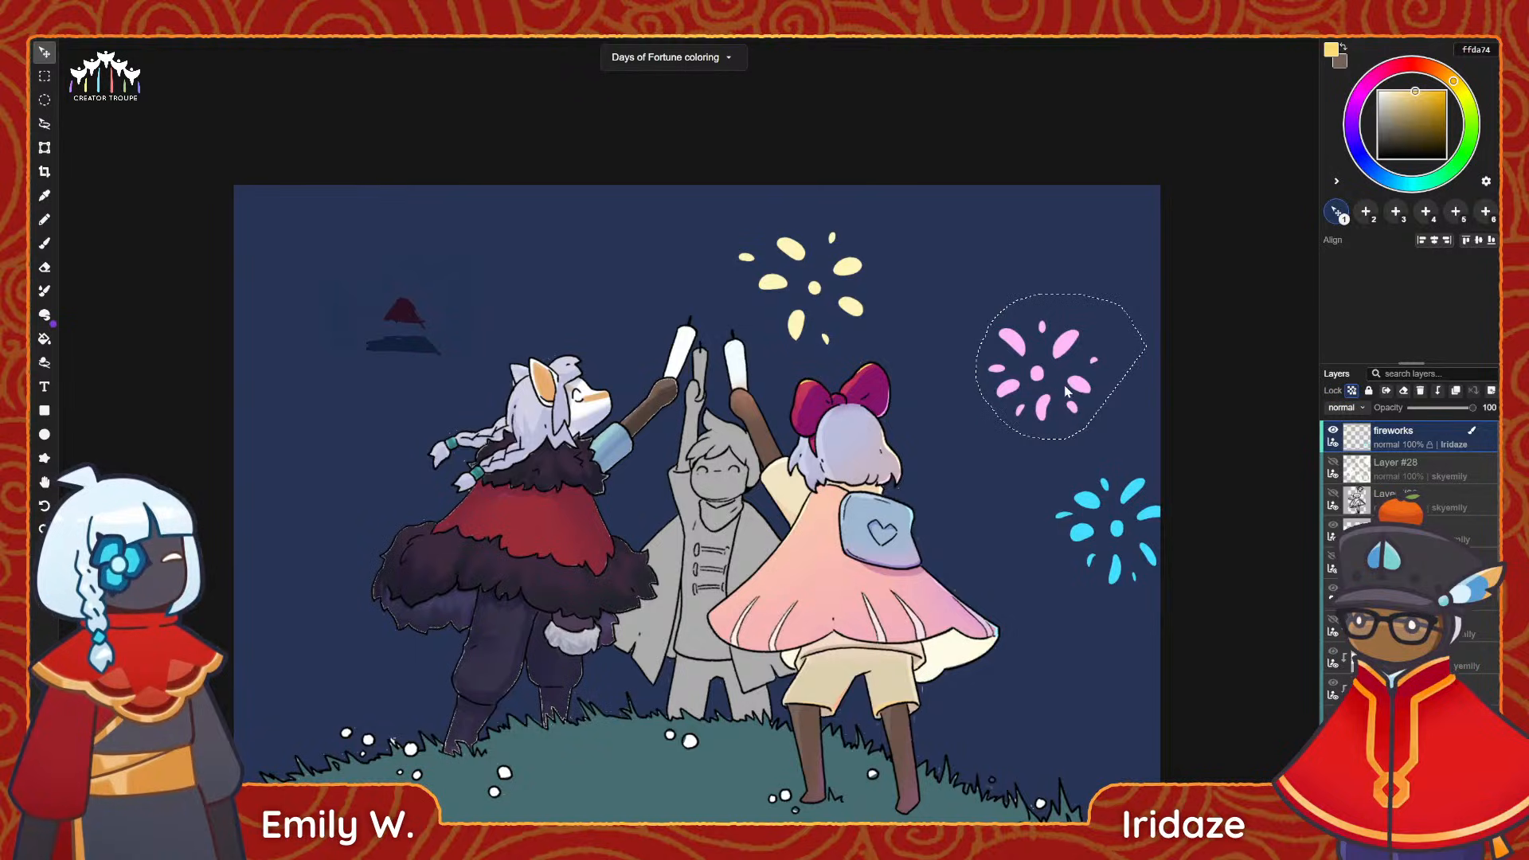
{"action": "key", "text": "ctrl+d"}
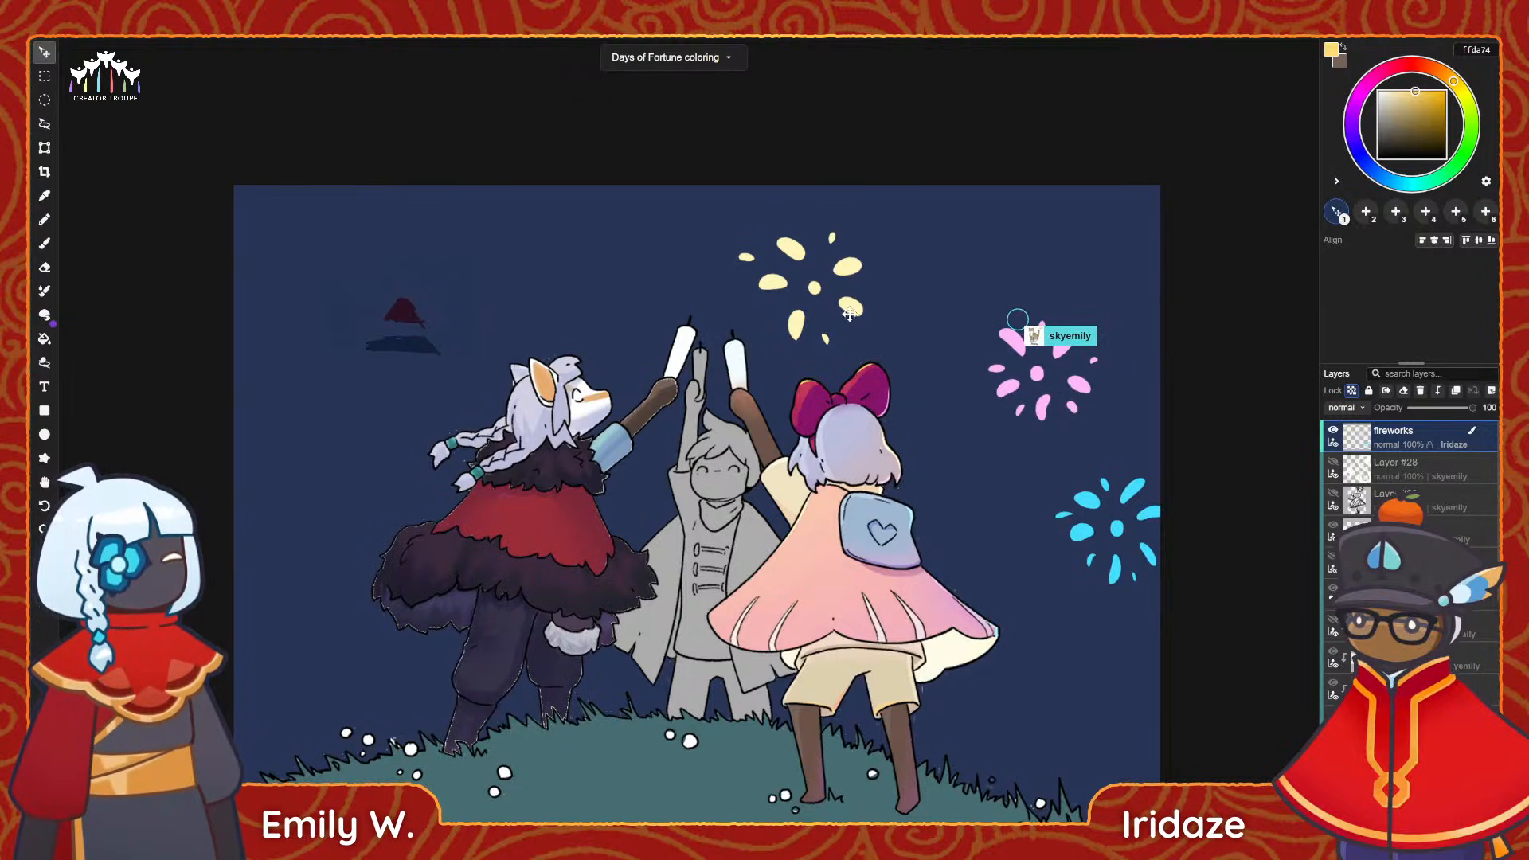
Lasso the yellow firework and nudge it slightly higher in the sky.
{"action": "key", "text": "l"}
{"action": "mouse_move", "coordinate": [790, 350]}
{"action": "left_mouse_down"}
{"action": "mouse_move", "coordinate": [734, 291]}
{"action": "mouse_move", "coordinate": [840, 188]}
{"action": "mouse_move", "coordinate": [887, 325]}
{"action": "mouse_move", "coordinate": [831, 301]}
{"action": "left_mouse_up"}
{"action": "key", "text": "v"}
{"action": "key", "text": "ctrl+d"}
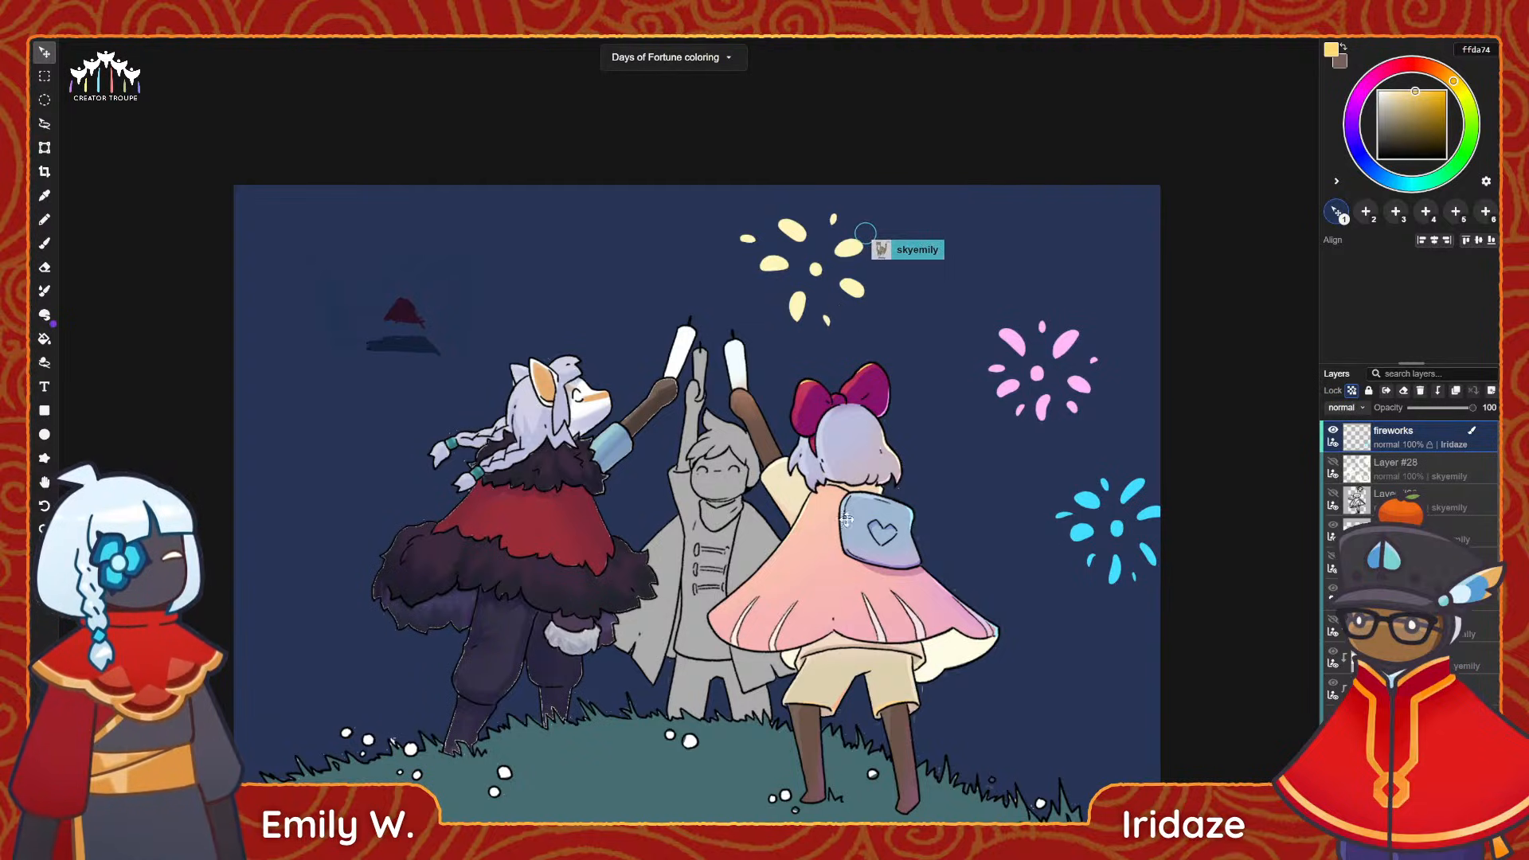
Lasso the cyan firework and move it straight down a little along the canvas edge, leaving no selection active.
{"action": "key", "text": "l"}
{"action": "left_click_drag", "start_coordinate": [1143, 455], "coordinate": [1027, 513]}
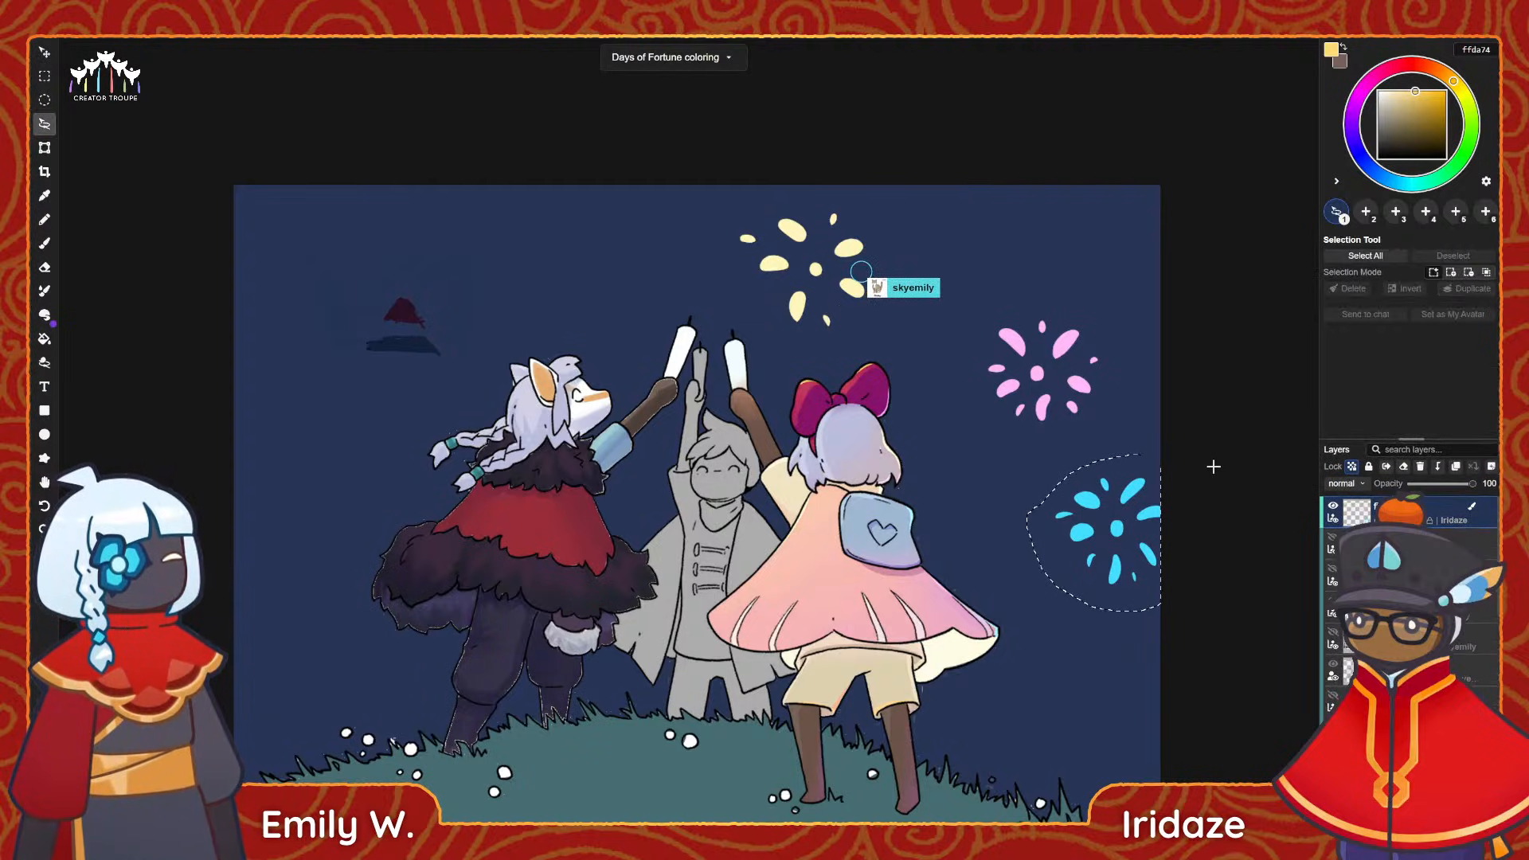
{"action": "key", "text": "v"}
{"action": "left_click_drag", "start_coordinate": [1130, 535], "coordinate": [1130, 579]}
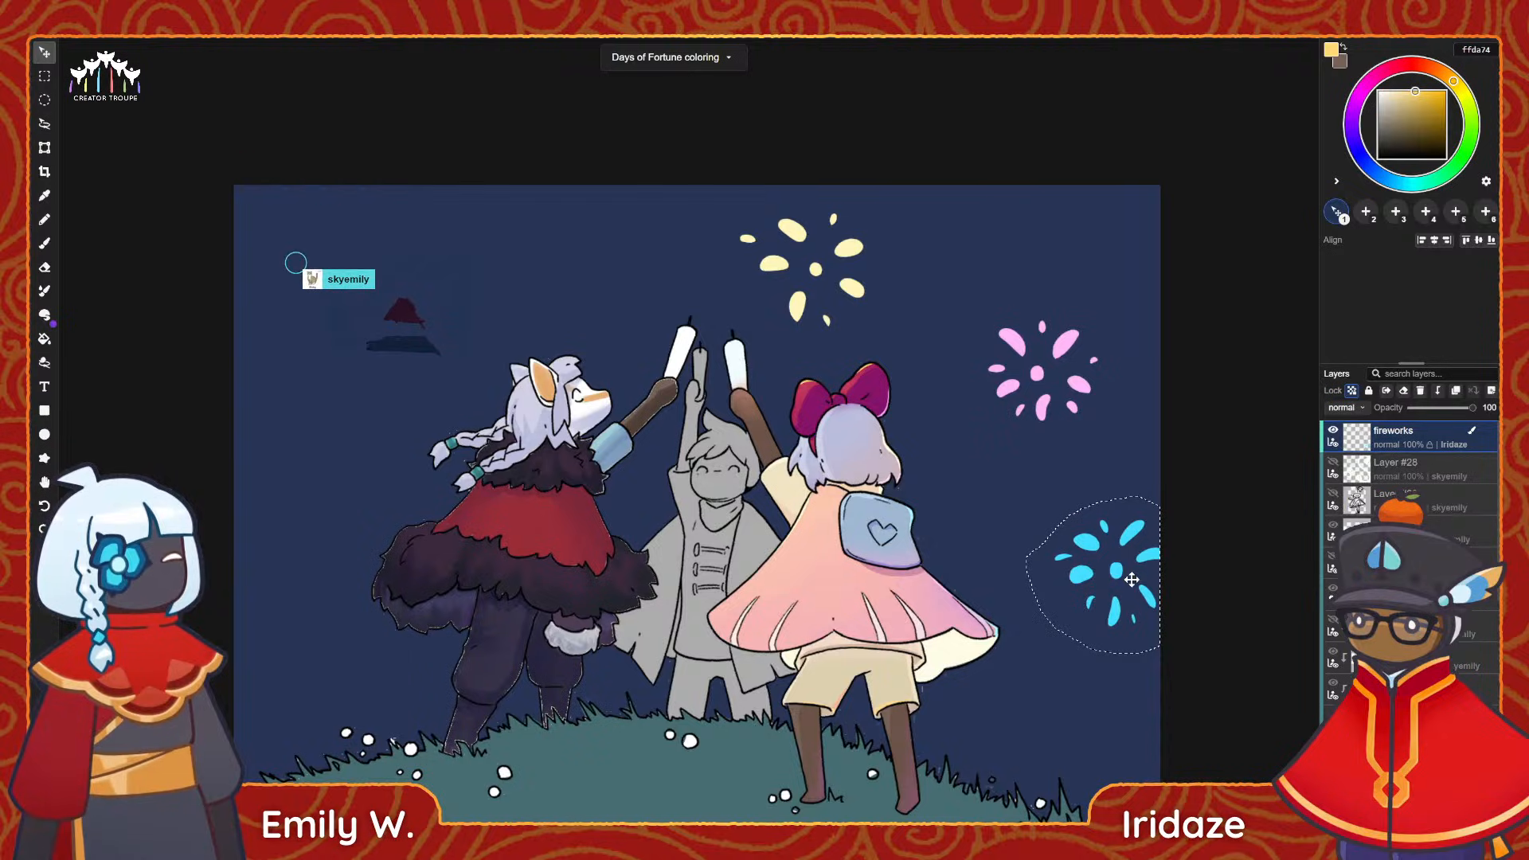
{"action": "key", "text": "Return"}
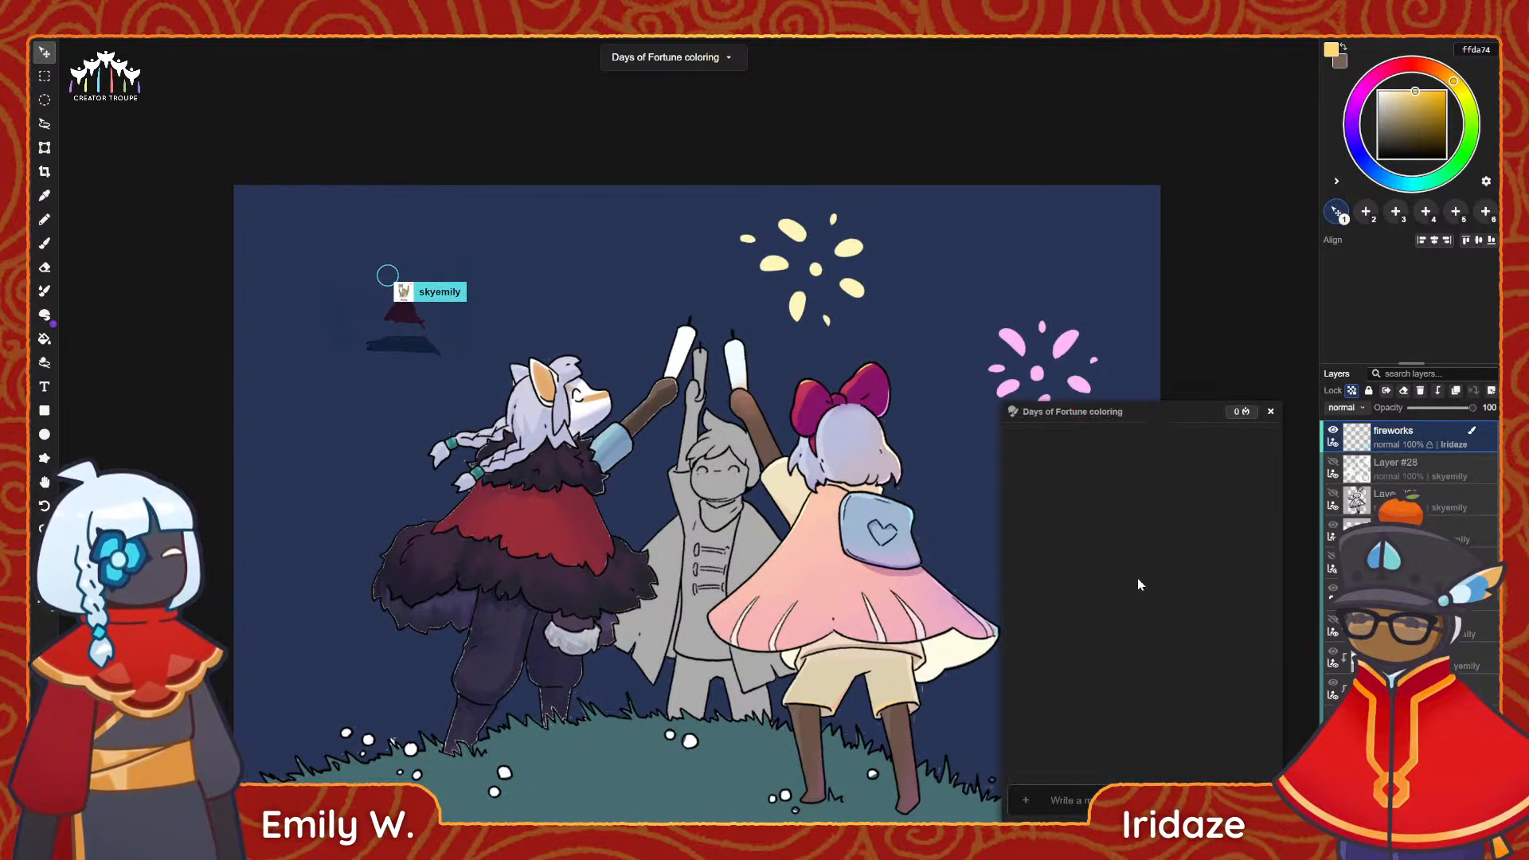
{"action": "left_click", "coordinate": [1271, 412]}
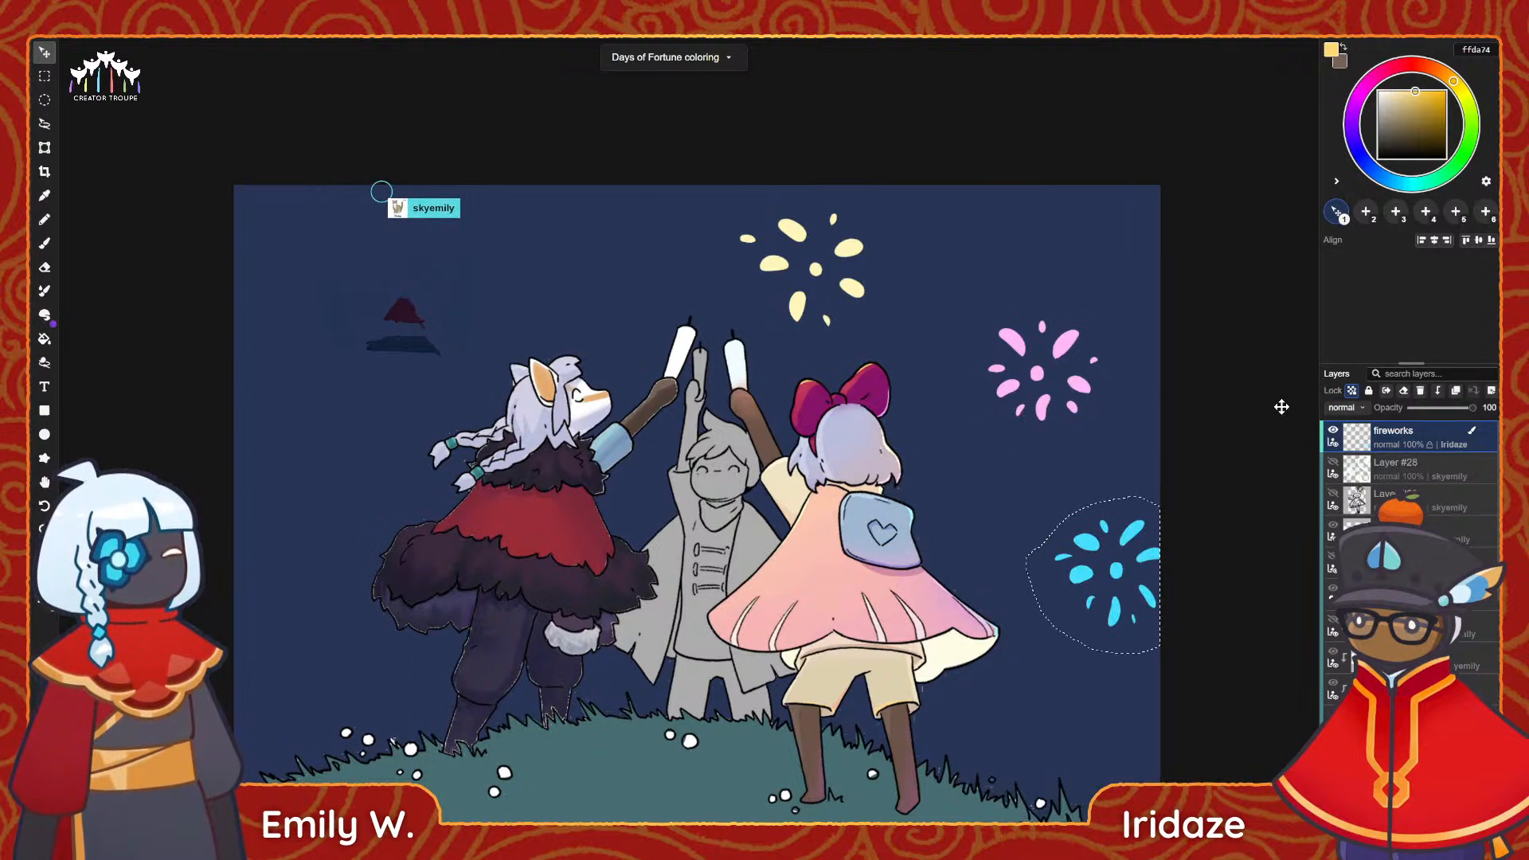
{"action": "key", "text": "ctrl+d"}
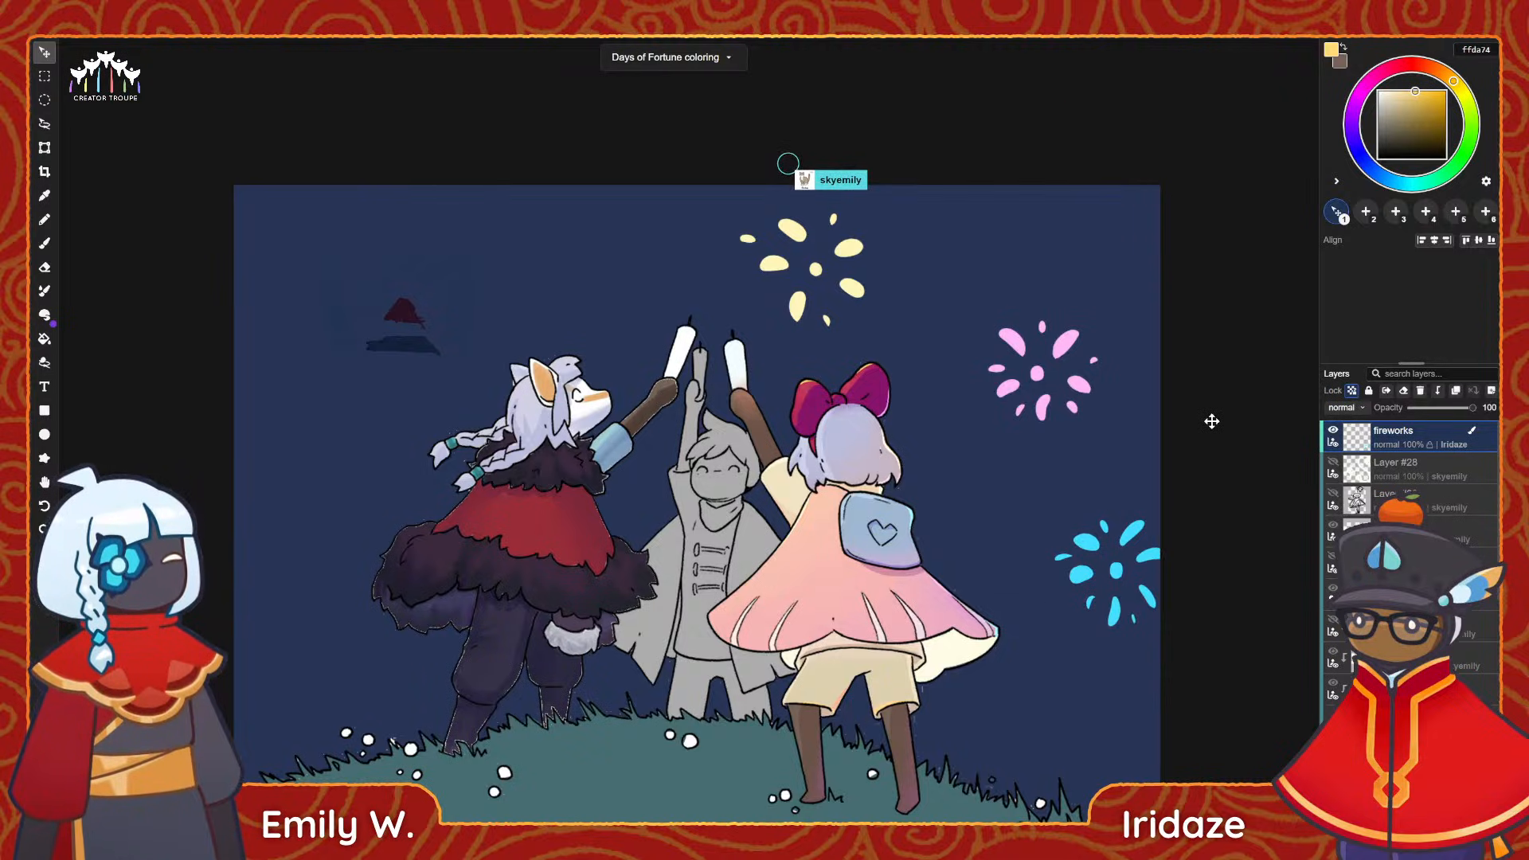
Lasso the pink firework and delete it from the fireworks layer, clearing the selection.
{"action": "key", "text": "l"}
{"action": "left_click_drag", "start_coordinate": [978, 390], "coordinate": [1061, 484]}
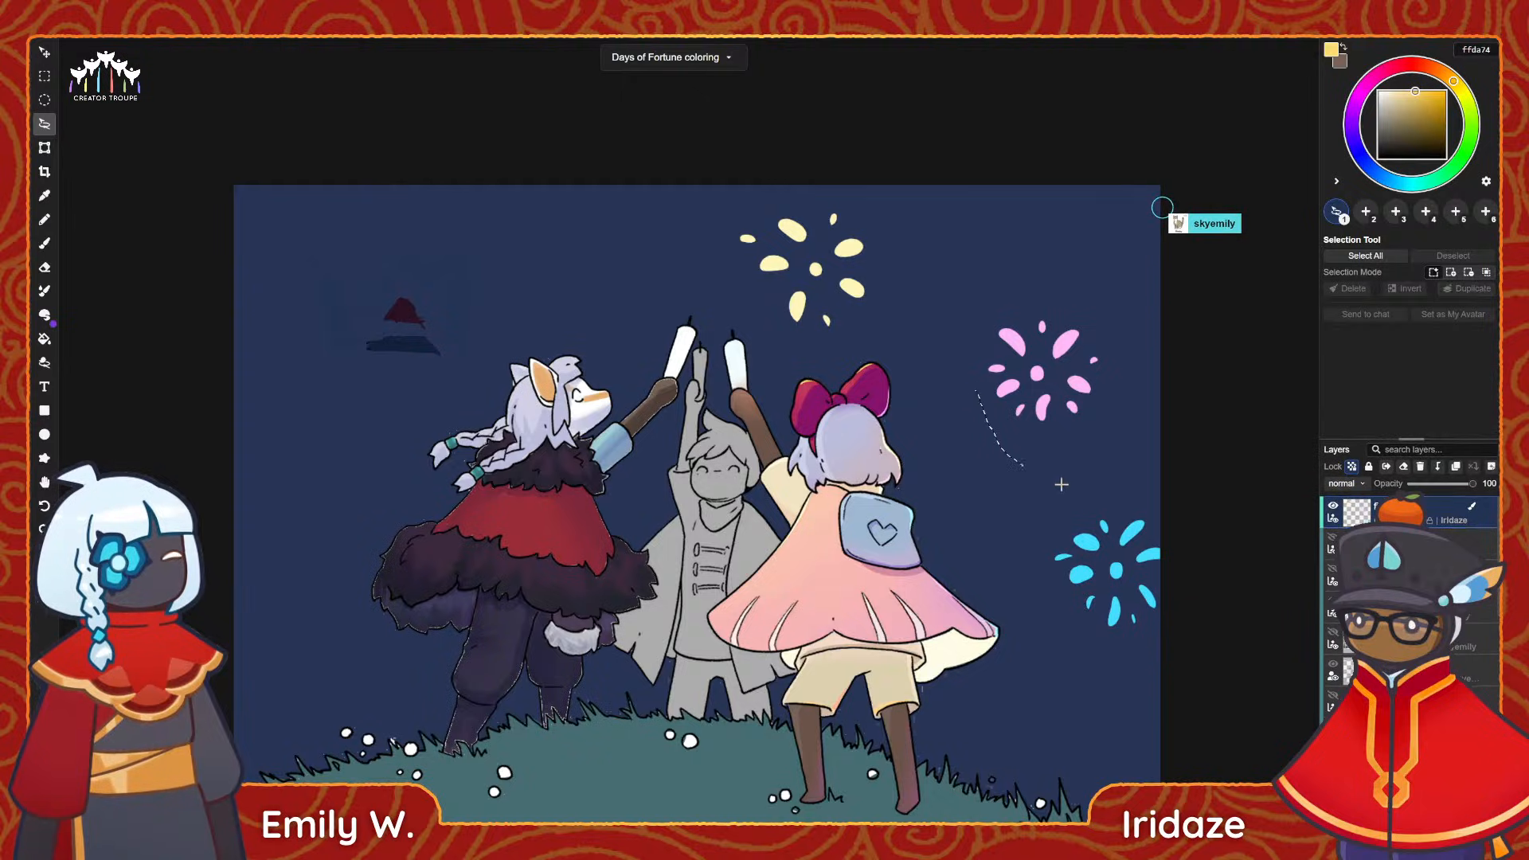
{"action": "left_click_drag", "start_coordinate": [1100, 309], "coordinate": [995, 342]}
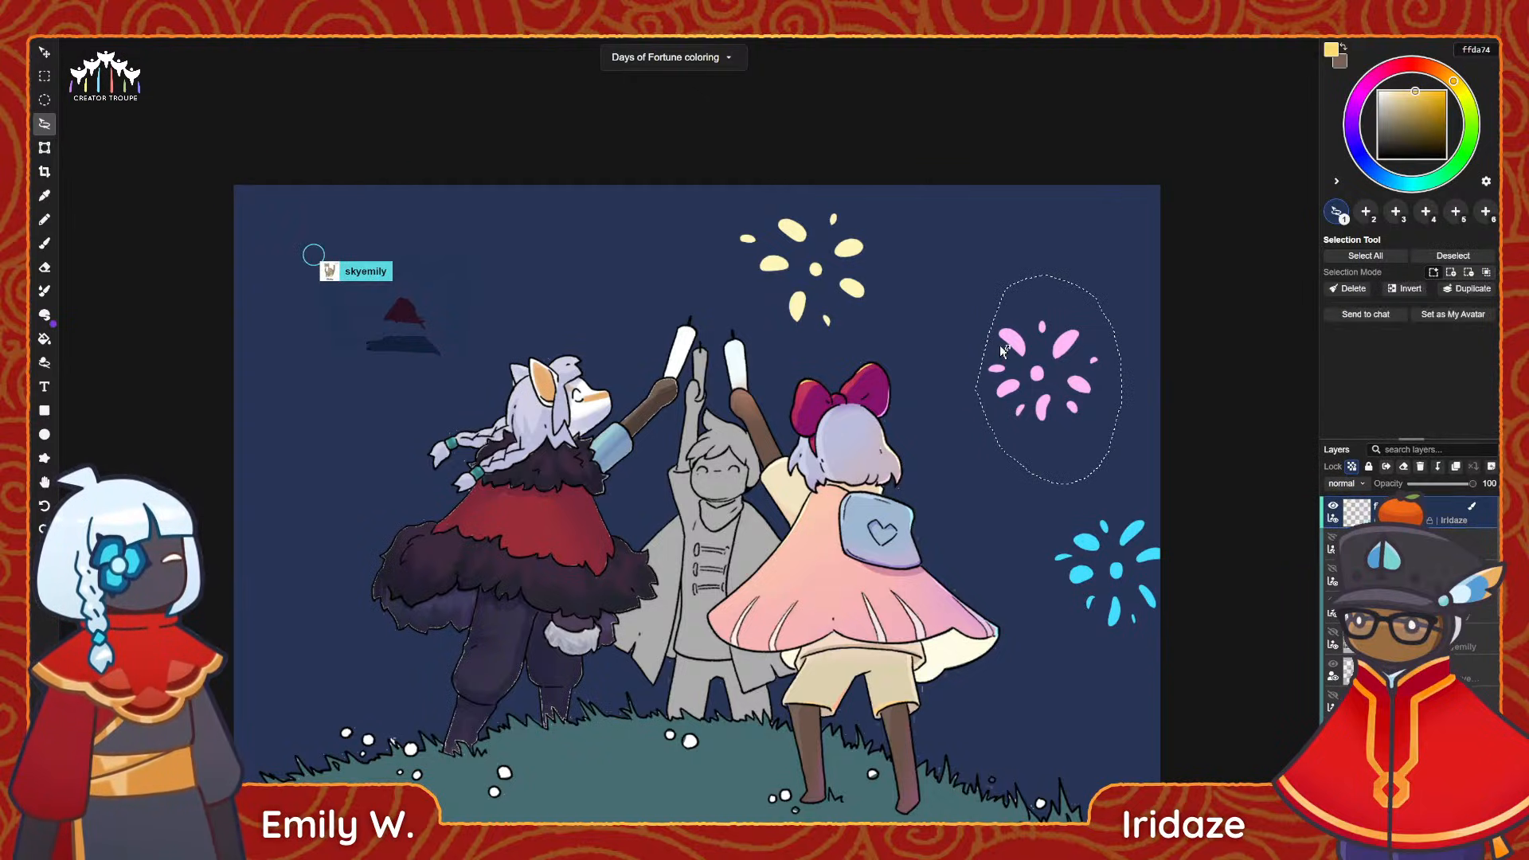
{"action": "key", "text": "ctrl+t"}
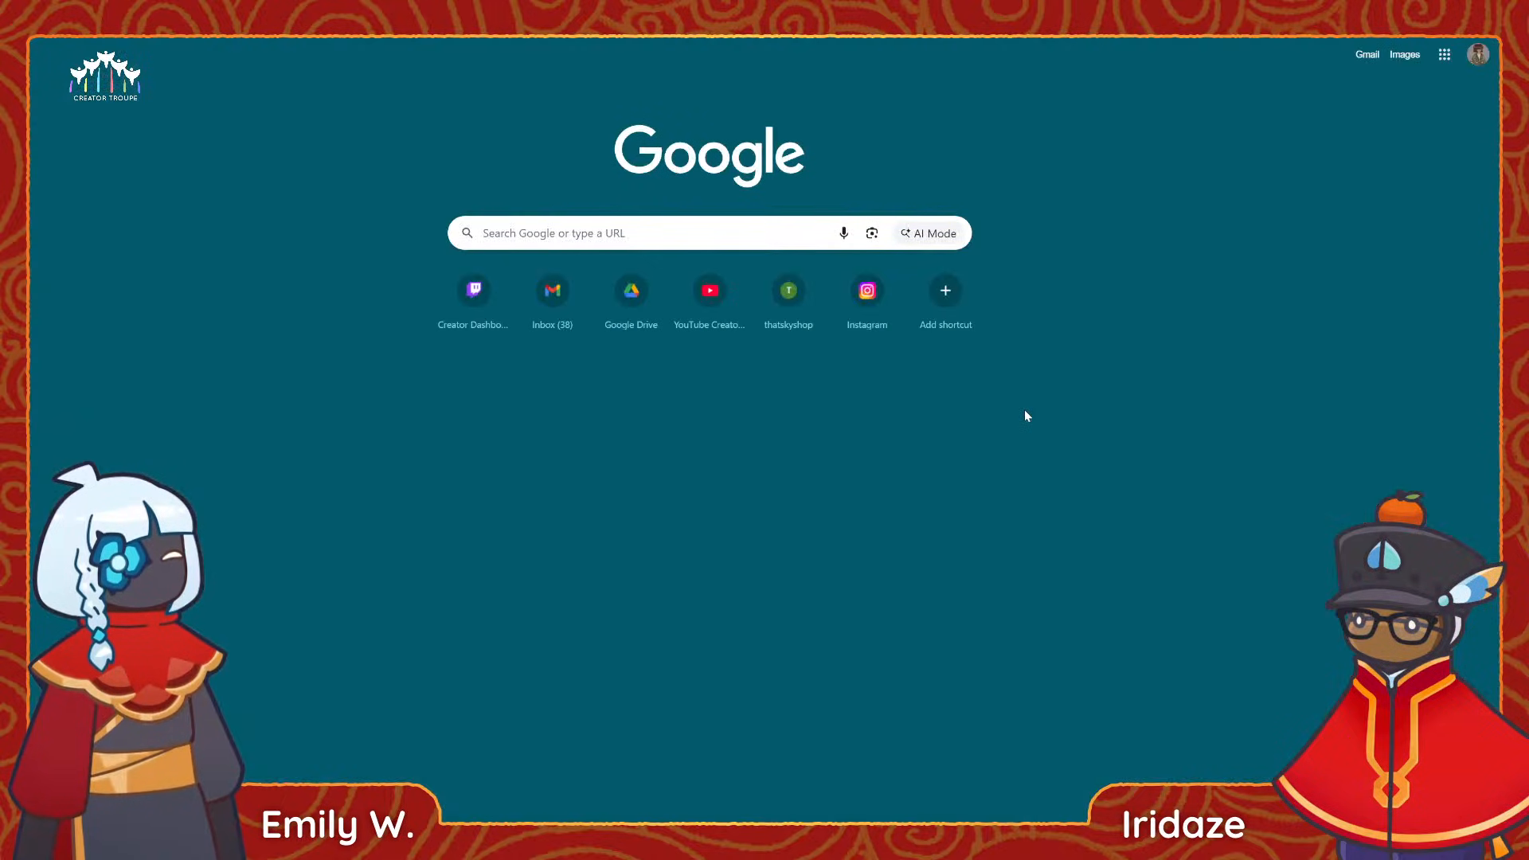
{"action": "left_click", "coordinate": [378, 16]}
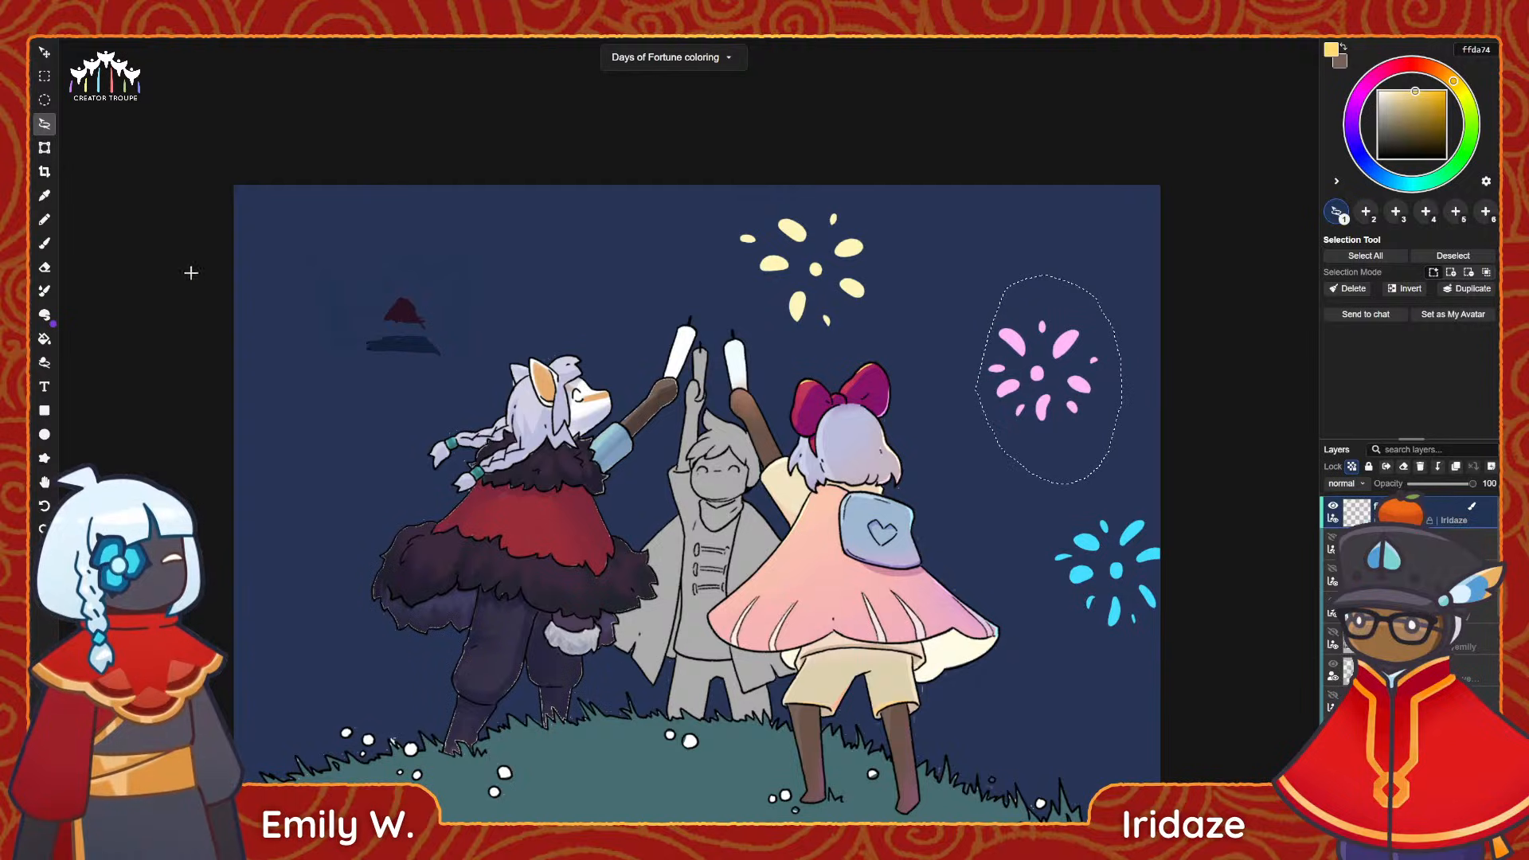
{"action": "left_click", "coordinate": [42, 51]}
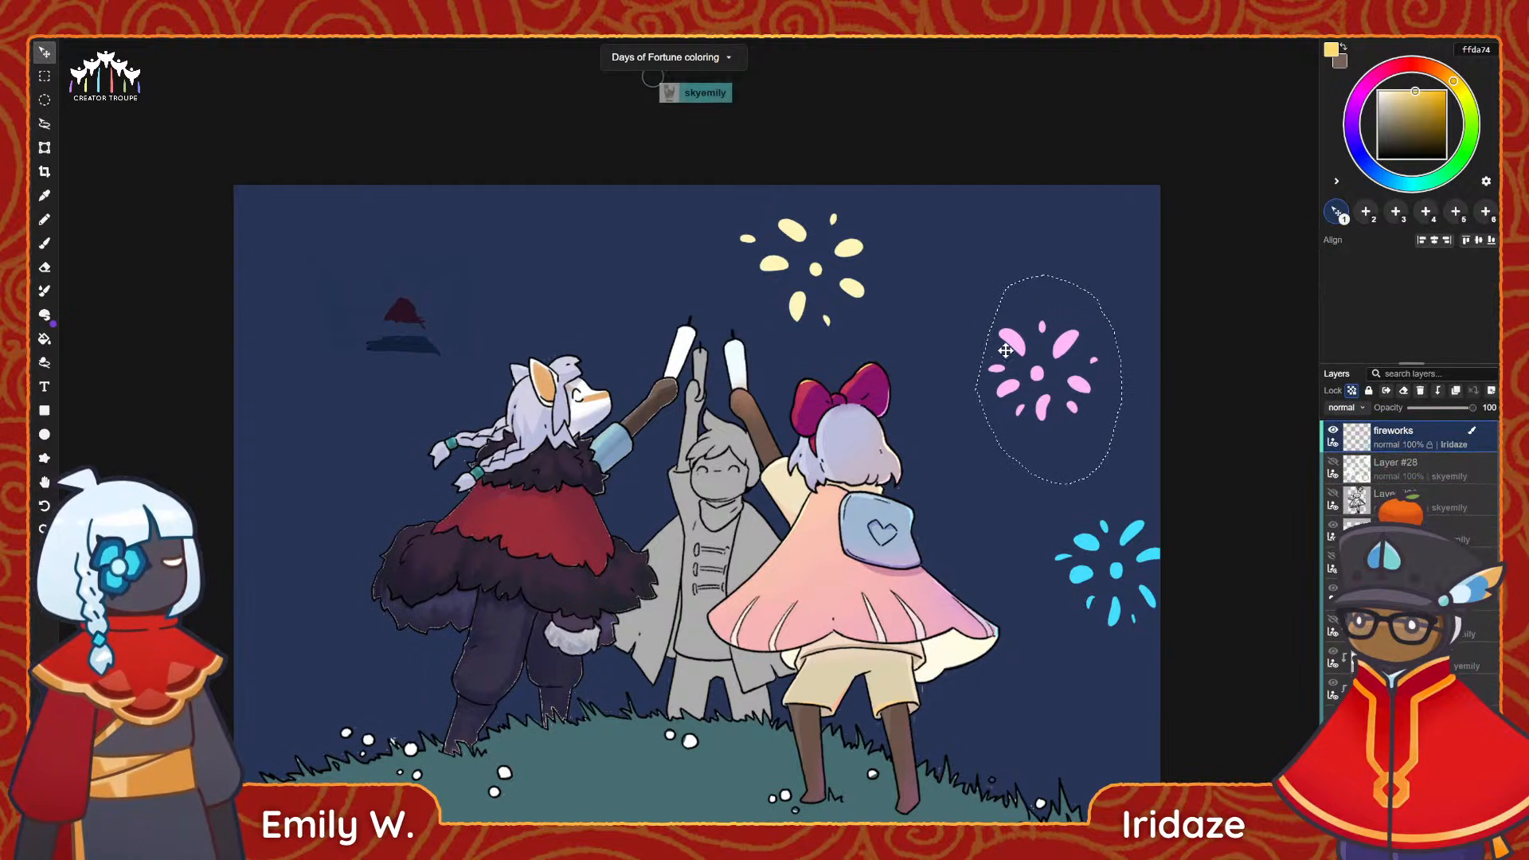
{"action": "left_click_drag", "start_coordinate": [1081, 386], "coordinate": [1109, 387]}
{"action": "key", "text": "Delete"}
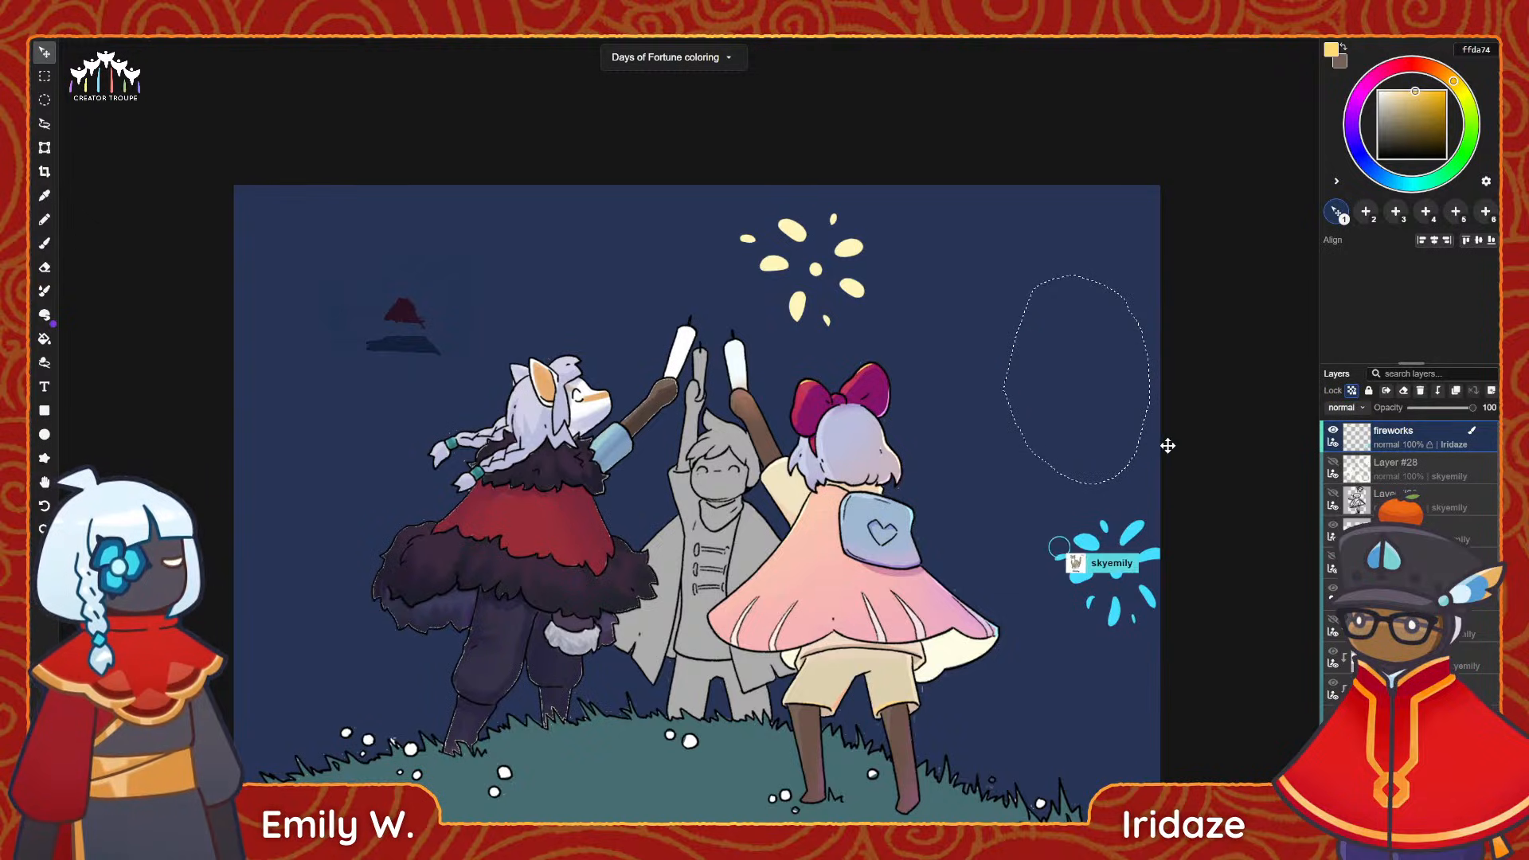
{"action": "key", "text": "ctrl+d"}
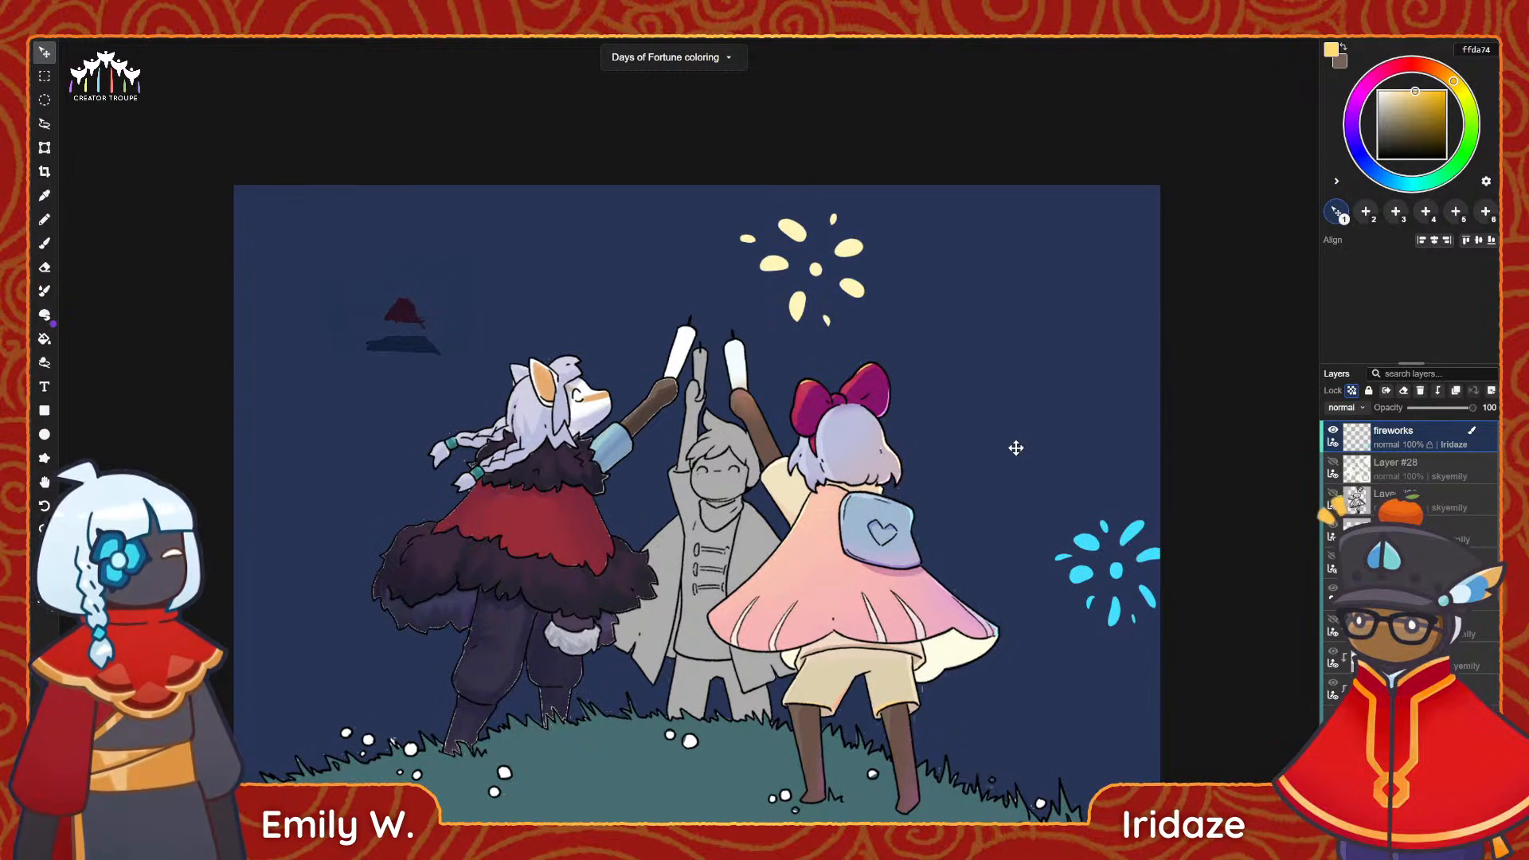
Set the brush colour to pink ffabf2 and paint a round centre dot in the sky above the cyan firework.
{"action": "left_click", "coordinate": [1365, 86]}
{"action": "left_click", "coordinate": [1400, 91]}
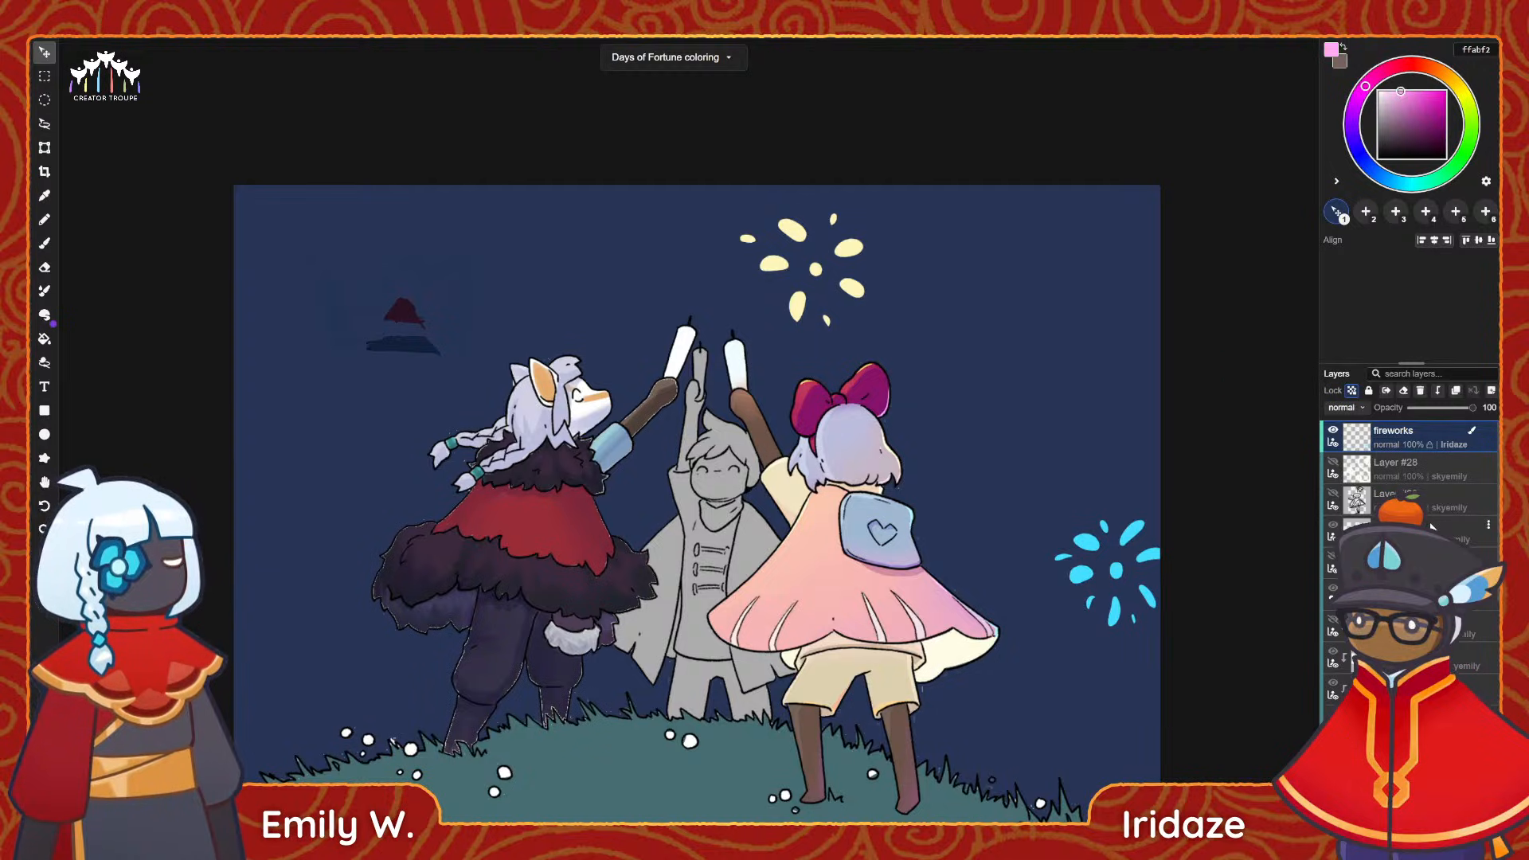
{"action": "key", "text": "b"}
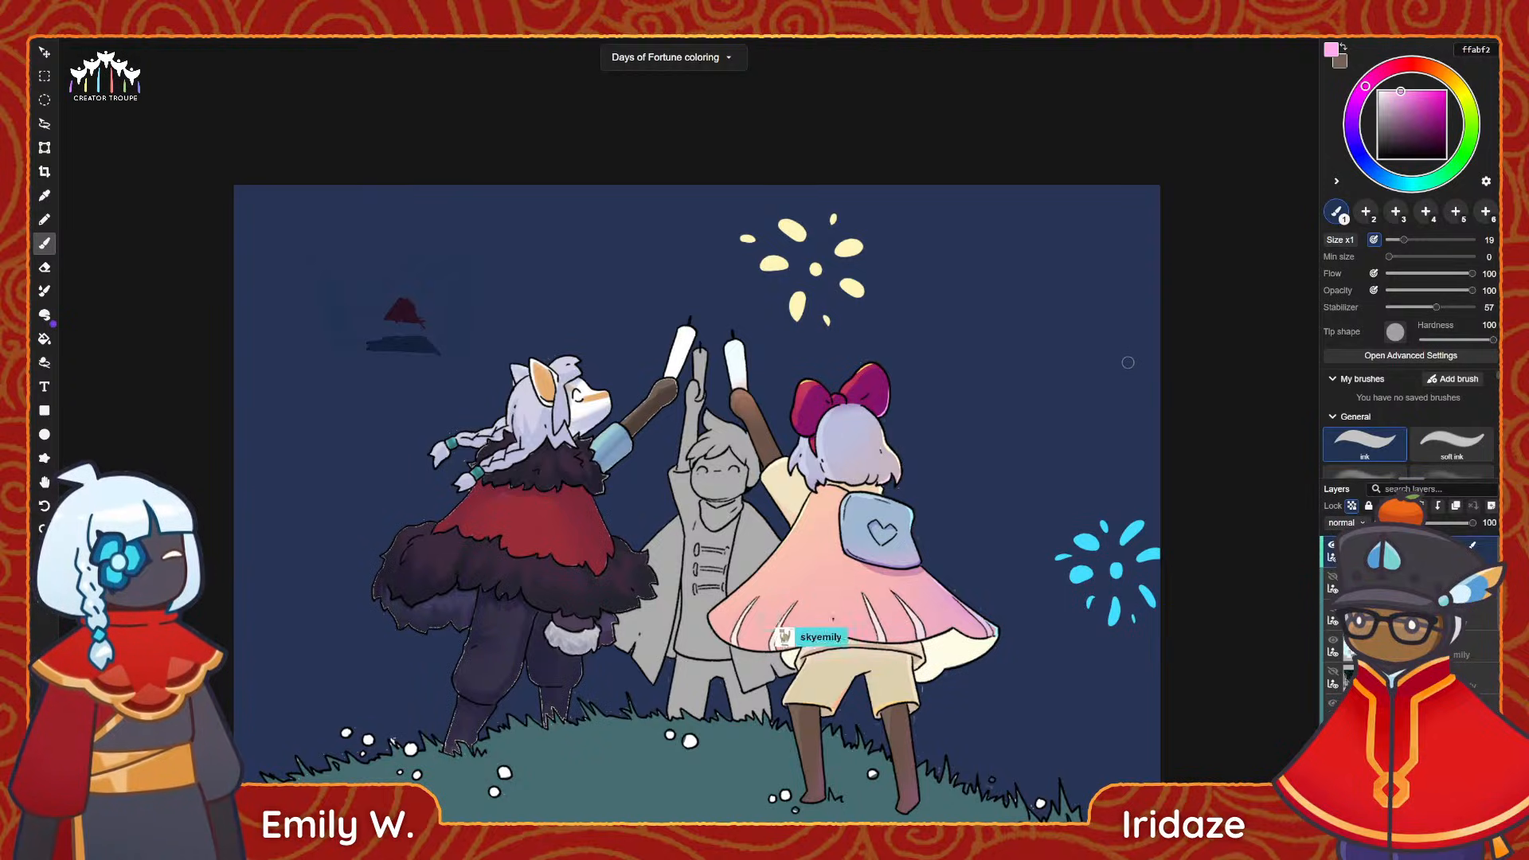
{"action": "left_click_drag", "start_coordinate": [1073, 356], "coordinate": [1081, 357]}
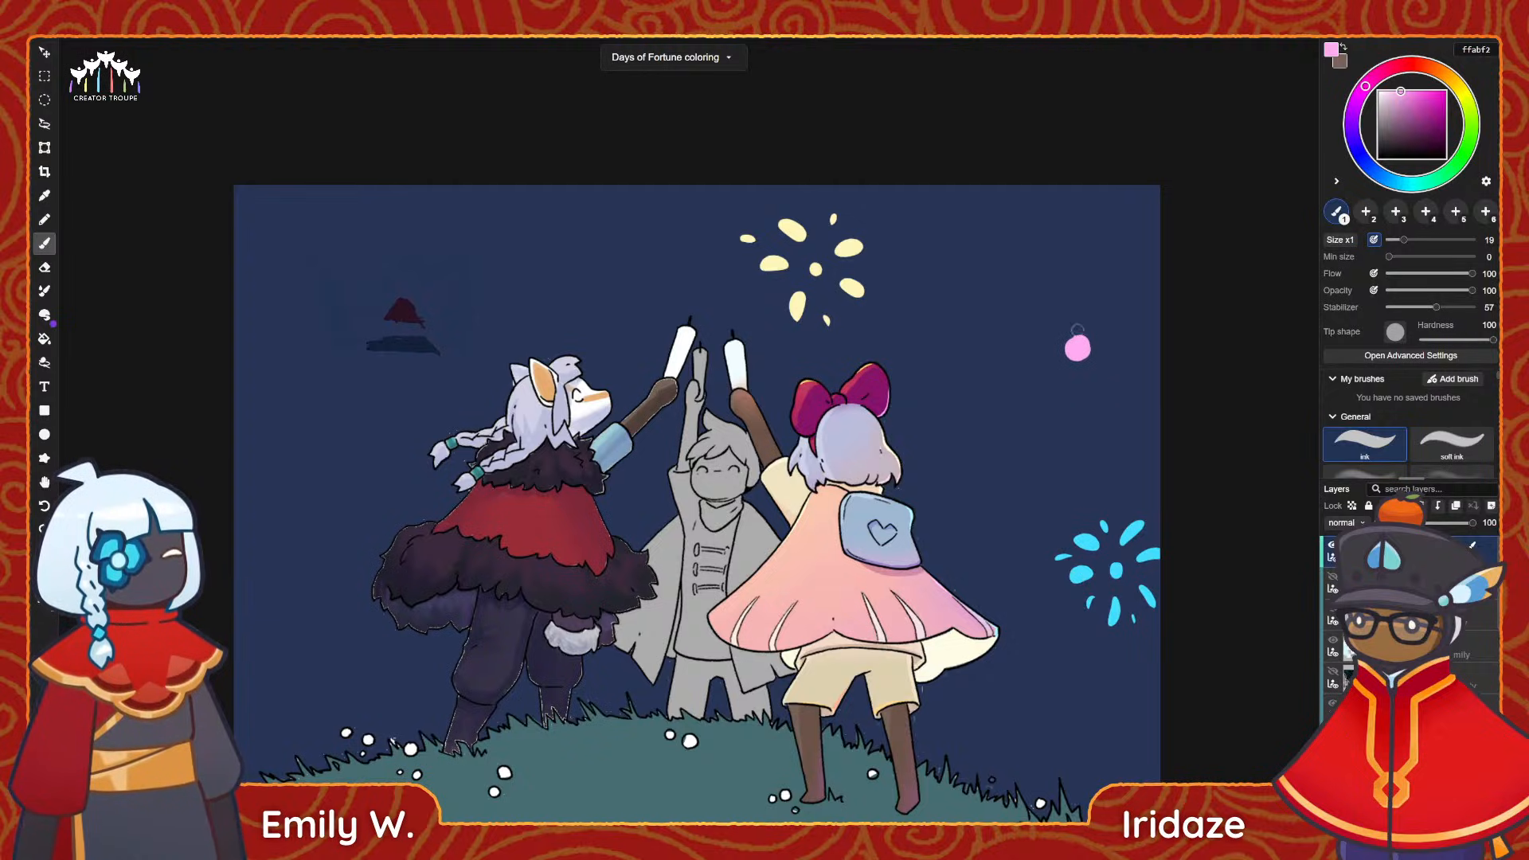
Enlarge the brush to size 37 and paint five long pink petals radiating around the centre dot.
{"action": "left_click_drag", "start_coordinate": [1012, 284], "coordinate": [1056, 311]}
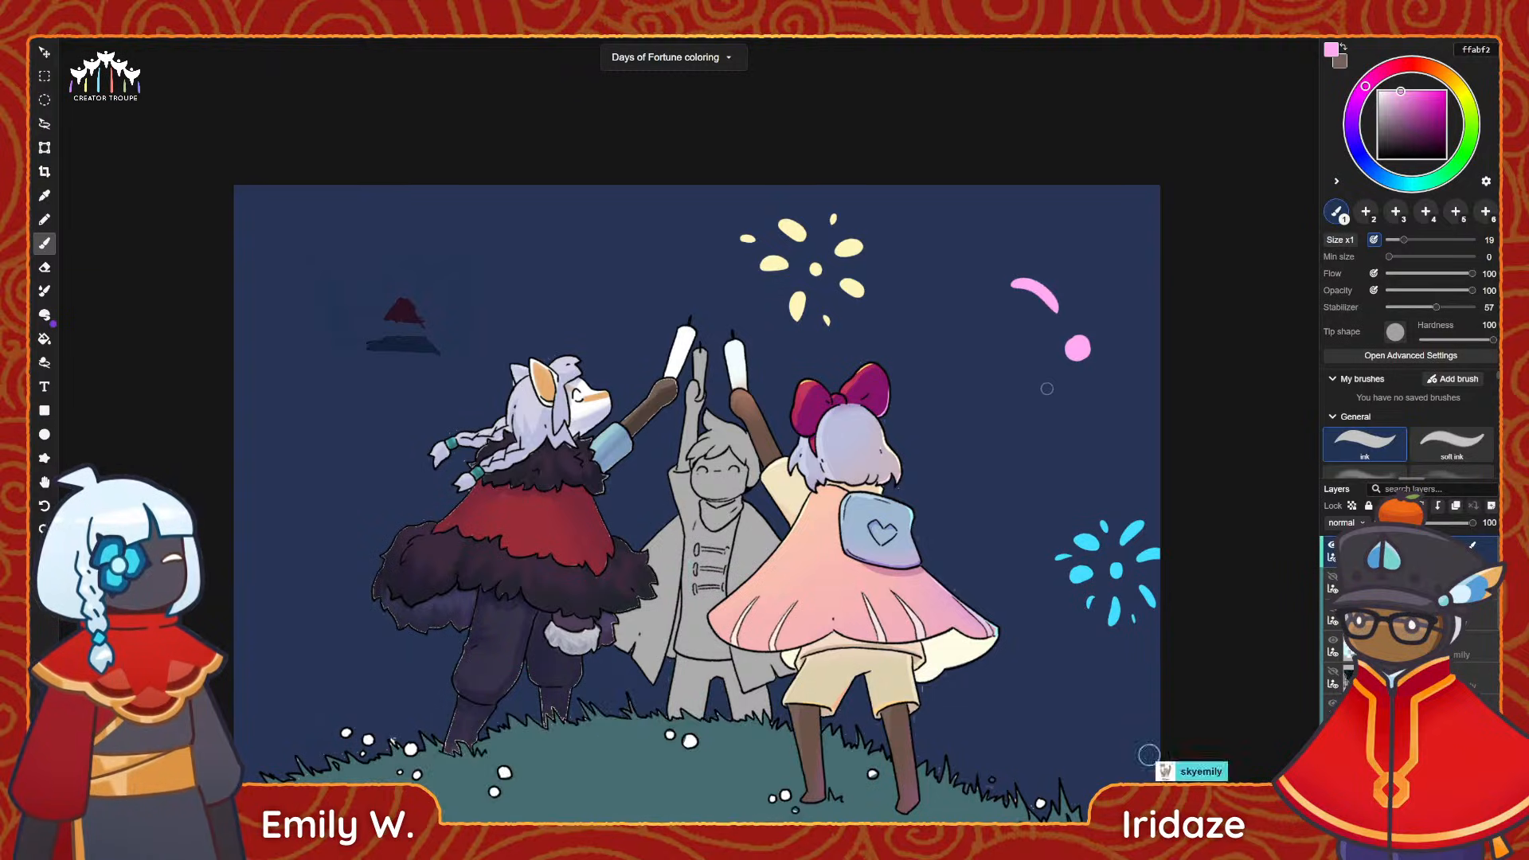
{"action": "left_click", "coordinate": [1418, 240]}
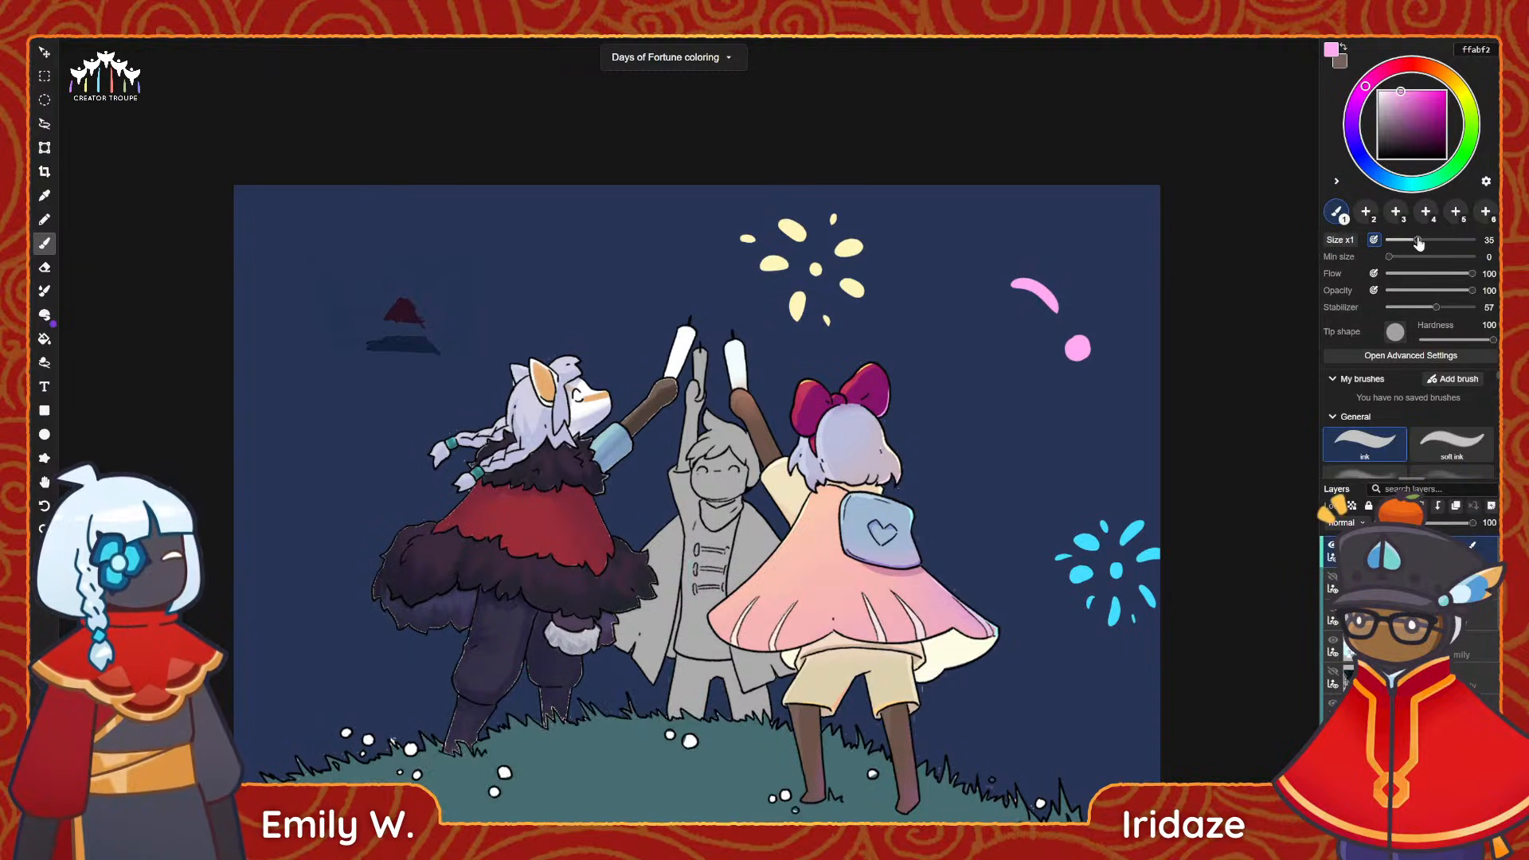
{"action": "left_click_drag", "start_coordinate": [1007, 285], "coordinate": [1045, 311]}
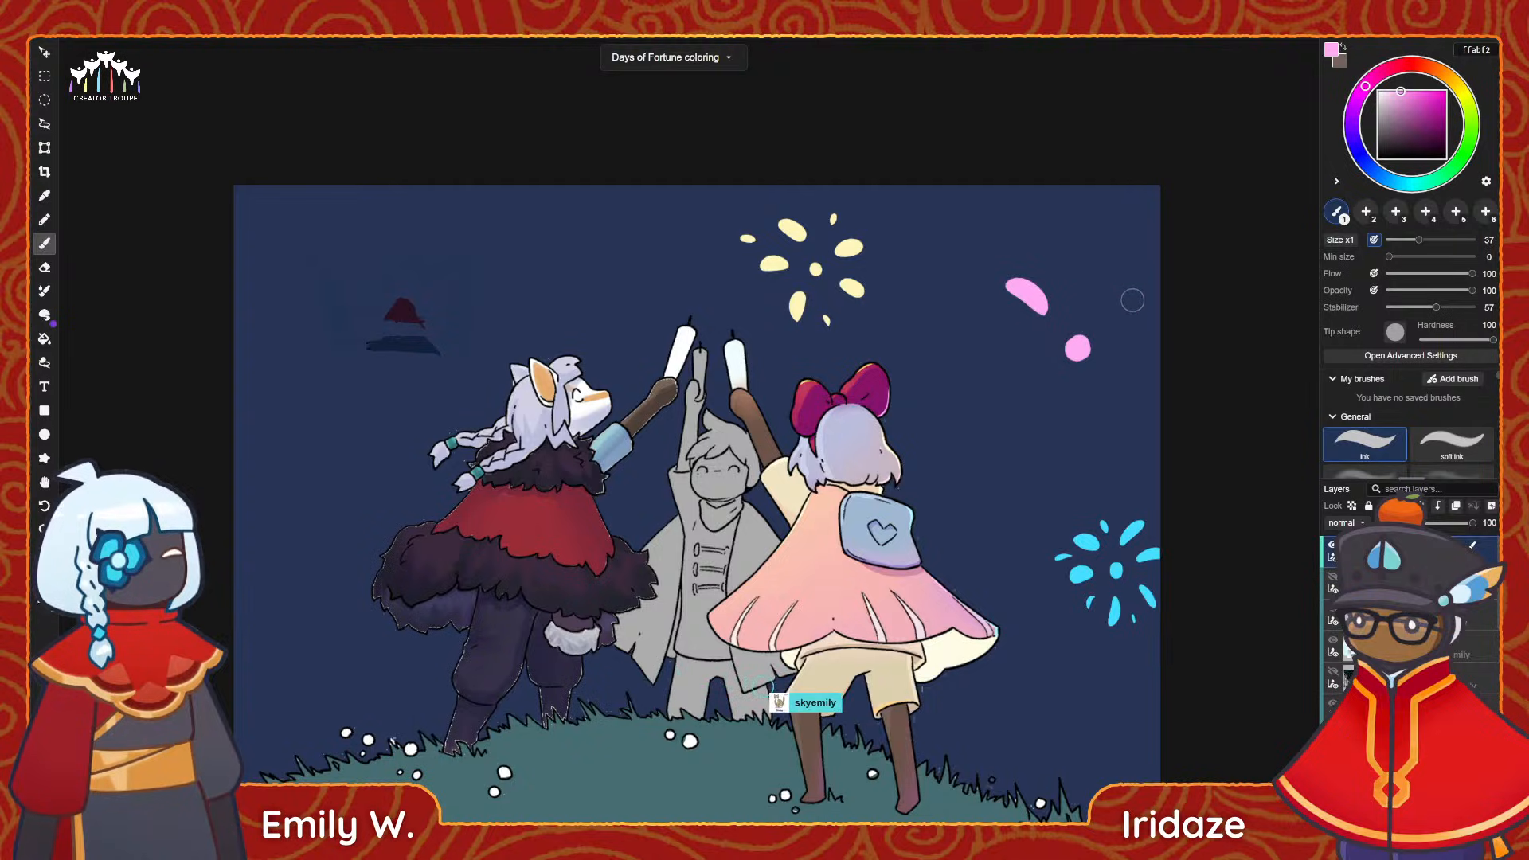
{"action": "mouse_move", "coordinate": [1002, 376]}
{"action": "left_mouse_down"}
{"action": "mouse_move", "coordinate": [1040, 379]}
{"action": "mouse_move", "coordinate": [1002, 389]}
{"action": "left_mouse_up"}
{"action": "key", "text": "ctrl+z"}
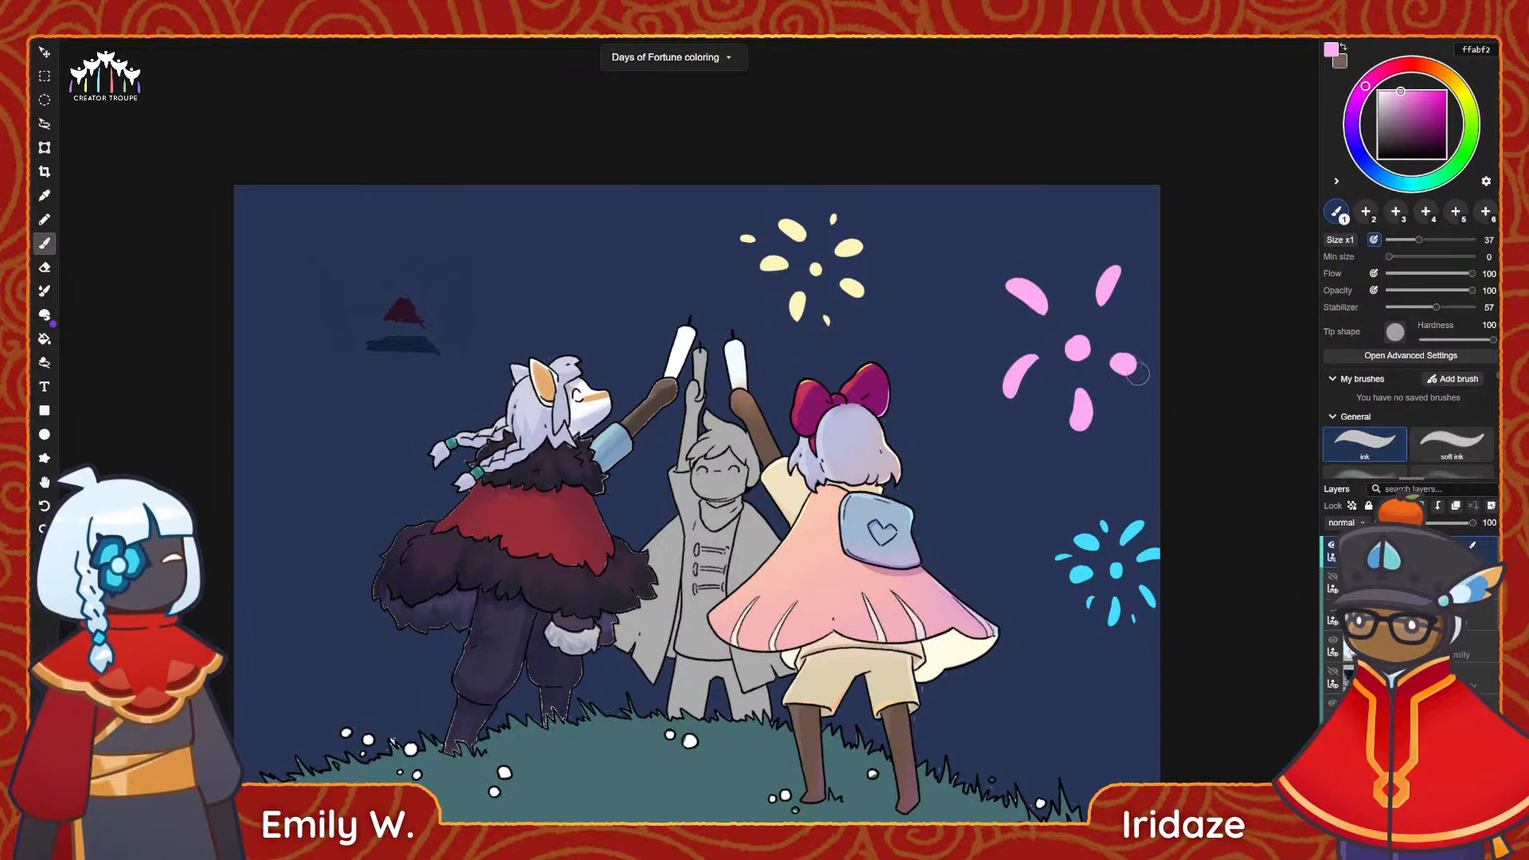
{"action": "key", "text": "ctrl+z"}
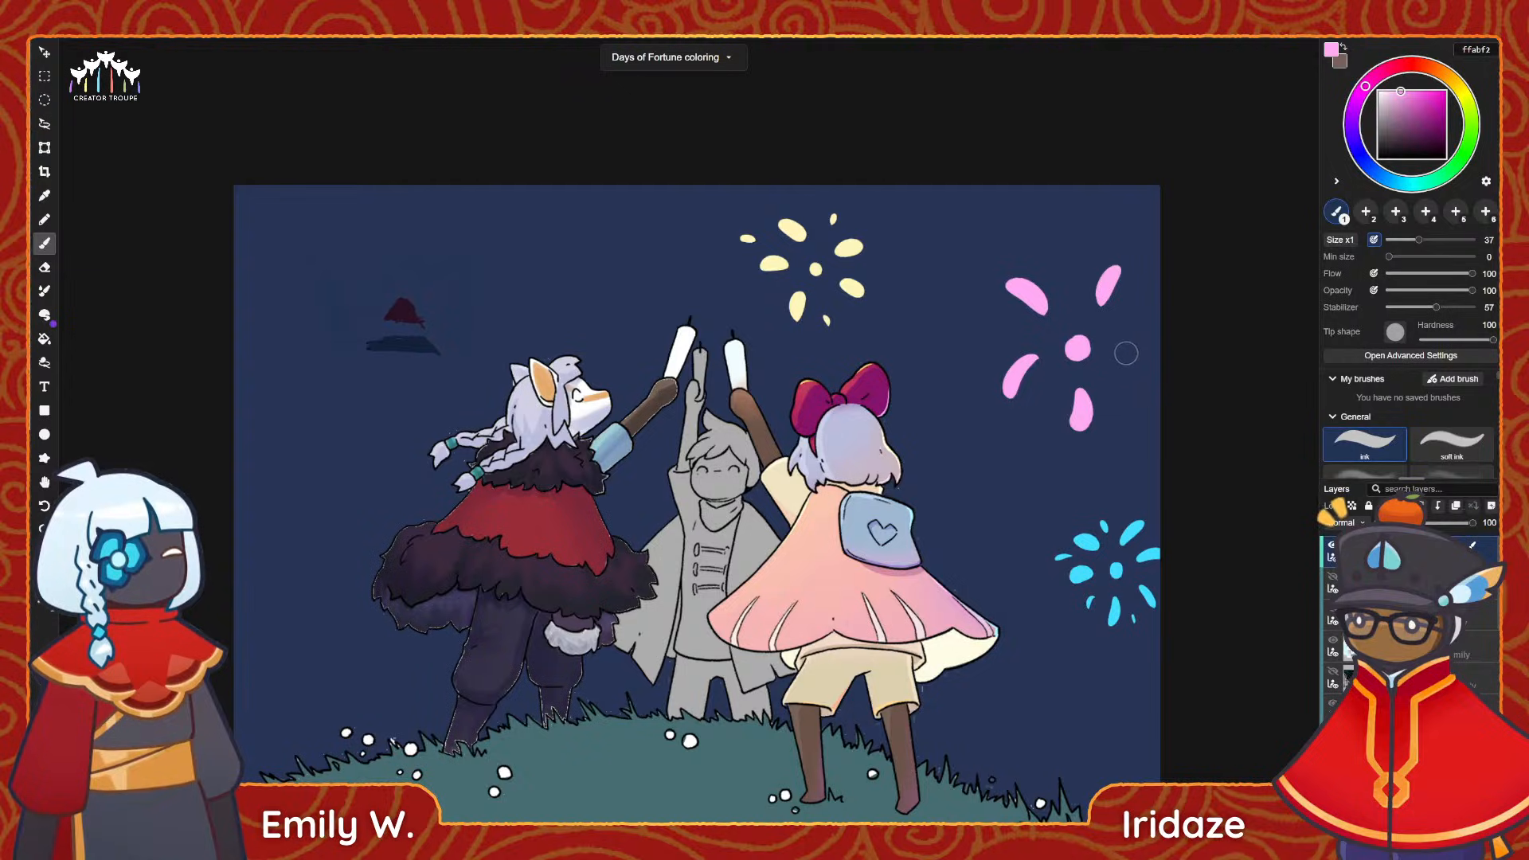
{"action": "left_click_drag", "start_coordinate": [1123, 353], "coordinate": [1152, 372]}
{"action": "left_click_drag", "start_coordinate": [1141, 316], "coordinate": [1150, 312]}
{"action": "key", "text": "ctrl+z"}
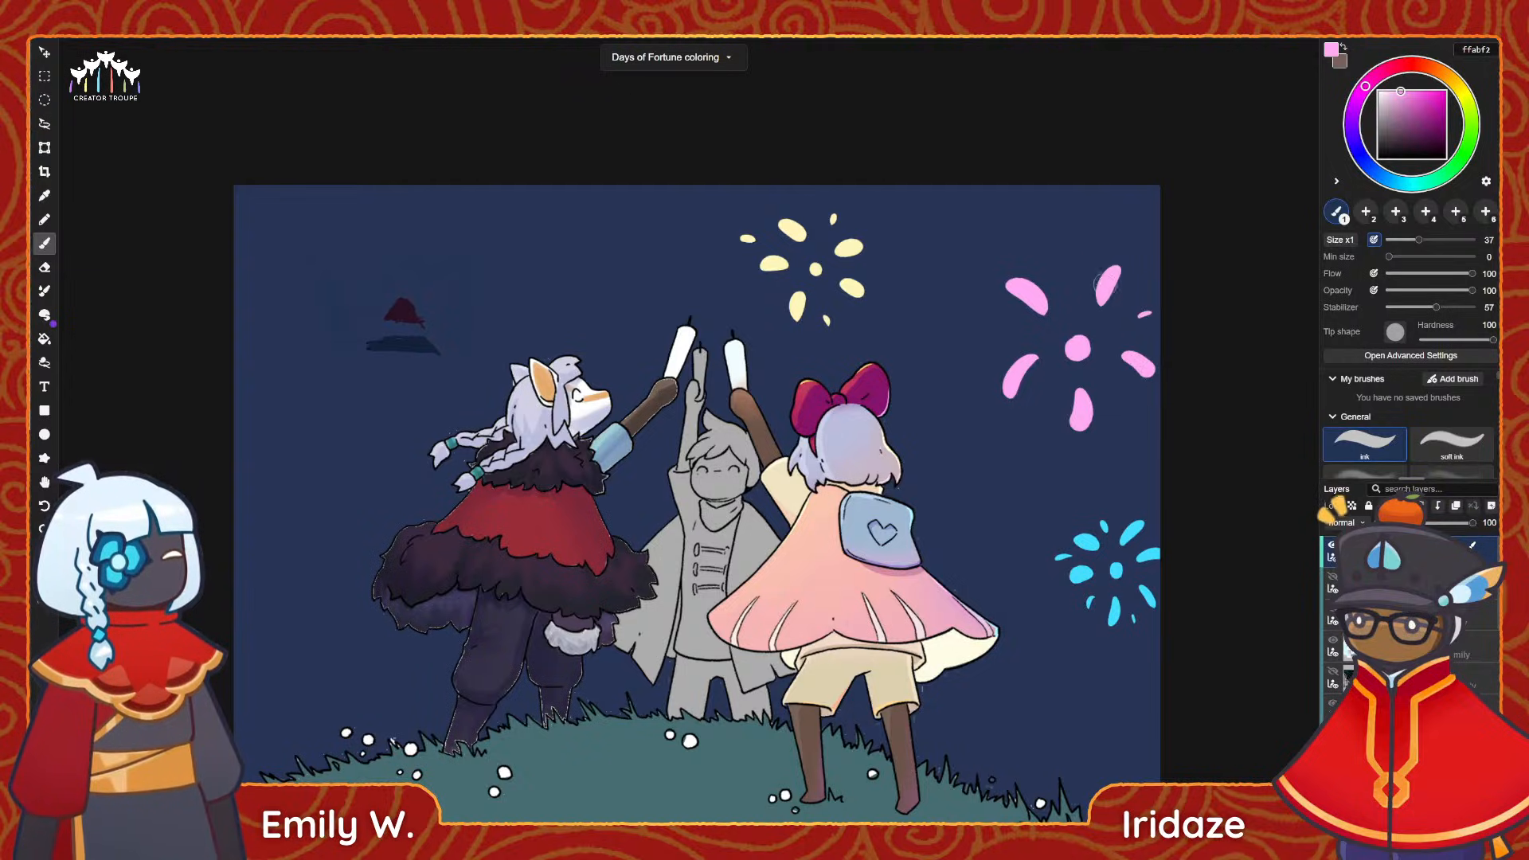
Add small pink dots around the outer edge of the pink firework, in the gaps between the petals.
{"action": "left_click_drag", "start_coordinate": [1071, 265], "coordinate": [1072, 277]}
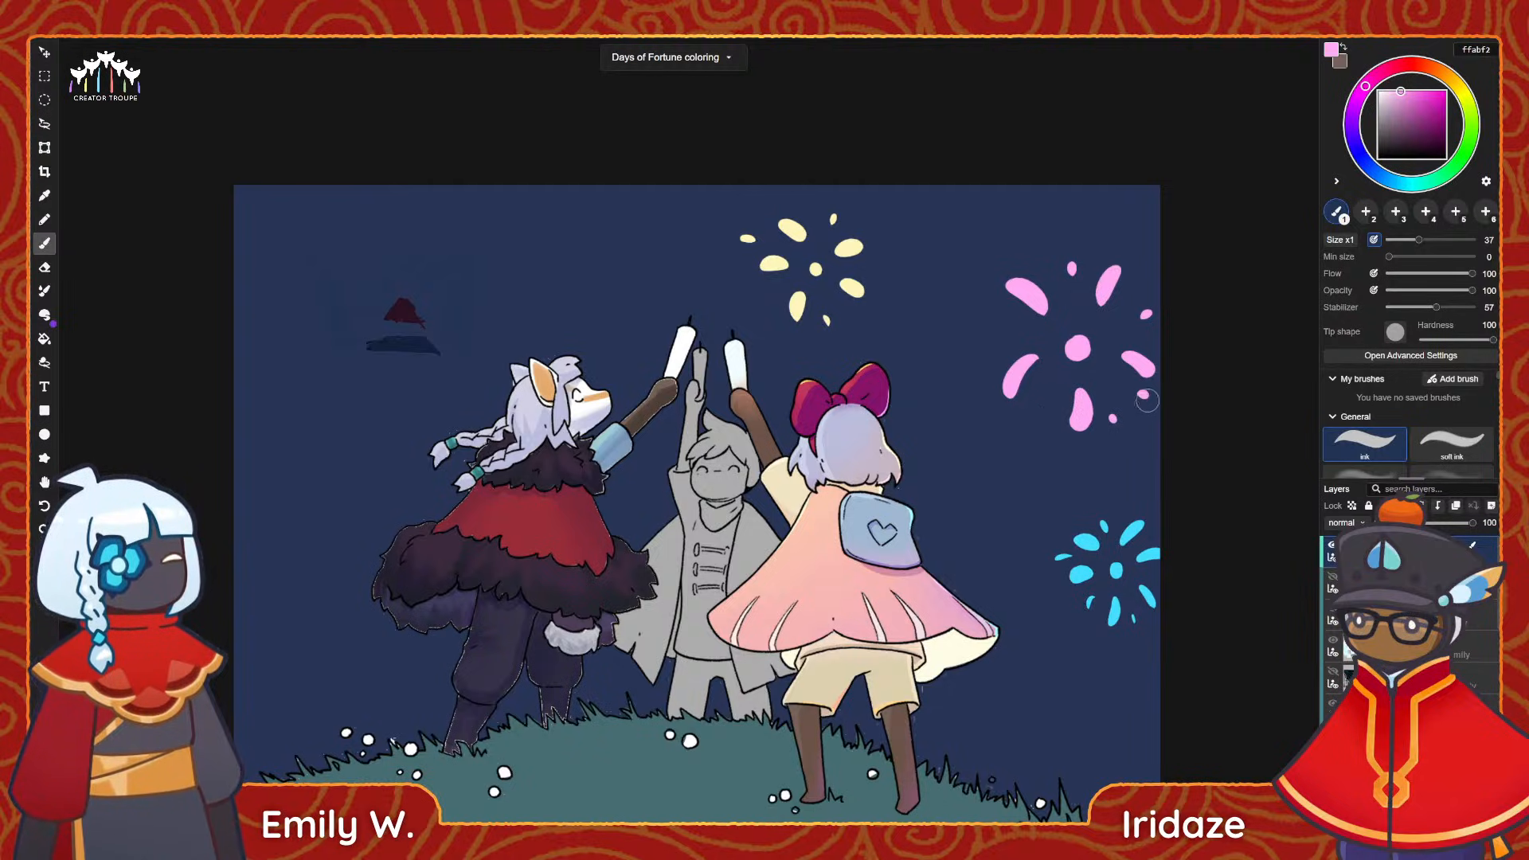
{"action": "left_click_drag", "start_coordinate": [1045, 403], "coordinate": [1043, 408]}
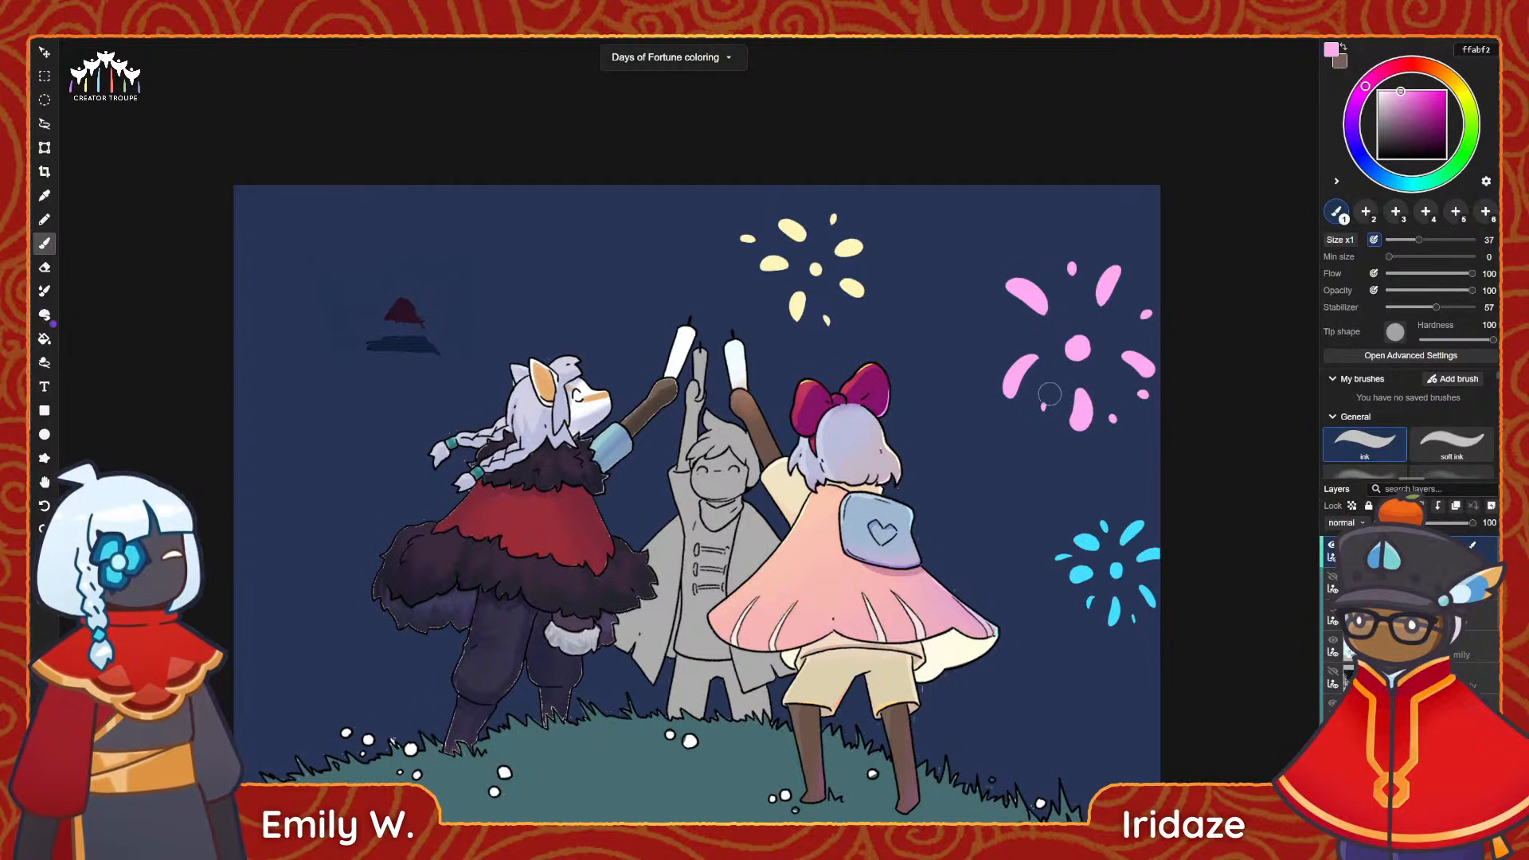
{"action": "left_click", "coordinate": [1002, 317]}
{"action": "left_click", "coordinate": [1000, 344]}
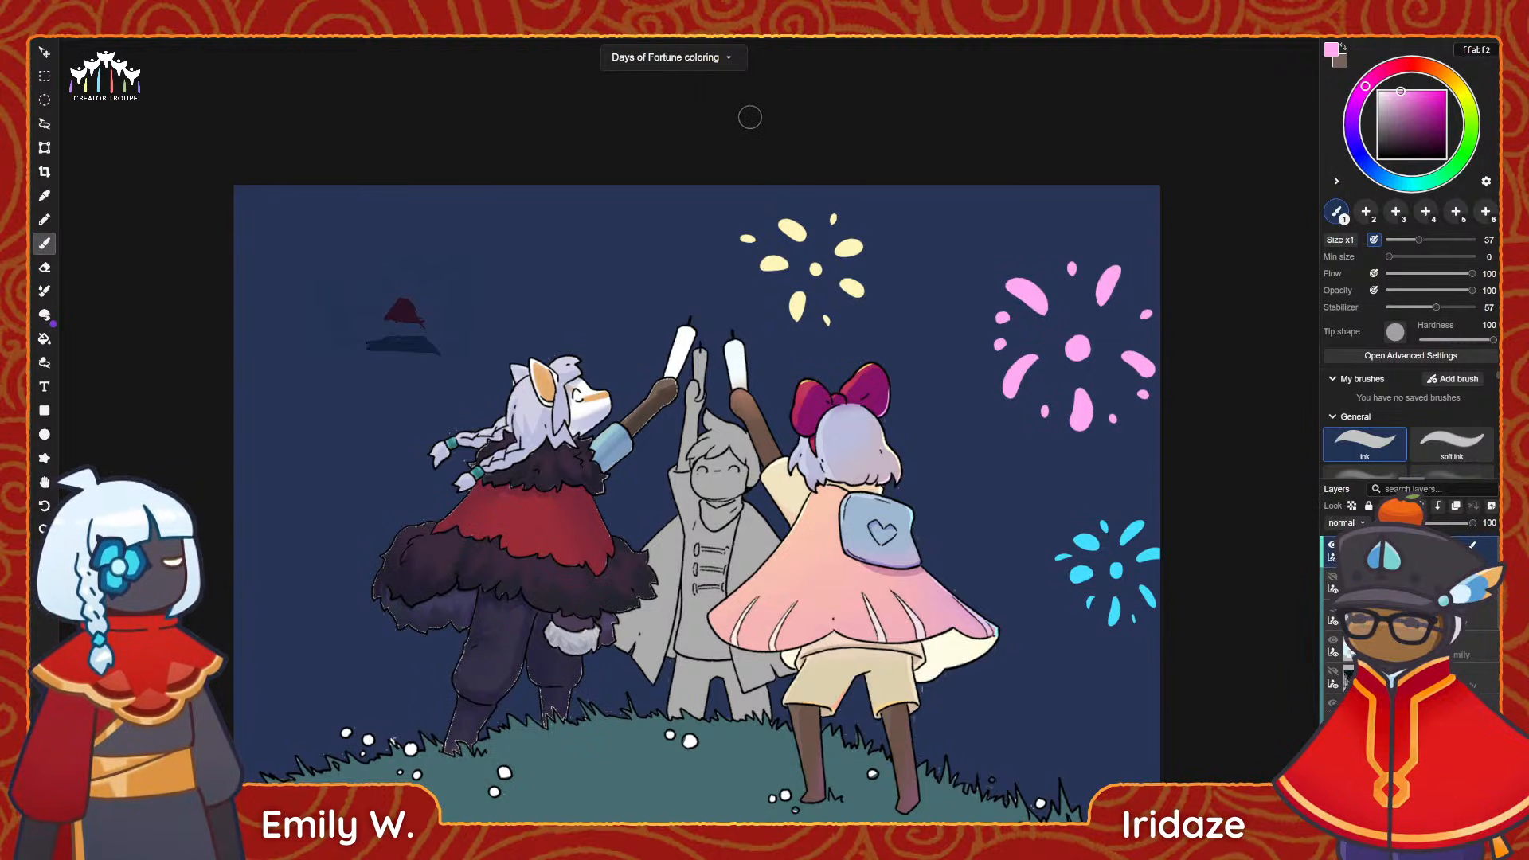
Erase the five long pink petals, keeping the centre dot and the small outer dots.
{"action": "key", "text": "e"}
{"action": "left_click_drag", "start_coordinate": [1008, 398], "coordinate": [1001, 397]}
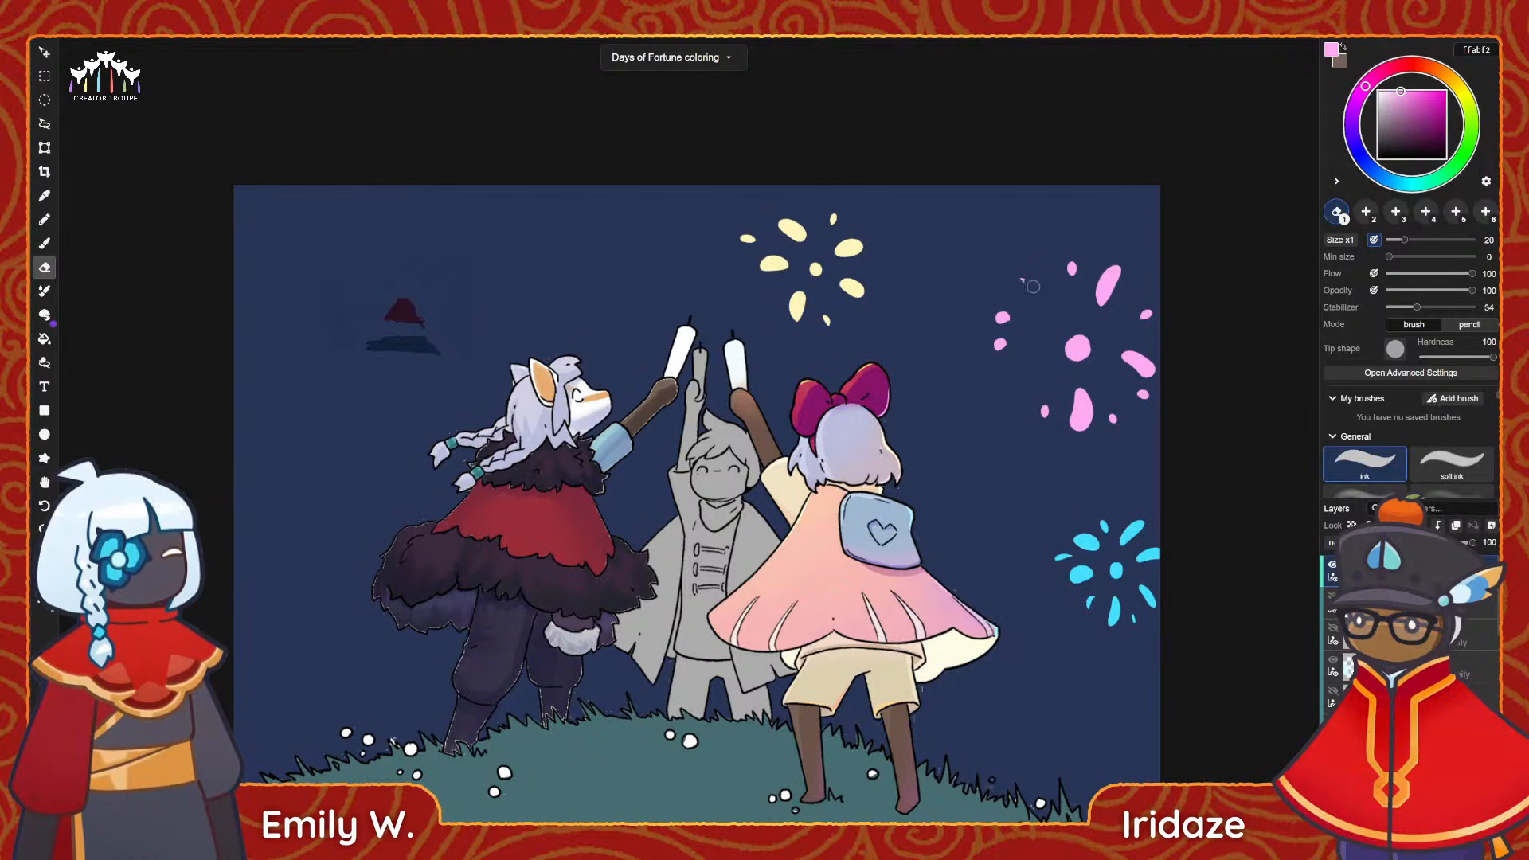
{"action": "mouse_move", "coordinate": [1099, 303]}
{"action": "left_mouse_down"}
{"action": "mouse_move", "coordinate": [1118, 268]}
{"action": "mouse_move", "coordinate": [1111, 311]}
{"action": "left_mouse_up"}
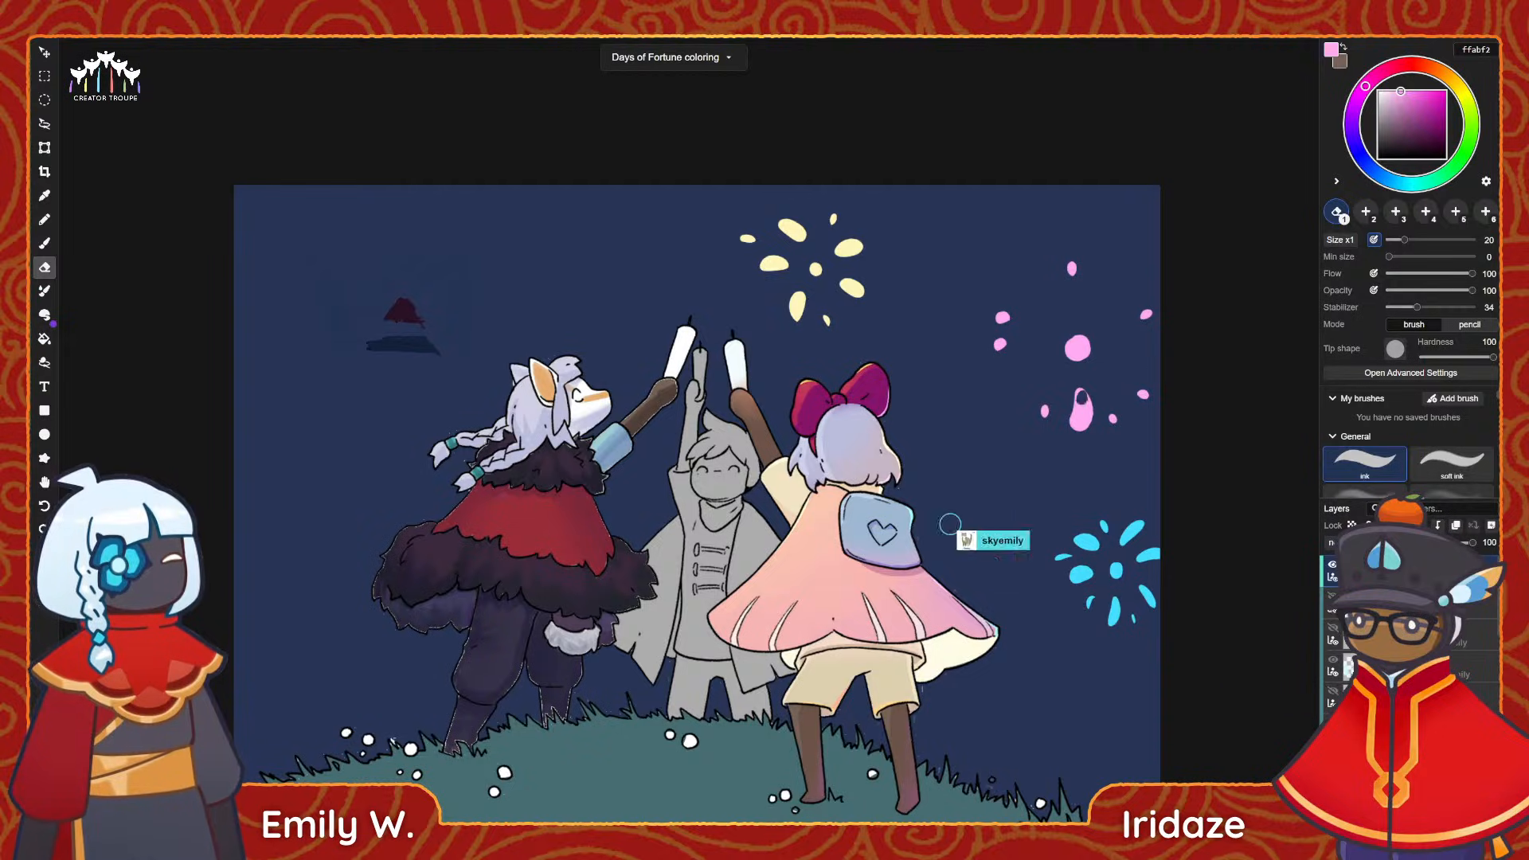
{"action": "left_click_drag", "start_coordinate": [1077, 394], "coordinate": [1082, 419]}
Paint thin curved pink trails arching outward from the firework's centre on all sides, undoing and redrawing unsatisfactory strokes.
{"action": "key", "text": "b"}
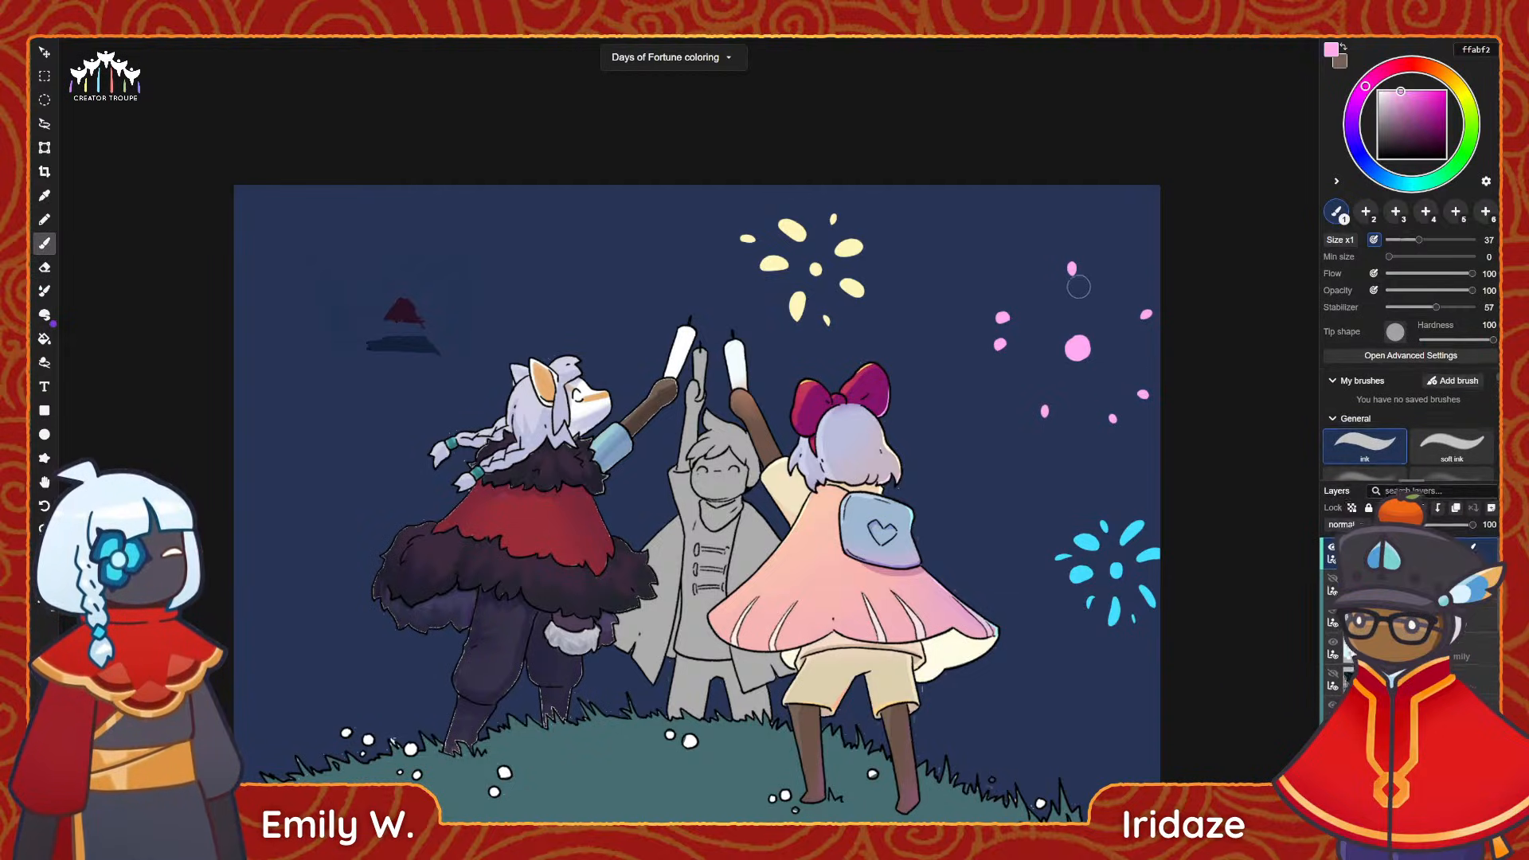
{"action": "mouse_move", "coordinate": [1070, 286]}
{"action": "left_mouse_down"}
{"action": "mouse_move", "coordinate": [1075, 325]}
{"action": "mouse_move", "coordinate": [1052, 341]}
{"action": "left_mouse_up"}
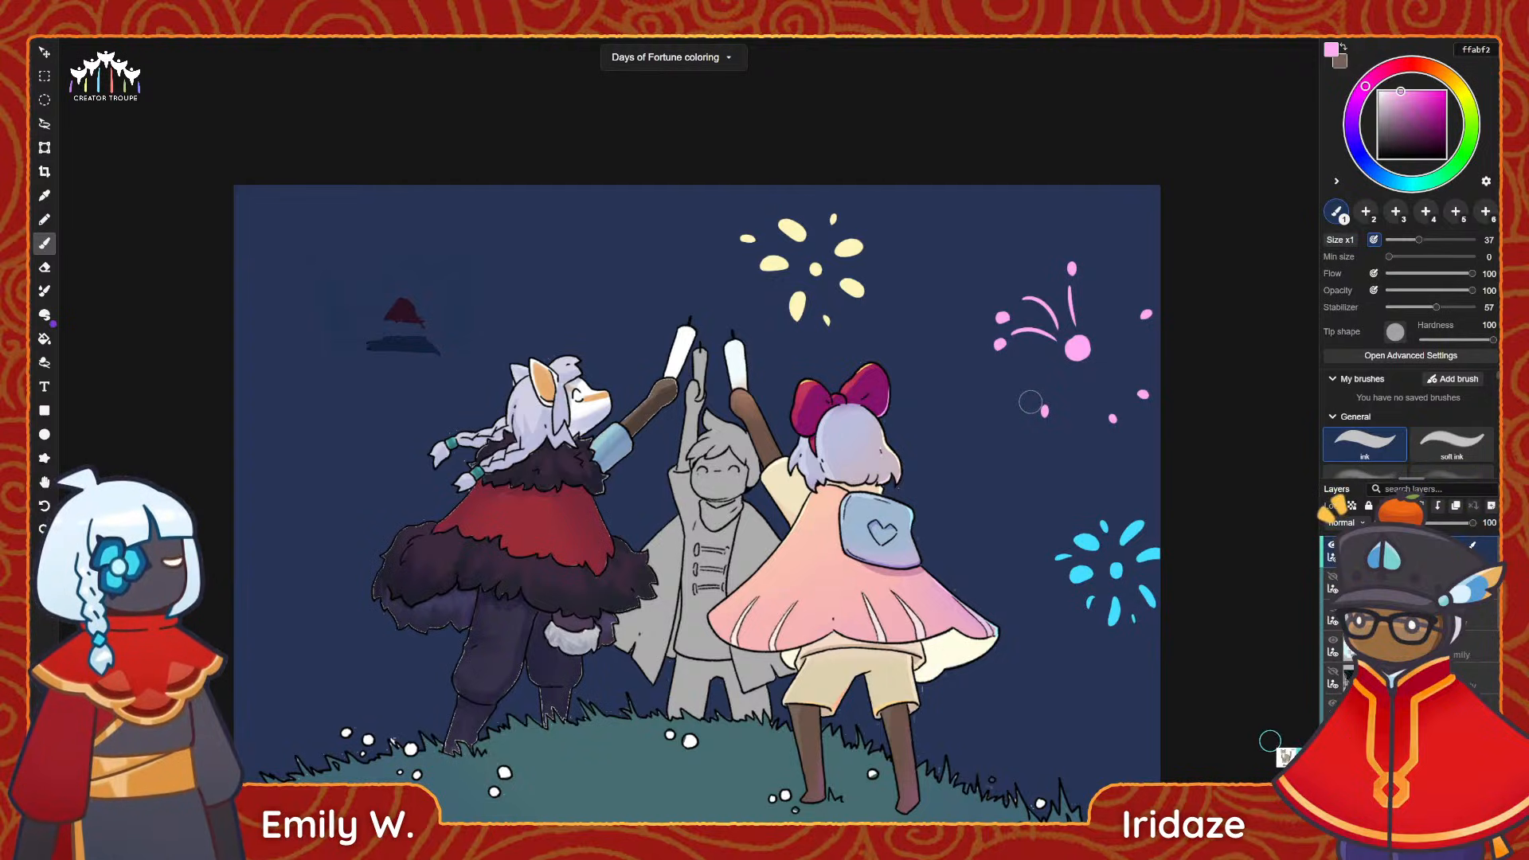
{"action": "key", "text": "ctrl+z"}
{"action": "key", "text": "ctrl+z"}
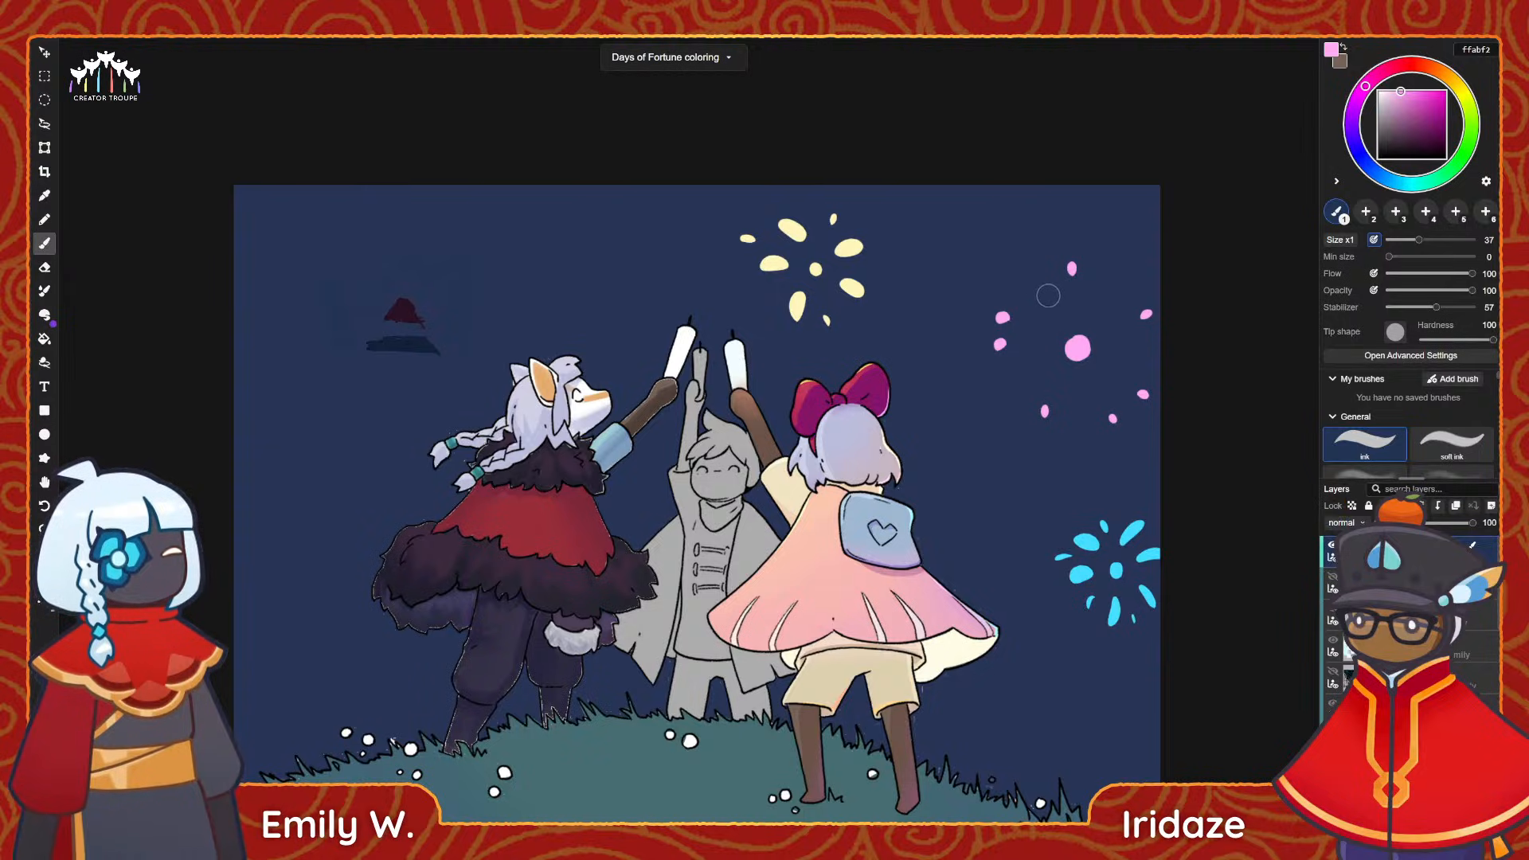
{"action": "mouse_move", "coordinate": [1014, 346]}
{"action": "left_mouse_down"}
{"action": "mouse_move", "coordinate": [1143, 329]}
{"action": "mouse_move", "coordinate": [1142, 365]}
{"action": "left_mouse_up"}
{"action": "key", "text": "ctrl+z"}
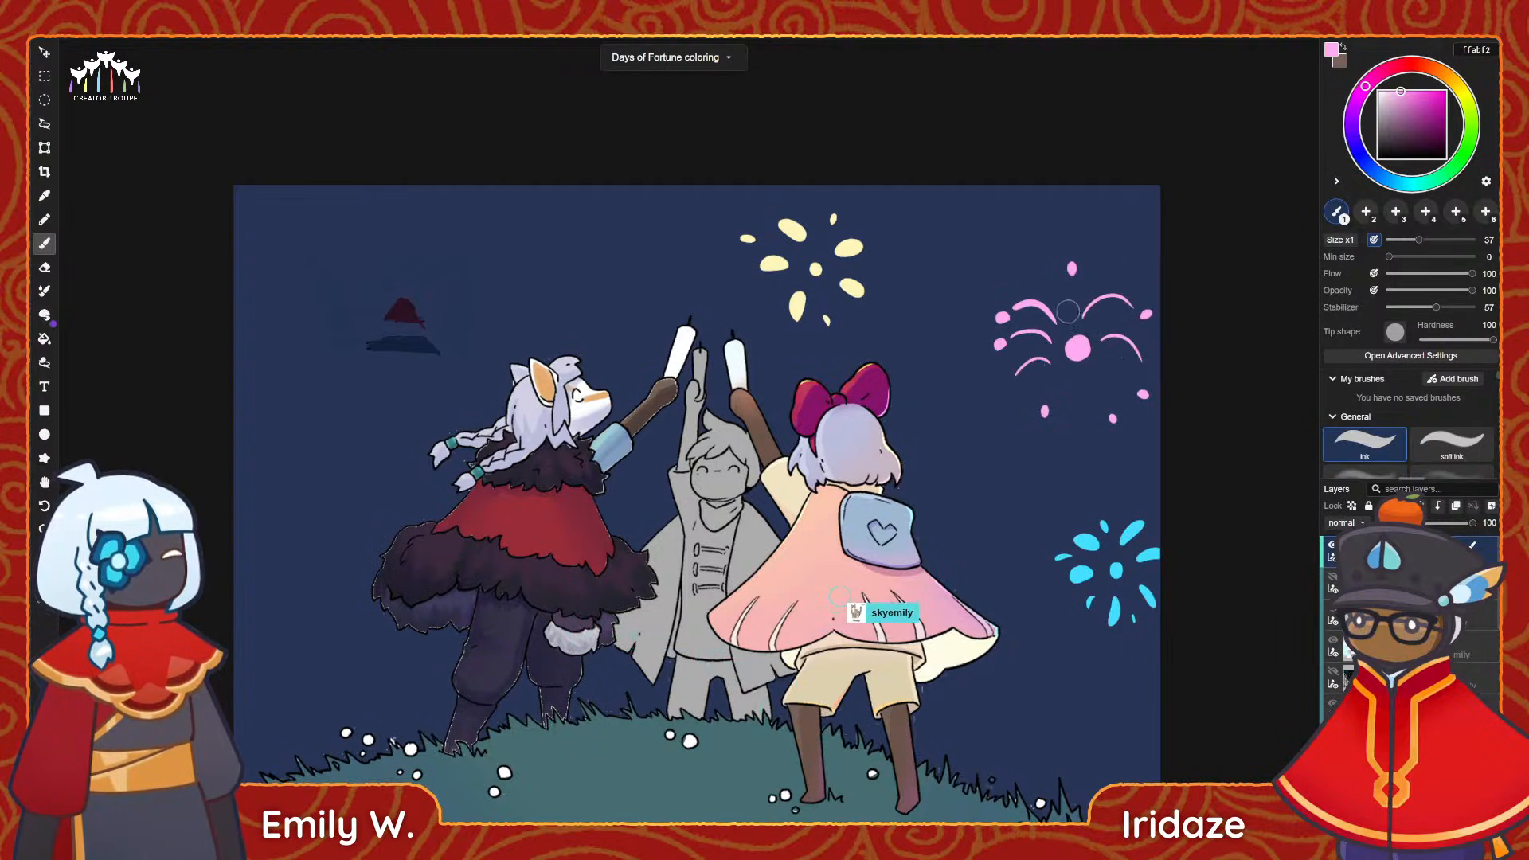
{"action": "left_click_drag", "start_coordinate": [1060, 295], "coordinate": [1075, 325]}
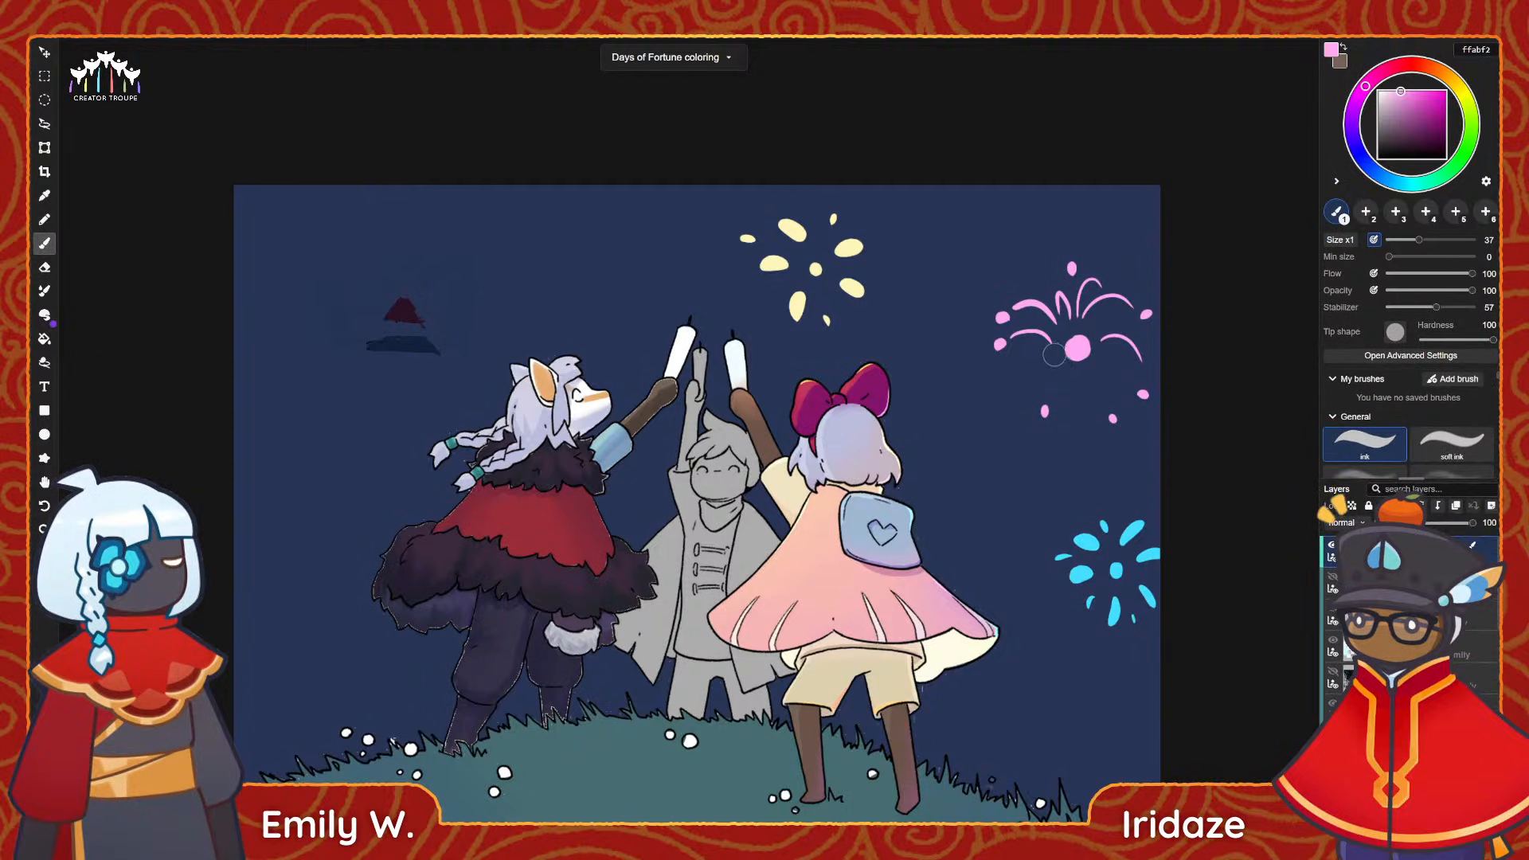
{"action": "mouse_move", "coordinate": [1064, 362]}
{"action": "left_mouse_down"}
{"action": "mouse_move", "coordinate": [1058, 398]}
{"action": "mouse_move", "coordinate": [1119, 406]}
{"action": "left_mouse_up"}
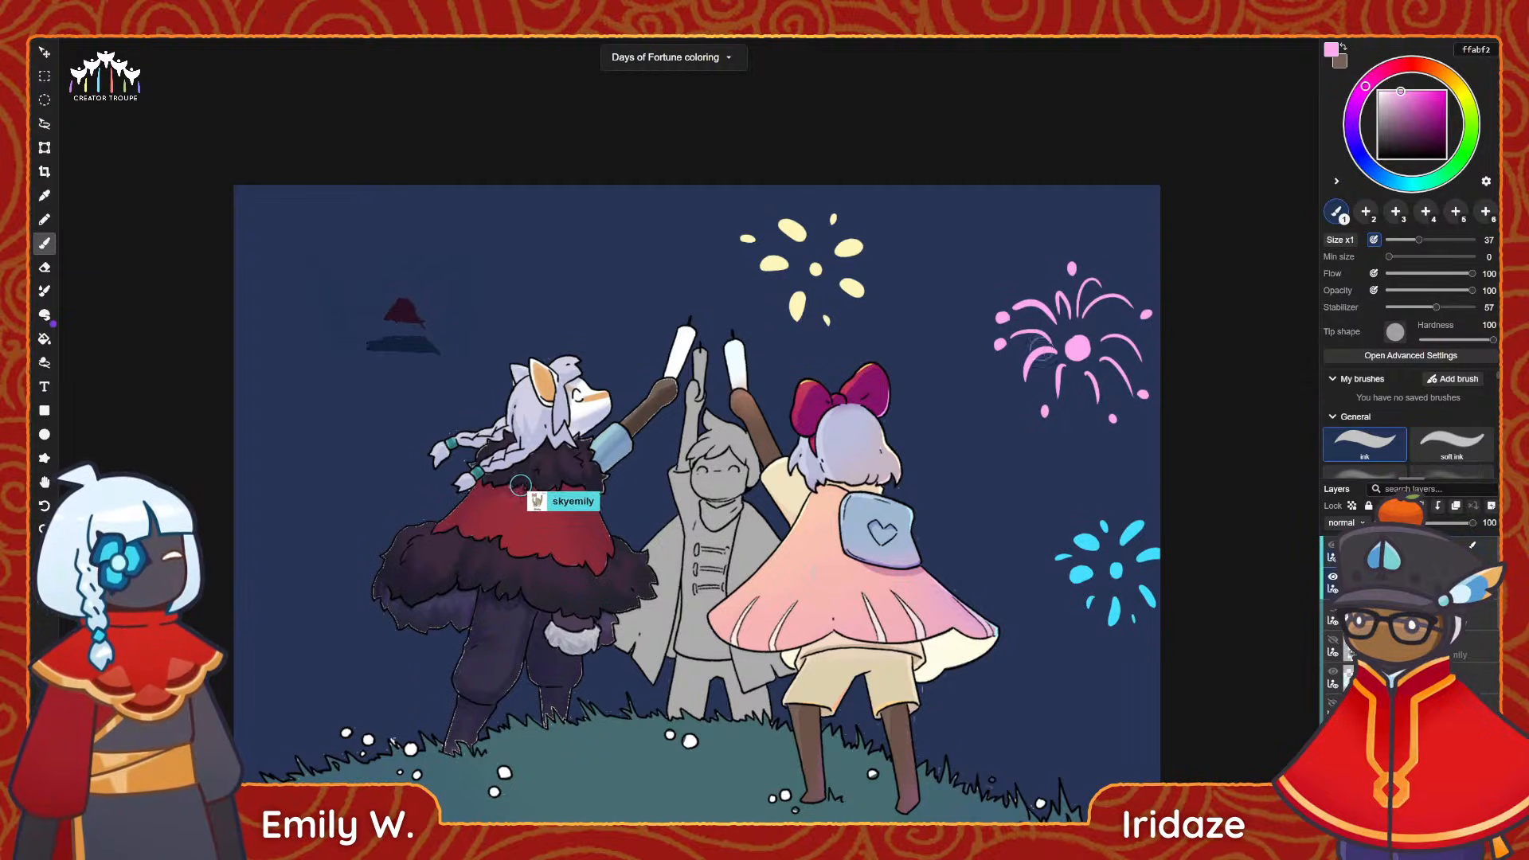
Erase the pink firework's round centre dot and redraw its lower-left trail.
{"action": "key", "text": "e"}
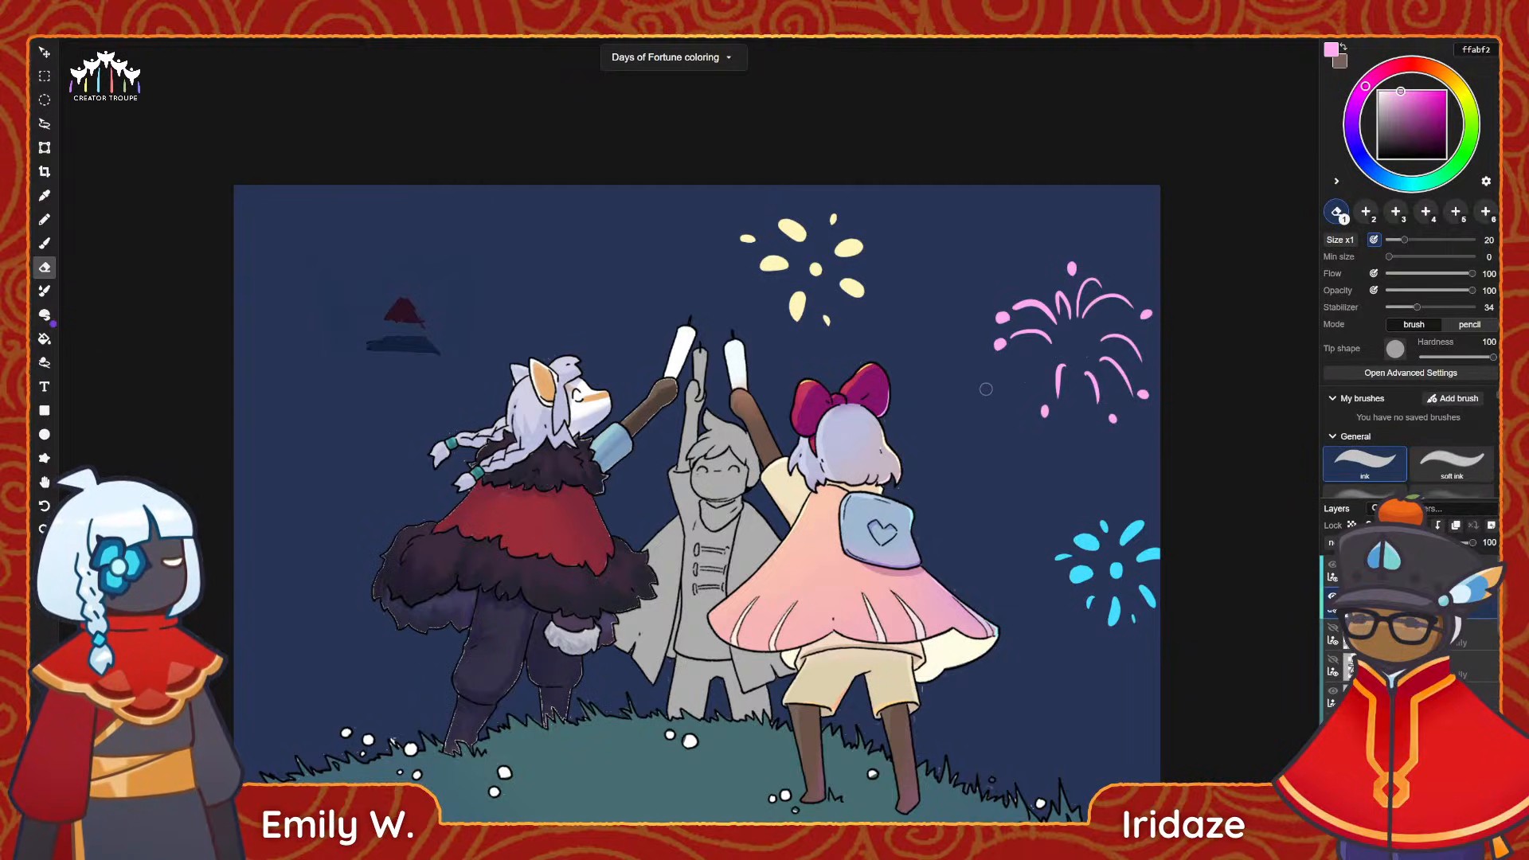
{"action": "key", "text": "b"}
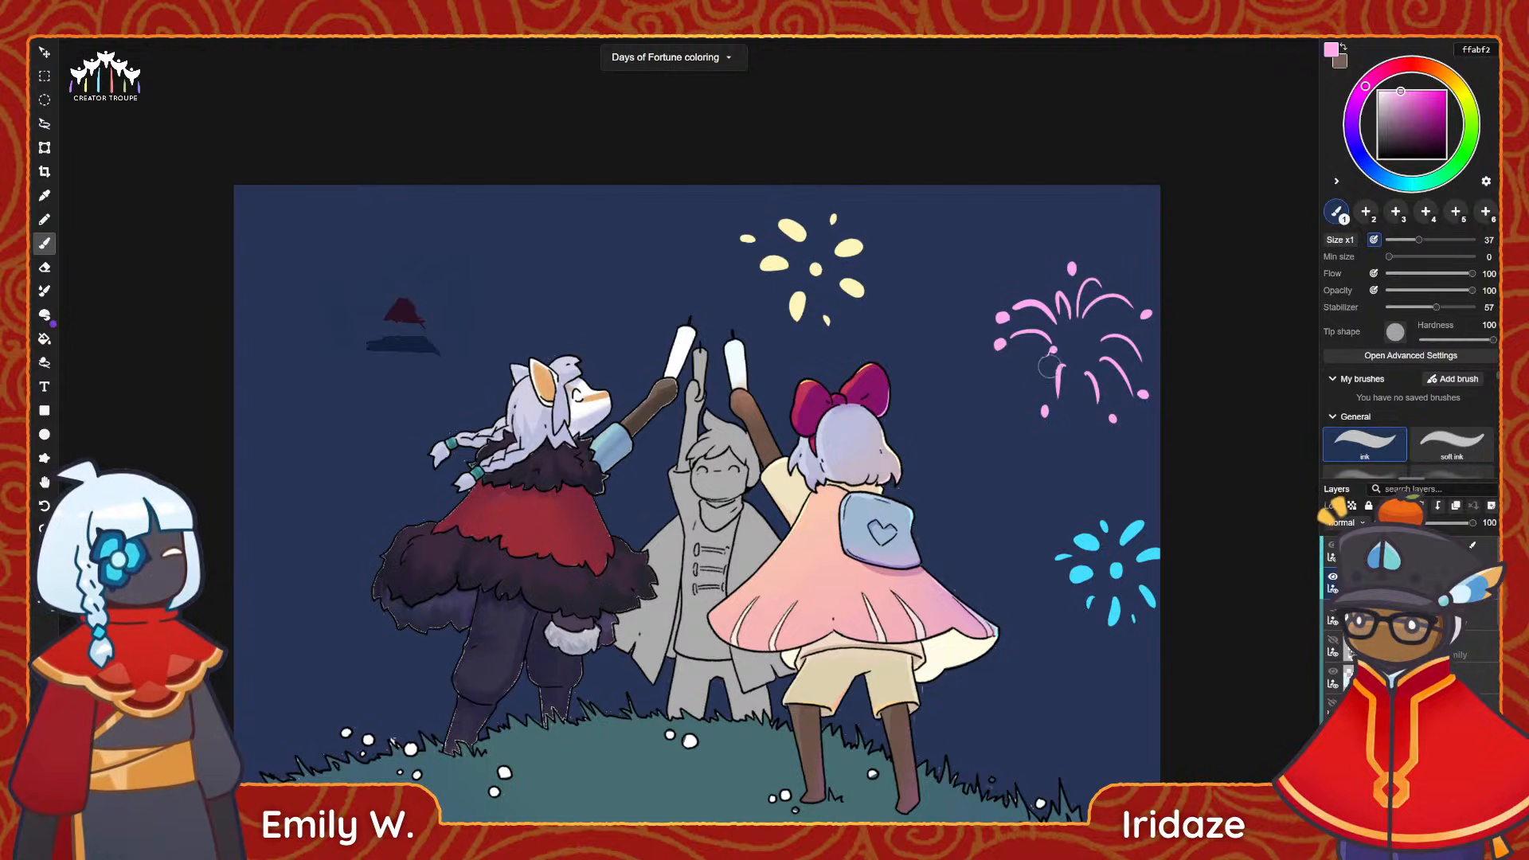
{"action": "left_click_drag", "start_coordinate": [1052, 350], "coordinate": [1033, 391]}
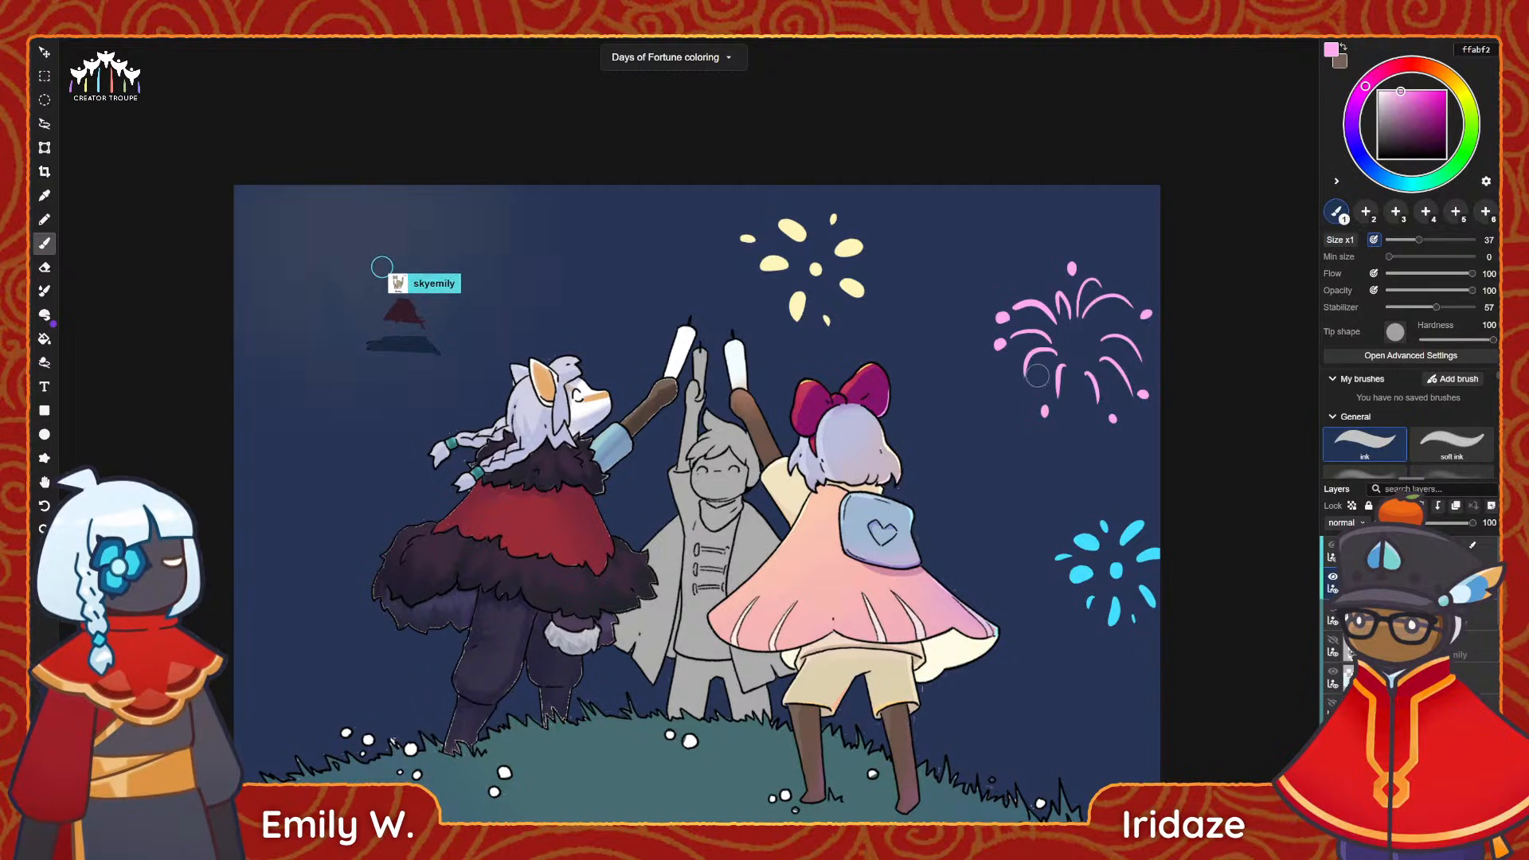
{"action": "key", "text": "e"}
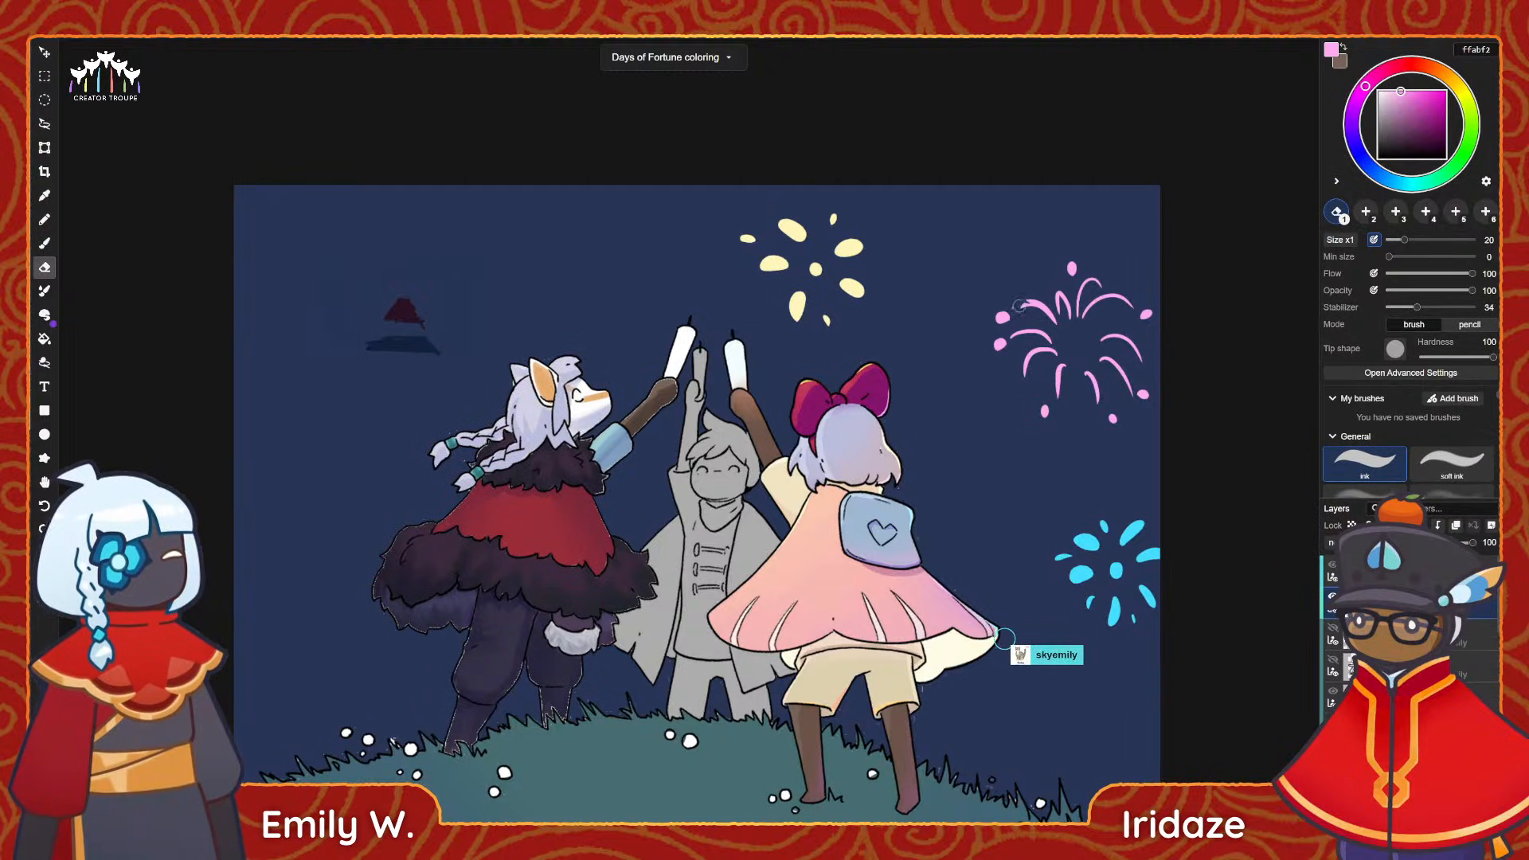
{"action": "key", "text": "b"}
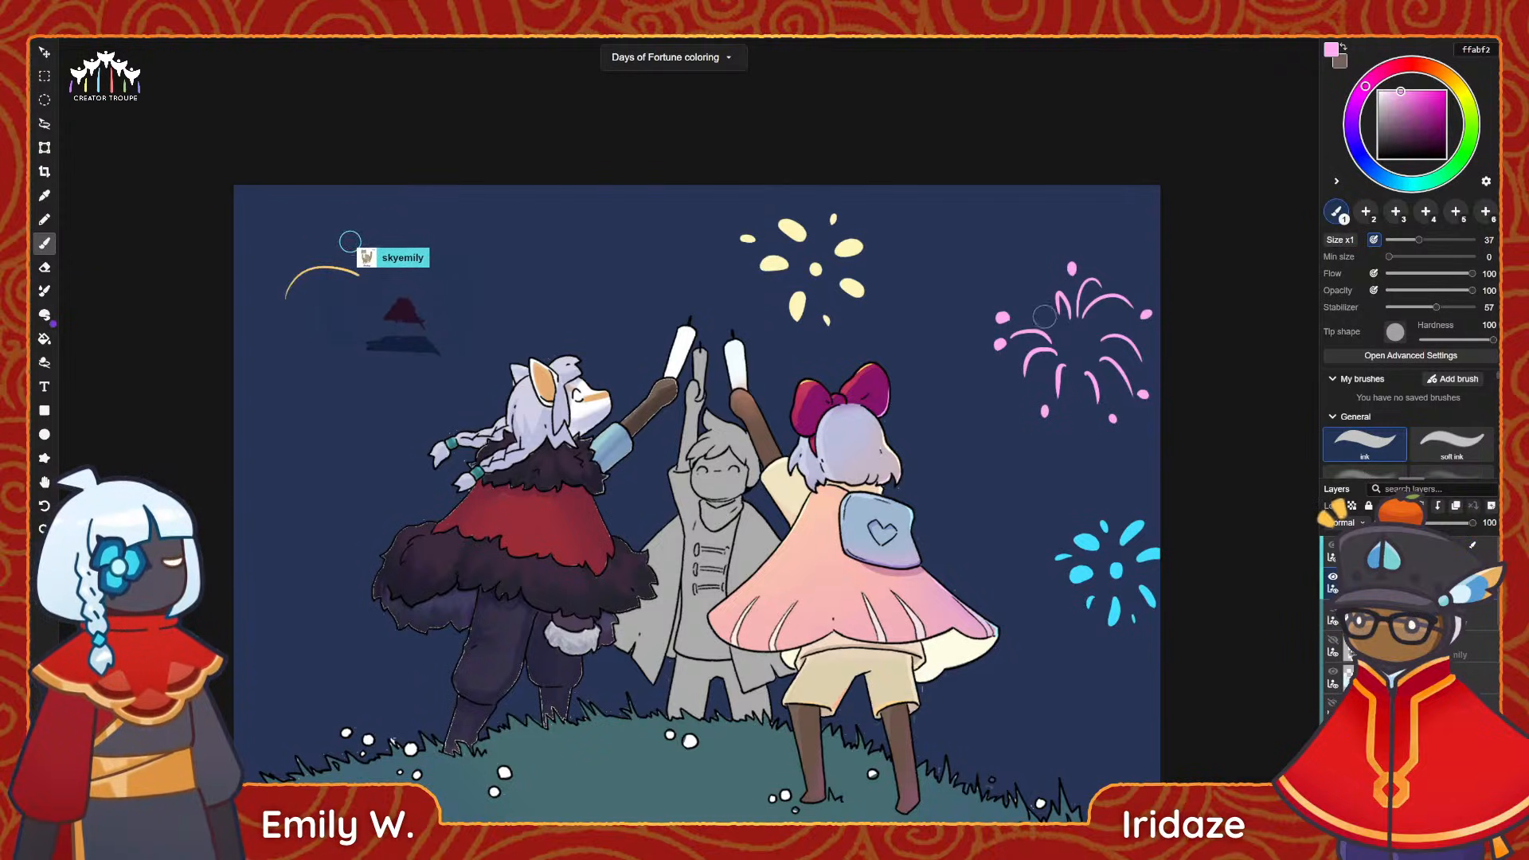
Erase the upper-left trails and the lower of the two left dots on the pink firework, and repaint those trails as curved arcs.
{"action": "key", "text": "e"}
{"action": "left_click_drag", "start_coordinate": [995, 348], "coordinate": [1043, 328]}
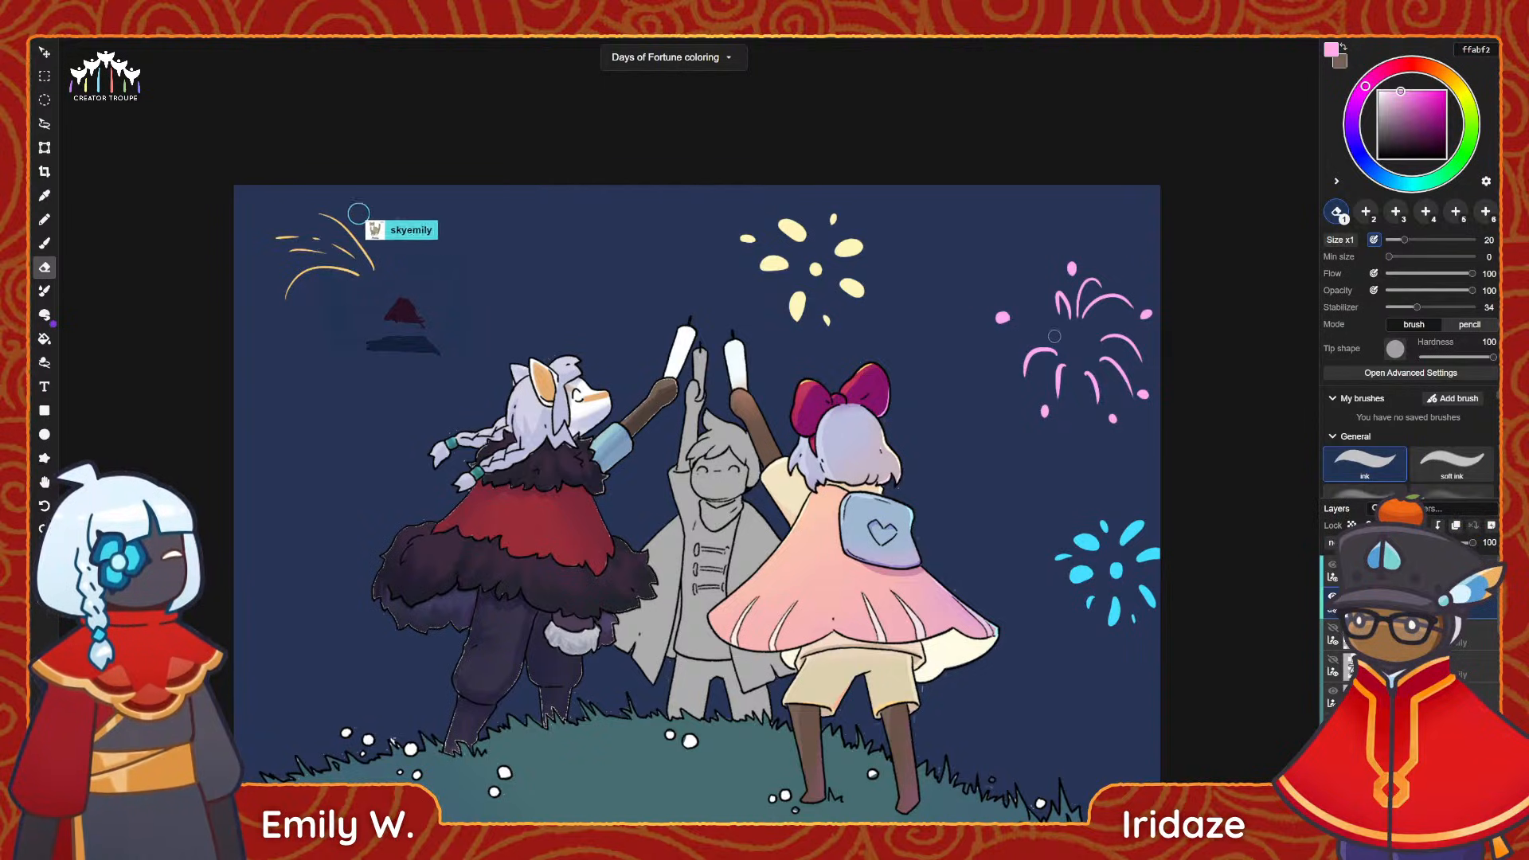
{"action": "key", "text": "b"}
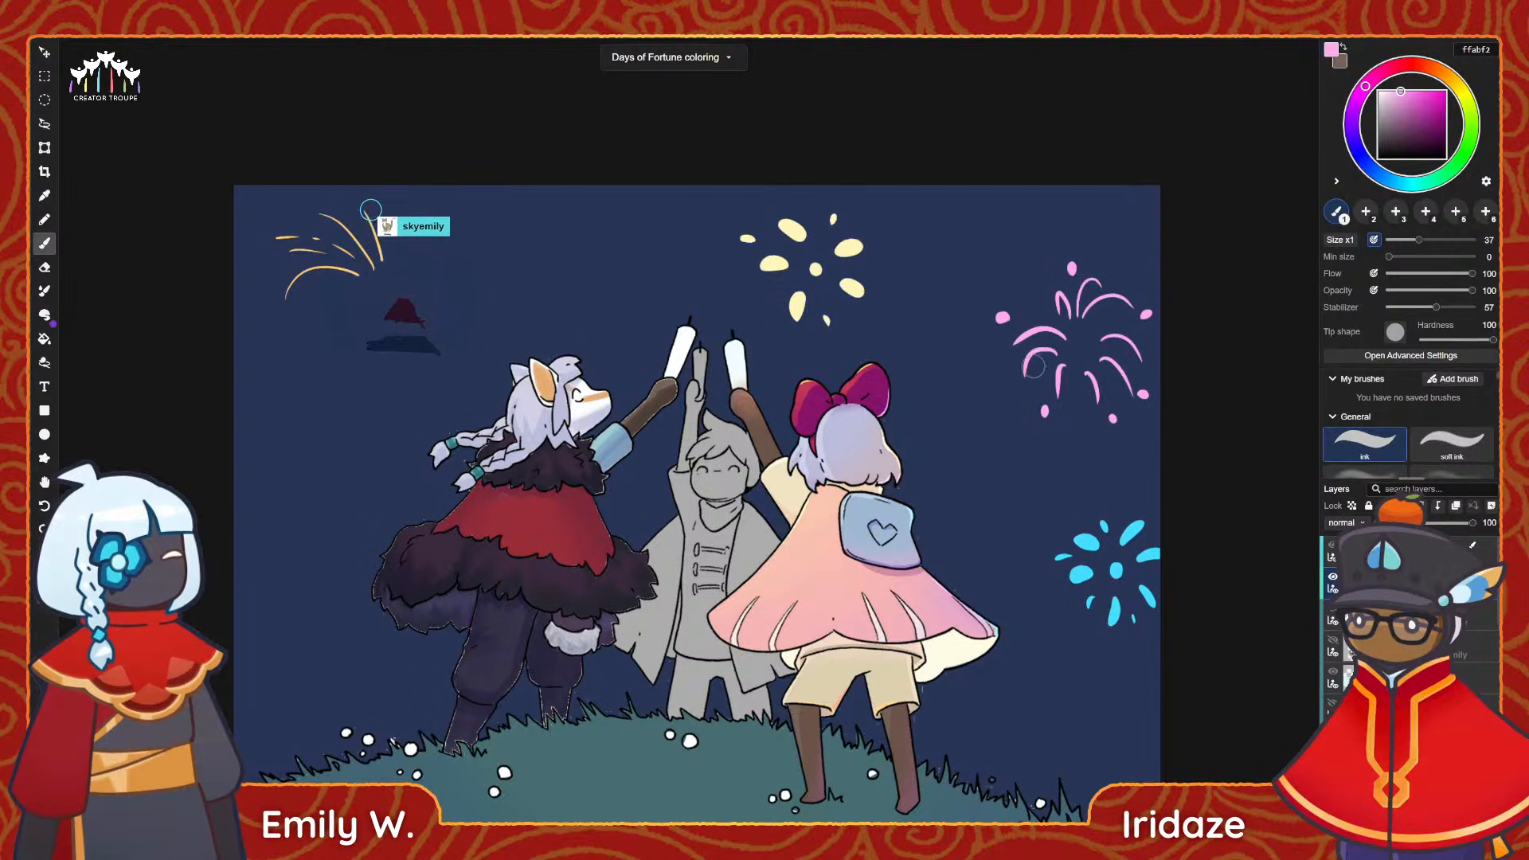
{"action": "mouse_move", "coordinate": [1022, 312]}
{"action": "left_mouse_down"}
{"action": "mouse_move", "coordinate": [1052, 313]}
{"action": "mouse_move", "coordinate": [1060, 336]}
{"action": "left_mouse_up"}
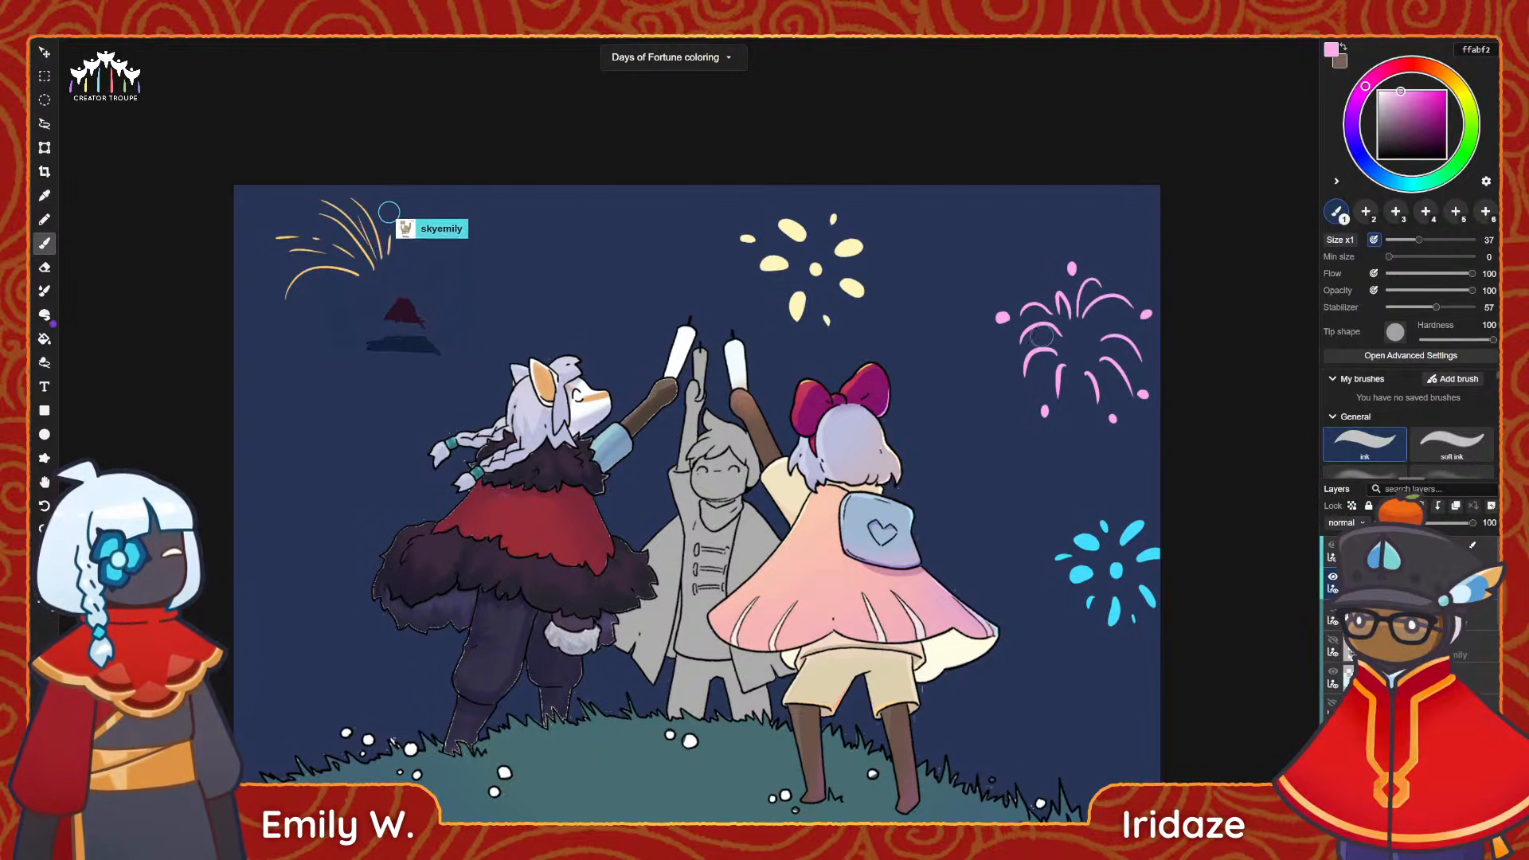
Add small pink dots at the left and lower ends of the firework and rework its lower trails toward the centre.
{"action": "left_click", "coordinate": [1006, 352]}
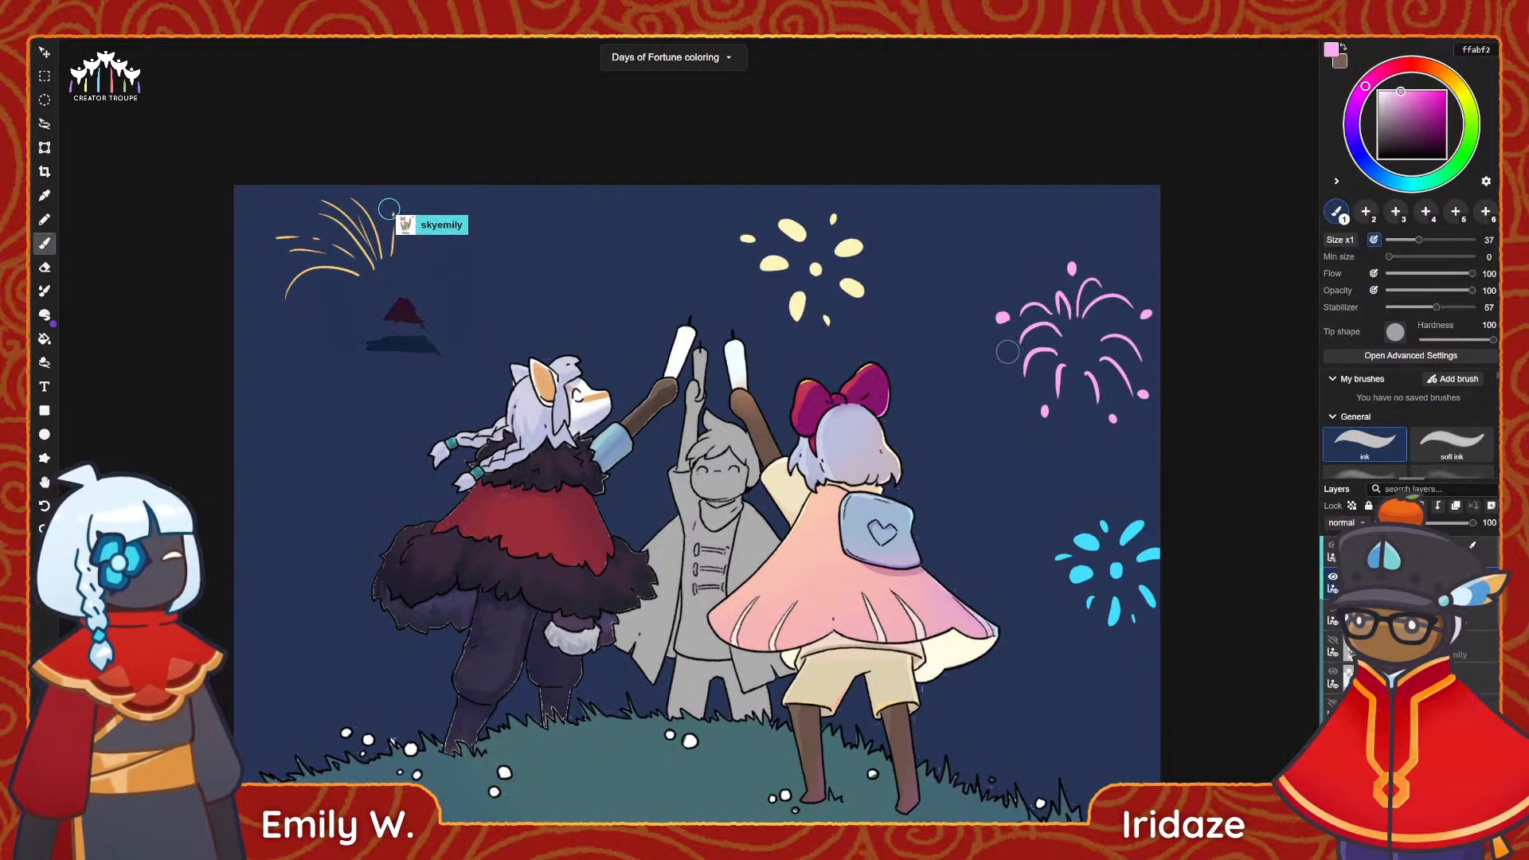
{"action": "left_click", "coordinate": [1059, 412]}
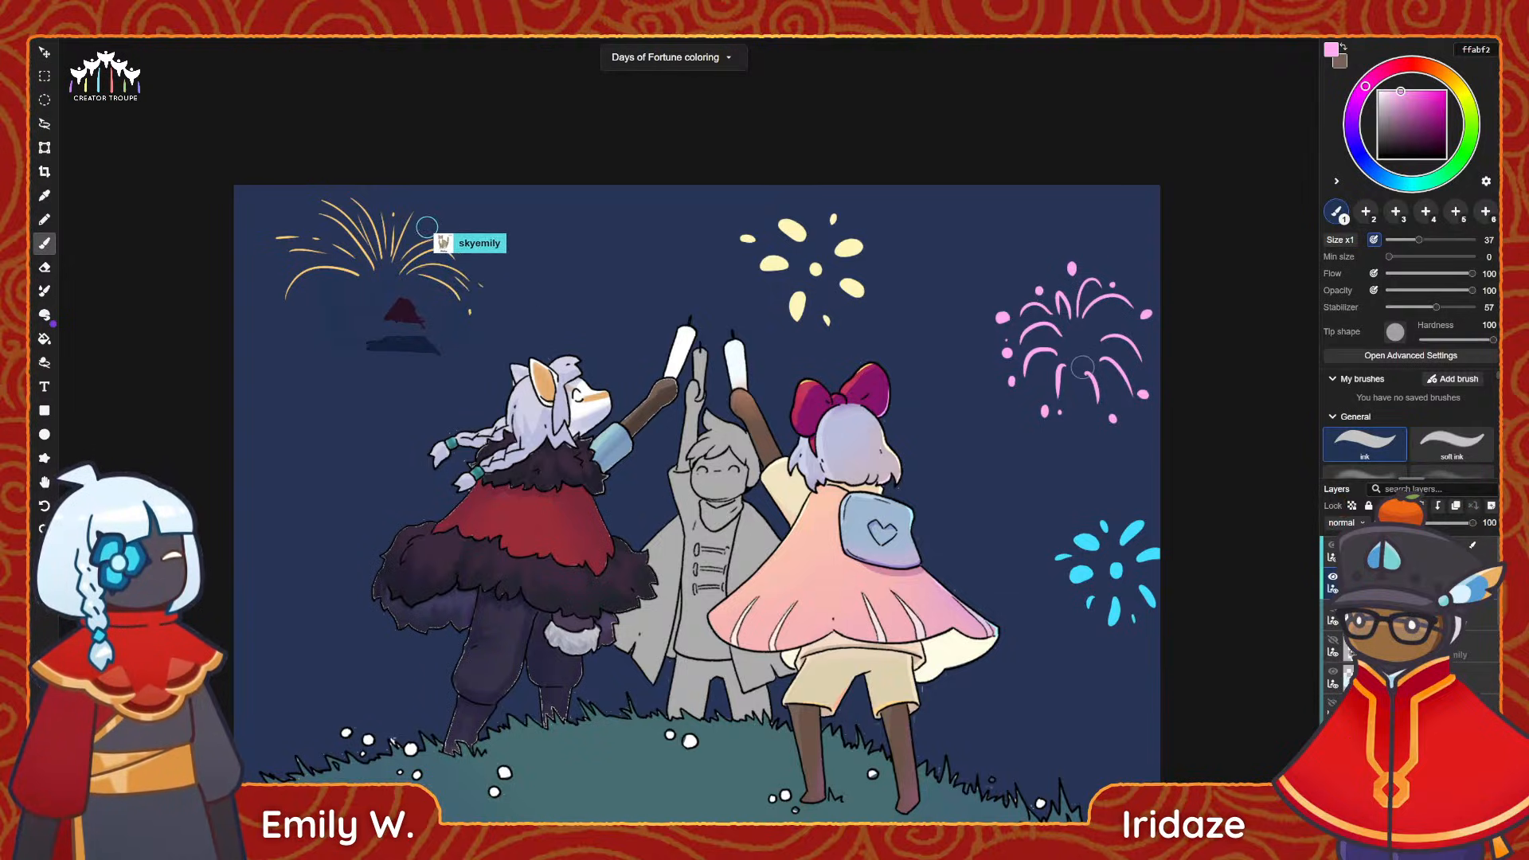
{"action": "key", "text": "e"}
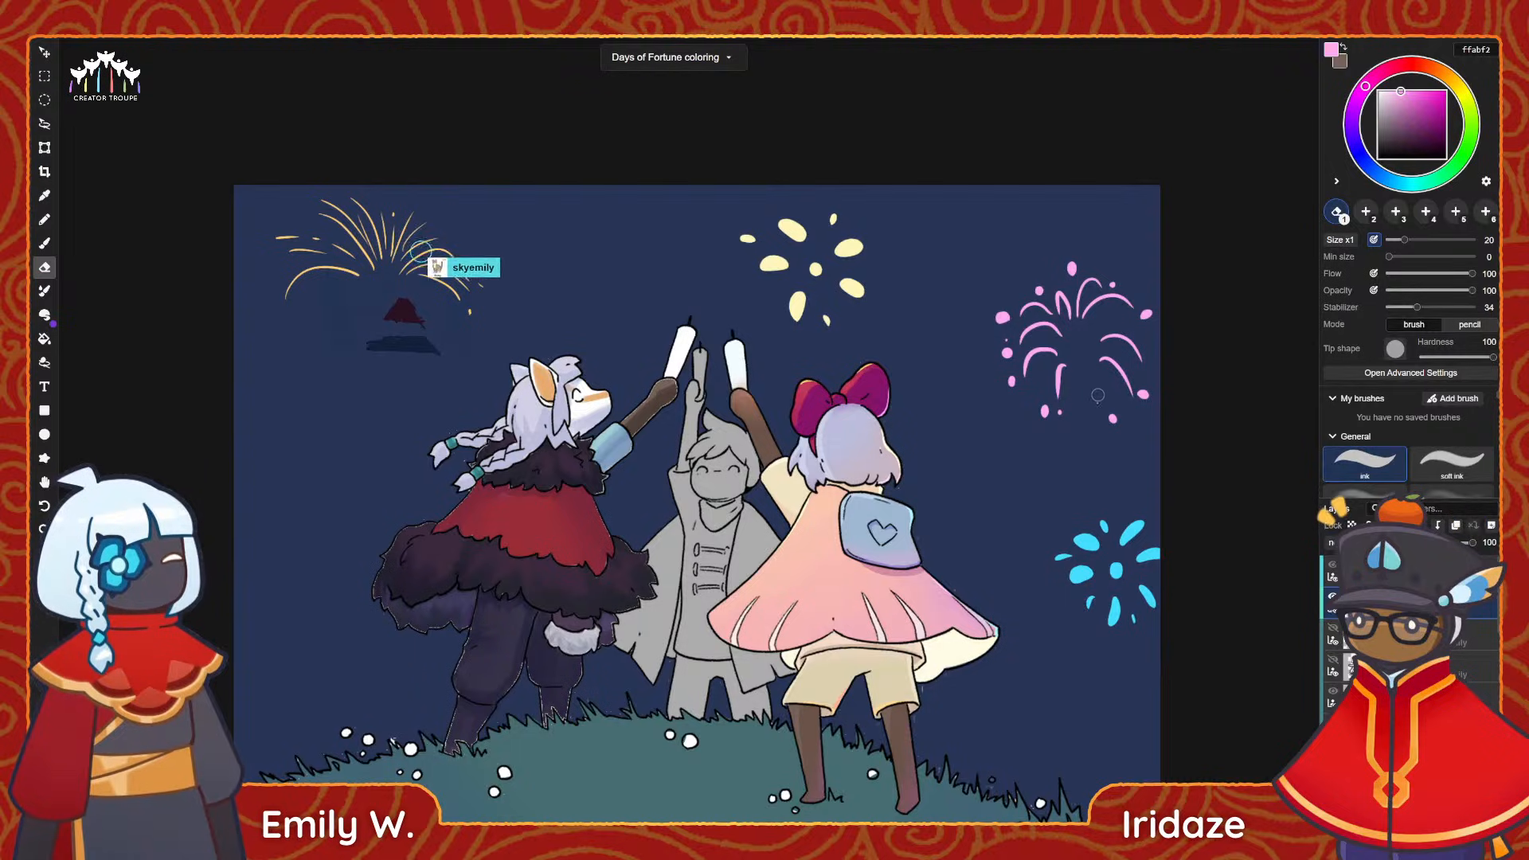
{"action": "key", "text": "b"}
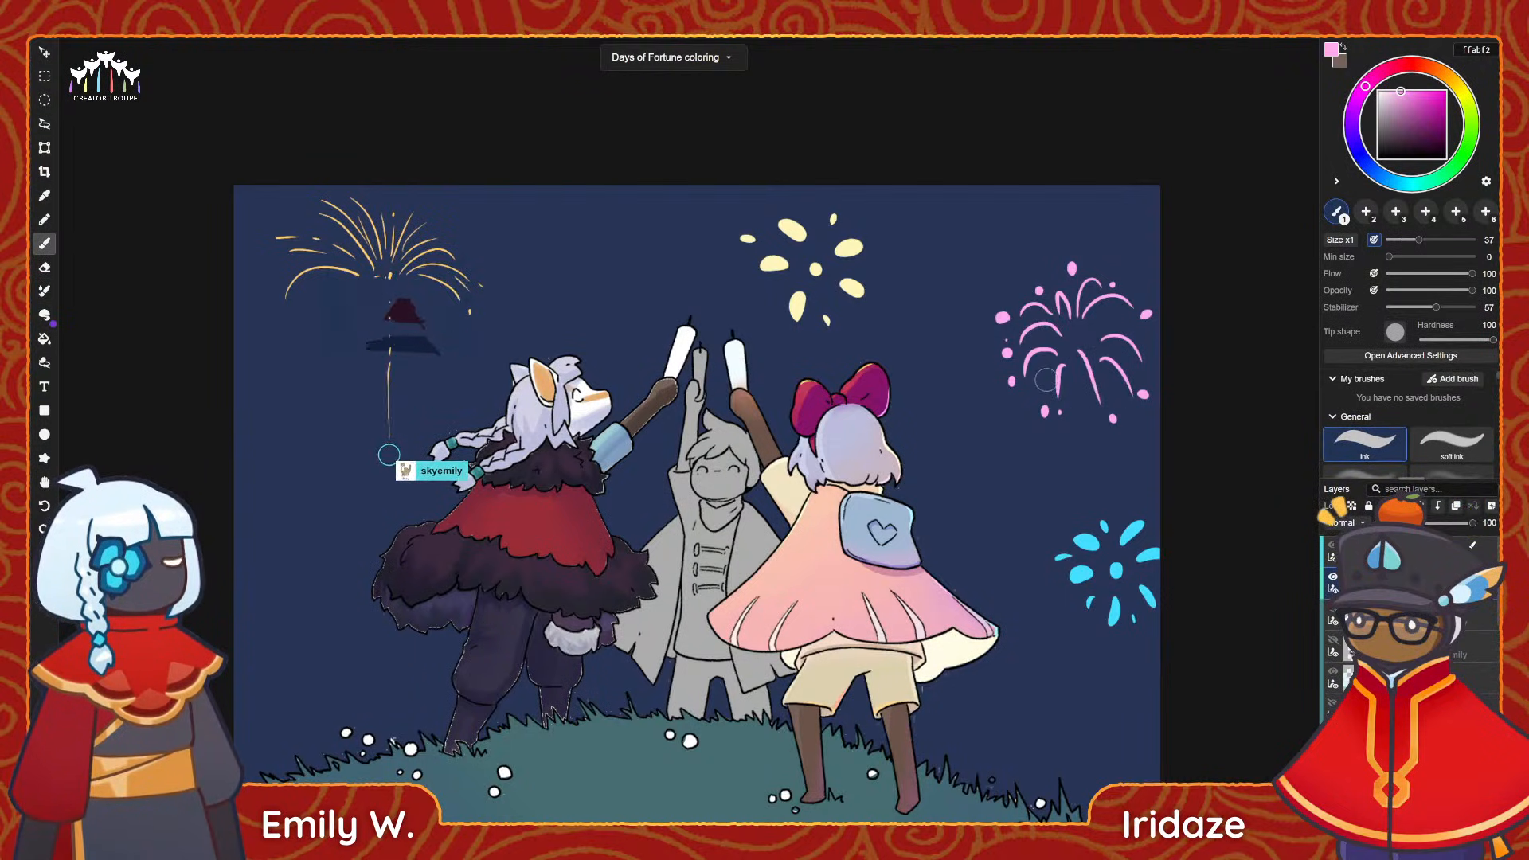
{"action": "key", "text": "e"}
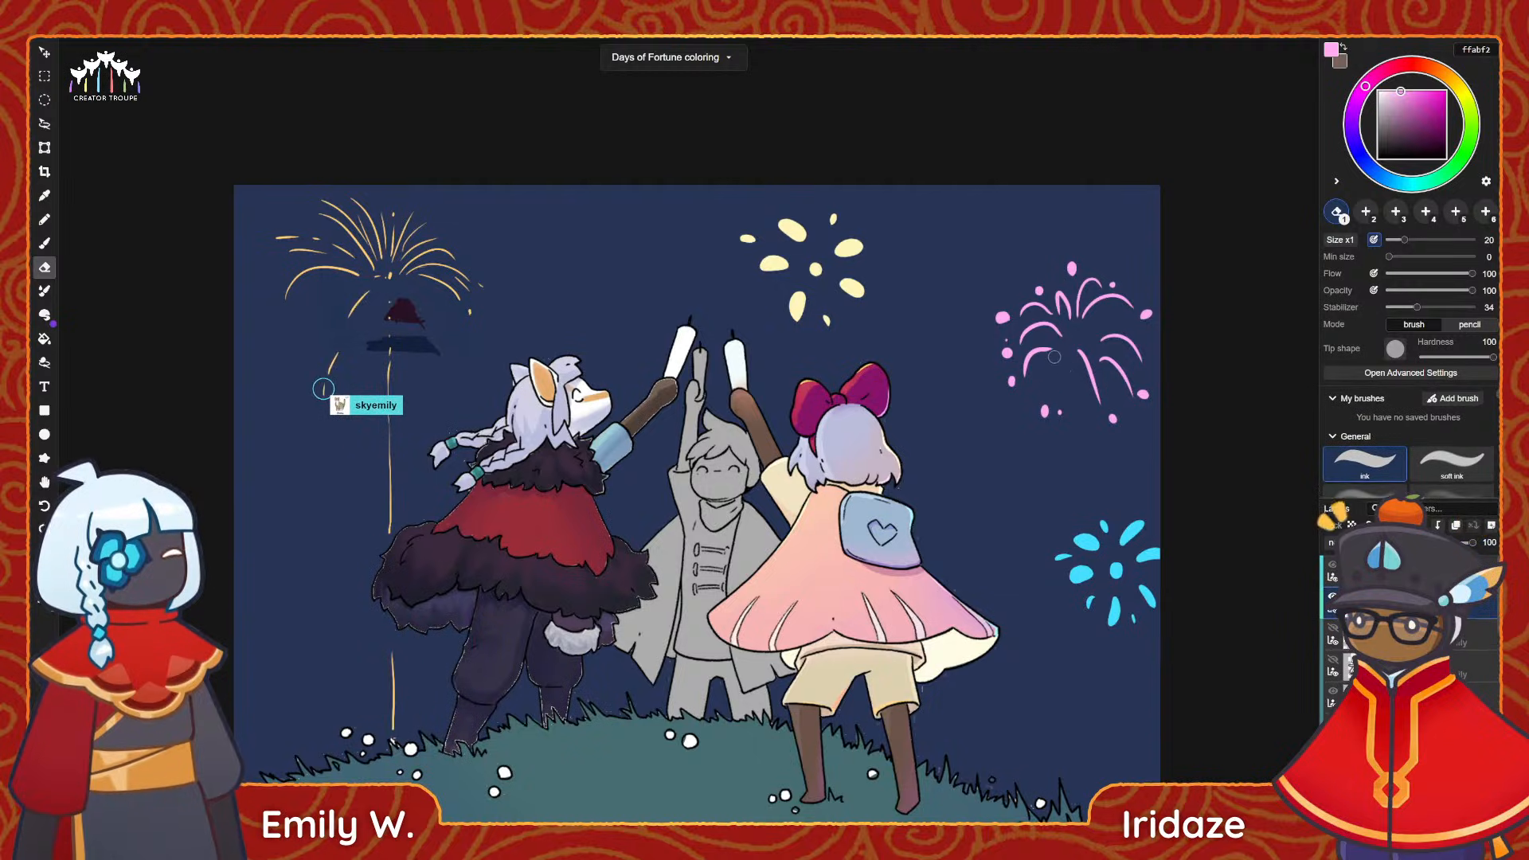
{"action": "key", "text": "b"}
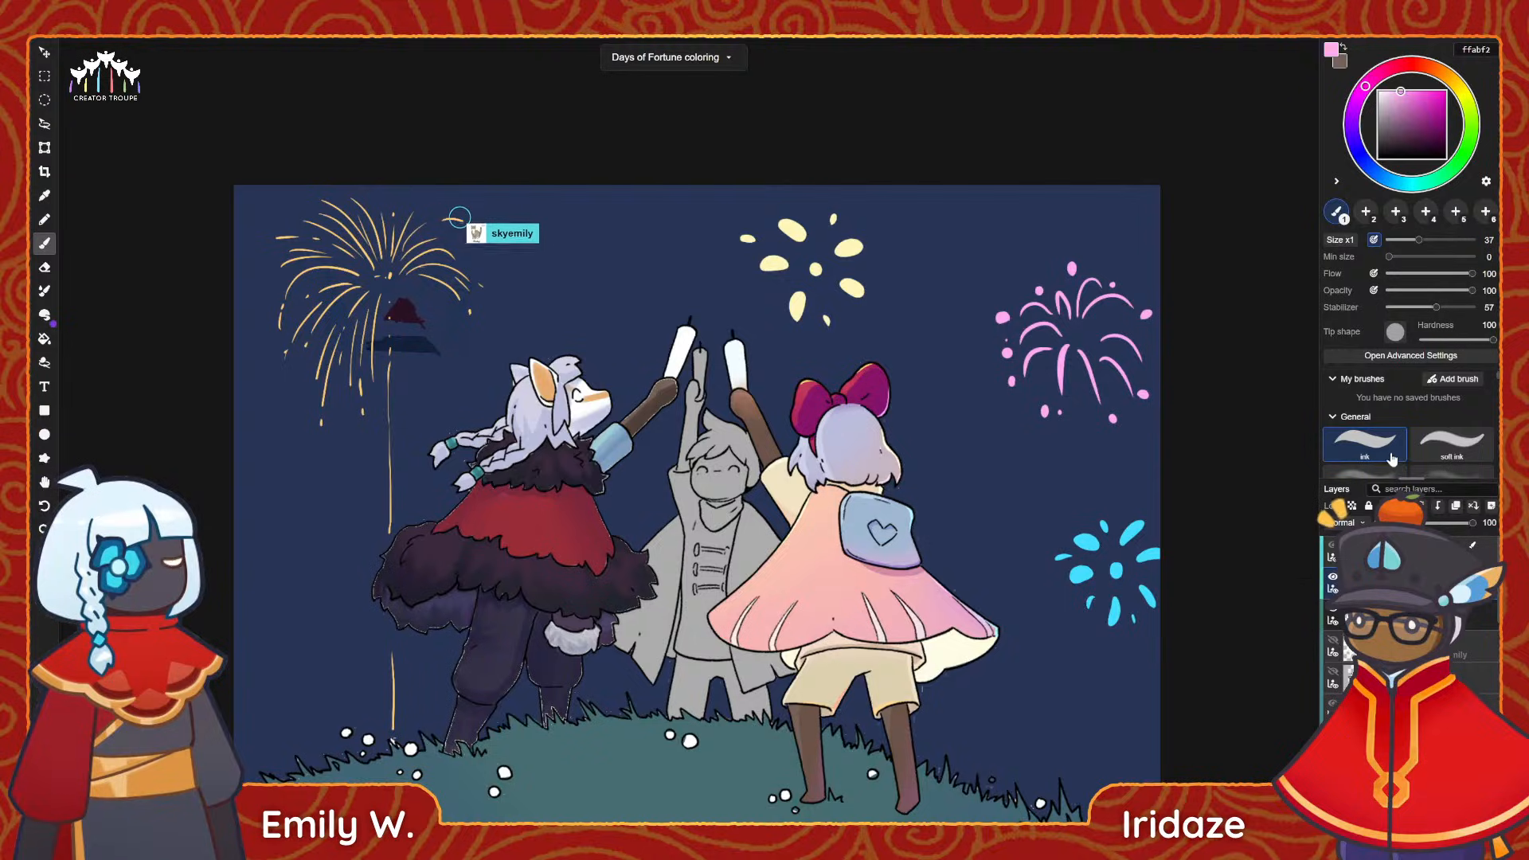
Paint a soft pink glow over the pink firework with the soft brush, starting at size 80 and widening the brush to 265.
{"action": "scroll", "coordinate": [1367, 434], "scroll_direction": "down", "scroll_amount": 2}
{"action": "left_click", "coordinate": [1366, 431]}
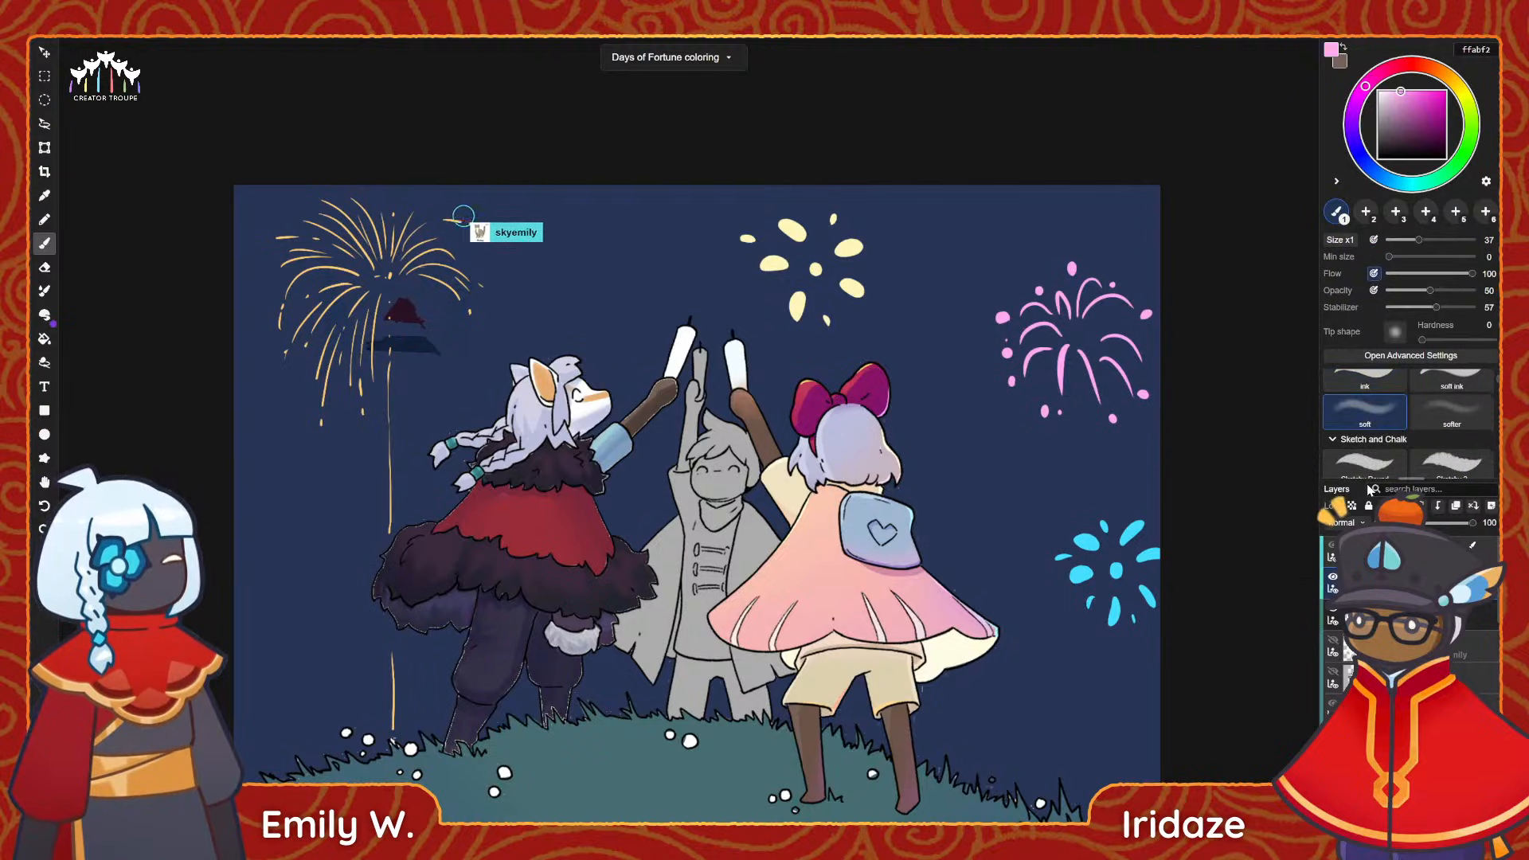
{"action": "left_click_drag", "start_coordinate": [1418, 240], "coordinate": [1456, 240]}
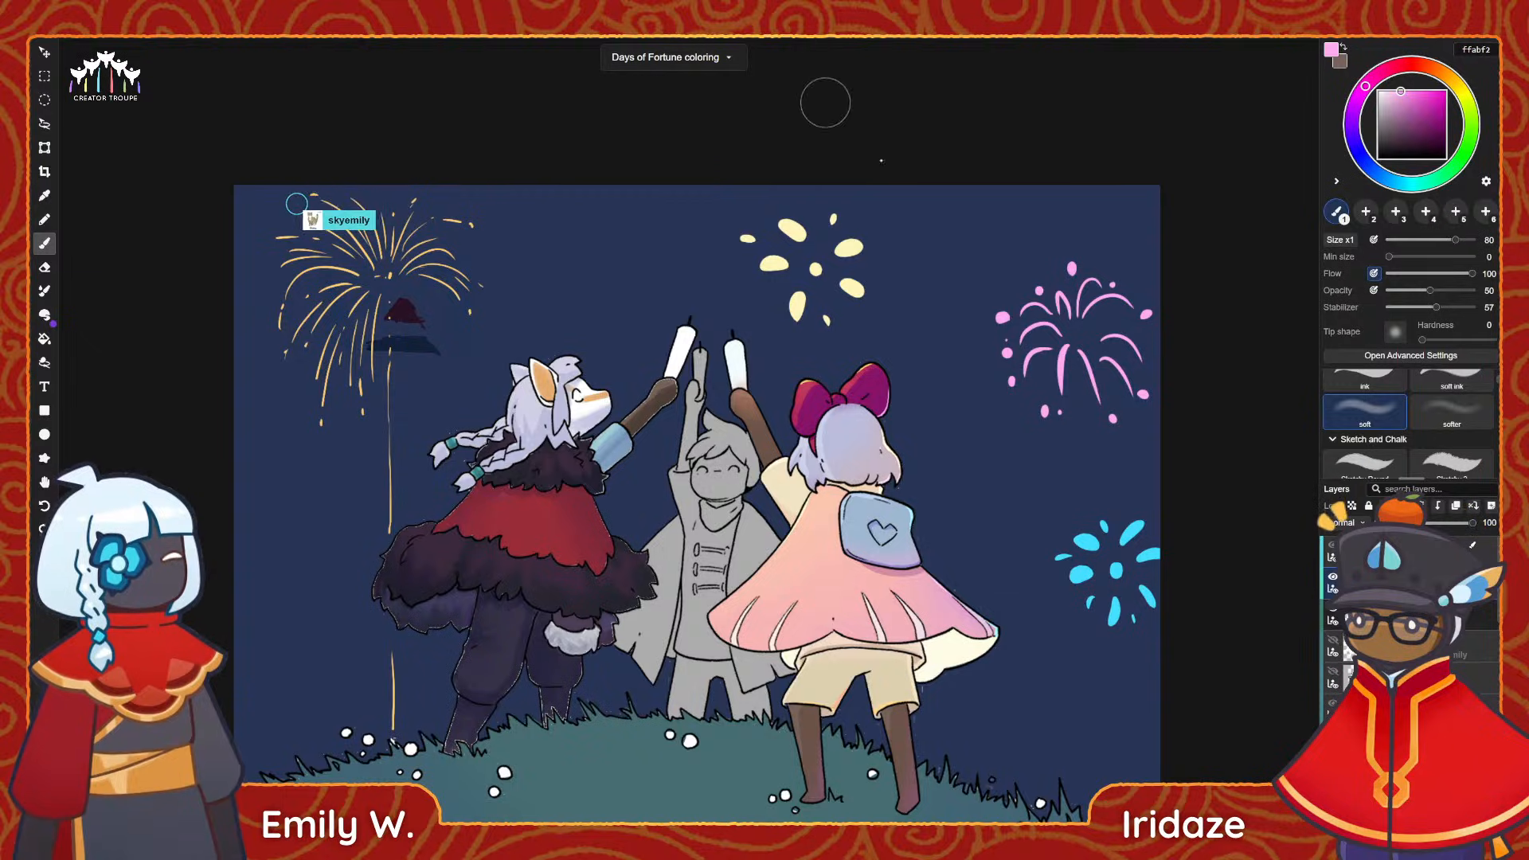
{"action": "mouse_move", "coordinate": [1057, 334]}
{"action": "left_mouse_down"}
{"action": "mouse_move", "coordinate": [1080, 330]}
{"action": "mouse_move", "coordinate": [1081, 345]}
{"action": "mouse_move", "coordinate": [1066, 304]}
{"action": "mouse_move", "coordinate": [1043, 343]}
{"action": "mouse_move", "coordinate": [1071, 362]}
{"action": "mouse_move", "coordinate": [1103, 335]}
{"action": "mouse_move", "coordinate": [1065, 370]}
{"action": "left_mouse_up"}
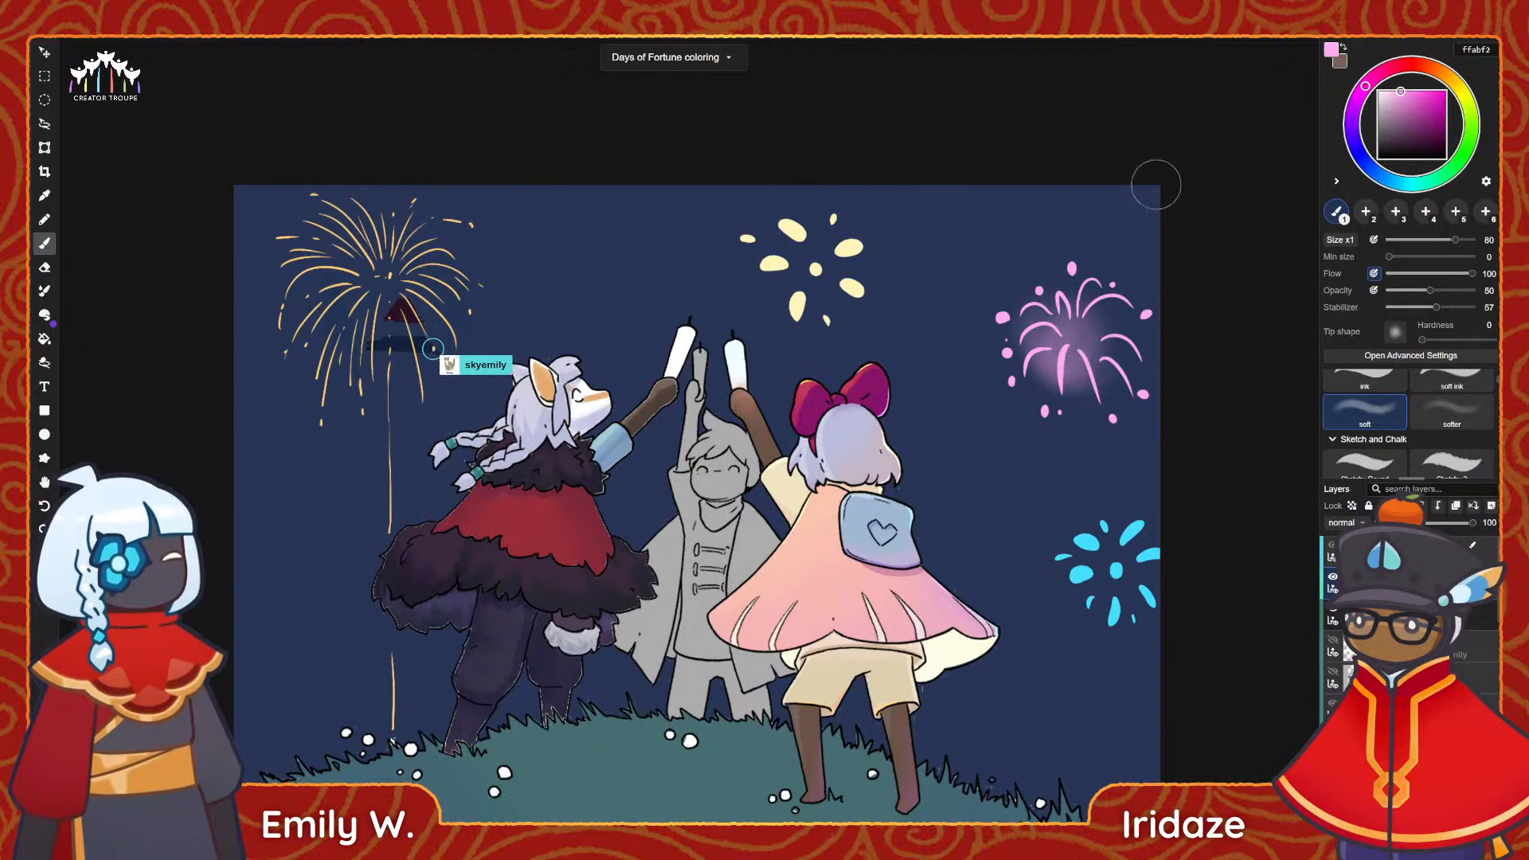
{"action": "left_click", "coordinate": [1340, 243]}
{"action": "left_click_drag", "start_coordinate": [1401, 239], "coordinate": [1430, 240]}
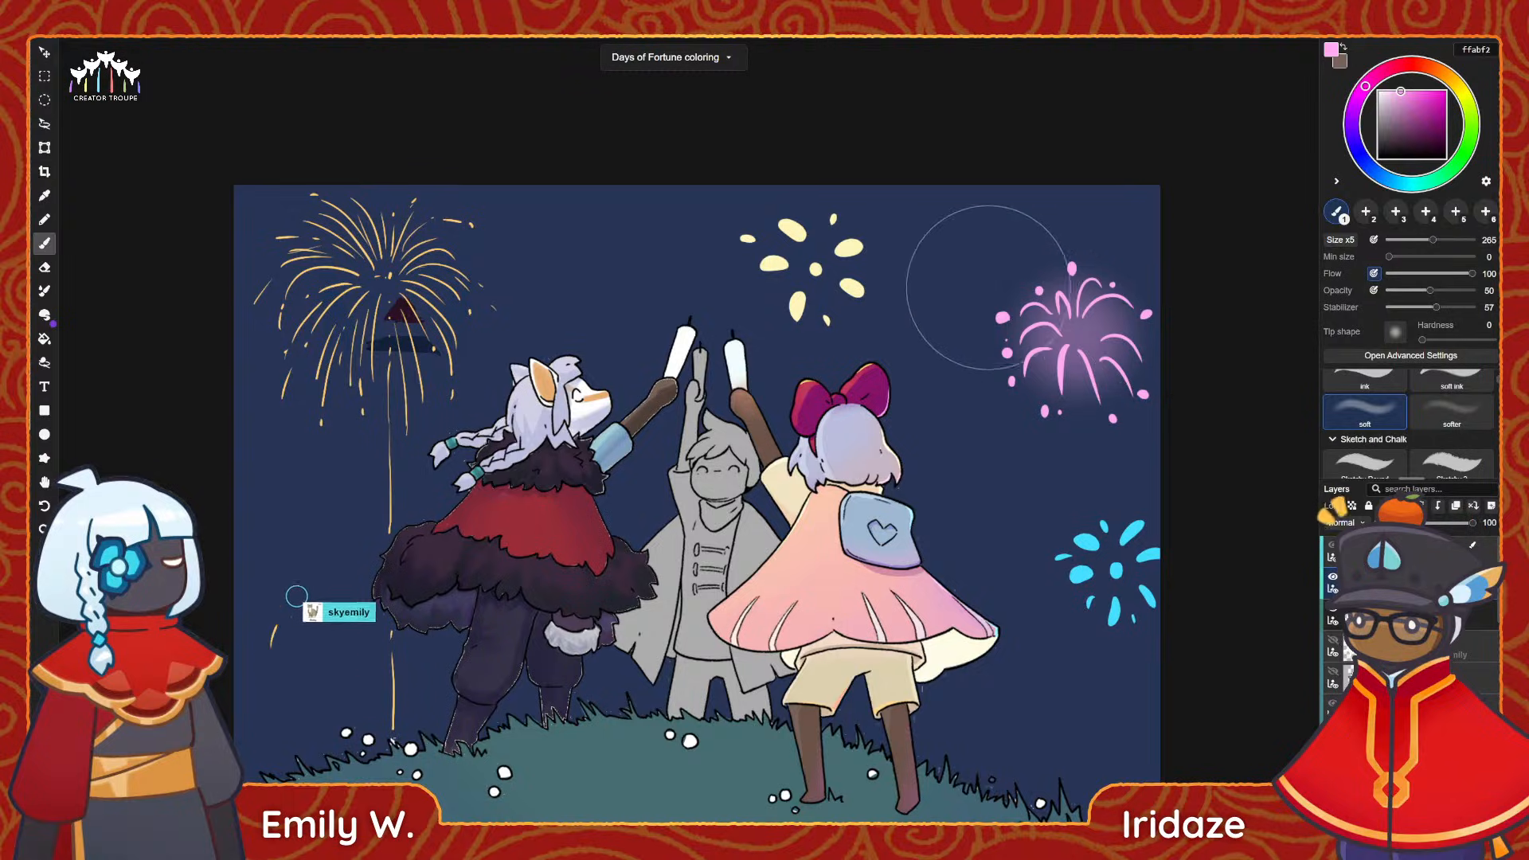
Sample the pale yellow of the upper firework and paint a matching soft glow around its centre.
{"action": "key", "text": "i"}
{"action": "left_click", "coordinate": [857, 243]}
{"action": "key", "text": "b"}
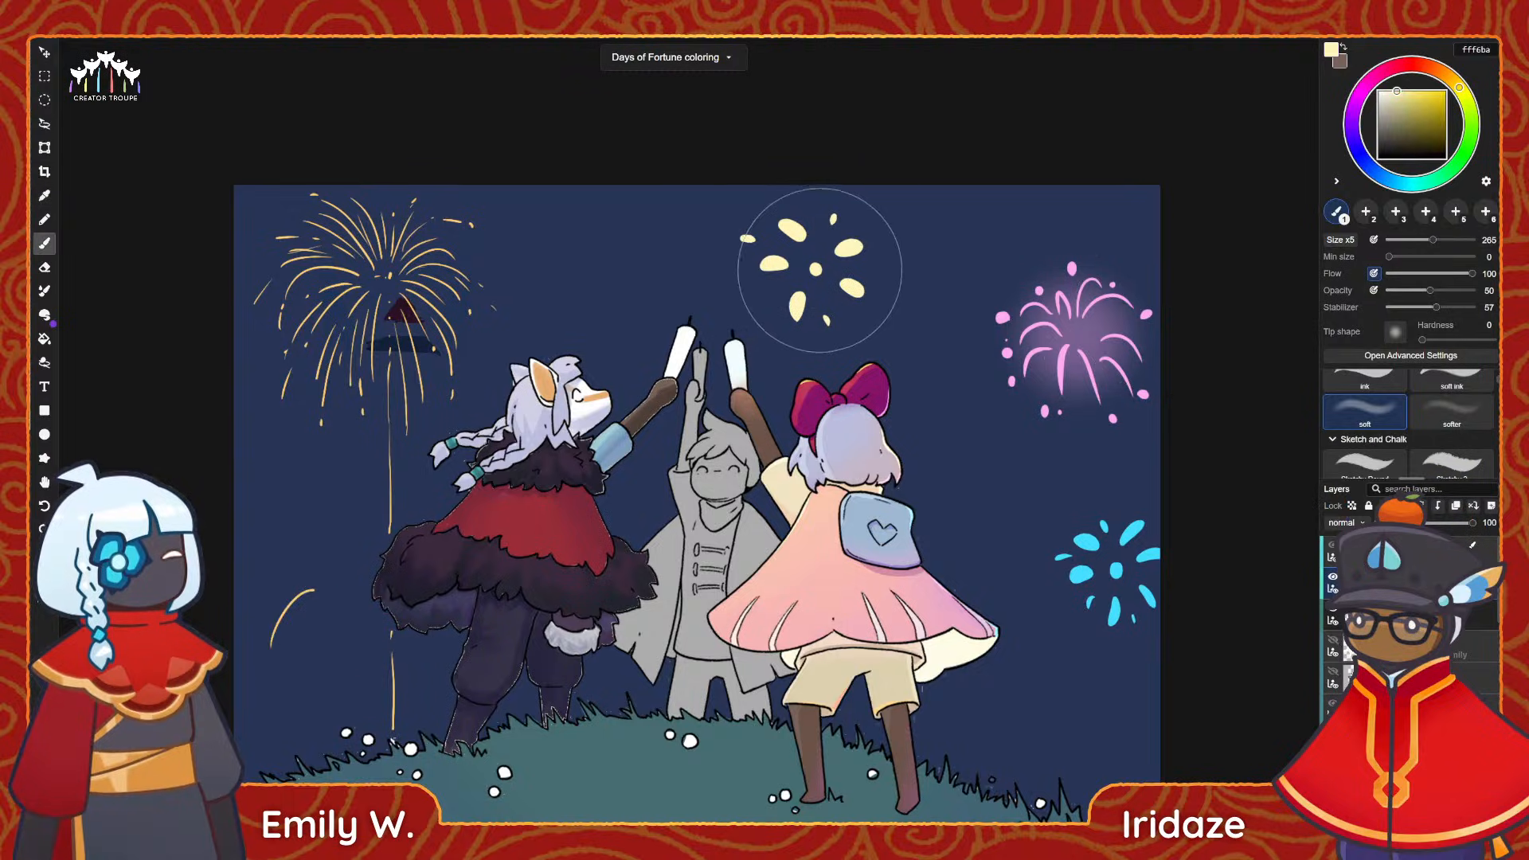
{"action": "left_click_drag", "start_coordinate": [819, 270], "coordinate": [810, 275]}
Sample the cyan of the blue firework and paint a matching soft glow over it.
{"action": "key", "text": "i"}
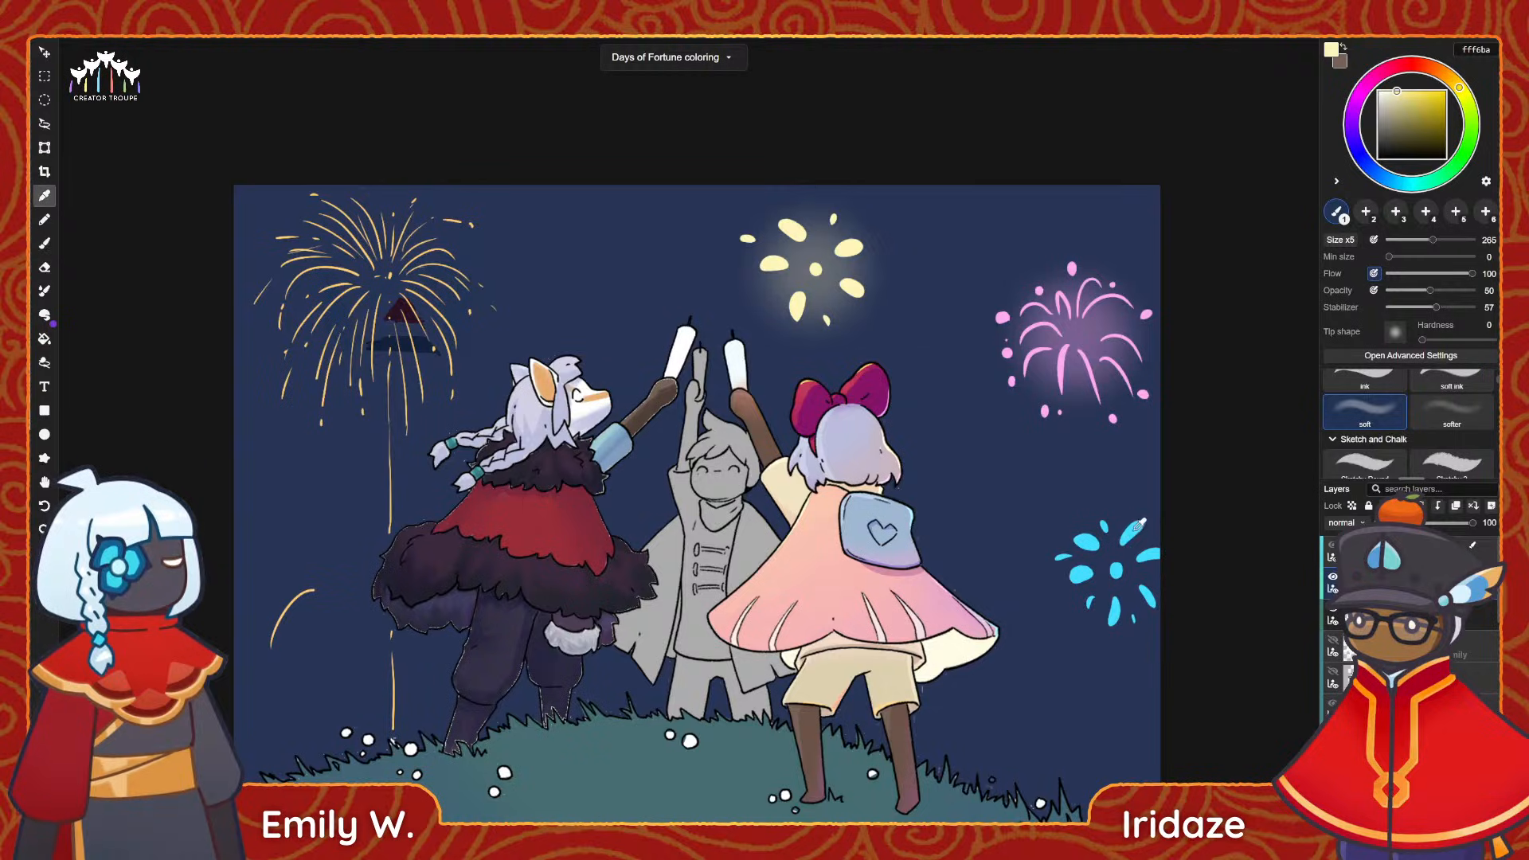
{"action": "left_click", "coordinate": [1115, 567]}
{"action": "key", "text": "b"}
{"action": "mouse_move", "coordinate": [1115, 565]}
{"action": "left_mouse_down"}
{"action": "mouse_move", "coordinate": [1099, 562]}
{"action": "mouse_move", "coordinate": [1151, 541]}
{"action": "left_mouse_up"}
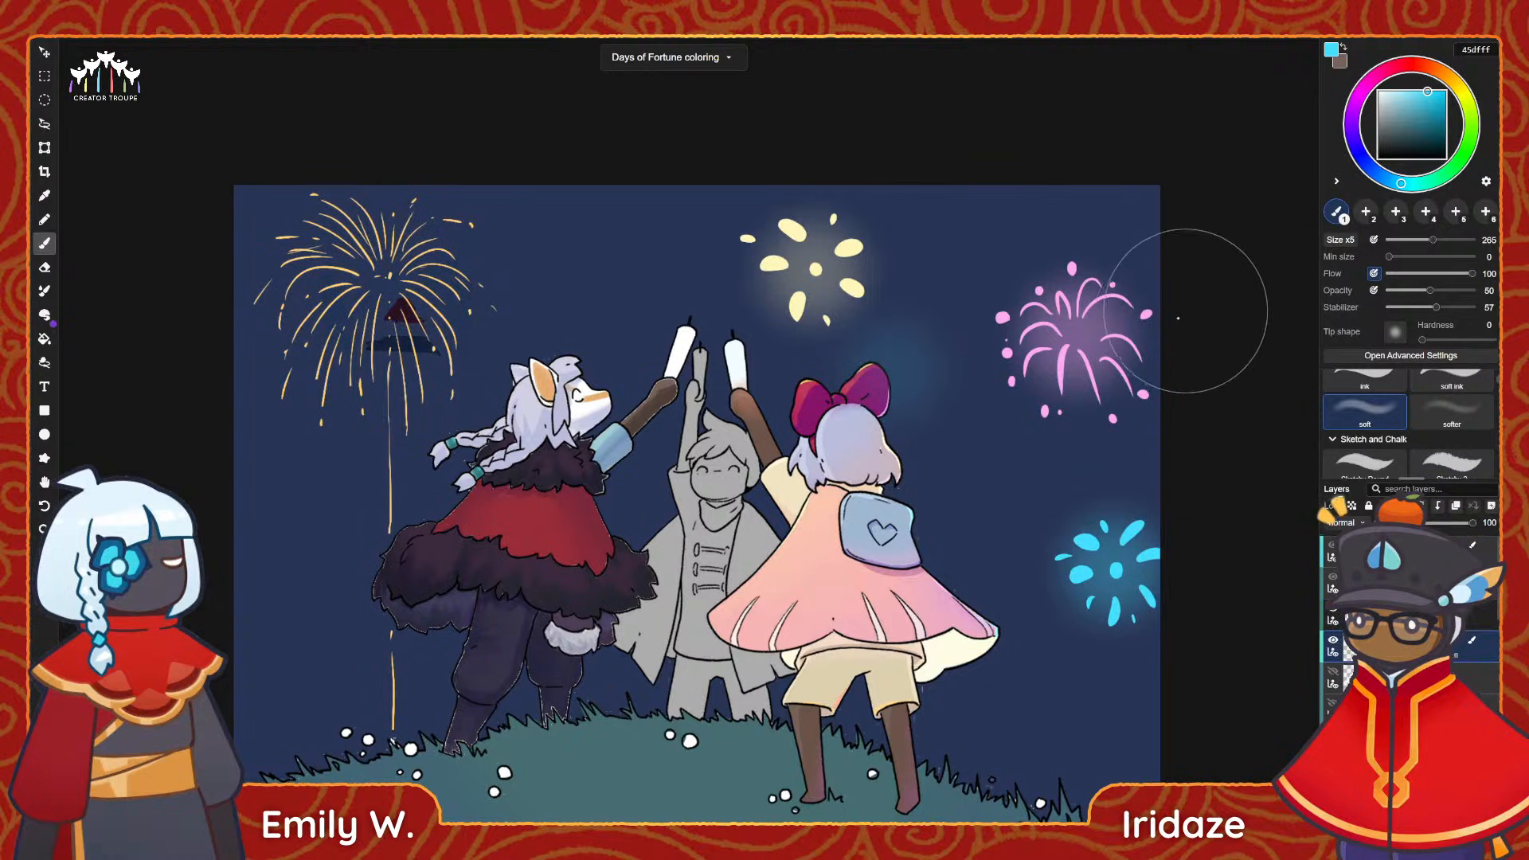
Sample the pink firework's colour and try a faint pink glow in the sky beside the pink-caped character's legs.
{"action": "key", "text": "i"}
{"action": "left_click", "coordinate": [1150, 314]}
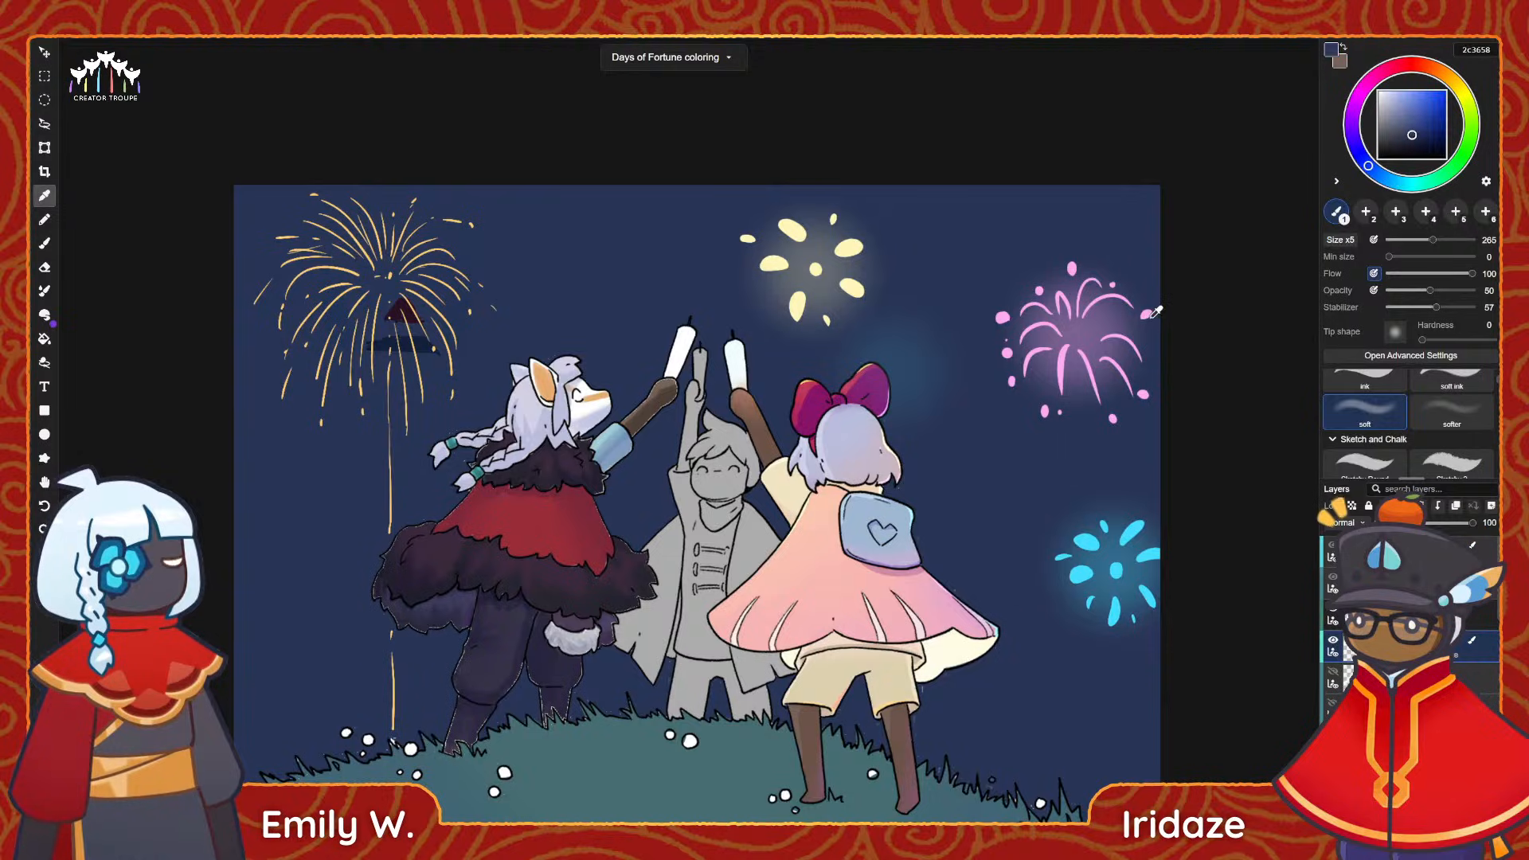
{"action": "key", "text": "b"}
{"action": "left_click_drag", "start_coordinate": [975, 703], "coordinate": [989, 706]}
Sample the pale yellow firework colour and add a faint soft glow at the sky's right edge just above the grass.
{"action": "key", "text": "i"}
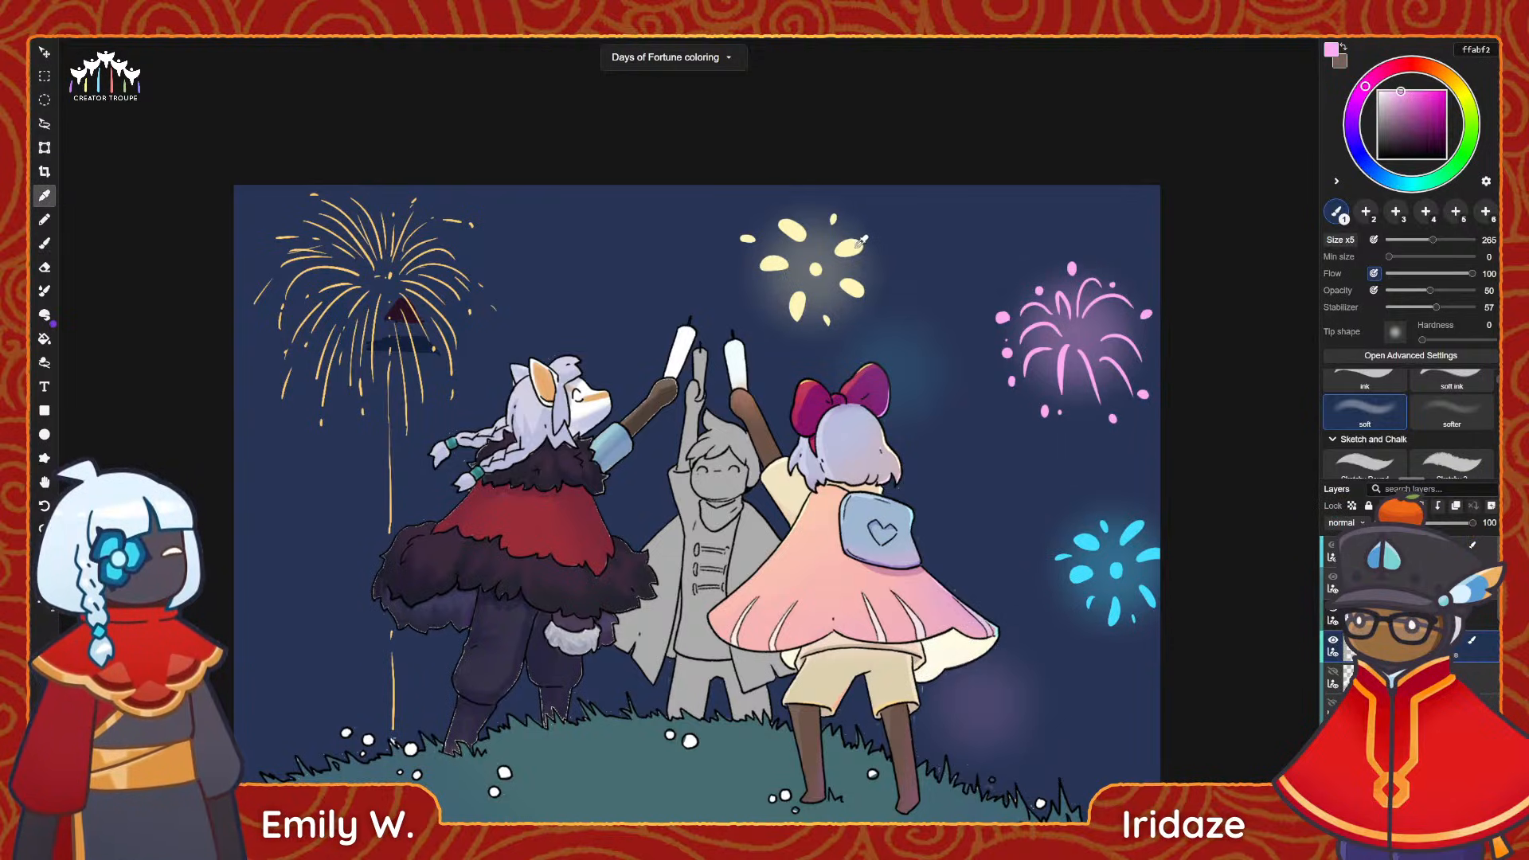
{"action": "left_click", "coordinate": [851, 286]}
{"action": "key", "text": "b"}
{"action": "left_click", "coordinate": [1159, 214]}
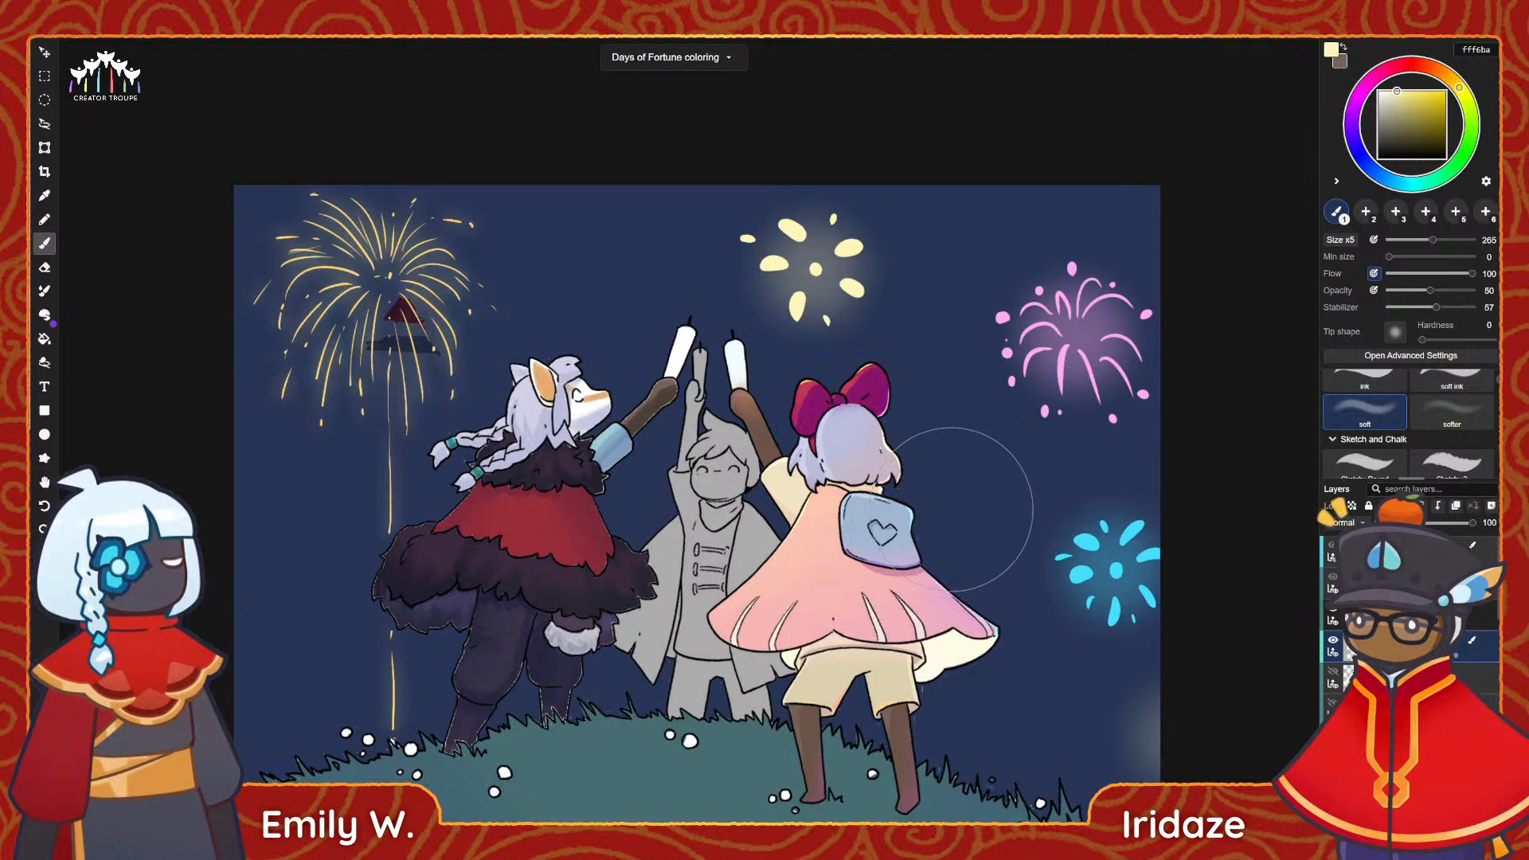
{"action": "scroll", "coordinate": [939, 525], "scroll_direction": "down", "scroll_amount": 1}
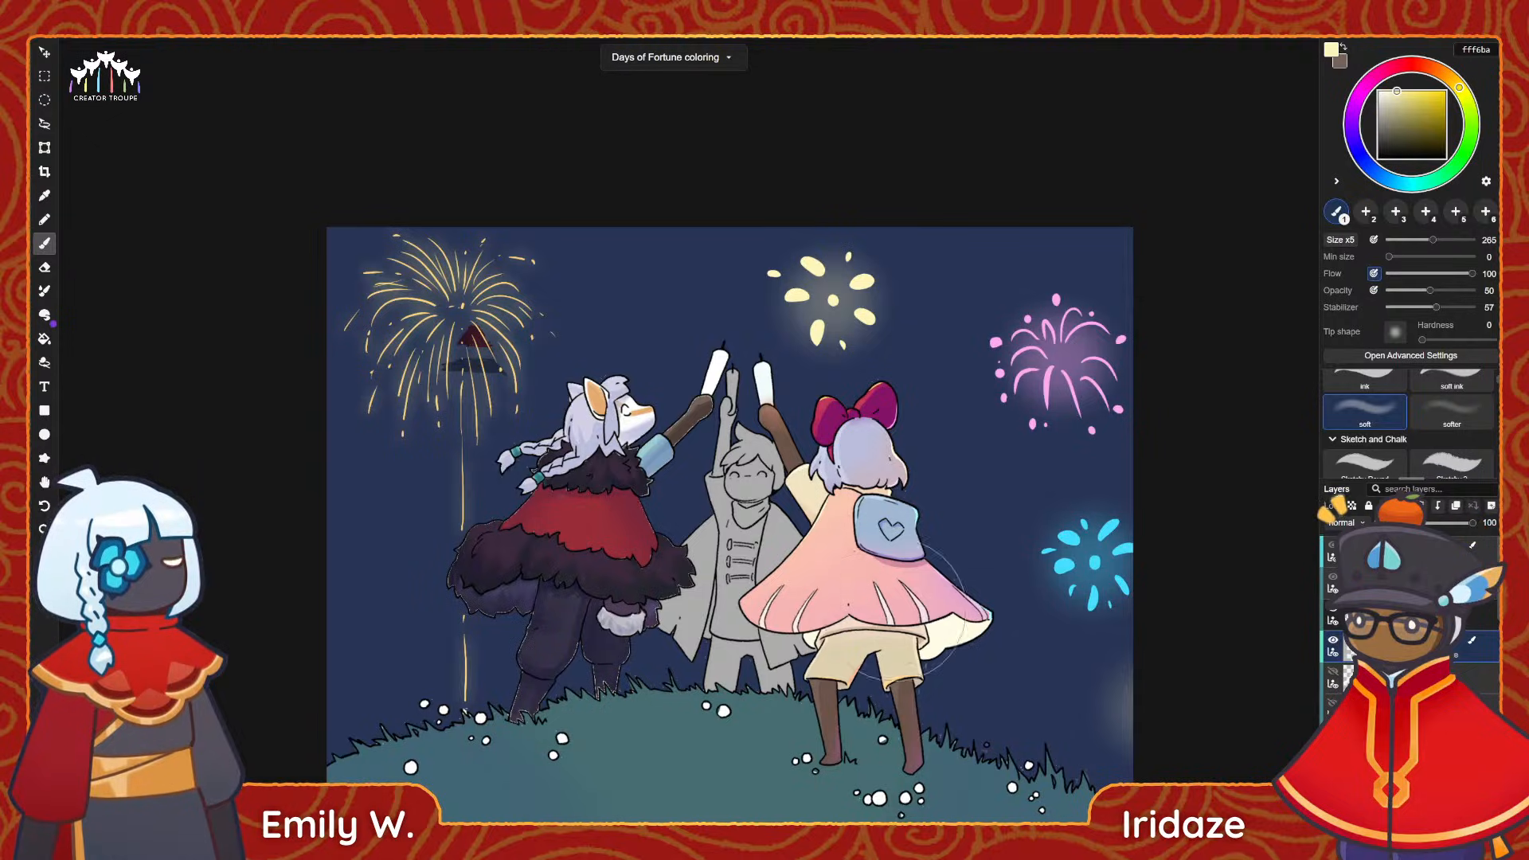
{"action": "left_click_drag", "start_coordinate": [945, 597], "coordinate": [944, 497]}
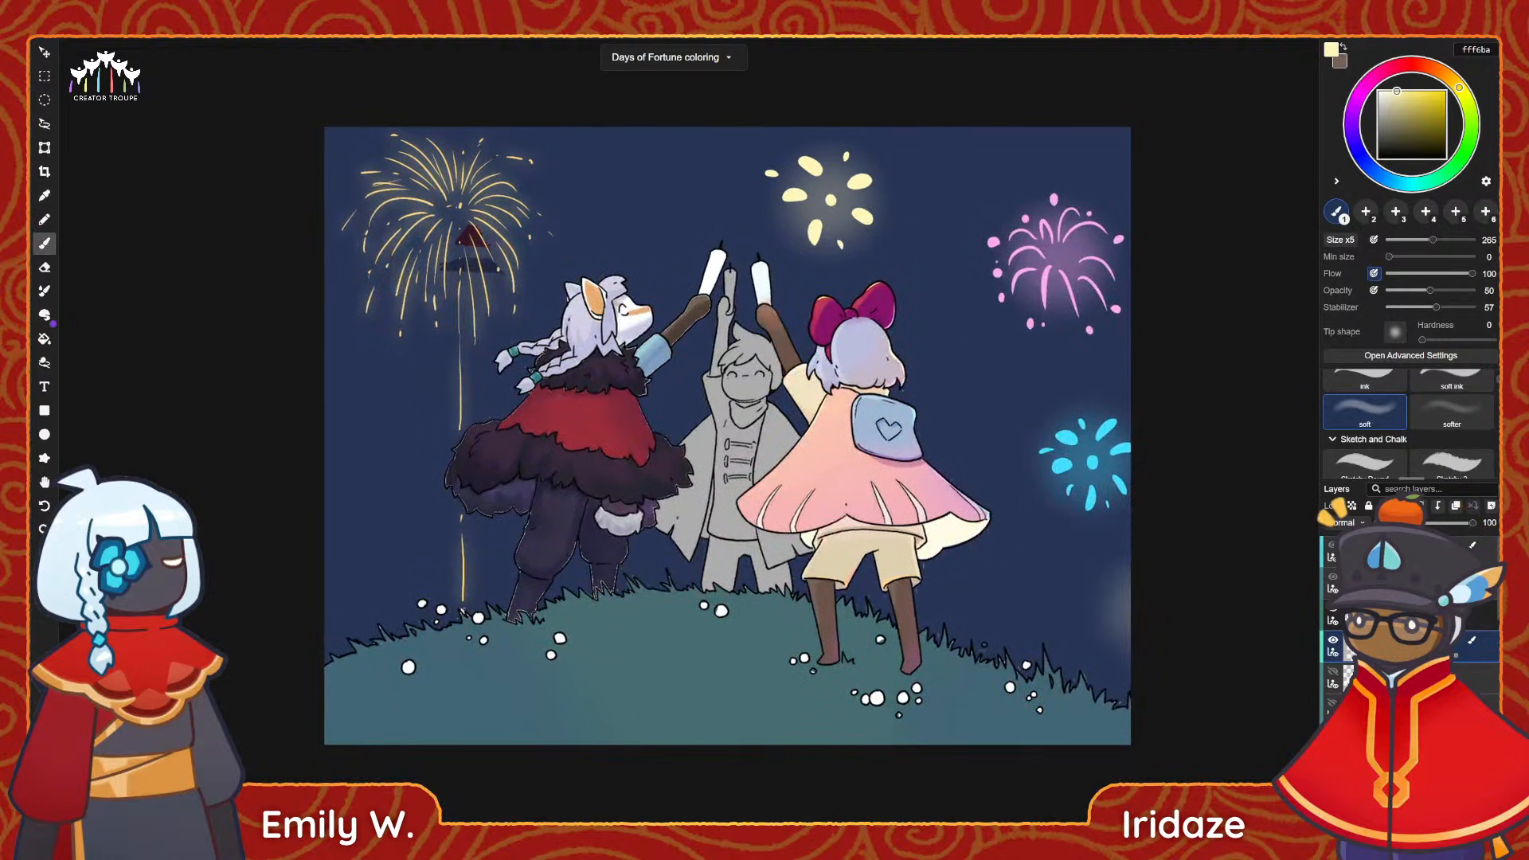